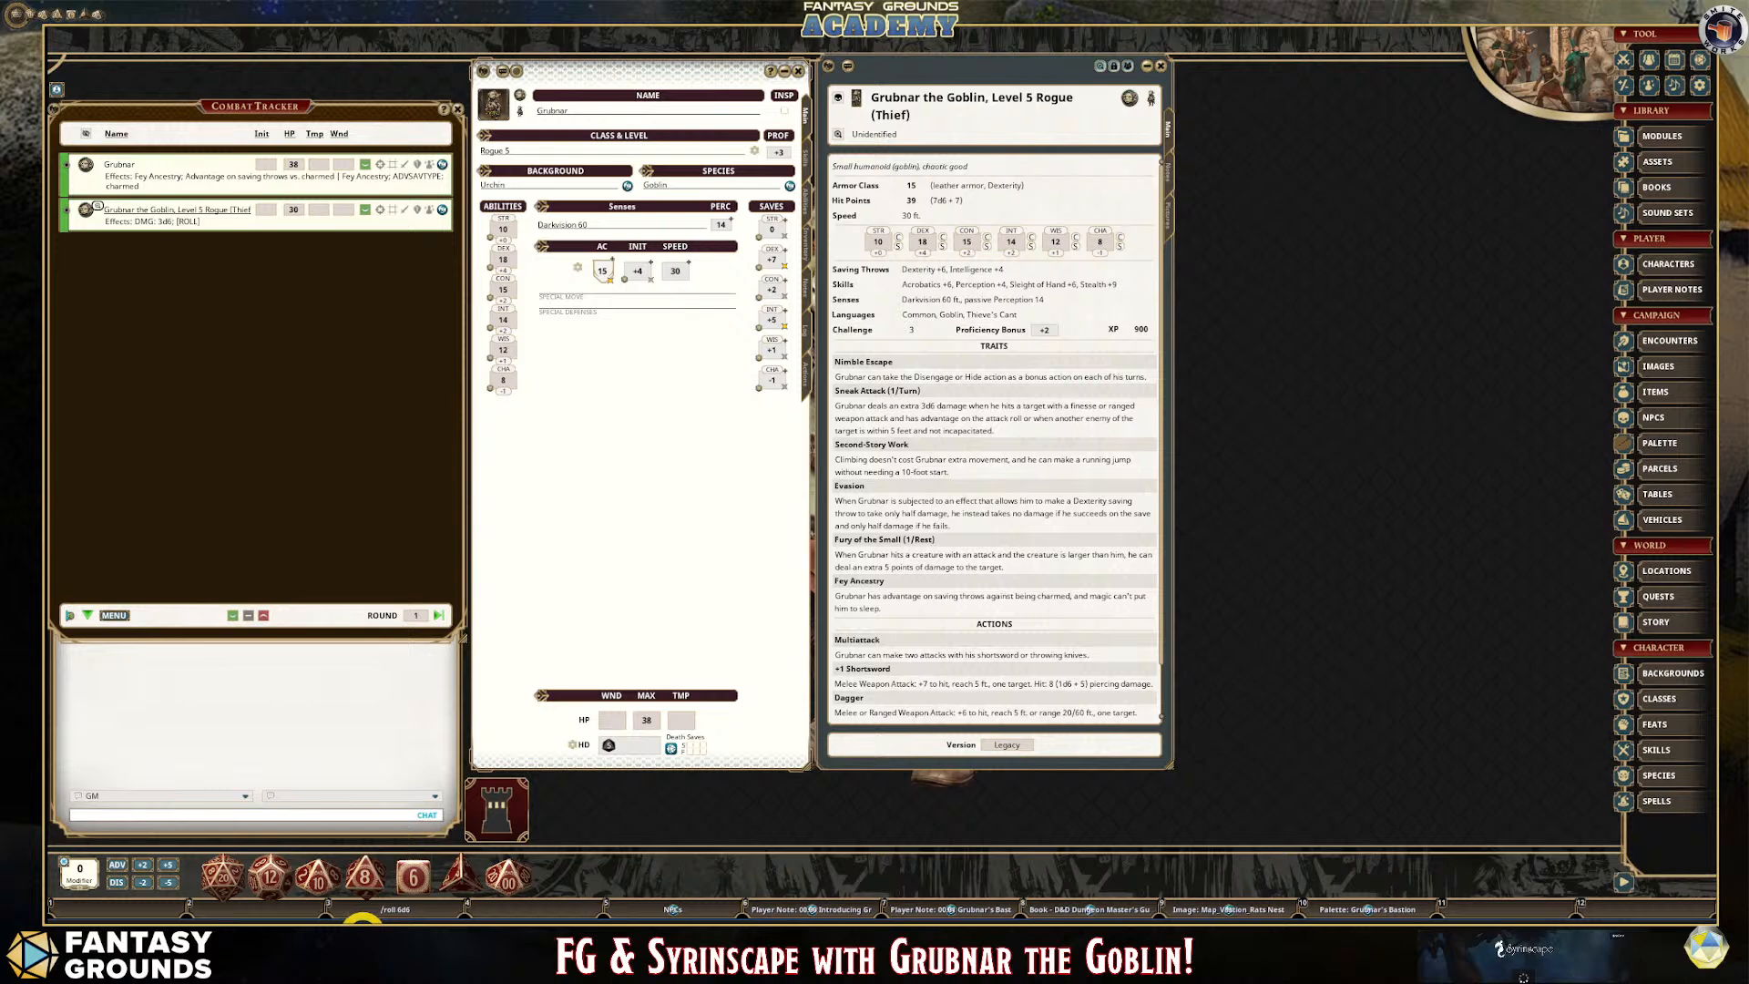
Switch to the browser and examine the Using Sound Links guide's sections on the authentication token, Web Import and CSV import.
{"action": "mouse_move", "coordinate": [272, 979]}
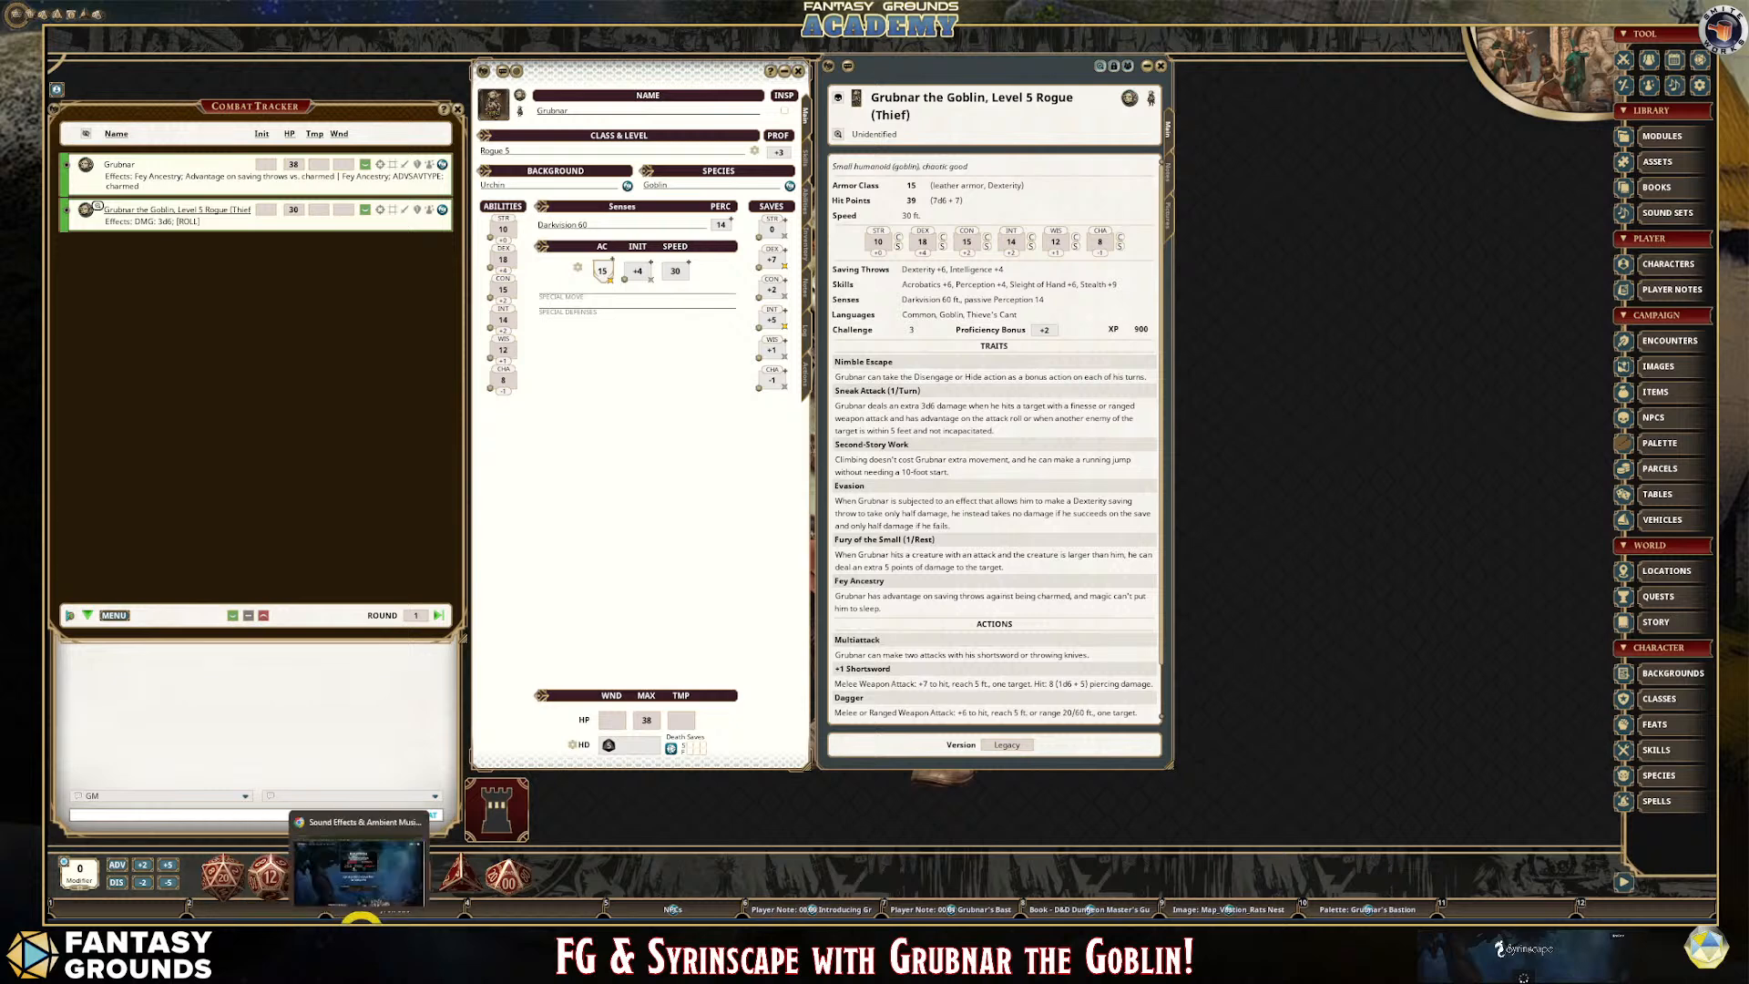
{"action": "left_click", "coordinate": [397, 873]}
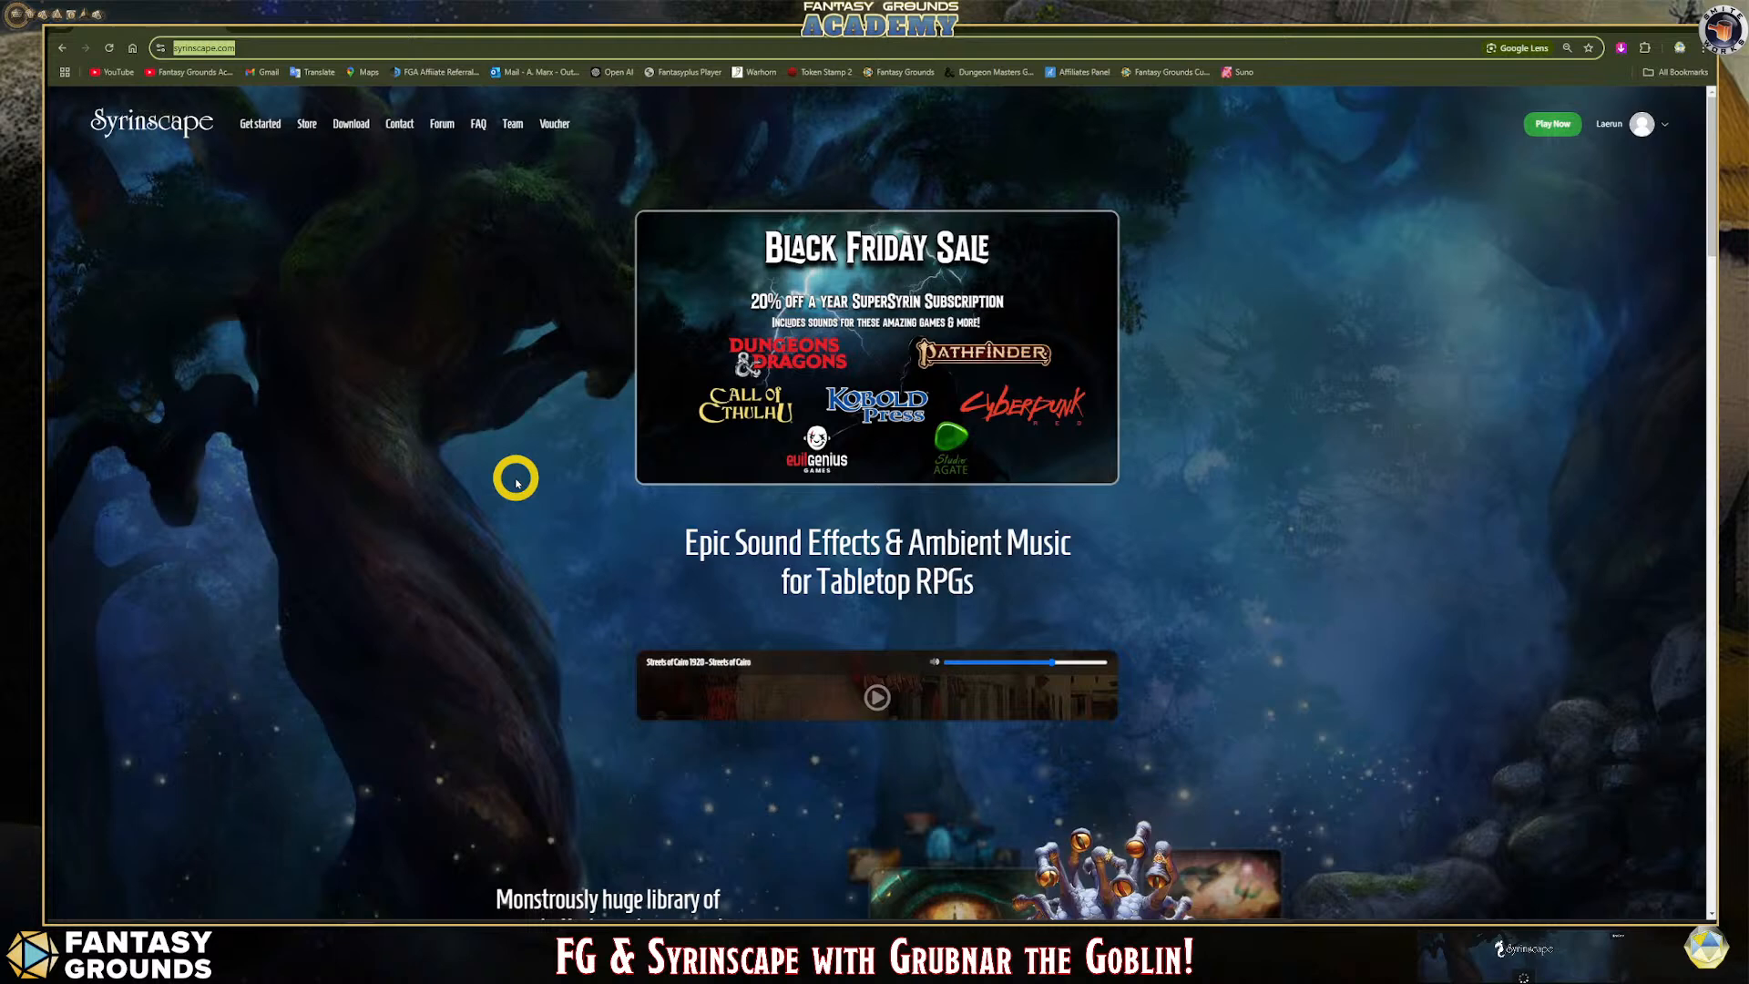
{"action": "left_click", "coordinate": [426, 22]}
{"action": "scroll", "coordinate": [671, 318], "scroll_direction": "up", "scroll_amount": 2}
{"action": "scroll", "coordinate": [678, 378], "scroll_direction": "down", "scroll_amount": 6}
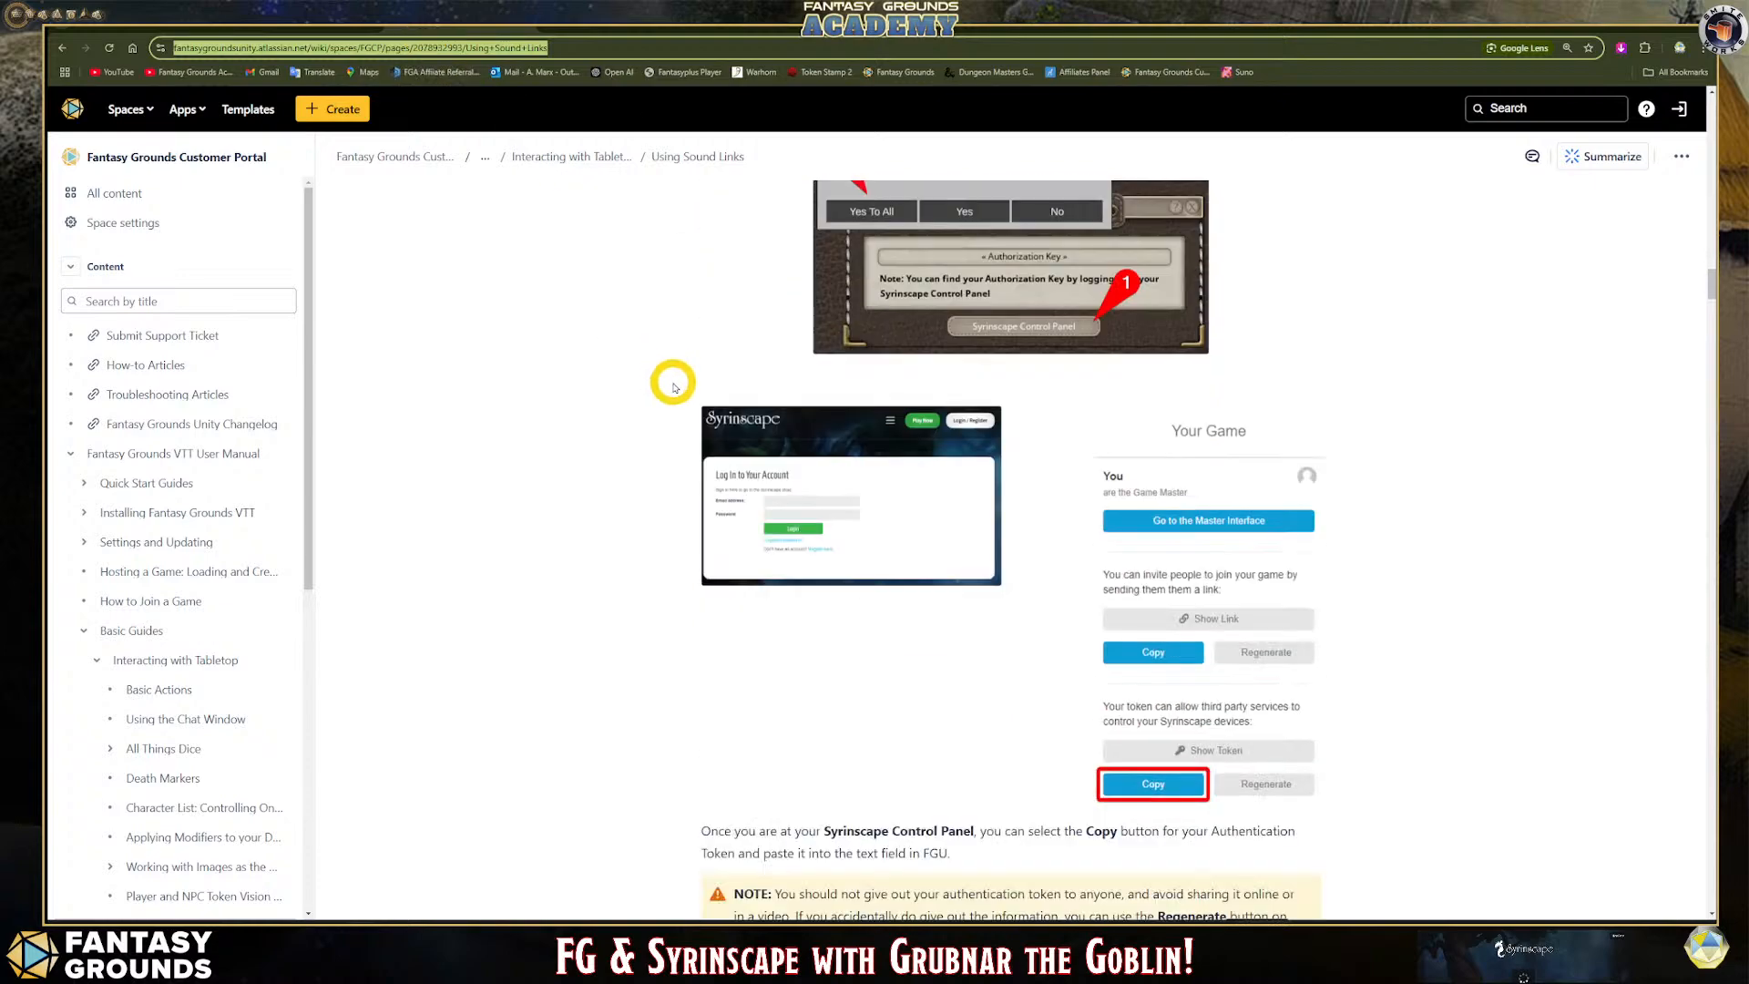
{"action": "scroll", "coordinate": [912, 535], "scroll_direction": "down", "scroll_amount": 7}
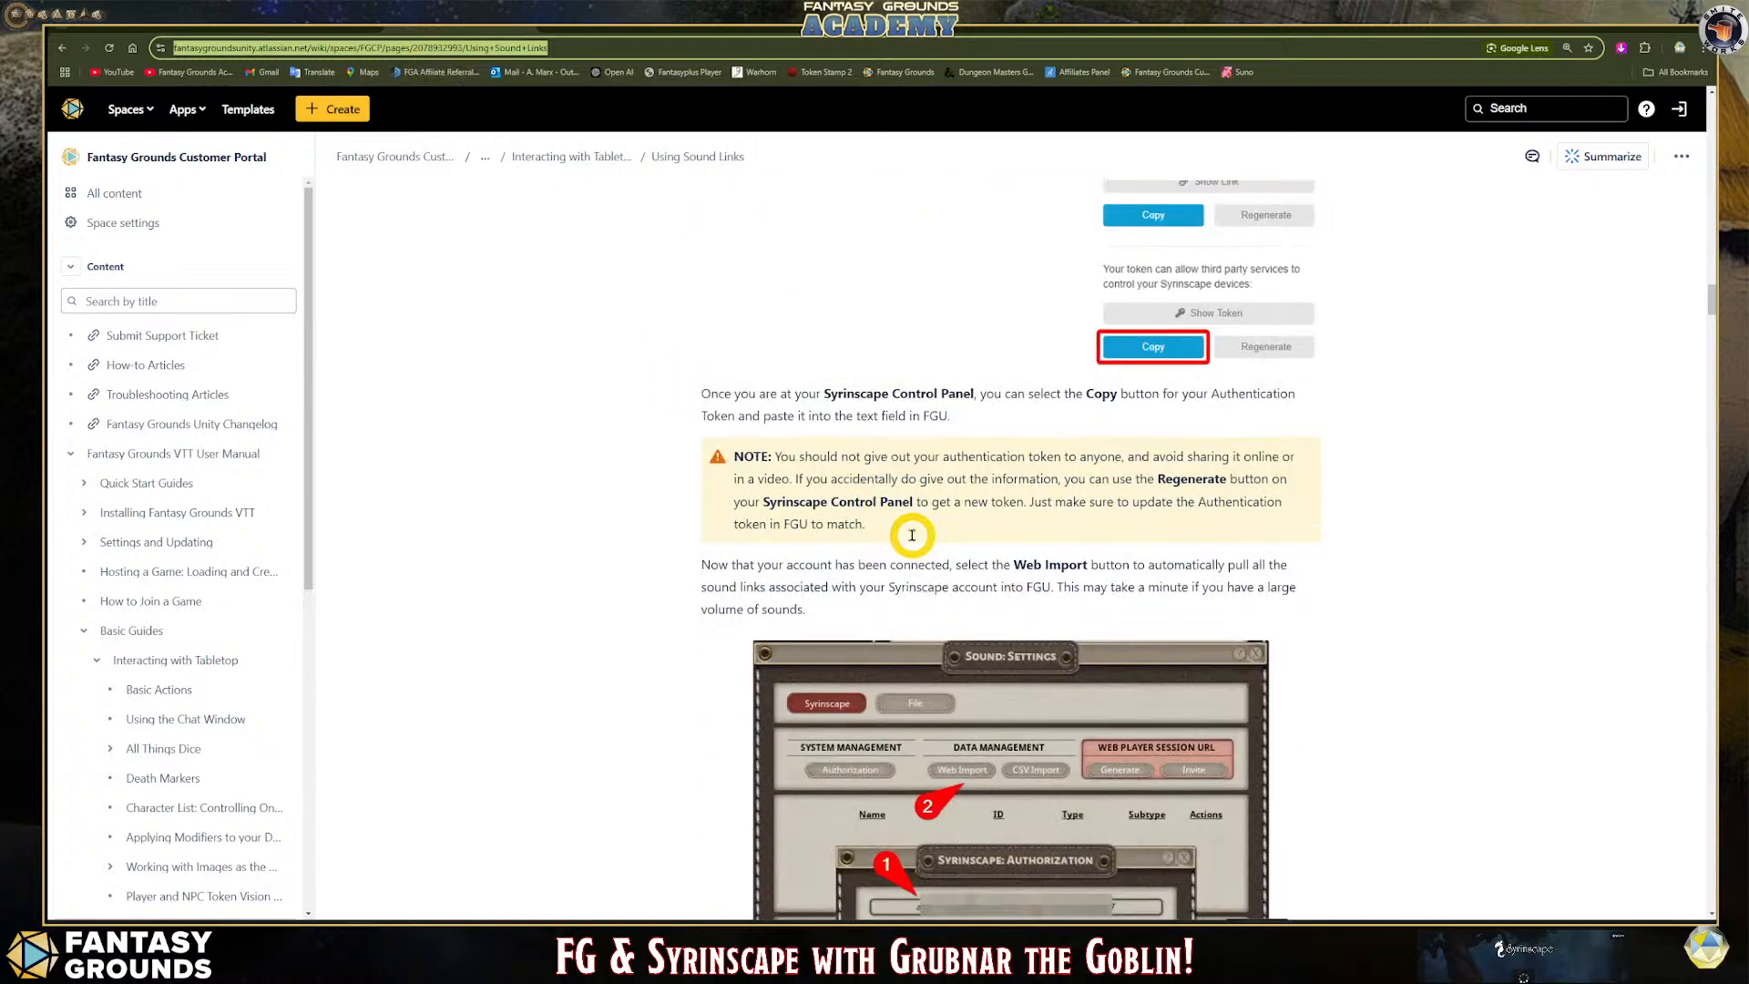
{"action": "scroll", "coordinate": [911, 534], "scroll_direction": "down", "scroll_amount": 8}
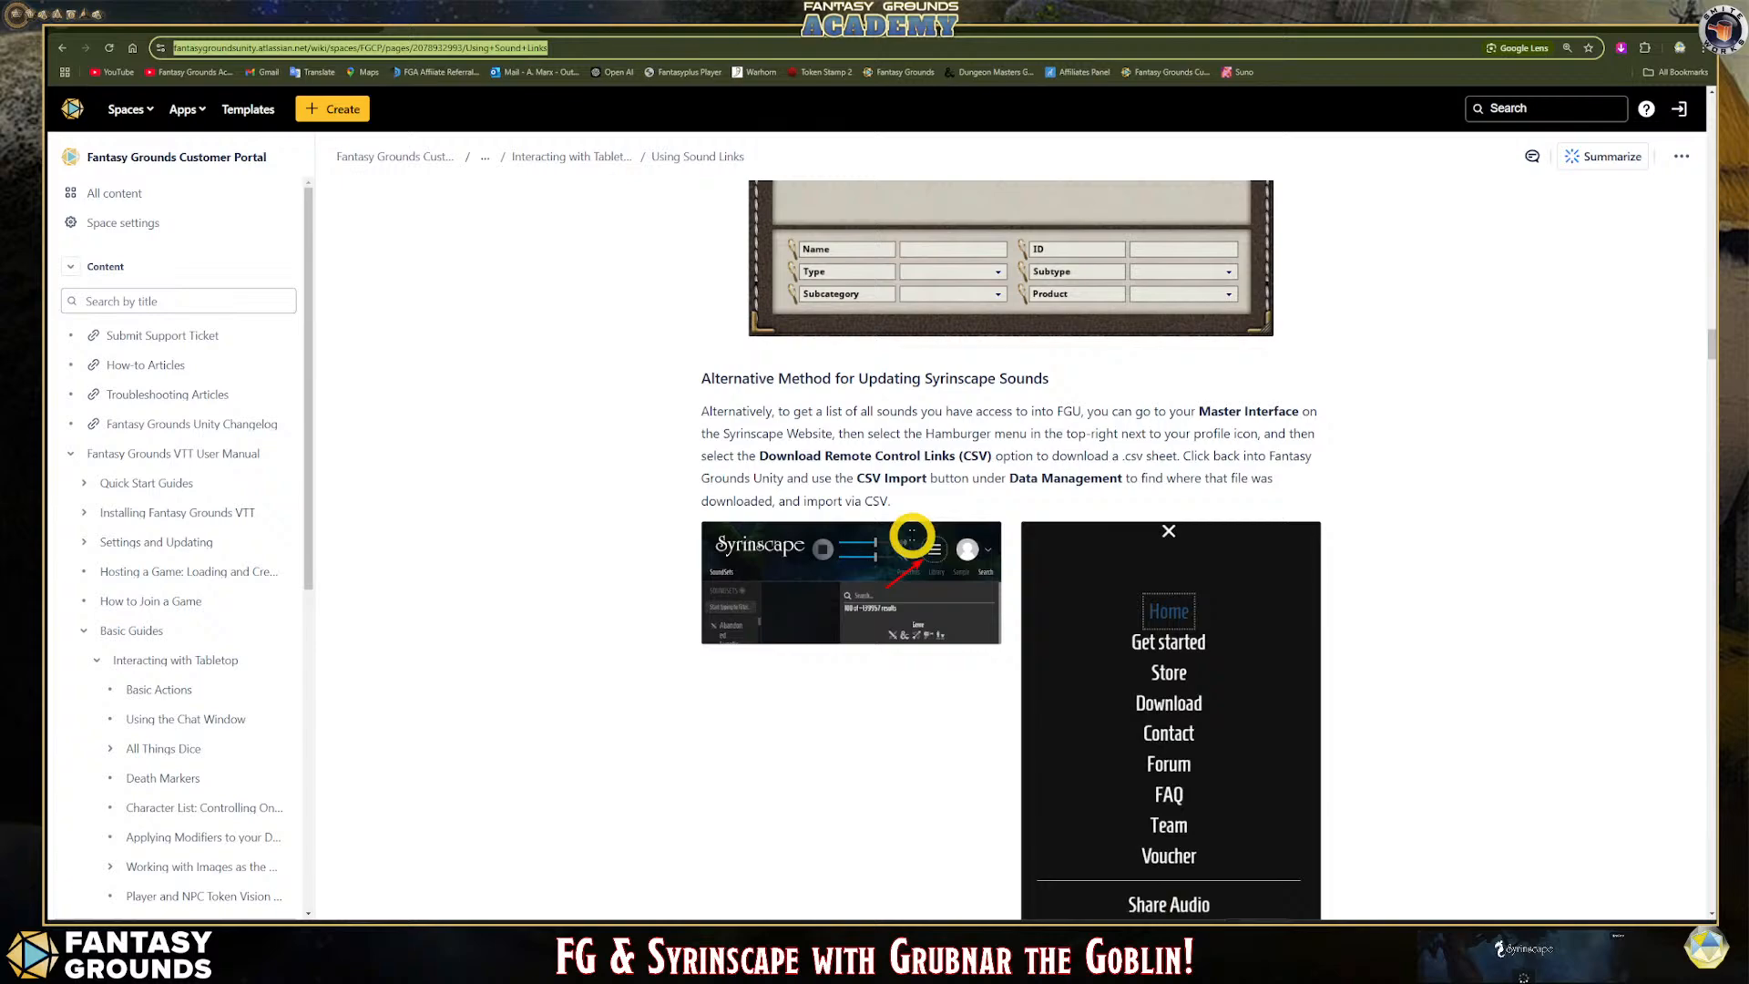
{"action": "scroll", "coordinate": [911, 538], "scroll_direction": "up", "scroll_amount": 10}
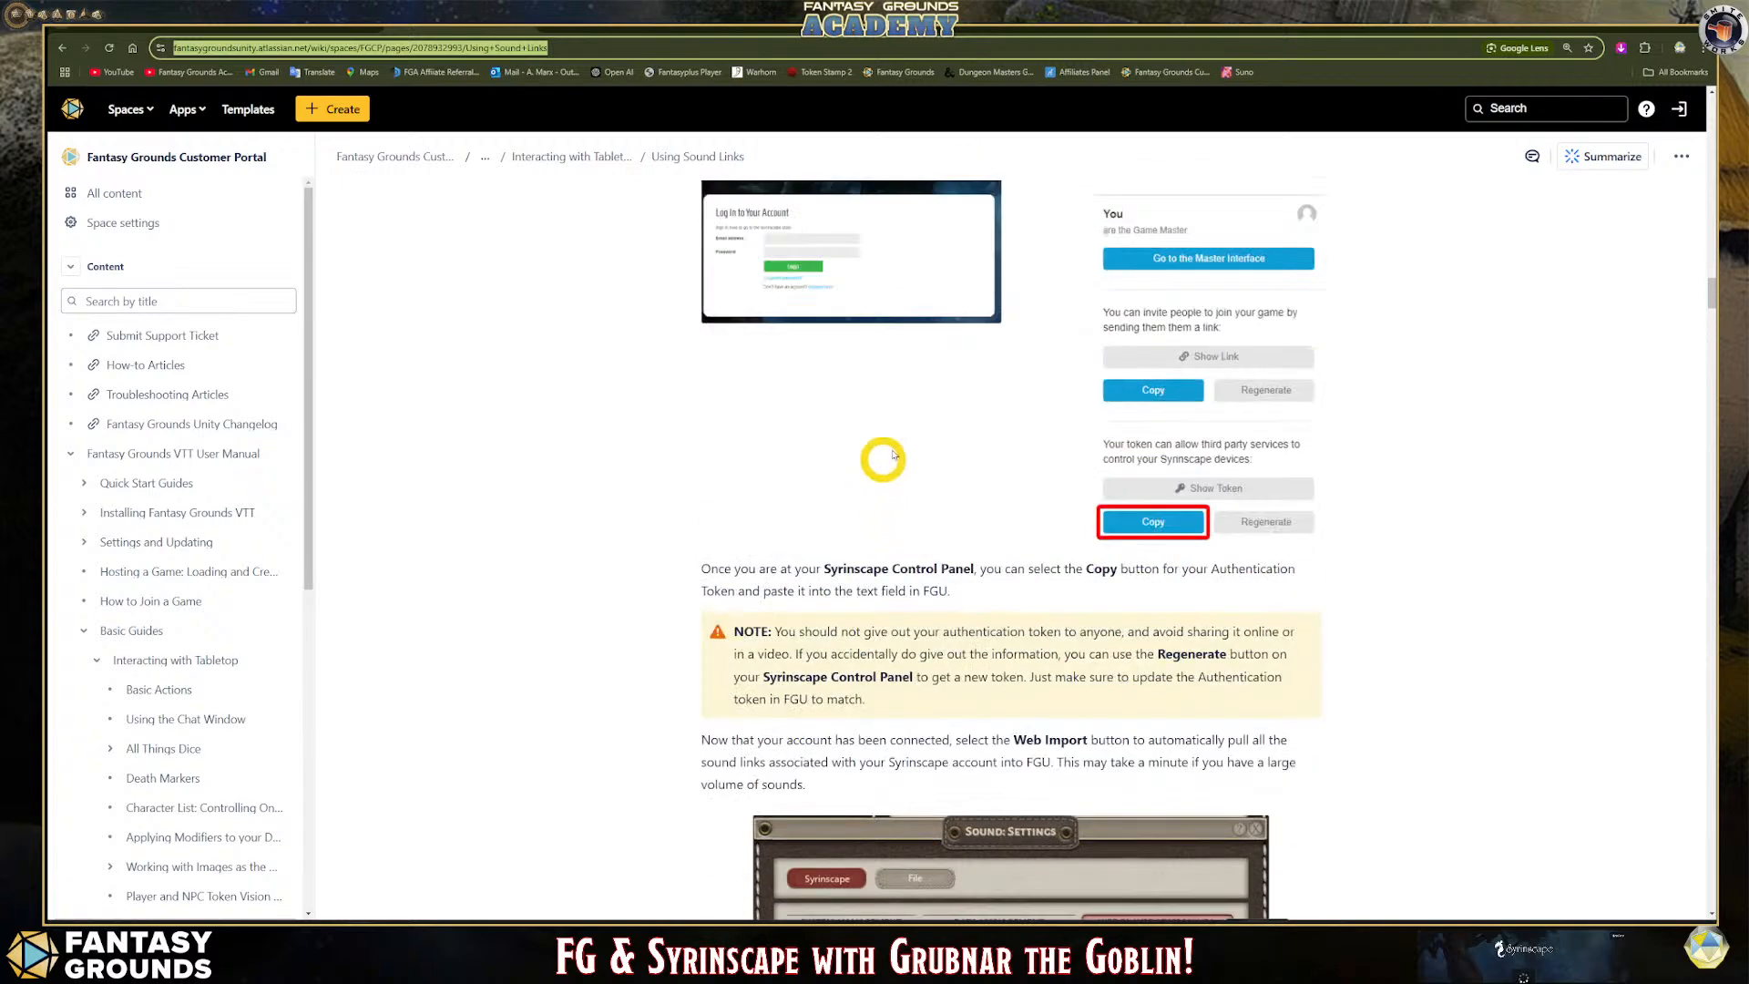
{"action": "scroll", "coordinate": [916, 492], "scroll_direction": "down", "scroll_amount": 10}
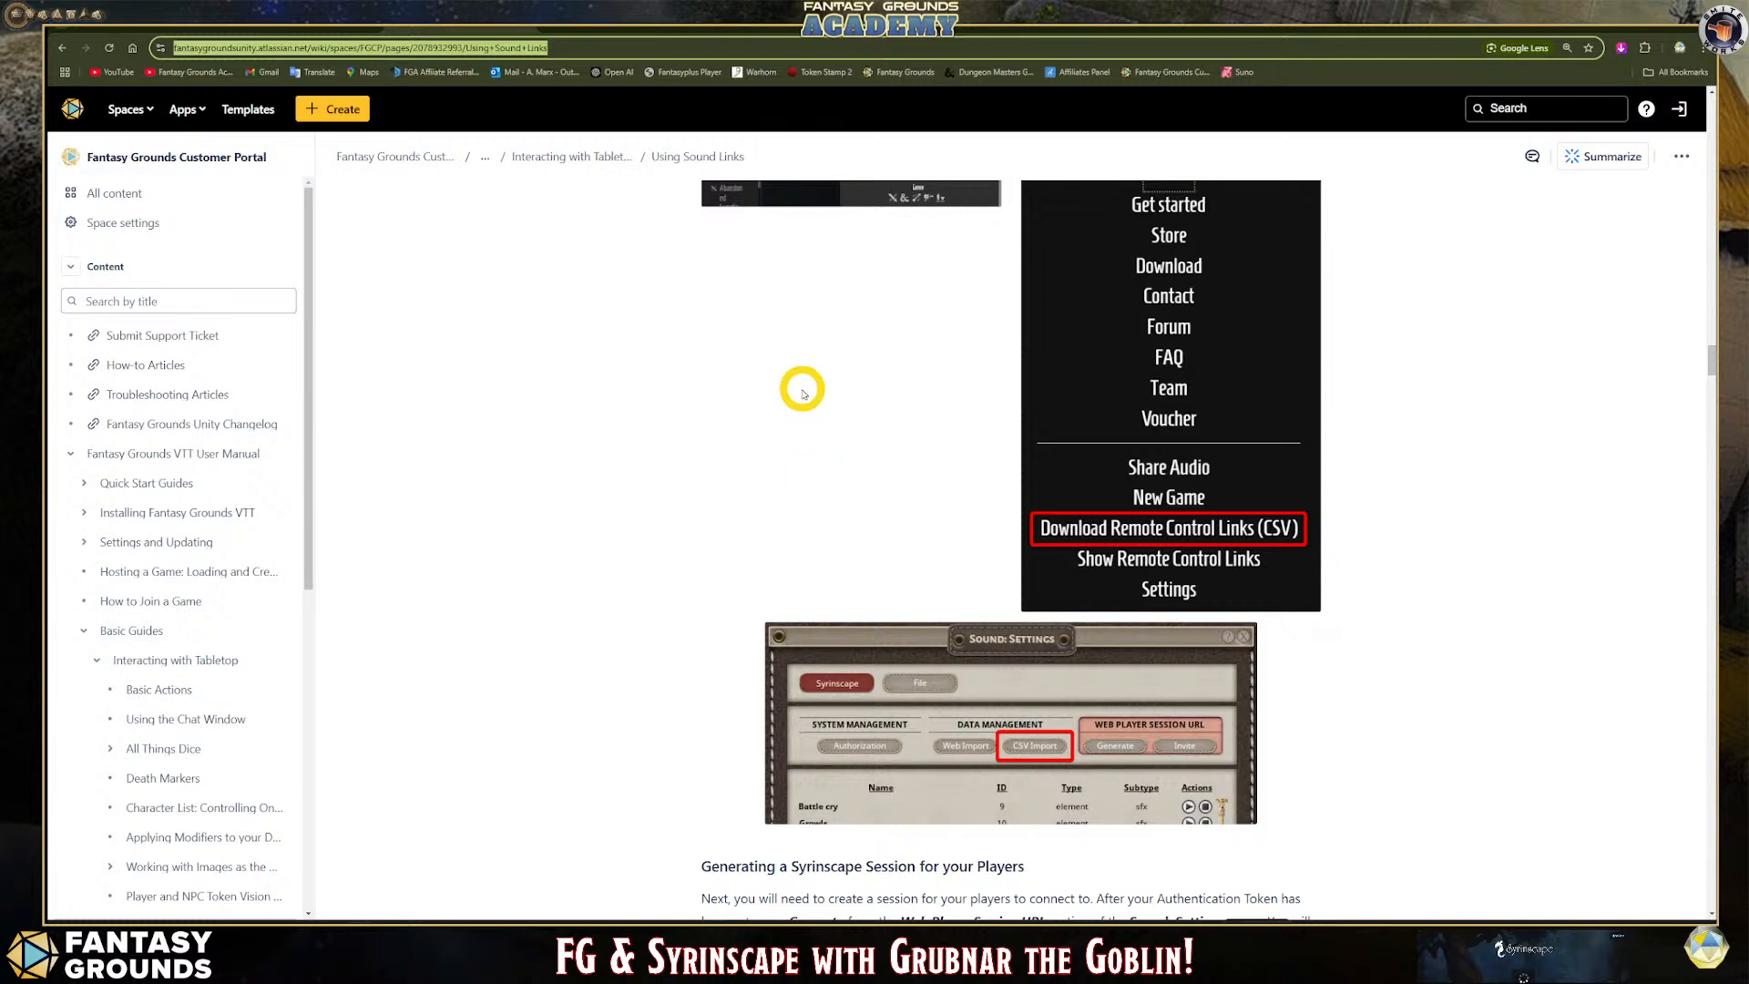
{"action": "scroll", "coordinate": [820, 505], "scroll_direction": "up", "scroll_amount": 2}
{"action": "scroll", "coordinate": [870, 515], "scroll_direction": "down", "scroll_amount": 2}
{"action": "scroll", "coordinate": [870, 519], "scroll_direction": "up", "scroll_amount": 12}
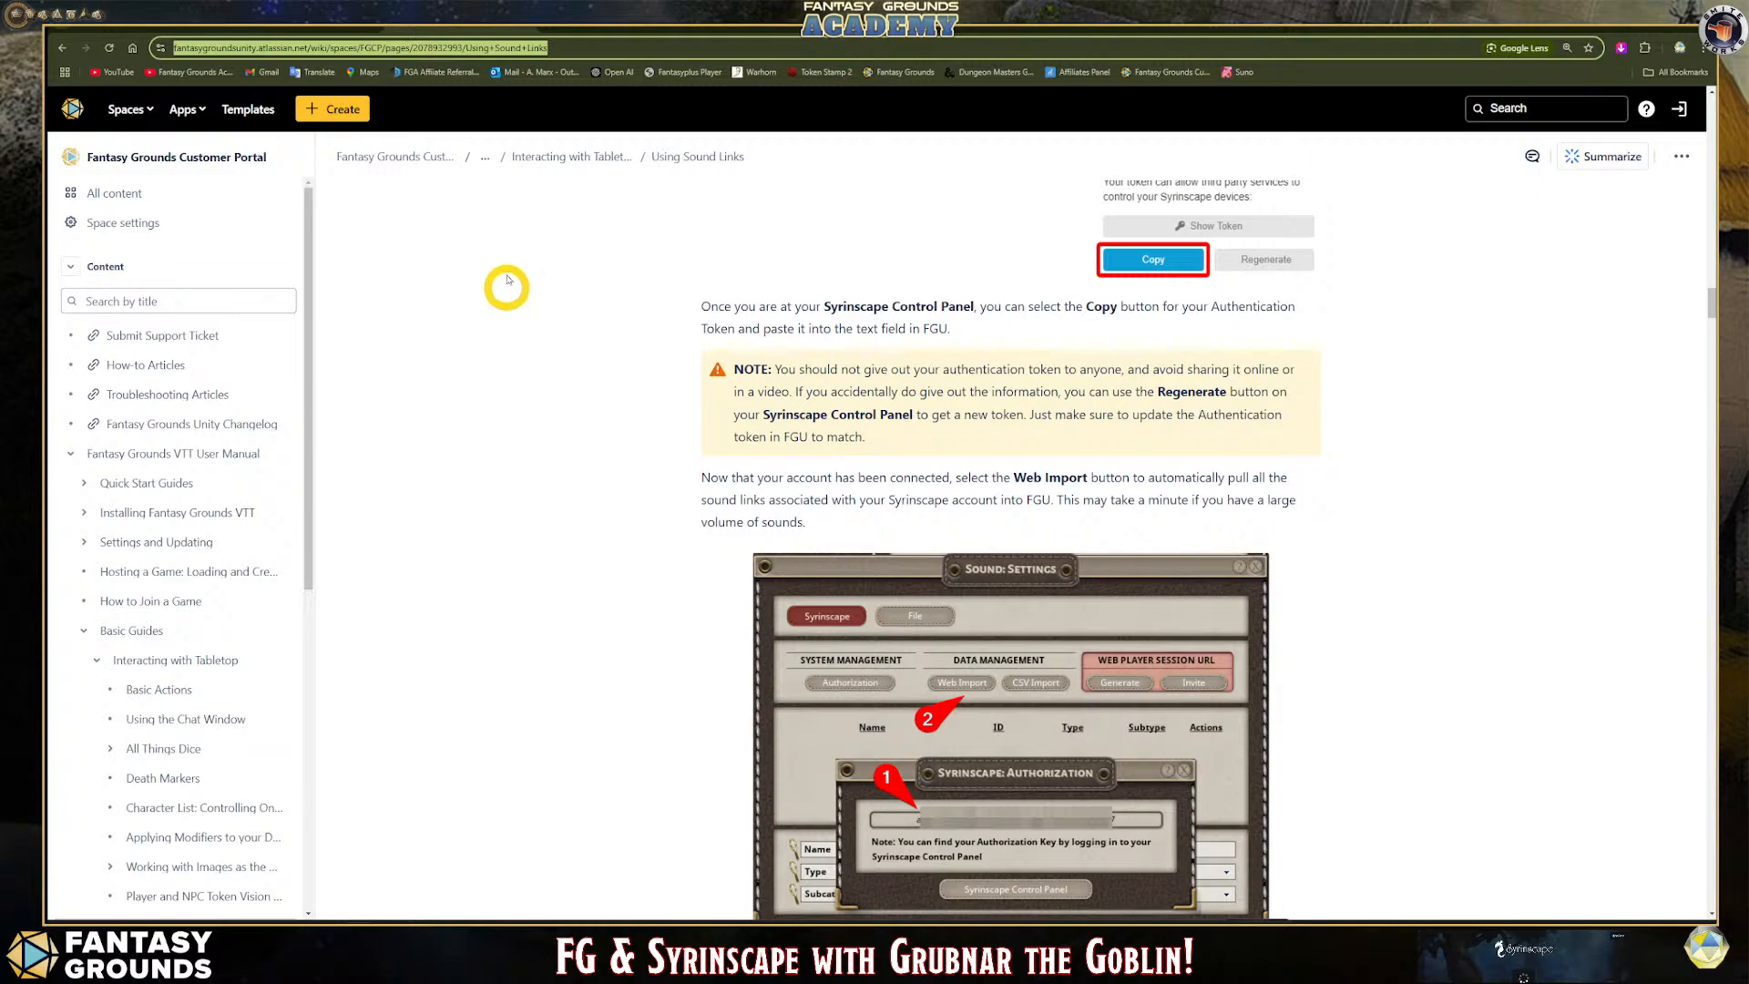
Look through the officially licensed Syrinscape add-ons in the Fantasy Grounds VTT store.
{"action": "left_click", "coordinate": [311, 26]}
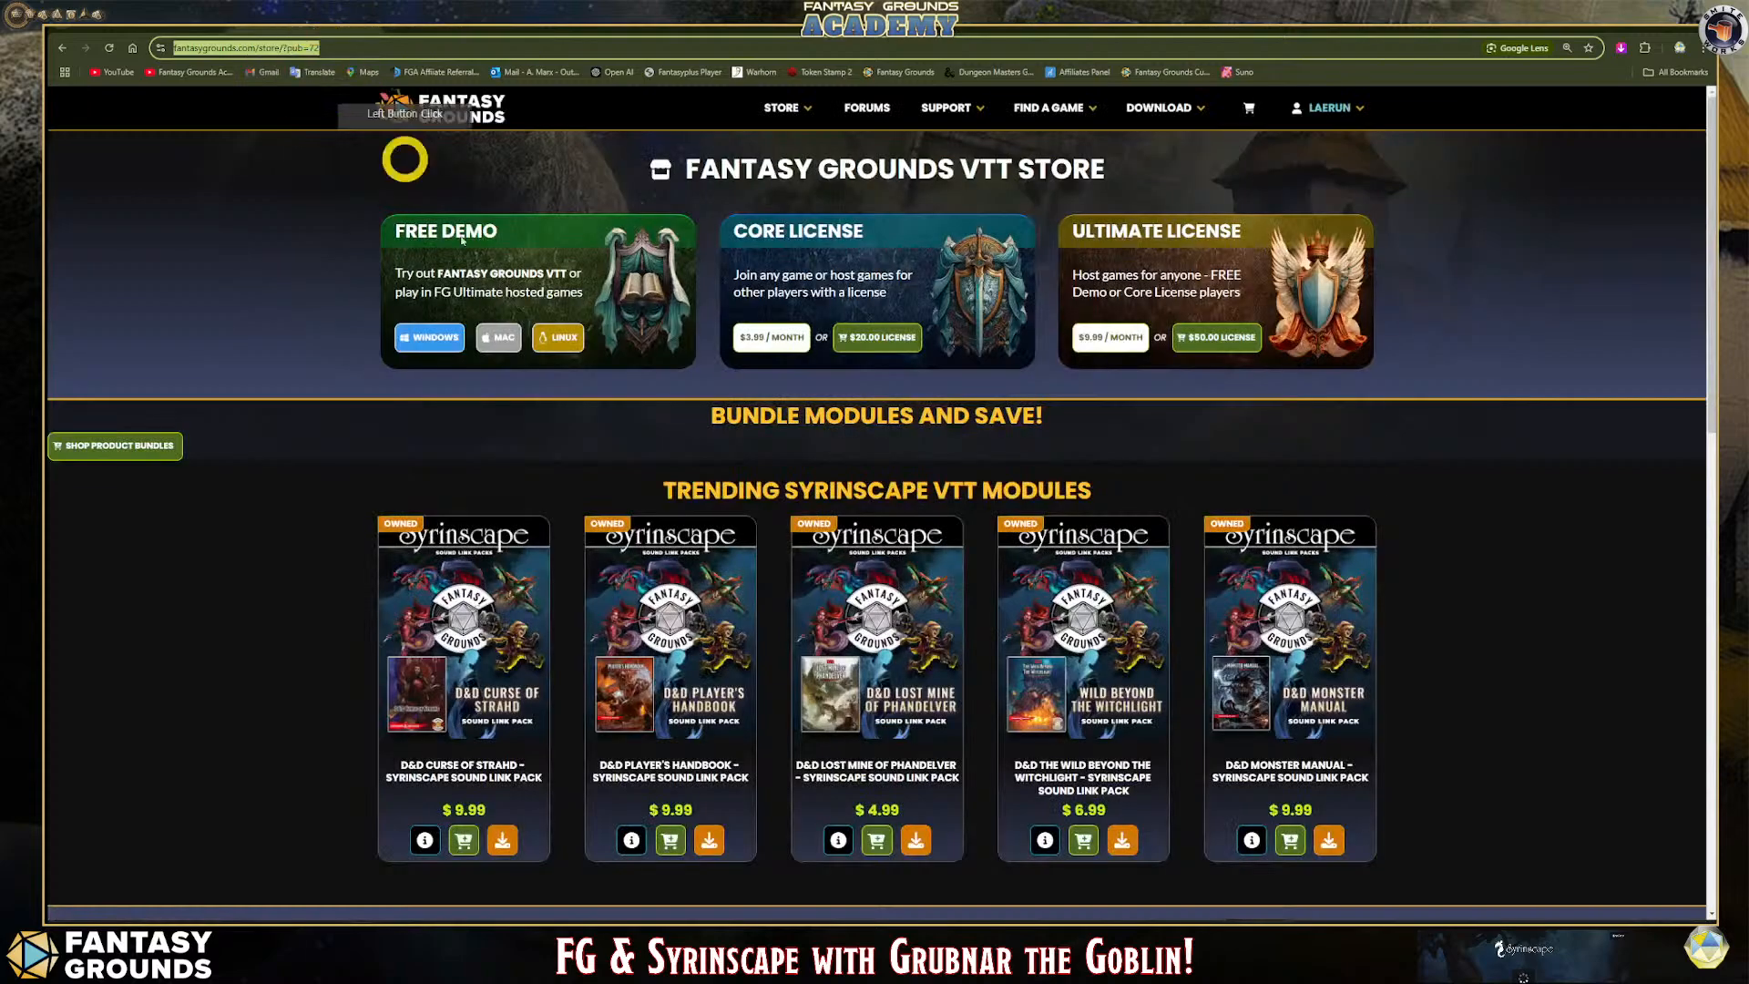
{"action": "scroll", "coordinate": [672, 397], "scroll_direction": "down", "scroll_amount": 10}
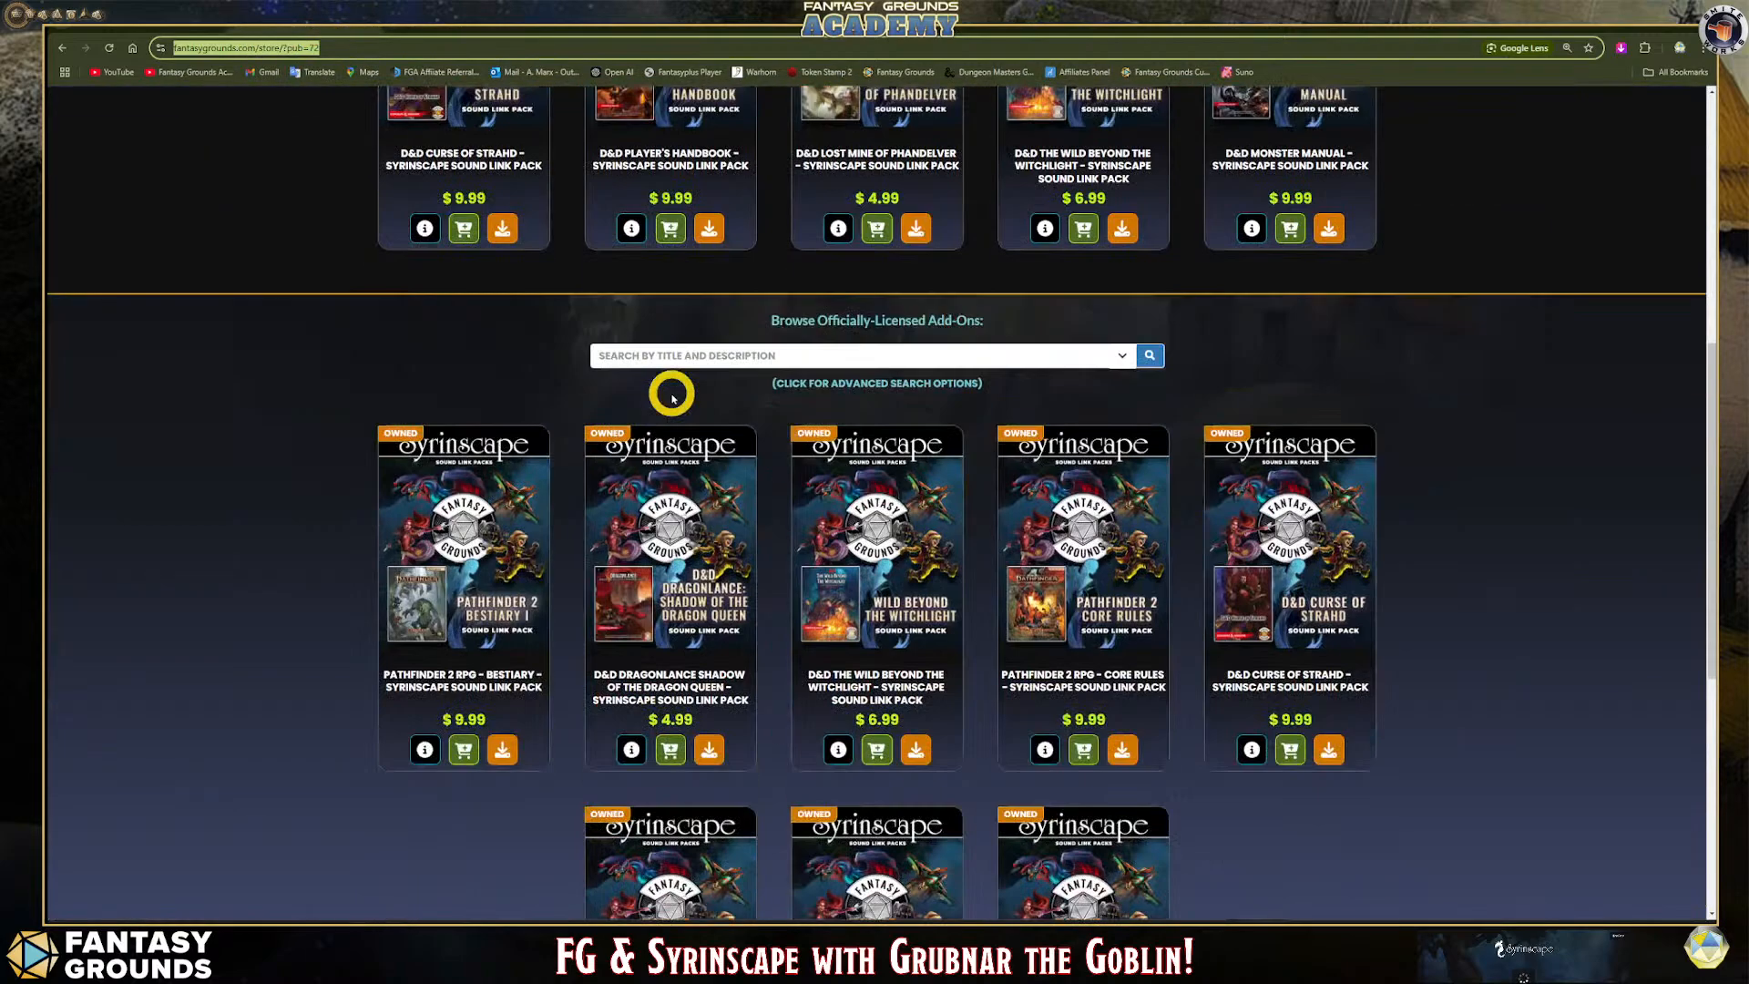
{"action": "scroll", "coordinate": [672, 397], "scroll_direction": "up", "scroll_amount": 2}
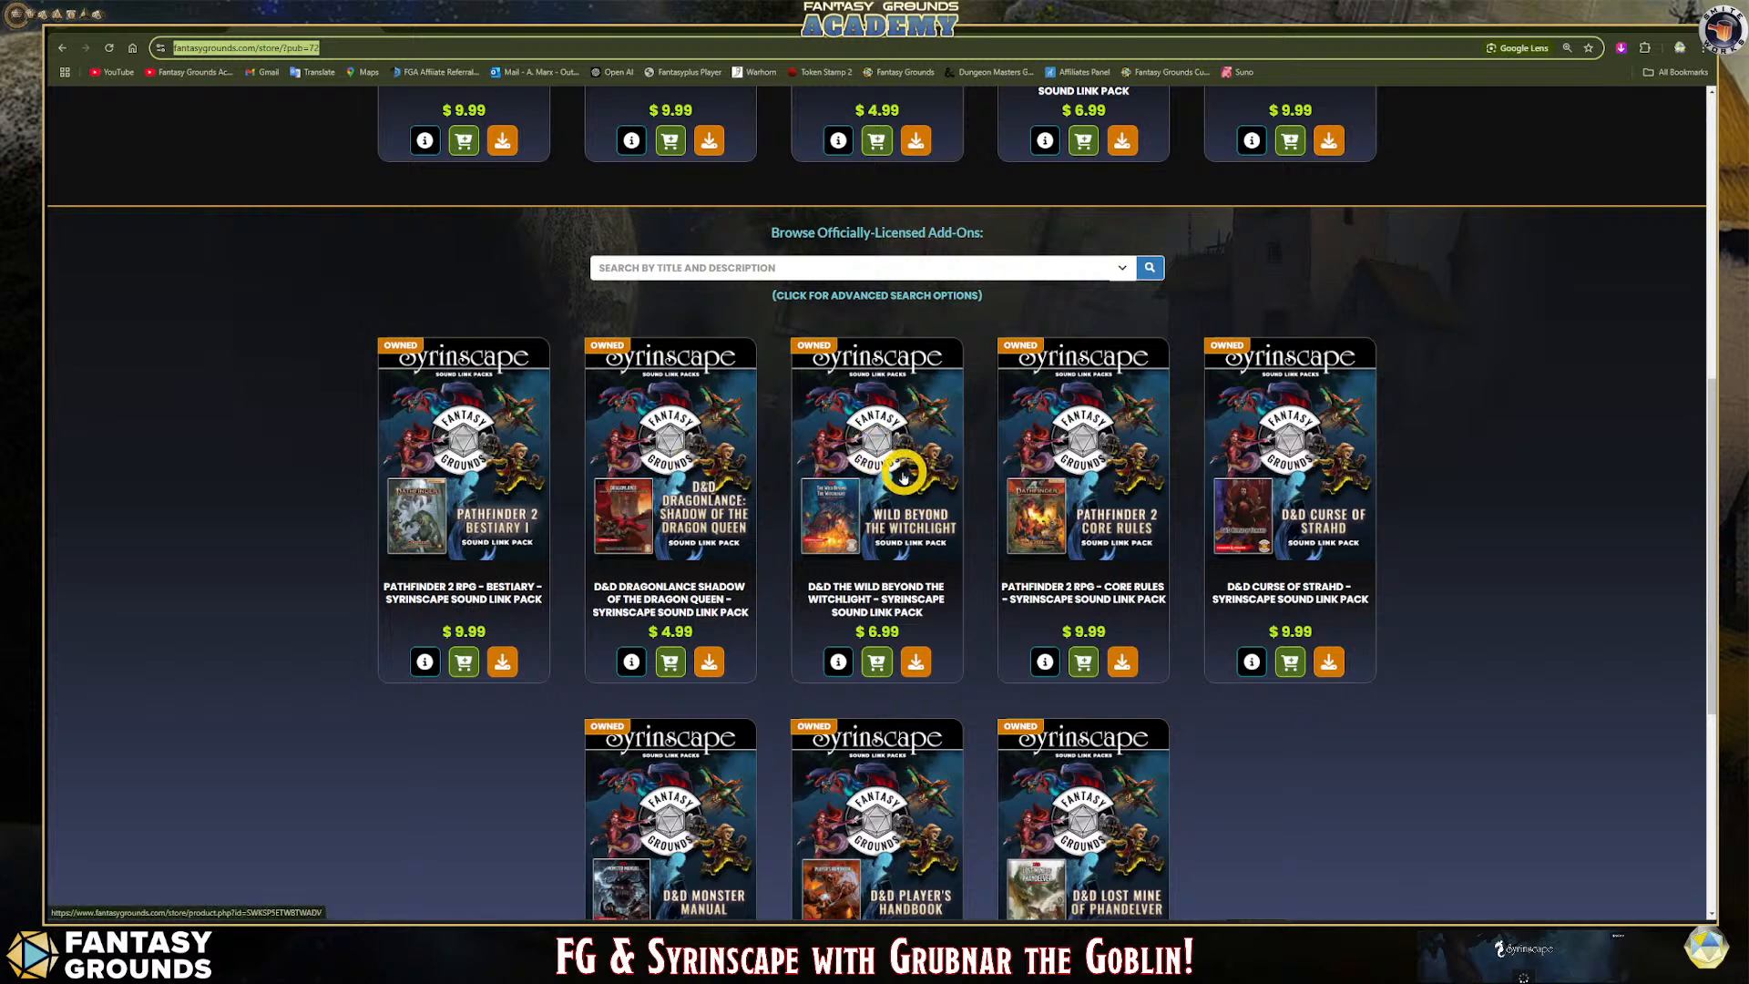
{"action": "scroll", "coordinate": [890, 468], "scroll_direction": "down", "scroll_amount": 1}
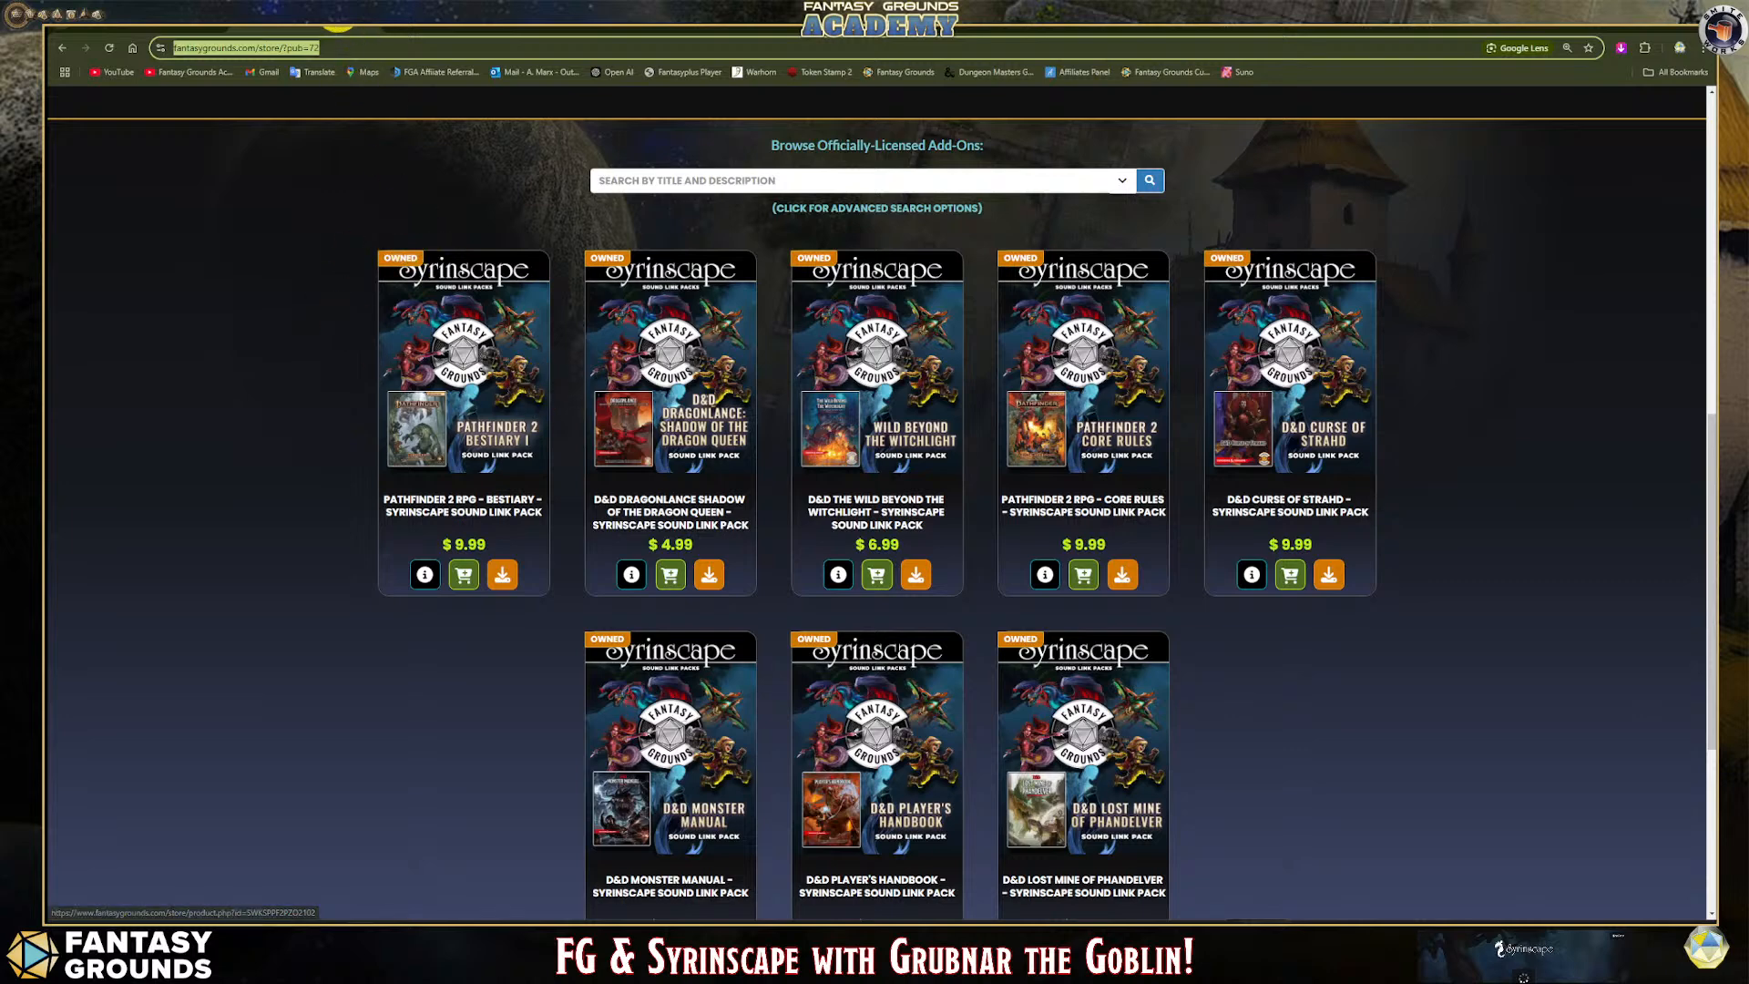
Check the Black Friday subscription offer on the Syrinscape home page and return to the Fantasy Grounds store.
{"action": "left_click", "coordinate": [355, 27]}
{"action": "left_click", "coordinate": [745, 248]}
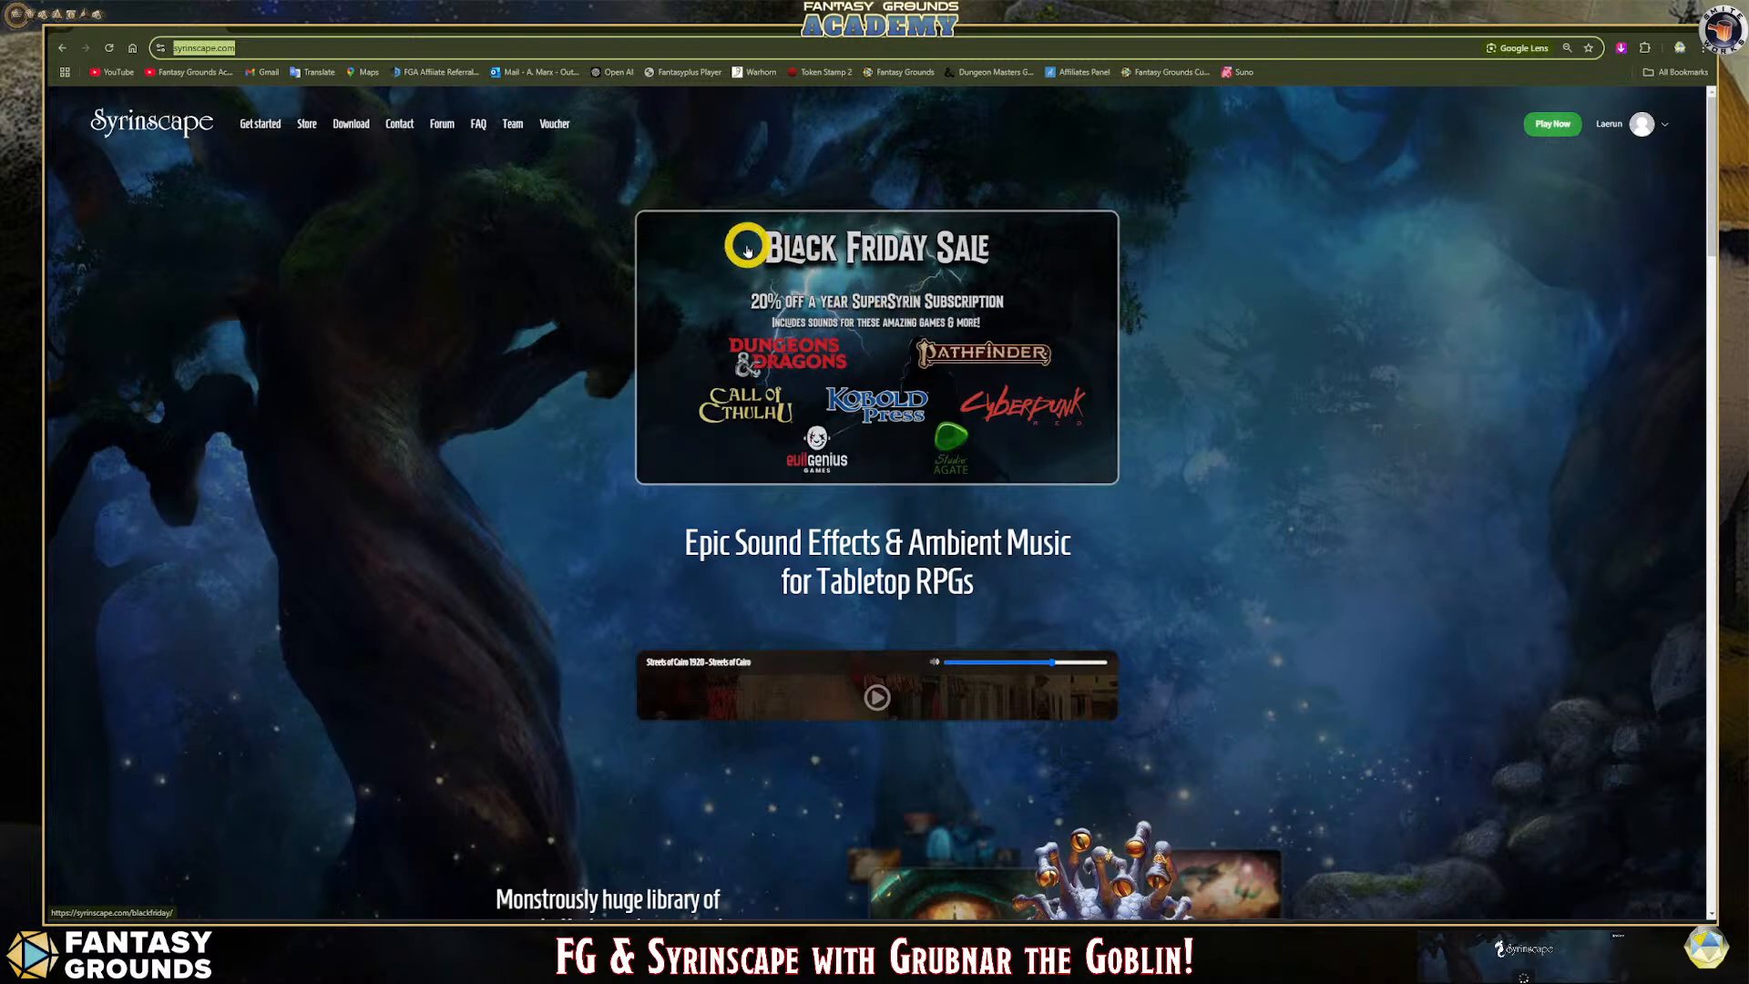
{"action": "left_click", "coordinate": [314, 25]}
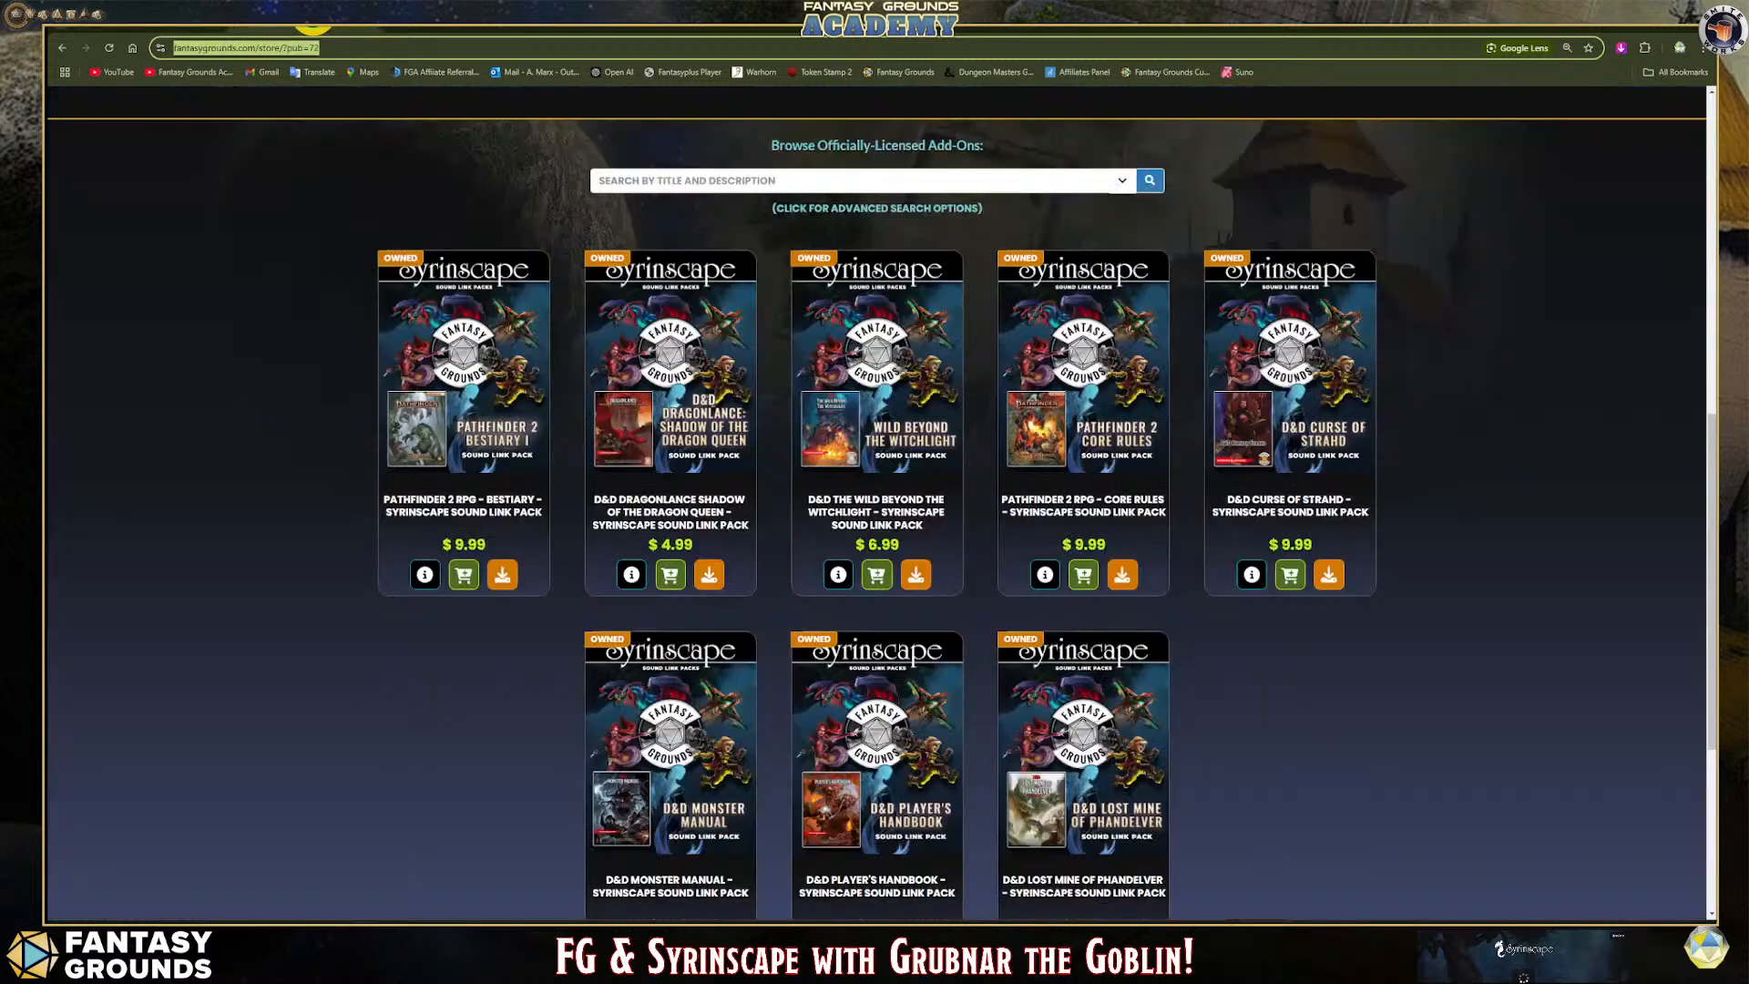
Compare the trending Syrinscape modules with the full list of D&D and Pathfinder 2 sound link packs on the store page.
{"action": "scroll", "coordinate": [668, 393], "scroll_direction": "up", "scroll_amount": 4}
{"action": "scroll", "coordinate": [668, 393], "scroll_direction": "up", "scroll_amount": 5}
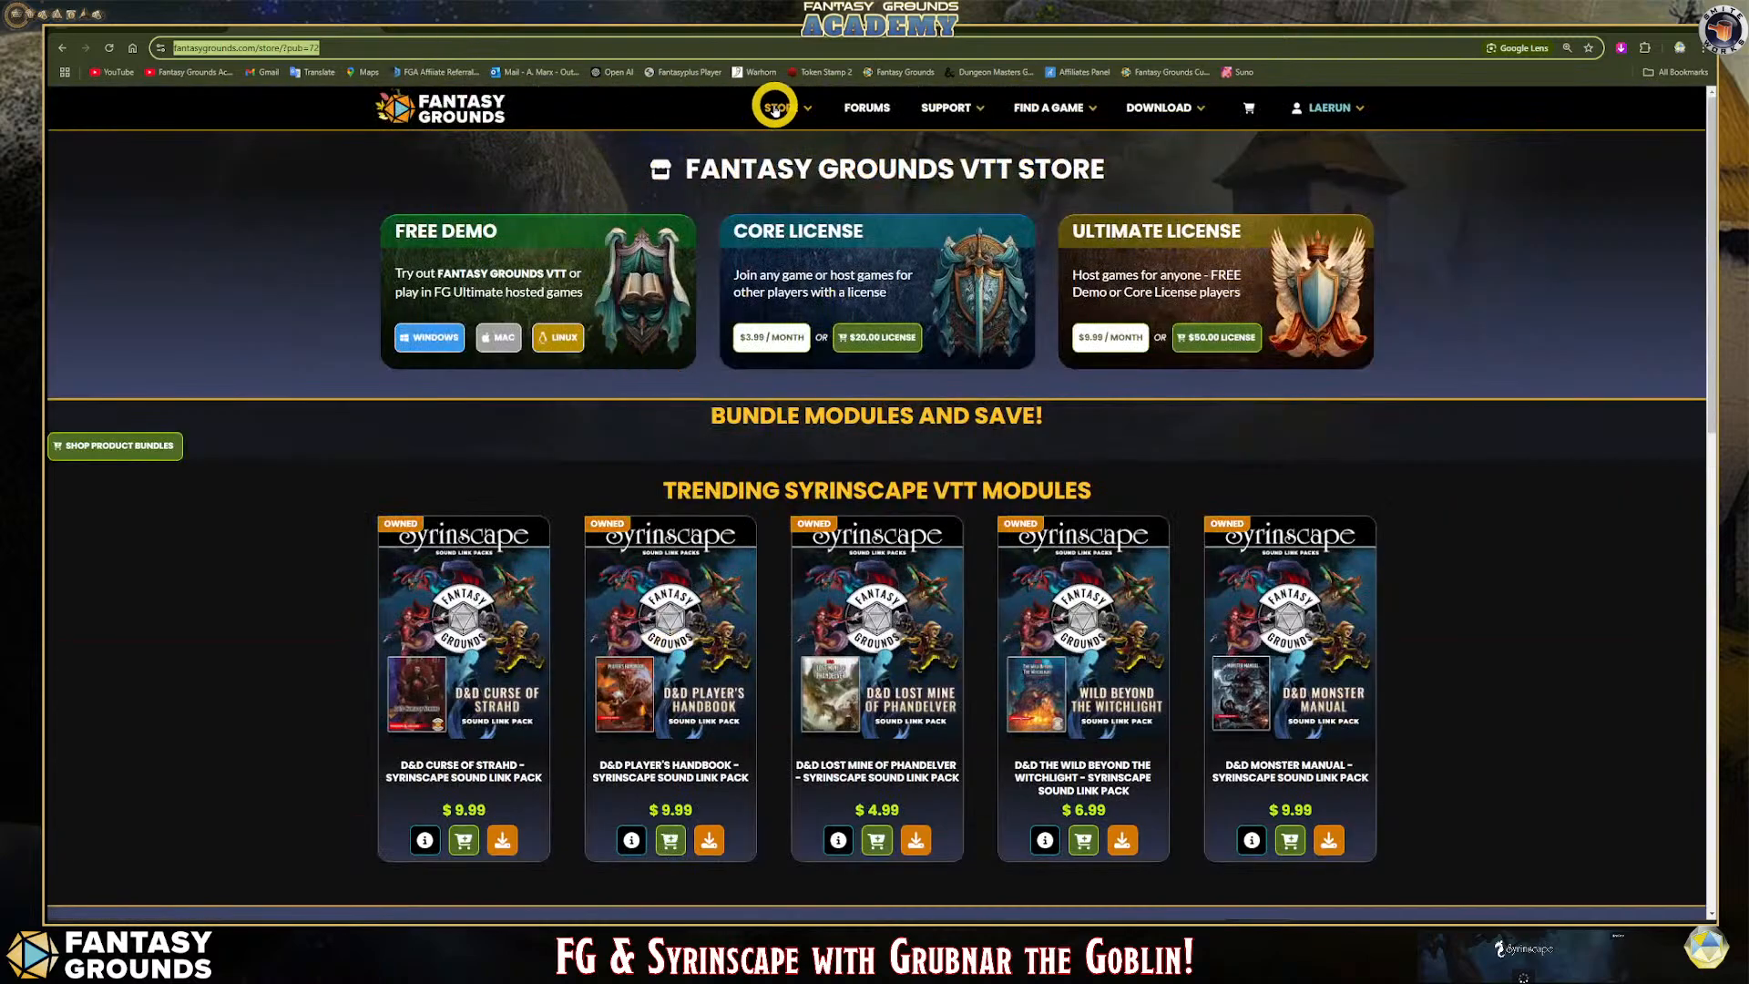
{"action": "scroll", "coordinate": [544, 464], "scroll_direction": "down", "scroll_amount": 2}
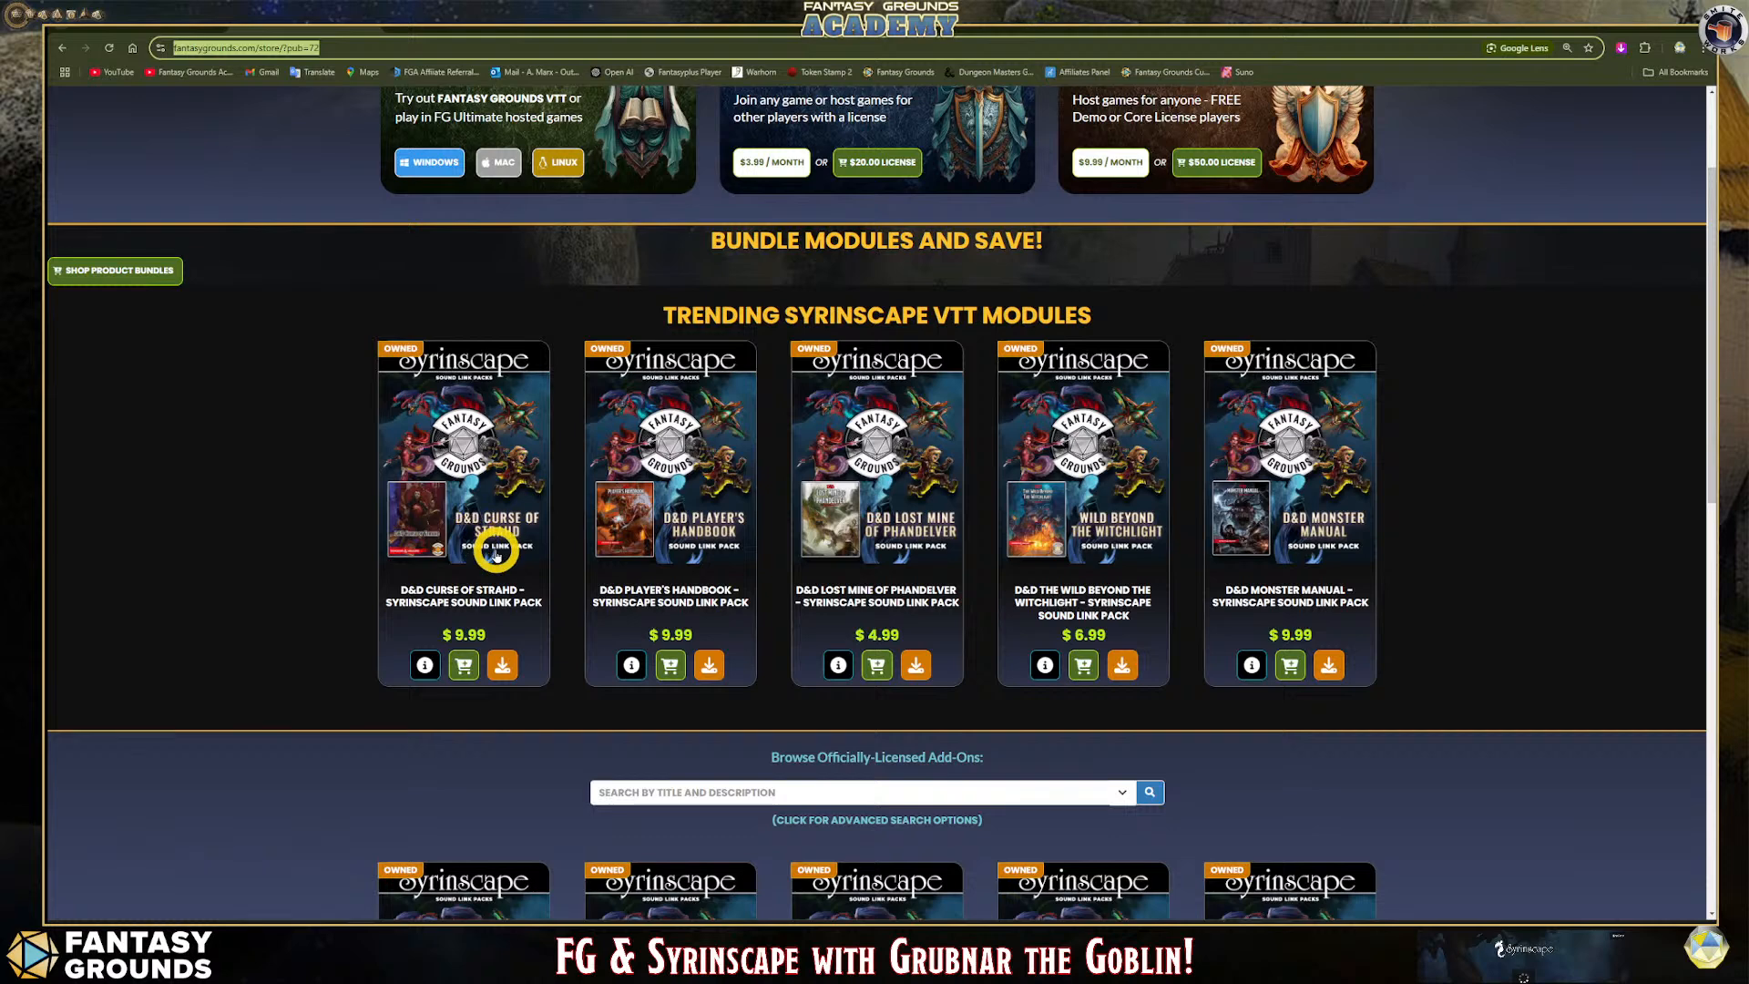
{"action": "scroll", "coordinate": [877, 506], "scroll_direction": "down", "scroll_amount": 1}
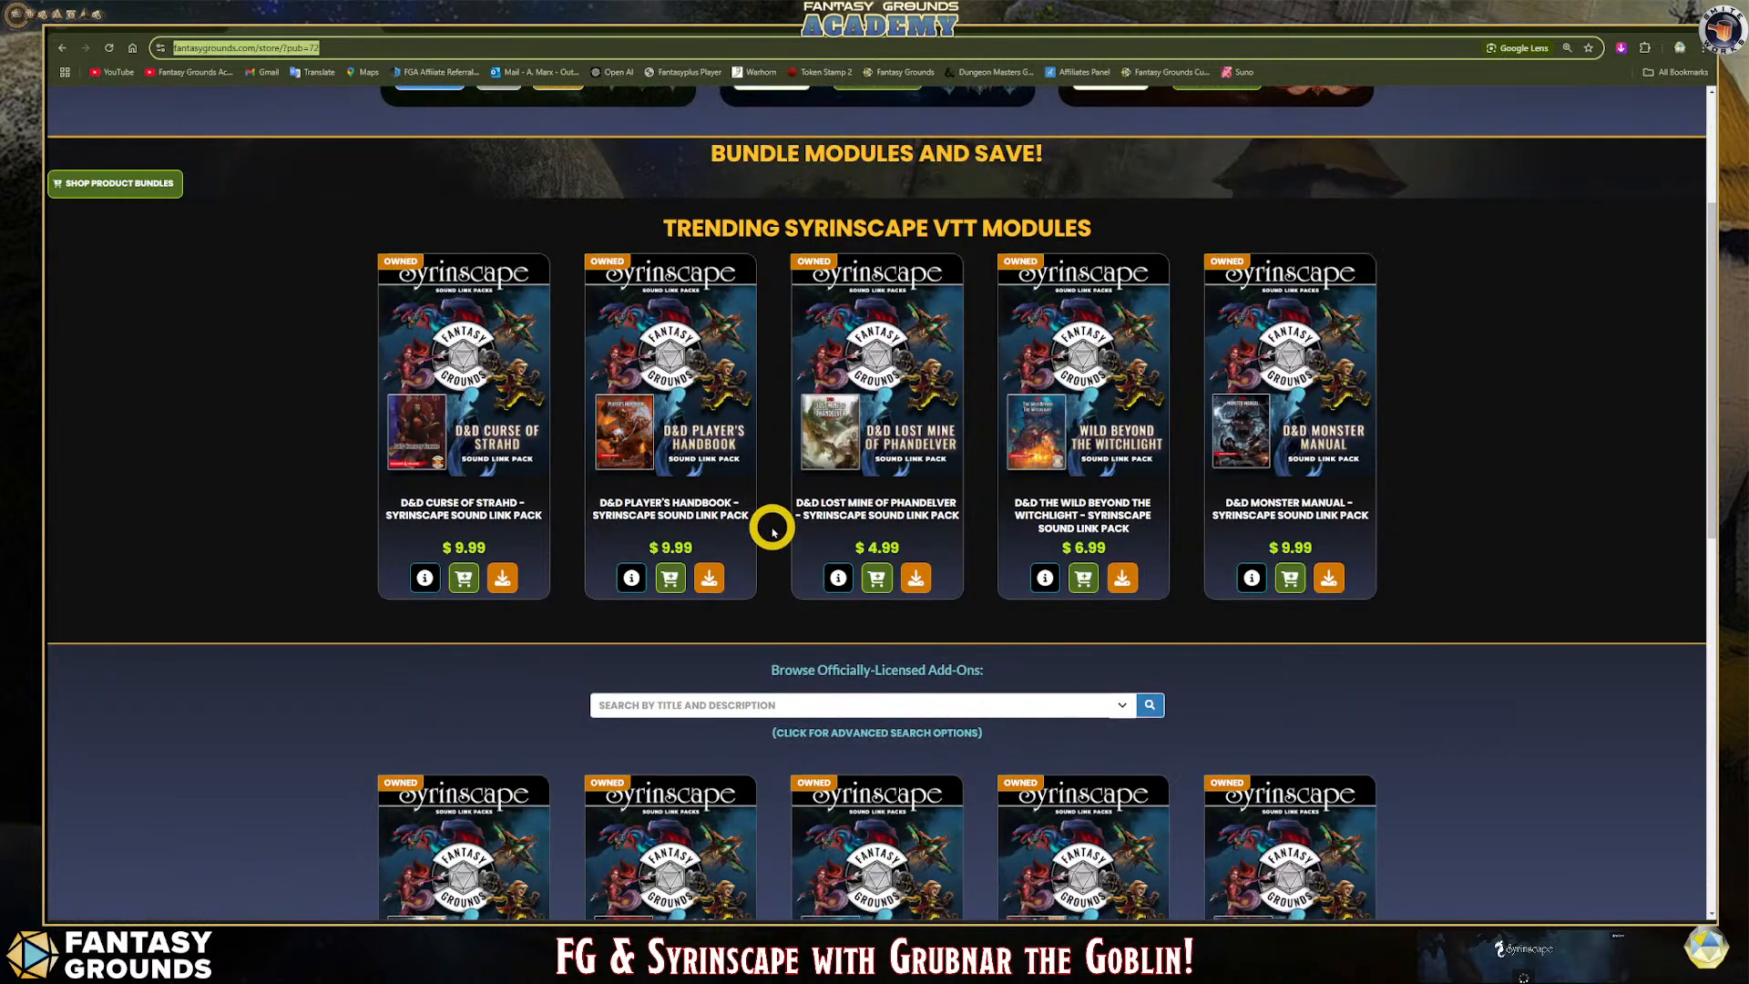
{"action": "scroll", "coordinate": [771, 528], "scroll_direction": "down", "scroll_amount": 2}
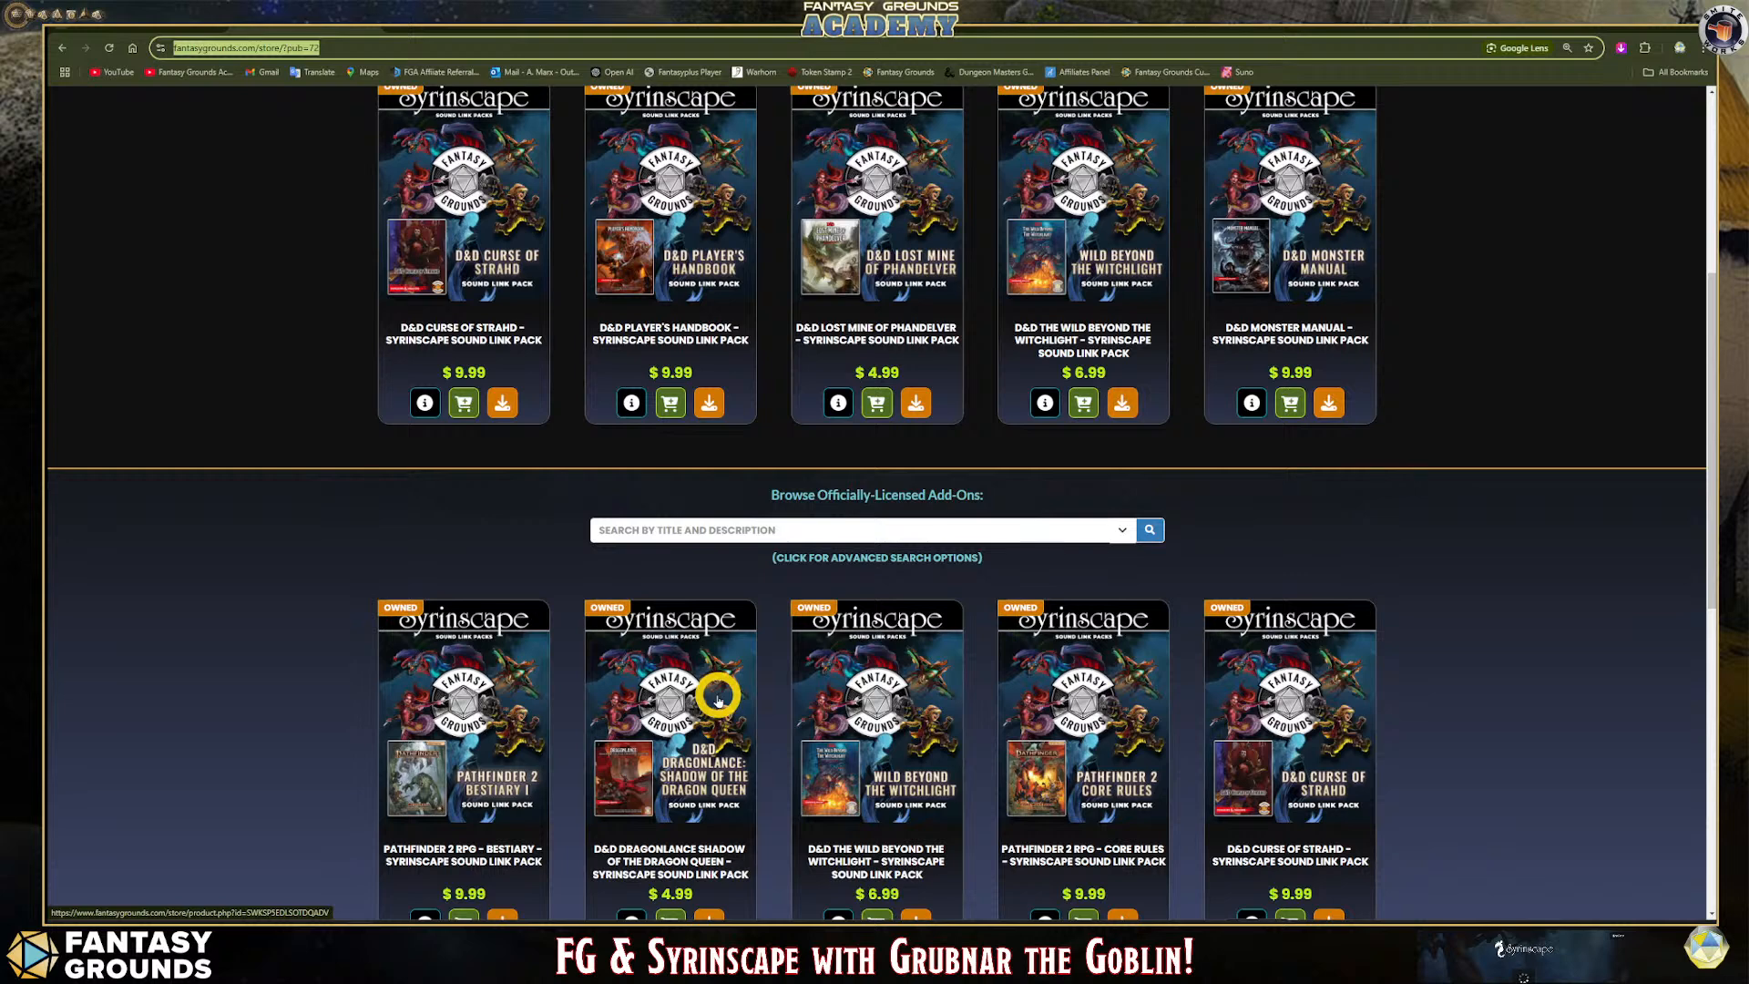
{"action": "scroll", "coordinate": [824, 746], "scroll_direction": "up", "scroll_amount": 1}
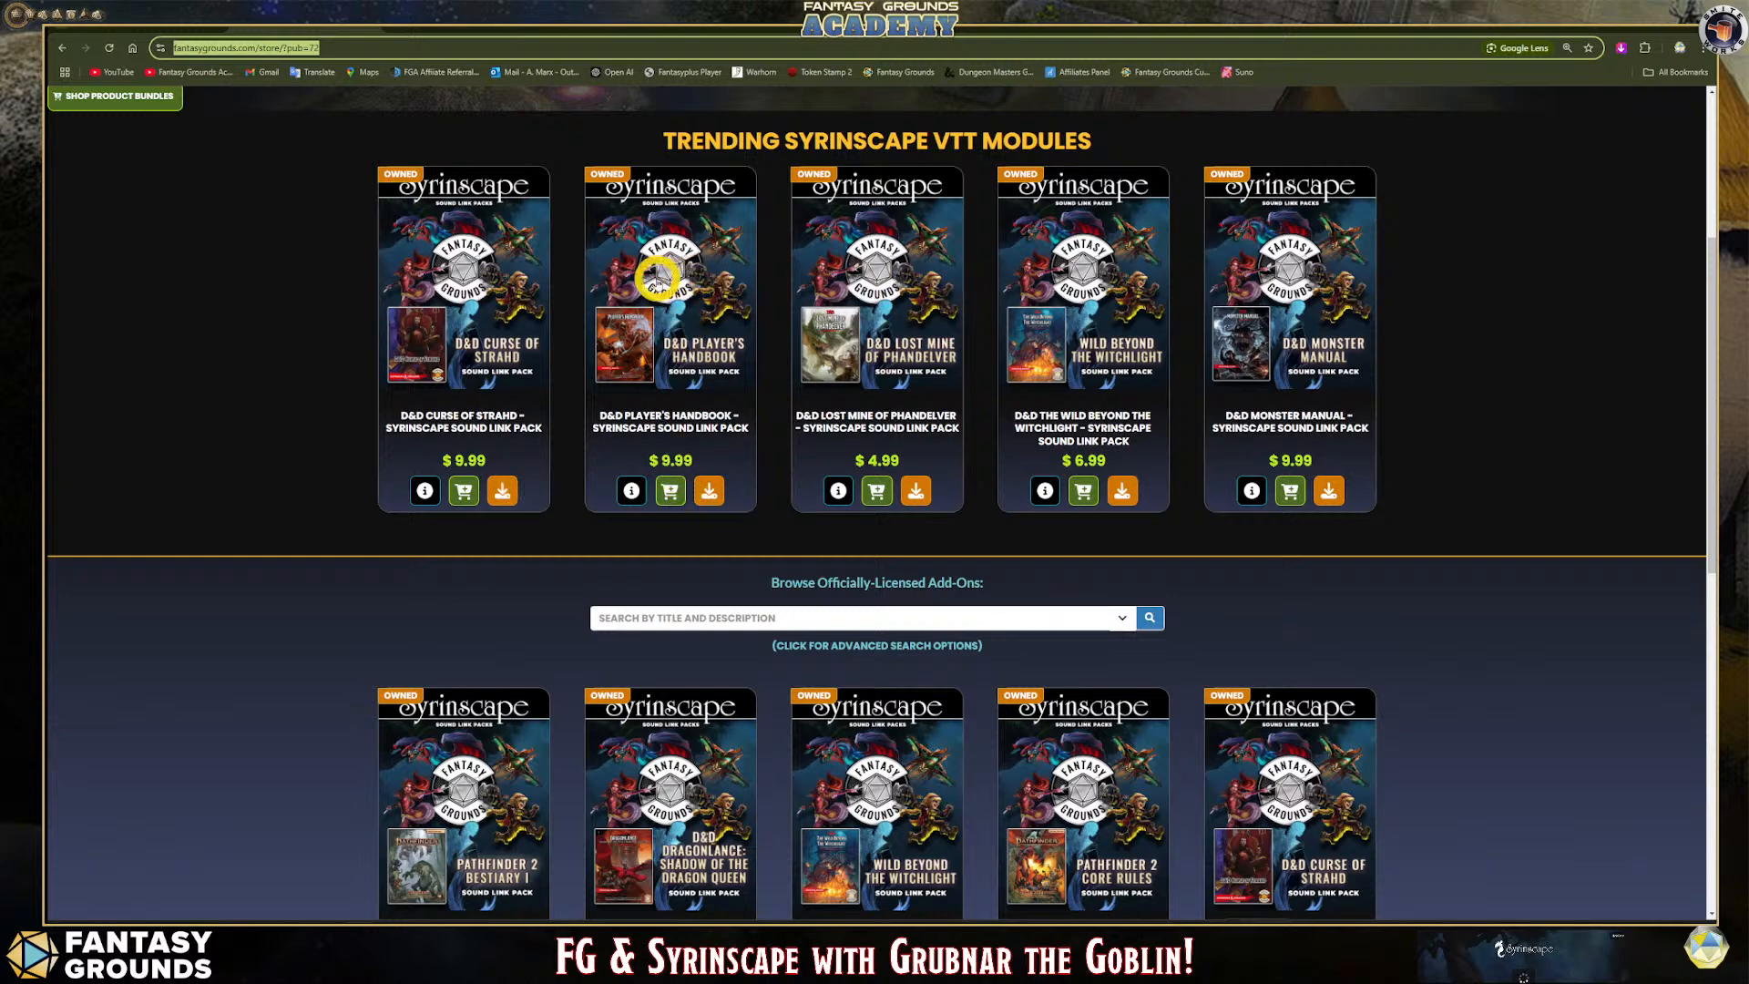
{"action": "scroll", "coordinate": [925, 433], "scroll_direction": "down", "scroll_amount": 1}
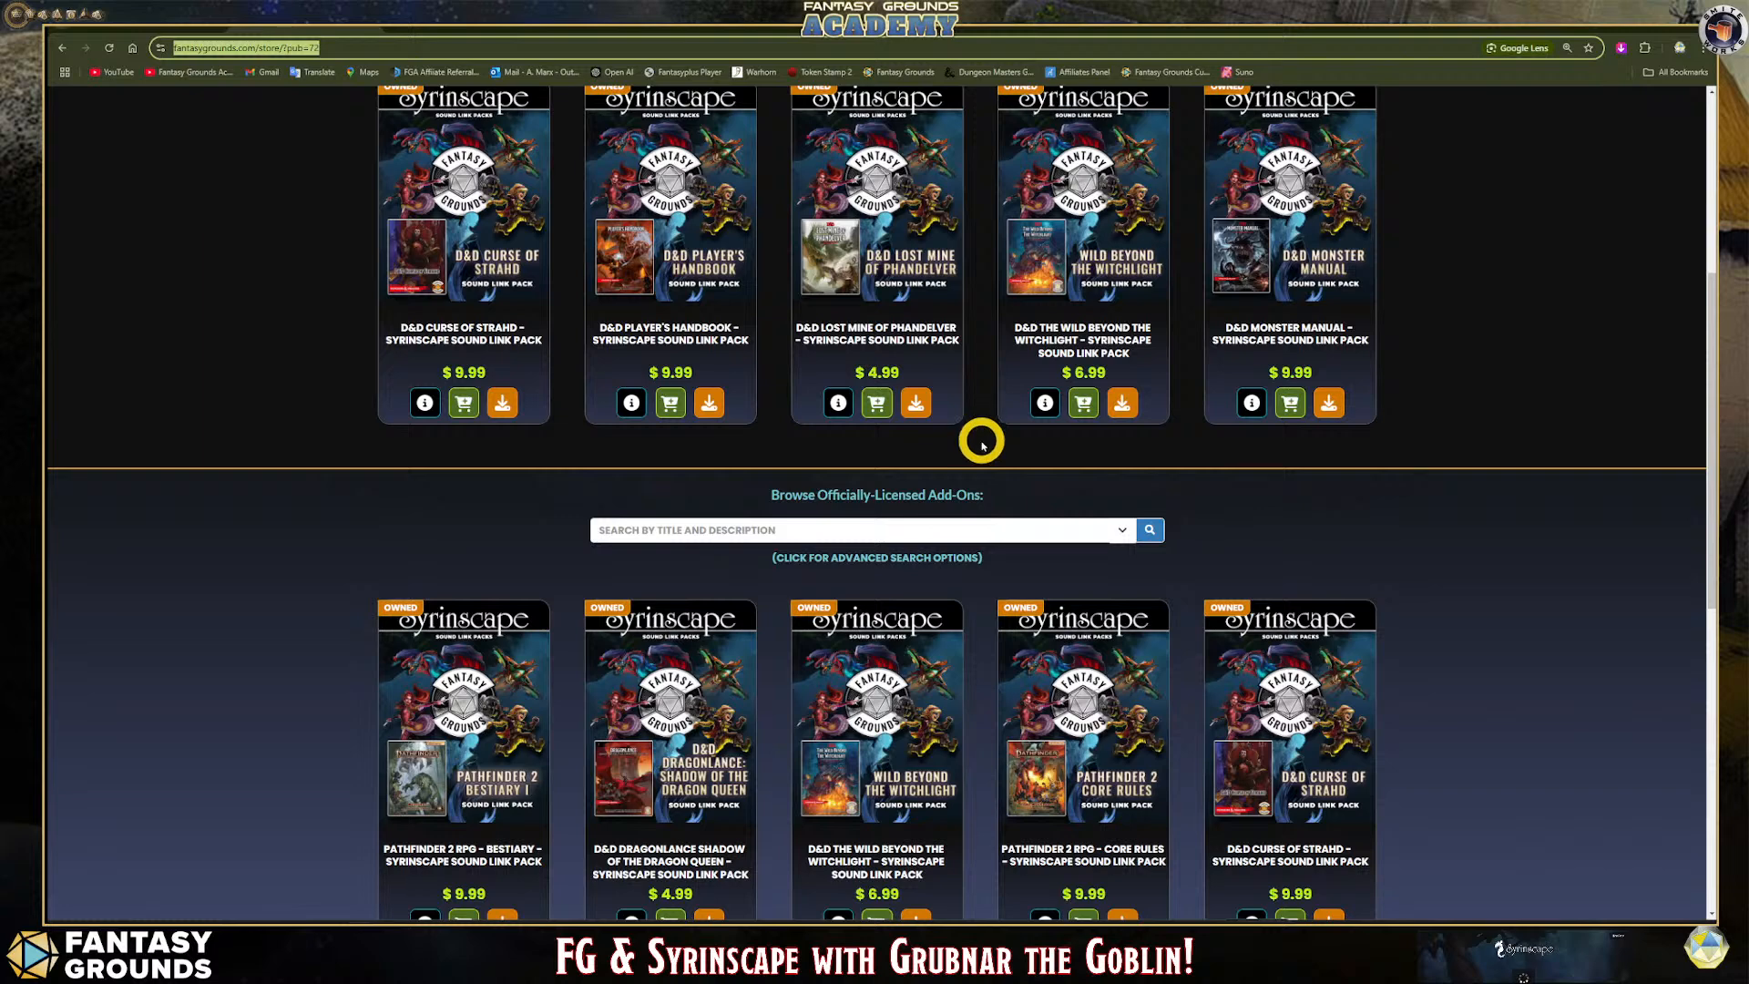
{"action": "scroll", "coordinate": [982, 444], "scroll_direction": "down", "scroll_amount": 4}
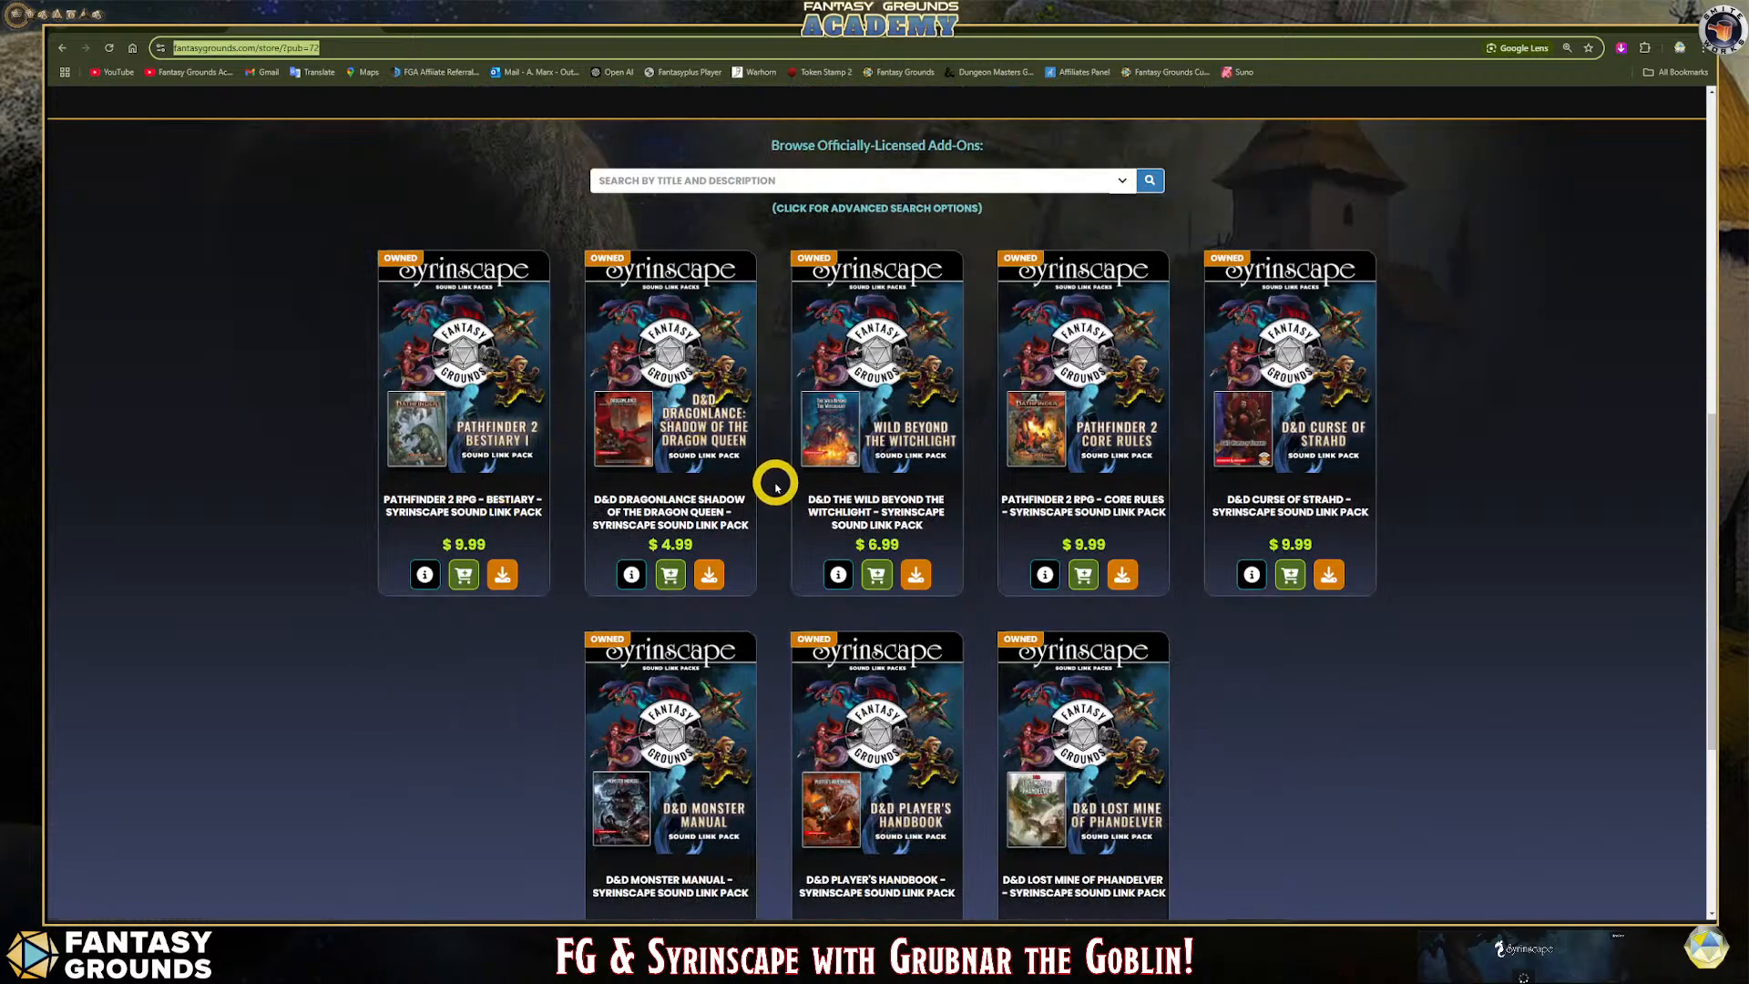
{"action": "scroll", "coordinate": [775, 485], "scroll_direction": "down", "scroll_amount": 1}
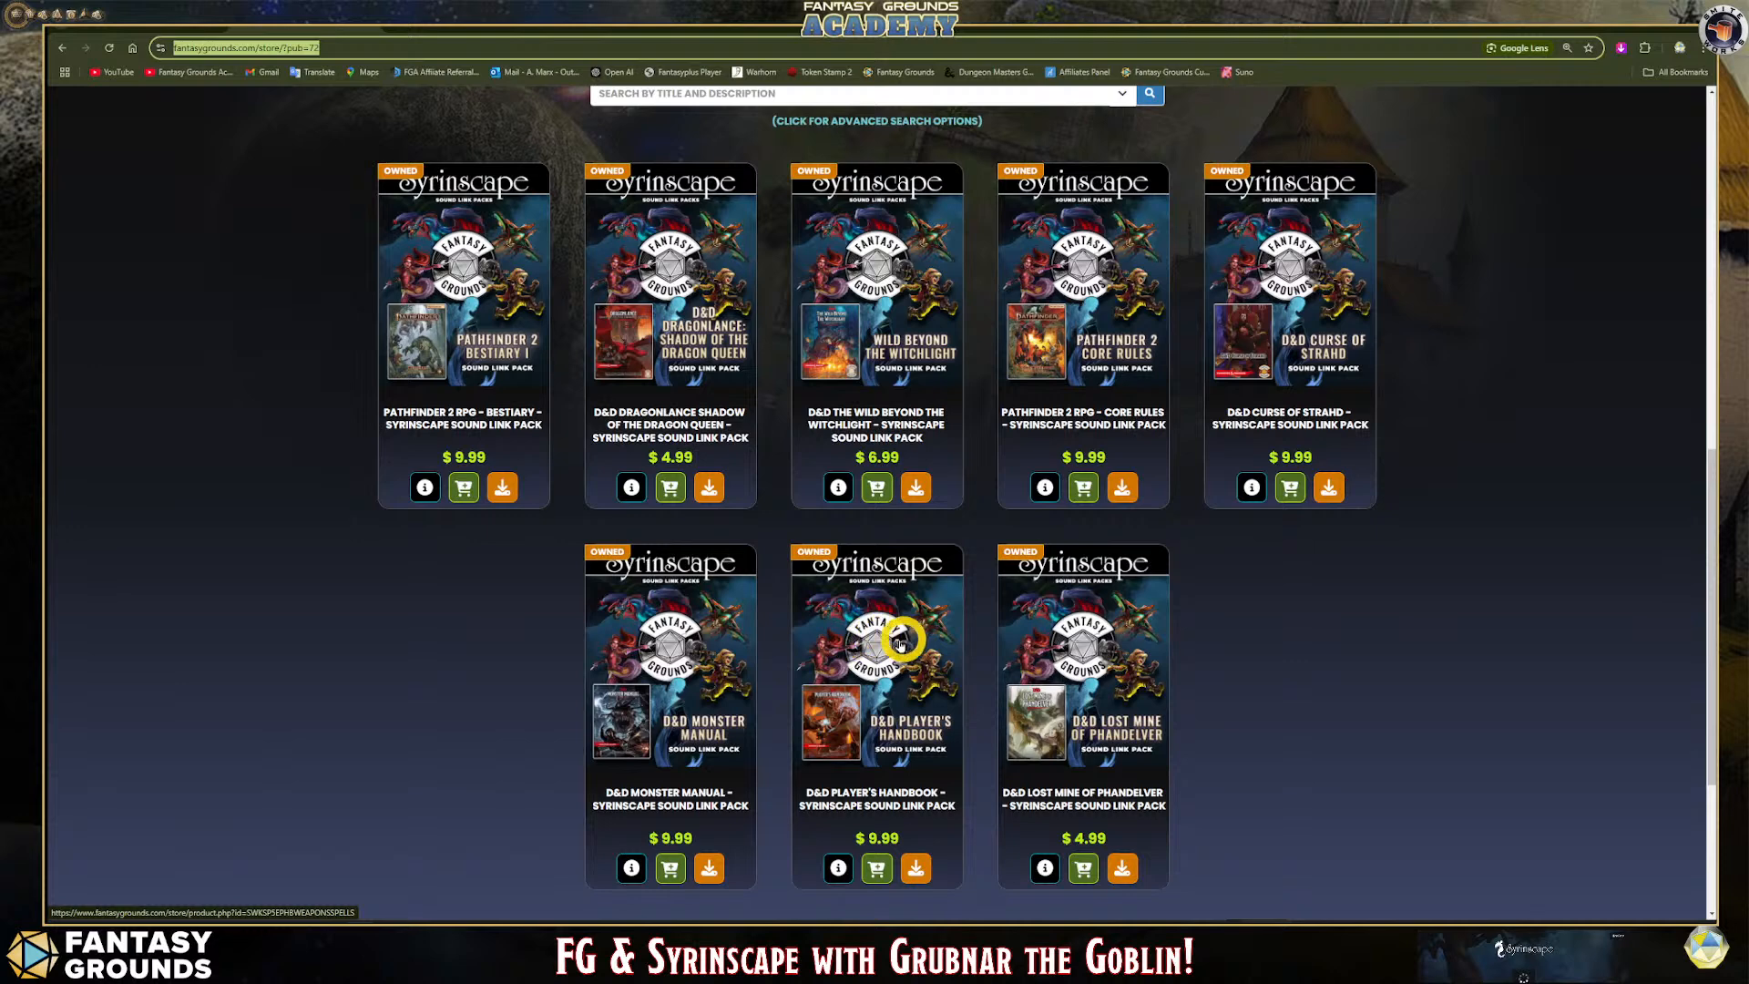
{"action": "scroll", "coordinate": [1119, 654], "scroll_direction": "up", "scroll_amount": 1}
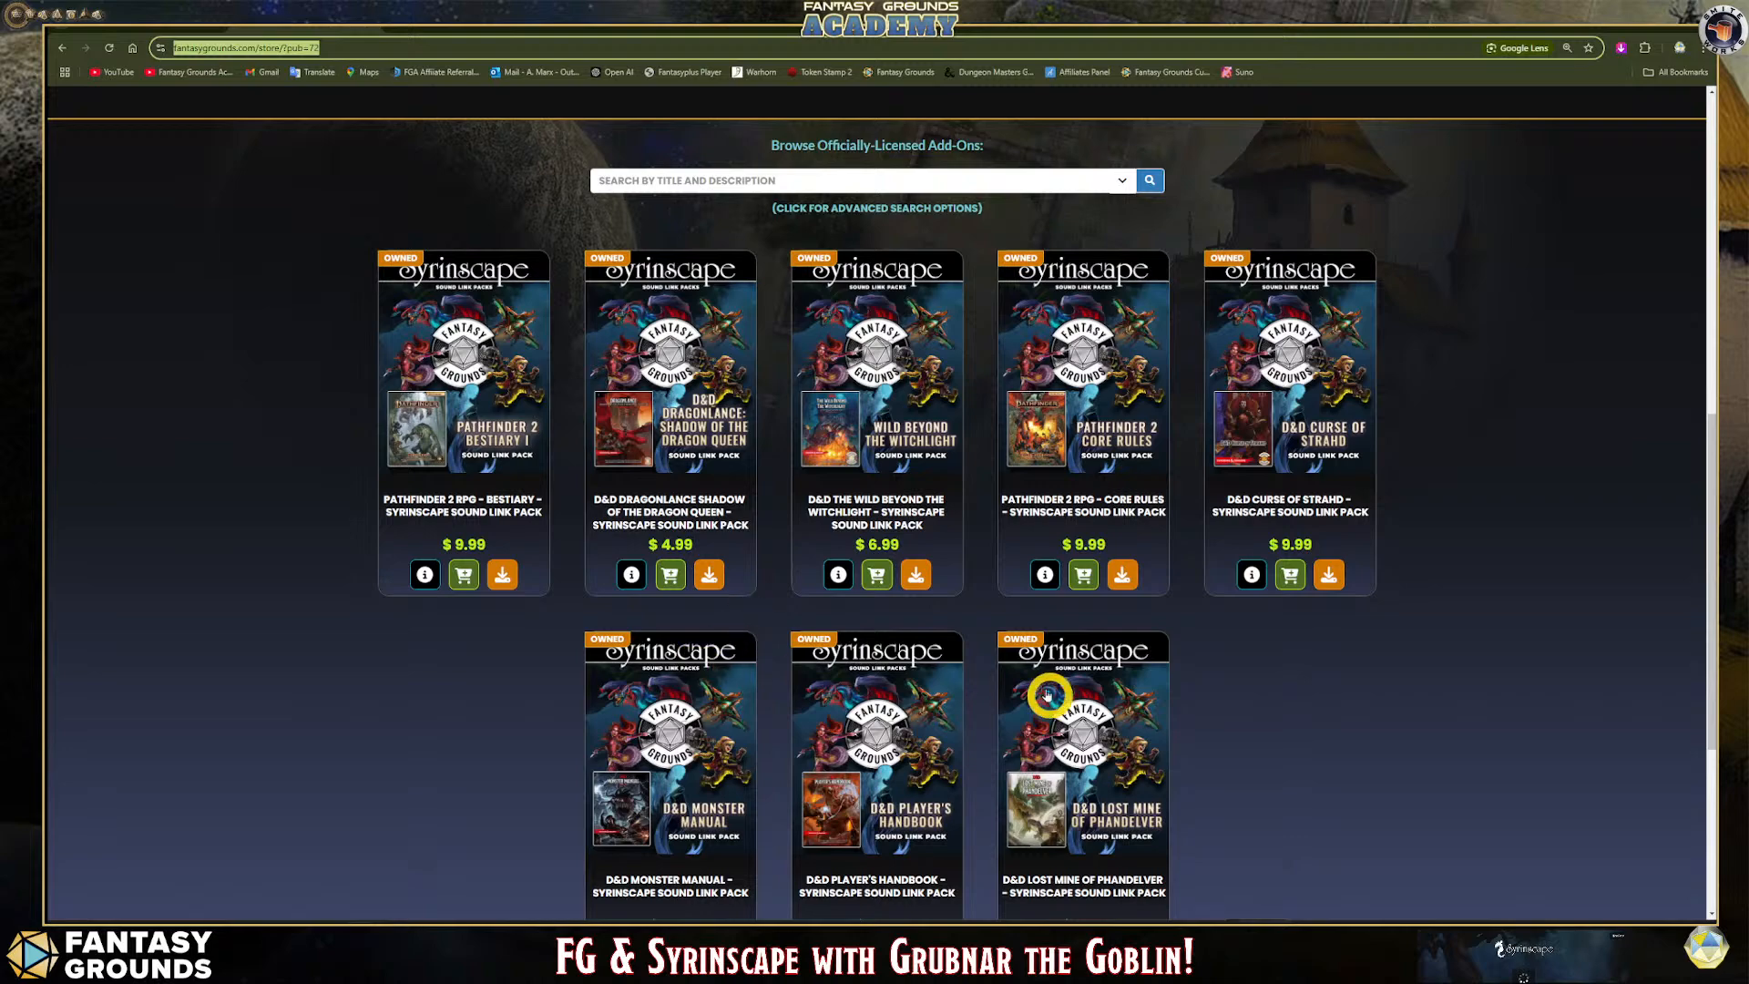
{"action": "scroll", "coordinate": [910, 585], "scroll_direction": "up", "scroll_amount": 6}
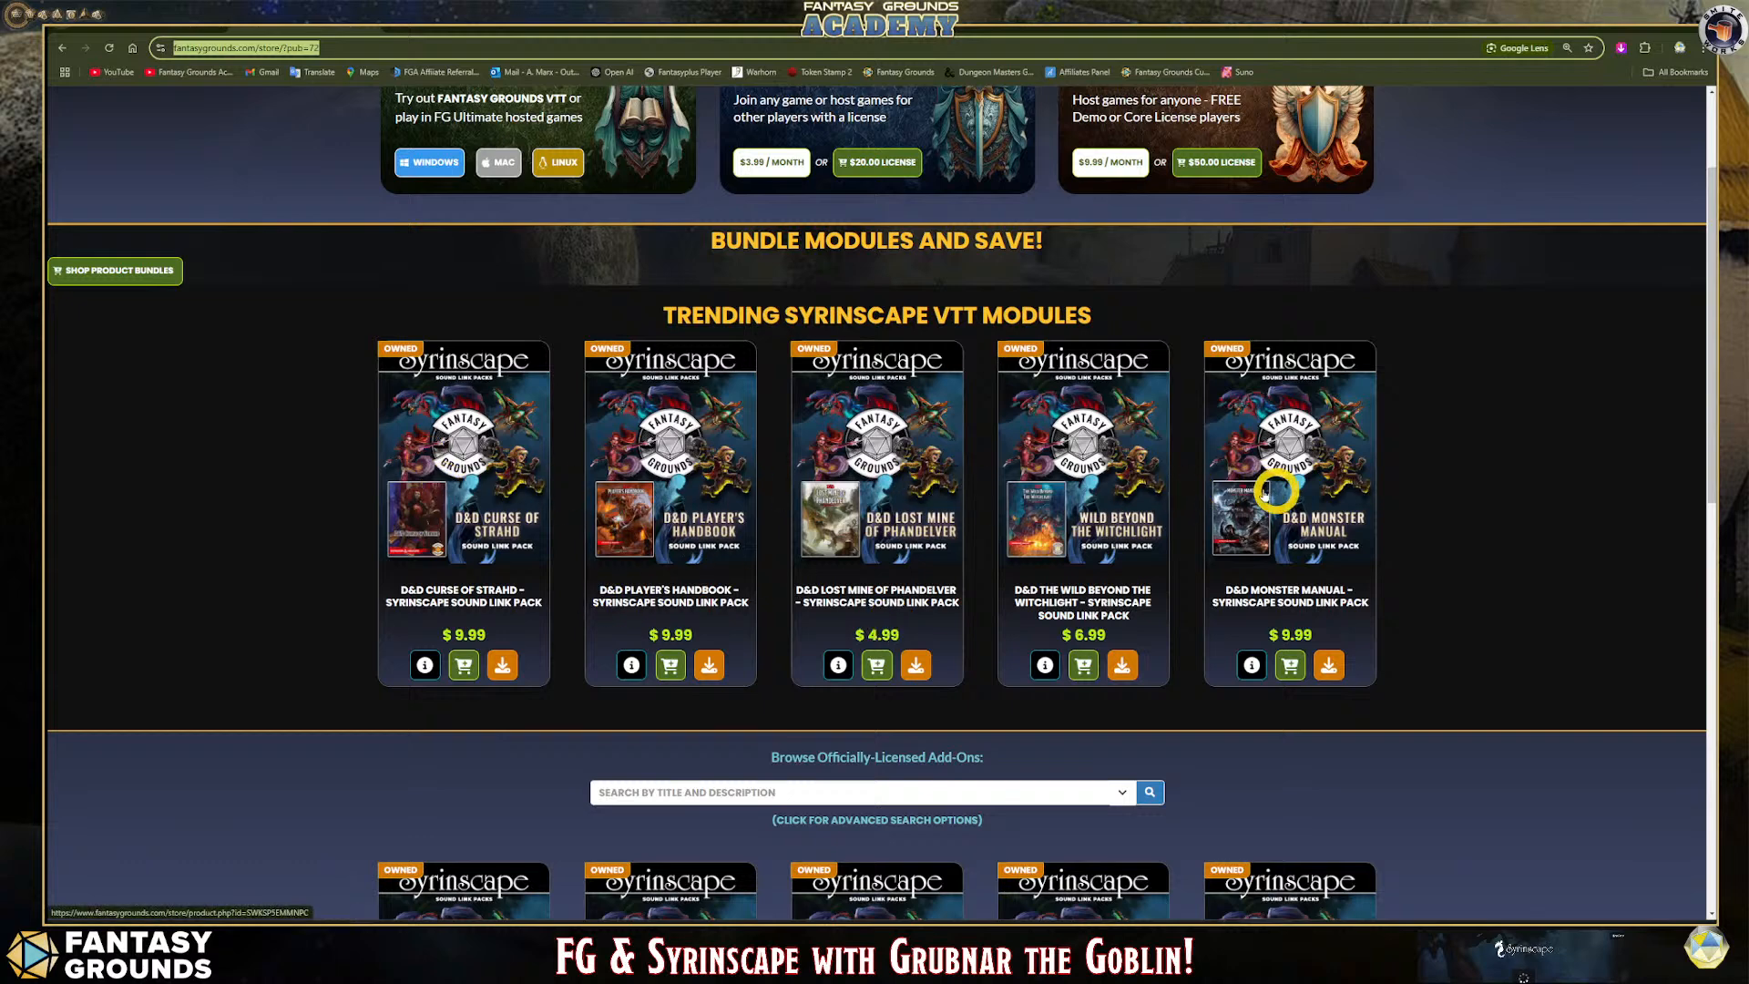
{"action": "scroll", "coordinate": [590, 466], "scroll_direction": "down", "scroll_amount": 1}
{"action": "scroll", "coordinate": [590, 465], "scroll_direction": "down", "scroll_amount": 2}
{"action": "scroll", "coordinate": [590, 465], "scroll_direction": "up", "scroll_amount": 2}
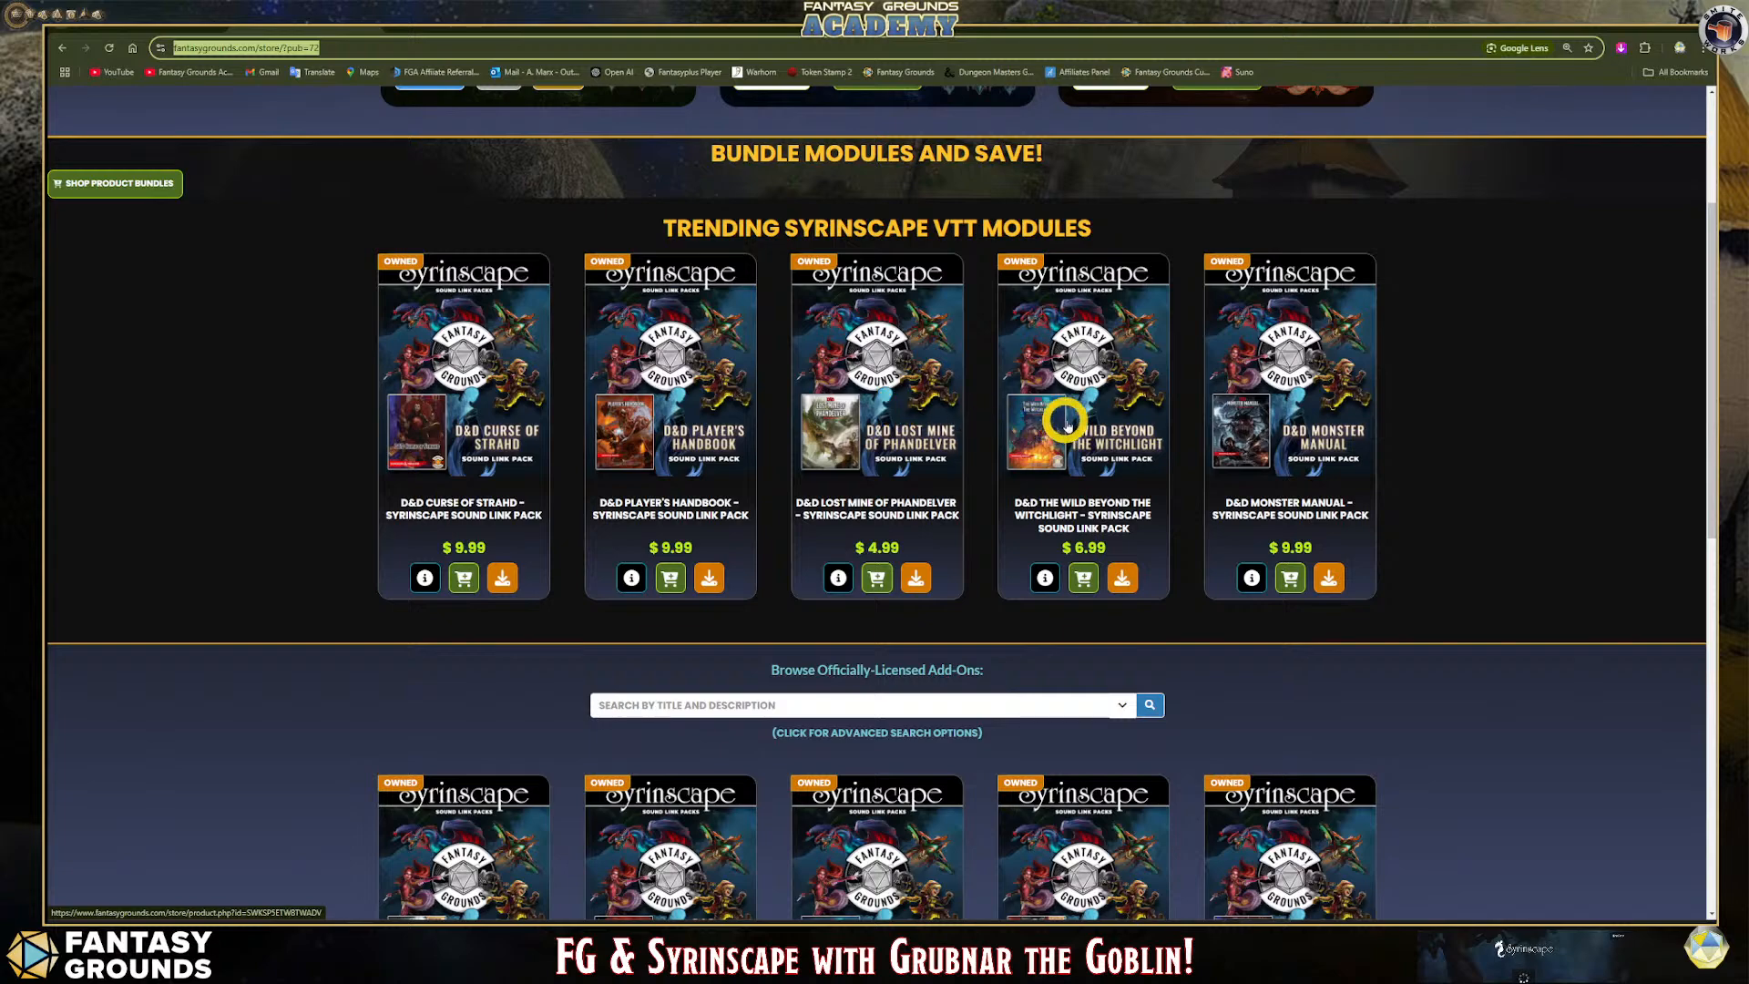
{"action": "scroll", "coordinate": [1127, 476], "scroll_direction": "down", "scroll_amount": 1}
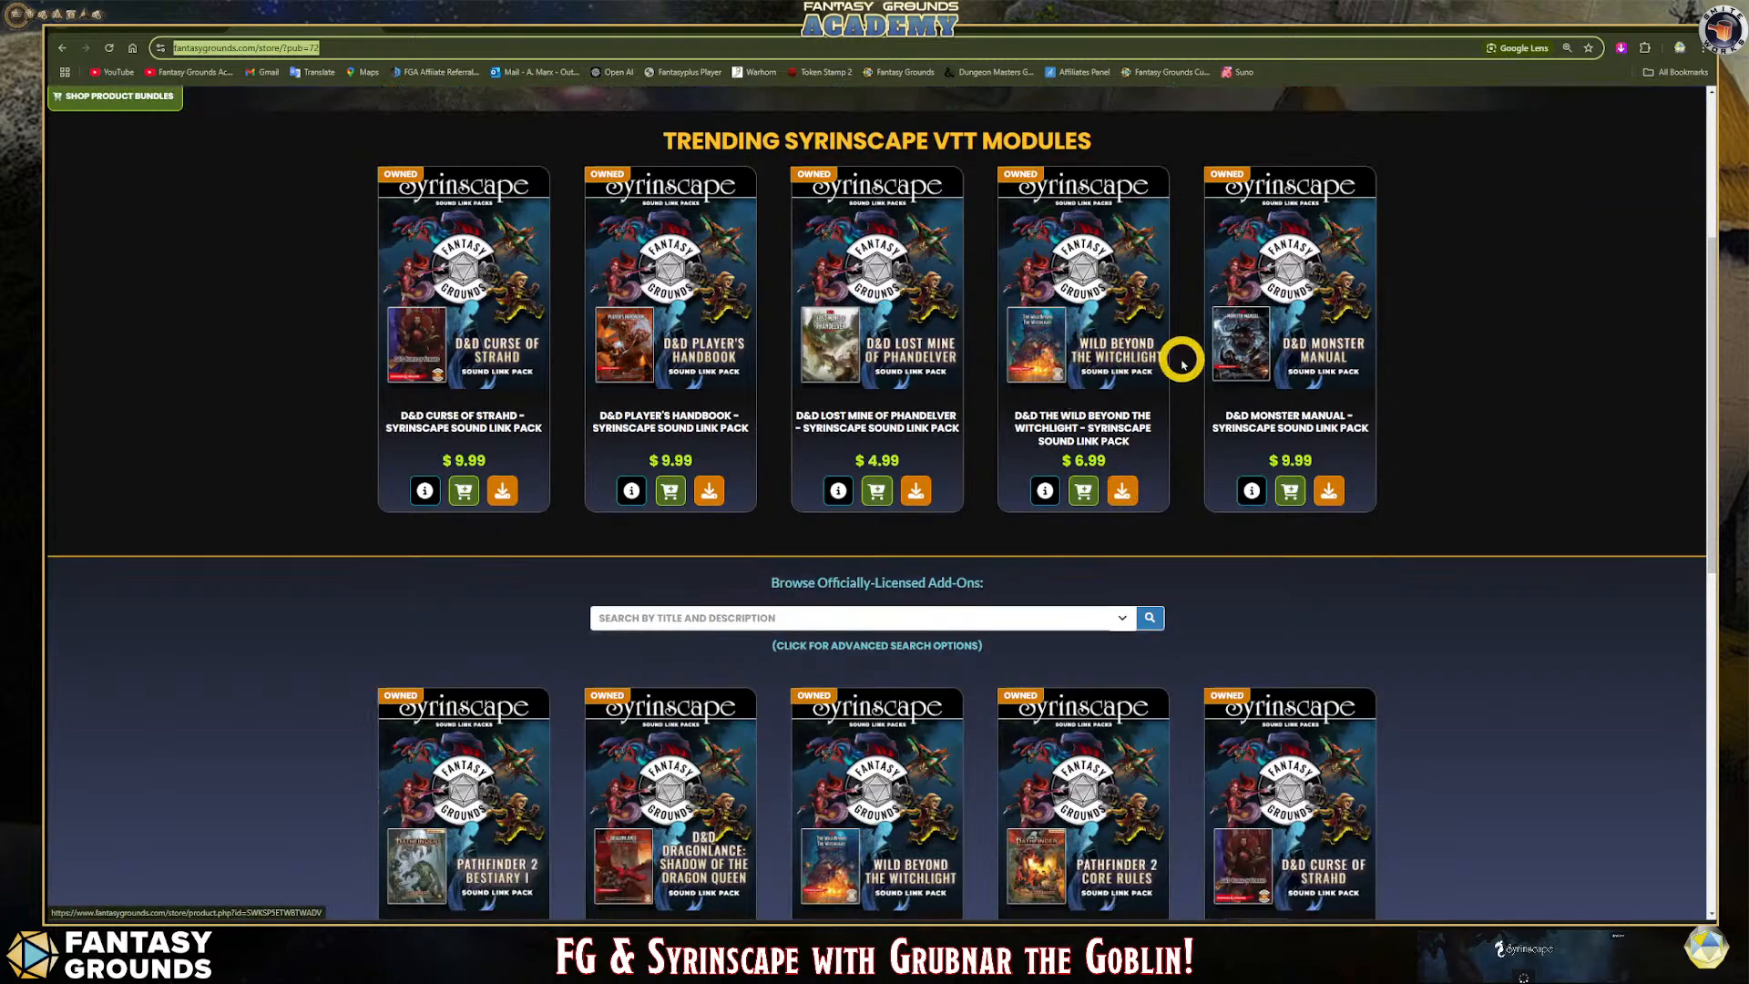
{"action": "scroll", "coordinate": [1078, 391], "scroll_direction": "down", "scroll_amount": 3}
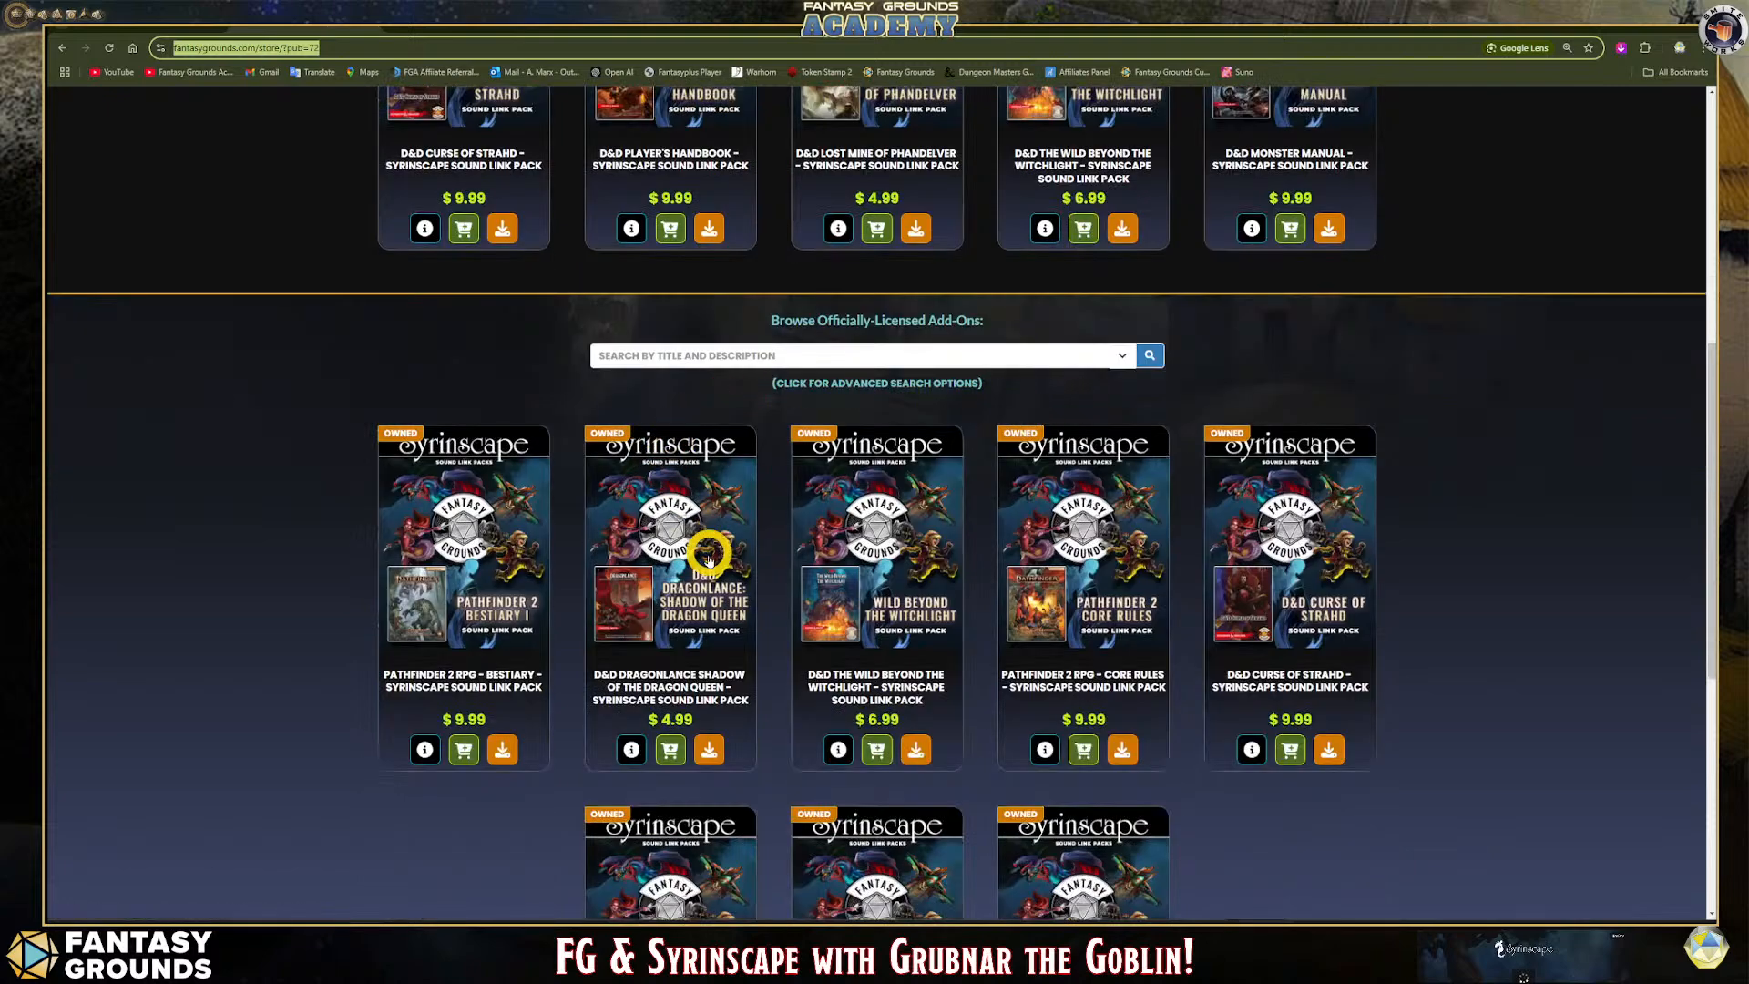
{"action": "scroll", "coordinate": [1312, 616], "scroll_direction": "down", "scroll_amount": 2}
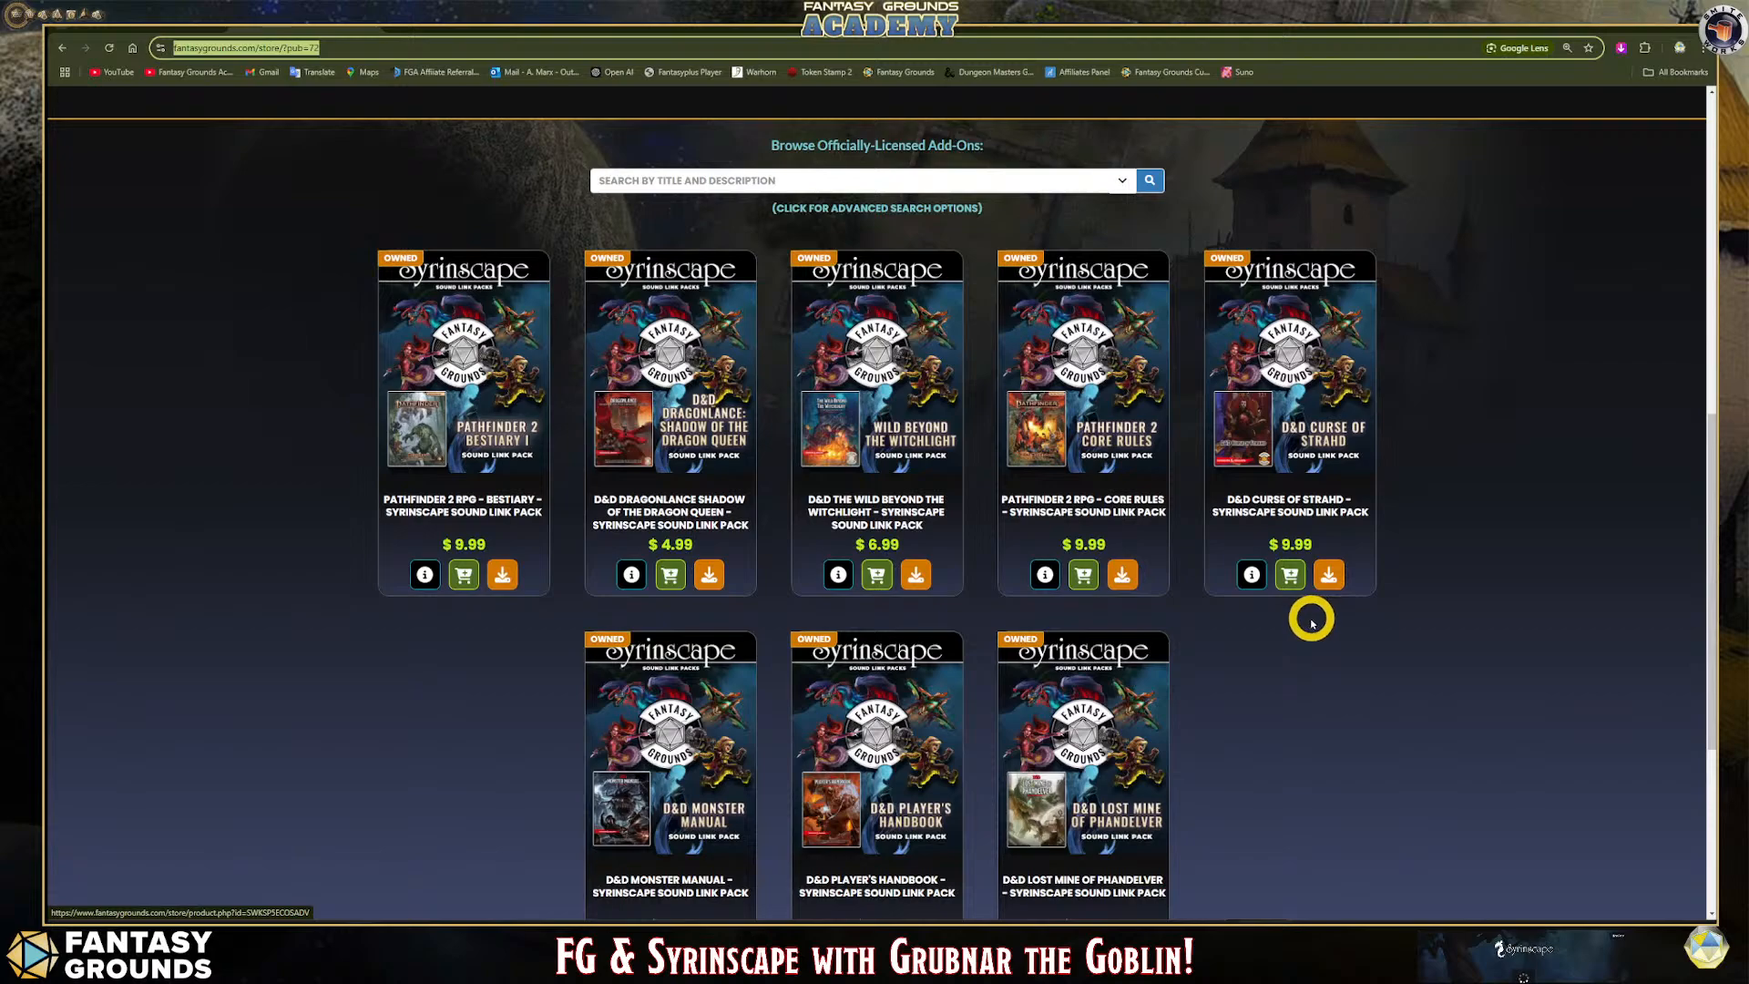
{"action": "scroll", "coordinate": [1182, 617], "scroll_direction": "up", "scroll_amount": 6}
{"action": "scroll", "coordinate": [1182, 617], "scroll_direction": "up", "scroll_amount": 2}
{"action": "scroll", "coordinate": [1183, 617], "scroll_direction": "down", "scroll_amount": 9}
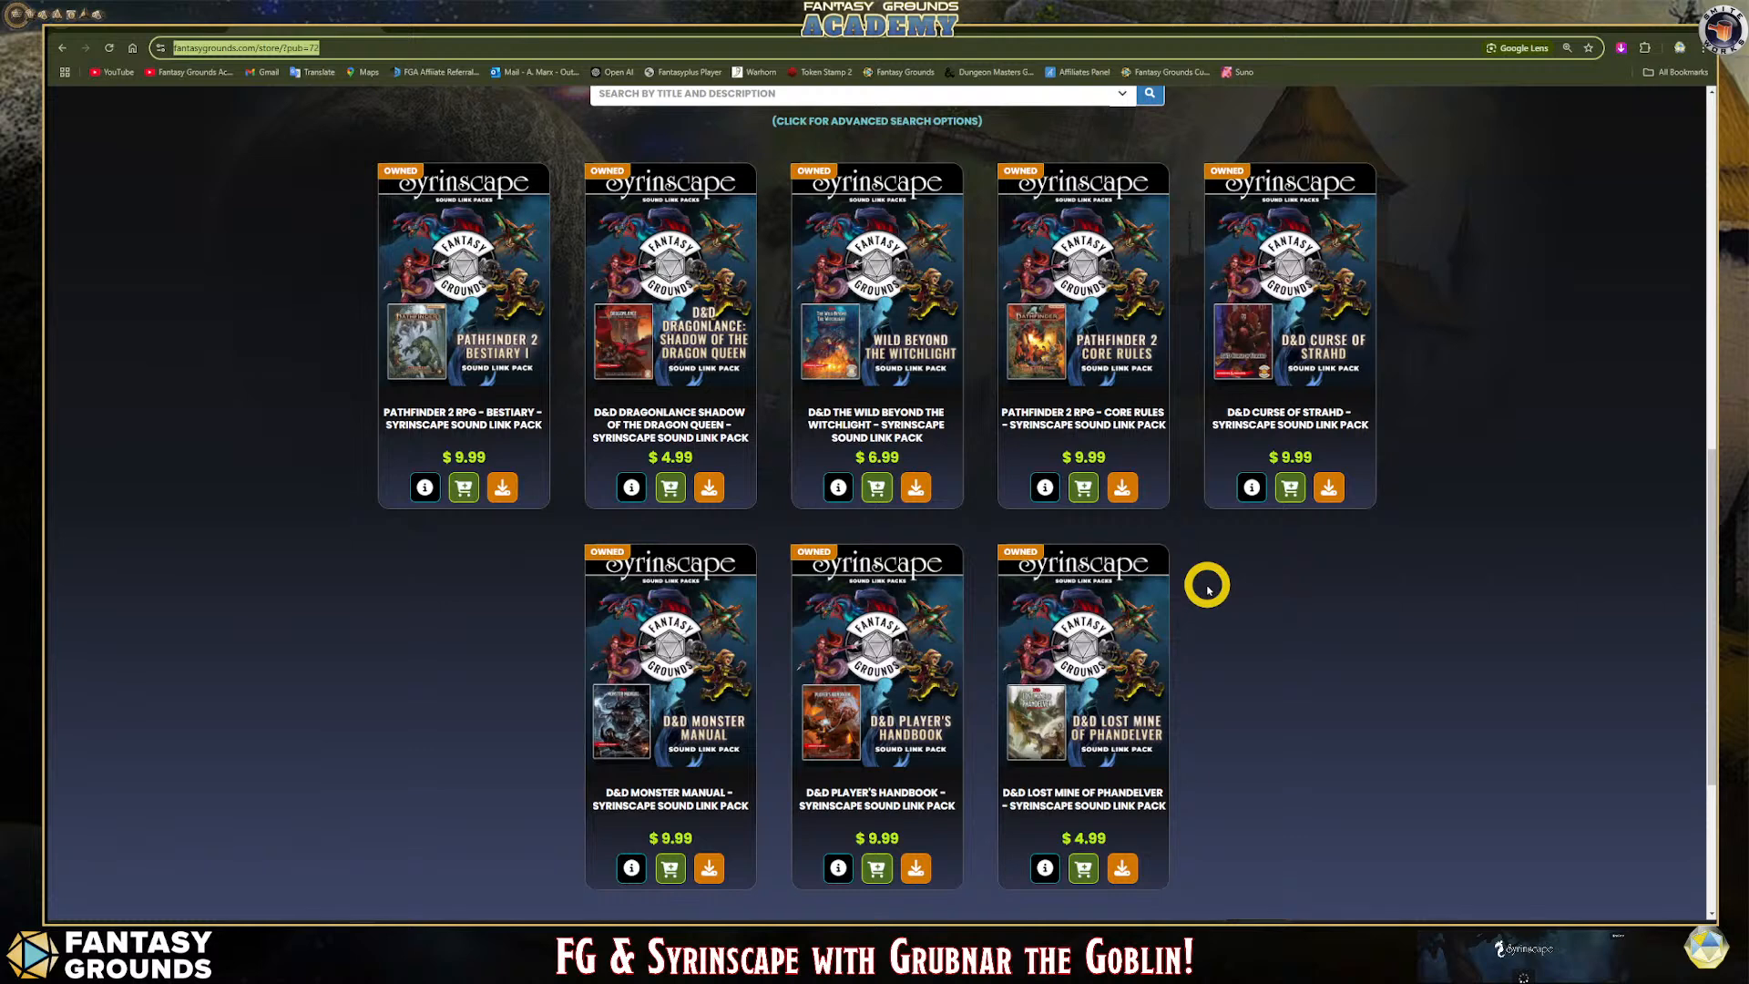
Return to the Syrinscape website and open its online player.
{"action": "left_click", "coordinate": [490, 34]}
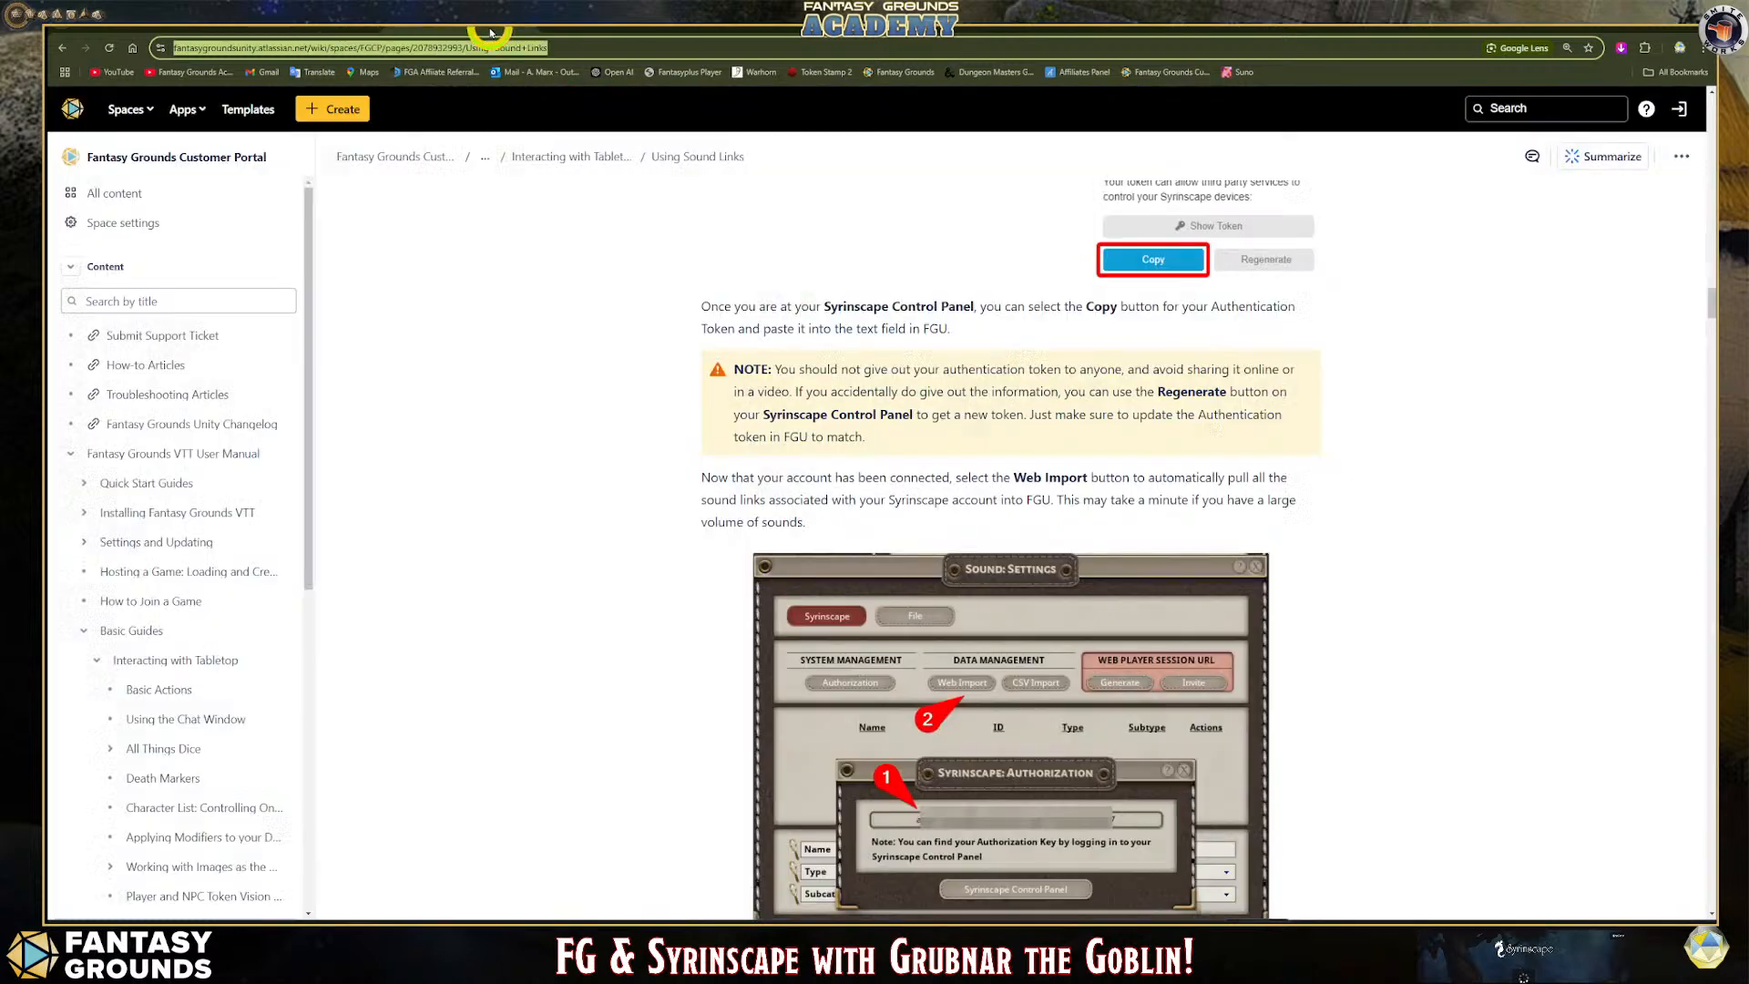
{"action": "left_click", "coordinate": [194, 30]}
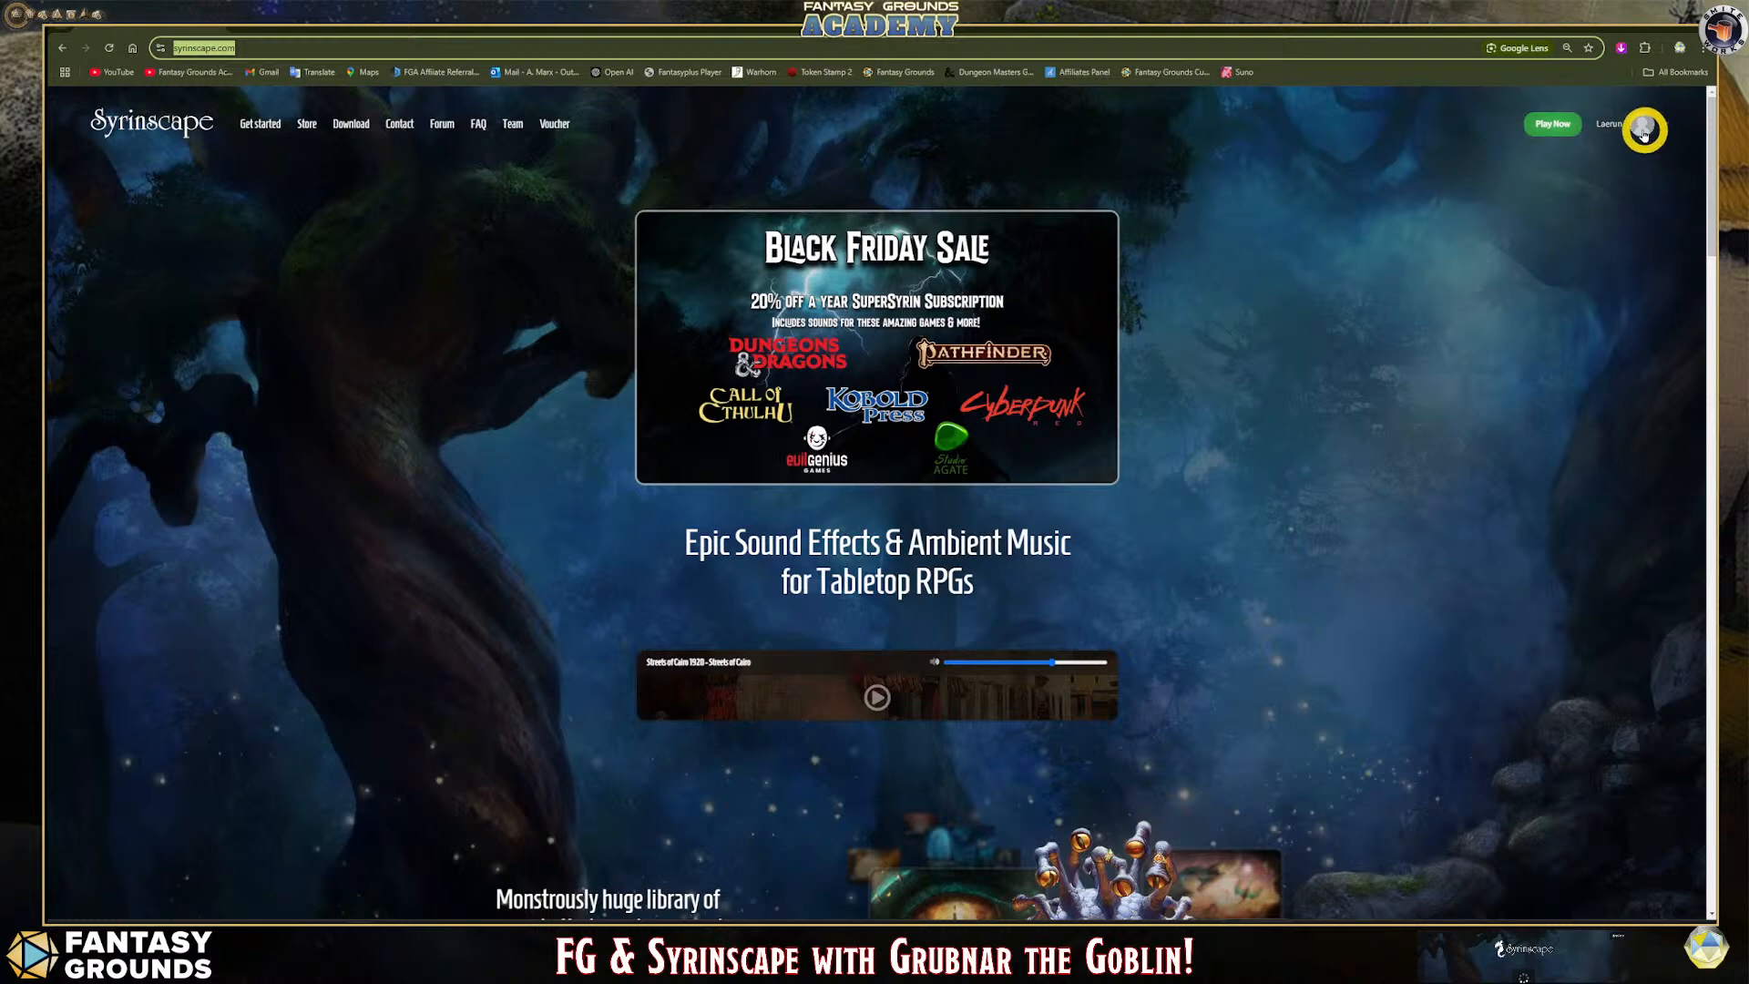
{"action": "left_click", "coordinate": [1565, 128]}
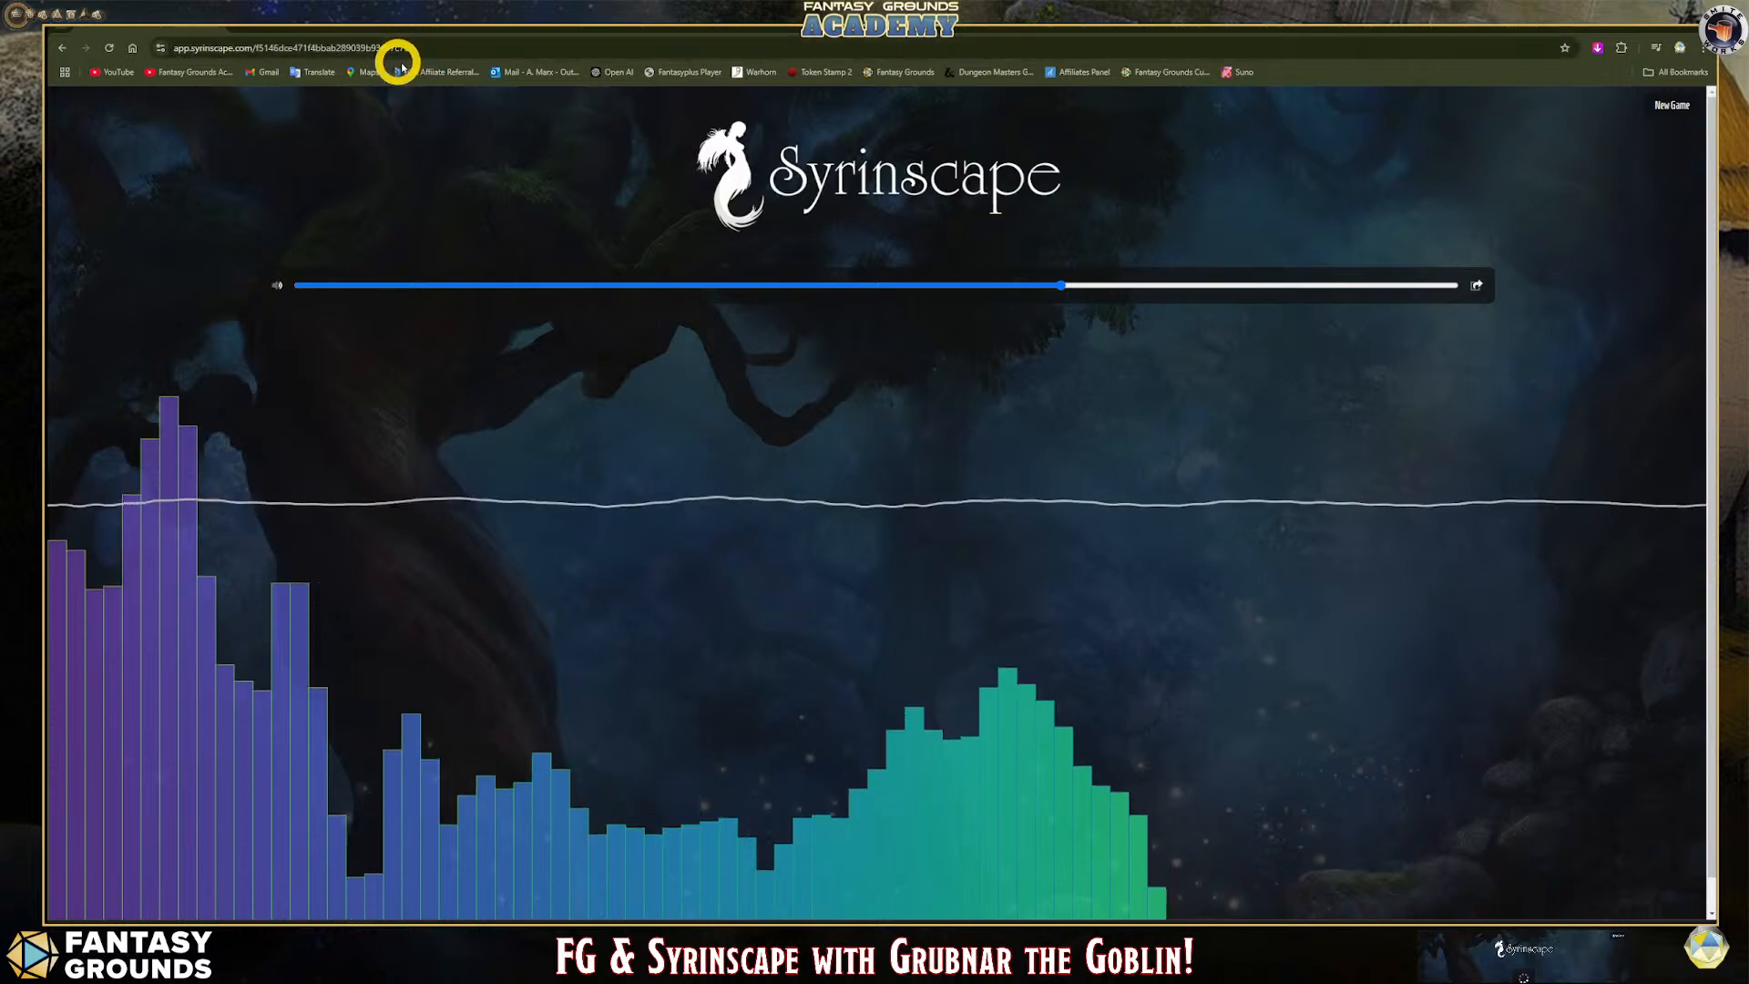
Select the online player's session address and start a new Syrinscape game.
{"action": "left_click", "coordinate": [426, 48]}
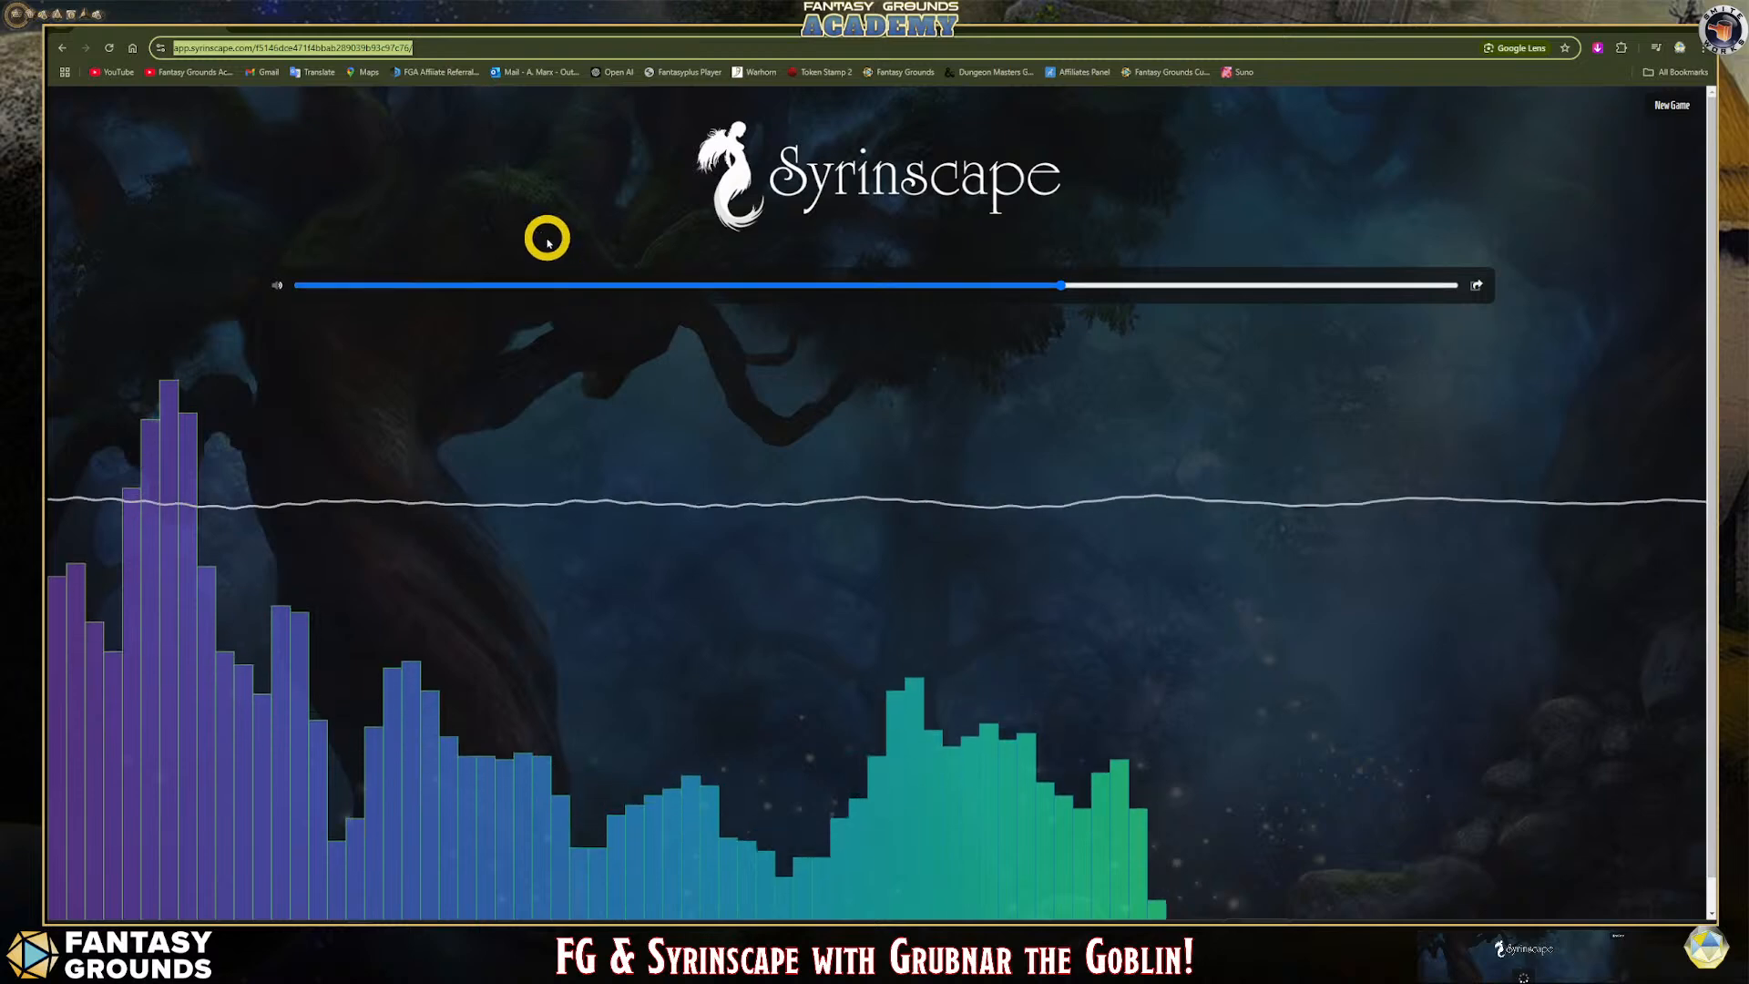
{"action": "left_click", "coordinate": [440, 39]}
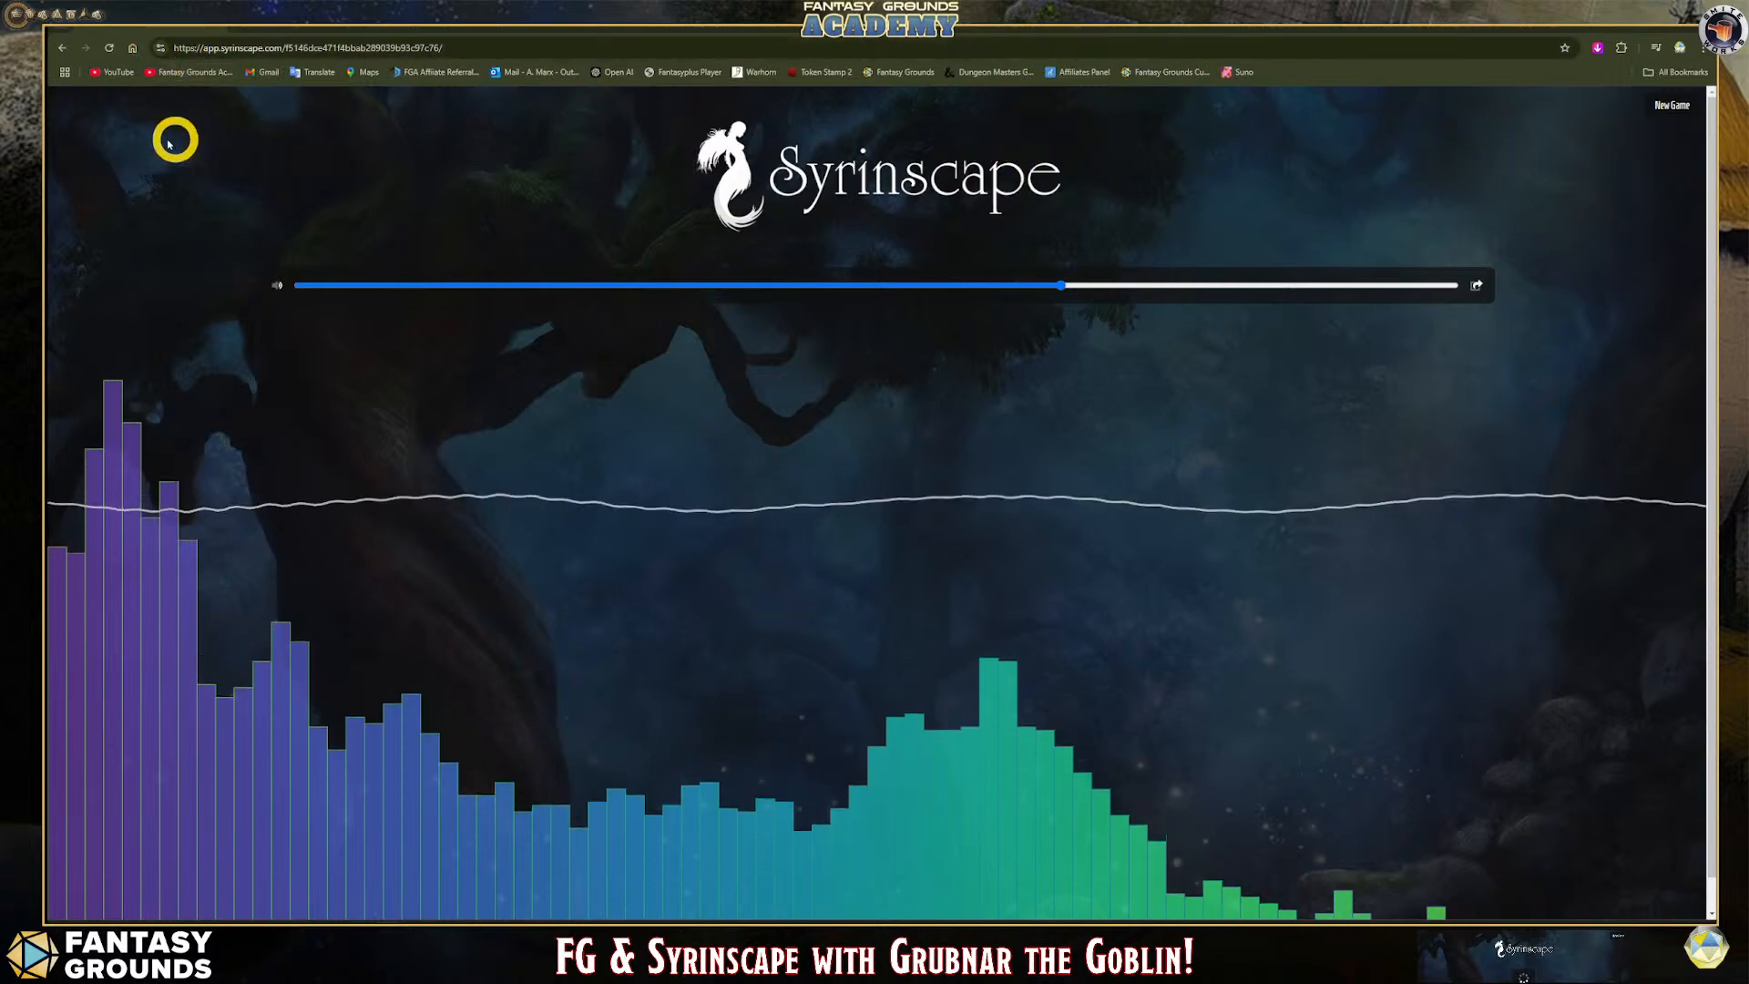
{"action": "left_click", "coordinate": [1679, 106]}
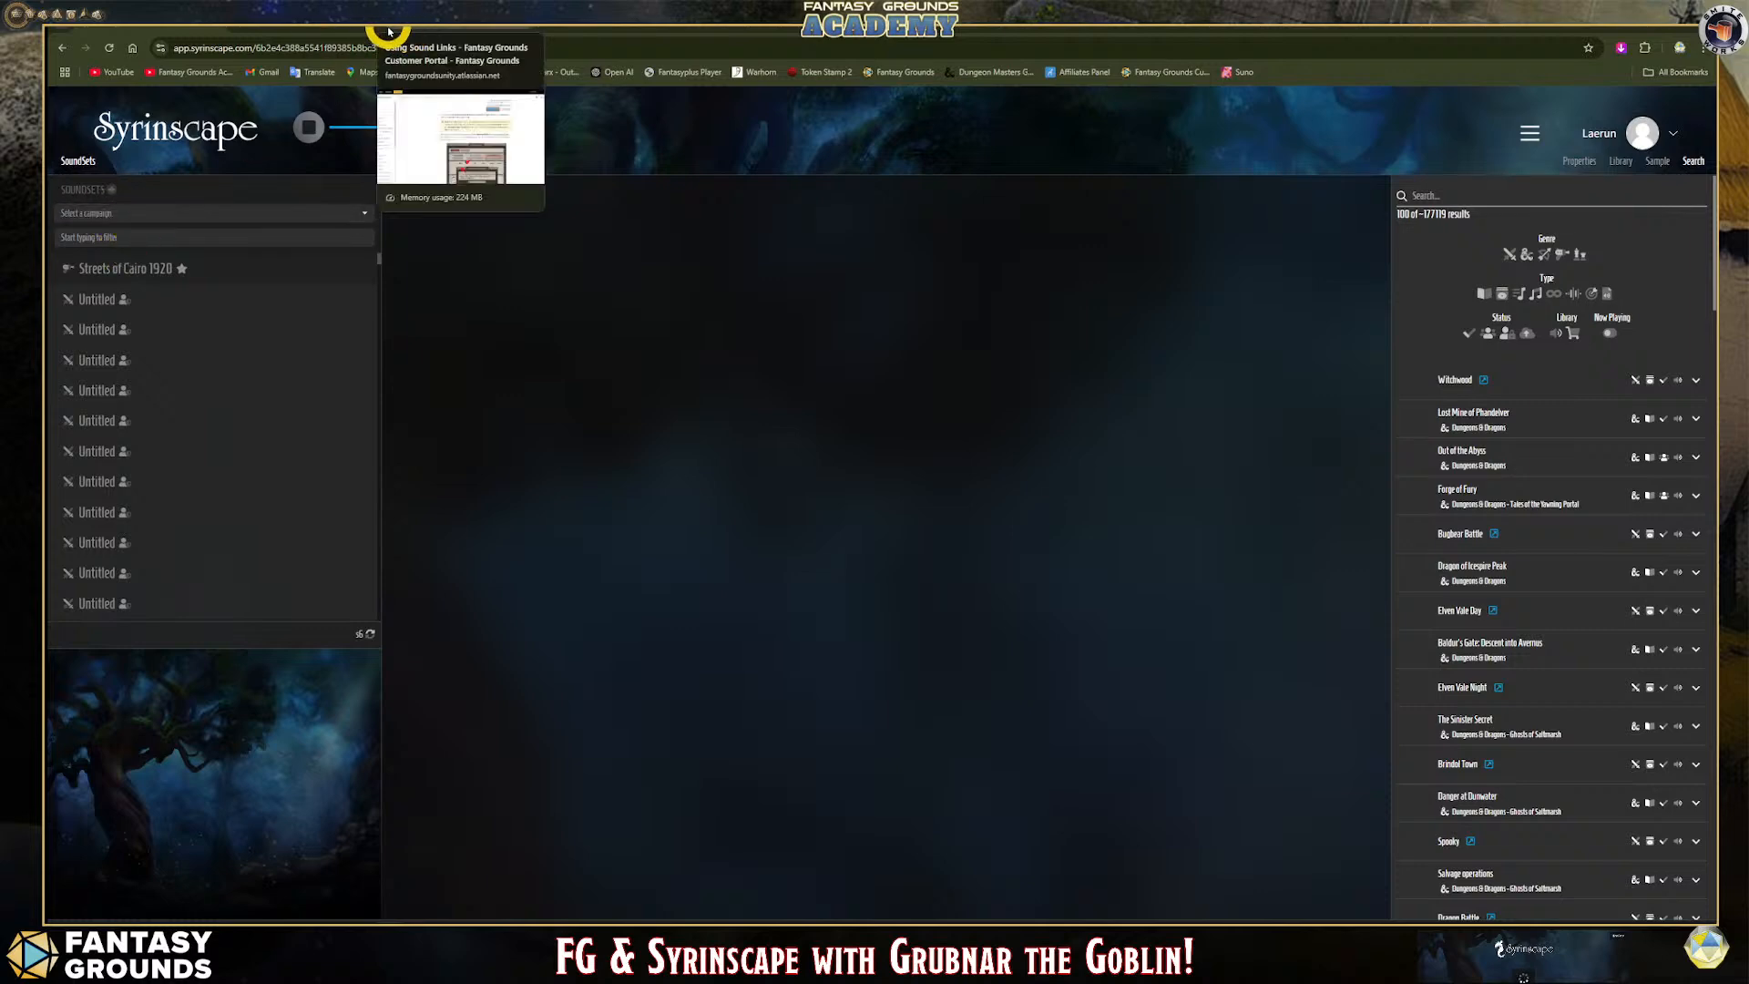
Compare the Using Sound Links guide, the store's sound link packs and the Fantasy Grounds campaign, ending on the guide.
{"action": "left_click", "coordinate": [450, 32]}
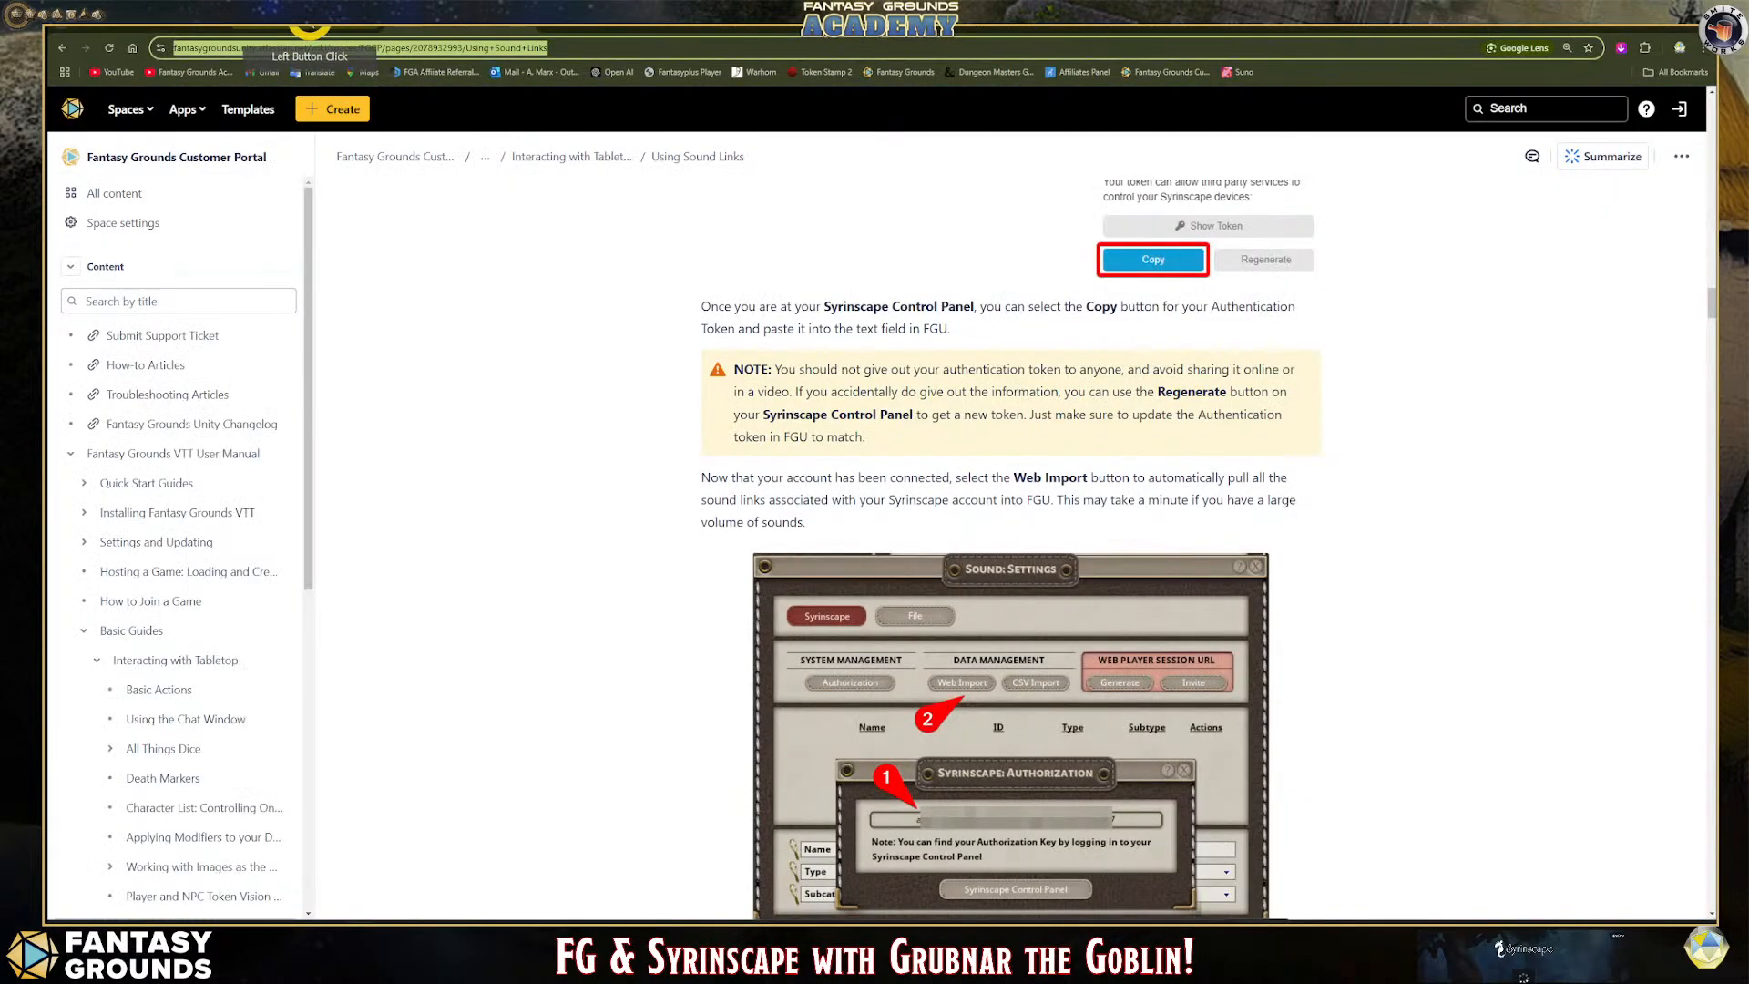
{"action": "left_click", "coordinate": [310, 24]}
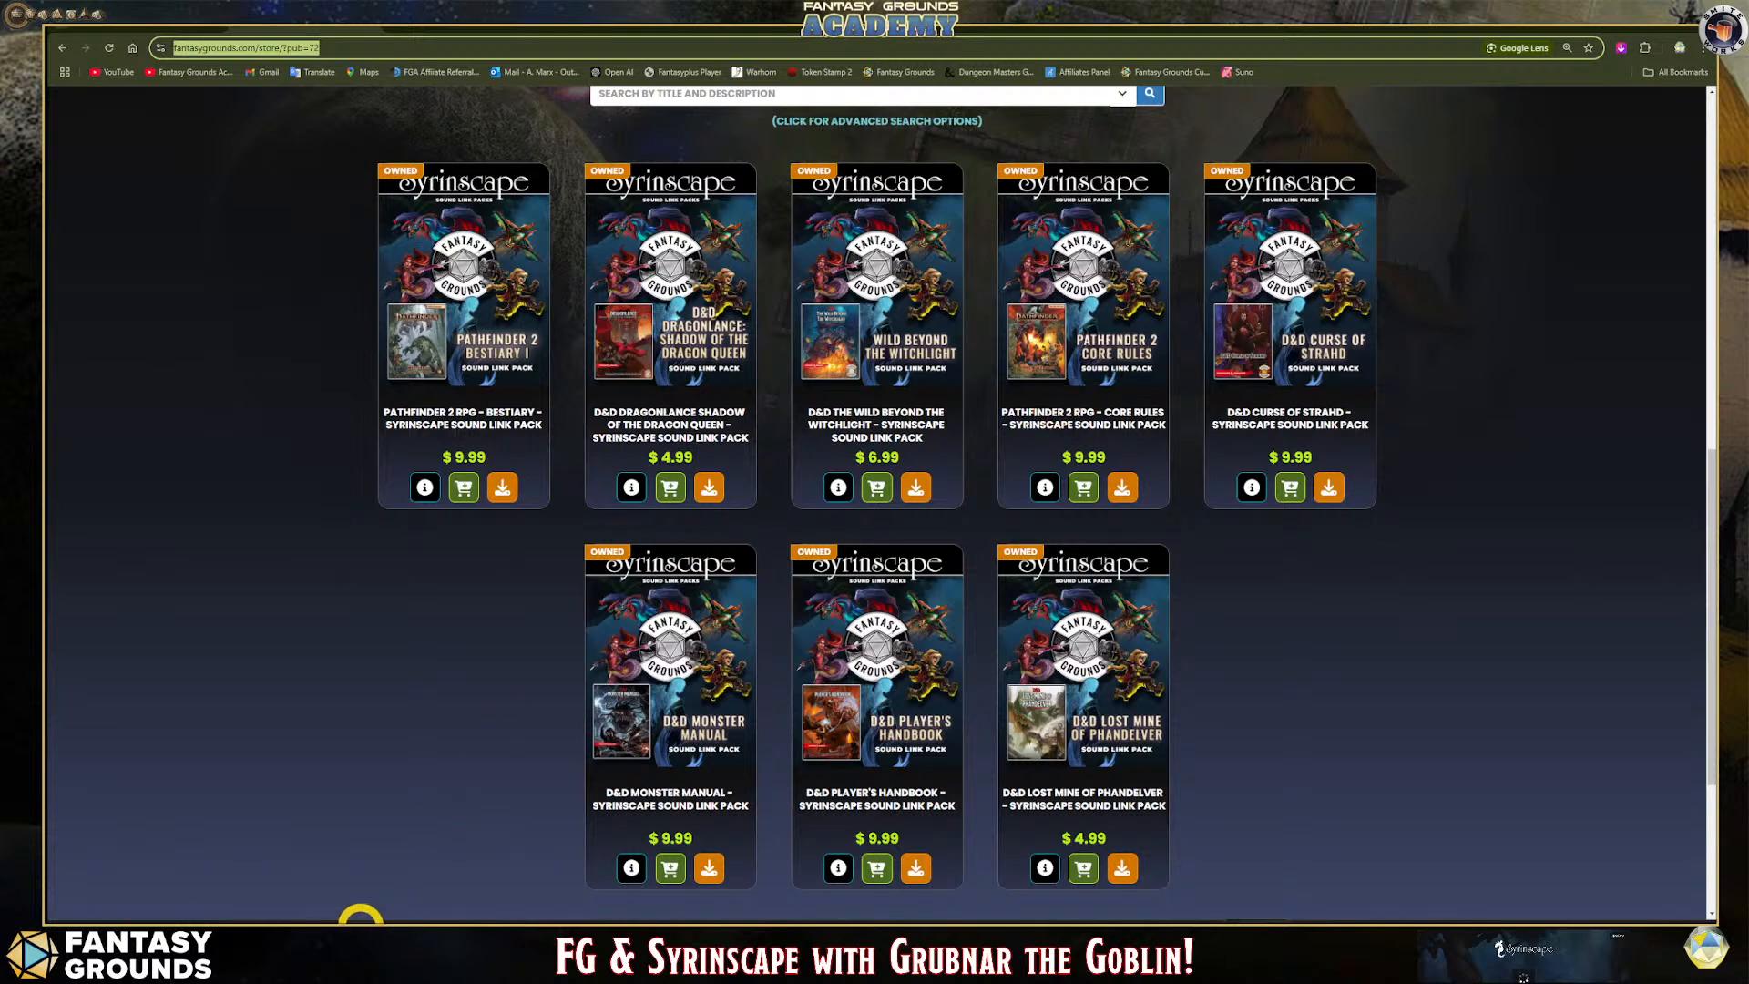
{"action": "mouse_move", "coordinate": [335, 920]}
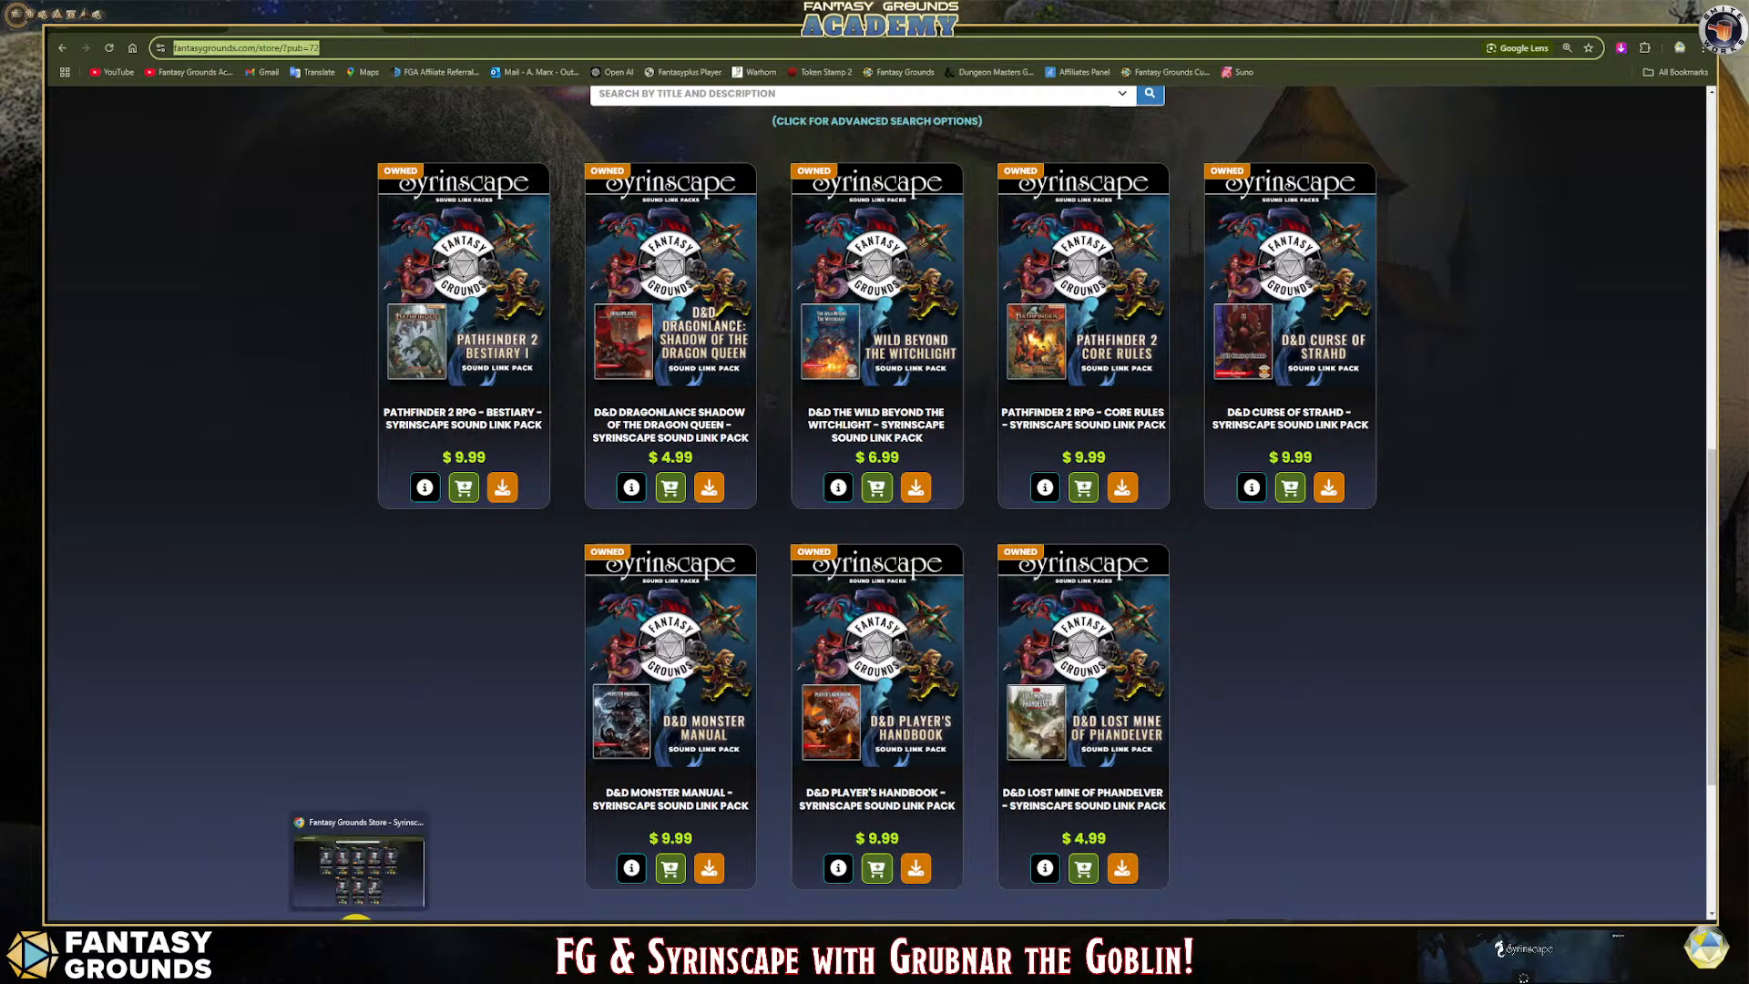
{"action": "left_click", "coordinate": [346, 920]}
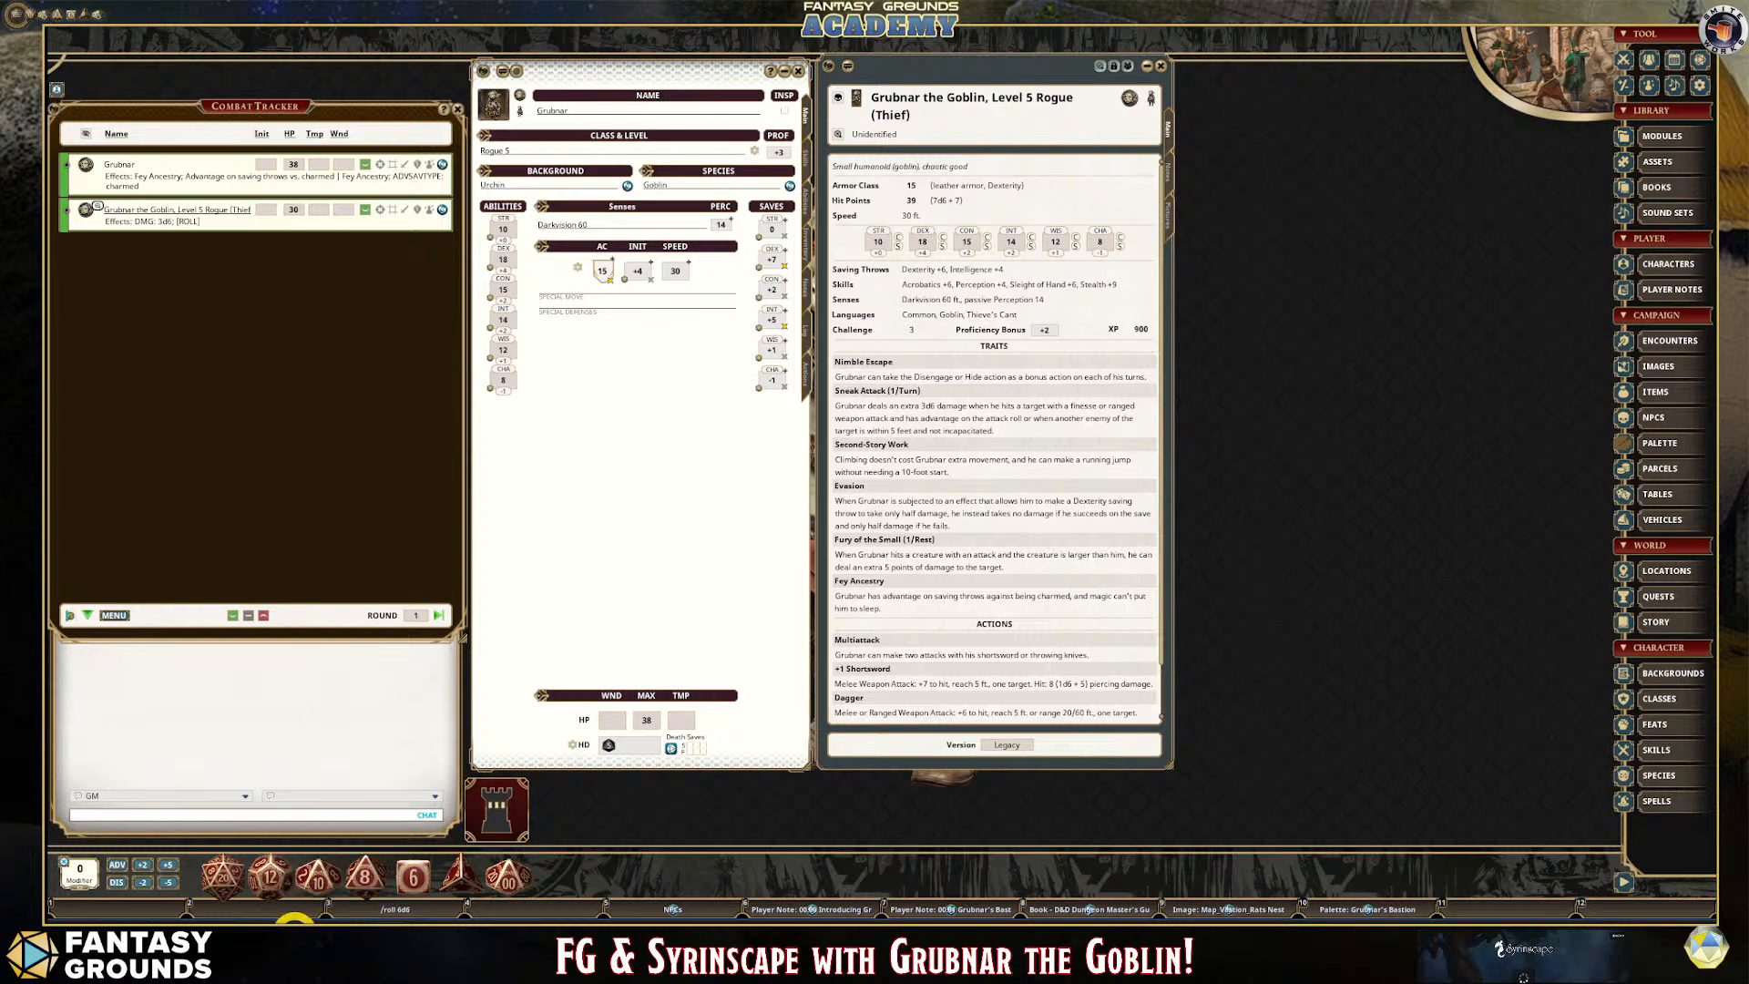
{"action": "left_click", "coordinate": [362, 920]}
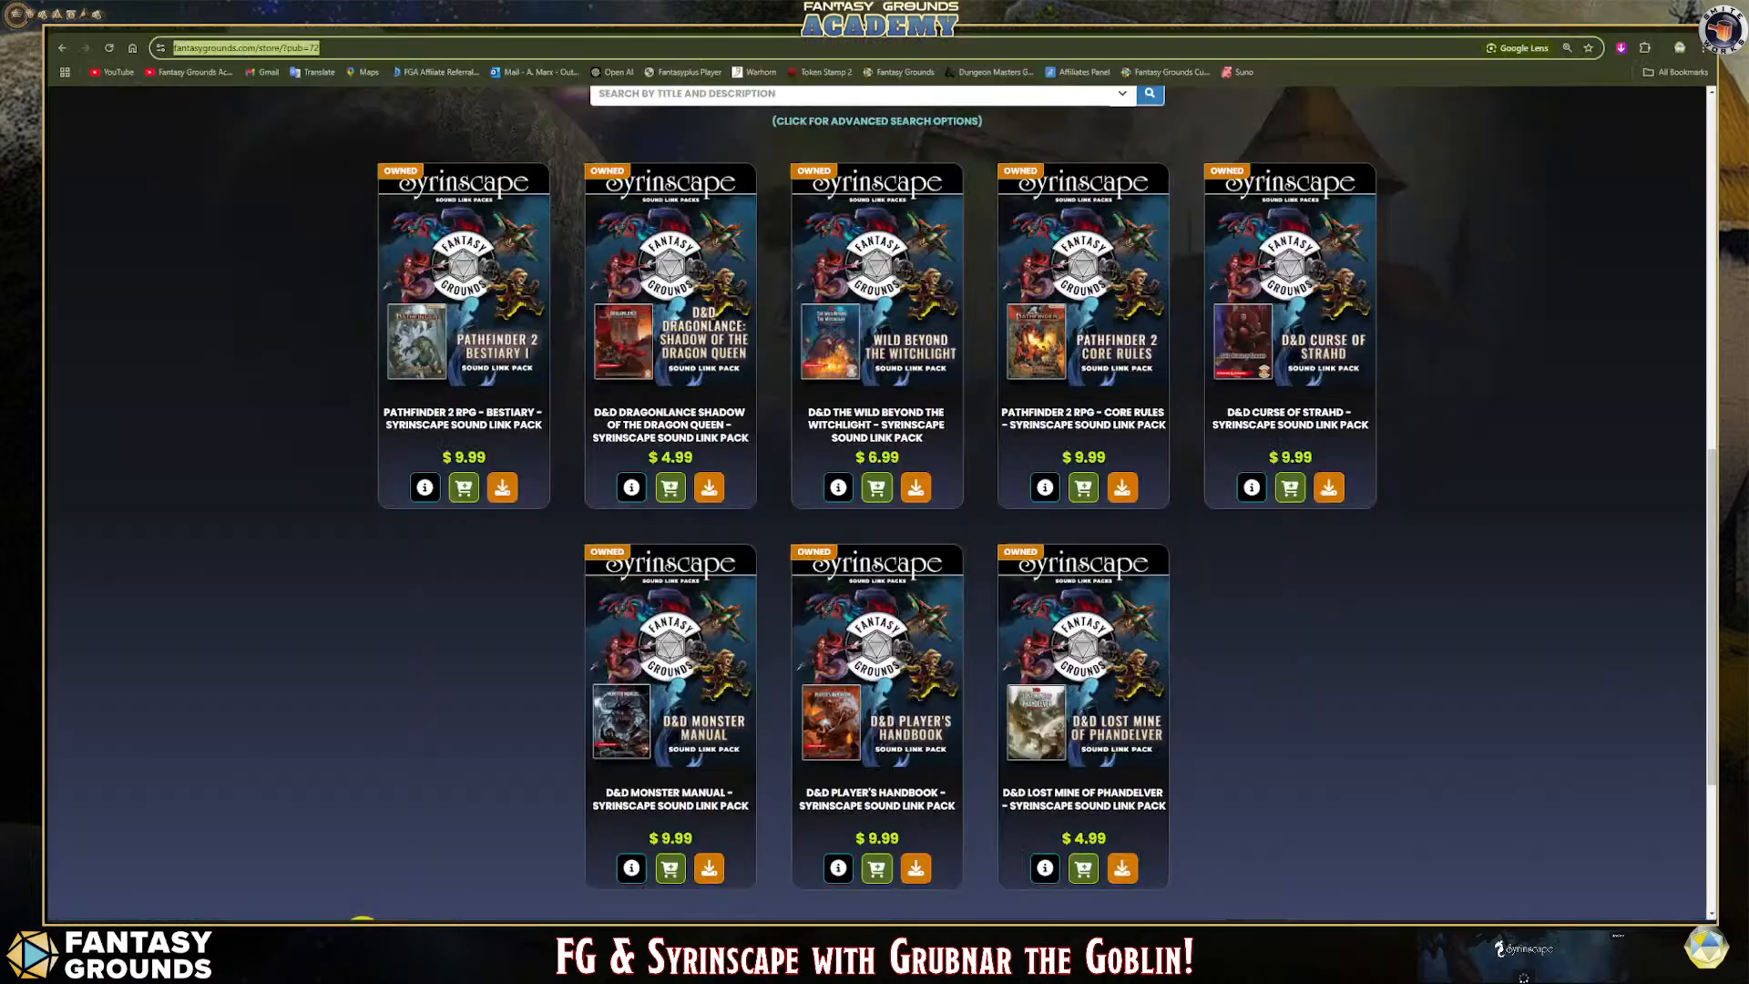
{"action": "left_click", "coordinate": [407, 27]}
{"action": "left_click", "coordinate": [502, 36]}
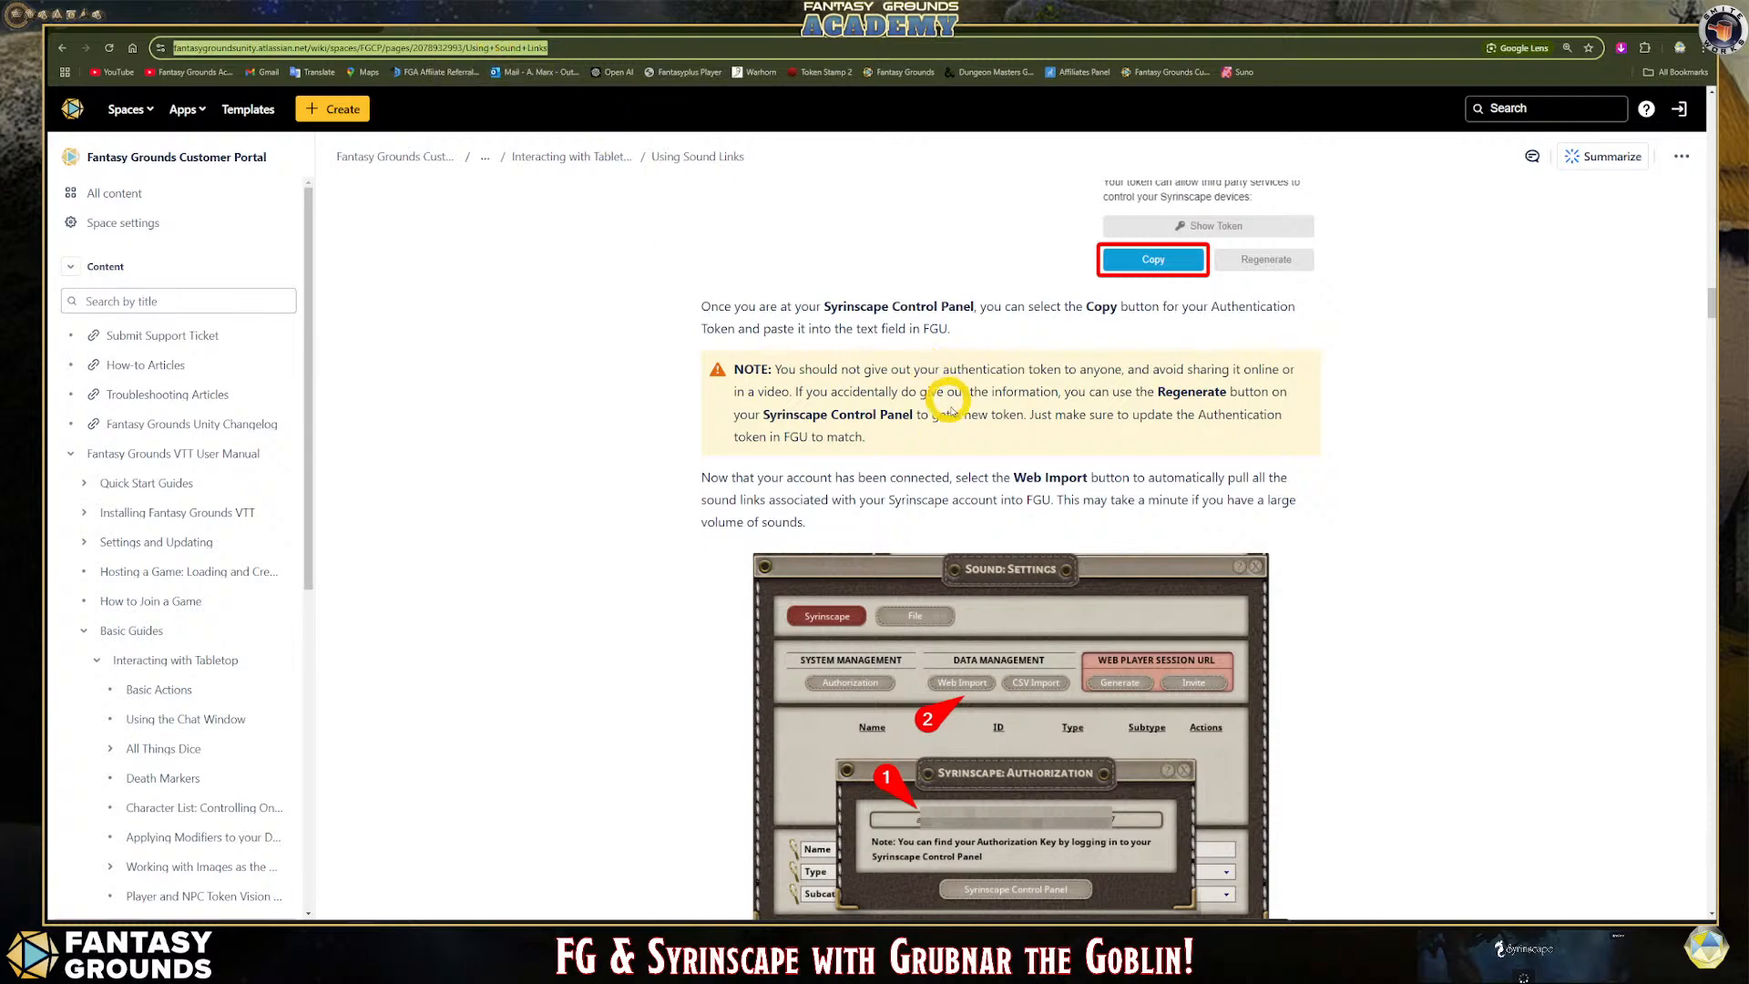
Read the guide's sections on Web Import and the alternative CSV method for bringing Syrinscape sounds into Fantasy Grounds.
{"action": "scroll", "coordinate": [947, 398], "scroll_direction": "down", "scroll_amount": 4}
{"action": "scroll", "coordinate": [964, 457], "scroll_direction": "up", "scroll_amount": 3}
{"action": "scroll", "coordinate": [956, 446], "scroll_direction": "down", "scroll_amount": 2}
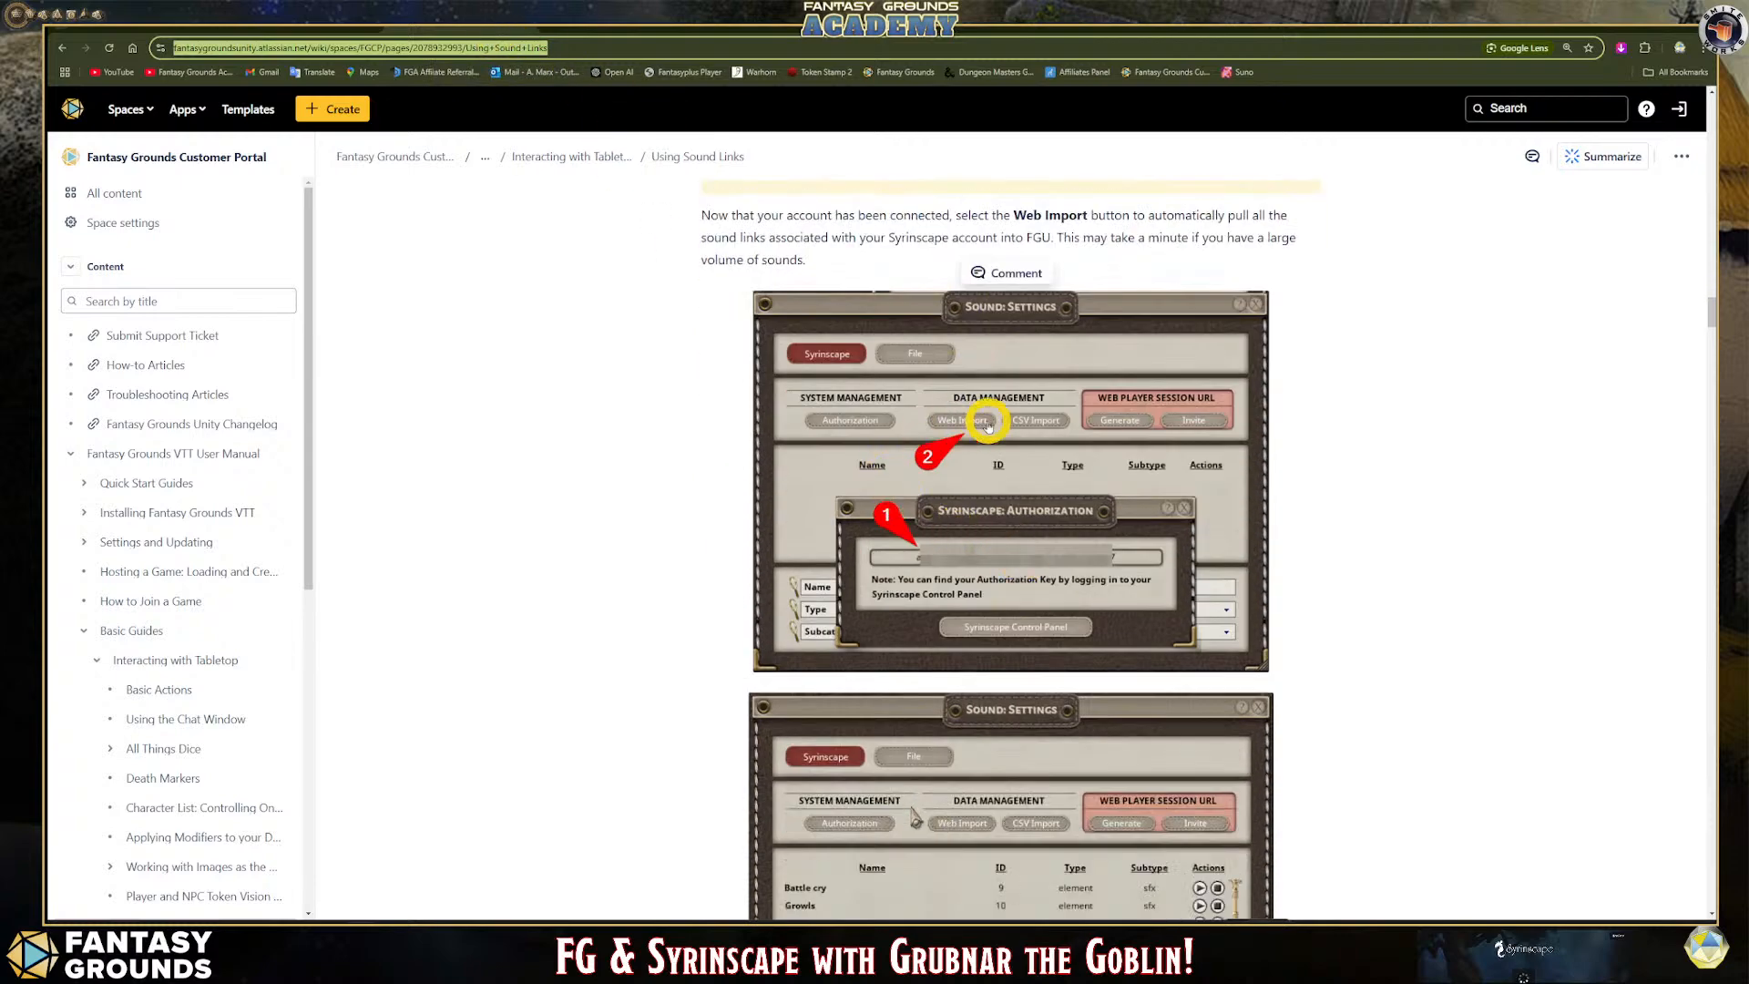
{"action": "scroll", "coordinate": [960, 578], "scroll_direction": "down", "scroll_amount": 10}
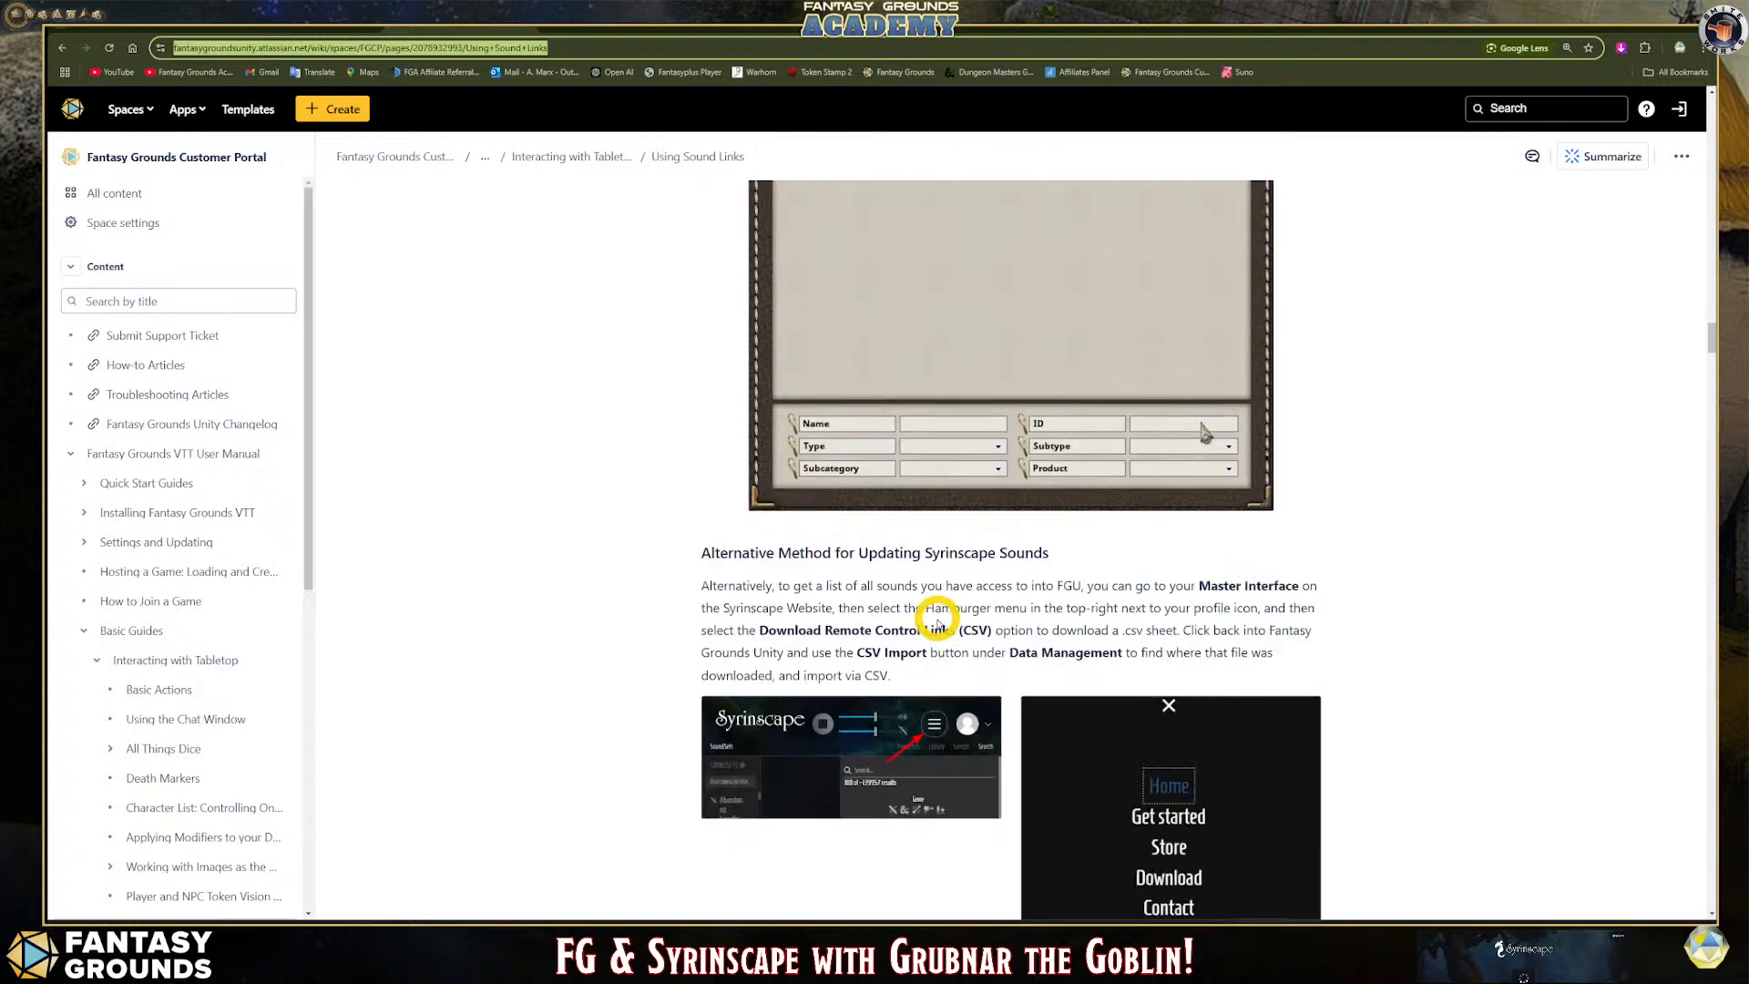
{"action": "scroll", "coordinate": [936, 627], "scroll_direction": "down", "scroll_amount": 3}
{"action": "scroll", "coordinate": [929, 593], "scroll_direction": "up", "scroll_amount": 2}
{"action": "scroll", "coordinate": [960, 363], "scroll_direction": "down", "scroll_amount": 7}
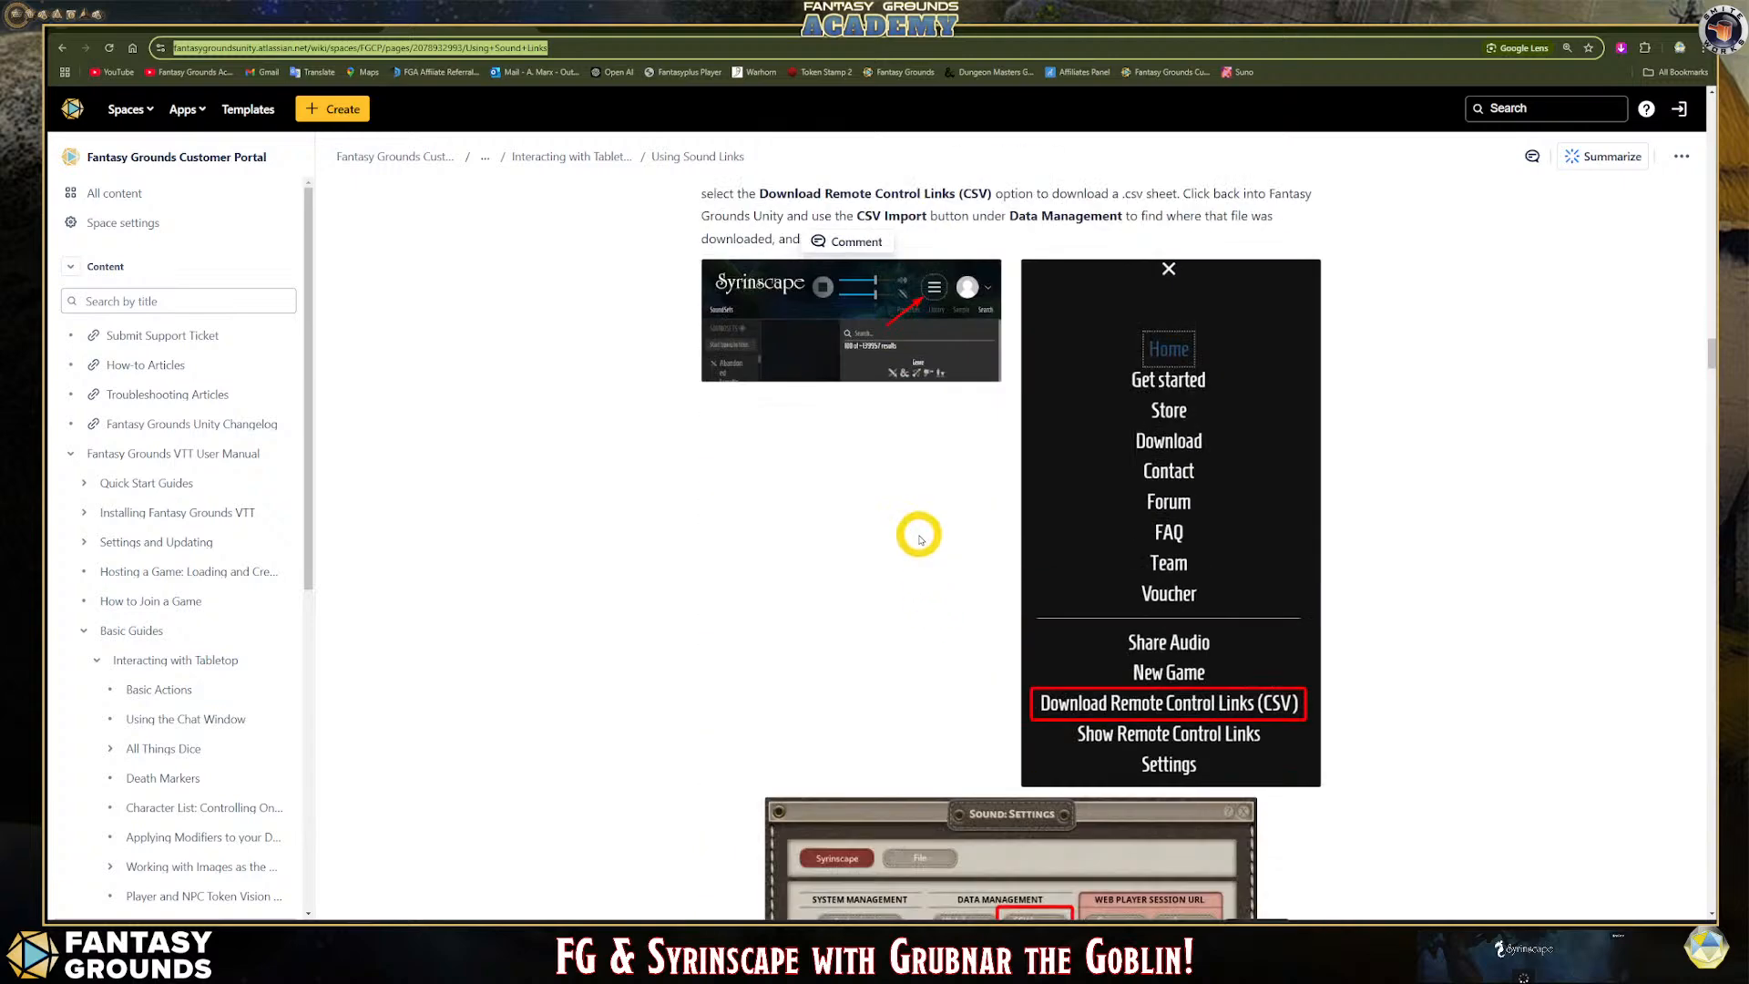
Read the guide's instructions for generating a Syrinscape session URL once and inviting the players to it.
{"action": "scroll", "coordinate": [911, 565], "scroll_direction": "down", "scroll_amount": 4}
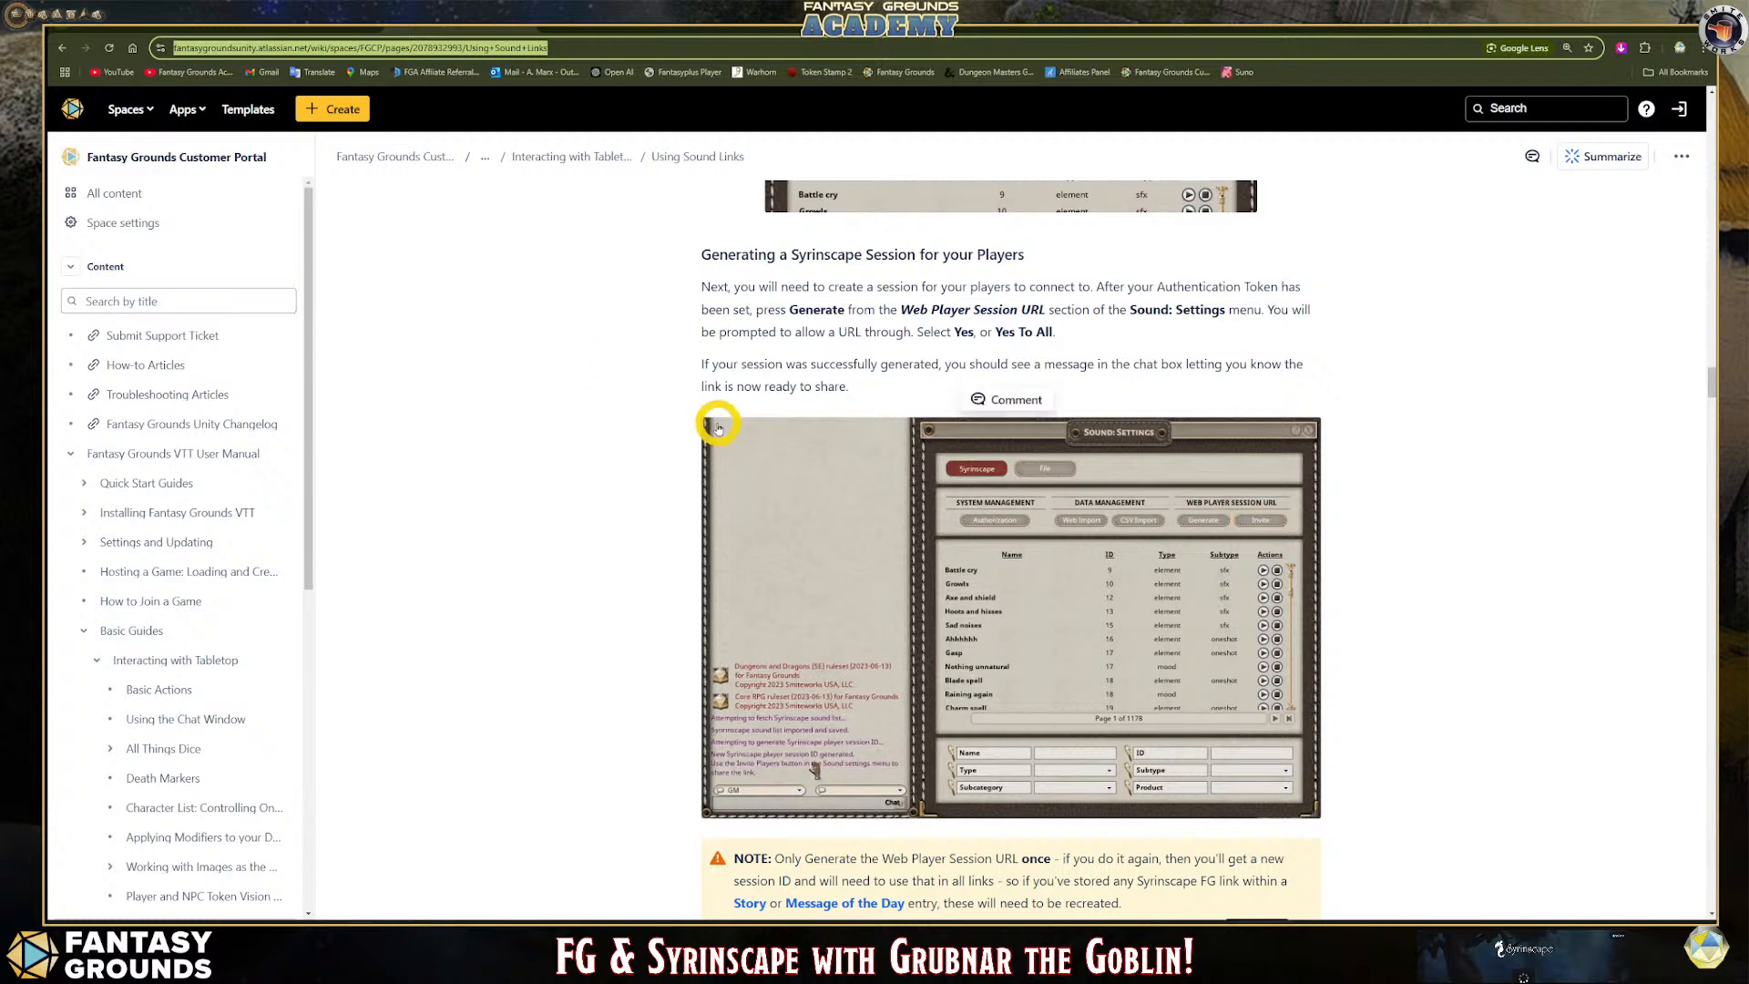
{"action": "scroll", "coordinate": [717, 428], "scroll_direction": "down", "scroll_amount": 6}
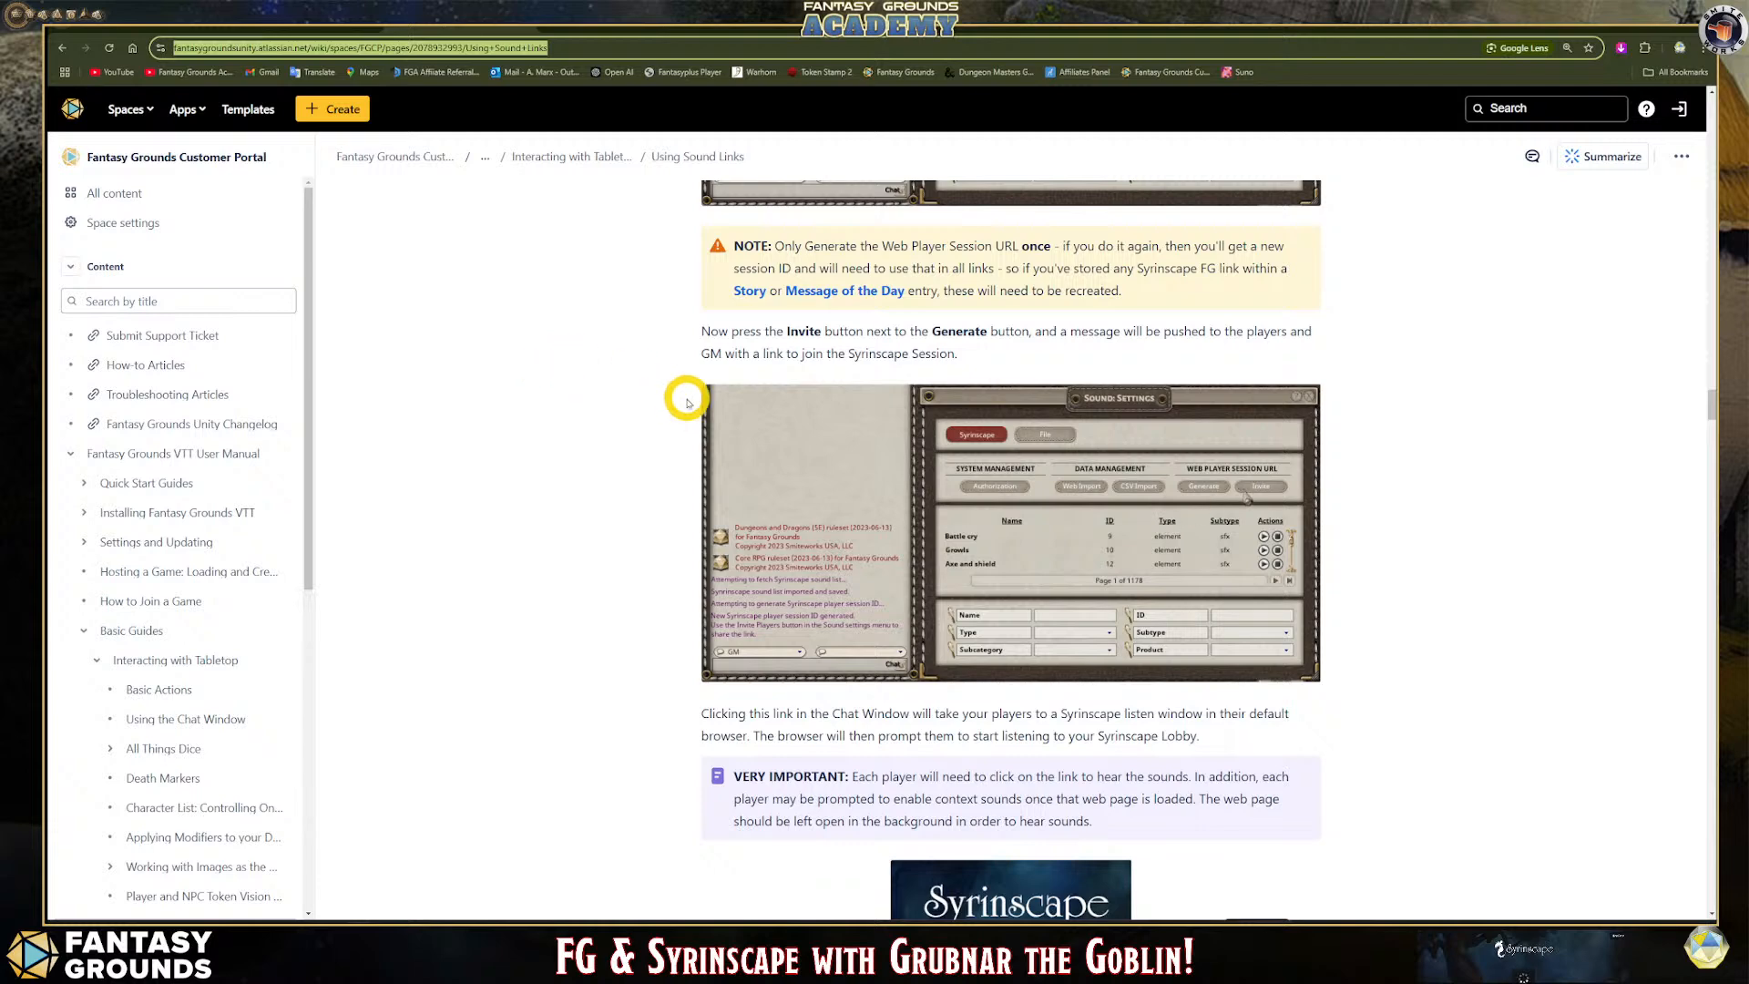
{"action": "scroll", "coordinate": [678, 392], "scroll_direction": "up", "scroll_amount": 4}
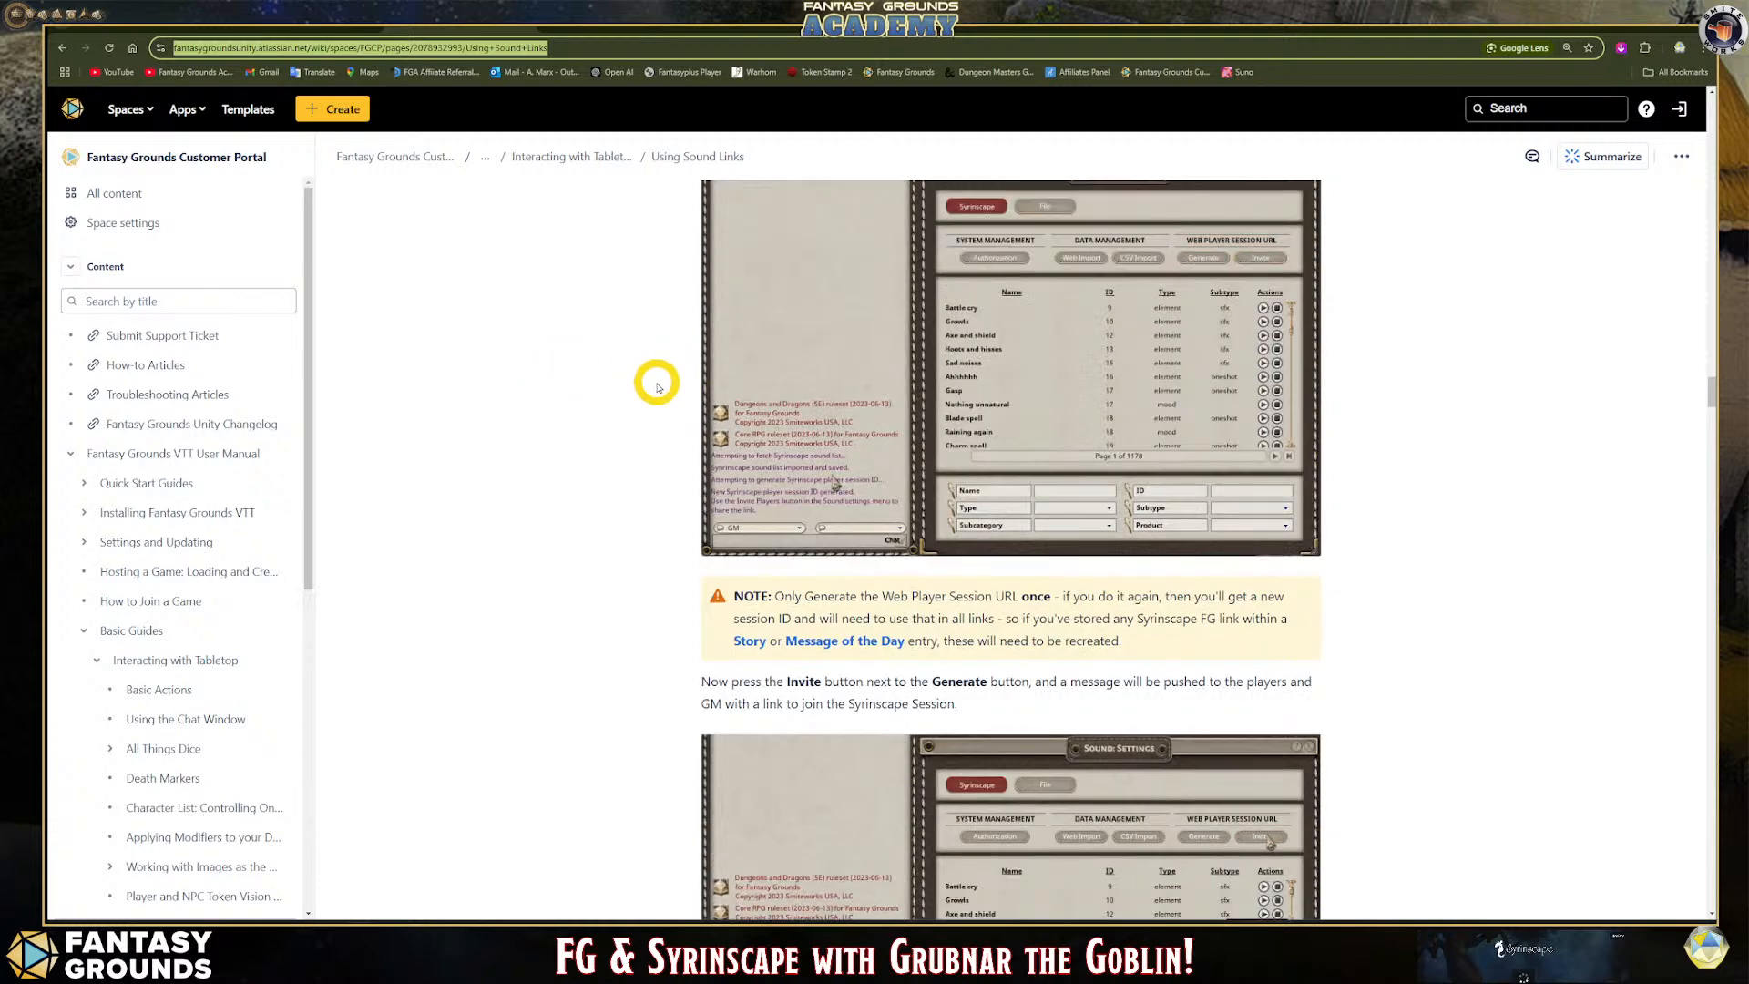
{"action": "scroll", "coordinate": [859, 563], "scroll_direction": "down", "scroll_amount": 2}
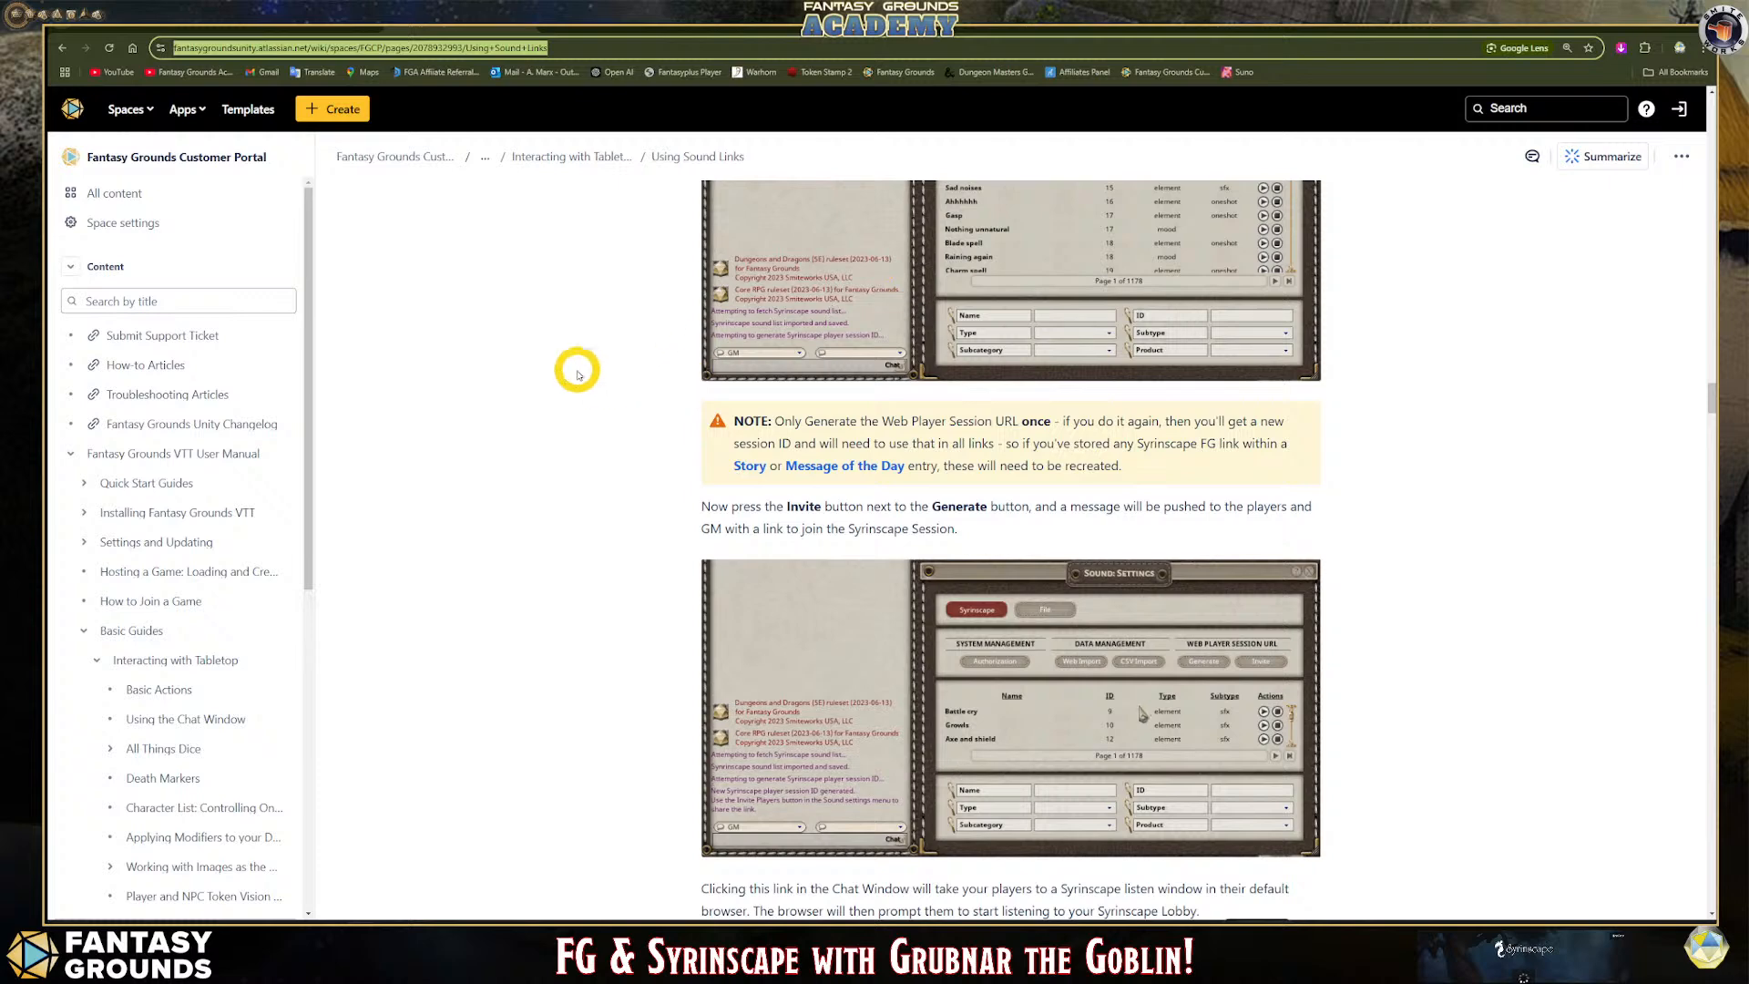
{"action": "scroll", "coordinate": [580, 374], "scroll_direction": "up", "scroll_amount": 4}
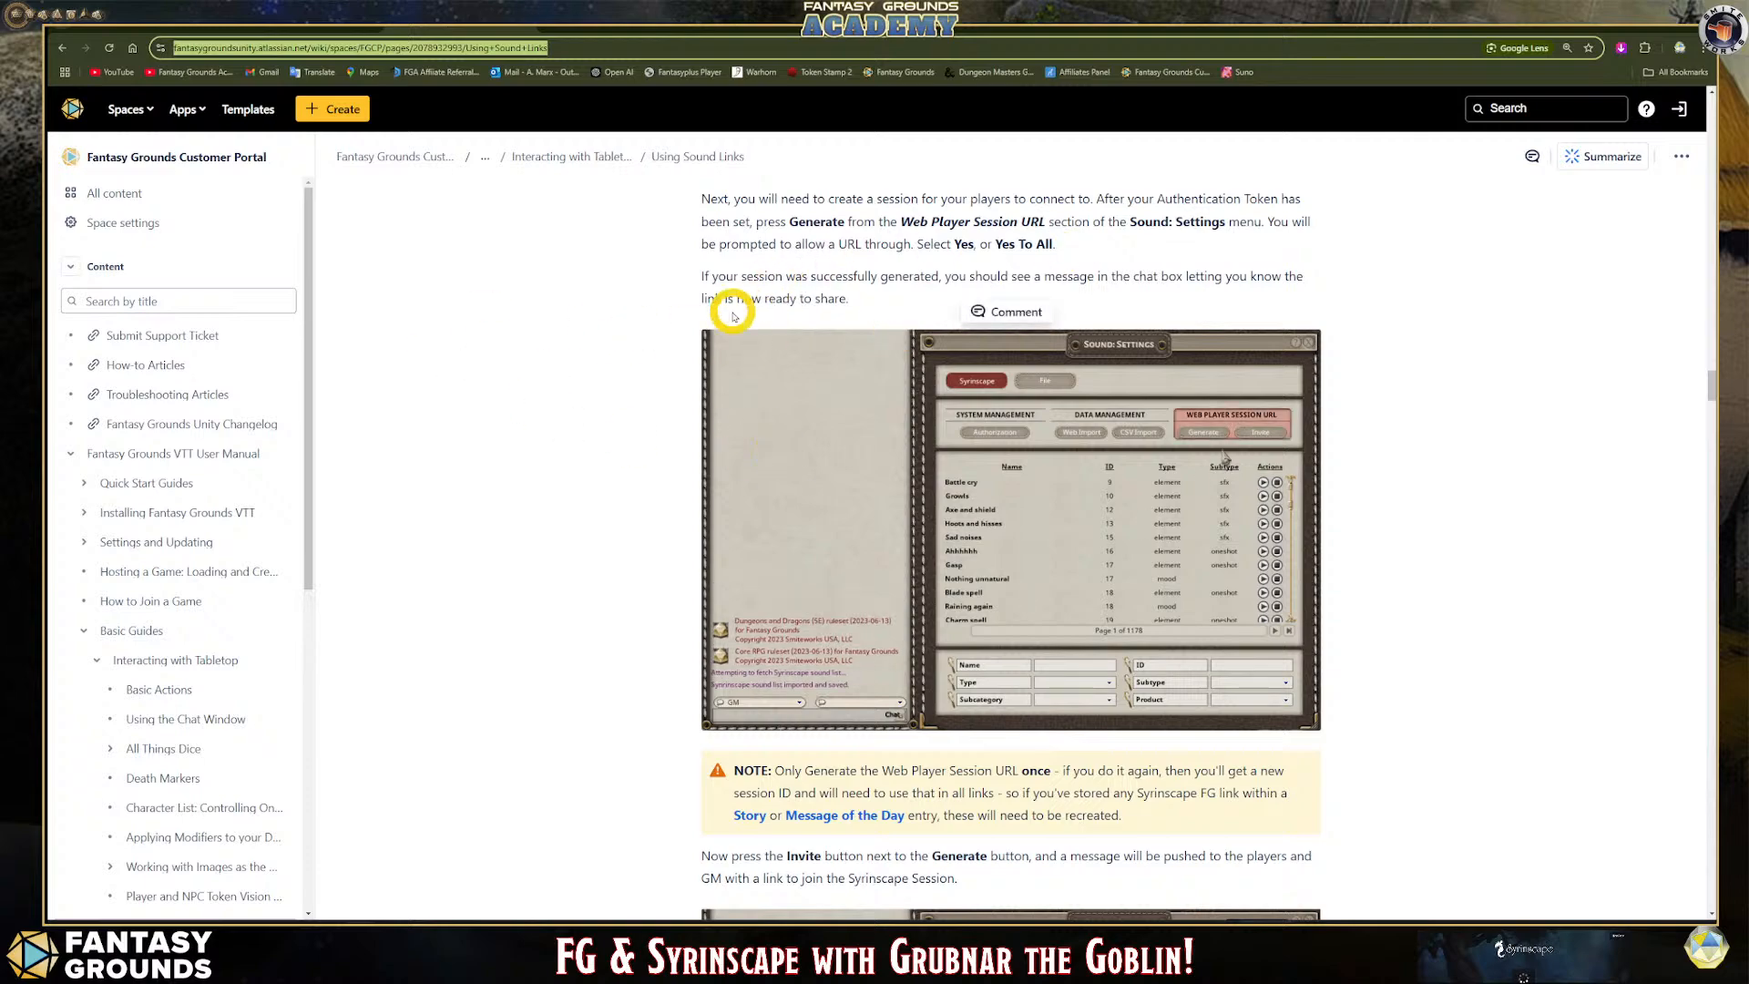
Switch to Fantasy Grounds, show the actions on Grubnar's character sheet and look over the actions in his NPC record.
{"action": "left_click", "coordinate": [318, 29]}
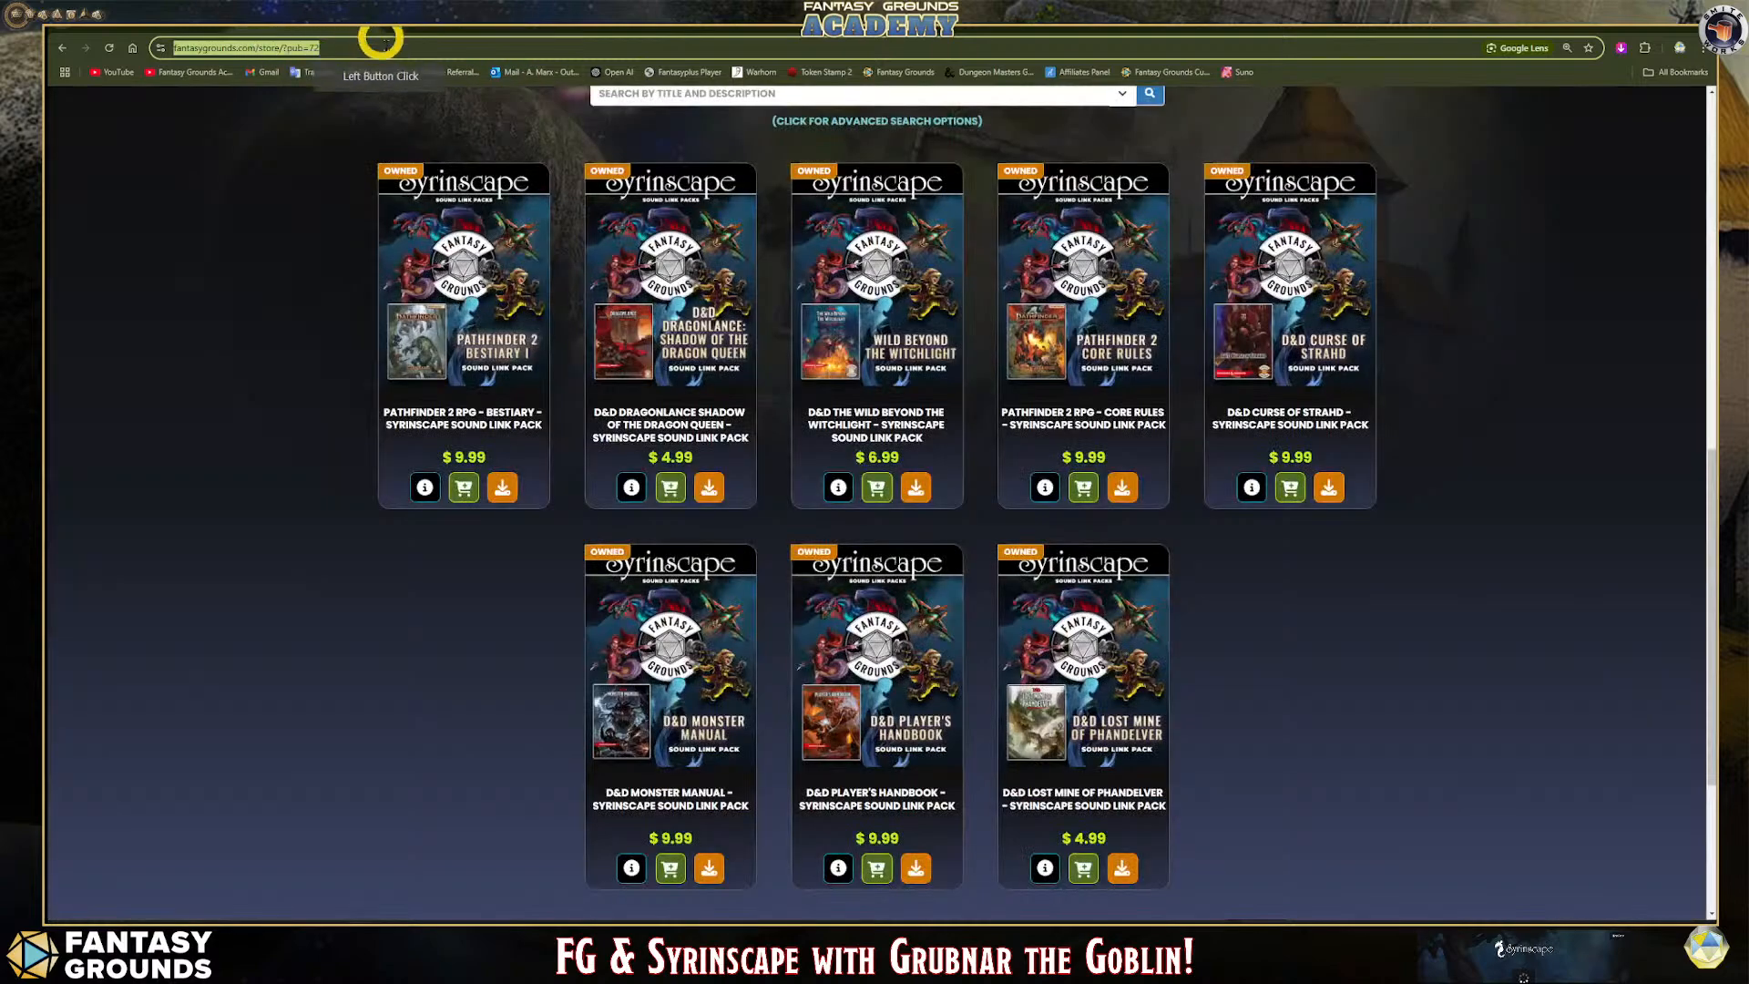
{"action": "scroll", "coordinate": [901, 466], "scroll_direction": "up", "scroll_amount": 2}
{"action": "left_click", "coordinate": [116, 28]}
{"action": "left_click", "coordinate": [1623, 34]}
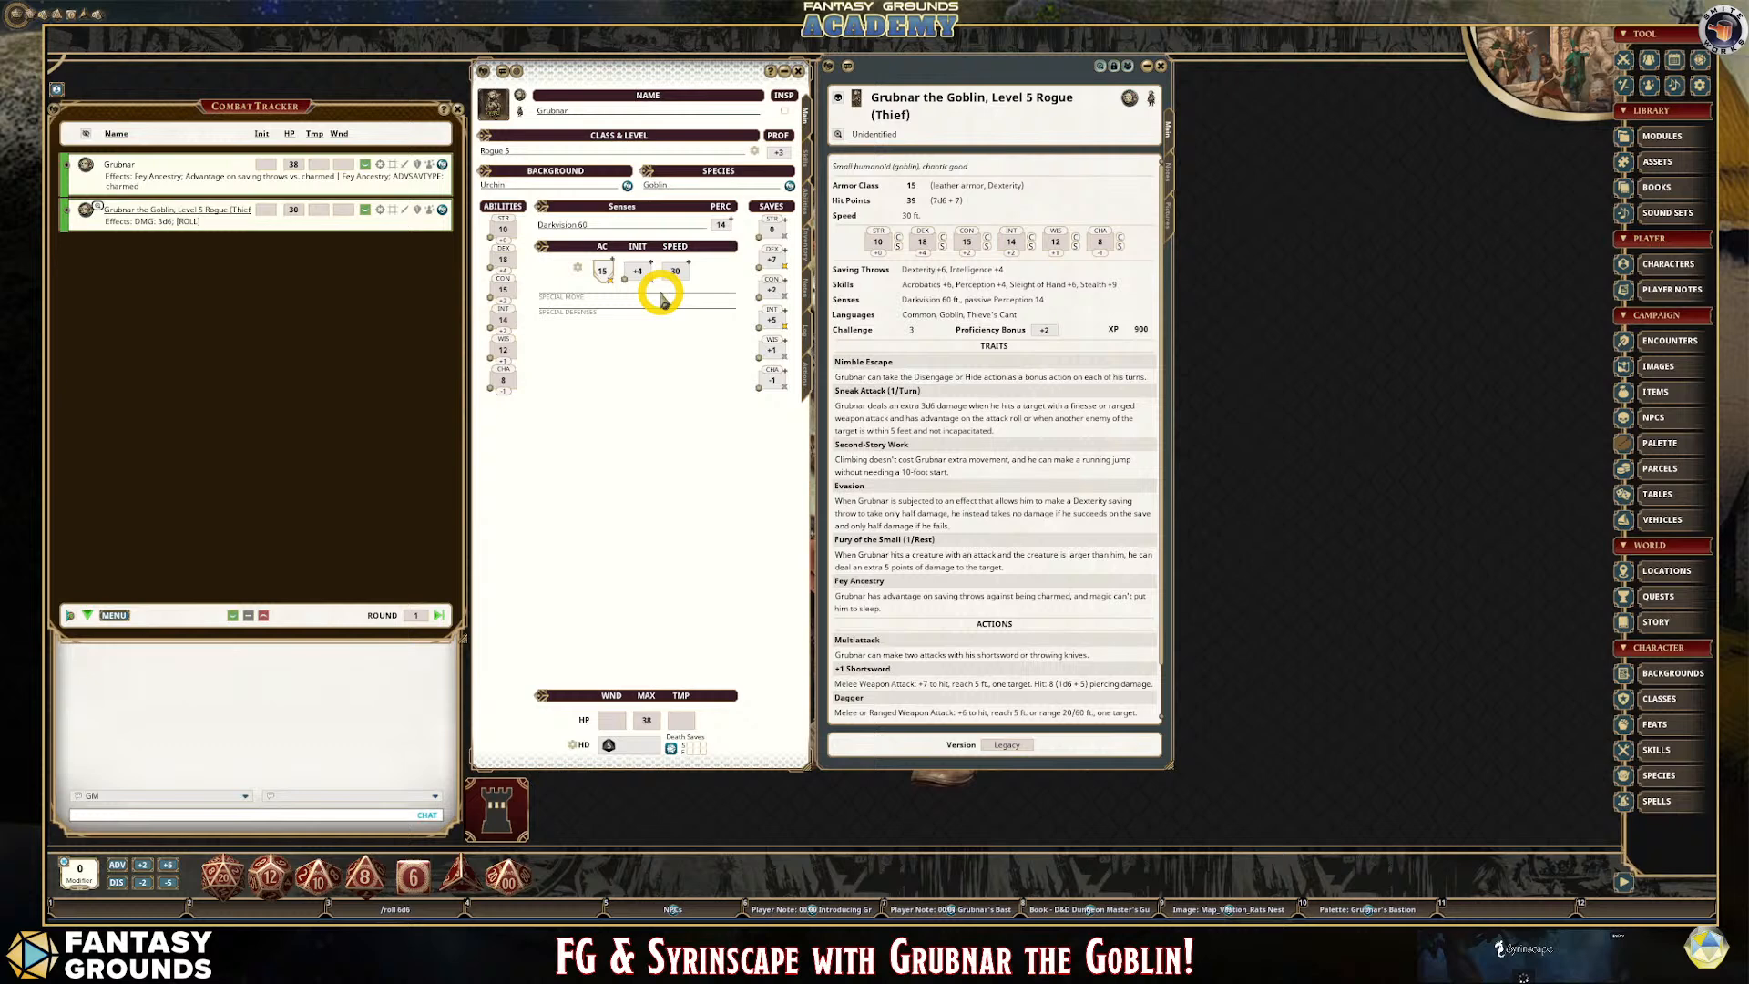
{"action": "left_click", "coordinate": [804, 373]}
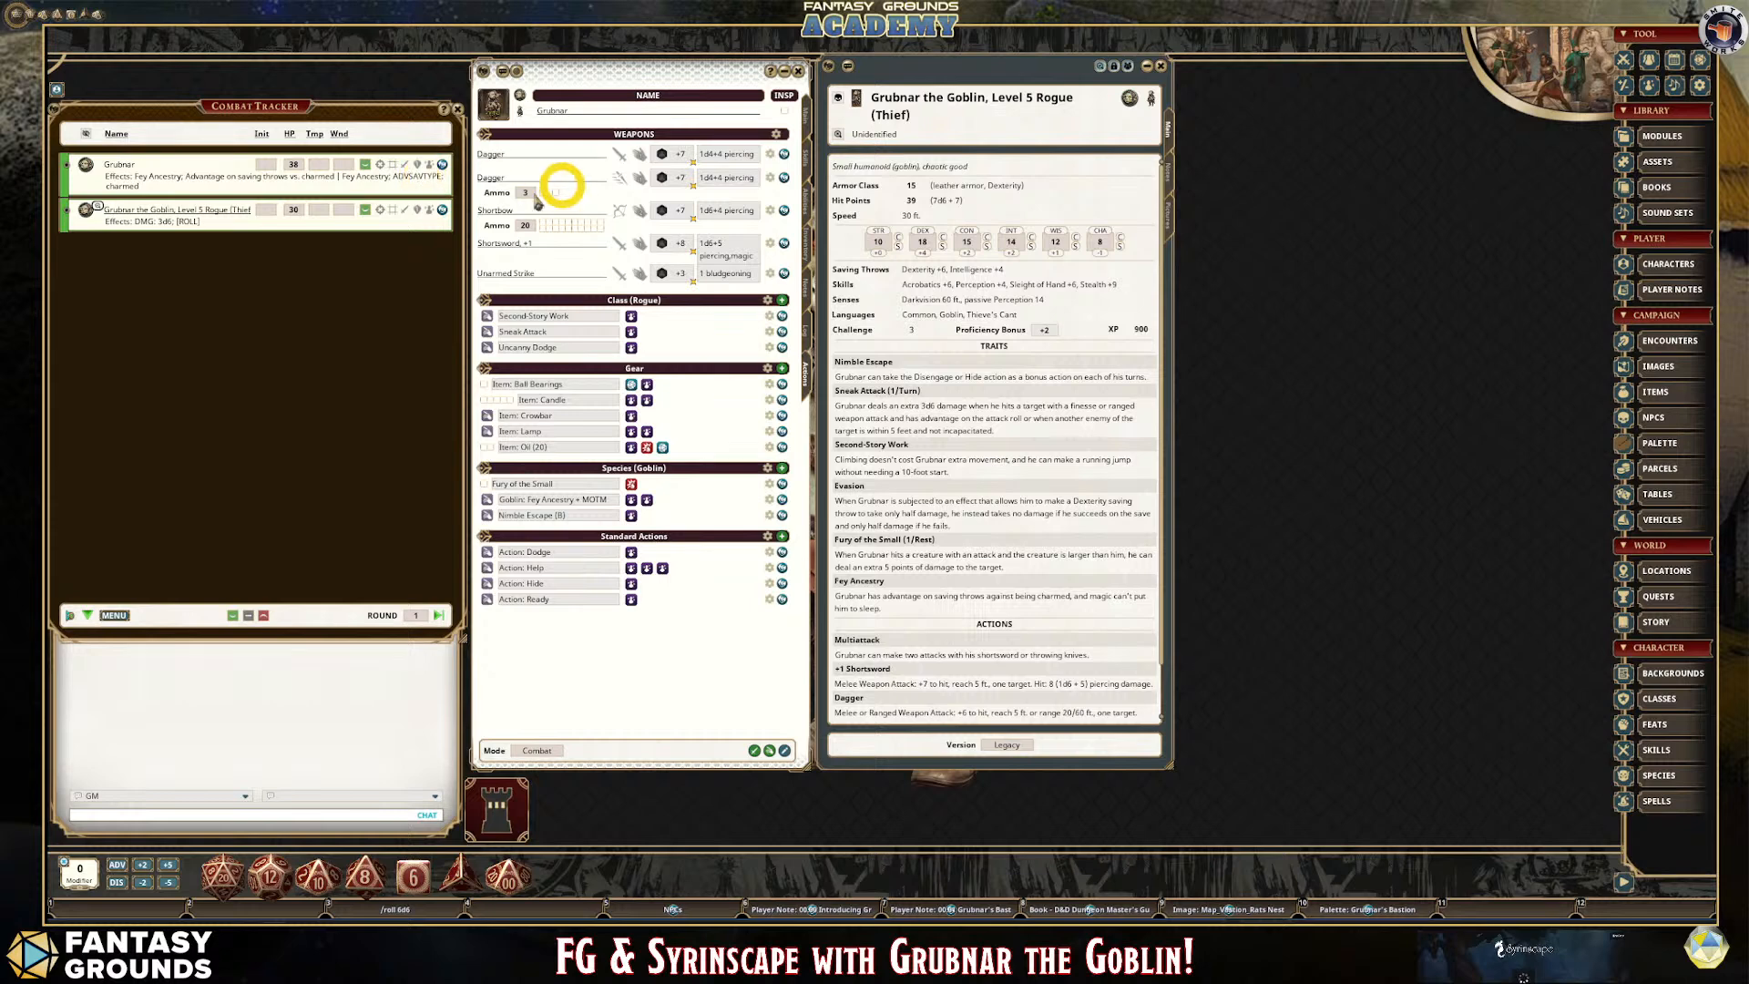
{"action": "scroll", "coordinate": [832, 615], "scroll_direction": "down", "scroll_amount": 1}
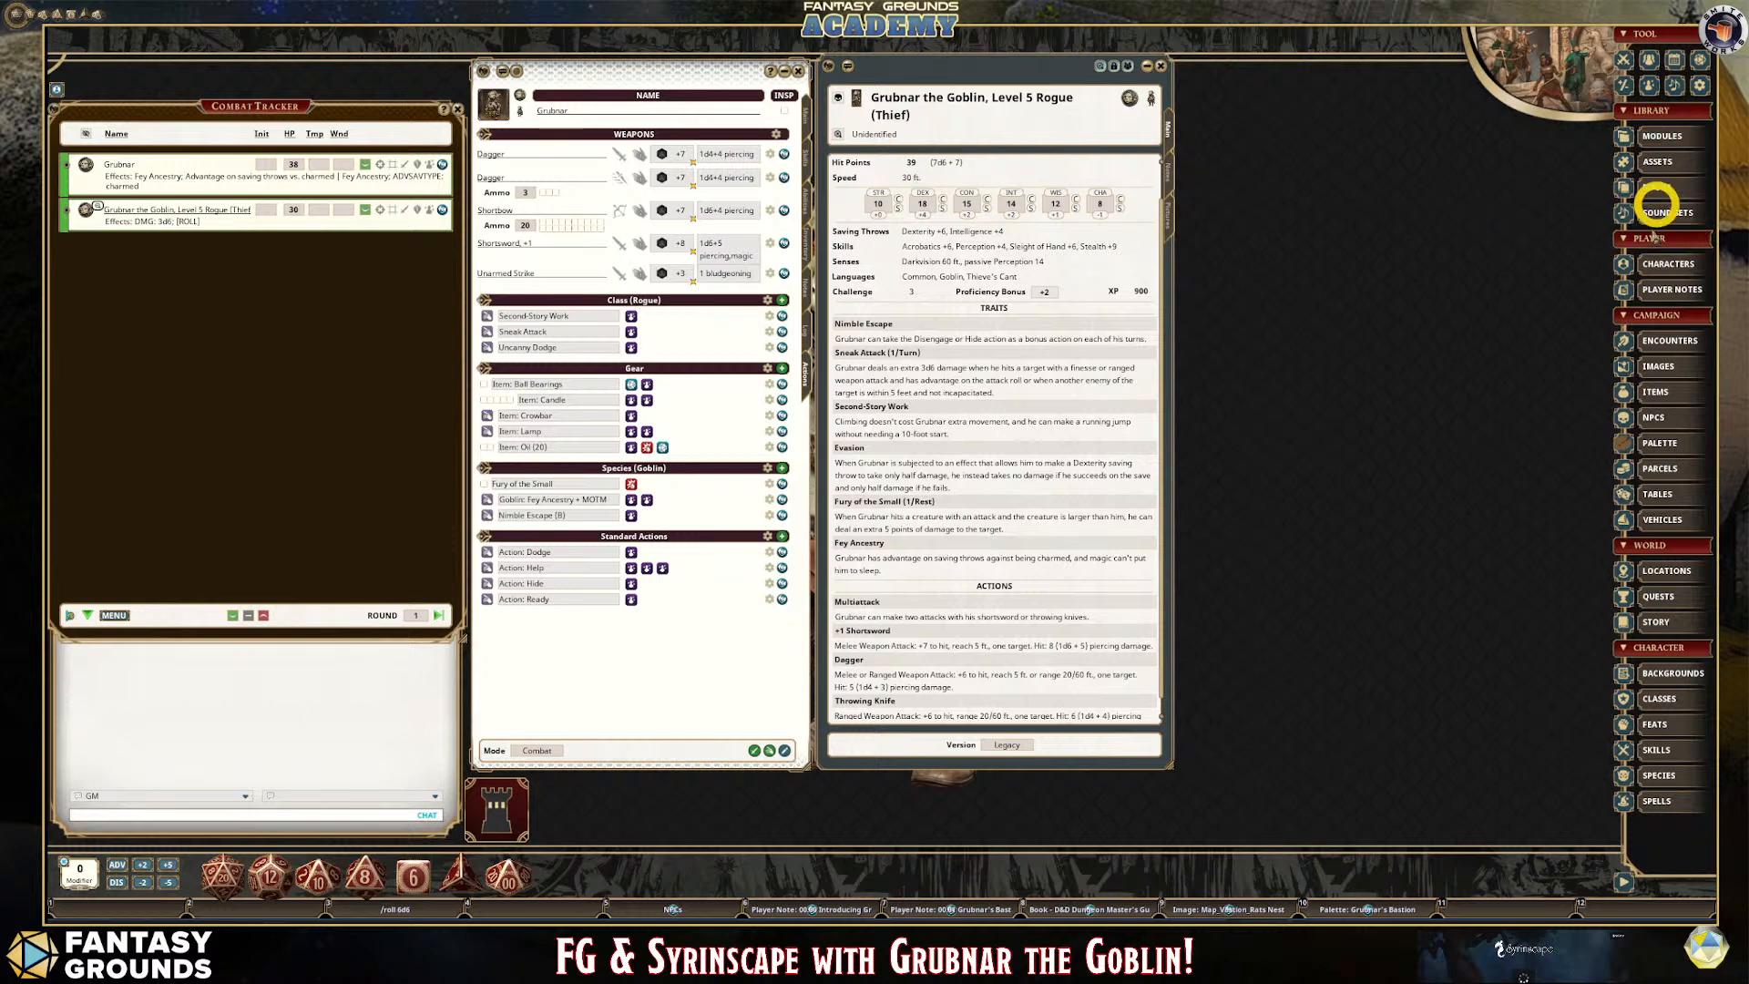
Open the campaign options, move and enlarge their window to check the Sound: Enable setting, and close them.
{"action": "left_click", "coordinate": [1697, 89]}
{"action": "left_click_drag", "start_coordinate": [883, 318], "coordinate": [1135, 106]}
{"action": "left_click_drag", "start_coordinate": [1244, 414], "coordinate": [1308, 740]}
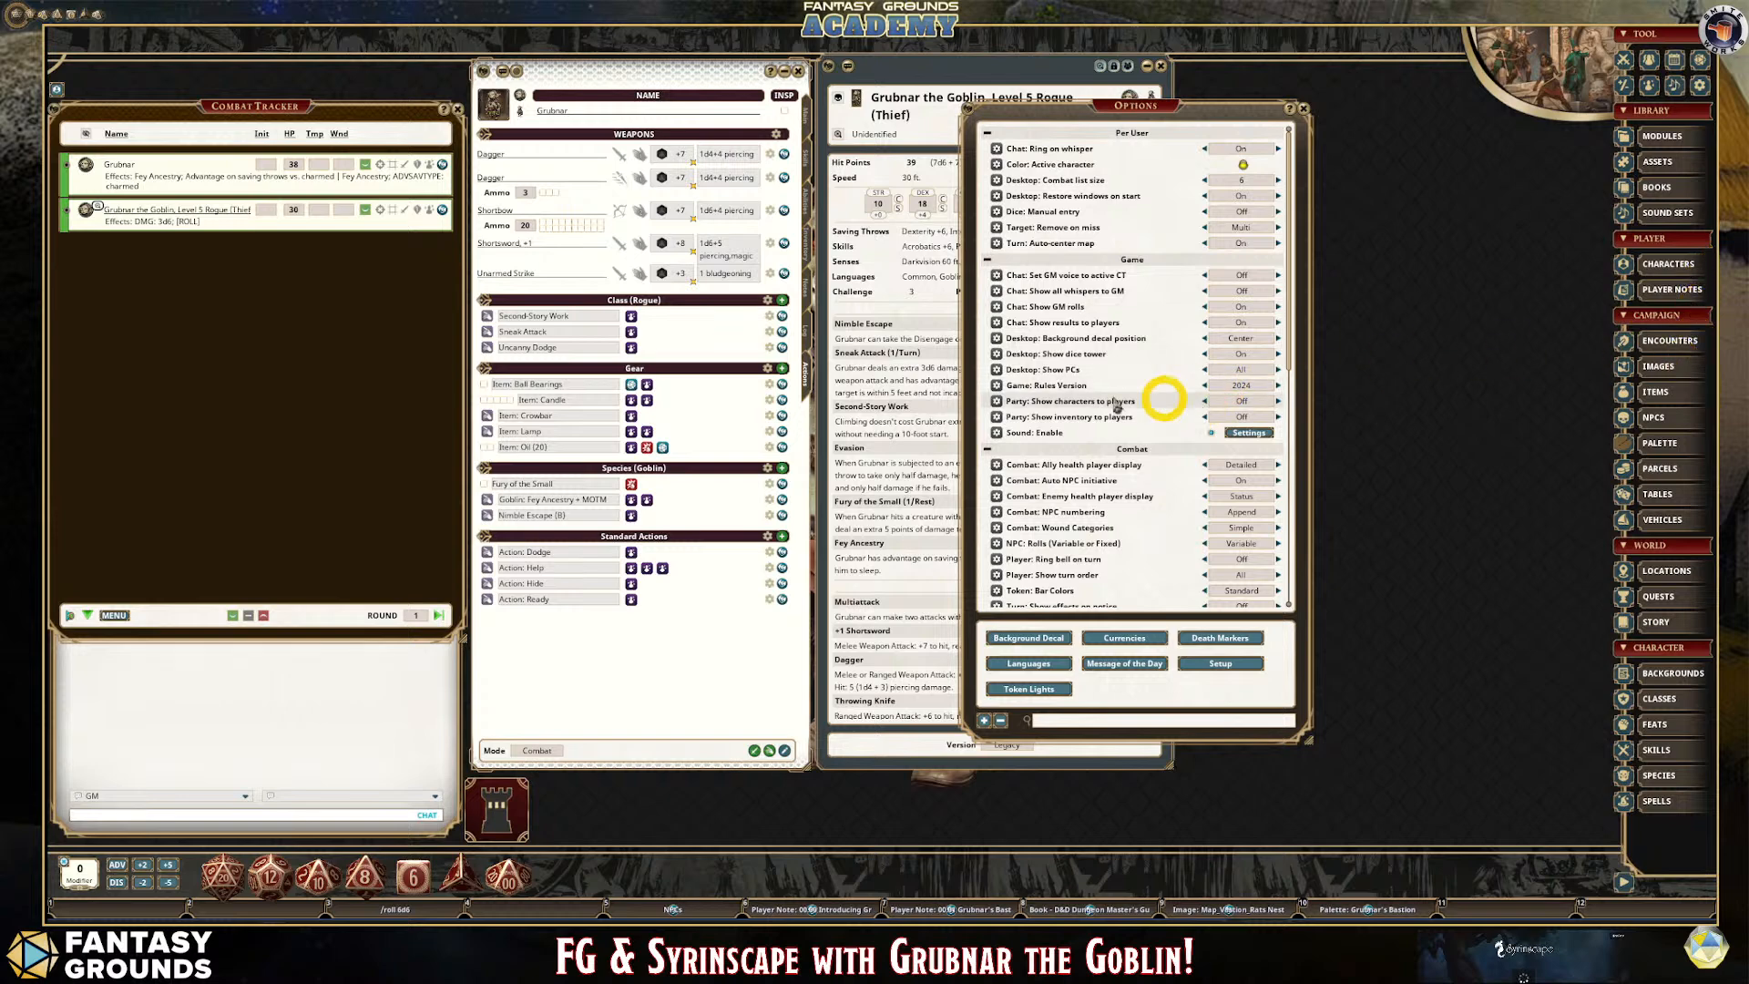
{"action": "left_click", "coordinate": [1304, 109]}
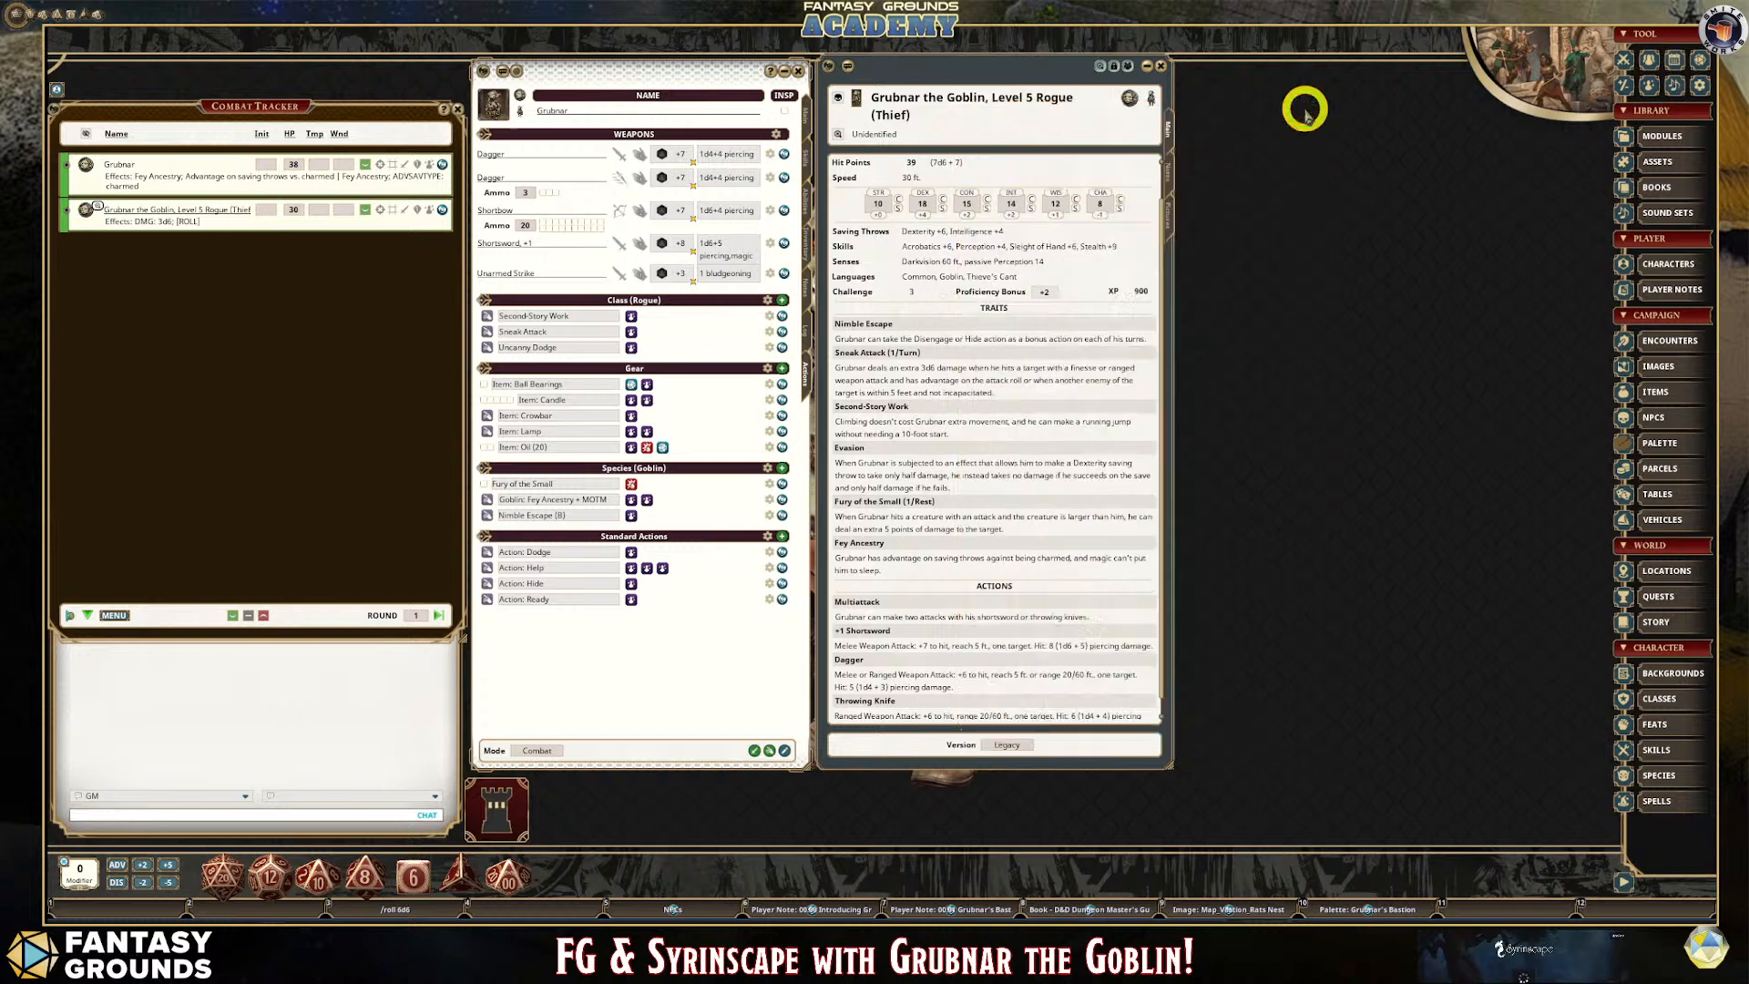
Open the Sound Sets list and place it beside Grubnar's NPC record.
{"action": "left_click", "coordinate": [1679, 213]}
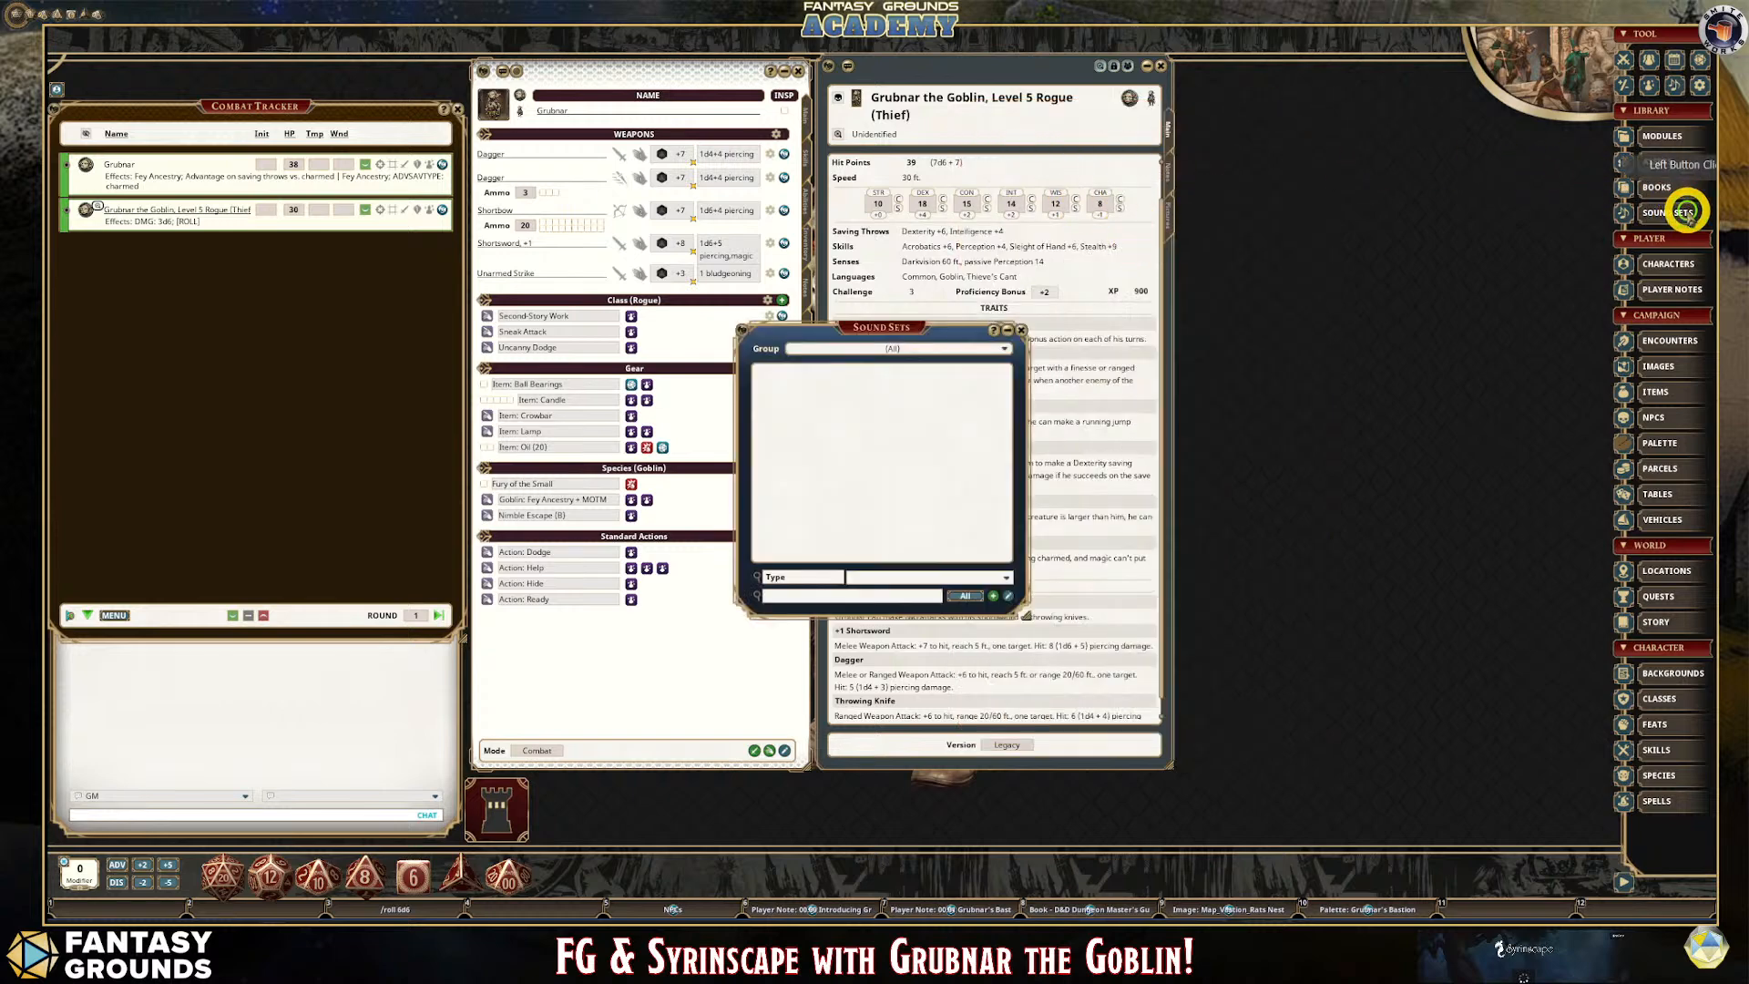
{"action": "left_click_drag", "start_coordinate": [893, 334], "coordinate": [1347, 79]}
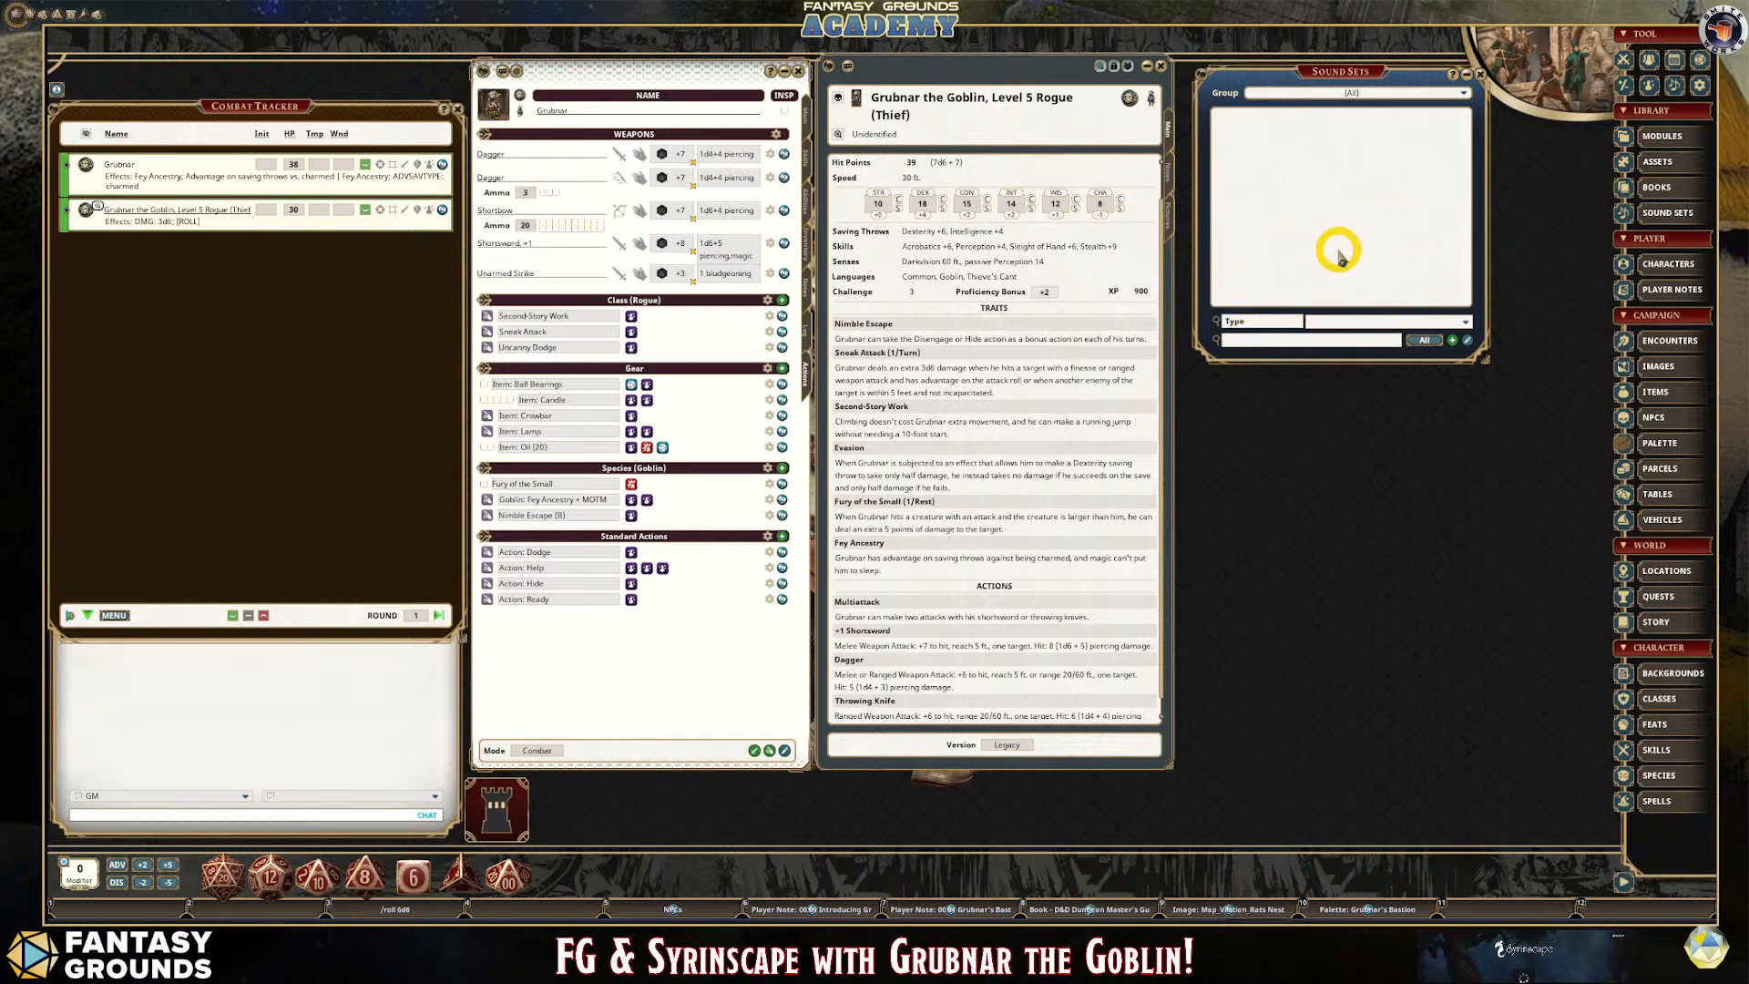
Switch to the browser, review the store's Syrinscape sound link packs and the online player, and return to Fantasy Grounds.
{"action": "mouse_move", "coordinate": [355, 919]}
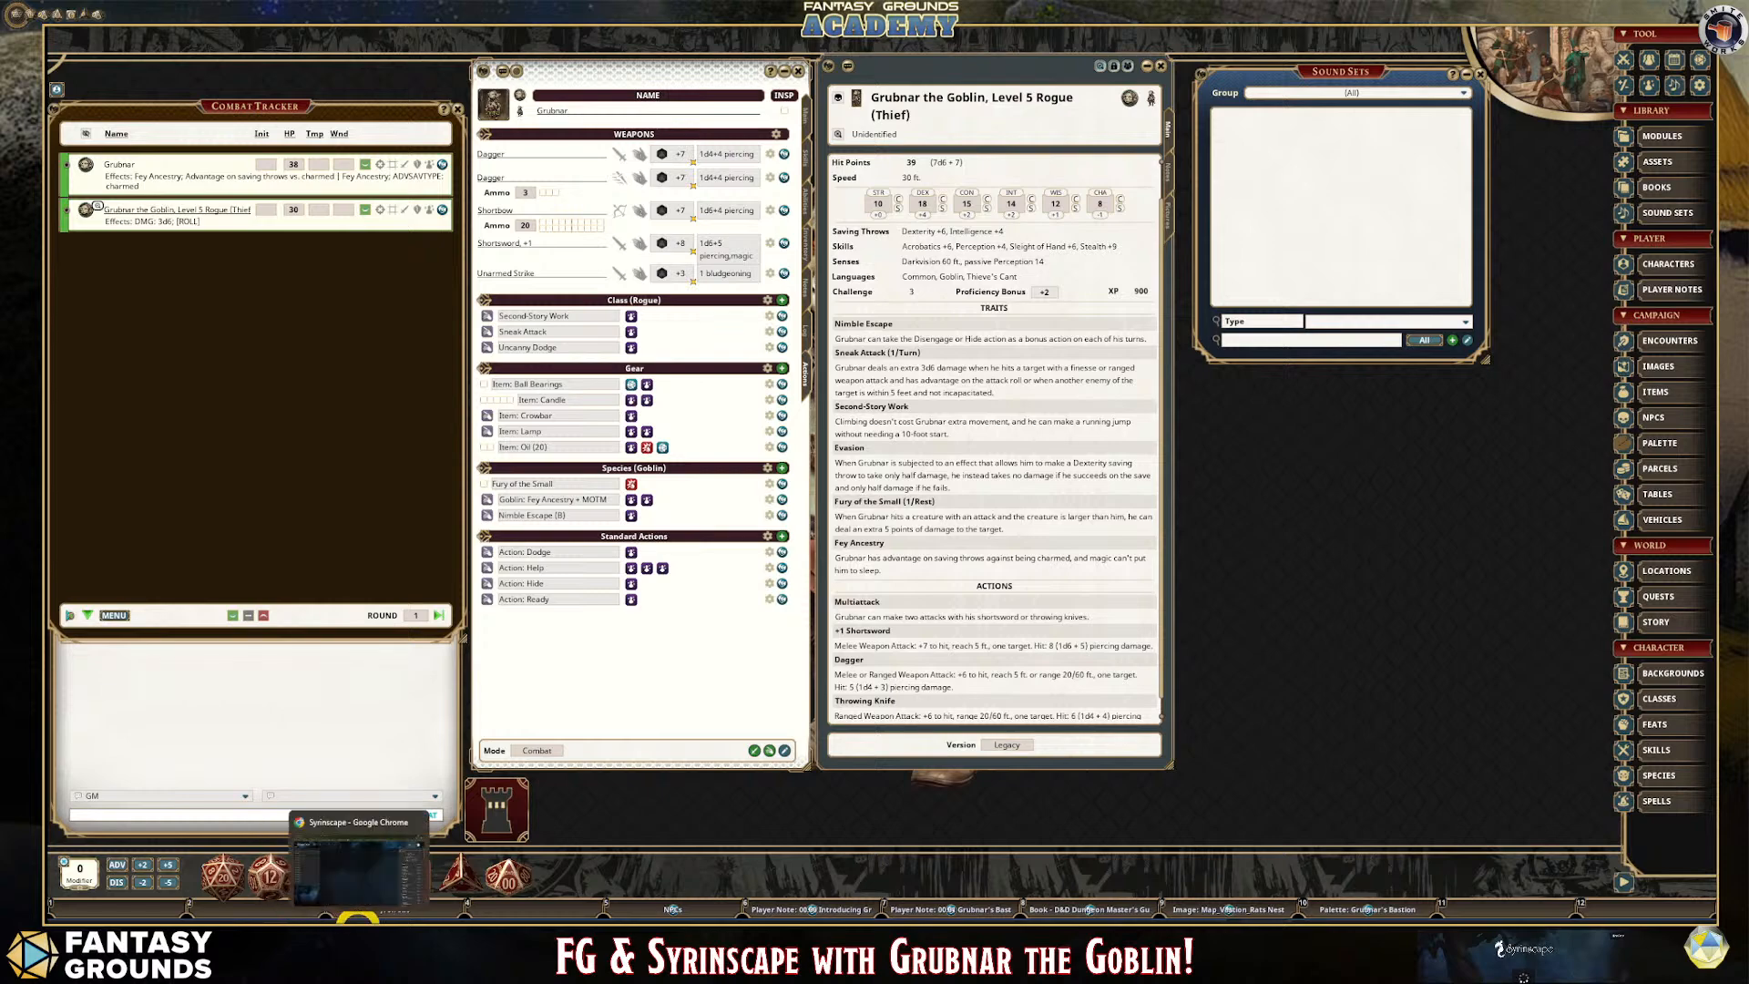
{"action": "left_click", "coordinate": [294, 915]}
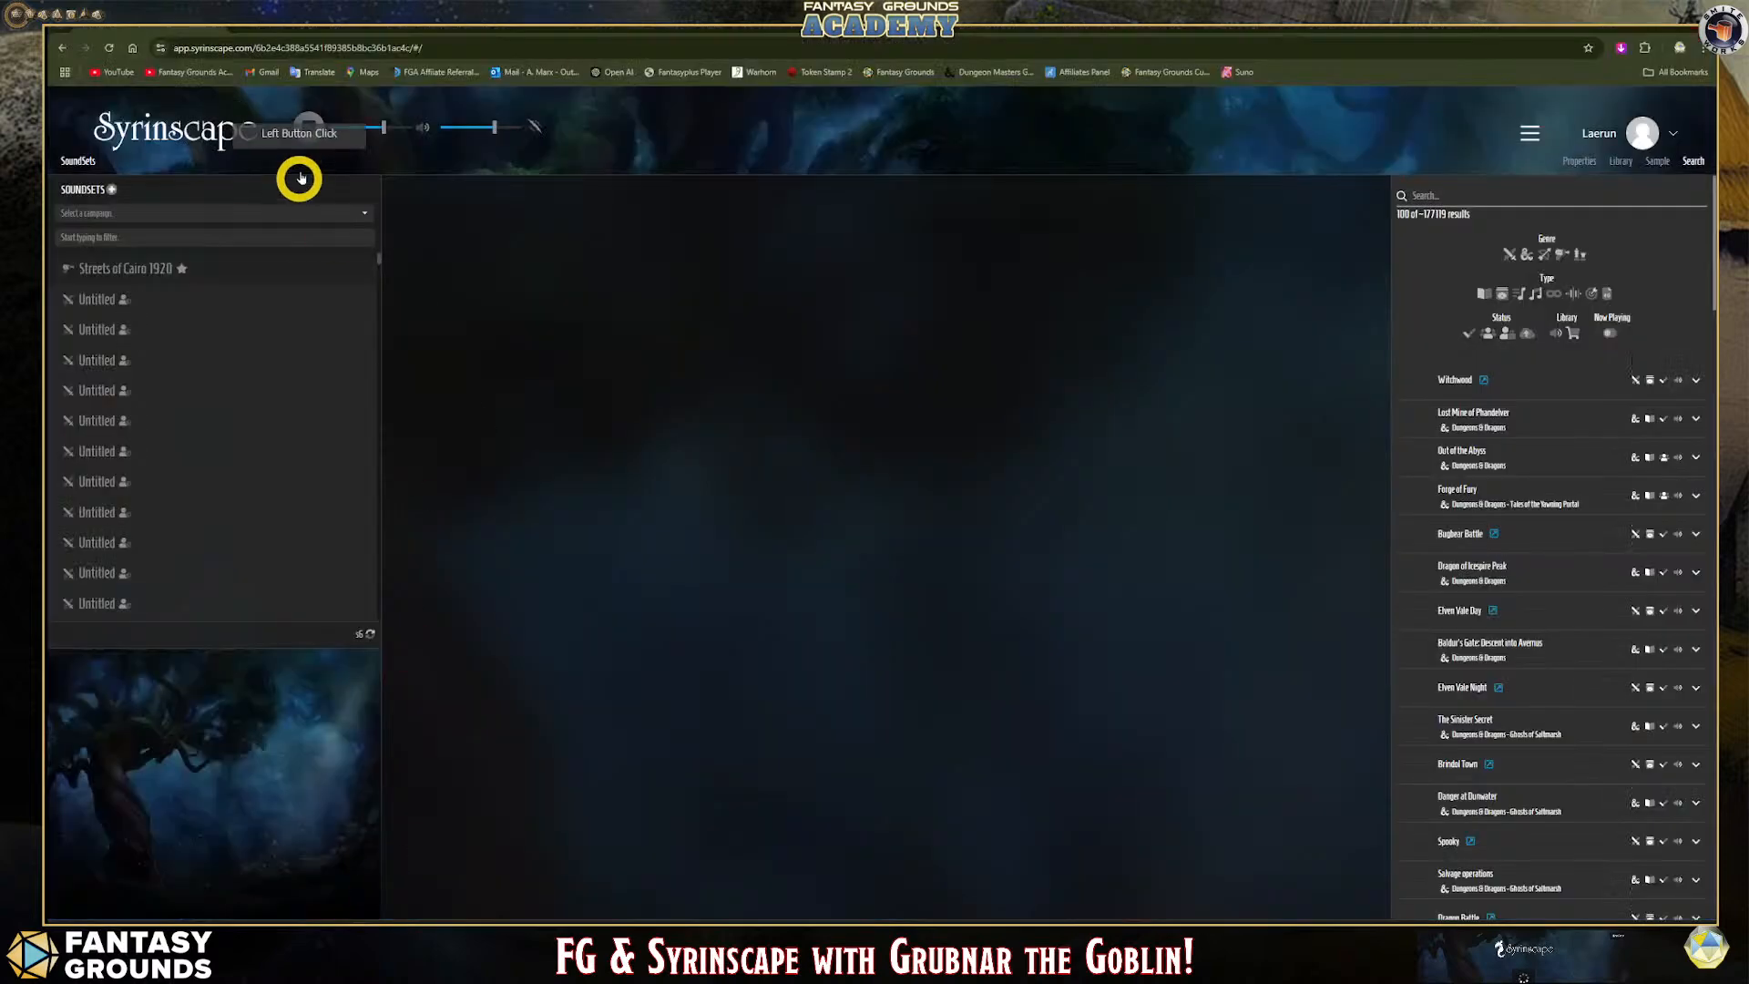
{"action": "left_click", "coordinate": [251, 20]}
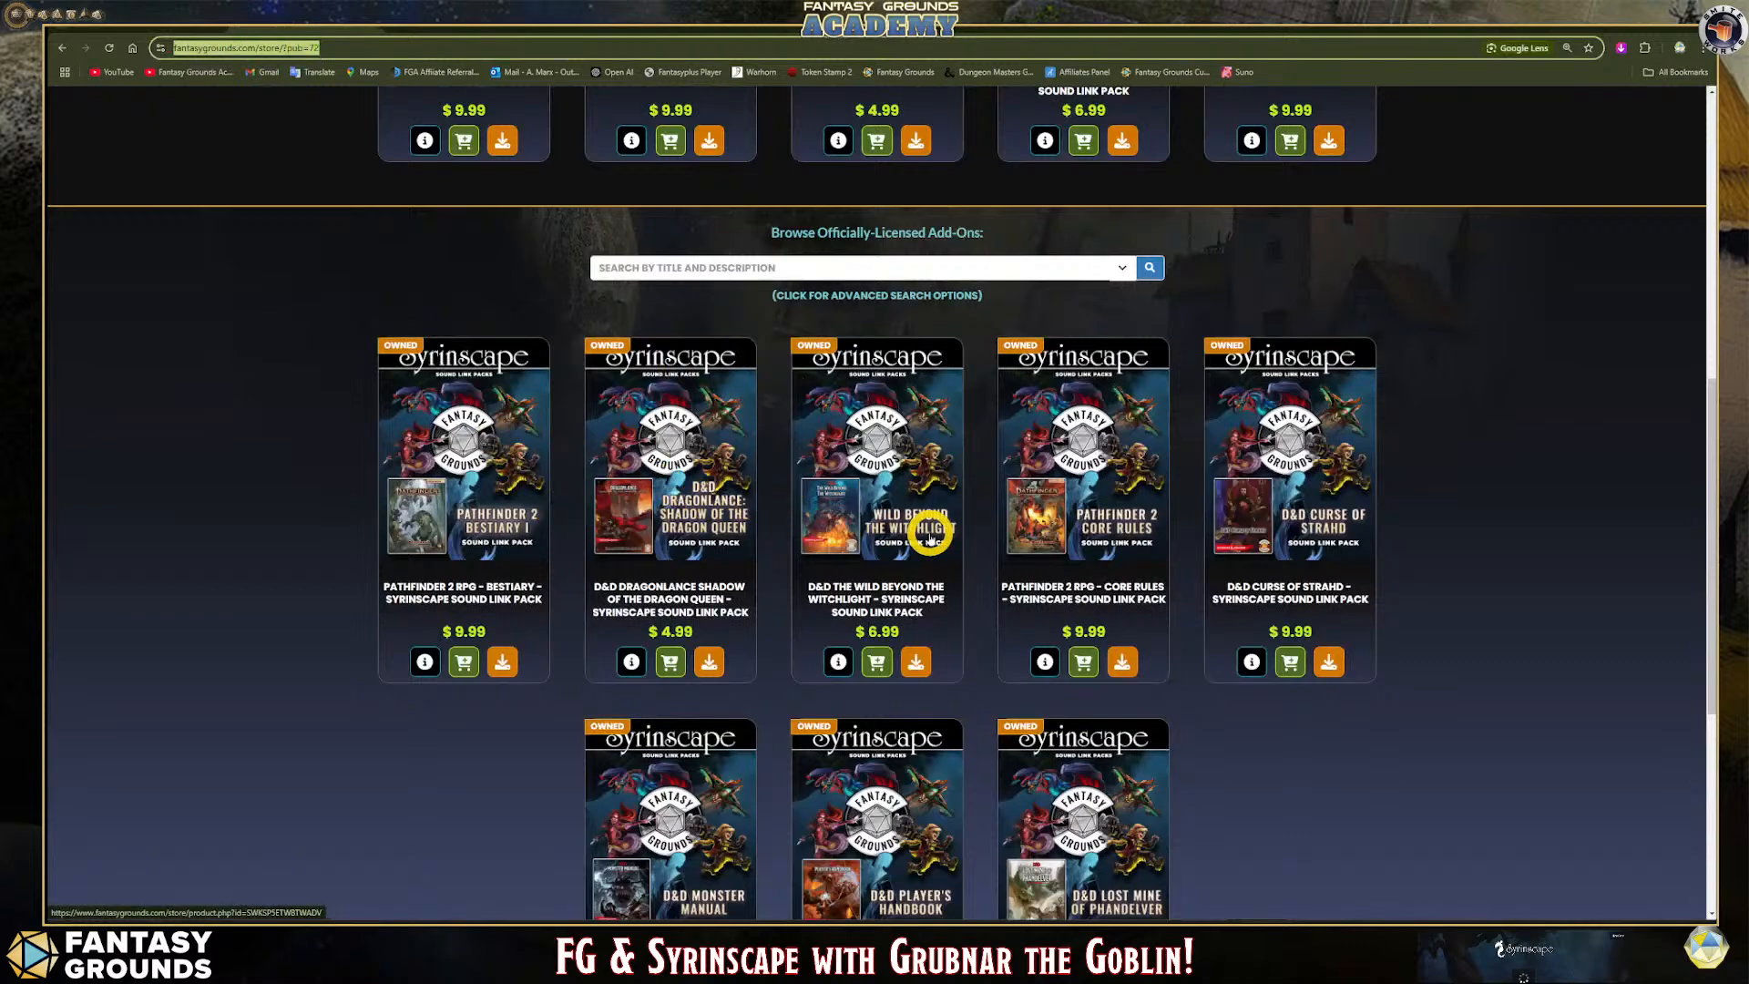
{"action": "scroll", "coordinate": [929, 538], "scroll_direction": "down", "scroll_amount": 3}
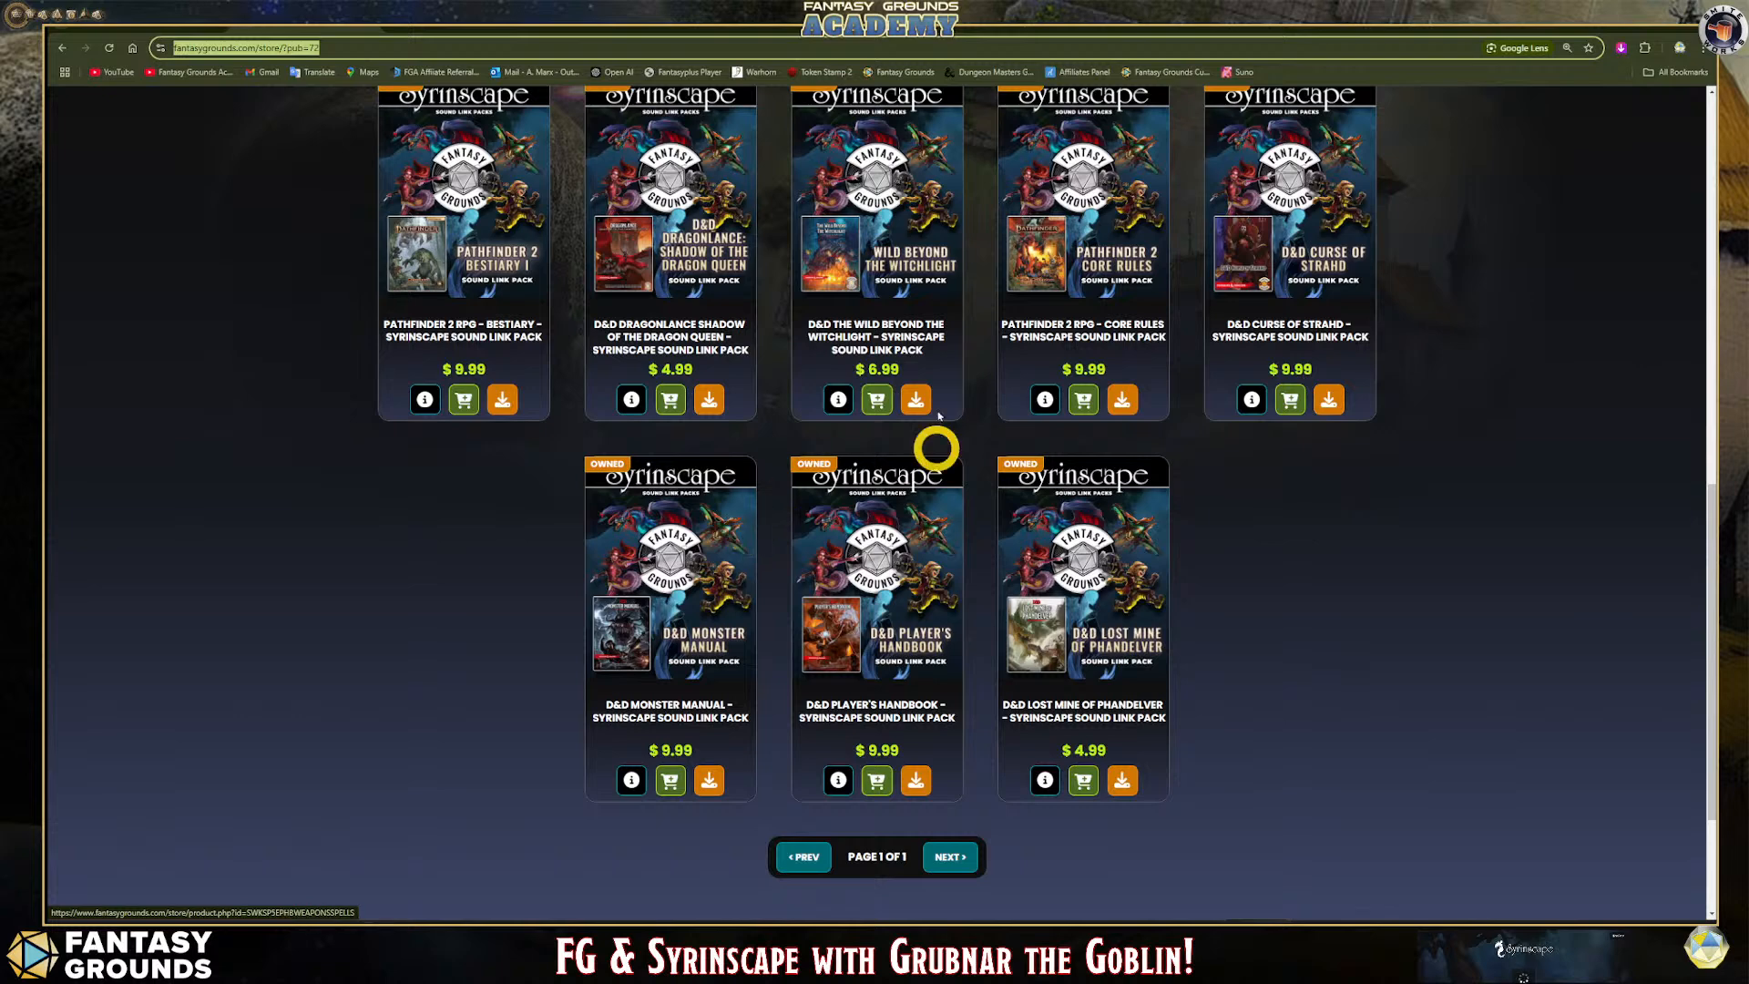
{"action": "left_click", "coordinate": [401, 20]}
{"action": "left_click", "coordinate": [187, 22]}
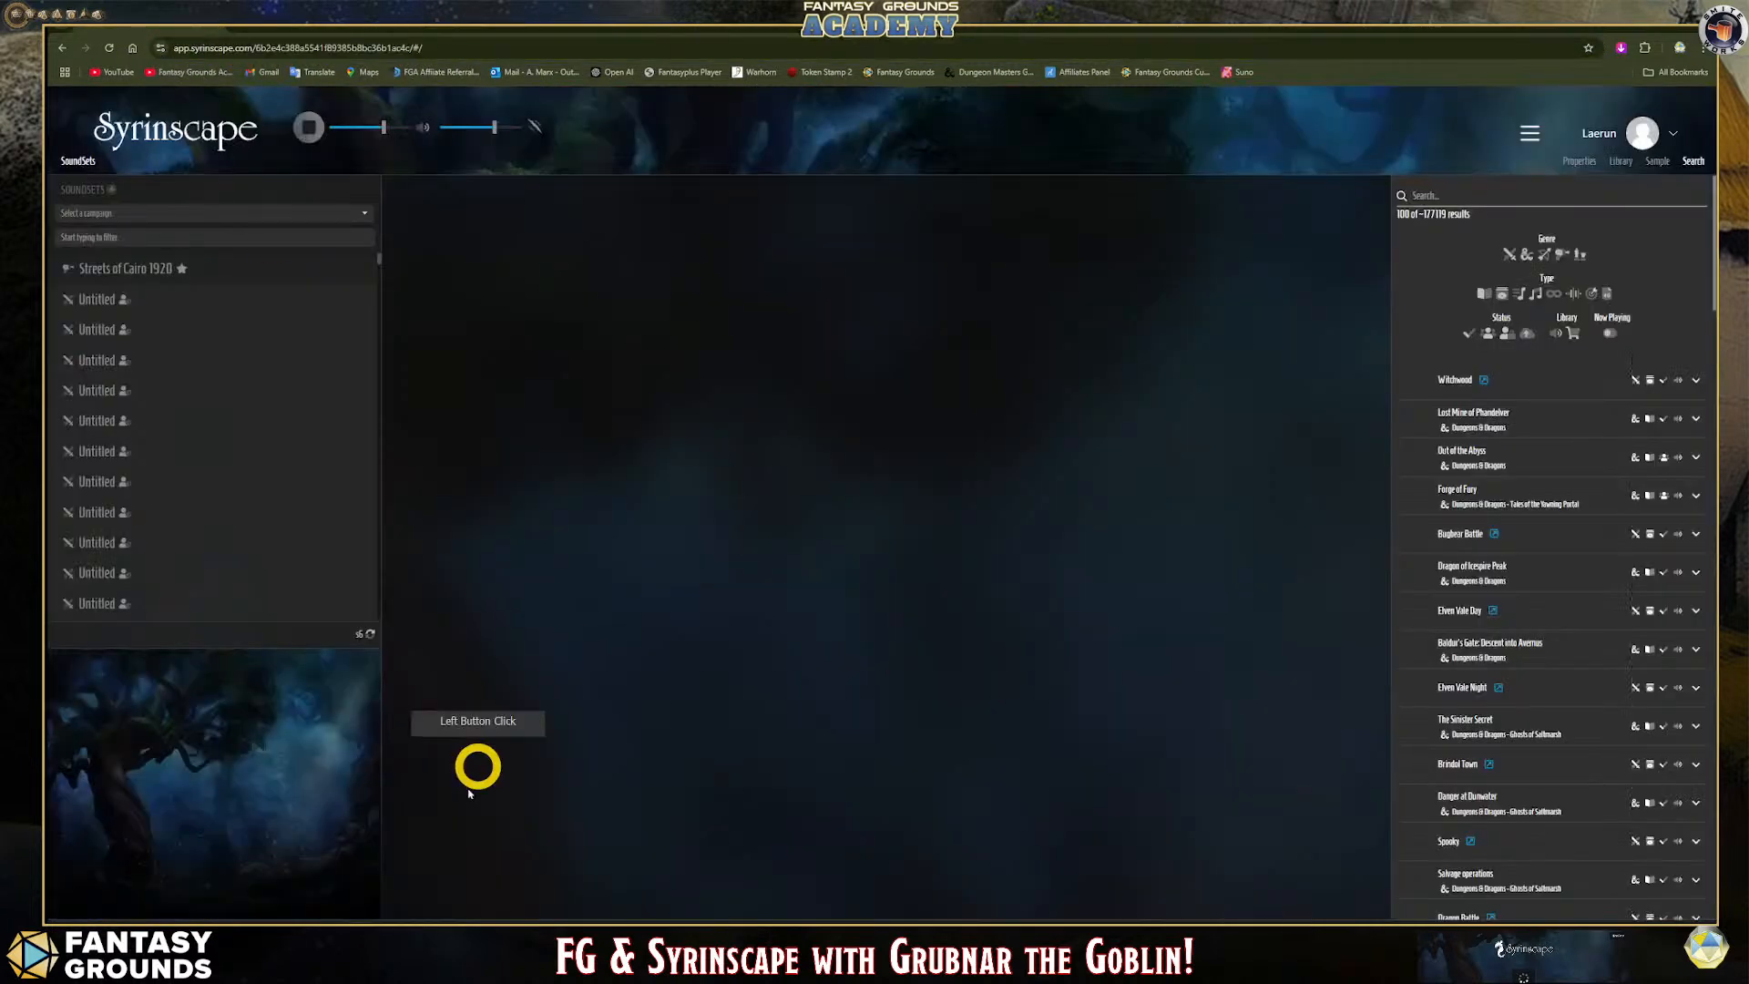
{"action": "left_click", "coordinate": [274, 921]}
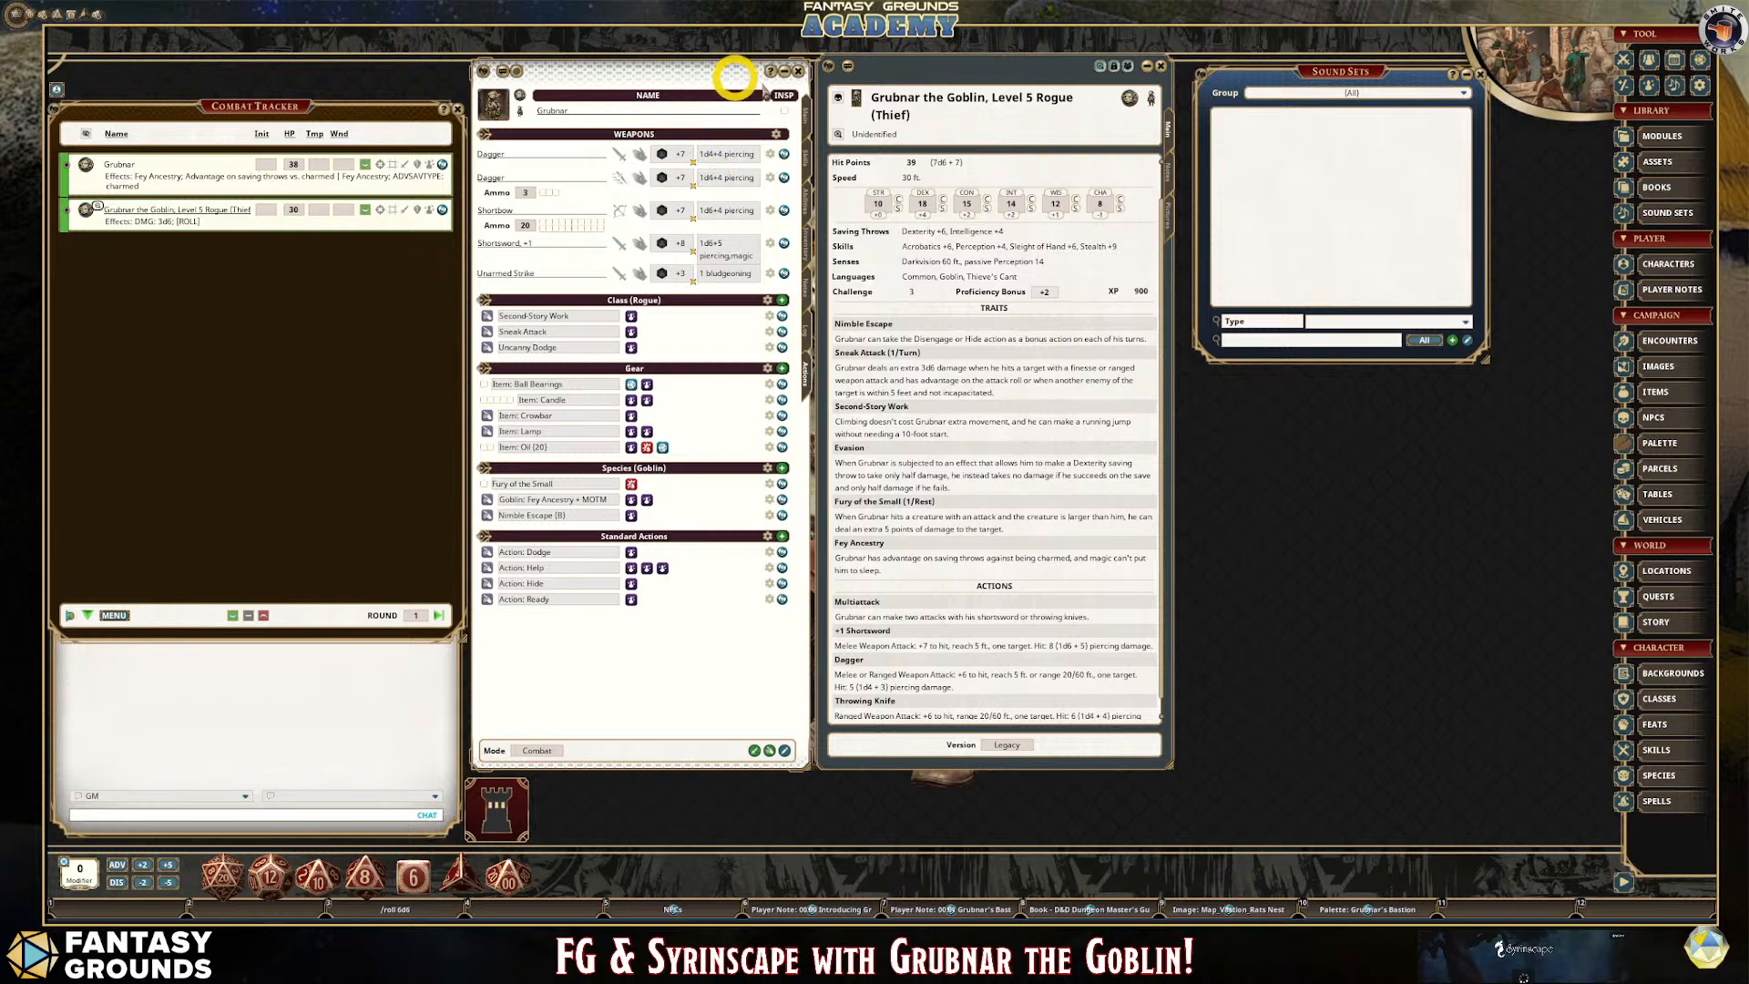
Shift the two Grubnar sheets slightly, open the loaded modules list and look through its core rules, maps and supplement entries.
{"action": "left_click_drag", "start_coordinate": [575, 70], "coordinate": [581, 71]}
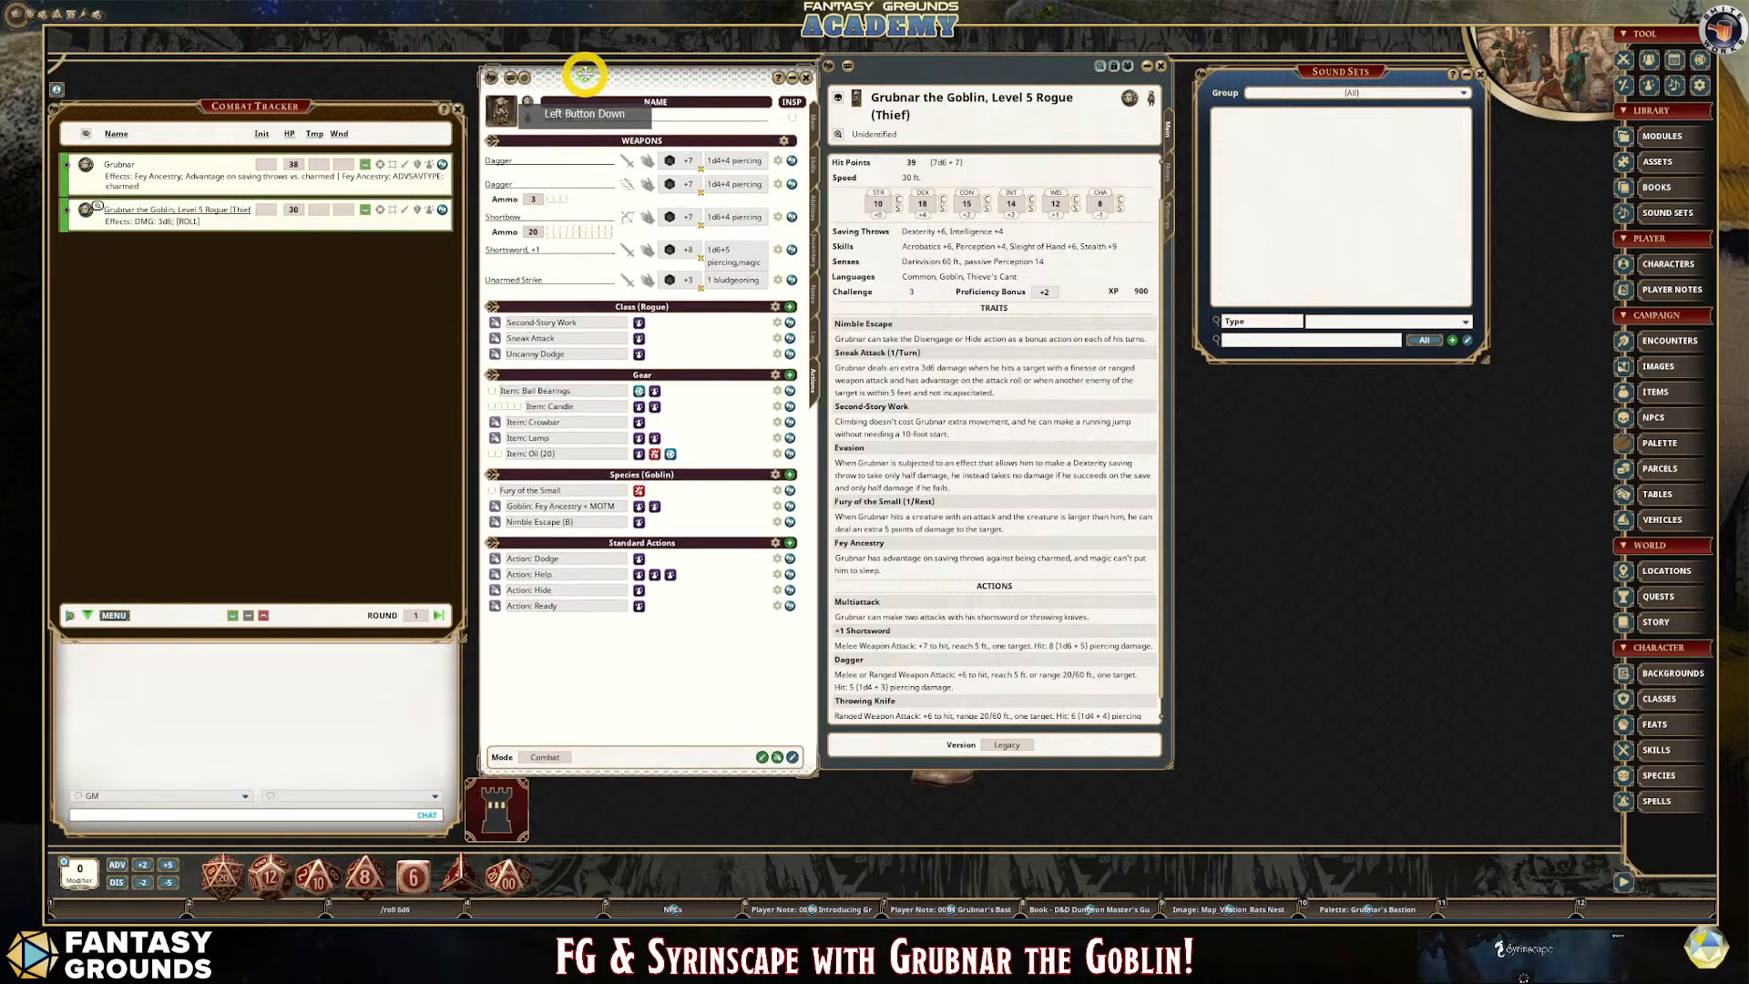
{"action": "left_click_drag", "start_coordinate": [886, 76], "coordinate": [897, 83]}
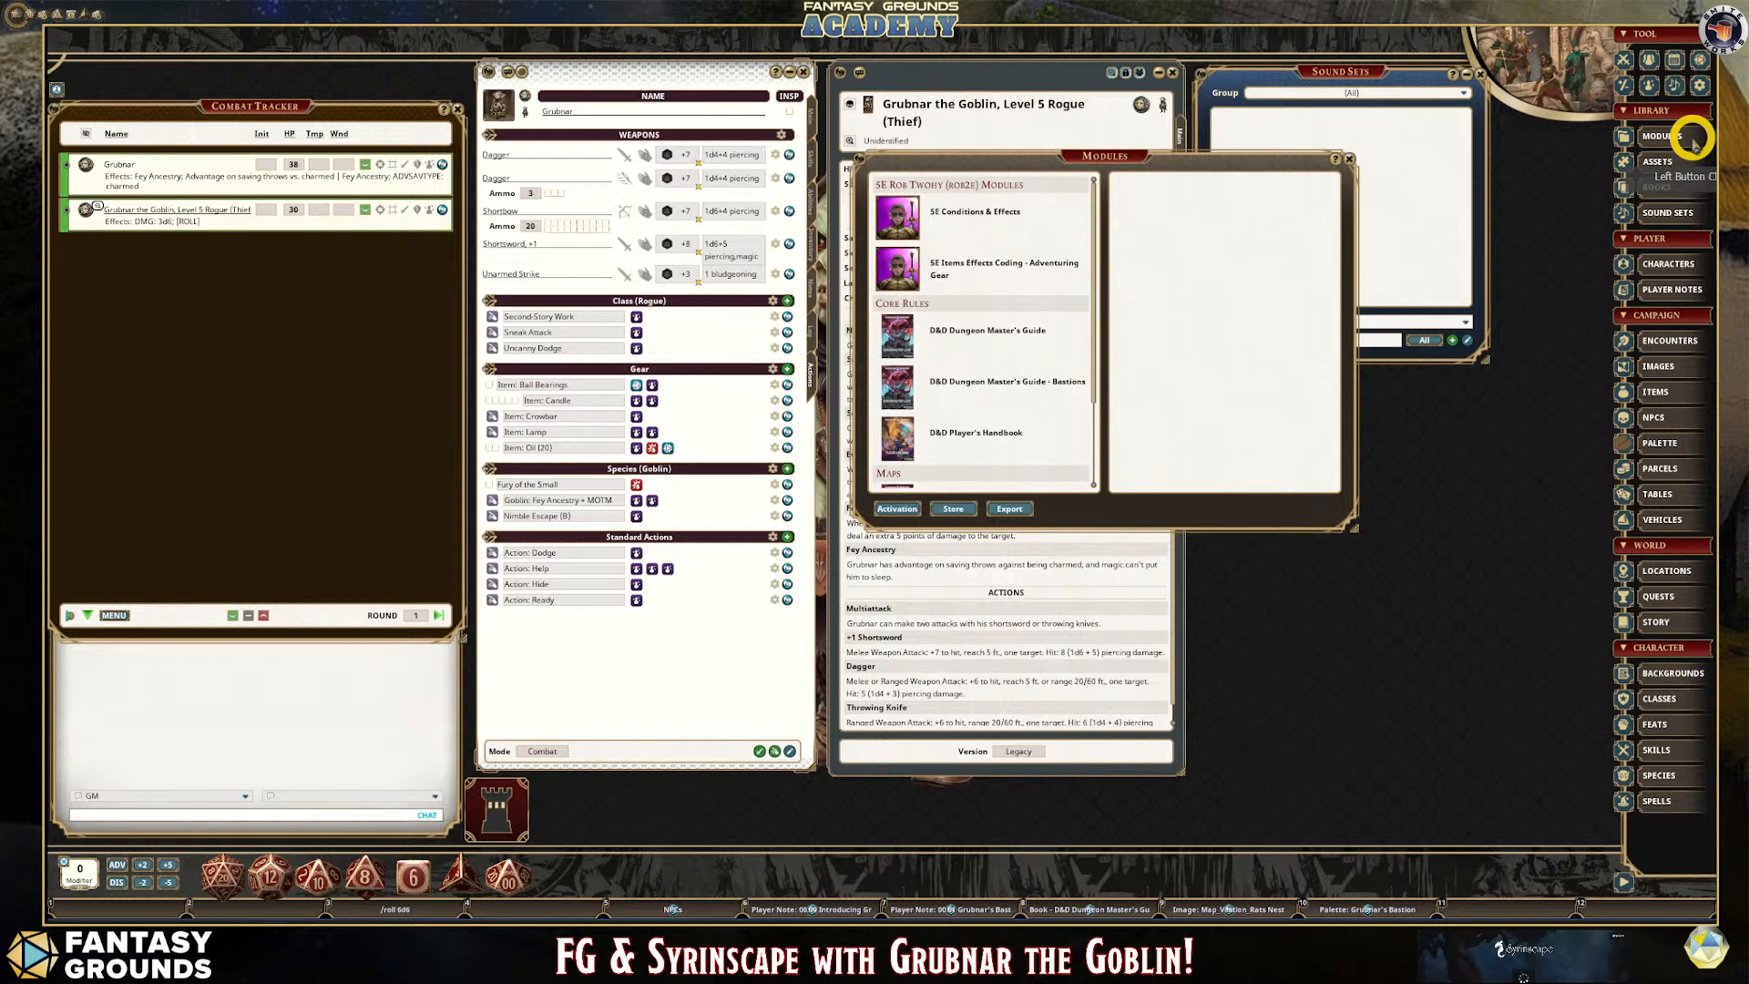
{"action": "scroll", "coordinate": [1057, 435], "scroll_direction": "down", "scroll_amount": 3}
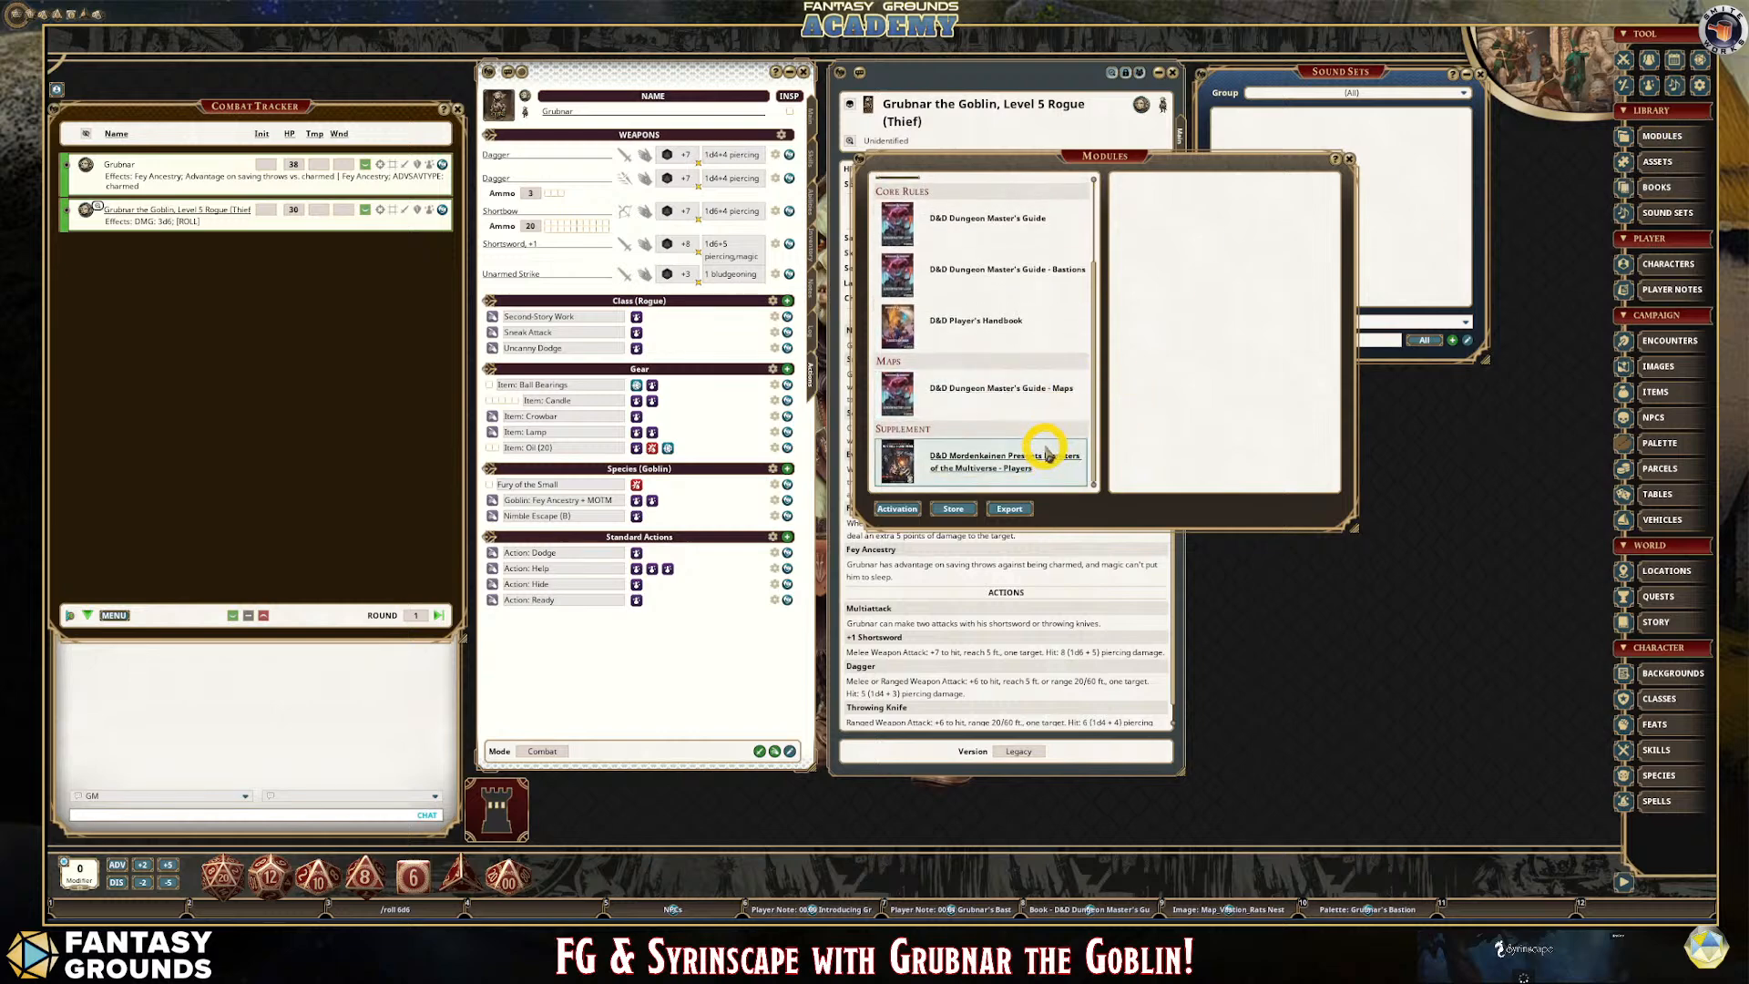
{"action": "scroll", "coordinate": [1045, 451], "scroll_direction": "up", "scroll_amount": 3}
{"action": "scroll", "coordinate": [1013, 369], "scroll_direction": "down", "scroll_amount": 3}
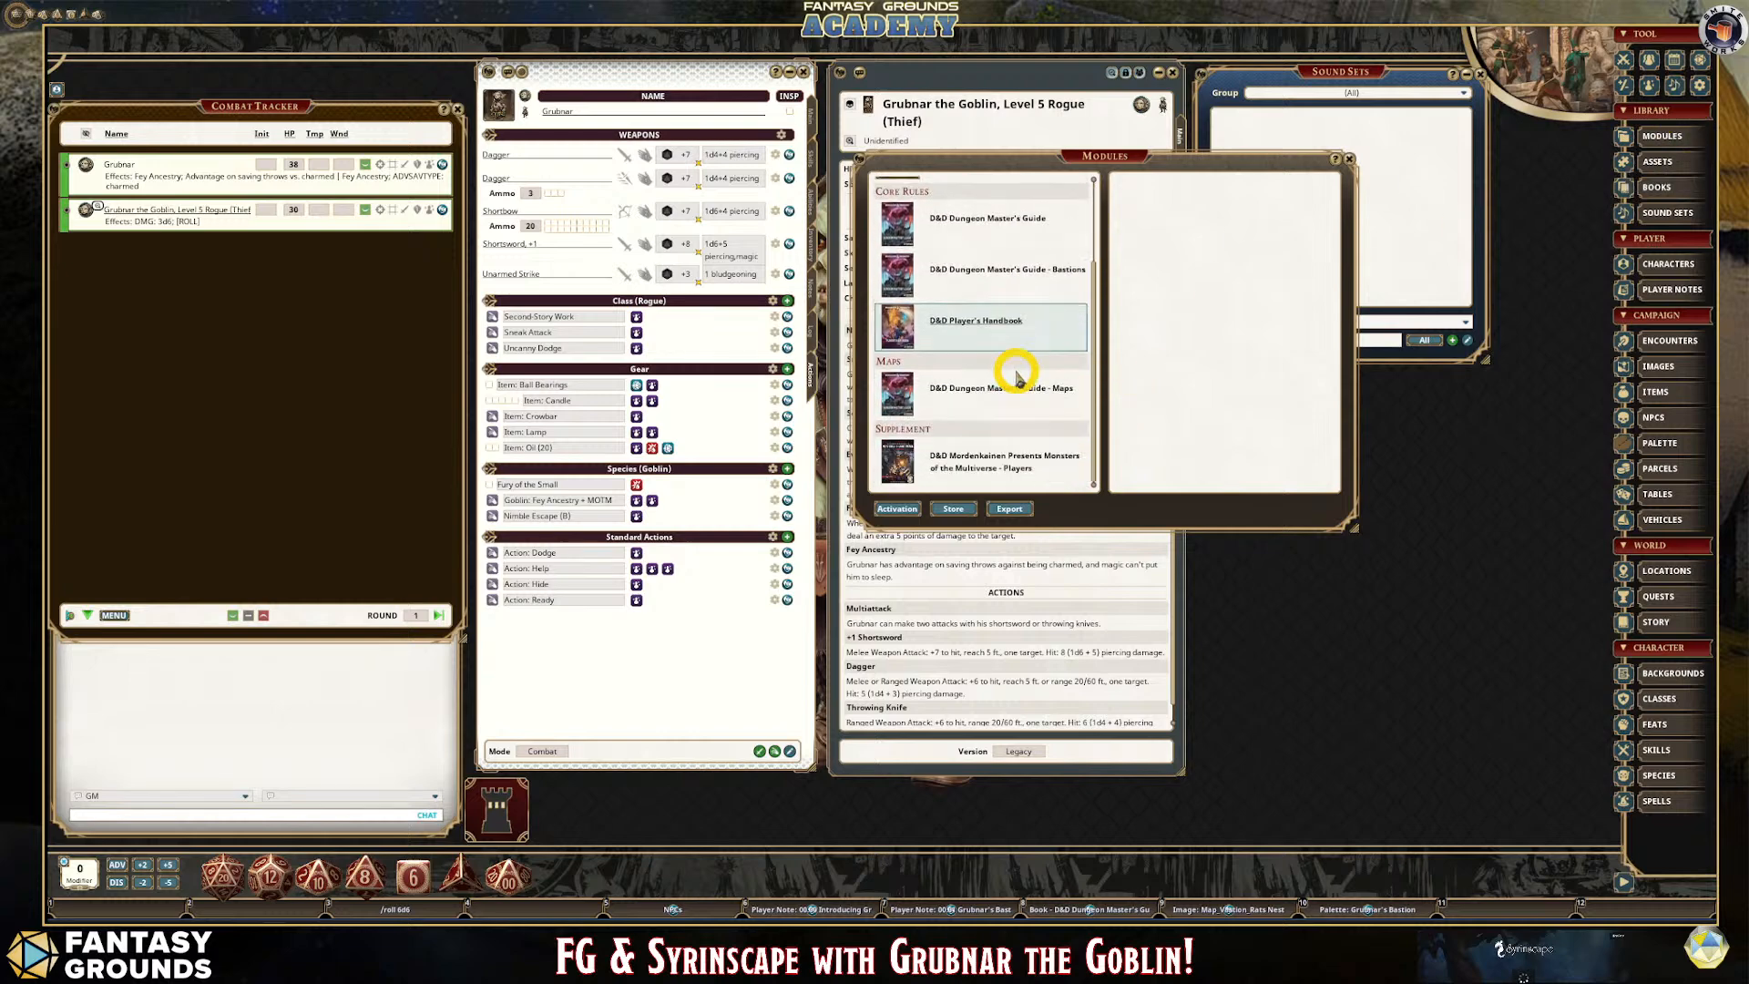
{"action": "scroll", "coordinate": [1029, 350], "scroll_direction": "up", "scroll_amount": 3}
{"action": "scroll", "coordinate": [1034, 346], "scroll_direction": "down", "scroll_amount": 2}
{"action": "scroll", "coordinate": [1002, 337], "scroll_direction": "up", "scroll_amount": 2}
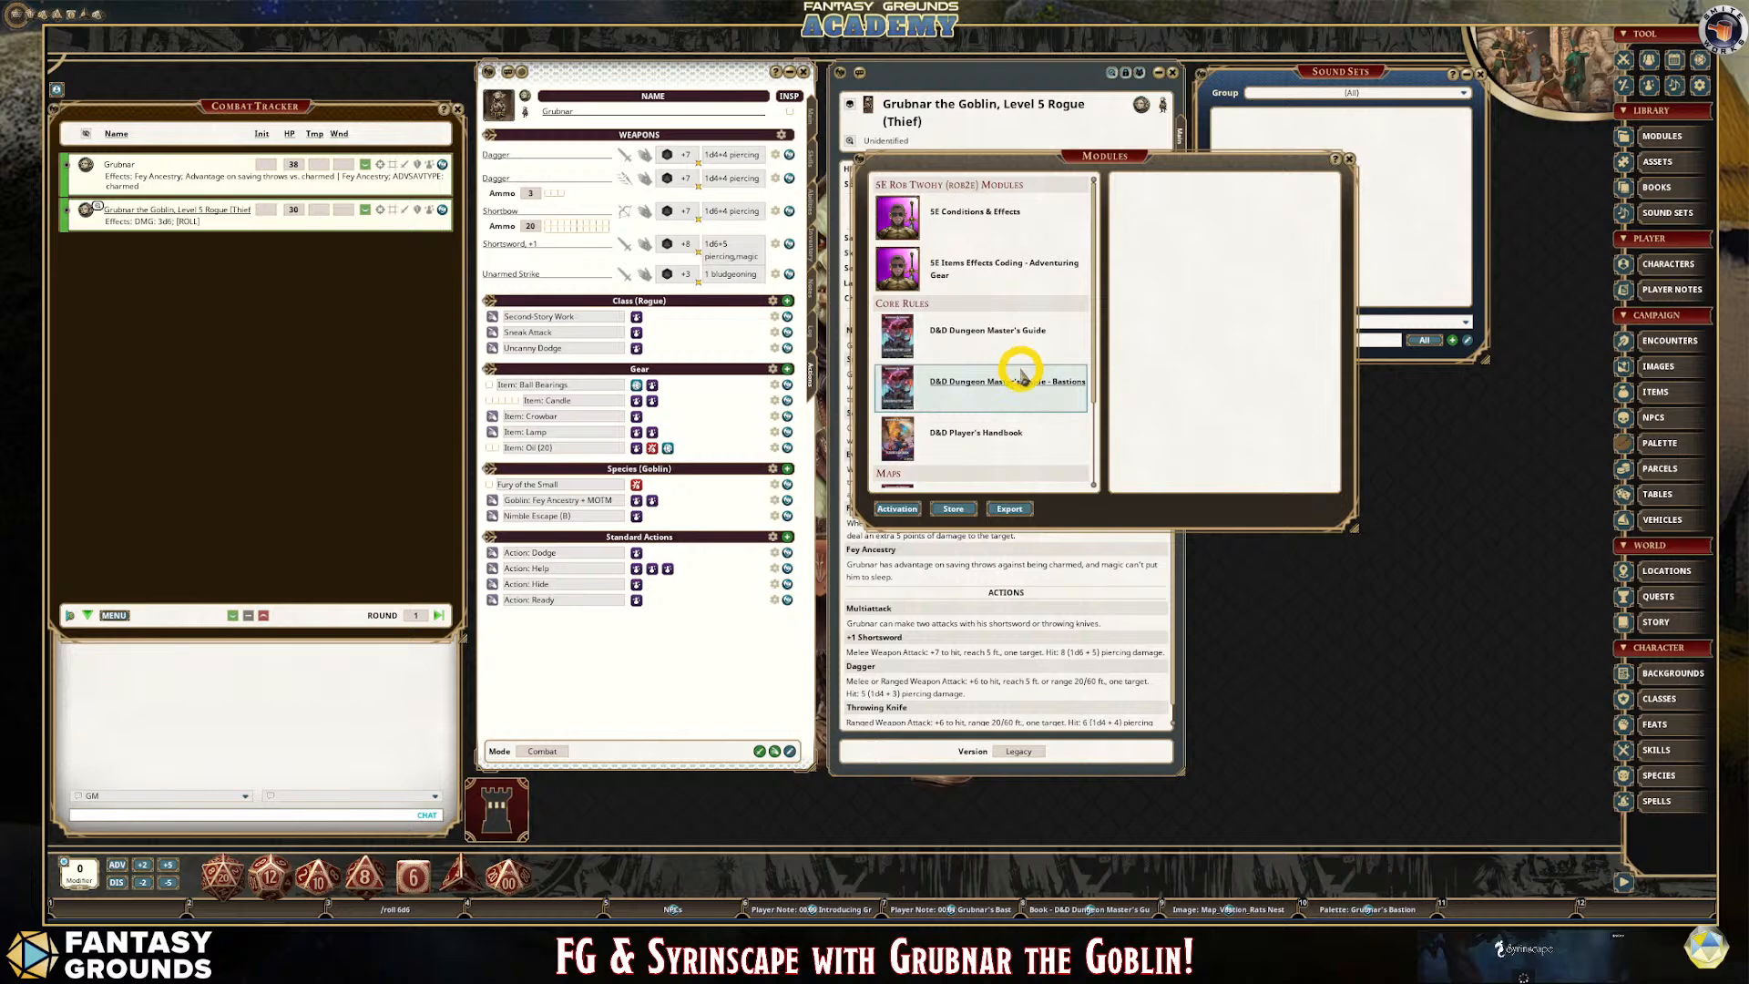
{"action": "scroll", "coordinate": [1022, 373], "scroll_direction": "down", "scroll_amount": 2}
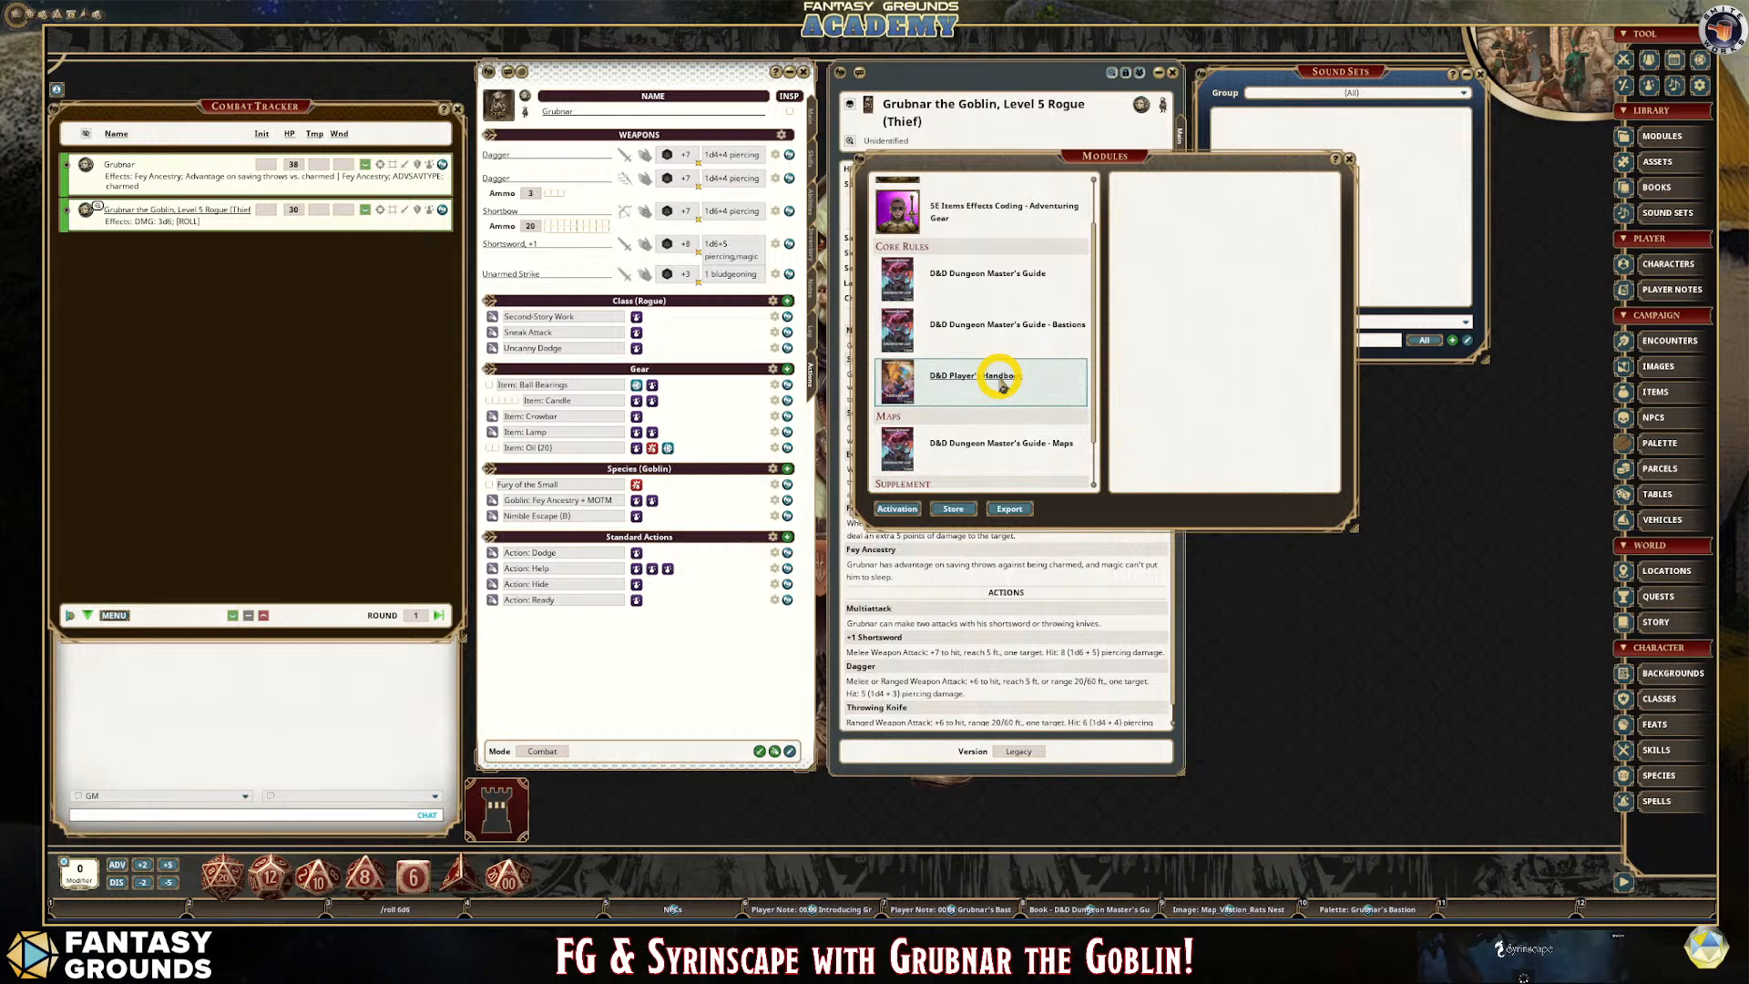
{"action": "scroll", "coordinate": [1062, 379], "scroll_direction": "up", "scroll_amount": 1}
{"action": "scroll", "coordinate": [1062, 379], "scroll_direction": "down", "scroll_amount": 3}
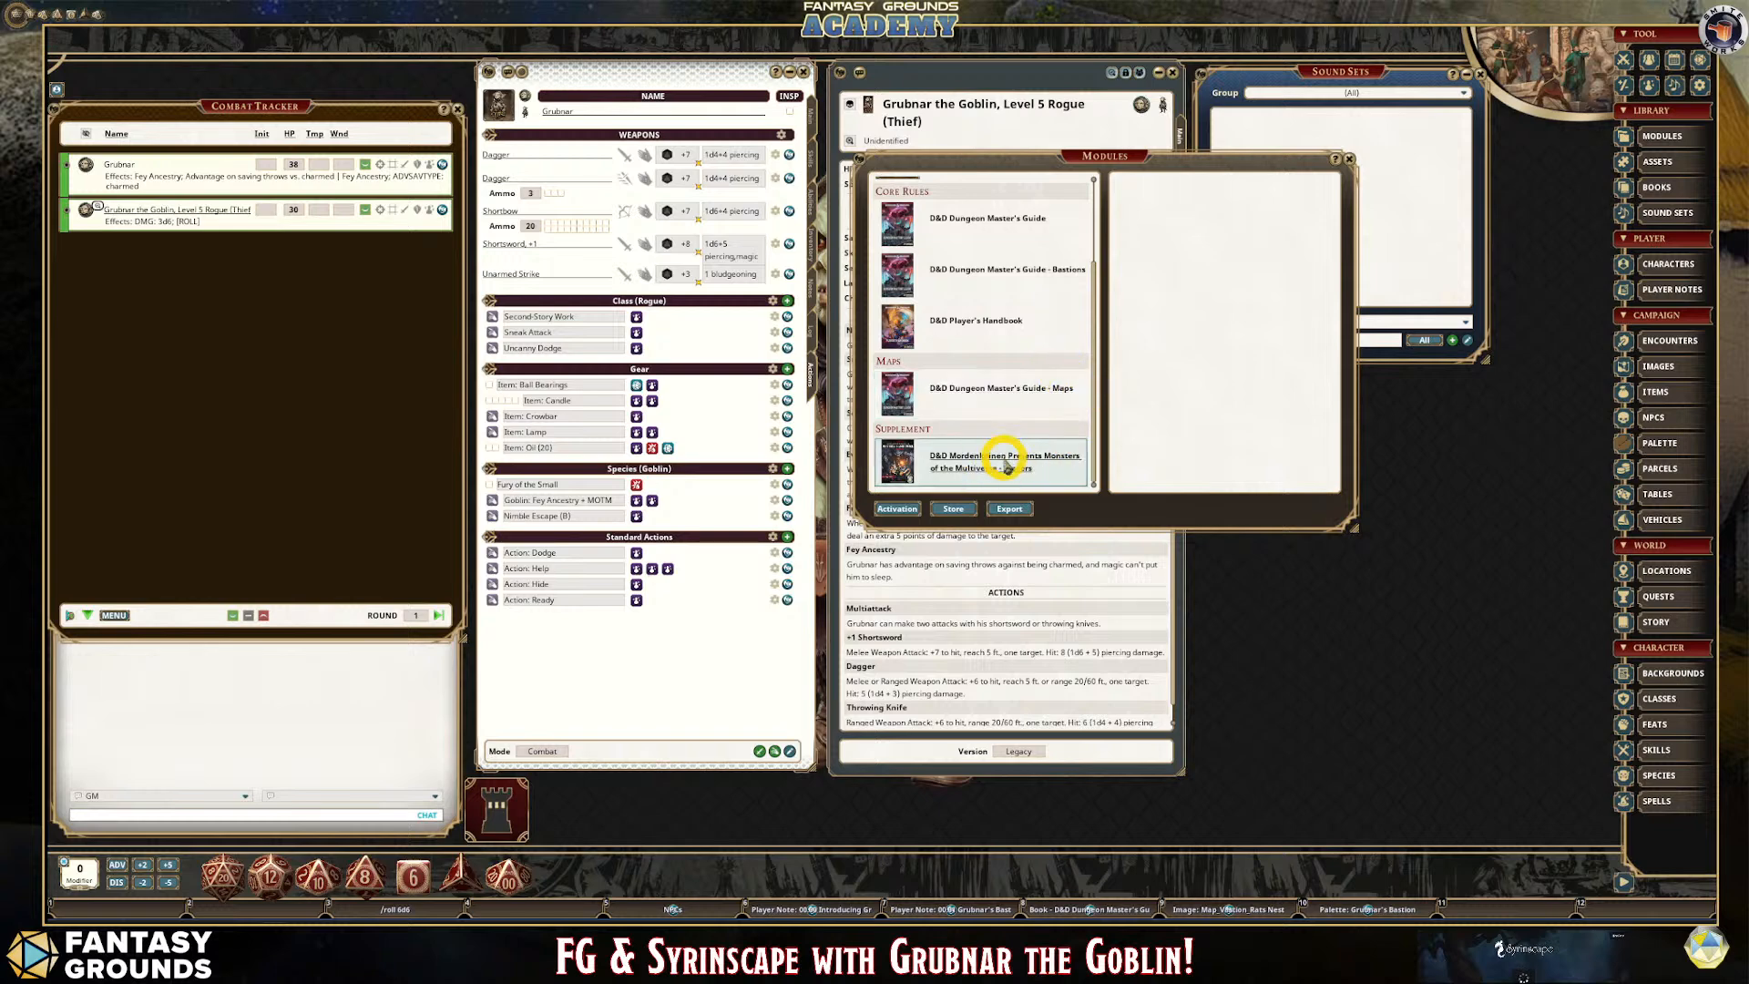
Open the module activation window from the loaded modules list and search the modules by name for players' titles.
{"action": "scroll", "coordinate": [1028, 359], "scroll_direction": "up", "scroll_amount": 1}
{"action": "scroll", "coordinate": [1032, 358], "scroll_direction": "up", "scroll_amount": 2}
{"action": "scroll", "coordinate": [1032, 355], "scroll_direction": "down", "scroll_amount": 3}
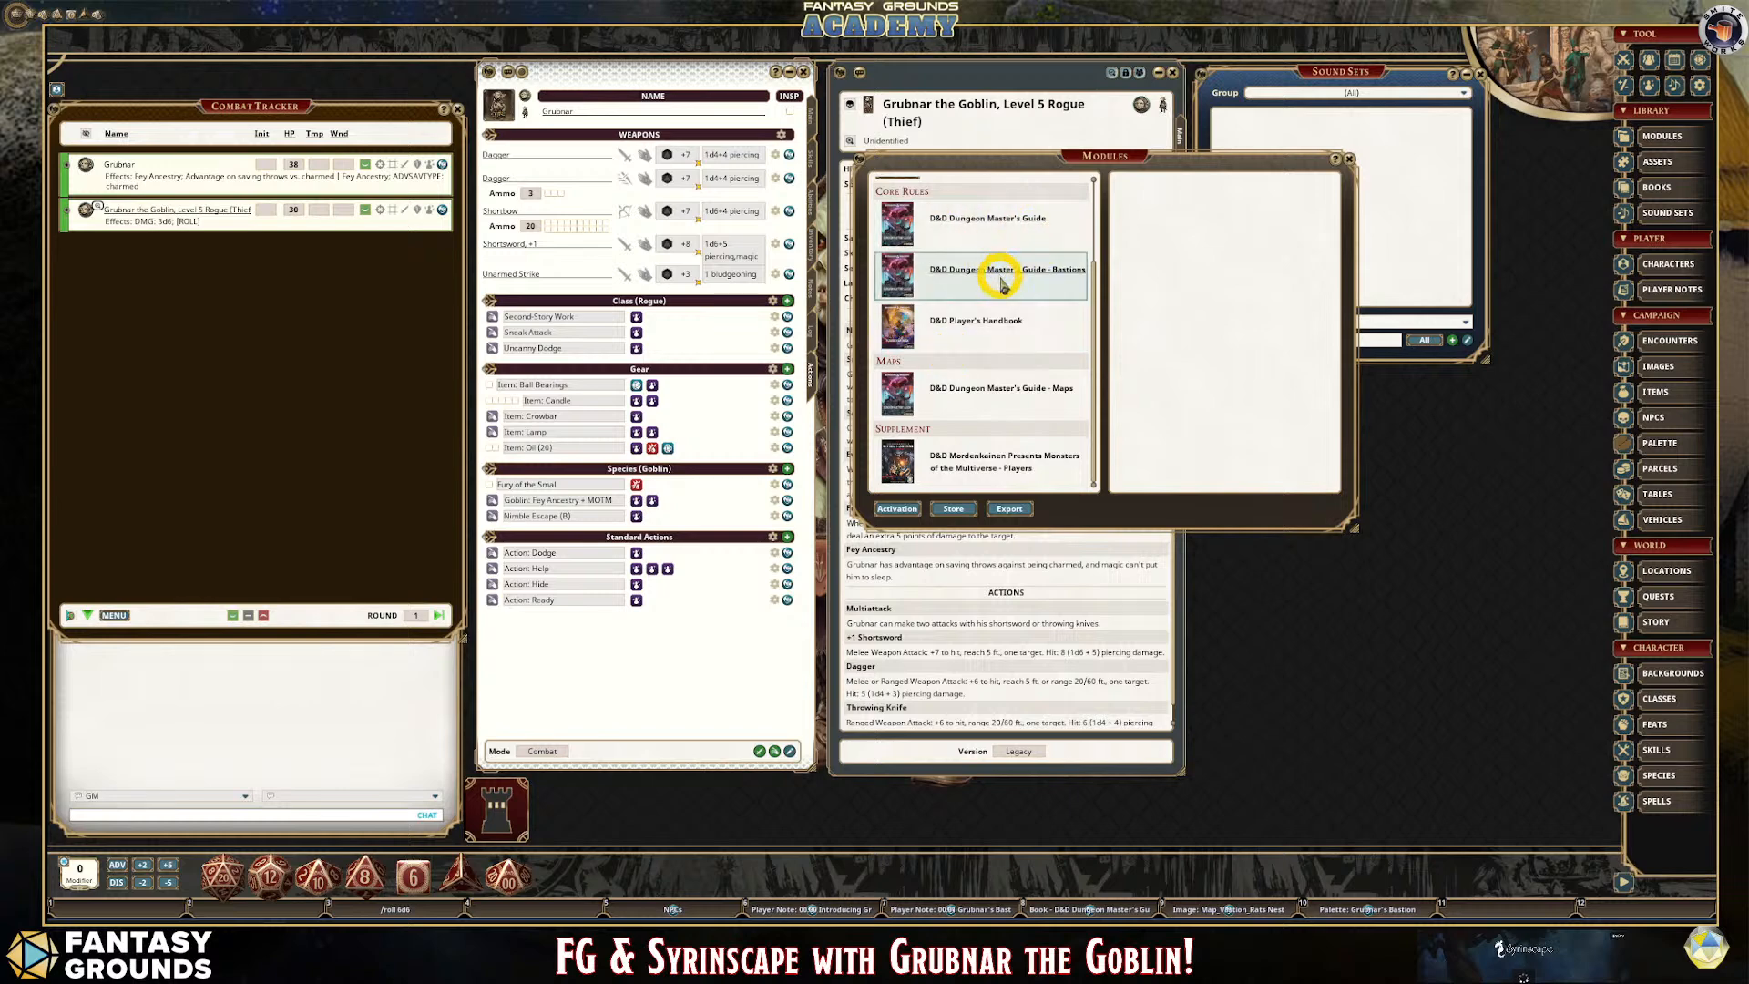
{"action": "left_click", "coordinate": [908, 510]}
{"action": "left_click", "coordinate": [702, 589]}
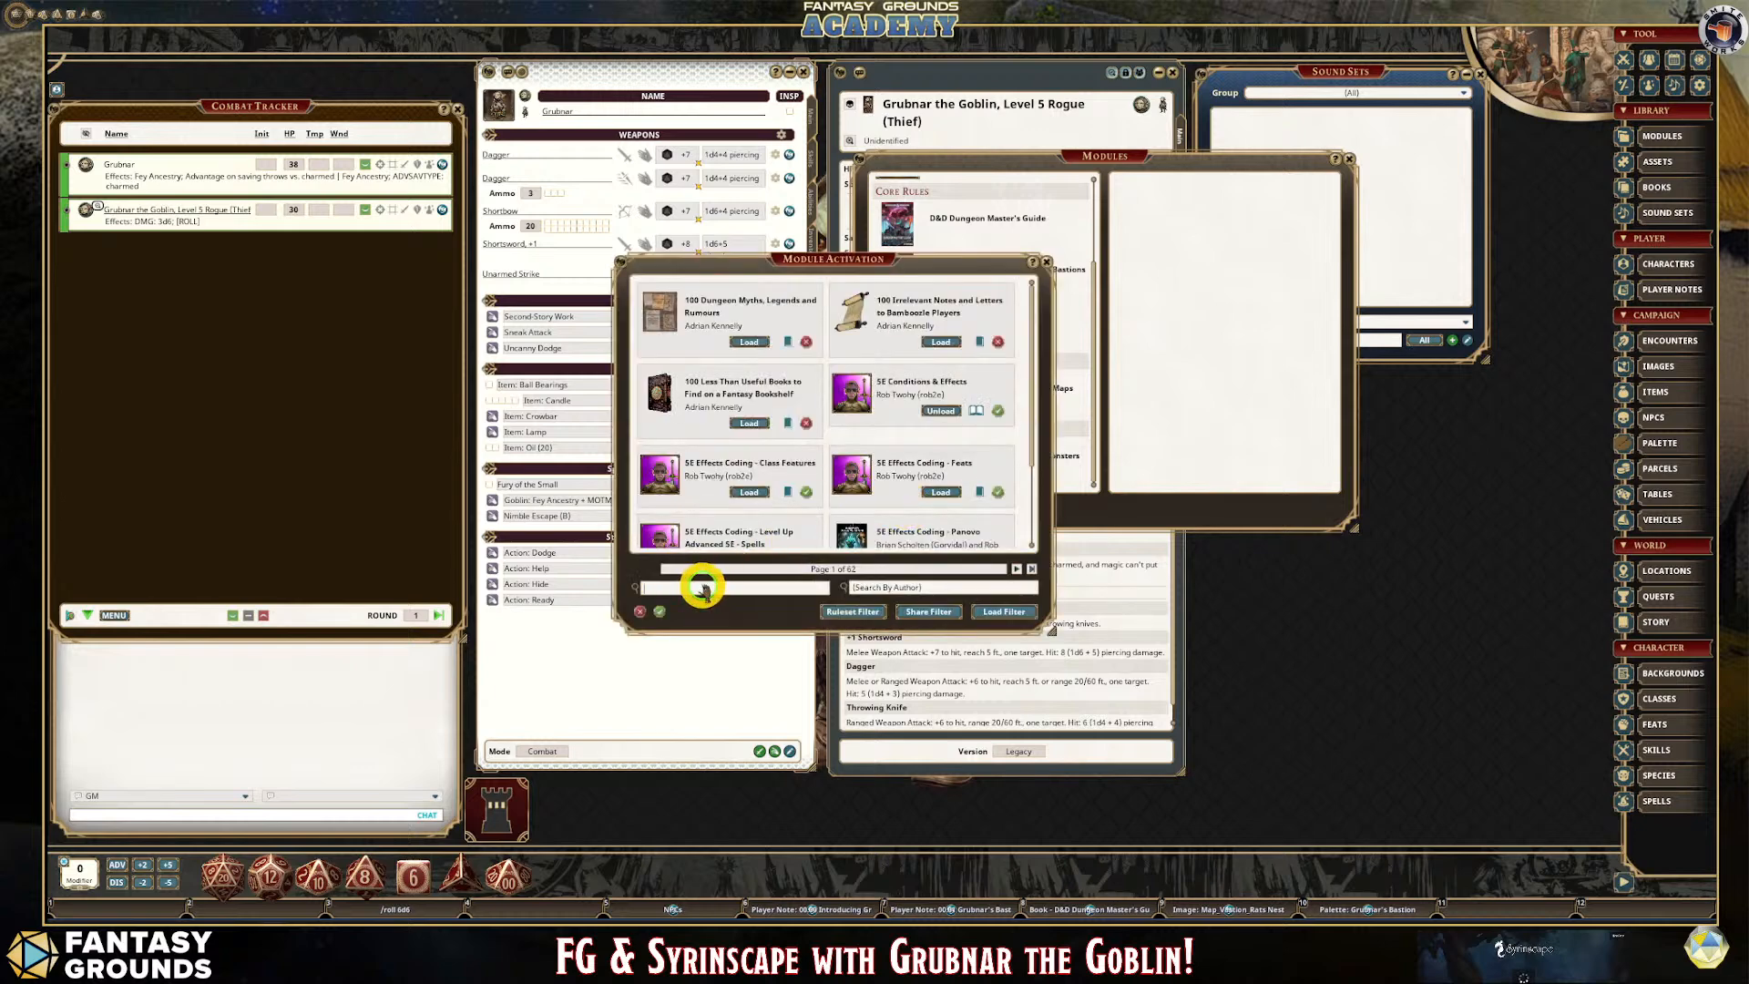
{"action": "left_click", "coordinate": [703, 588]}
{"action": "type", "text": "pl"}
{"action": "key", "text": "Return"}
{"action": "scroll", "coordinate": [768, 500], "scroll_direction": "down", "scroll_amount": 3}
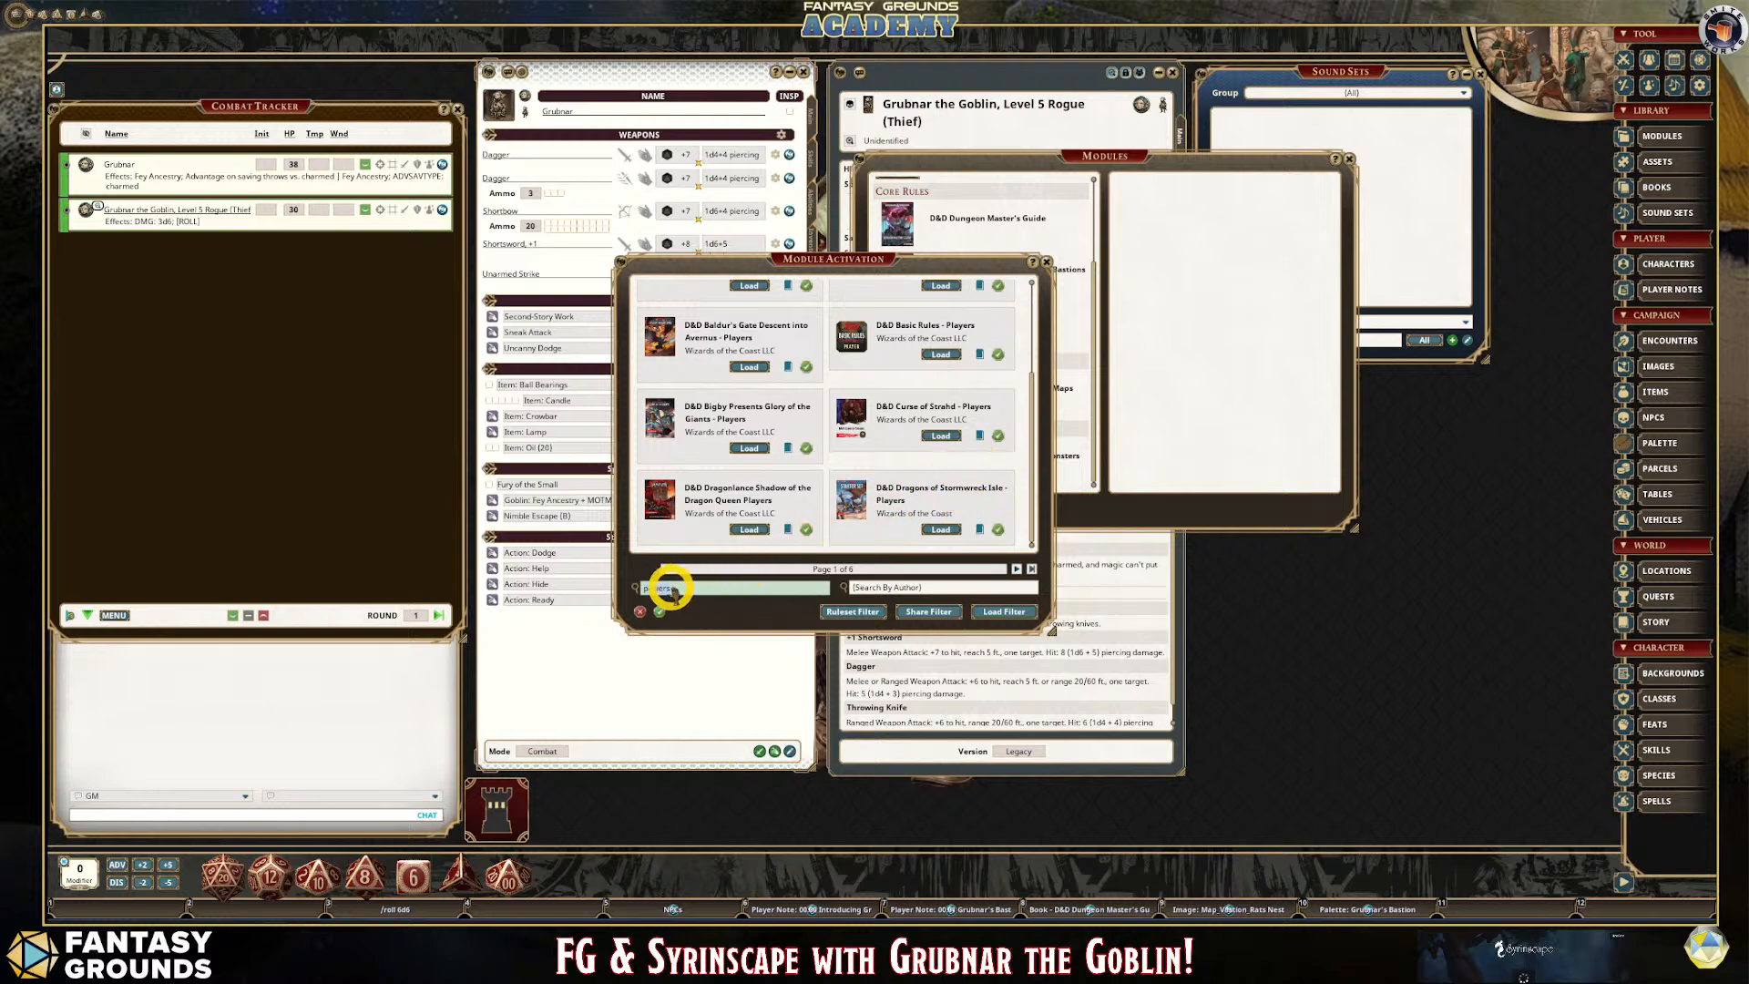
Correct the module name search to "player's" and load the D&D Player's Handbook (Legacy) module.
{"action": "left_click", "coordinate": [710, 593]}
{"action": "key", "text": "Left"}
{"action": "type", "text": "'"}
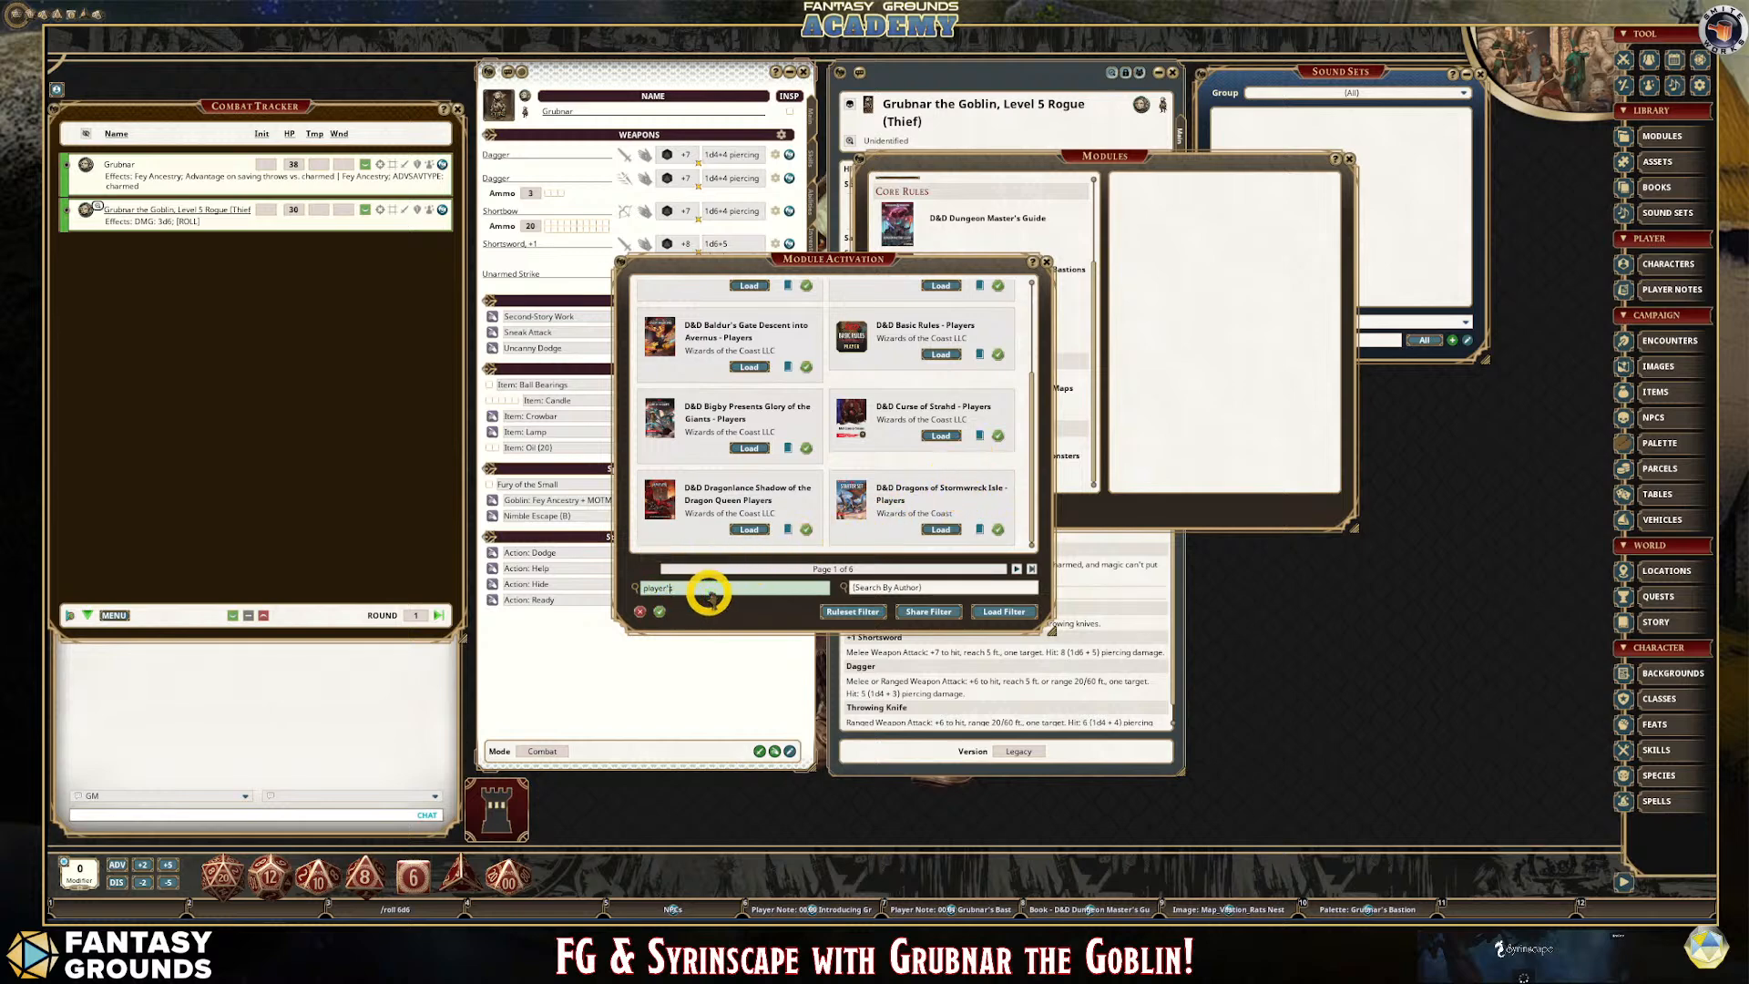
{"action": "key", "text": "Return"}
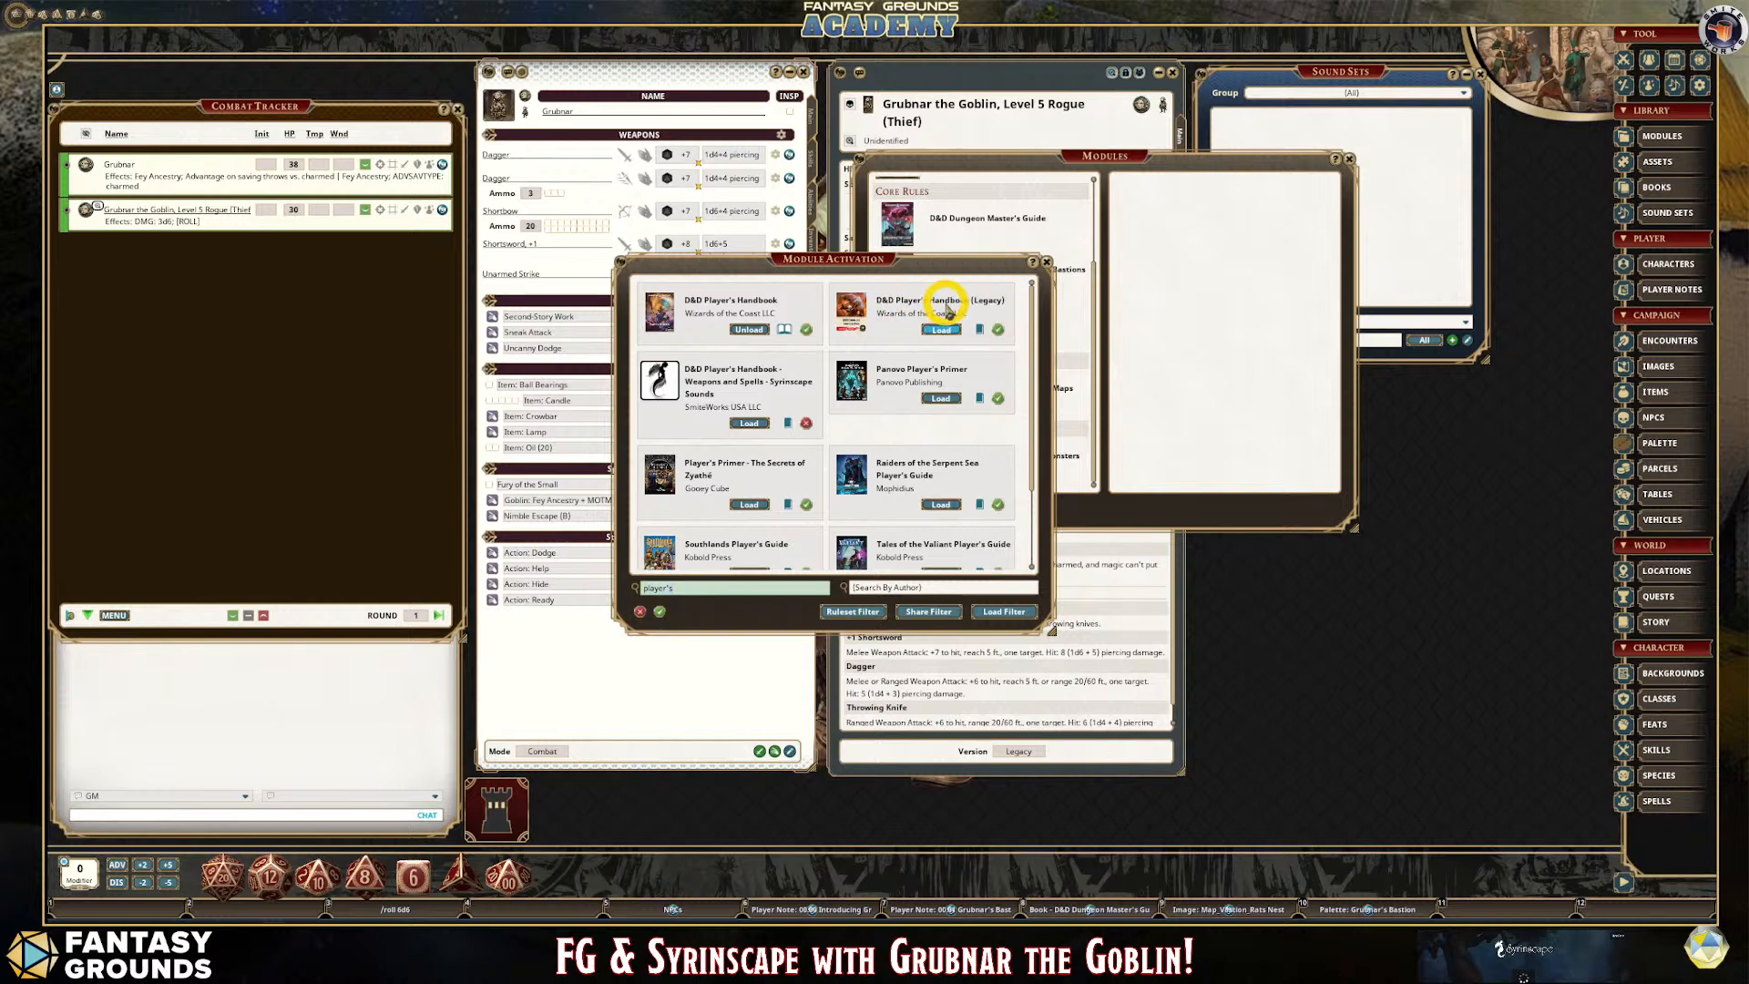
{"action": "scroll", "coordinate": [835, 456], "scroll_direction": "down", "scroll_amount": 2}
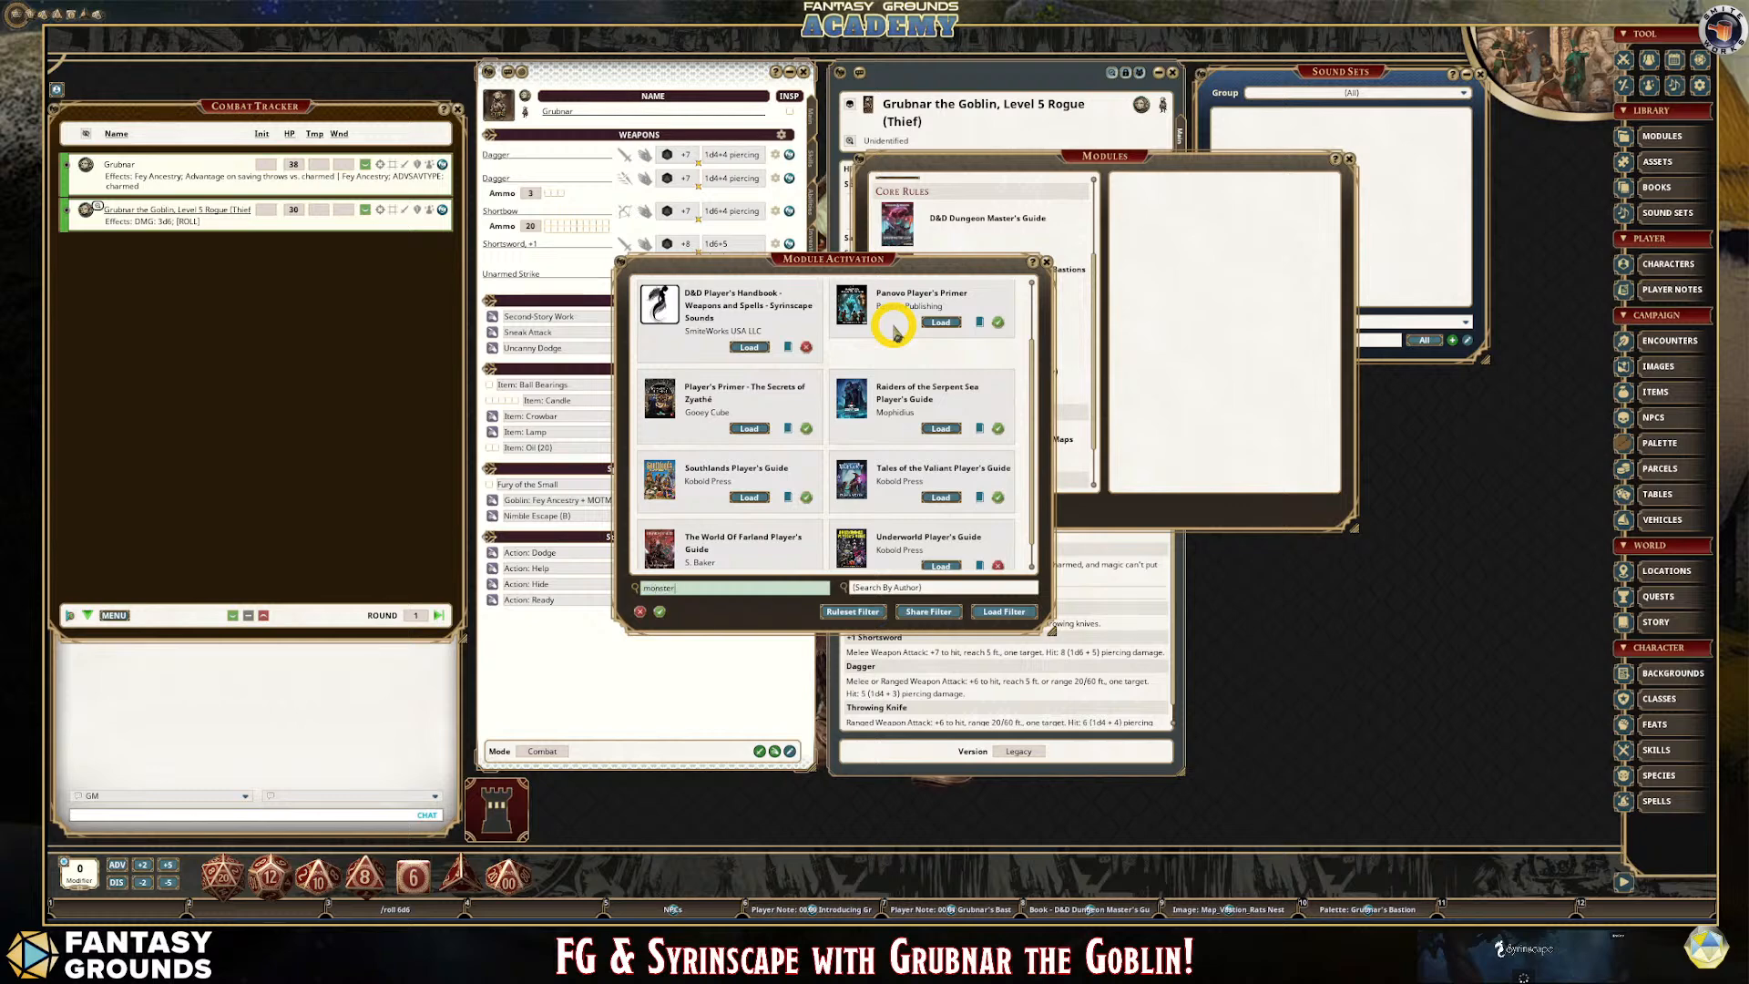
Search the modules for "monster", load D&D Monster Manual, and move the activation window clear of the loaded modules list.
{"action": "key", "text": "Return"}
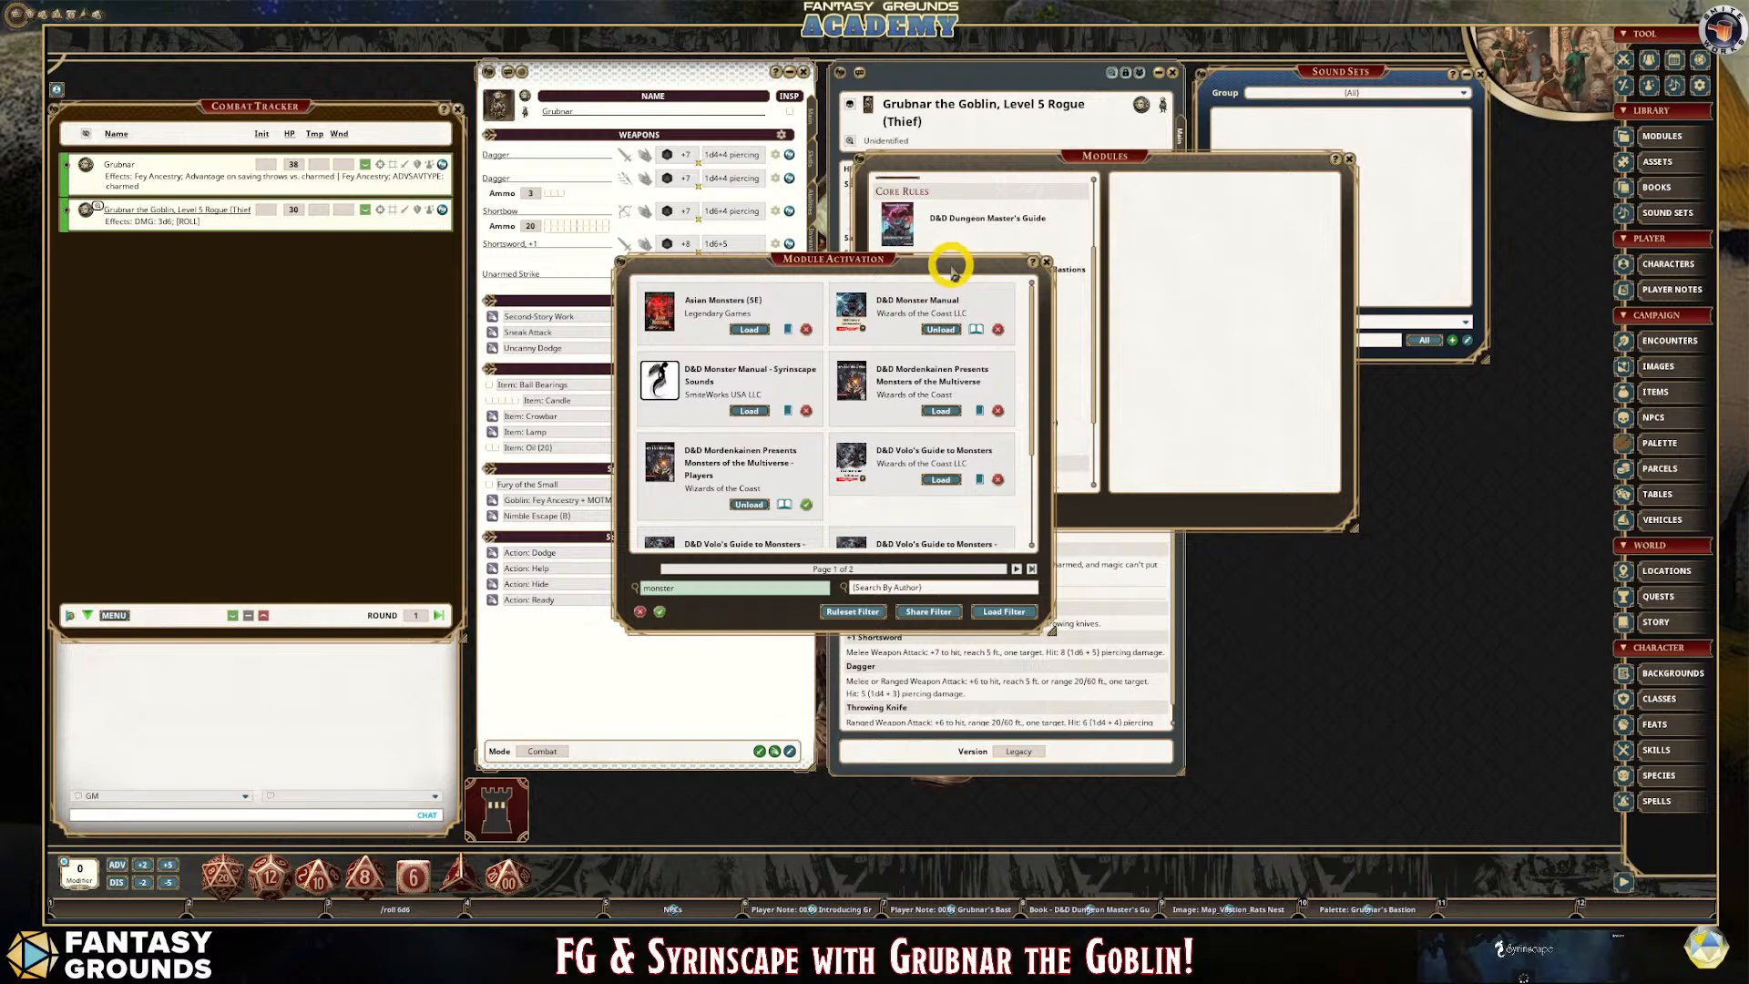
{"action": "left_click_drag", "start_coordinate": [943, 266], "coordinate": [699, 207]}
{"action": "scroll", "coordinate": [1034, 292], "scroll_direction": "down", "scroll_amount": 3}
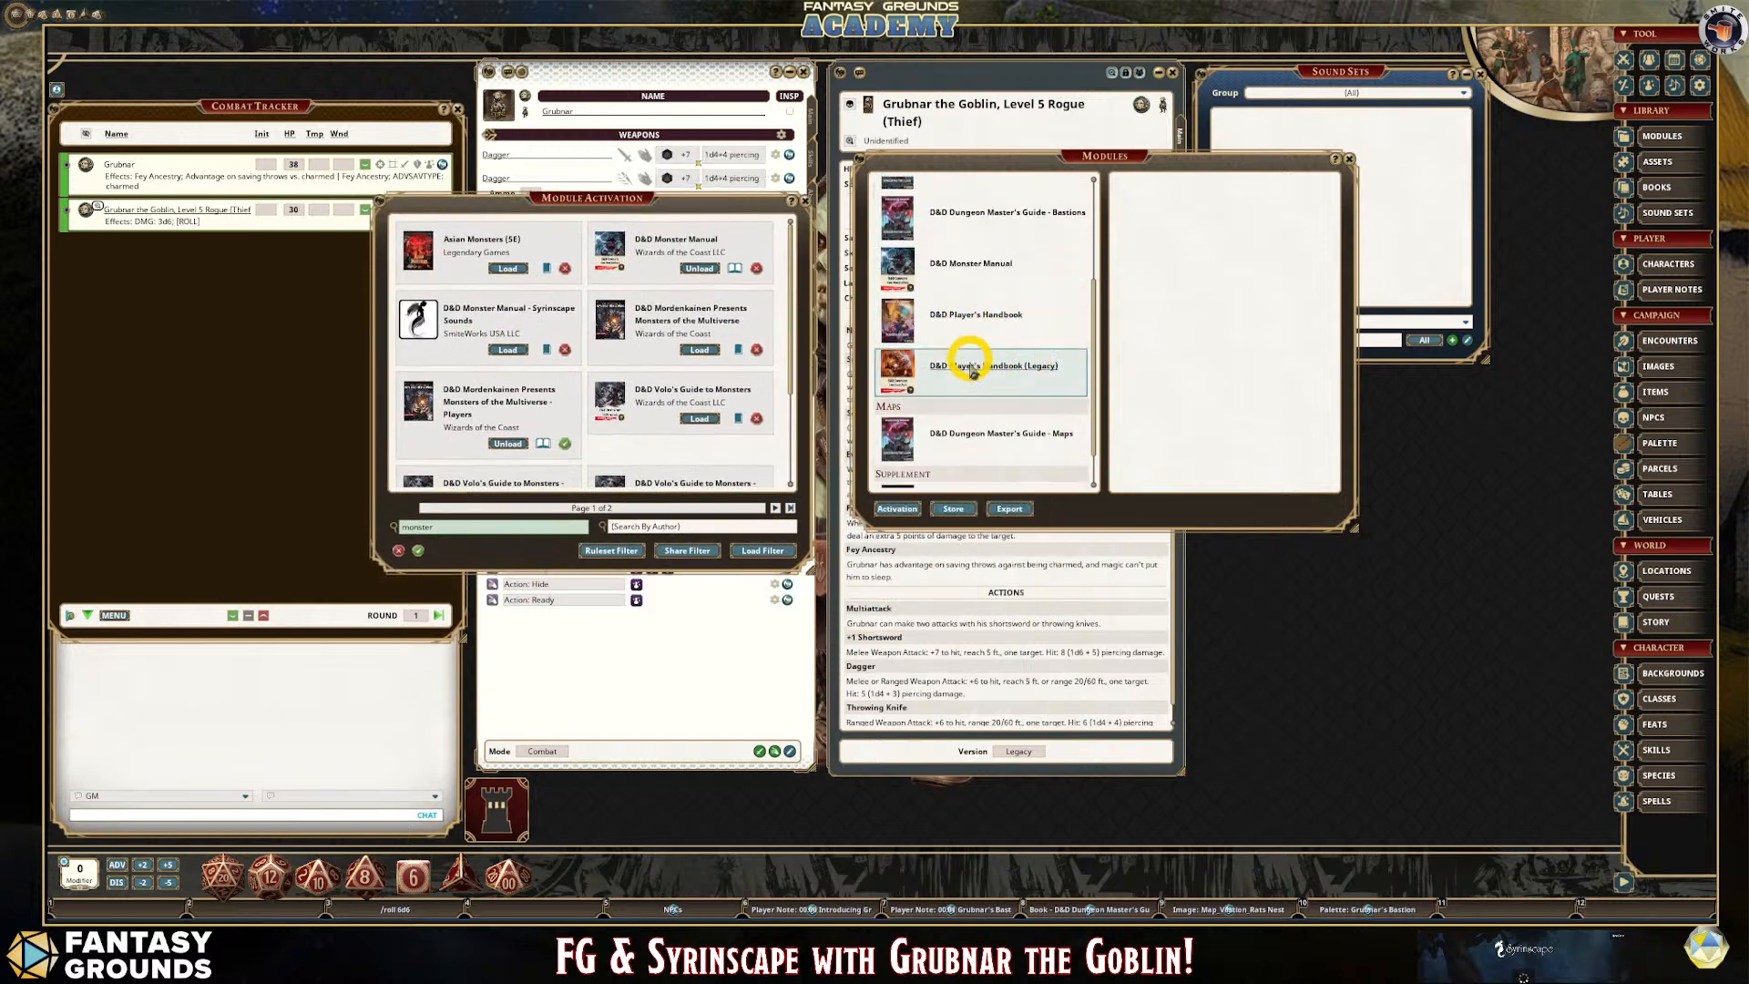
{"action": "scroll", "coordinate": [986, 401], "scroll_direction": "down", "scroll_amount": 1}
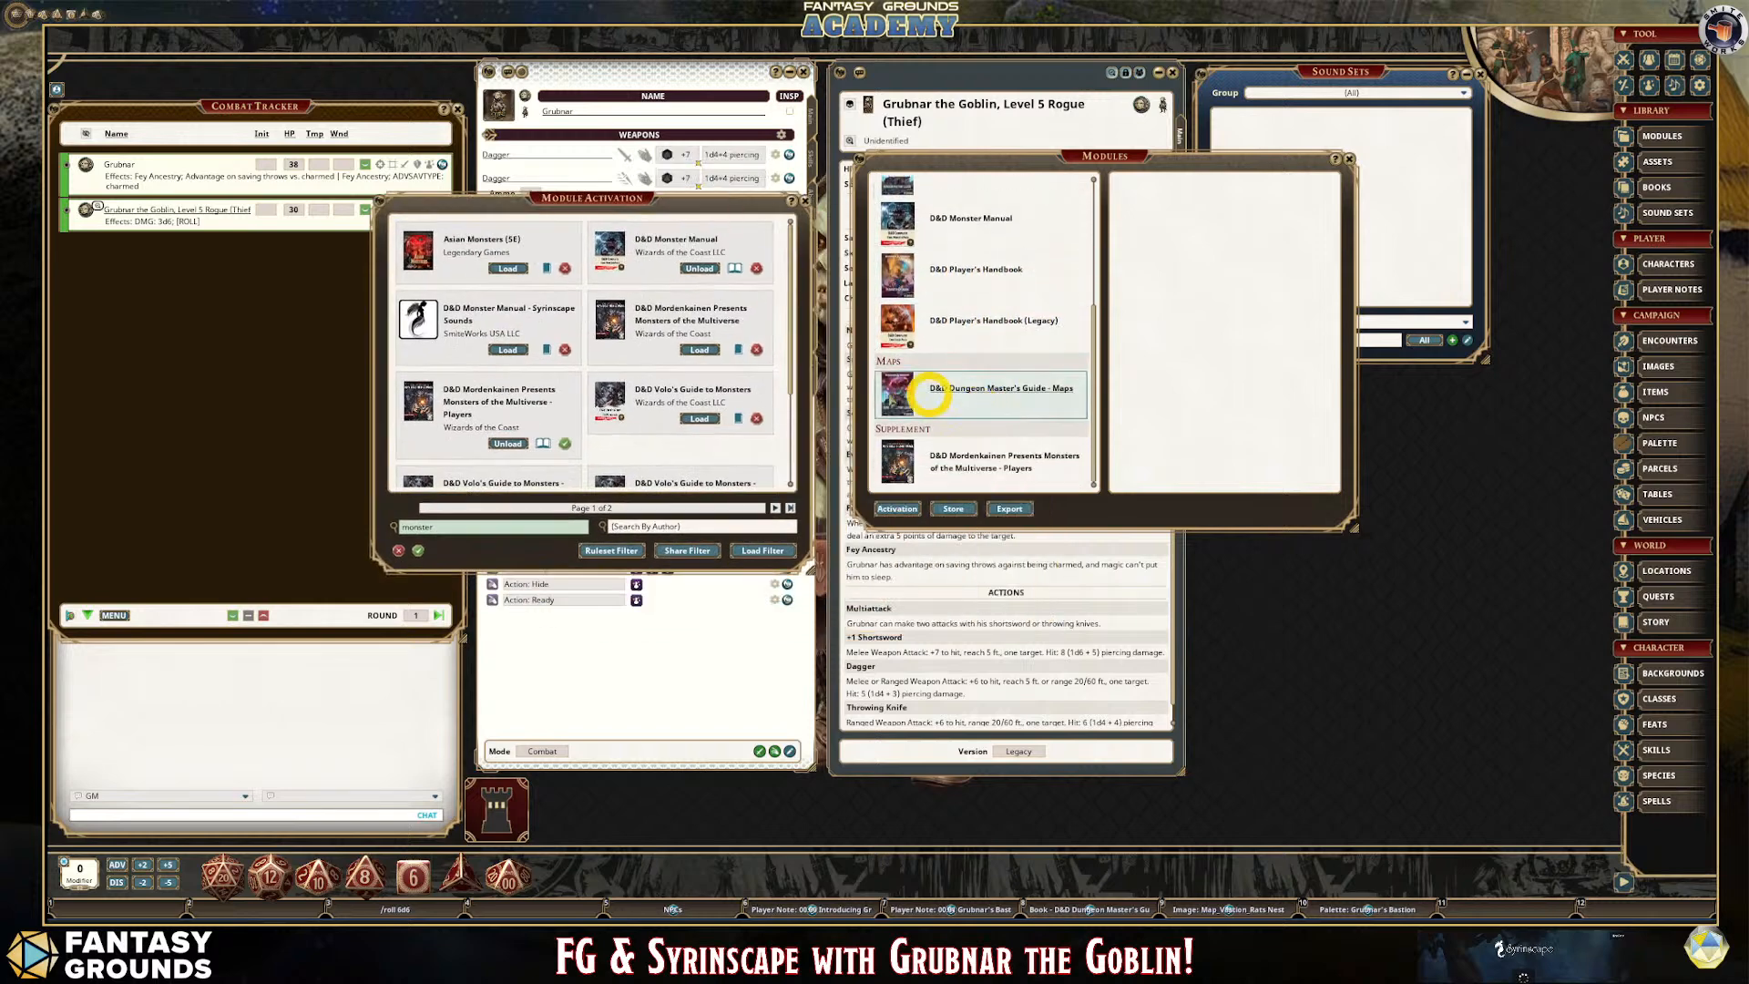
Load the D&D Monster Manual - Syrinscape Sounds module and shift the Modules window to check the Sound Sets list.
{"action": "left_click", "coordinate": [509, 349]}
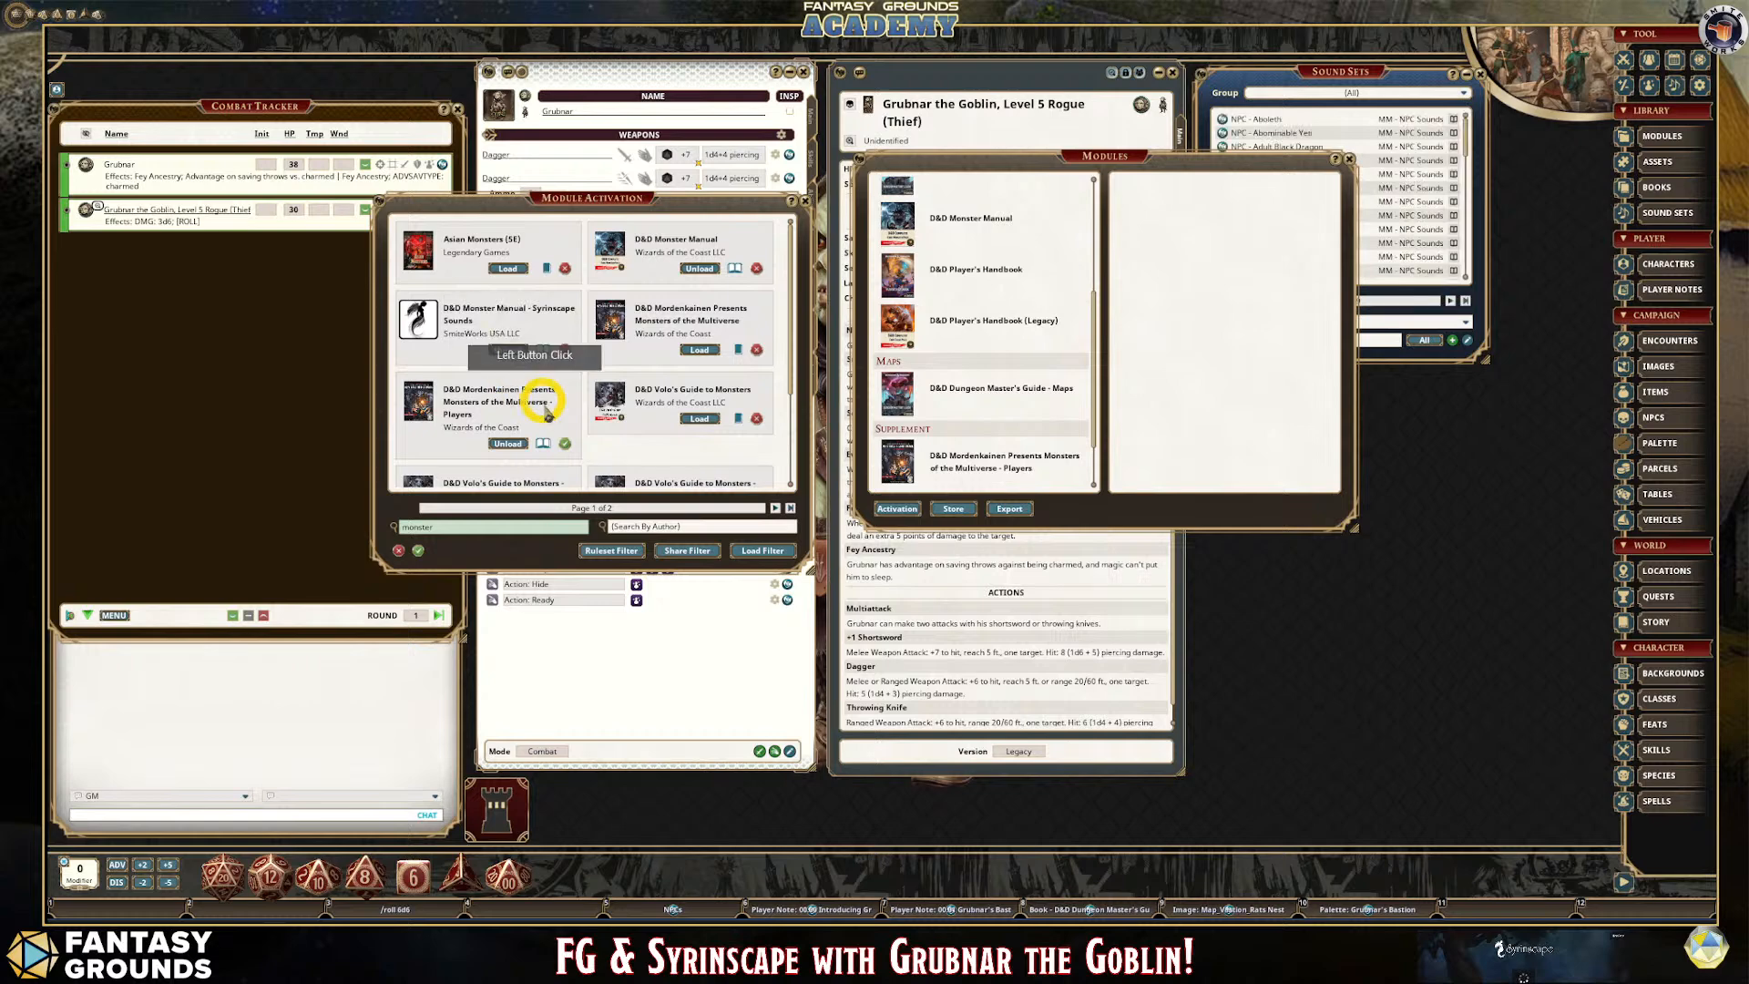
{"action": "scroll", "coordinate": [615, 414], "scroll_direction": "down", "scroll_amount": 2}
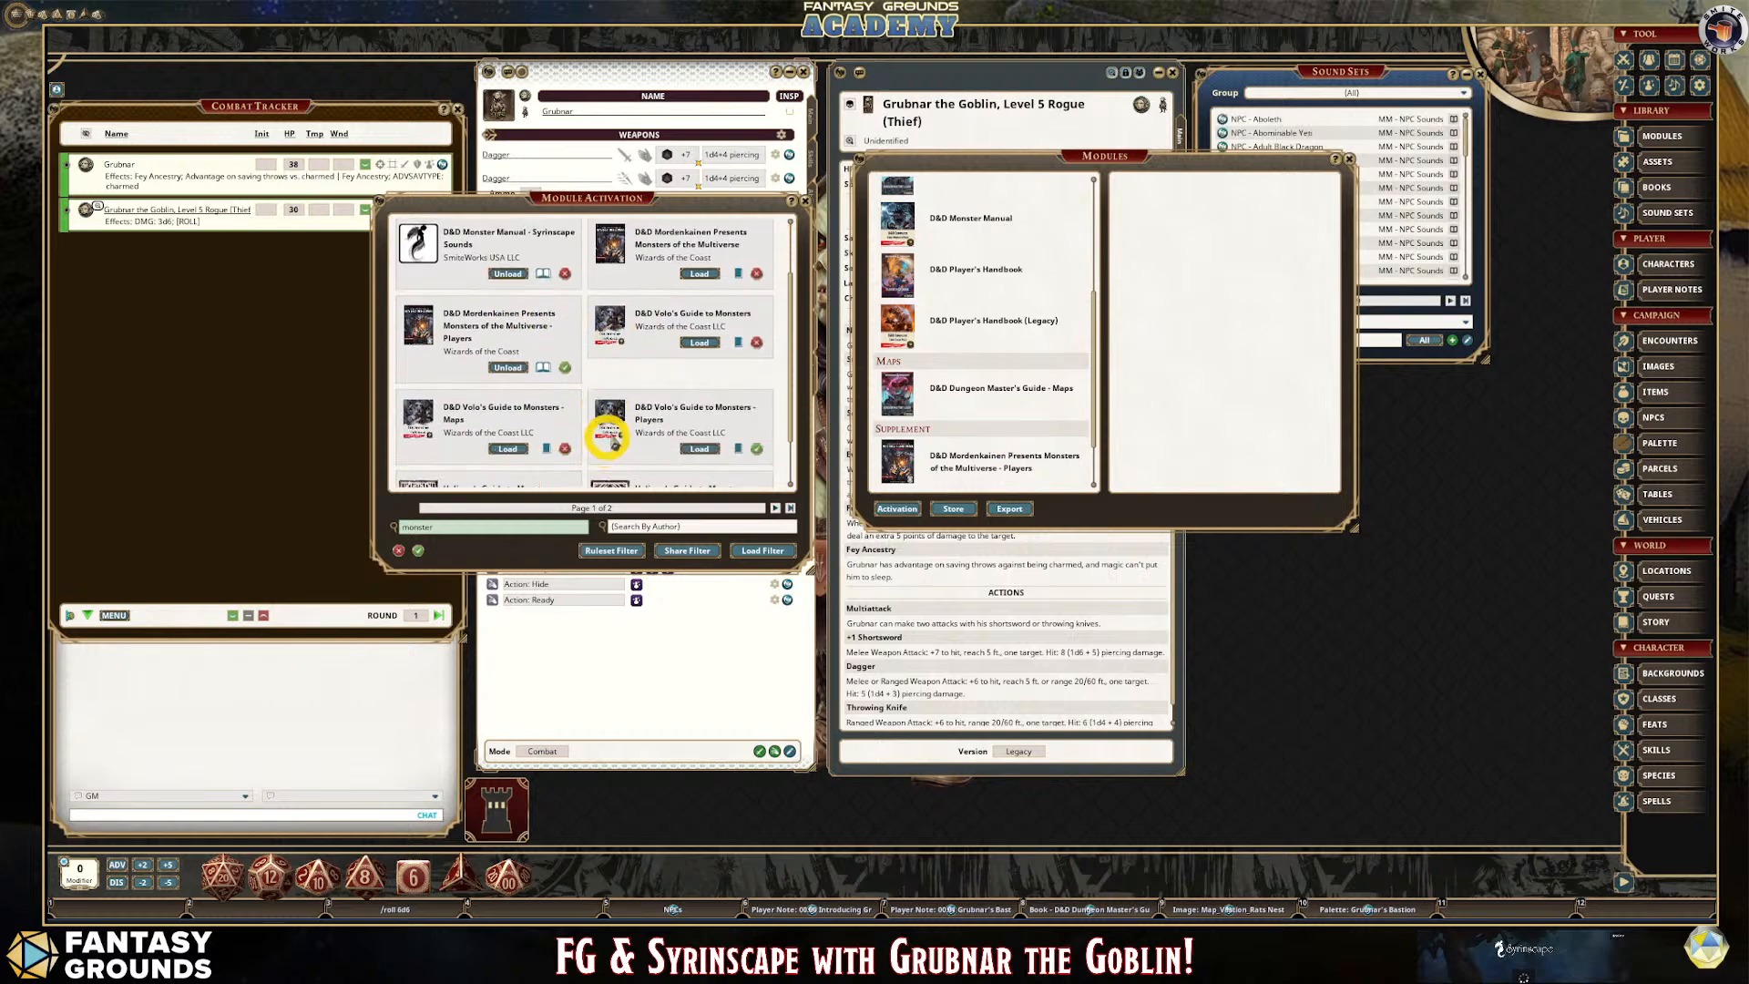
{"action": "left_click_drag", "start_coordinate": [1222, 168], "coordinate": [1046, 215]}
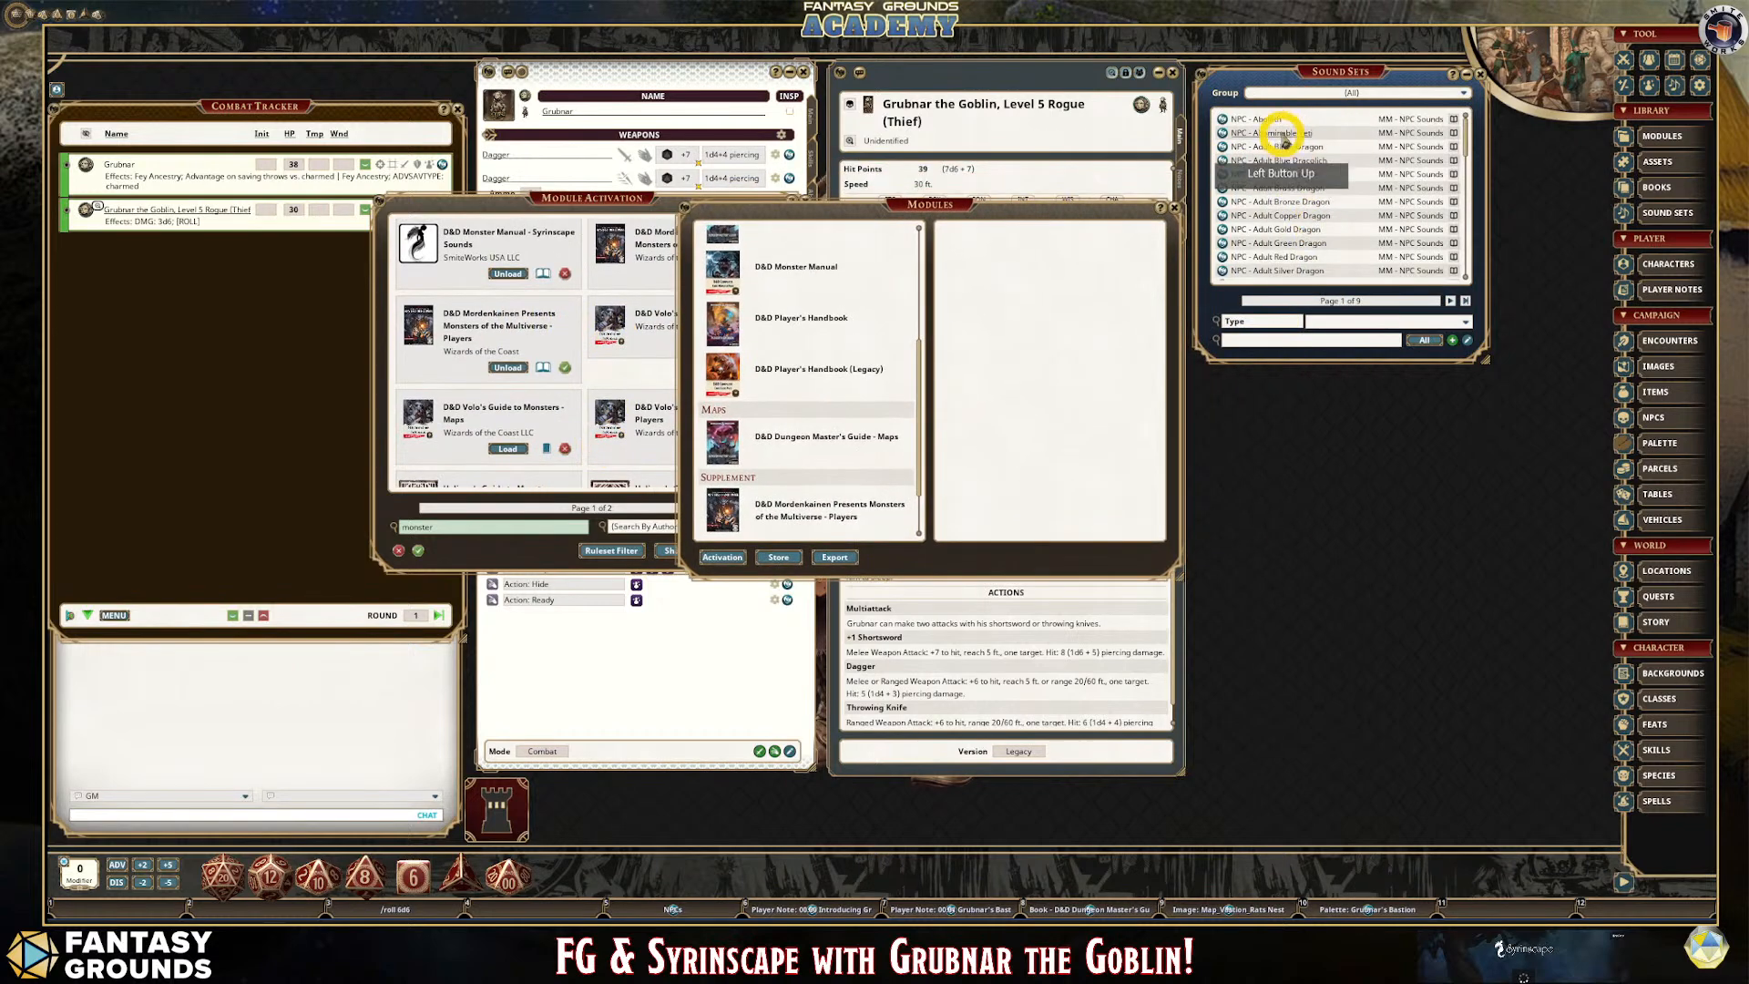
{"action": "left_click_drag", "start_coordinate": [920, 203], "coordinate": [1157, 182]}
Search the modules for "syrins", load D&D Player's Handbook - Weapons and Spells - Syrinscape Sounds, and close module activation.
{"action": "left_click", "coordinate": [472, 528]}
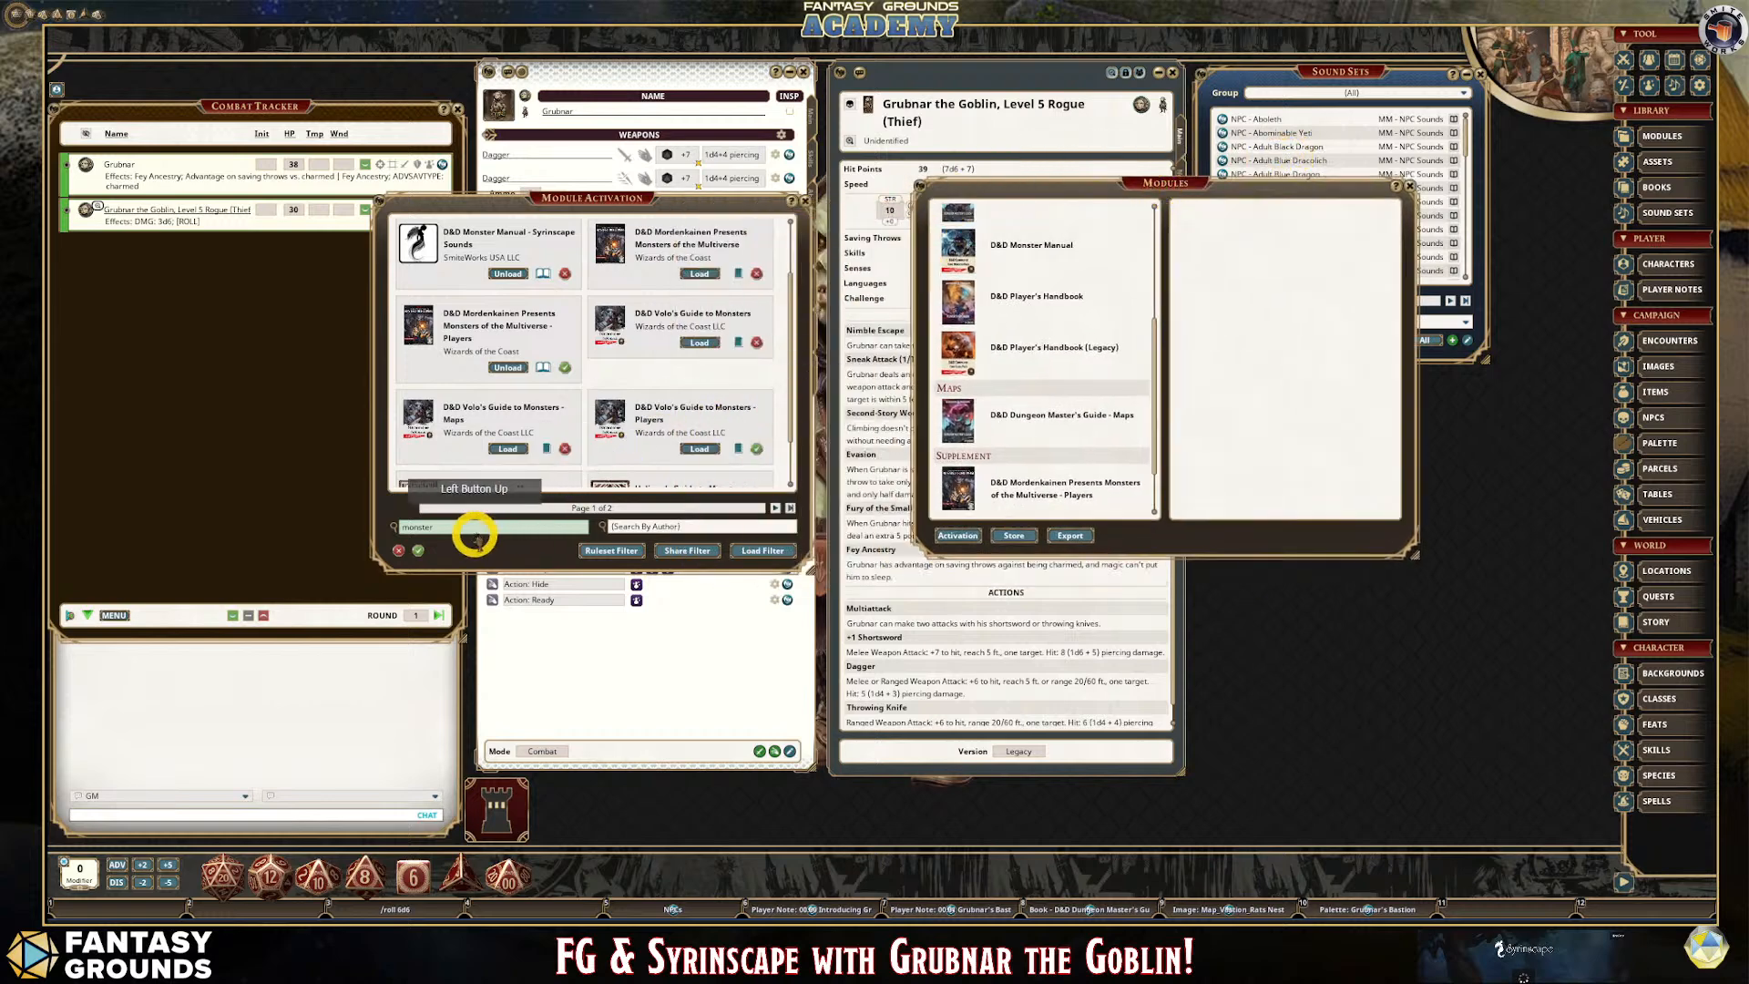
{"action": "type", "text": "syrins"}
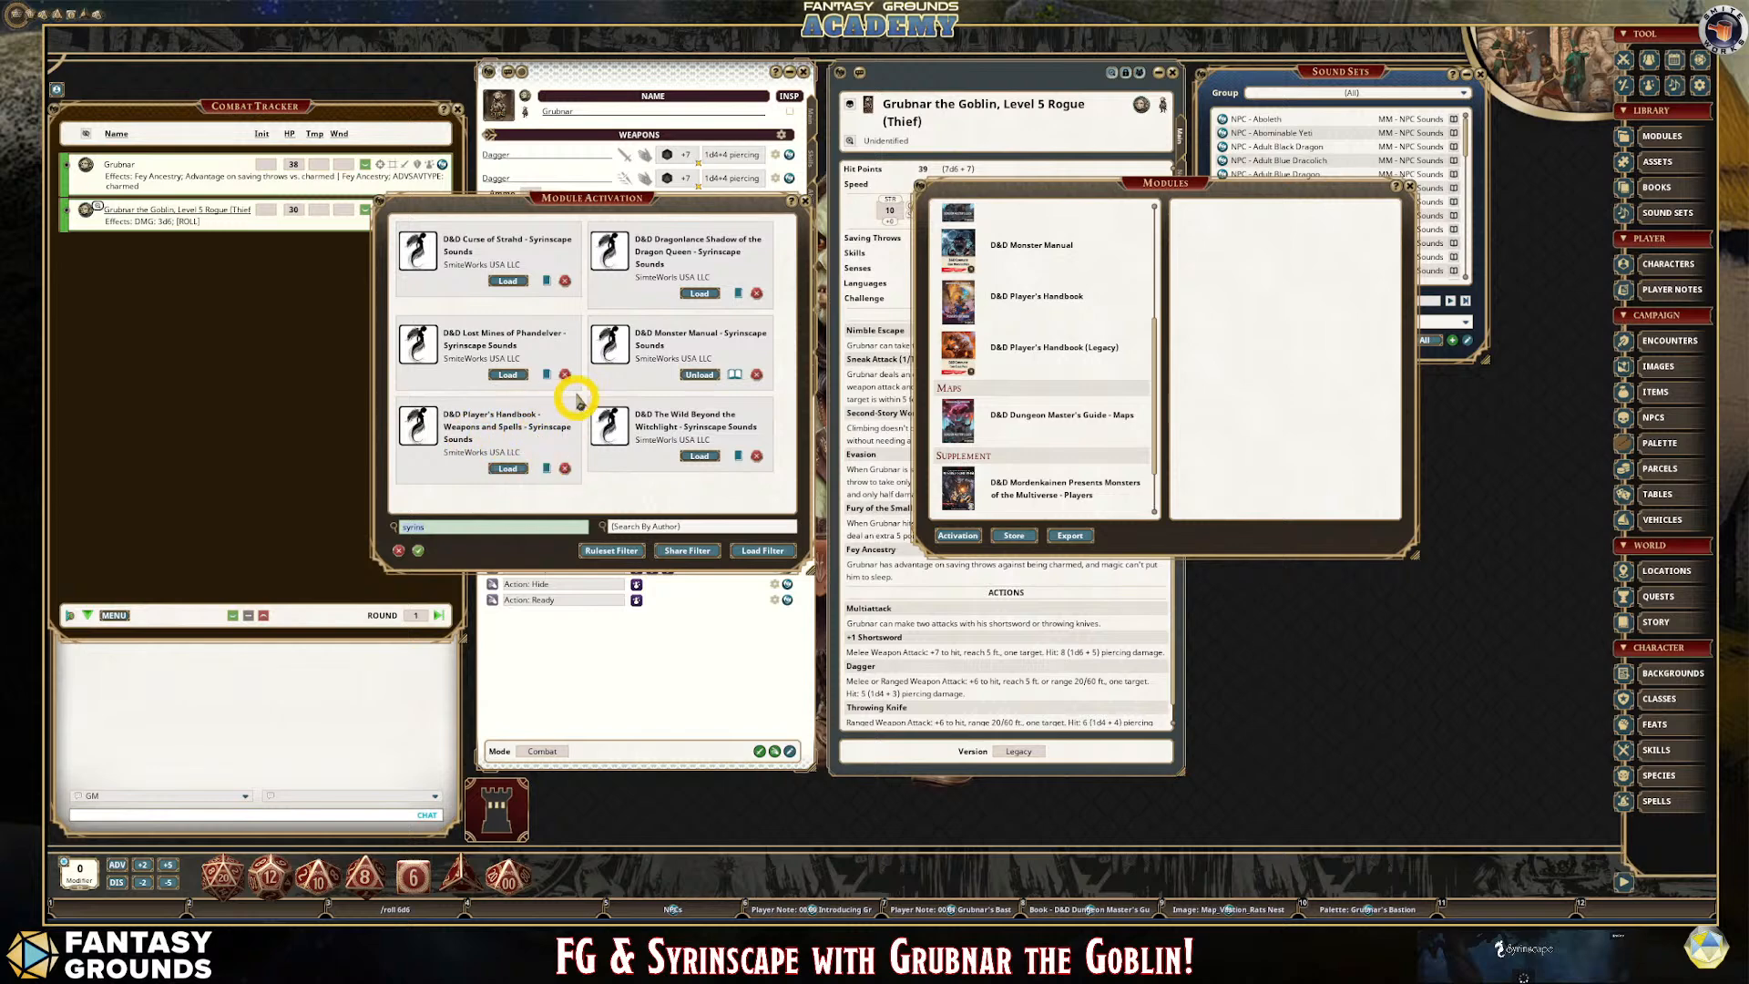
{"action": "left_click", "coordinate": [507, 468]}
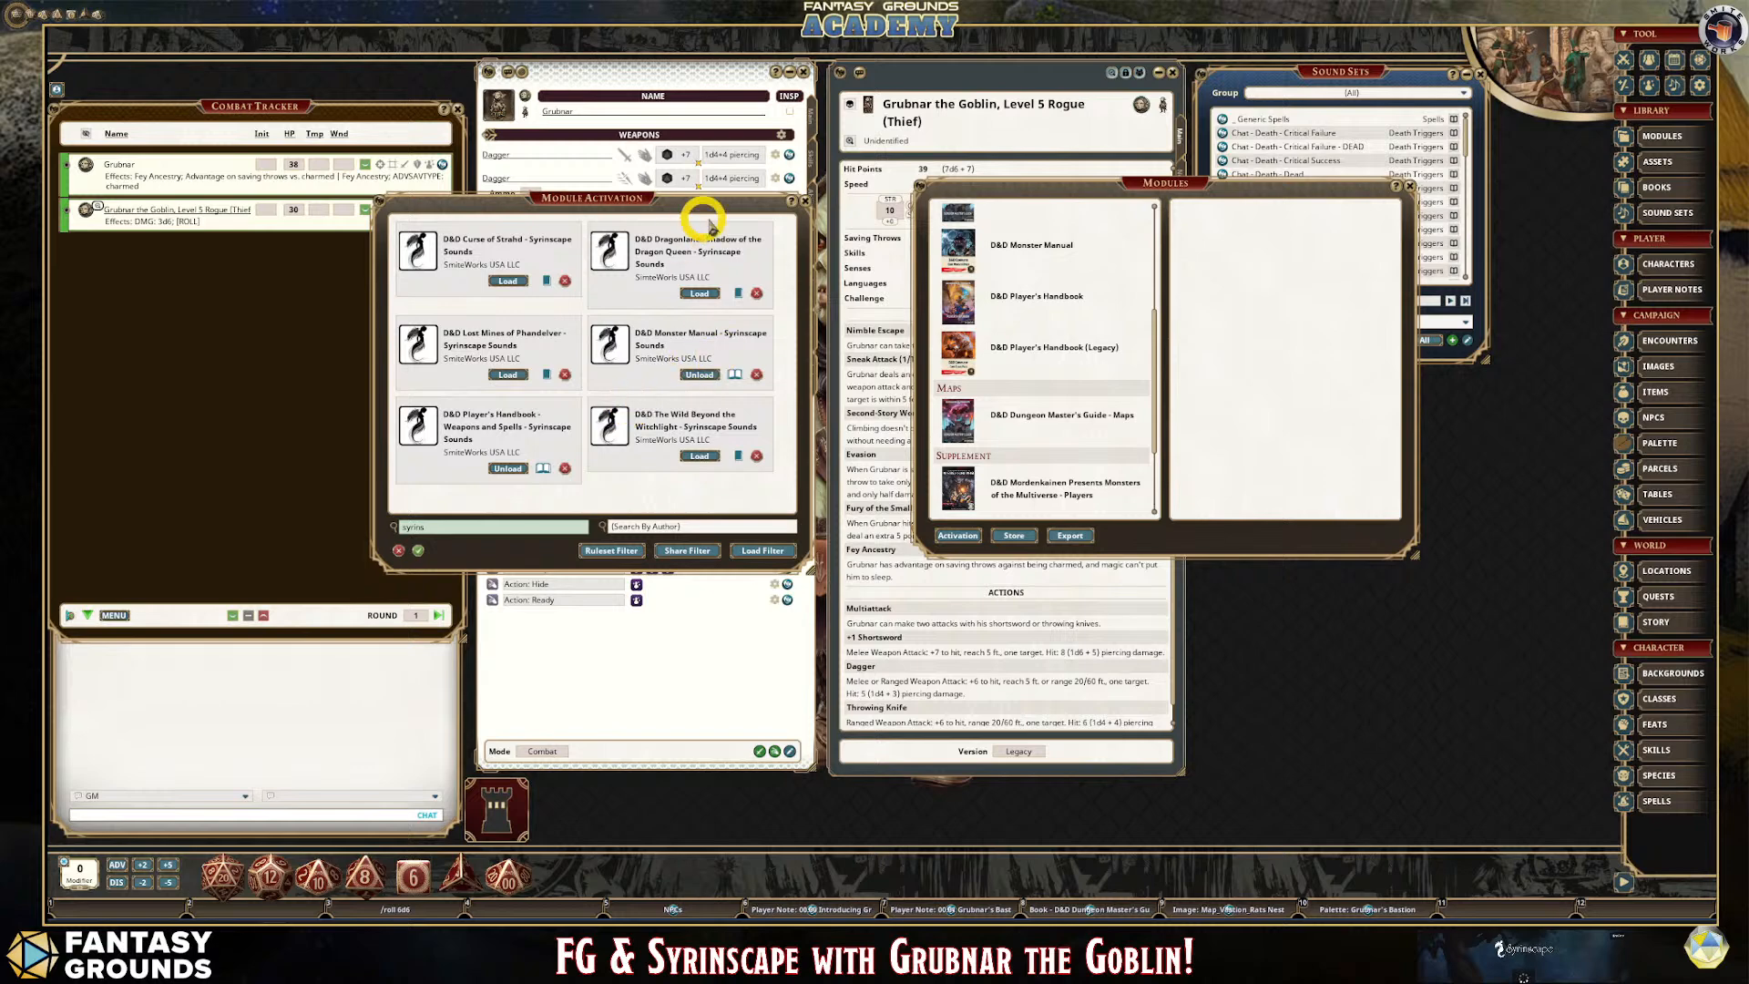
{"action": "left_click", "coordinate": [804, 201]}
Open the sound sets of the D&D Monster Manual - Syrinscape Sounds module and look through their NPC entries.
{"action": "scroll", "coordinate": [1075, 374], "scroll_direction": "down", "scroll_amount": 3}
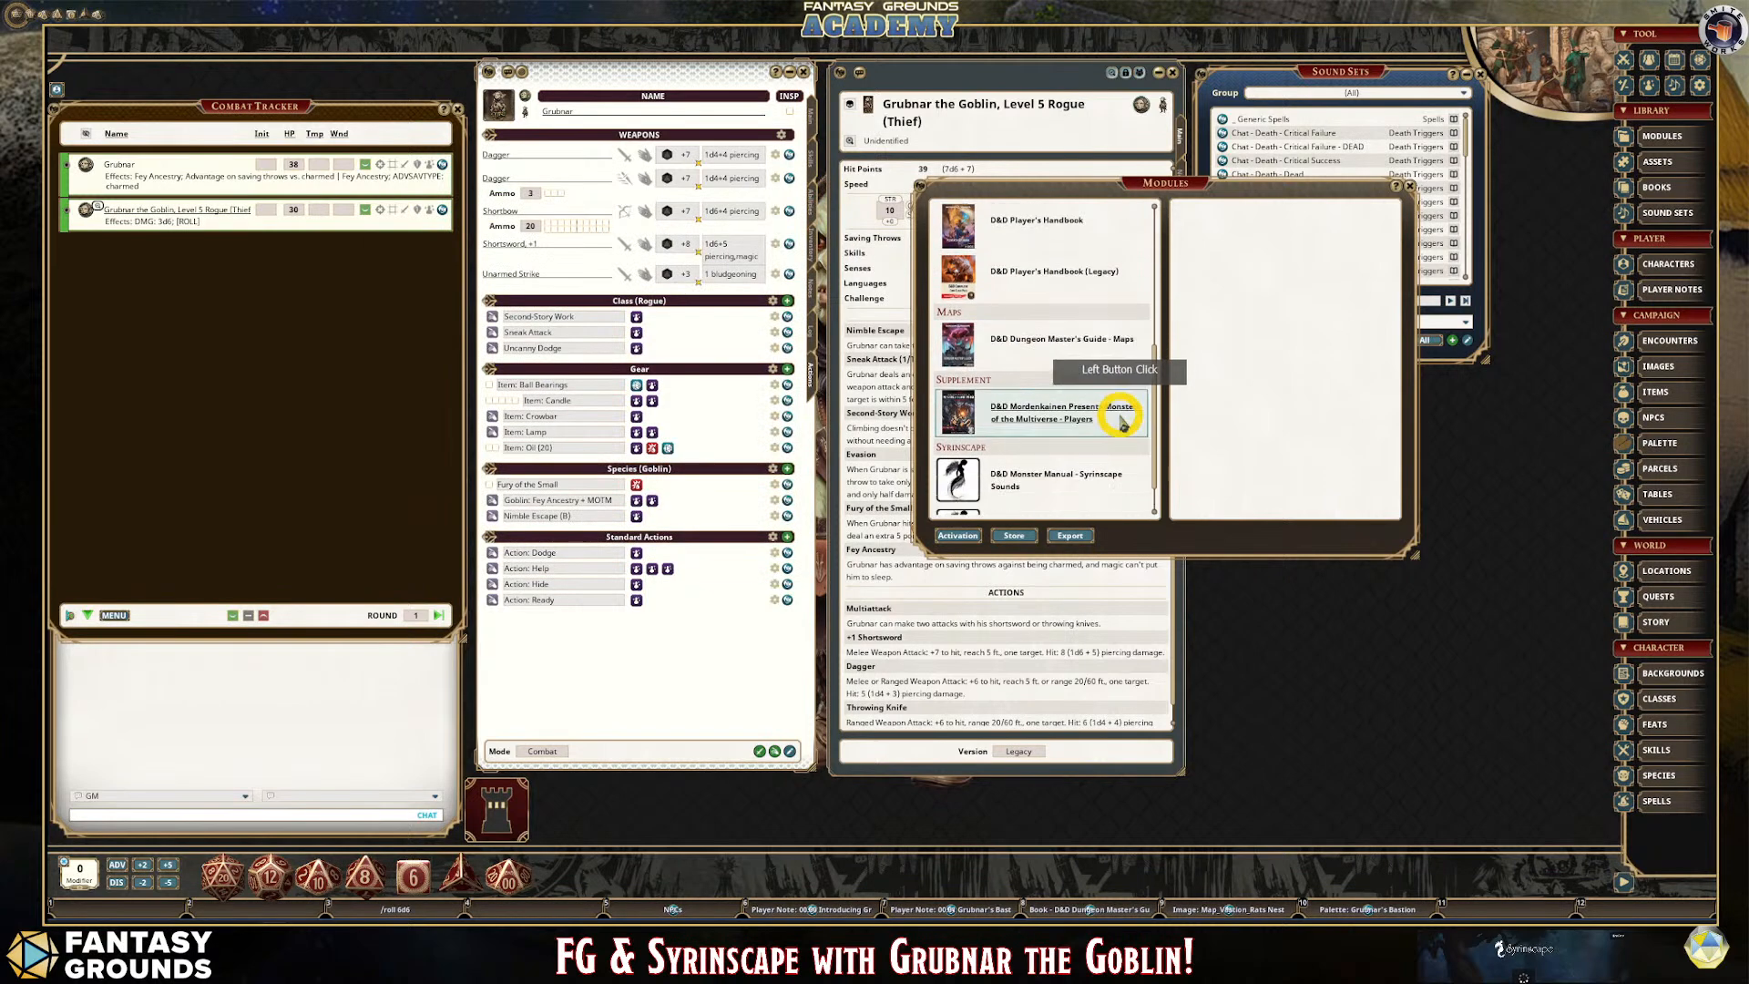
{"action": "left_click", "coordinate": [1093, 437]}
{"action": "left_click", "coordinate": [1184, 211]}
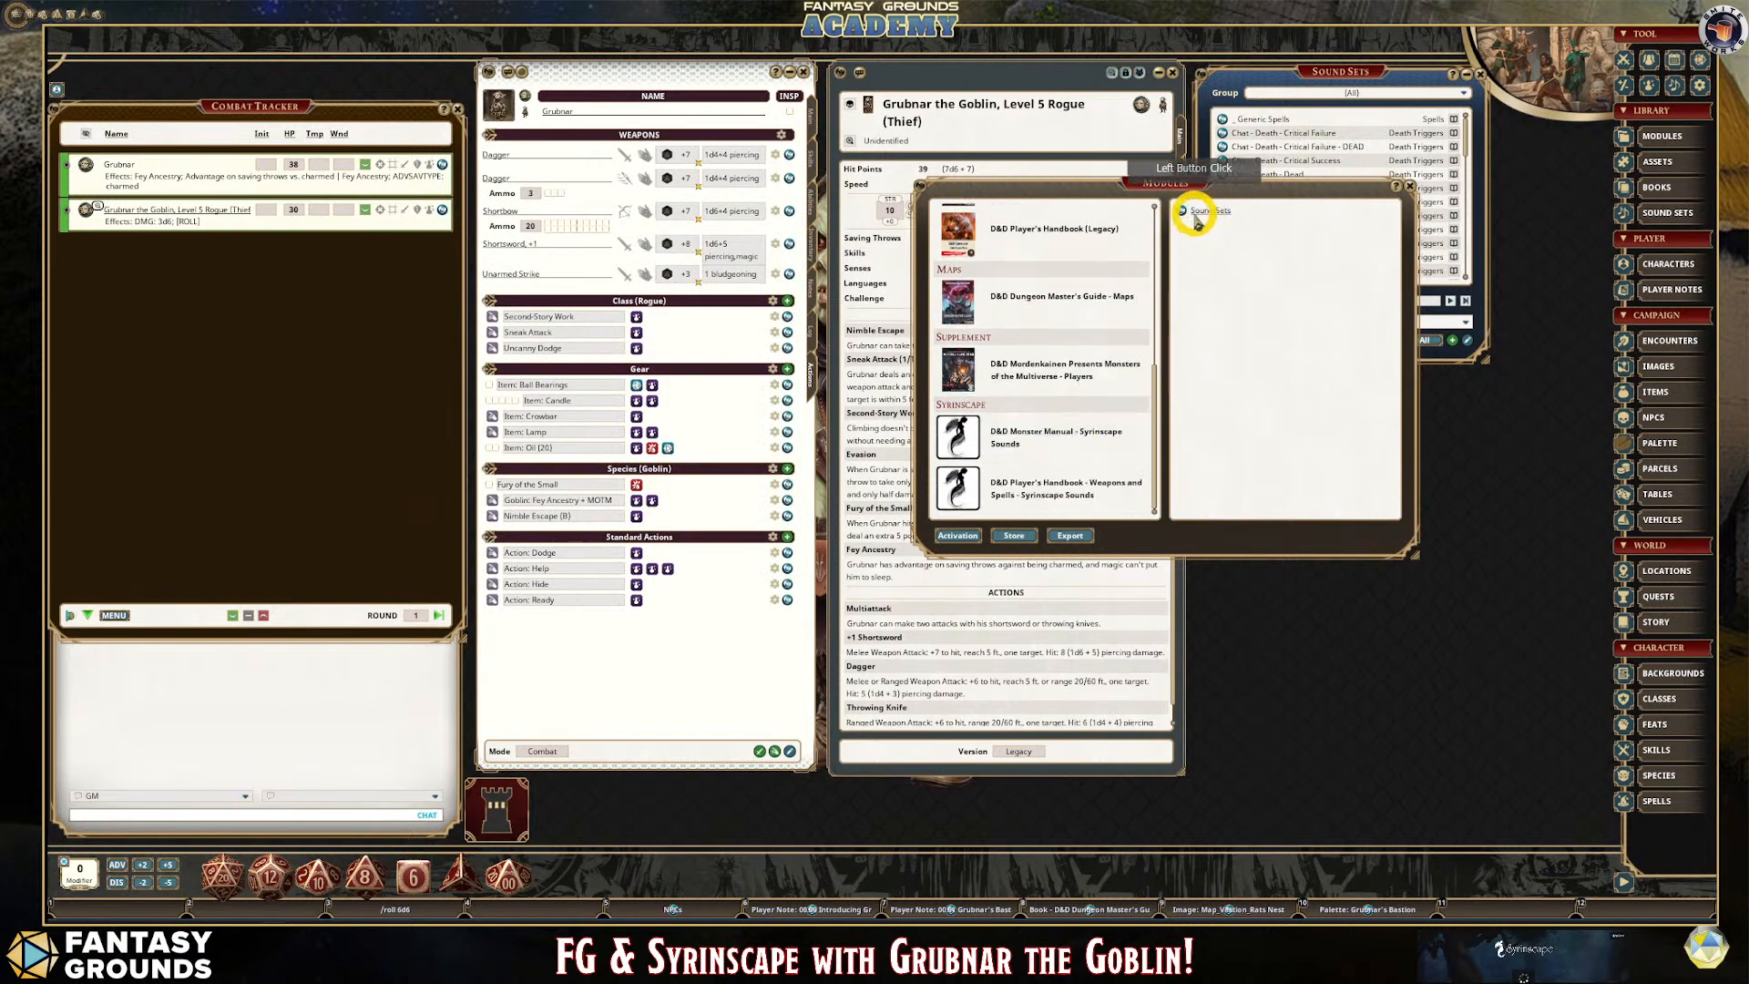
{"action": "scroll", "coordinate": [878, 497], "scroll_direction": "down", "scroll_amount": 7}
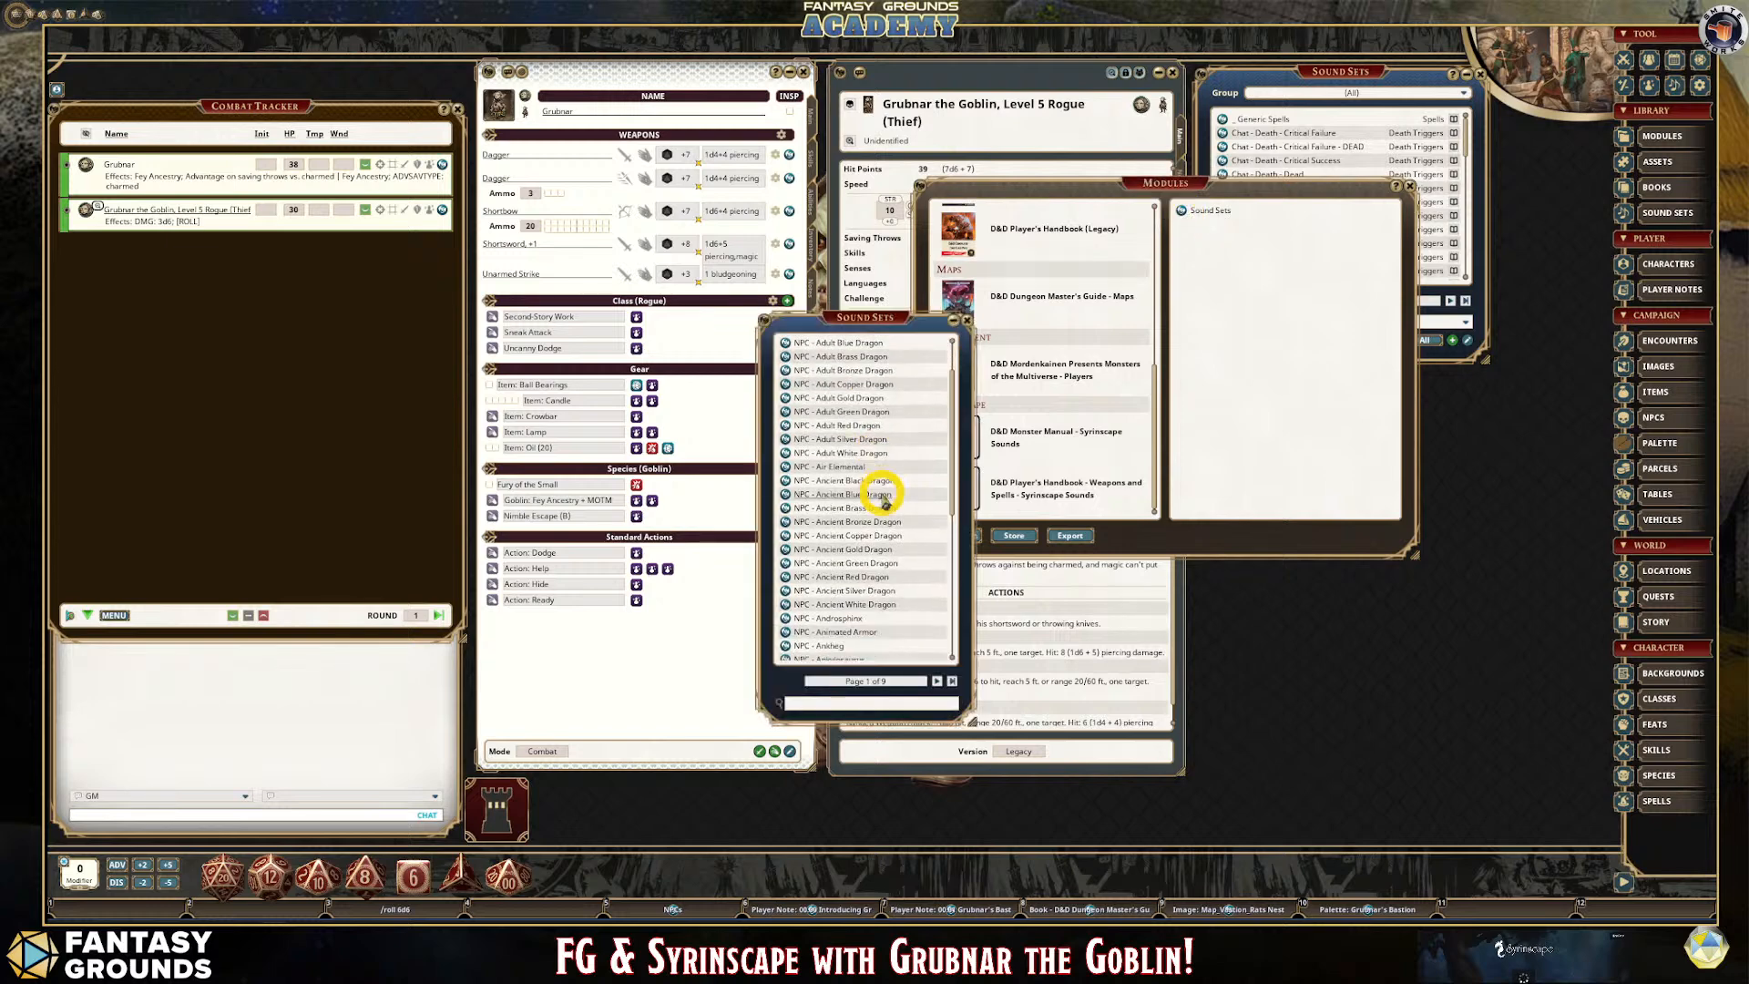
{"action": "scroll", "coordinate": [890, 526], "scroll_direction": "down", "scroll_amount": 2}
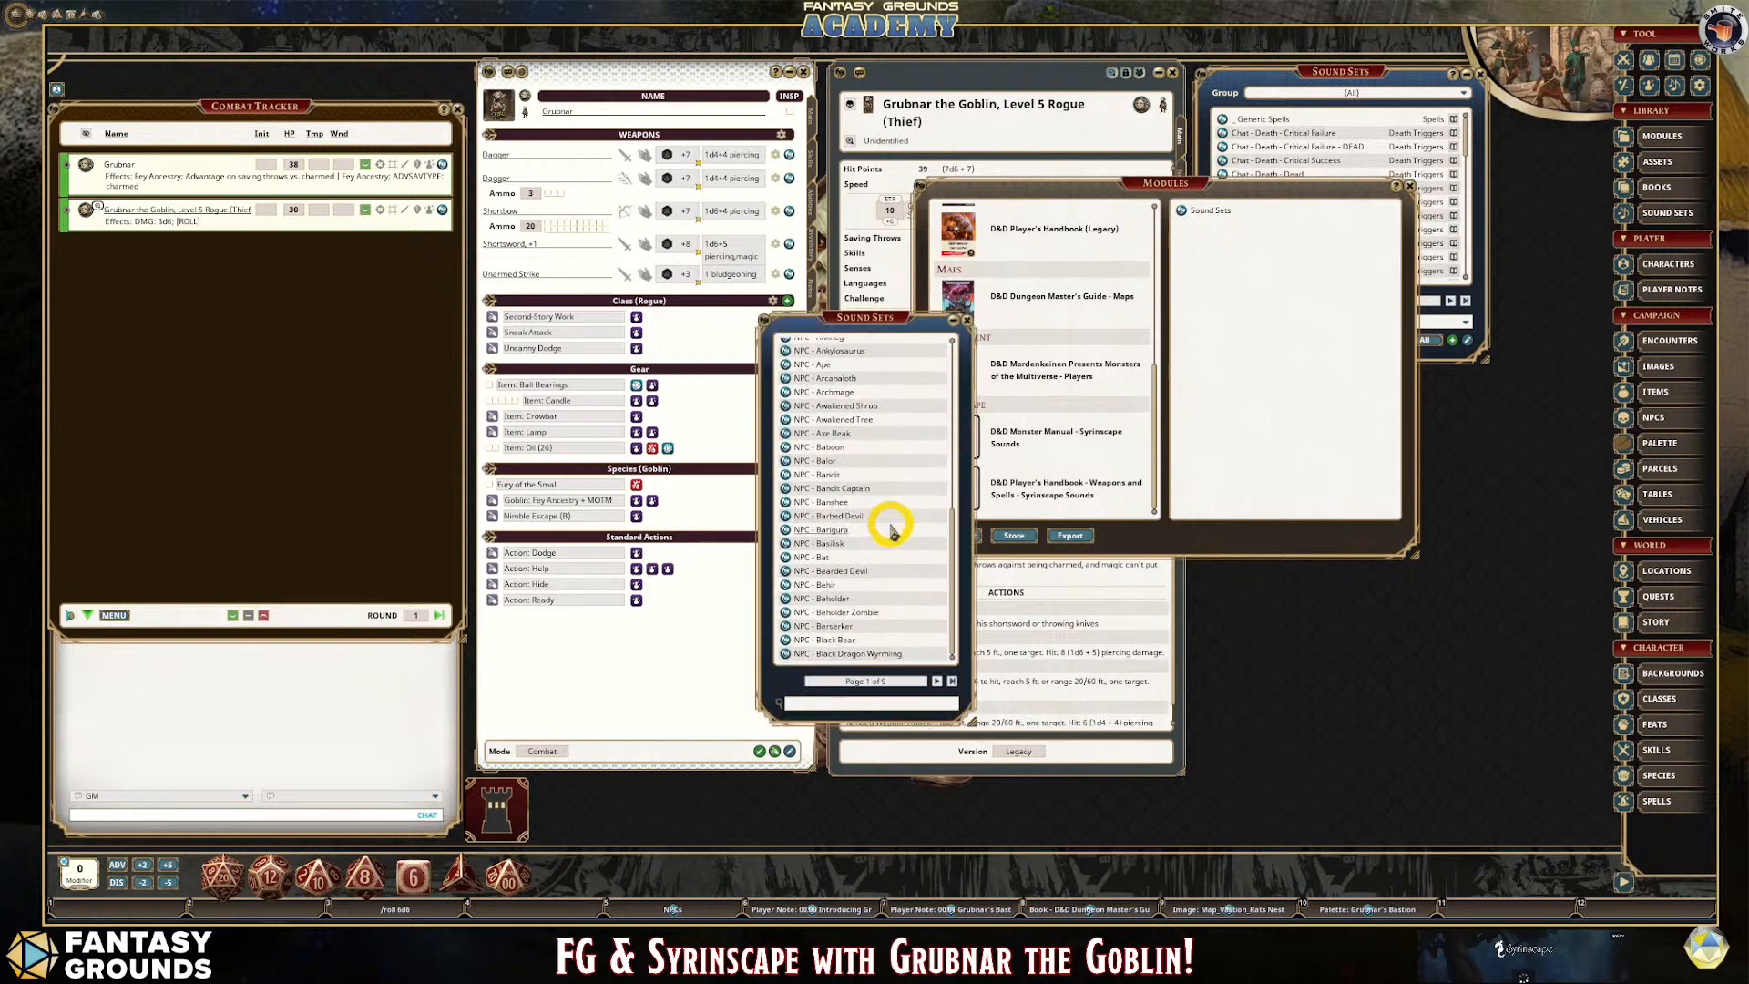
Go to the second page of NPC sound sets, view NPC - Commoner, and close both the record and the list.
{"action": "left_click", "coordinate": [938, 679]}
{"action": "scroll", "coordinate": [867, 558], "scroll_direction": "down", "scroll_amount": 5}
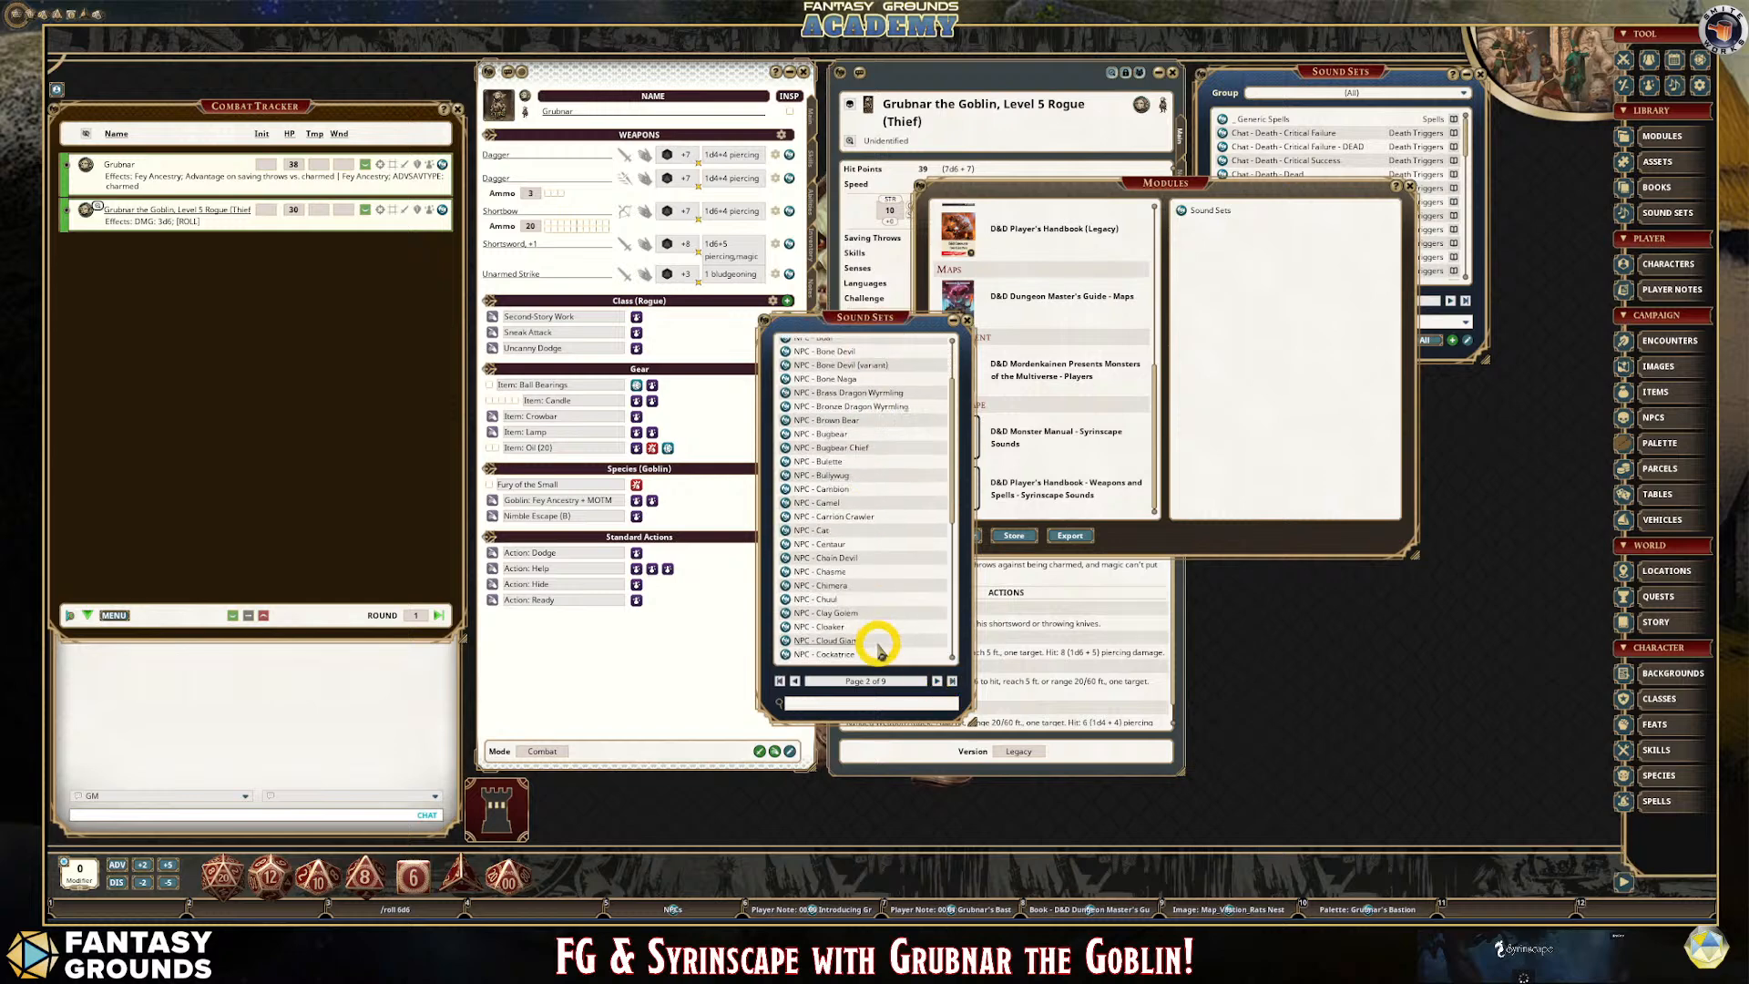
{"action": "left_click", "coordinate": [785, 537]}
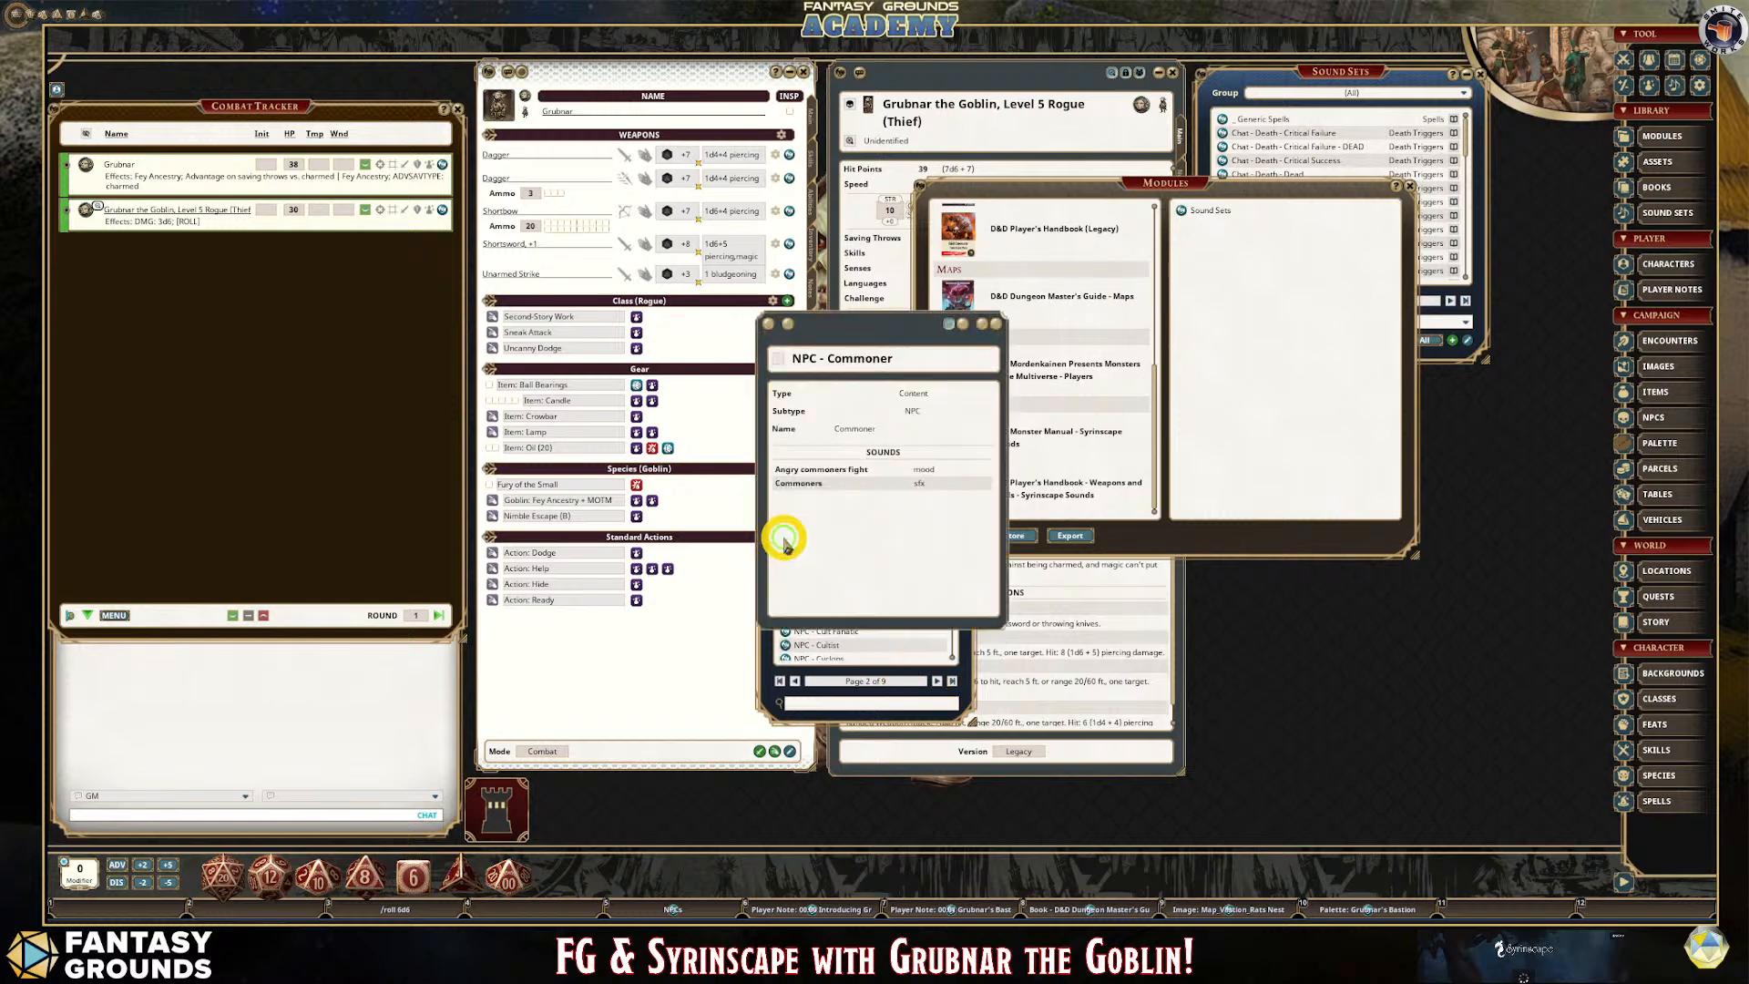
{"action": "left_click", "coordinate": [994, 324]}
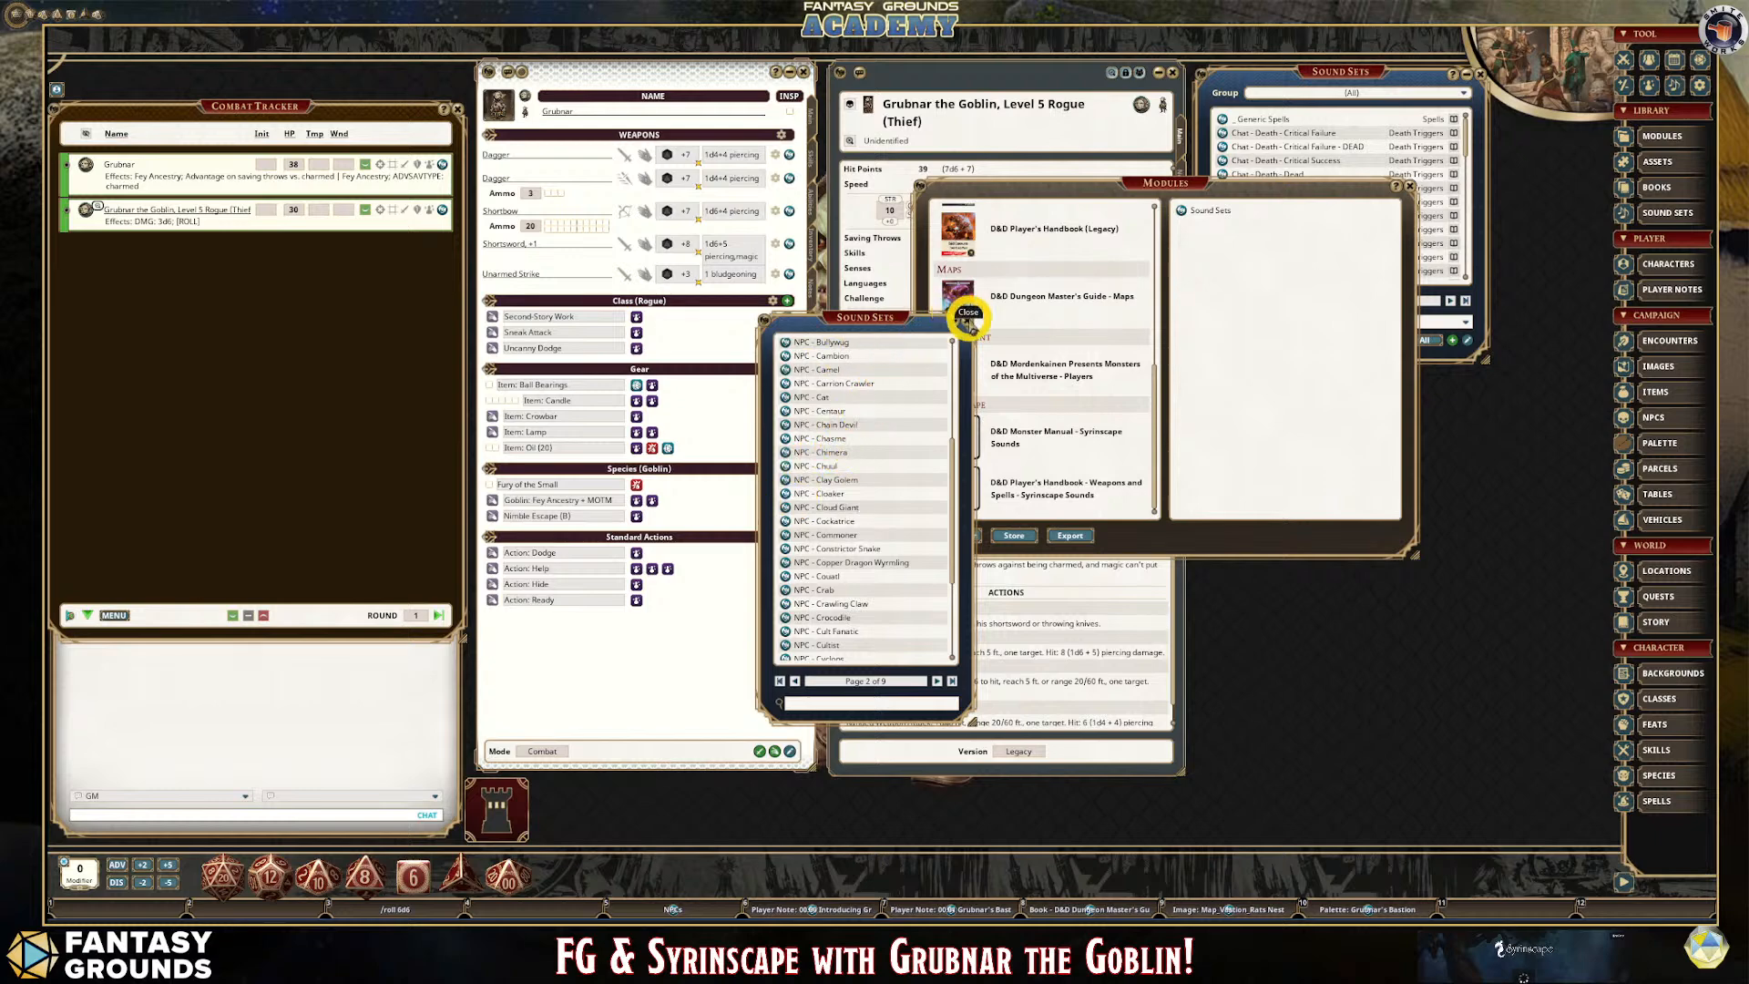
{"action": "left_click", "coordinate": [969, 324]}
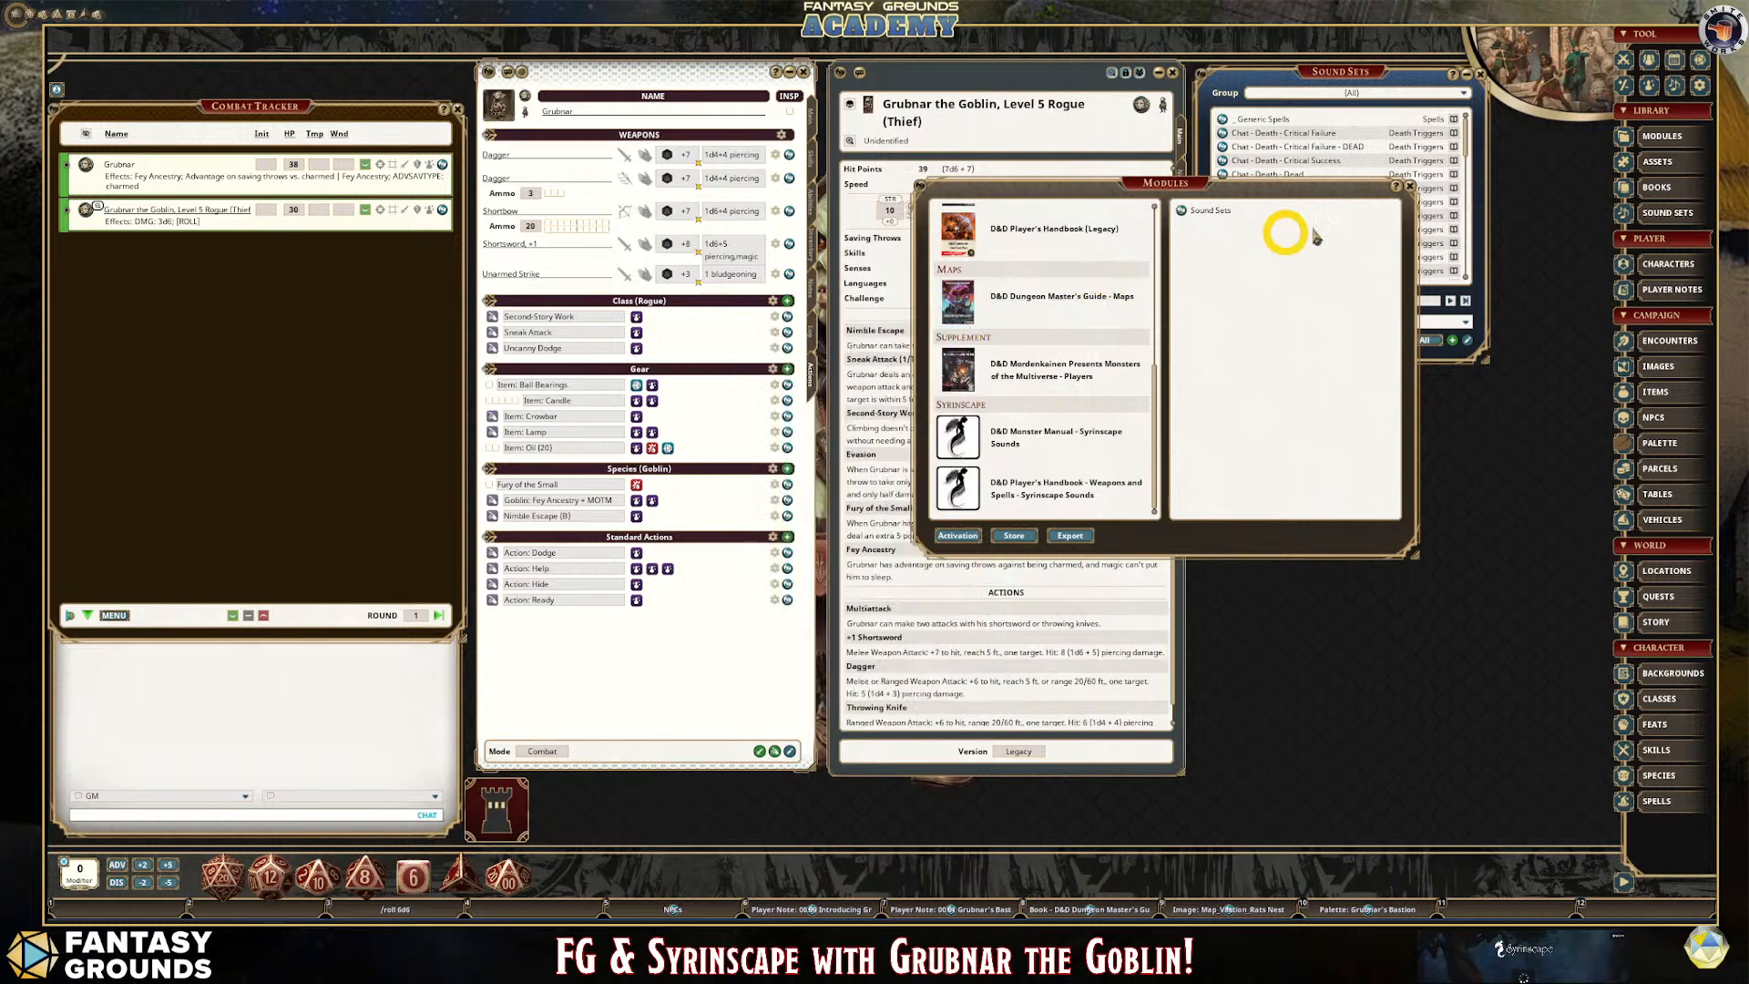
Close the Modules window, move and lengthen the Sound Sets window, and expand its group choices.
{"action": "left_click", "coordinate": [1409, 185]}
{"action": "mouse_move", "coordinate": [1331, 73]}
{"action": "left_mouse_down"}
{"action": "mouse_move", "coordinate": [1359, 68]}
{"action": "mouse_move", "coordinate": [1327, 56]}
{"action": "left_mouse_up"}
{"action": "left_click_drag", "start_coordinate": [1348, 350], "coordinate": [1352, 719]}
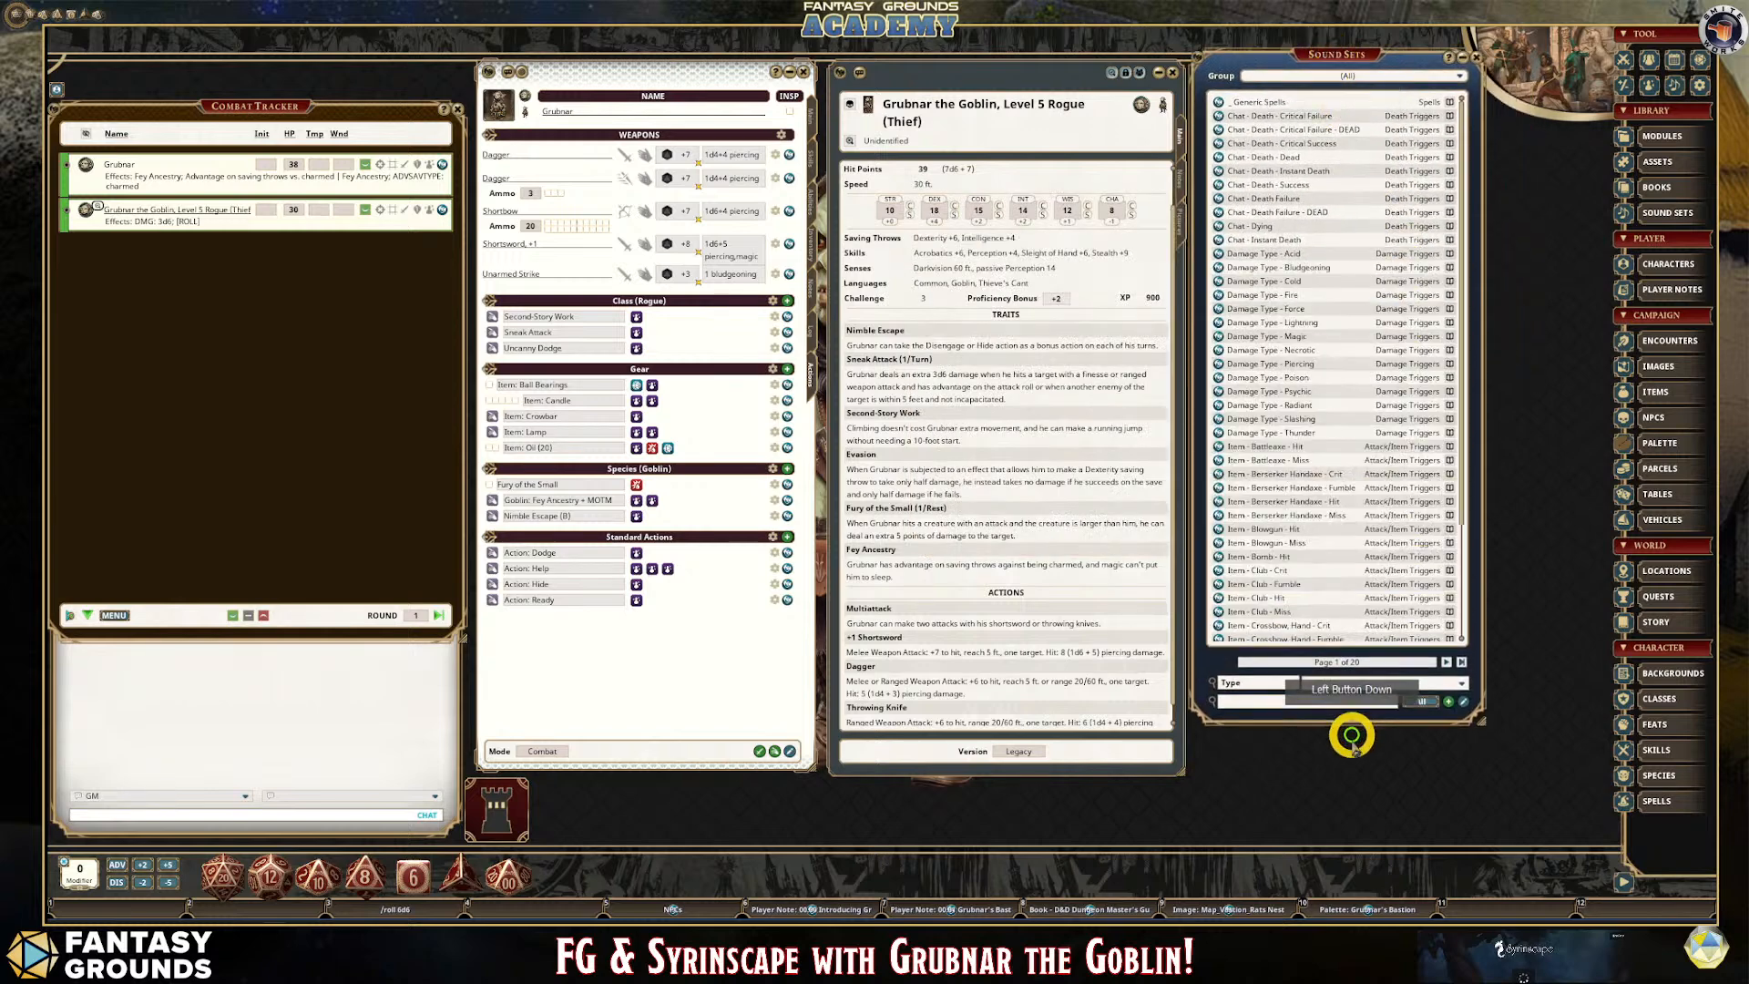
{"action": "left_click", "coordinate": [1380, 78]}
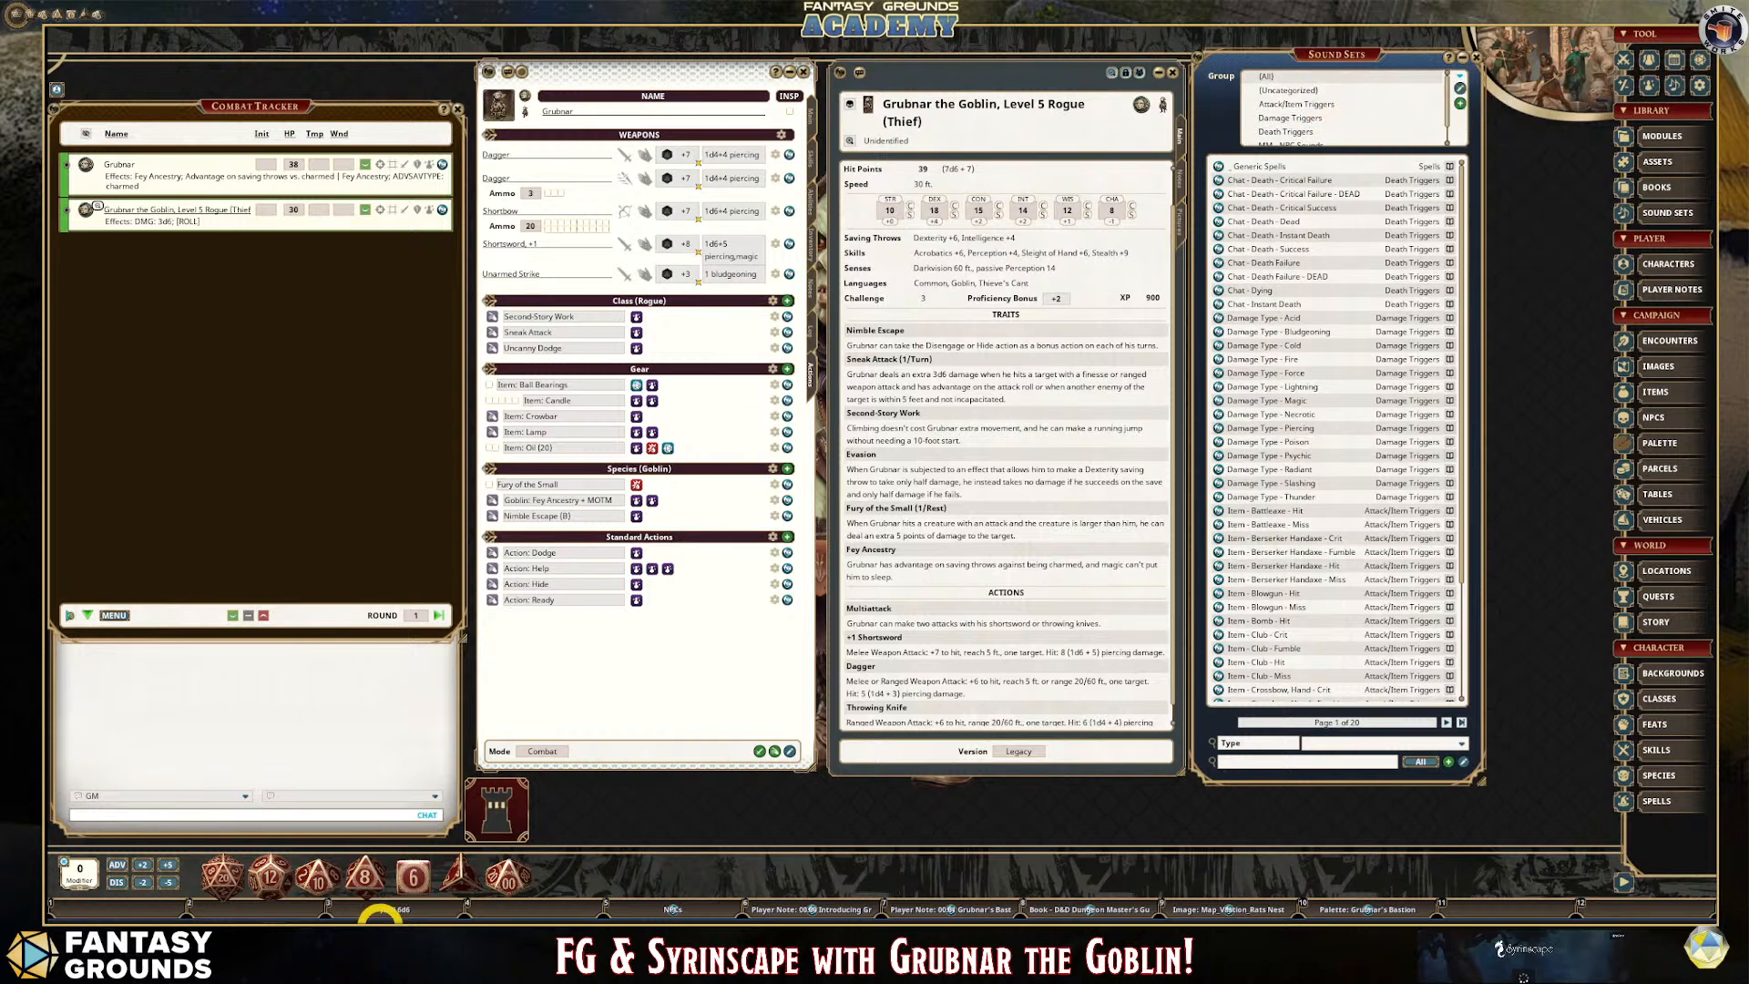
{"action": "left_click", "coordinate": [362, 935]}
{"action": "left_click", "coordinate": [435, 621]}
{"action": "left_click", "coordinate": [328, 187]}
{"action": "left_click", "coordinate": [777, 243]}
{"action": "left_click", "coordinate": [1644, 24]}
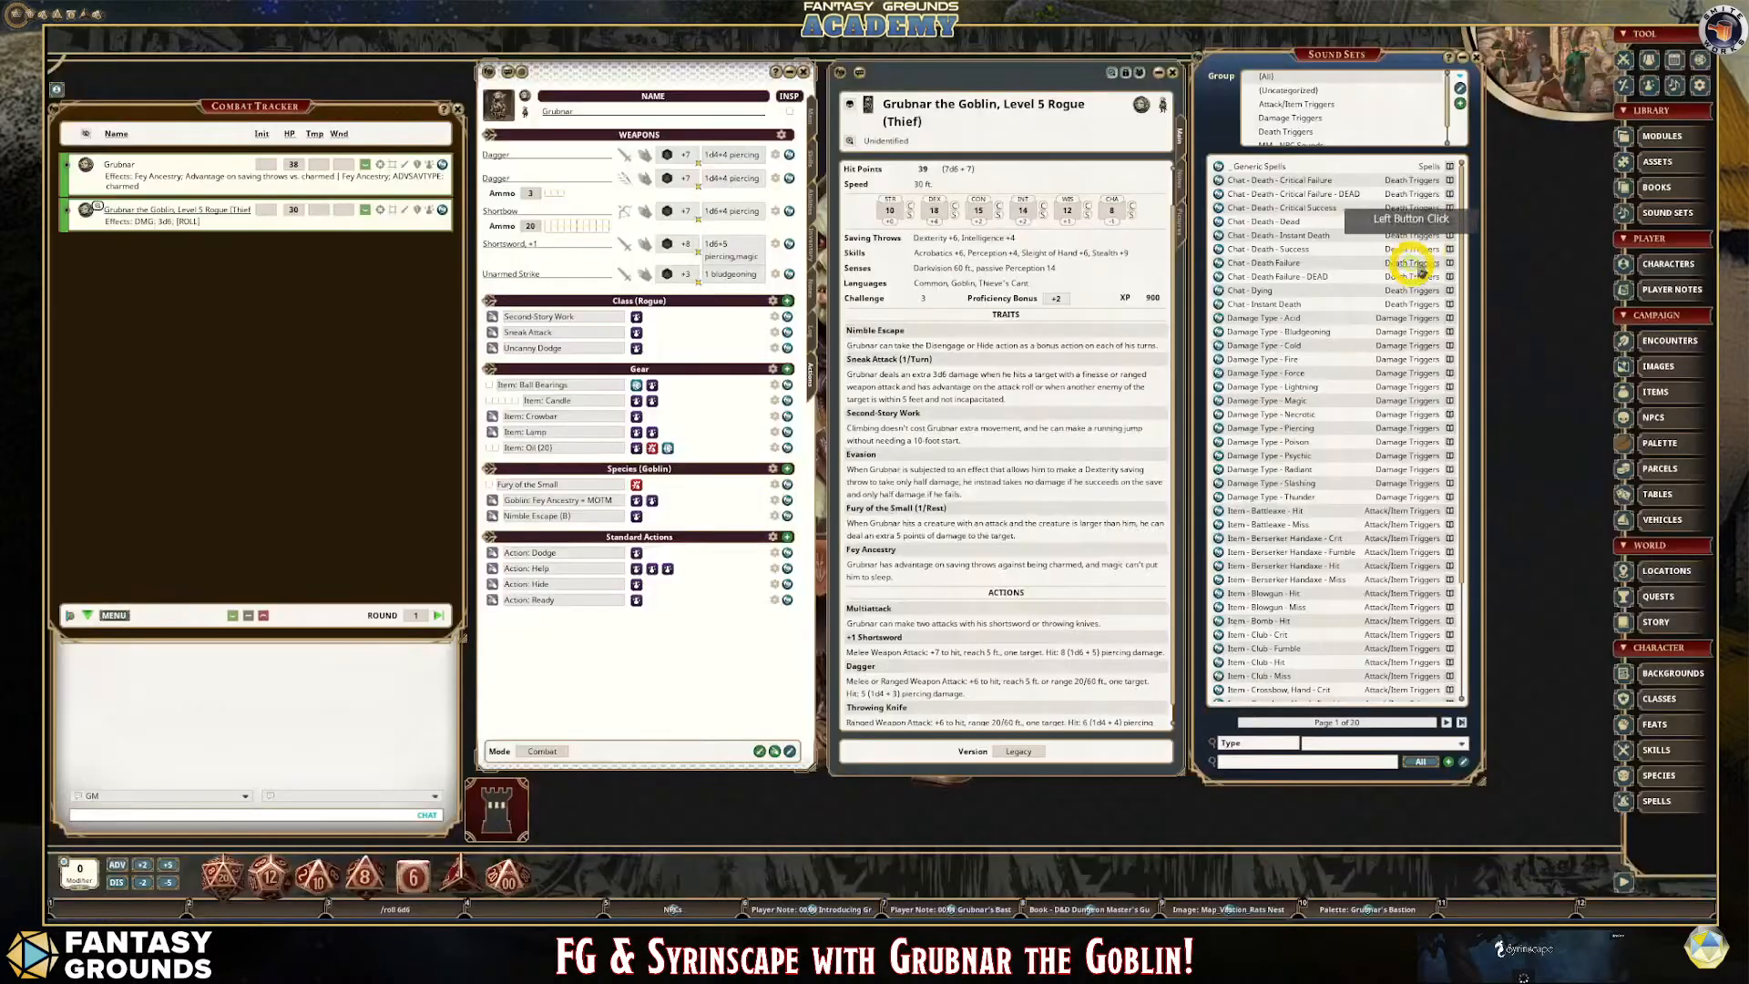
Open the Generic Spells sound set, look through its spell sounds, and close it.
{"action": "left_click", "coordinate": [1212, 166]}
{"action": "left_click", "coordinate": [915, 450]}
{"action": "scroll", "coordinate": [915, 464], "scroll_direction": "down", "scroll_amount": 6}
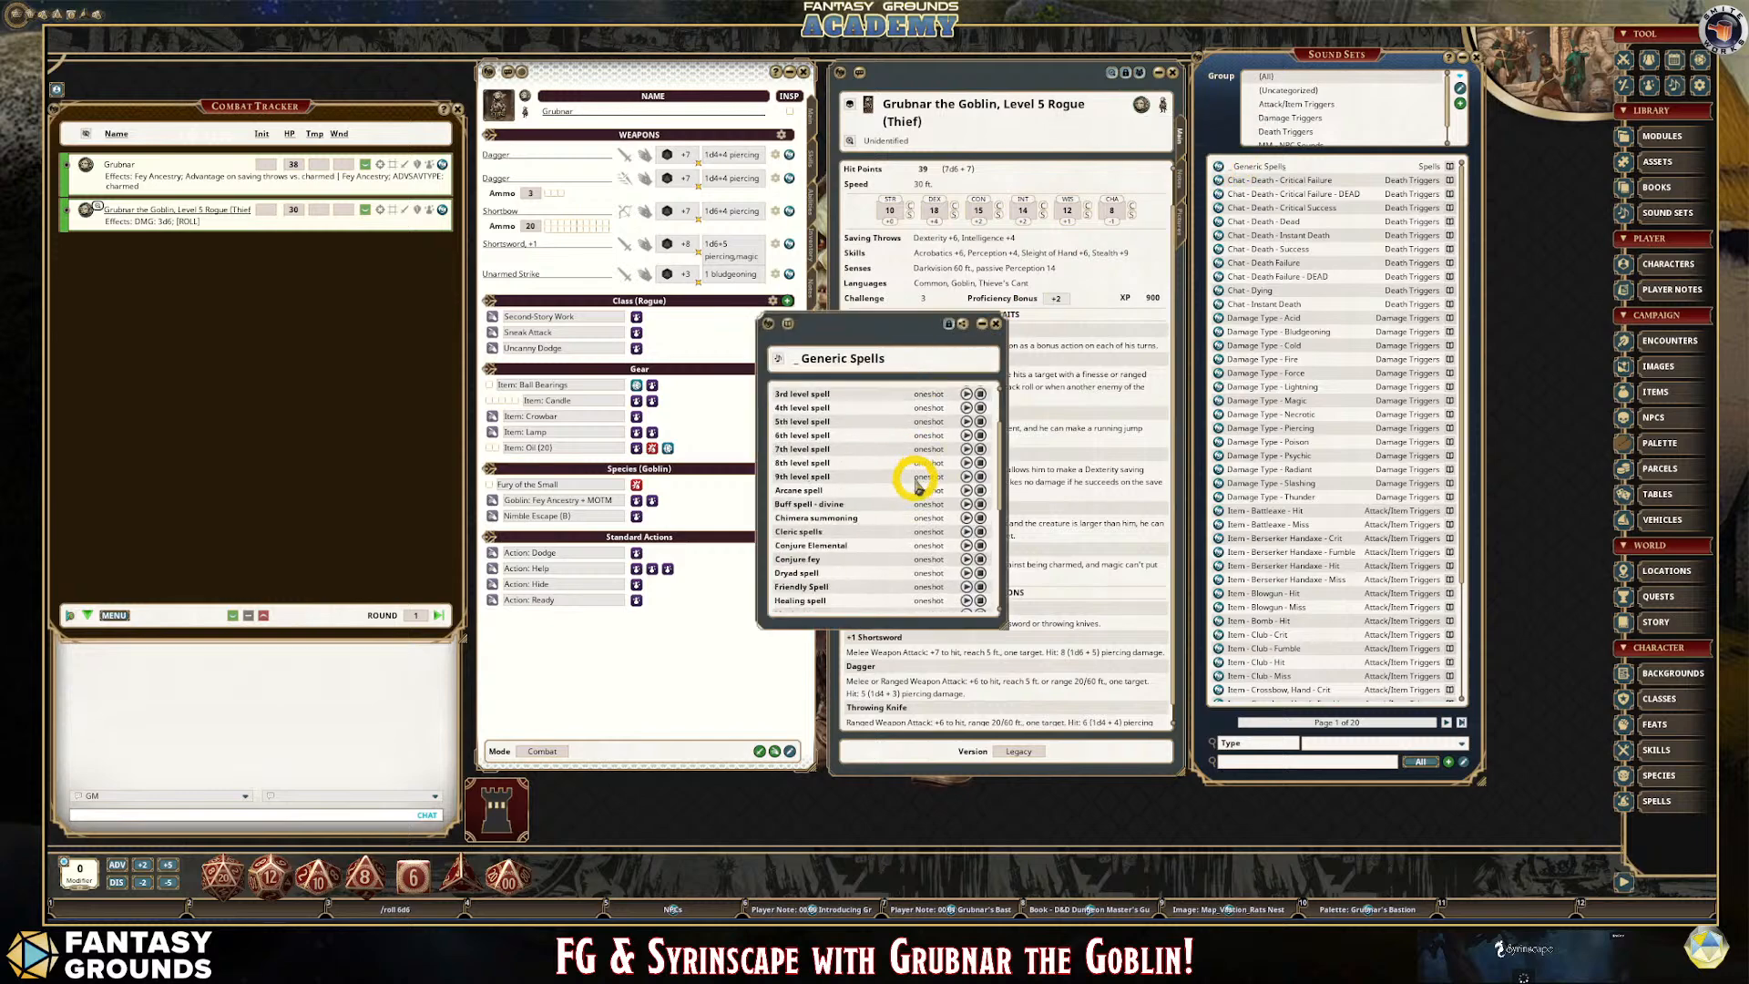
{"action": "left_click", "coordinate": [995, 323]}
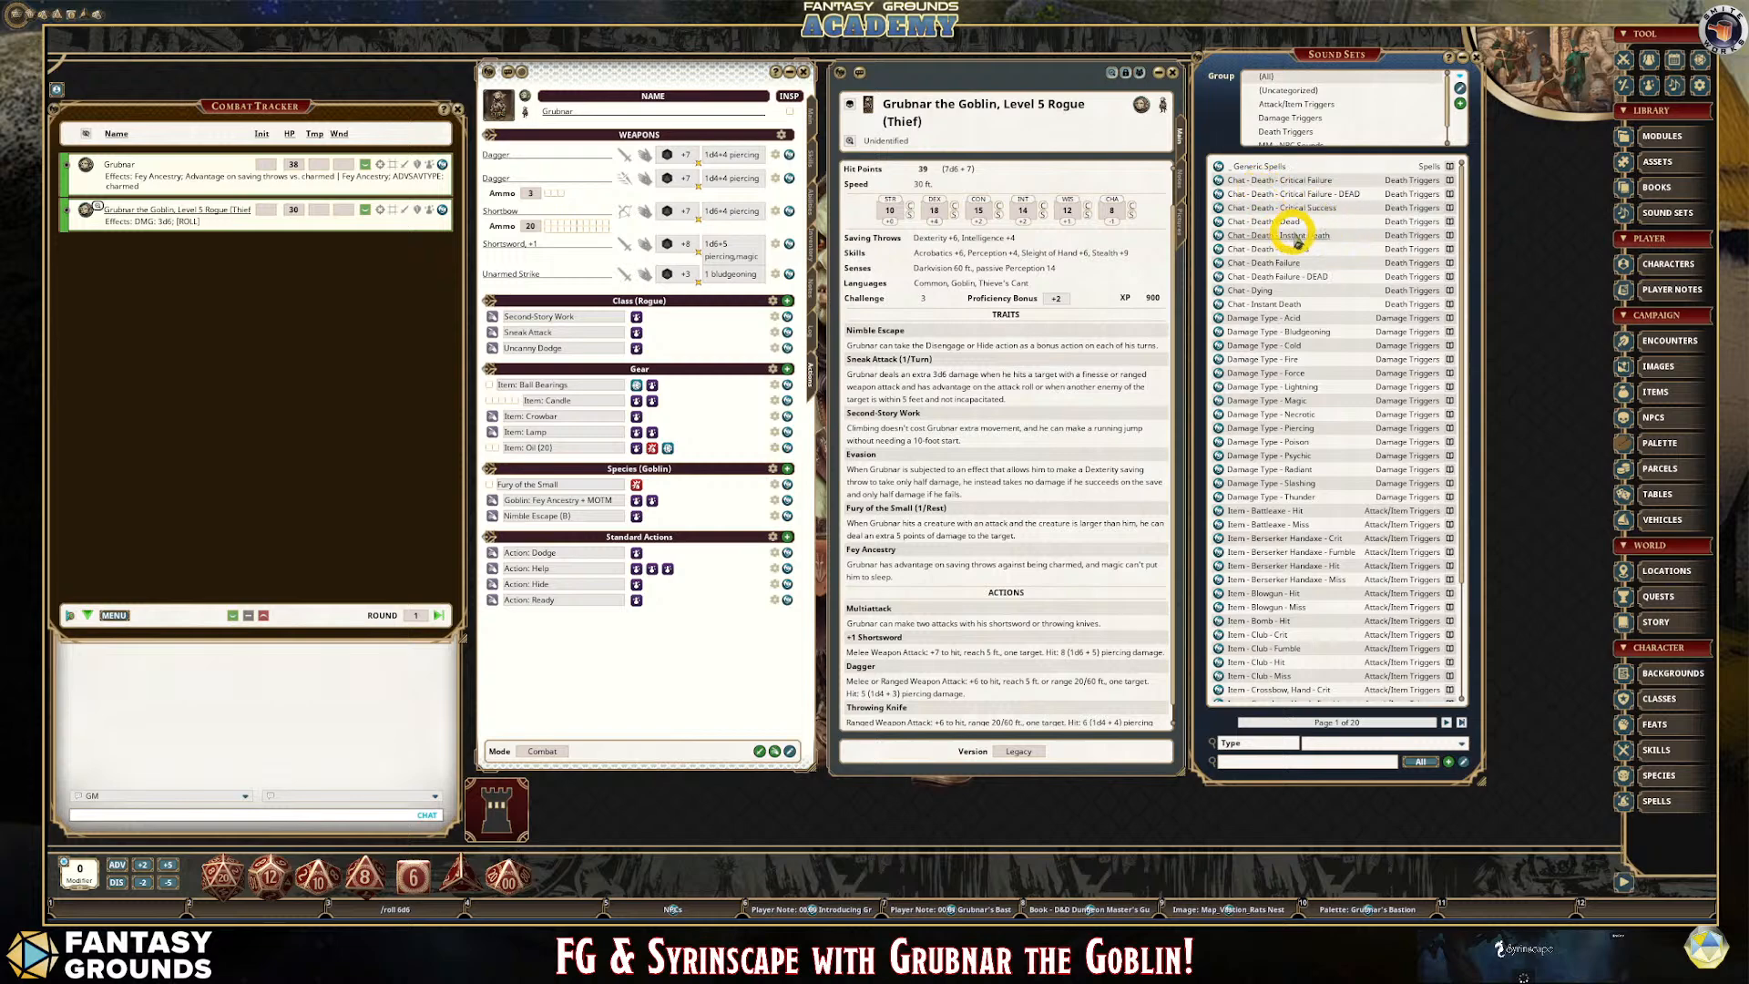
Browse the death, damage type and item triggers through page 3 of the sound sets and open Item - Pike - Crit.
{"action": "scroll", "coordinate": [1313, 274], "scroll_direction": "down", "scroll_amount": 1}
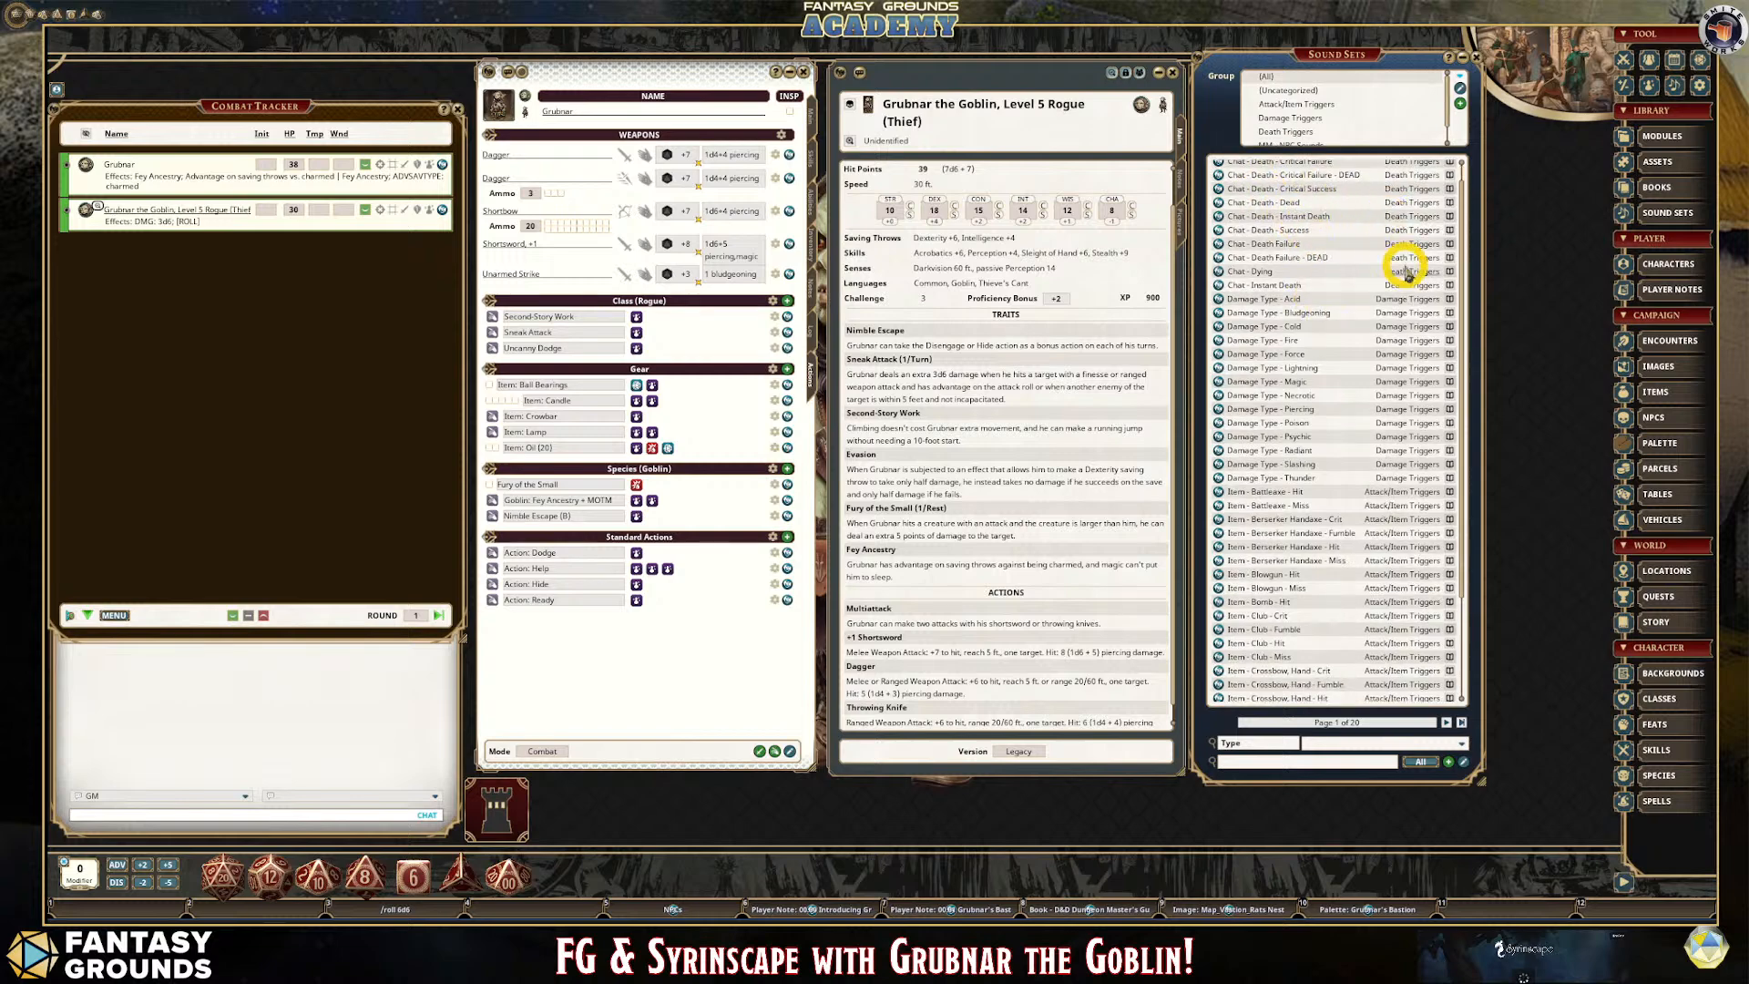
{"action": "scroll", "coordinate": [1400, 314], "scroll_direction": "down", "scroll_amount": 5}
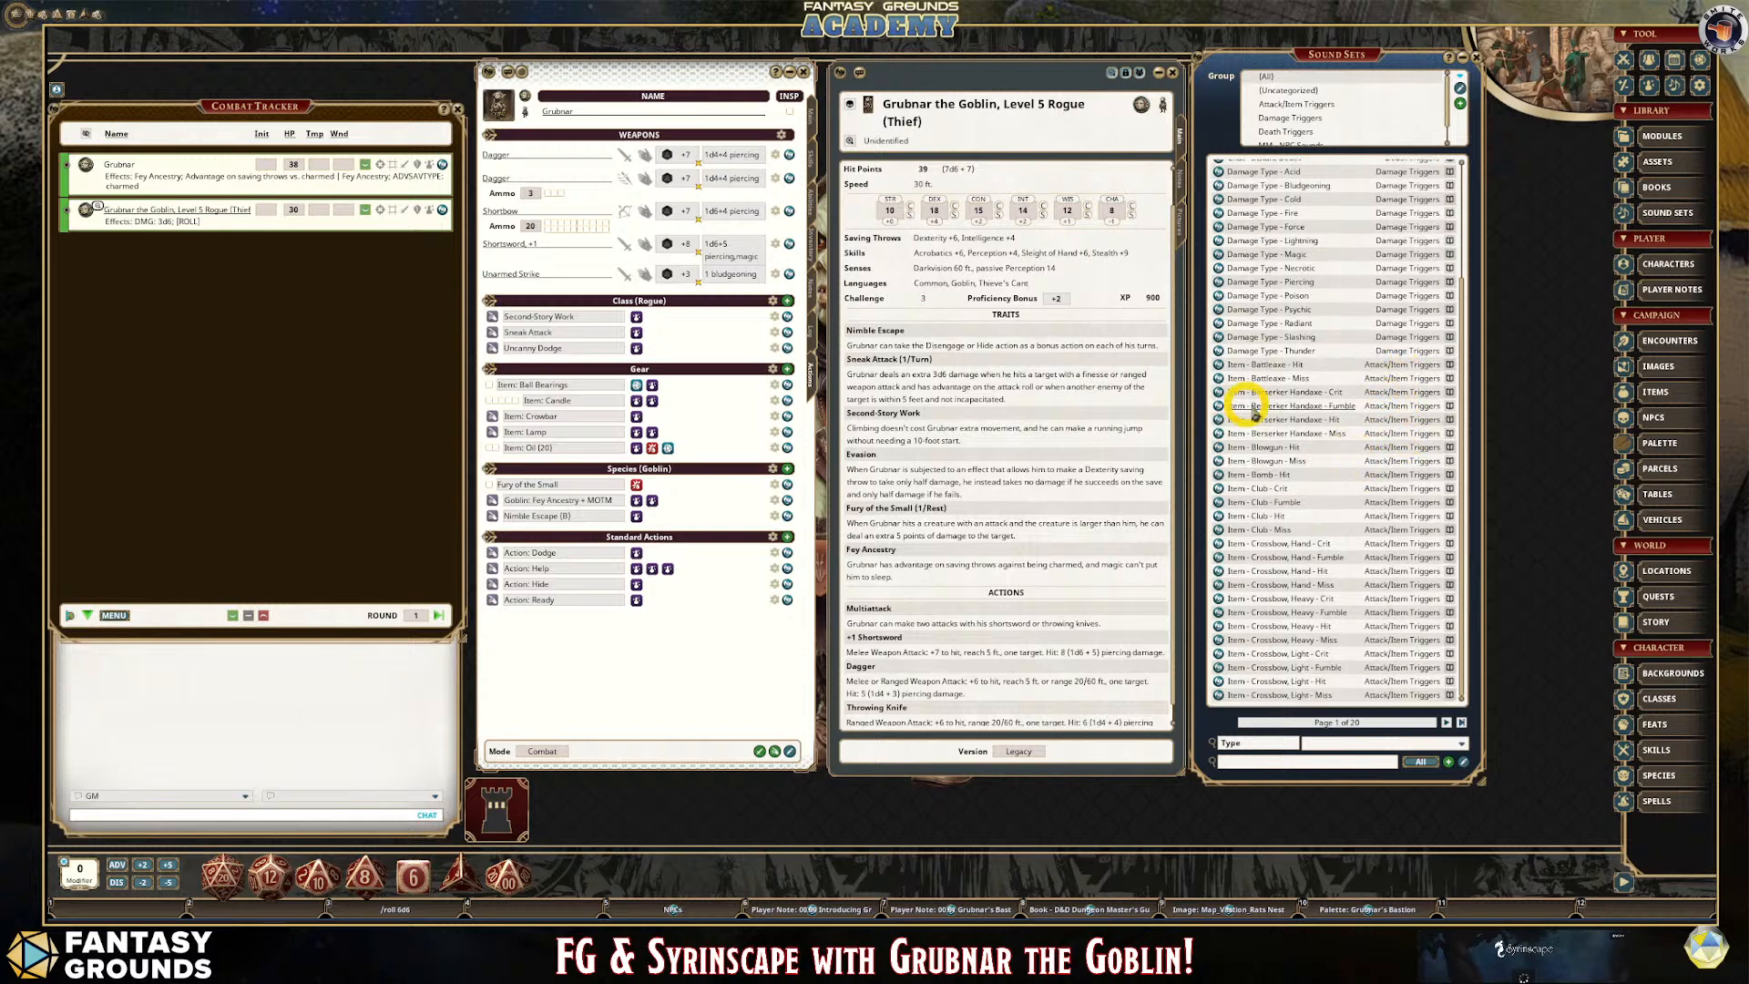
{"action": "left_click", "coordinate": [1448, 726]}
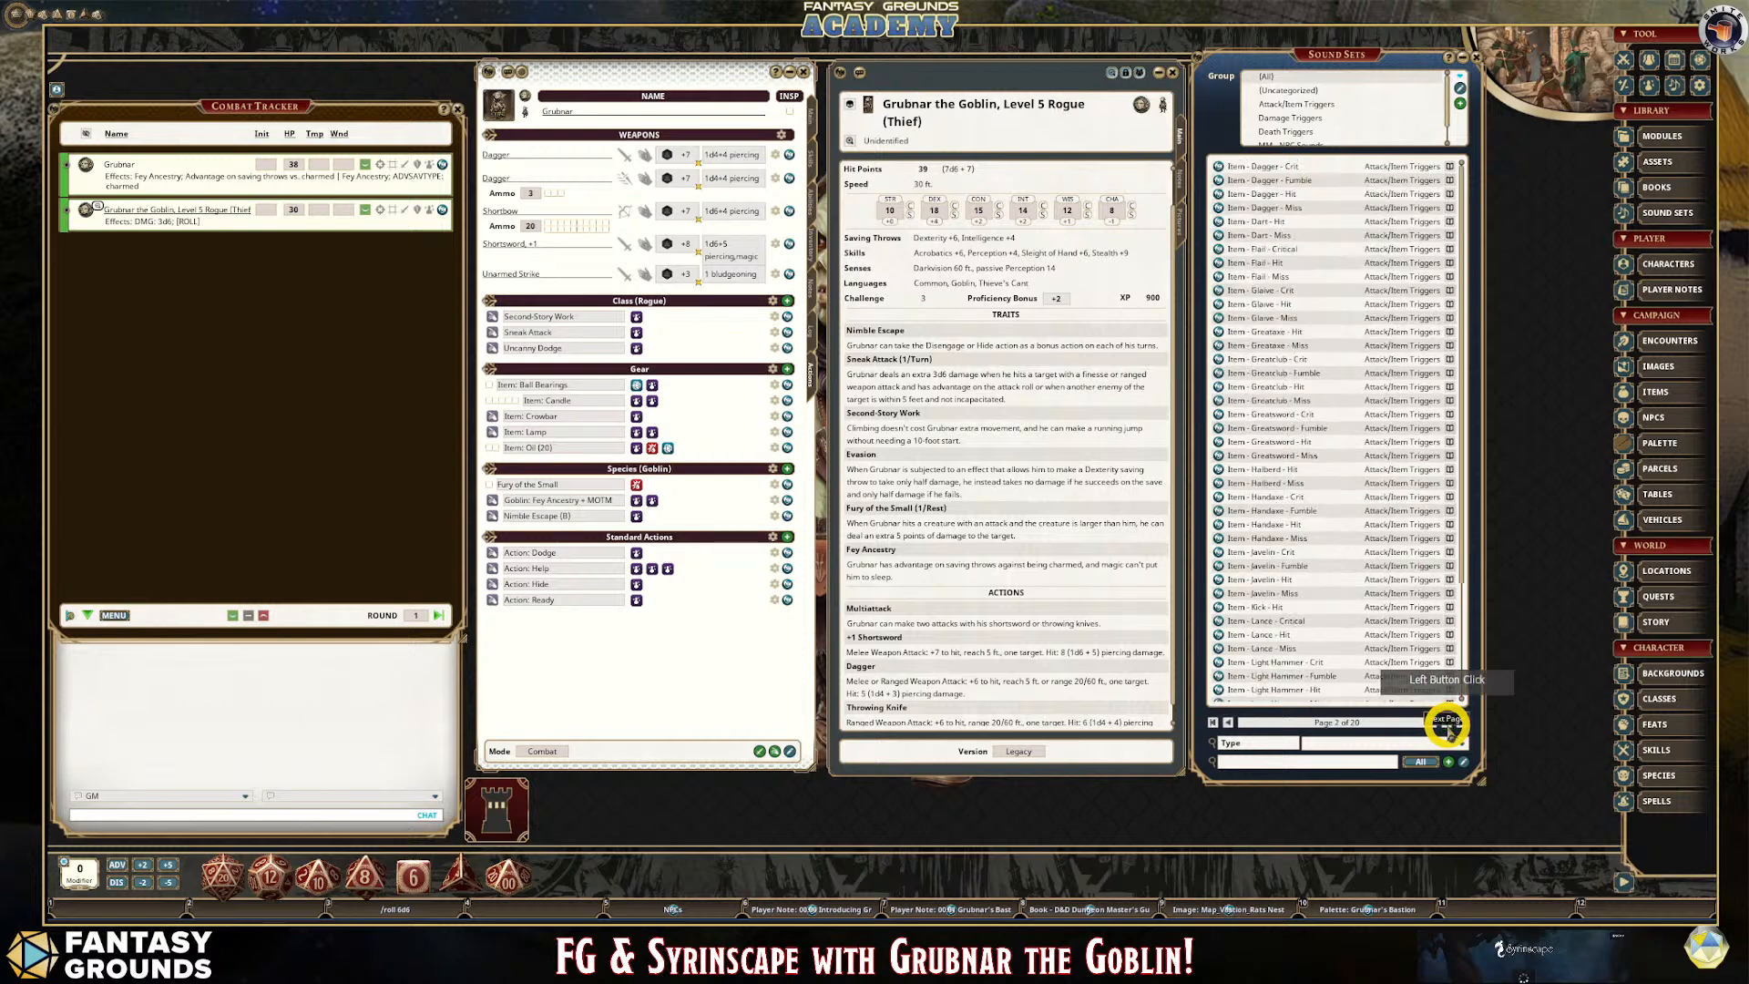
{"action": "left_click", "coordinate": [1447, 726]}
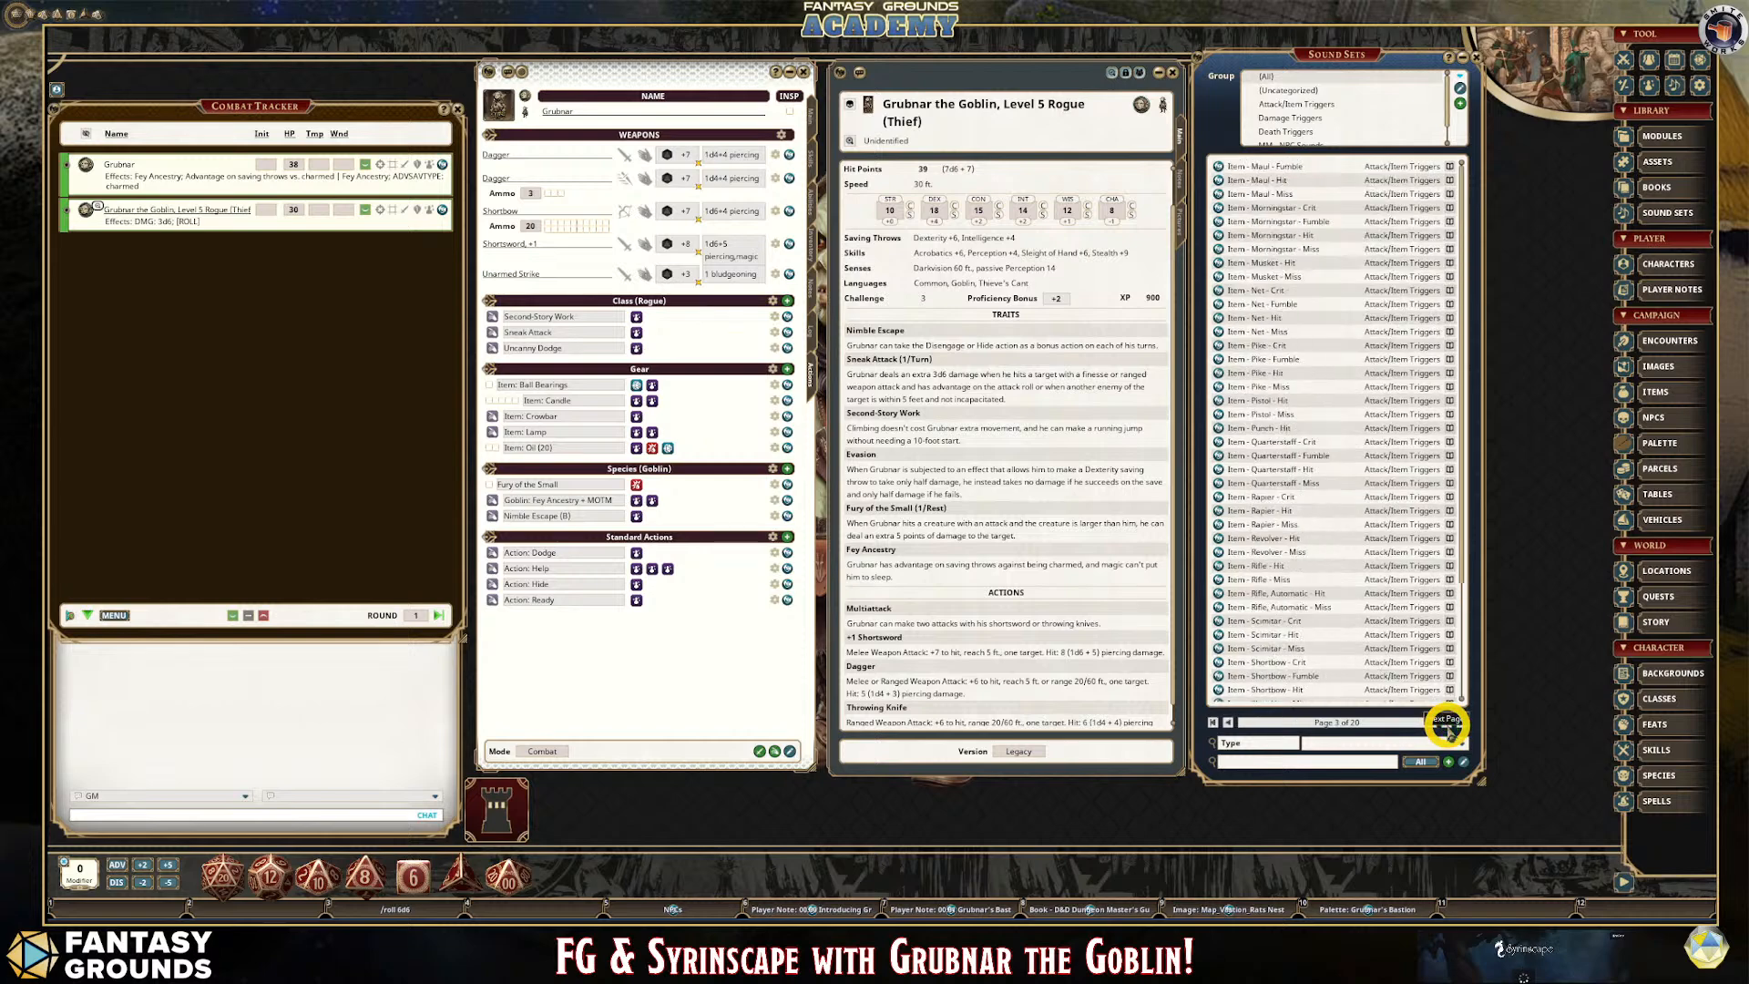
{"action": "scroll", "coordinate": [1308, 506], "scroll_direction": "down", "scroll_amount": 4}
{"action": "scroll", "coordinate": [1310, 517], "scroll_direction": "down", "scroll_amount": 1}
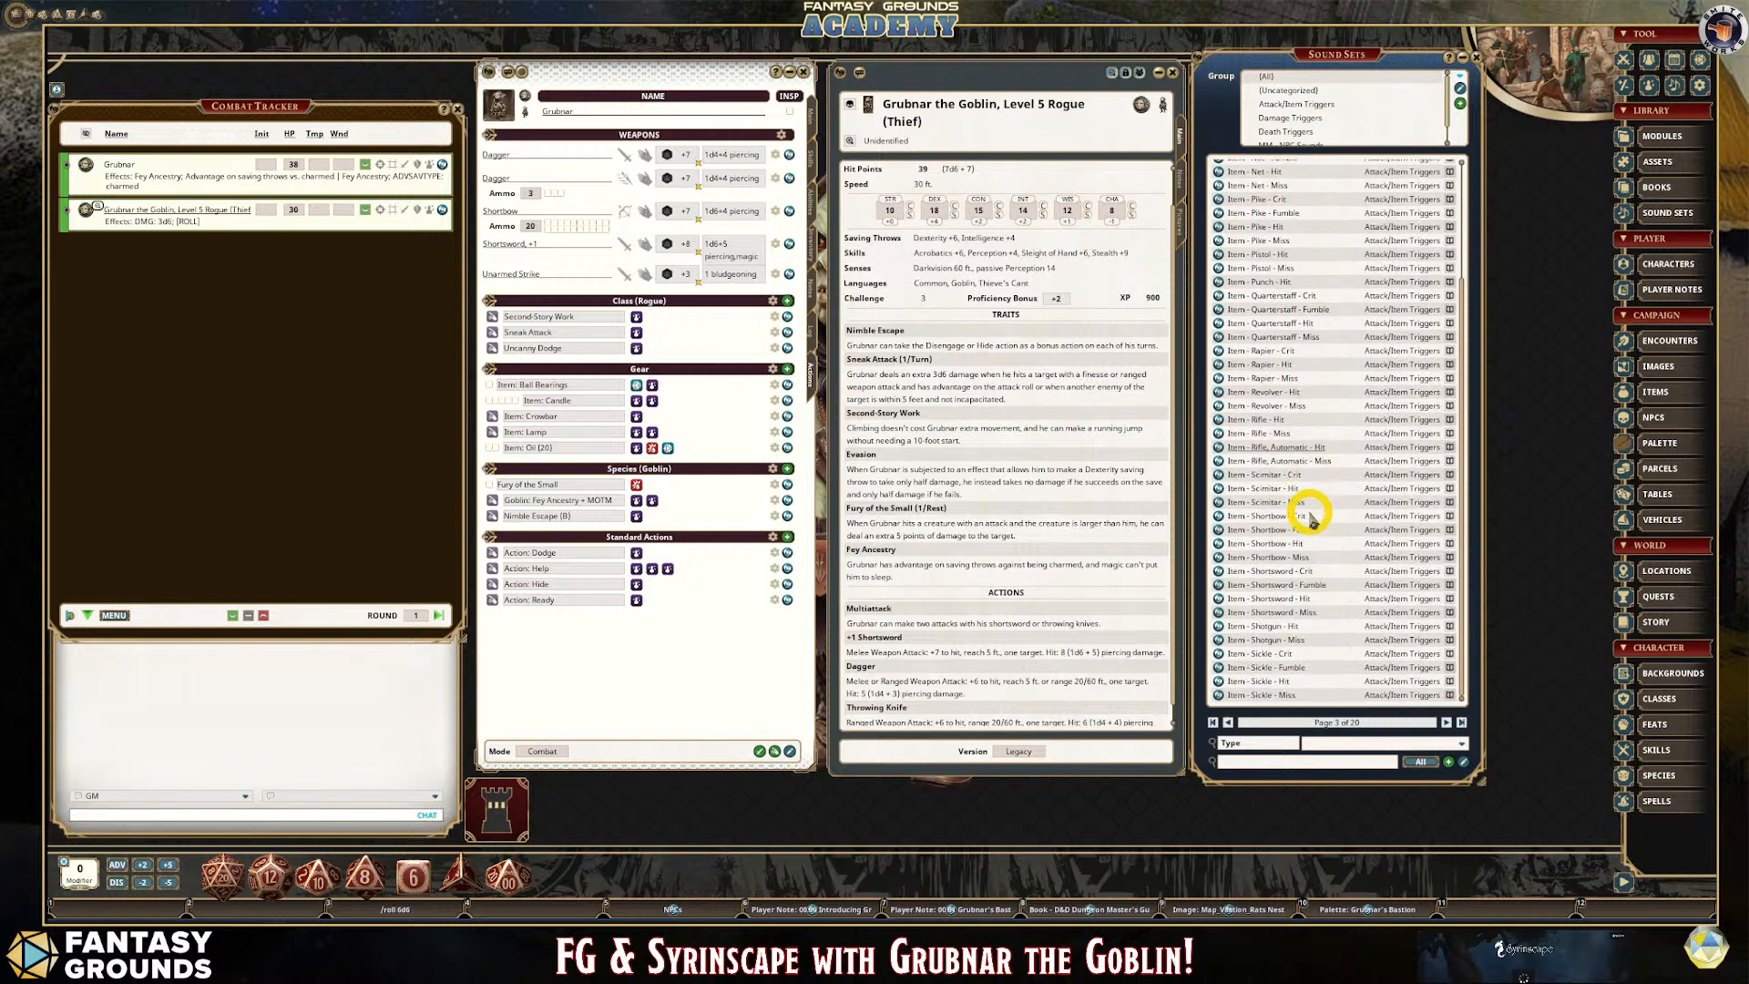
{"action": "scroll", "coordinate": [1312, 511], "scroll_direction": "up", "scroll_amount": 4}
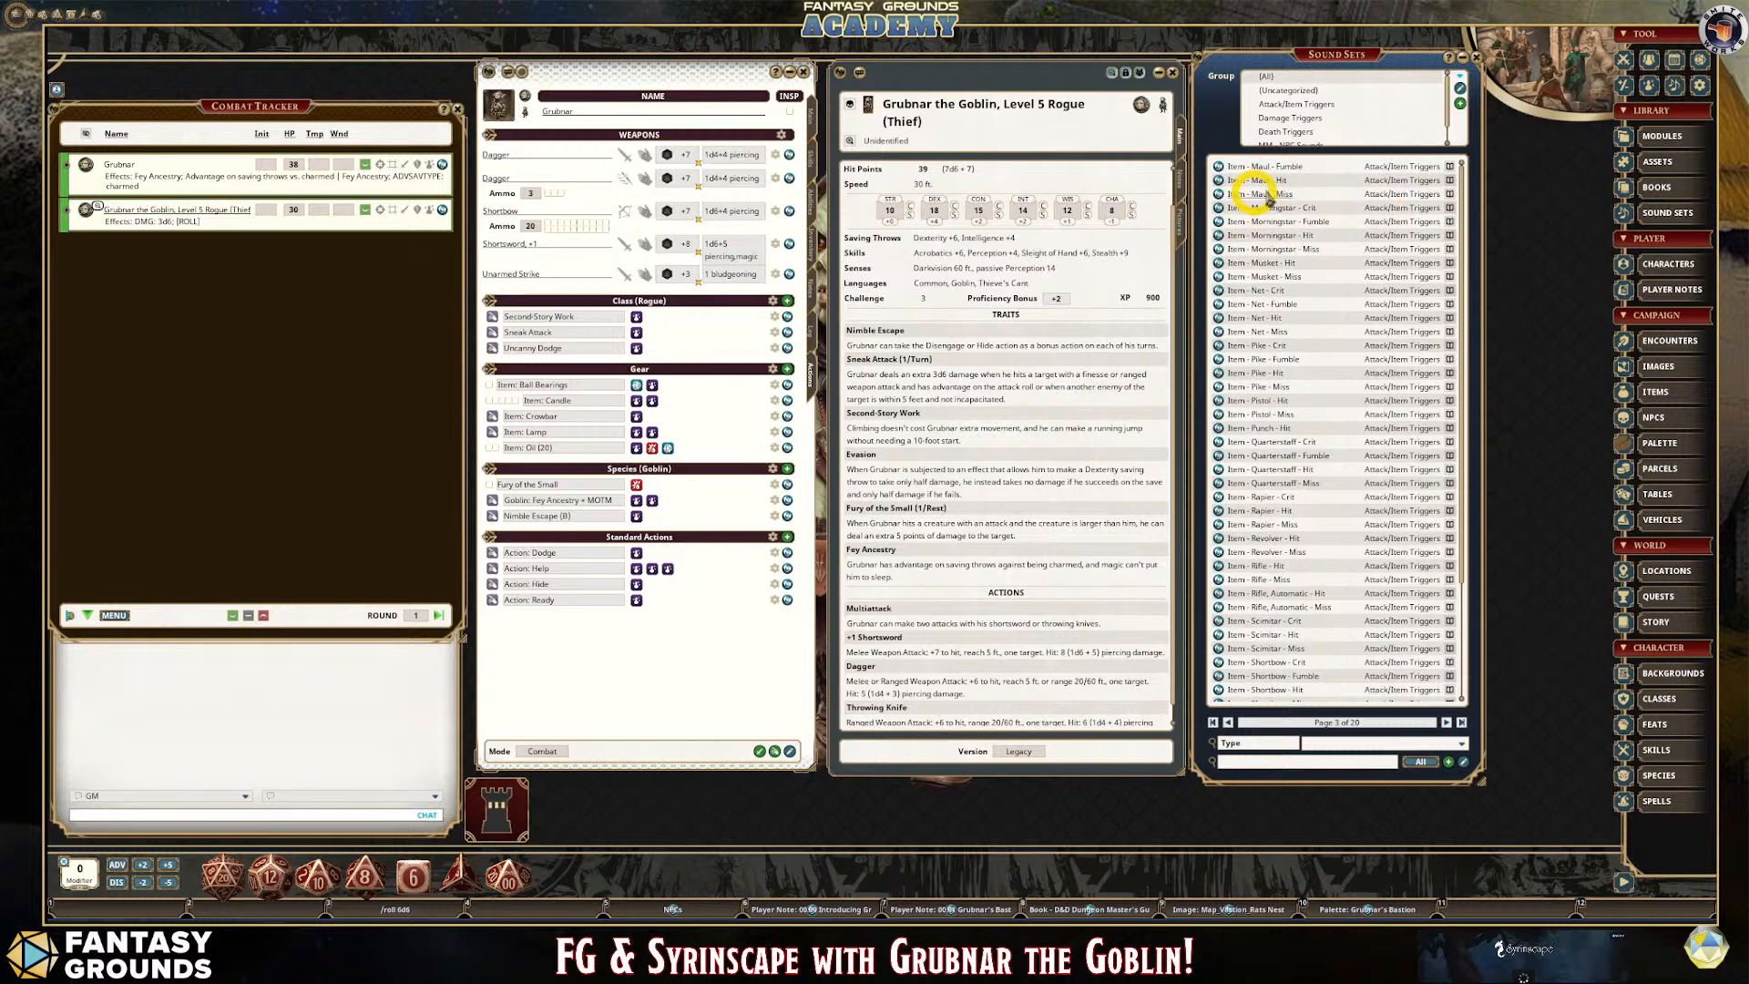
{"action": "left_click", "coordinate": [1220, 346]}
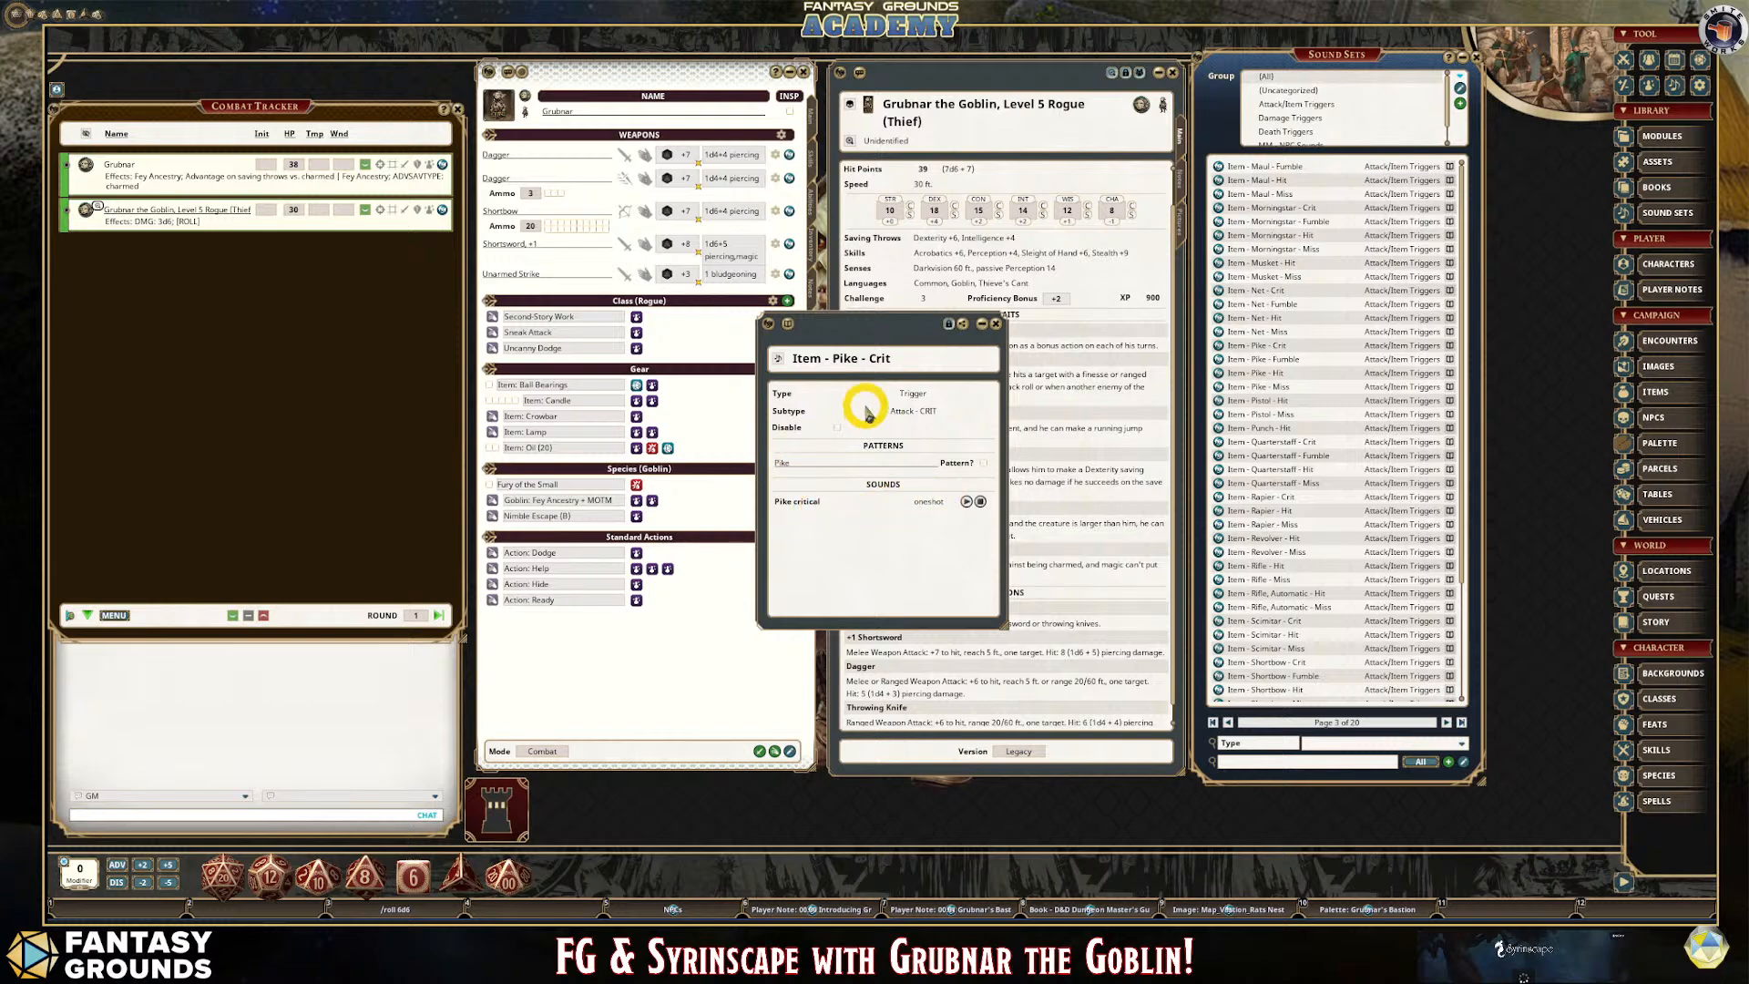
Close the Item - Pike - Crit sound set and look over the other item triggers on the page.
{"action": "left_click", "coordinate": [995, 324]}
{"action": "scroll", "coordinate": [1302, 398], "scroll_direction": "down", "scroll_amount": 1}
{"action": "scroll", "coordinate": [1289, 355], "scroll_direction": "up", "scroll_amount": 1}
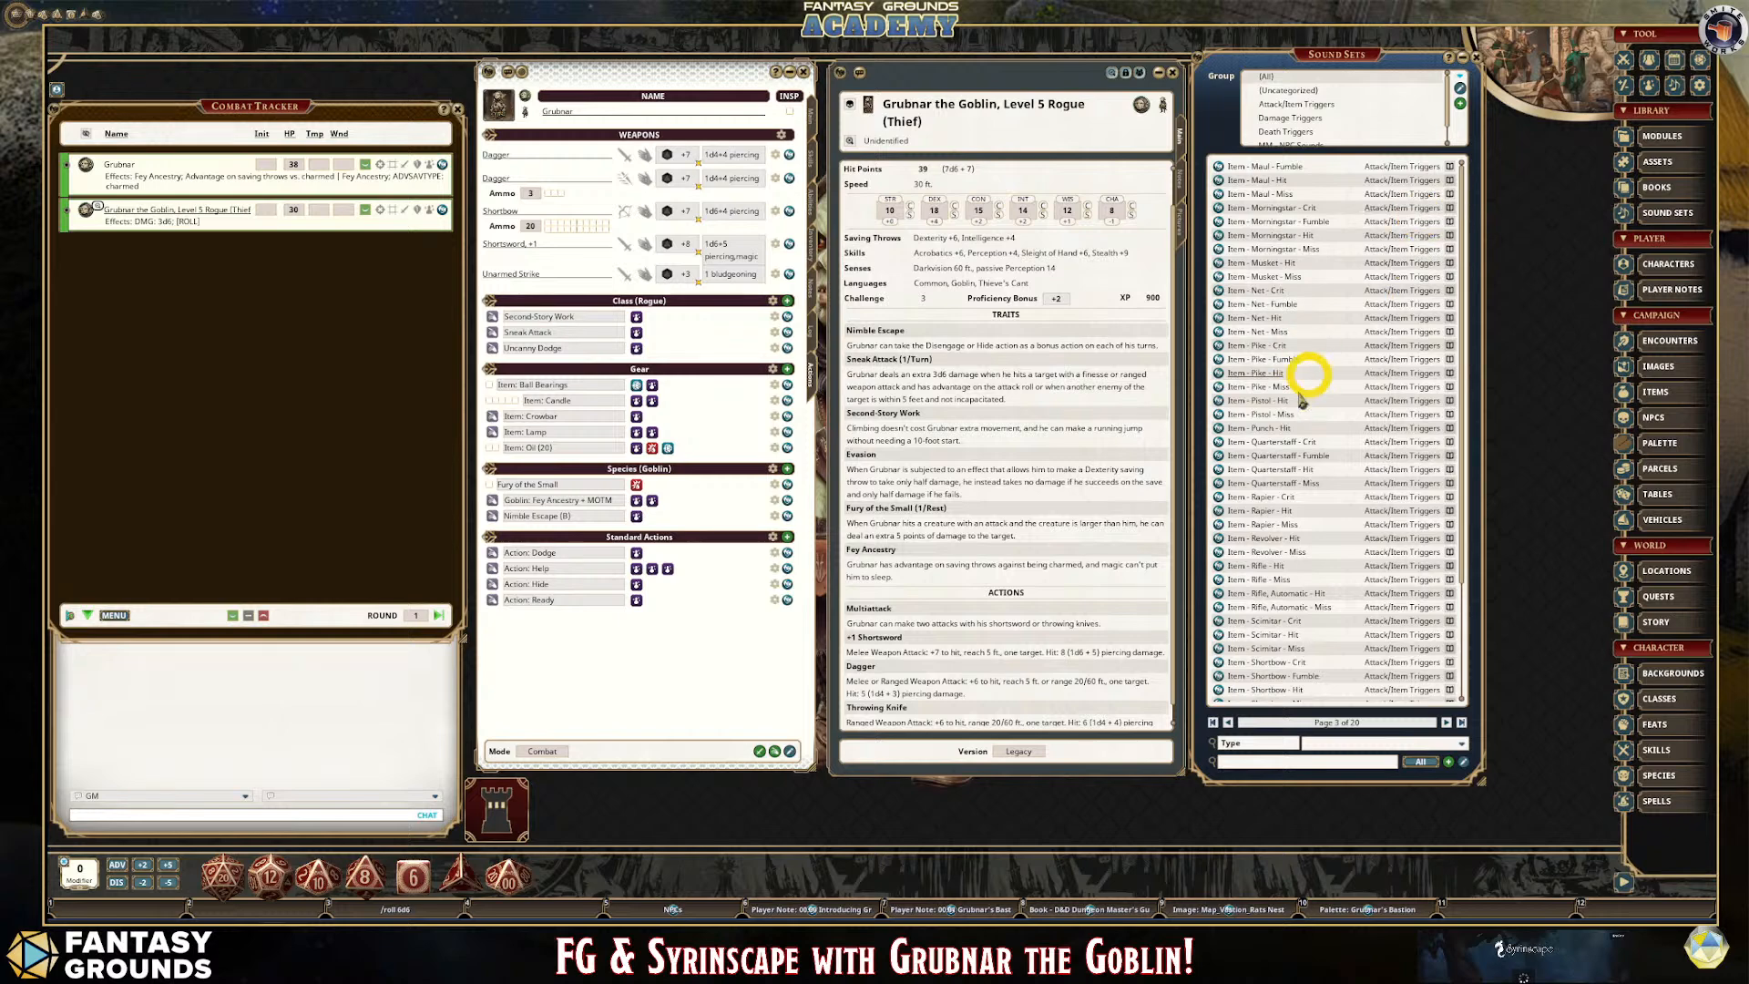
{"action": "scroll", "coordinate": [1312, 310], "scroll_direction": "down", "scroll_amount": 1}
{"action": "scroll", "coordinate": [1318, 351], "scroll_direction": "up", "scroll_amount": 1}
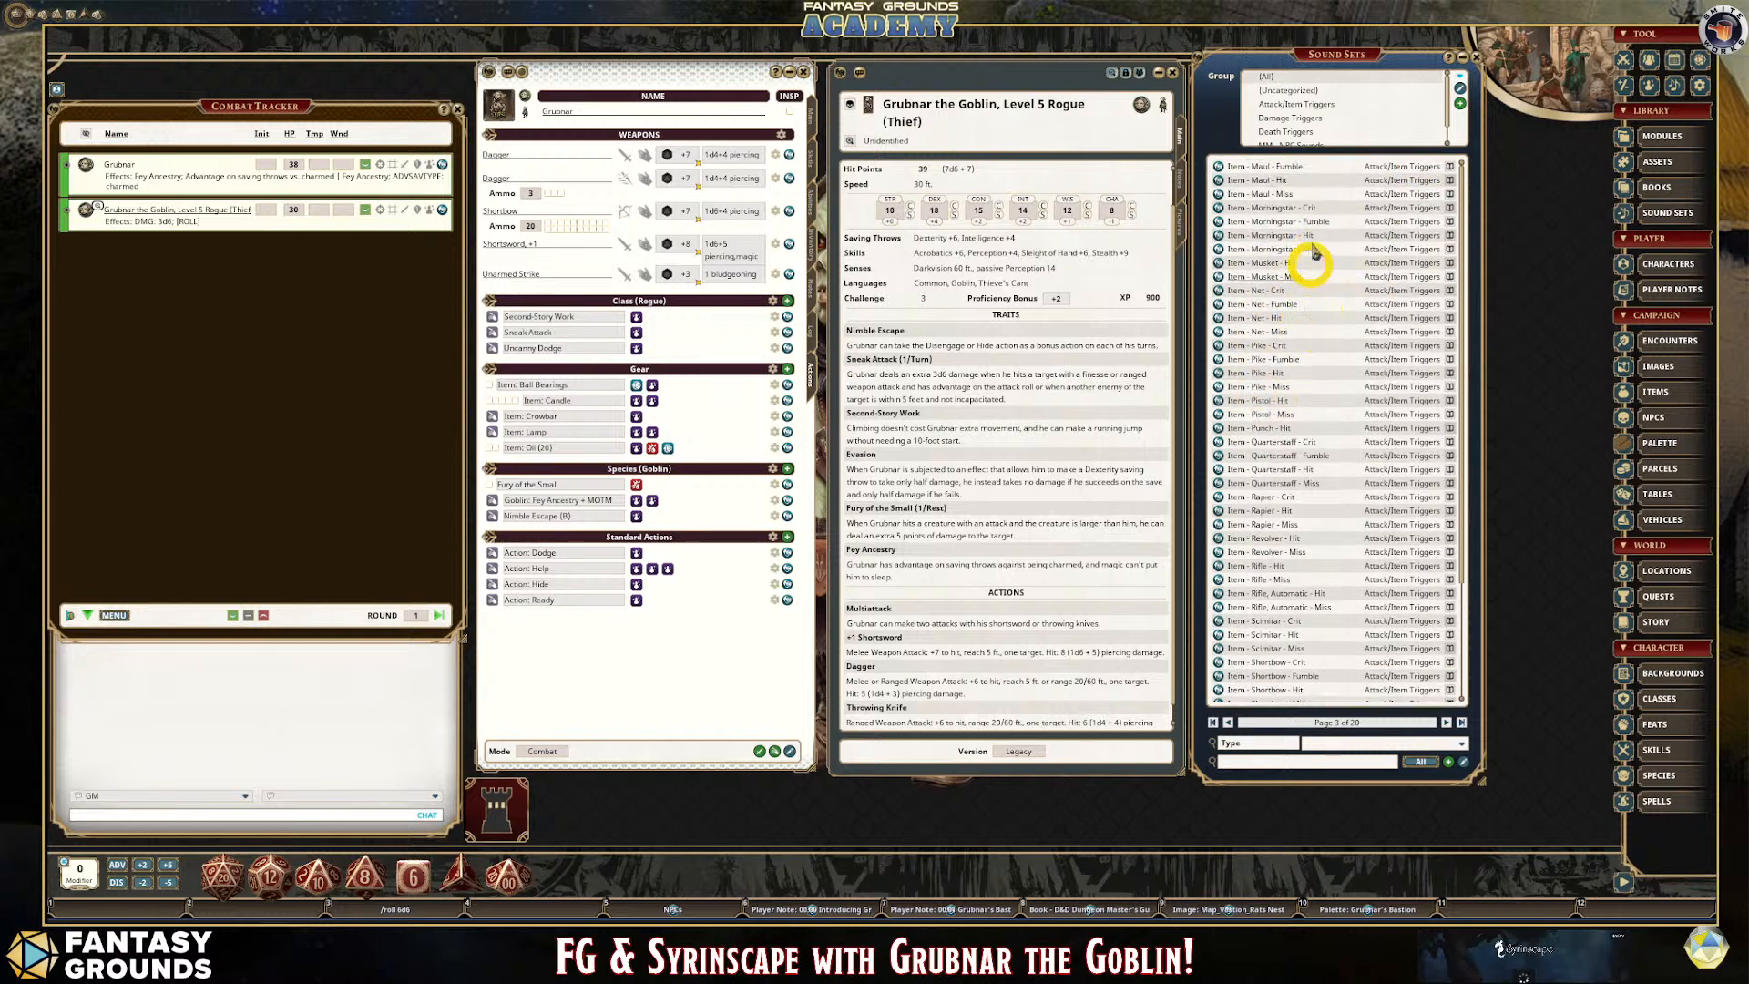
Show the MM - NPC Sounds group in the Sound Sets list and return to the Attack/Item Triggers group.
{"action": "scroll", "coordinate": [1305, 107], "scroll_direction": "down", "scroll_amount": 1}
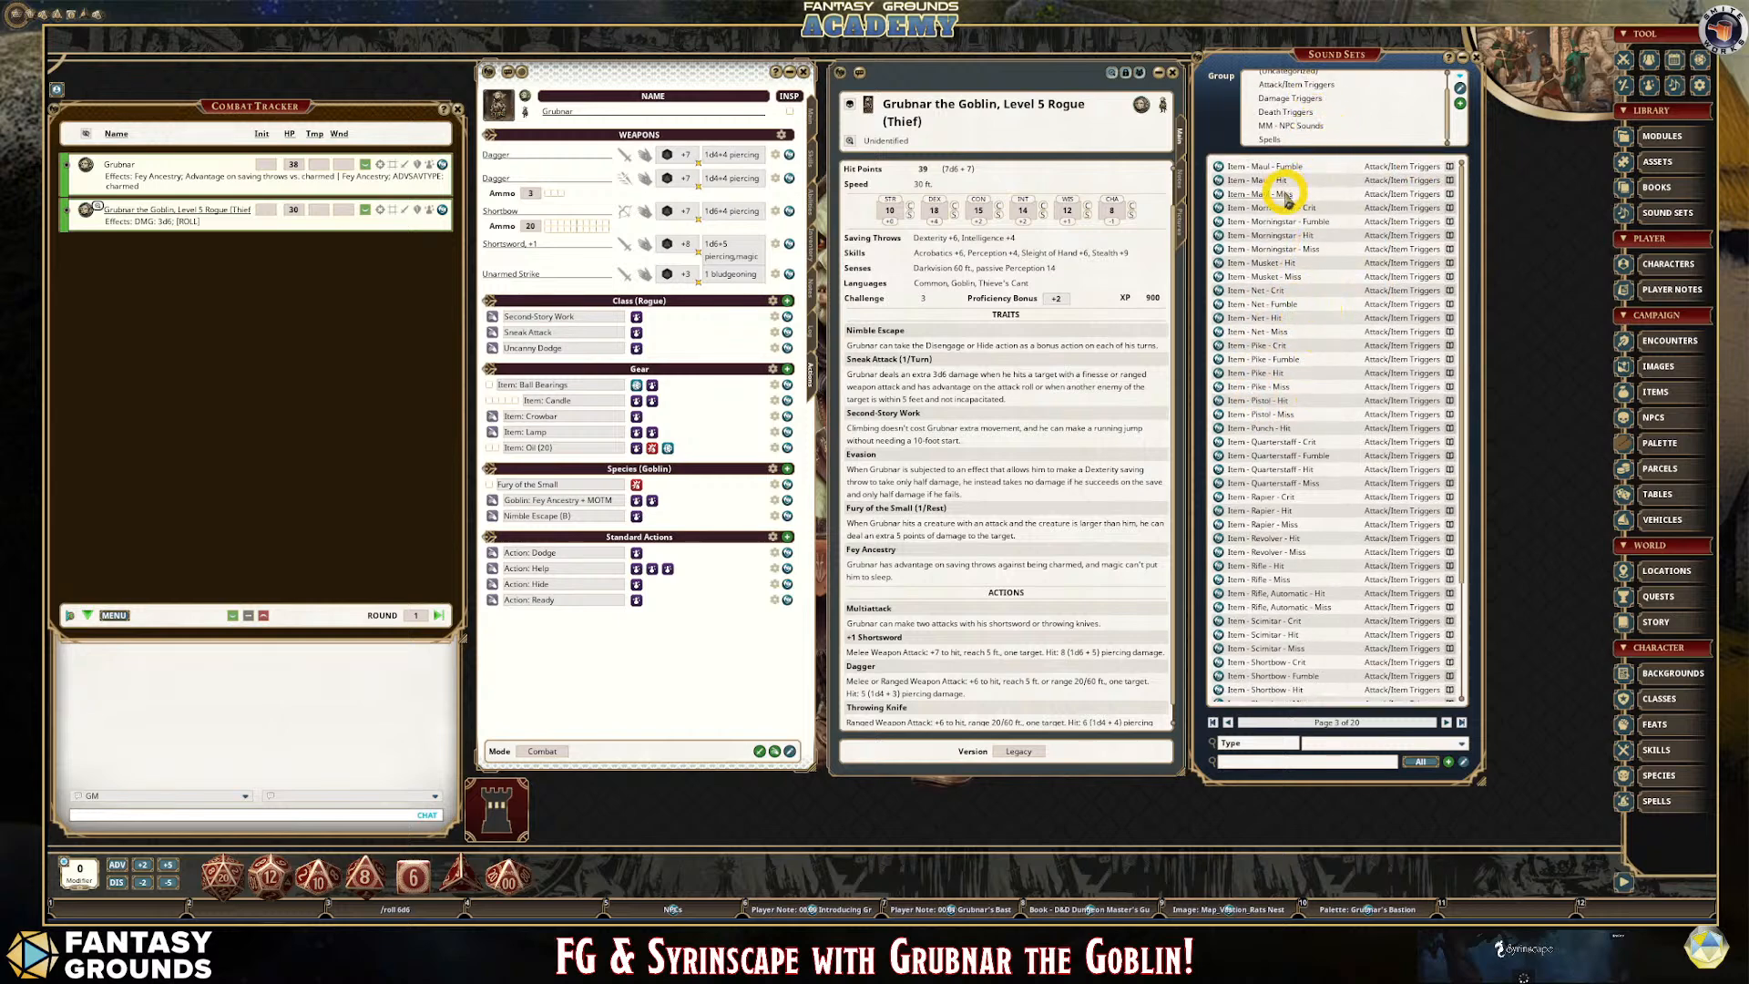
{"action": "left_click", "coordinate": [1310, 125]}
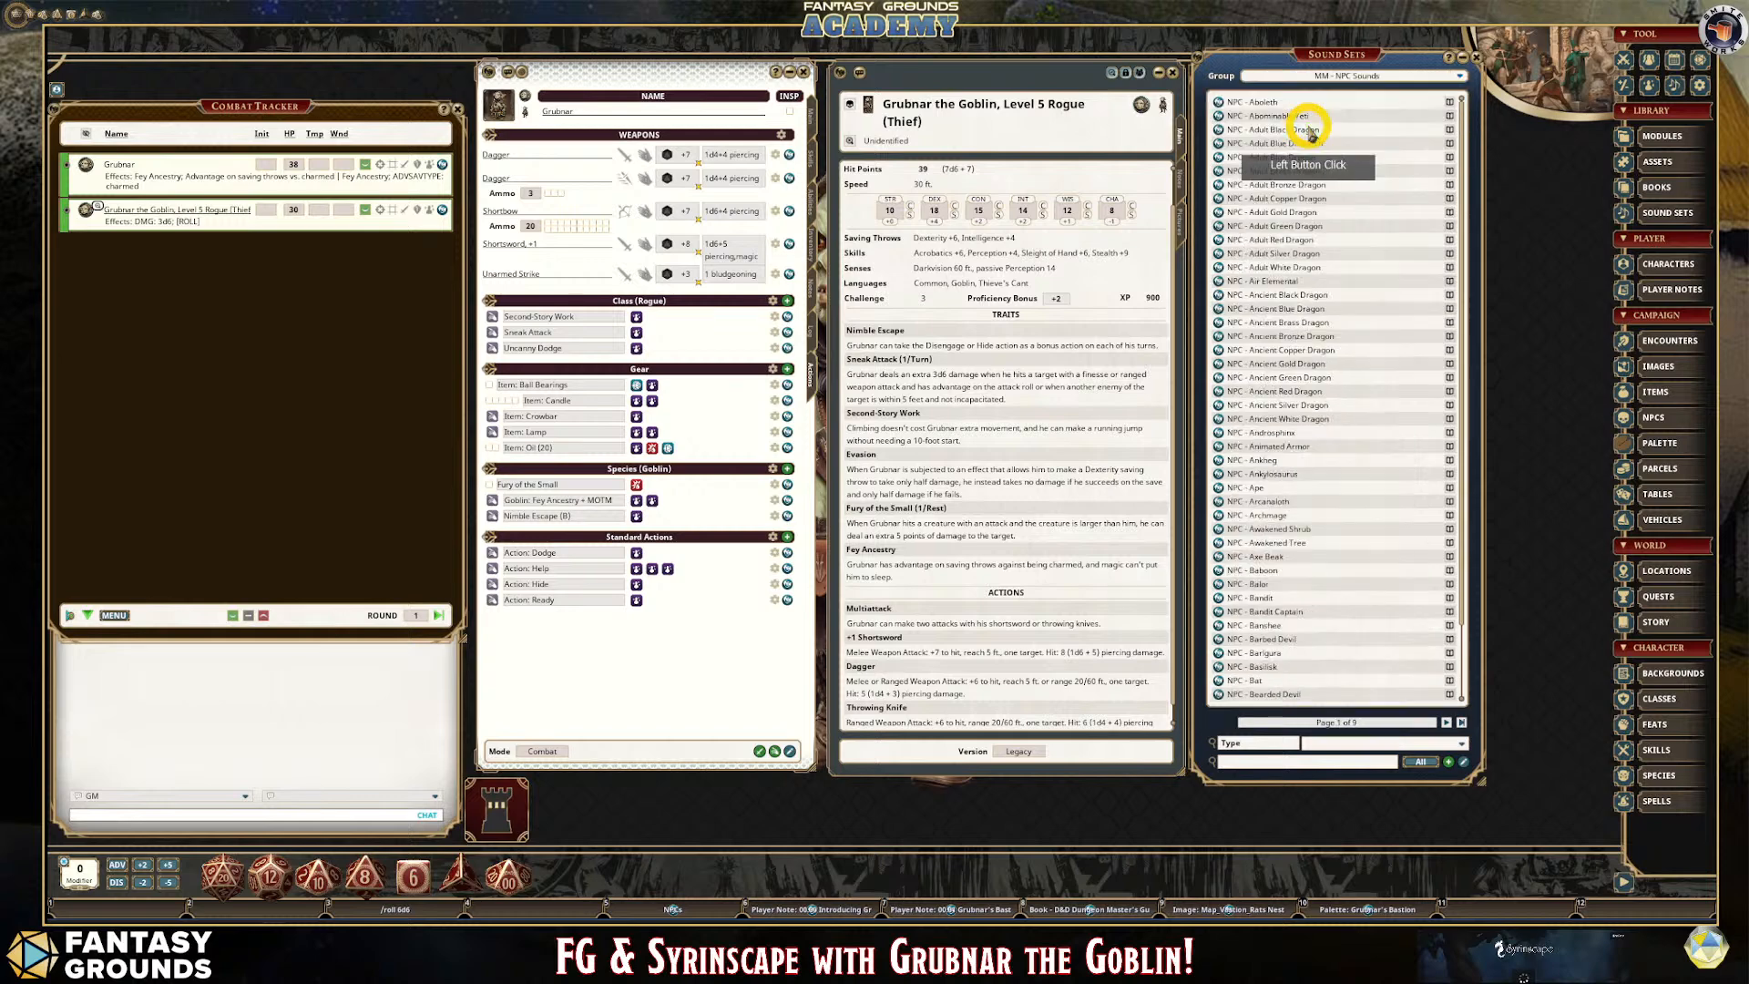
{"action": "left_click", "coordinate": [1327, 123]}
{"action": "left_click", "coordinate": [1329, 129]}
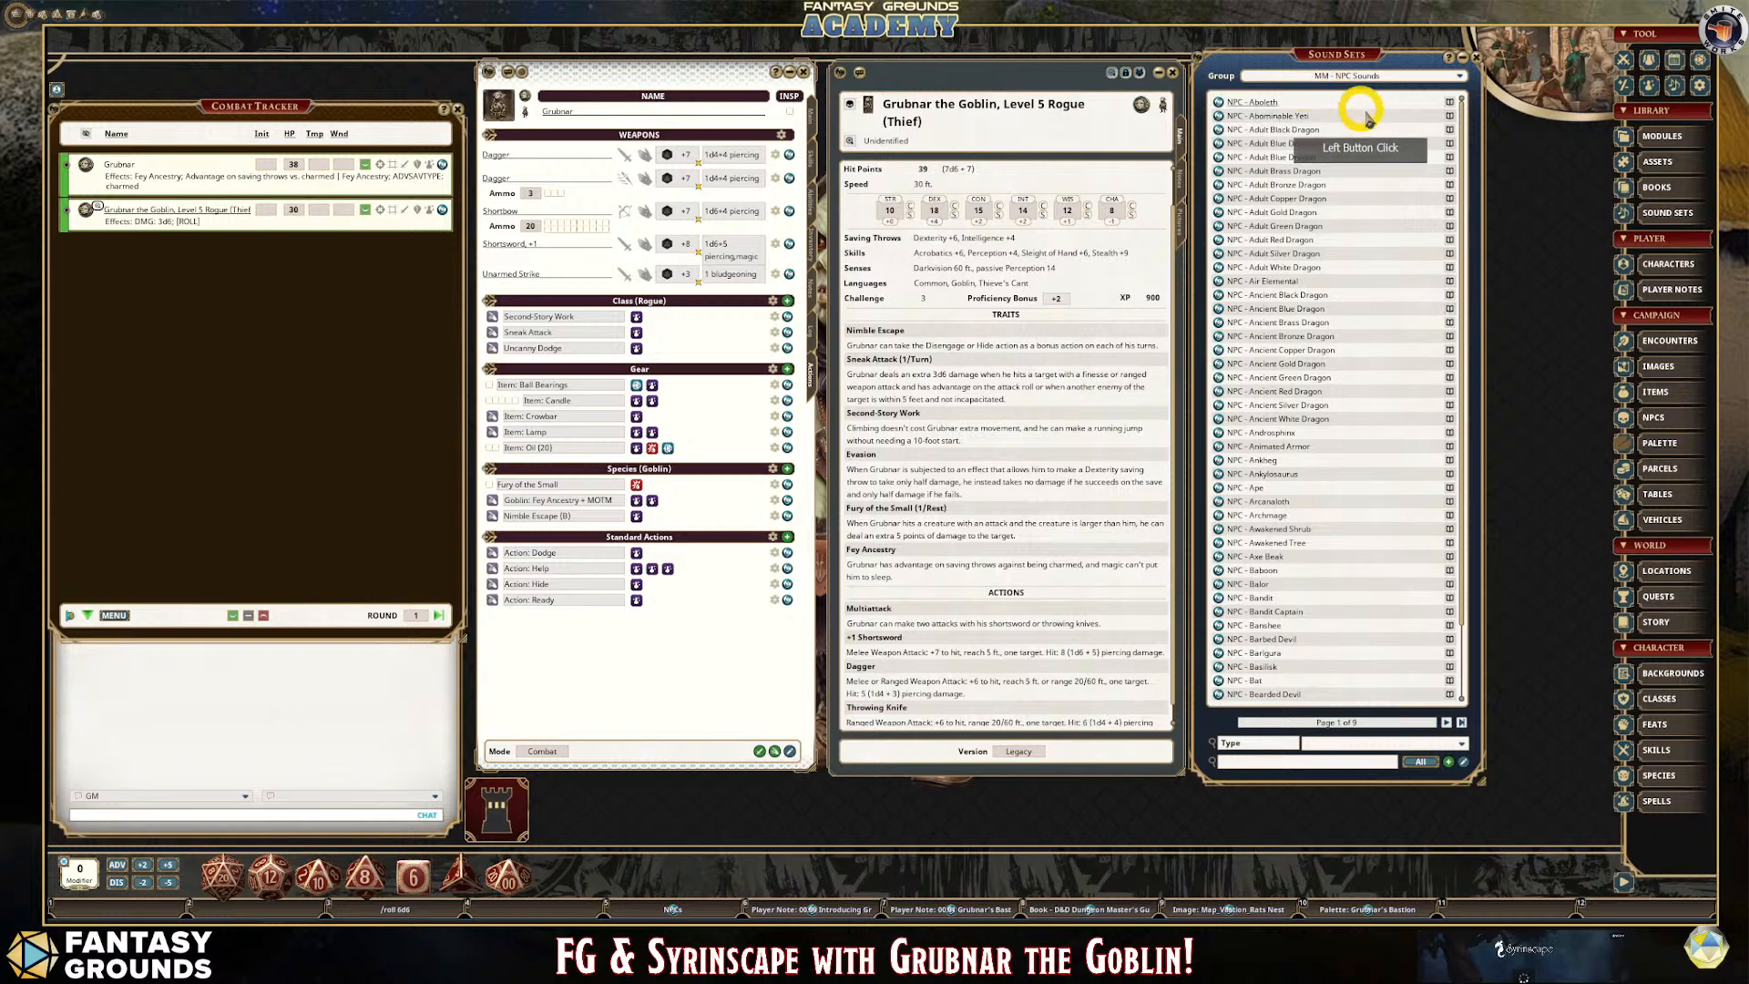
{"action": "left_click", "coordinate": [1461, 78]}
{"action": "left_click", "coordinate": [1316, 91]}
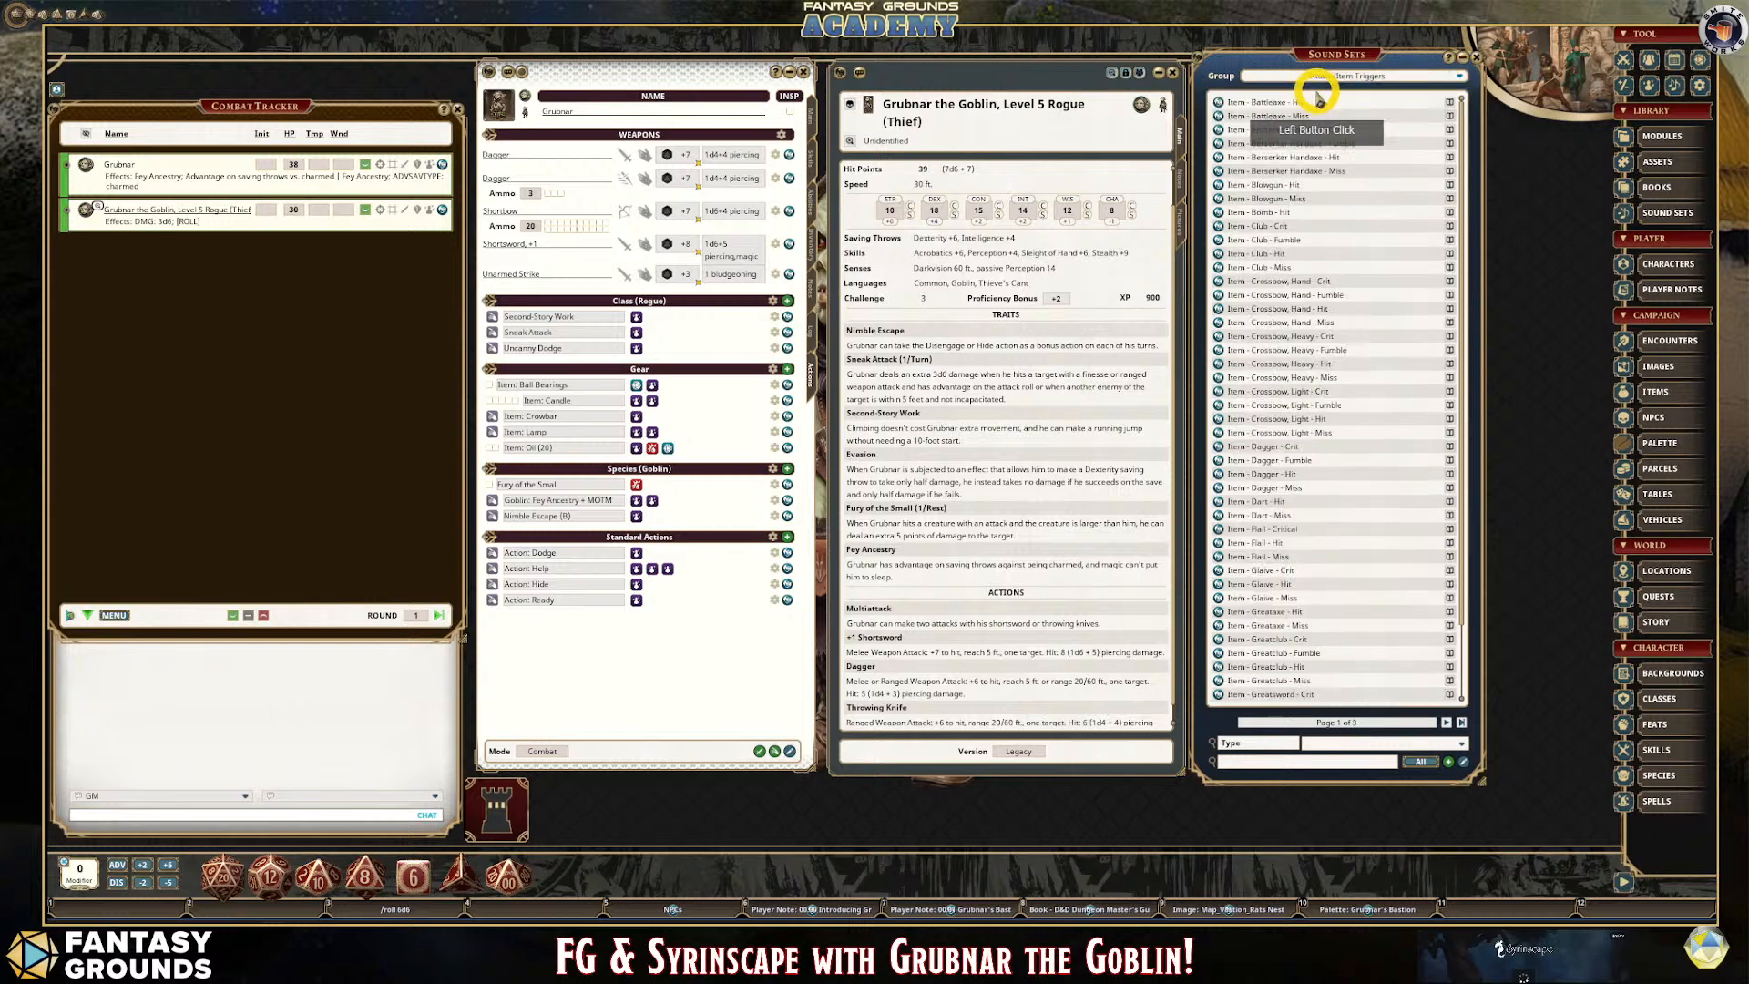
Create a new sound set group named Grubnar and display that group in the Sound Sets list.
{"action": "left_click", "coordinate": [1460, 80]}
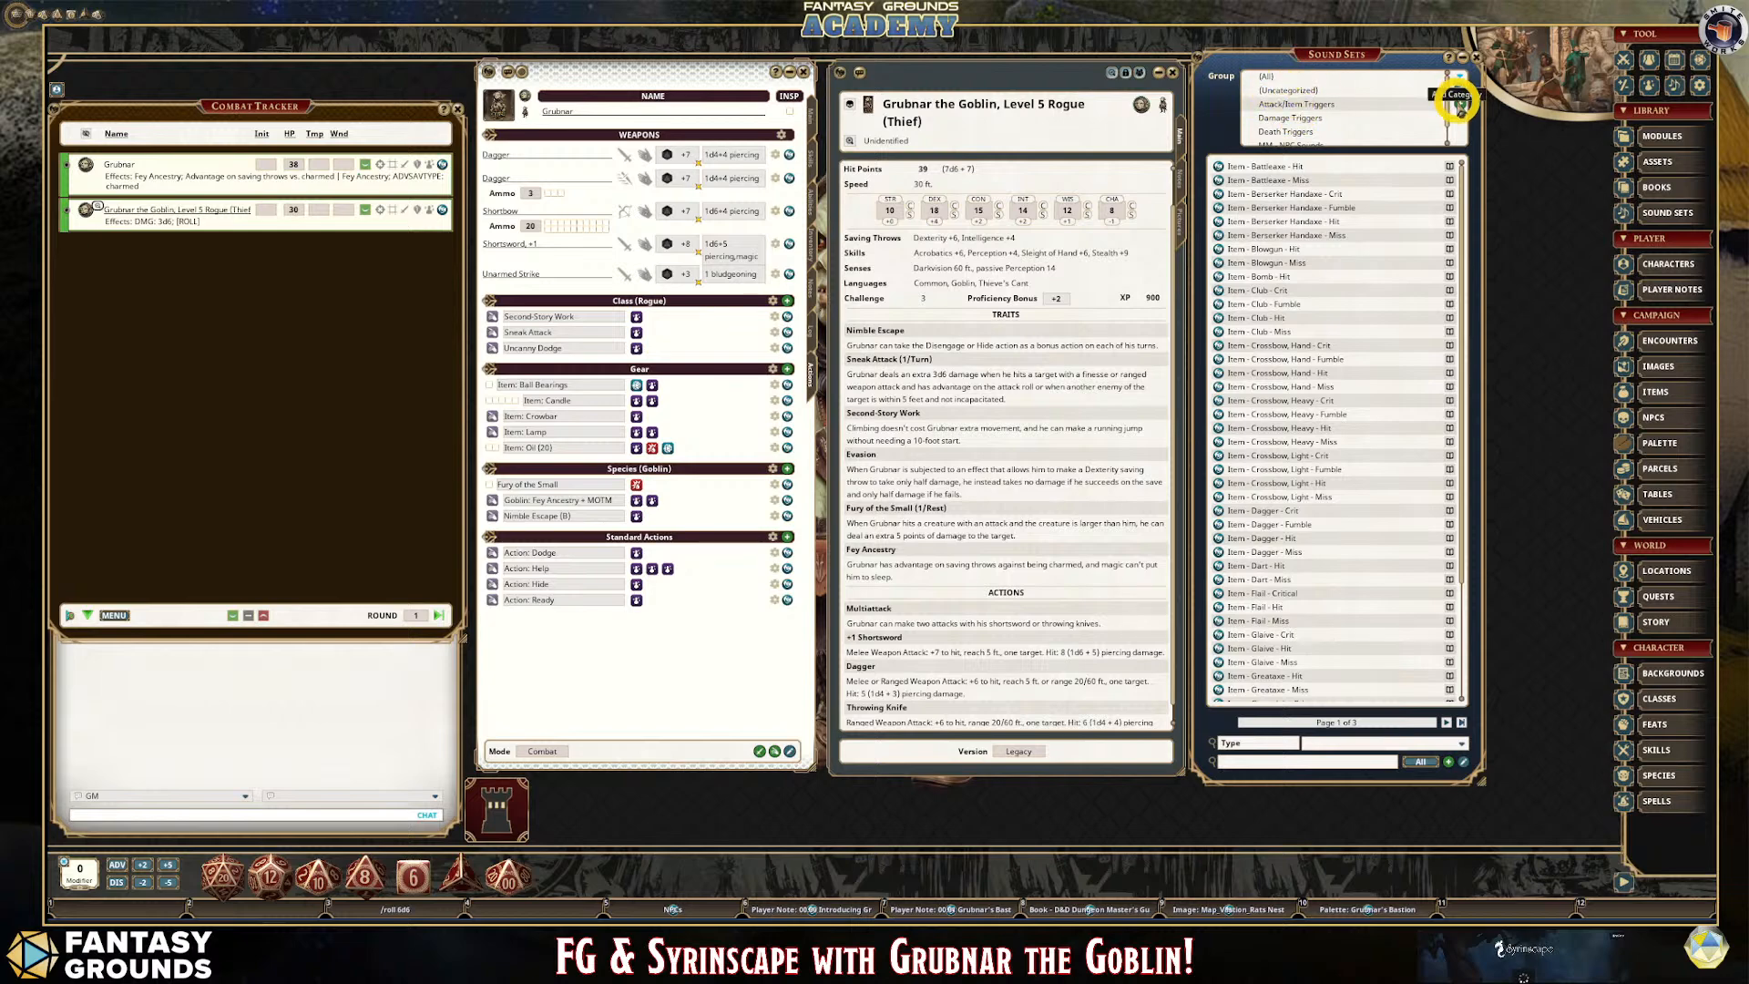
{"action": "left_click", "coordinate": [1460, 105]}
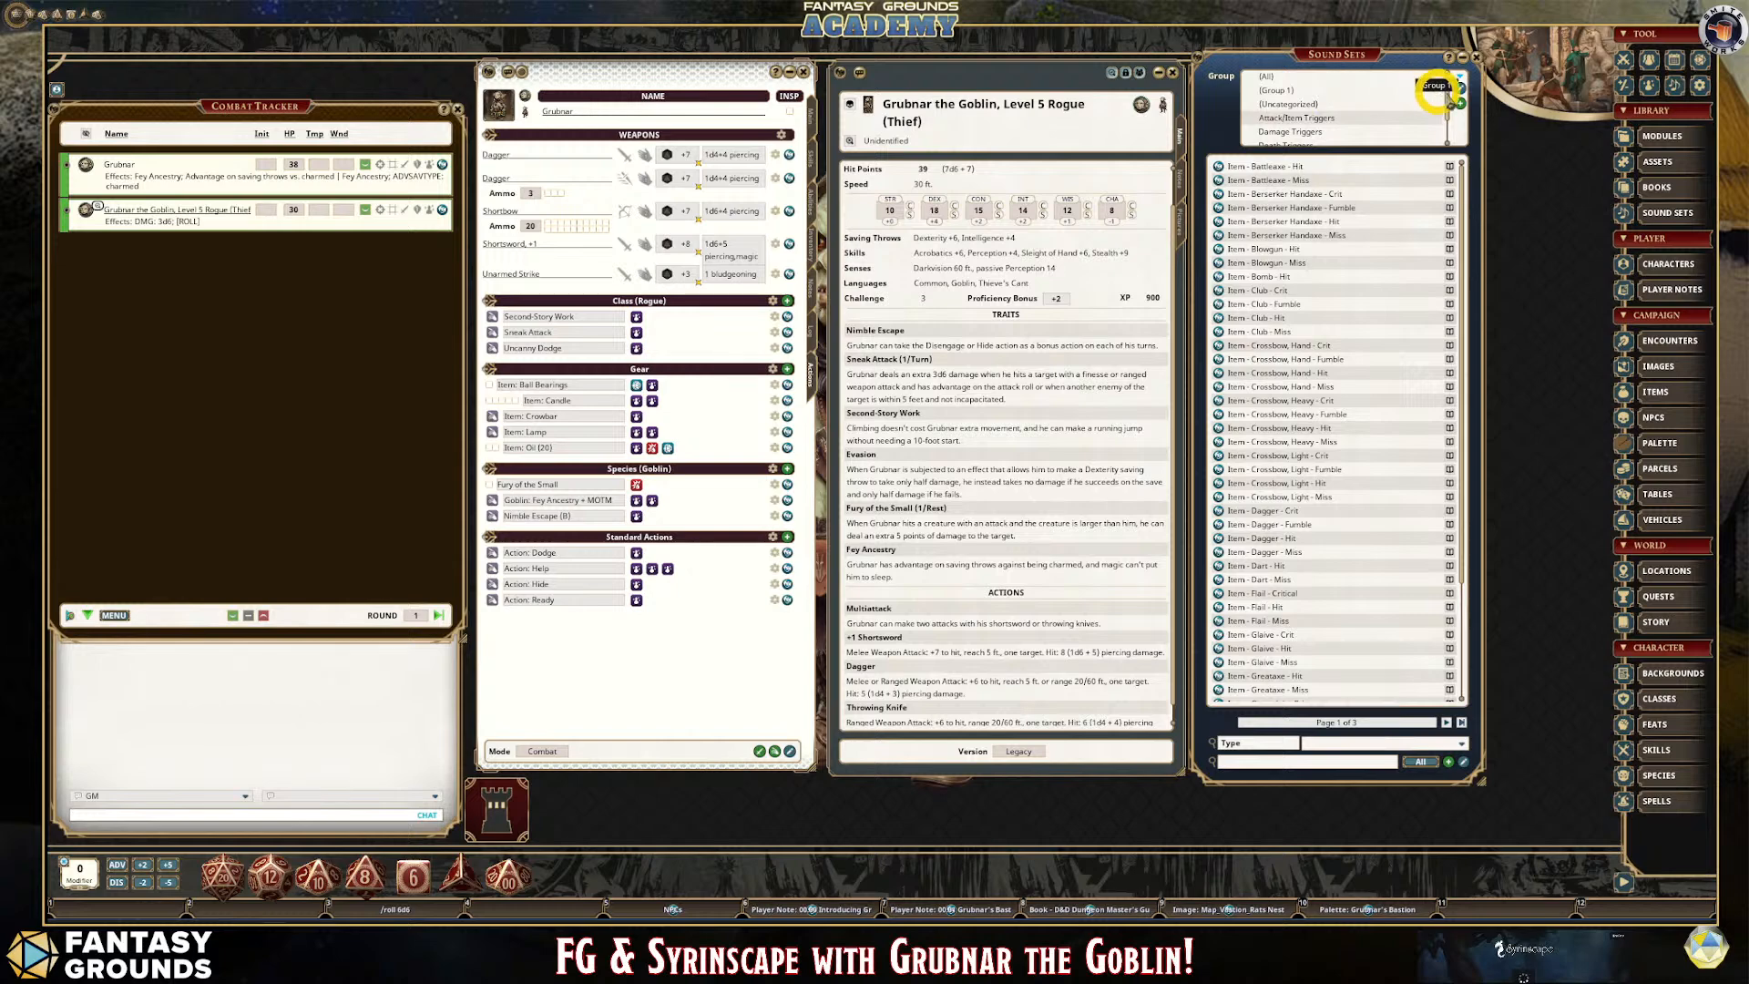
{"action": "left_click", "coordinate": [1461, 88]}
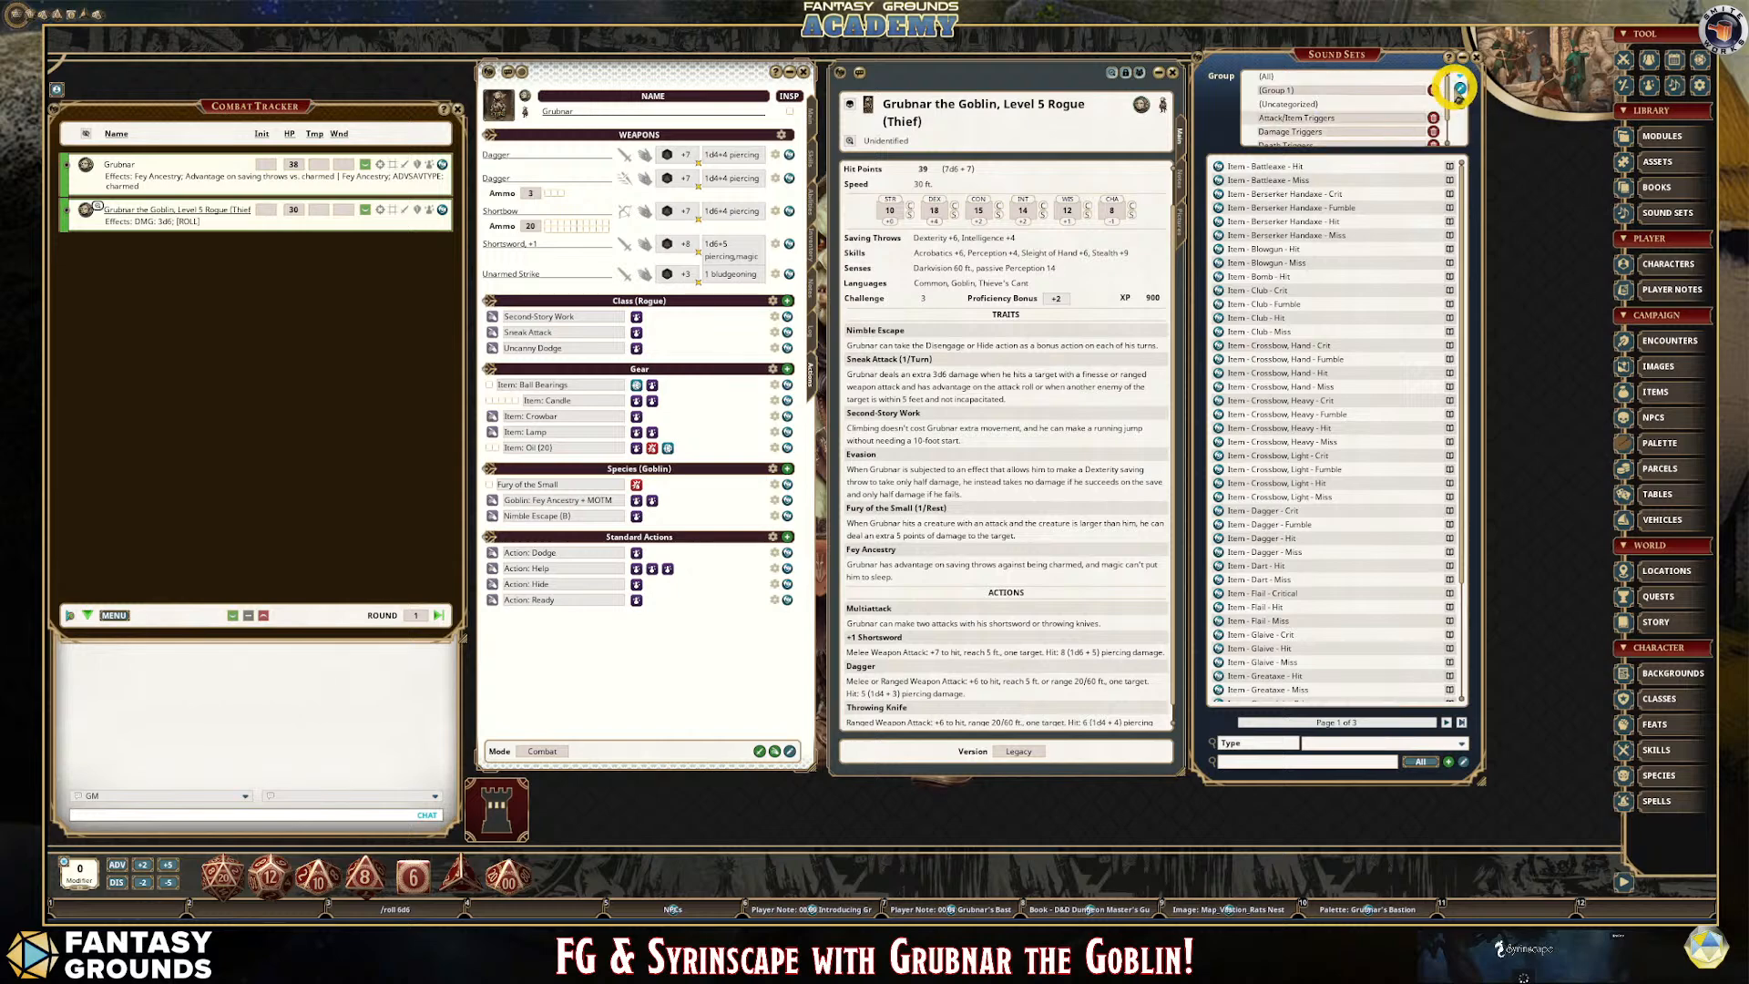
{"action": "left_click", "coordinate": [1244, 91]}
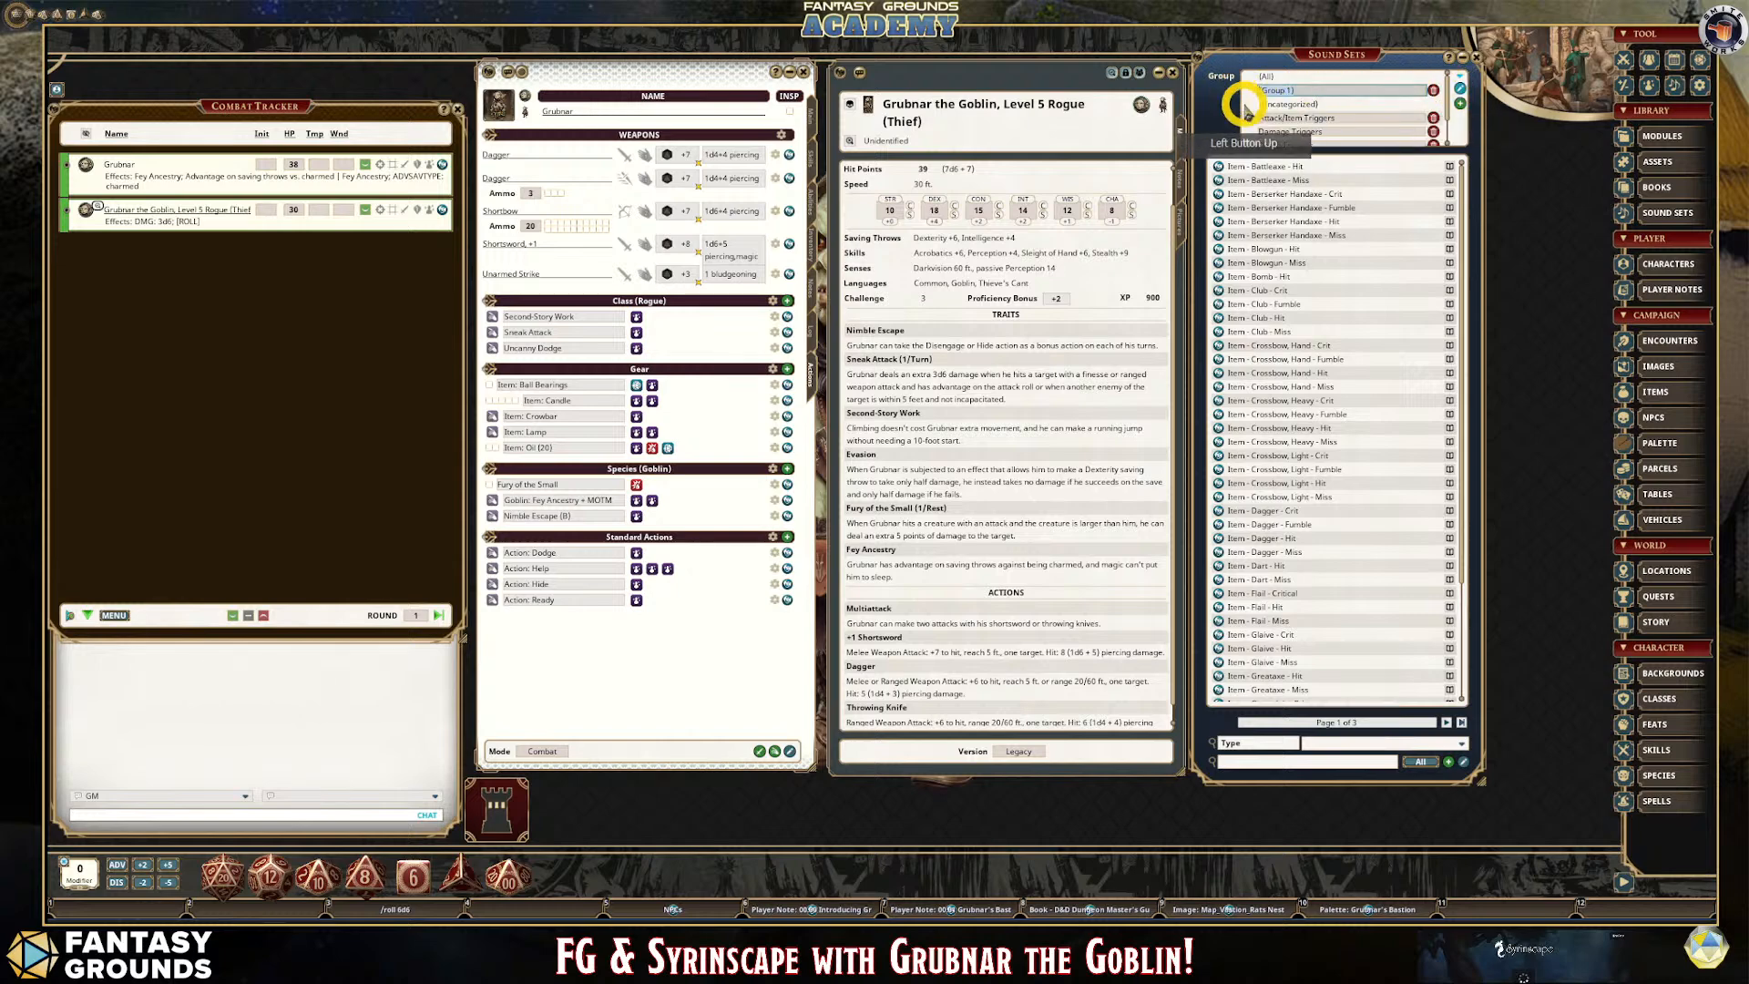
{"action": "type", "text": "Grubnar"}
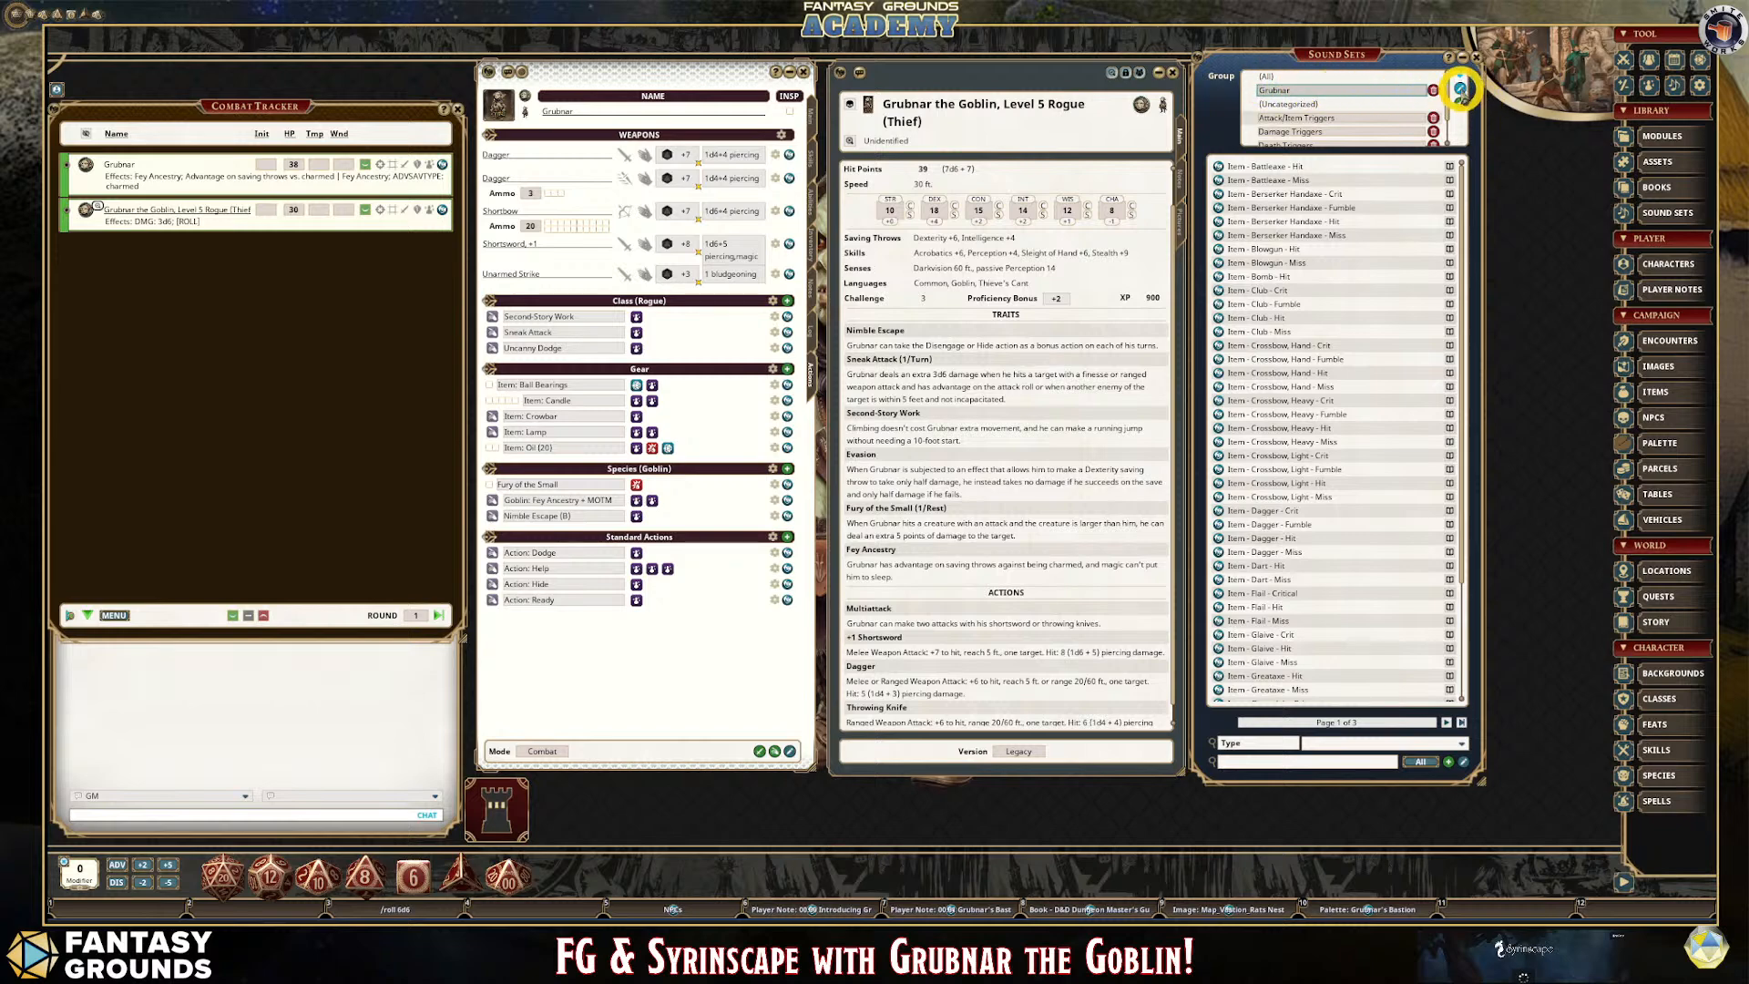
{"action": "left_click", "coordinate": [1458, 87]}
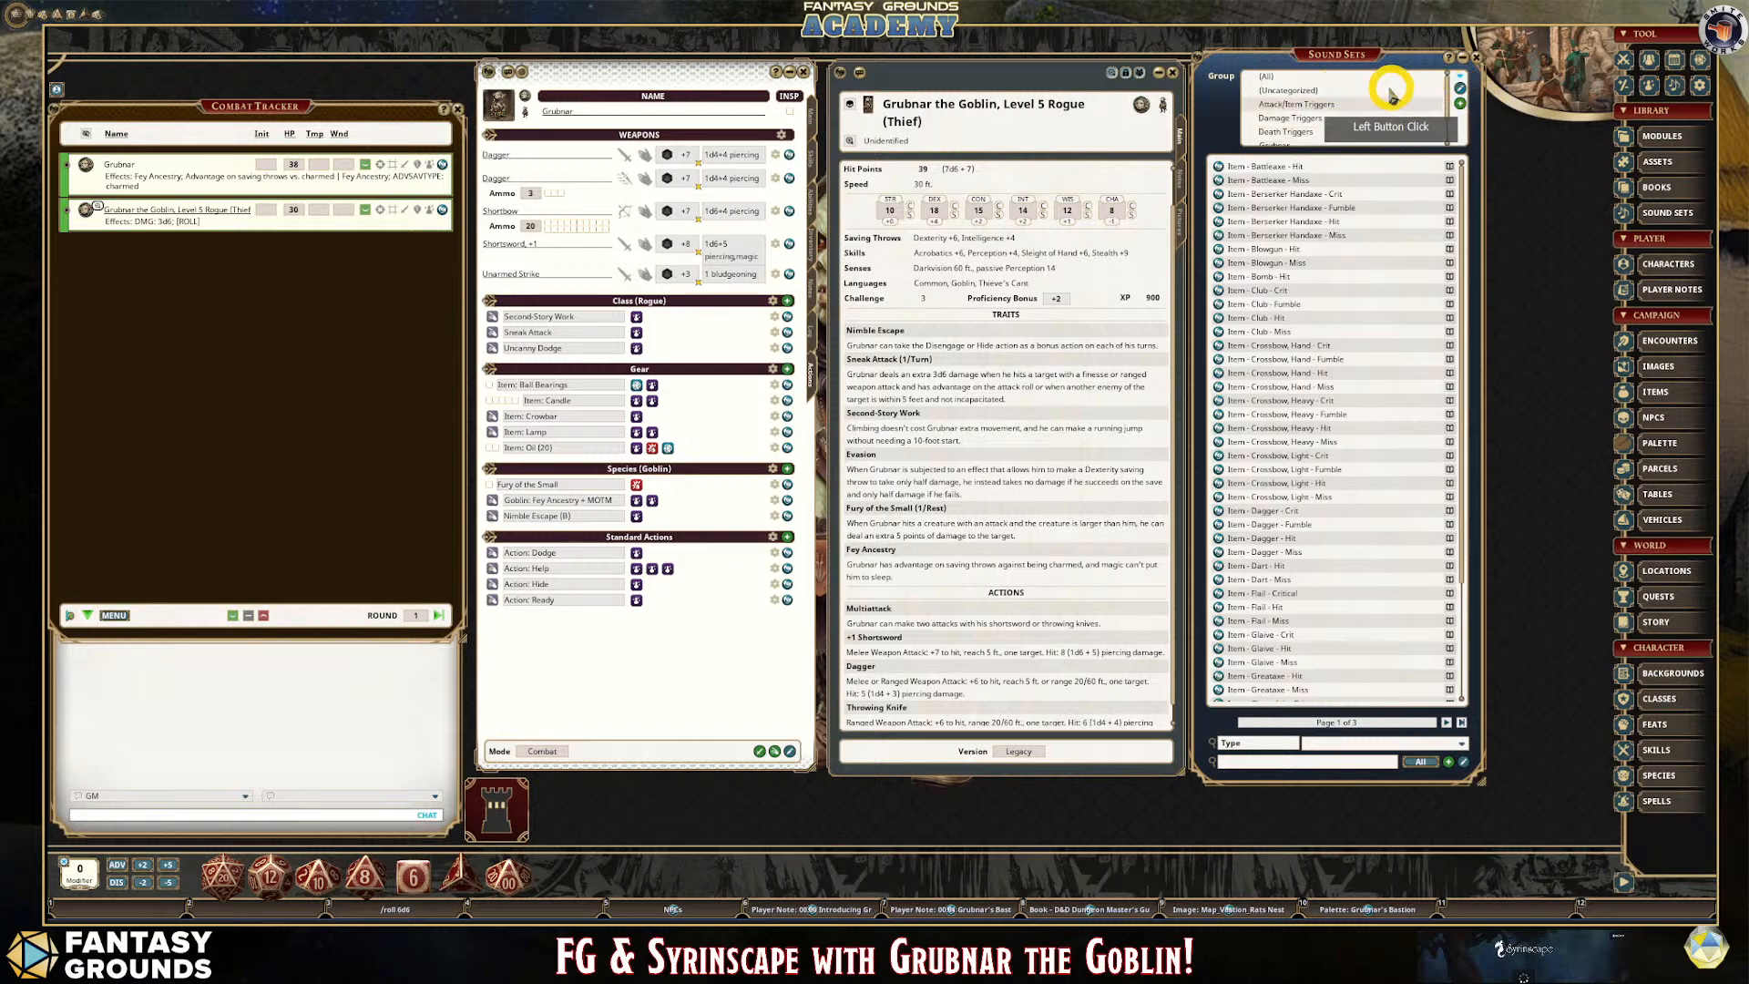
{"action": "scroll", "coordinate": [1376, 96], "scroll_direction": "down", "scroll_amount": 1}
{"action": "left_click", "coordinate": [1325, 125]}
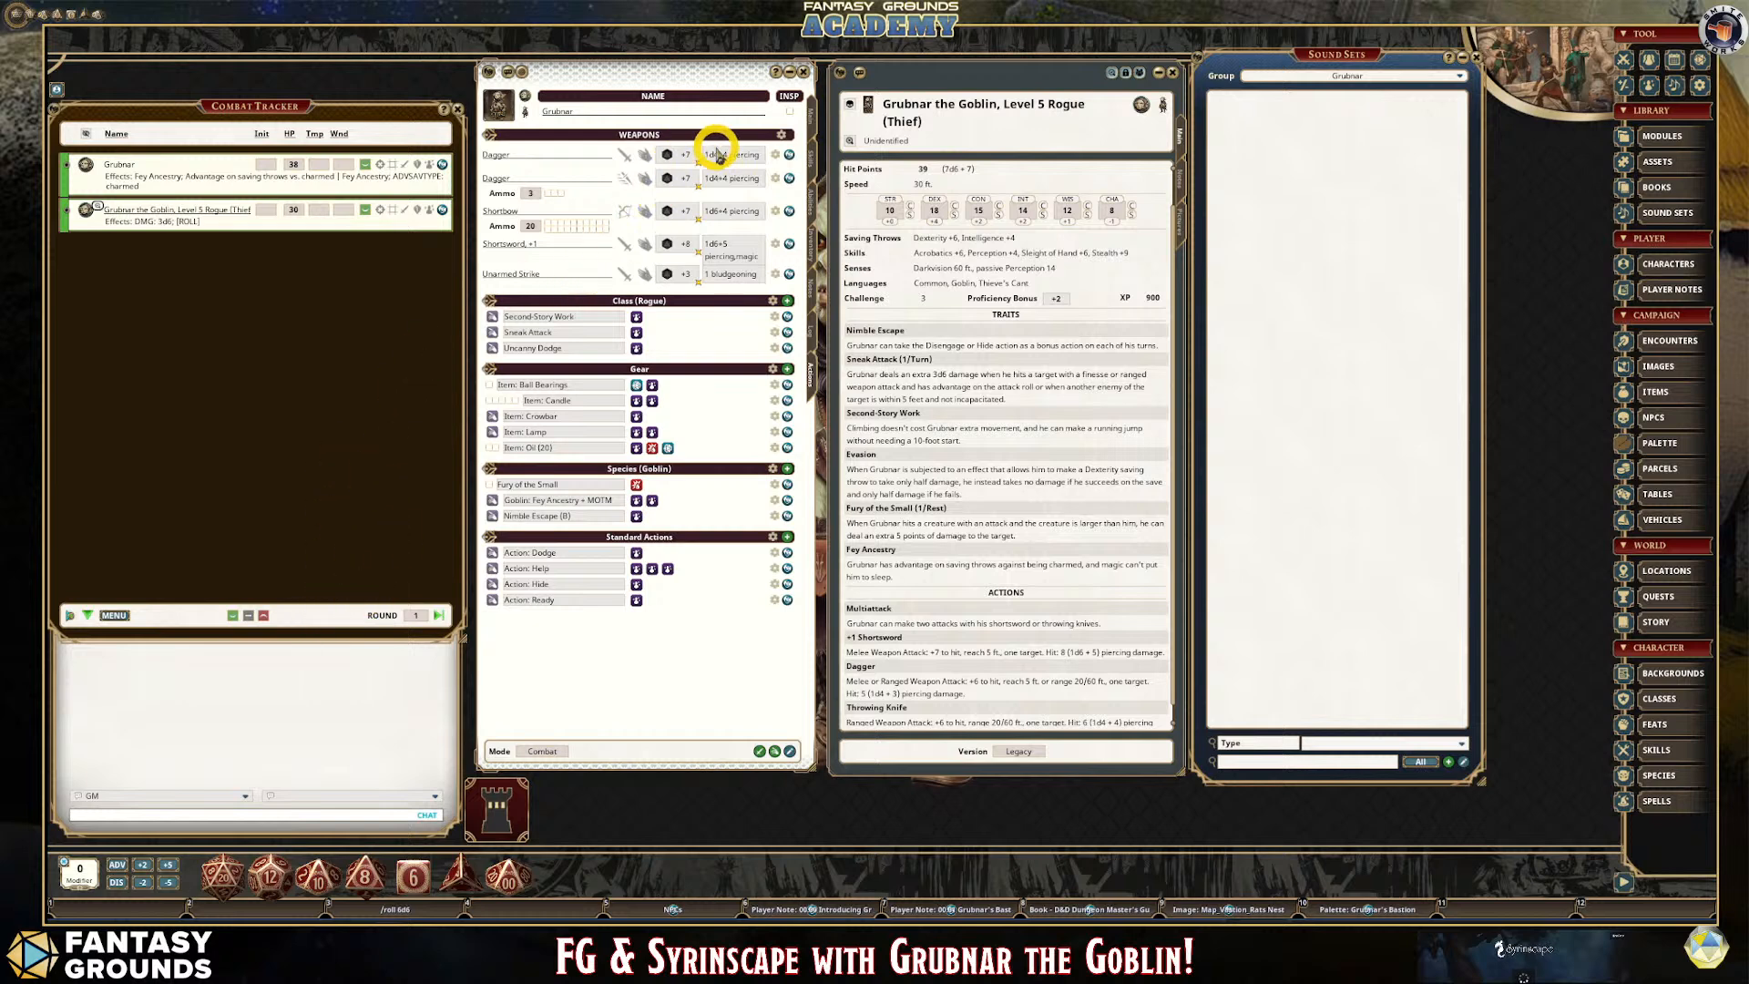
Roll the attack and damage for Grubnar's first Dagger, and allow all URL requests from Syrinscape.
{"action": "double_click", "coordinate": [667, 155]}
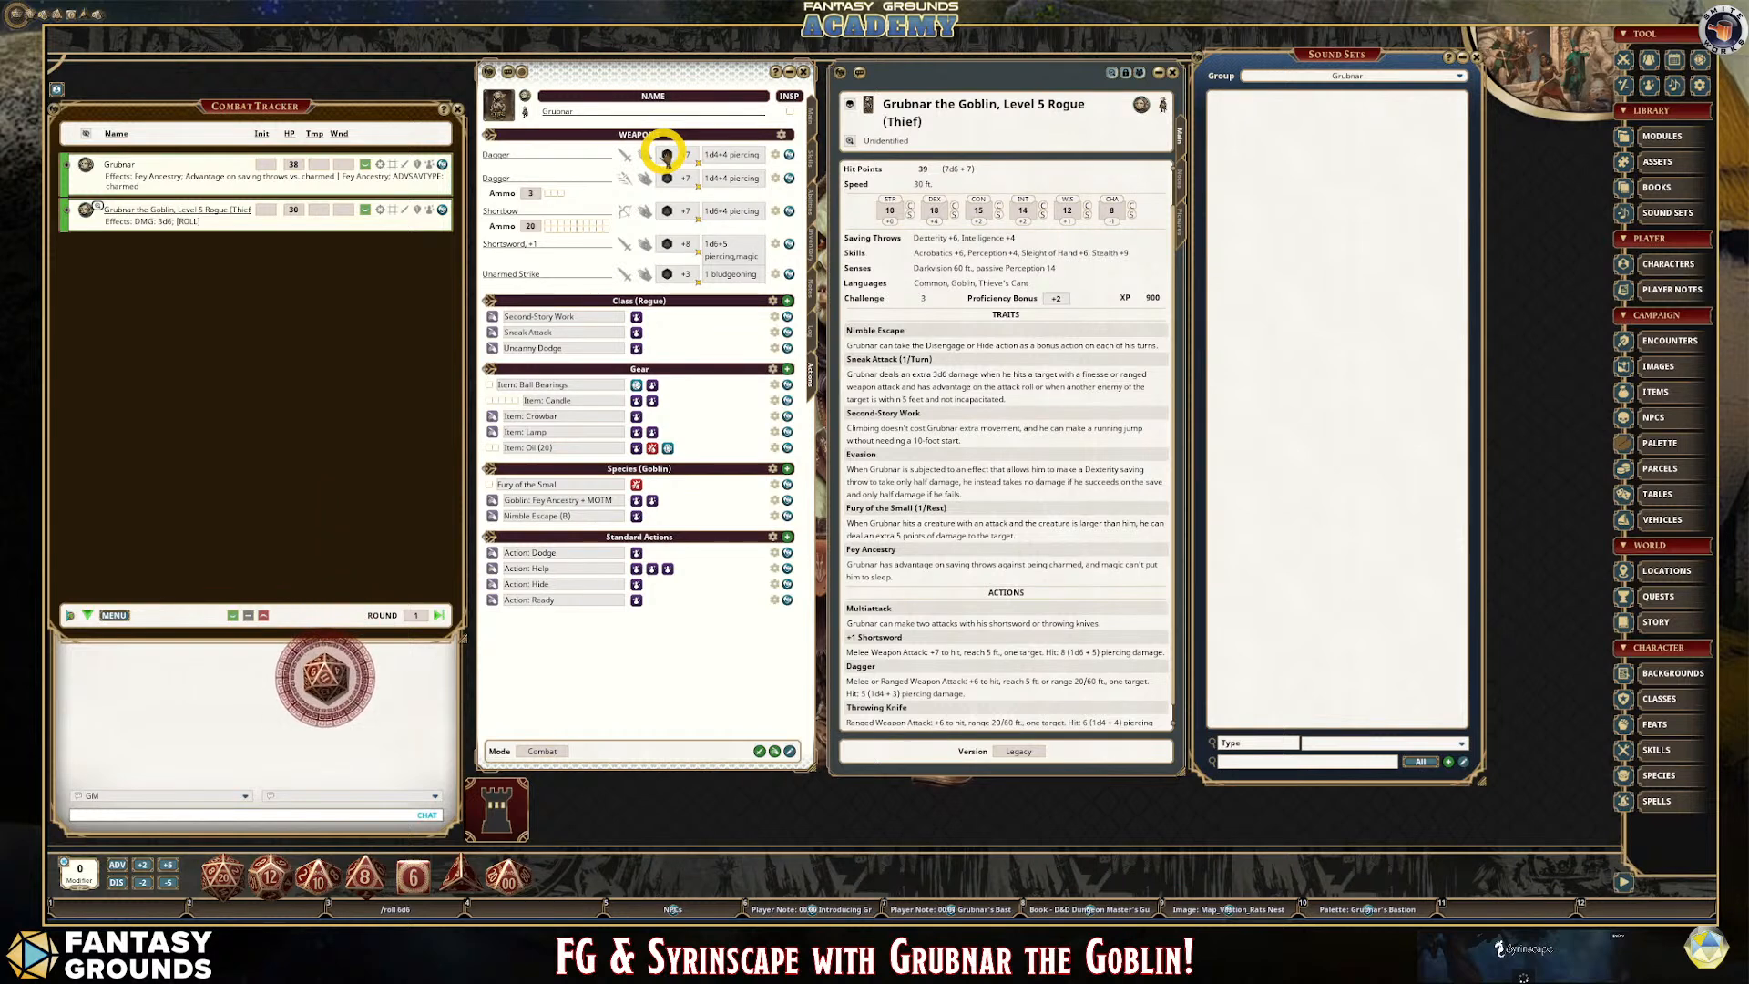
{"action": "double_click", "coordinate": [719, 155]}
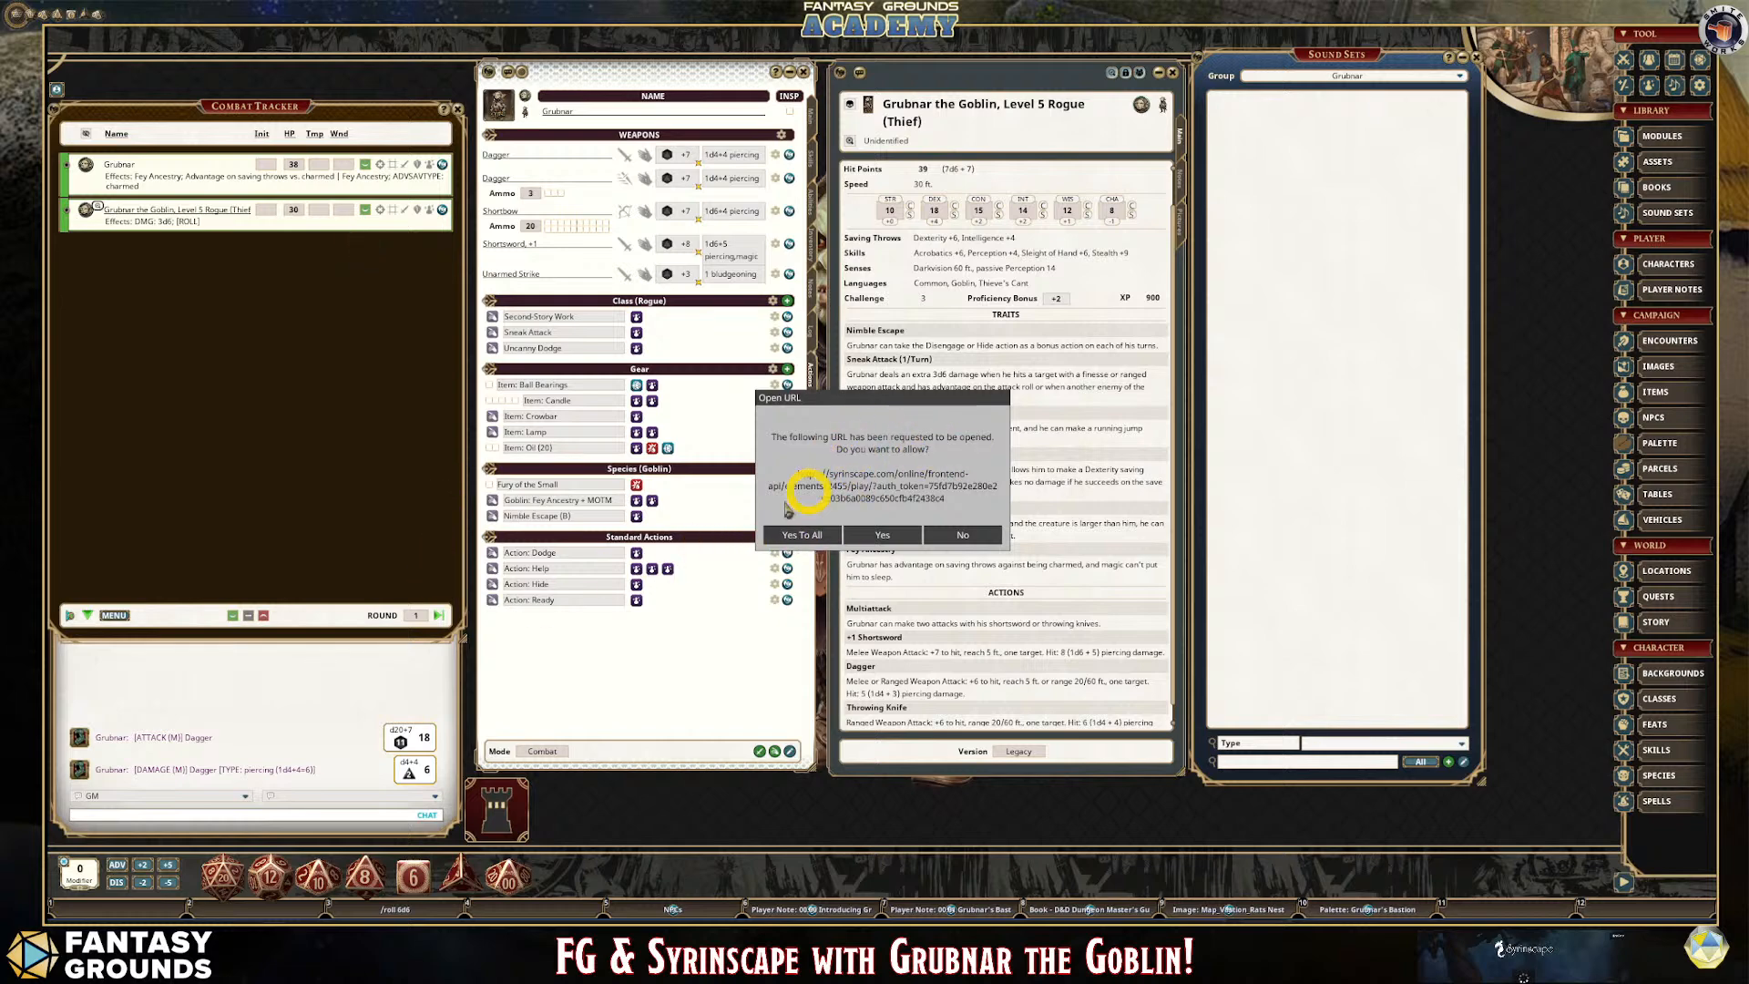
{"action": "left_click", "coordinate": [810, 535]}
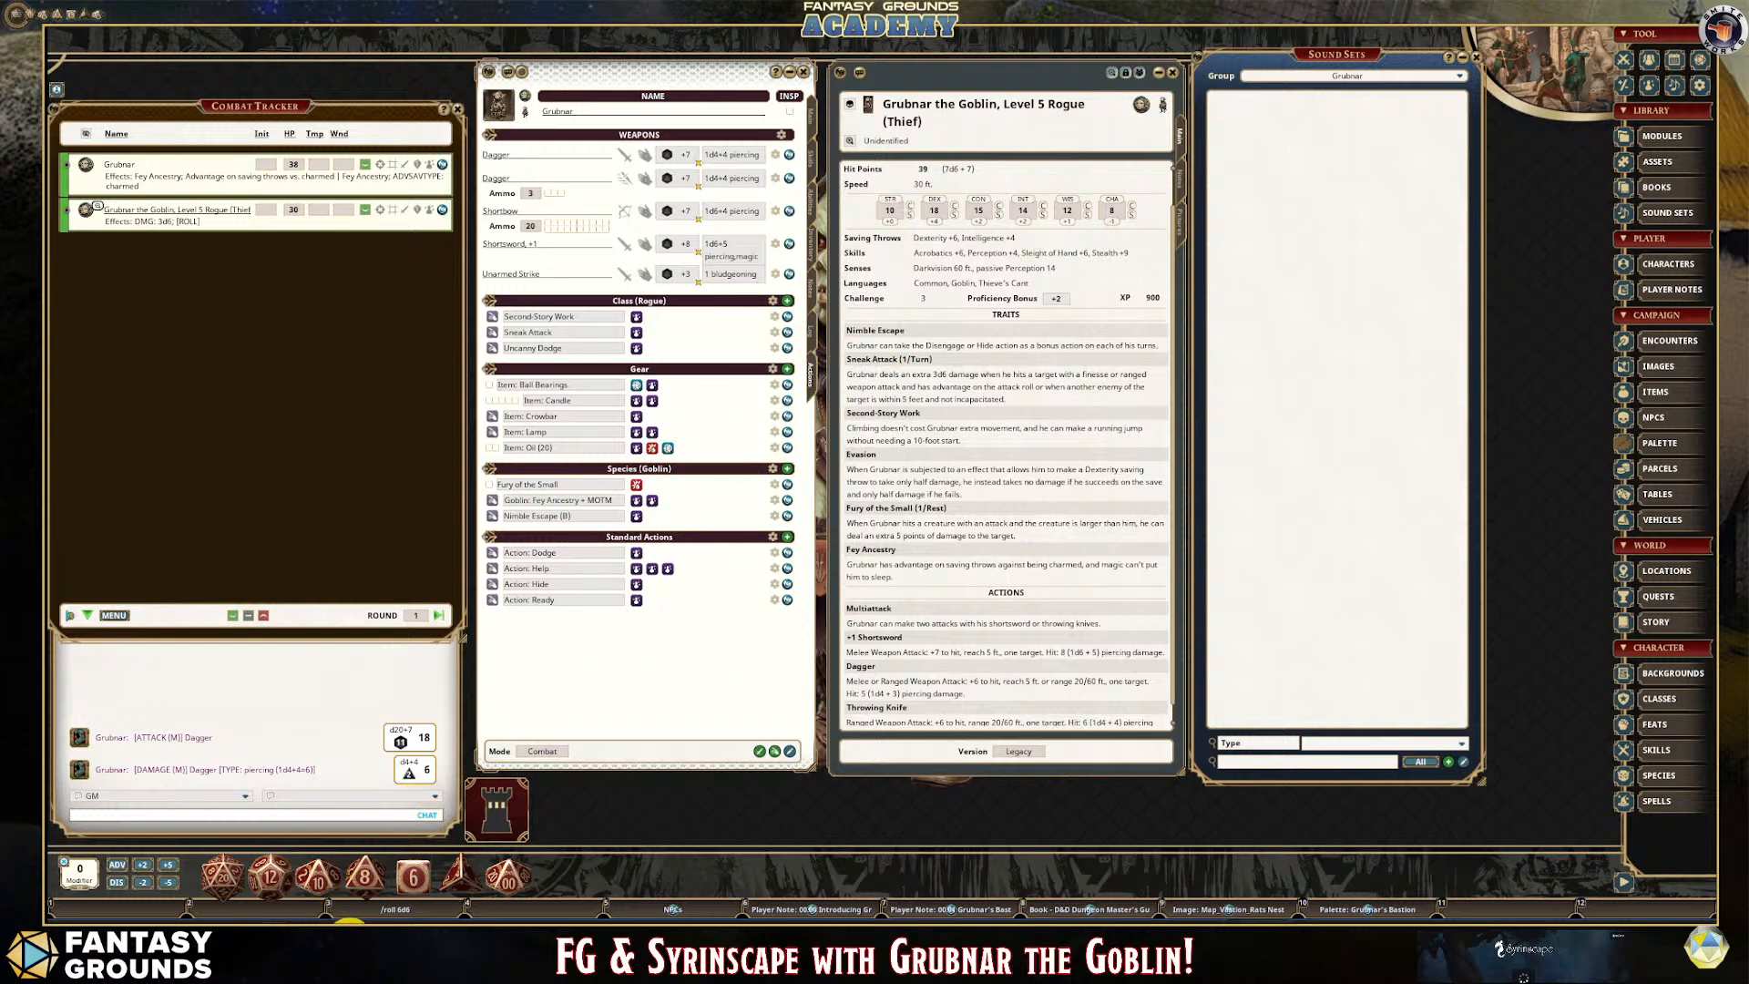
Switch to the browser, check the Using Sound Links guide and the Syrinscape player page, and return to Fantasy Grounds.
{"action": "left_click", "coordinate": [355, 925]}
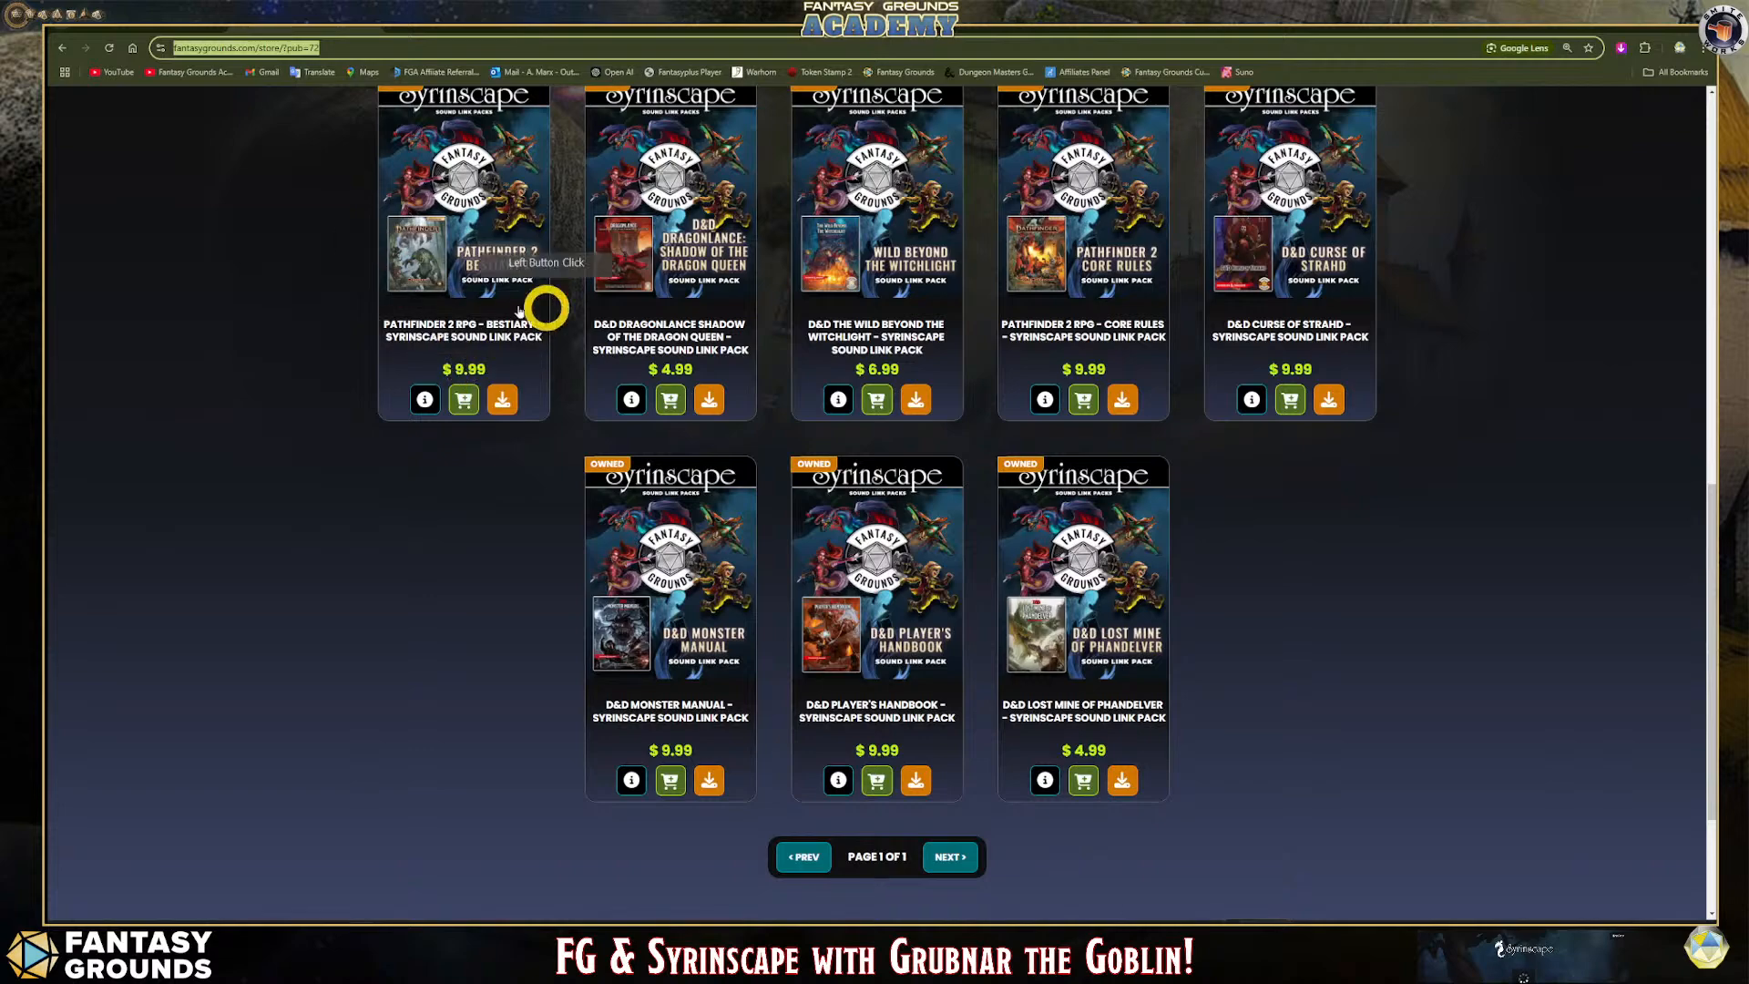
{"action": "left_click", "coordinate": [202, 32]}
{"action": "left_click", "coordinate": [432, 32]}
{"action": "left_click", "coordinate": [203, 32]}
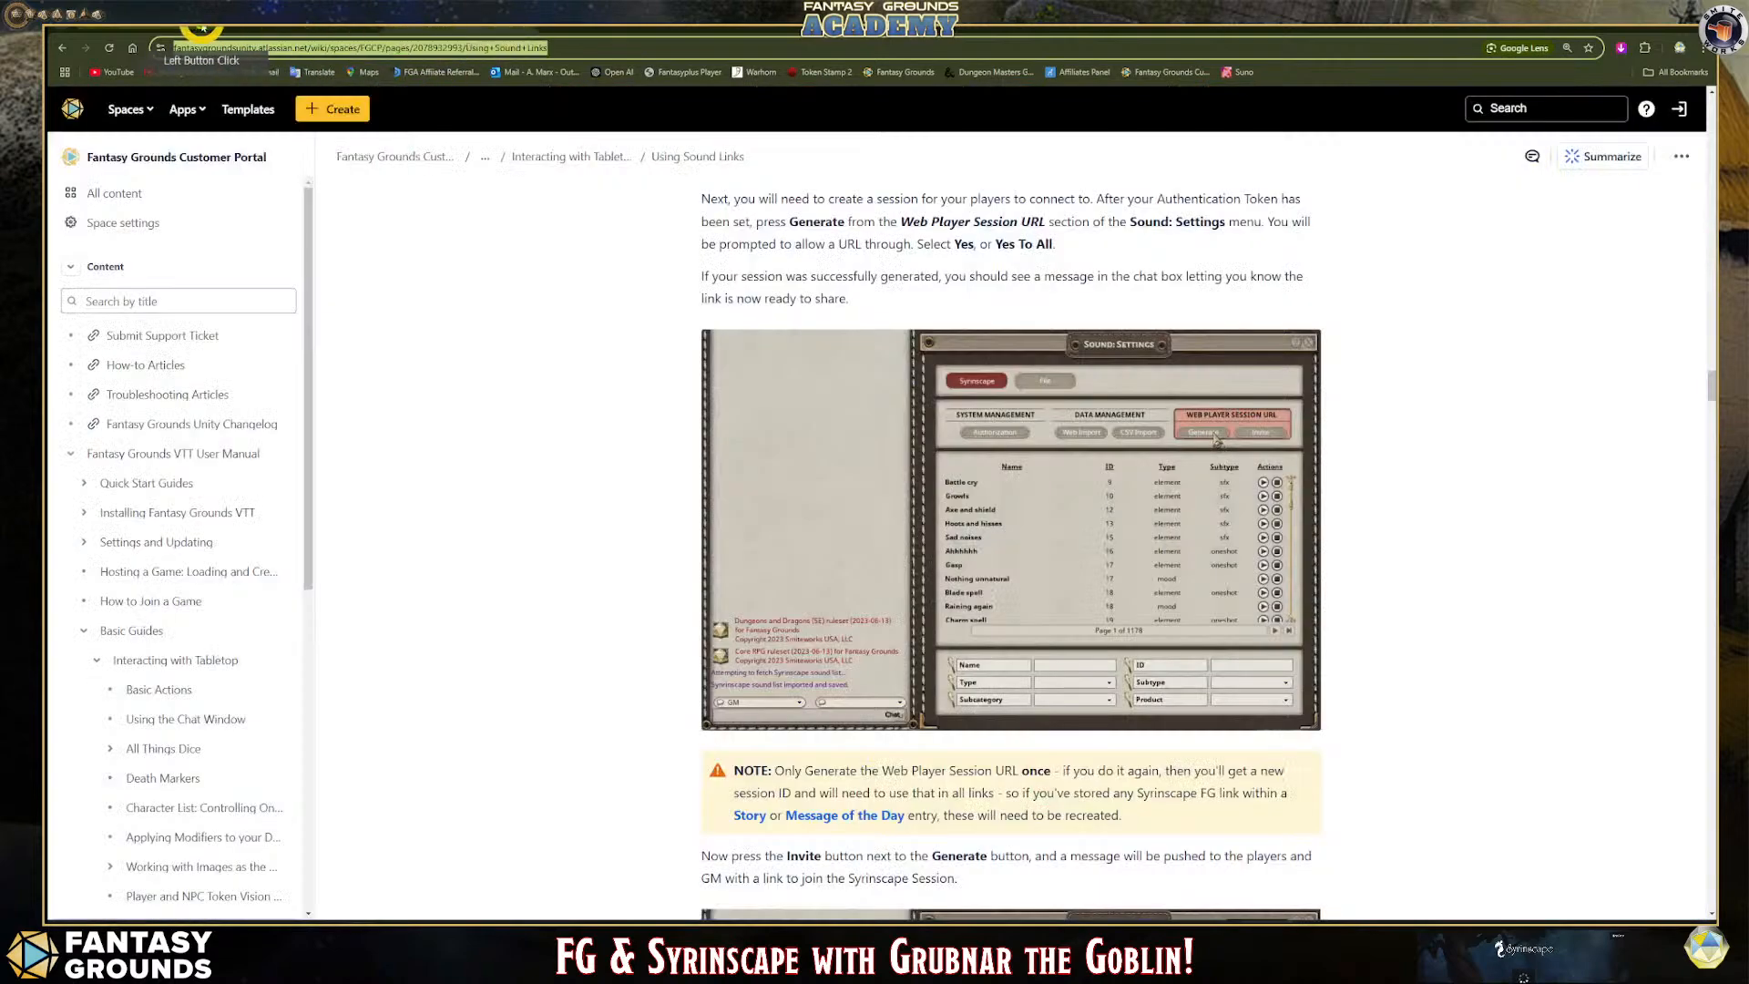
{"action": "left_click", "coordinate": [665, 29]}
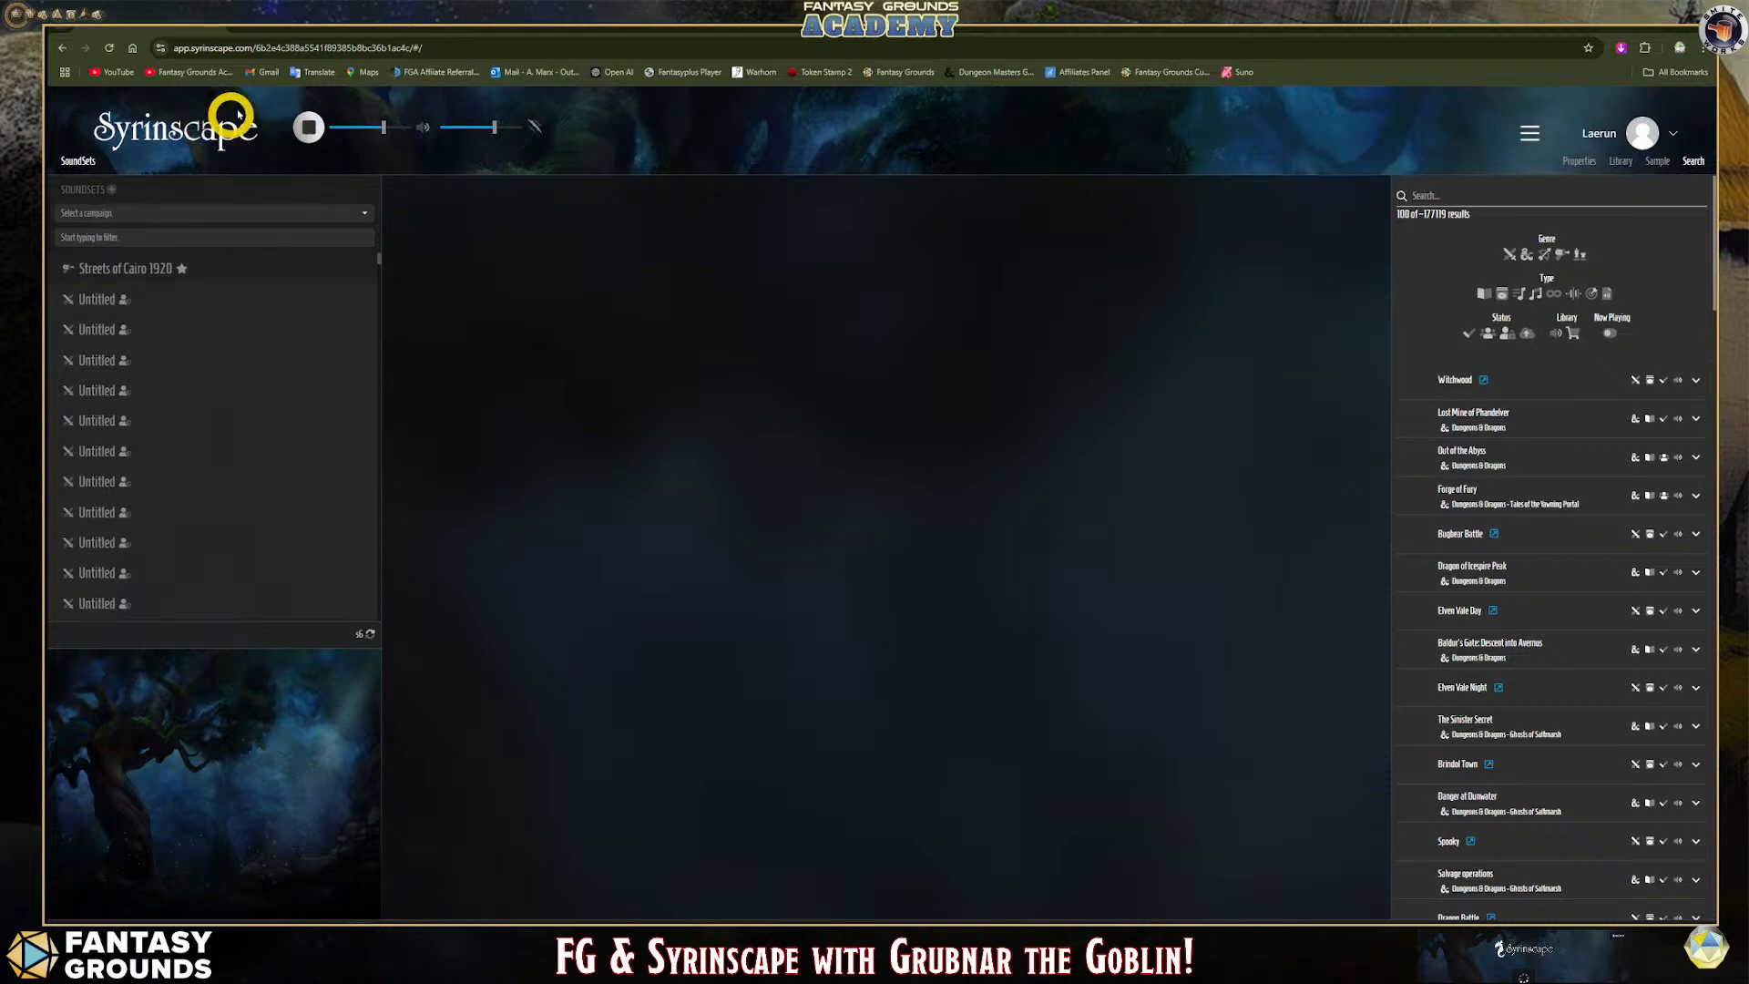
{"action": "left_click", "coordinate": [1639, 20]}
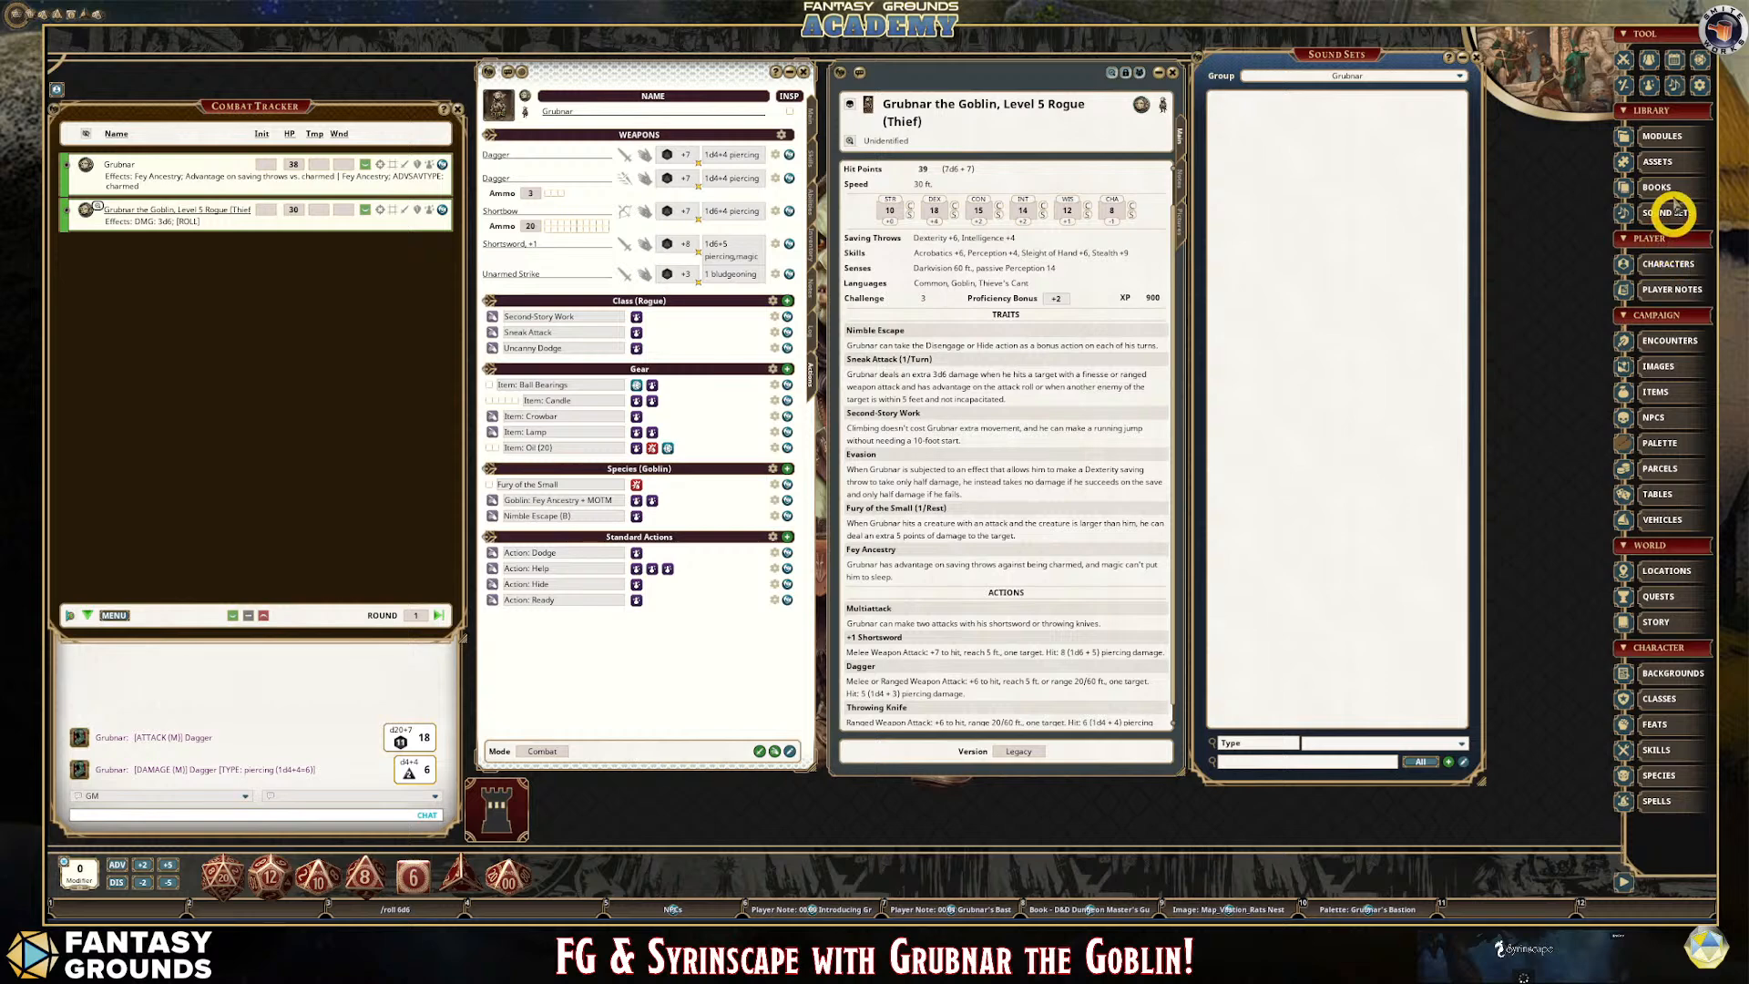
Open the Syrinscape sound settings from the Sound Context window and run a web import of the sound list.
{"action": "left_click", "coordinate": [1674, 87]}
{"action": "left_click_drag", "start_coordinate": [898, 305], "coordinate": [1266, 264]}
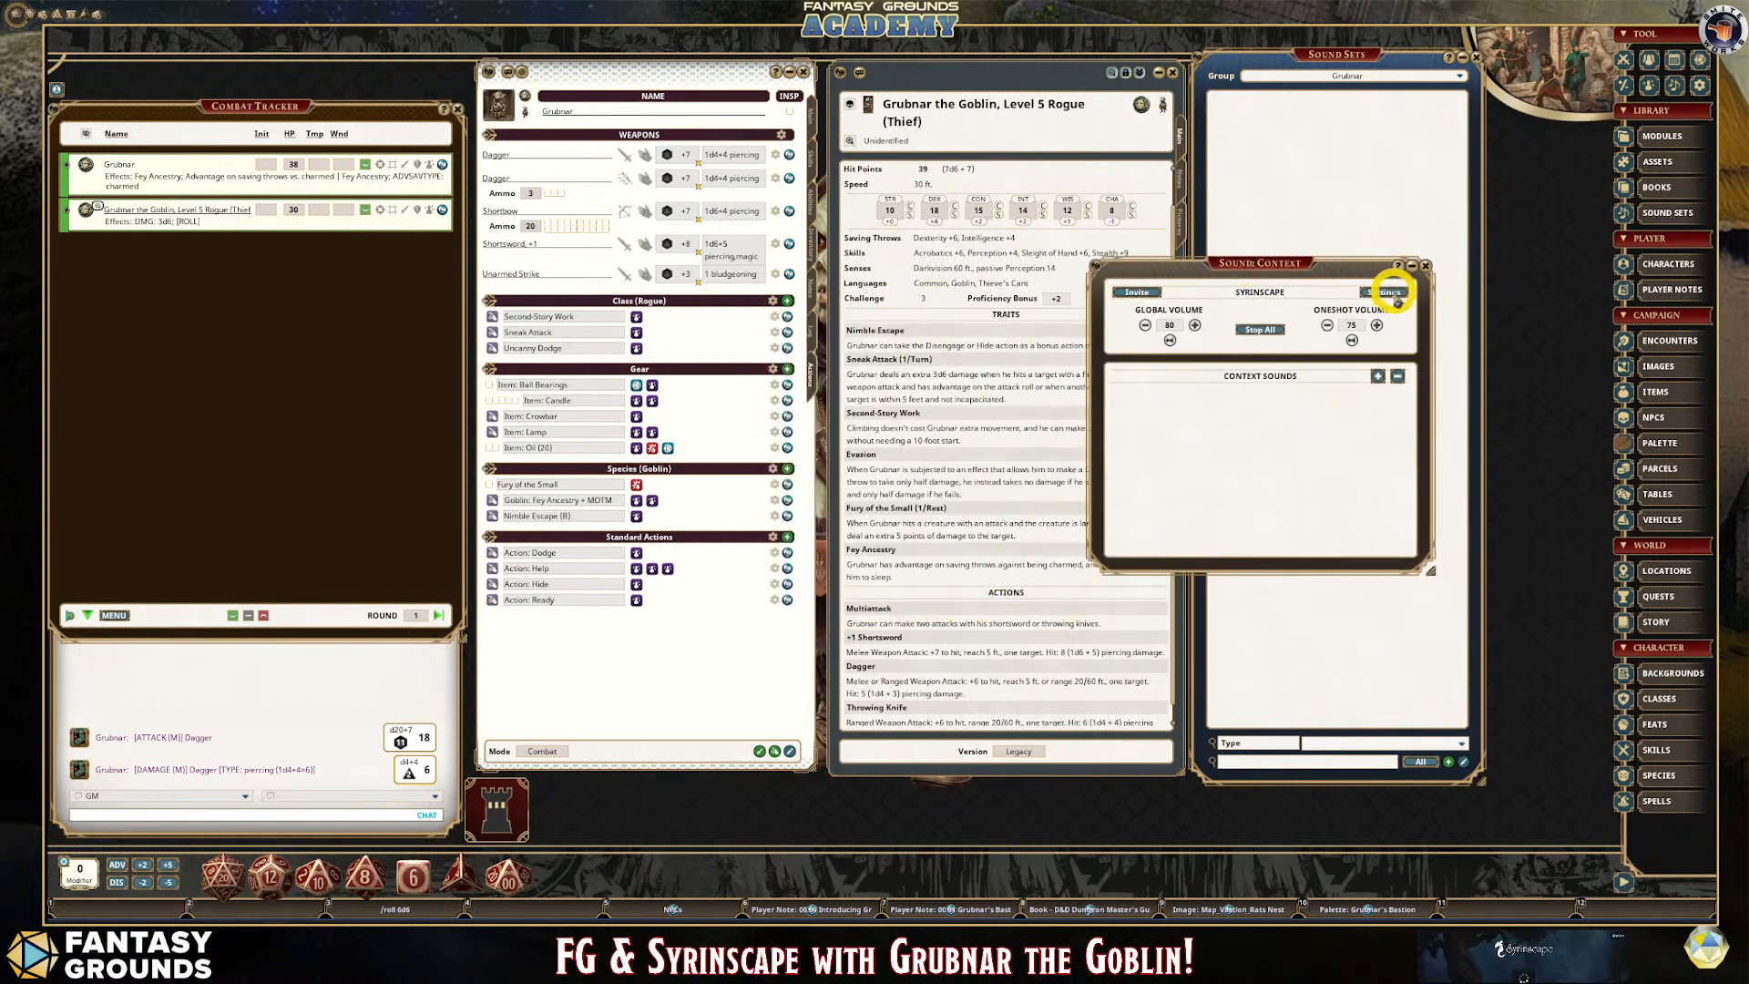
{"action": "left_click", "coordinate": [1393, 292]}
{"action": "left_click_drag", "start_coordinate": [876, 315], "coordinate": [1150, 313]}
{"action": "scroll", "coordinate": [1293, 466], "scroll_direction": "down", "scroll_amount": 1}
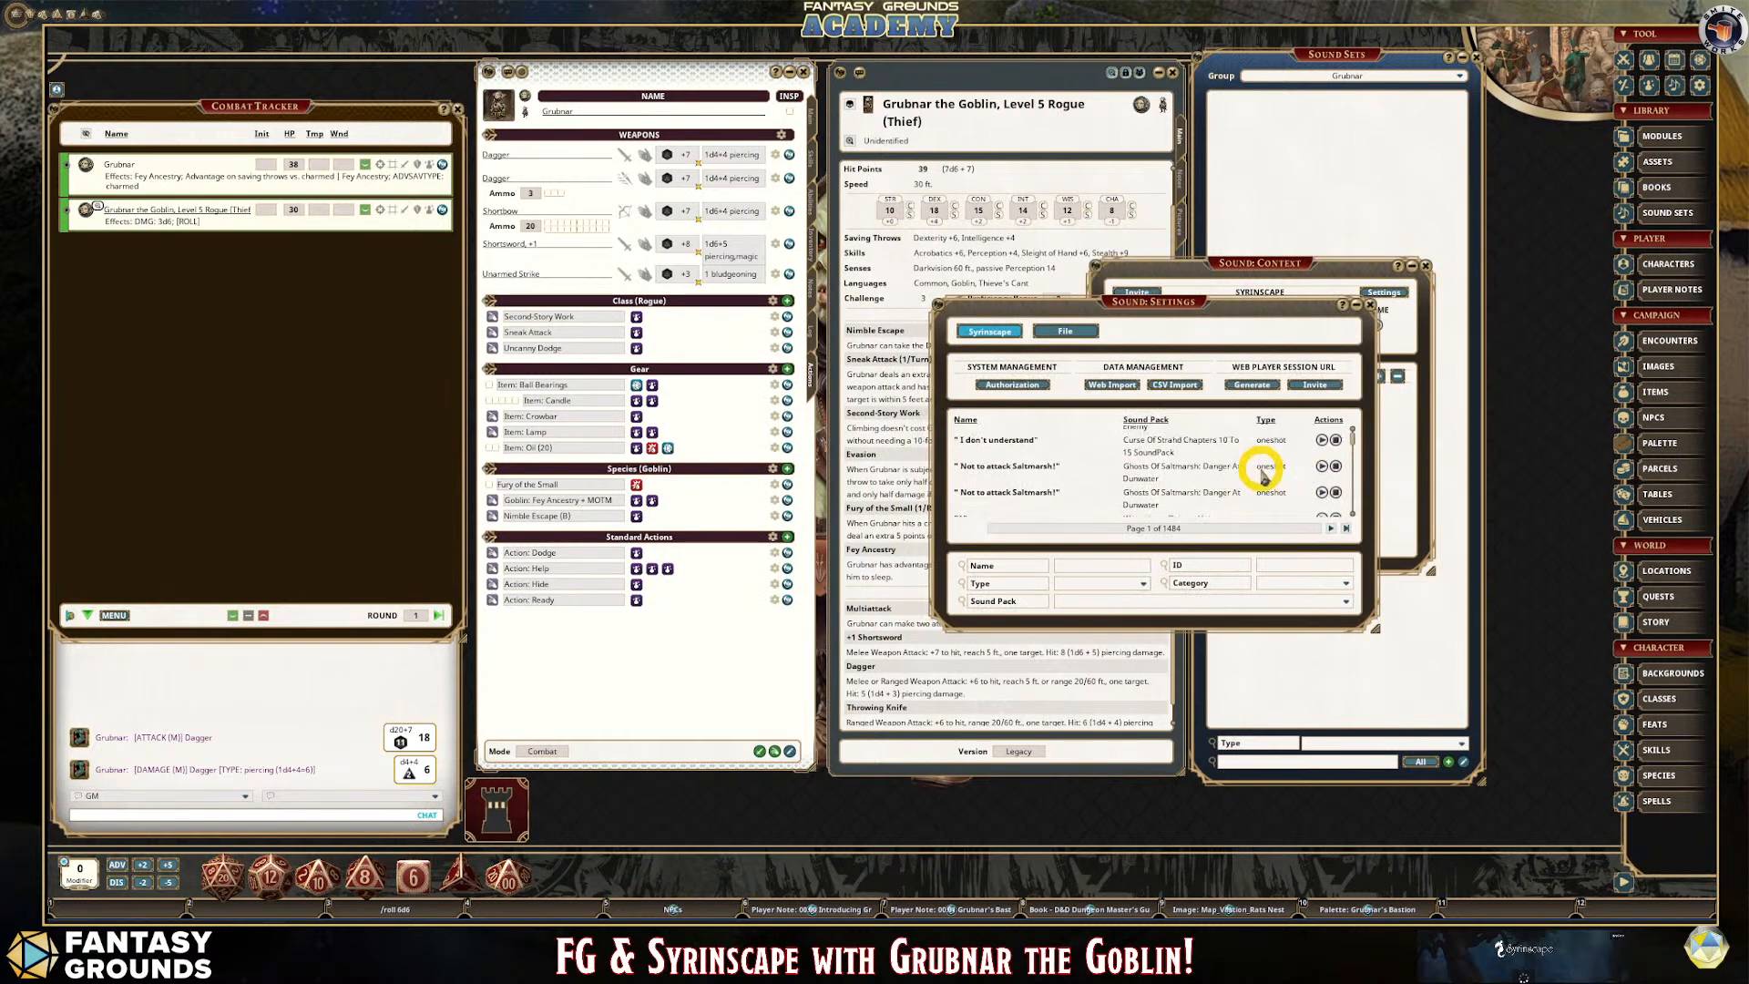
{"action": "left_click", "coordinate": [1121, 386]}
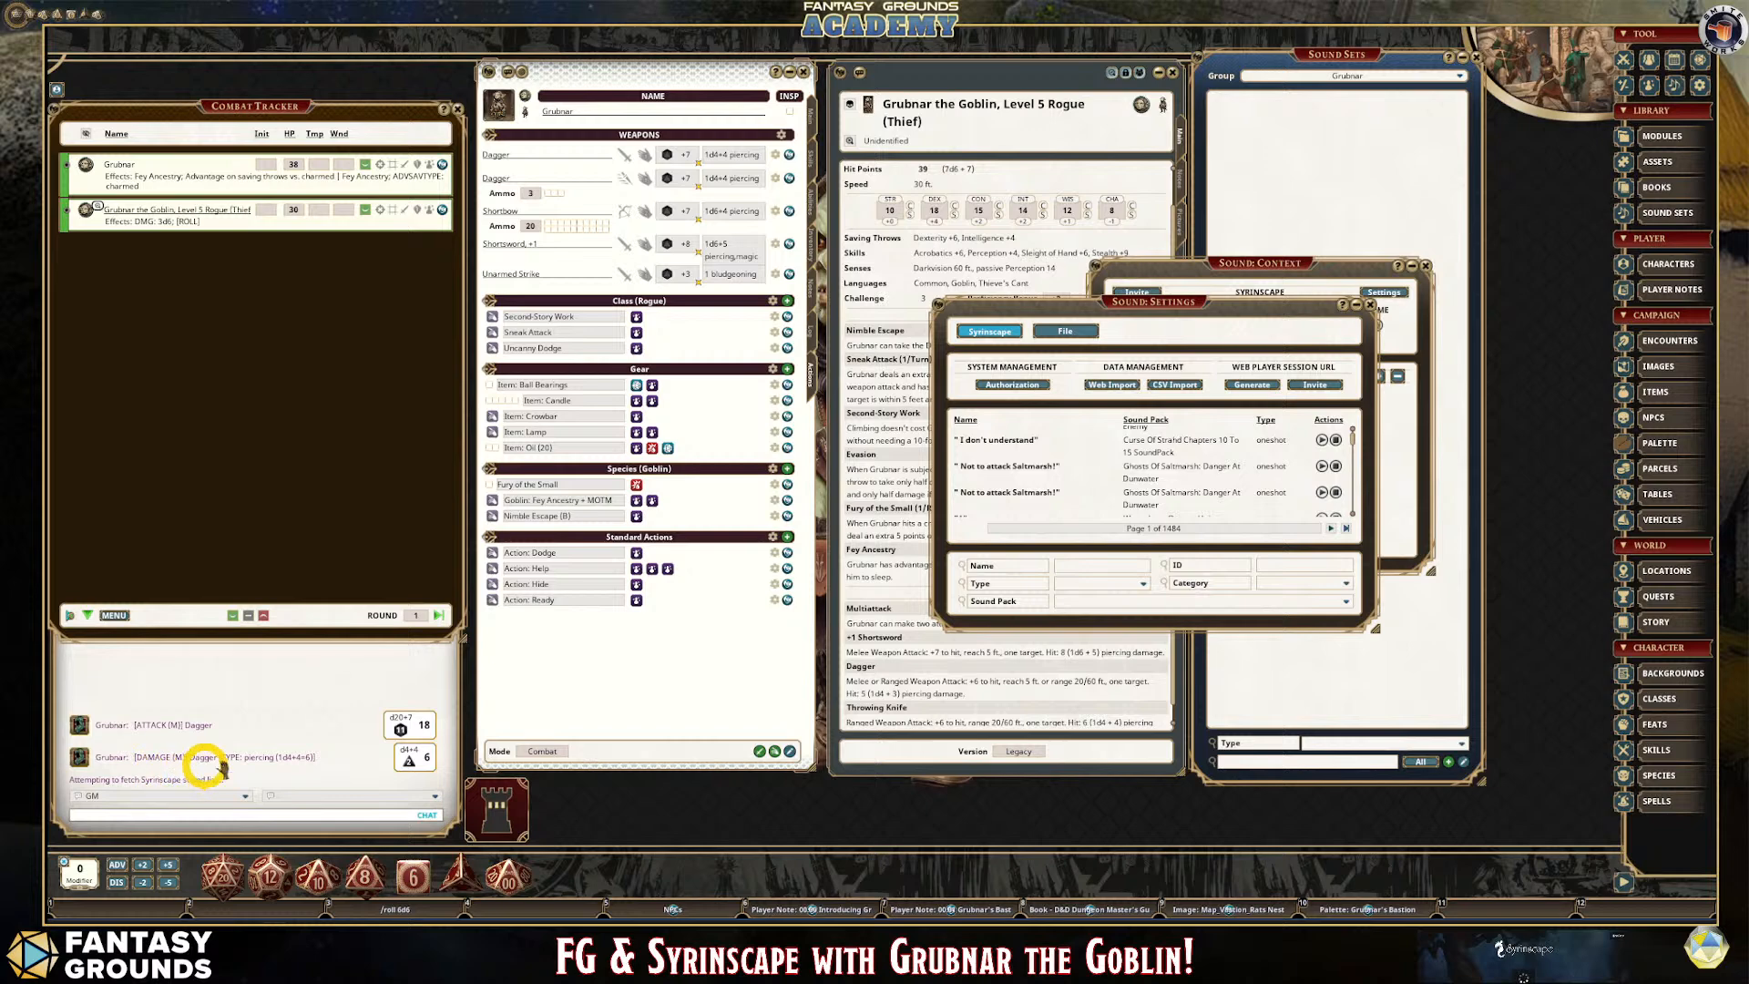
Look through the first page of the Syrinscape sound list and briefly check the Syrinscape player in the browser.
{"action": "scroll", "coordinate": [1068, 455], "scroll_direction": "up", "scroll_amount": 5}
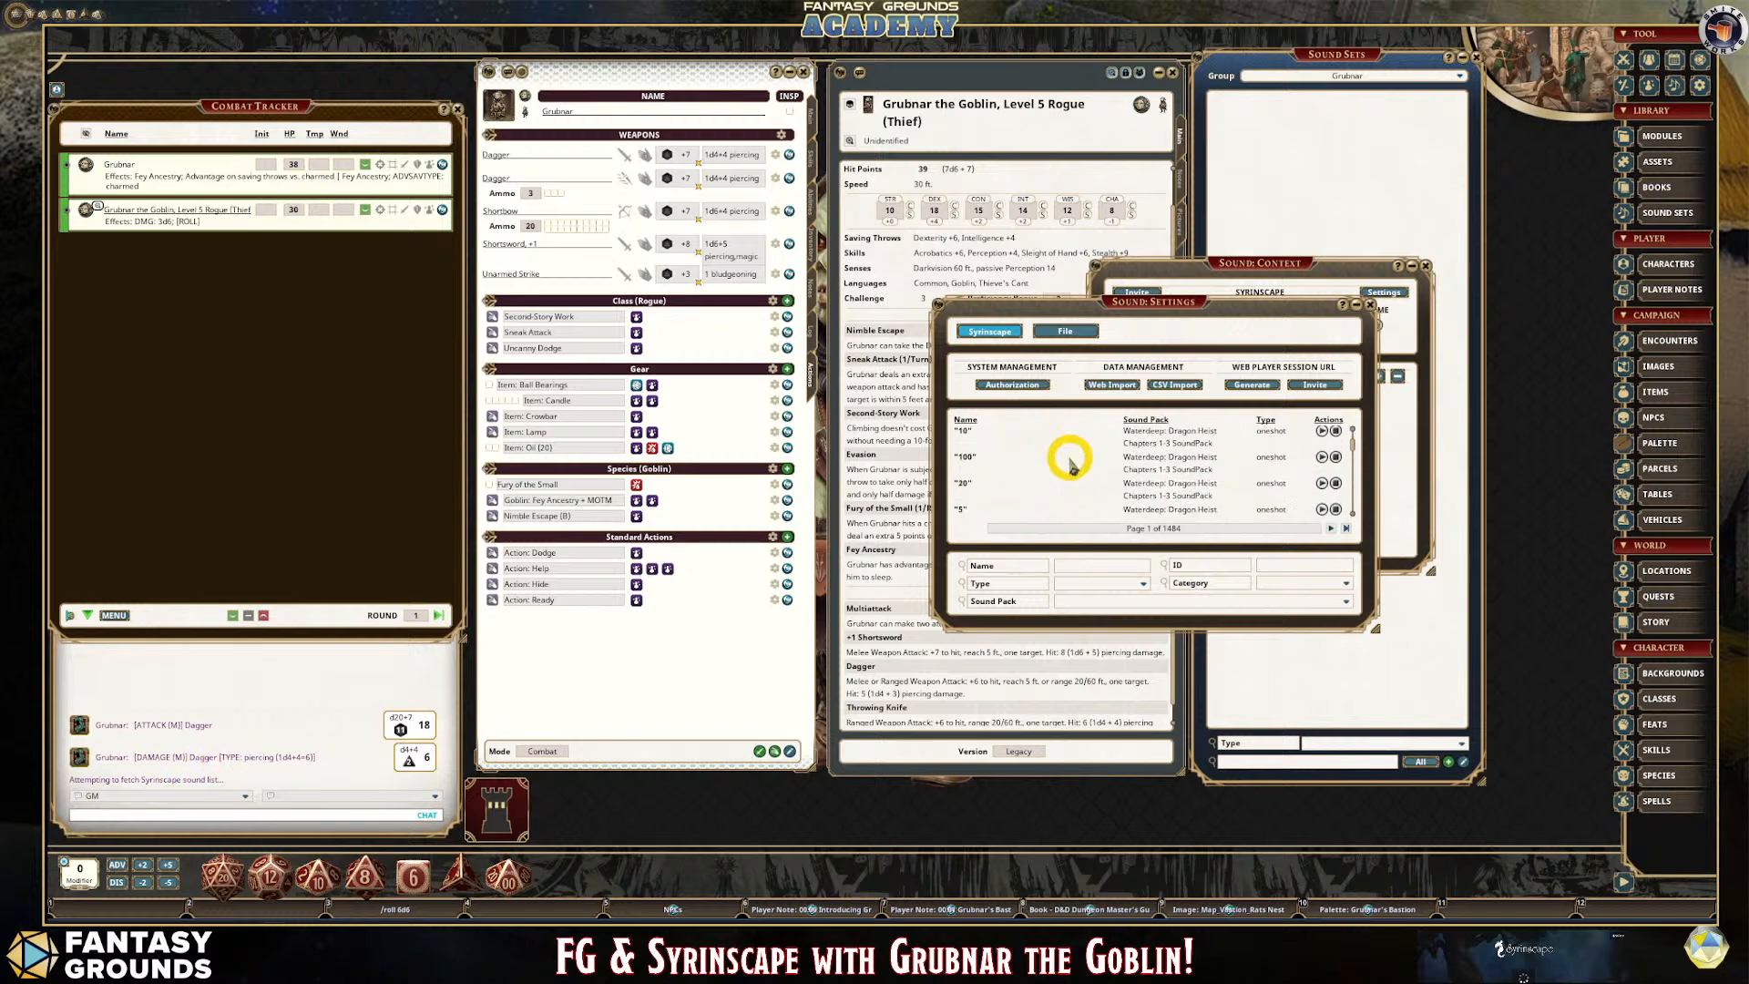
{"action": "scroll", "coordinate": [1070, 466], "scroll_direction": "up", "scroll_amount": 5}
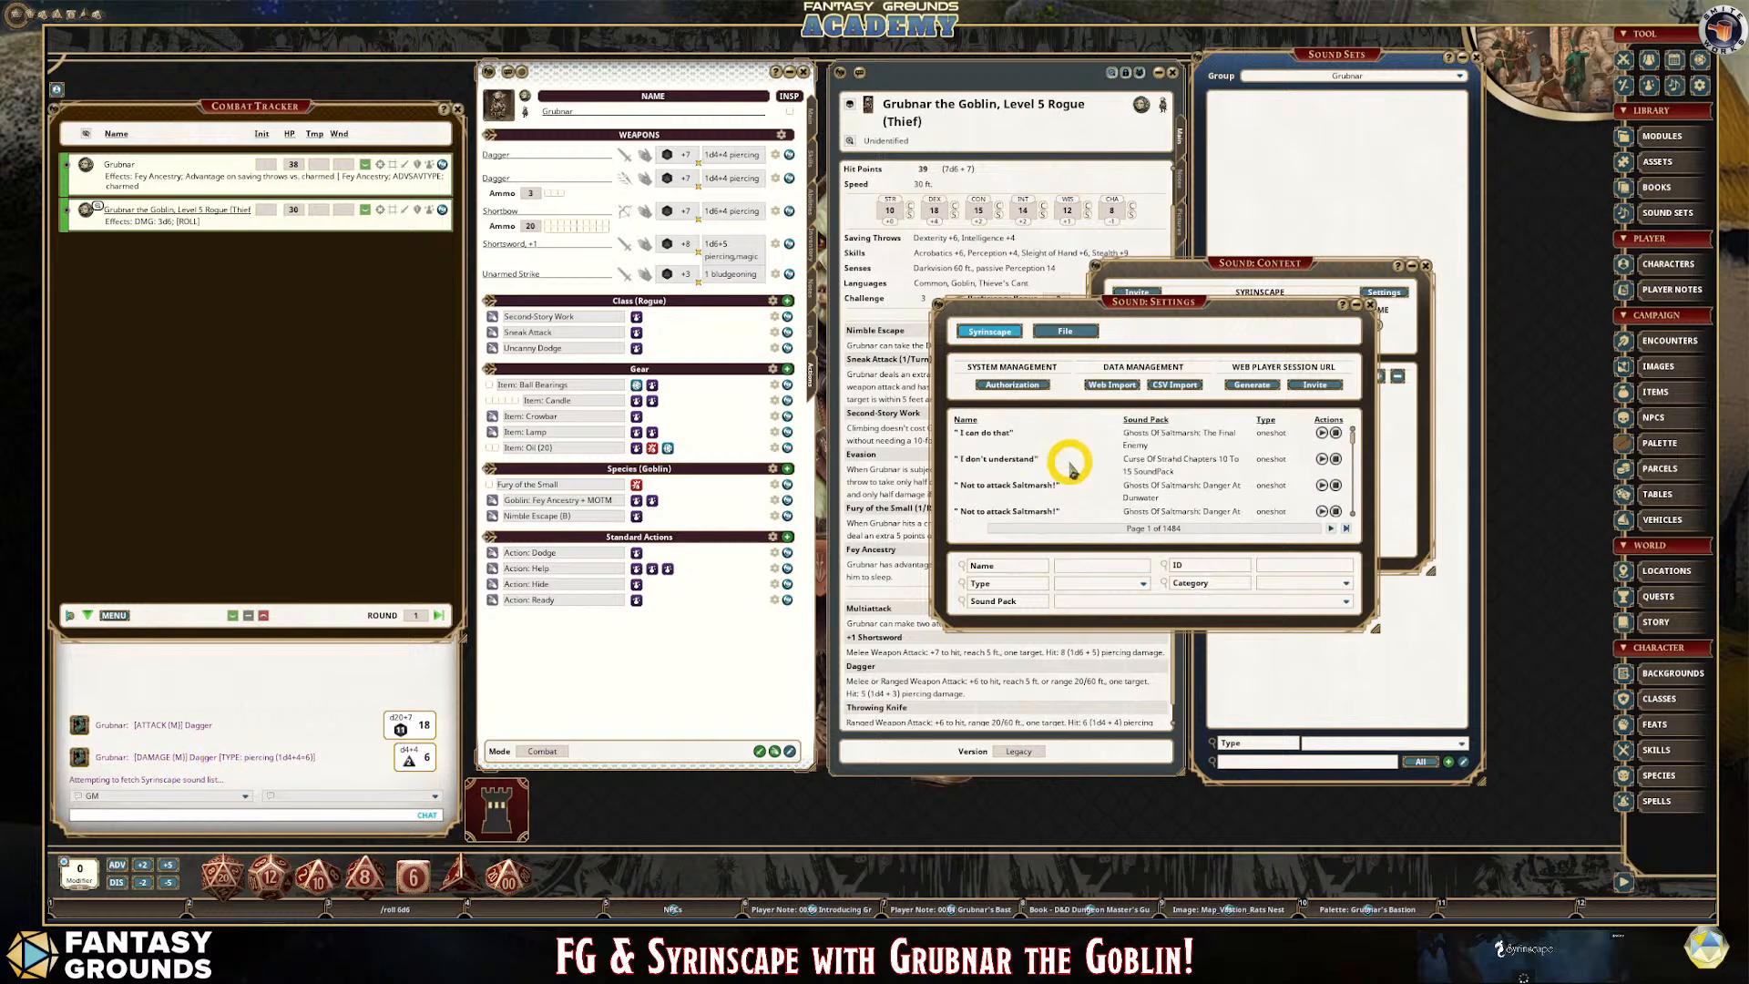
{"action": "scroll", "coordinate": [1072, 465], "scroll_direction": "down", "scroll_amount": 1}
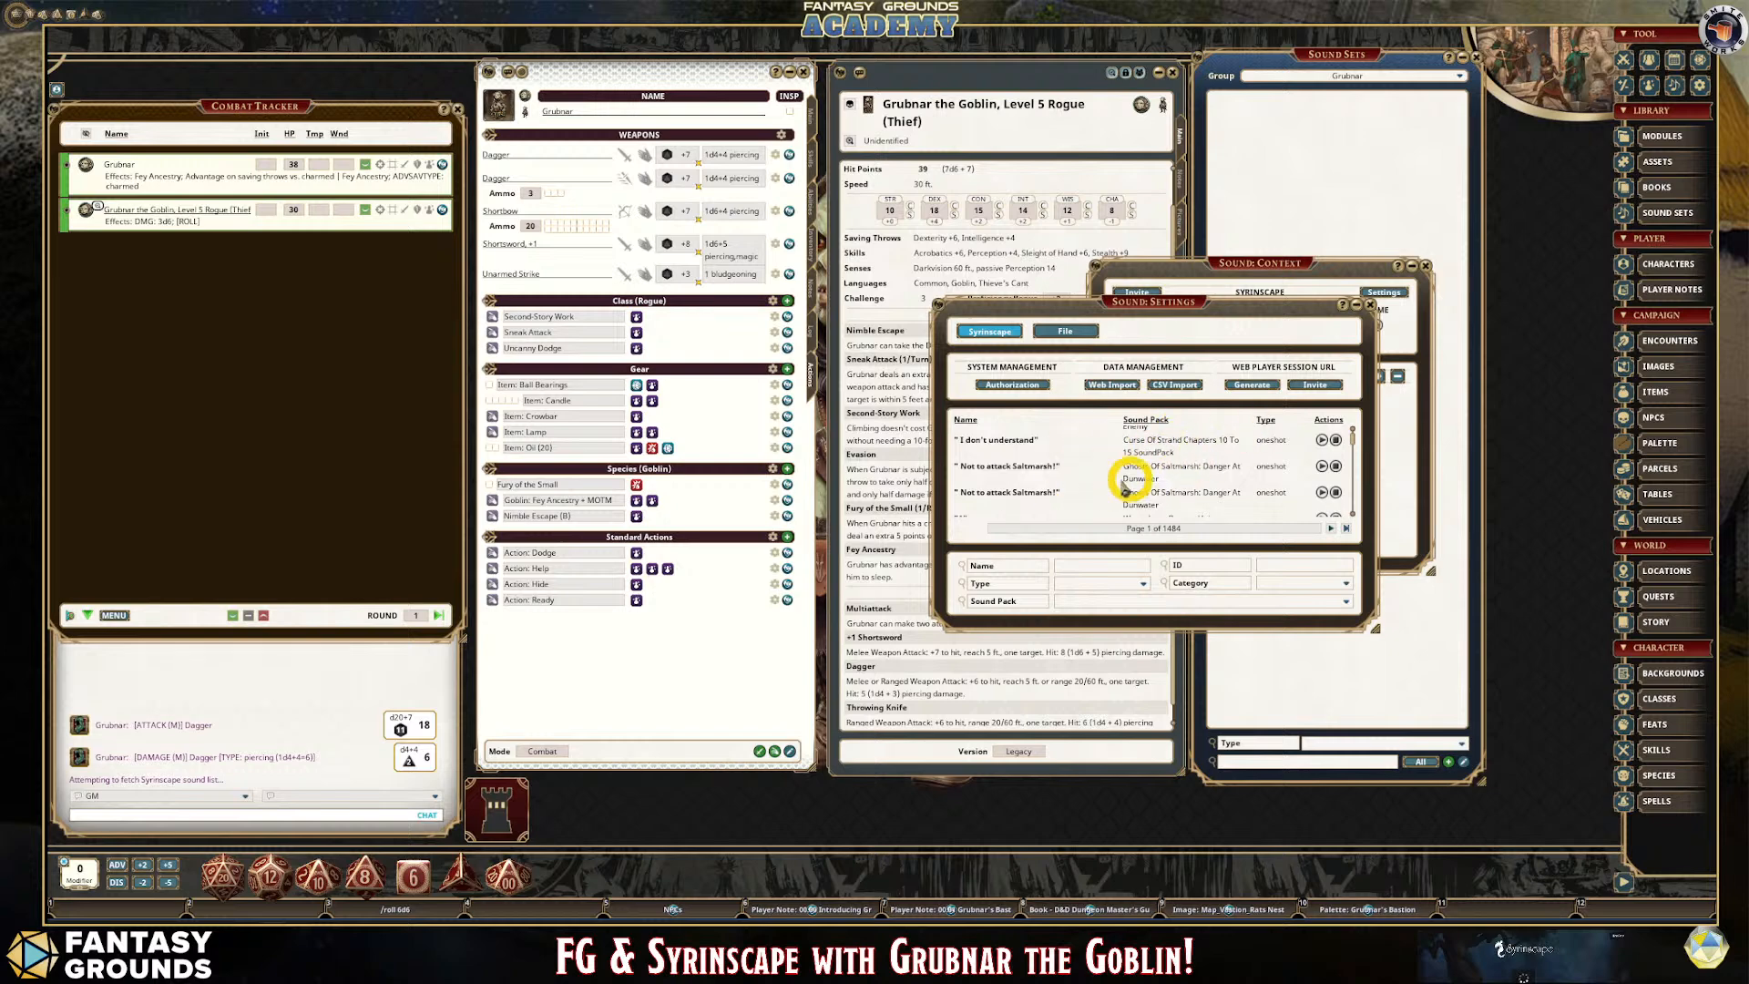
{"action": "scroll", "coordinate": [1129, 488], "scroll_direction": "up", "scroll_amount": 5}
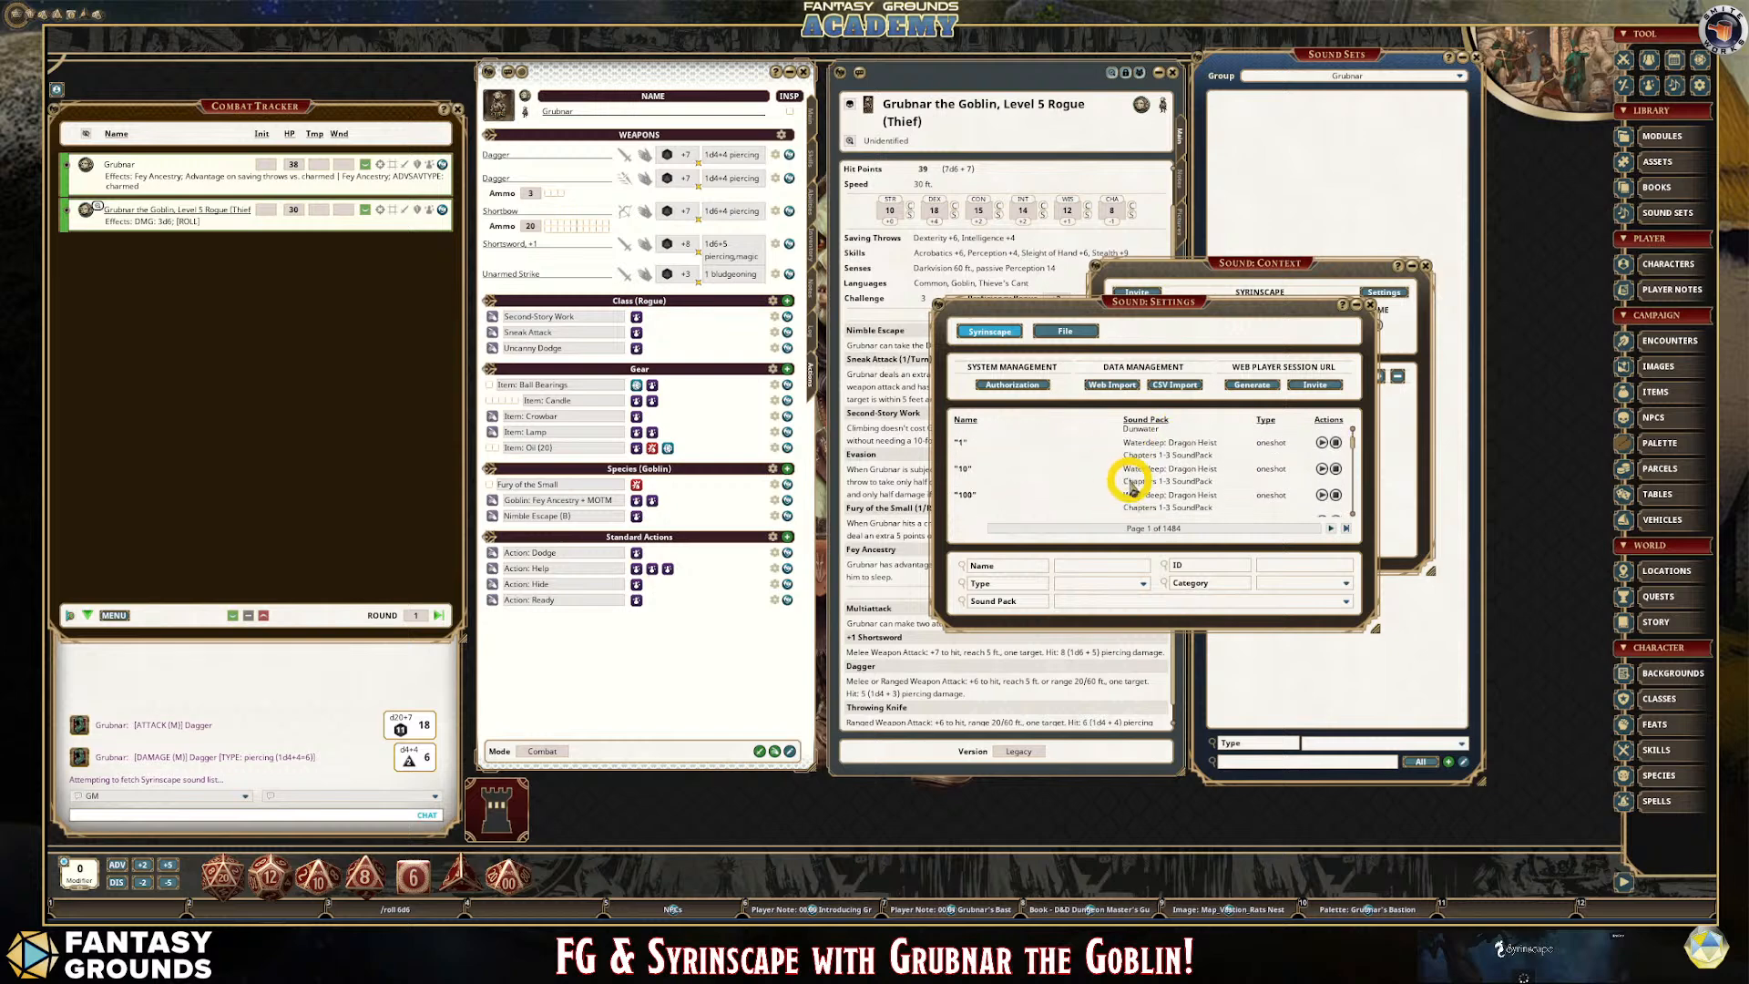
{"action": "scroll", "coordinate": [1130, 488], "scroll_direction": "down", "scroll_amount": 4}
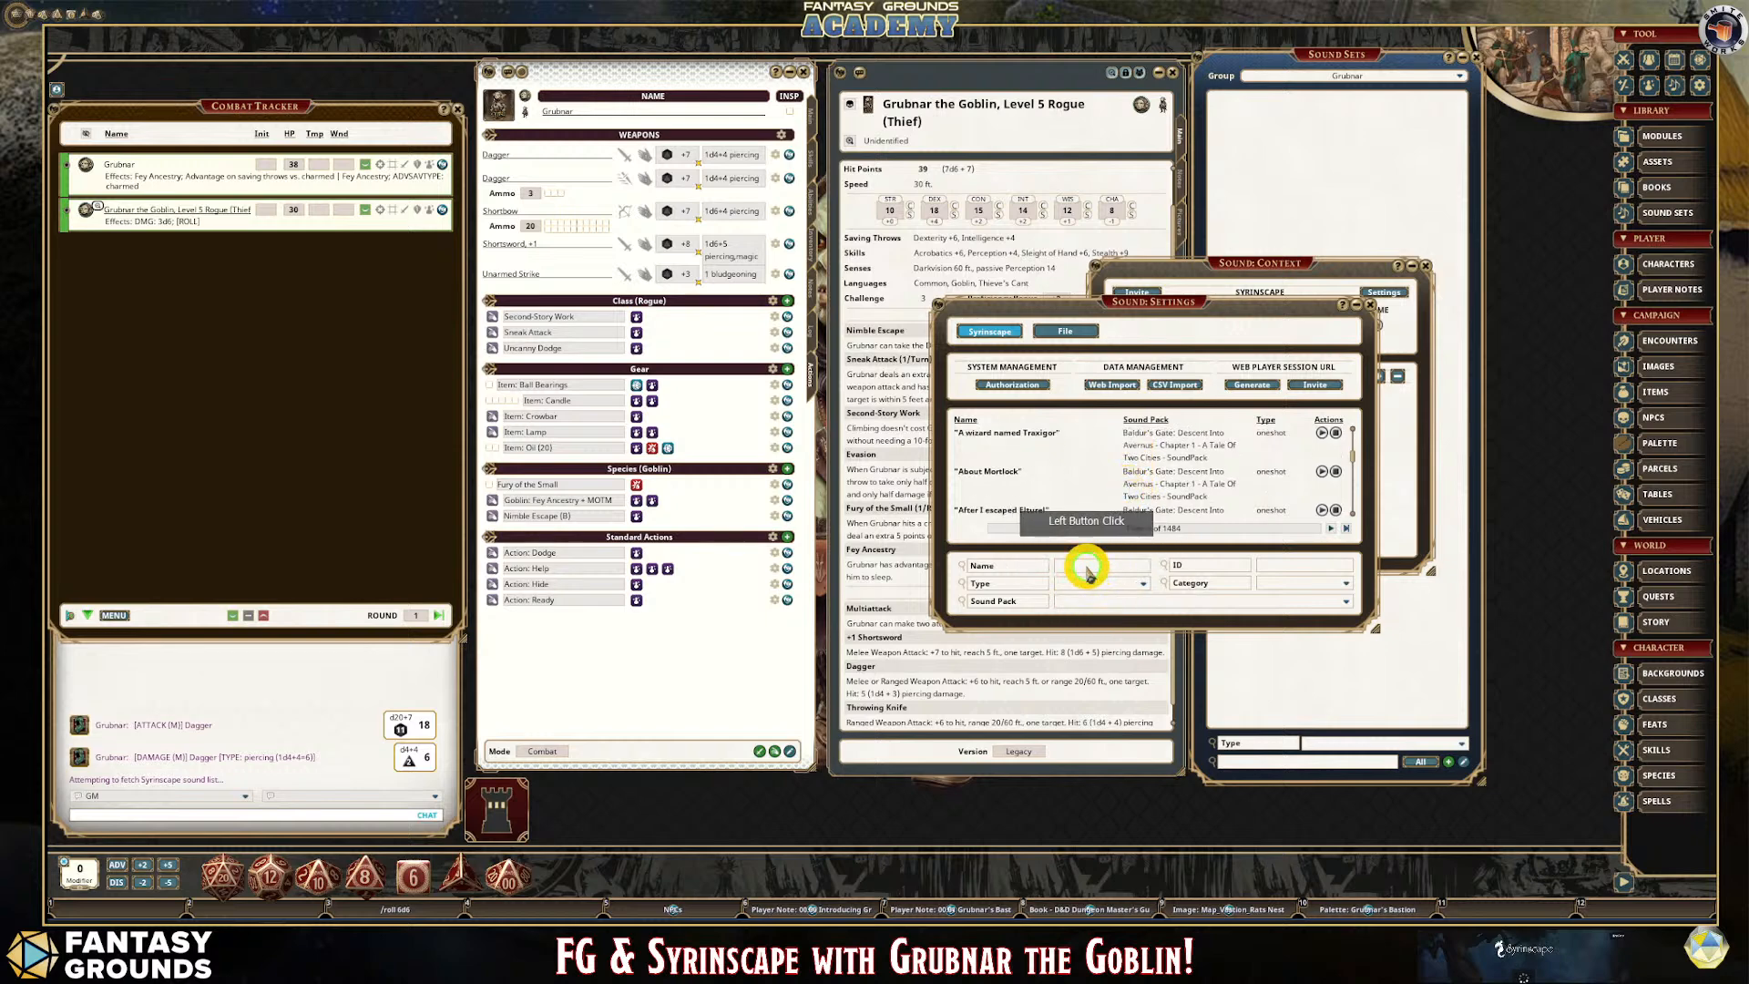
{"action": "left_click", "coordinate": [1127, 398]}
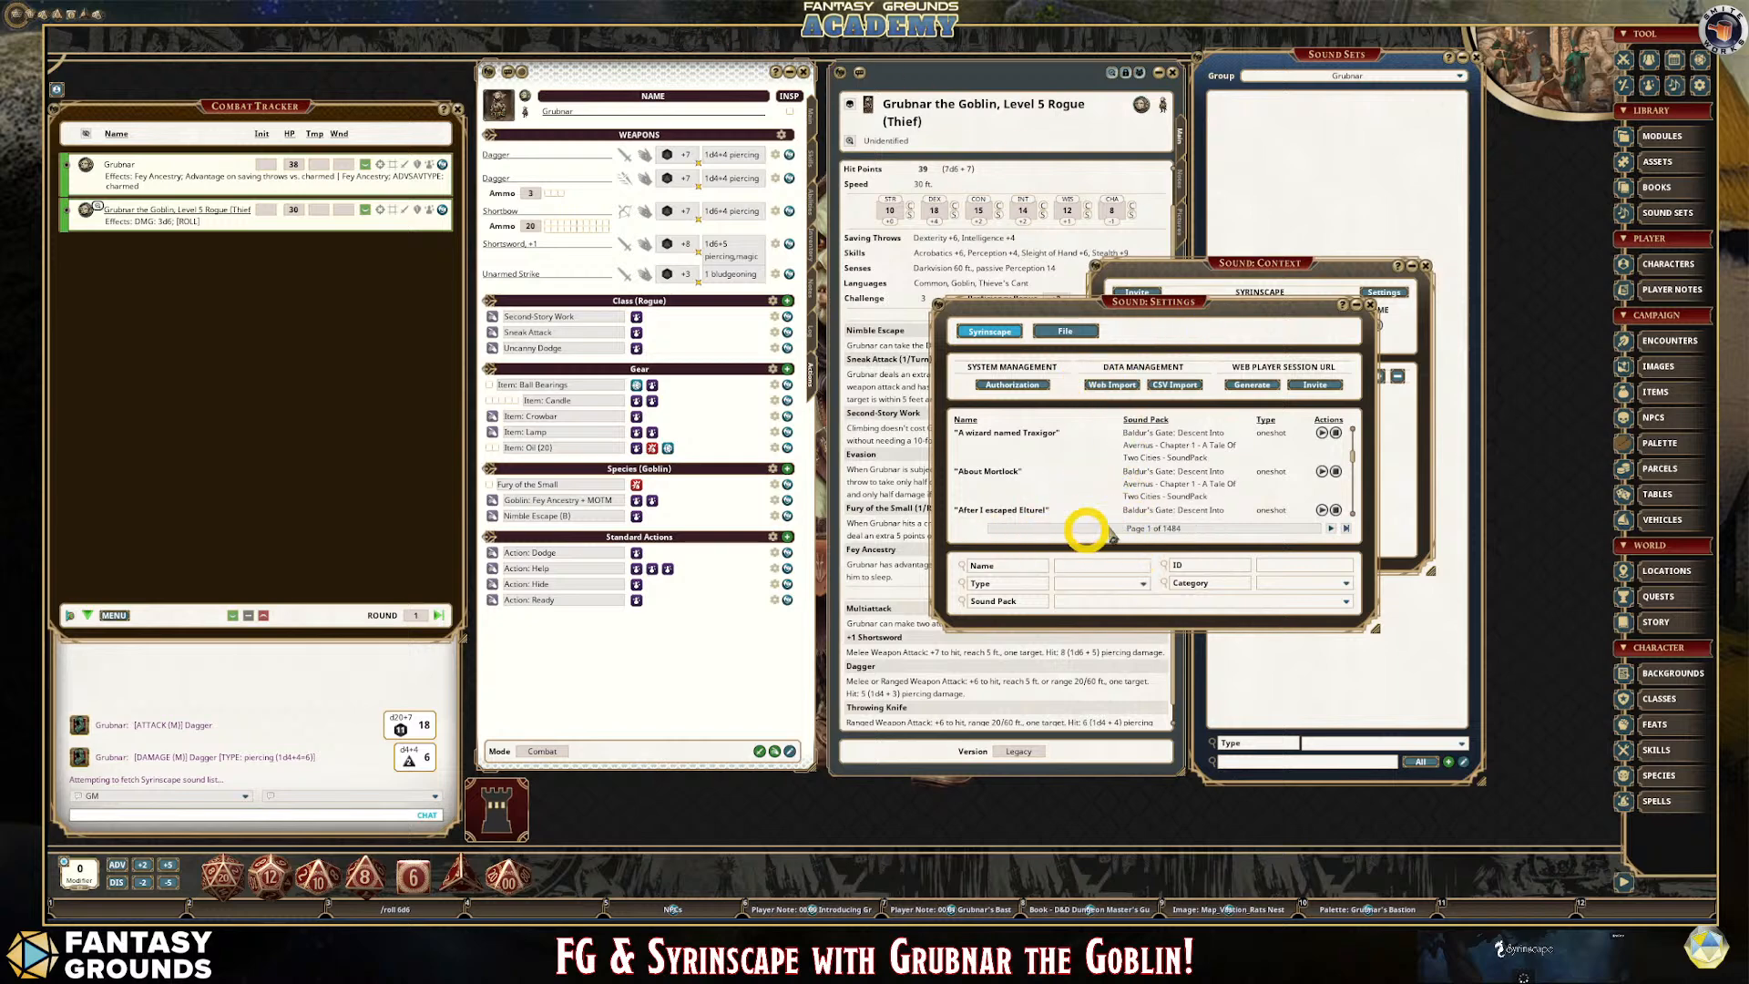
{"action": "left_click", "coordinate": [1075, 567]}
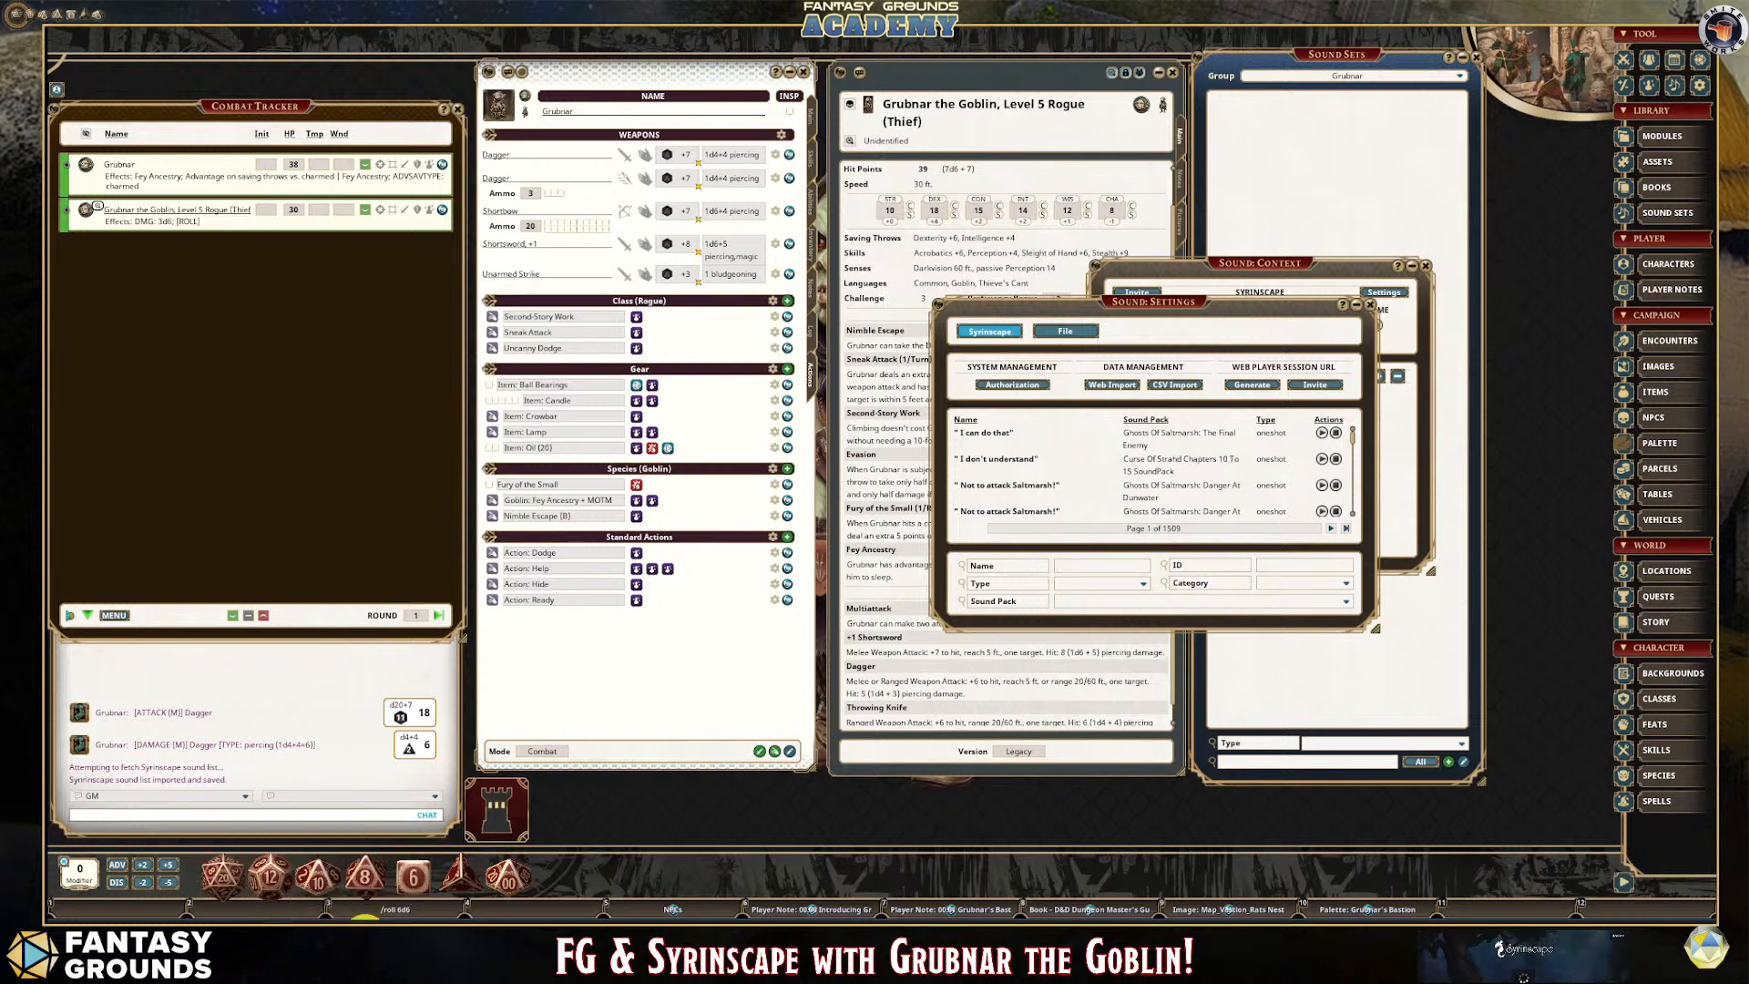
{"action": "left_click", "coordinate": [364, 920]}
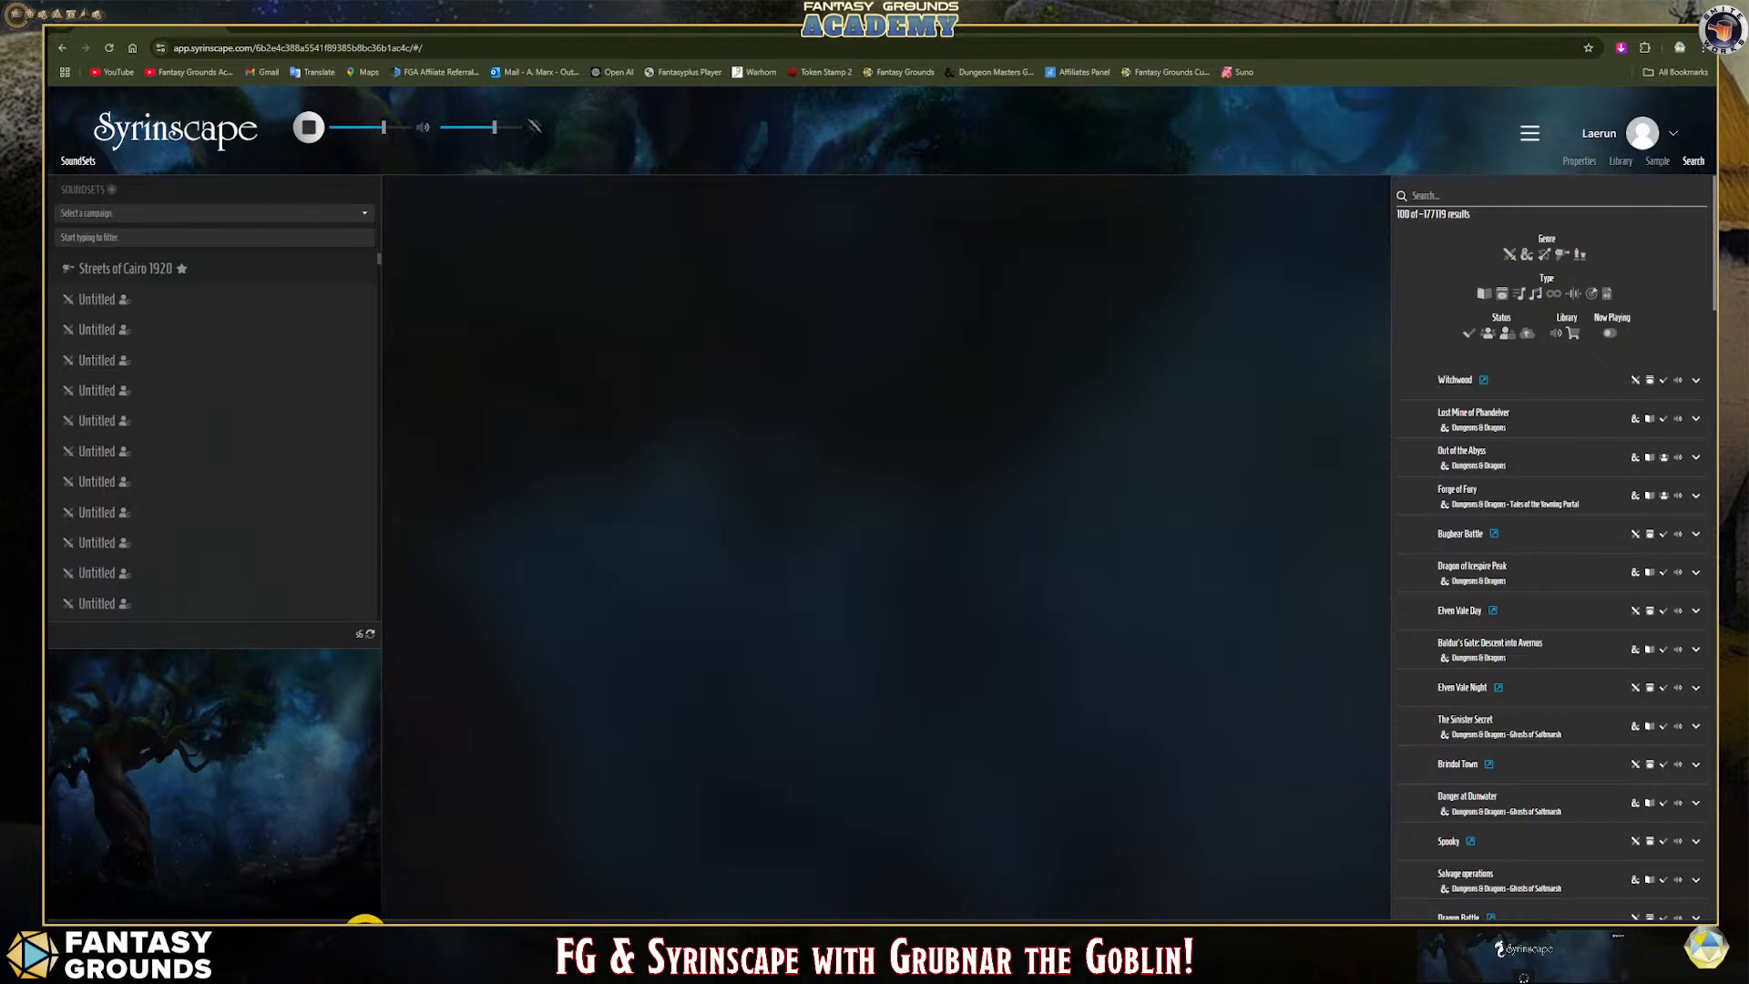
{"action": "left_click", "coordinate": [364, 920]}
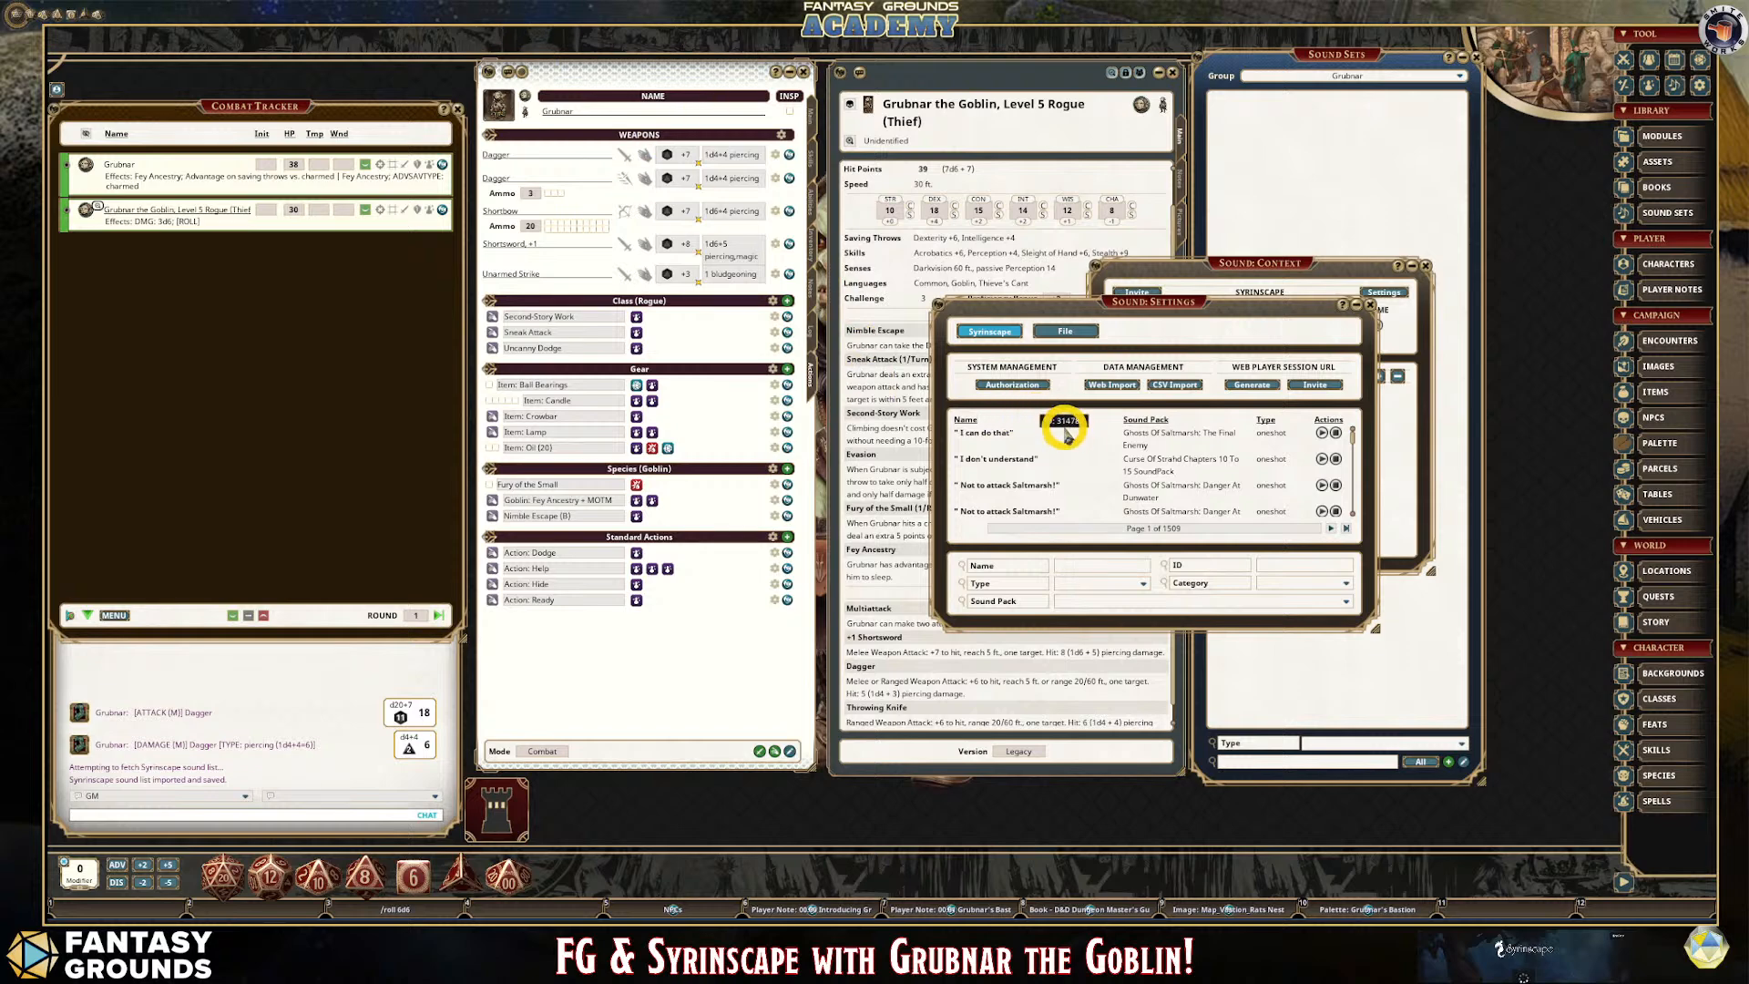
Generate and share a new Syrinscape web player session, and open its session control link from the chat.
{"action": "left_click", "coordinate": [1260, 385]}
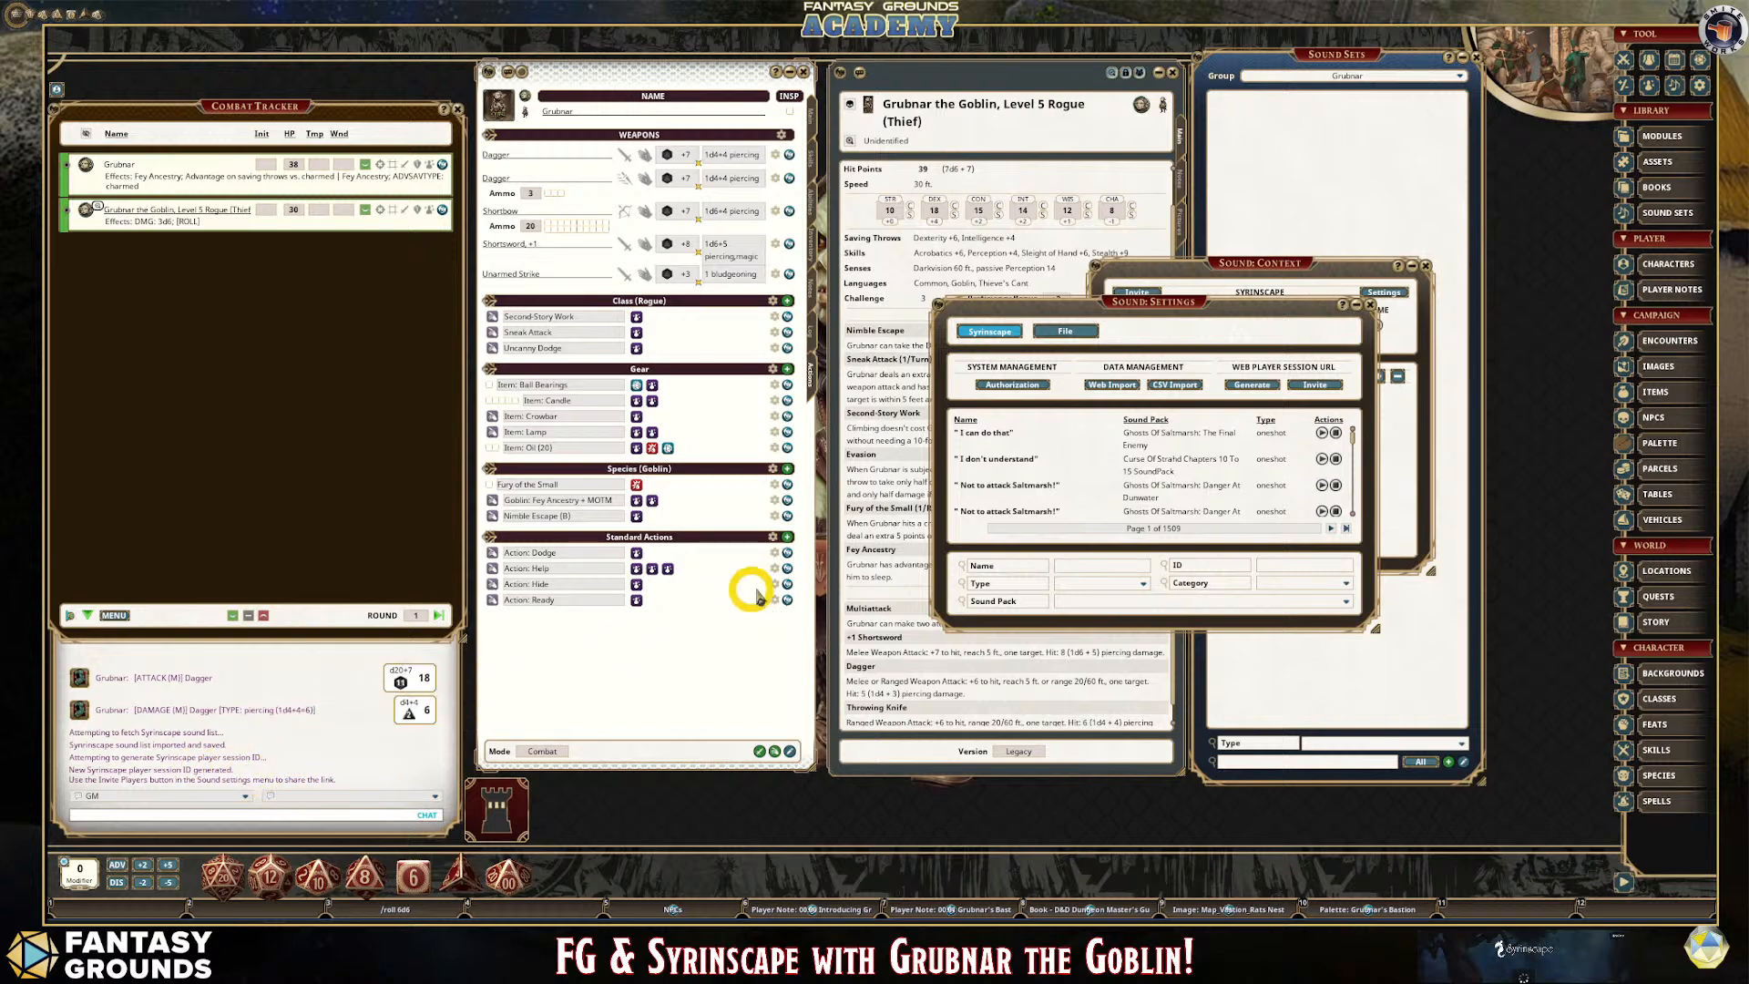
{"action": "left_click", "coordinate": [1312, 385]}
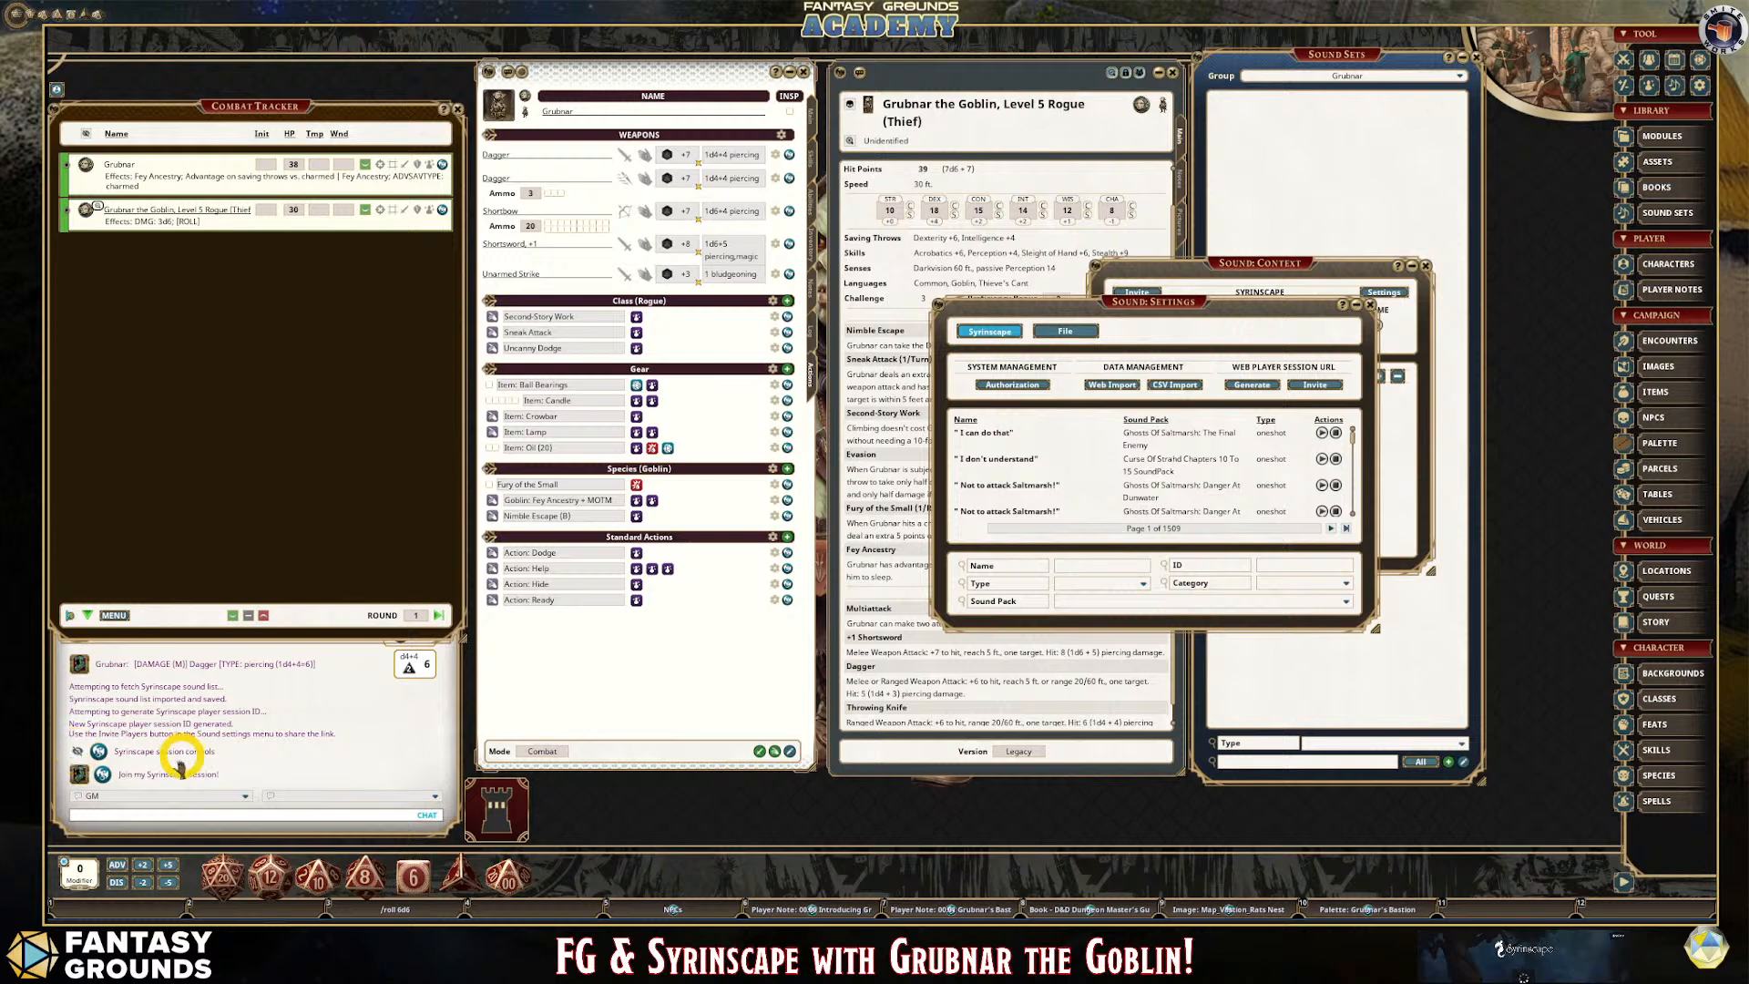
{"action": "left_click", "coordinate": [98, 750]}
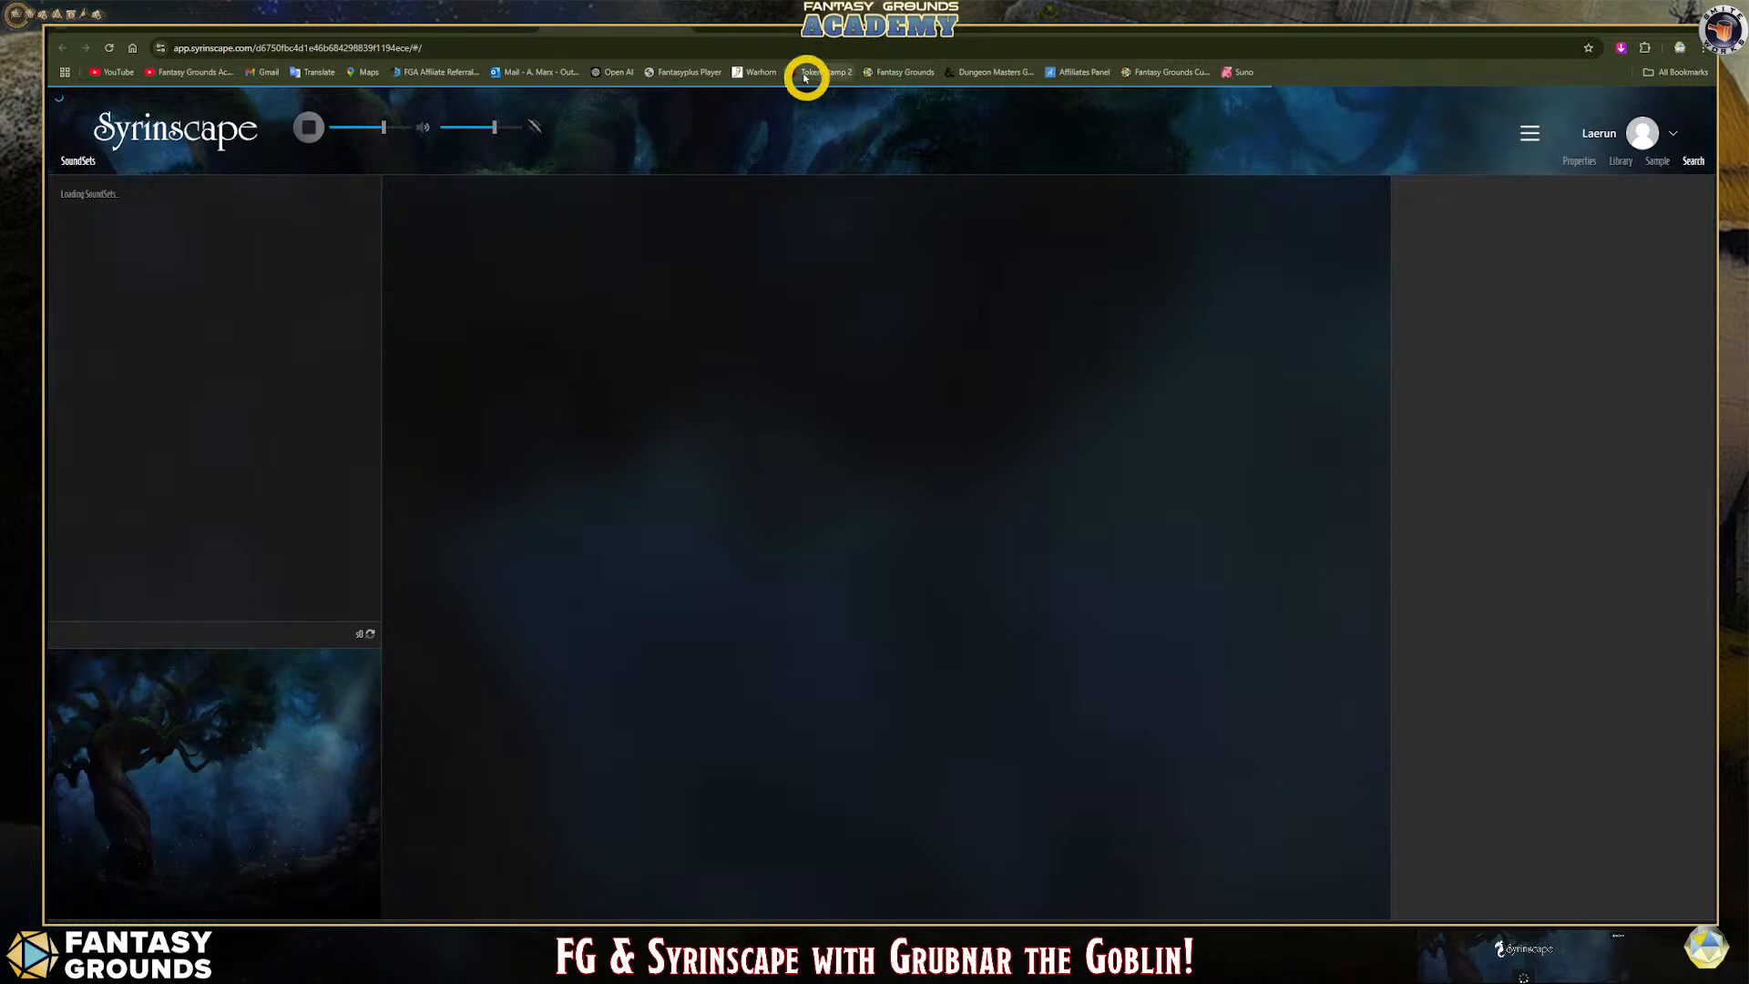
Check the Using Sound Links guide and the sound link packs in the store, and return to the Syrinscape session control page.
{"action": "left_click", "coordinate": [528, 25]}
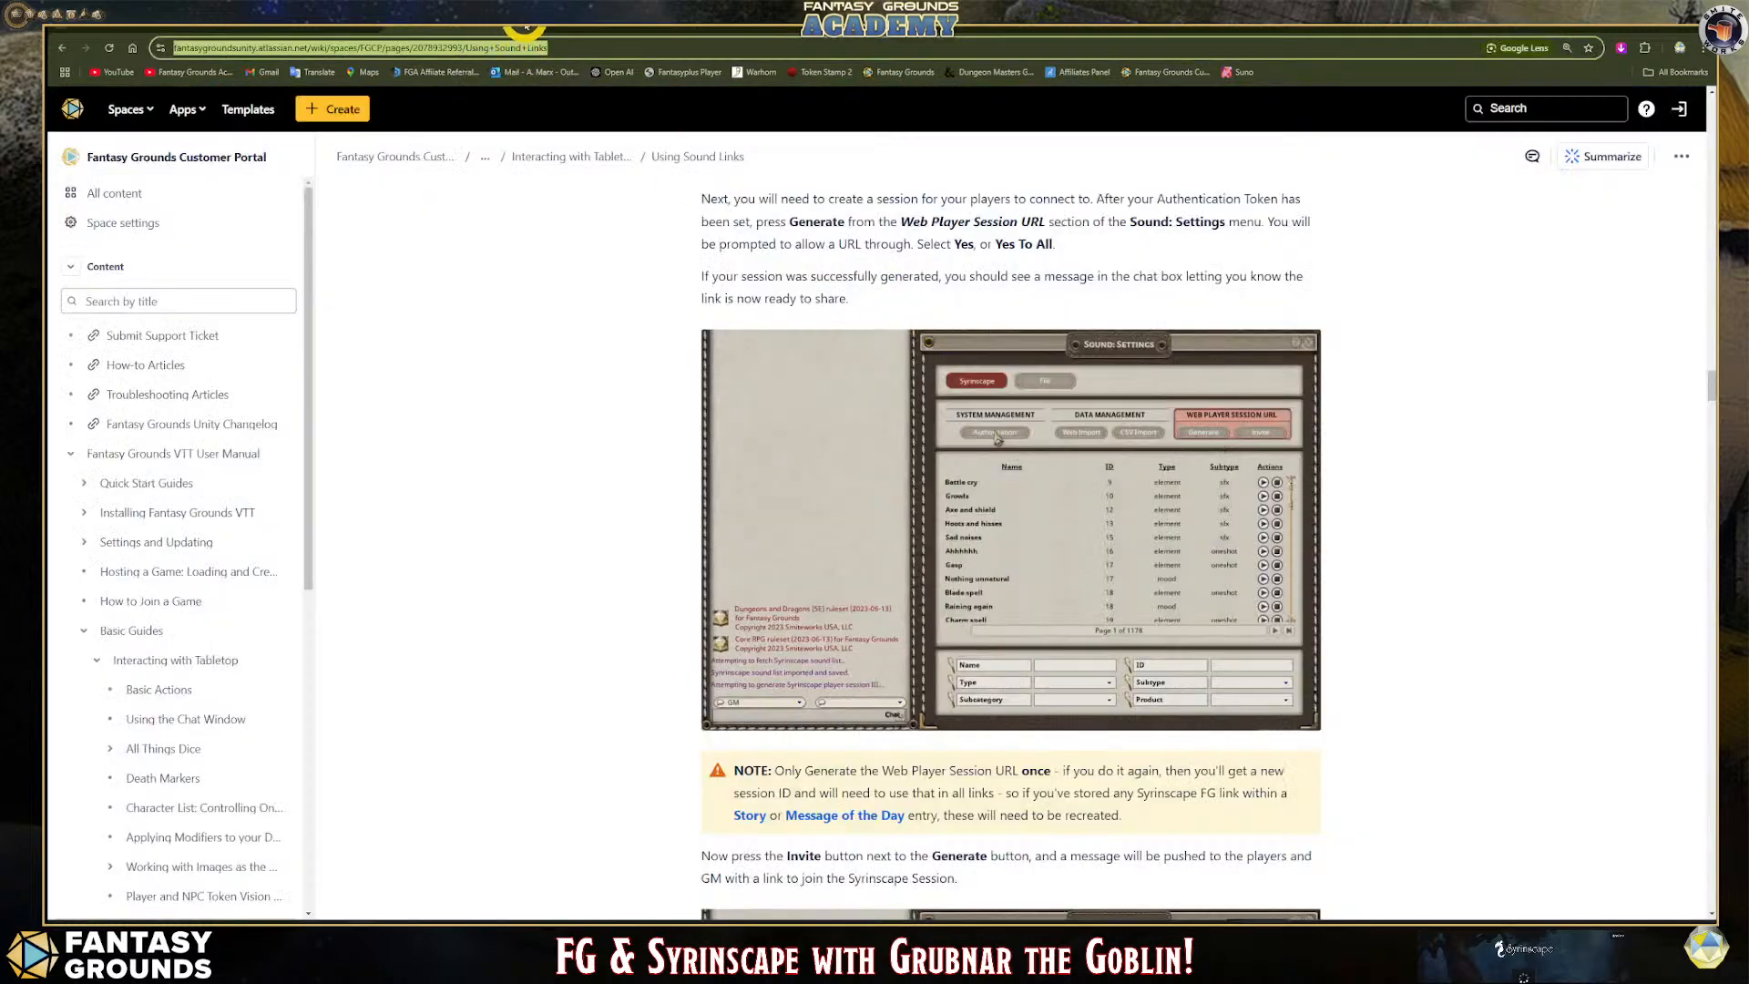
{"action": "left_click", "coordinate": [365, 26]}
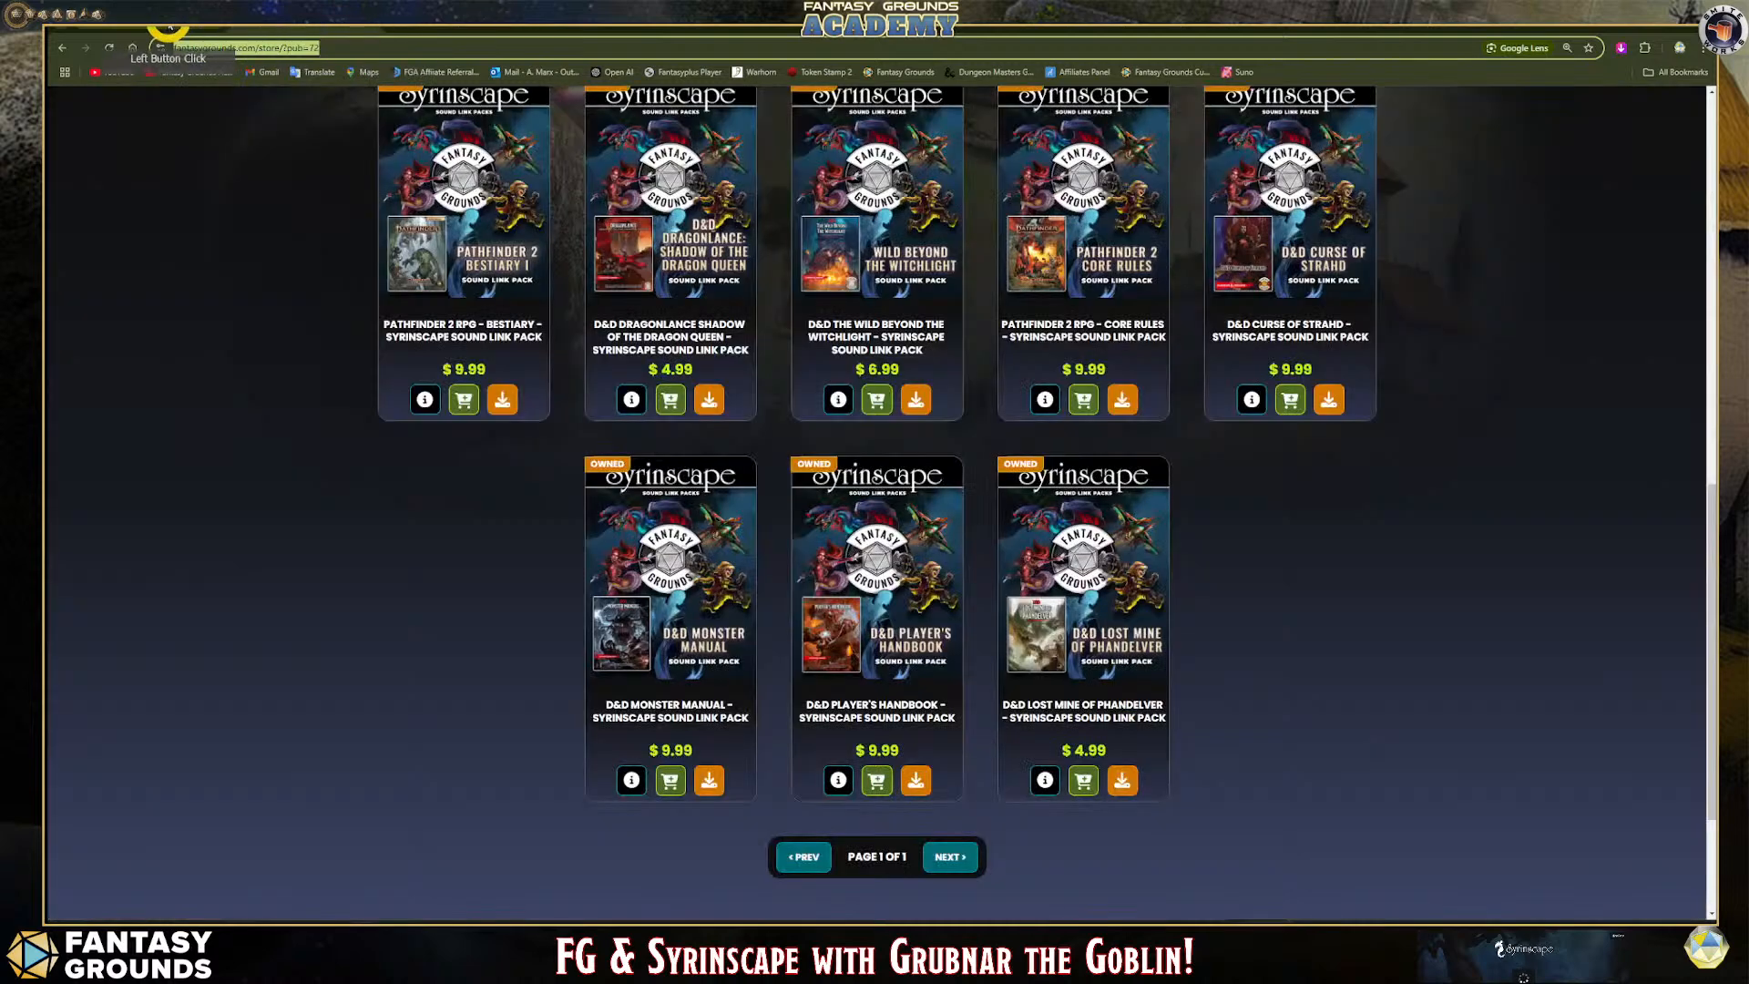
{"action": "left_click", "coordinate": [218, 26]}
{"action": "left_click", "coordinate": [219, 29]}
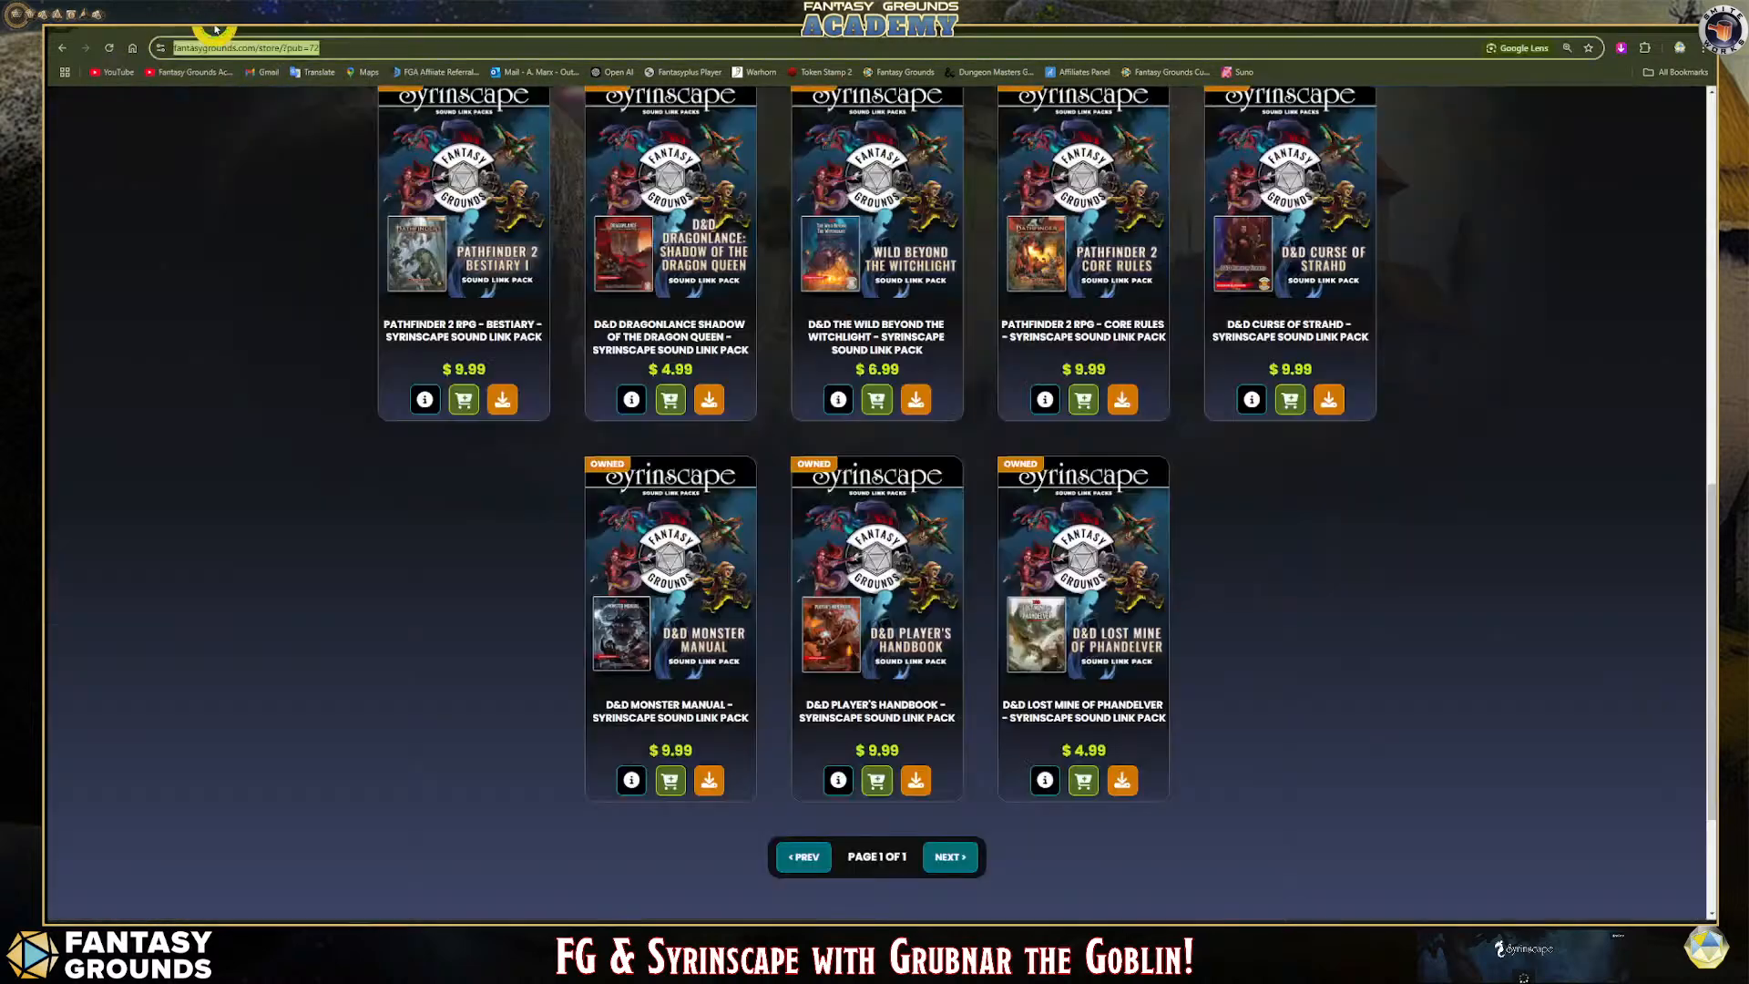
{"action": "left_click", "coordinate": [428, 28]}
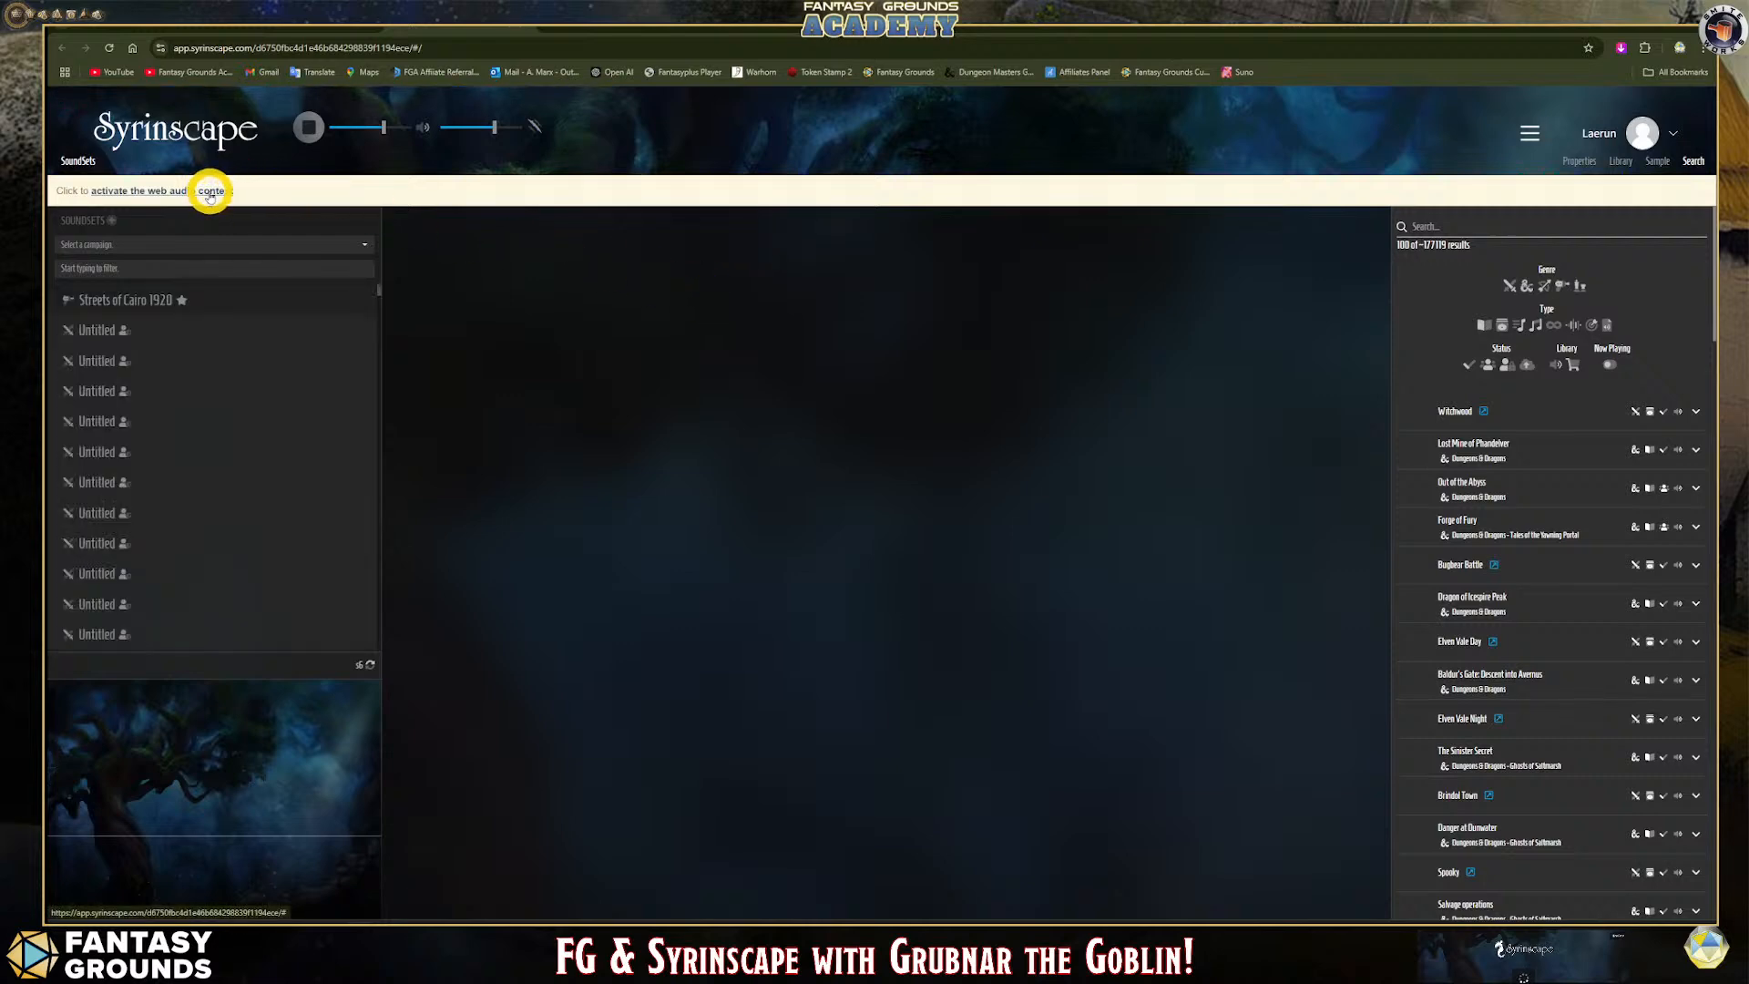
Activate the web audio context on the session control page and open the Join my Syrinscape session link from the Fantasy Grounds chat.
{"action": "left_click", "coordinate": [209, 193]}
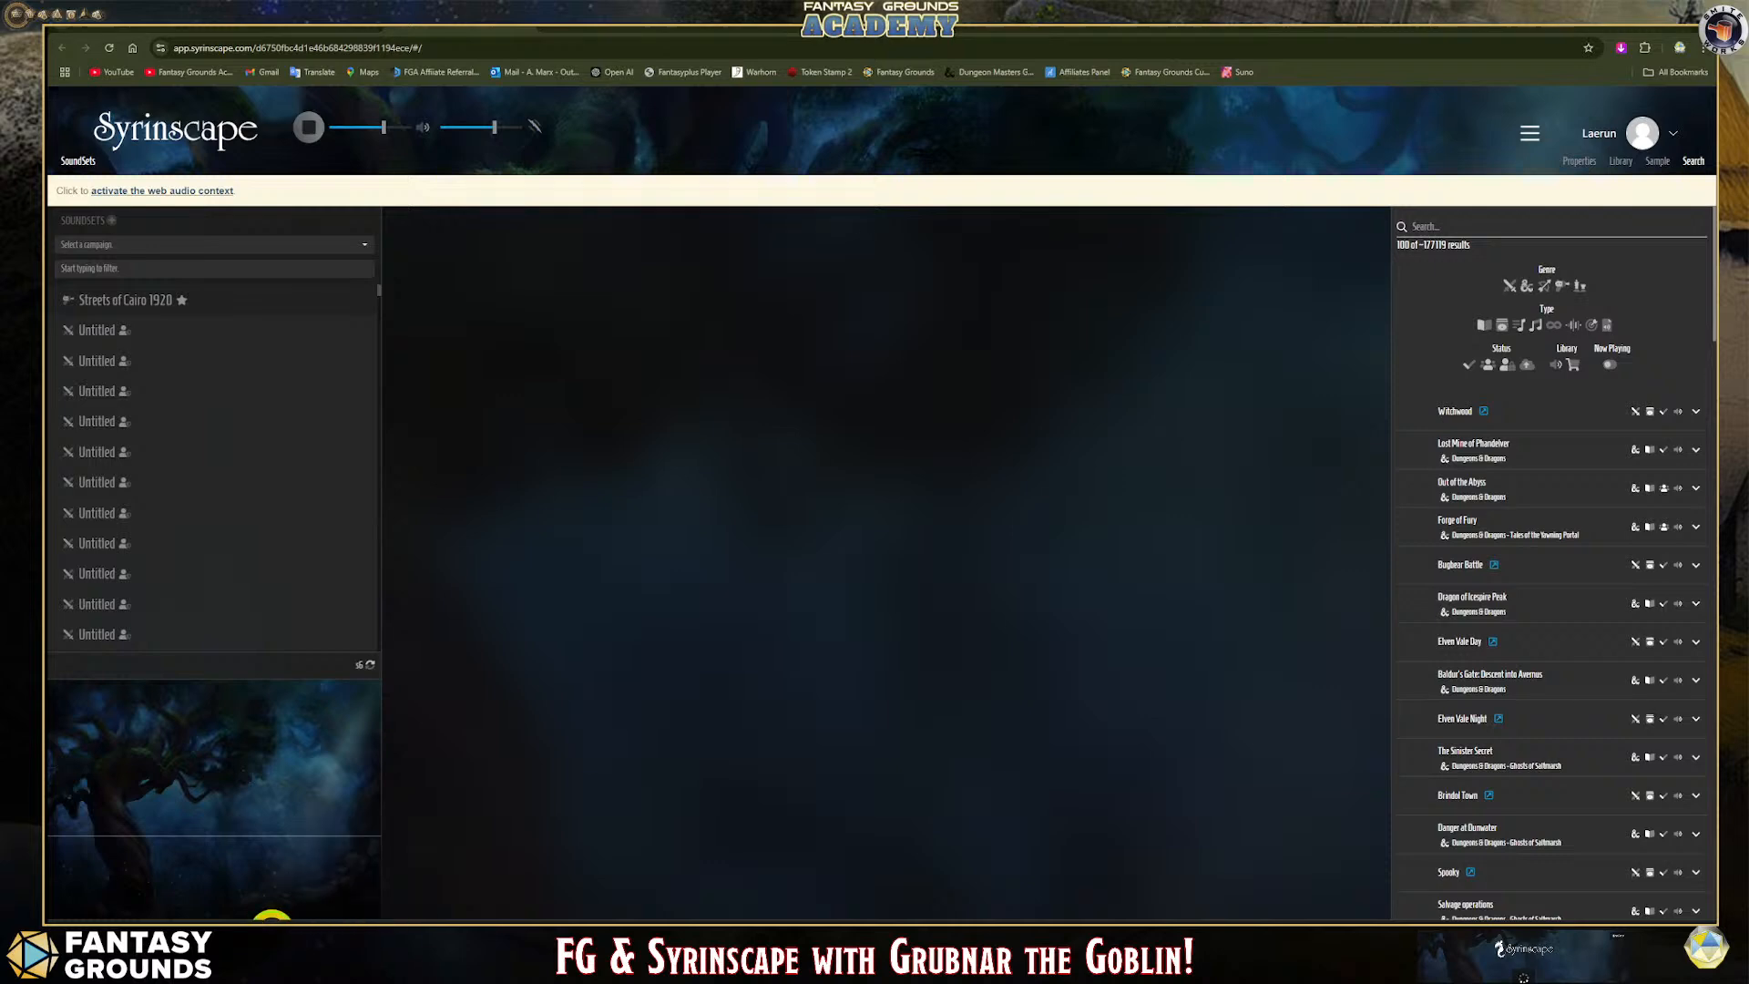
{"action": "left_click", "coordinate": [273, 924]}
{"action": "left_click", "coordinate": [99, 761]}
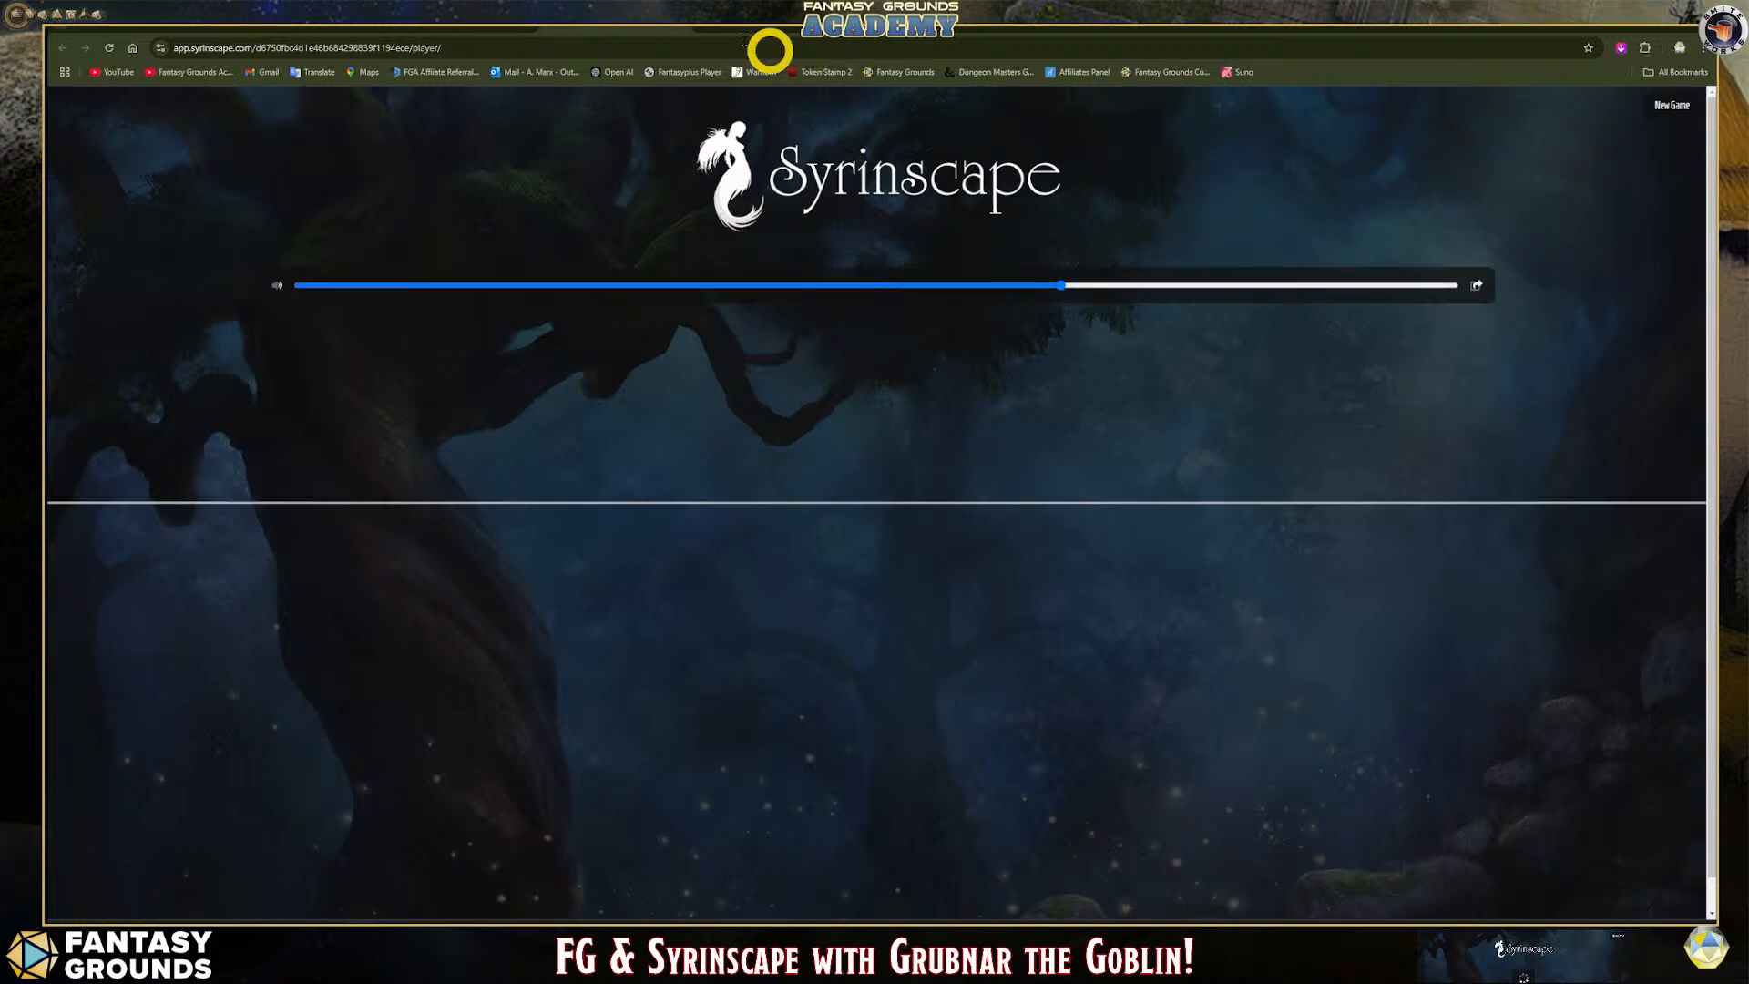
Look through the Syrinscape control page, the Using Sound Links guide and the sound link pack store page in the browser.
{"action": "left_click", "coordinate": [471, 27]}
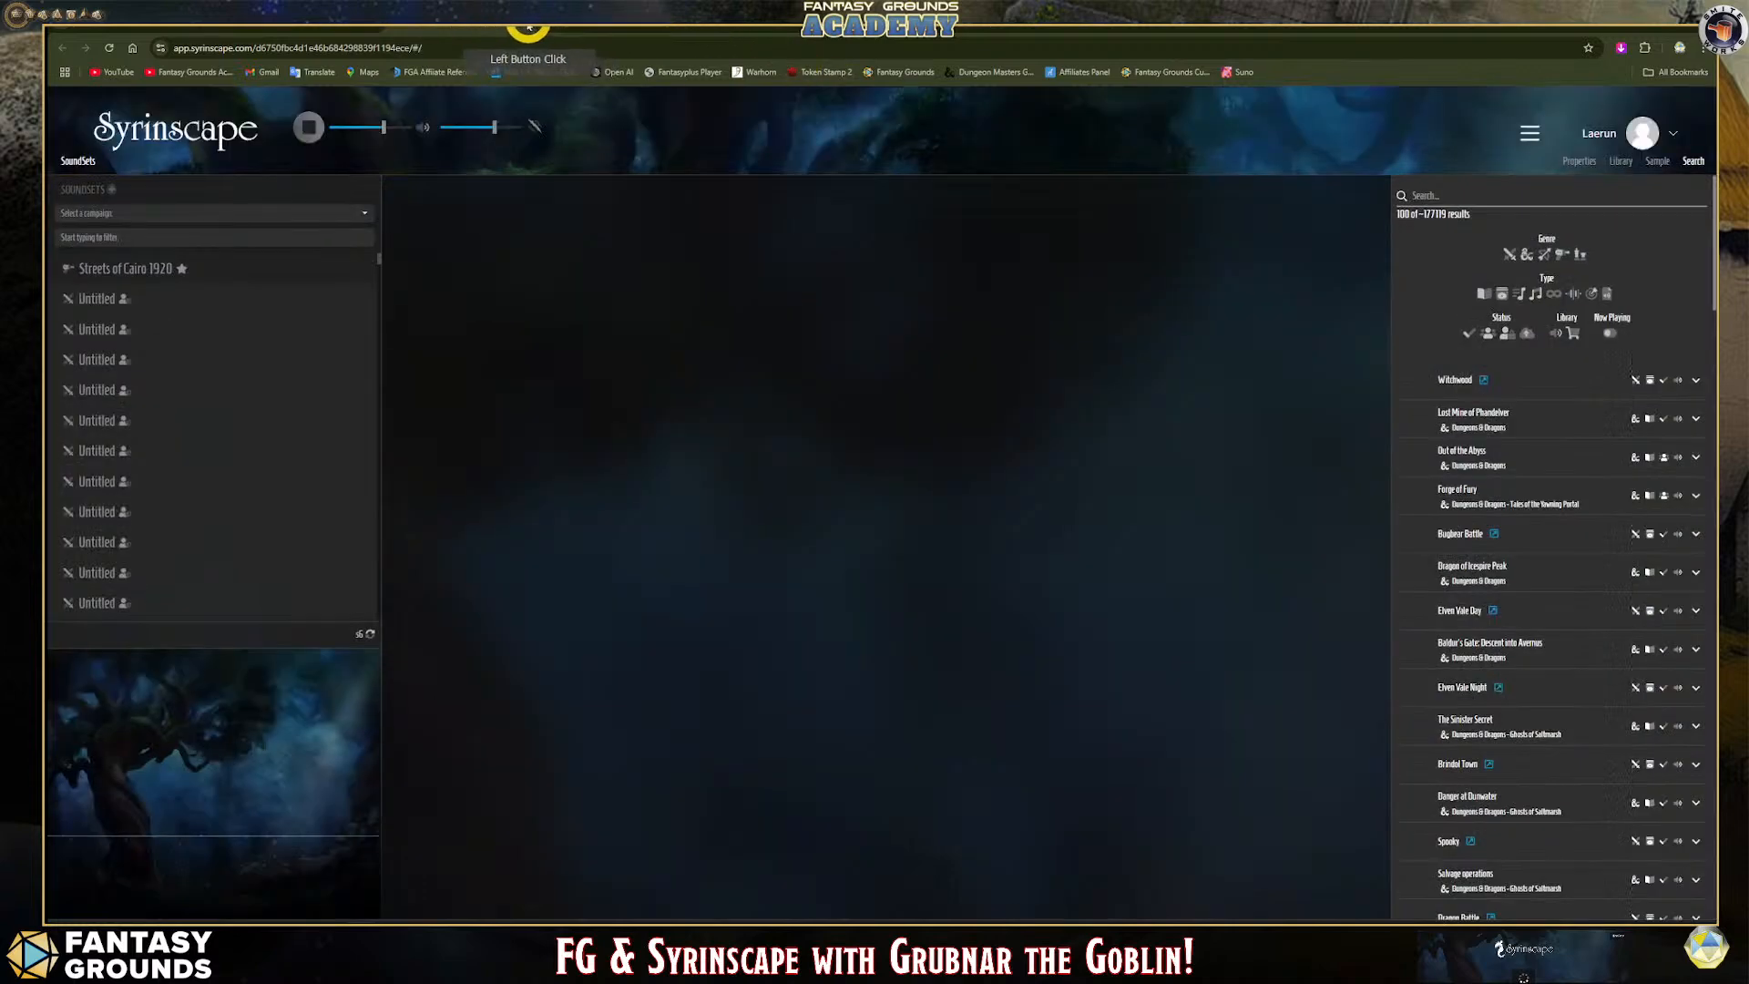
{"action": "left_click", "coordinate": [333, 33]}
{"action": "left_click", "coordinate": [369, 31]}
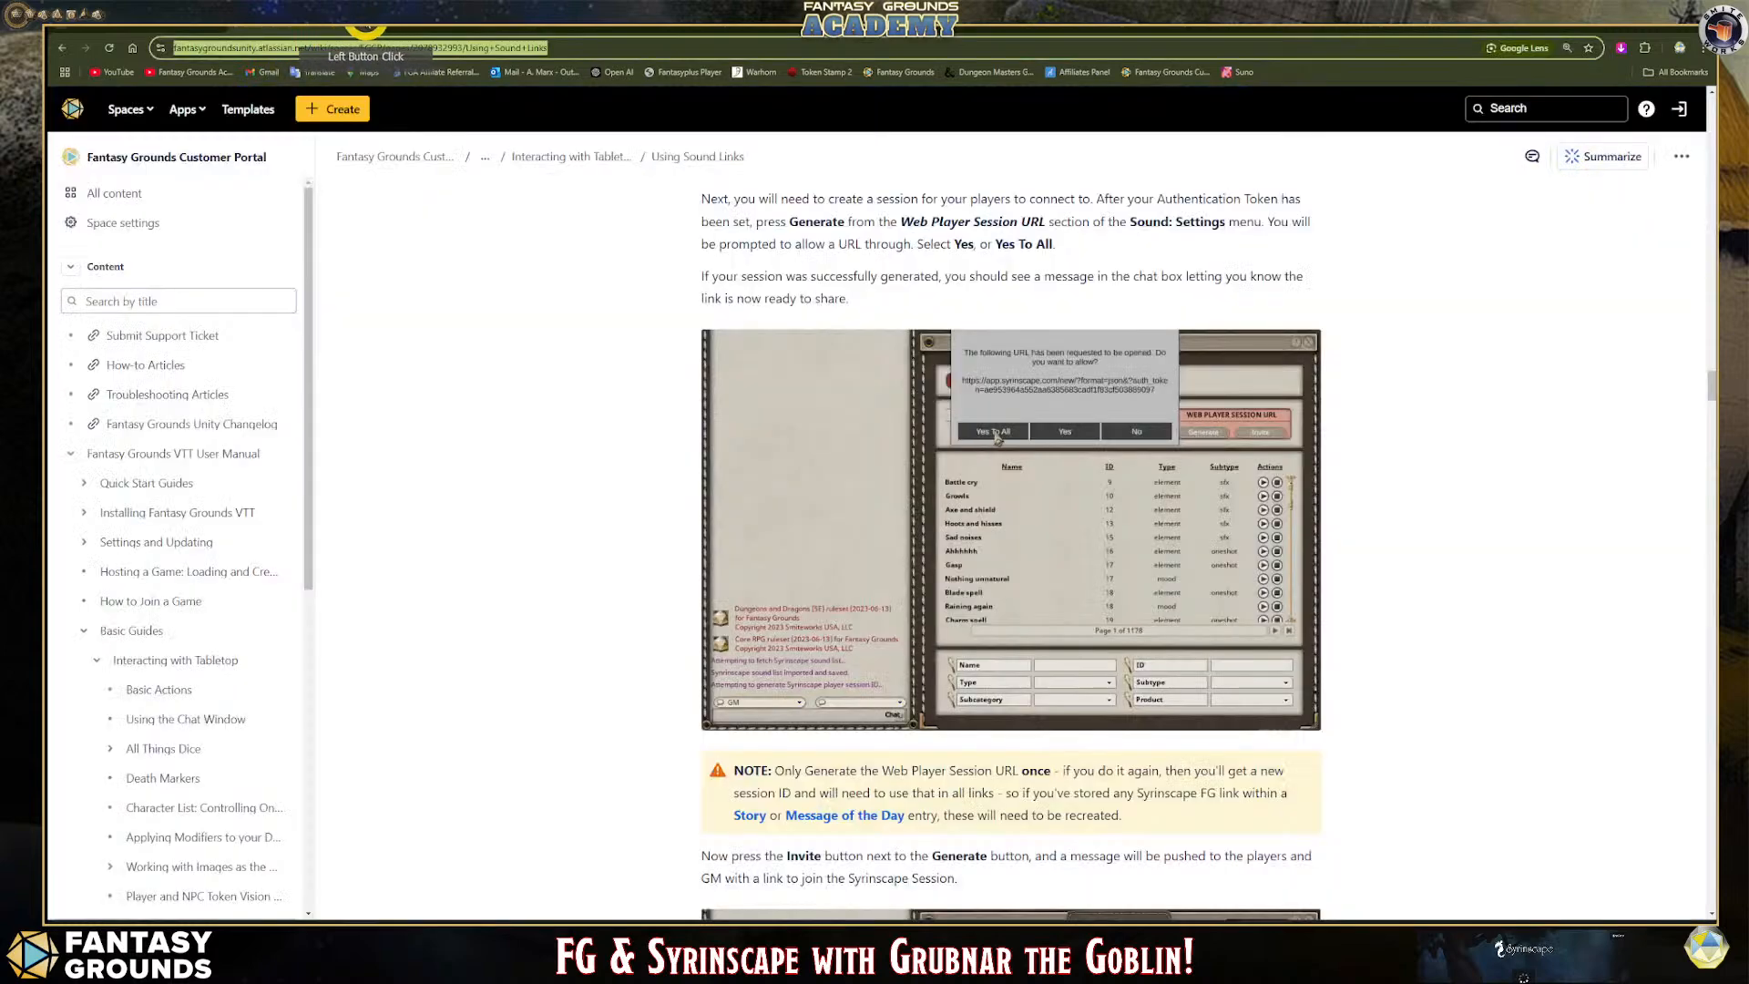
{"action": "left_click", "coordinate": [333, 34]}
{"action": "left_click", "coordinate": [151, 34]}
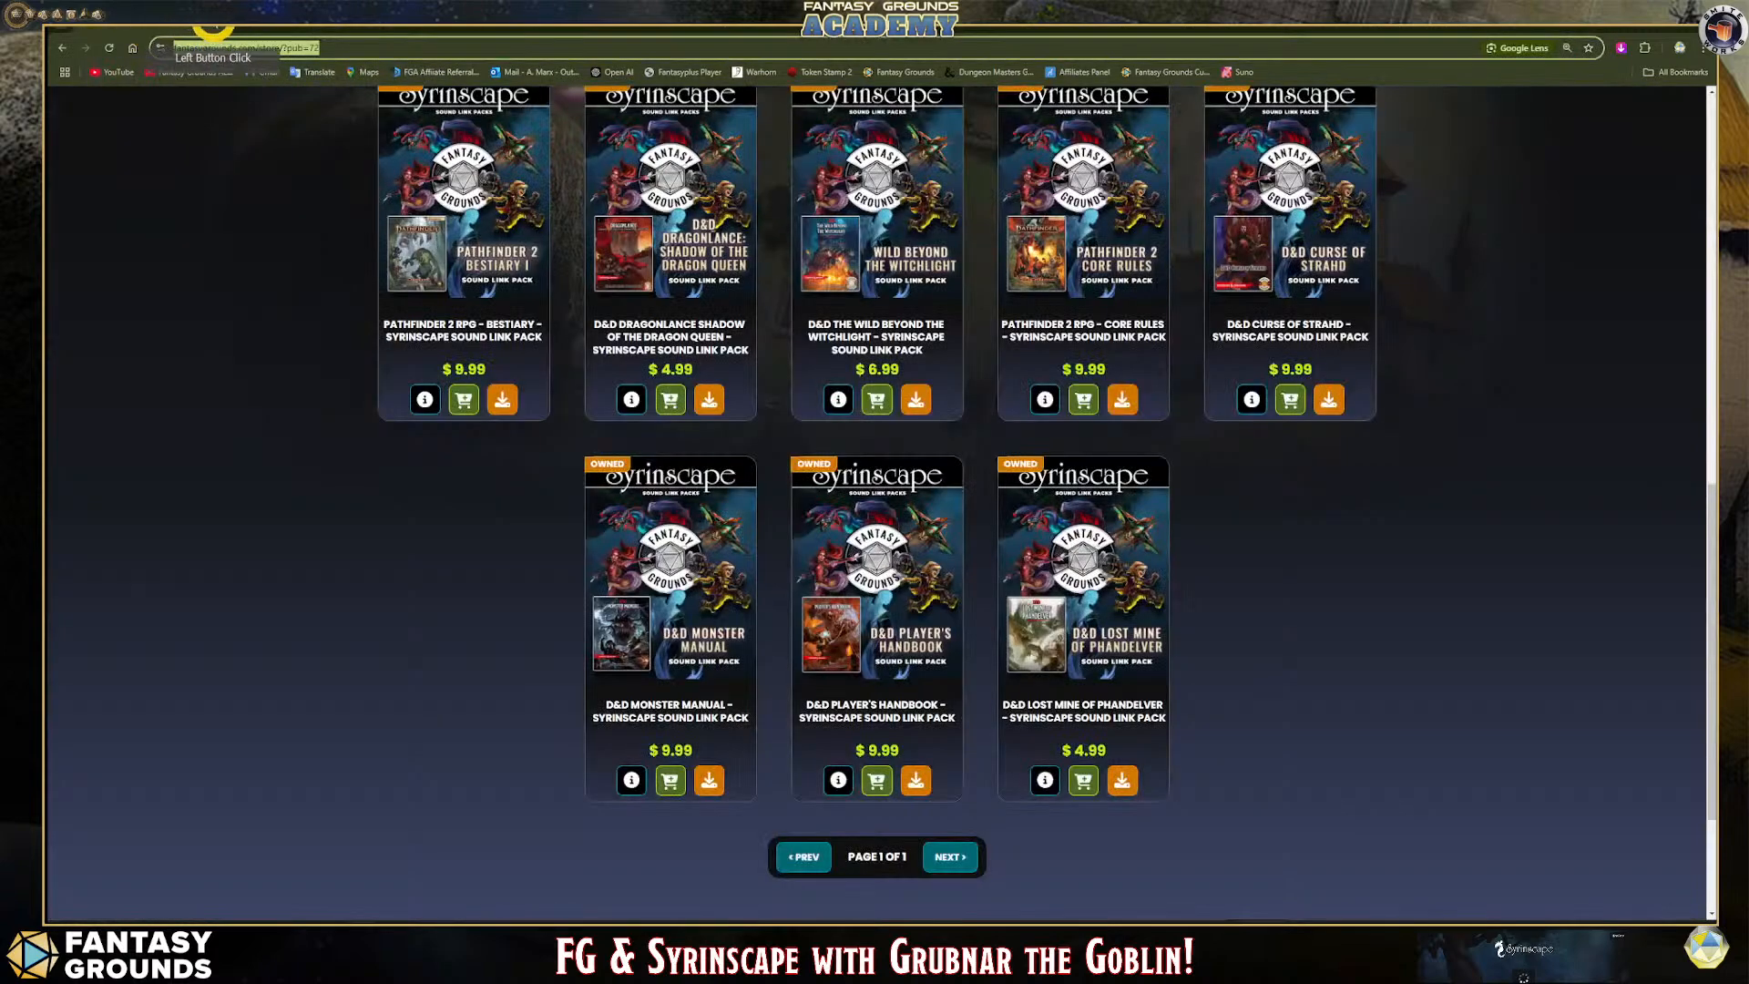
{"action": "left_click", "coordinate": [224, 33]}
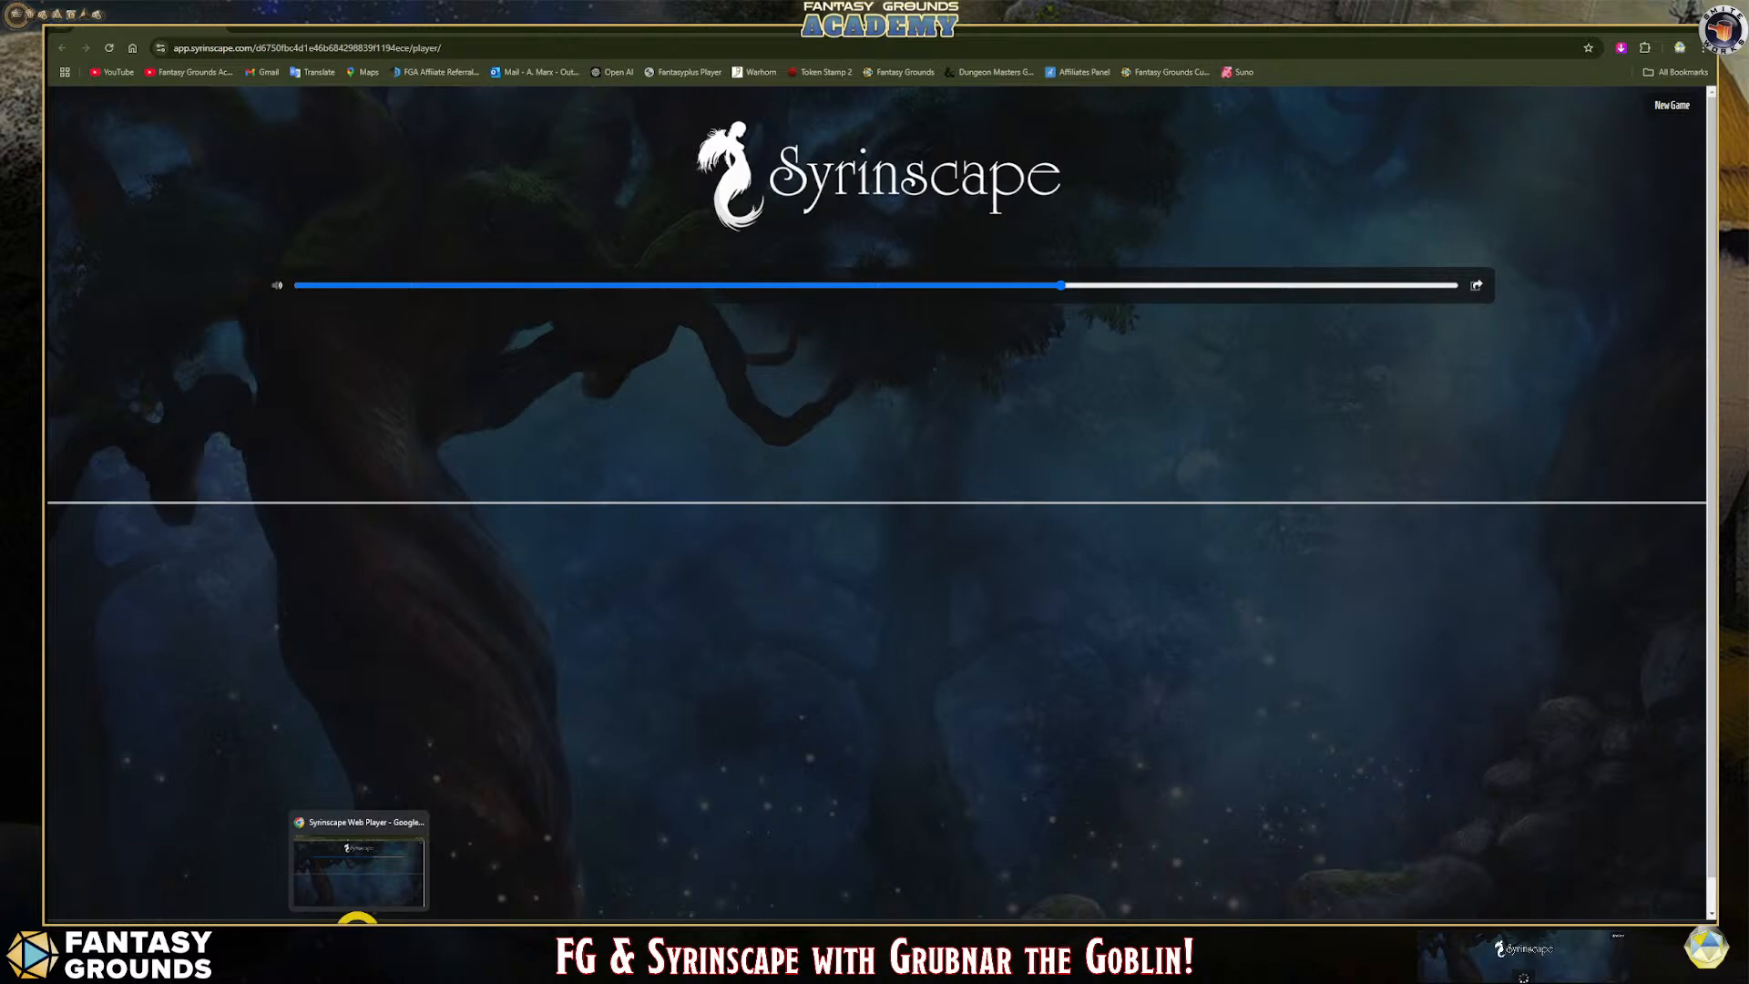
Switch back to Fantasy Grounds and place the Syrinscape session links from the chat in the hotkey bar.
{"action": "mouse_move", "coordinate": [272, 922]}
{"action": "left_click", "coordinate": [272, 865]}
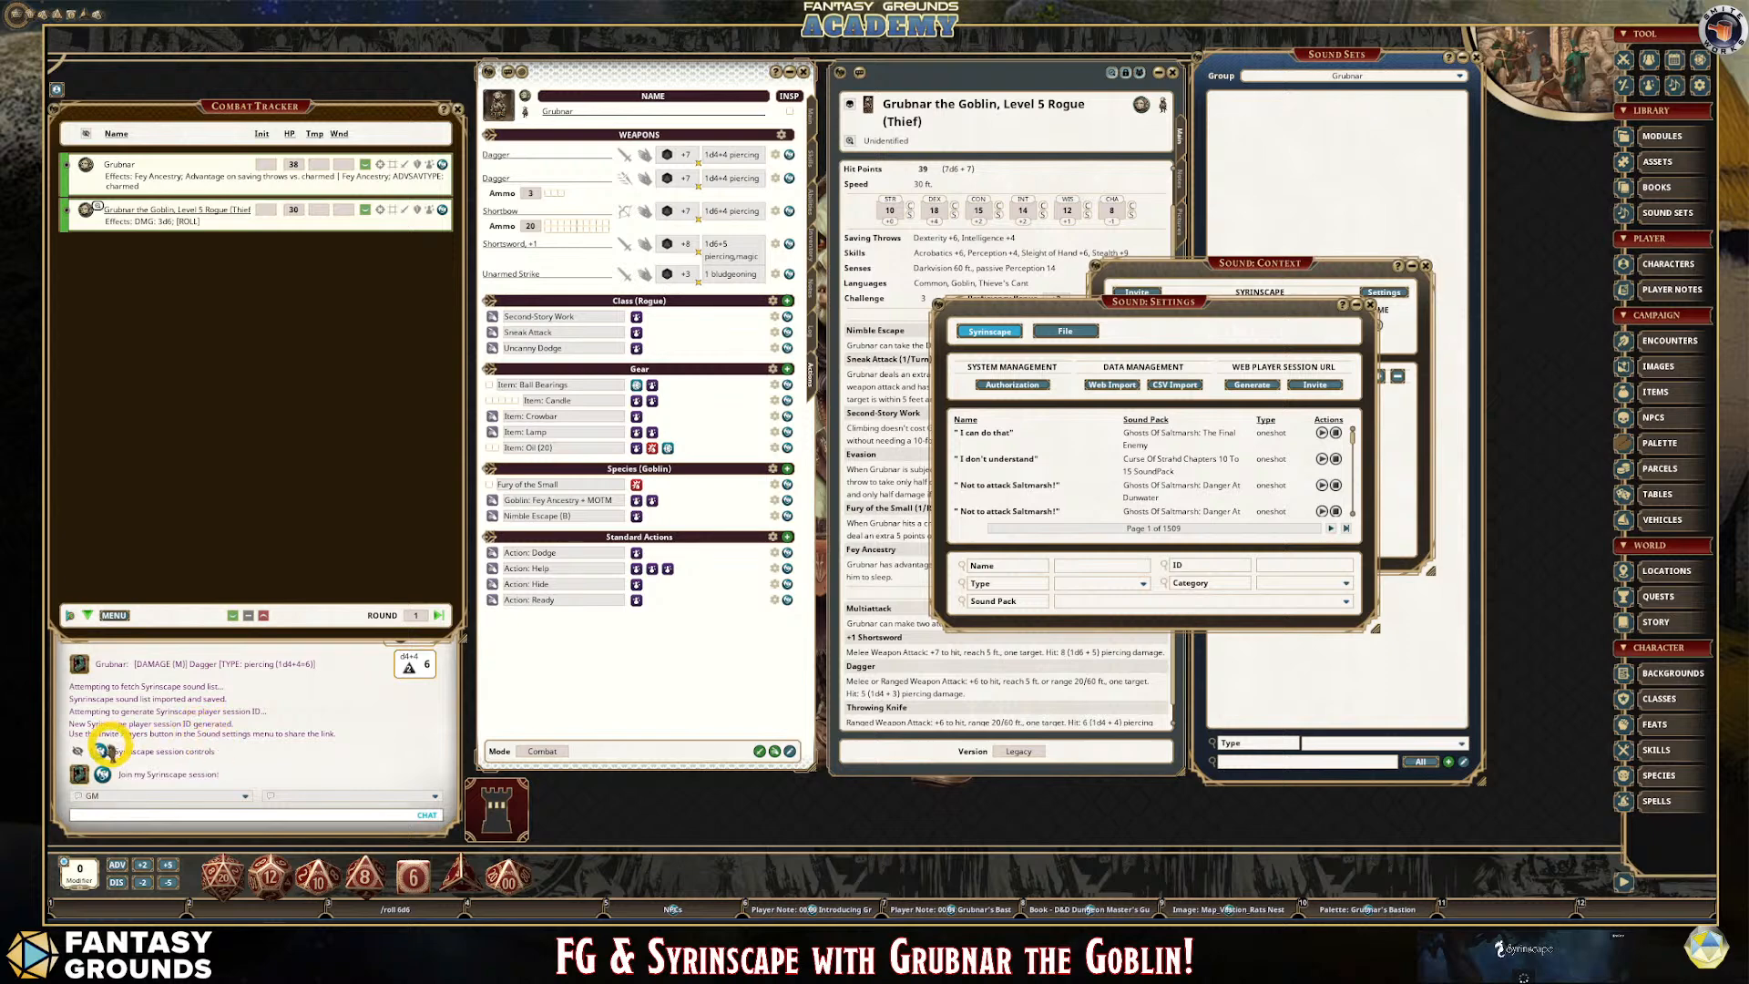
{"action": "left_click_drag", "start_coordinate": [99, 751], "coordinate": [288, 909]}
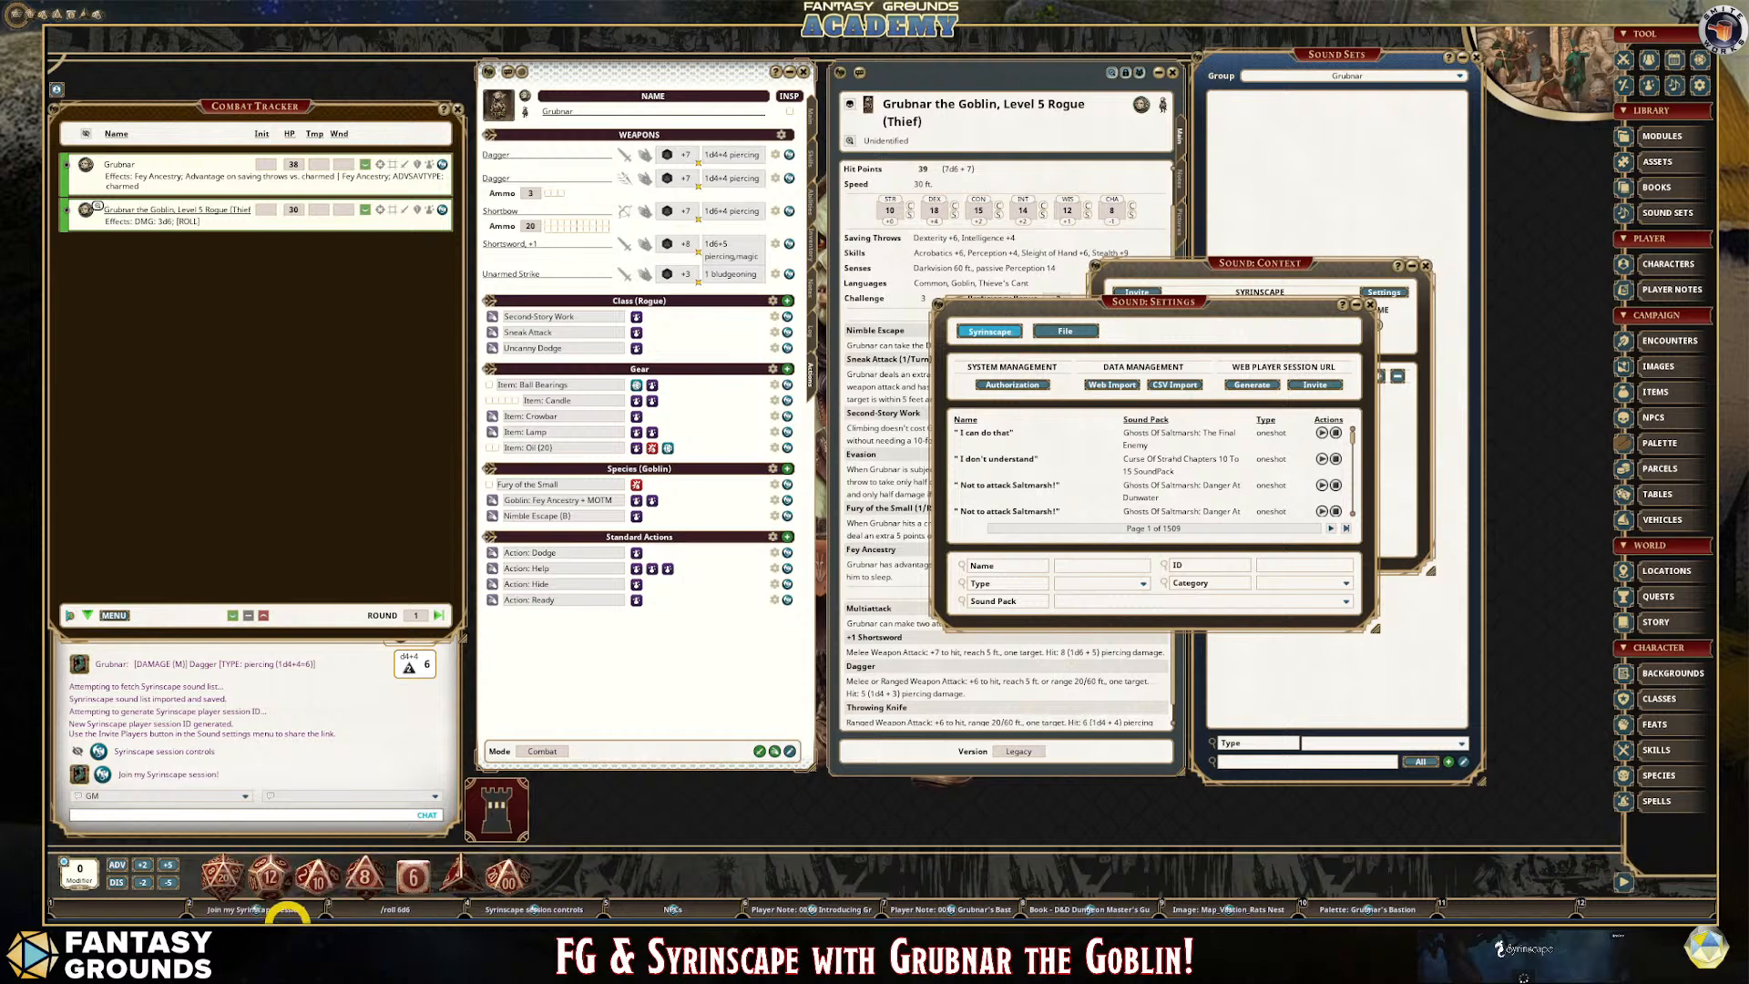
{"action": "mouse_move", "coordinate": [269, 911]}
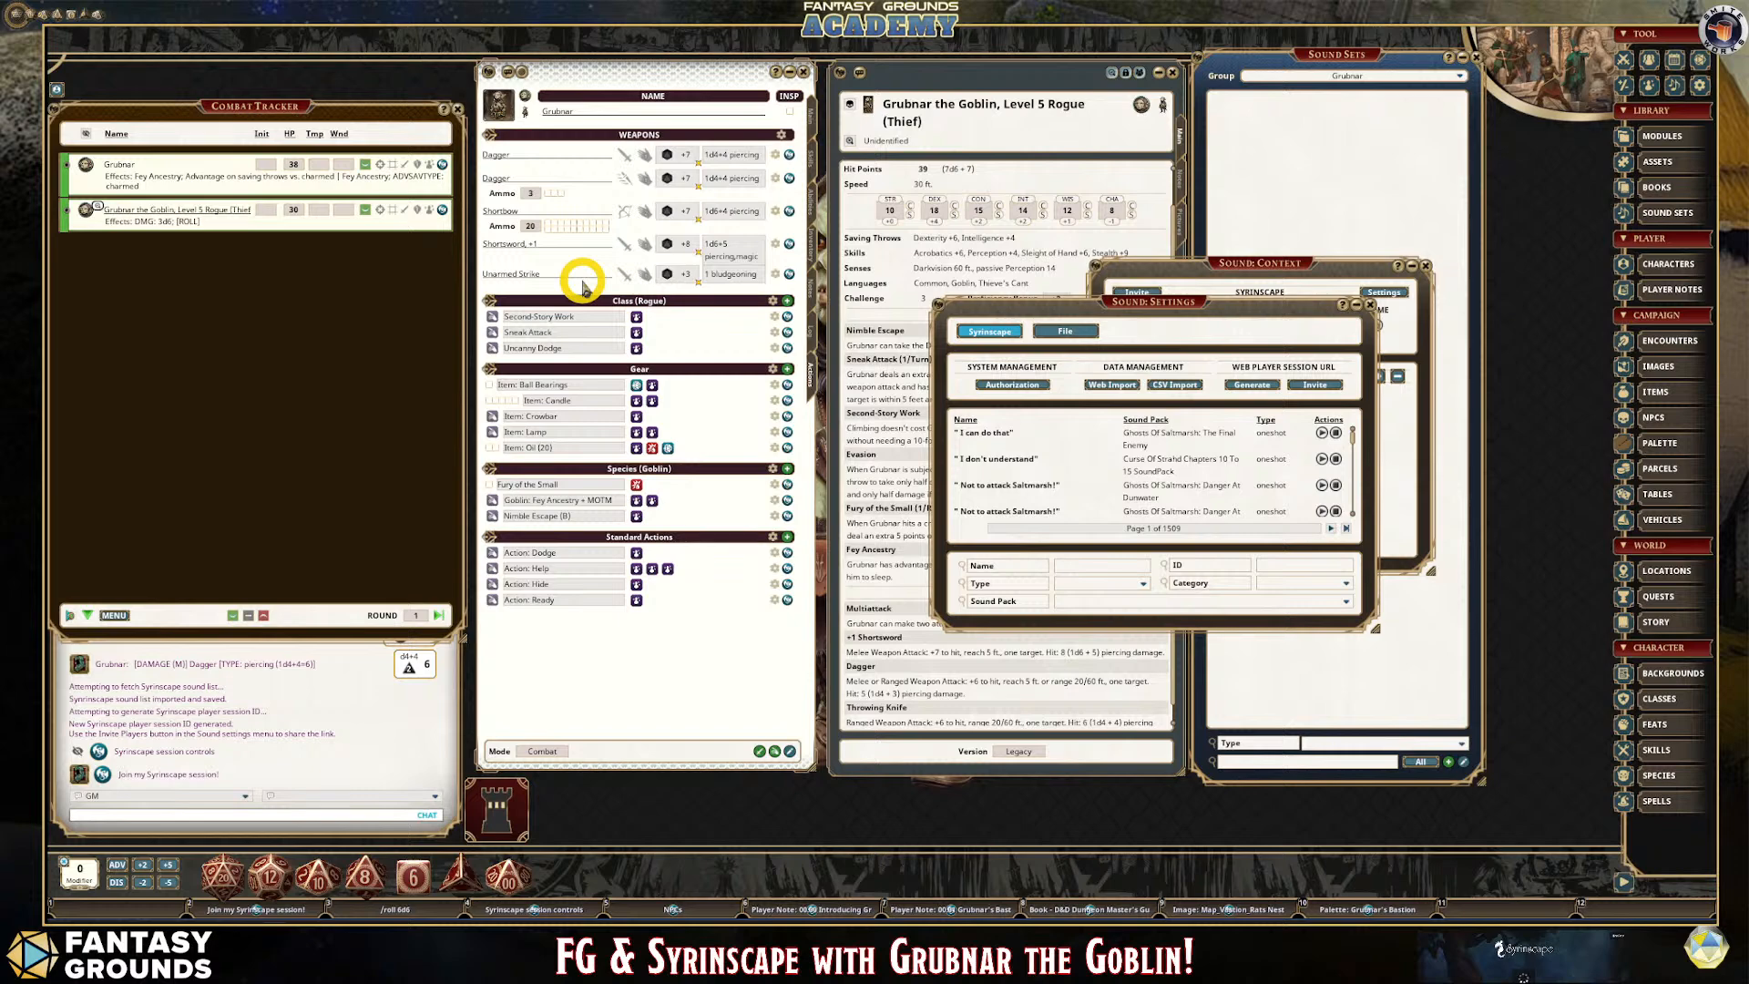
Move the Sound Settings window clear of the Sound Context window and make the chat area slightly taller.
{"action": "left_click_drag", "start_coordinate": [1144, 292], "coordinate": [831, 211]}
{"action": "left_click", "coordinate": [1142, 275]}
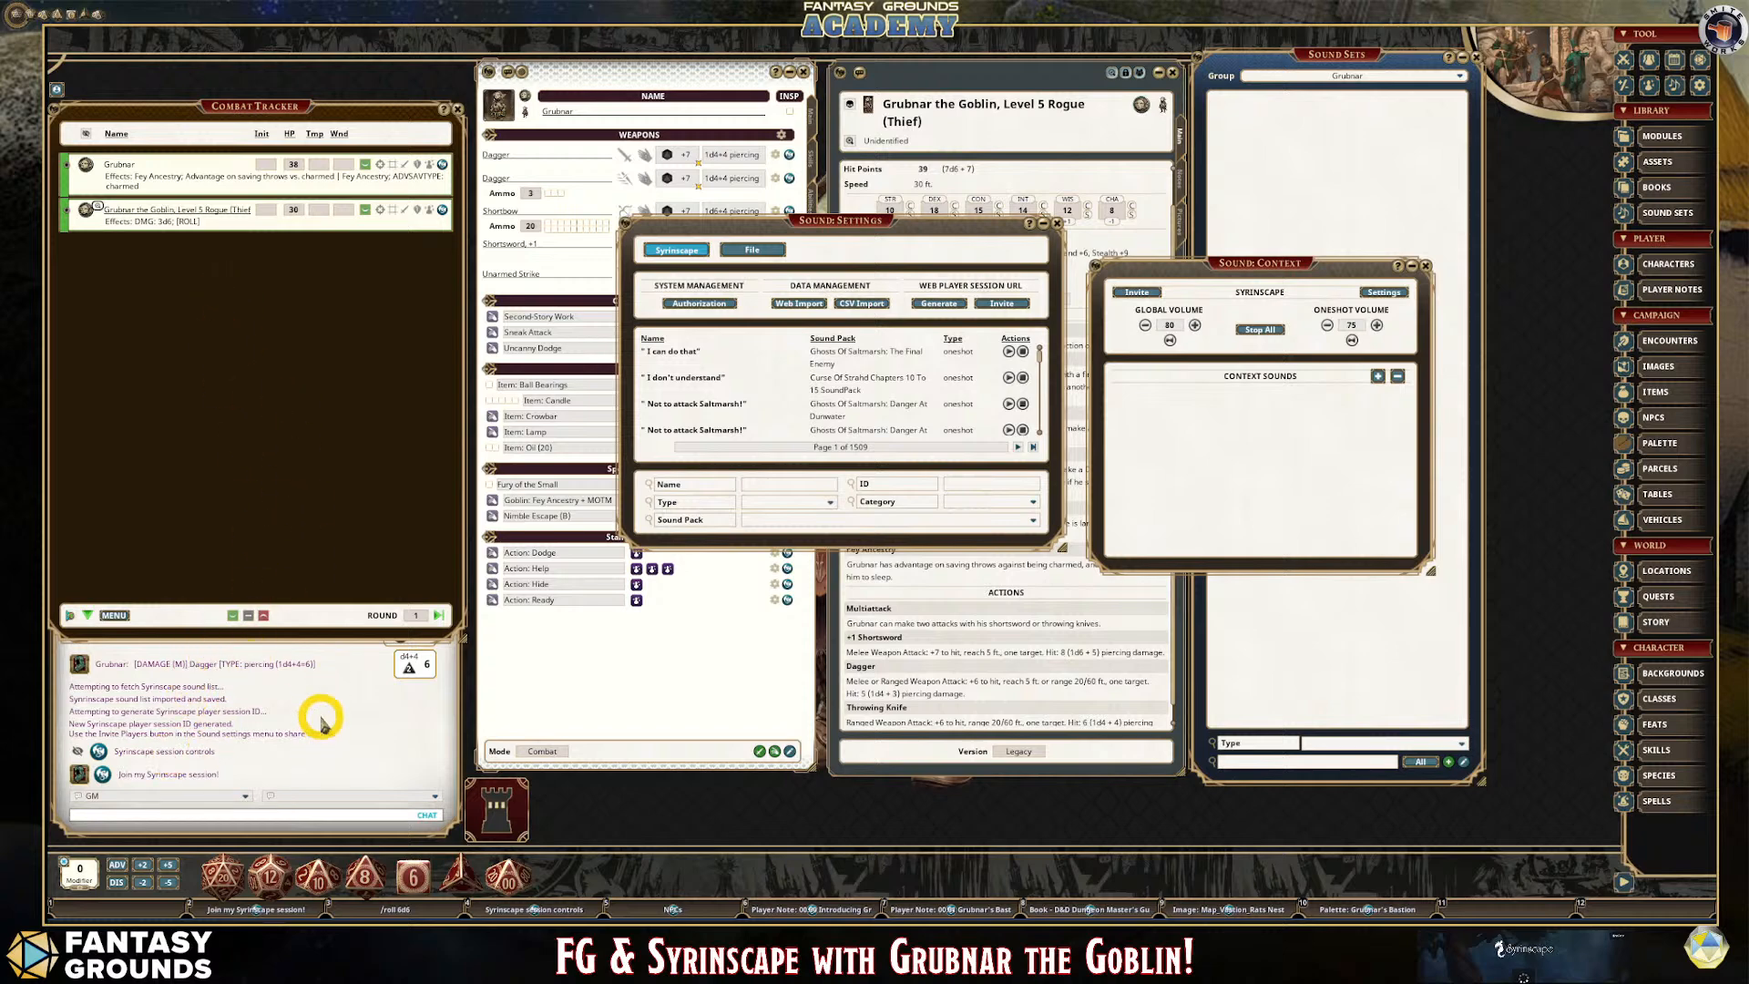
{"action": "left_click_drag", "start_coordinate": [314, 635], "coordinate": [317, 612]}
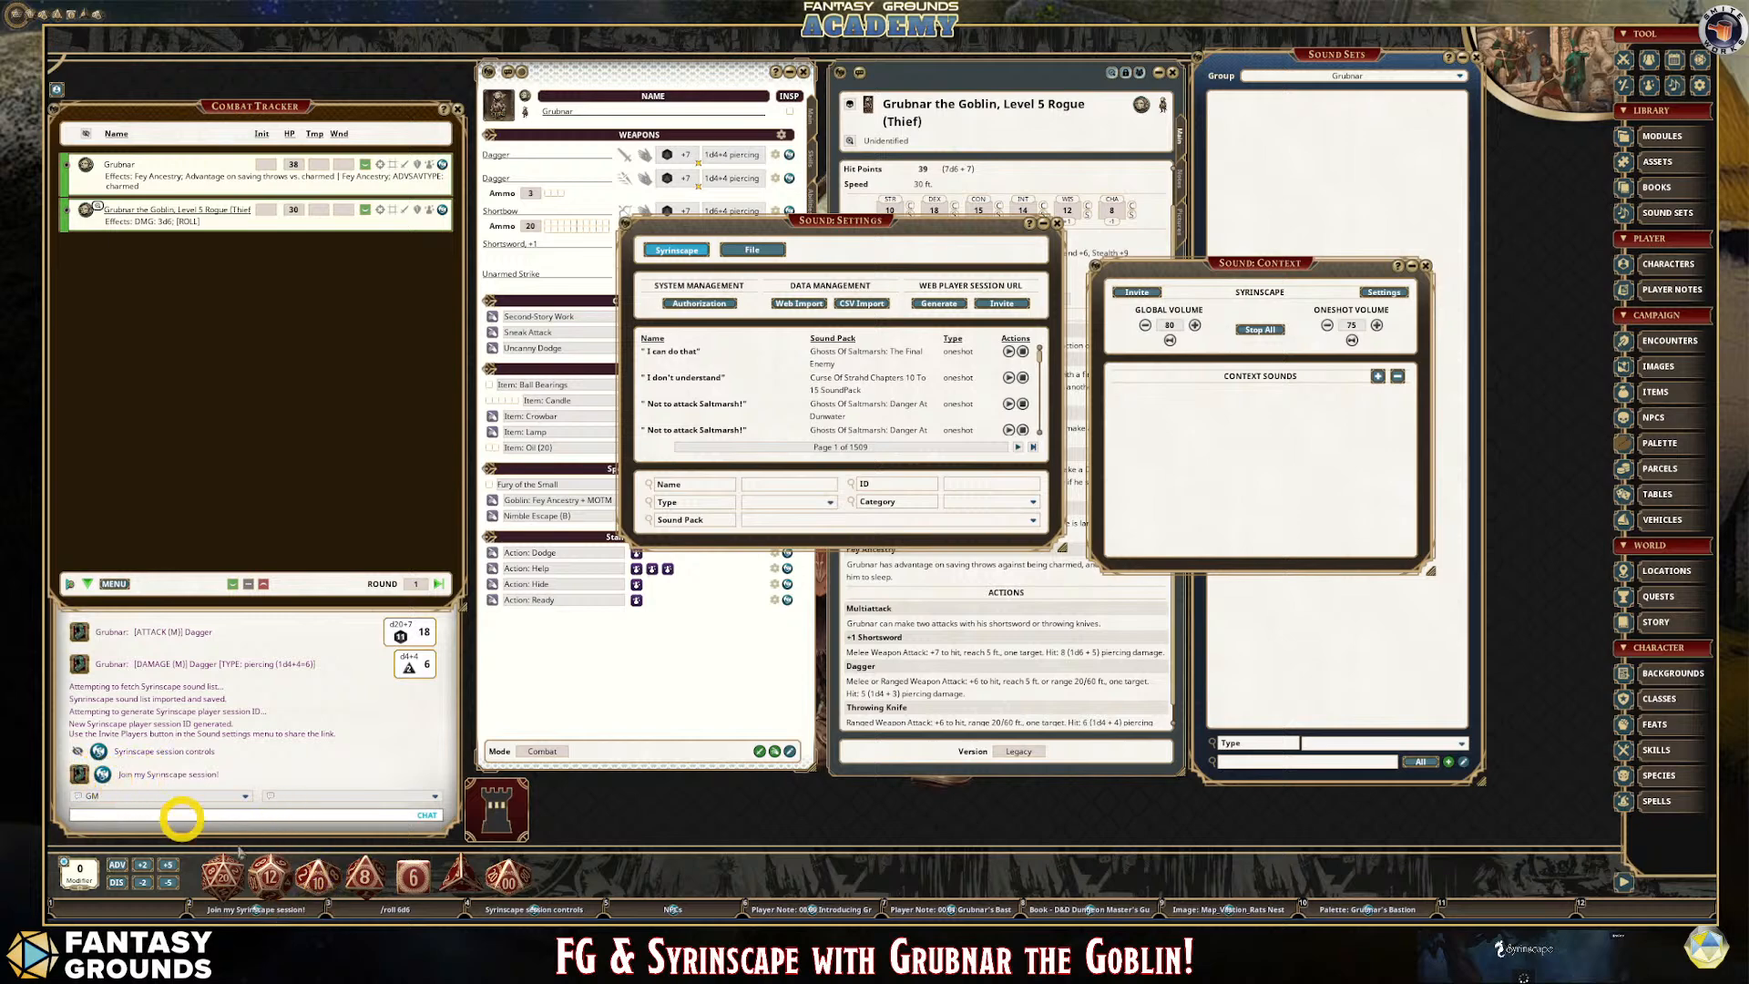
Switch to Discord to view the welcome-center channel and return to Fantasy Grounds.
{"action": "key", "text": "alt+Tab"}
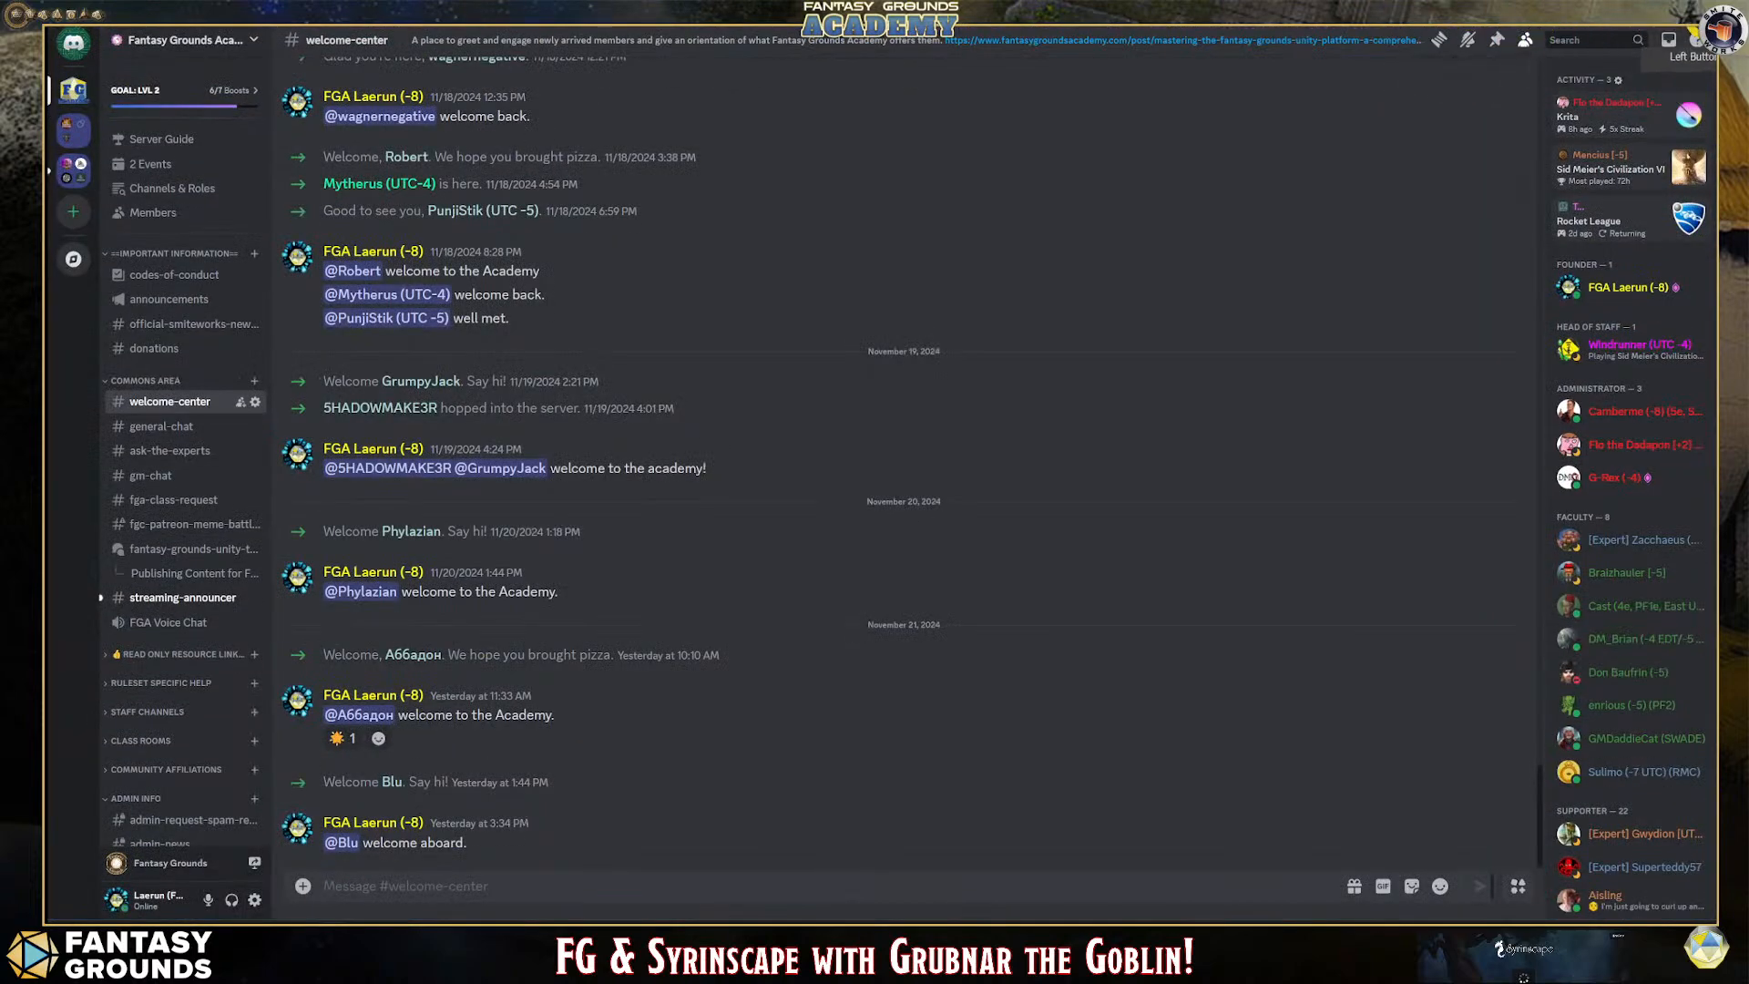
{"action": "key", "text": "alt+Tab"}
{"action": "left_click", "coordinate": [250, 599]}
{"action": "left_click", "coordinate": [262, 720]}
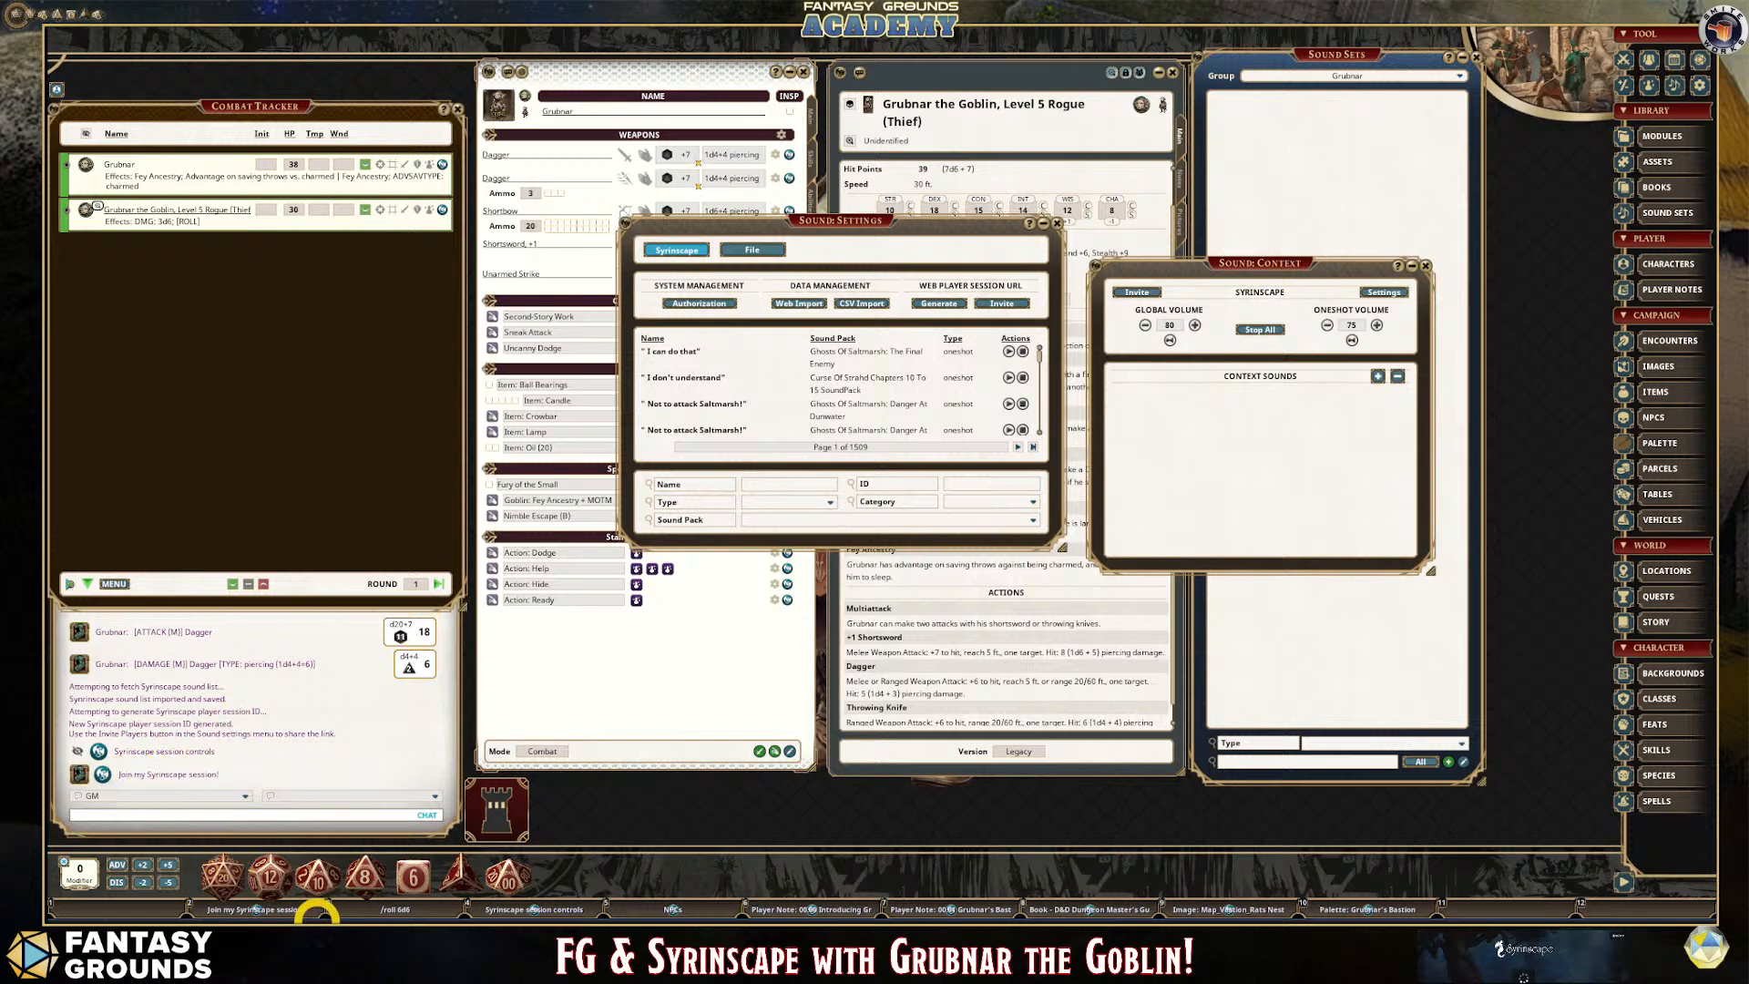
Switch to the browser and bookmark the Syrinscape Web Player page on the bookmarks bar.
{"action": "left_click", "coordinate": [346, 938]}
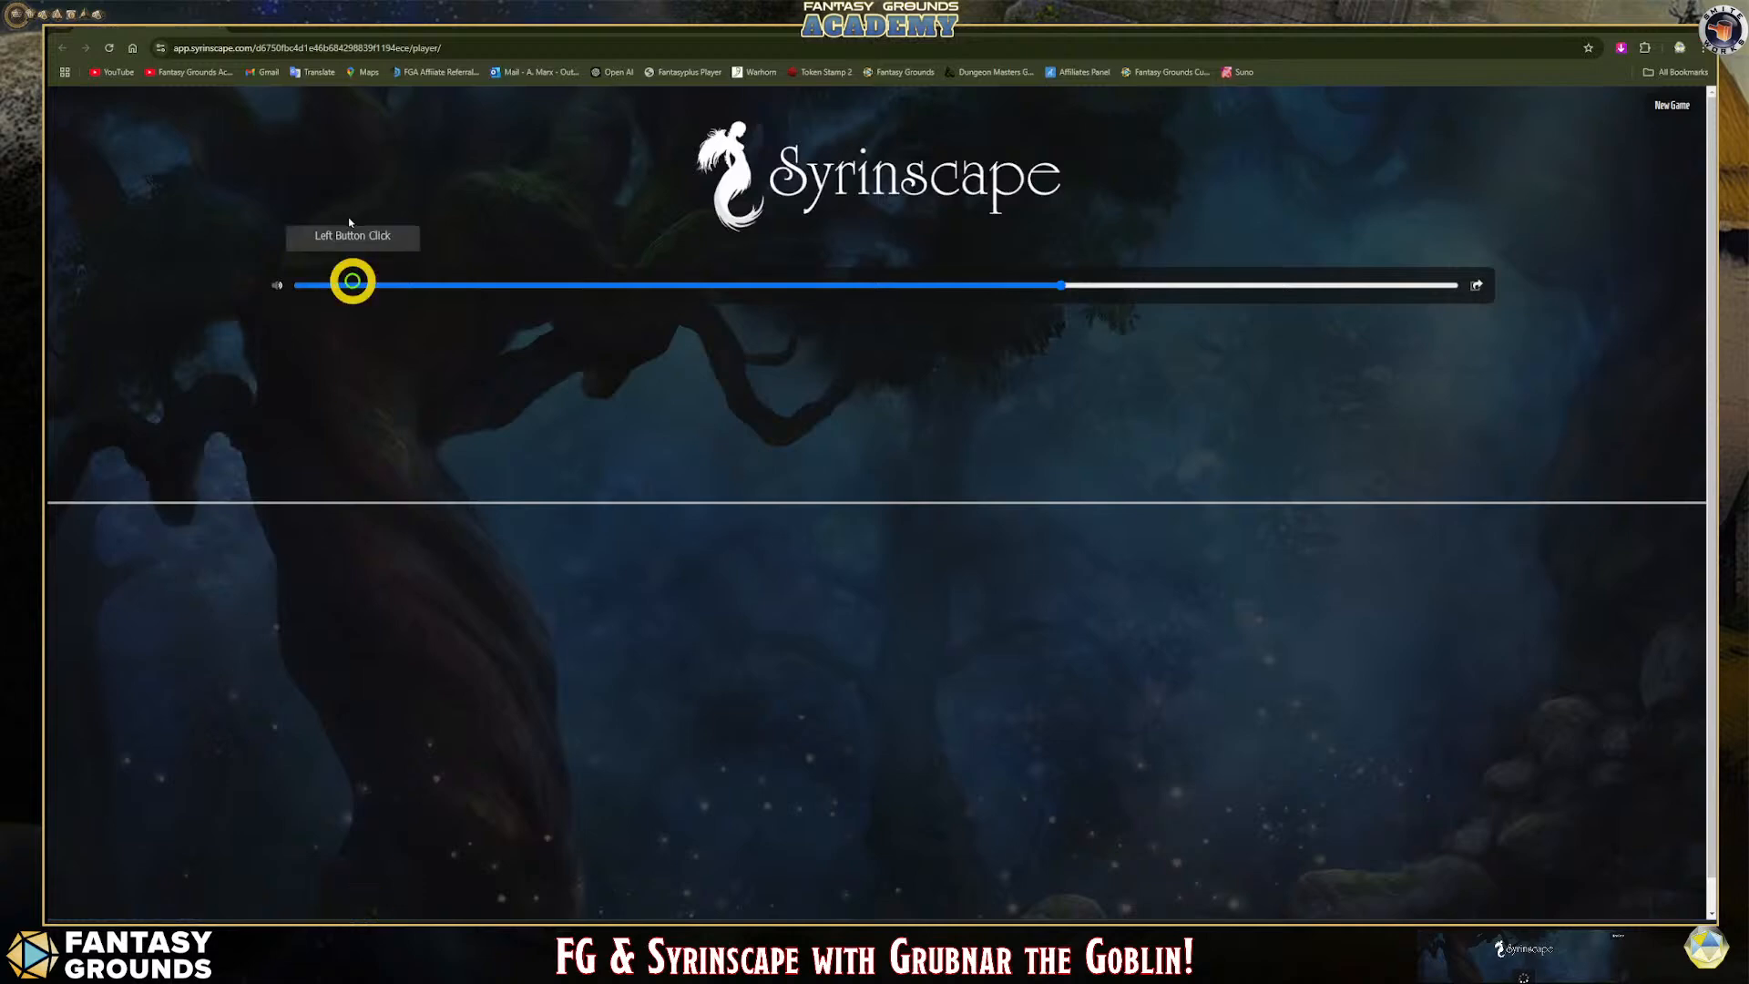
{"action": "left_click", "coordinate": [463, 43]}
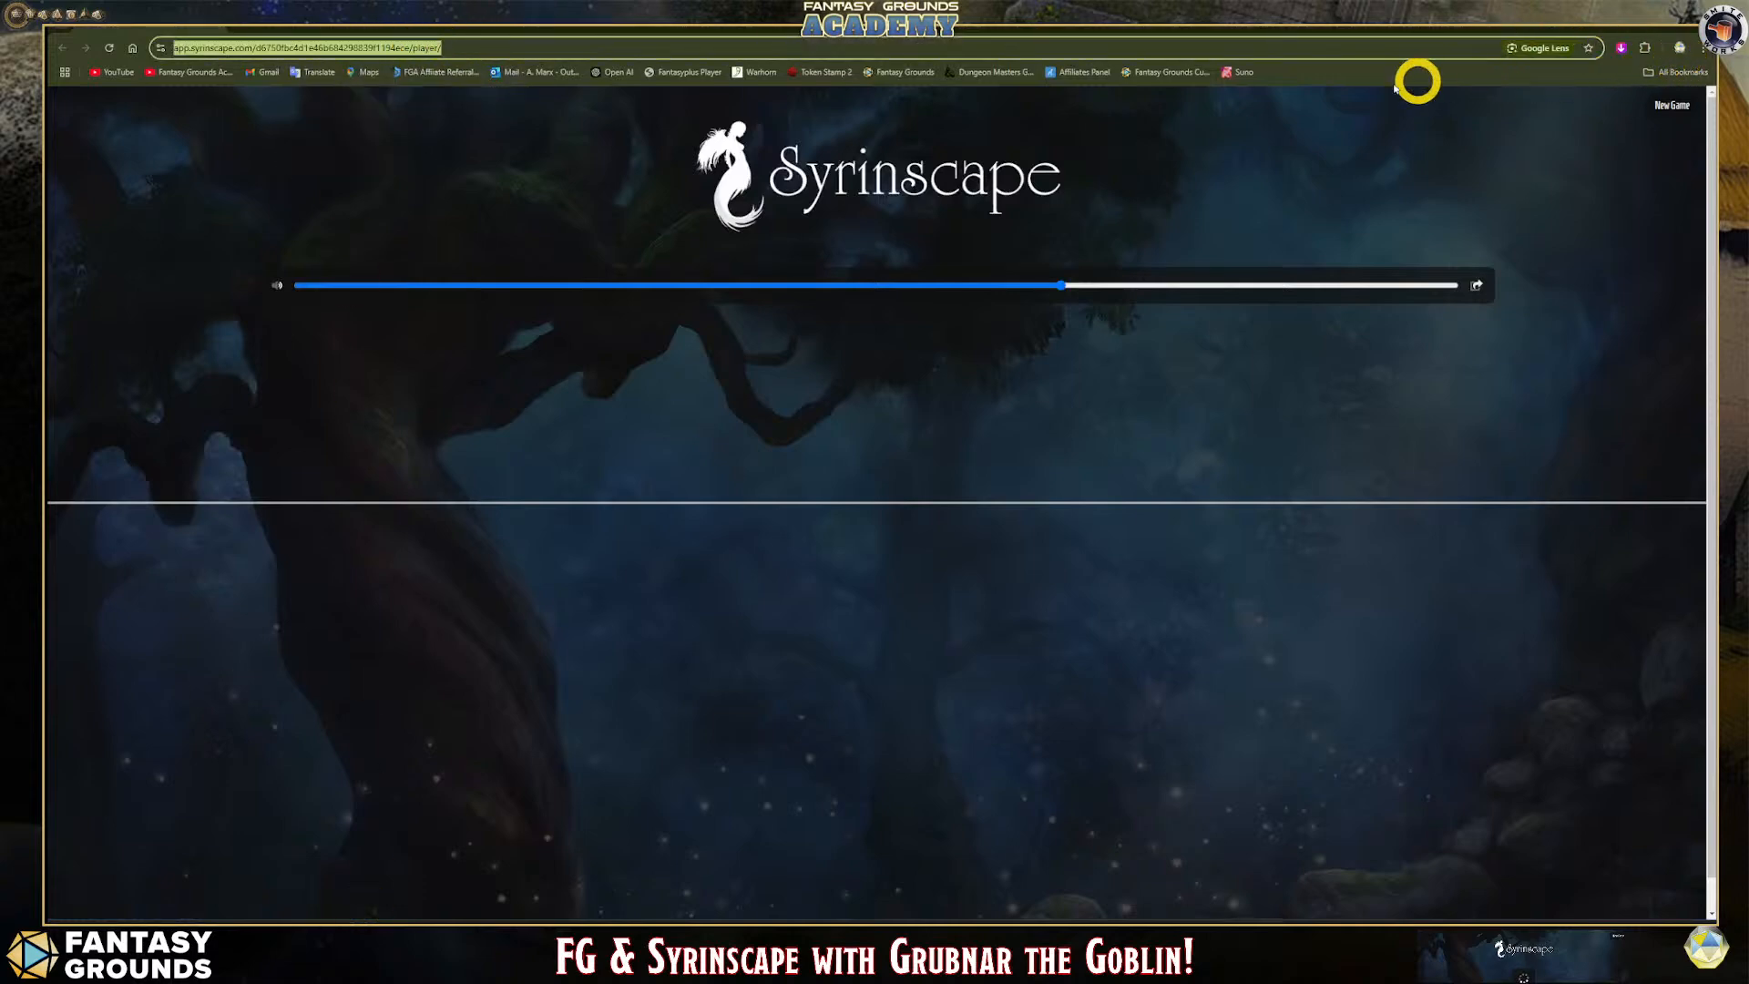
{"action": "left_click", "coordinate": [1589, 49]}
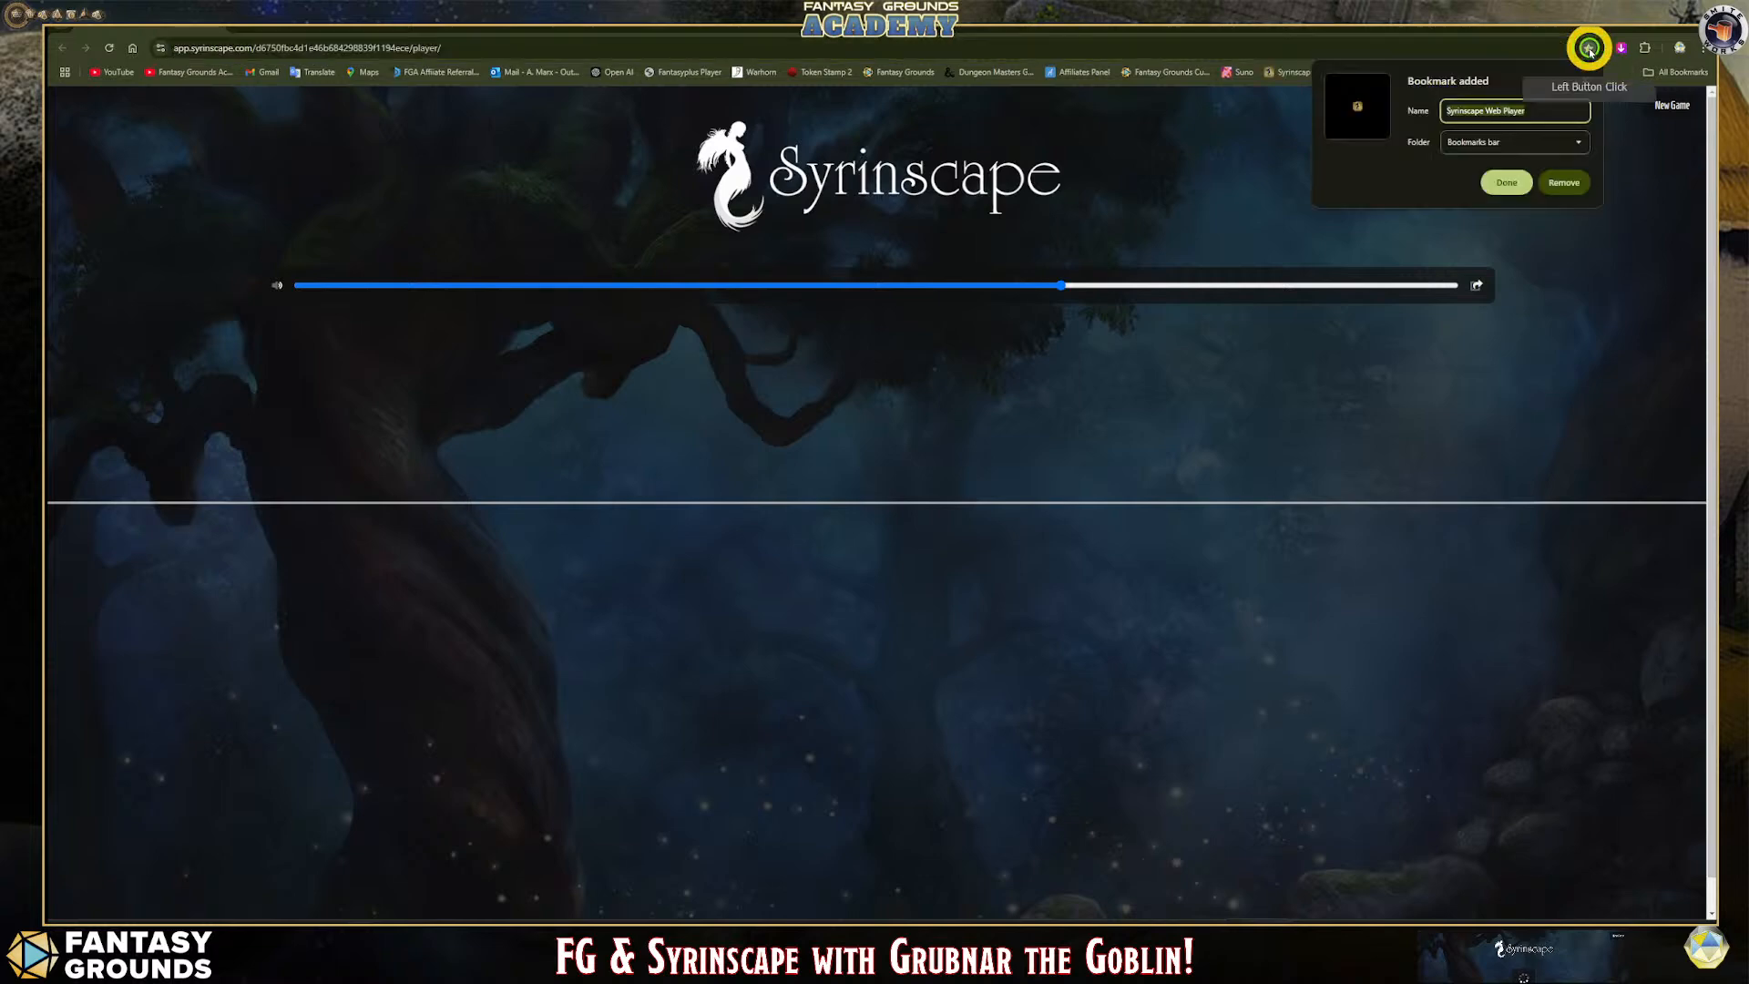
{"action": "left_click", "coordinate": [1509, 183]}
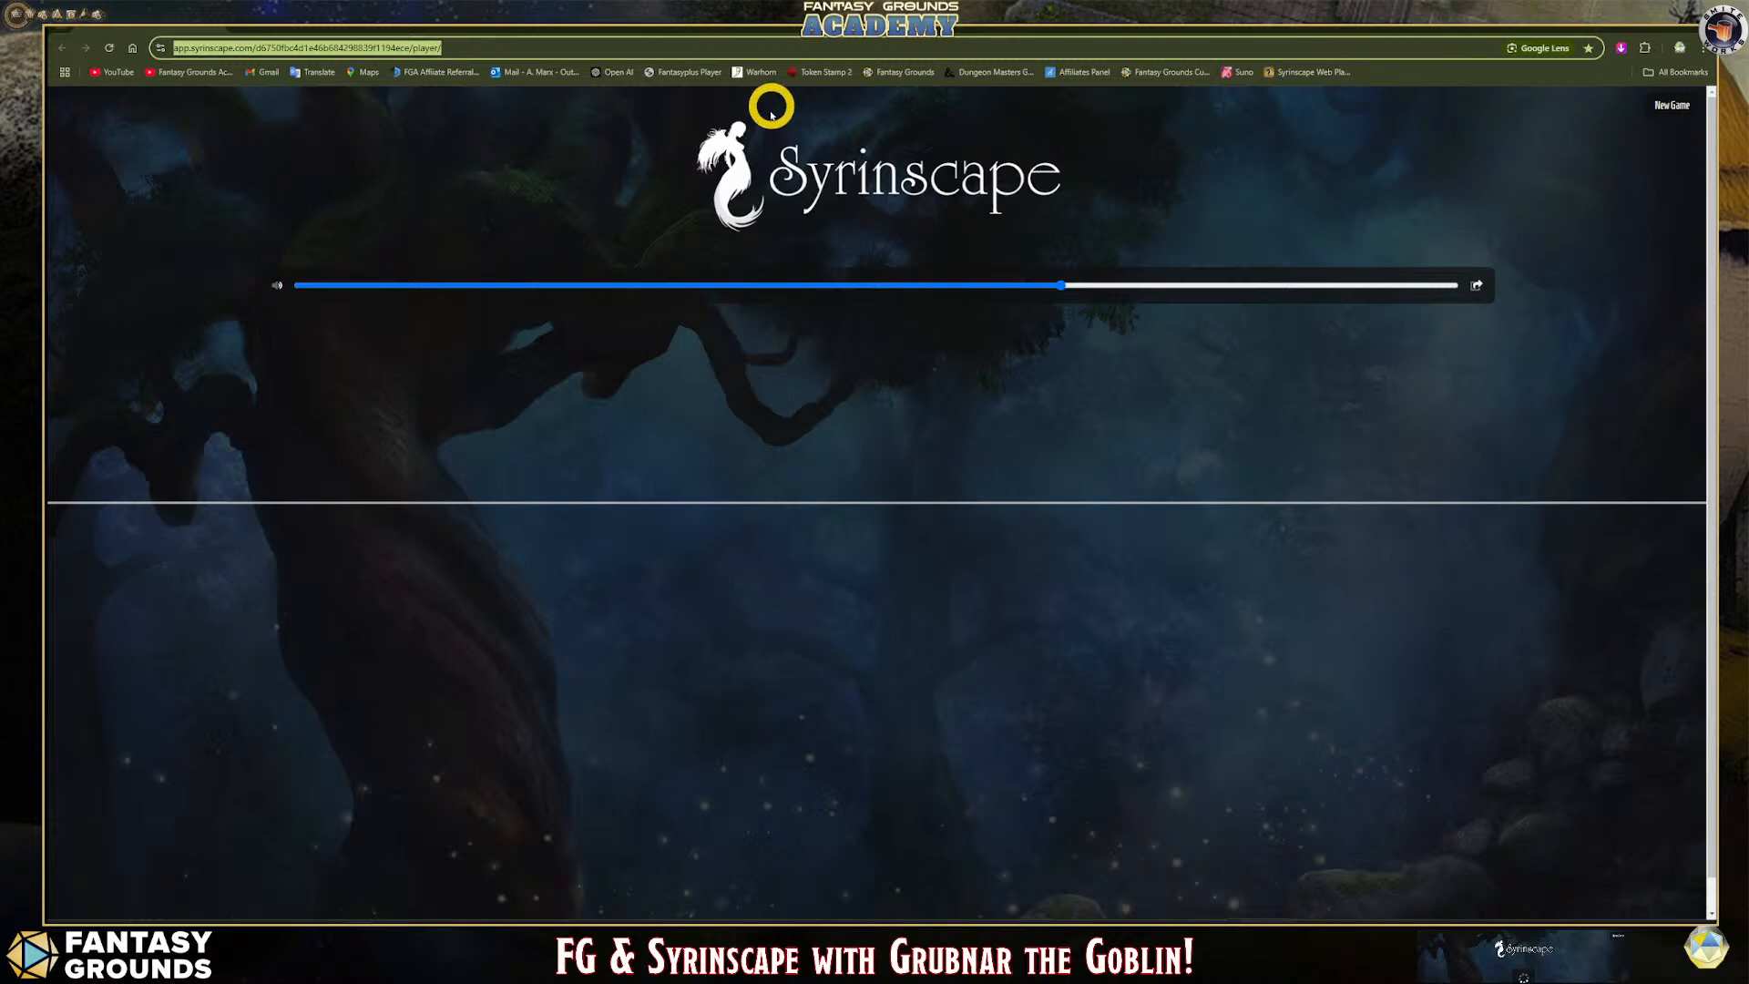
Copy the Syrinscape player page's address and switch to Streamlabs Desktop.
{"action": "right_click", "coordinate": [413, 47]}
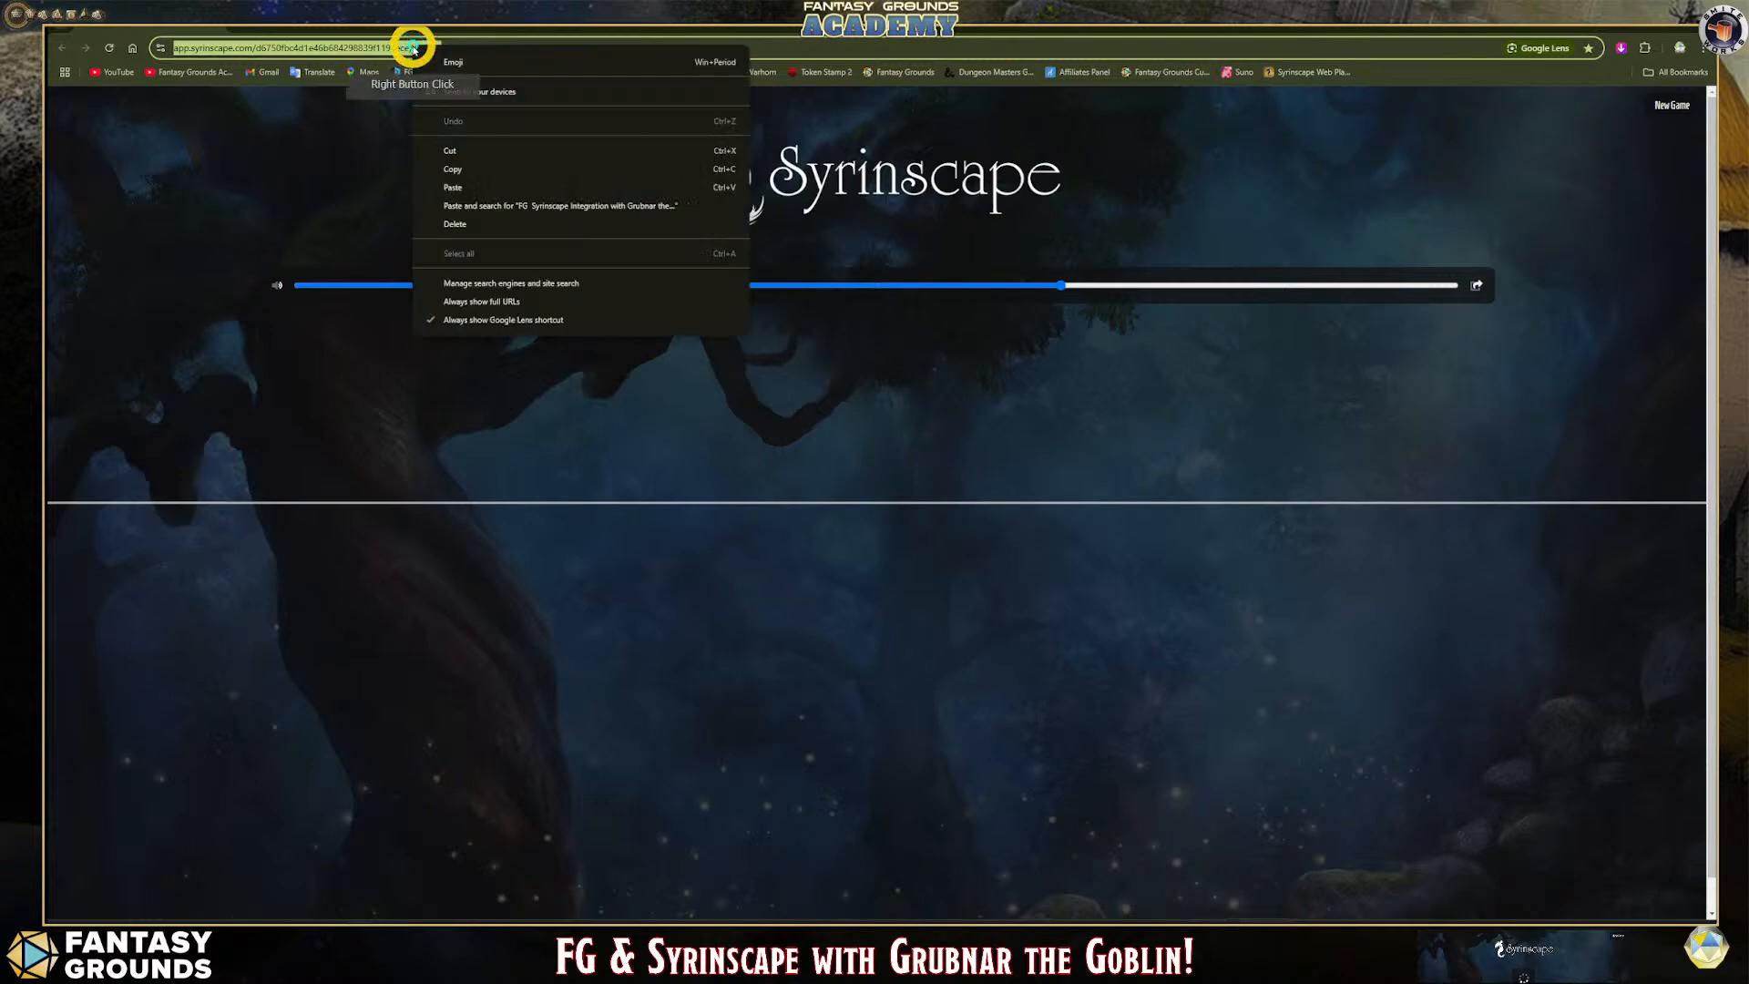
{"action": "left_click", "coordinate": [471, 164]}
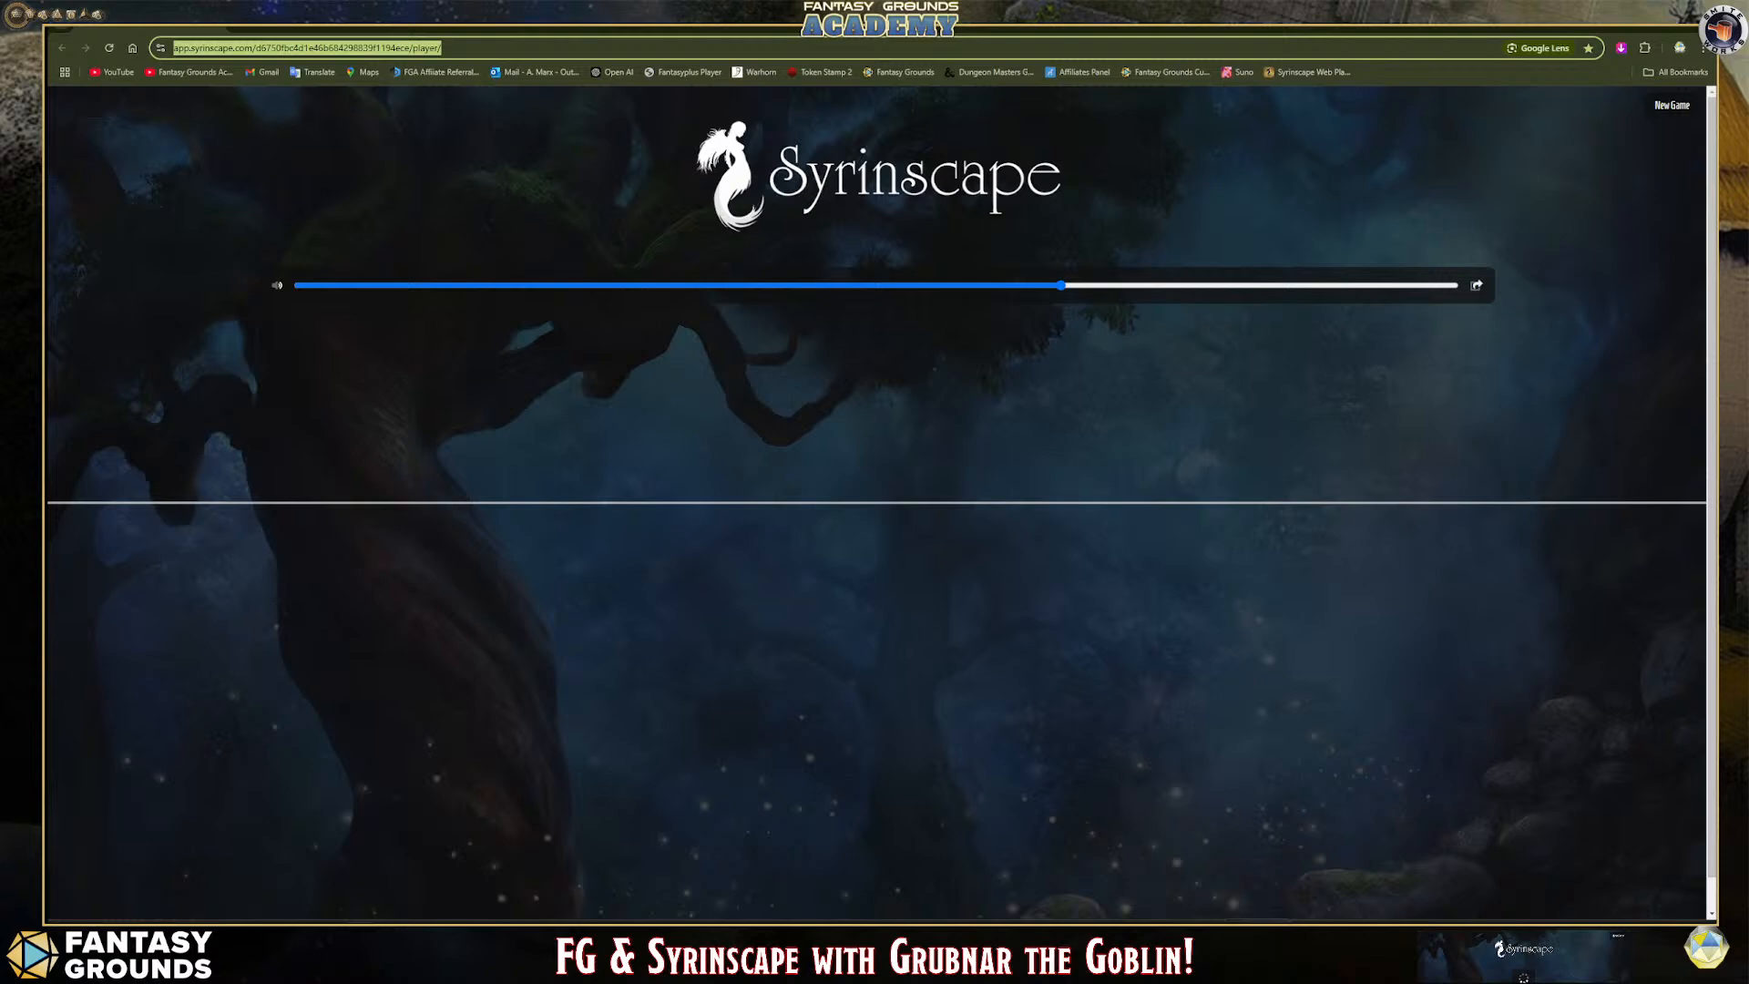
{"action": "left_click_drag", "start_coordinate": [47, 91], "coordinate": [808, 88]}
{"action": "left_click", "coordinate": [1255, 92]}
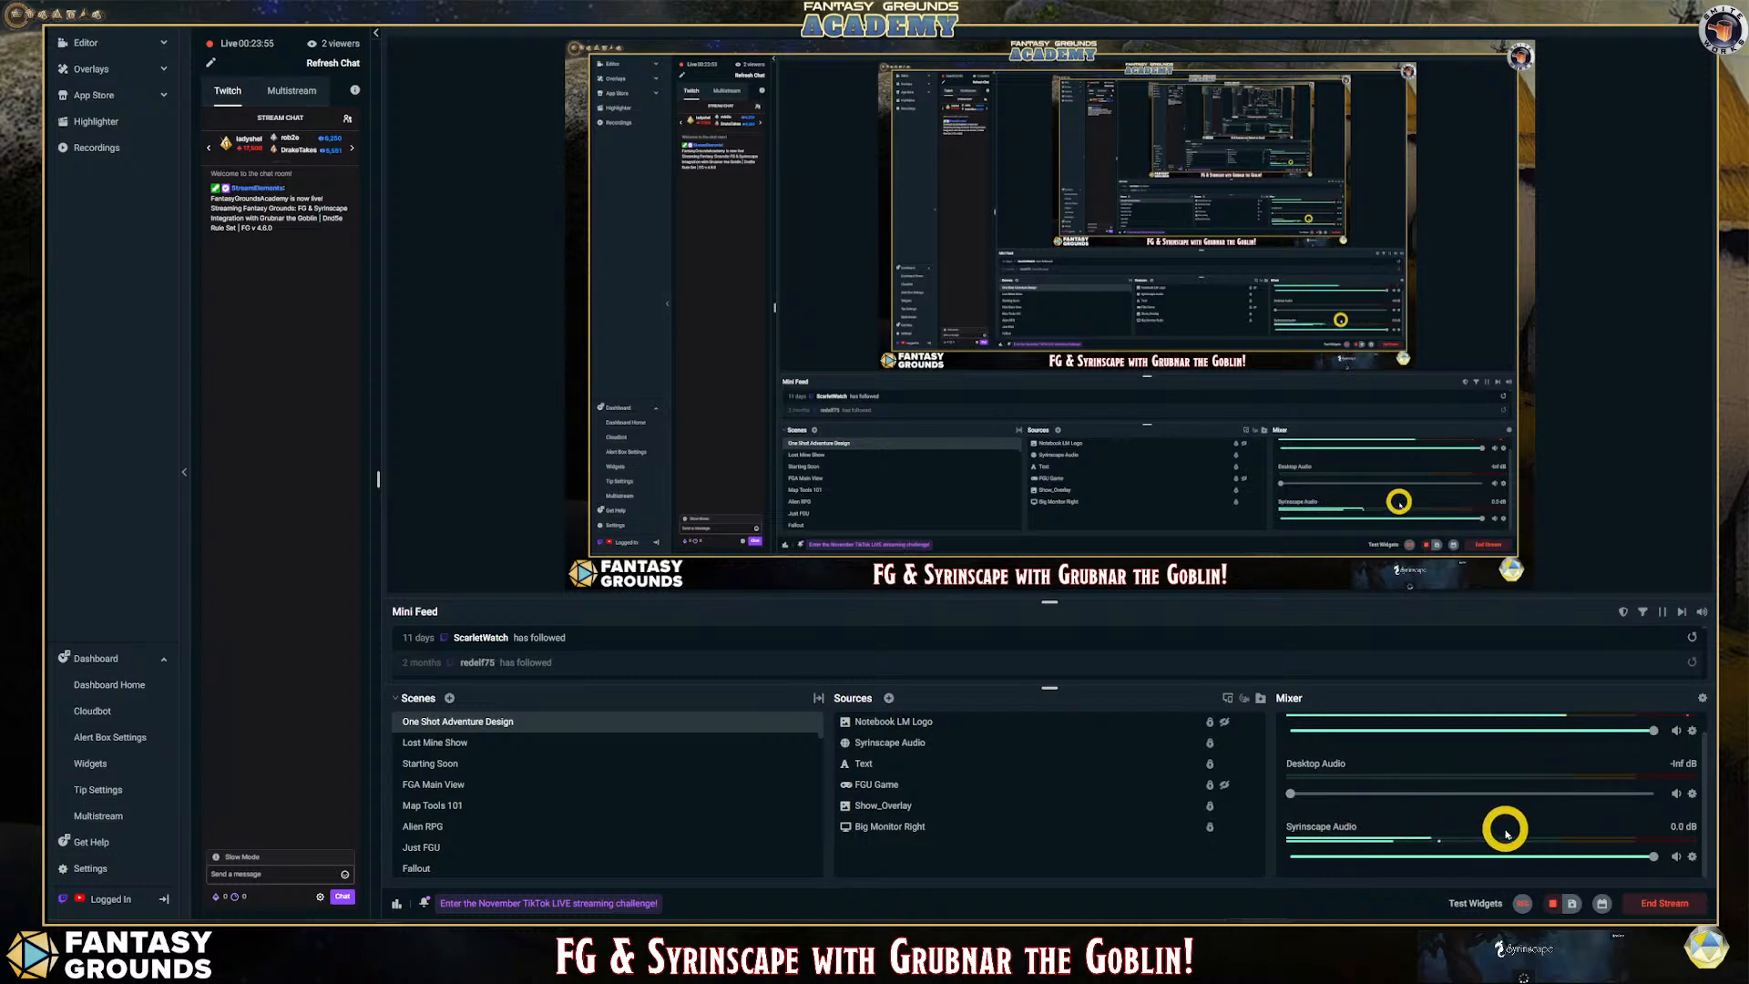
Examine the advanced audio settings of the Syrinscape Audio source, including its audio monitoring option, and close them.
{"action": "left_click", "coordinate": [1692, 856]}
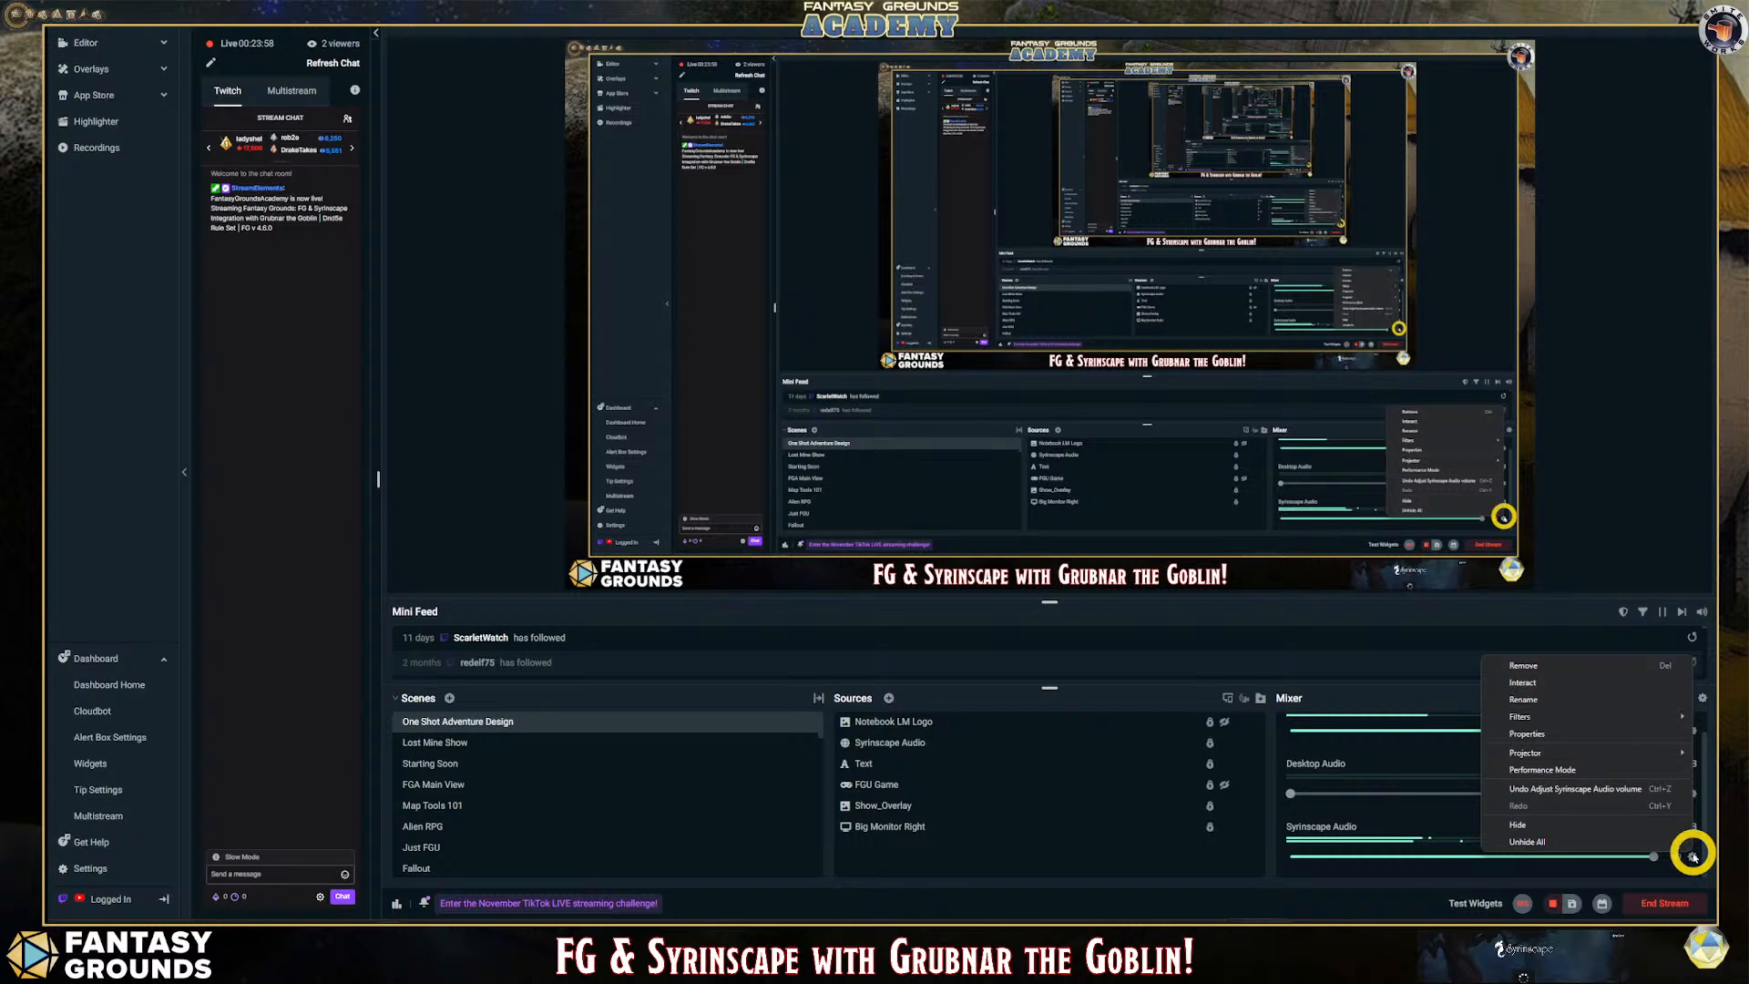
{"action": "left_click", "coordinate": [1603, 734]}
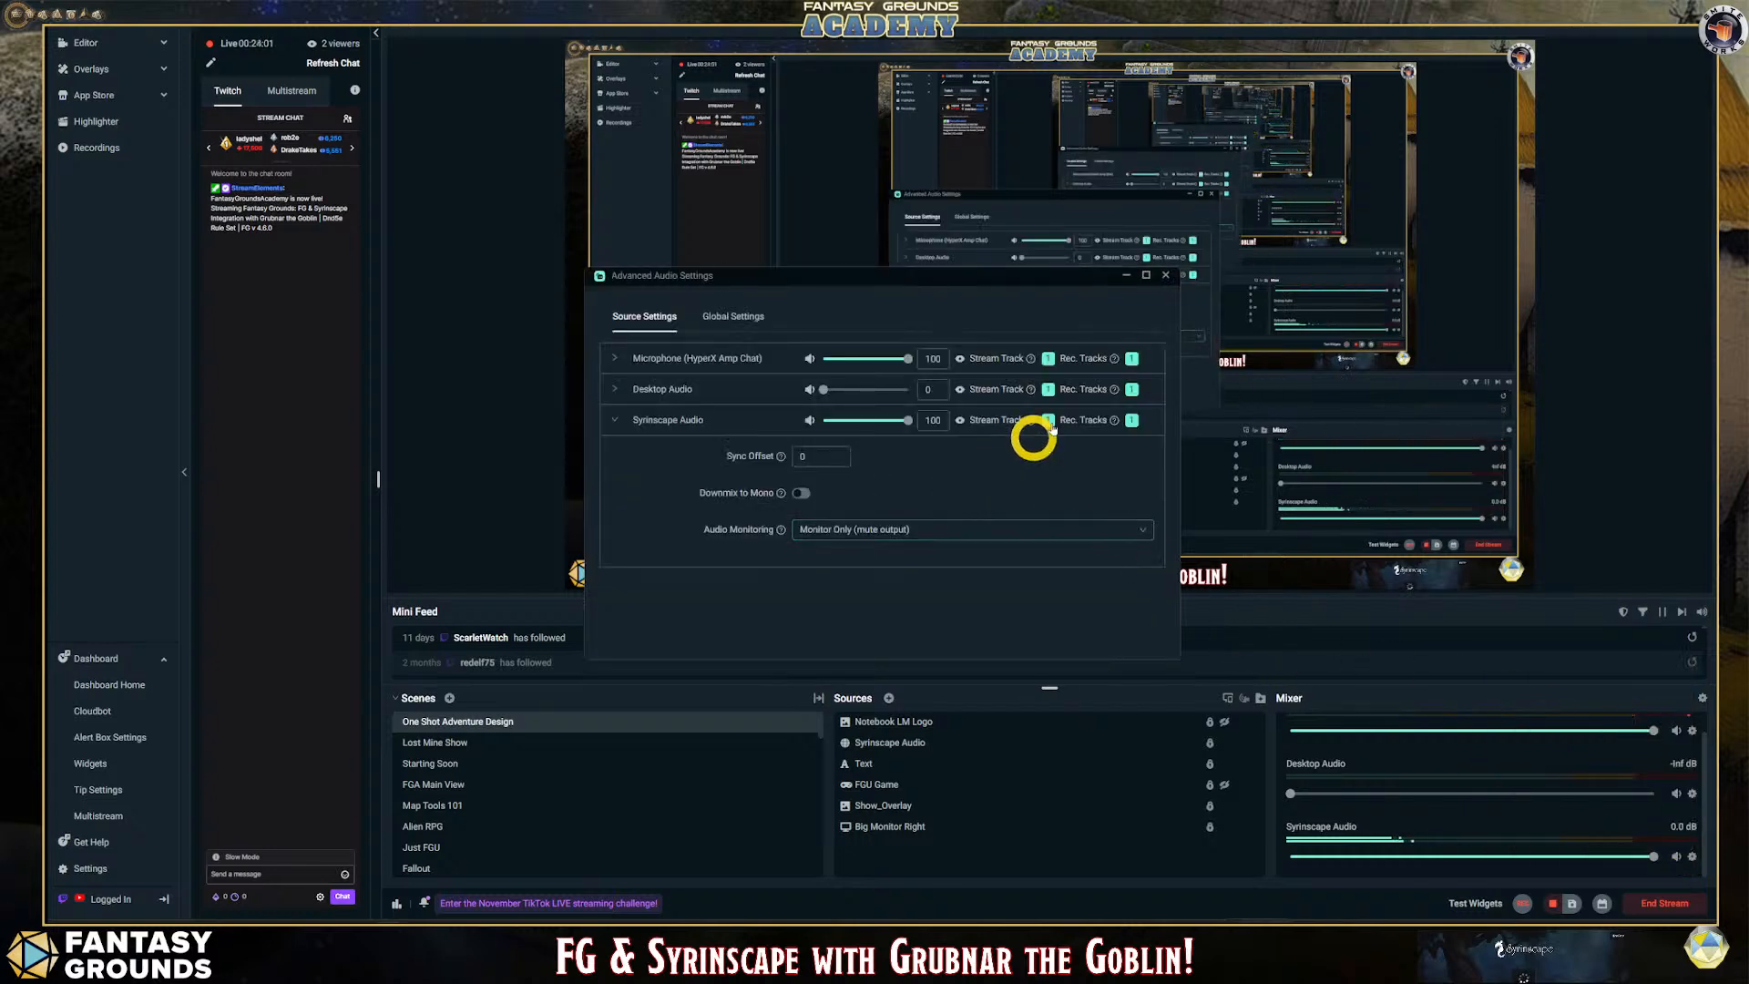
{"action": "left_click", "coordinate": [1165, 274]}
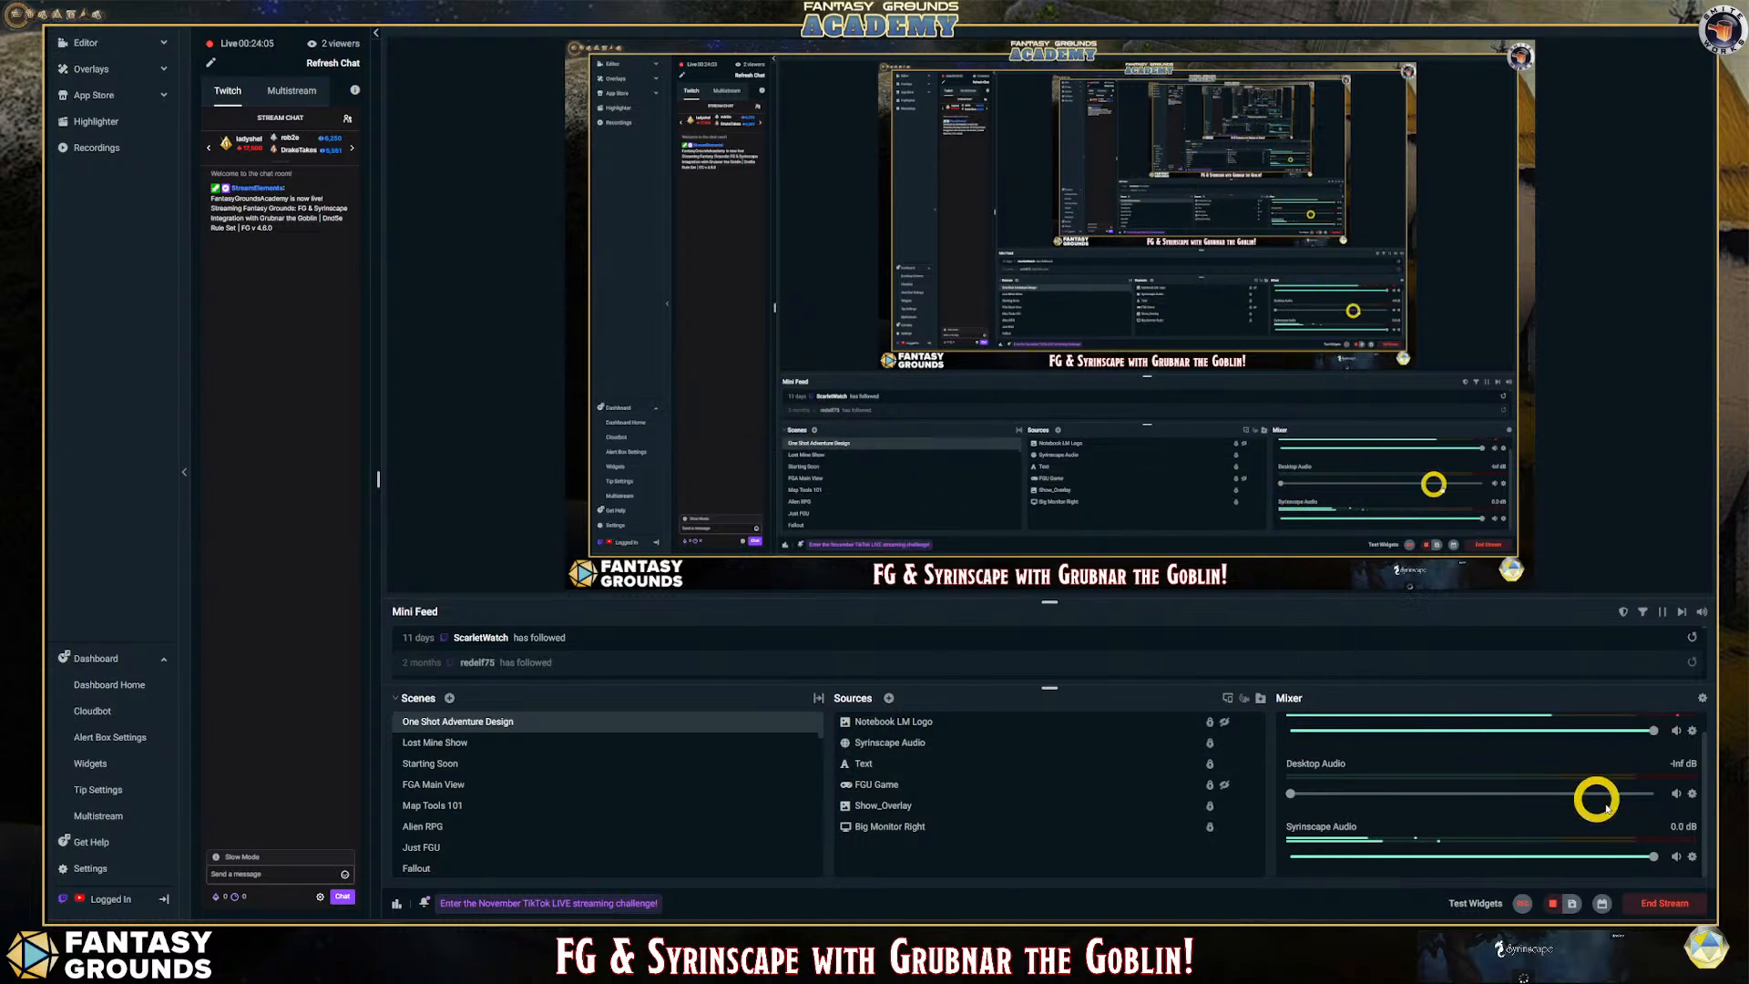
{"action": "left_click", "coordinate": [1691, 856]}
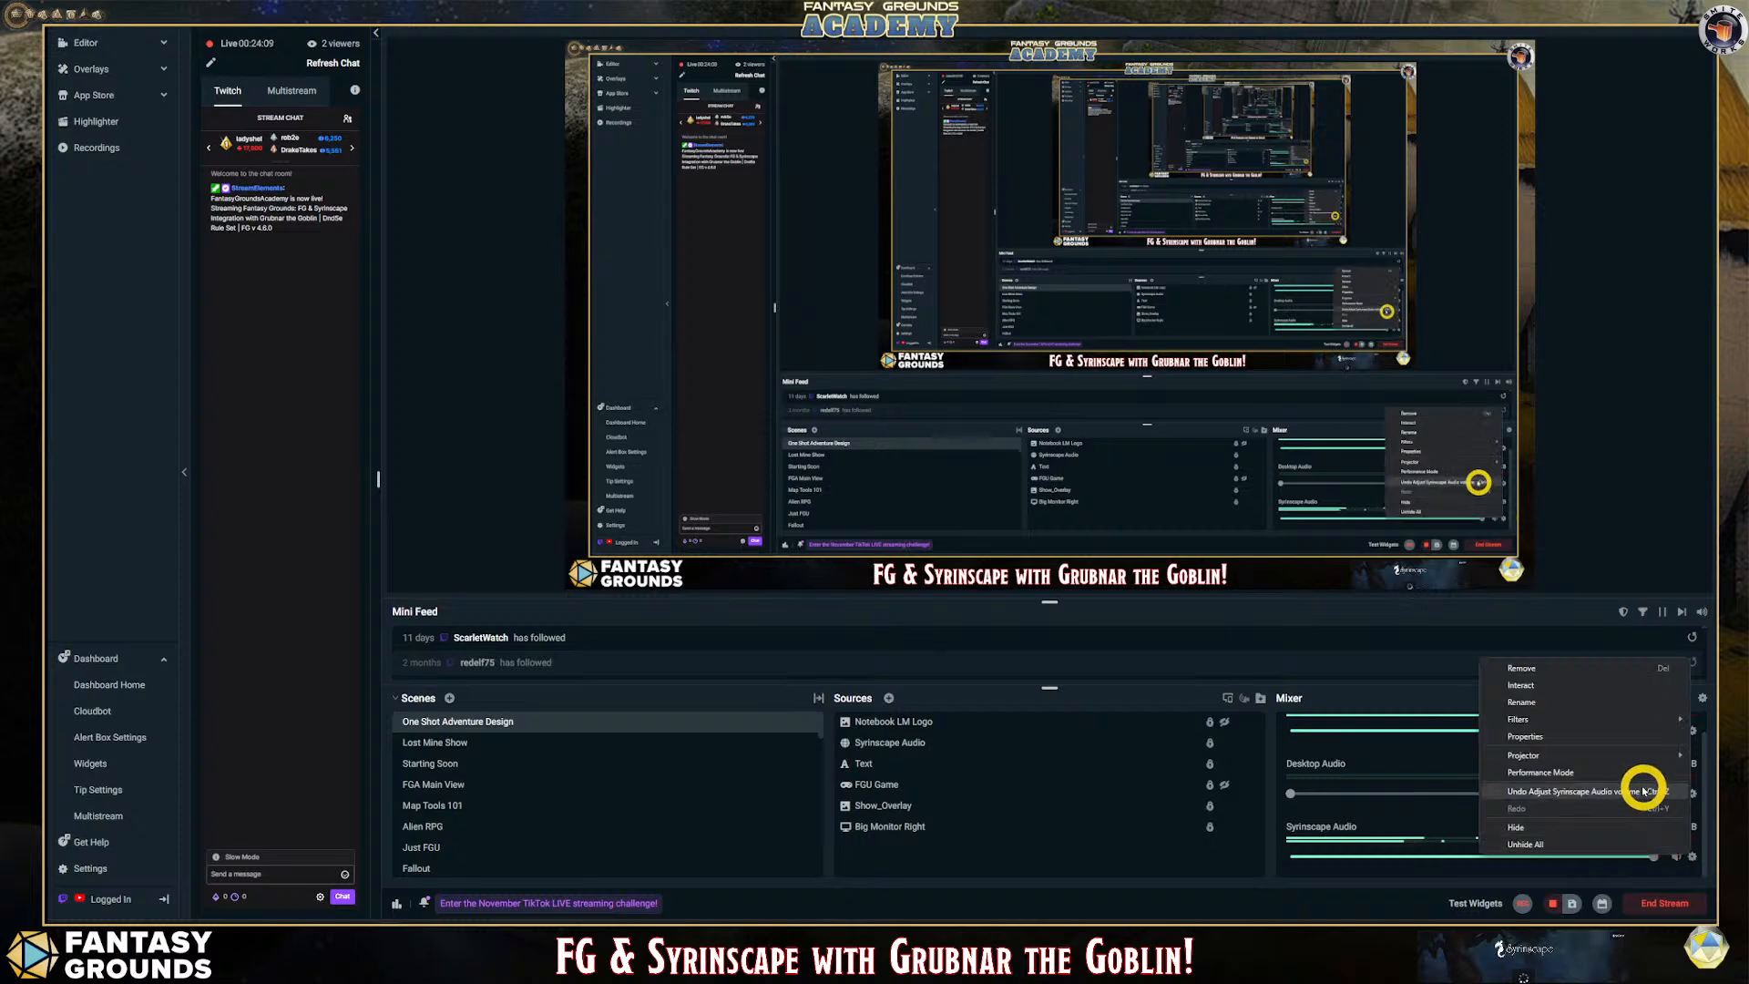
{"action": "left_click", "coordinate": [1565, 737]}
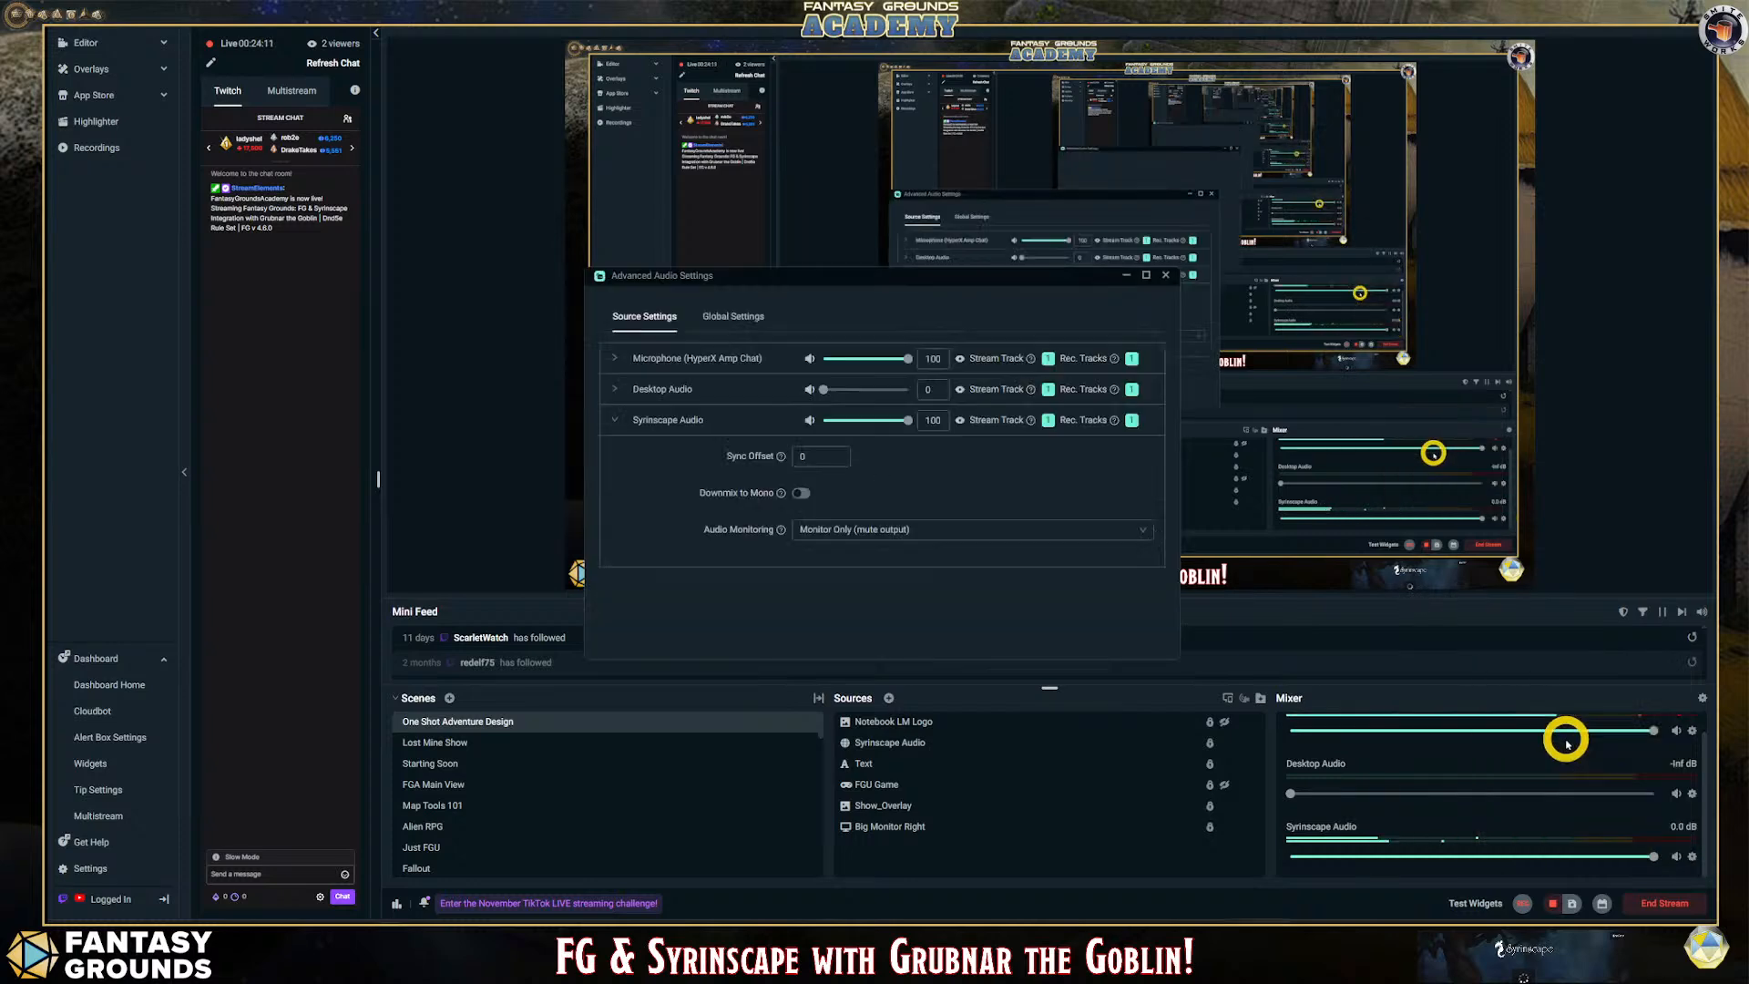
{"action": "left_click", "coordinate": [1164, 276]}
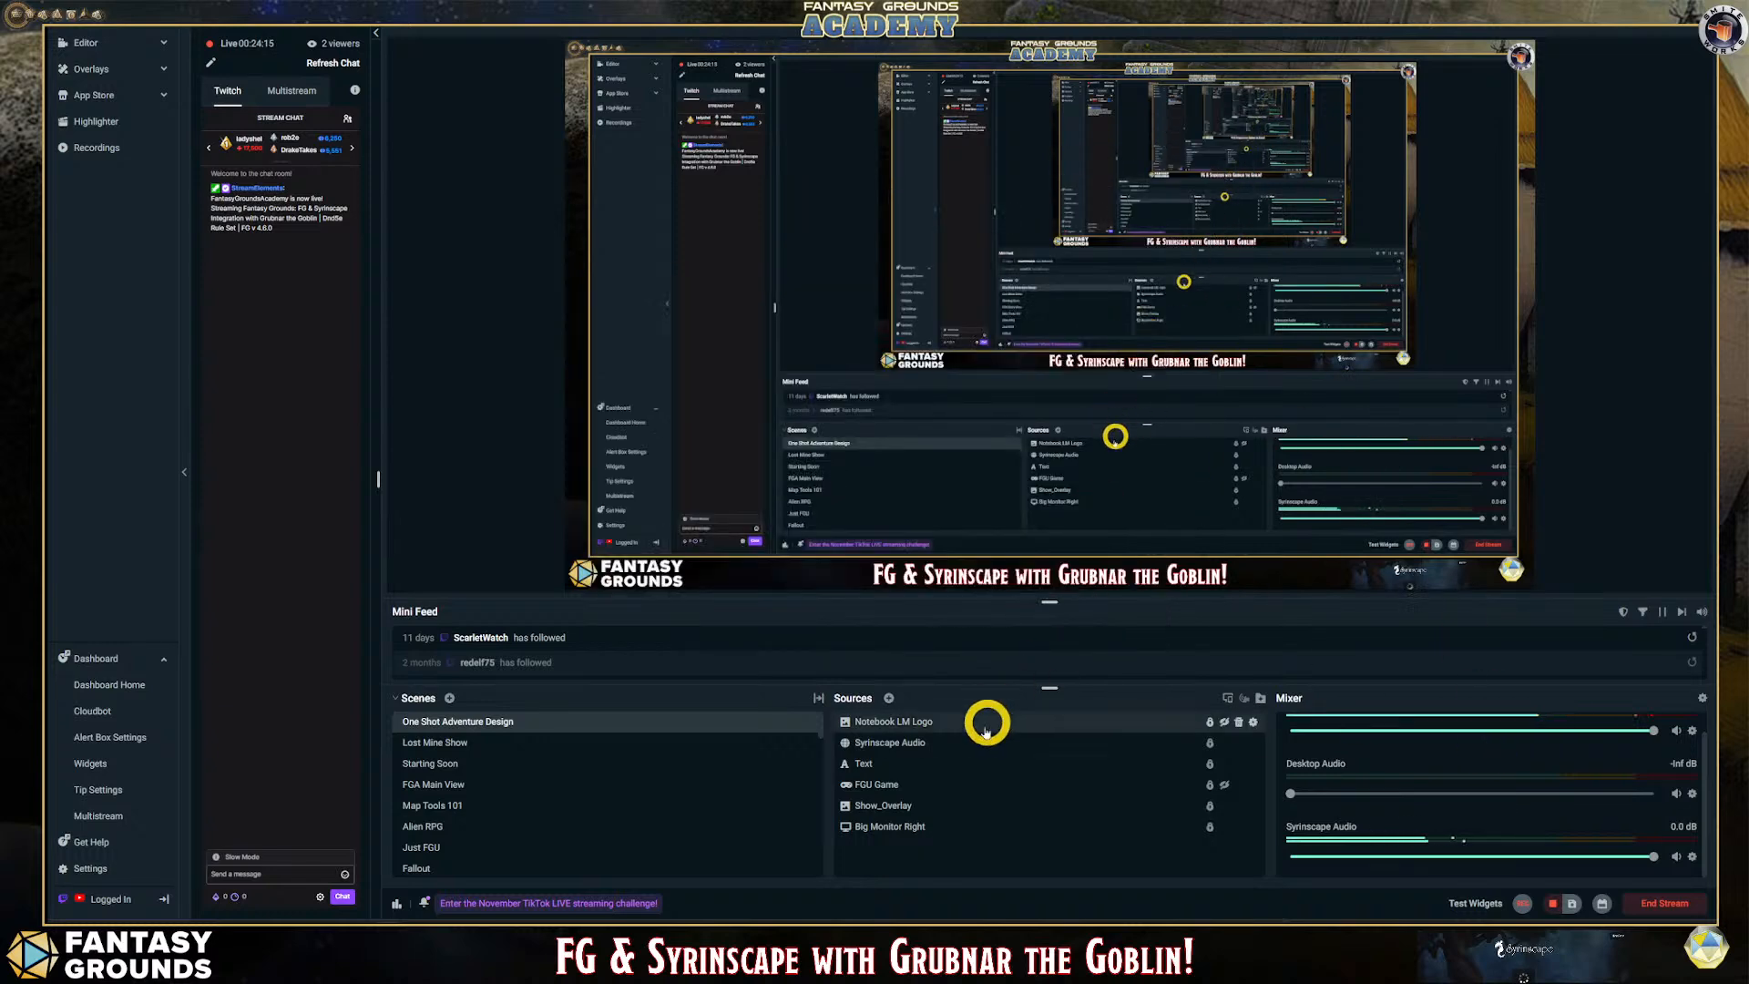
Open the Syrinscape Audio source's properties and replace its URL with the copied player session address.
{"action": "left_click", "coordinate": [931, 745]}
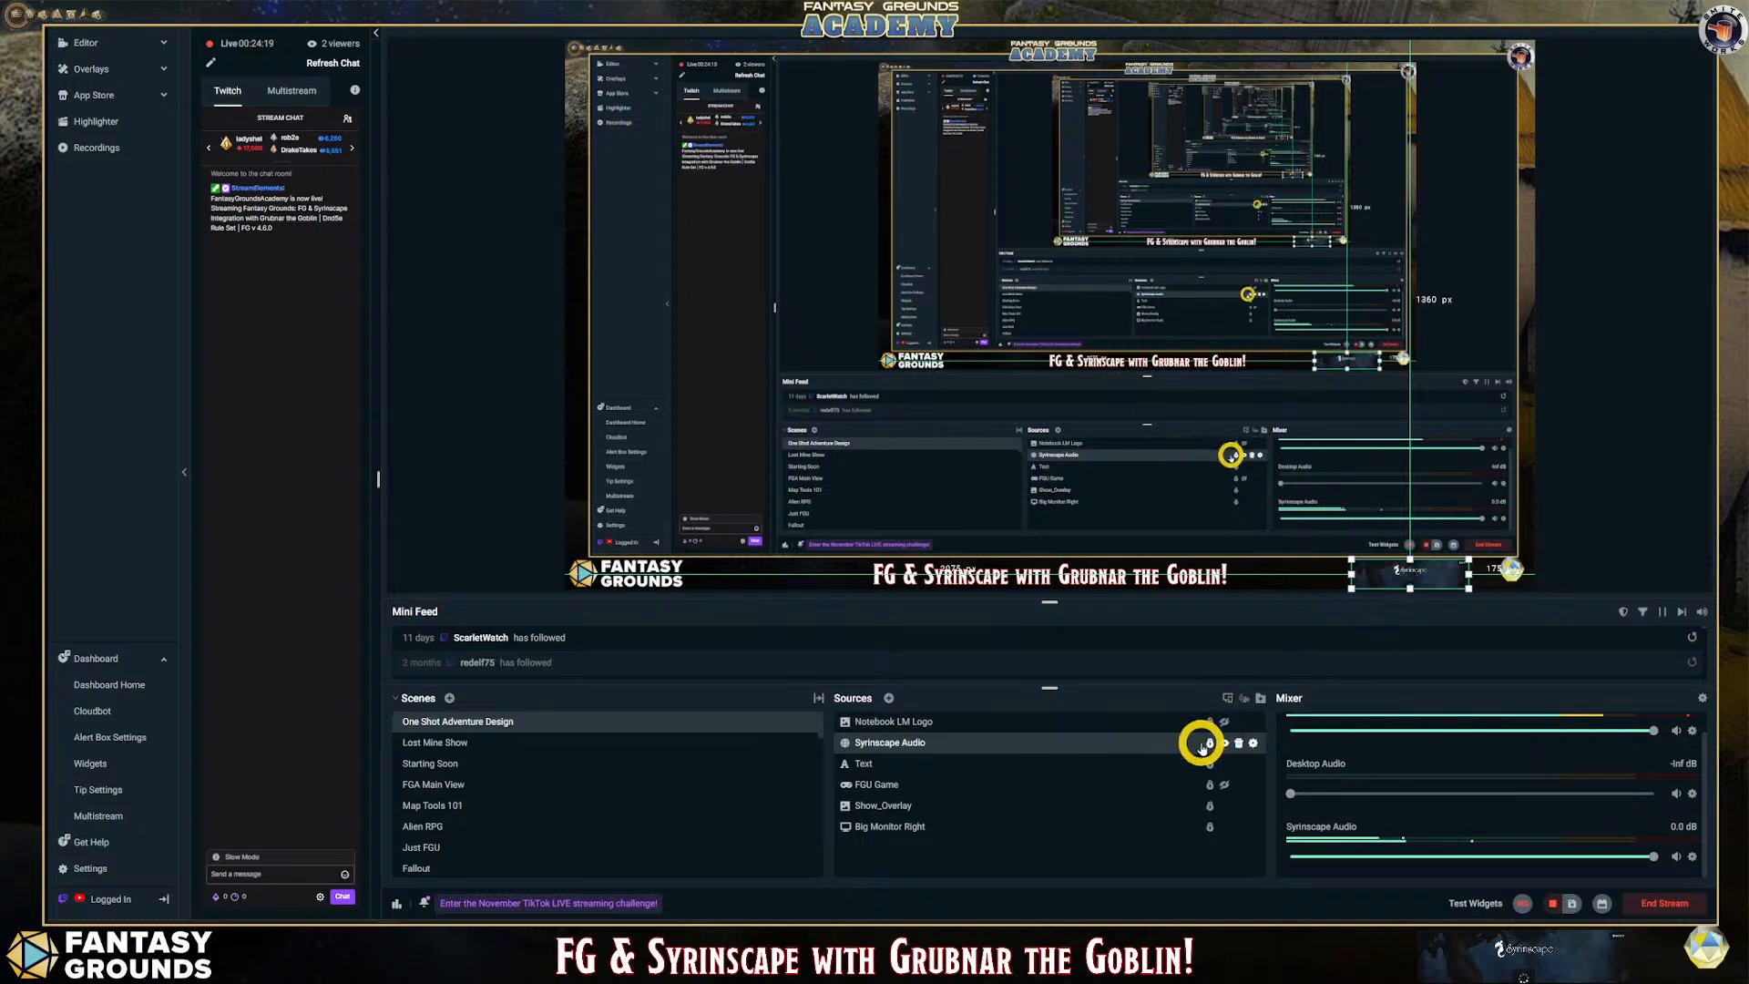
{"action": "right_click", "coordinate": [1033, 750]}
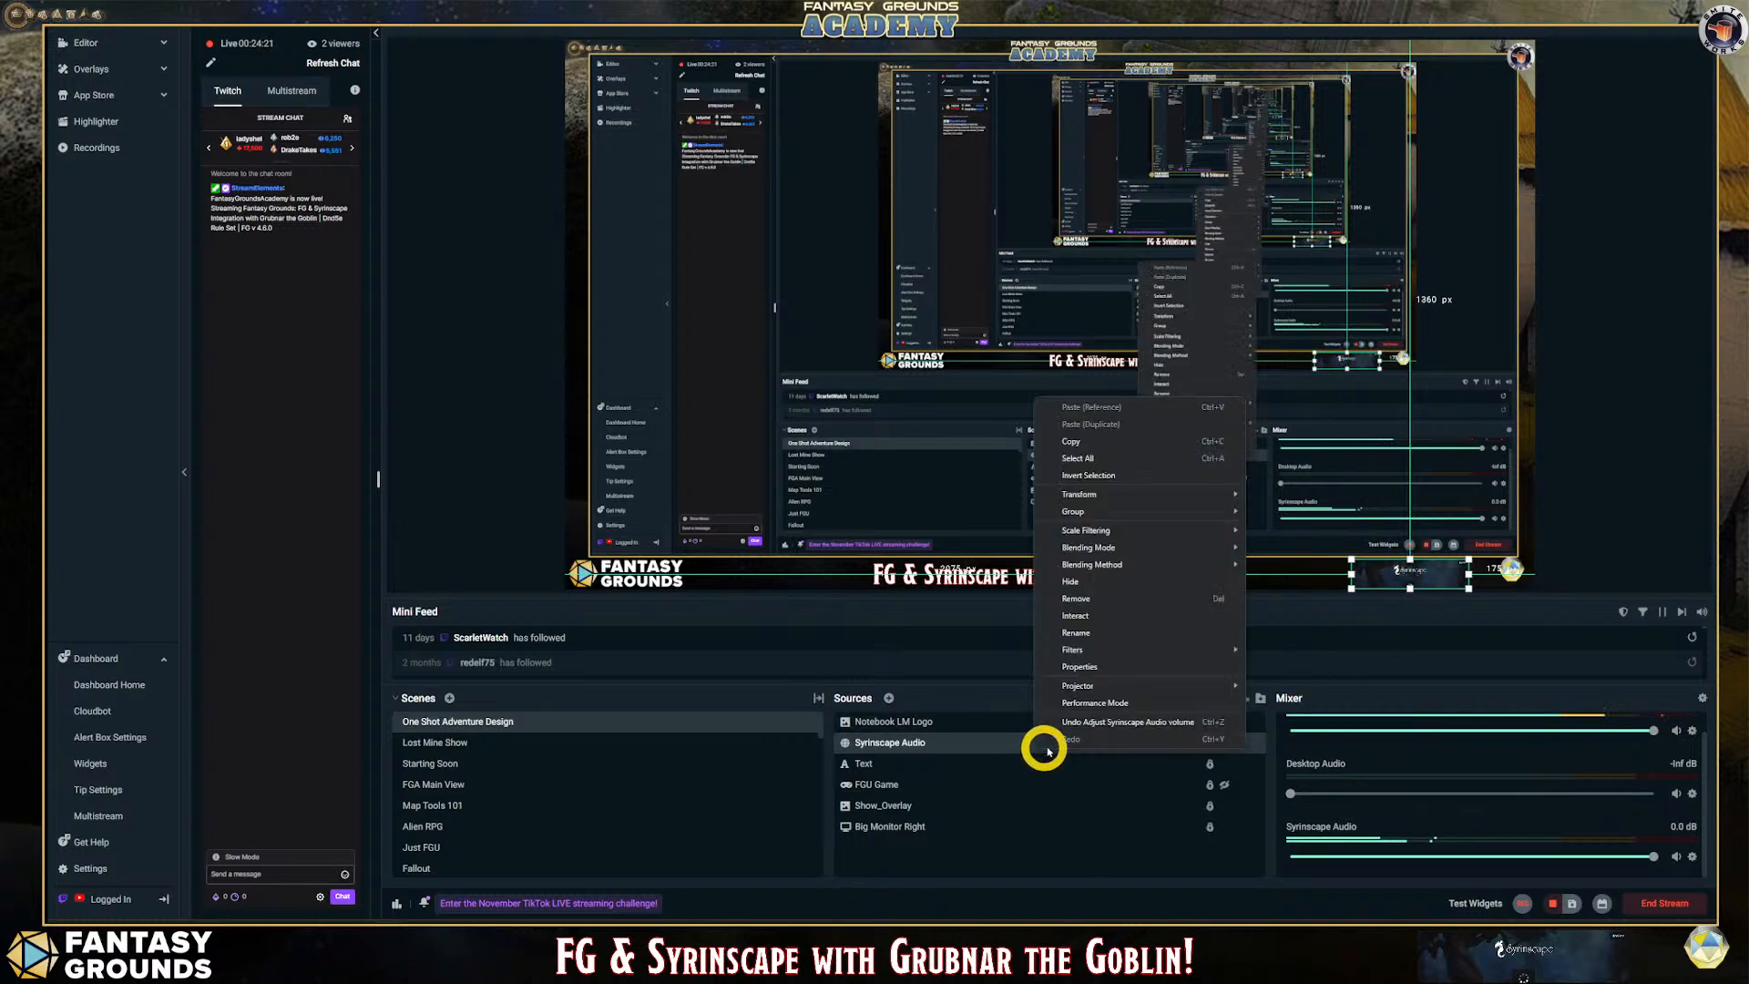
{"action": "left_click", "coordinate": [1096, 664]}
{"action": "left_click", "coordinate": [834, 402]}
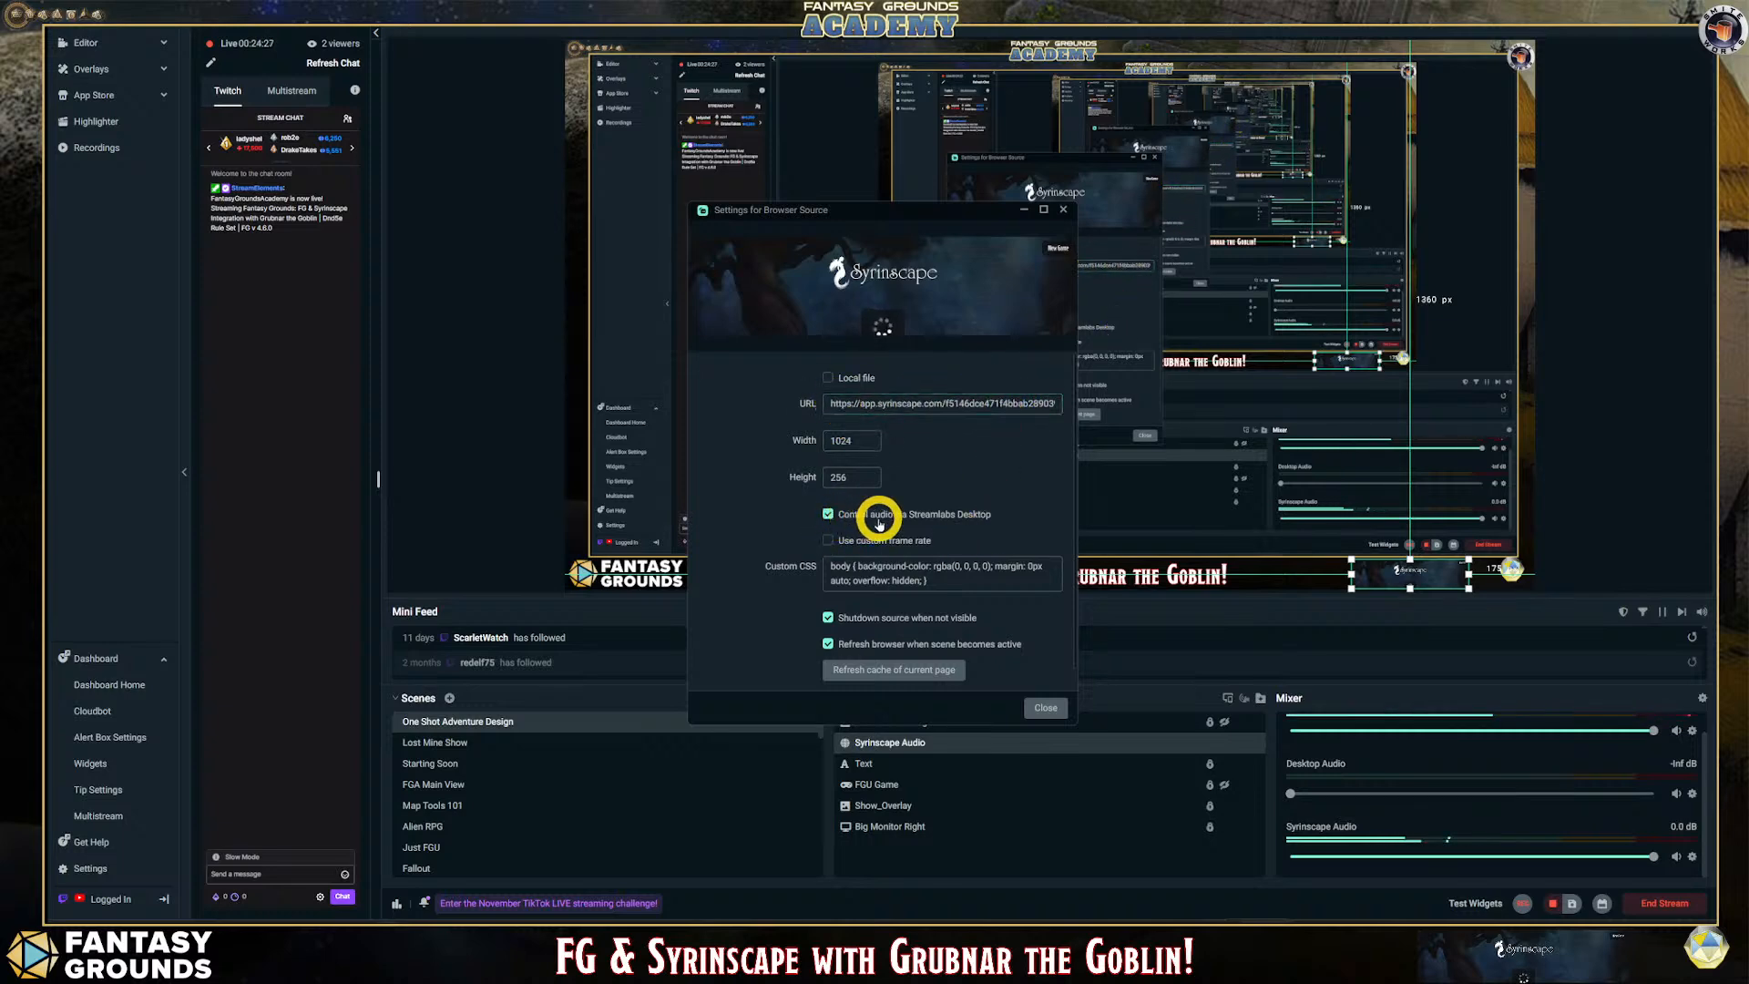
{"action": "left_click", "coordinate": [816, 402]}
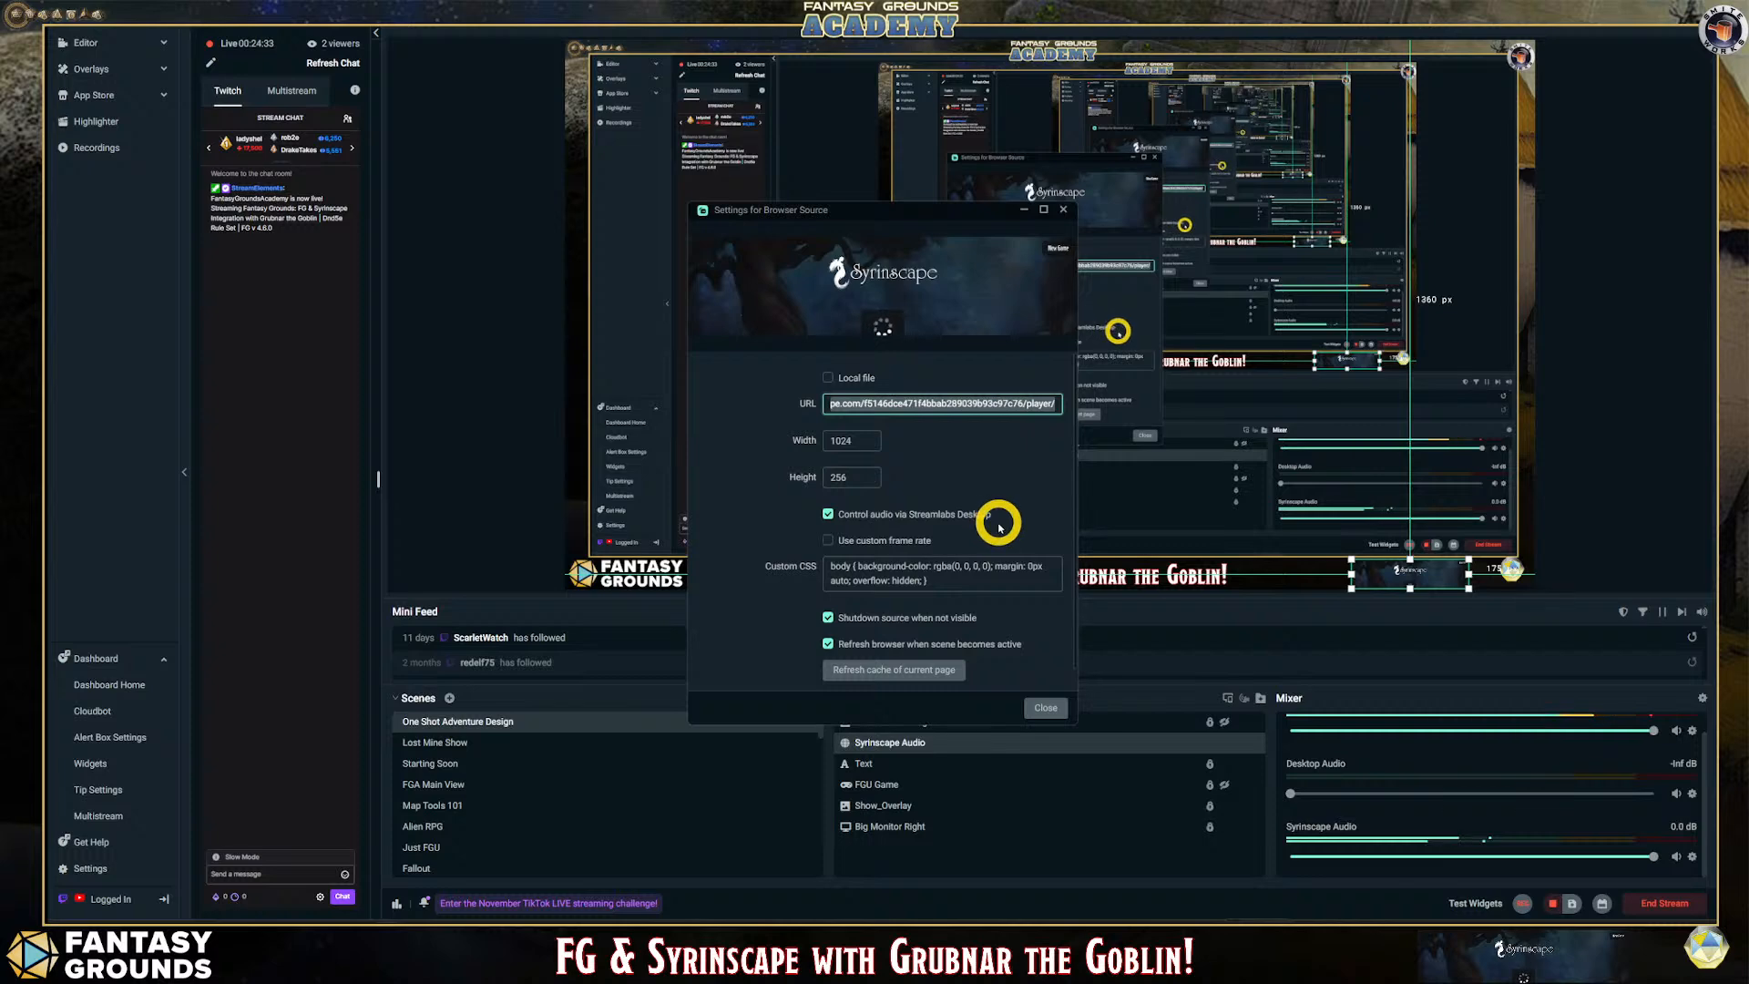
{"action": "key", "text": "ctrl+v"}
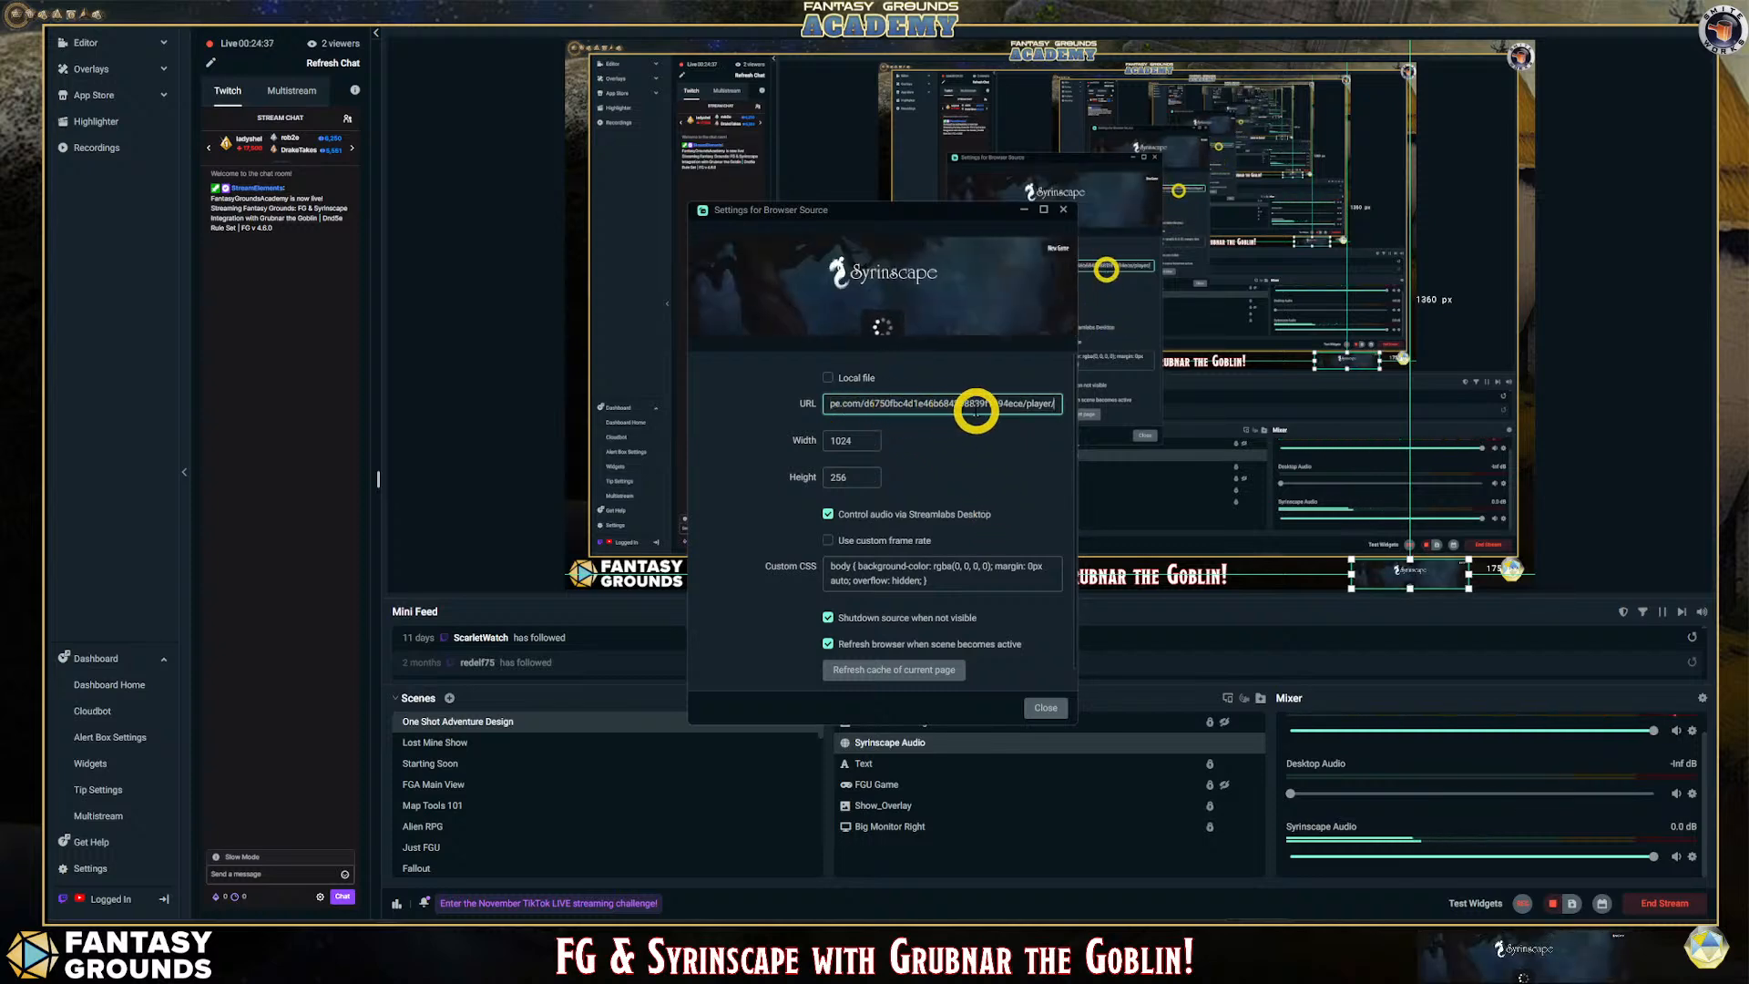
Close the browser source's settings in Streamlabs and switch to Fantasy Grounds.
{"action": "left_click", "coordinate": [1053, 708]}
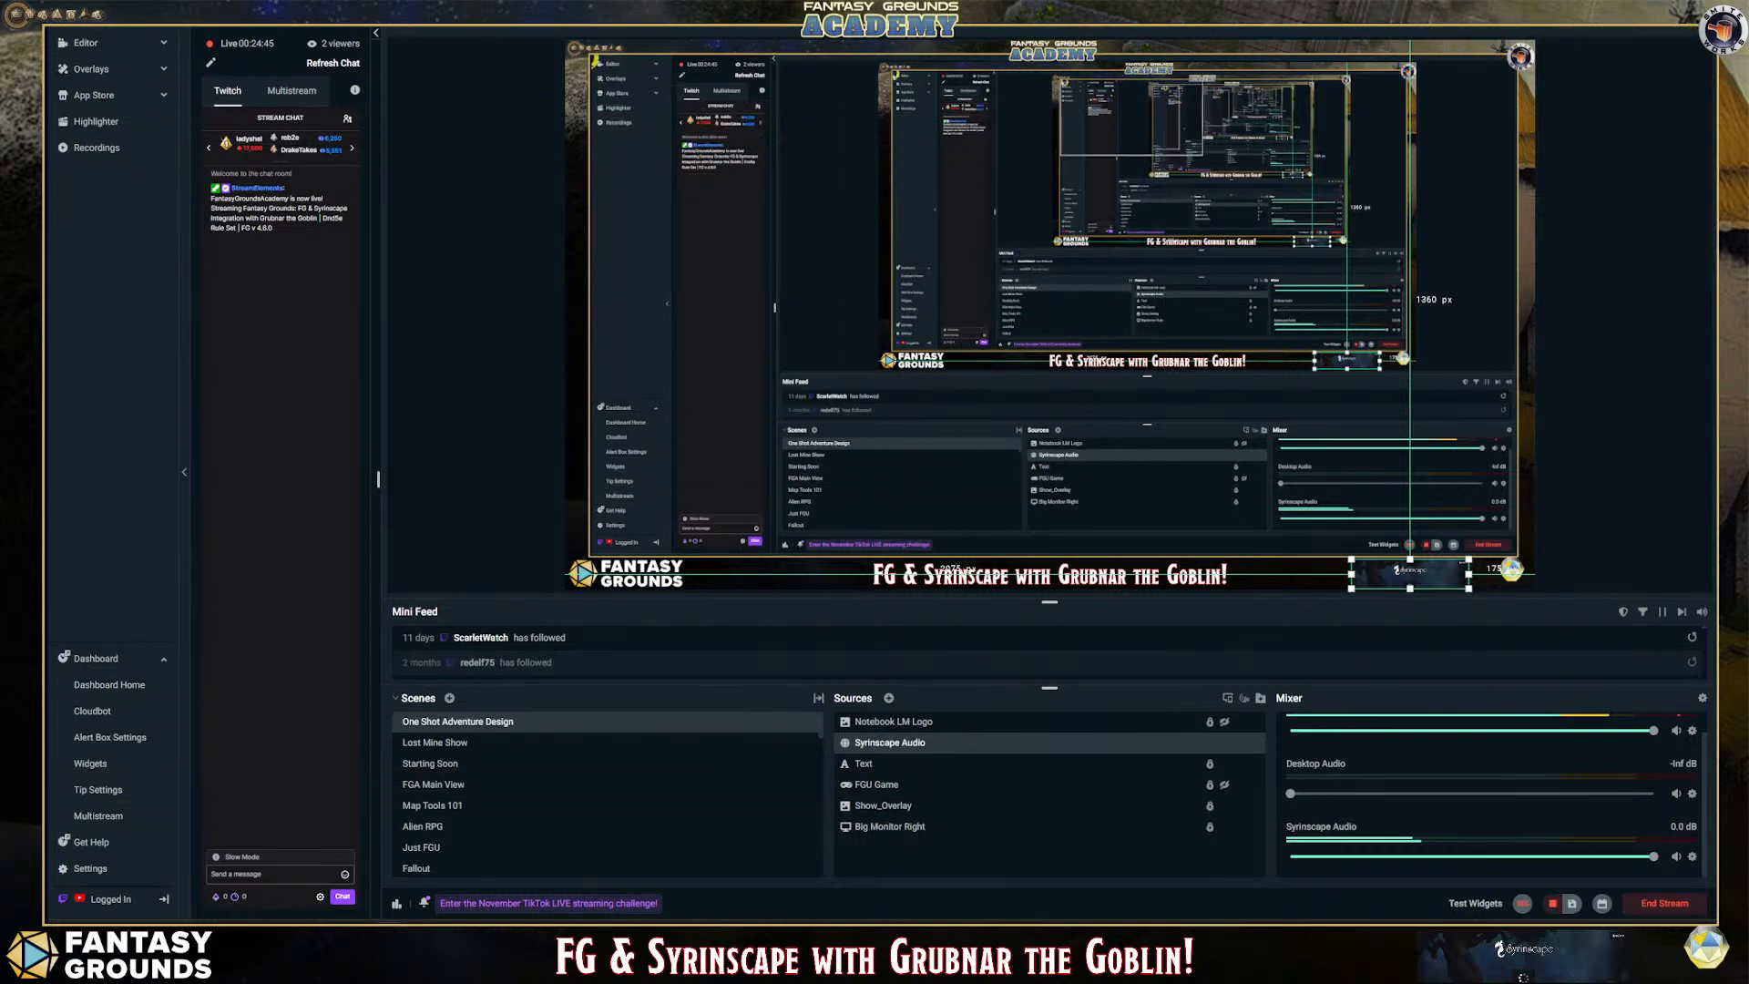
{"action": "key", "text": "alt+Tab"}
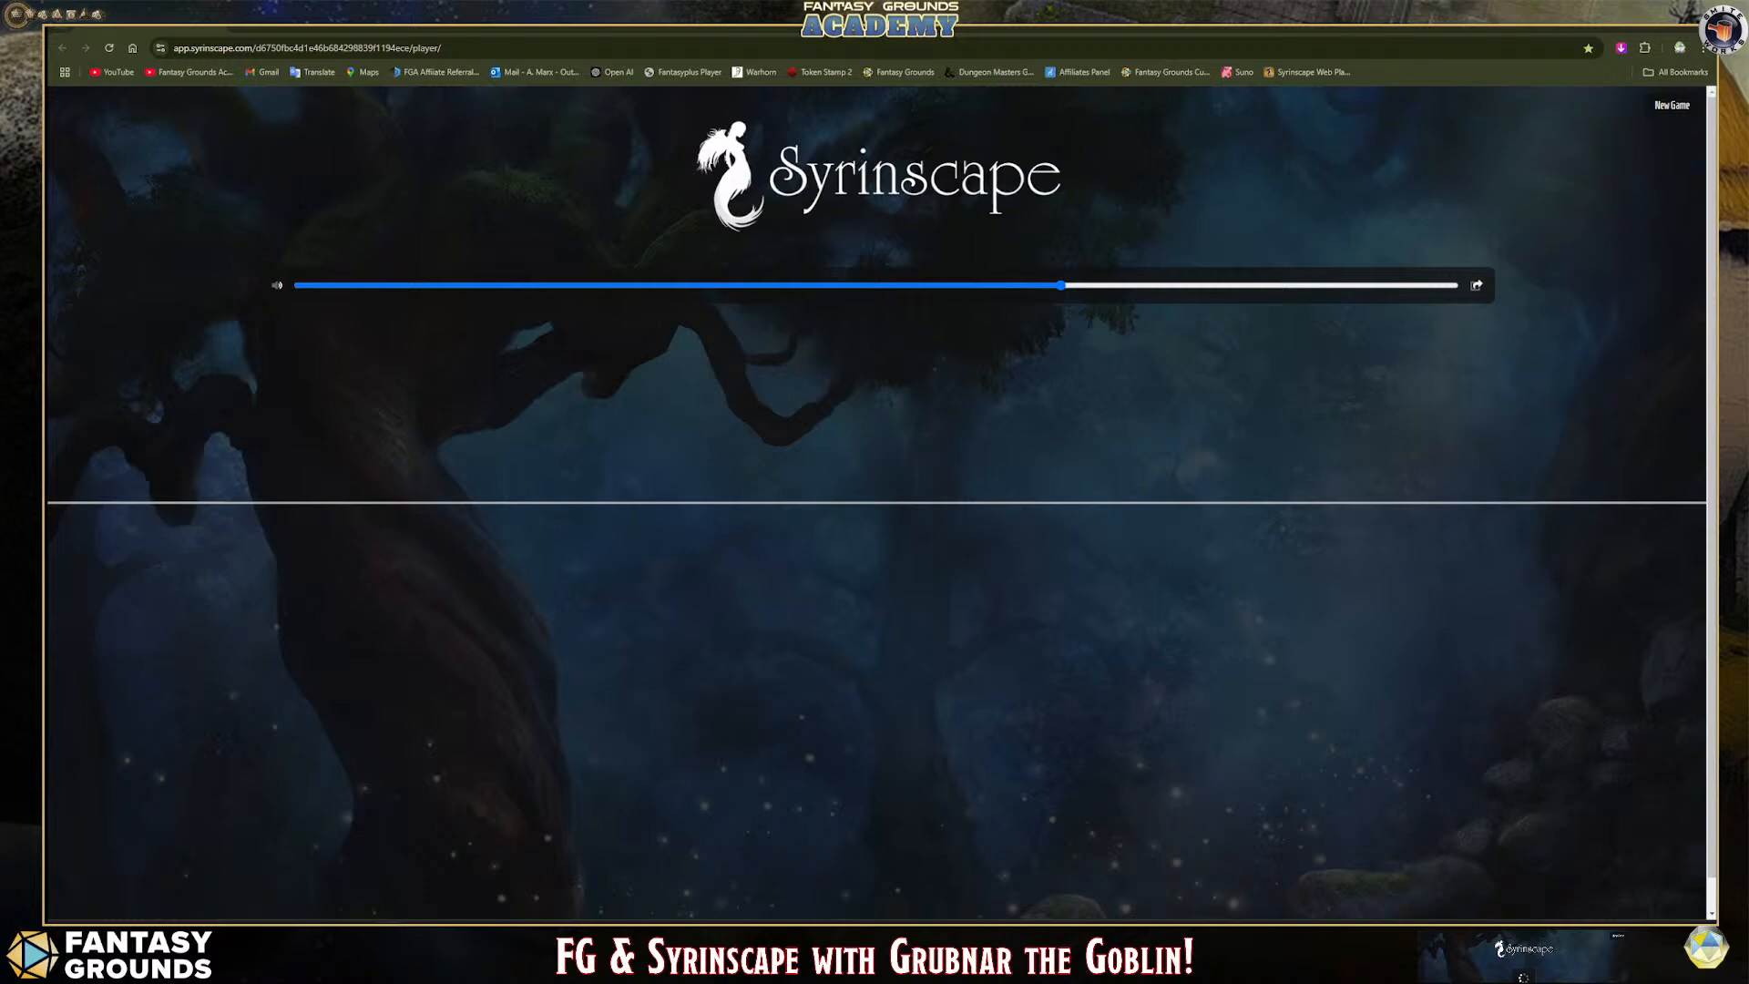
{"action": "key", "text": "alt+Tab"}
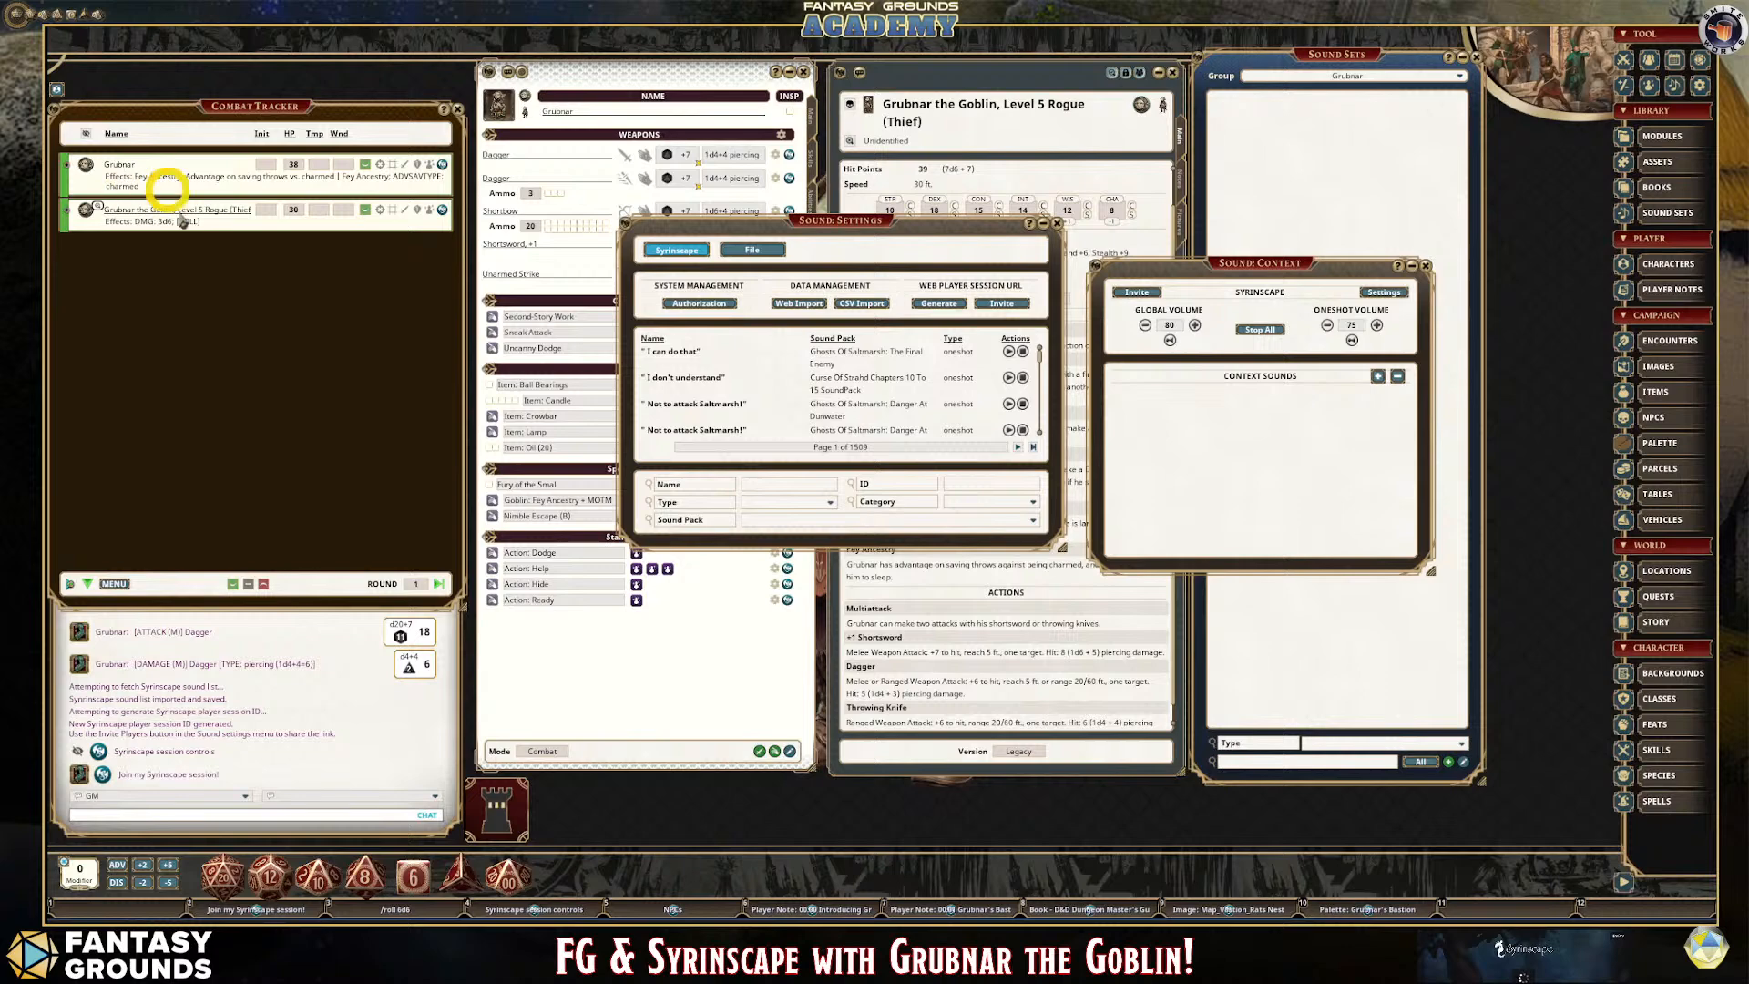
Shift the Sound: Settings window aside and close the Sound: Context window.
{"action": "left_click_drag", "start_coordinate": [940, 223], "coordinate": [895, 231]}
{"action": "mouse_move", "coordinate": [1238, 264]}
{"action": "left_mouse_down"}
{"action": "mouse_move", "coordinate": [1194, 247]}
{"action": "mouse_move", "coordinate": [1213, 251]}
{"action": "left_mouse_up"}
{"action": "left_click", "coordinate": [1390, 252]}
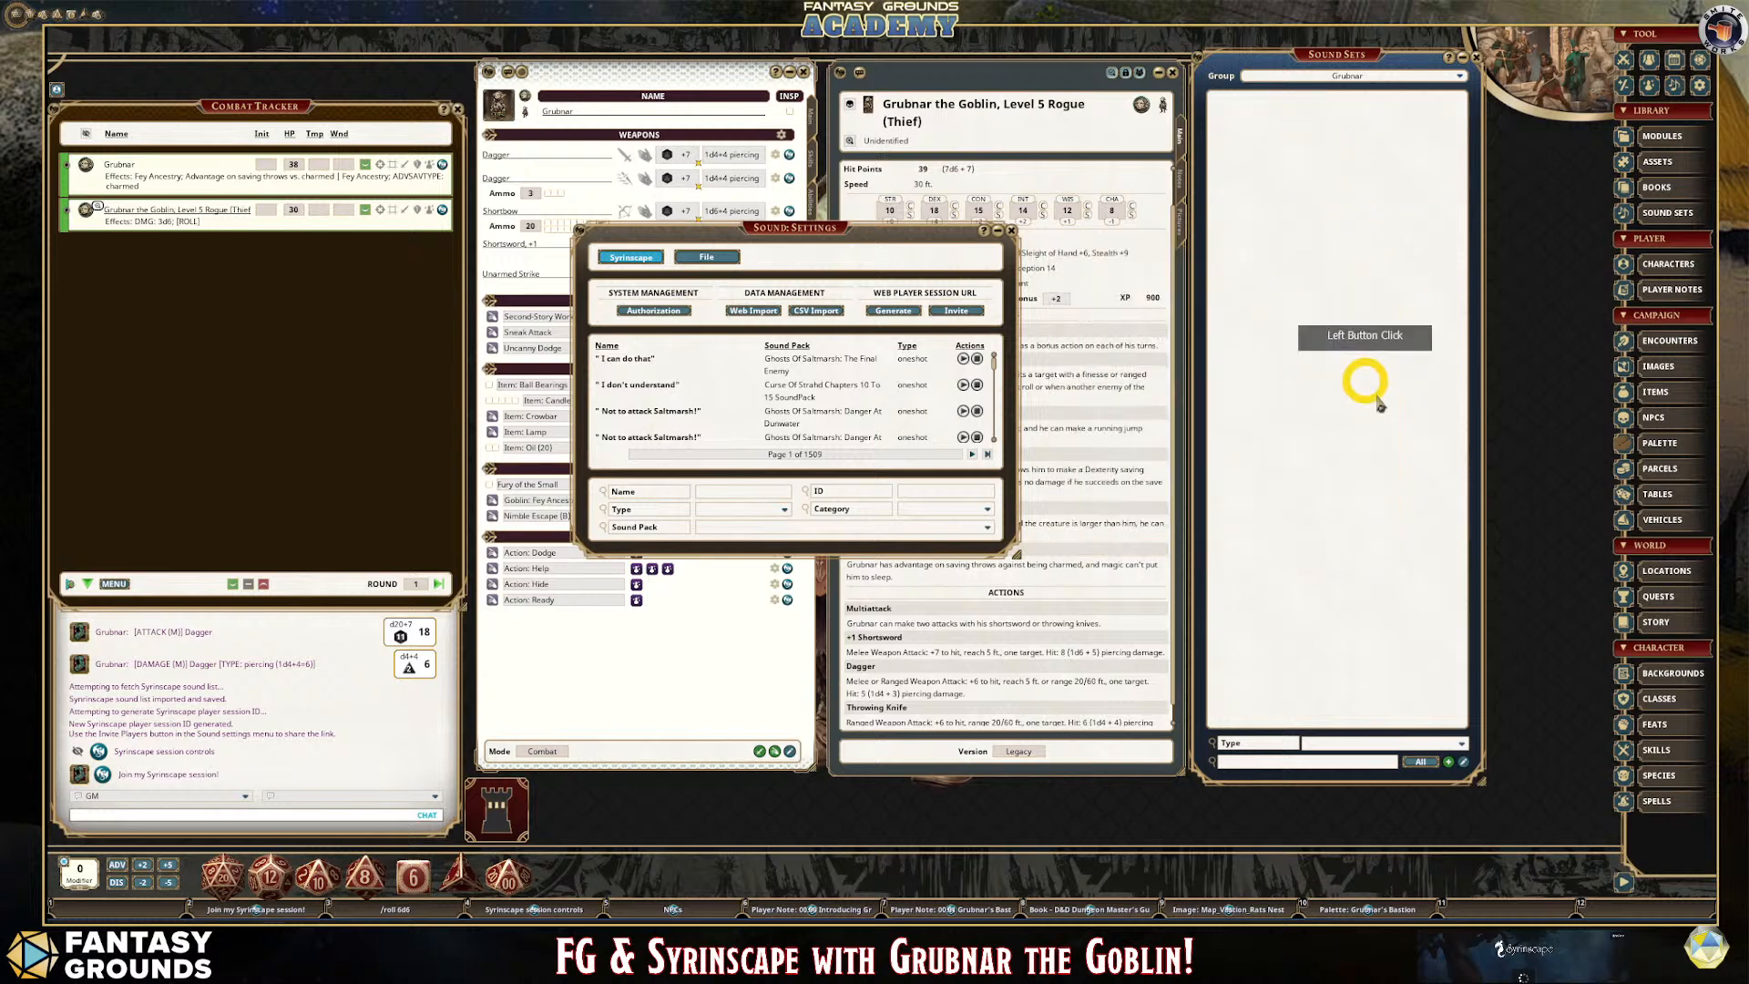
Move the Sound: Settings window off Grubnar's character sheet and turn on editing of the sheet's actions list.
{"action": "left_click_drag", "start_coordinate": [795, 245], "coordinate": [768, 220]}
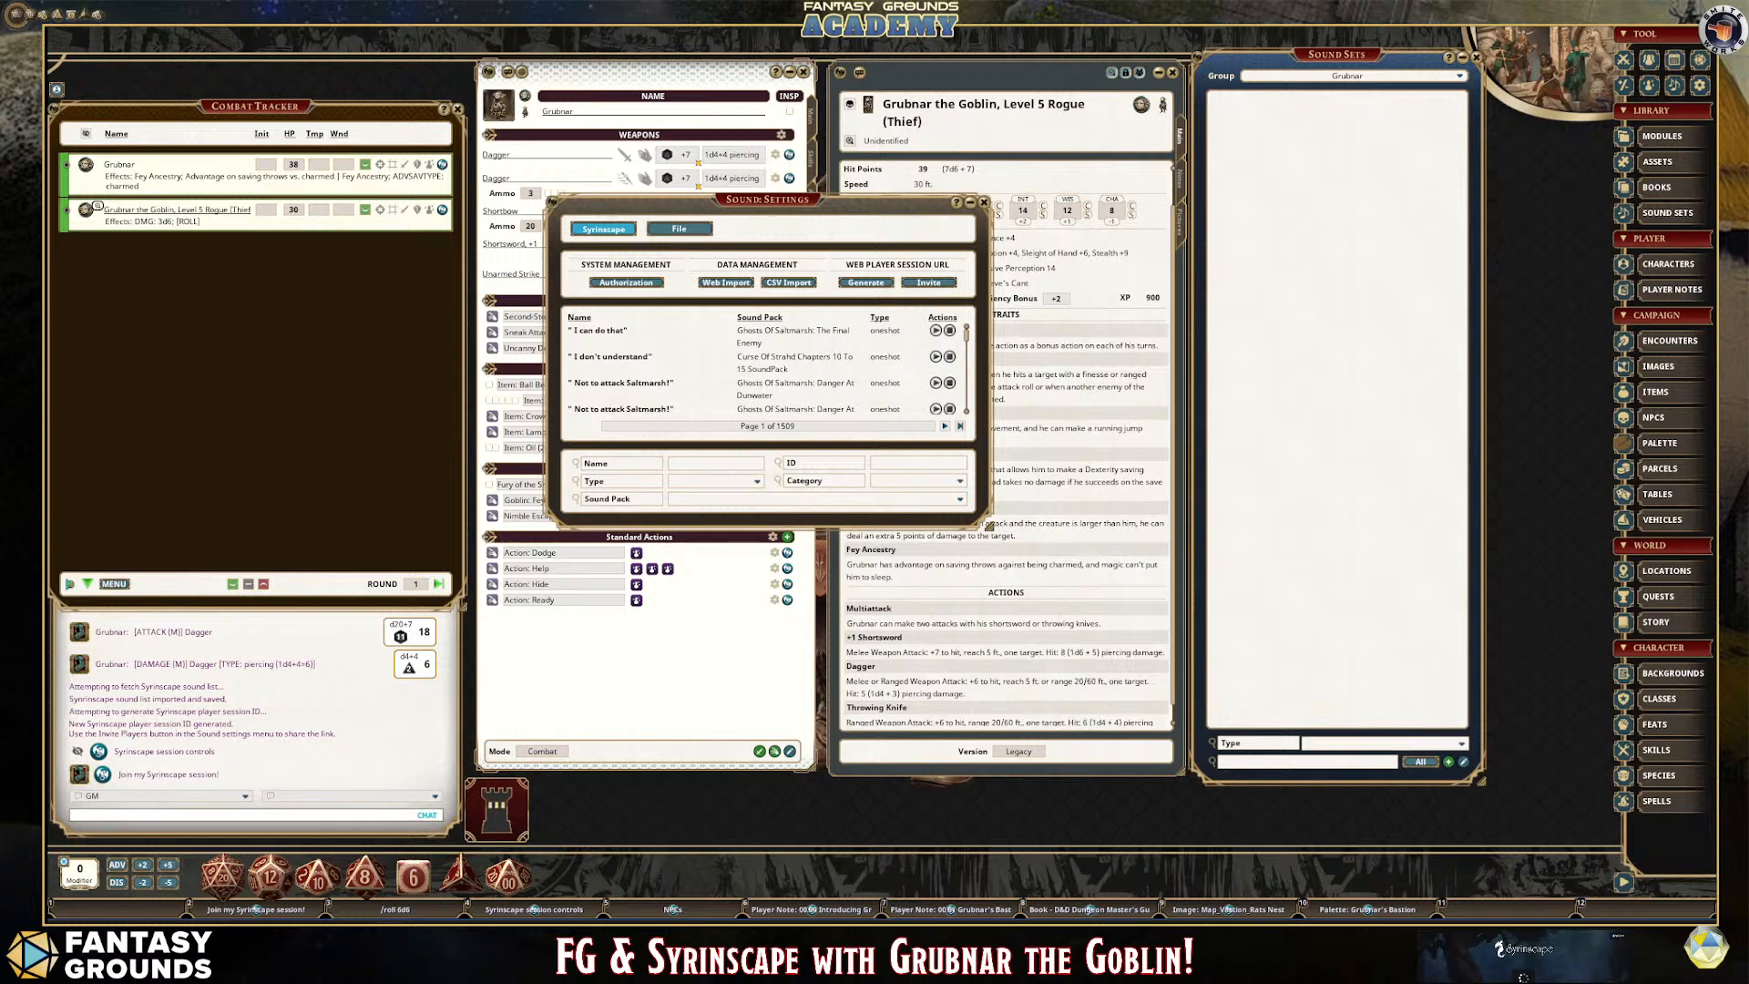
{"action": "left_click_drag", "start_coordinate": [741, 195], "coordinate": [411, 173]}
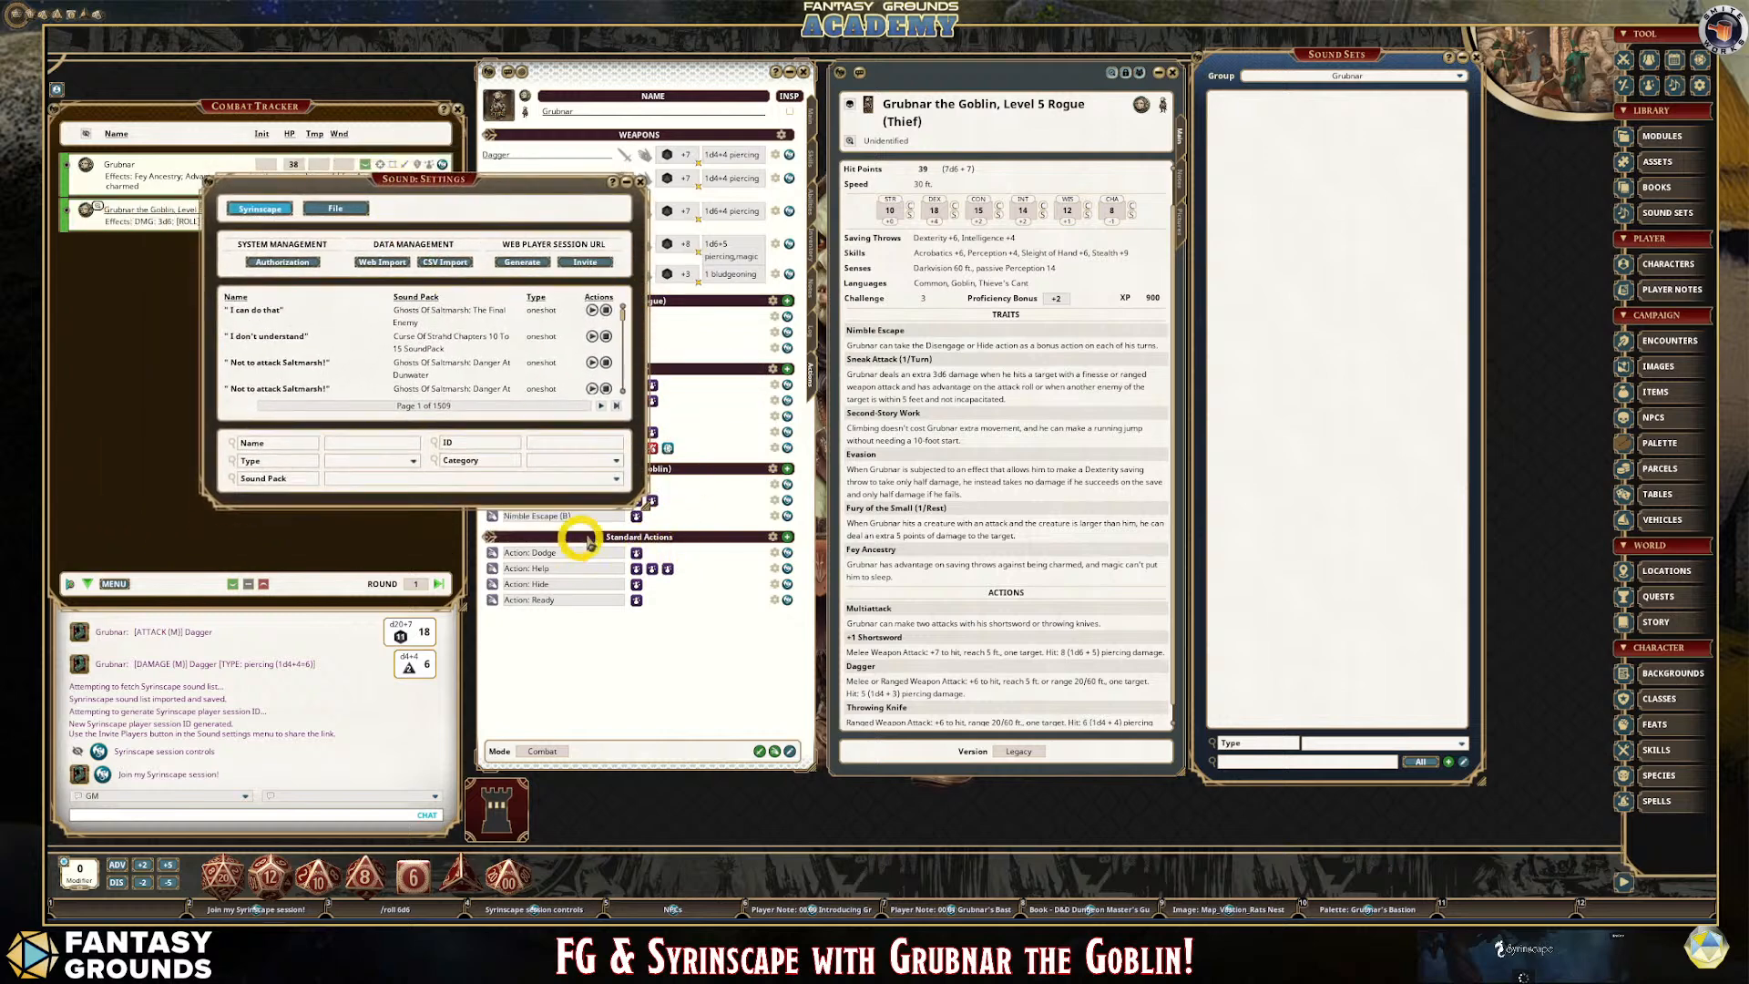
{"action": "left_click_drag", "start_coordinate": [460, 187], "coordinate": [1161, 204]}
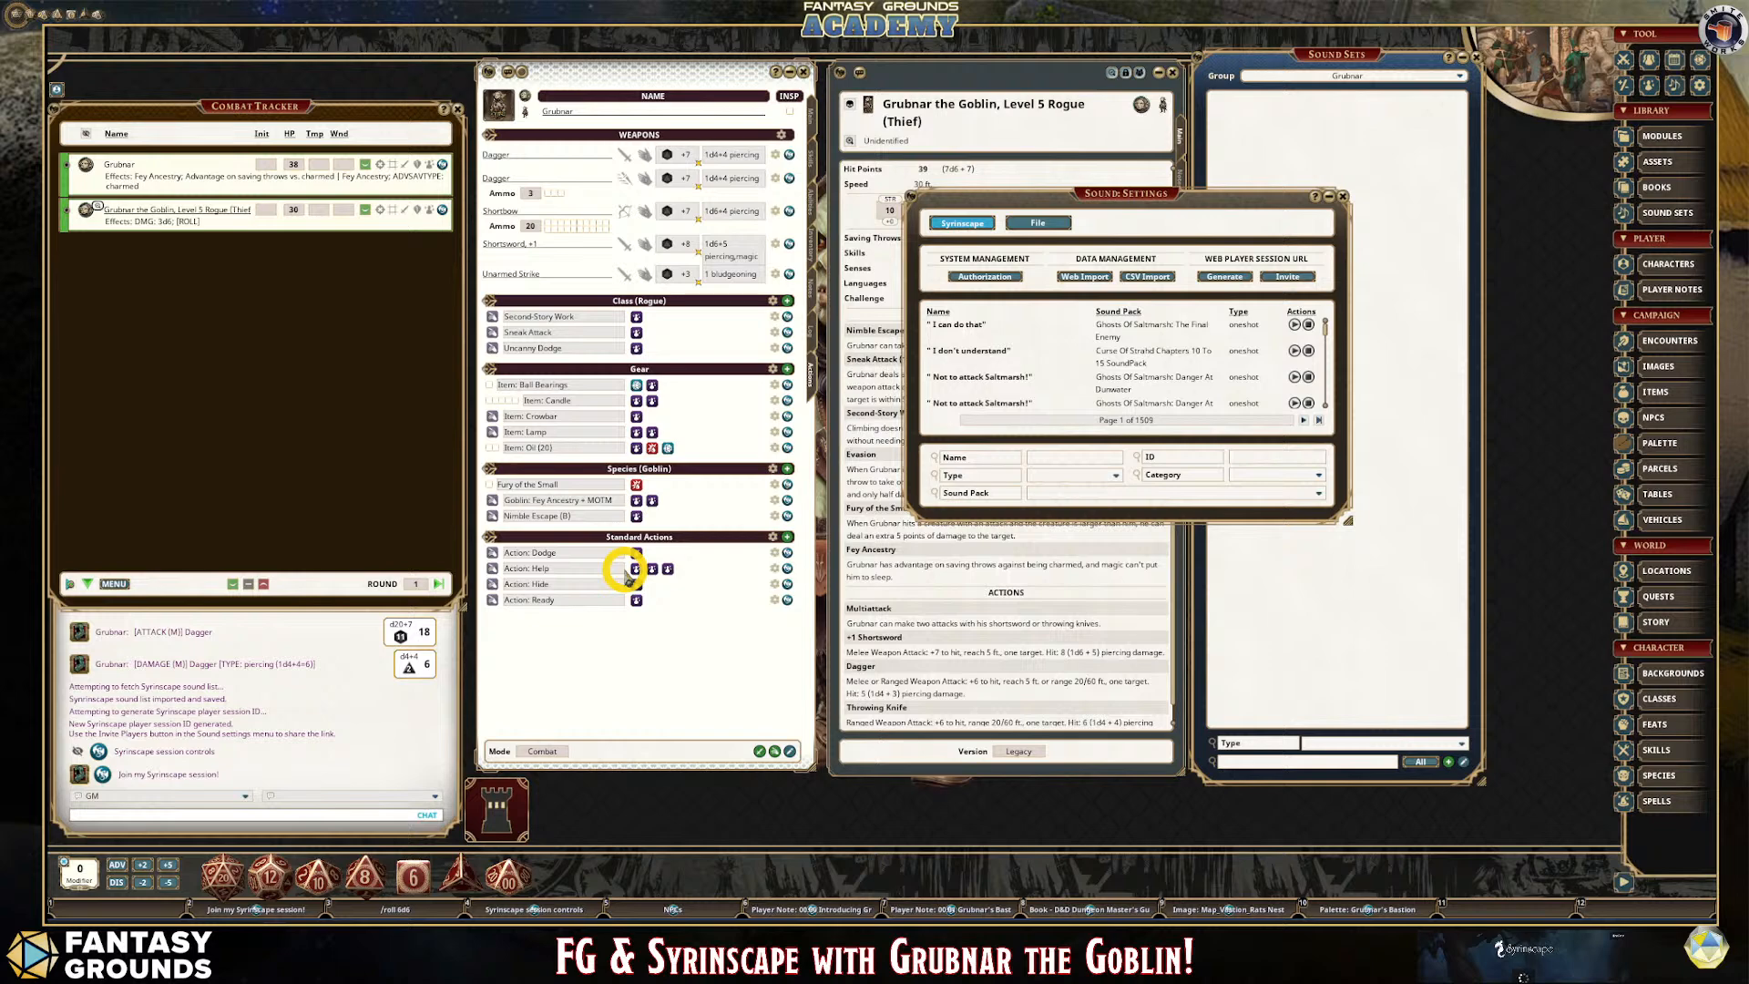
{"action": "left_click", "coordinate": [788, 748]}
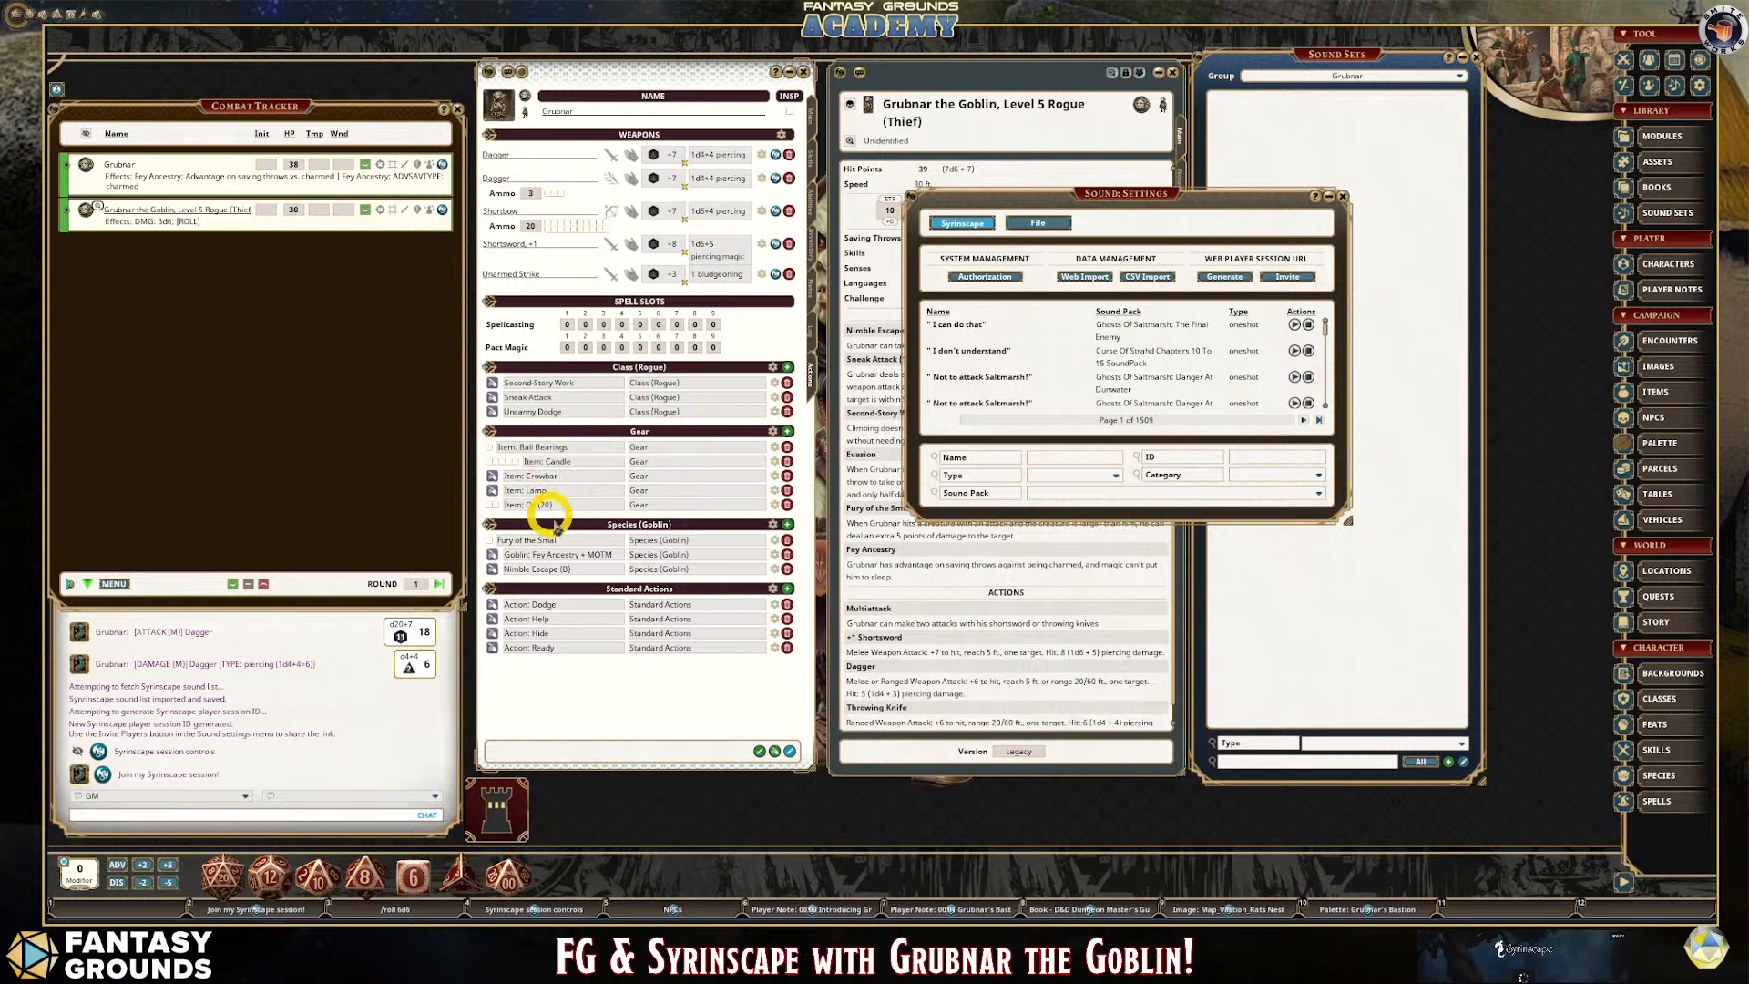
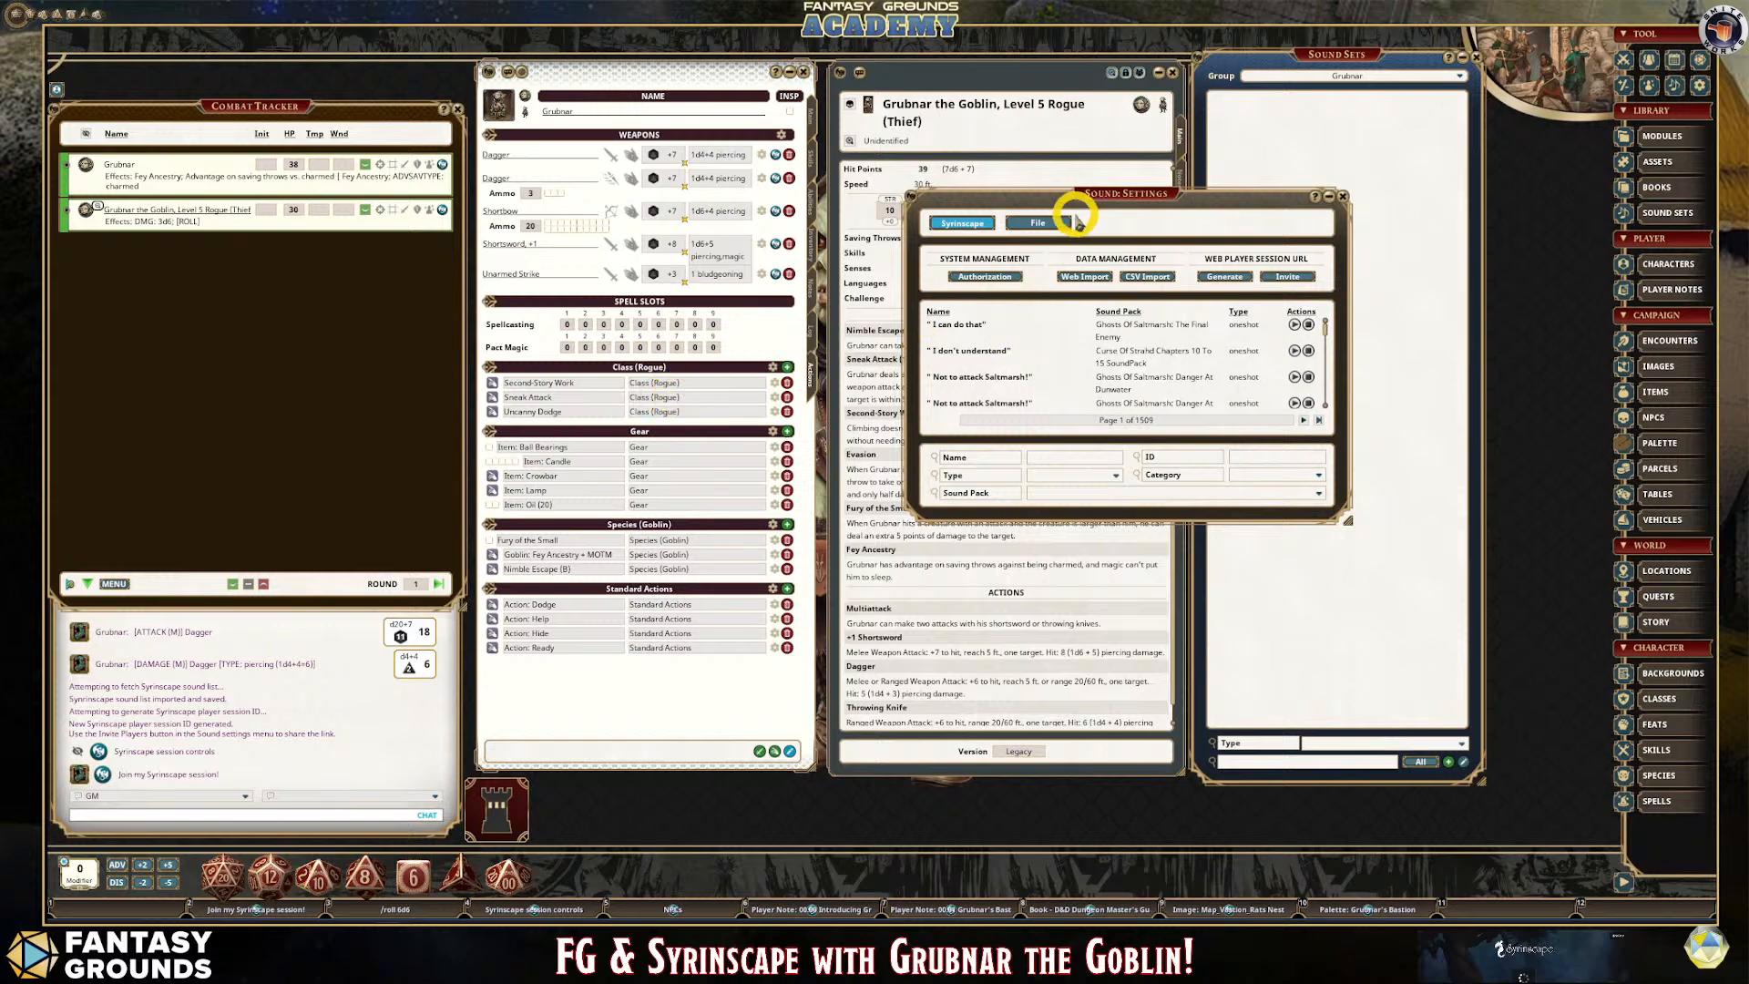
Filter the Syrinscape sound list by the name "goblin" and the type oneshot.
{"action": "left_click_drag", "start_coordinate": [1087, 208], "coordinate": [1043, 210]}
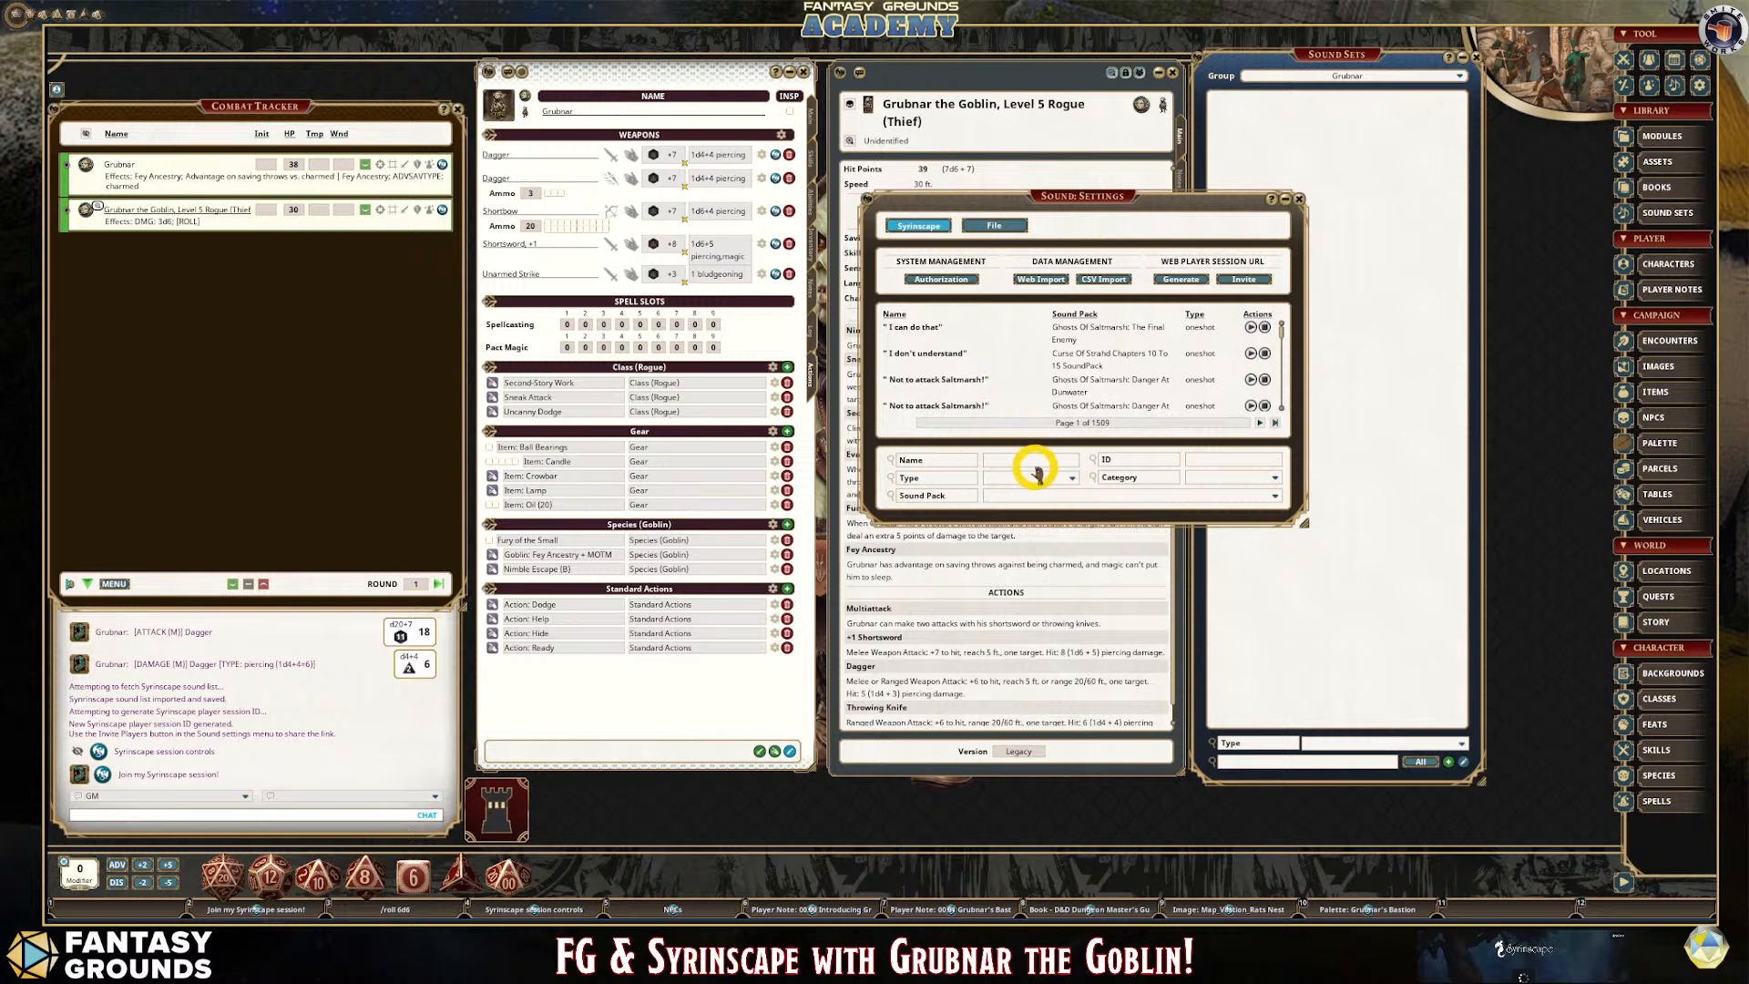
{"action": "left_click", "coordinate": [1067, 461]}
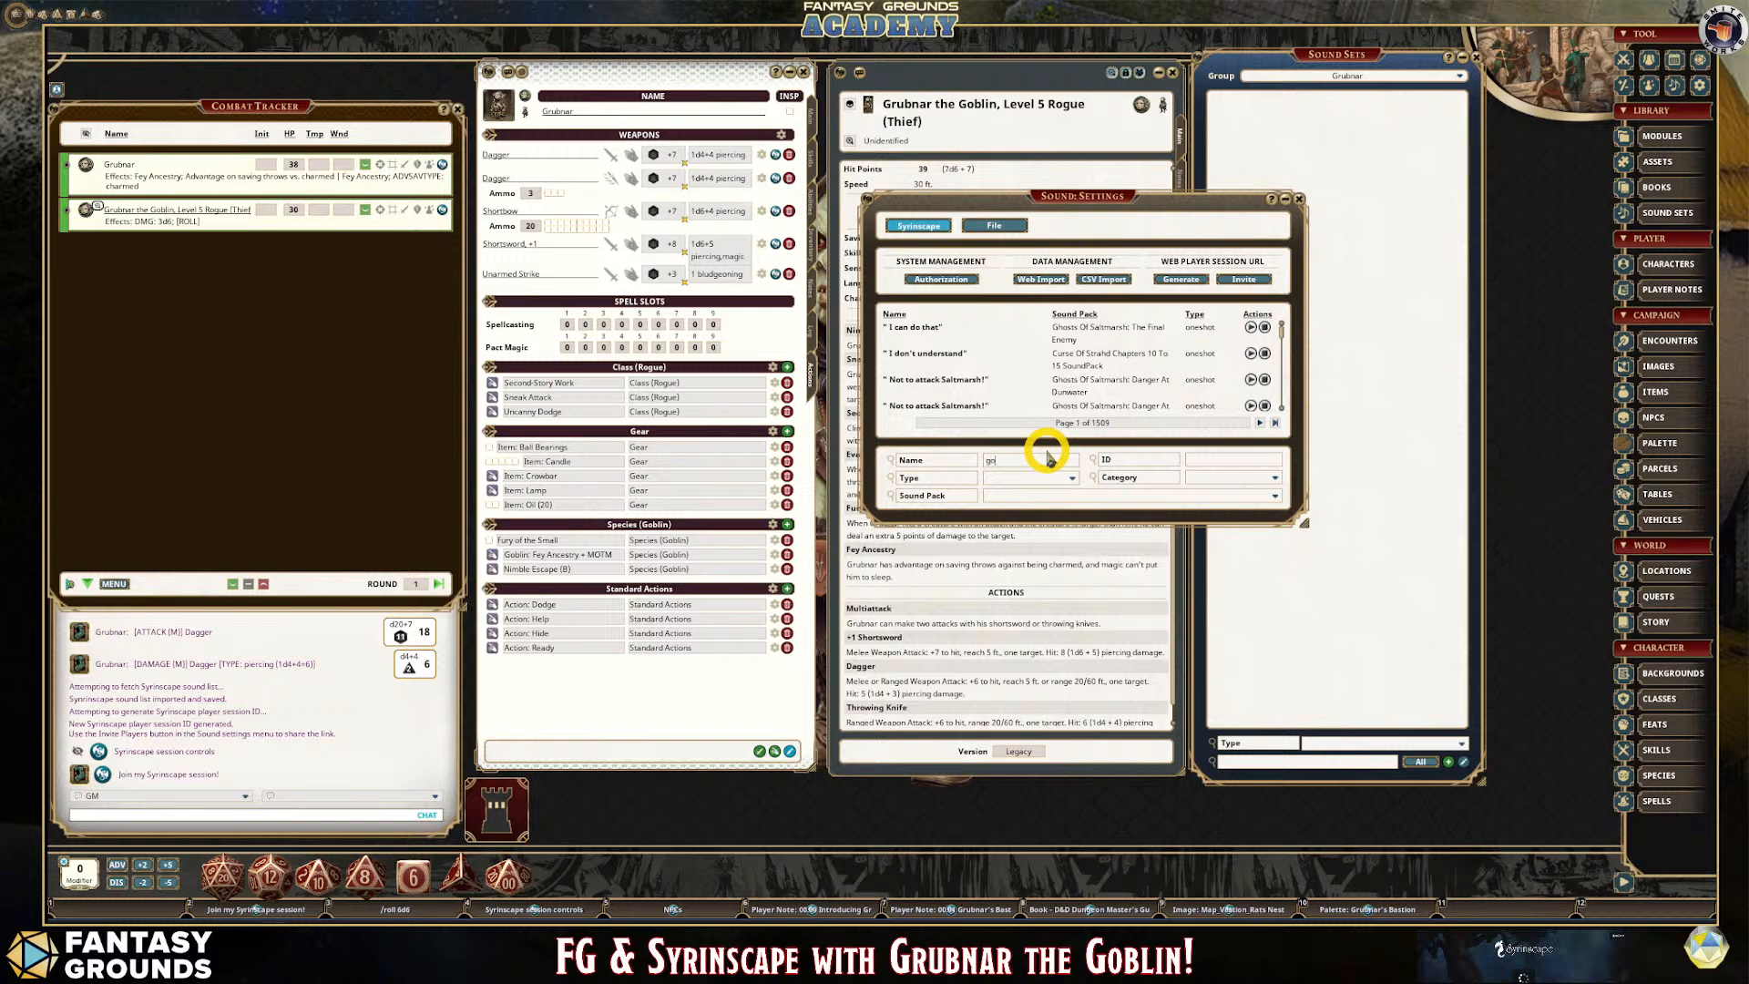
{"action": "key", "text": "Return"}
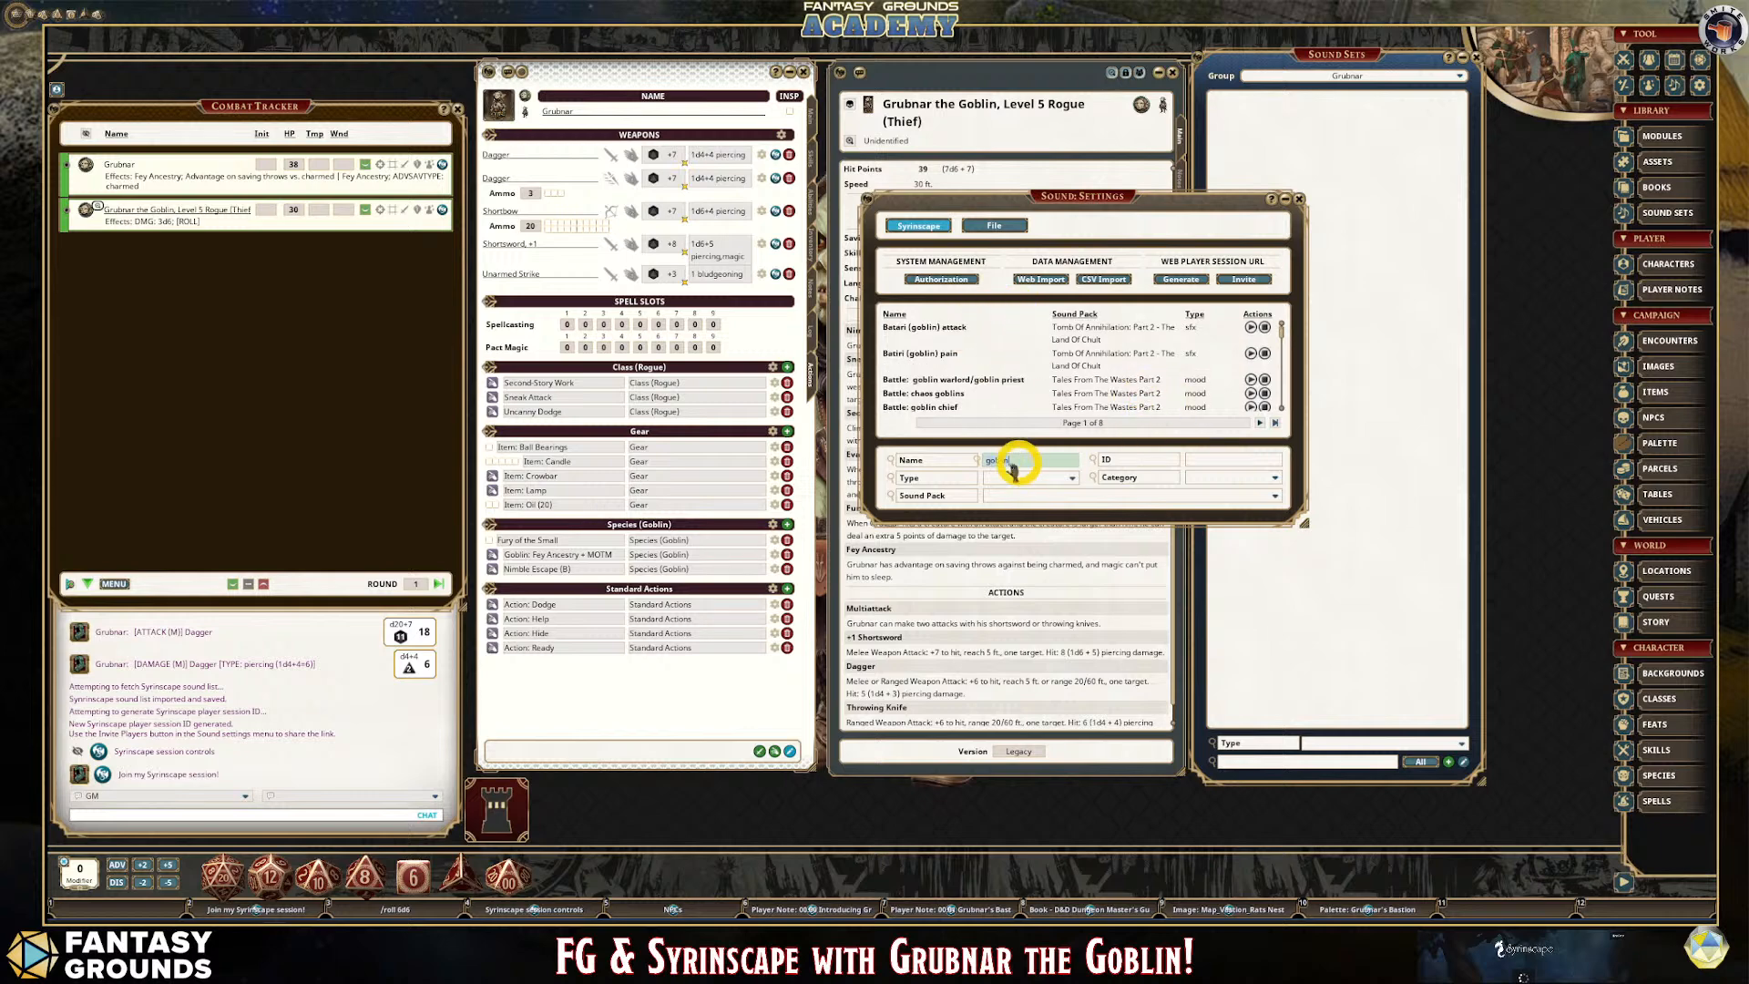
{"action": "left_click", "coordinate": [1058, 484]}
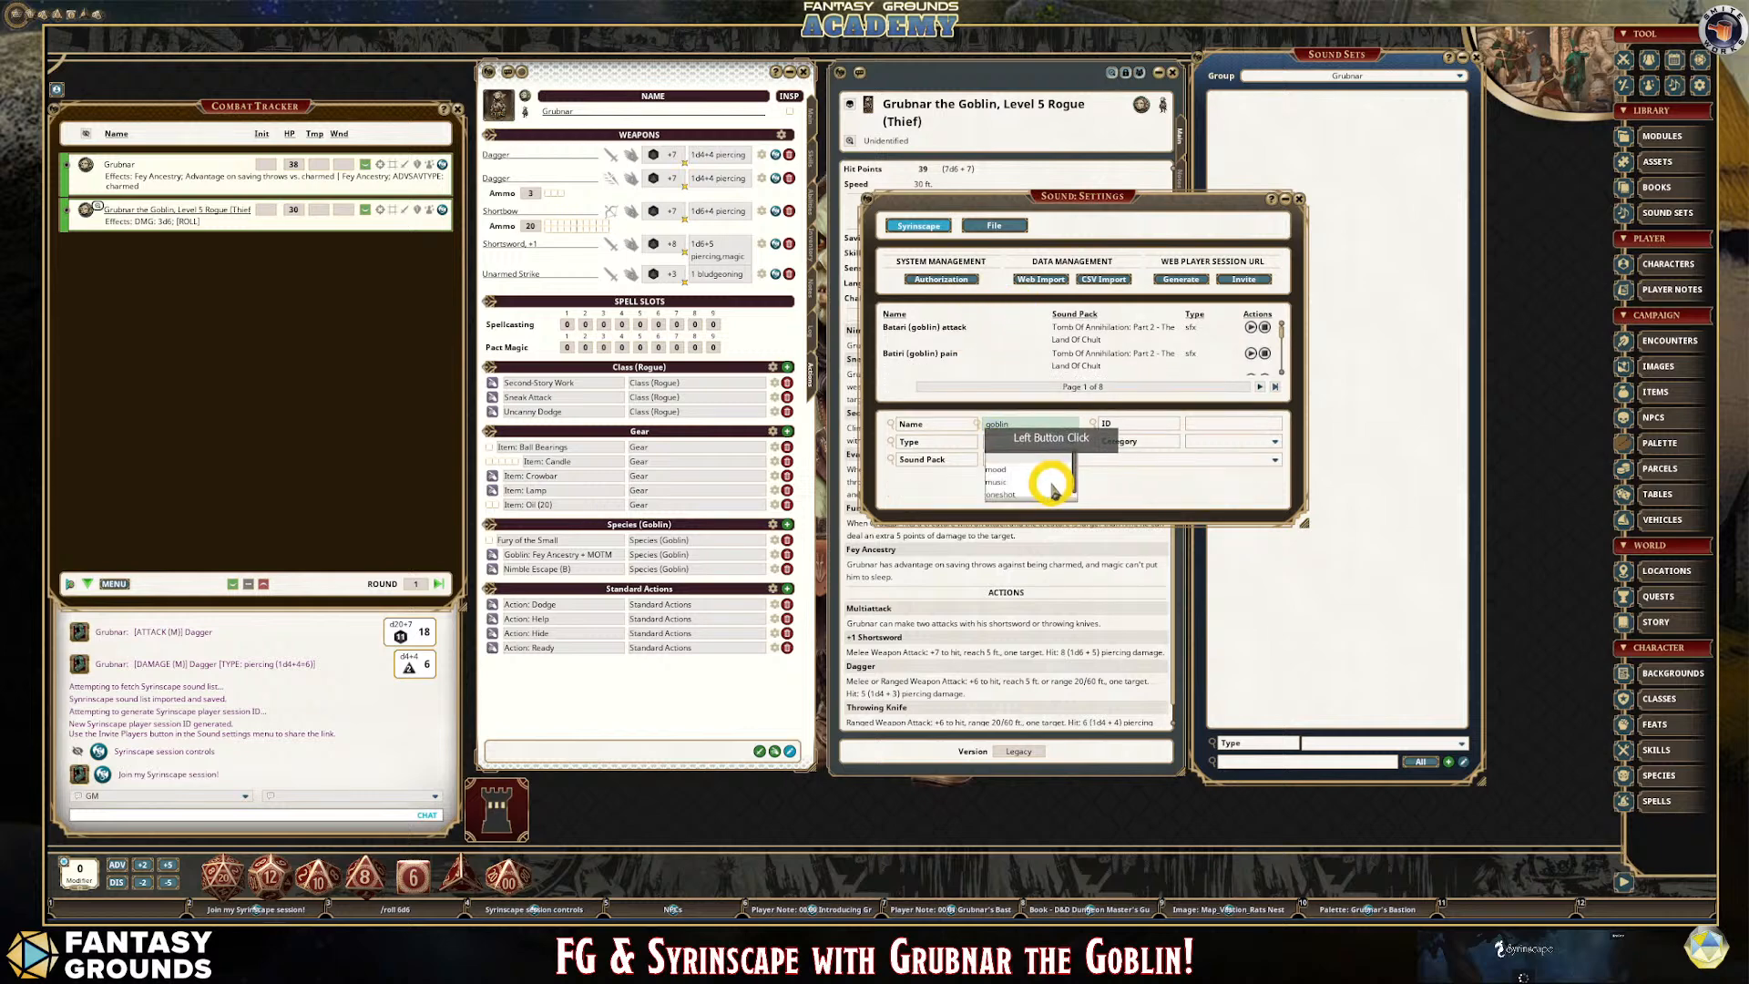
{"action": "left_click", "coordinate": [1005, 486]}
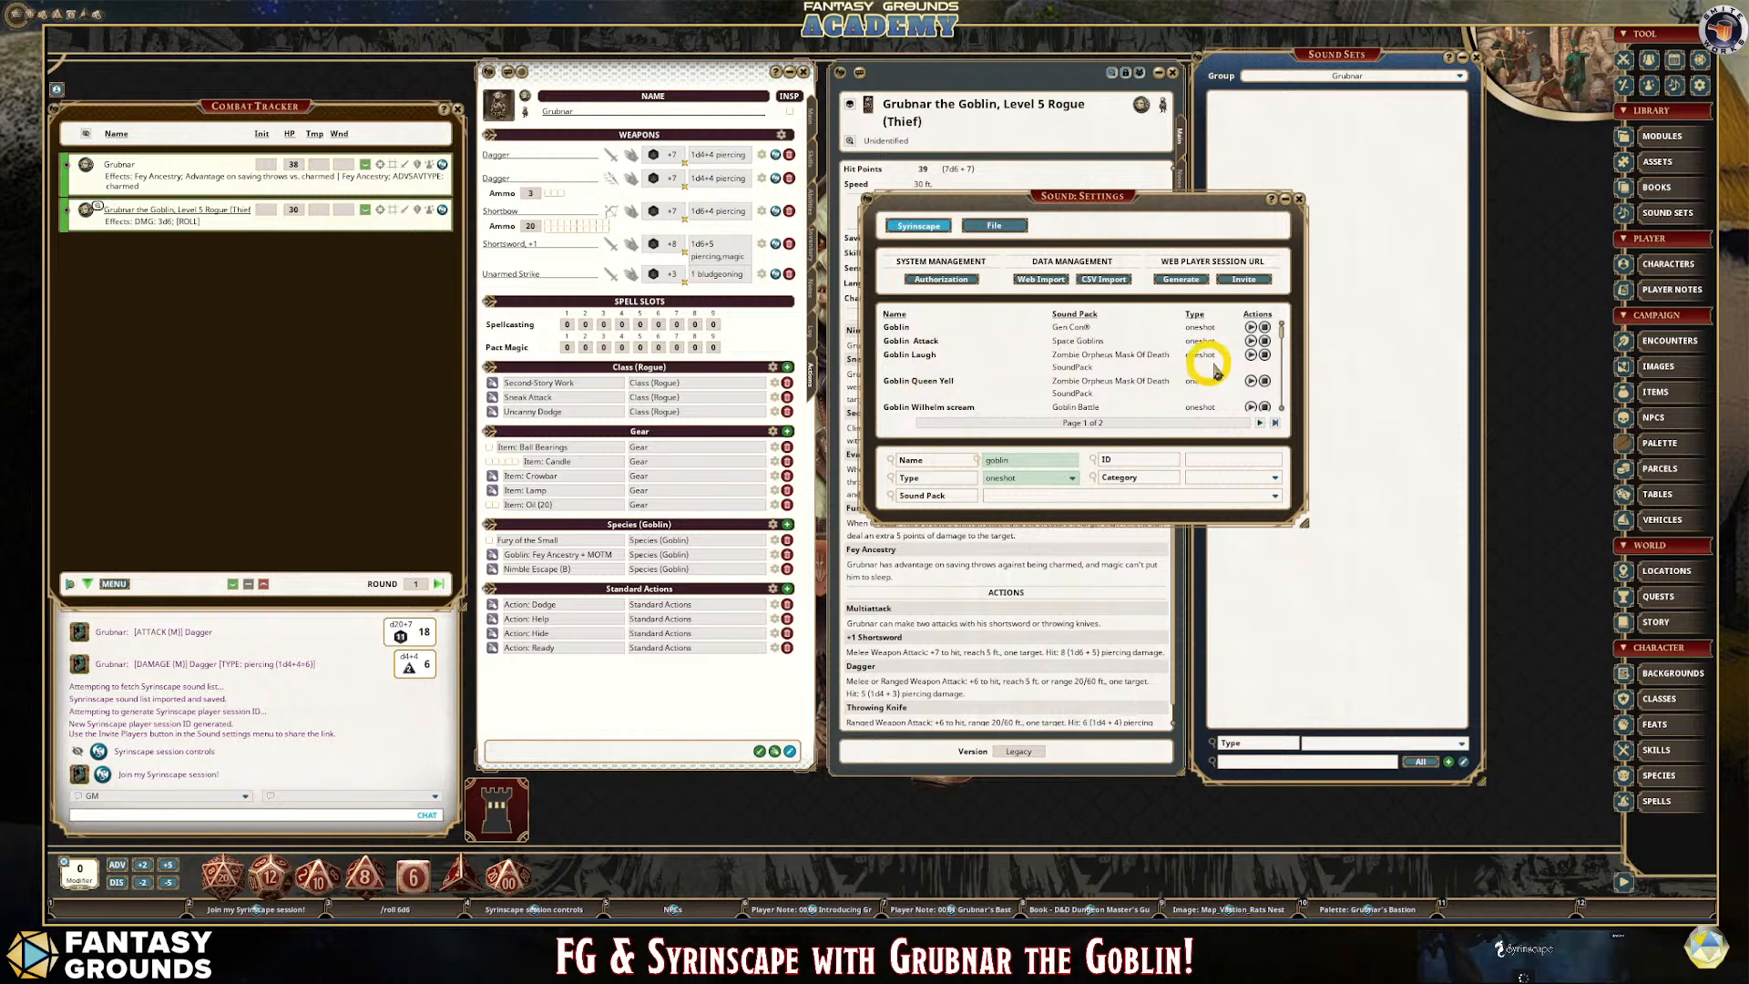
Test-play the Goblin Laugh sound, reload the Syrinscape player page in the browser and return to Fantasy Grounds.
{"action": "left_click", "coordinate": [1252, 354]}
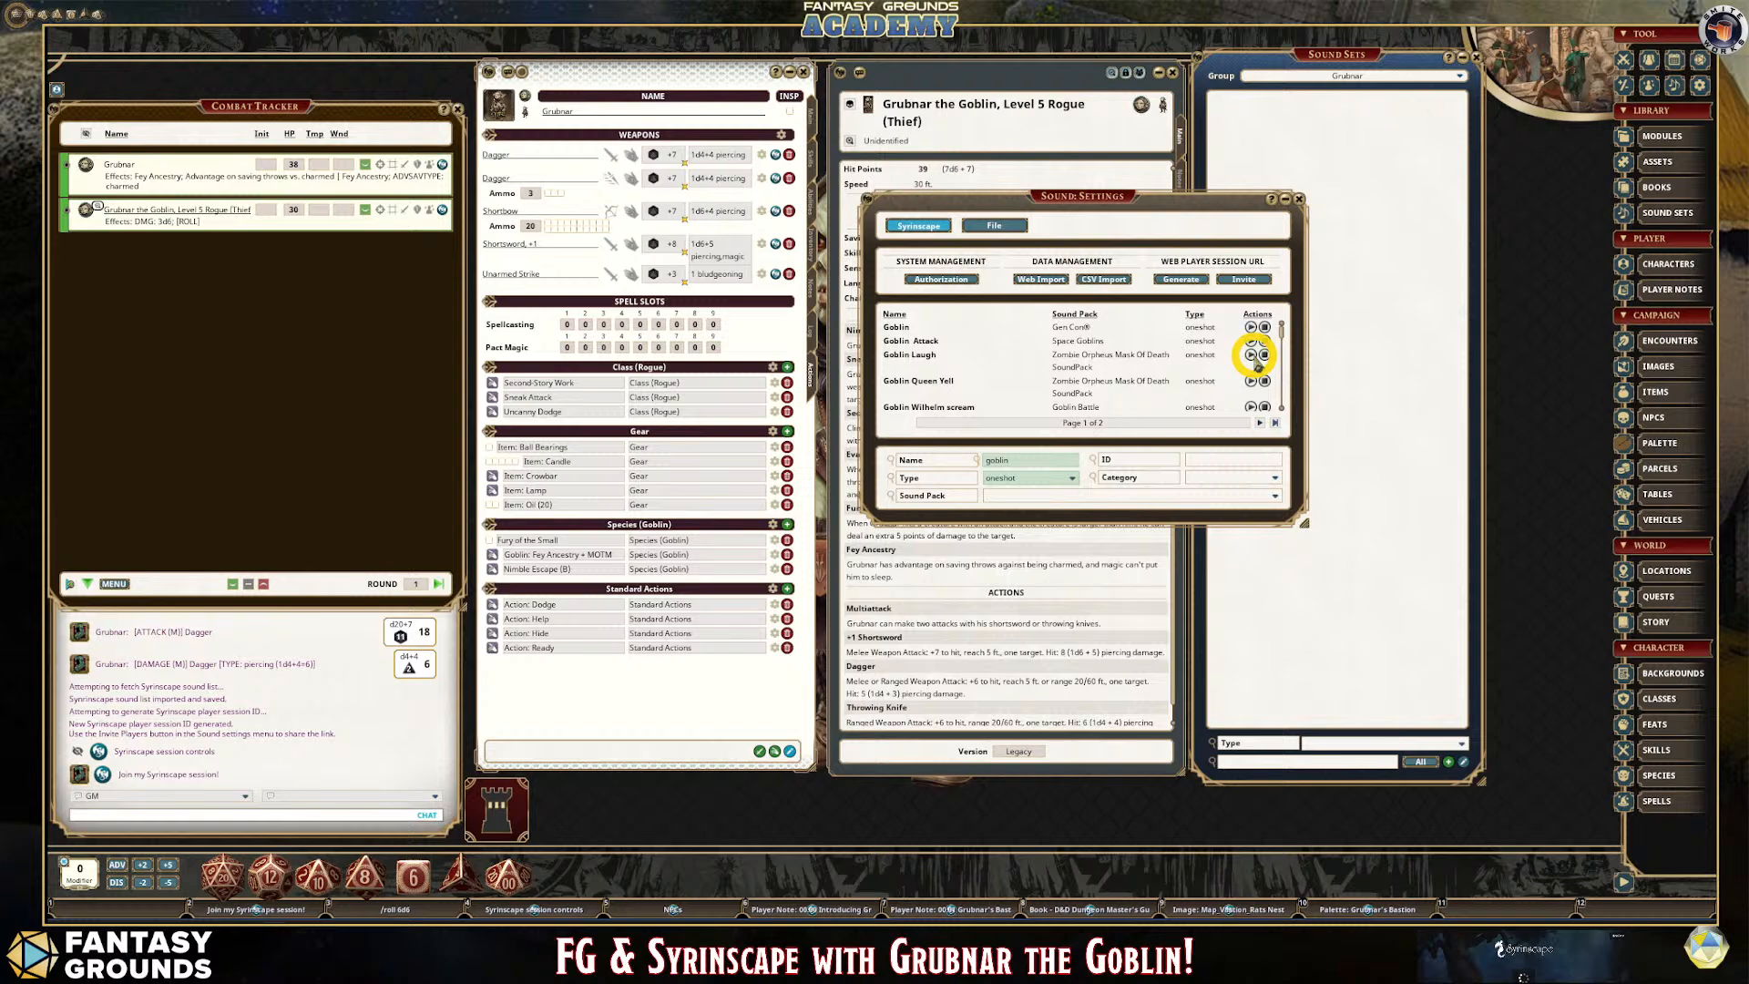
{"action": "double_click", "coordinate": [1252, 354]}
{"action": "left_click", "coordinate": [356, 934]}
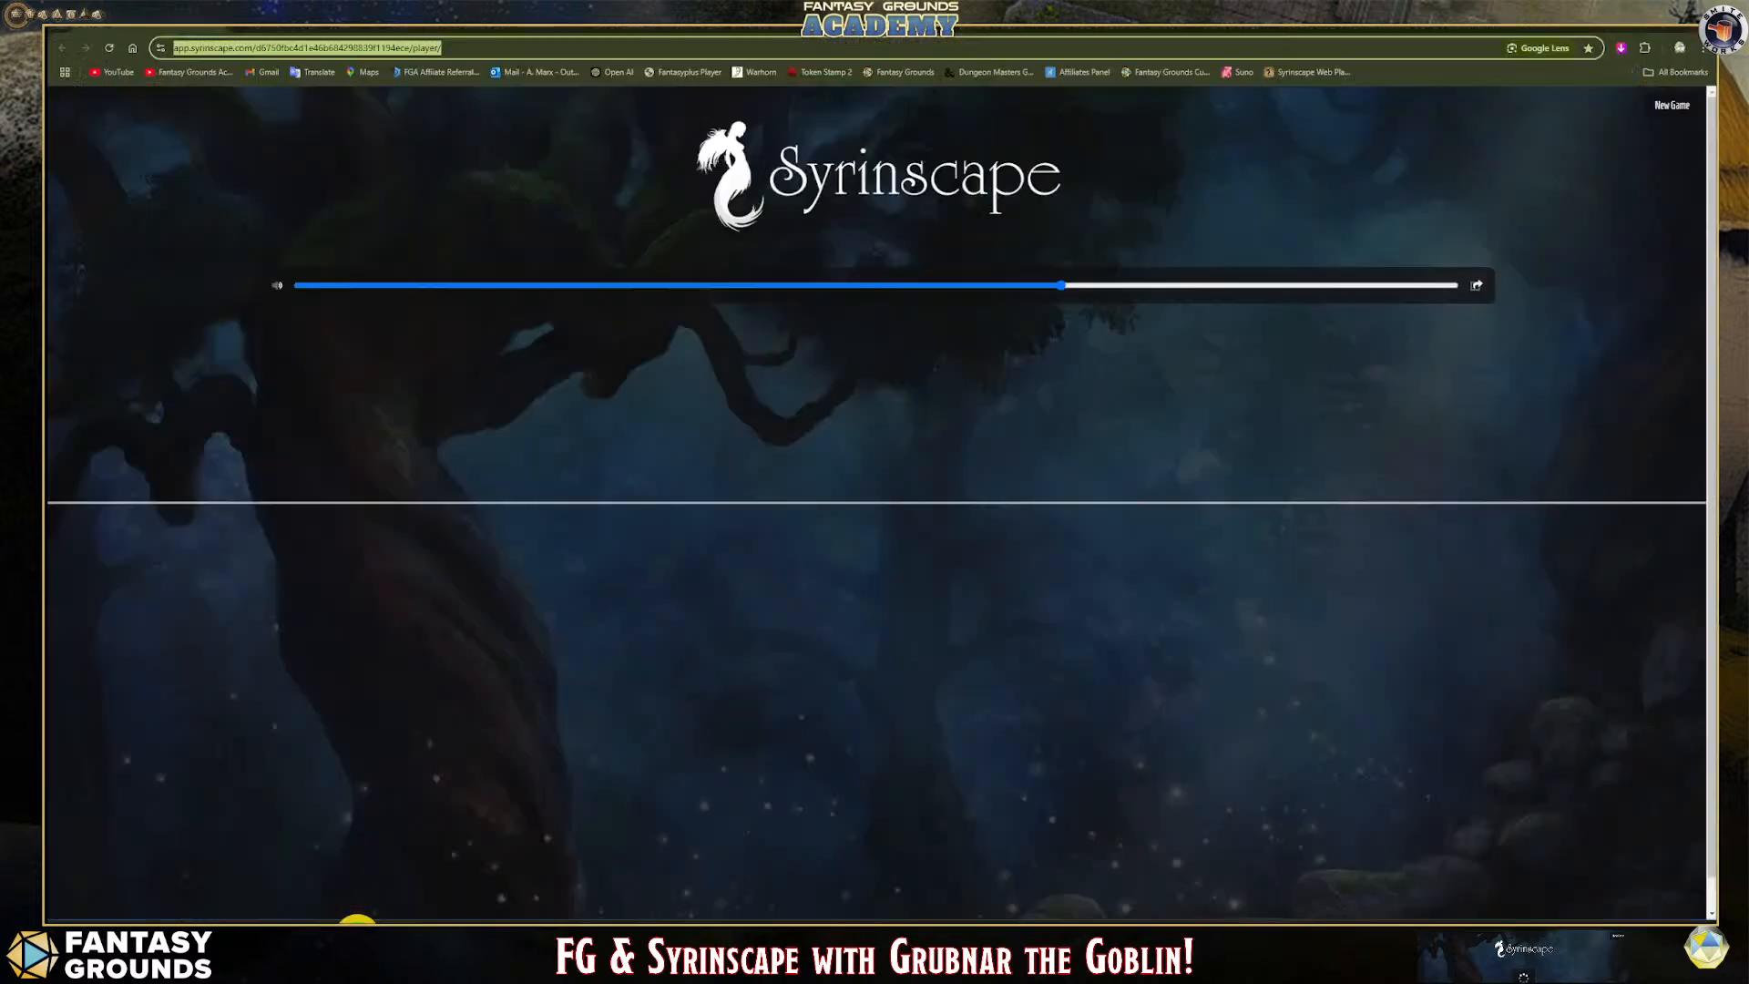
{"action": "left_click", "coordinate": [107, 48]}
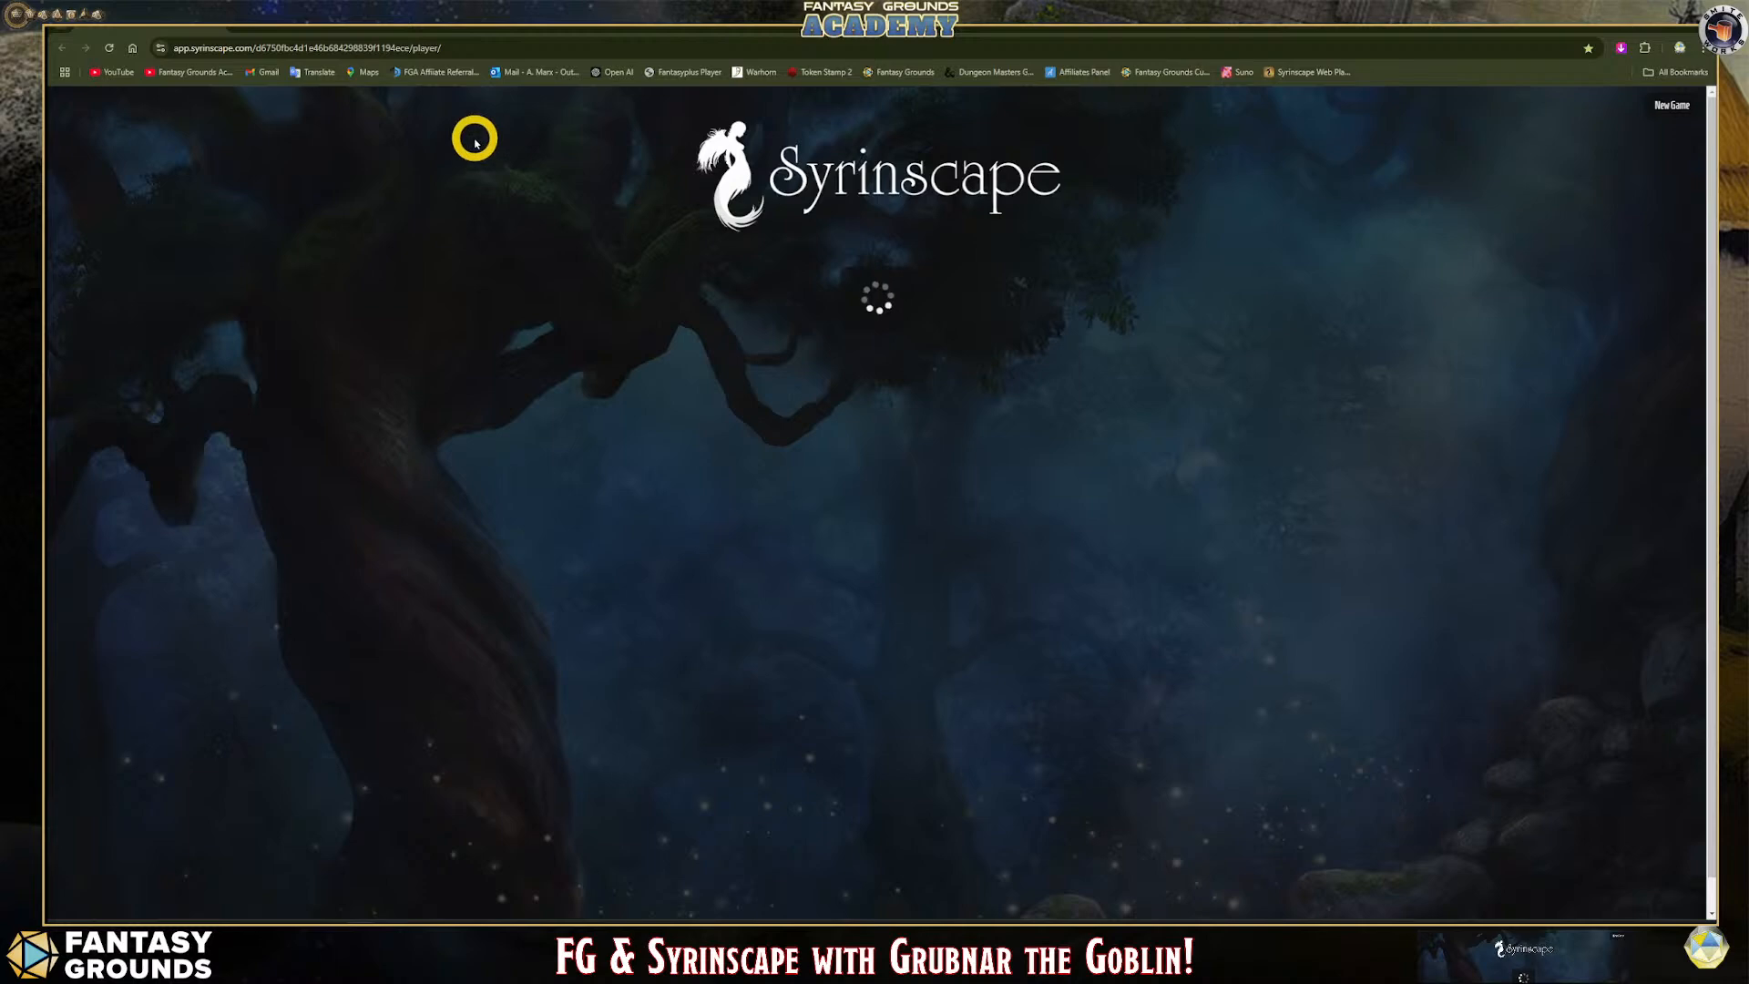
{"action": "left_click", "coordinate": [1646, 25]}
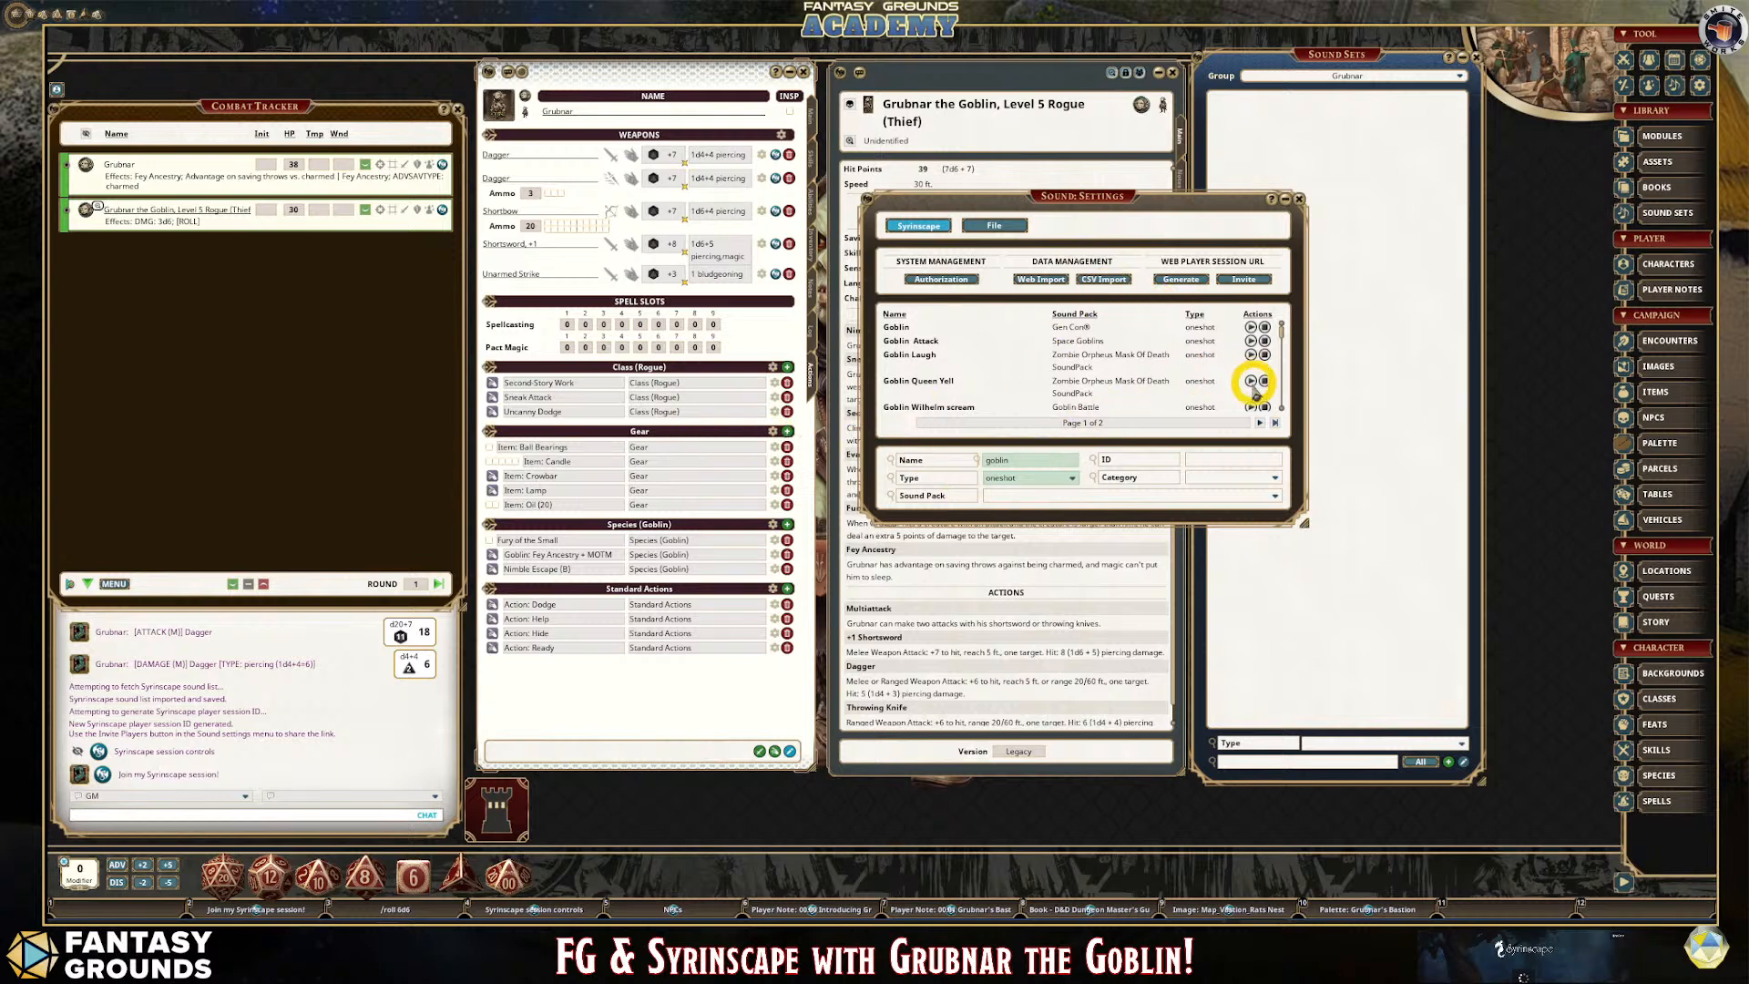
Audition the filtered goblin oneshots, playing Goblin, Goblin Attack, Goblin Laugh and Goblin battle joy.
{"action": "left_click", "coordinate": [1251, 327]}
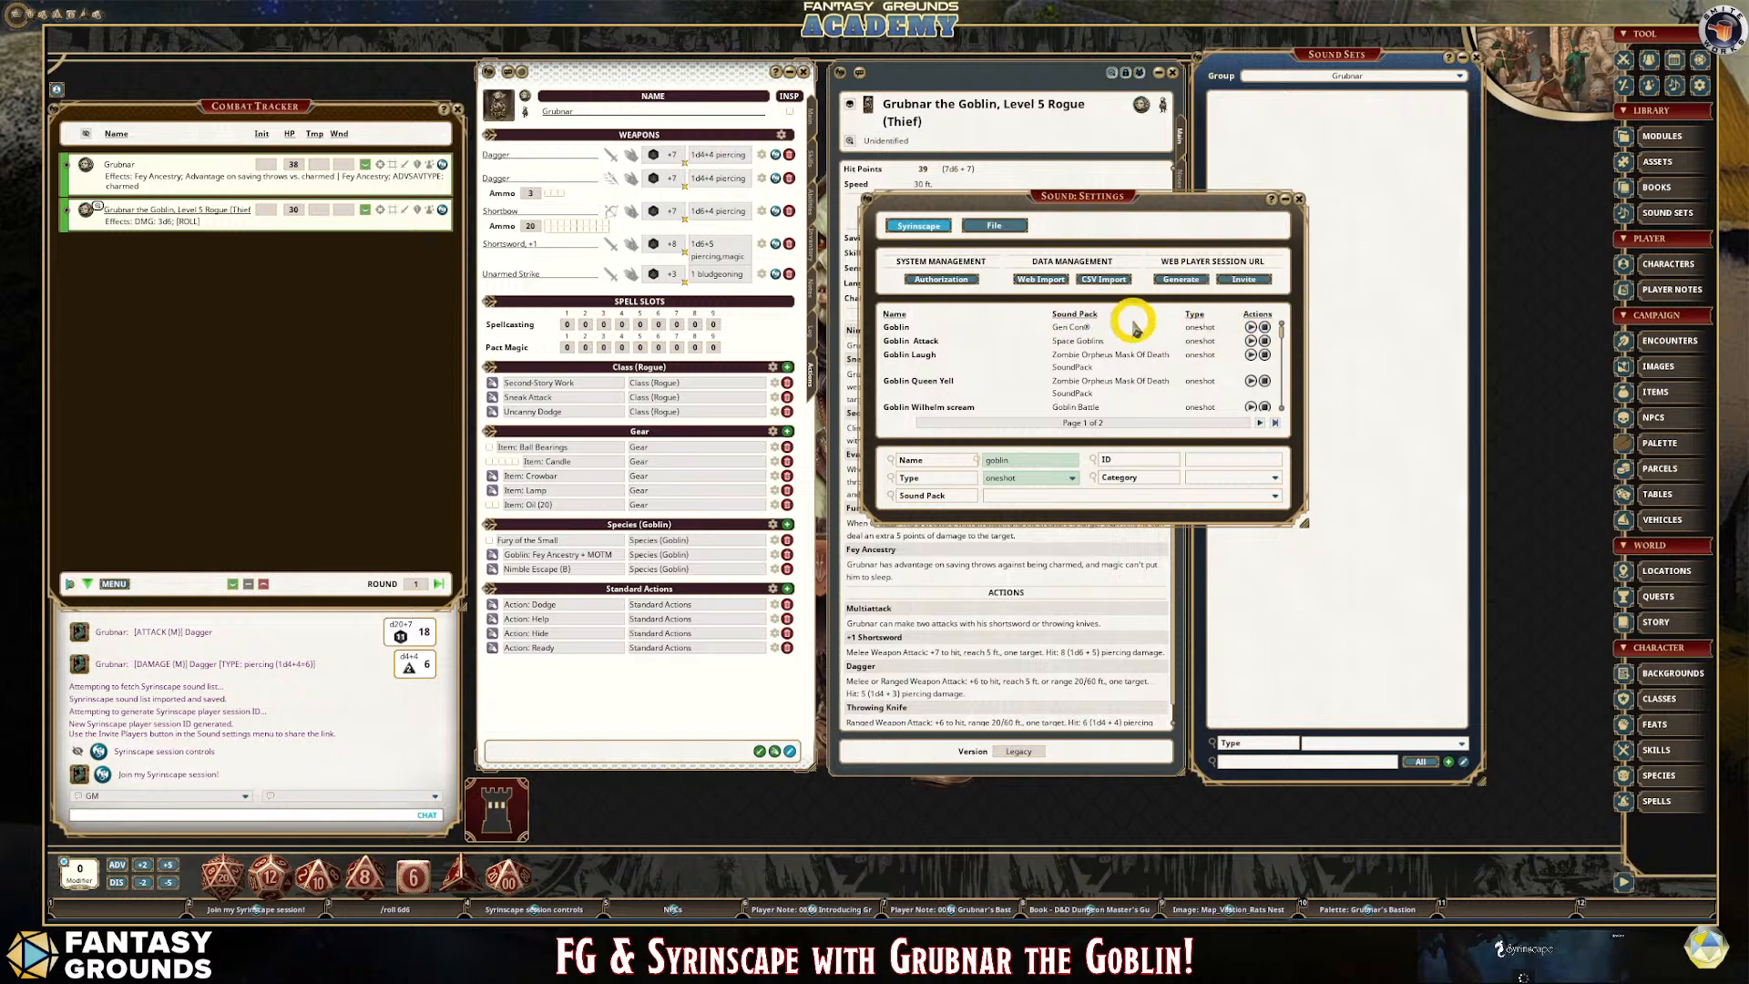
{"action": "left_click", "coordinate": [1251, 342]}
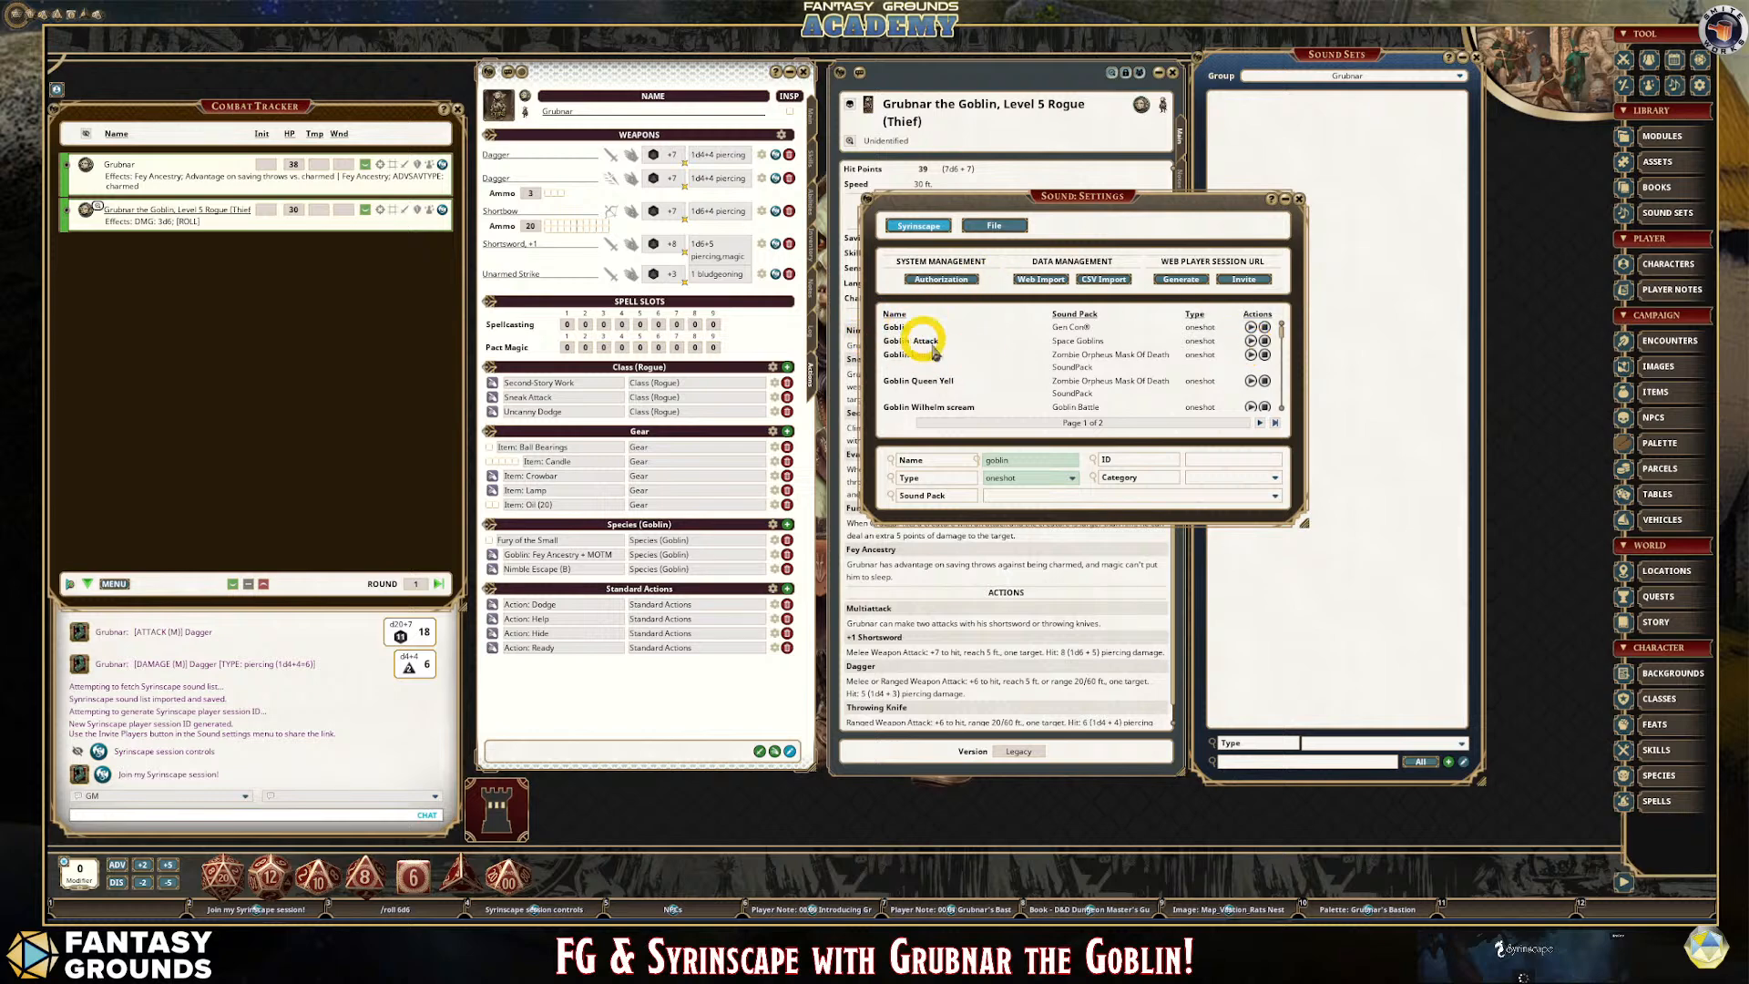
{"action": "left_click", "coordinate": [1251, 355]}
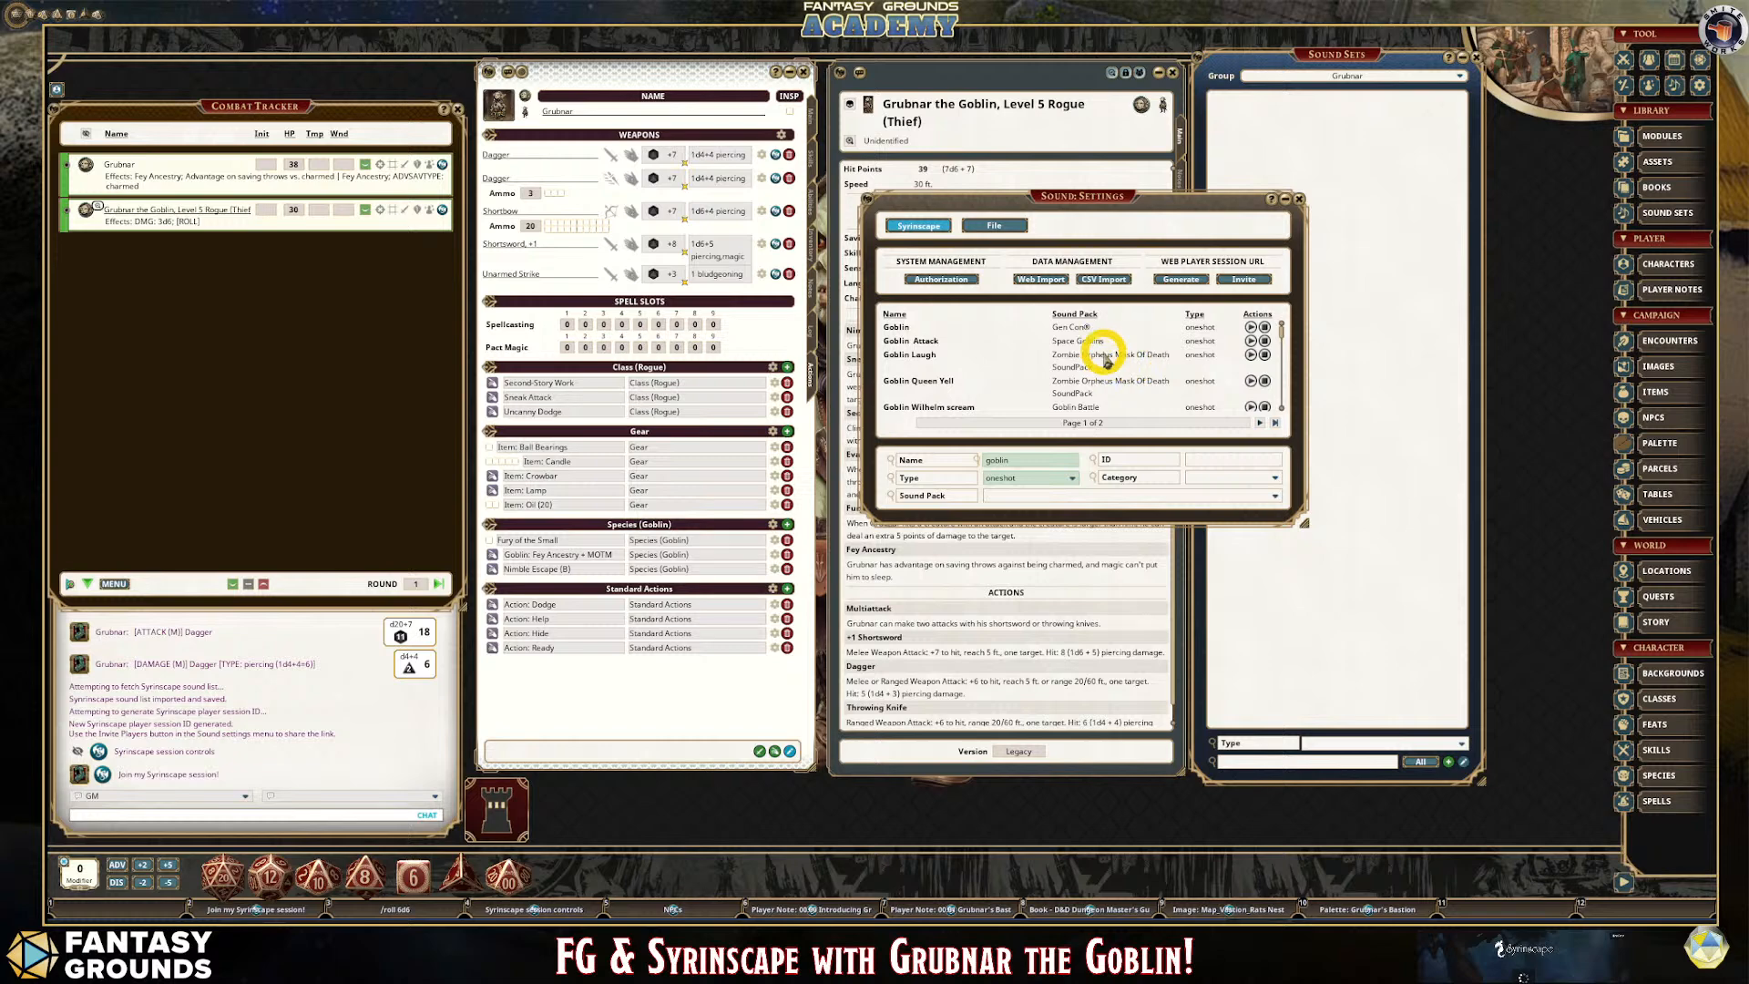
{"action": "scroll", "coordinate": [1103, 356], "scroll_direction": "down", "scroll_amount": 2}
{"action": "scroll", "coordinate": [1074, 378], "scroll_direction": "down", "scroll_amount": 1}
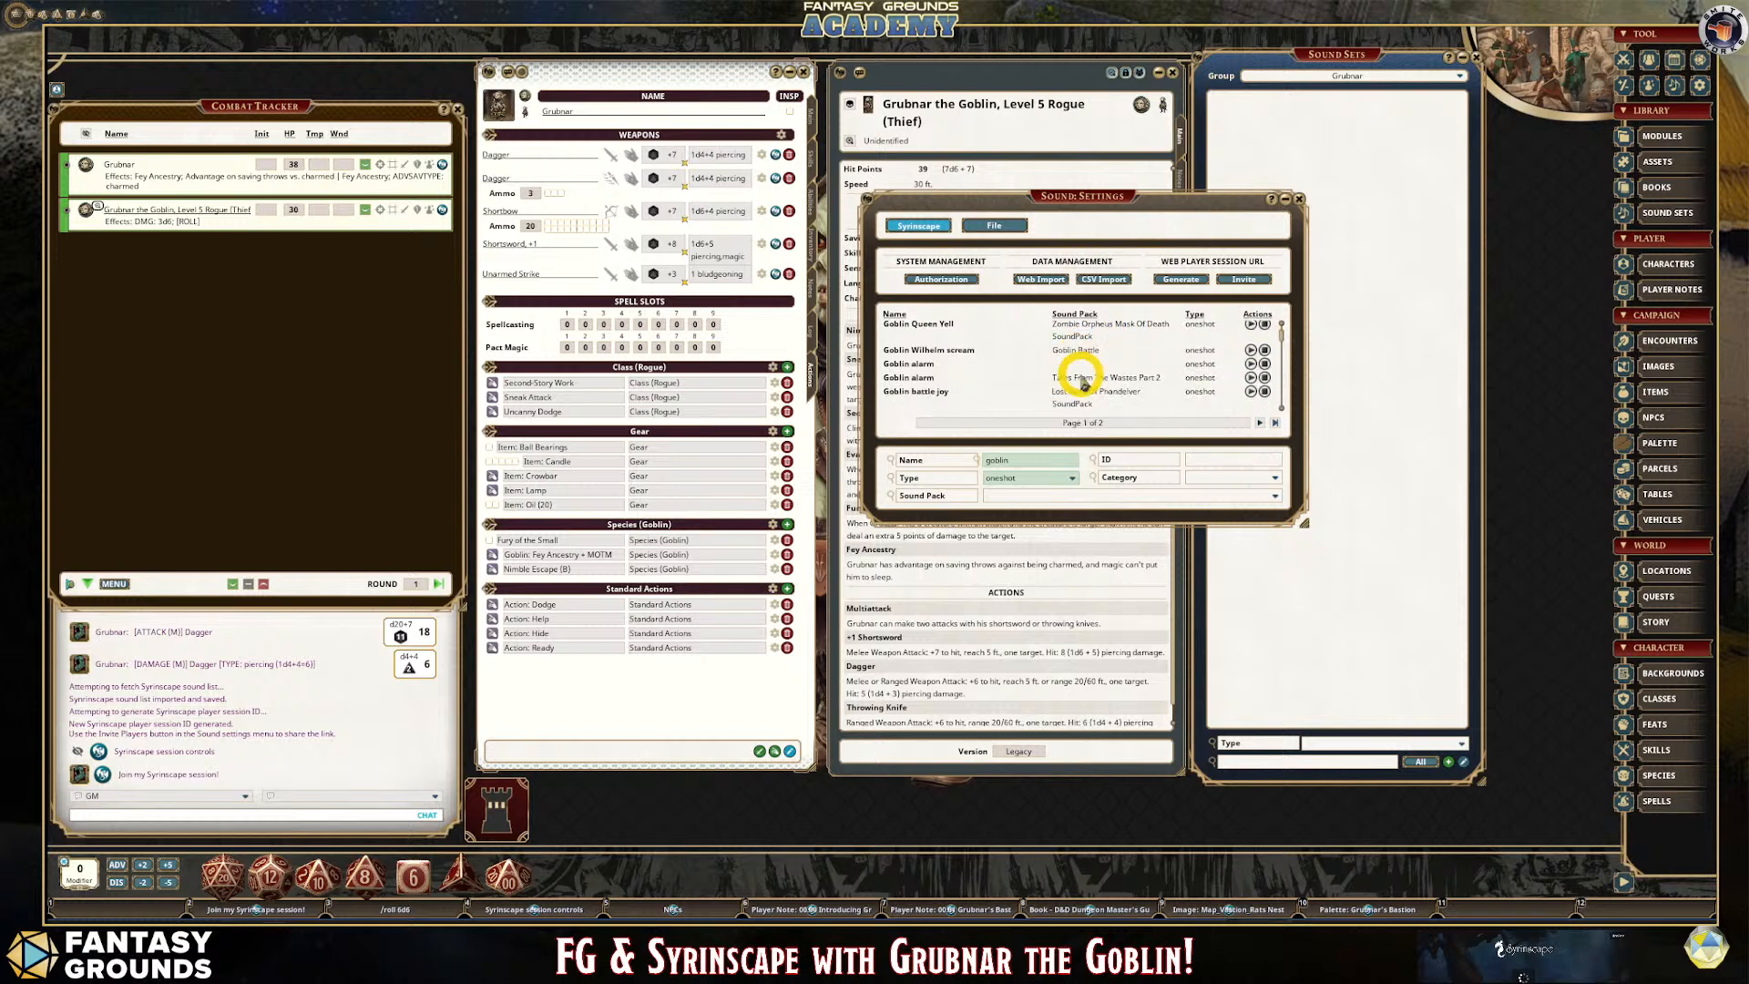
{"action": "left_click", "coordinate": [1252, 393]}
{"action": "scroll", "coordinate": [1152, 391], "scroll_direction": "down", "scroll_amount": 1}
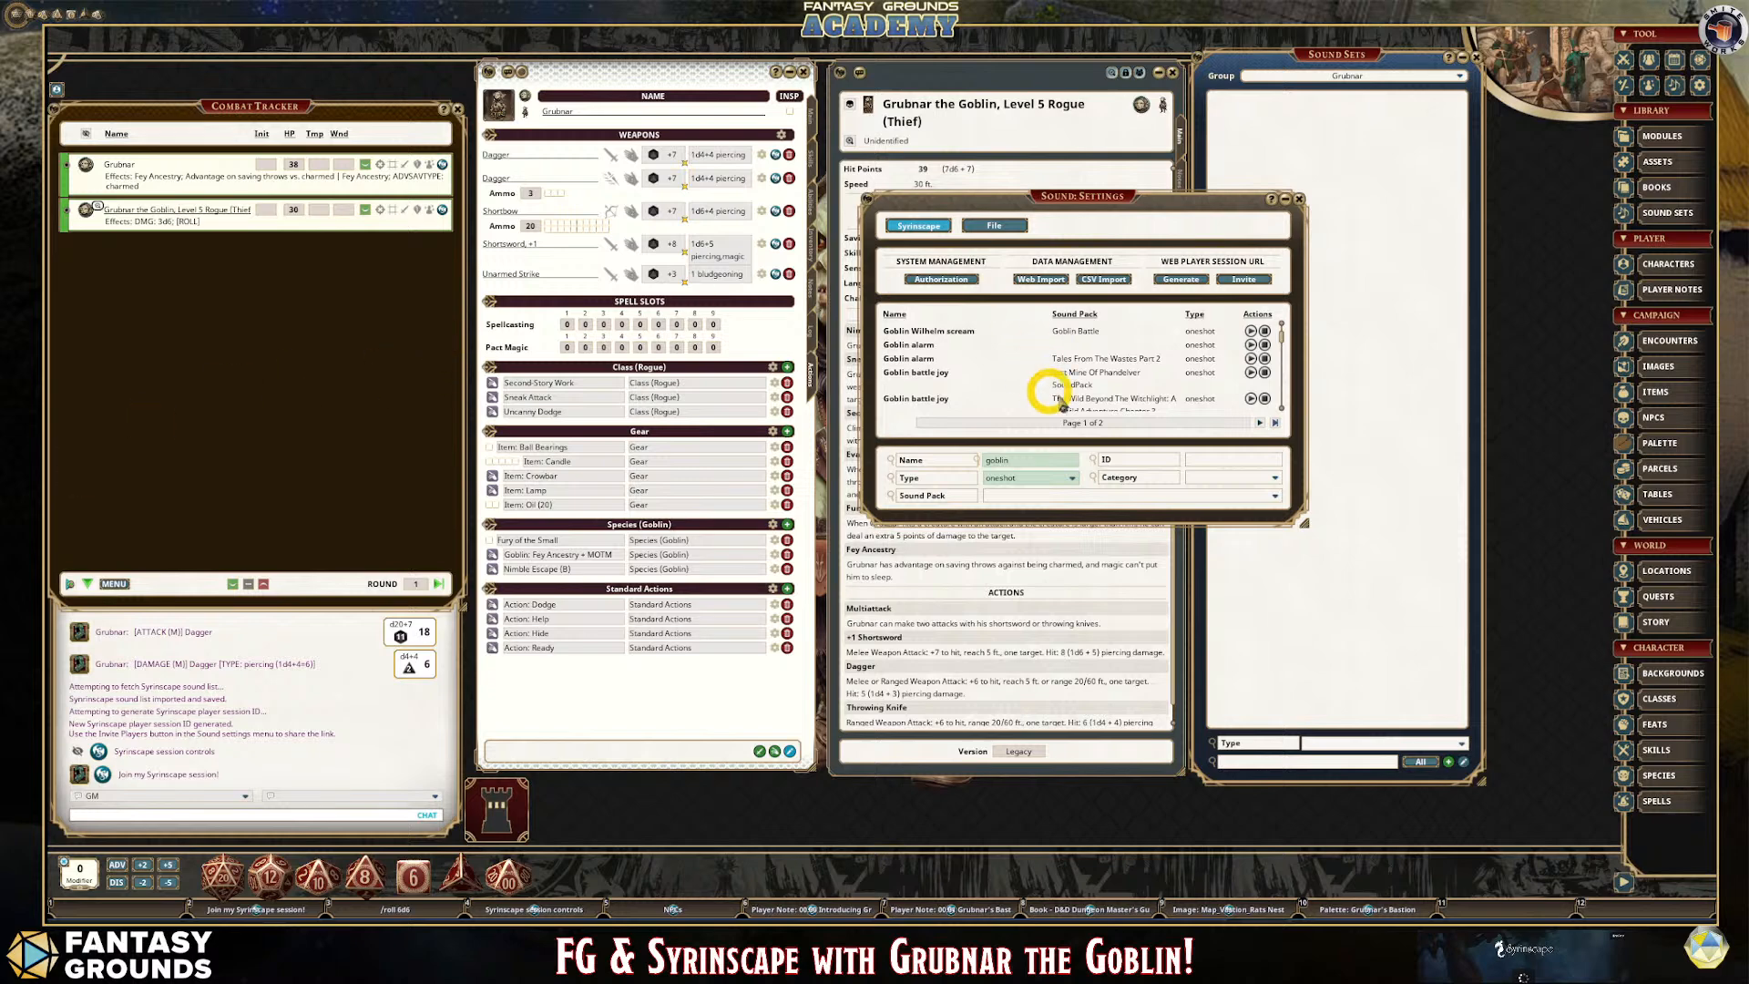
{"action": "scroll", "coordinate": [936, 364], "scroll_direction": "down", "scroll_amount": 3}
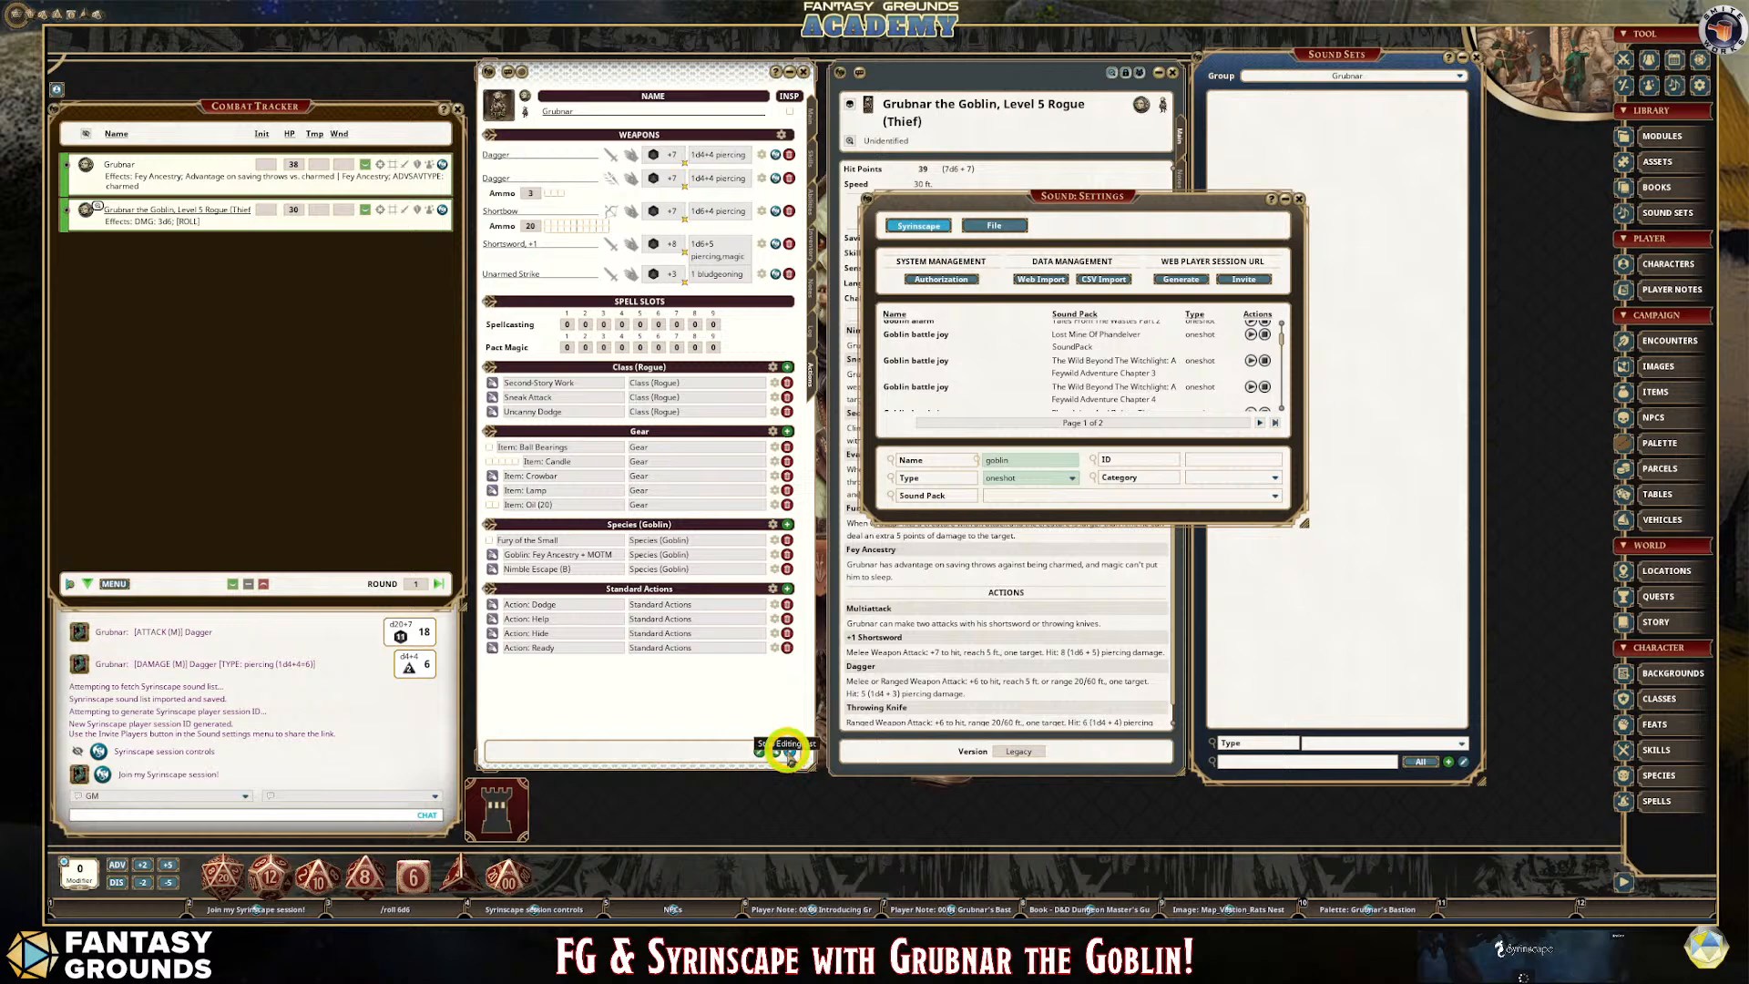
Add a new power to Grubnar's actions and turn list editing back on.
{"action": "left_click", "coordinate": [786, 749]}
{"action": "left_click", "coordinate": [785, 750]}
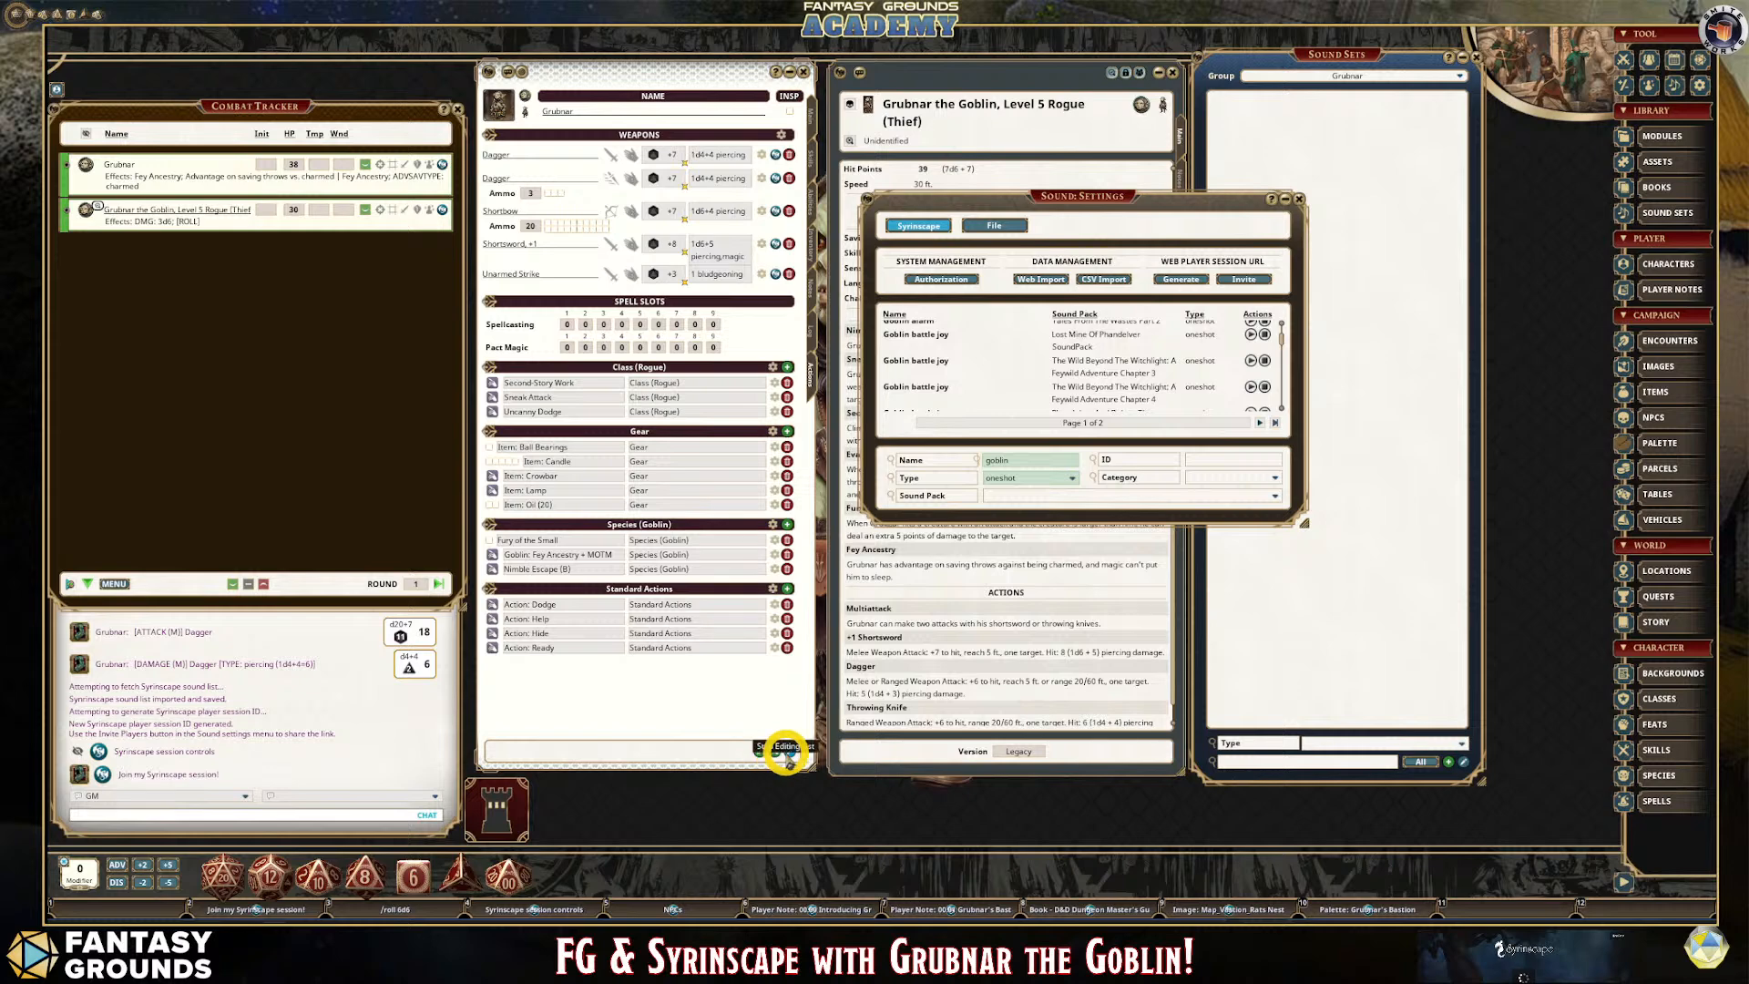
{"action": "left_click", "coordinate": [787, 750]}
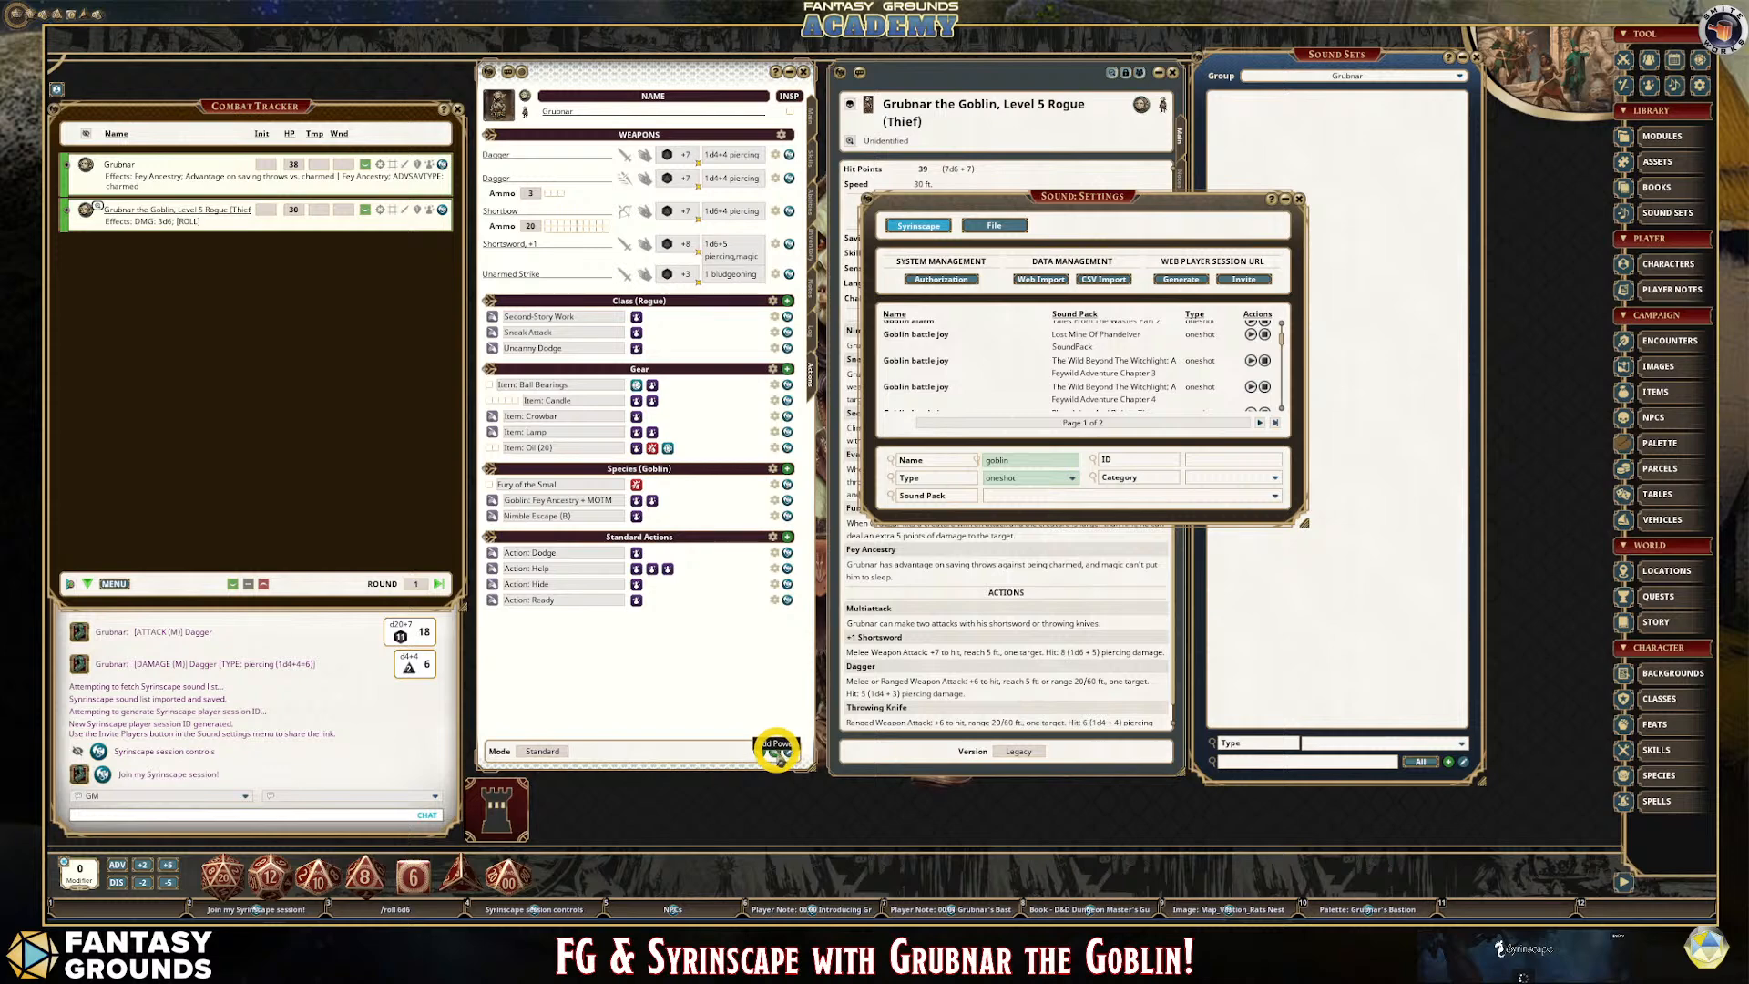
{"action": "left_click", "coordinate": [776, 752]}
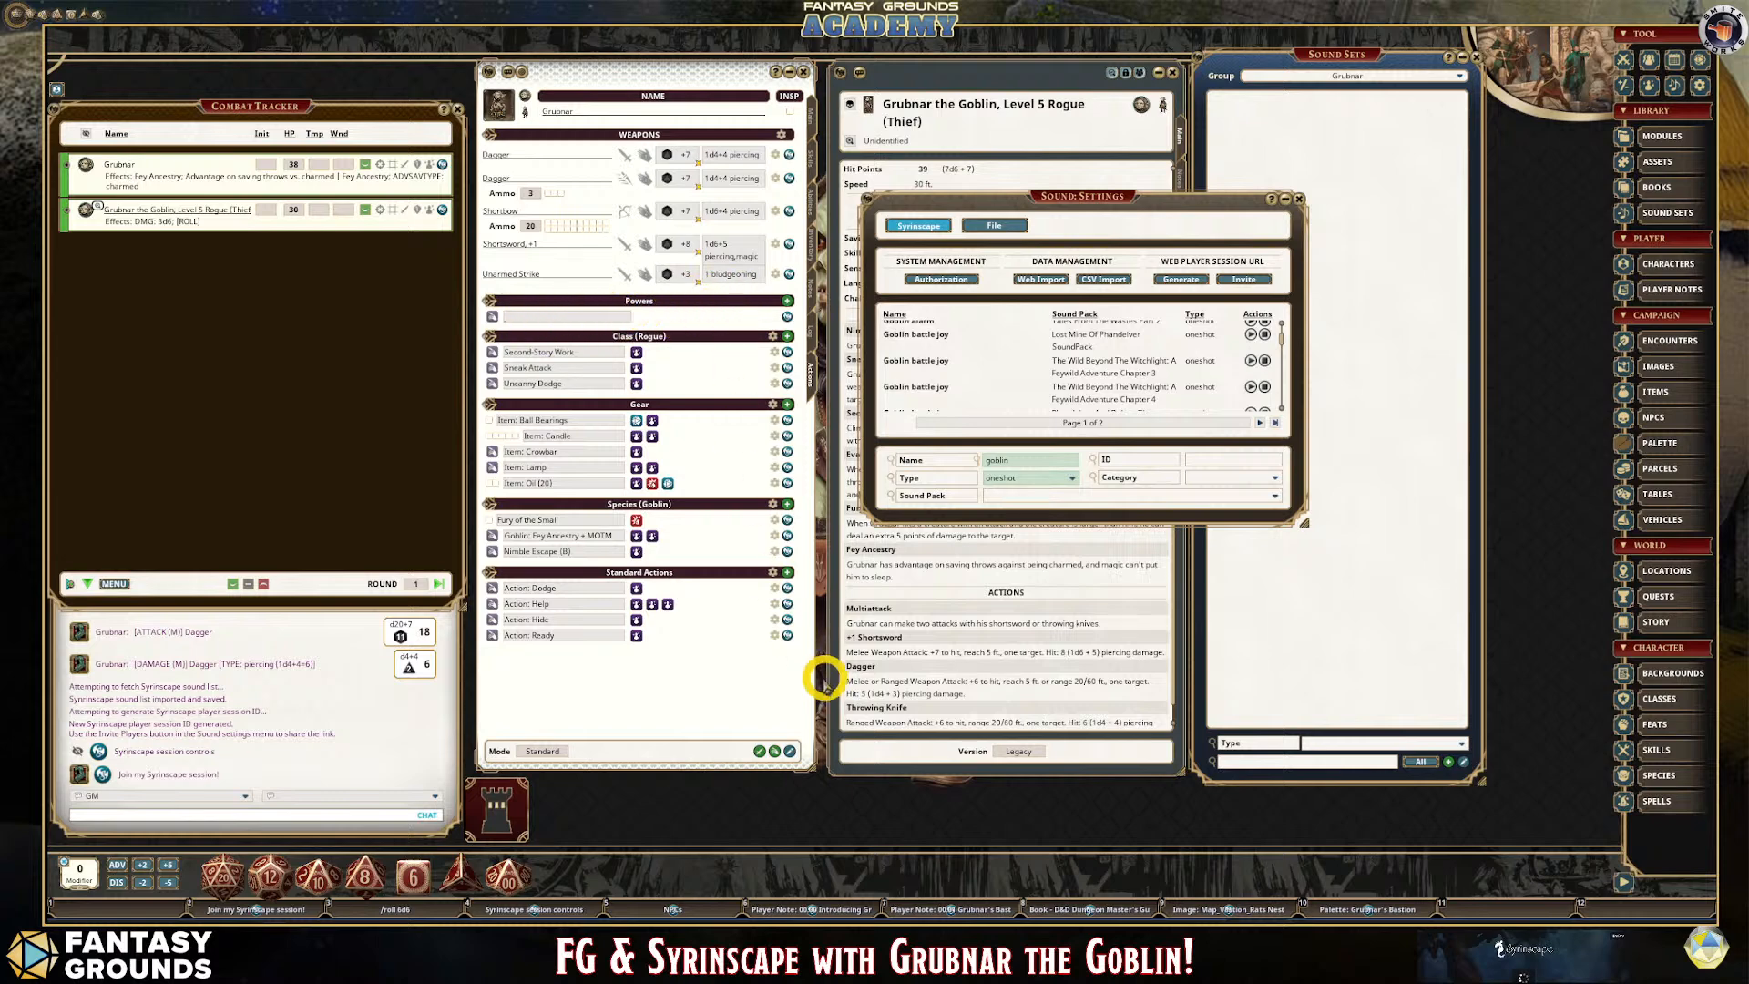
{"action": "left_click", "coordinate": [790, 751]}
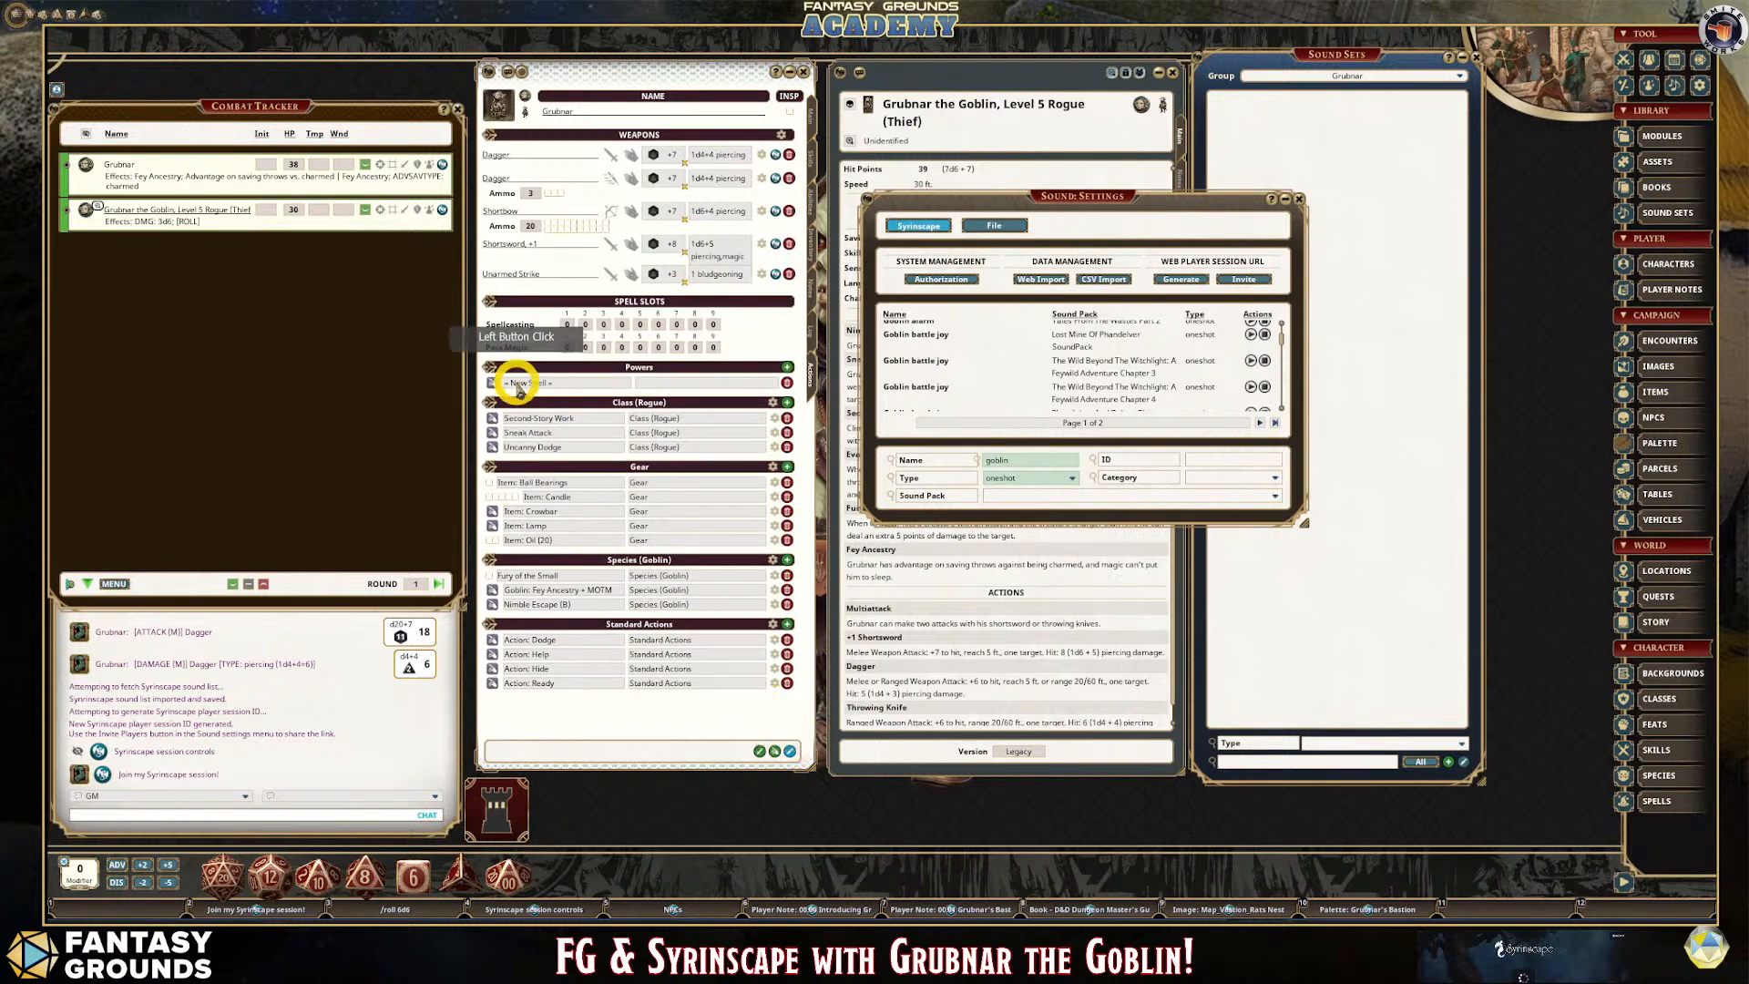
Name the new power "Grubar's Audio Triggers".
{"action": "left_click", "coordinate": [630, 382]}
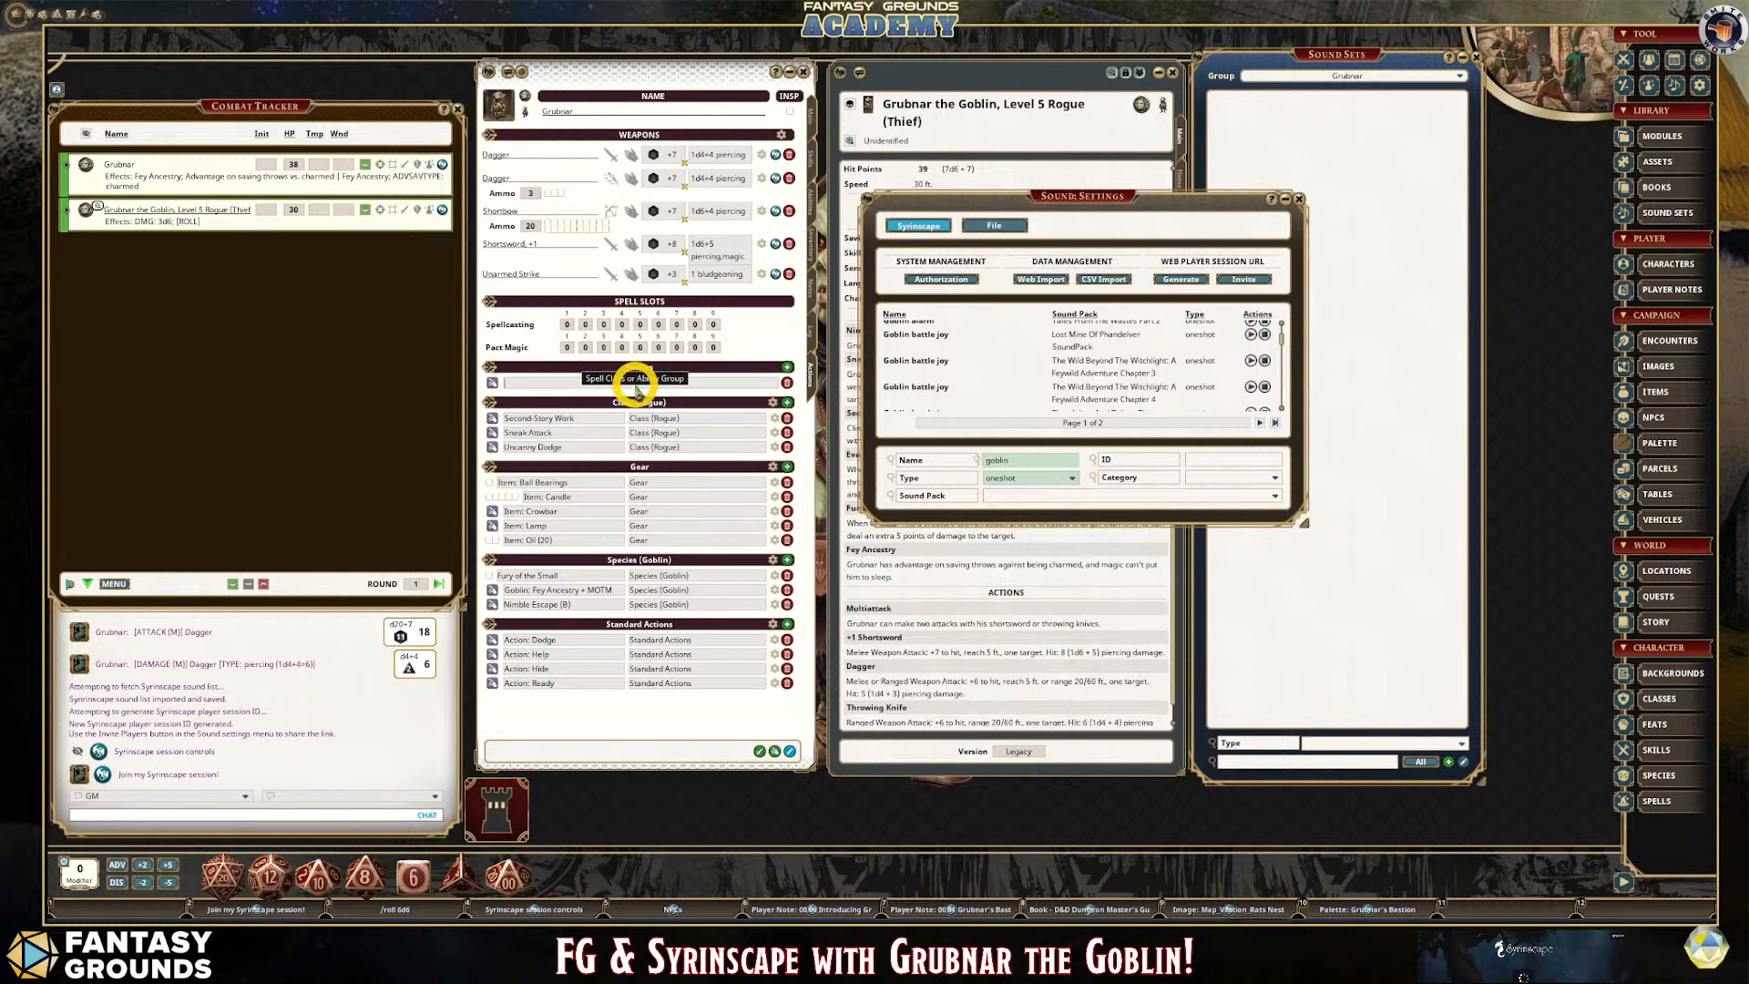
{"action": "type", "text": "Grubar's"}
{"action": "key", "text": "ctrl+5"}
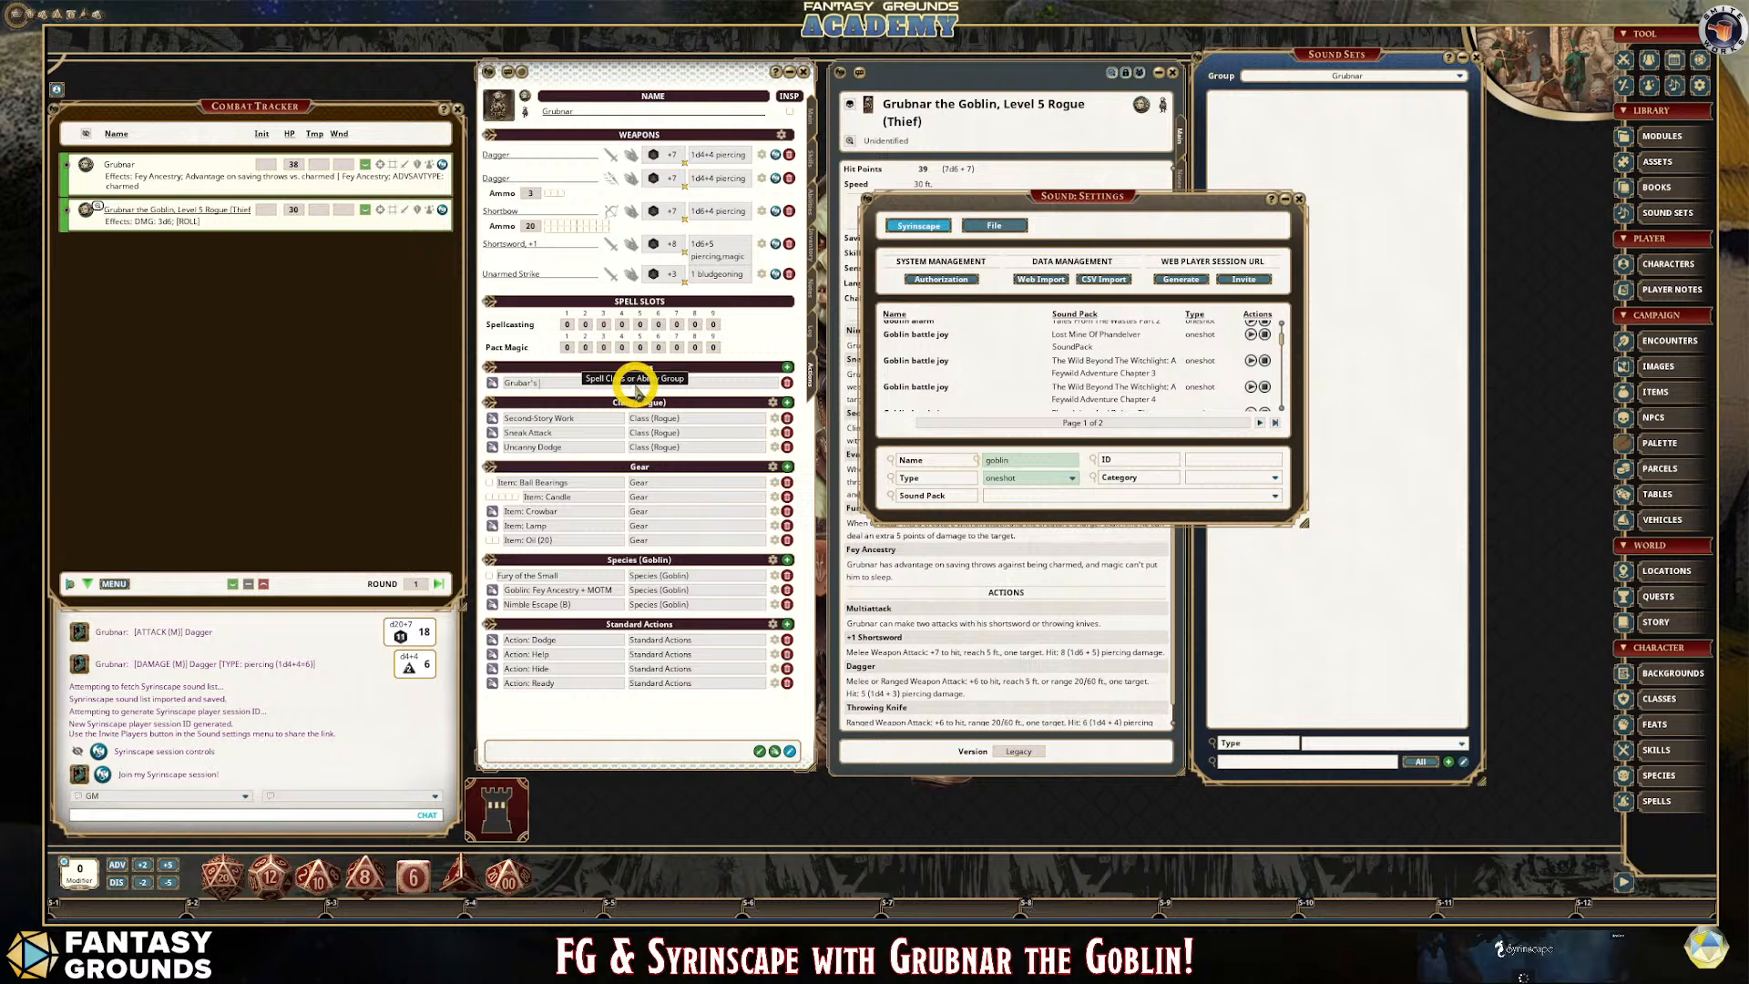
{"action": "key", "text": "ctrl+1"}
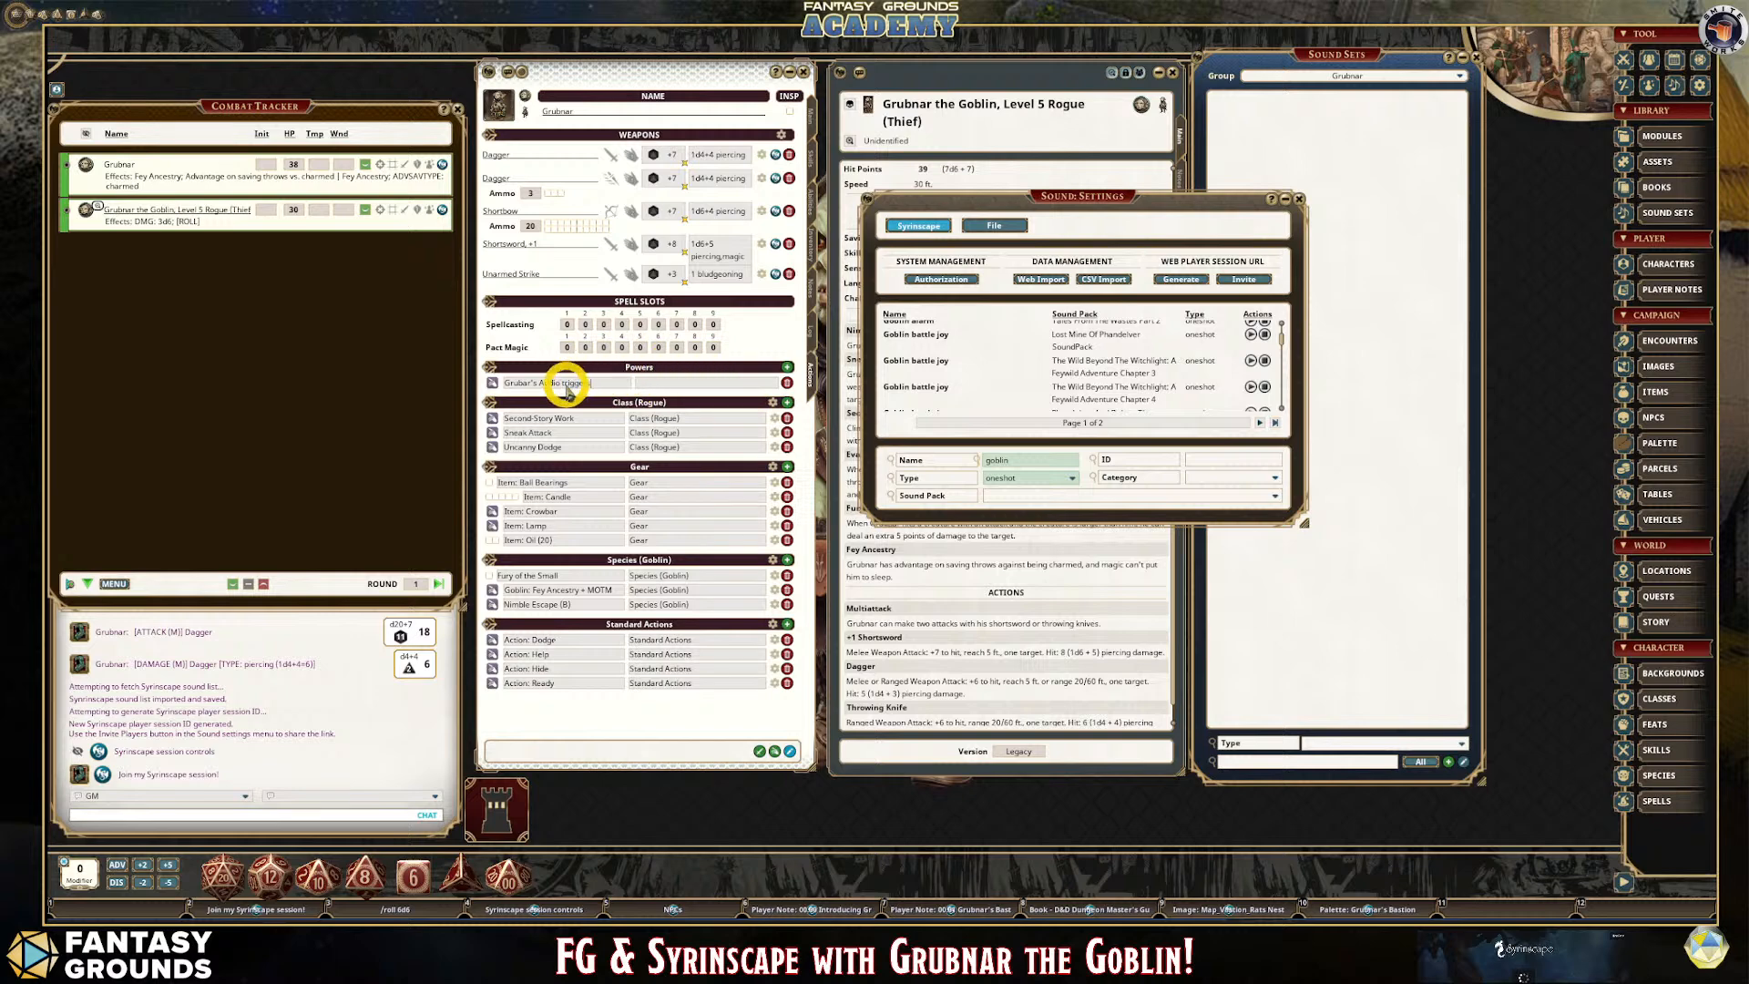
{"action": "left_click", "coordinate": [581, 393]}
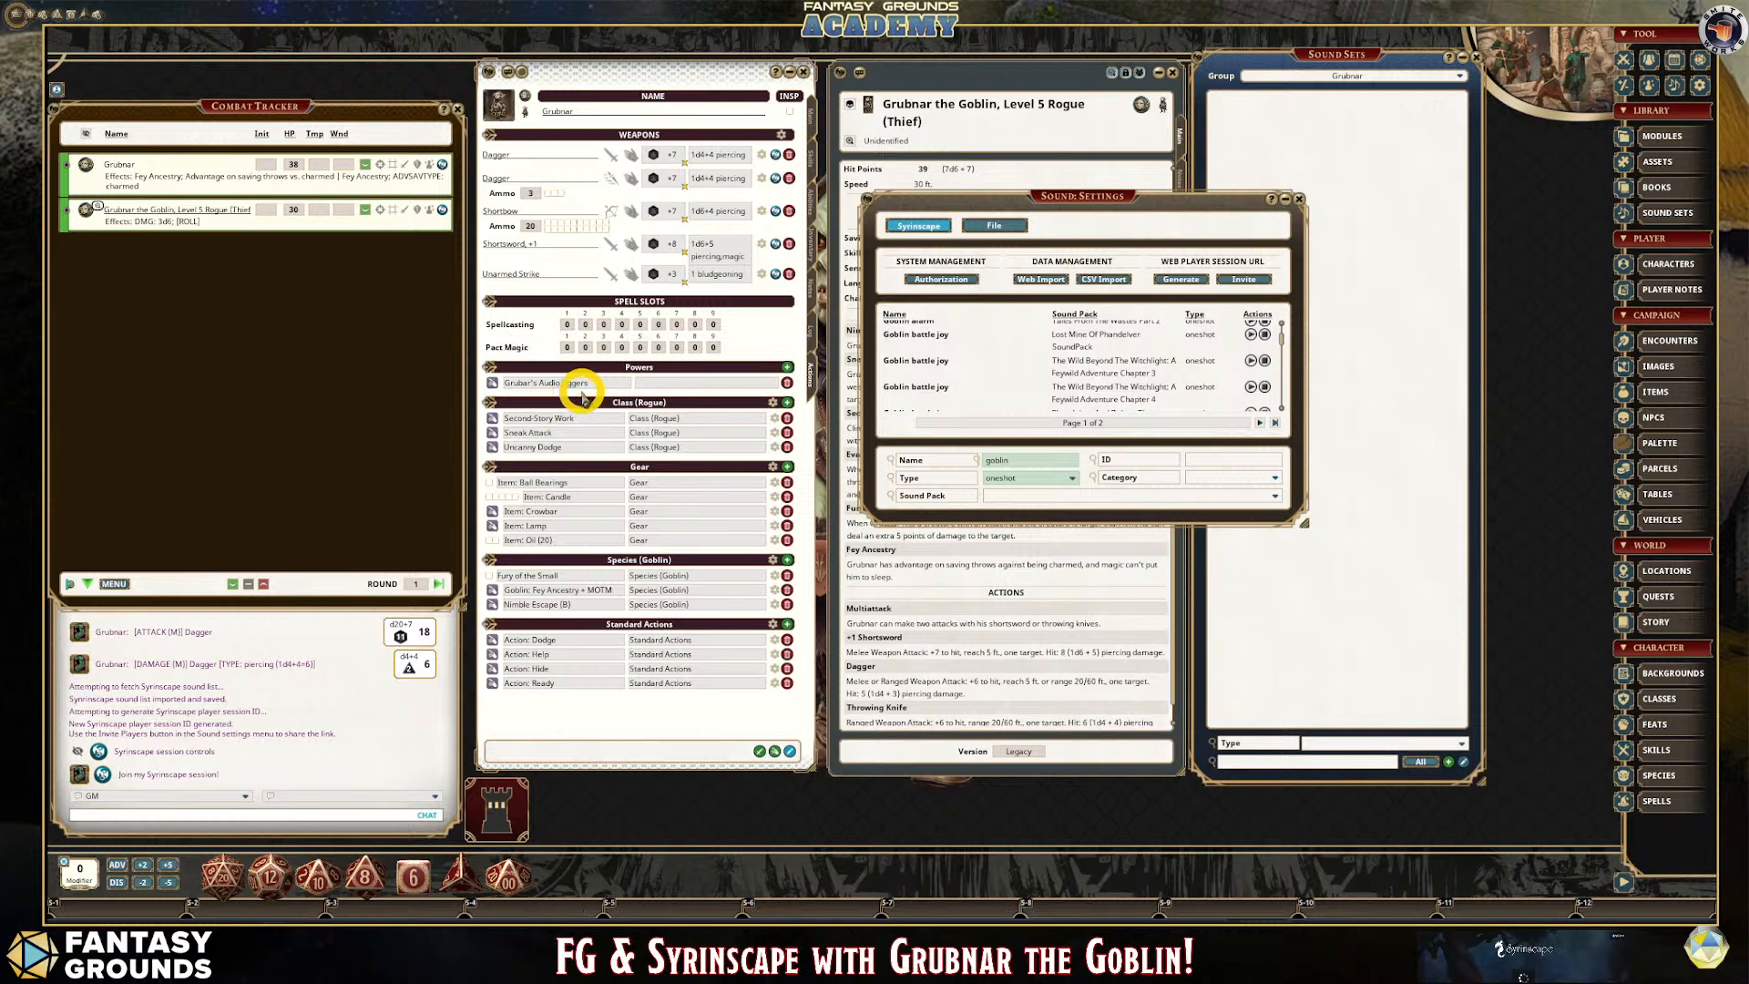
Copy the new power's name into its group field to file it under "Grubar's Audio Triggers".
{"action": "left_click_drag", "start_coordinate": [587, 383], "coordinate": [632, 389]}
{"action": "key", "text": "ctrl+c"}
{"action": "left_click", "coordinate": [640, 366]}
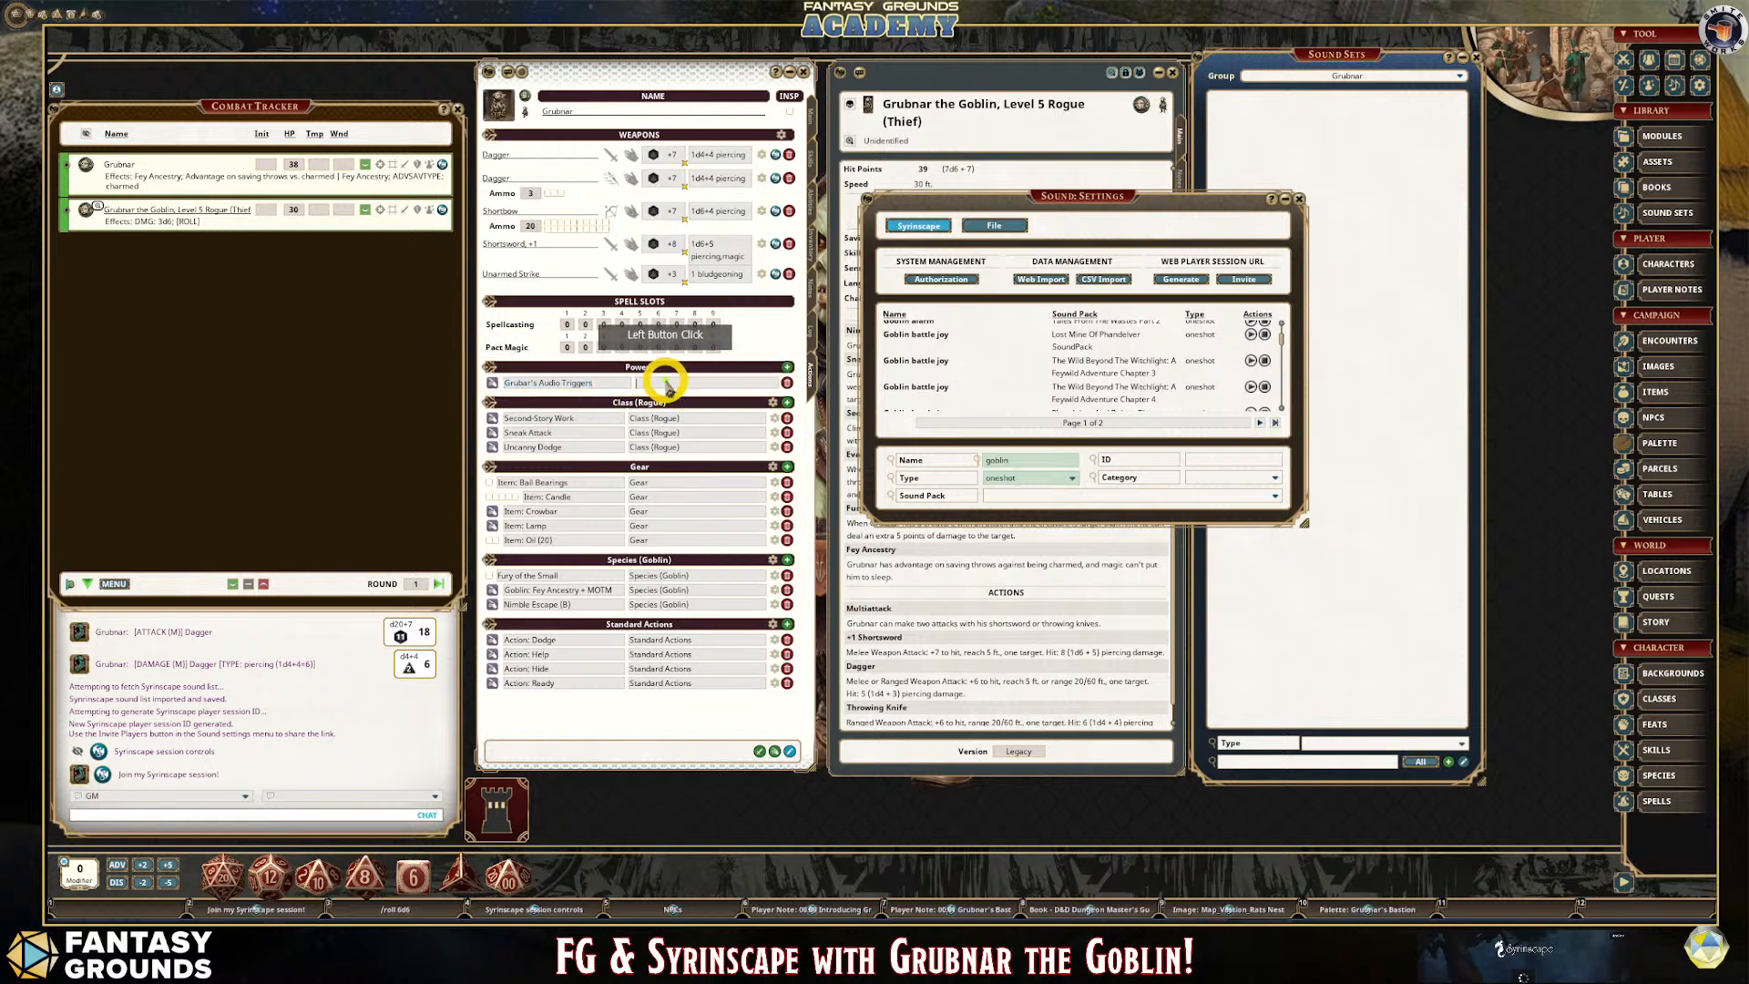
{"action": "key", "text": "ctrl+v"}
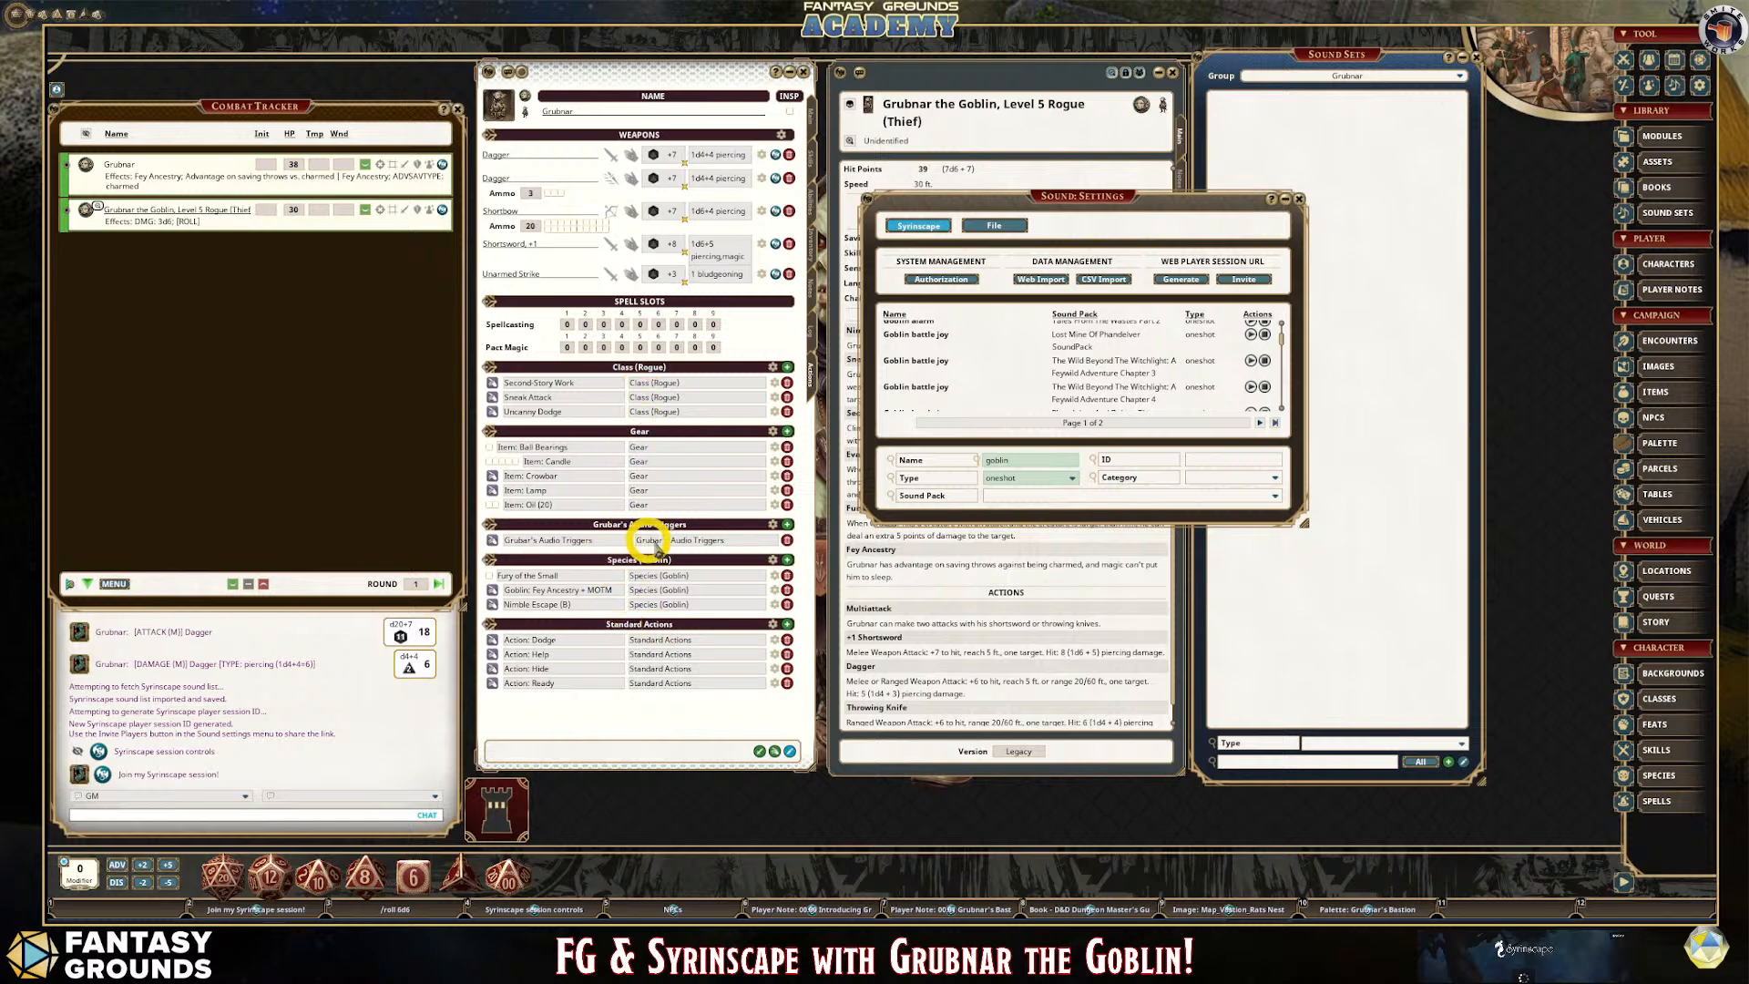
{"action": "left_click", "coordinate": [707, 549]}
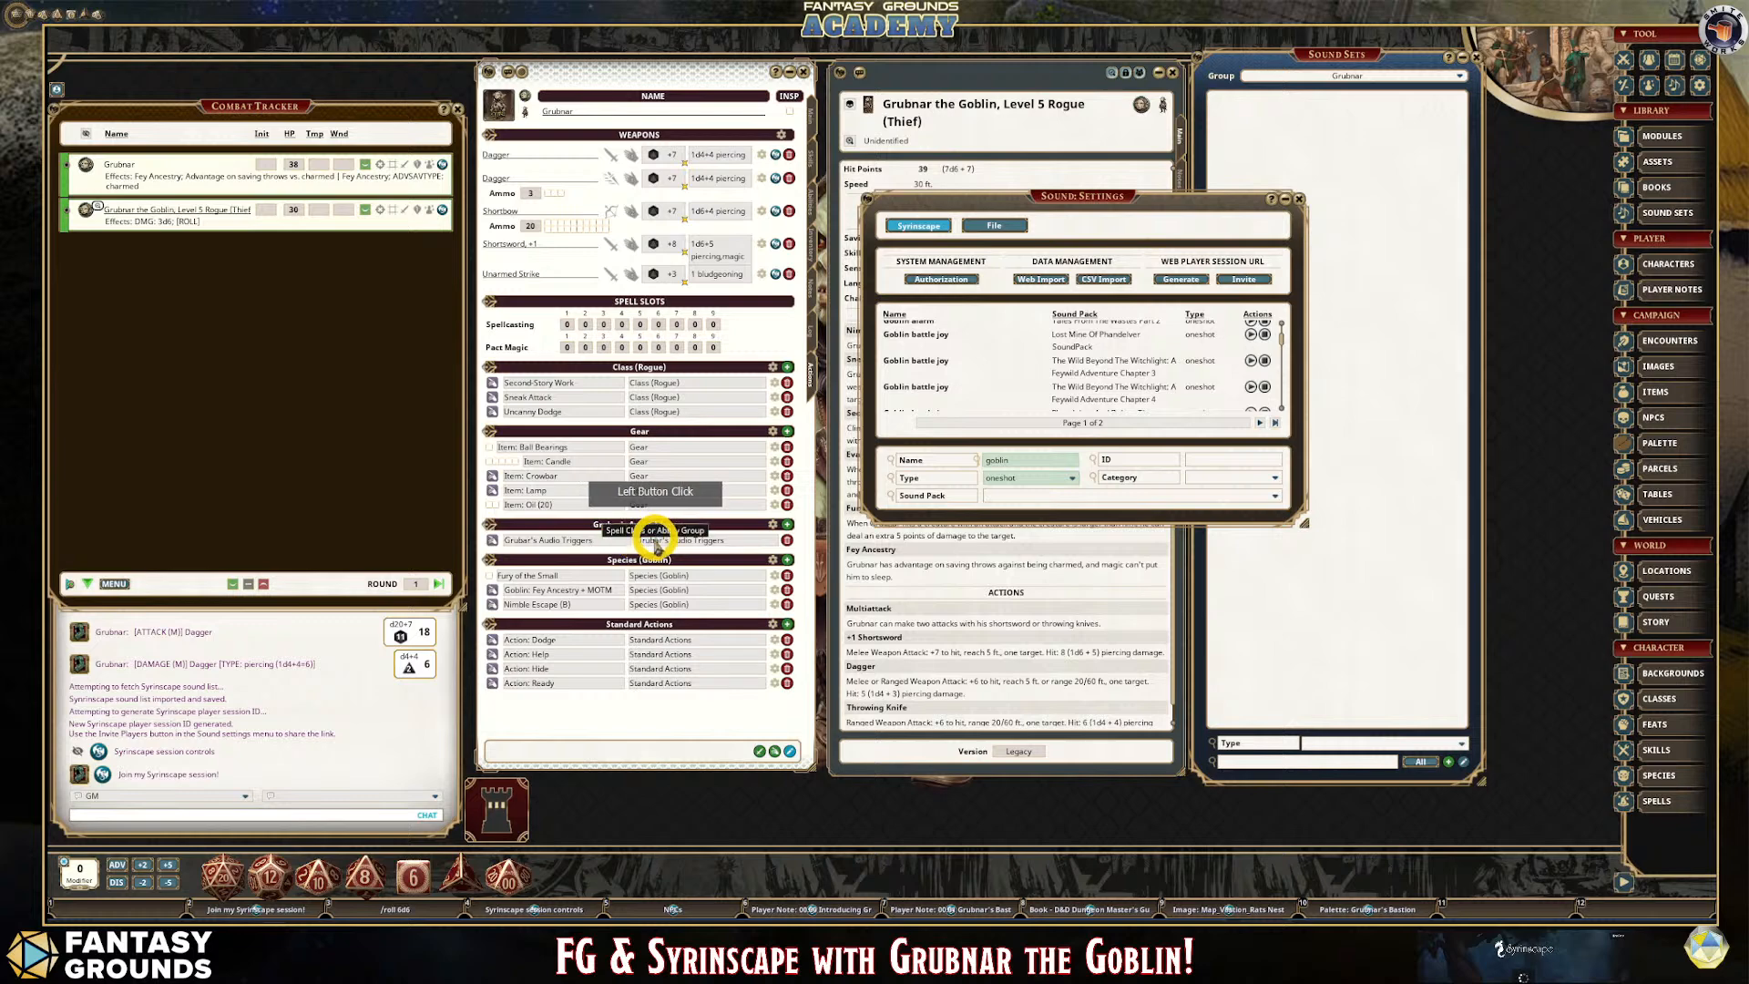
Add a power named "Generic Goblin" to the "Grubar's Audio Triggers" group and audition the Goblin oneshot.
{"action": "left_click", "coordinate": [787, 525]}
{"action": "left_click", "coordinate": [546, 540]}
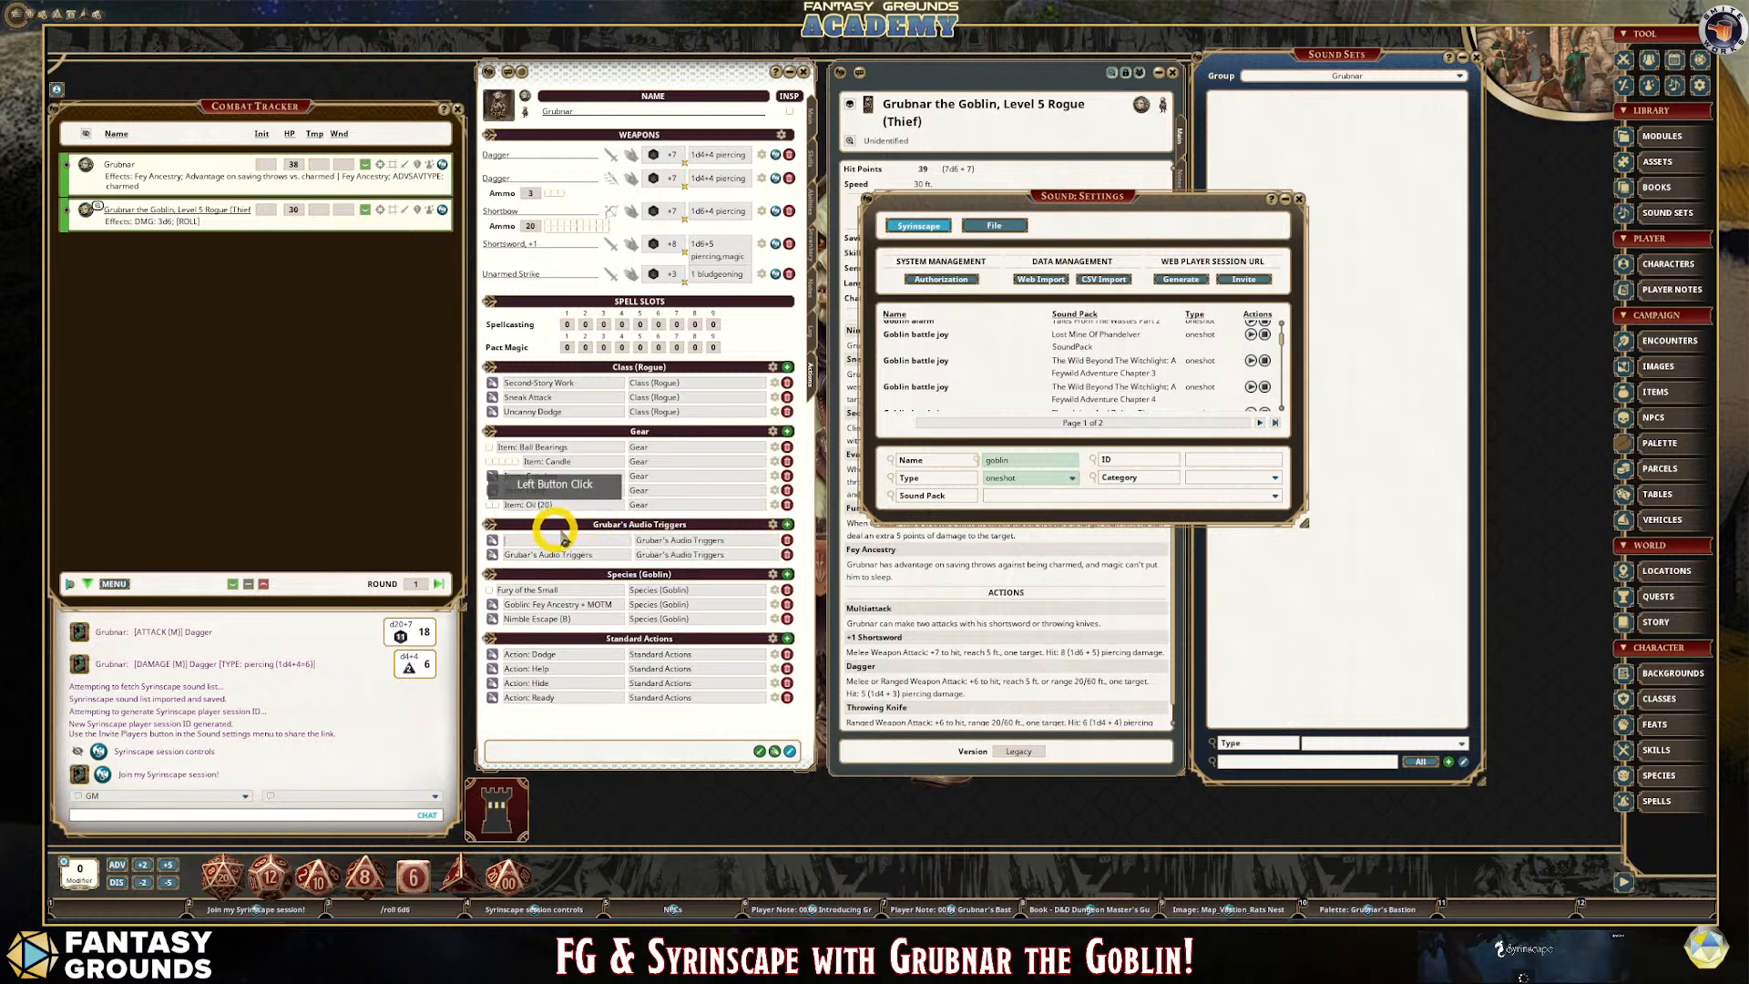
{"action": "scroll", "coordinate": [1038, 374], "scroll_direction": "up", "scroll_amount": 5}
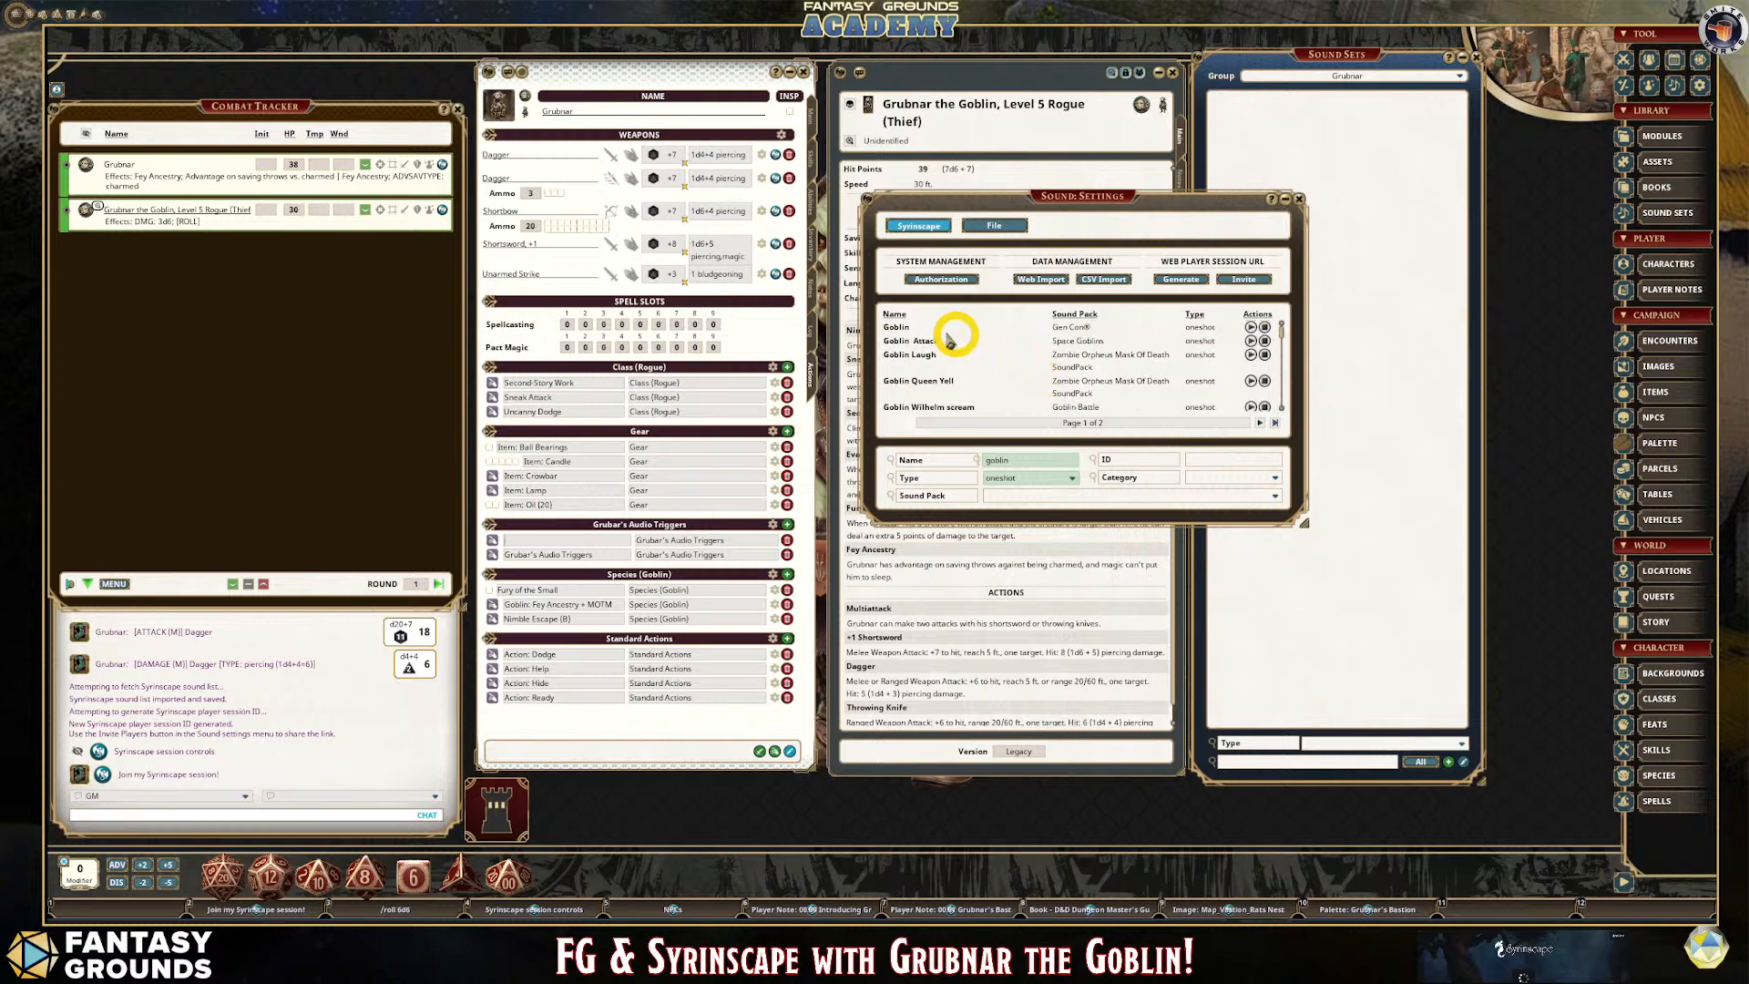
{"action": "left_click", "coordinate": [1251, 327]}
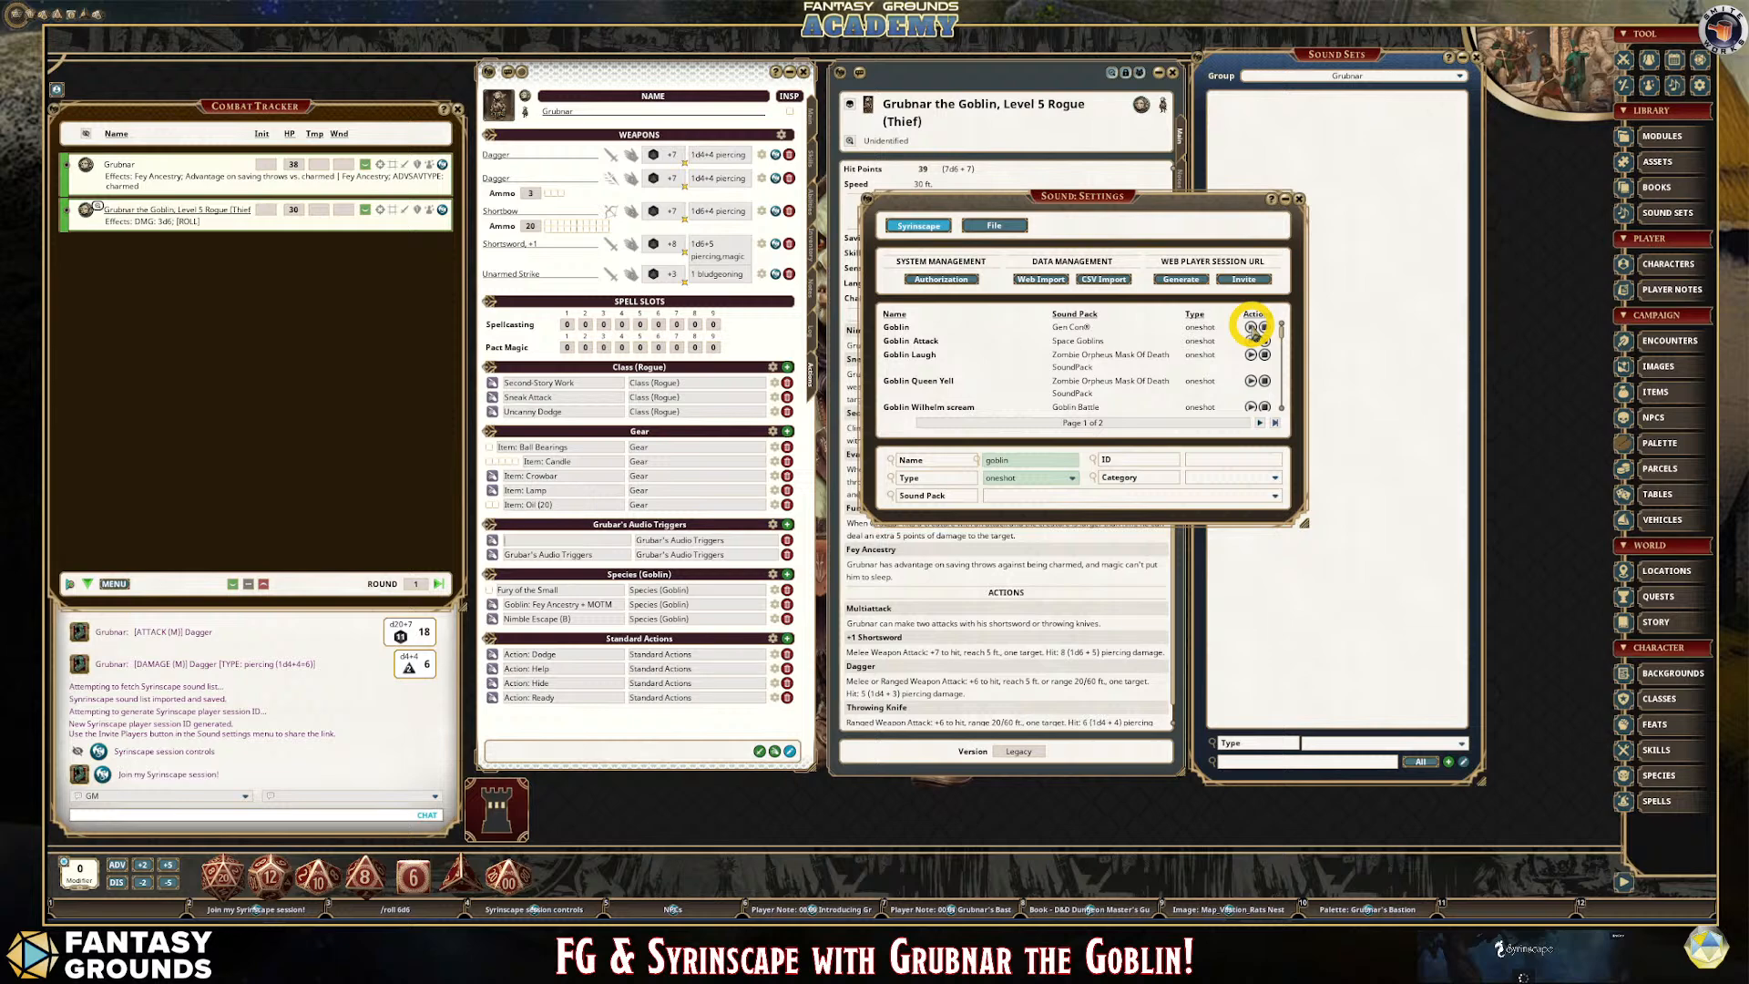
{"action": "left_click", "coordinate": [1251, 327]}
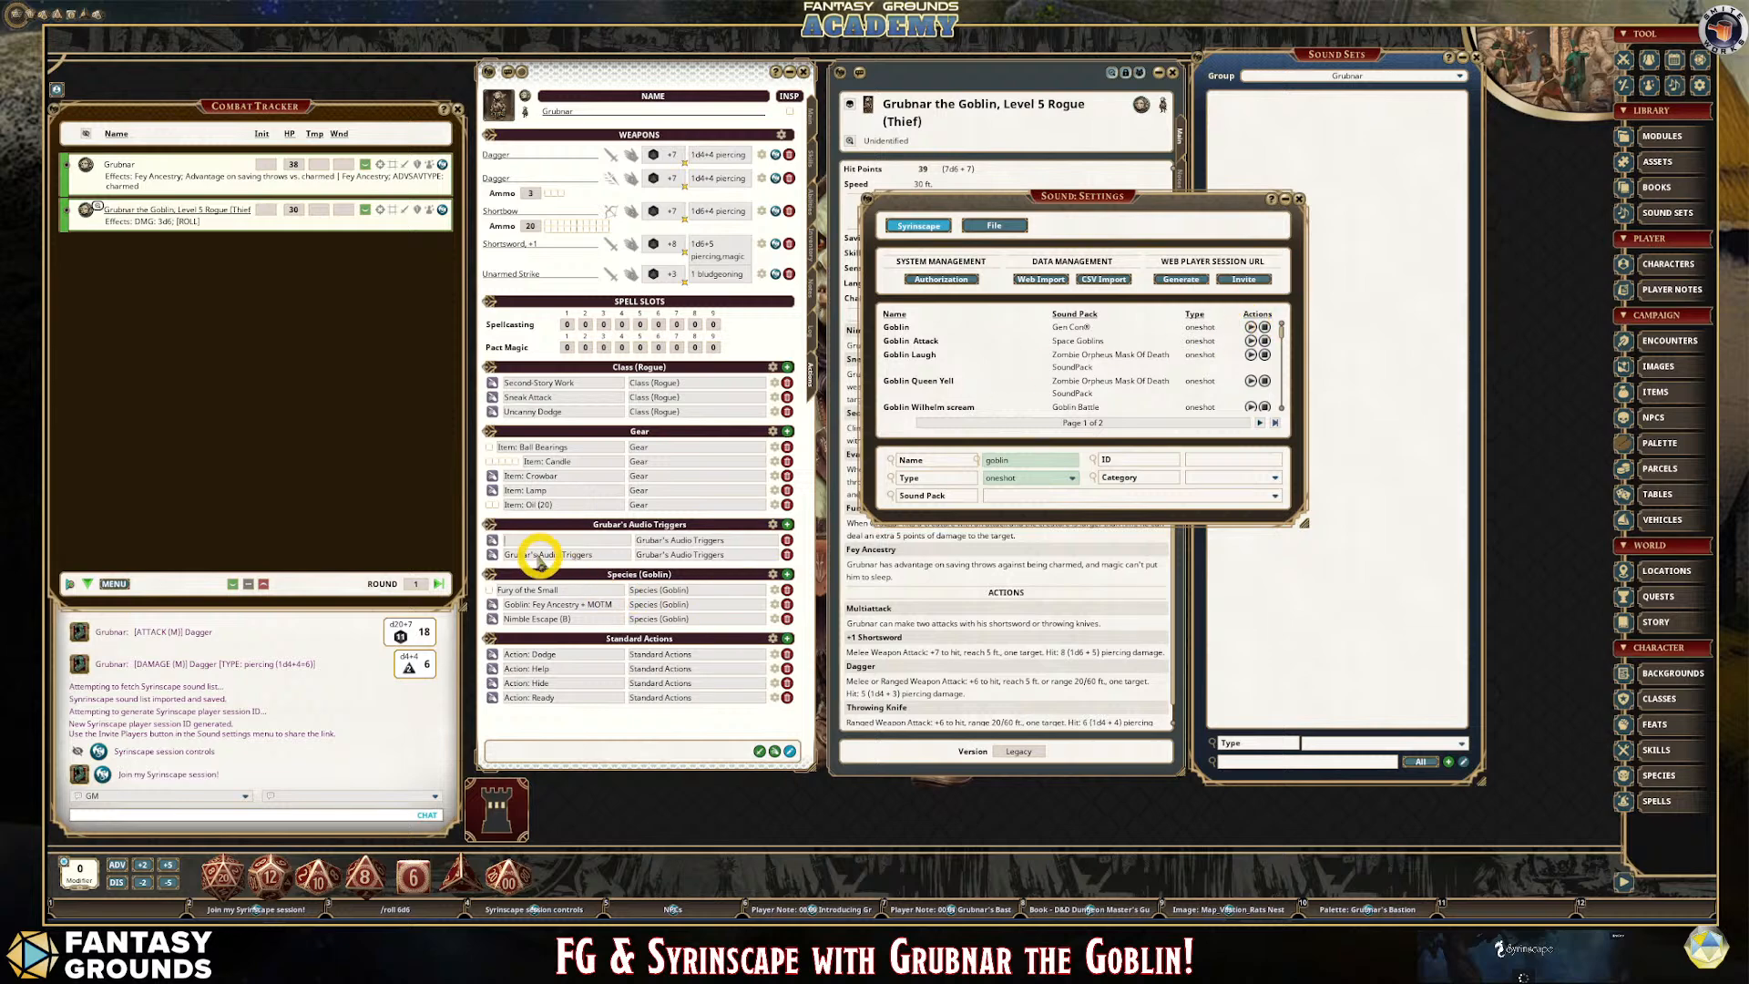
{"action": "left_click", "coordinate": [592, 549]}
{"action": "key", "text": "shift"}
{"action": "type", "text": "Ge"}
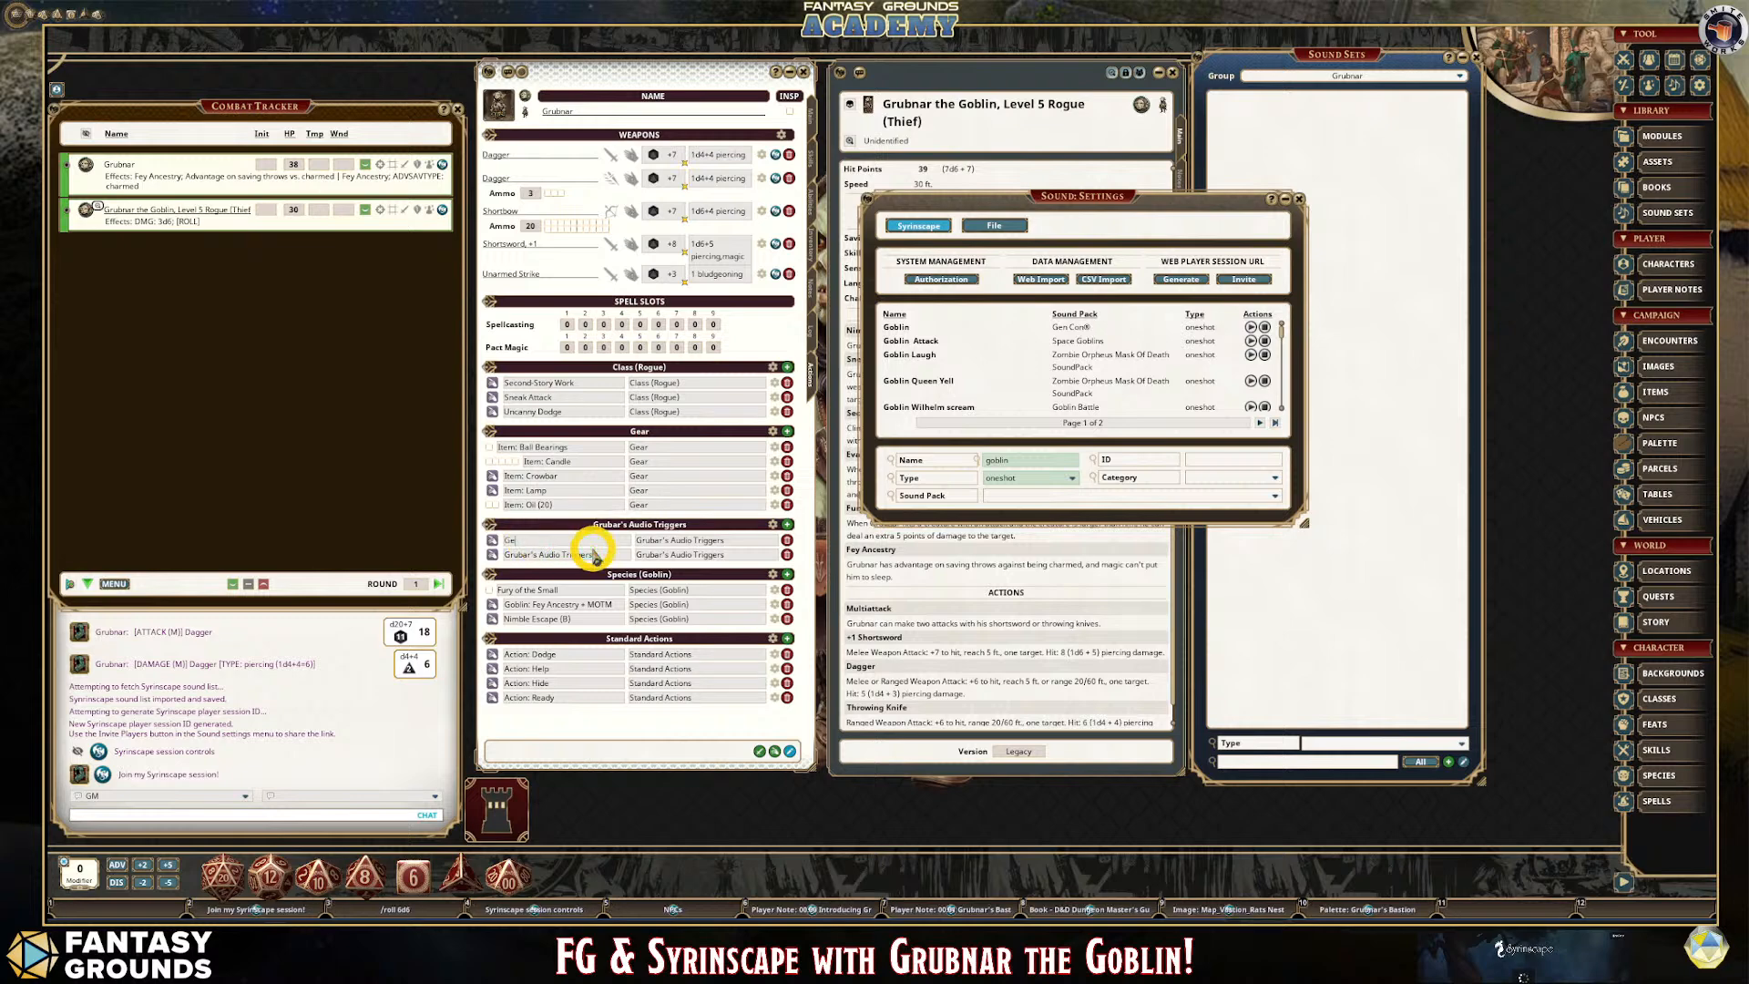
{"action": "type", "text": "neric Goblin"}
{"action": "left_click", "coordinate": [601, 551]}
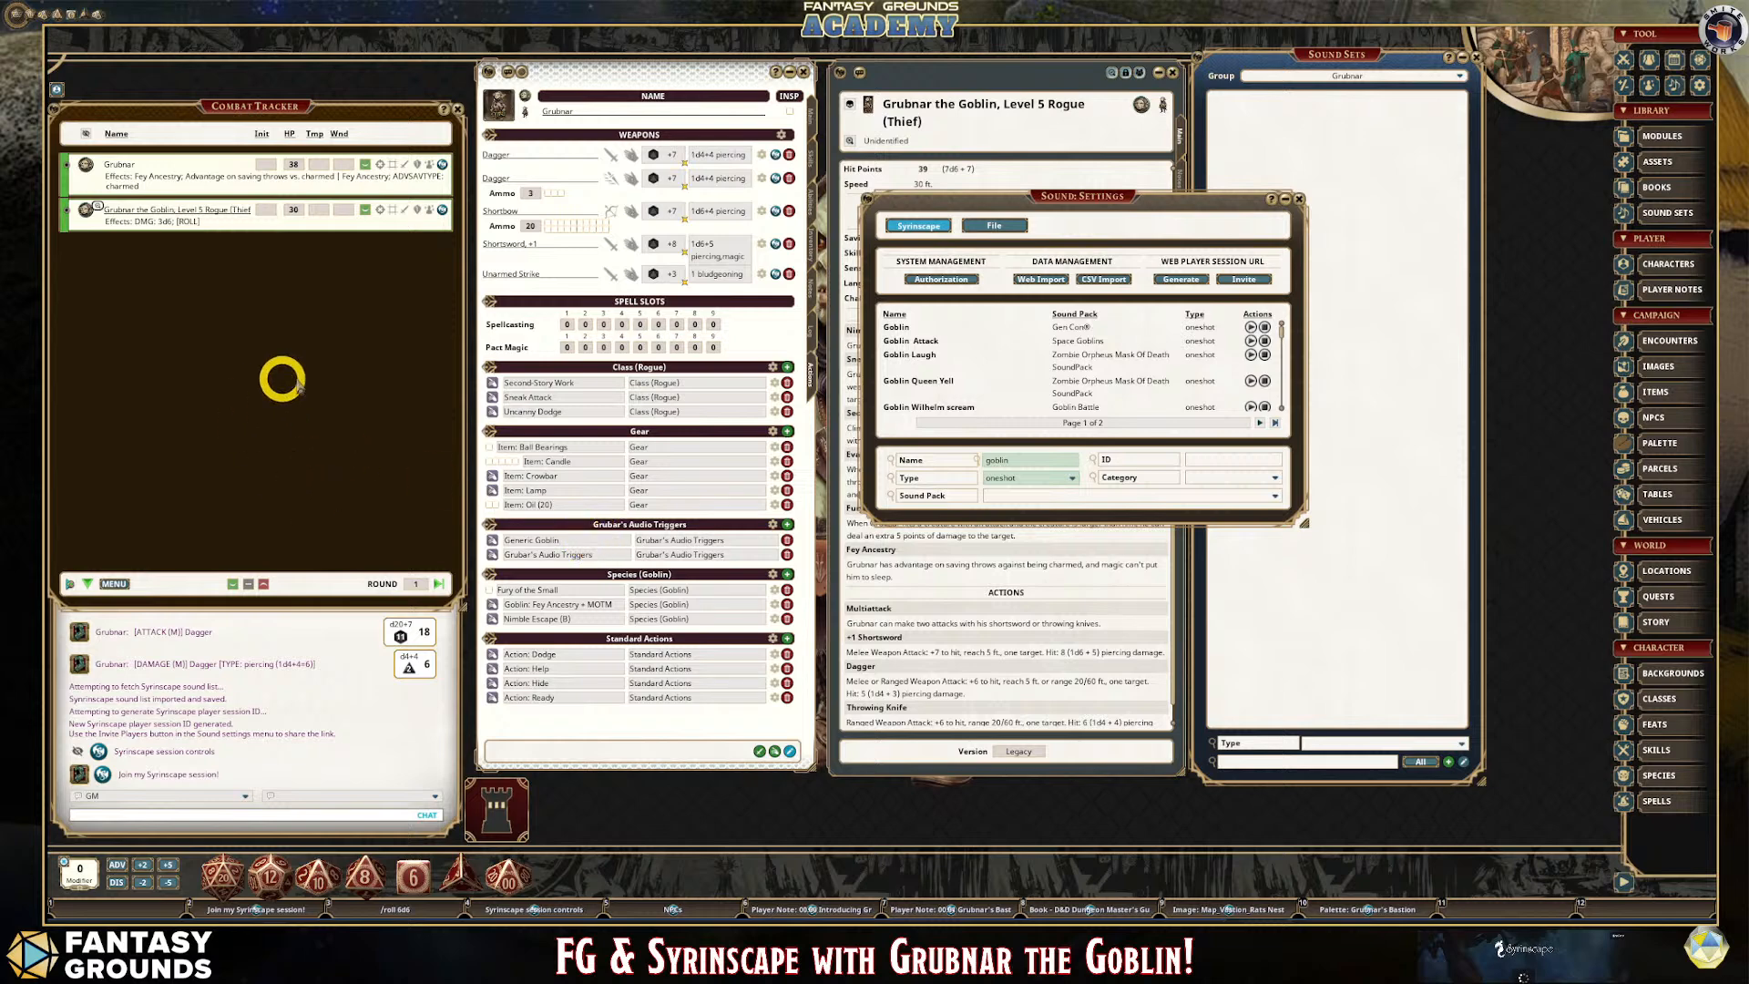
Move the sound settings window off the sound sets list and add a new sound set to the Grubnar group.
{"action": "mouse_move", "coordinate": [297, 608]}
{"action": "left_mouse_down"}
{"action": "mouse_move", "coordinate": [304, 550]}
{"action": "mouse_move", "coordinate": [304, 585]}
{"action": "left_mouse_up"}
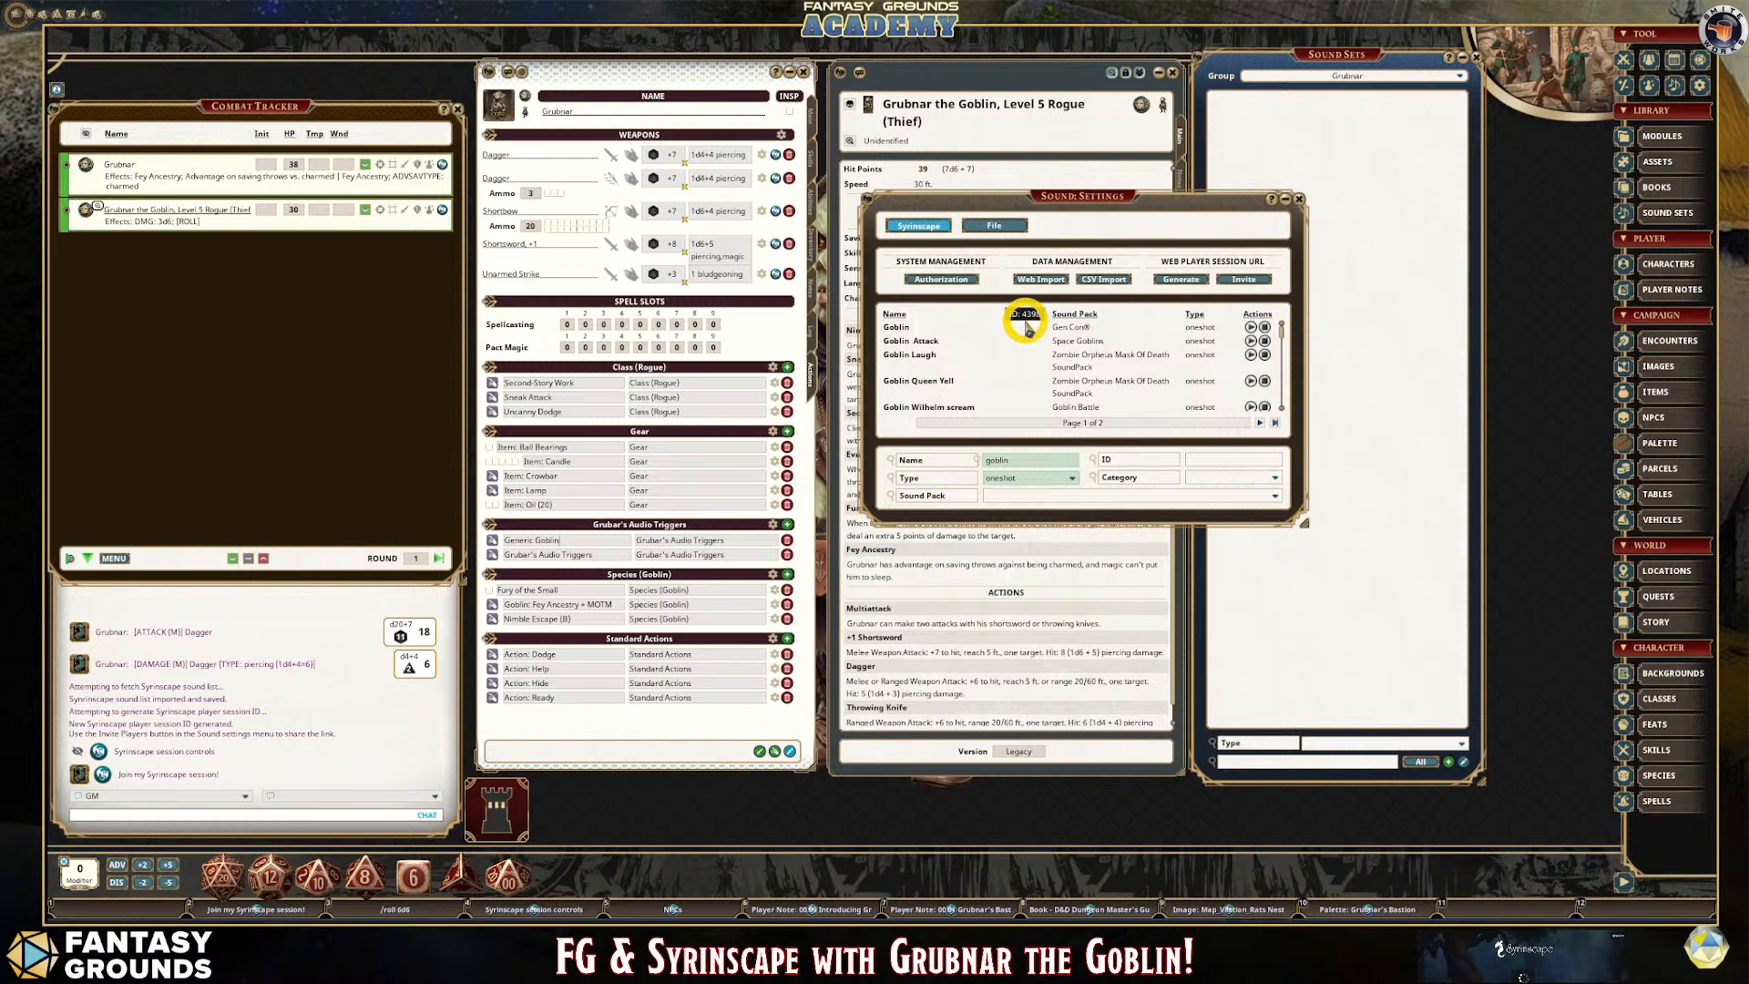
{"action": "left_click_drag", "start_coordinate": [1134, 194], "coordinate": [1059, 75]}
{"action": "left_click", "coordinate": [1385, 63]}
{"action": "left_click", "coordinate": [1504, 280]}
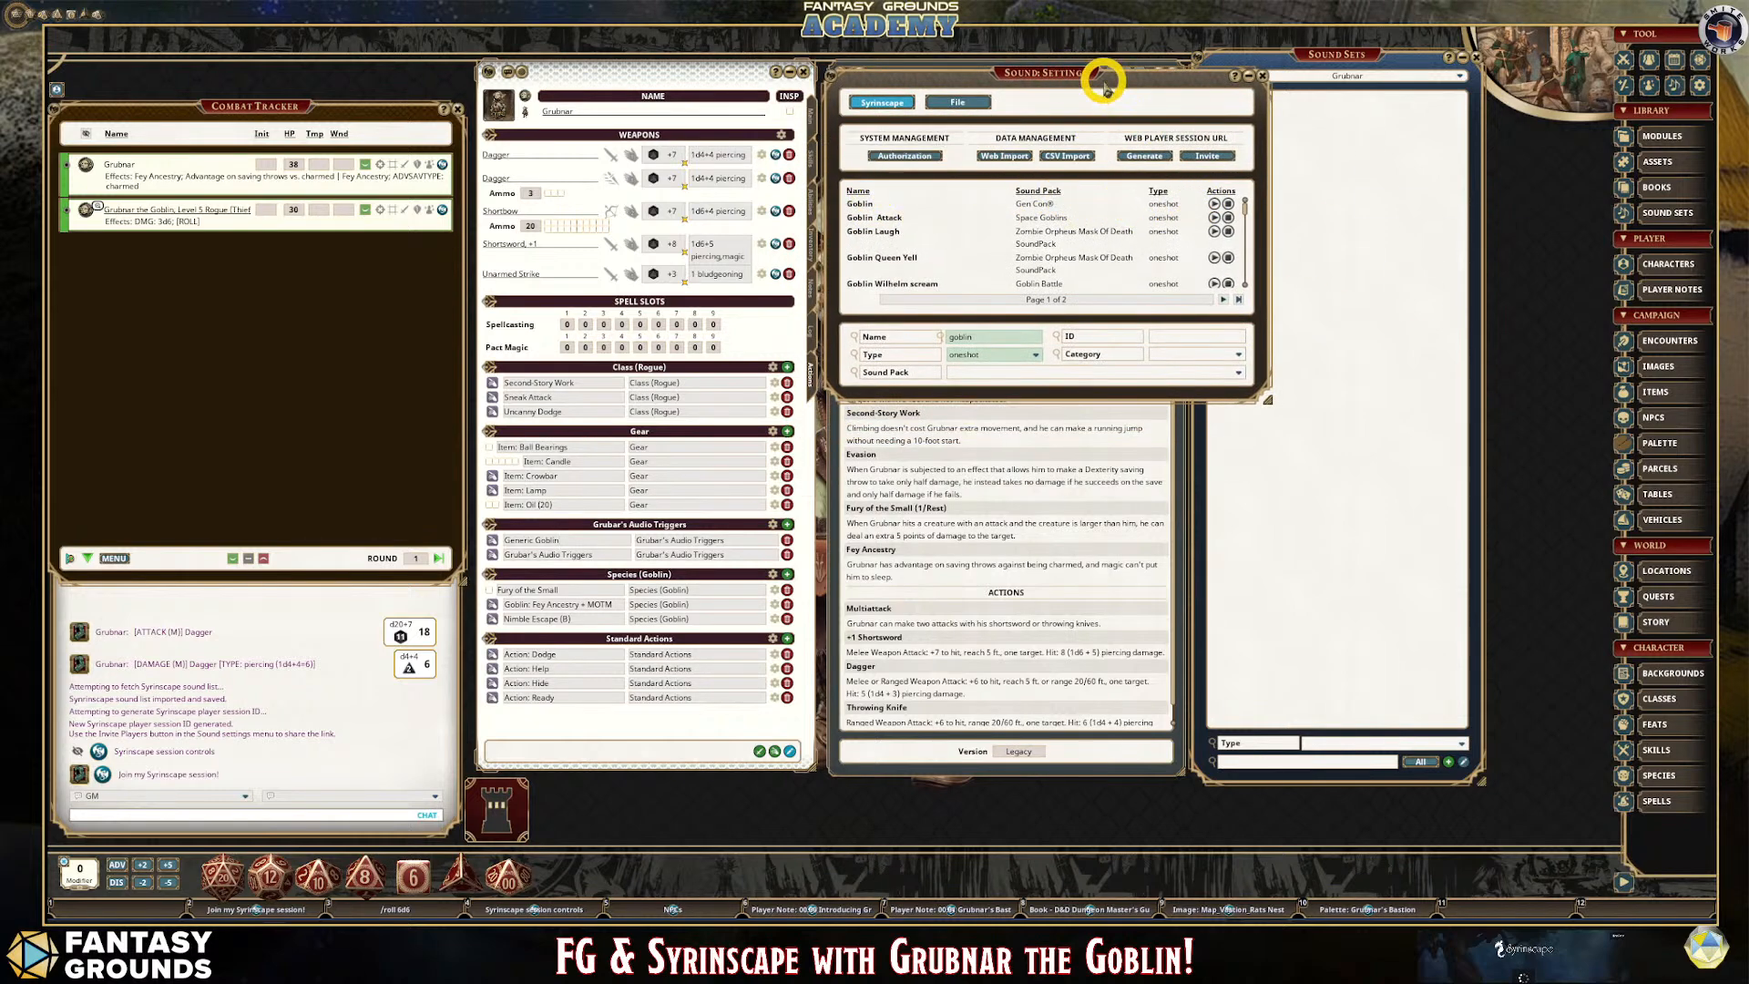
{"action": "left_click_drag", "start_coordinate": [1105, 79], "coordinate": [1018, 68]}
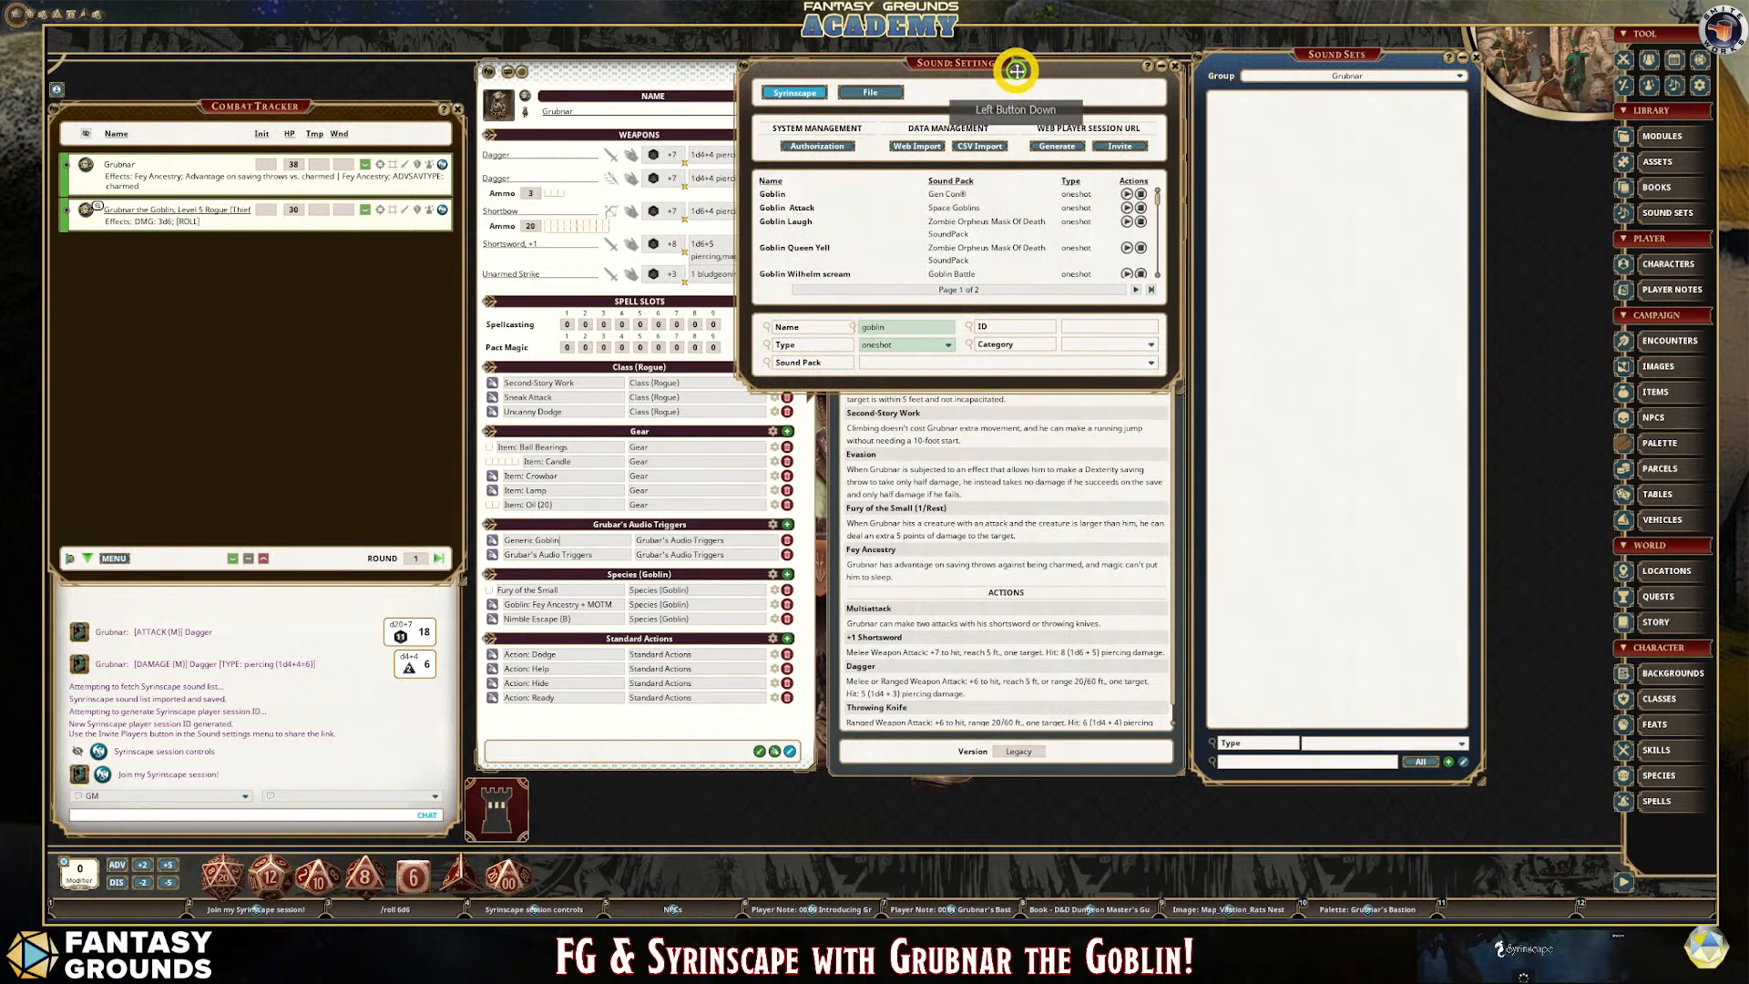
{"action": "left_click", "coordinate": [1464, 765]}
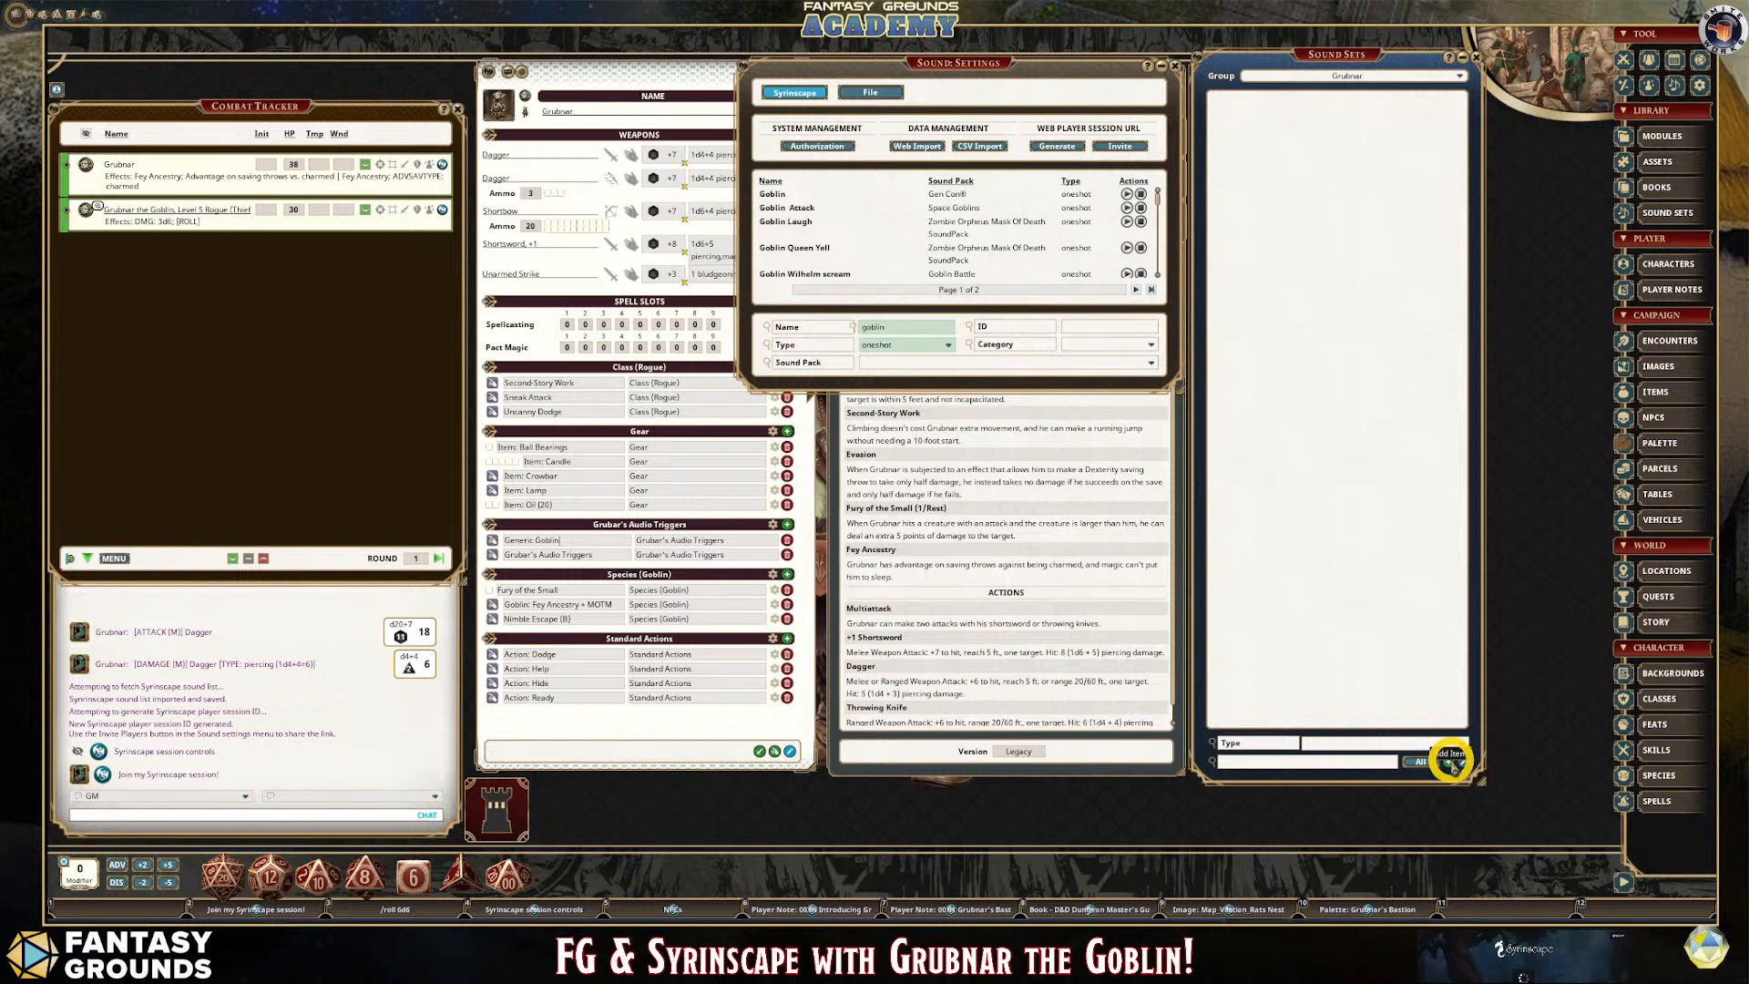
{"action": "left_click", "coordinate": [1450, 764]}
{"action": "left_click_drag", "start_coordinate": [870, 324], "coordinate": [1256, 467]}
Name the new sound set "Goblin Genric".
{"action": "left_click", "coordinate": [1221, 507]}
{"action": "left_click", "coordinate": [1272, 519]}
{"action": "key", "text": "ctrl"}
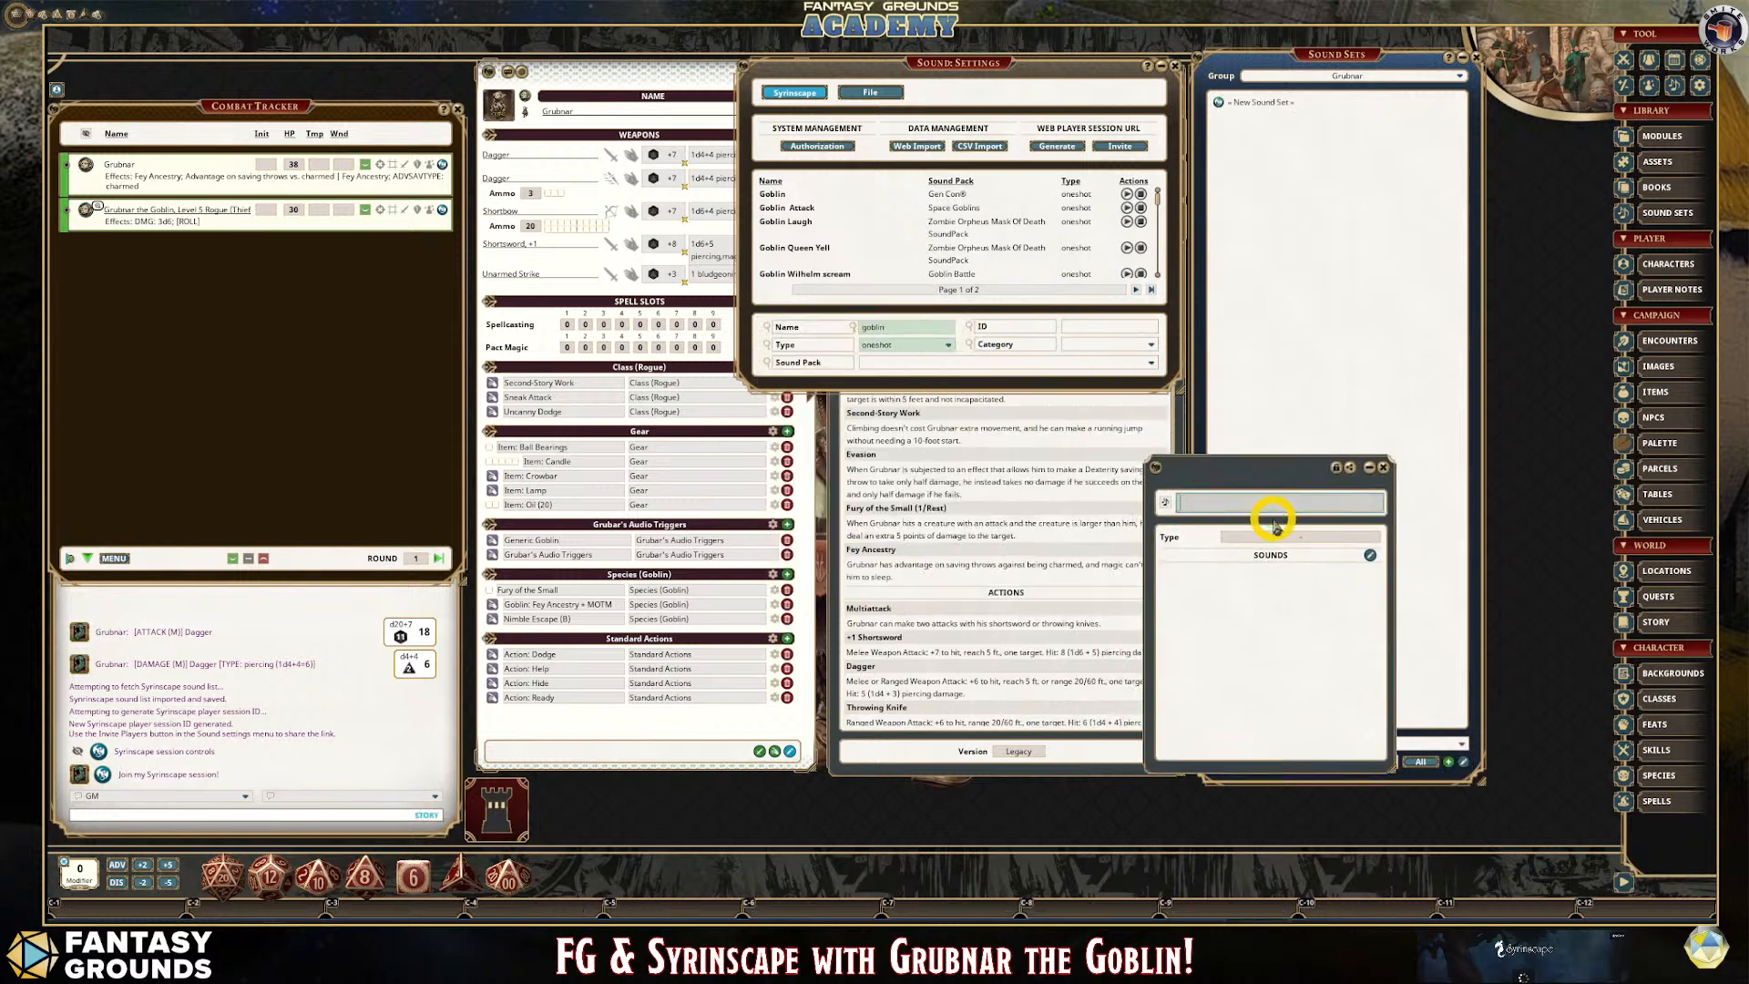
{"action": "key", "text": "ctrl+v"}
{"action": "left_click_drag", "start_coordinate": [1321, 507], "coordinate": [1172, 500]}
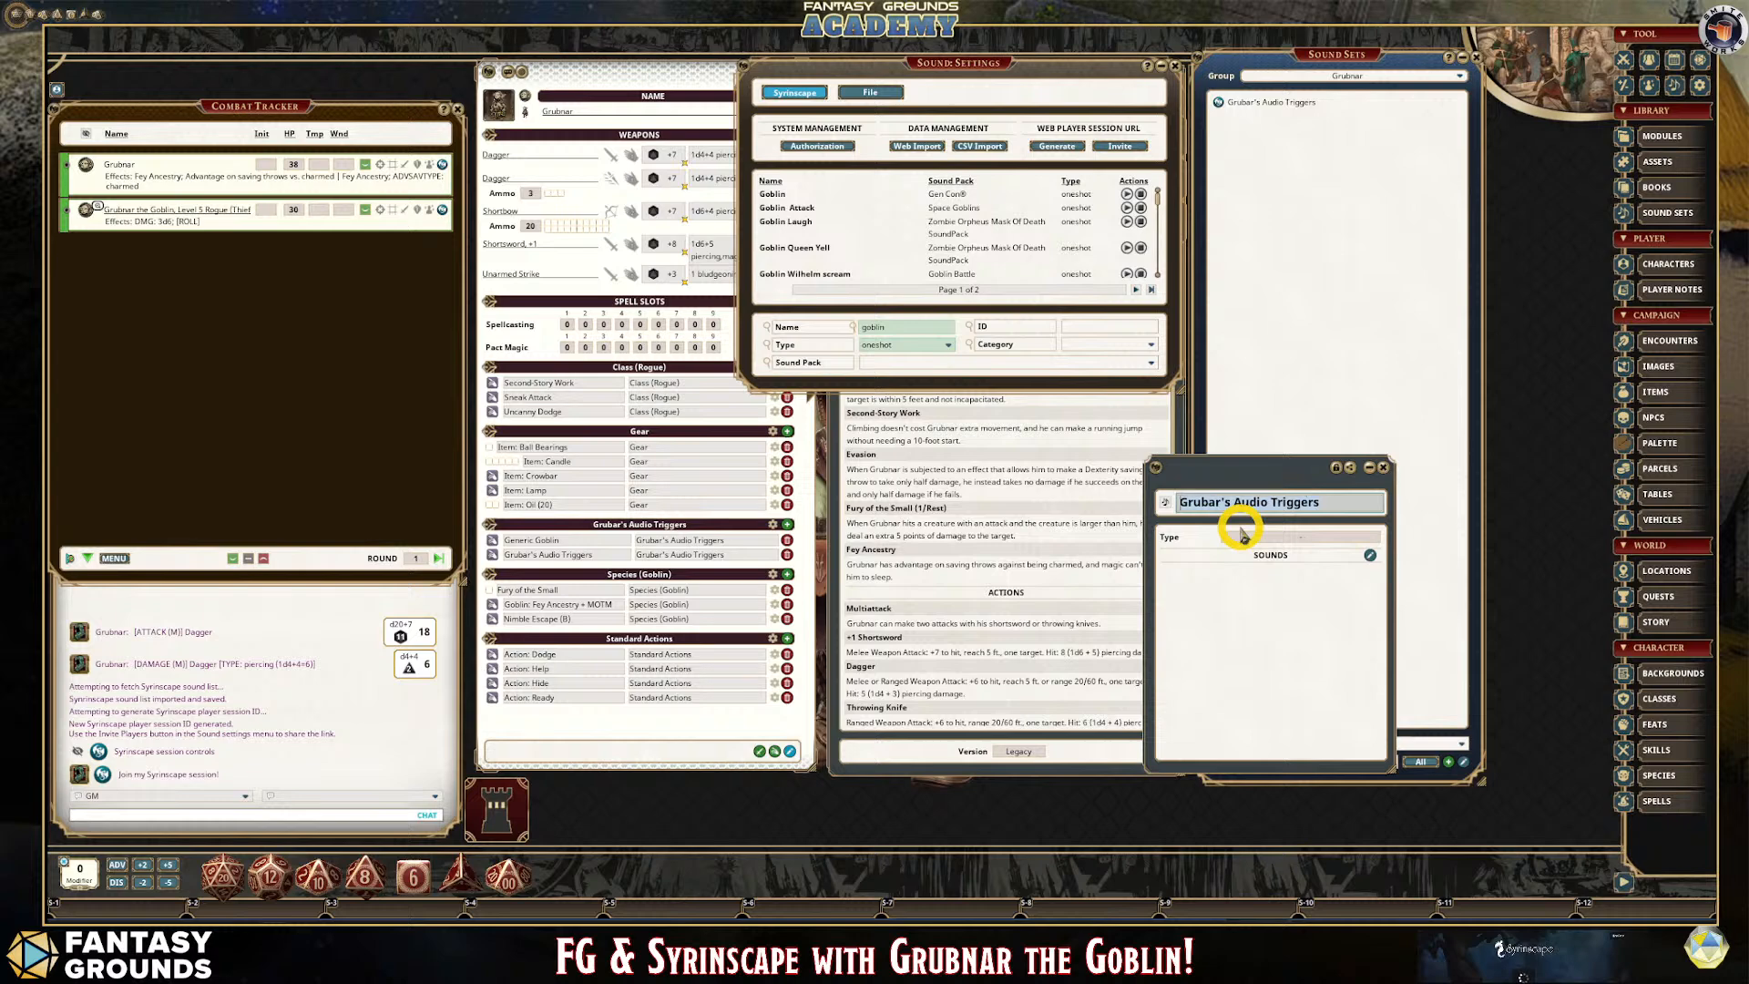
{"action": "type", "text": "oblin"}
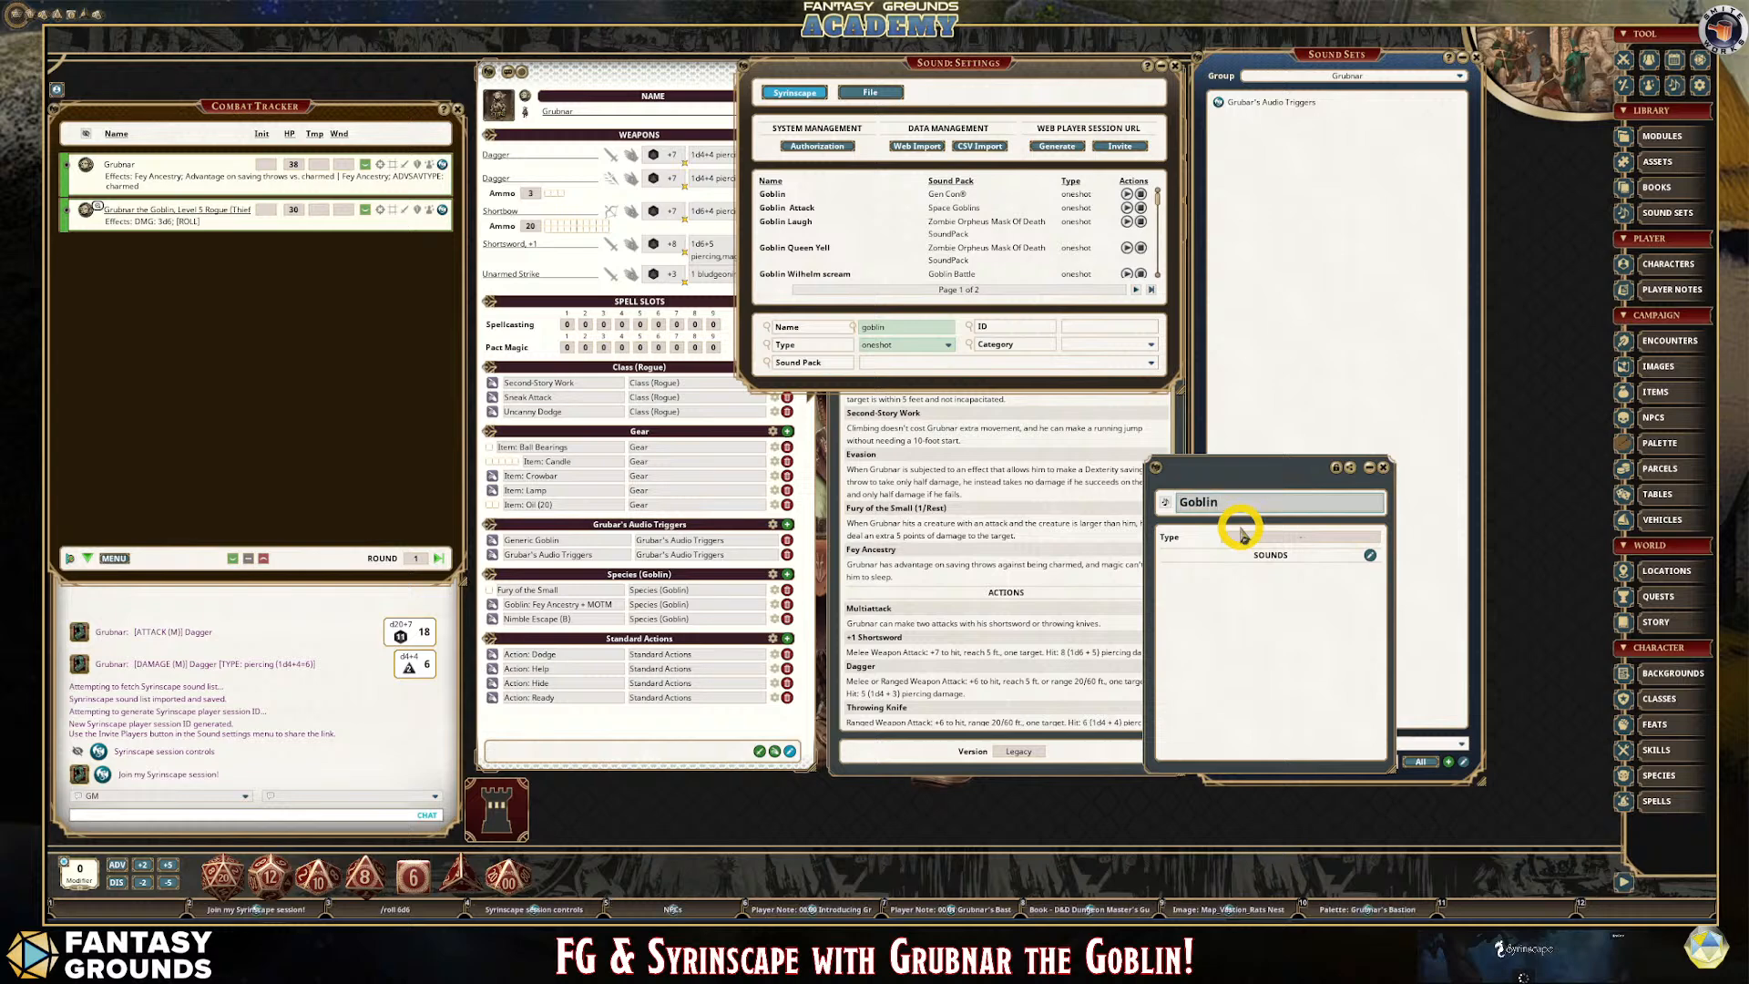
{"action": "type", "text": " Genric"}
Make the Goblin Genric sound set a Trigger with the subtype Cast.
{"action": "left_click_drag", "start_coordinate": [1255, 465], "coordinate": [1143, 447]}
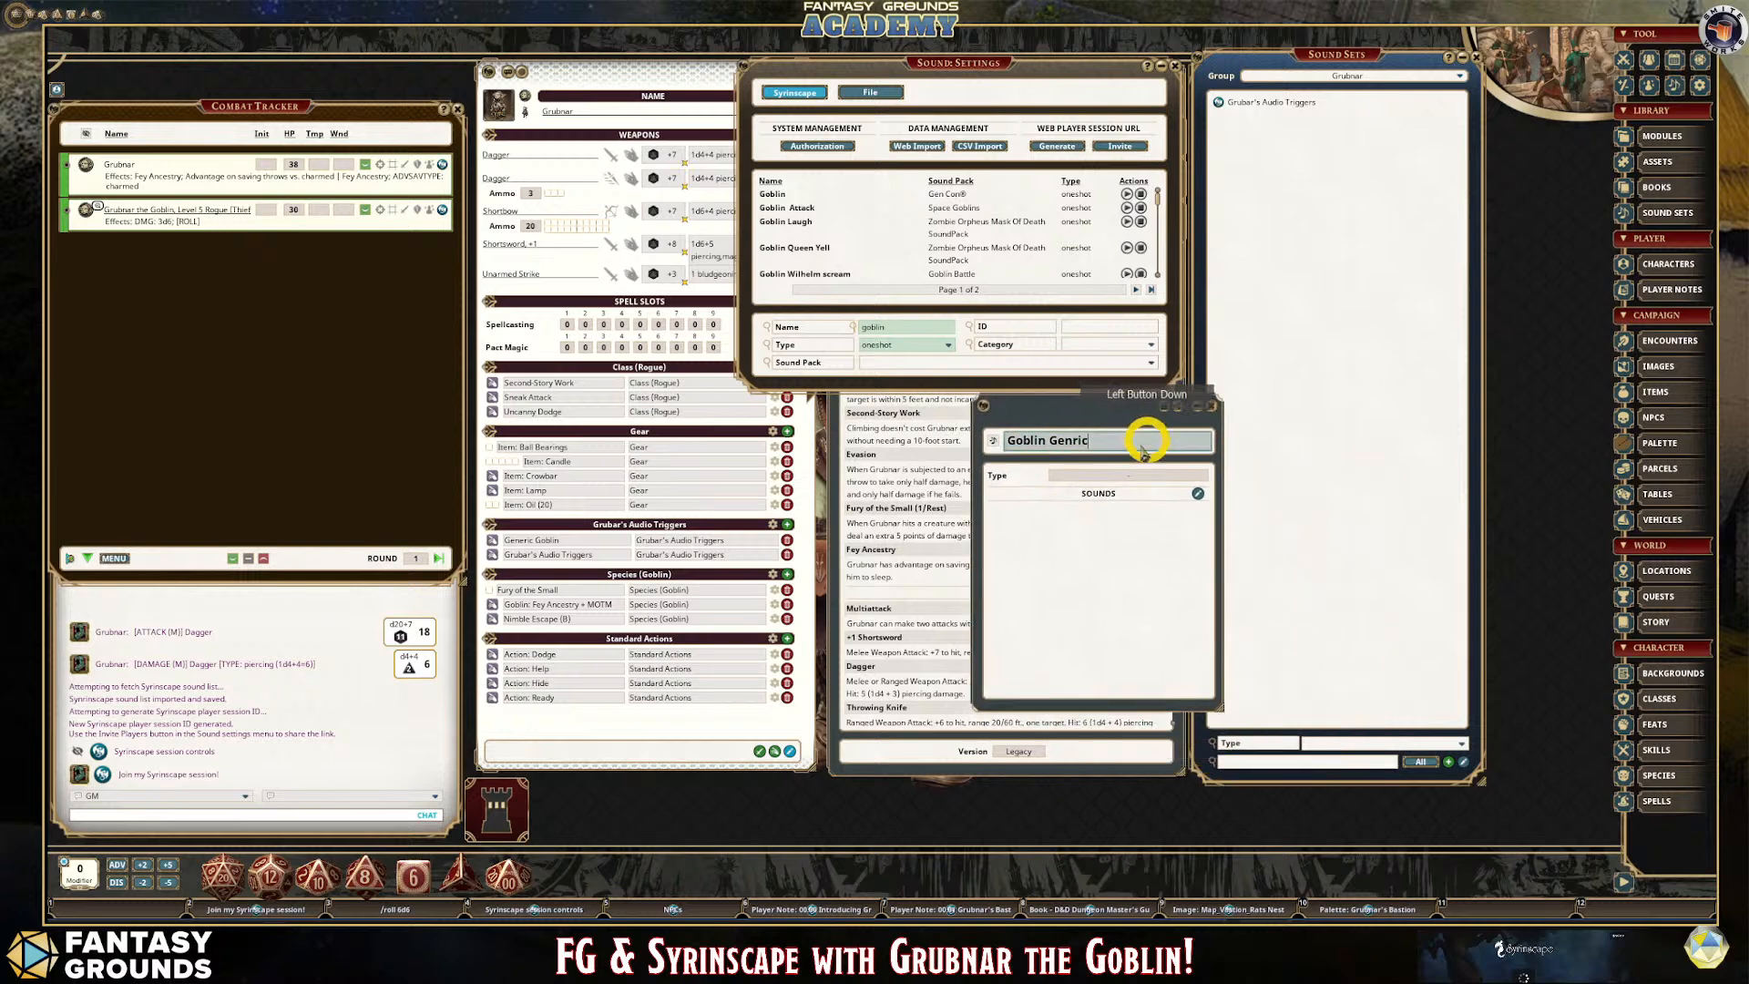
{"action": "left_click", "coordinate": [1101, 480]}
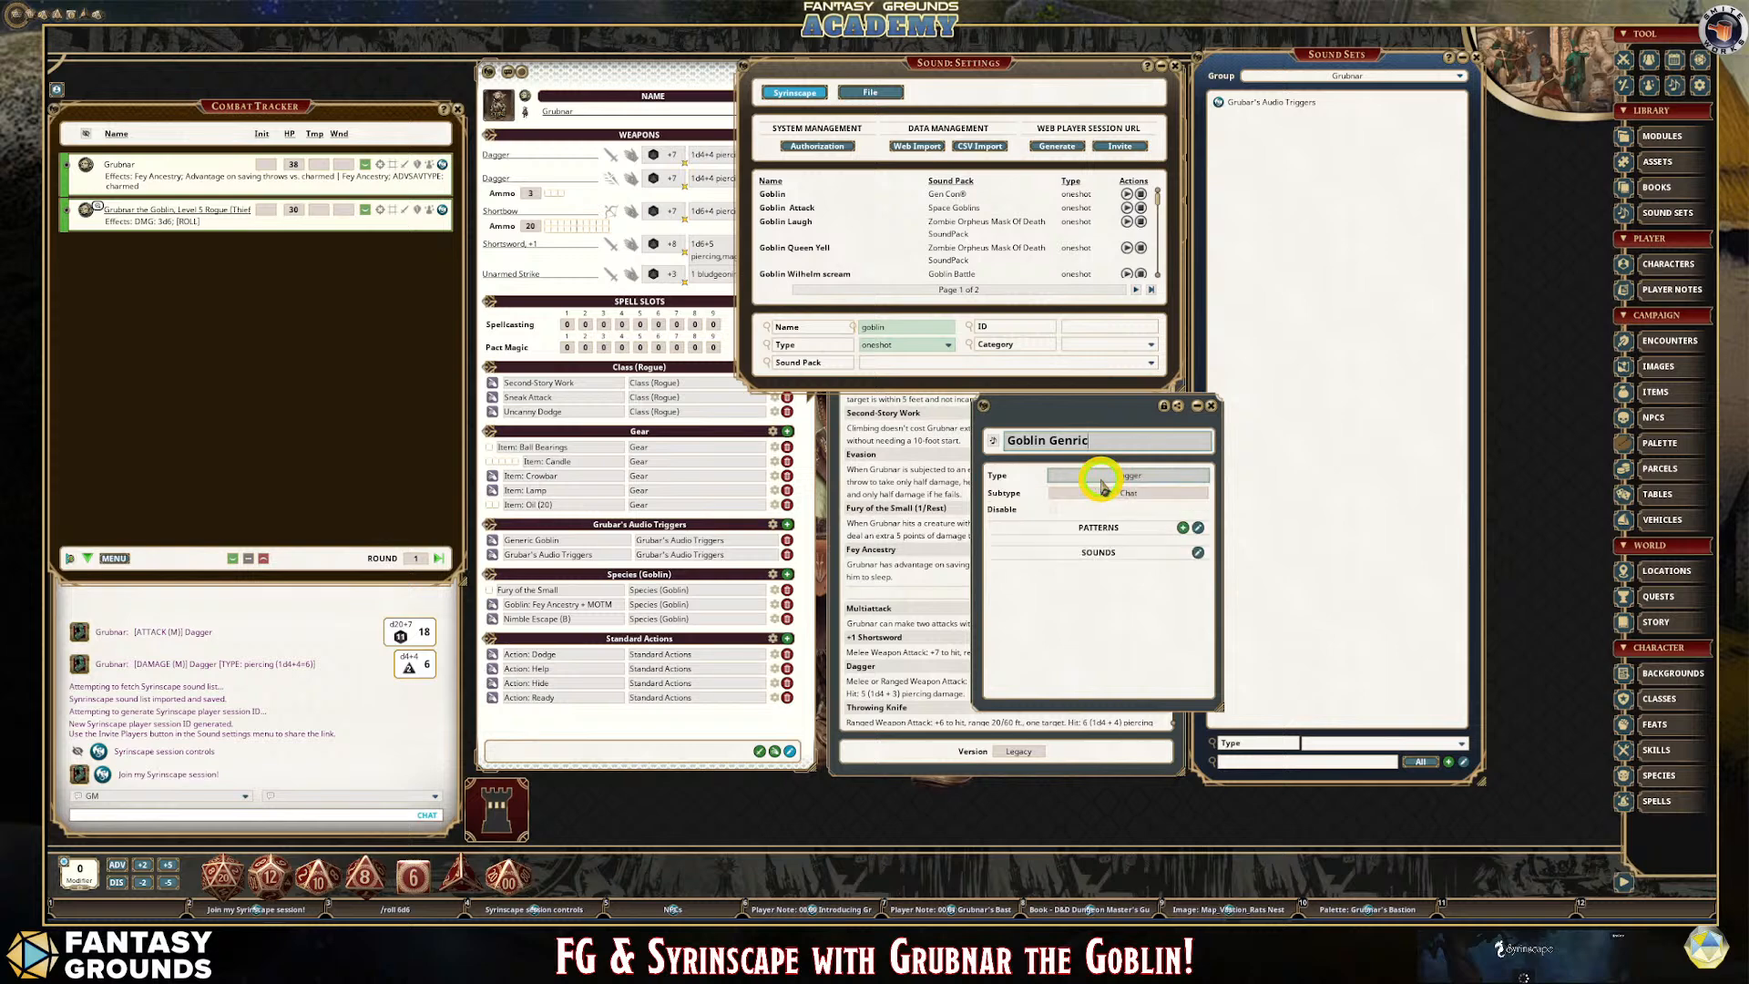
{"action": "left_click", "coordinate": [1164, 497]}
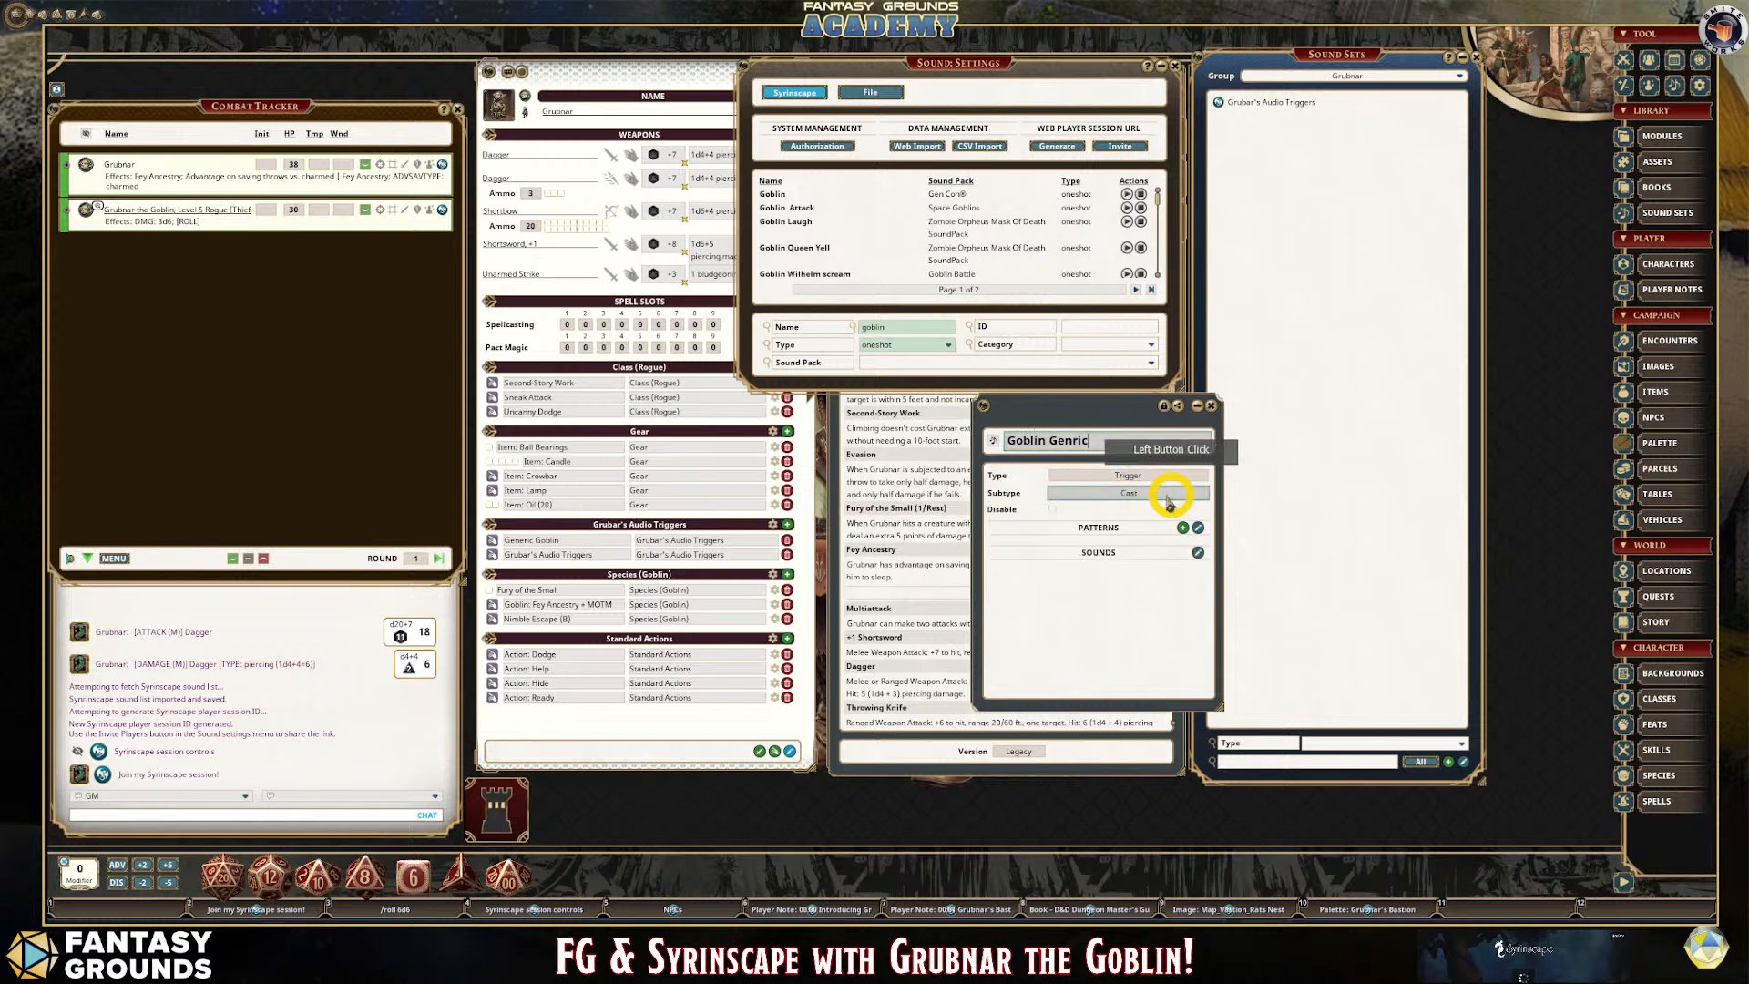
{"action": "left_click", "coordinate": [1162, 499]}
{"action": "left_click", "coordinate": [1181, 498]}
{"action": "left_click", "coordinate": [1177, 498]}
{"action": "left_click", "coordinate": [1175, 498]}
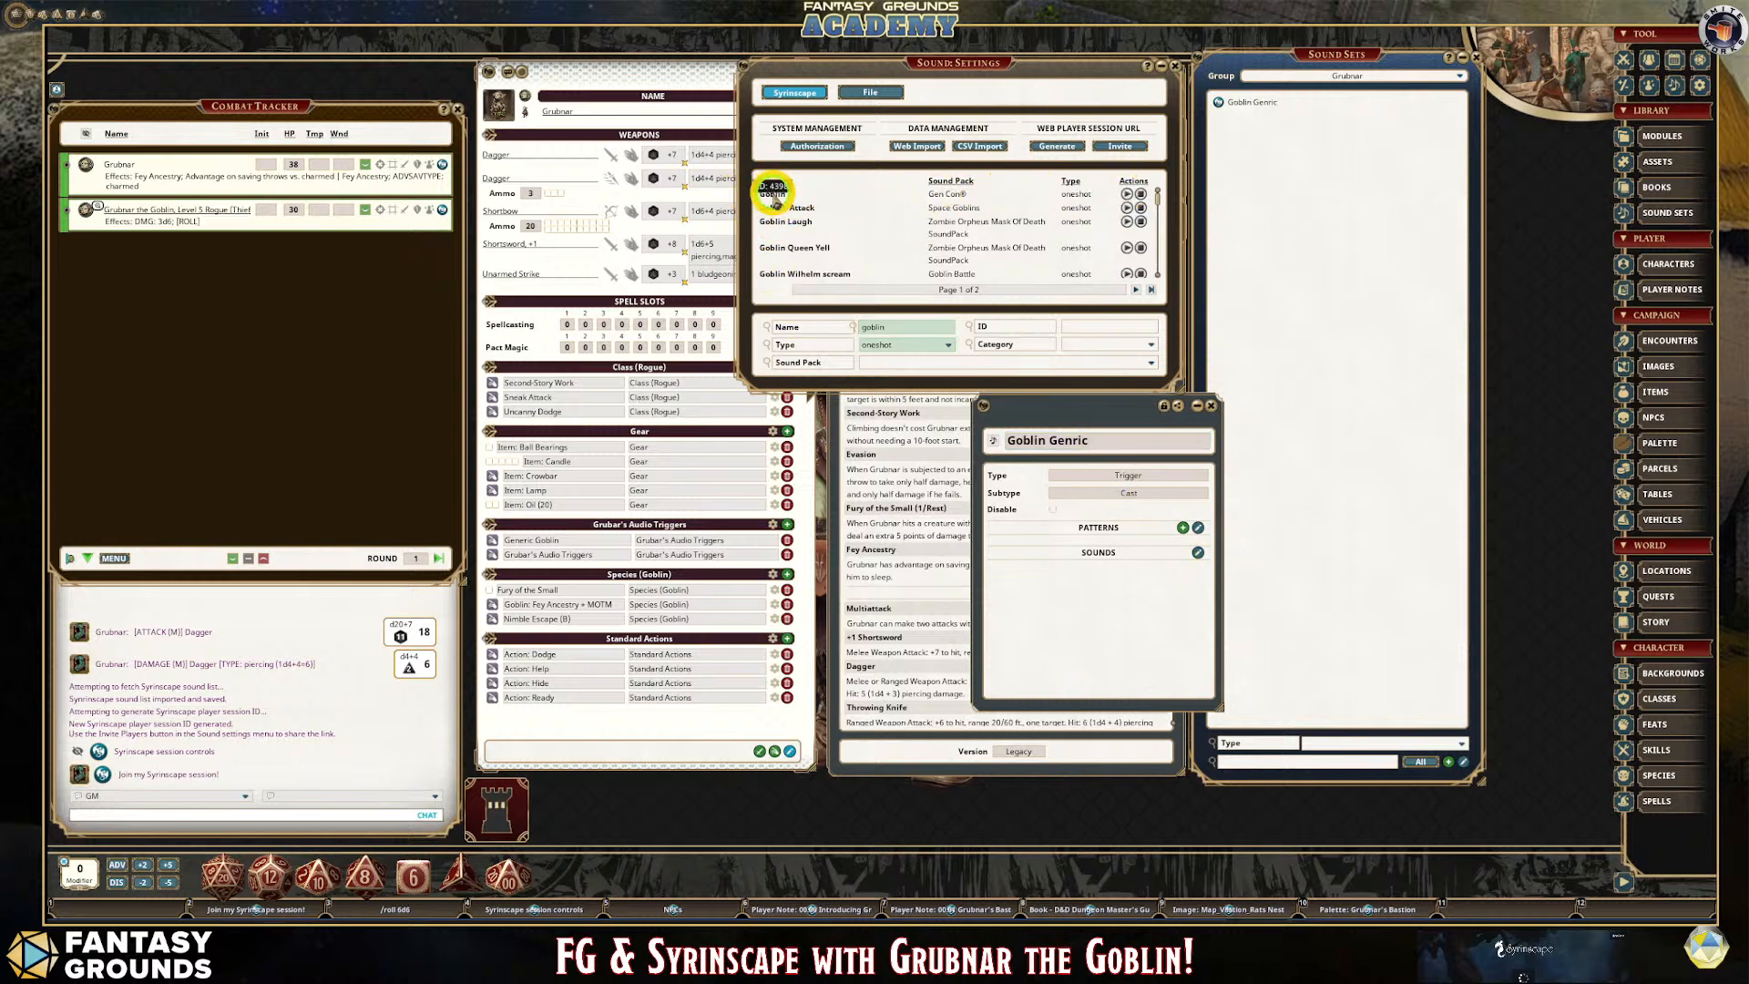
Add the Goblin oneshot from the Gen Con sound pack to the trigger's sounds.
{"action": "left_click_drag", "start_coordinate": [773, 193], "coordinate": [652, 225]}
{"action": "left_click", "coordinate": [1007, 226]}
{"action": "left_click_drag", "start_coordinate": [1007, 230], "coordinate": [1132, 583]}
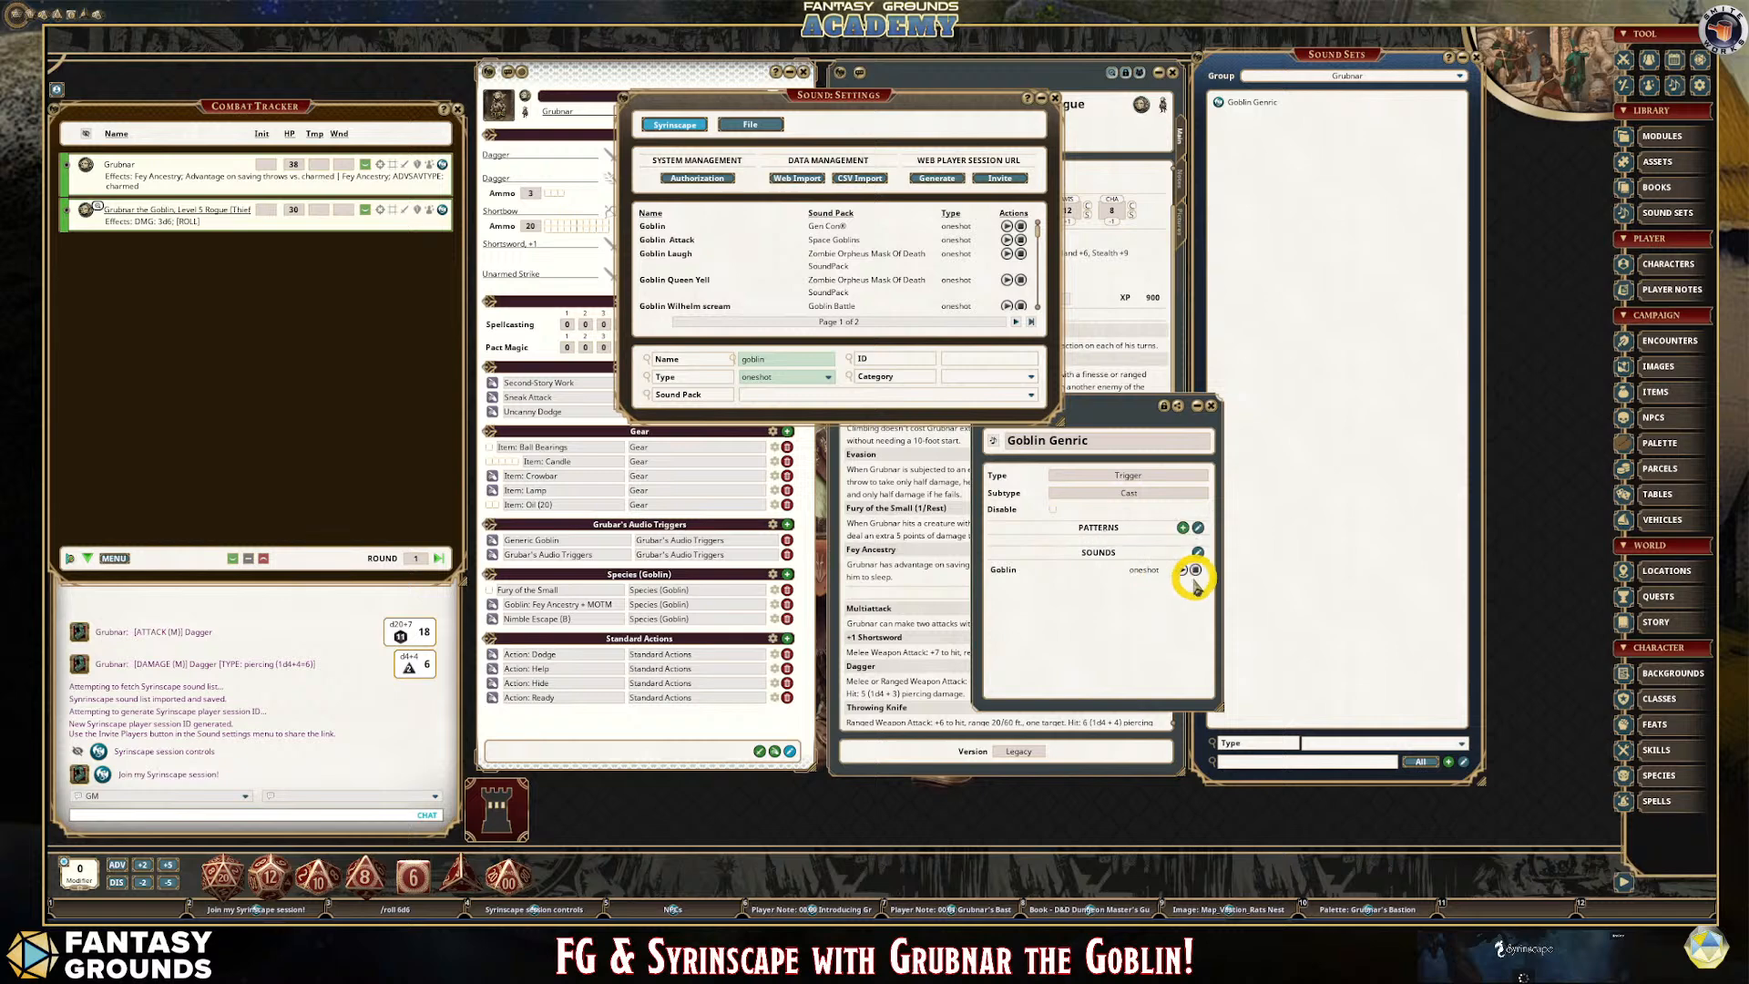
Add a pattern with the text "Grubnar" to the Goblin Genric trigger.
{"action": "left_click", "coordinate": [1183, 527]}
{"action": "left_click", "coordinate": [1112, 545]}
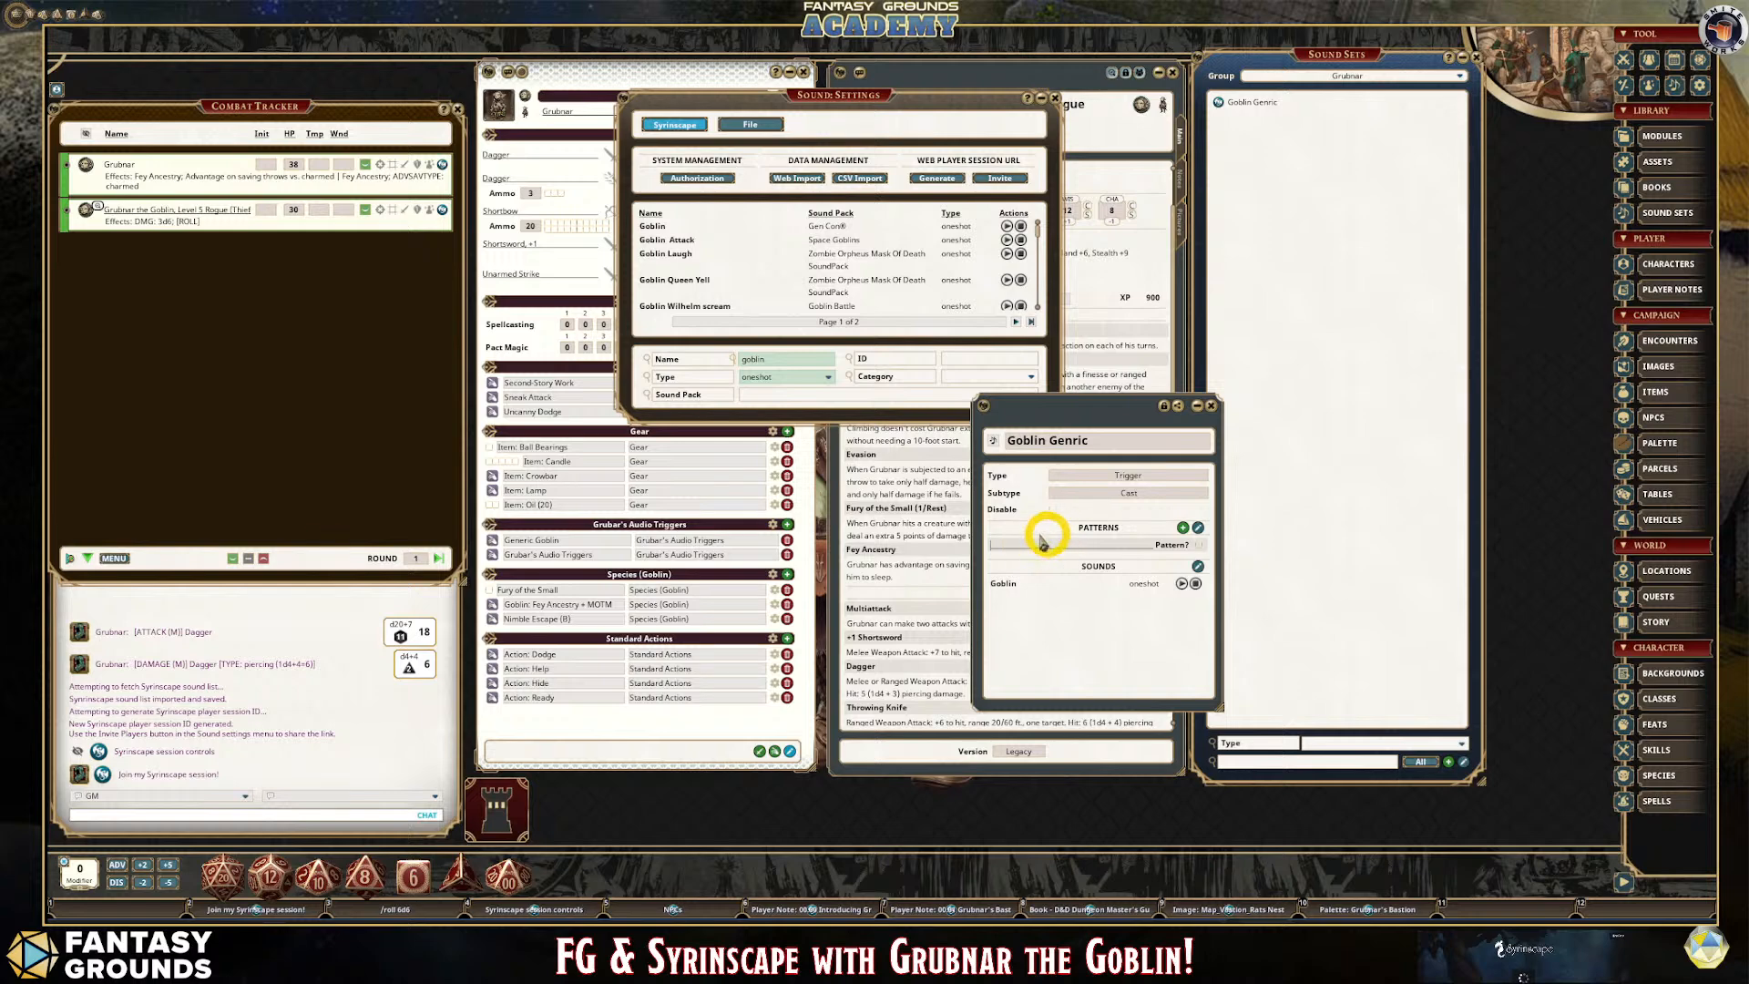
{"action": "left_click_drag", "start_coordinate": [866, 103], "coordinate": [742, 129]}
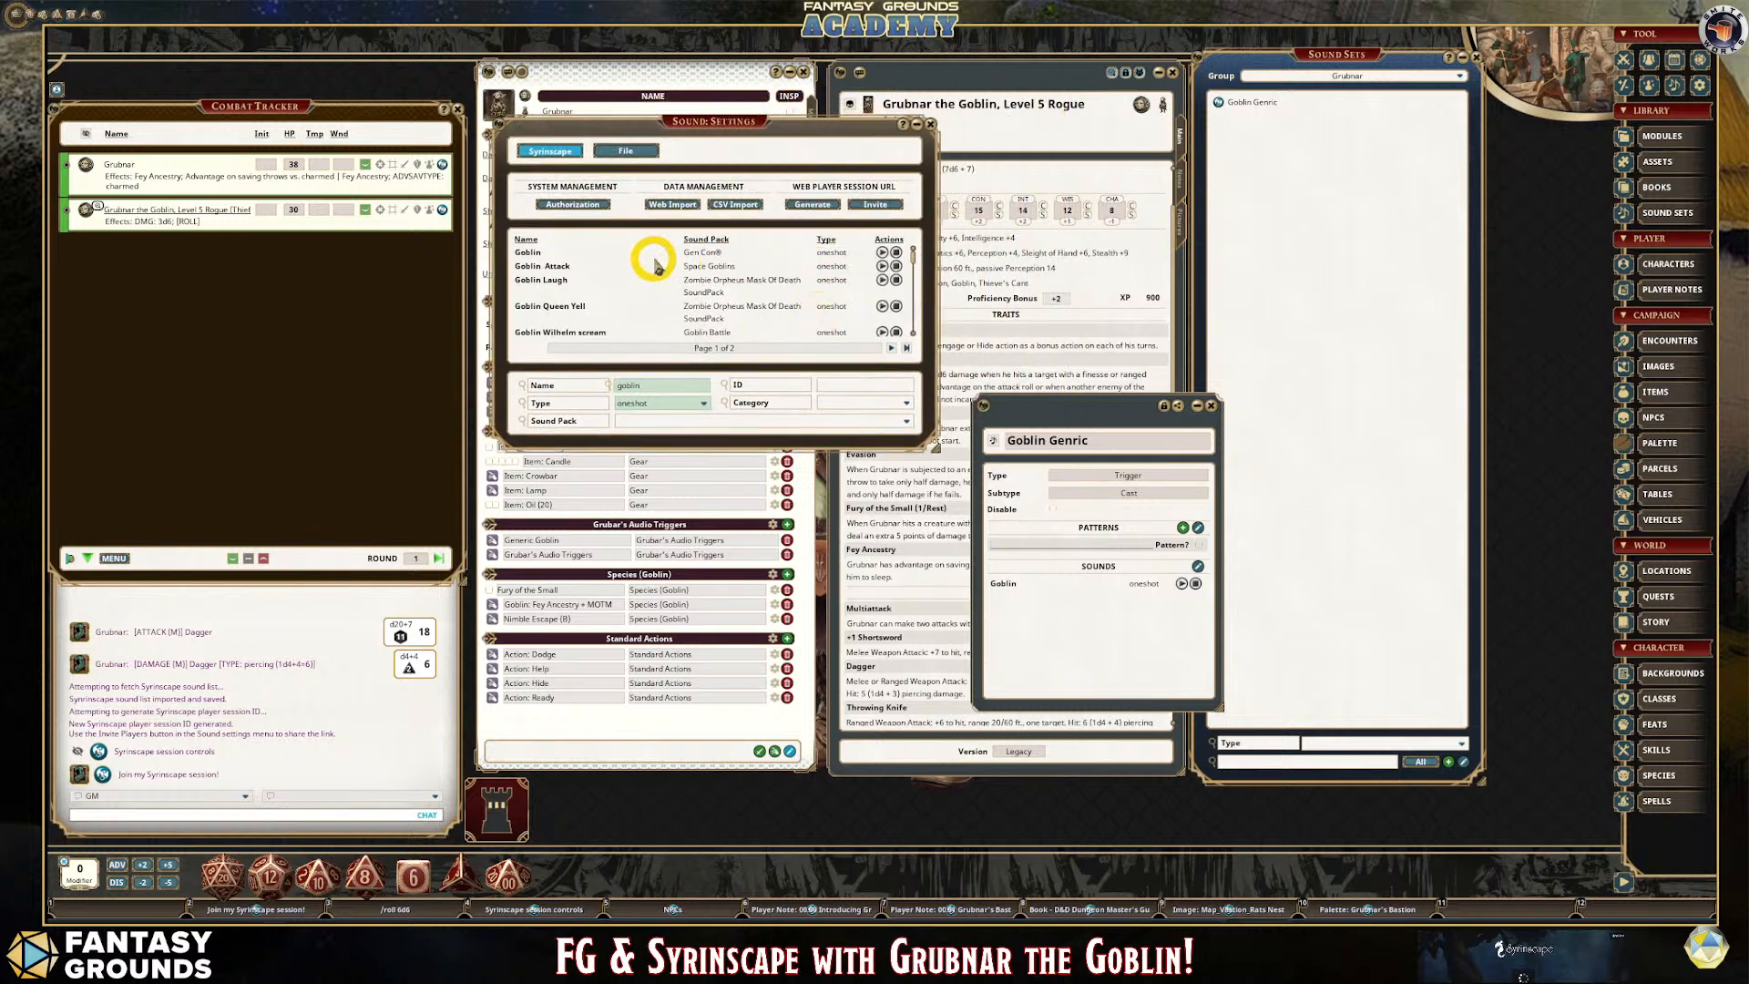
{"action": "left_click_drag", "start_coordinate": [876, 125], "coordinate": [538, 79]}
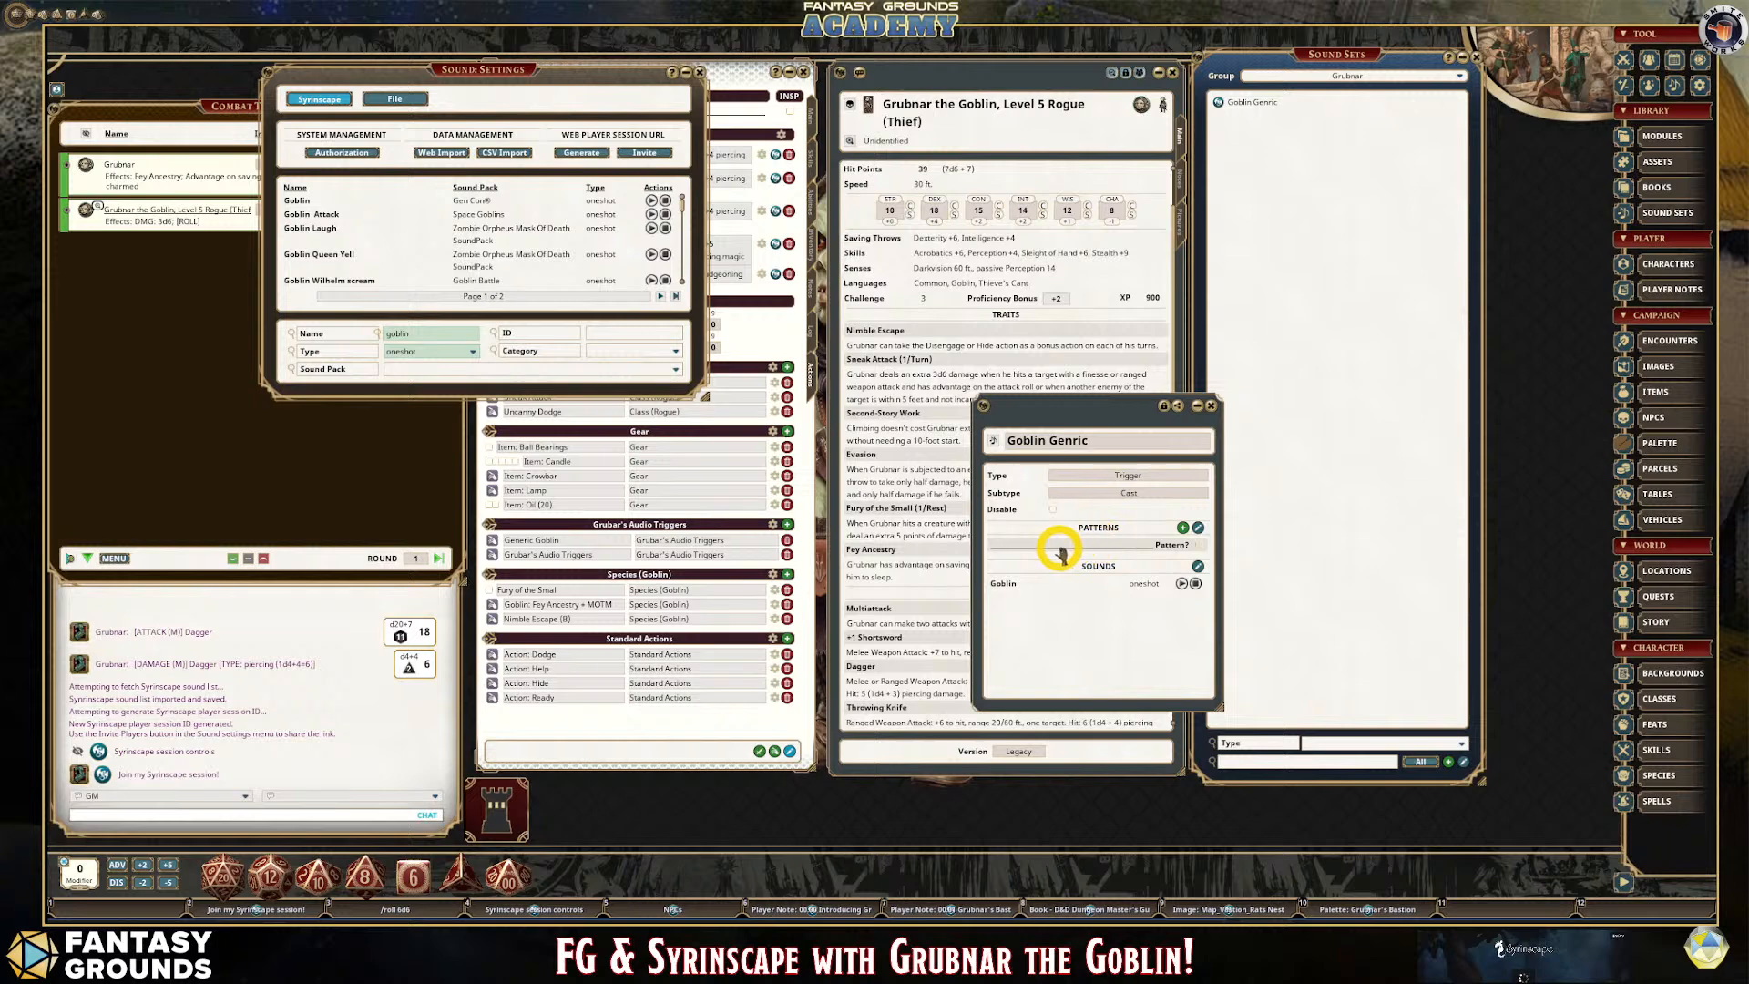
{"action": "type", "text": "Grubnar"}
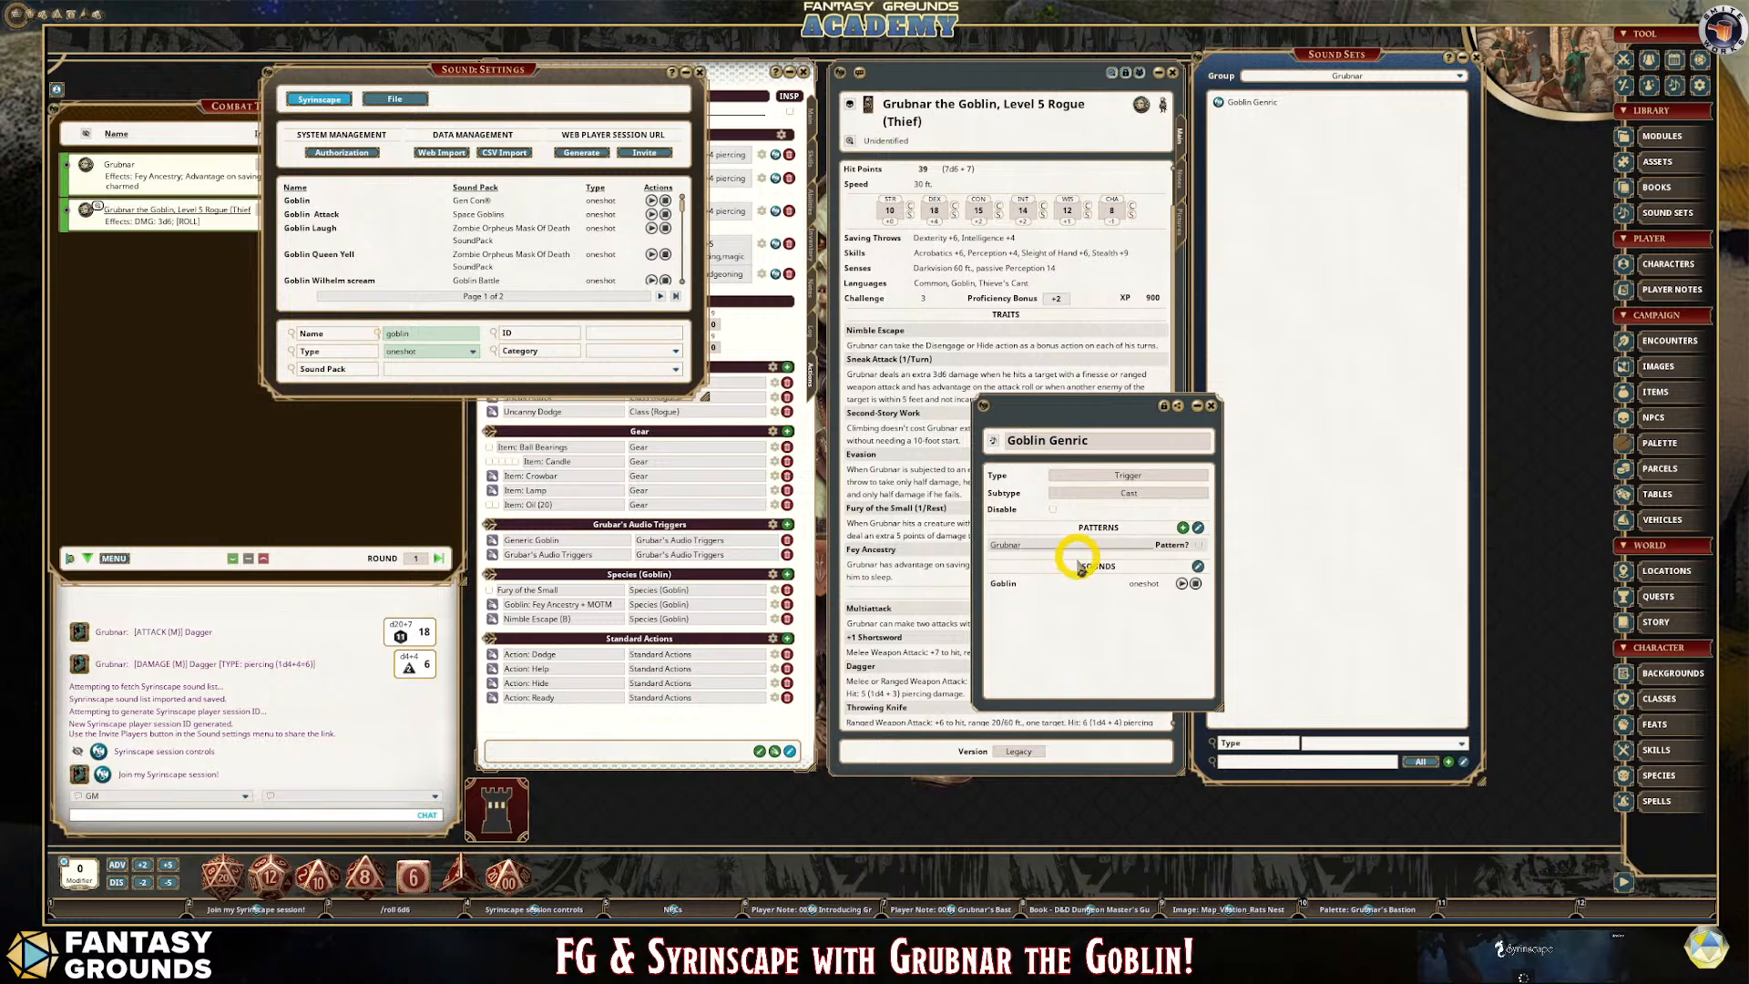
{"action": "left_click", "coordinate": [1047, 588]}
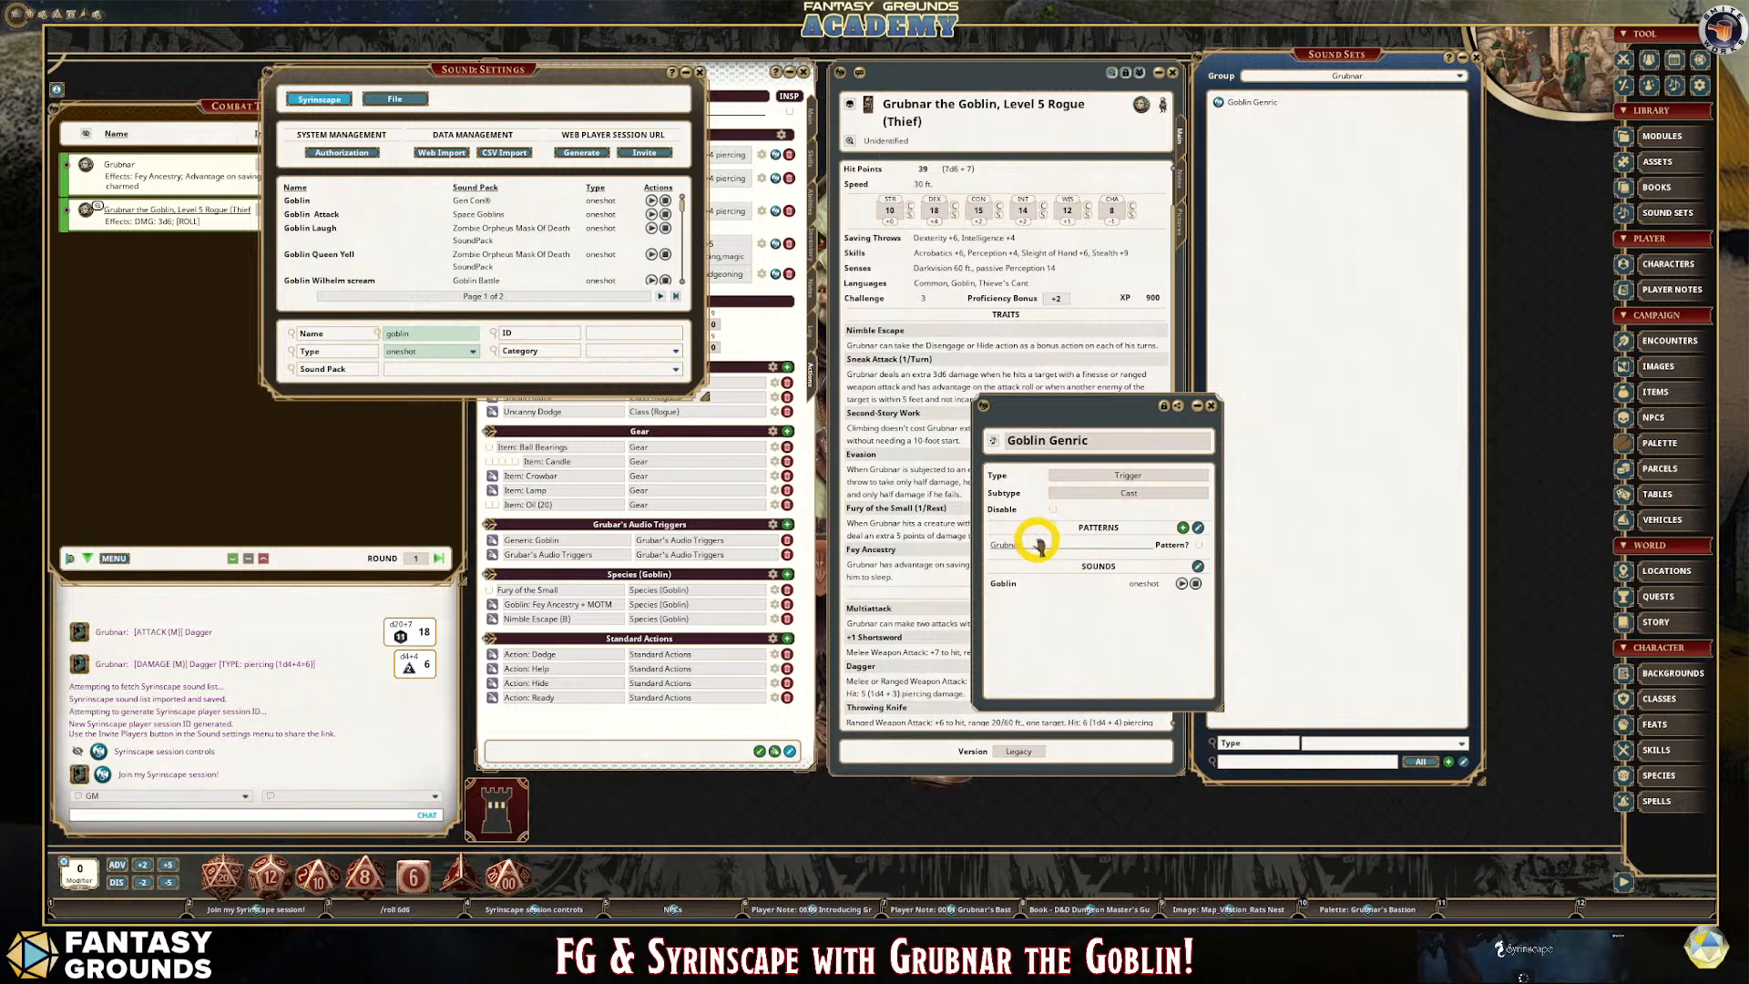
Switch to the Syrinscape web player in the browser to check its playback, and return to Fantasy Grounds.
{"action": "left_click", "coordinate": [898, 483]}
{"action": "left_click", "coordinate": [364, 918]}
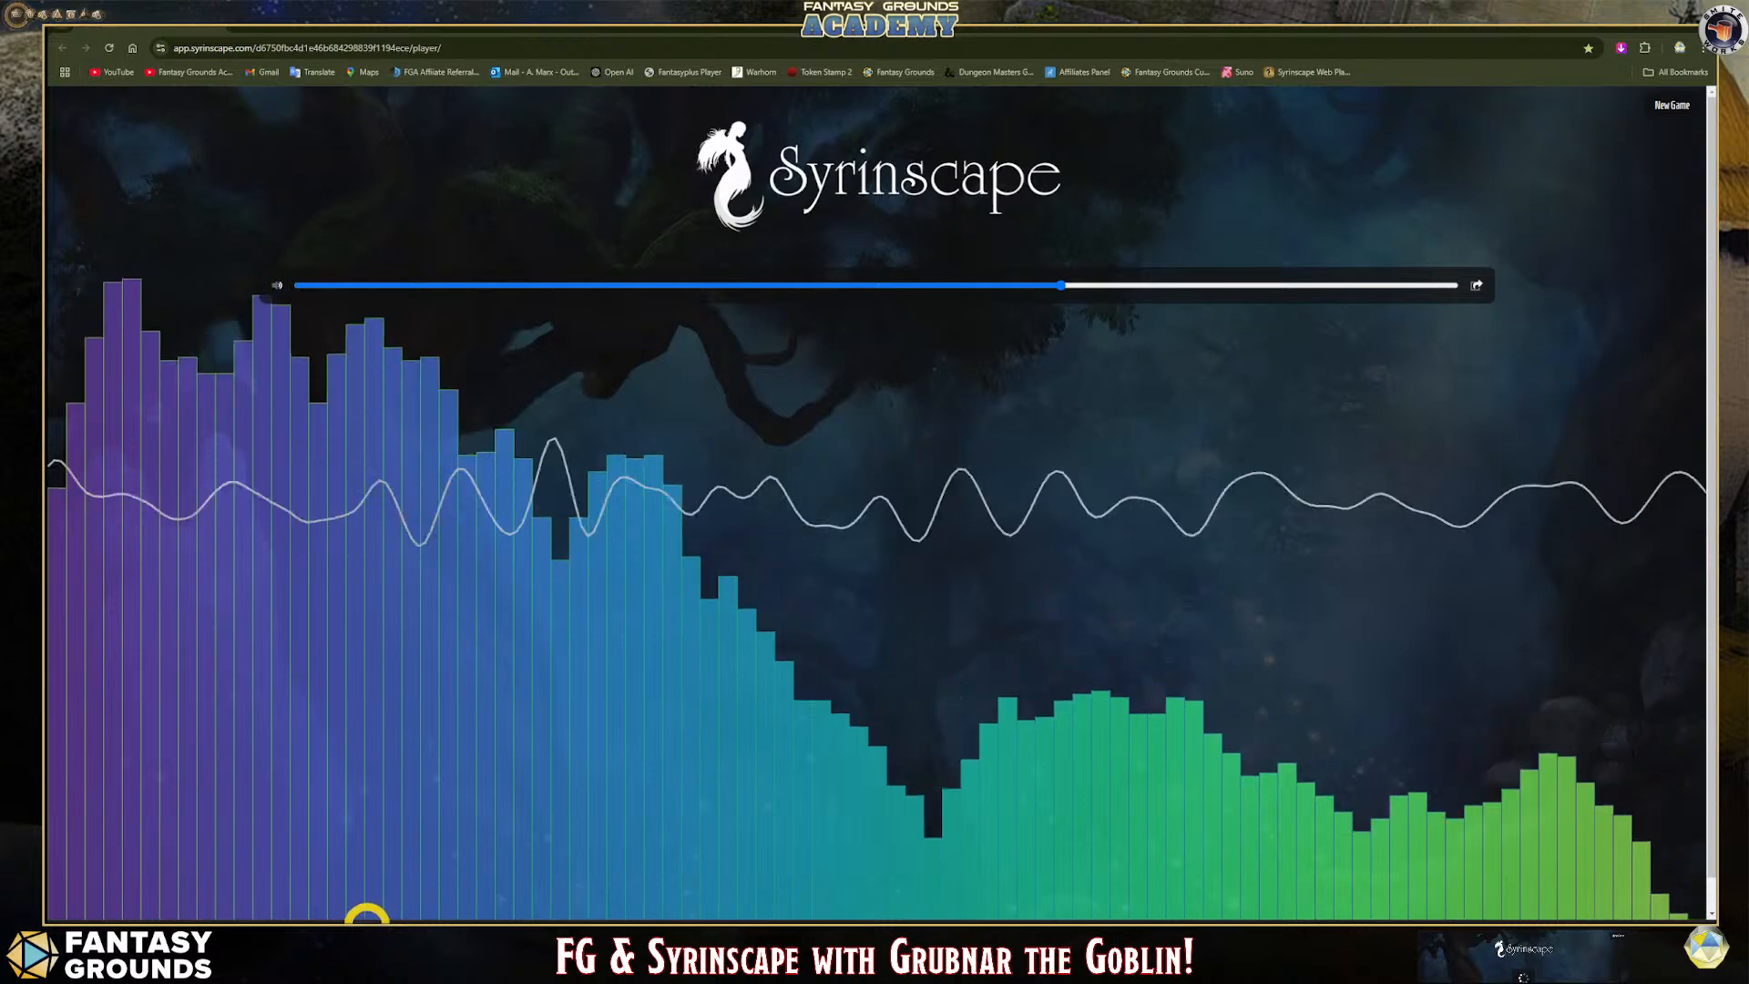
{"action": "left_click", "coordinate": [1645, 33]}
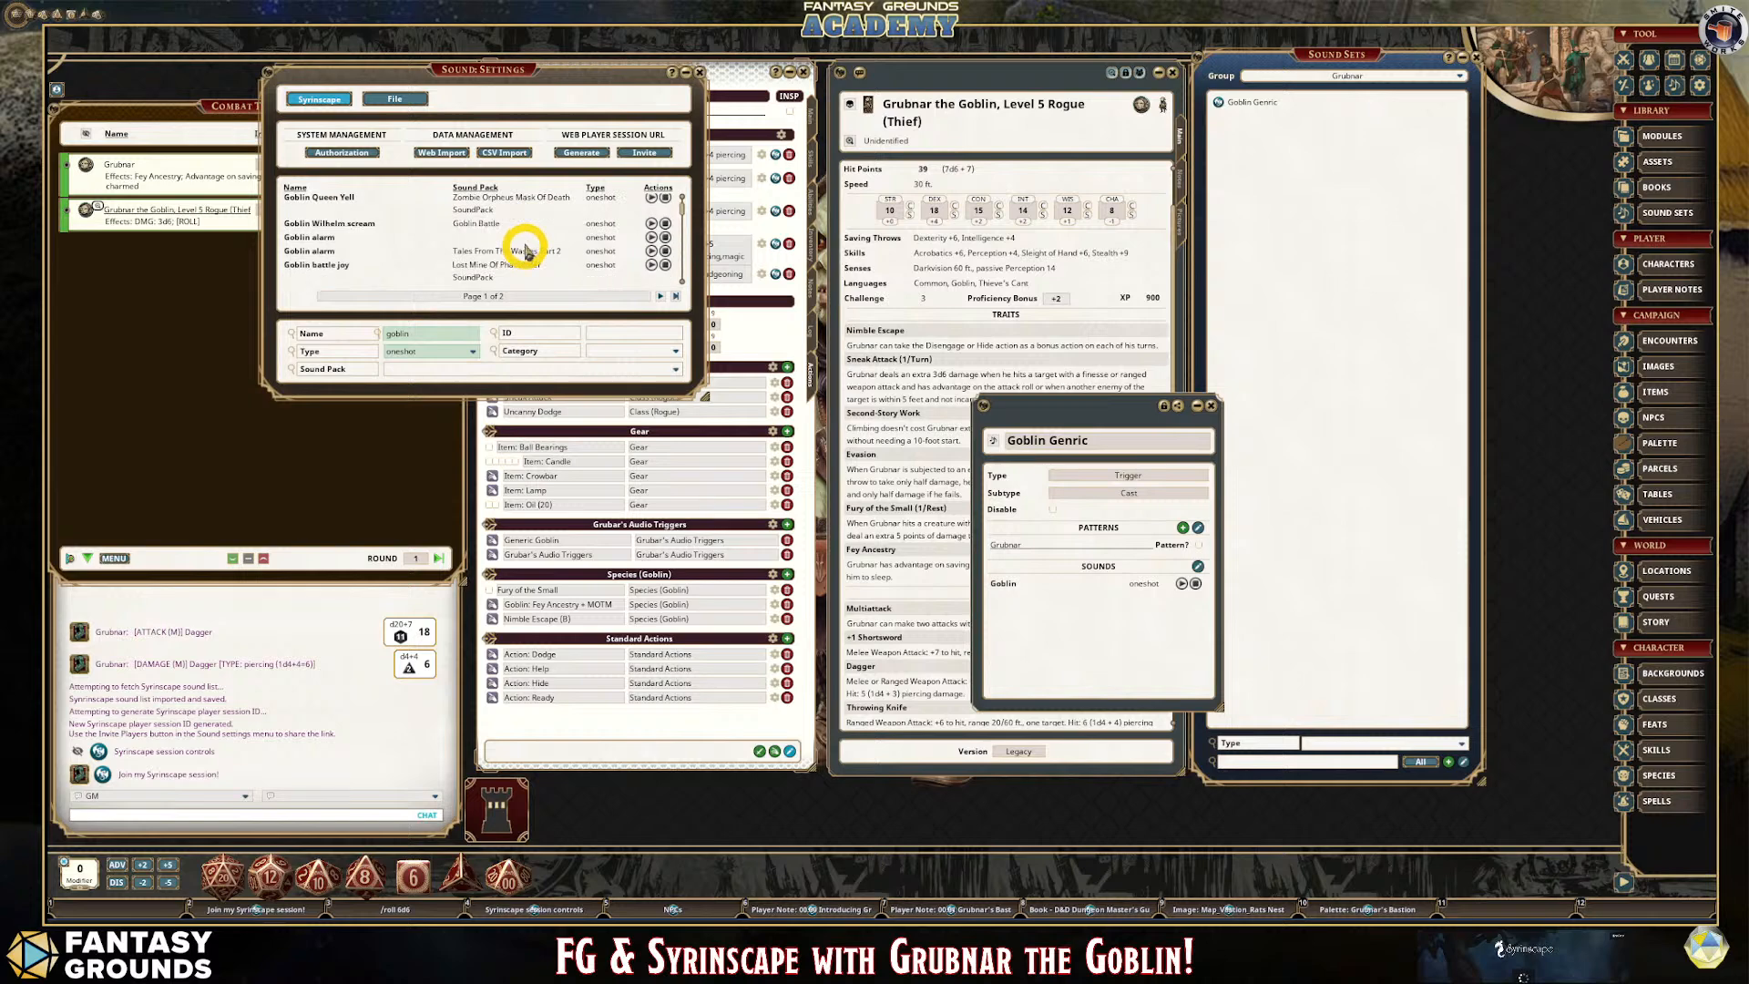
Look further through the goblin oneshots and close the sound settings window.
{"action": "scroll", "coordinate": [525, 239], "scroll_direction": "down", "scroll_amount": 5}
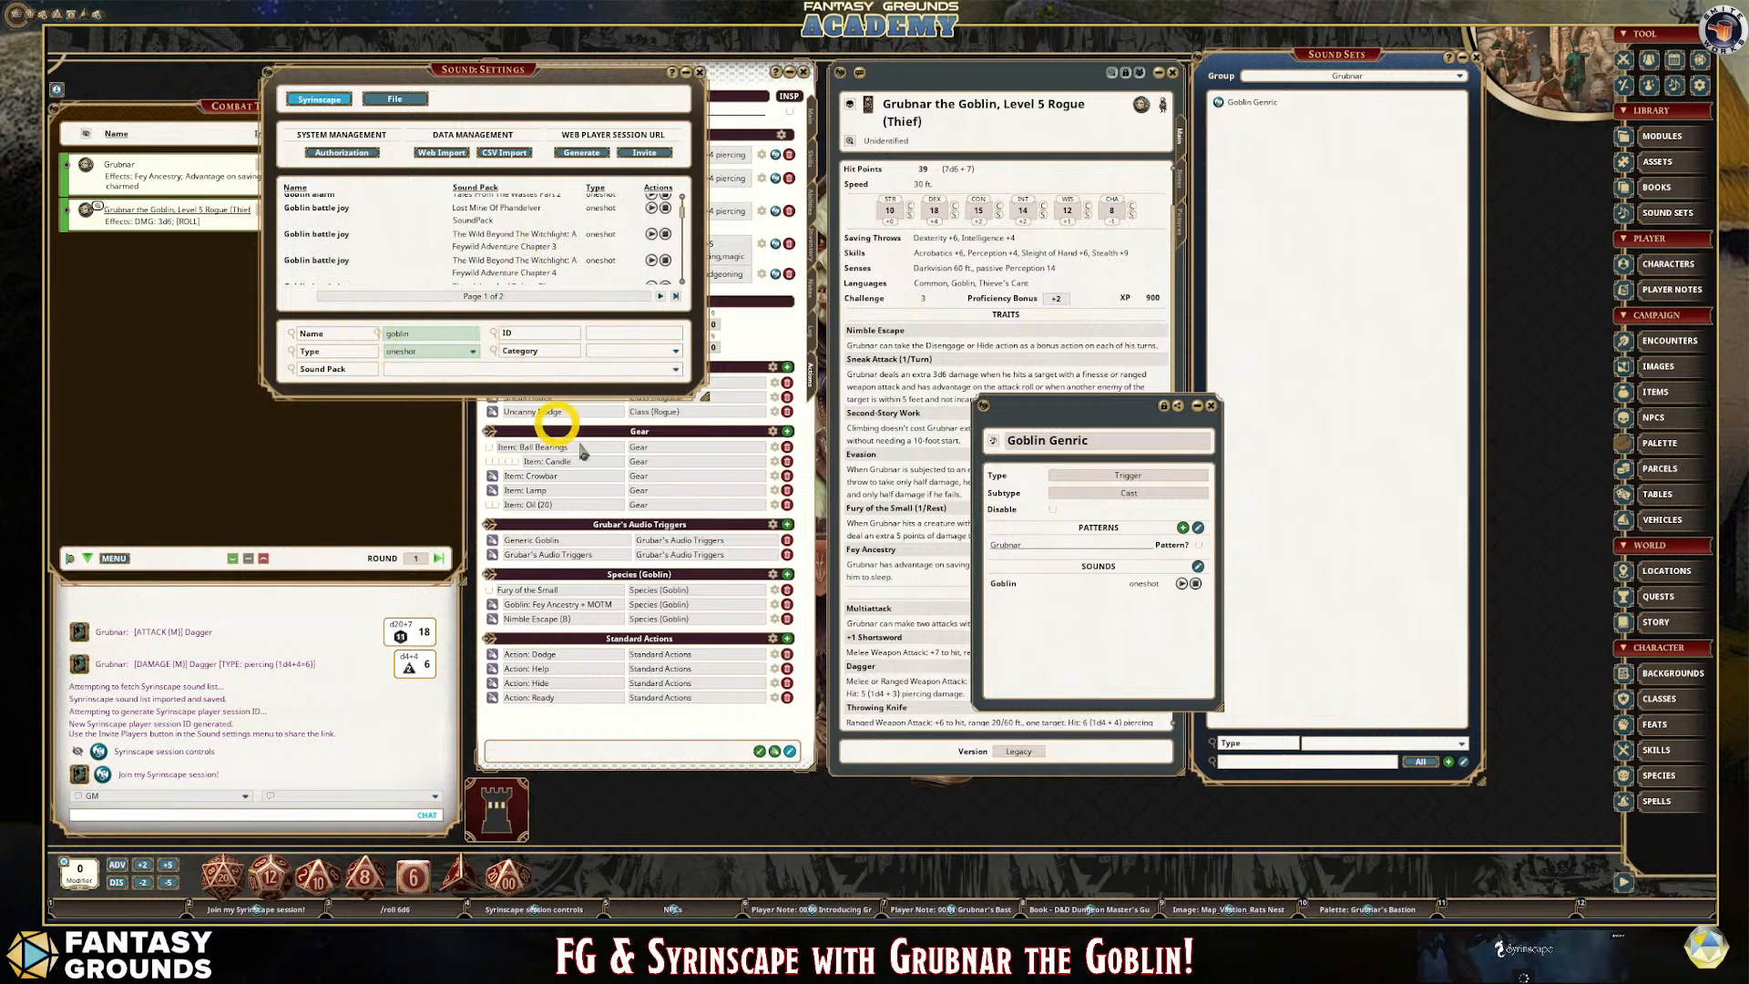
{"action": "left_click", "coordinate": [699, 71]}
{"action": "left_click", "coordinate": [1006, 585]}
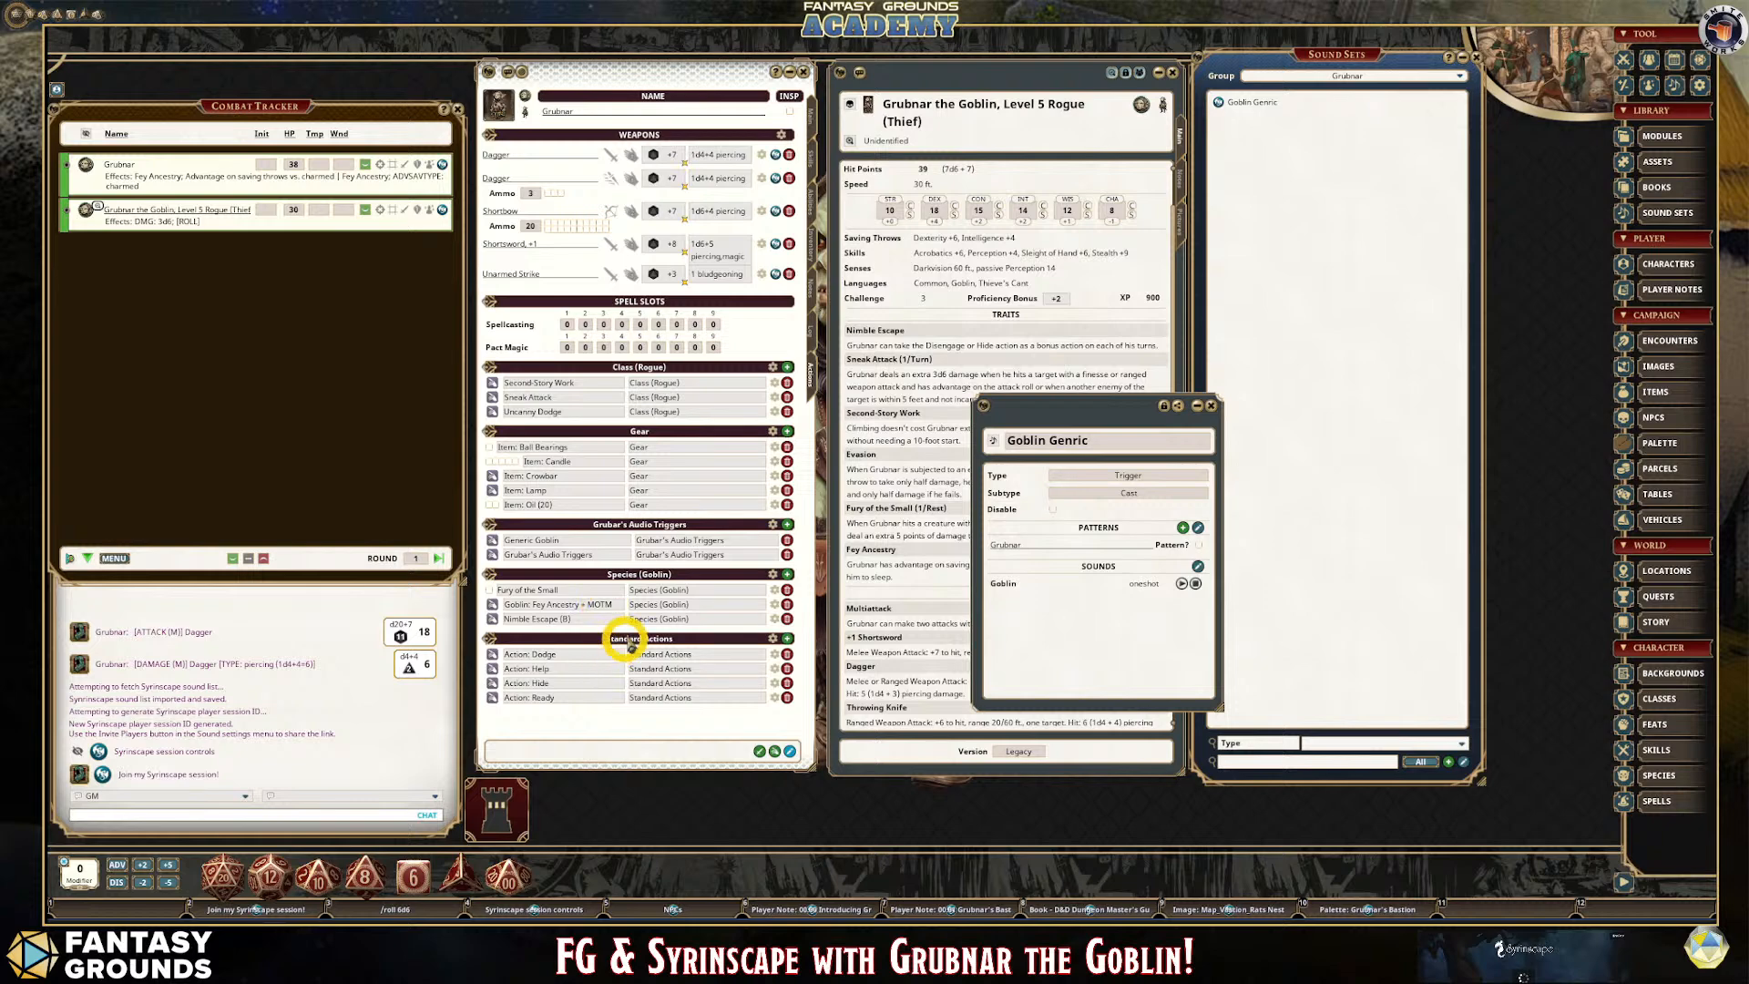
Add a cast action to the Generic Goblin power and collapse the power's action details.
{"action": "right_click", "coordinate": [572, 542]}
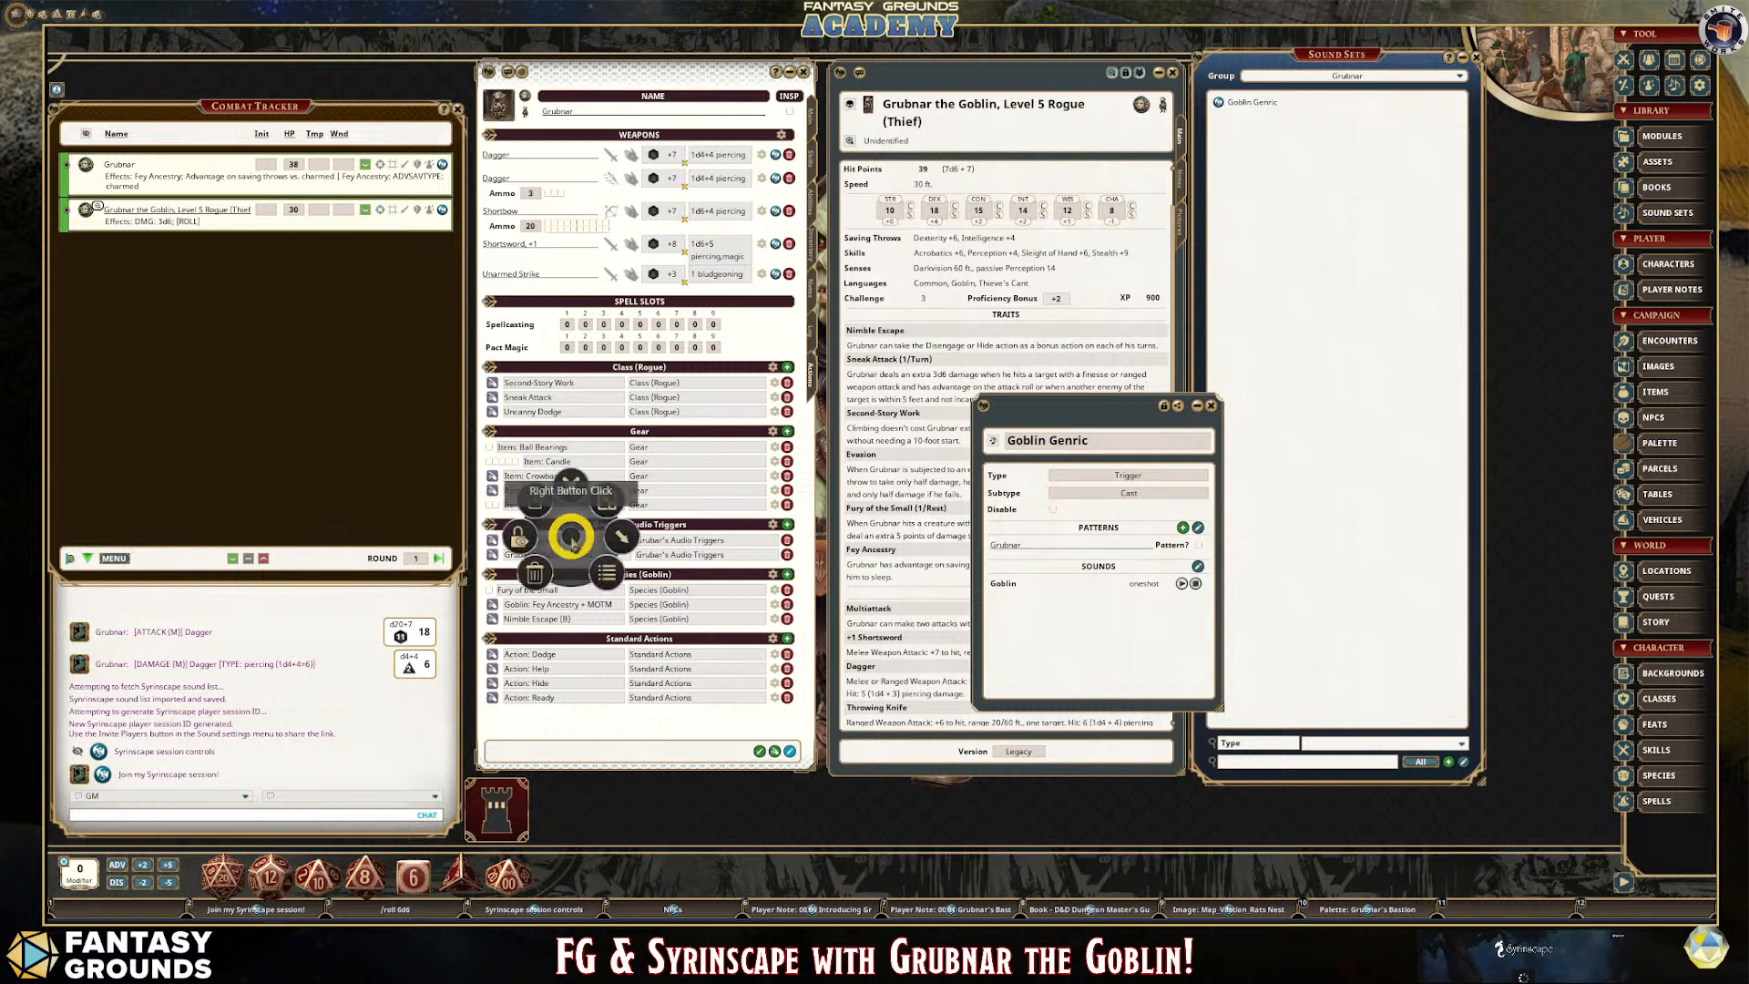
{"action": "left_click", "coordinate": [623, 538]}
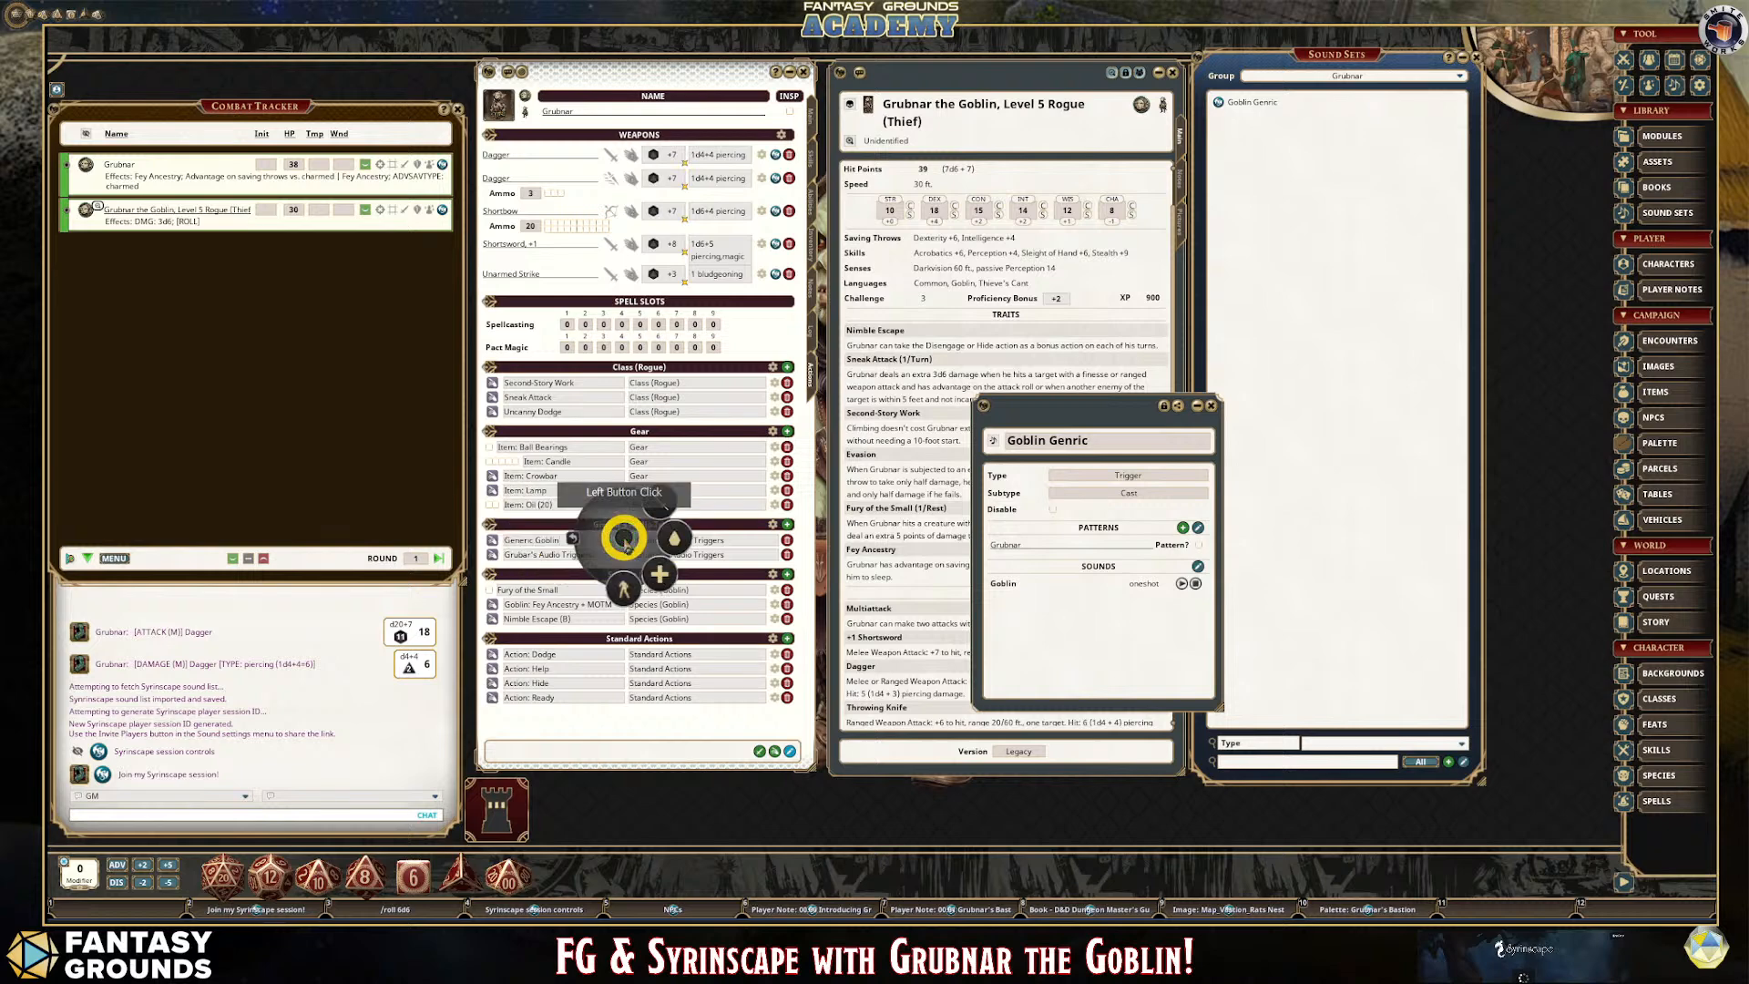
{"action": "left_click", "coordinate": [658, 501]}
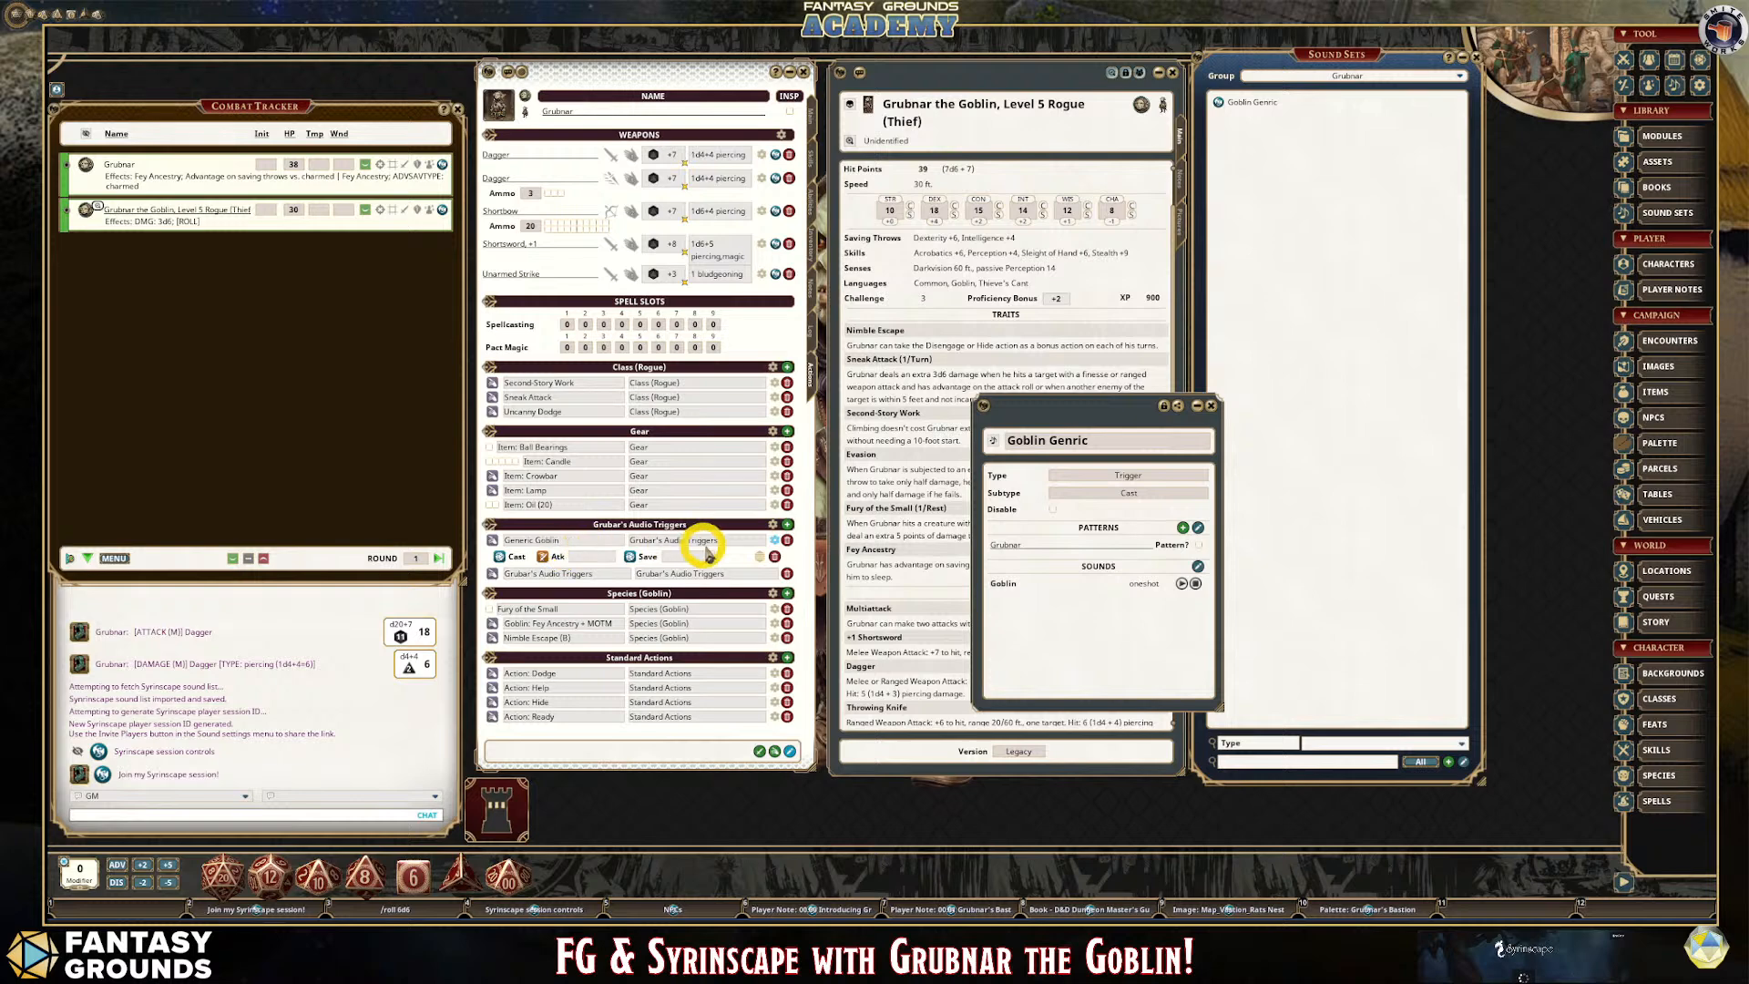
{"action": "left_click", "coordinate": [773, 541]}
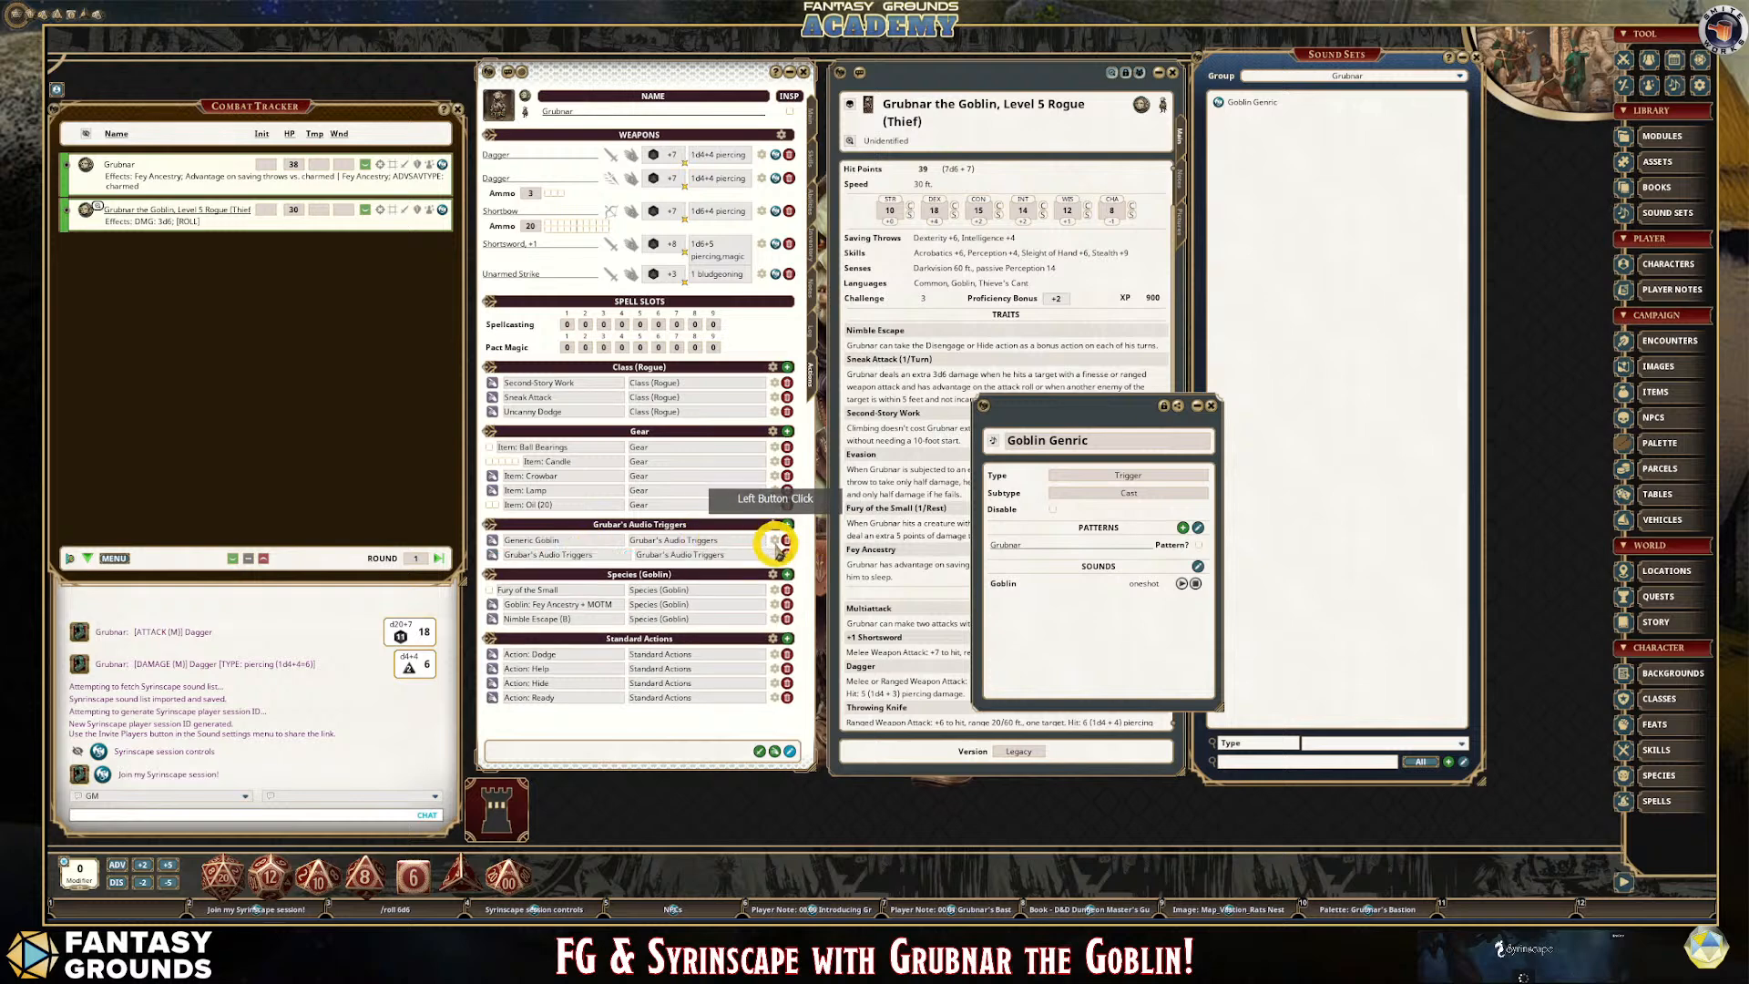
Turn off list editing on Grubnar's sheet and cast Generic Goblin to test the audio trigger.
{"action": "left_click", "coordinate": [790, 752]}
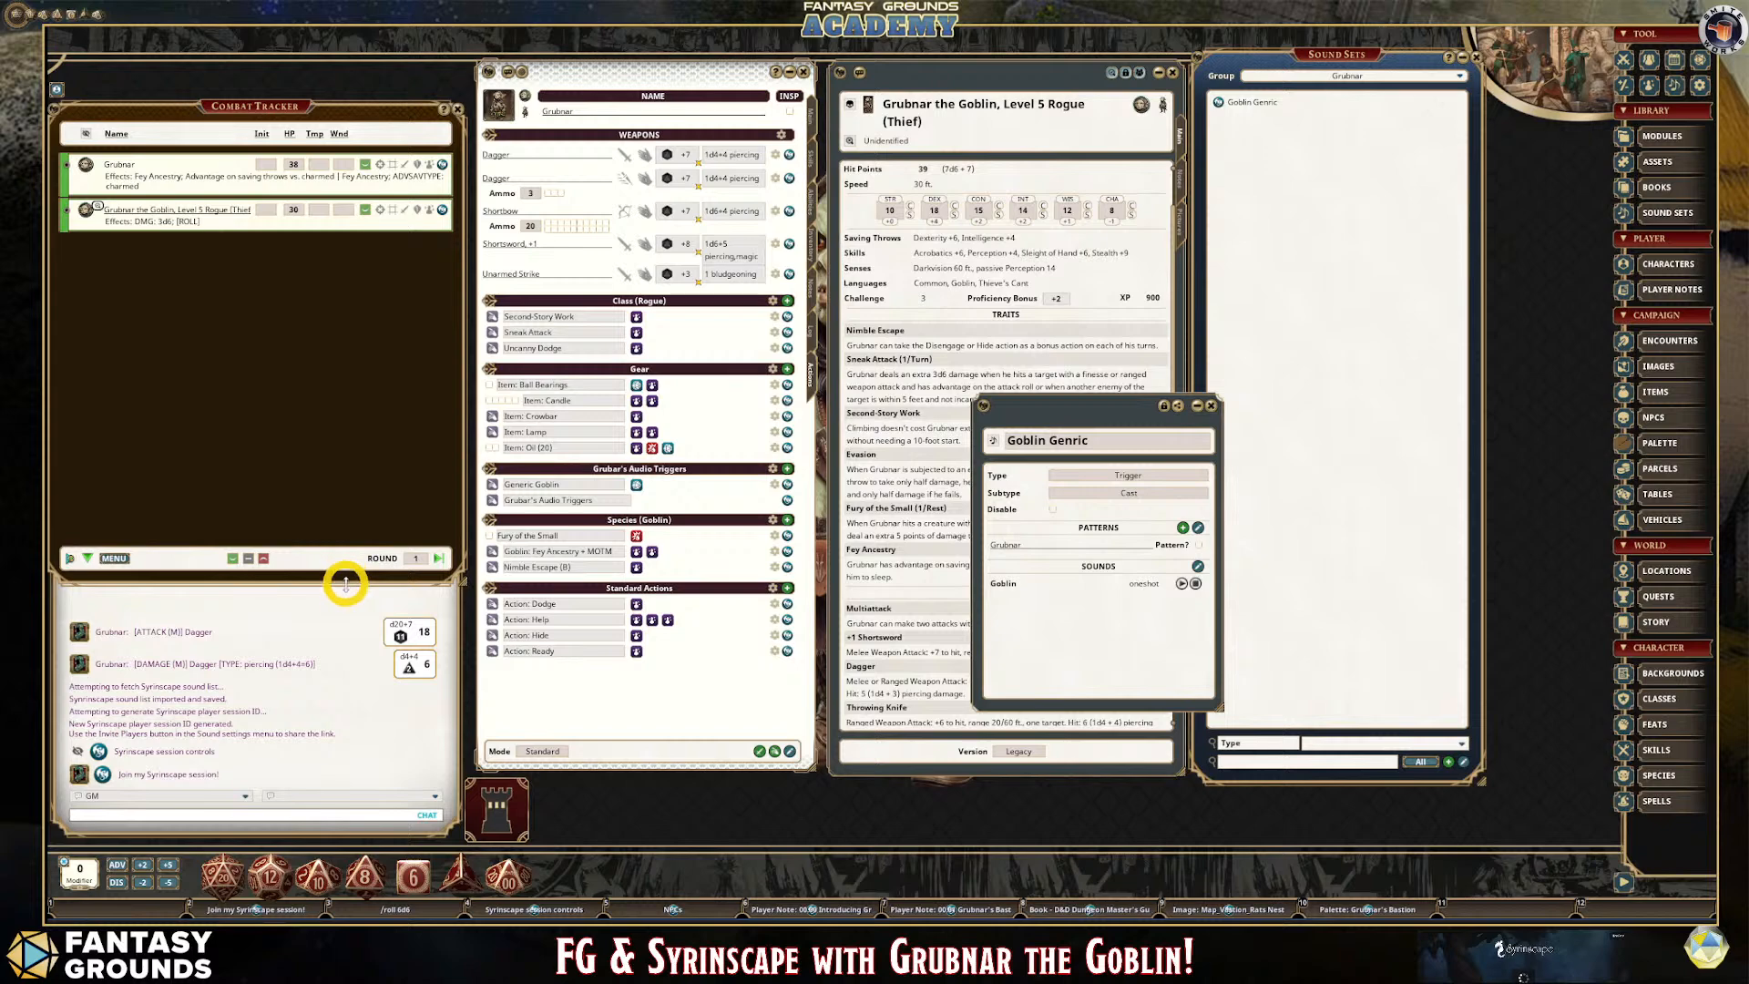
{"action": "left_click_drag", "start_coordinate": [345, 583], "coordinate": [344, 546]}
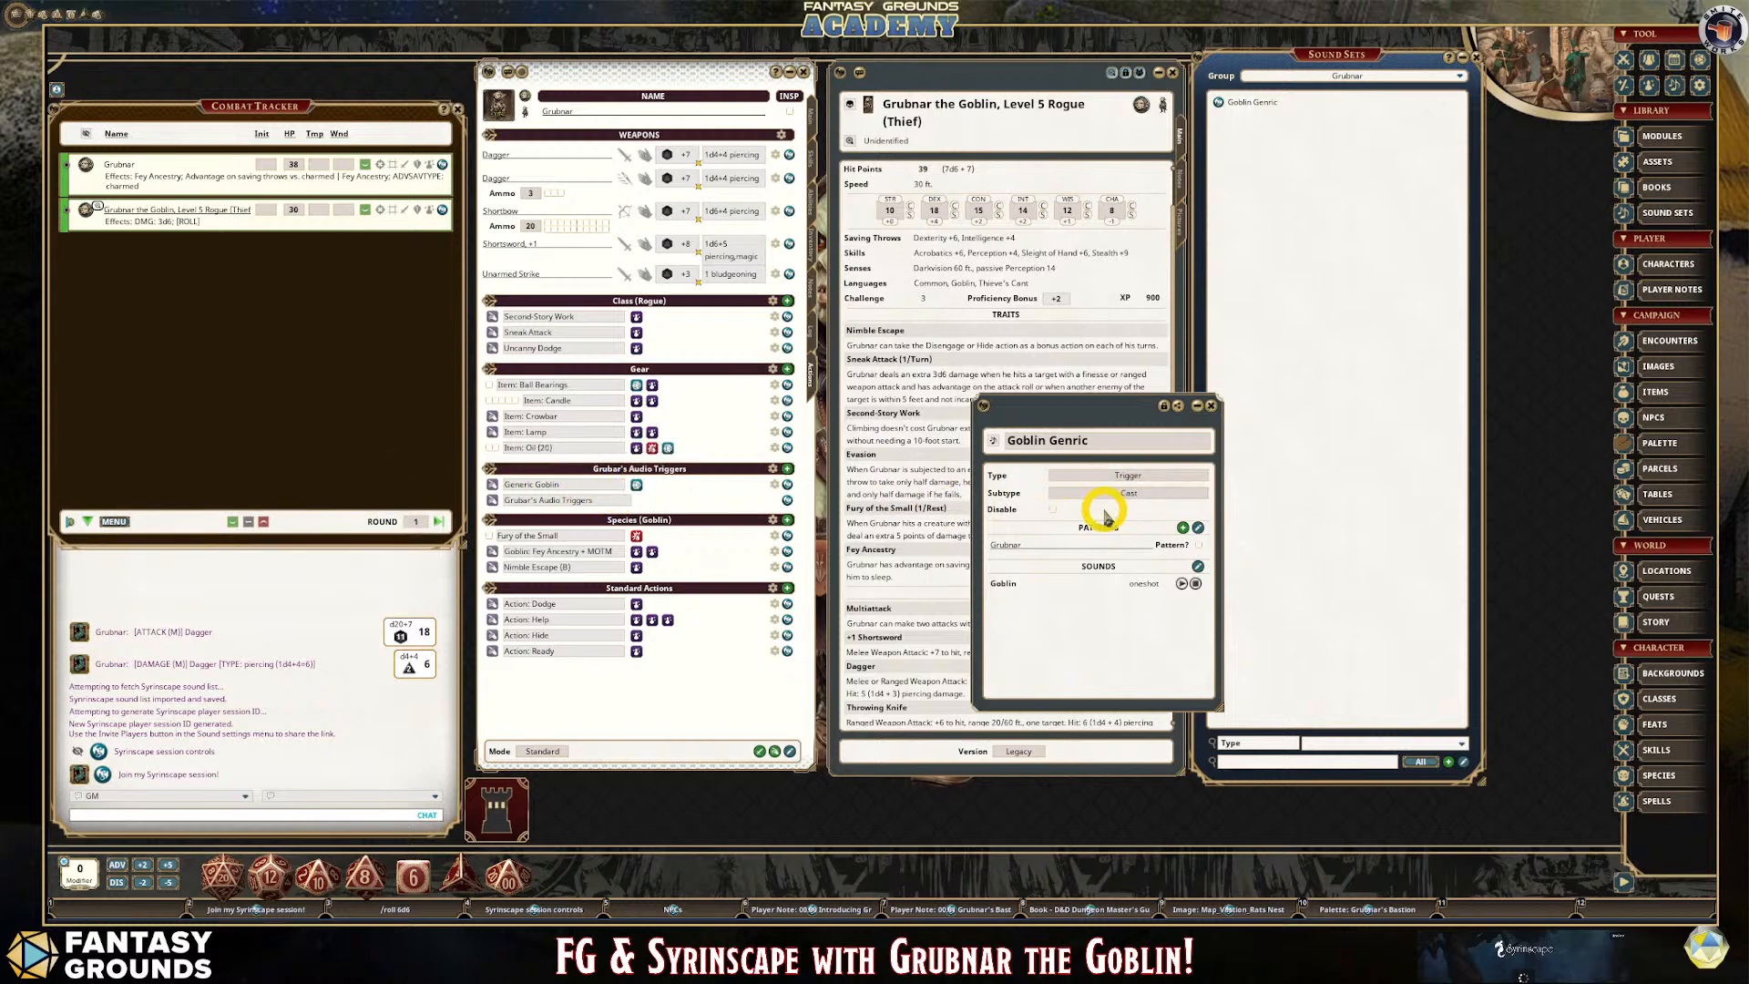
{"action": "left_click", "coordinate": [637, 485]}
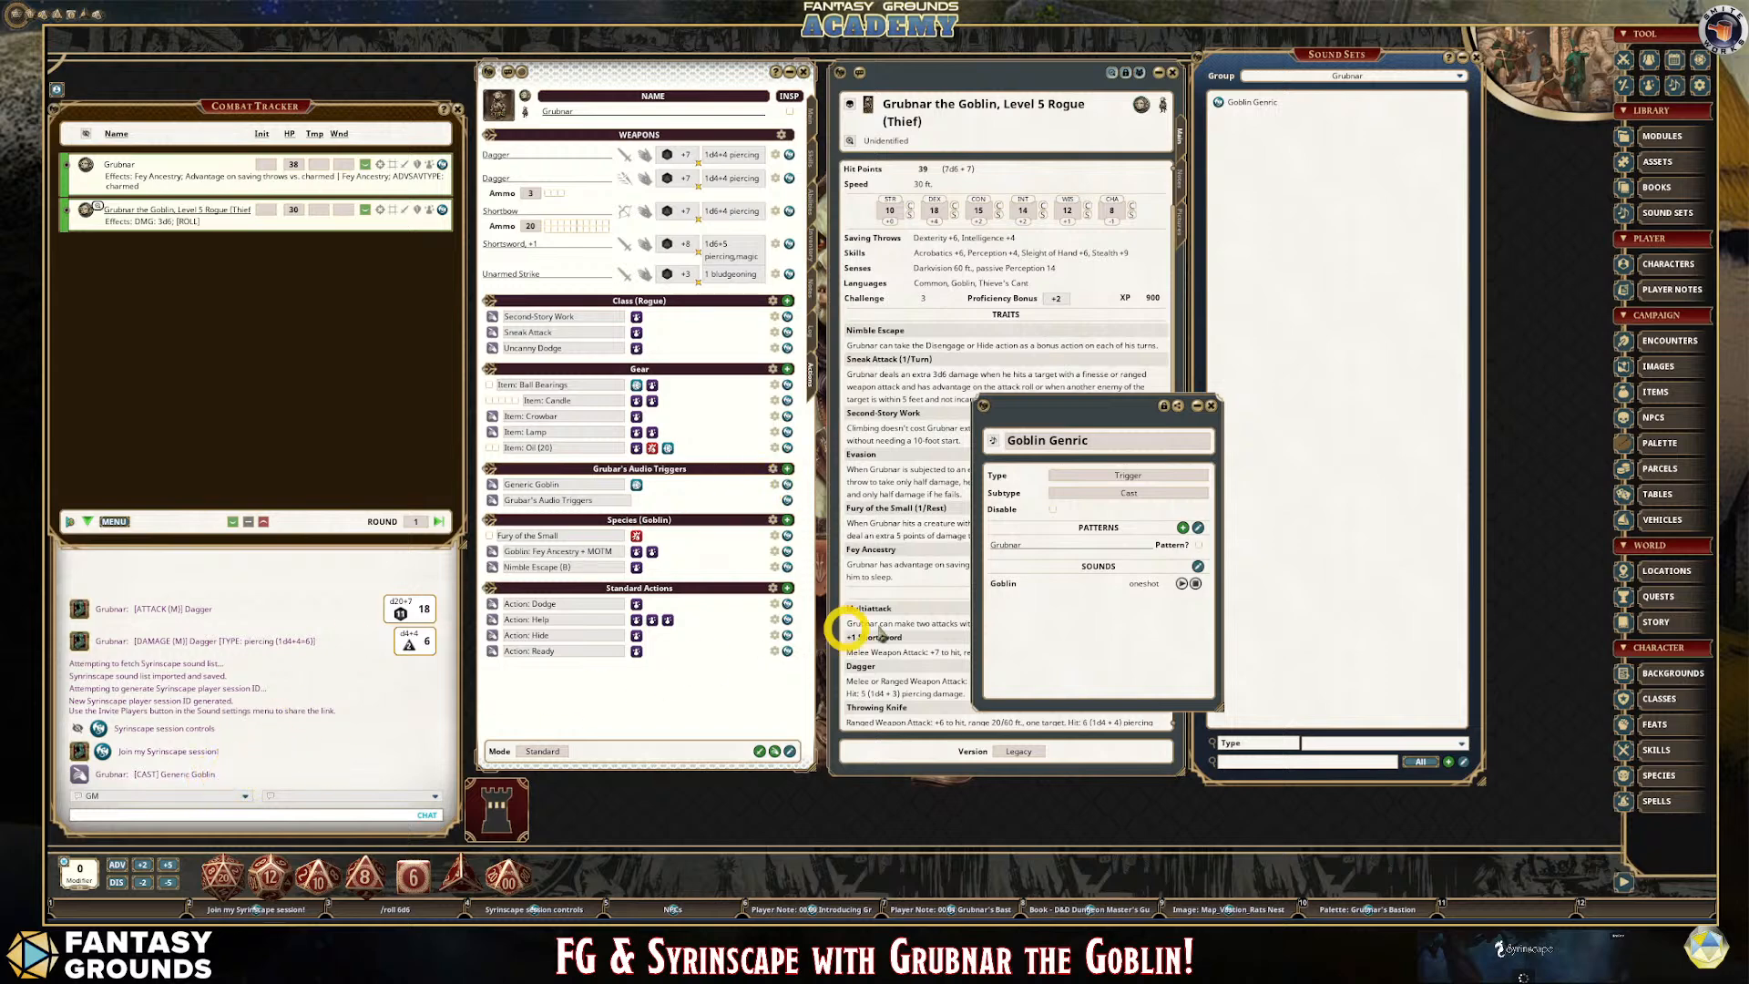
Replace the Goblin Genric trigger's pattern with Generic Goblin and cast Grubnar's Generic Goblin action to test it.
{"action": "left_click", "coordinate": [1047, 546]}
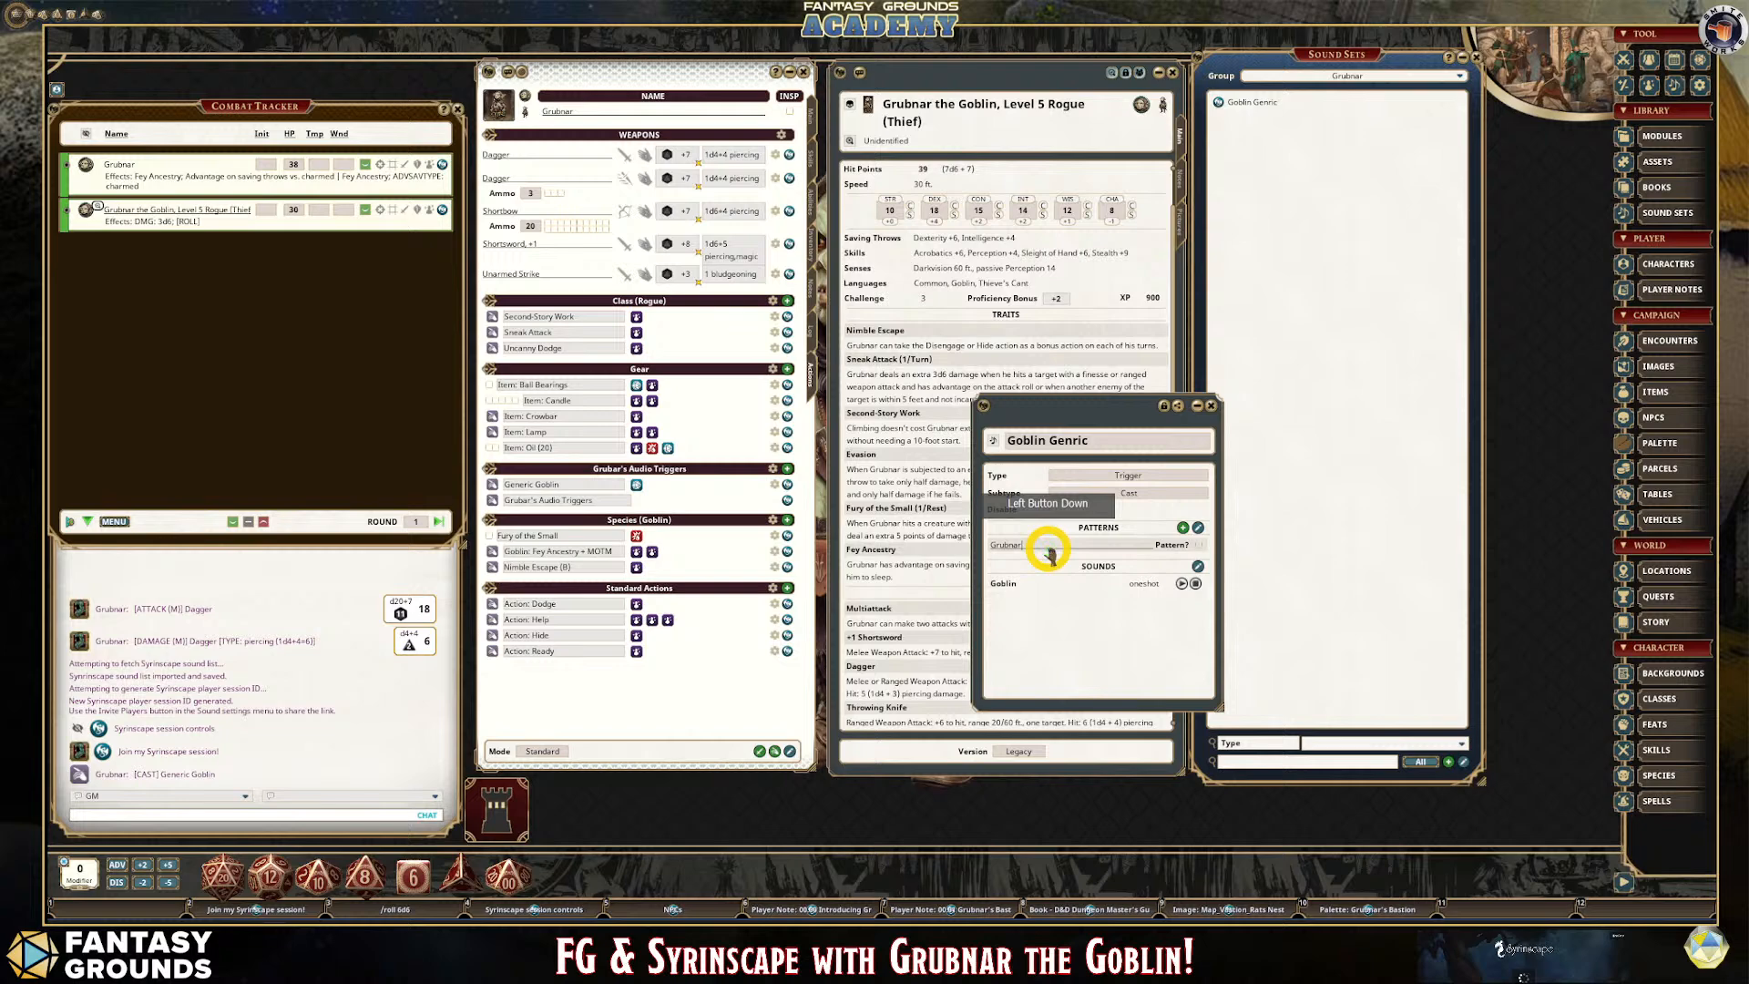
{"action": "key", "text": "BackSpace"}
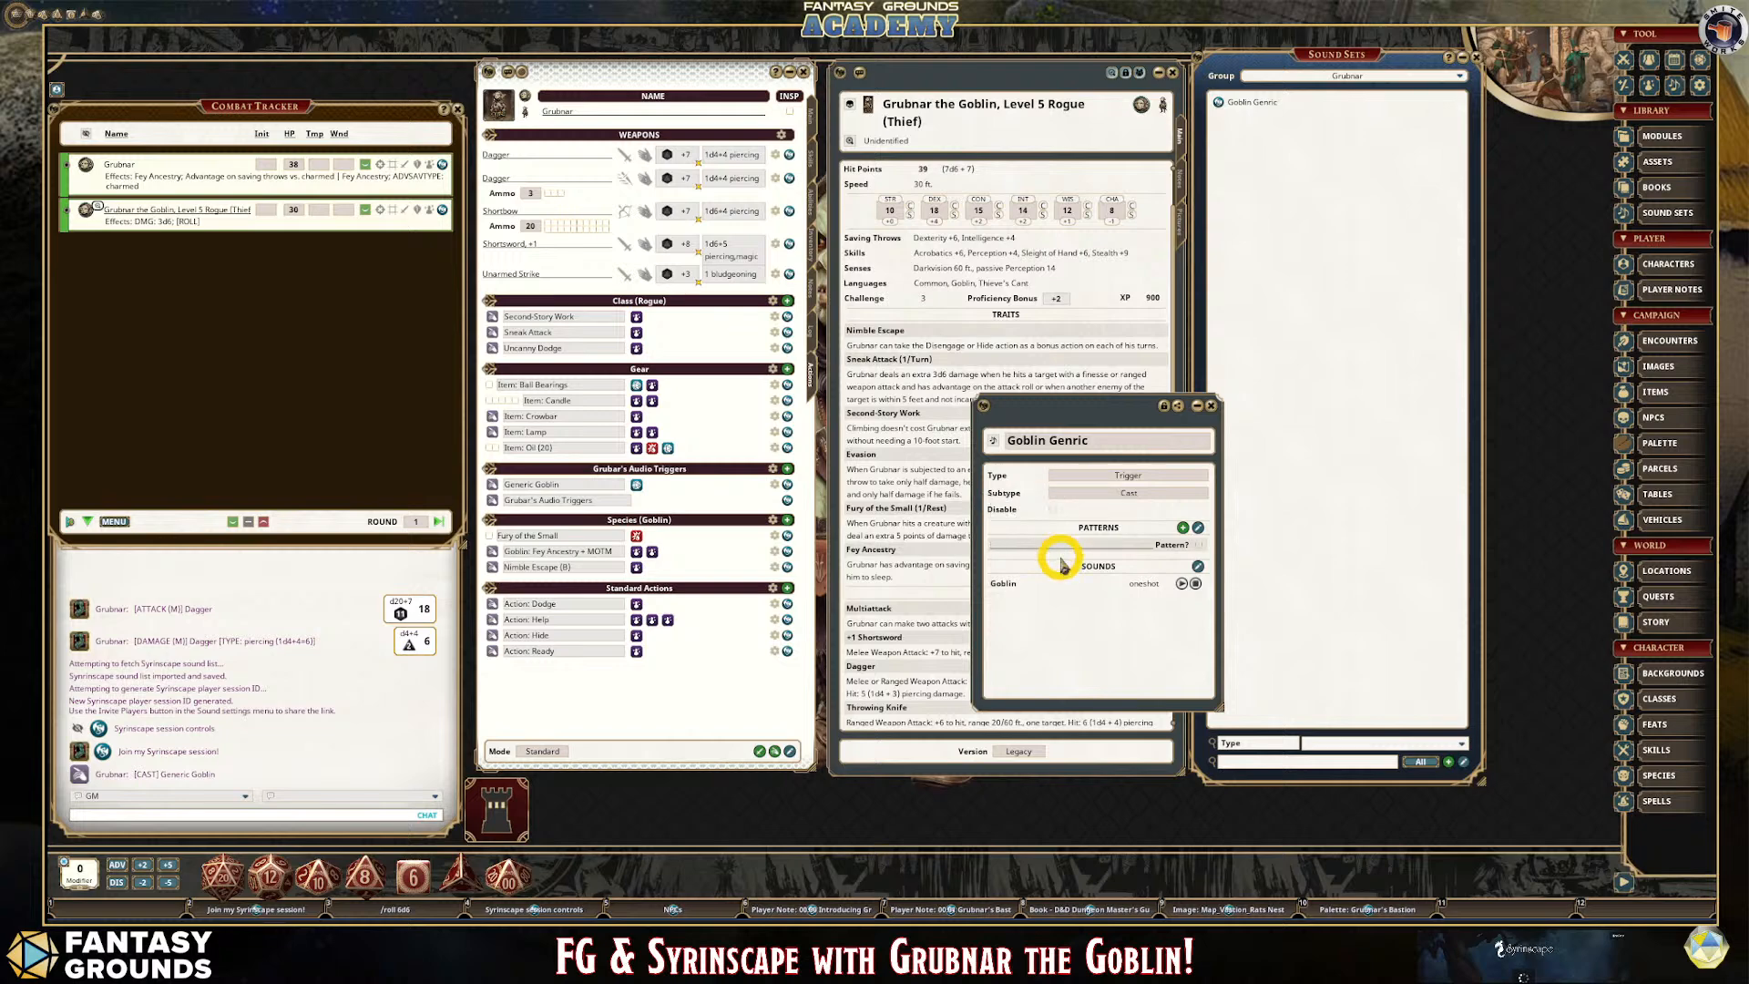
{"action": "key", "text": "shift"}
{"action": "type", "text": "Generic"}
{"action": "type", "text": "Goblin"}
{"action": "left_click", "coordinate": [1134, 620]}
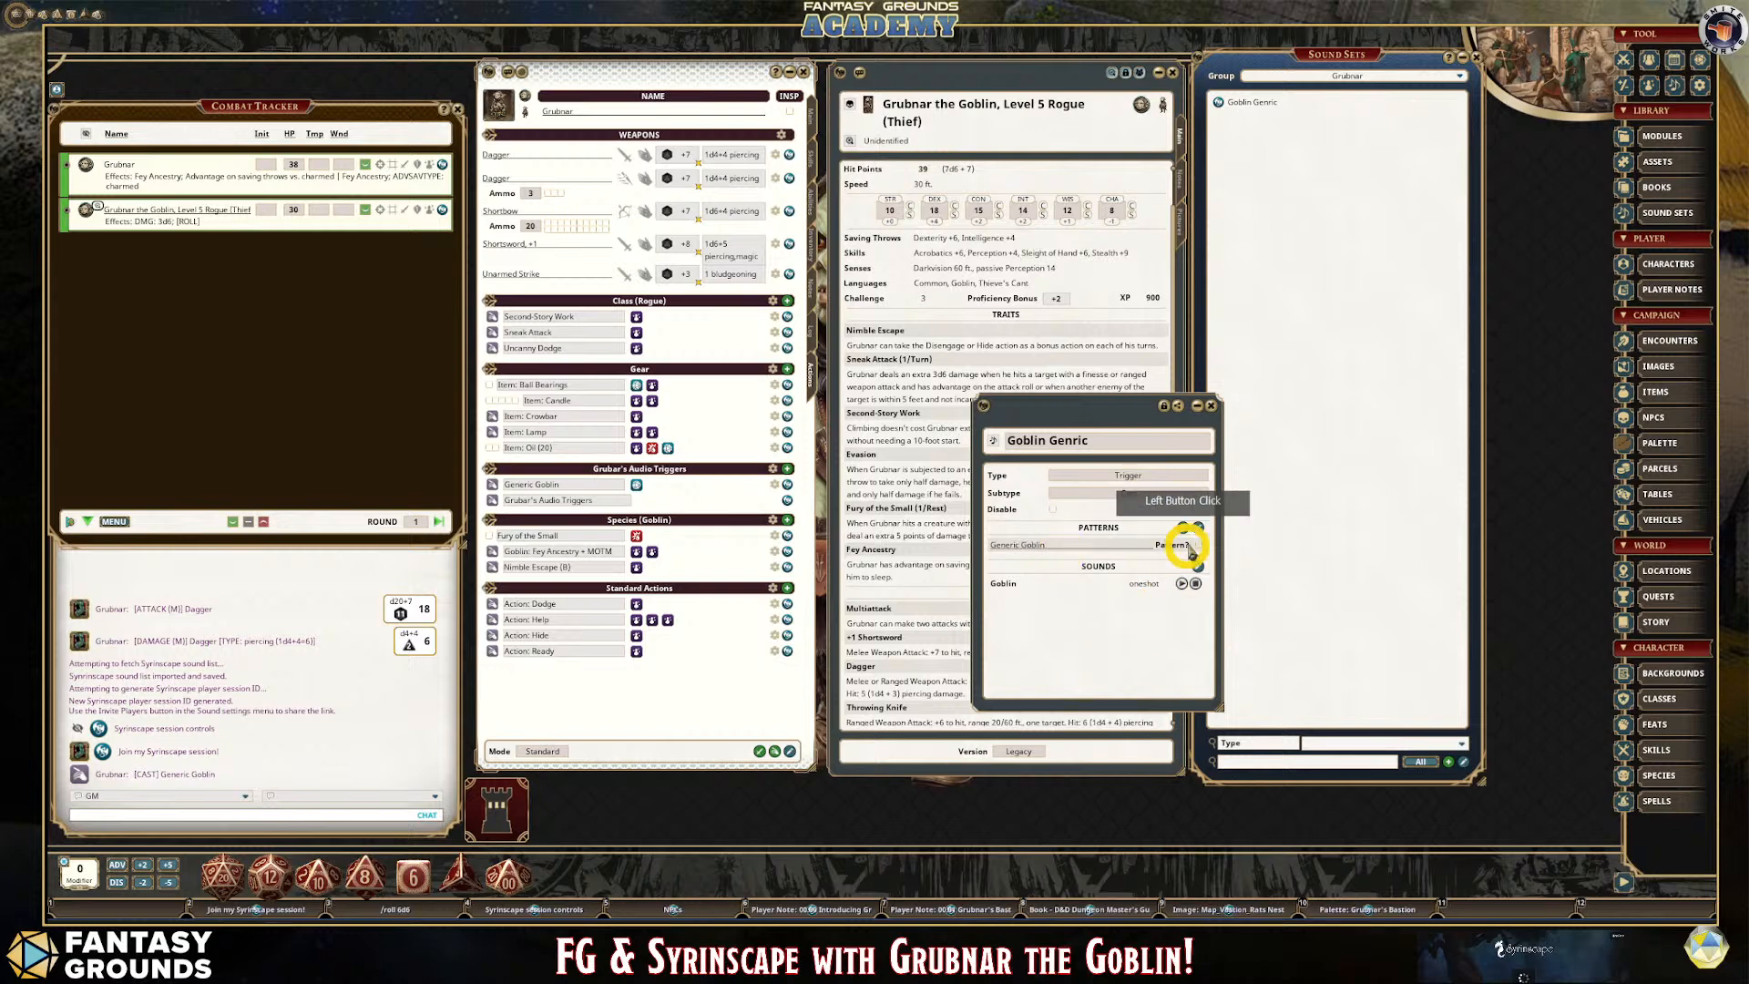
{"action": "left_click", "coordinate": [1195, 584]}
{"action": "left_click", "coordinate": [1185, 585]}
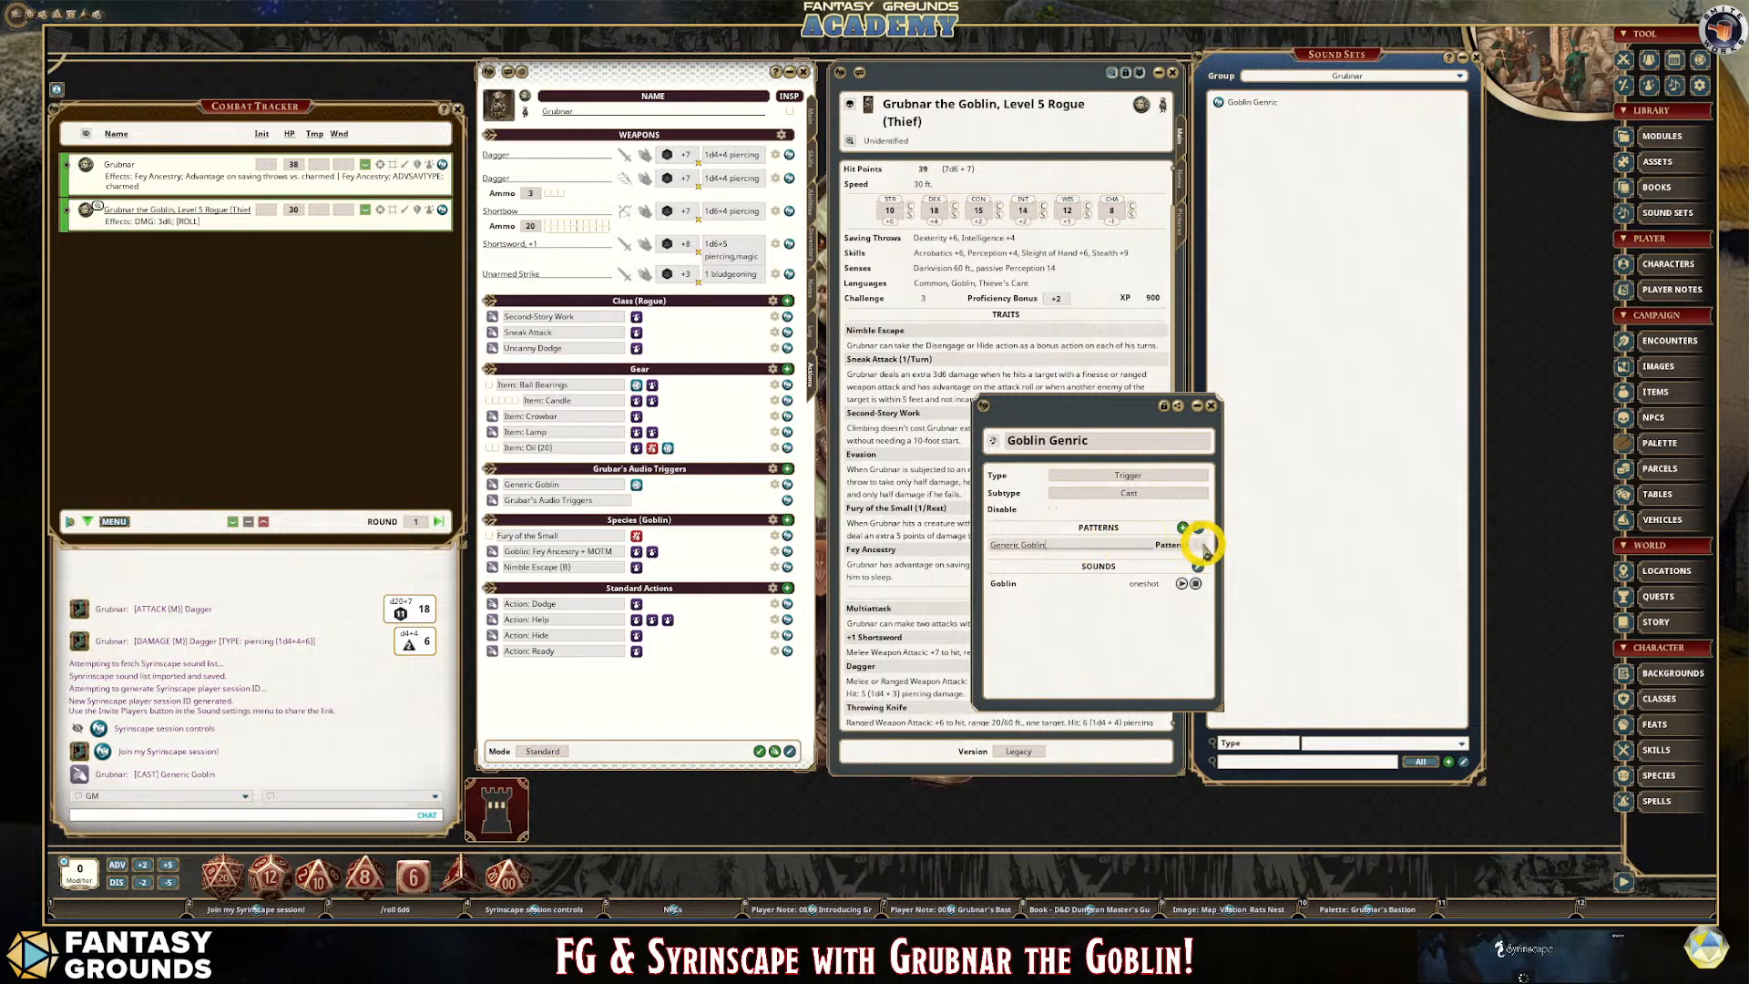
{"action": "left_click", "coordinate": [767, 642]}
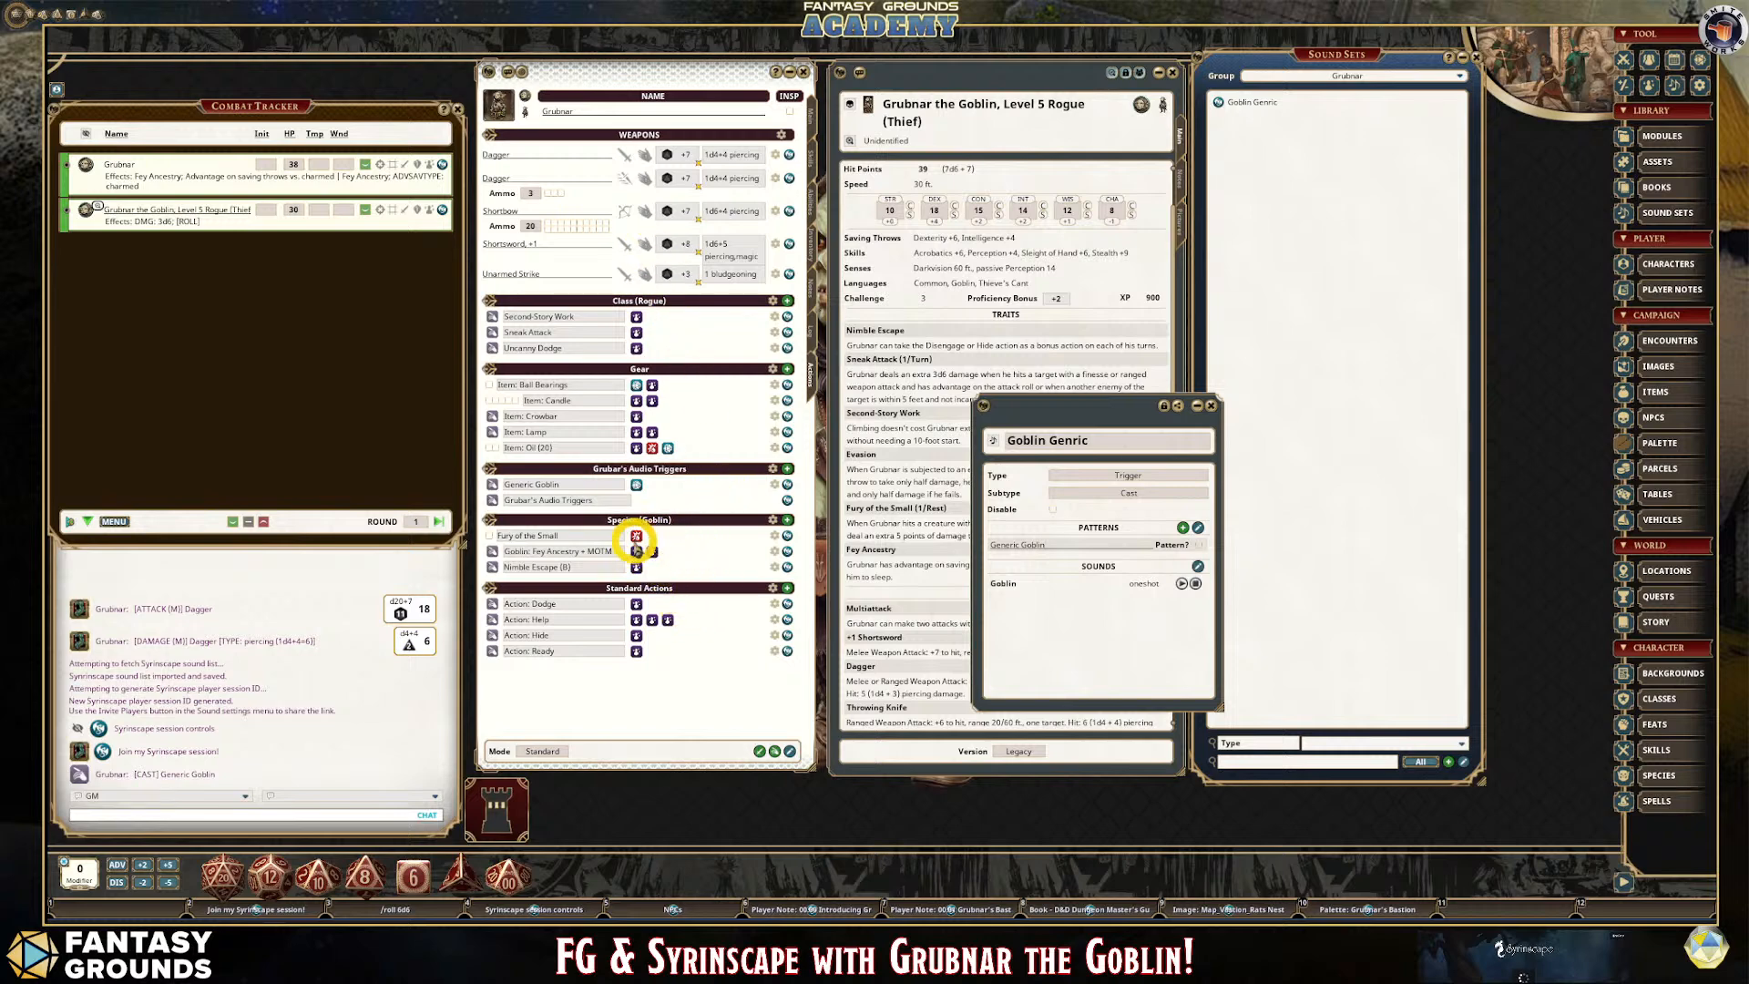
{"action": "left_click", "coordinate": [636, 485]}
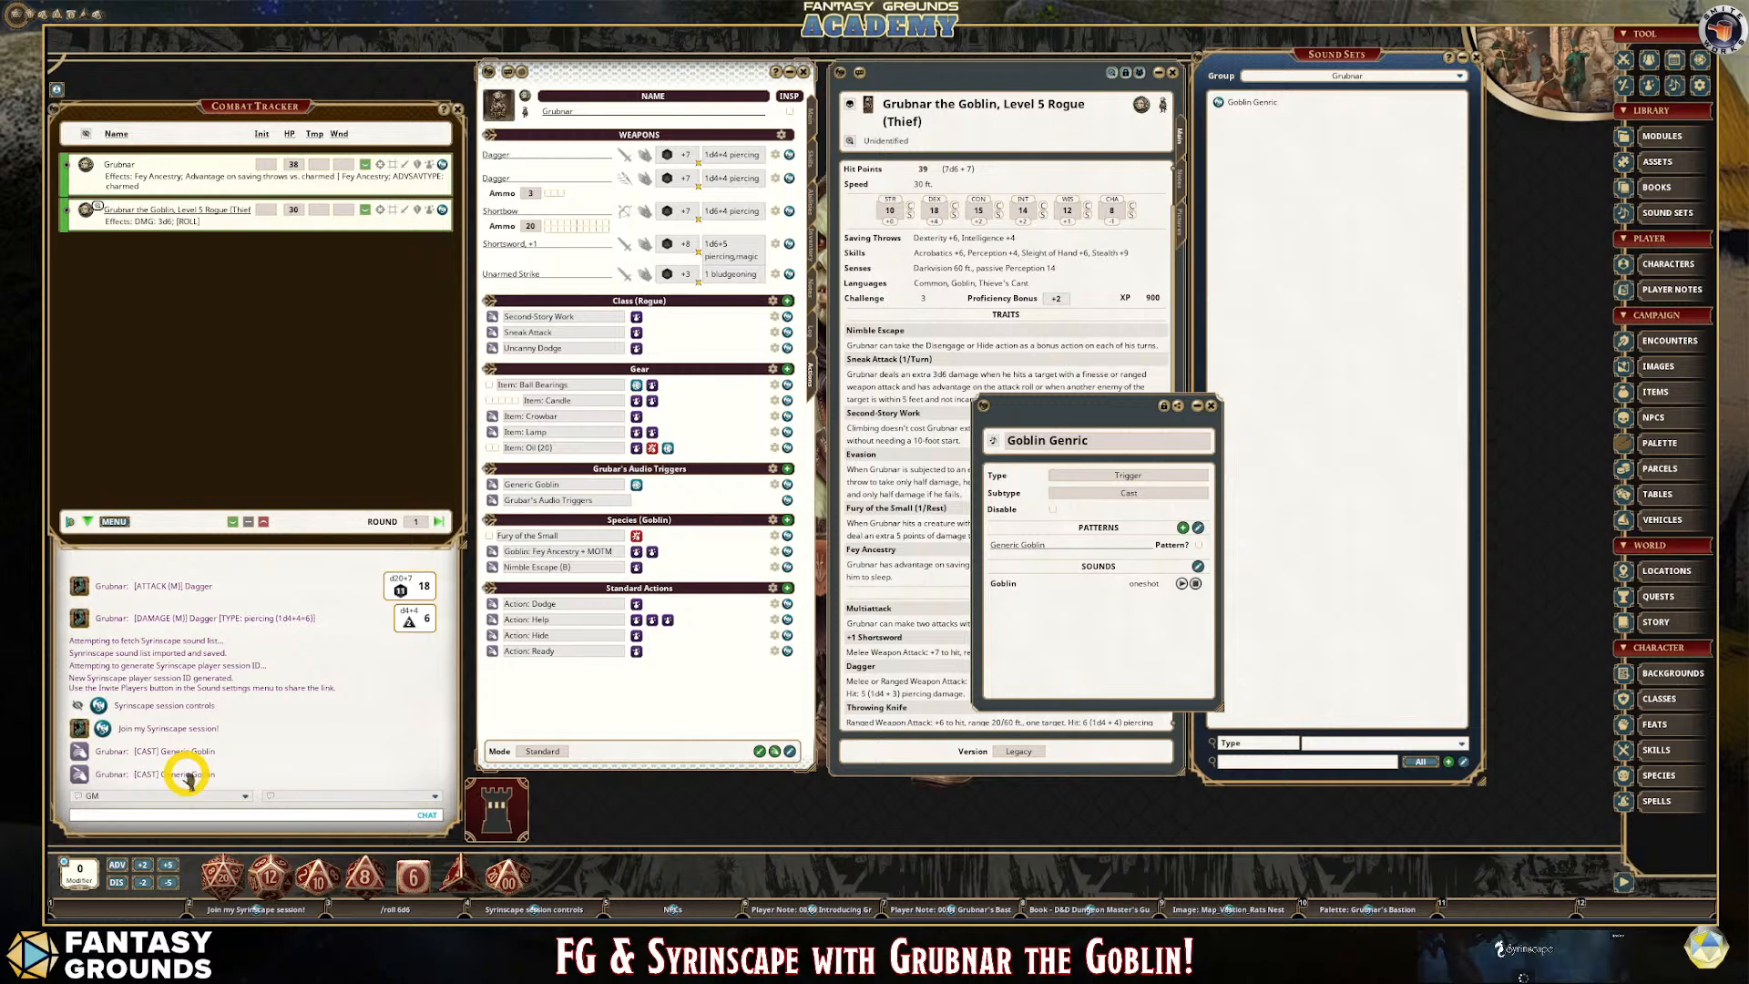
Correct the sound set's name to "Goblin Generic".
{"action": "left_click", "coordinate": [993, 546]}
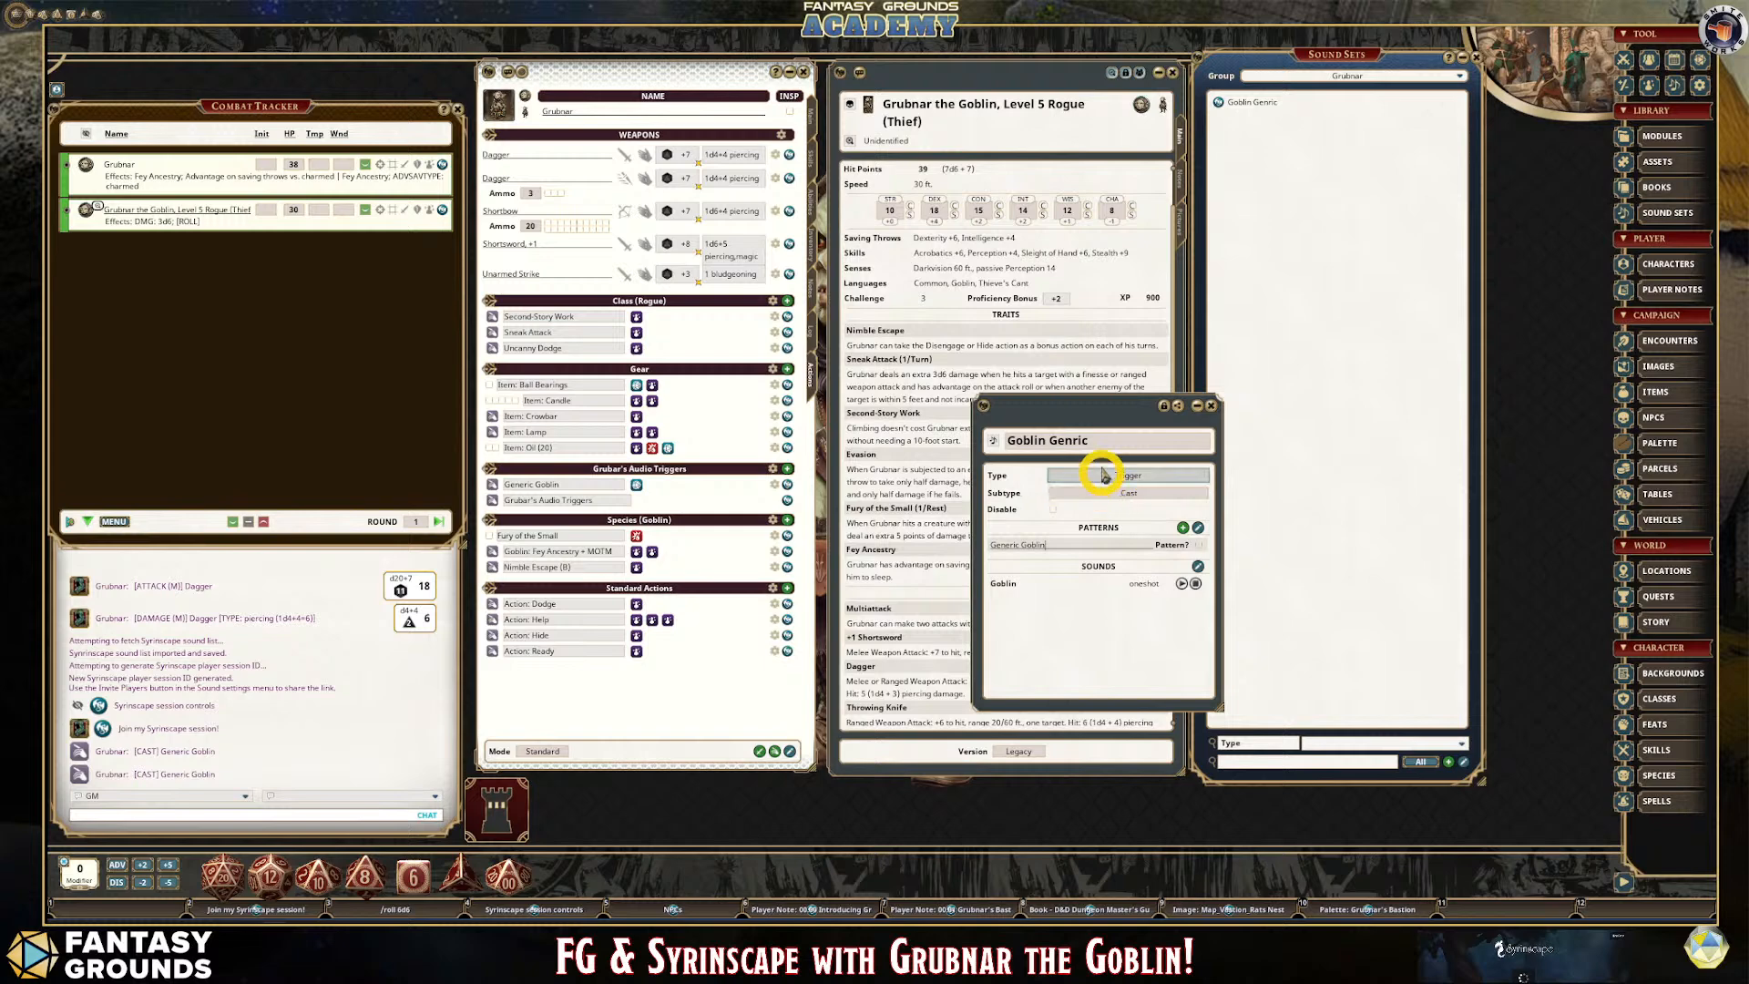
{"action": "left_click", "coordinate": [1074, 442]}
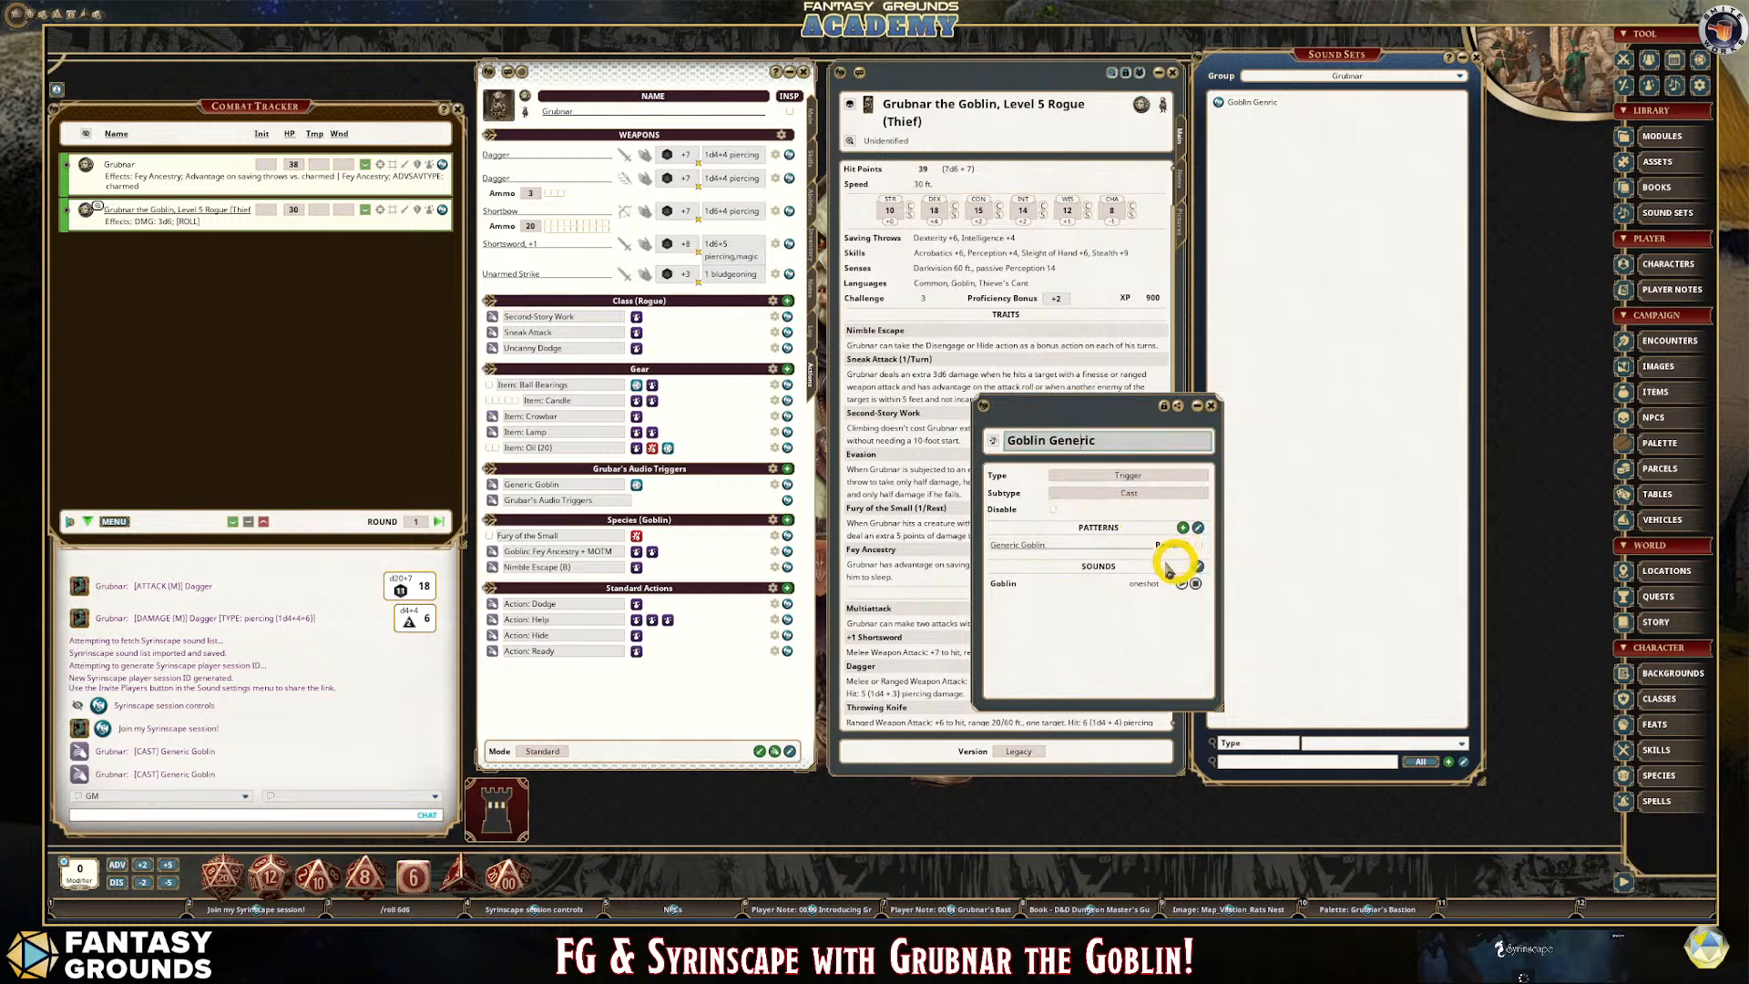
{"action": "left_click", "coordinate": [1115, 417]}
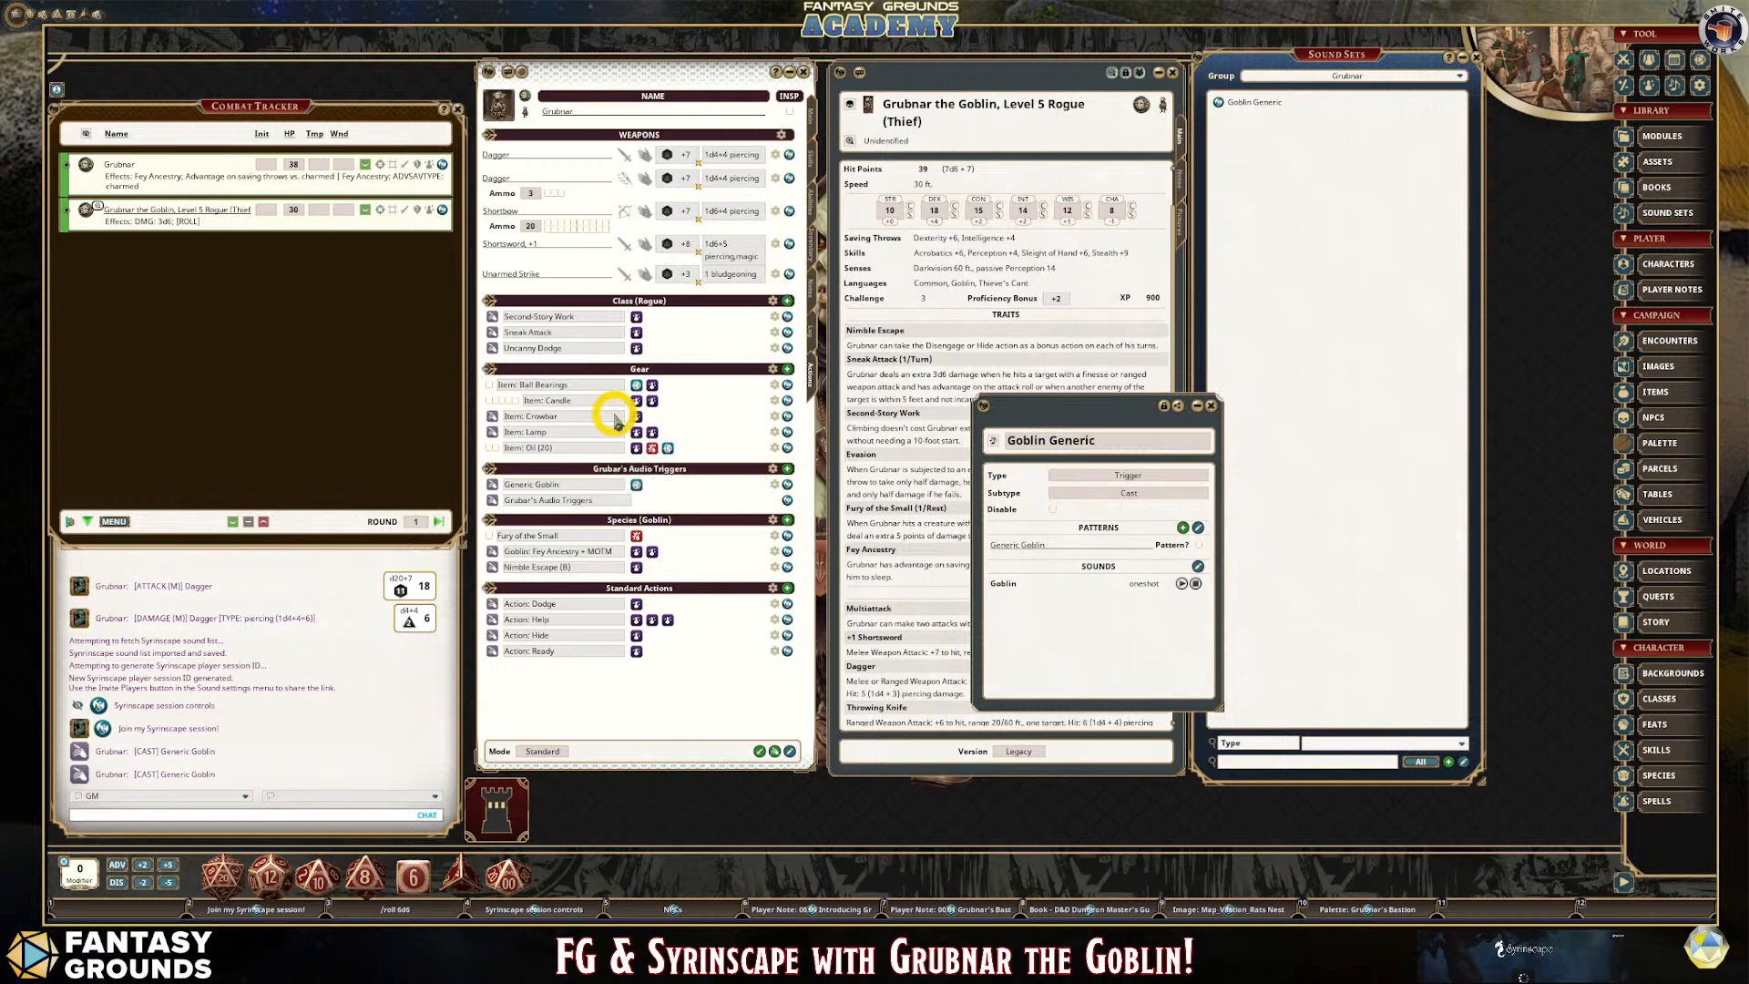
Rename the Generic Goblin action on Grubnar's character sheet as "Grubnar's Emotes".
{"action": "left_click", "coordinate": [491, 484]}
{"action": "left_click_drag", "start_coordinate": [492, 483], "coordinate": [1041, 558]}
{"action": "left_click", "coordinate": [1050, 546]}
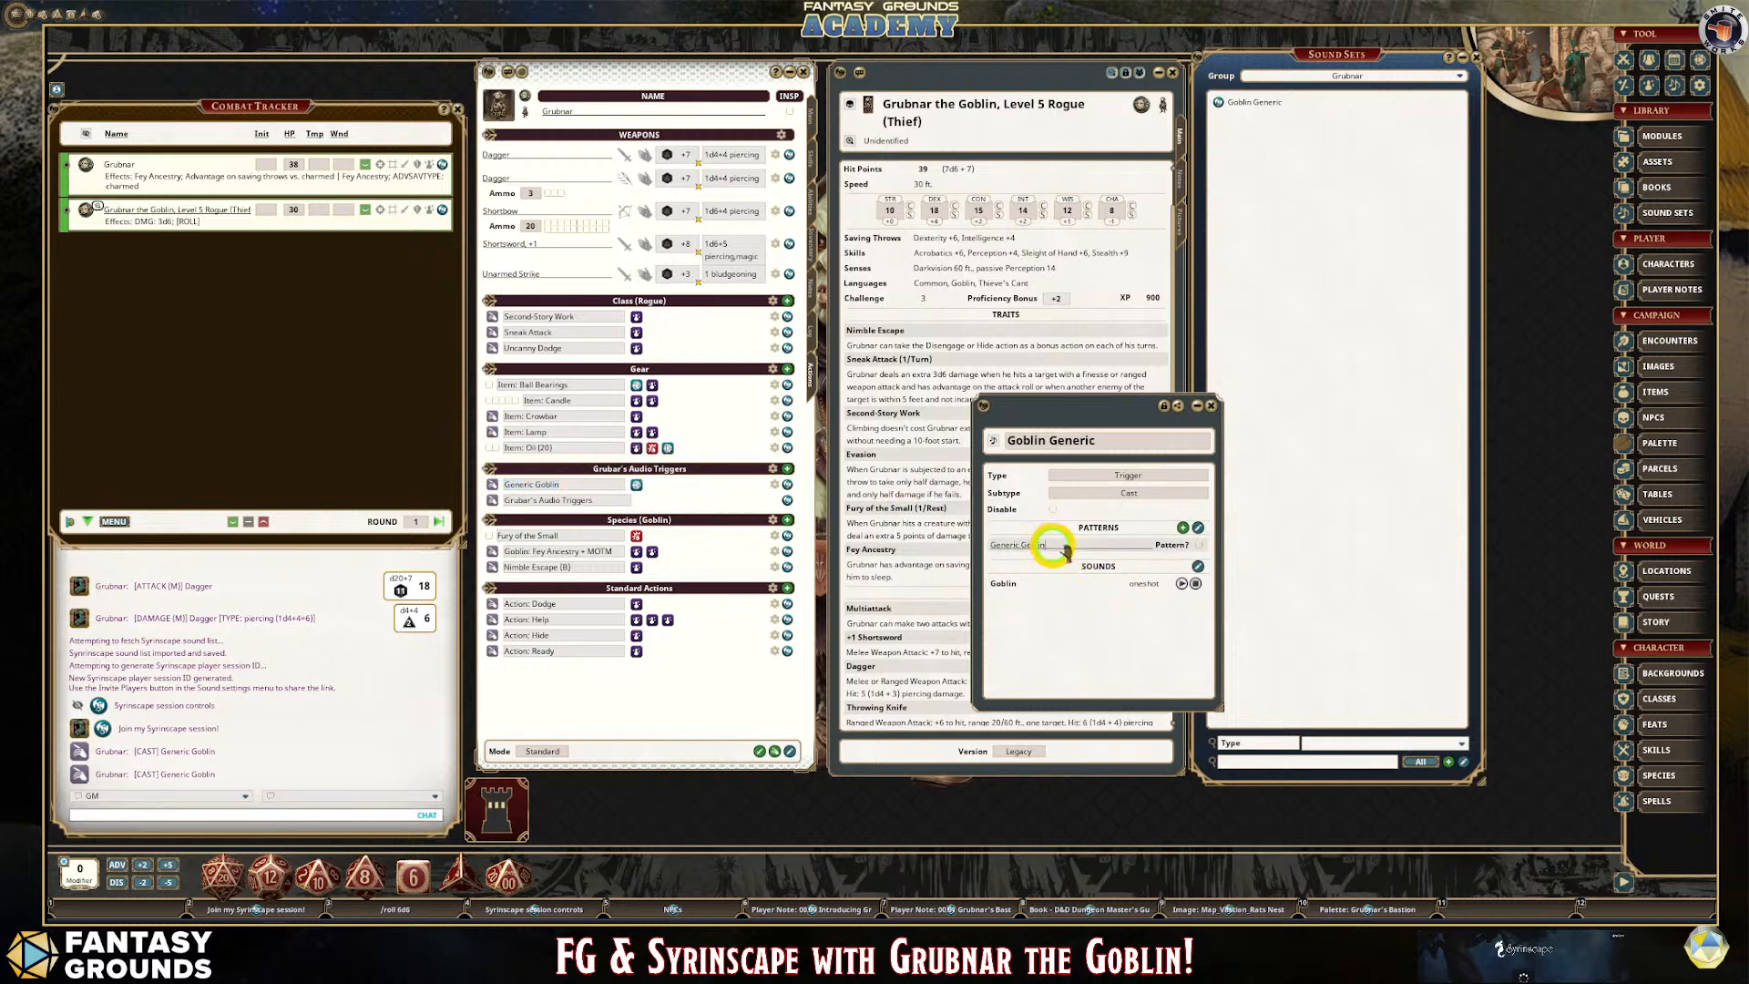
{"action": "left_click", "coordinate": [575, 489]}
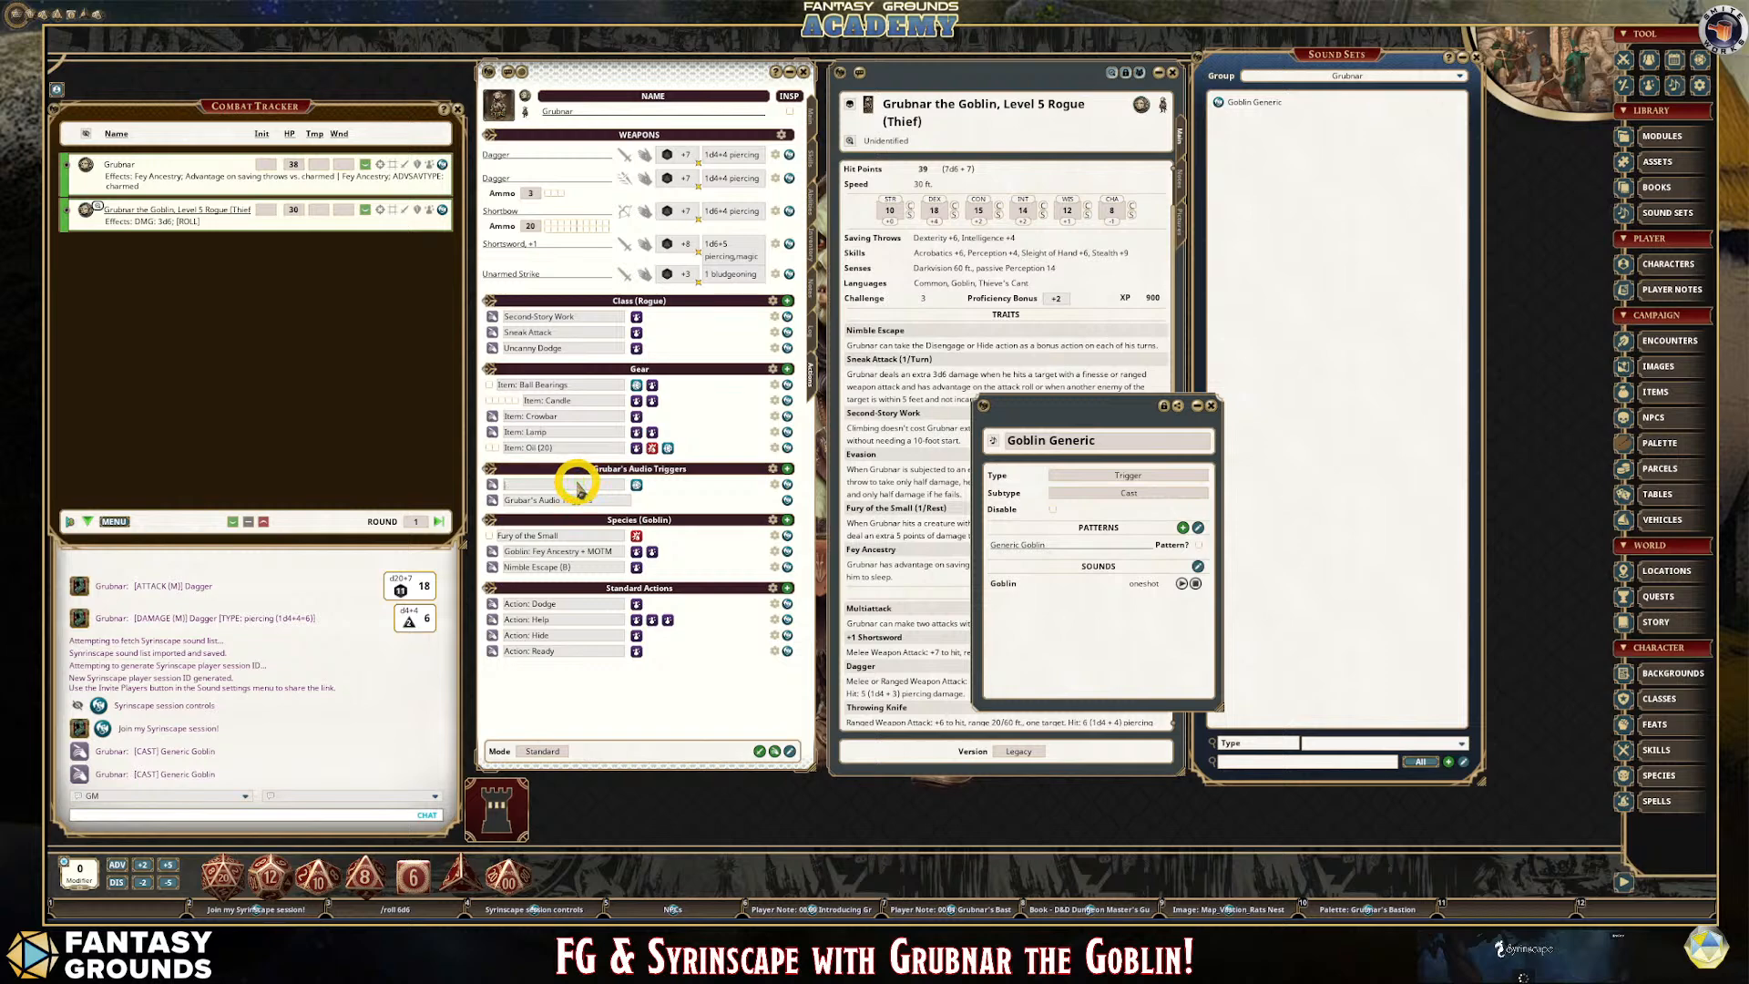
{"action": "key", "text": "shift"}
{"action": "type", "text": "Gr"}
{"action": "type", "text": "Emotes"}
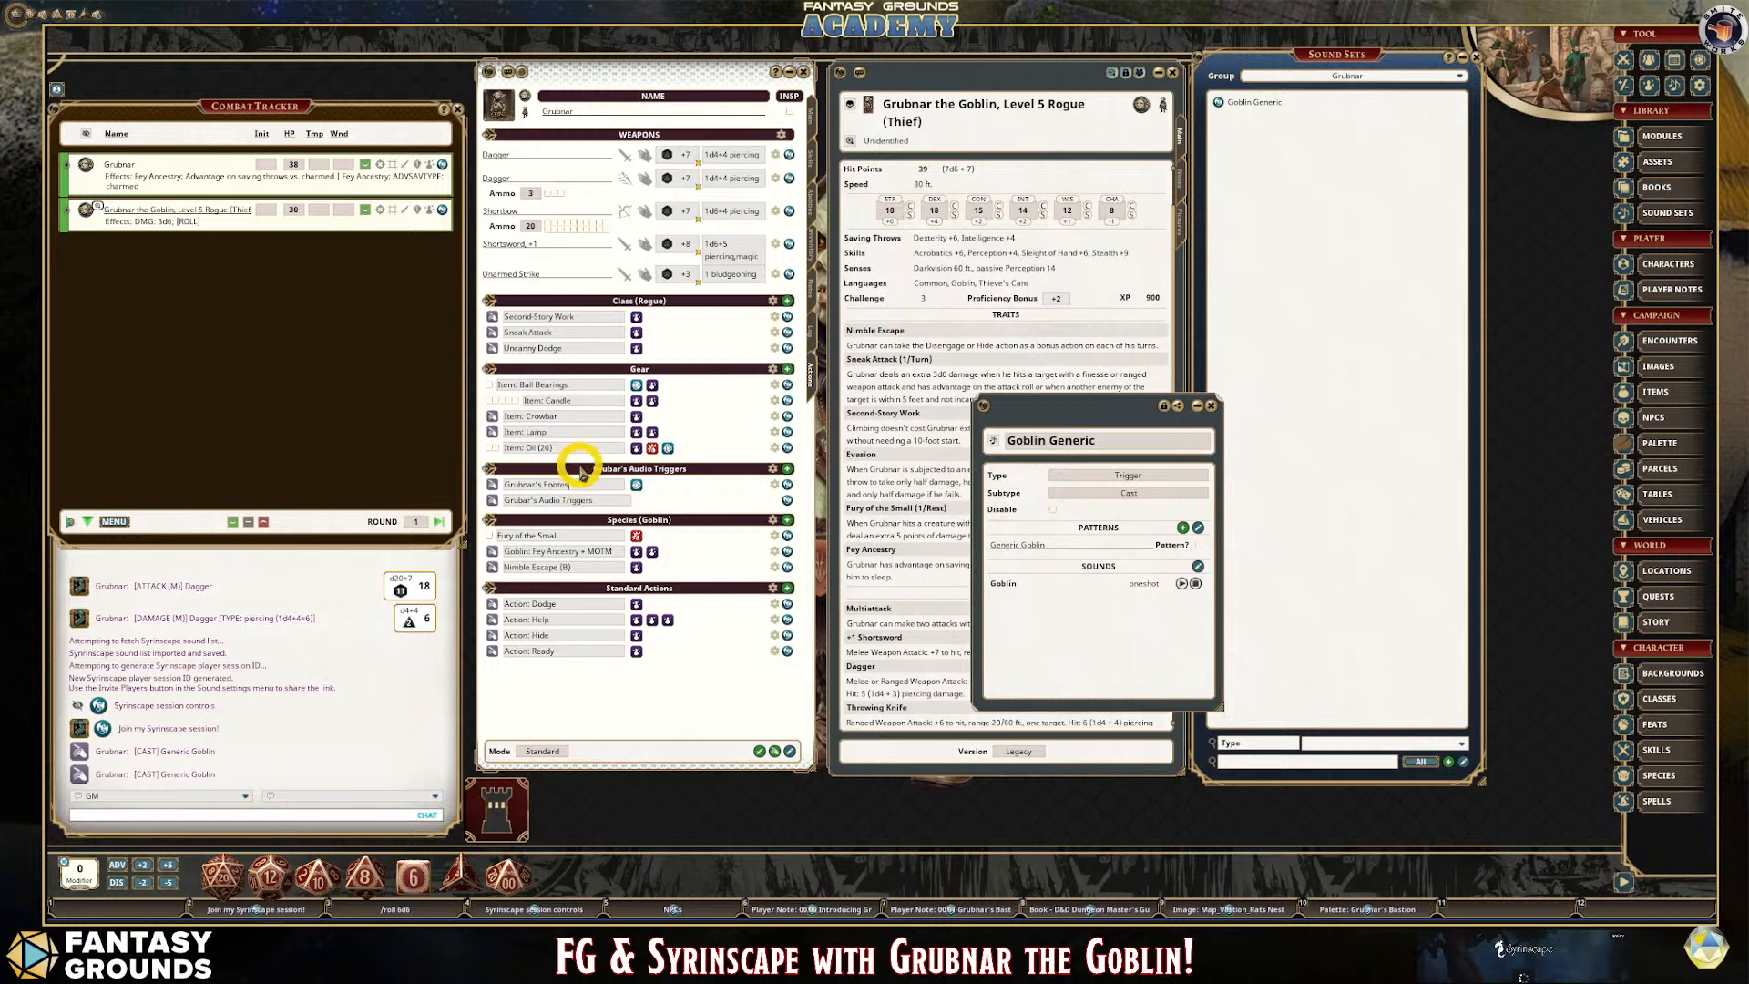
{"action": "left_click", "coordinate": [616, 501]}
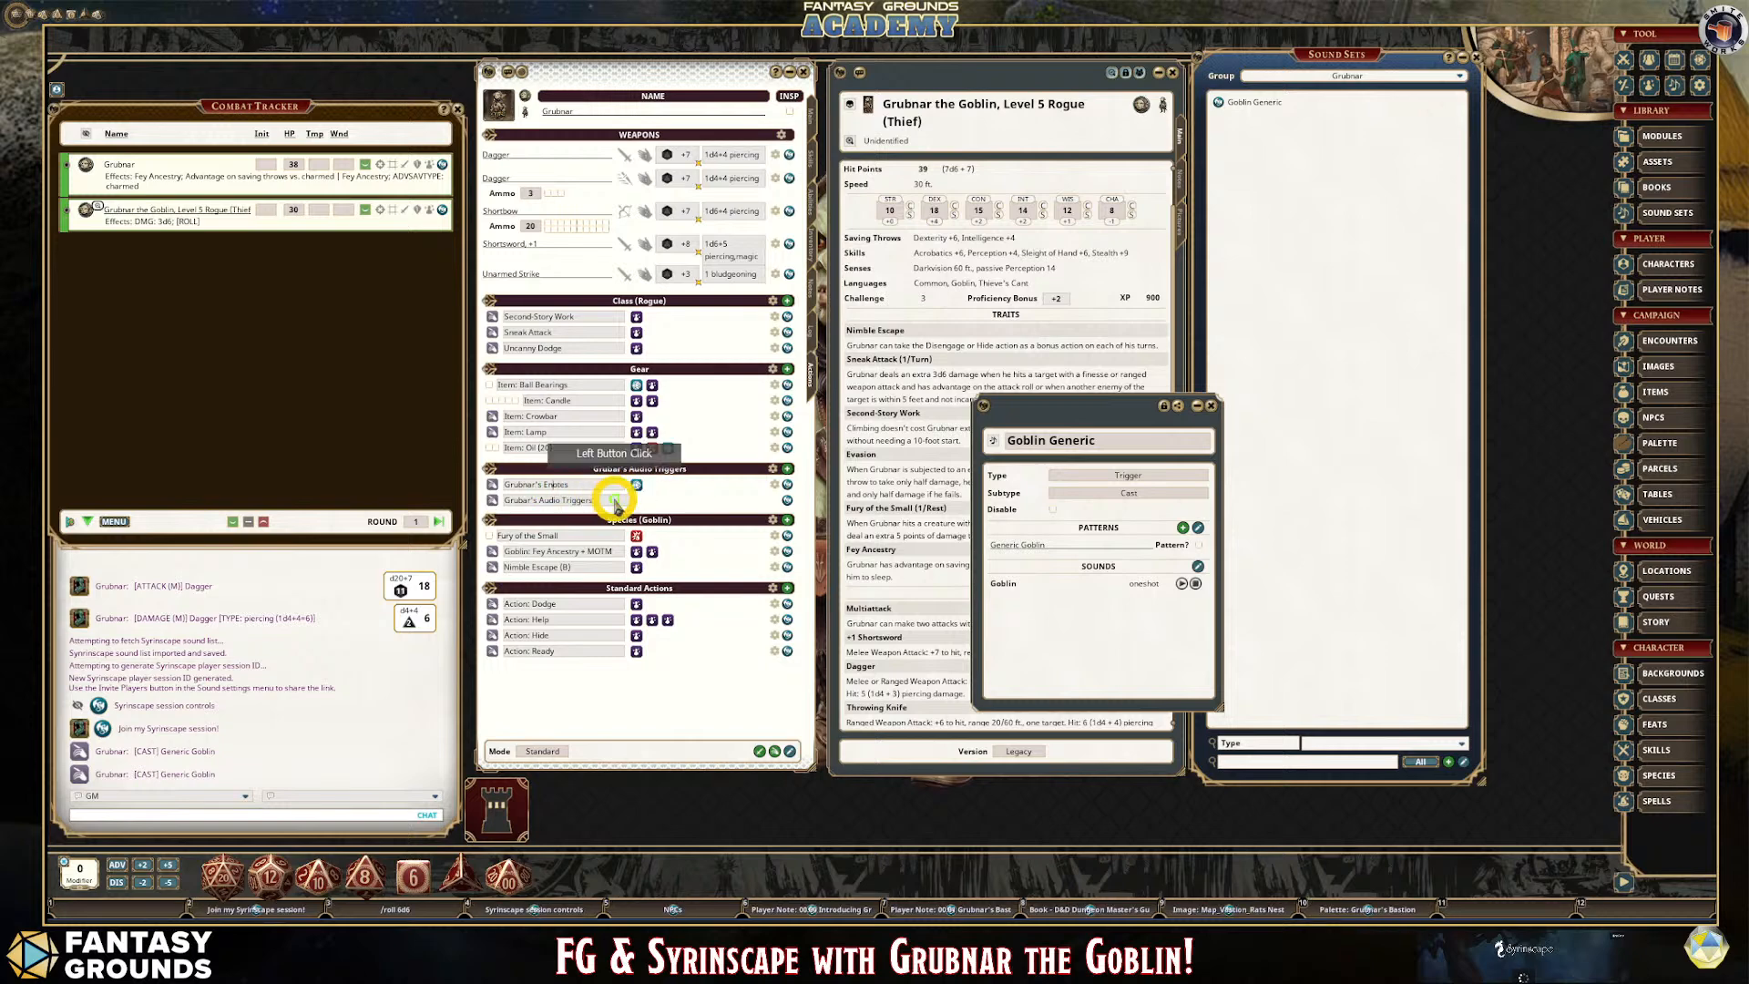
{"action": "left_click", "coordinate": [687, 471]}
{"action": "left_click", "coordinate": [704, 469]}
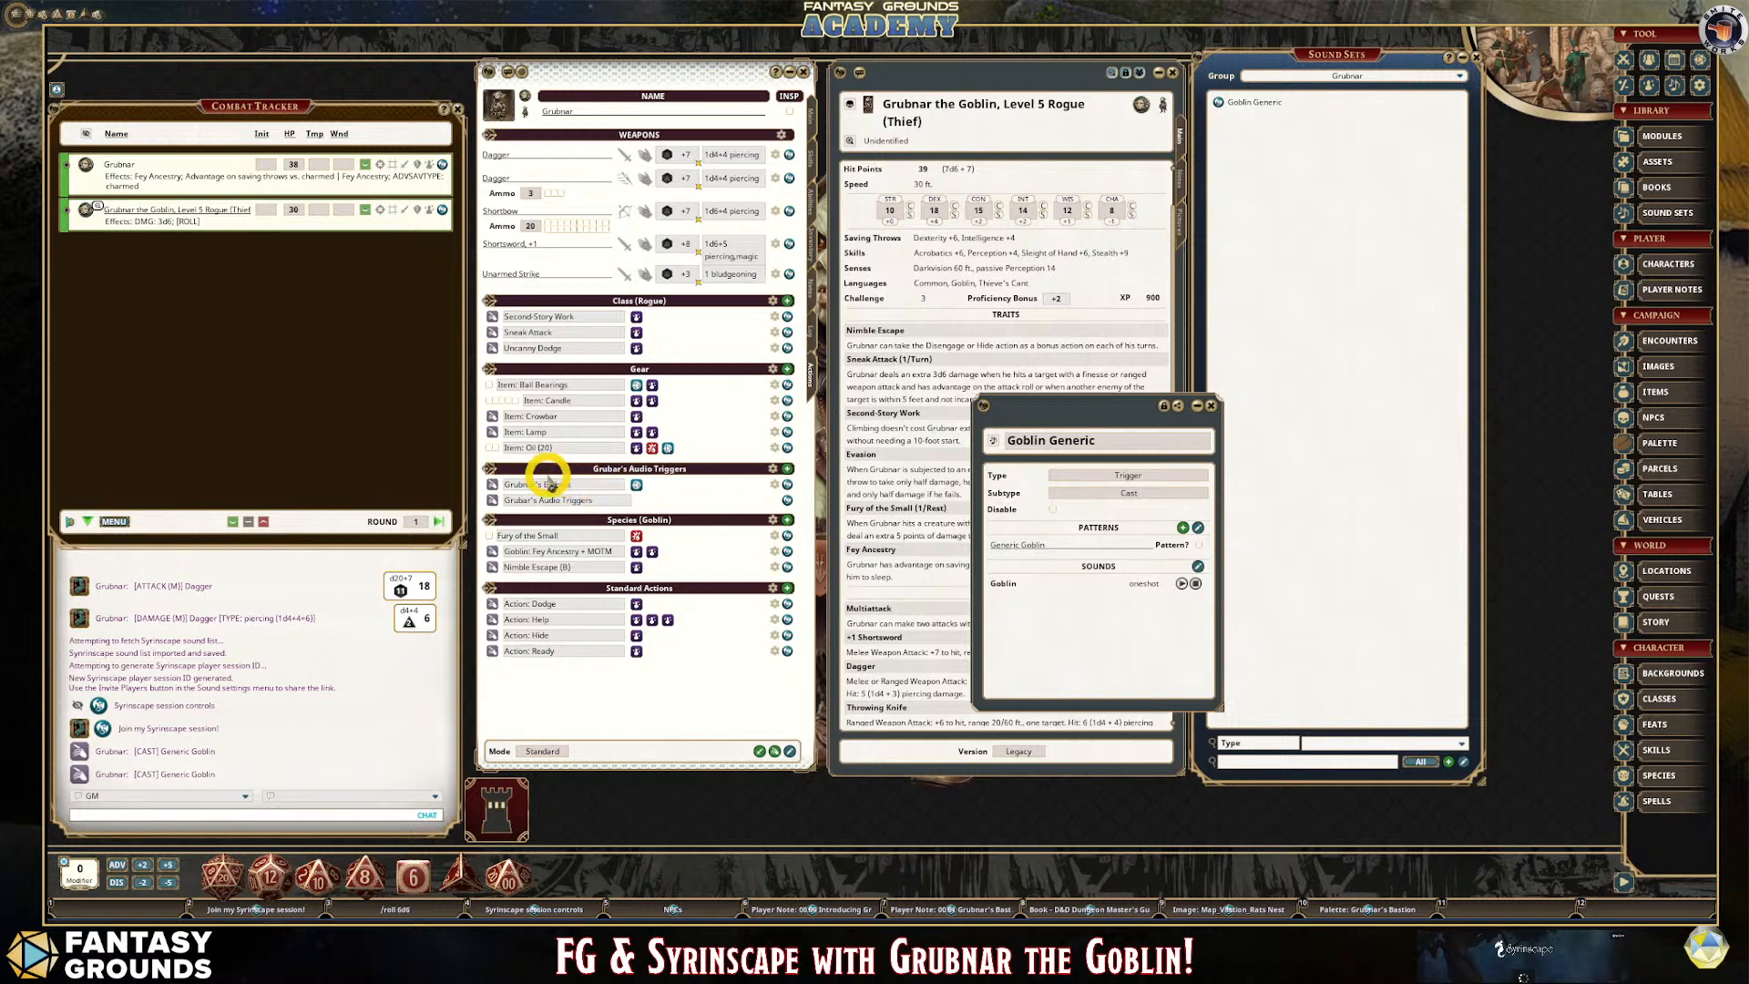
Replace the Goblin Generic trigger's pattern with Grubnar, casting the Grubnar's Emotes action before and after the change.
{"action": "left_click", "coordinate": [640, 487]}
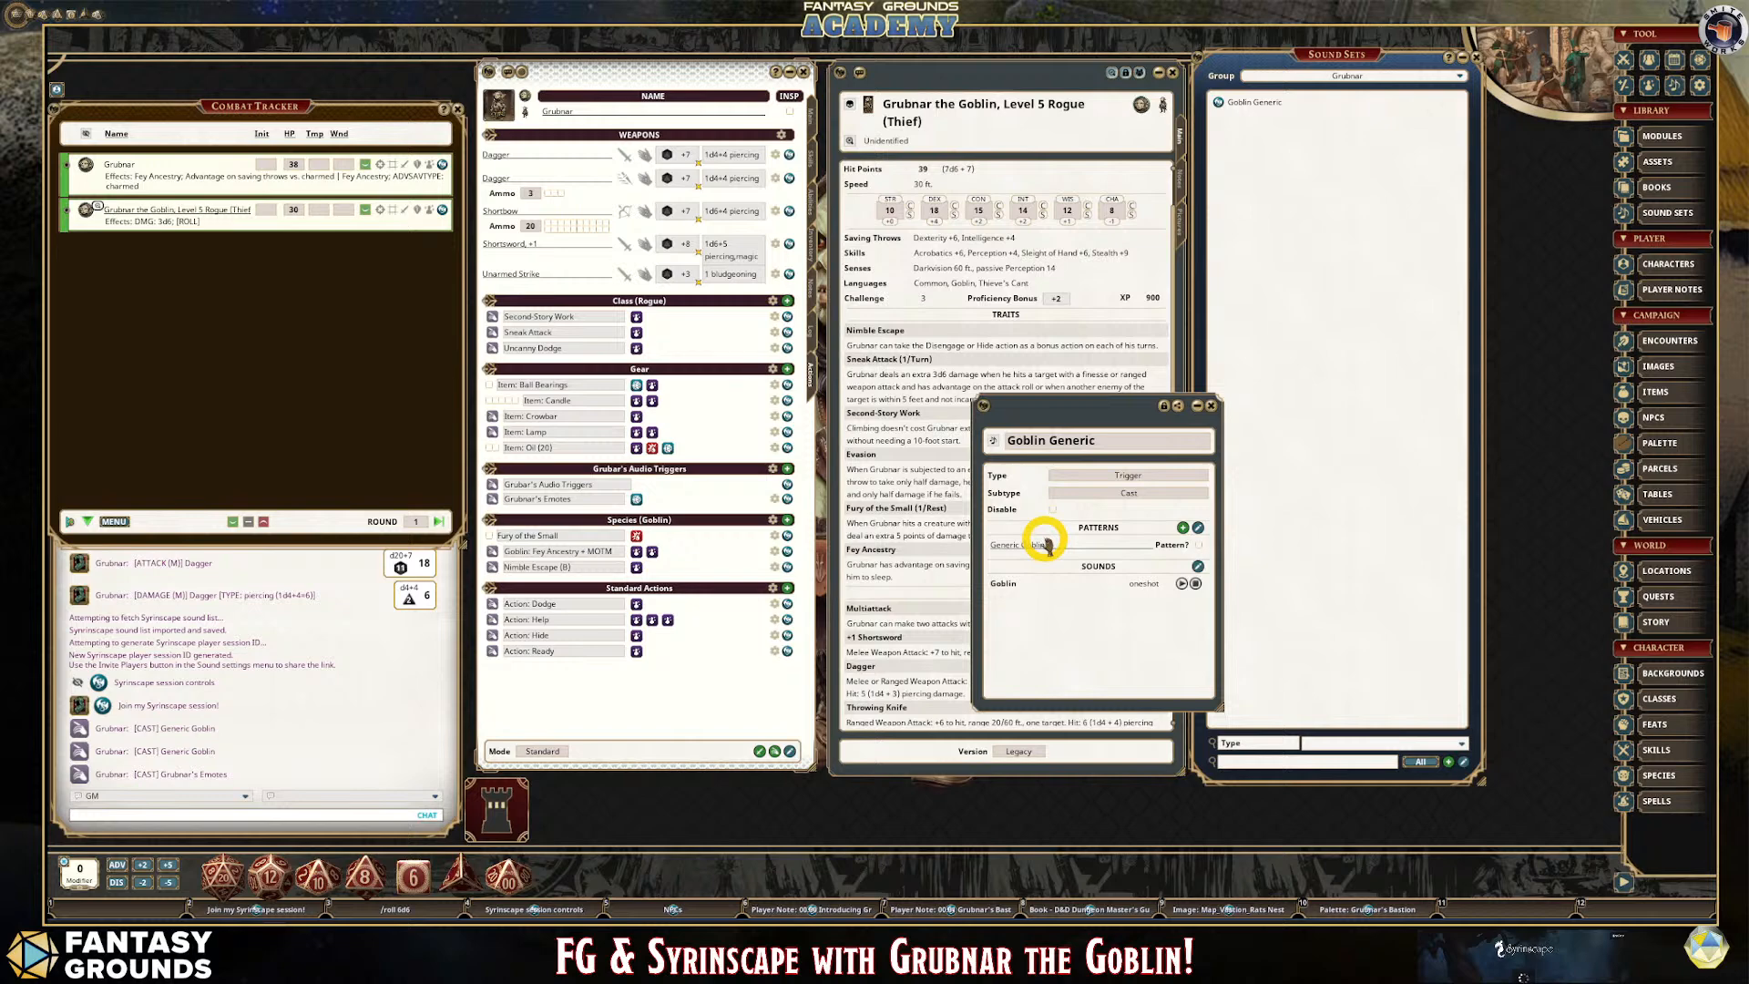
{"action": "left_click_drag", "start_coordinate": [1046, 545], "coordinate": [1111, 551]}
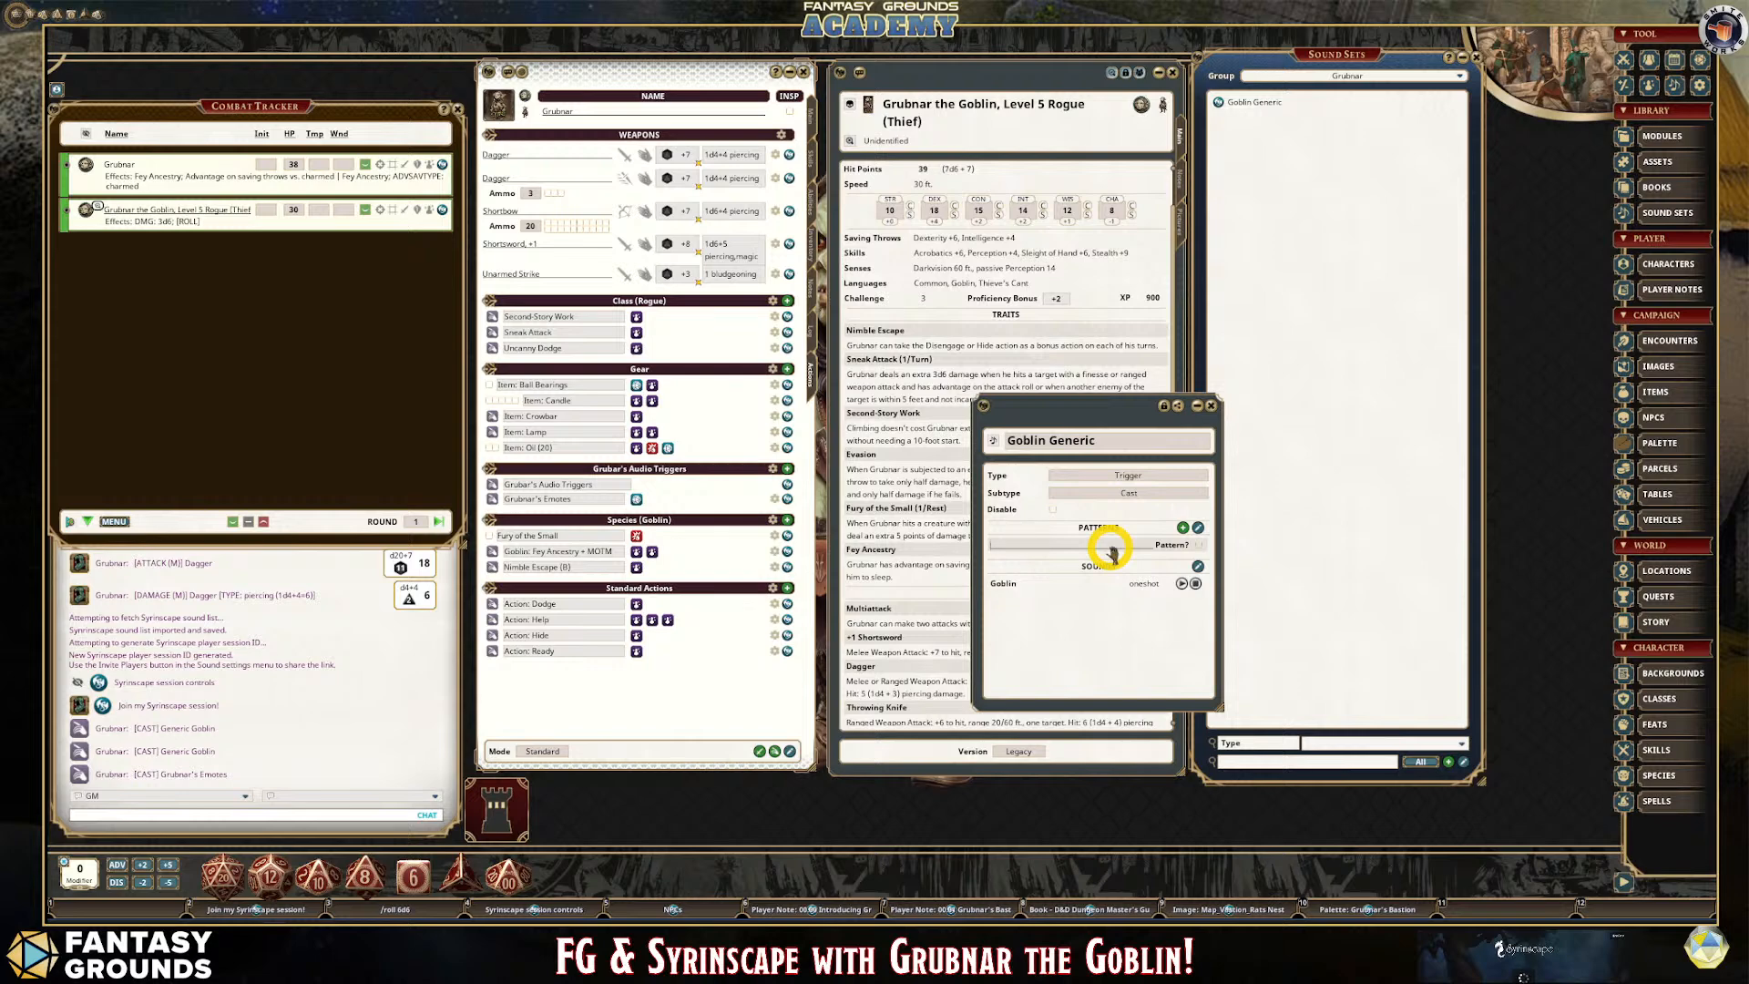
{"action": "type", "text": "Grubnar"}
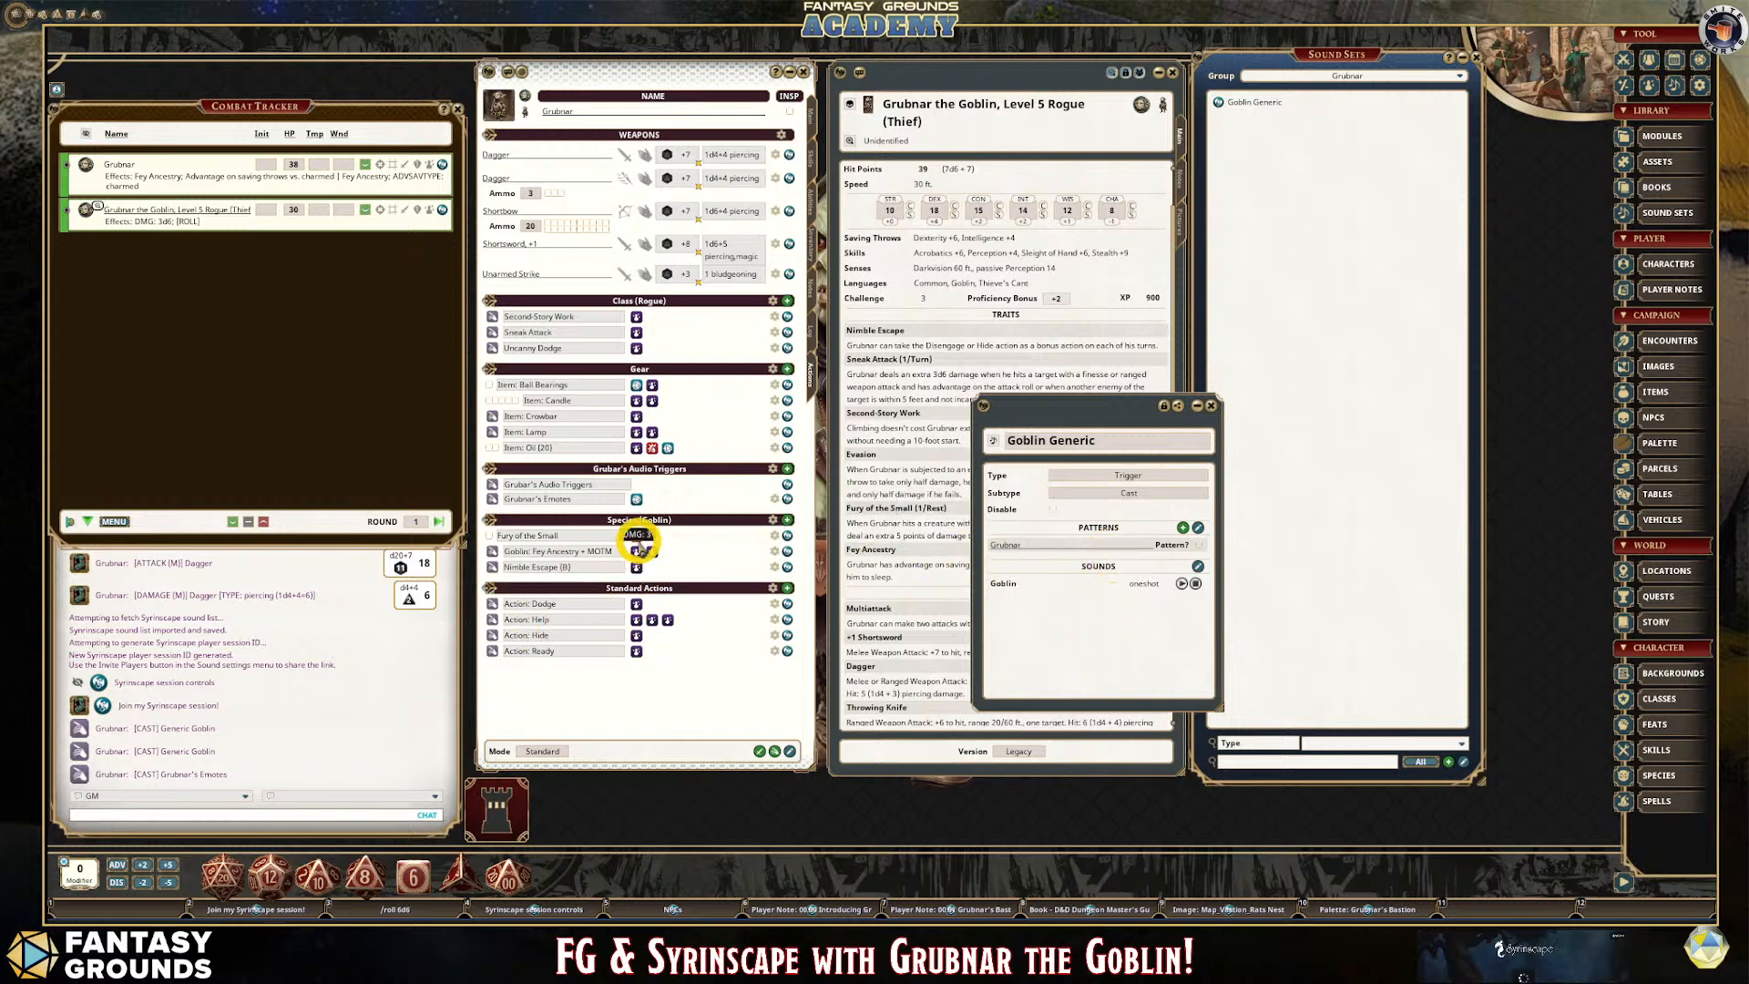
{"action": "left_click", "coordinate": [635, 499]}
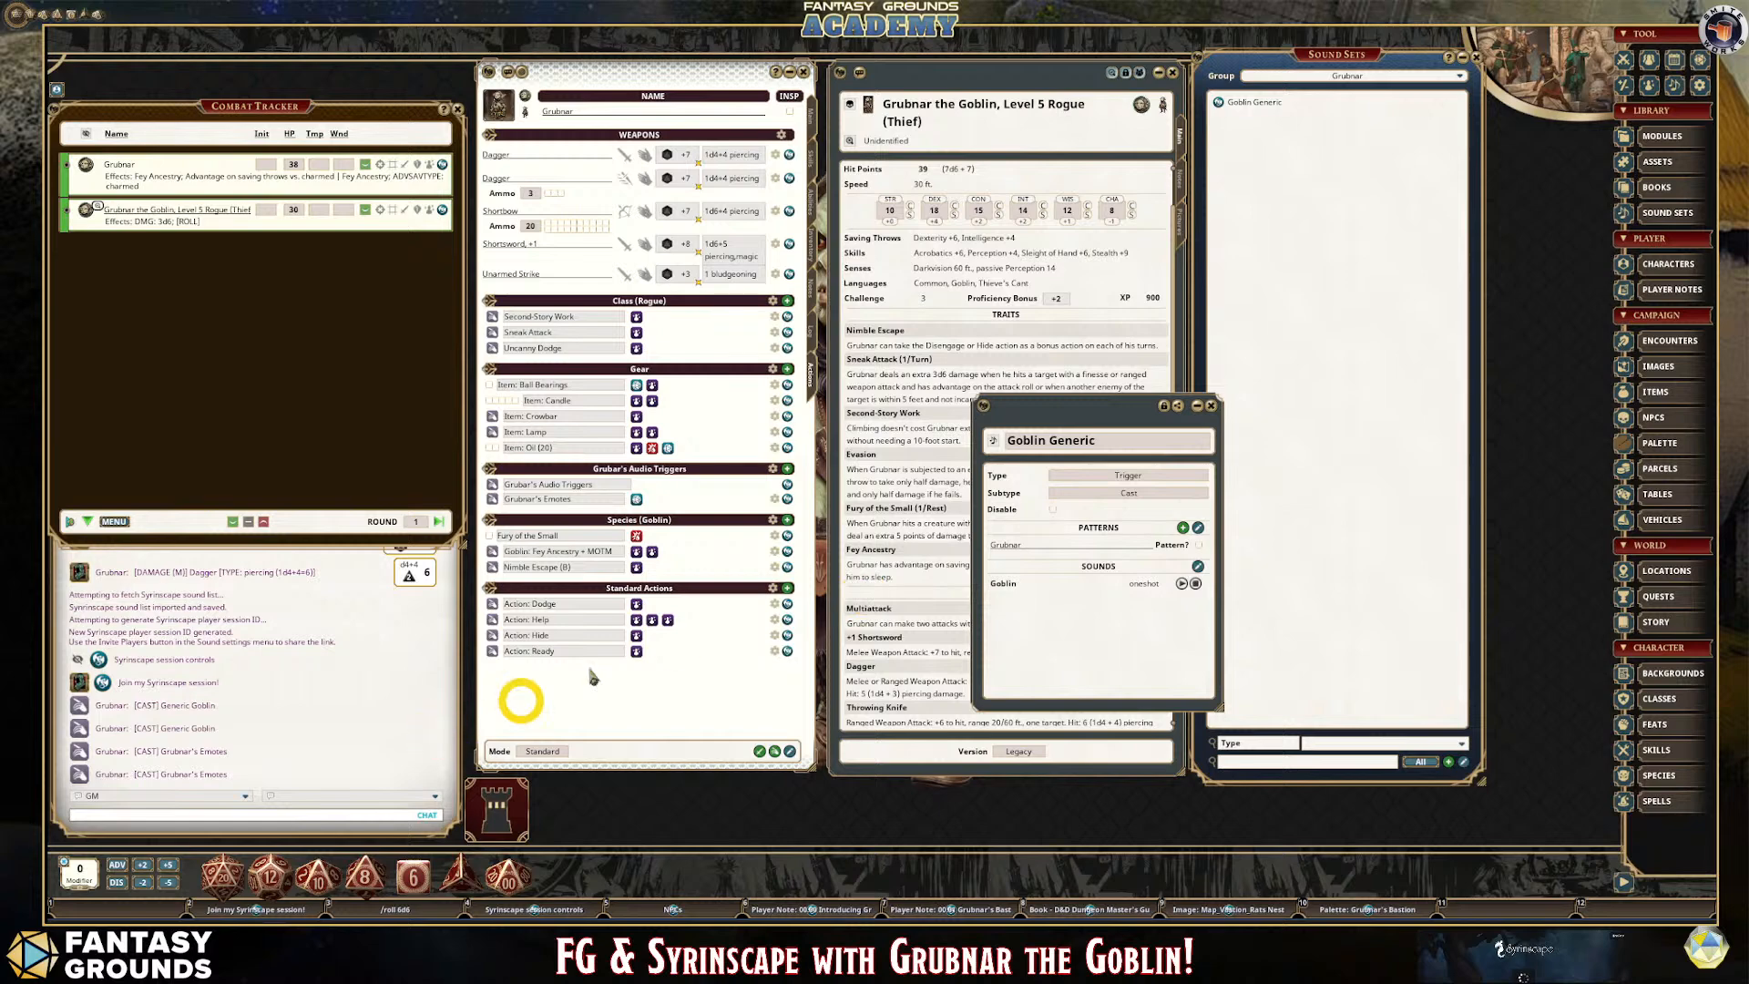
Extend the Goblin Generic trigger's pattern to "Grubnar Emotes" and cast the Grubnar's Emotes action to test it.
{"action": "left_click", "coordinate": [1110, 446]}
{"action": "left_click_drag", "start_coordinate": [1111, 446], "coordinate": [1053, 547]}
{"action": "left_click", "coordinate": [1037, 544]}
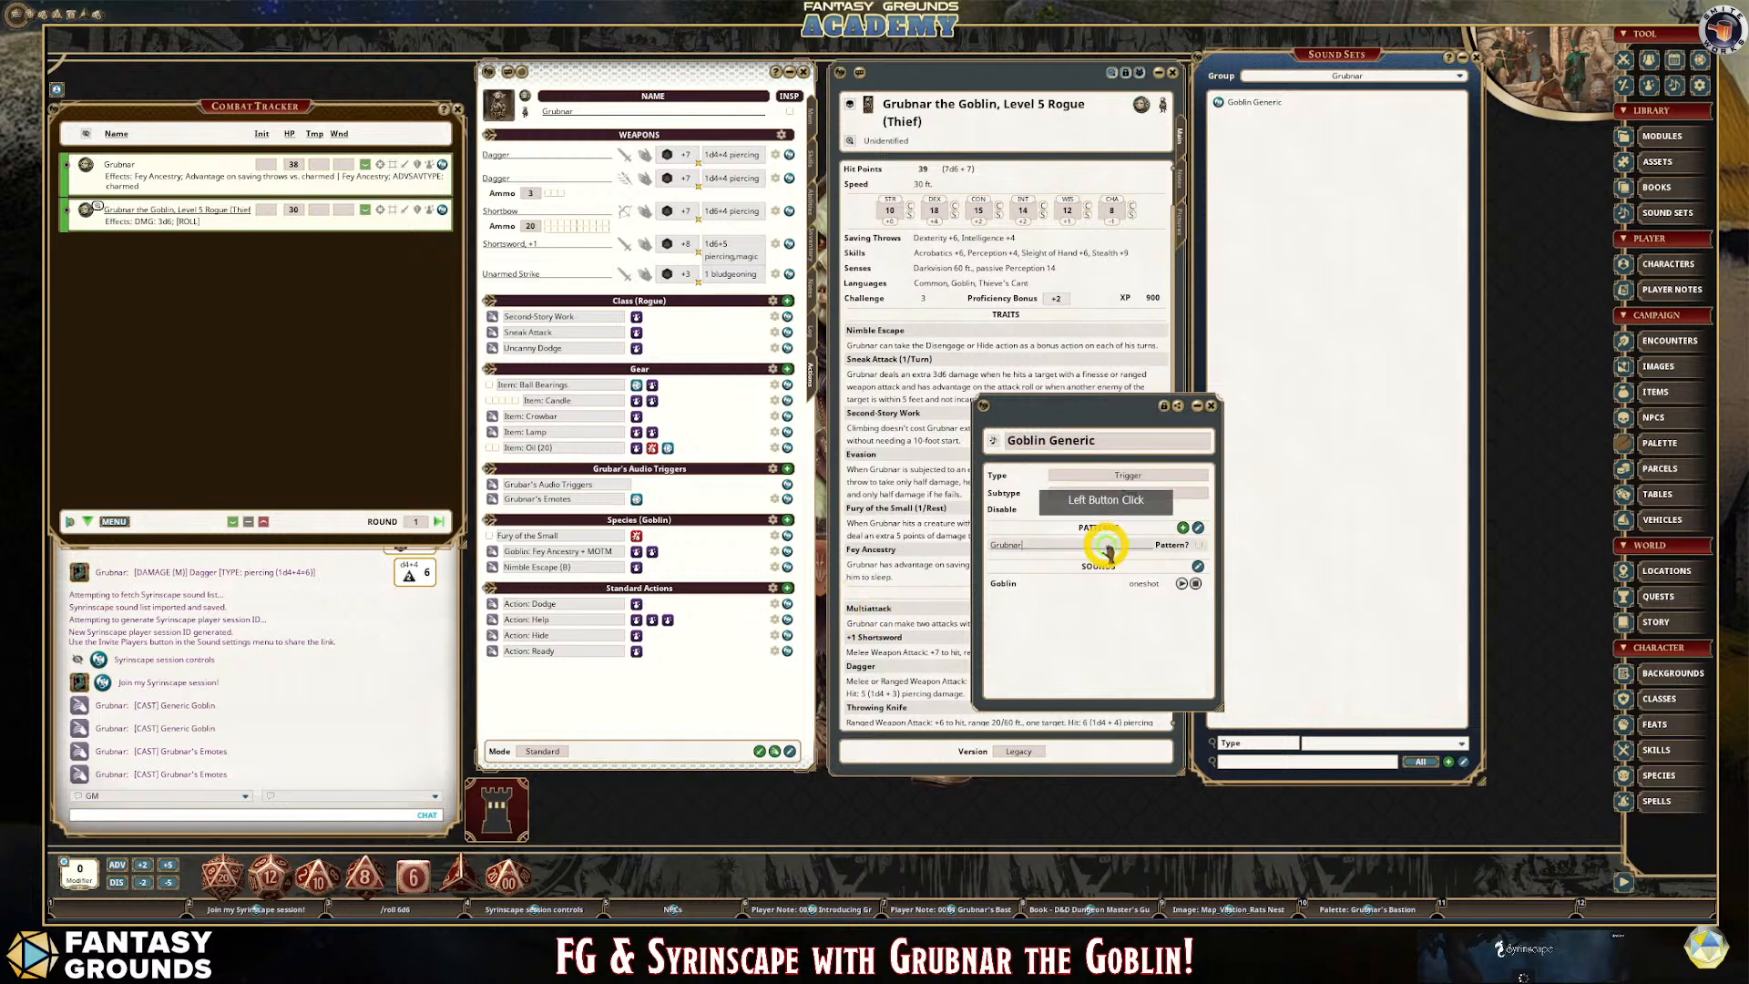
{"action": "key", "text": "shift"}
{"action": "type", "text": "Emotes"}
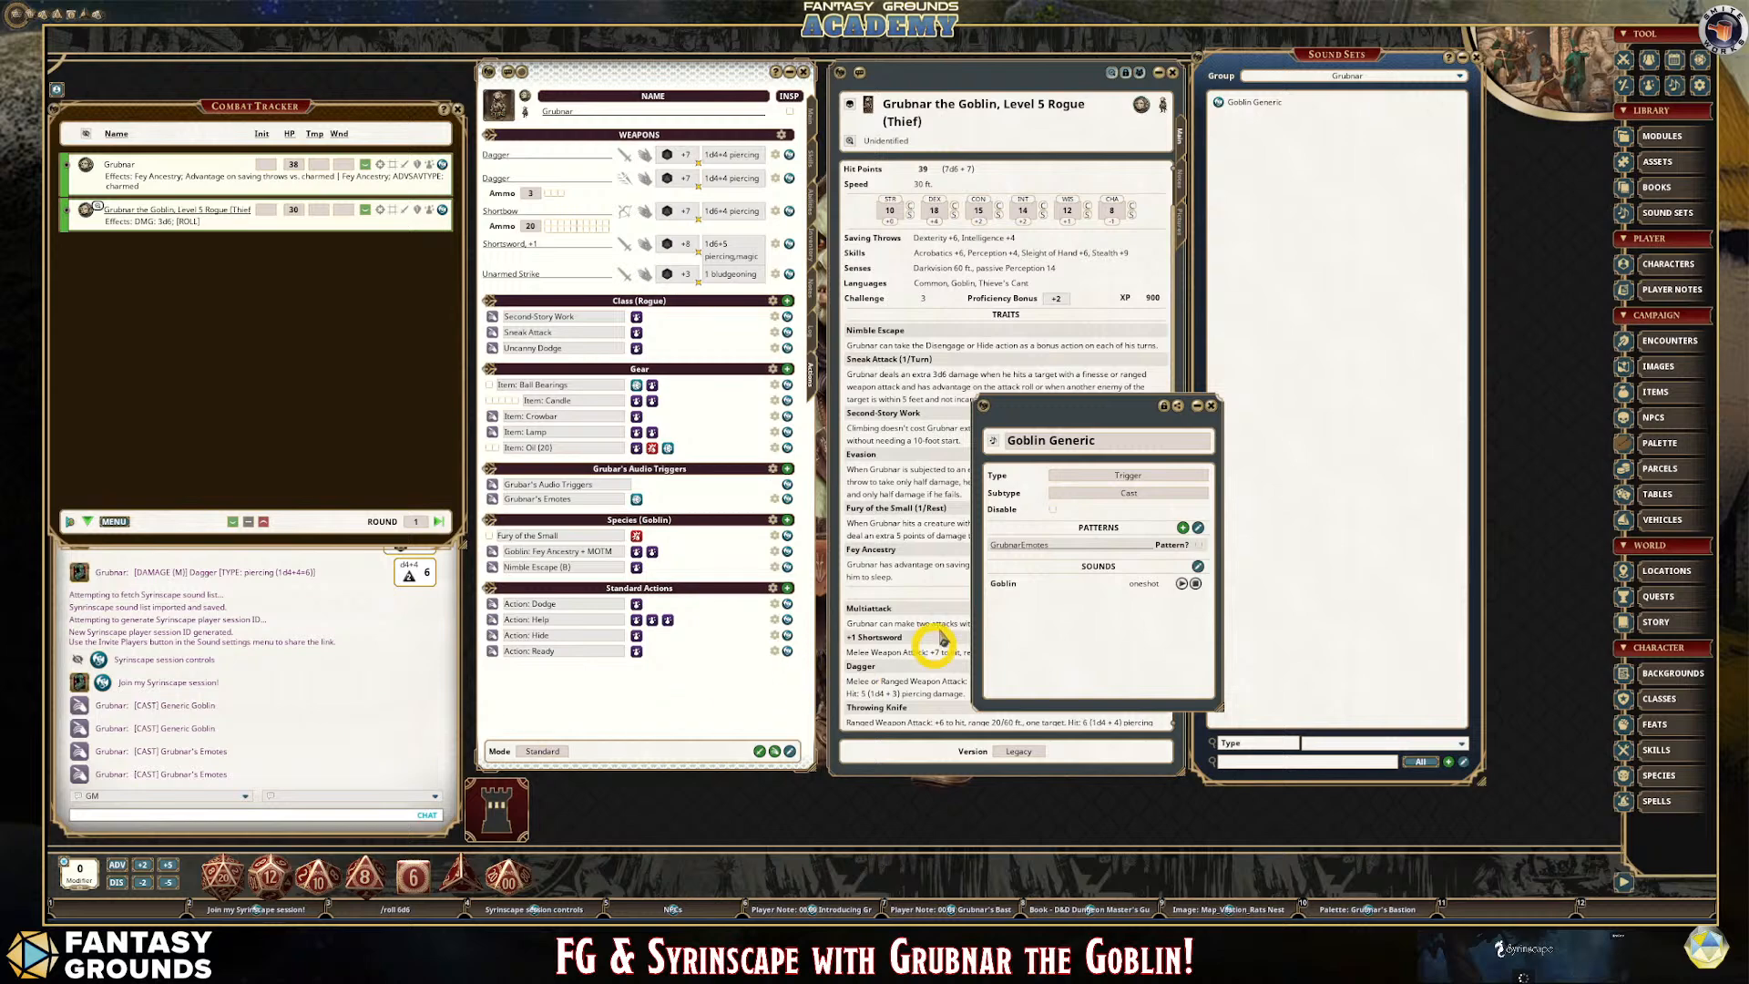
{"action": "left_click", "coordinate": [1022, 547]}
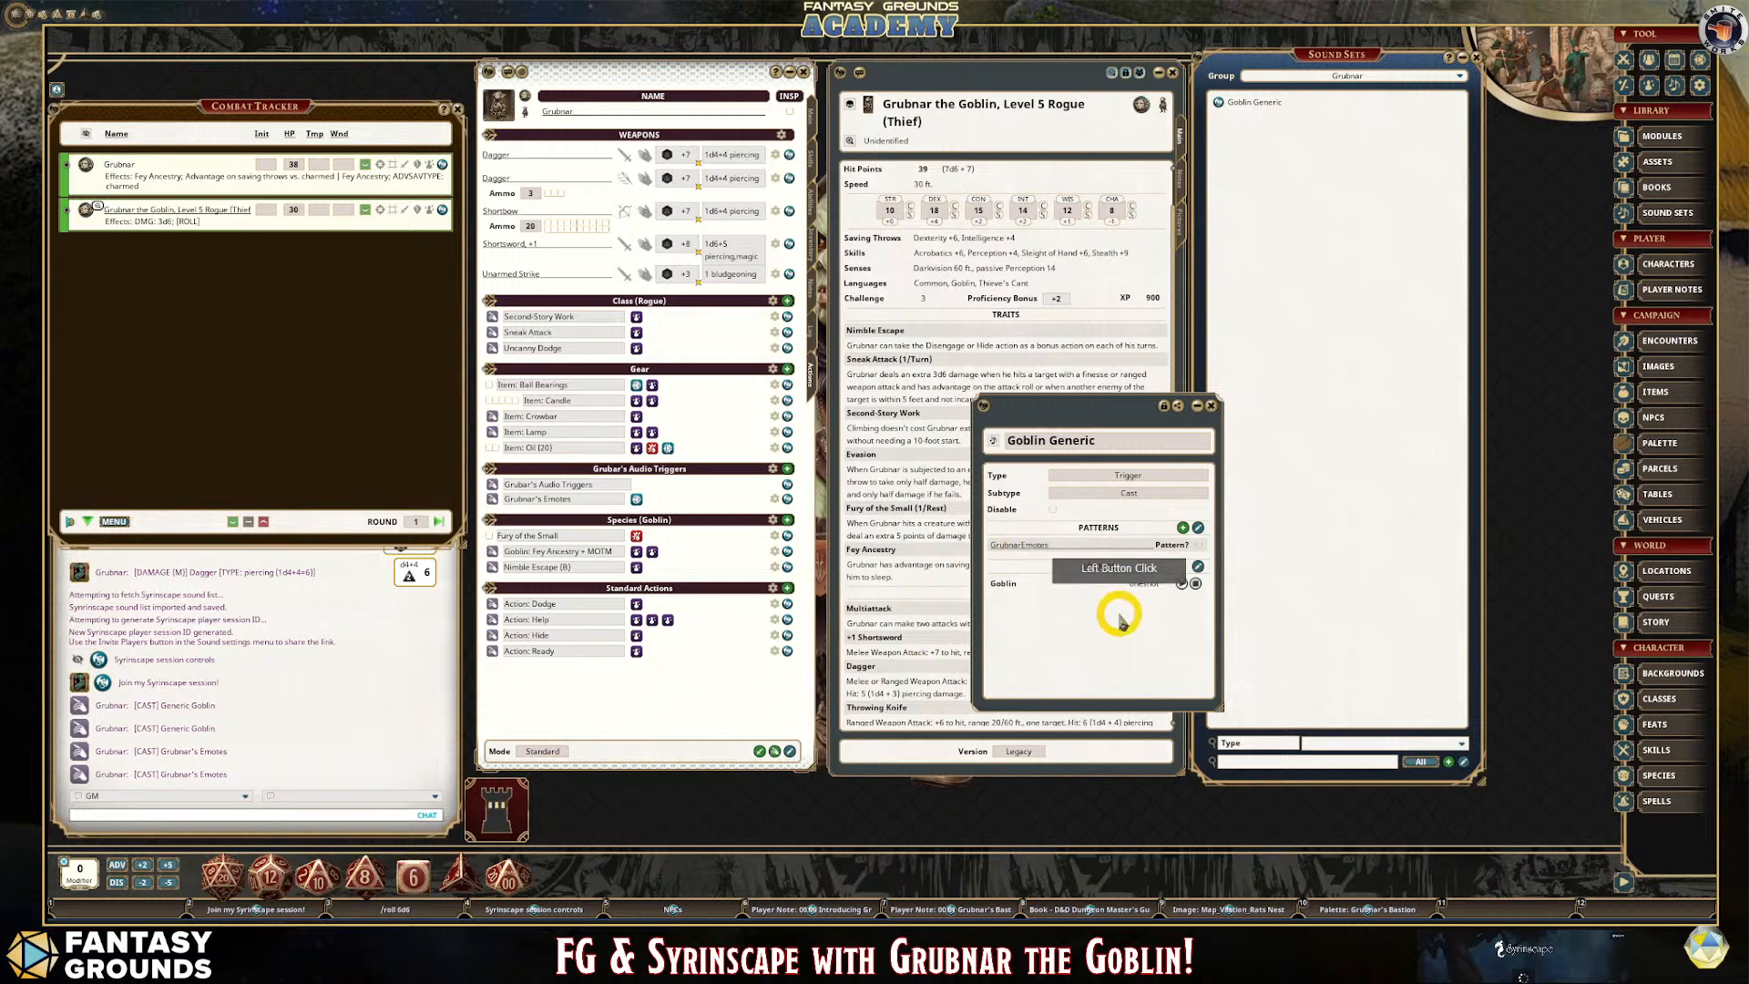
{"action": "left_click", "coordinate": [1054, 604]}
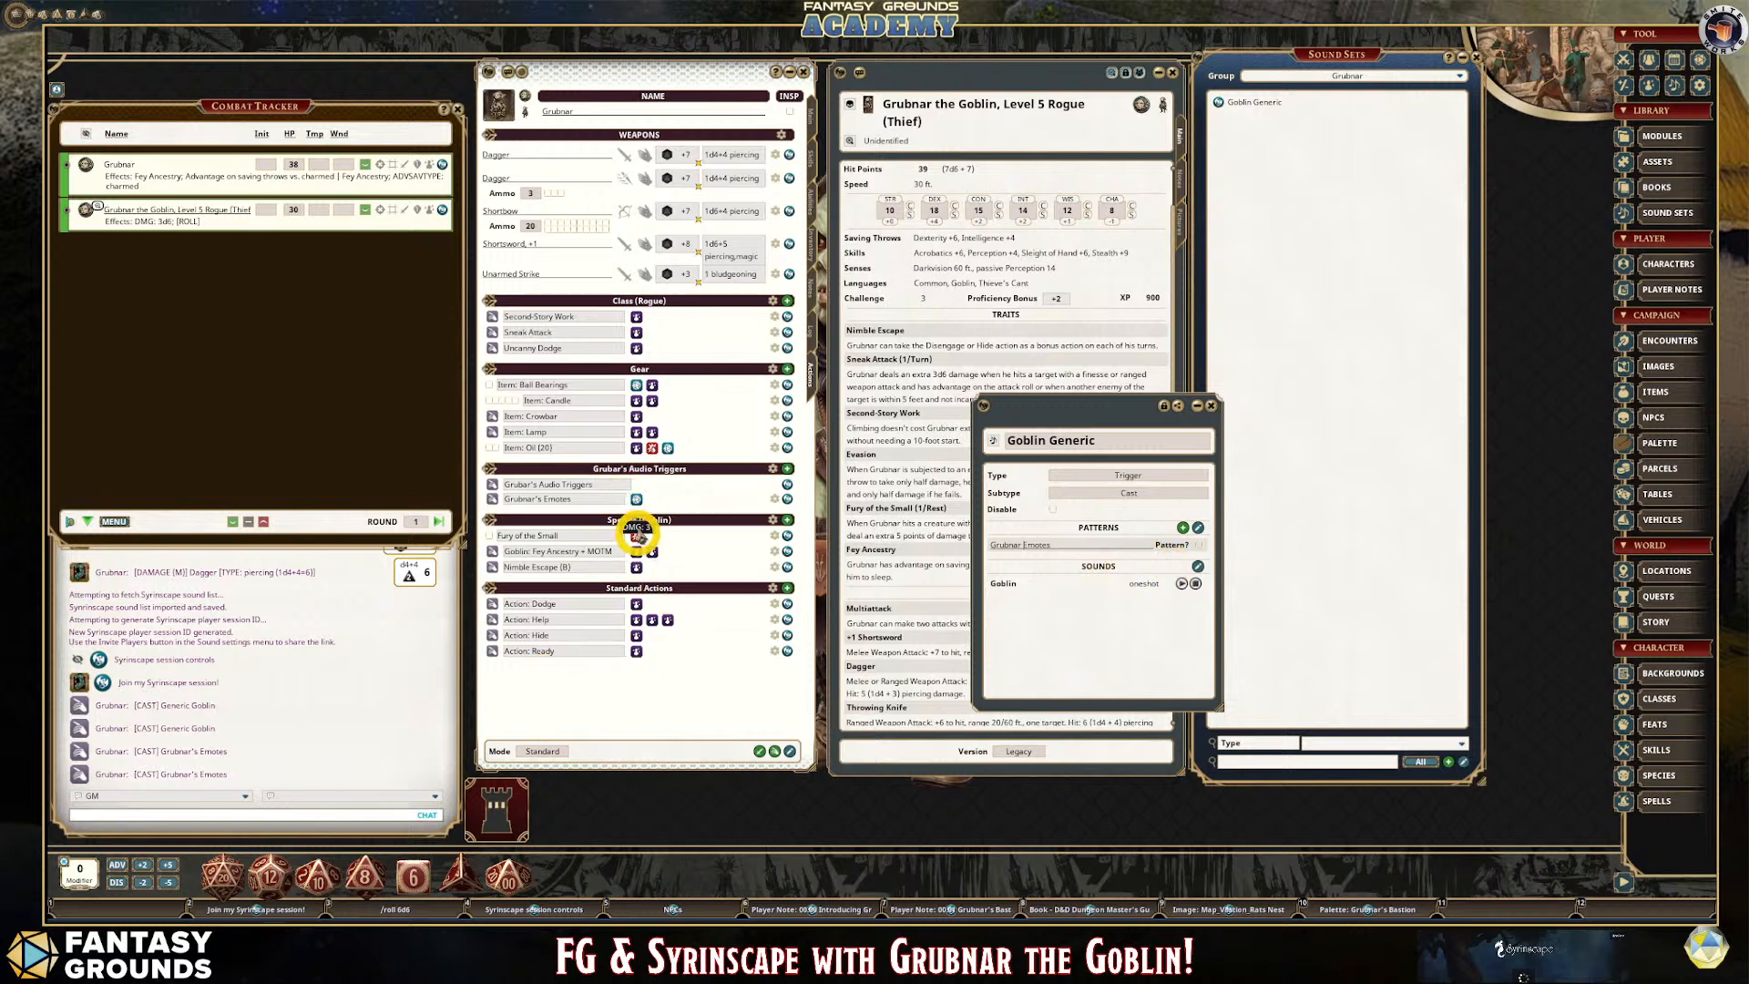
{"action": "left_click", "coordinate": [636, 501]}
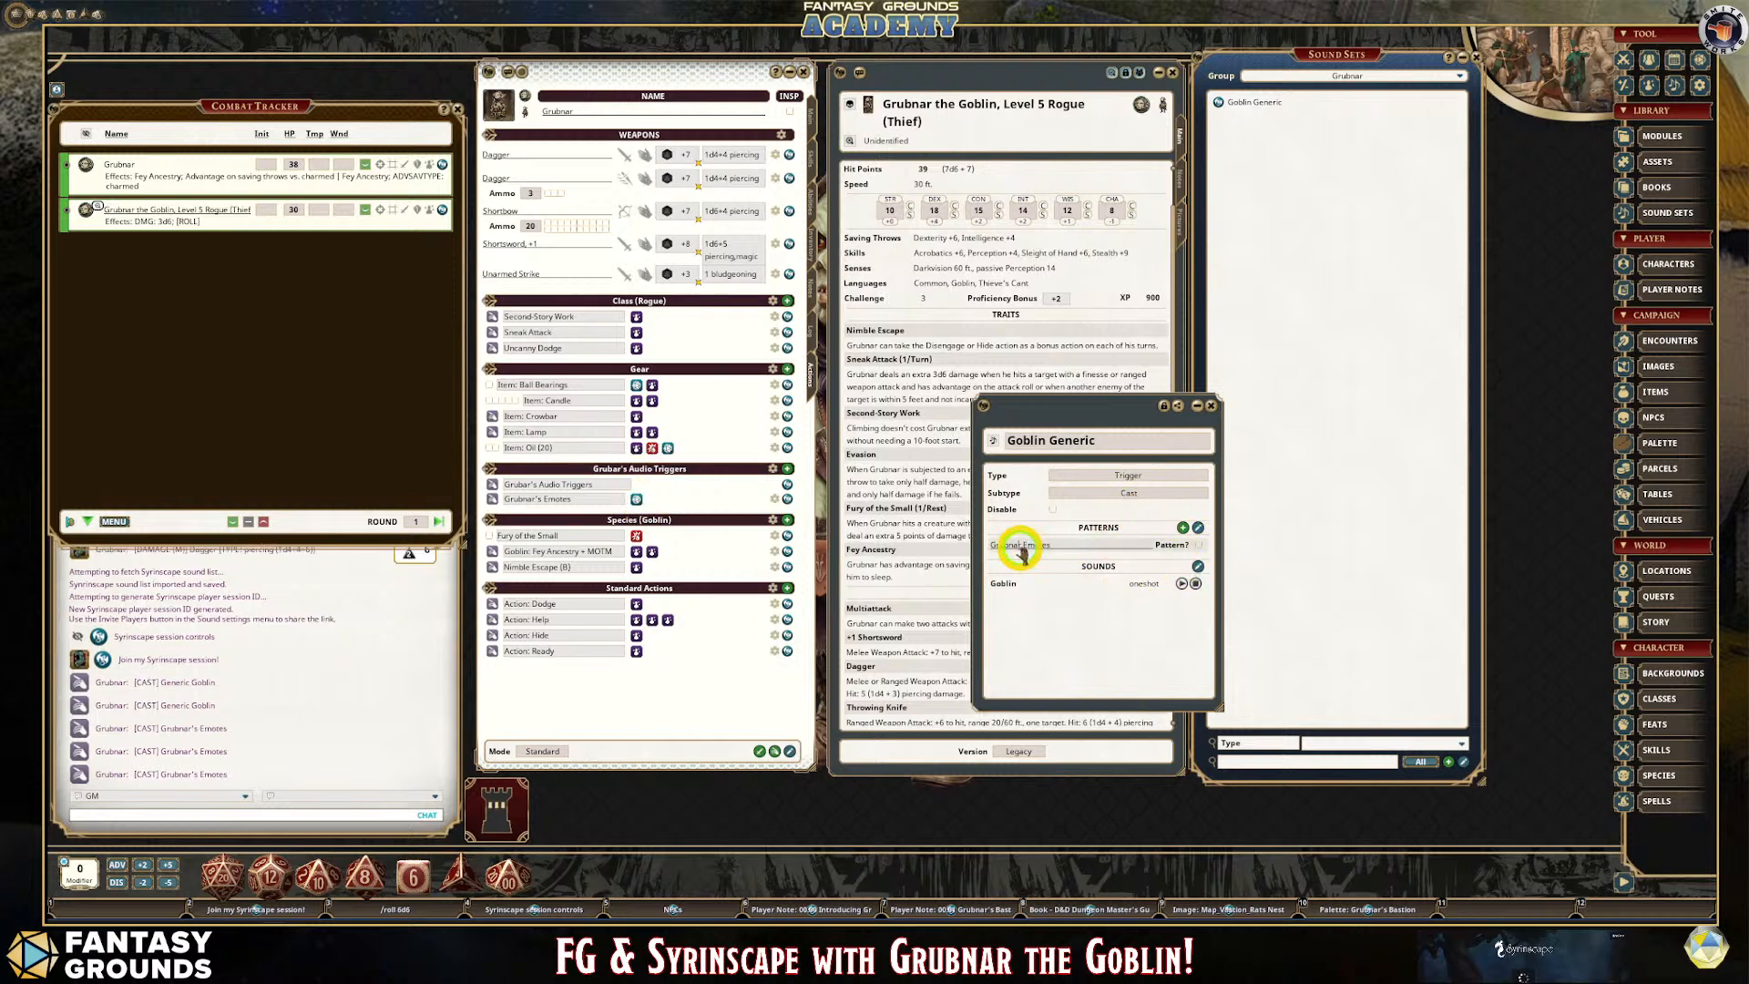
Correct the trigger's pattern to "Grubnar's Emotes" so it matches the action's name, and cast the action again.
{"action": "left_click", "coordinate": [1020, 546]}
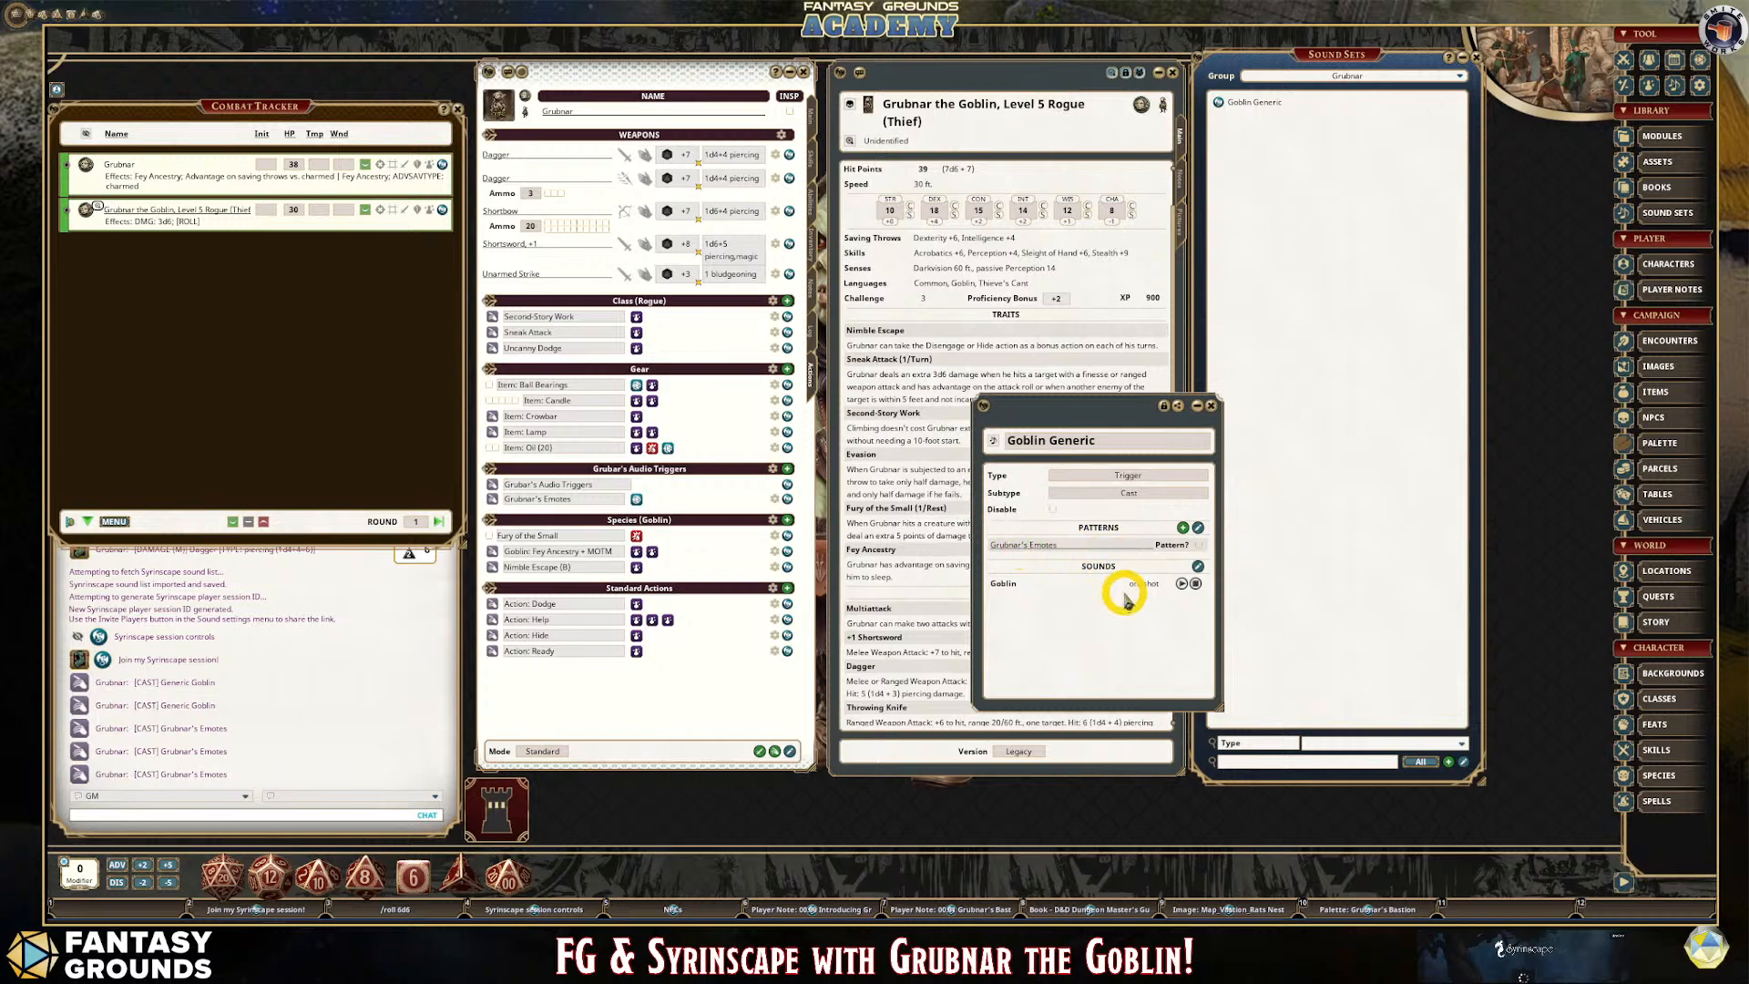
{"action": "left_click", "coordinate": [638, 499]}
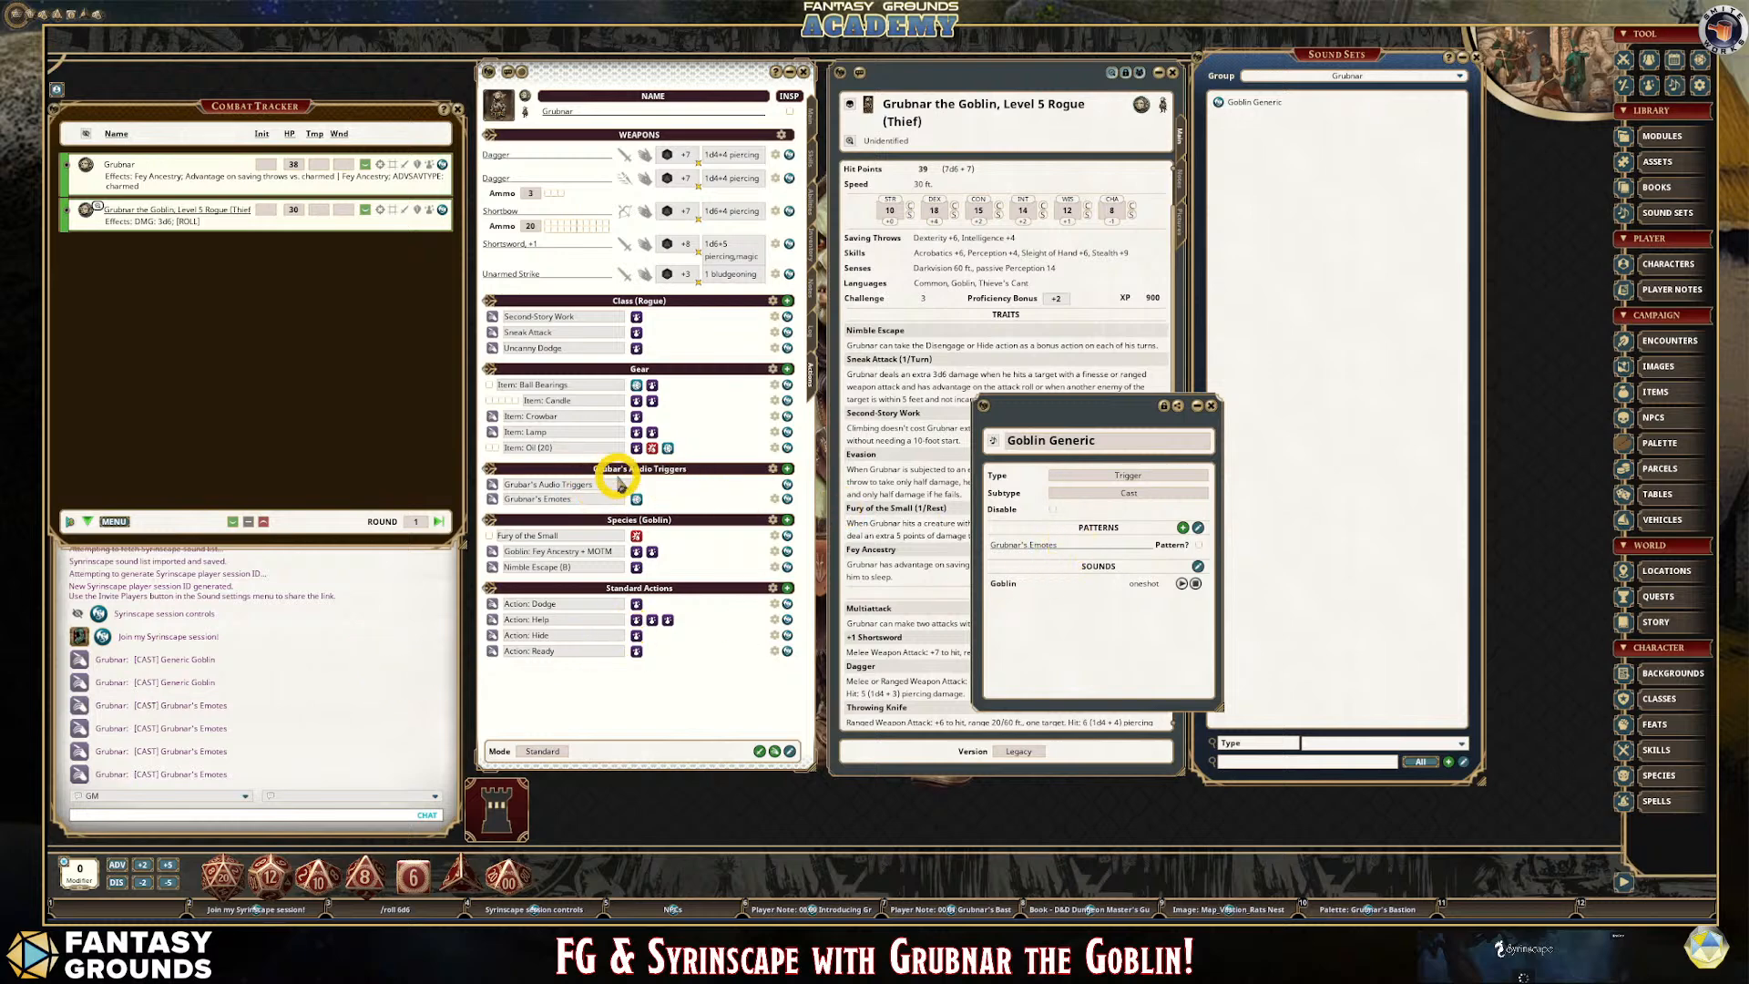
{"action": "mouse_move", "coordinate": [616, 484]}
{"action": "left_mouse_down"}
{"action": "mouse_move", "coordinate": [501, 458]}
{"action": "mouse_move", "coordinate": [496, 482]}
{"action": "mouse_move", "coordinate": [611, 508]}
{"action": "left_mouse_up"}
{"action": "left_click", "coordinate": [1046, 546]}
{"action": "left_click", "coordinate": [1015, 547]}
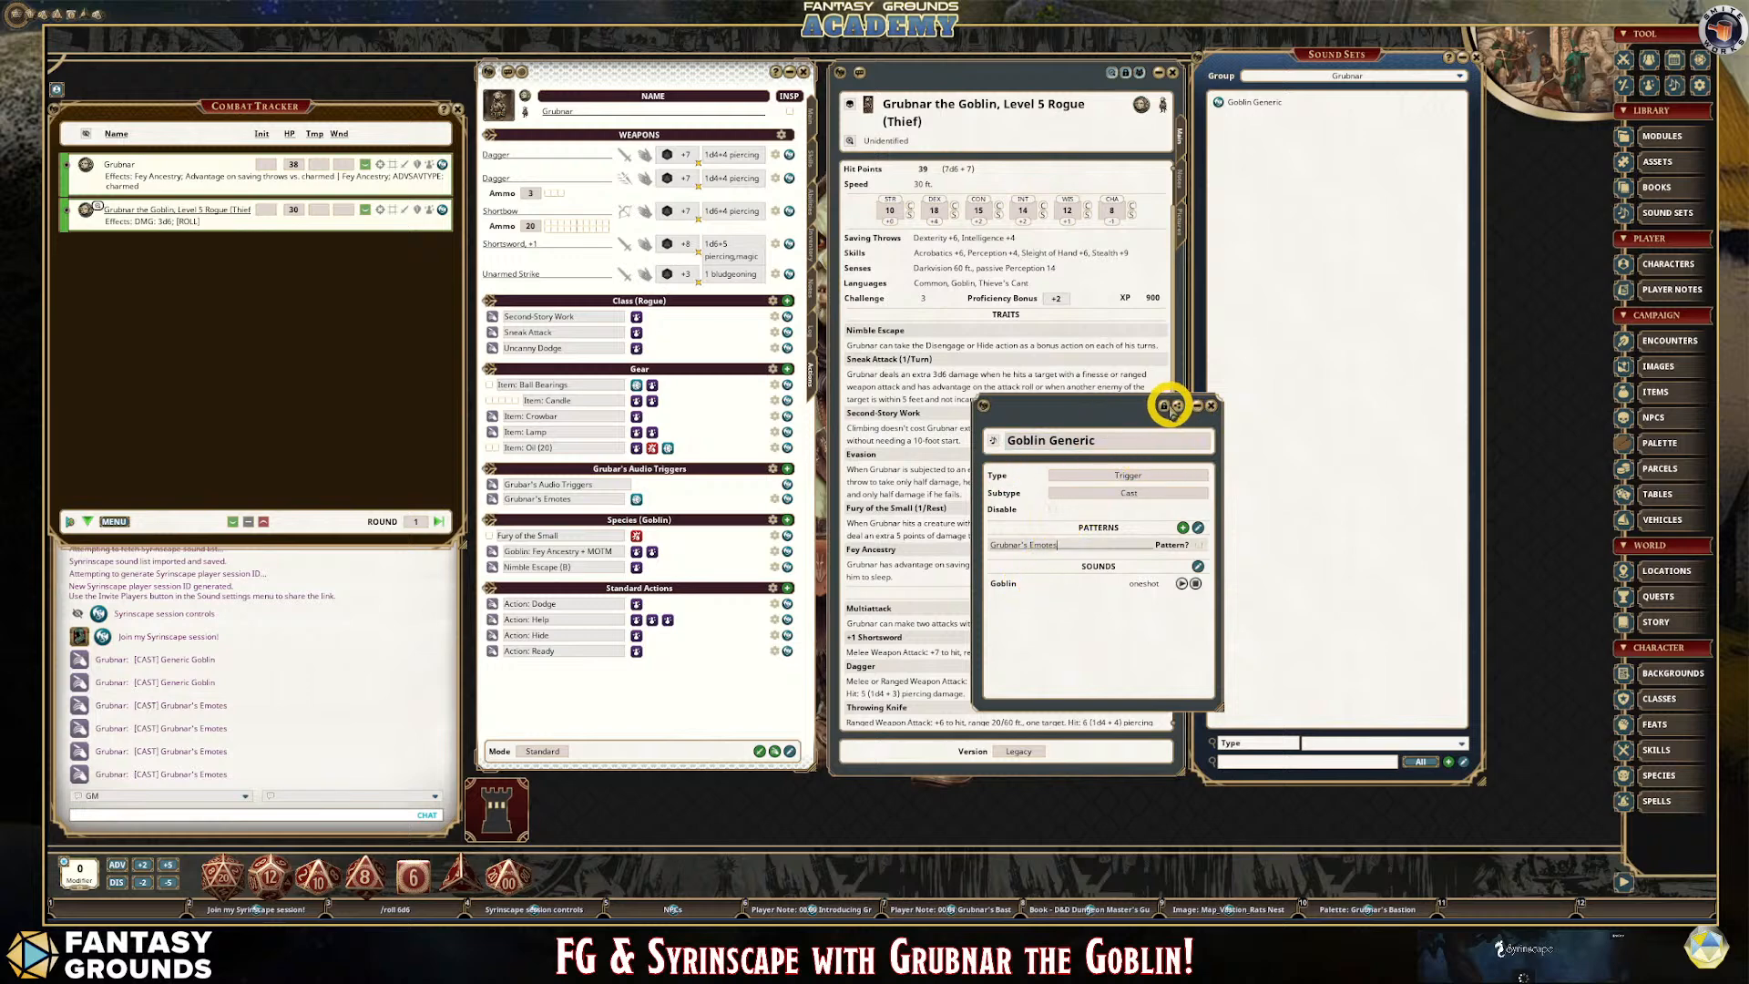
Rename the Goblin Generic sound set as "Grunar Generic".
{"action": "left_click", "coordinate": [1210, 405]}
{"action": "left_click", "coordinate": [1218, 103]}
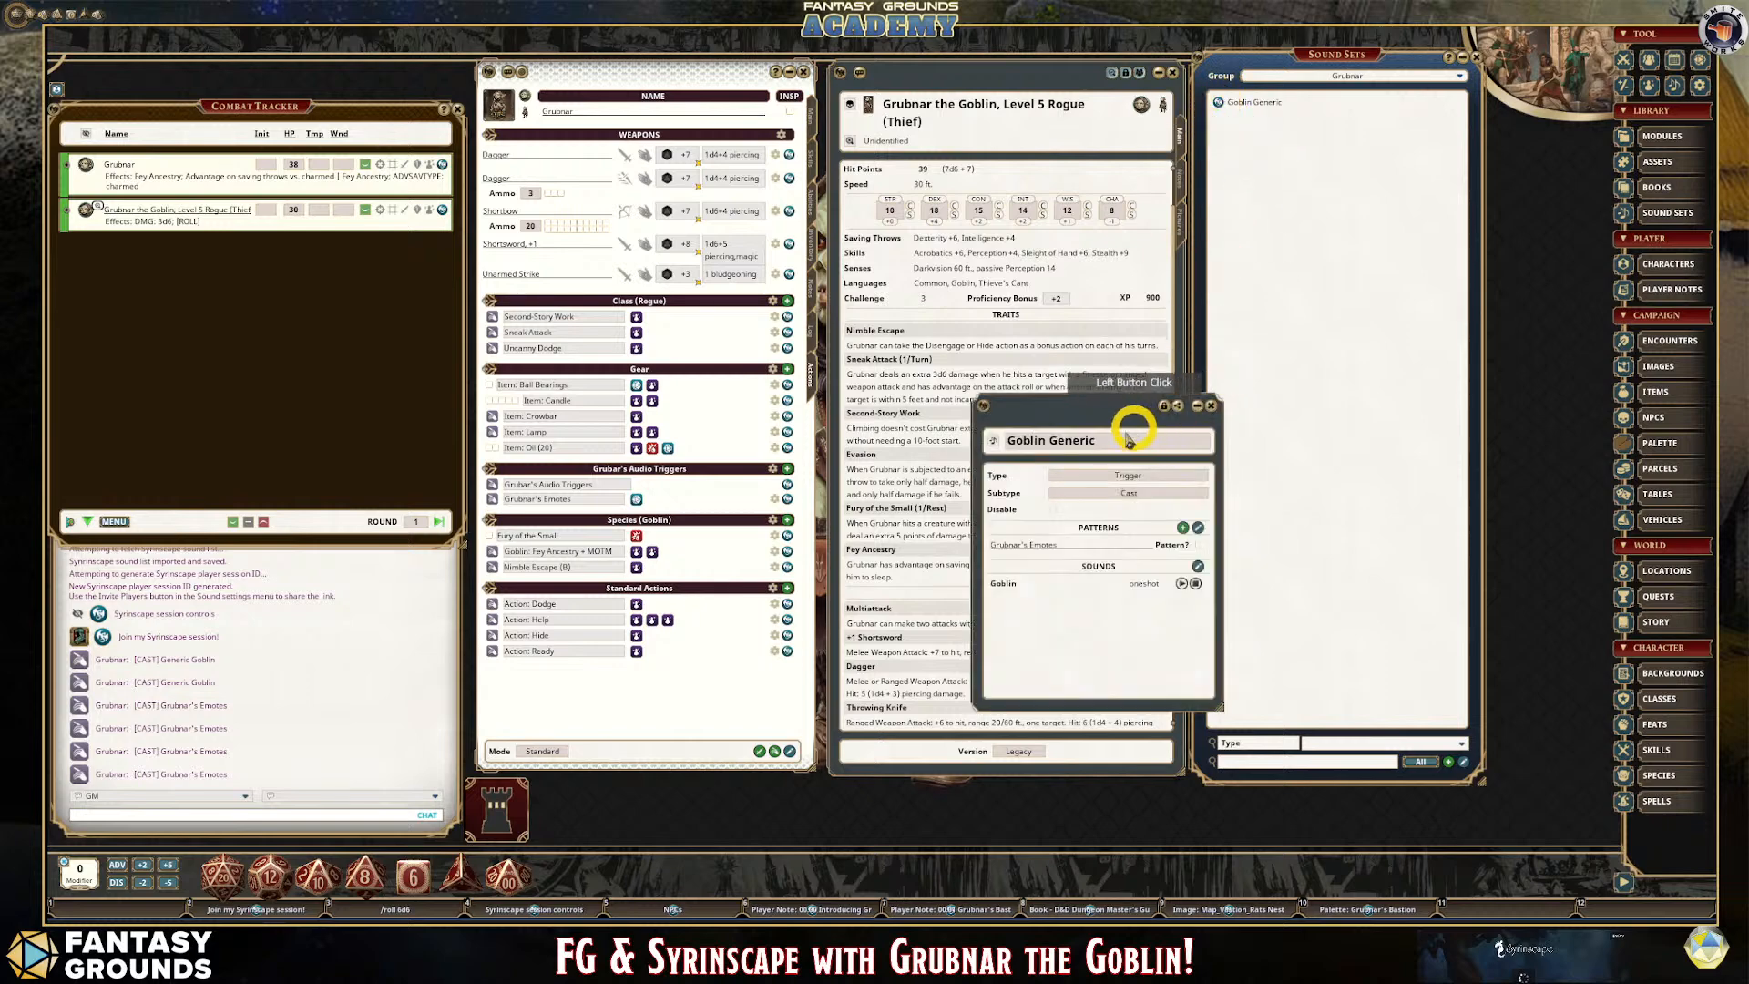
{"action": "left_click_drag", "start_coordinate": [1039, 448], "coordinate": [1002, 451]}
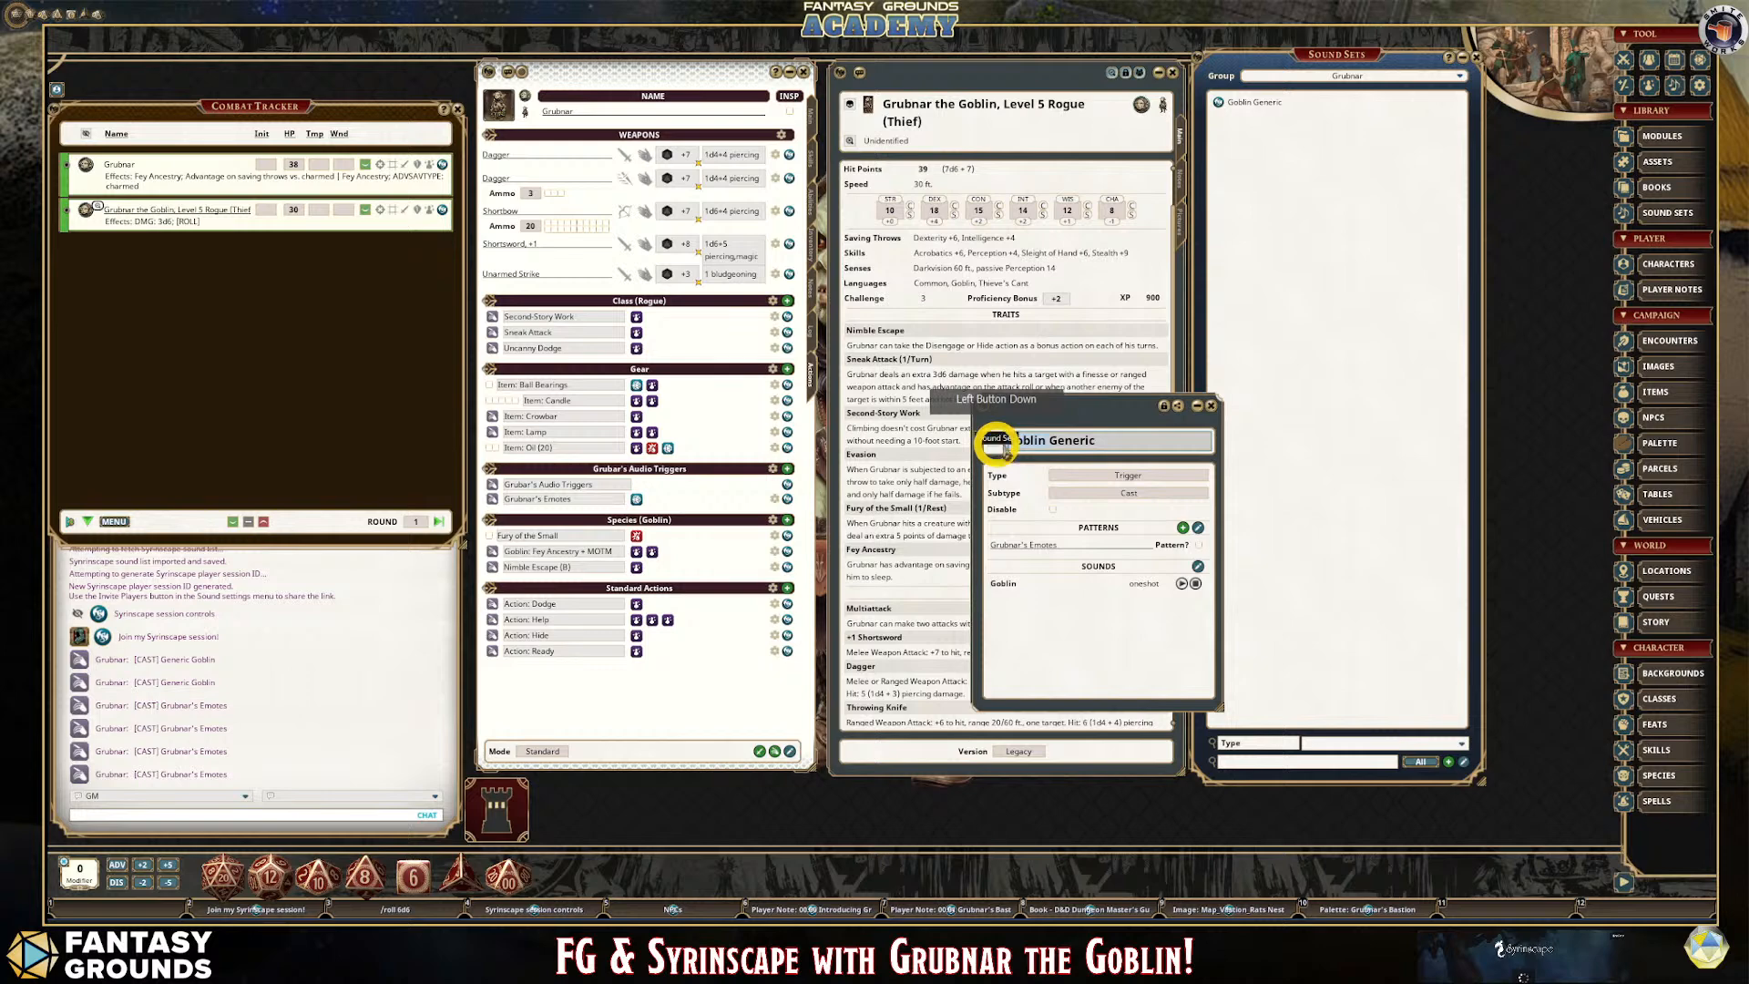
{"action": "type", "text": "G"}
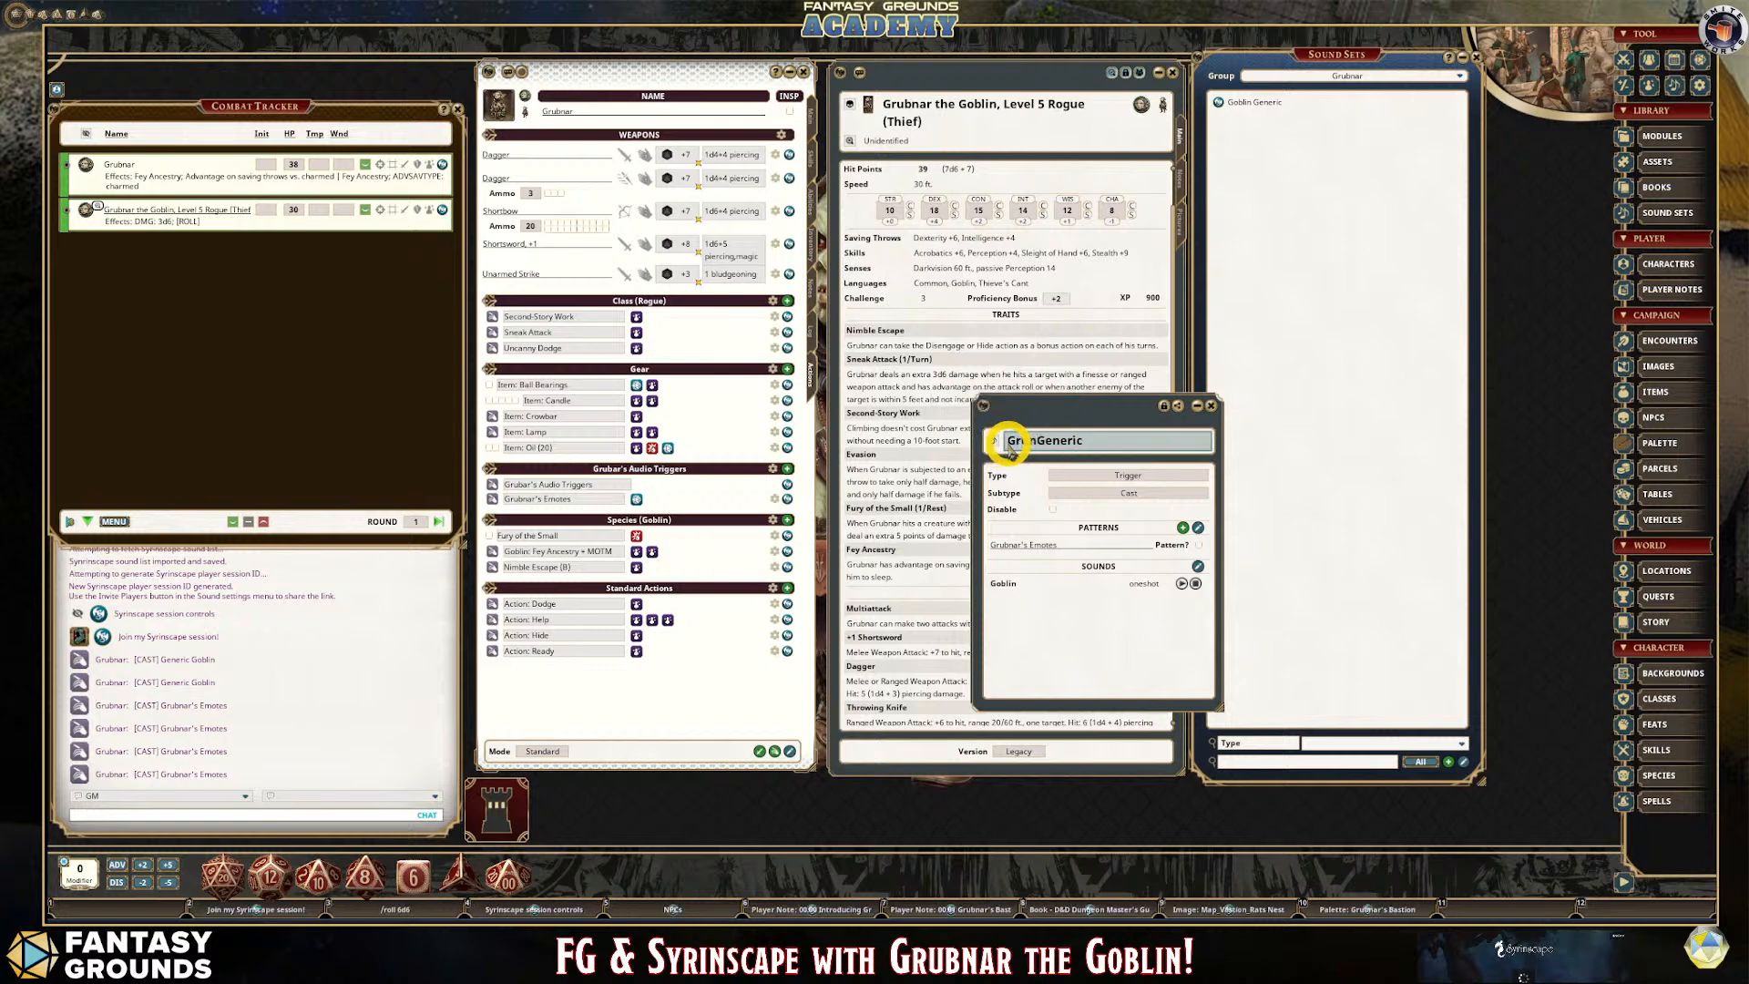
{"action": "type", "text": "runar"}
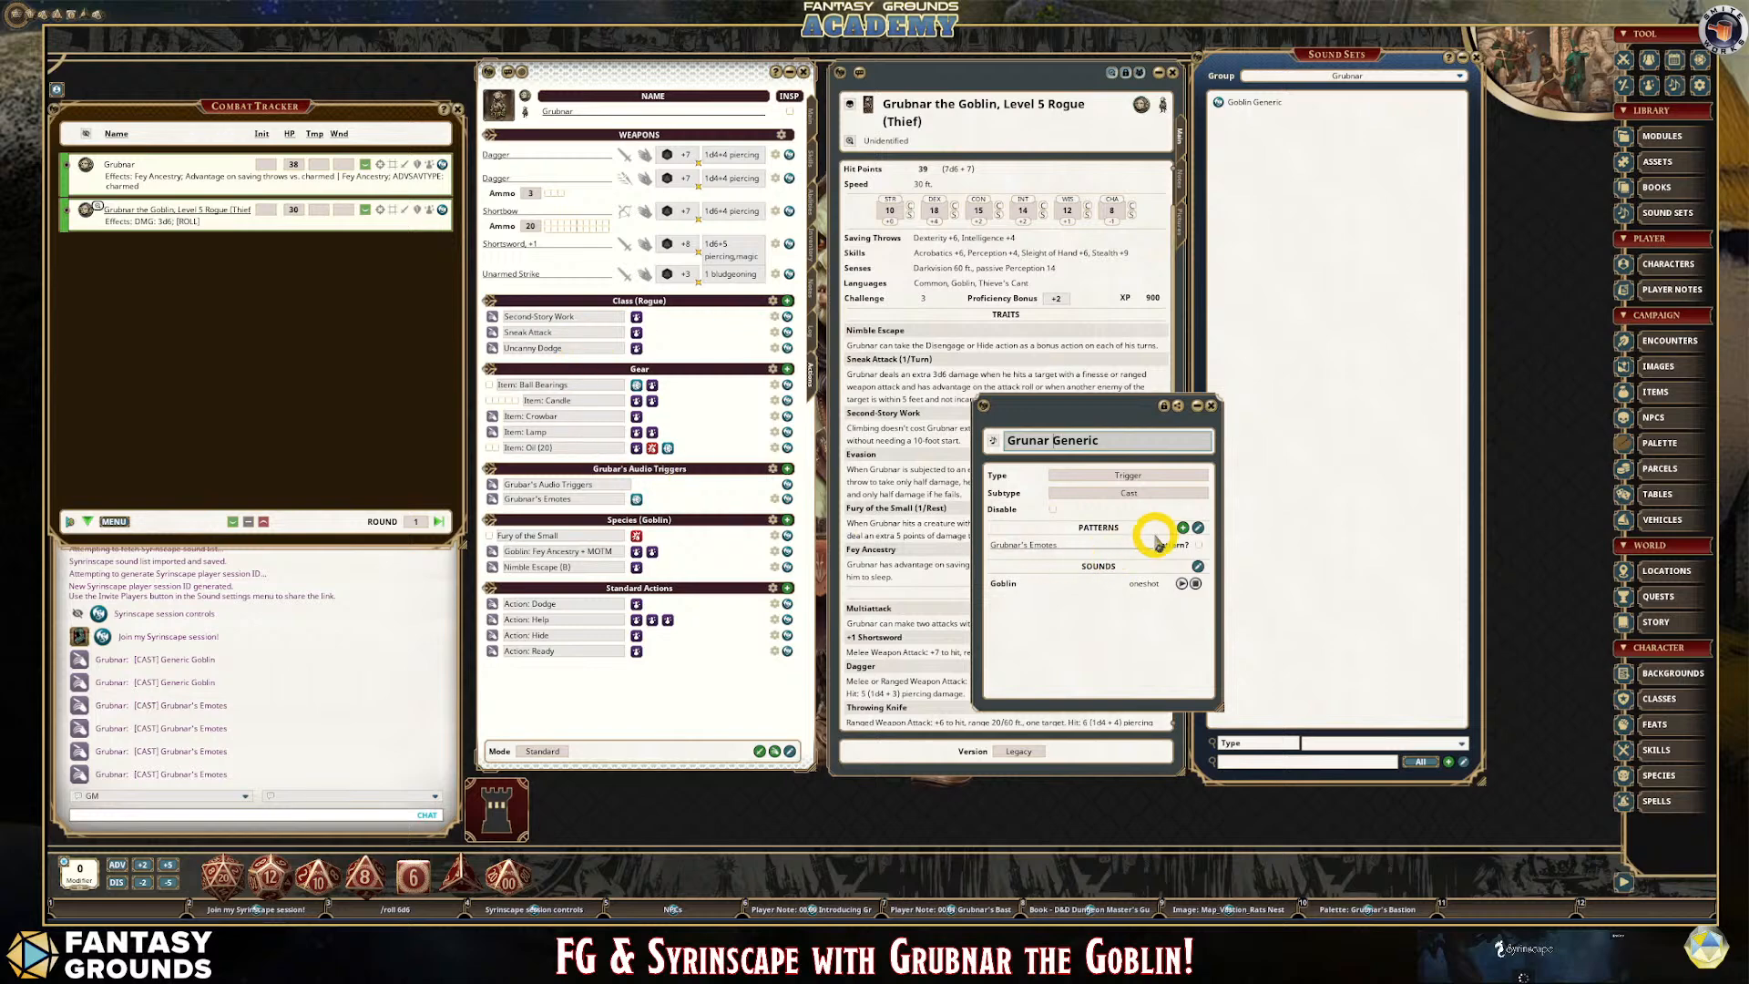
{"action": "left_click", "coordinate": [1054, 548]}
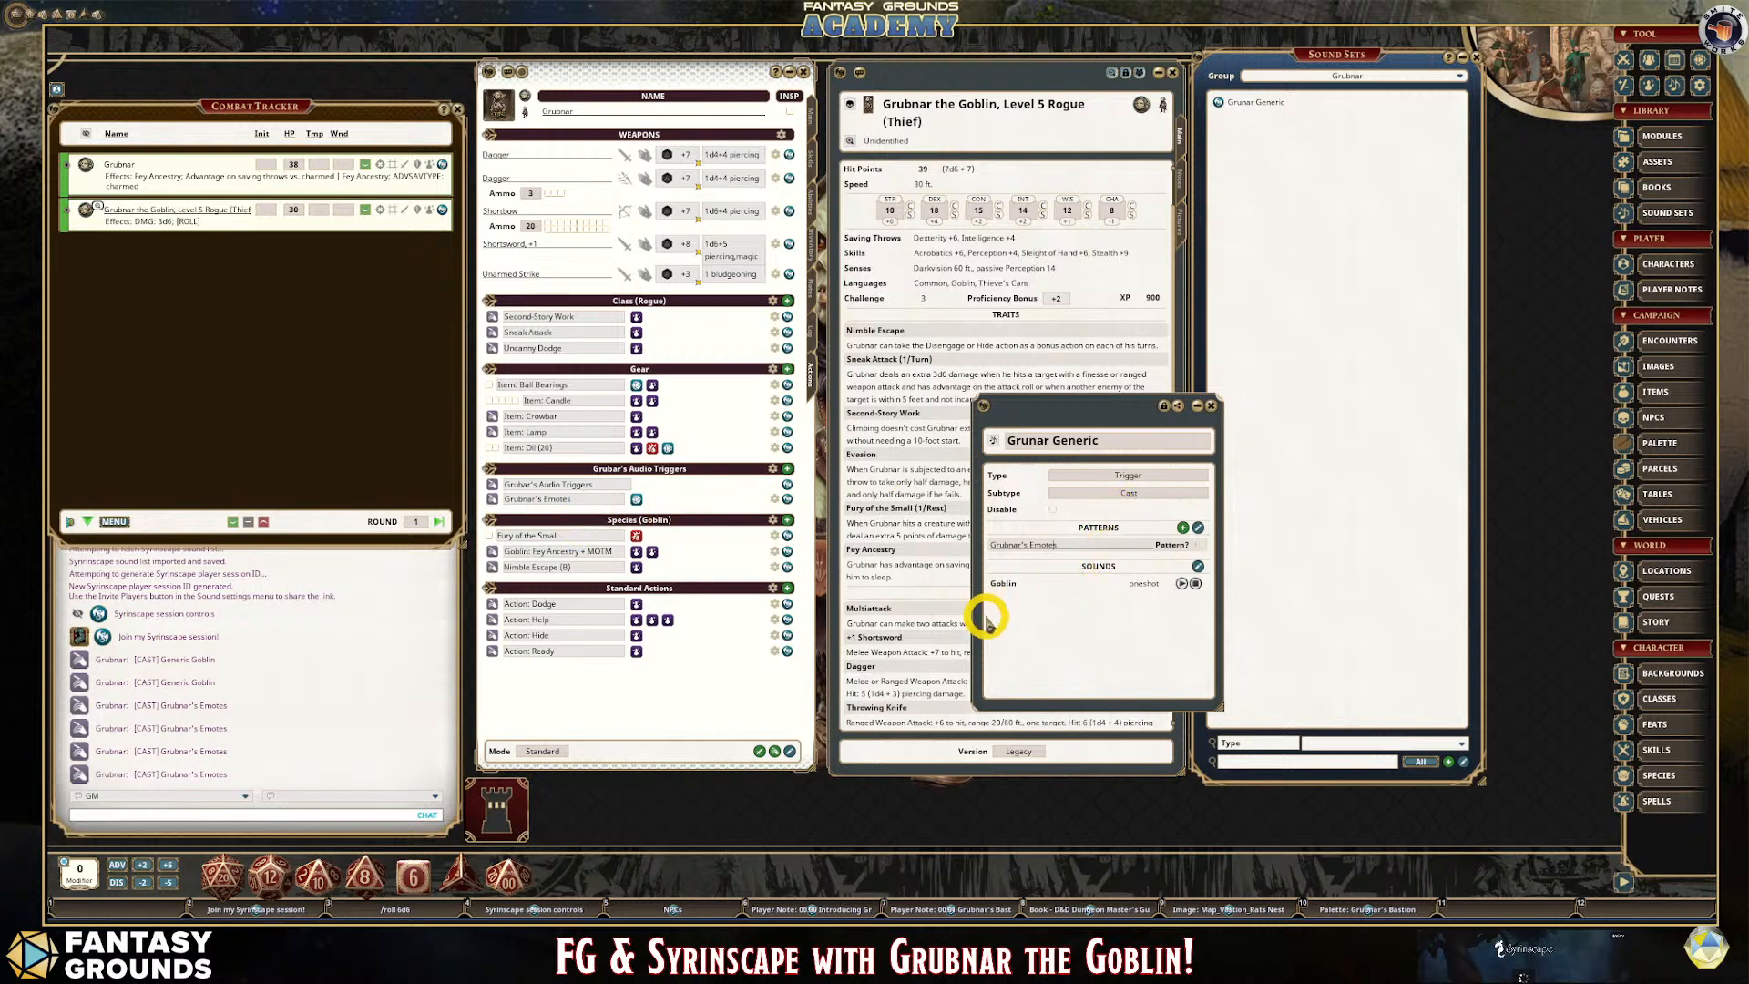
Open the Syrinscape sound settings through Sound Context, rearranging the windows for room, and close Sound Context.
{"action": "left_click_drag", "start_coordinate": [1170, 433], "coordinate": [1048, 287]}
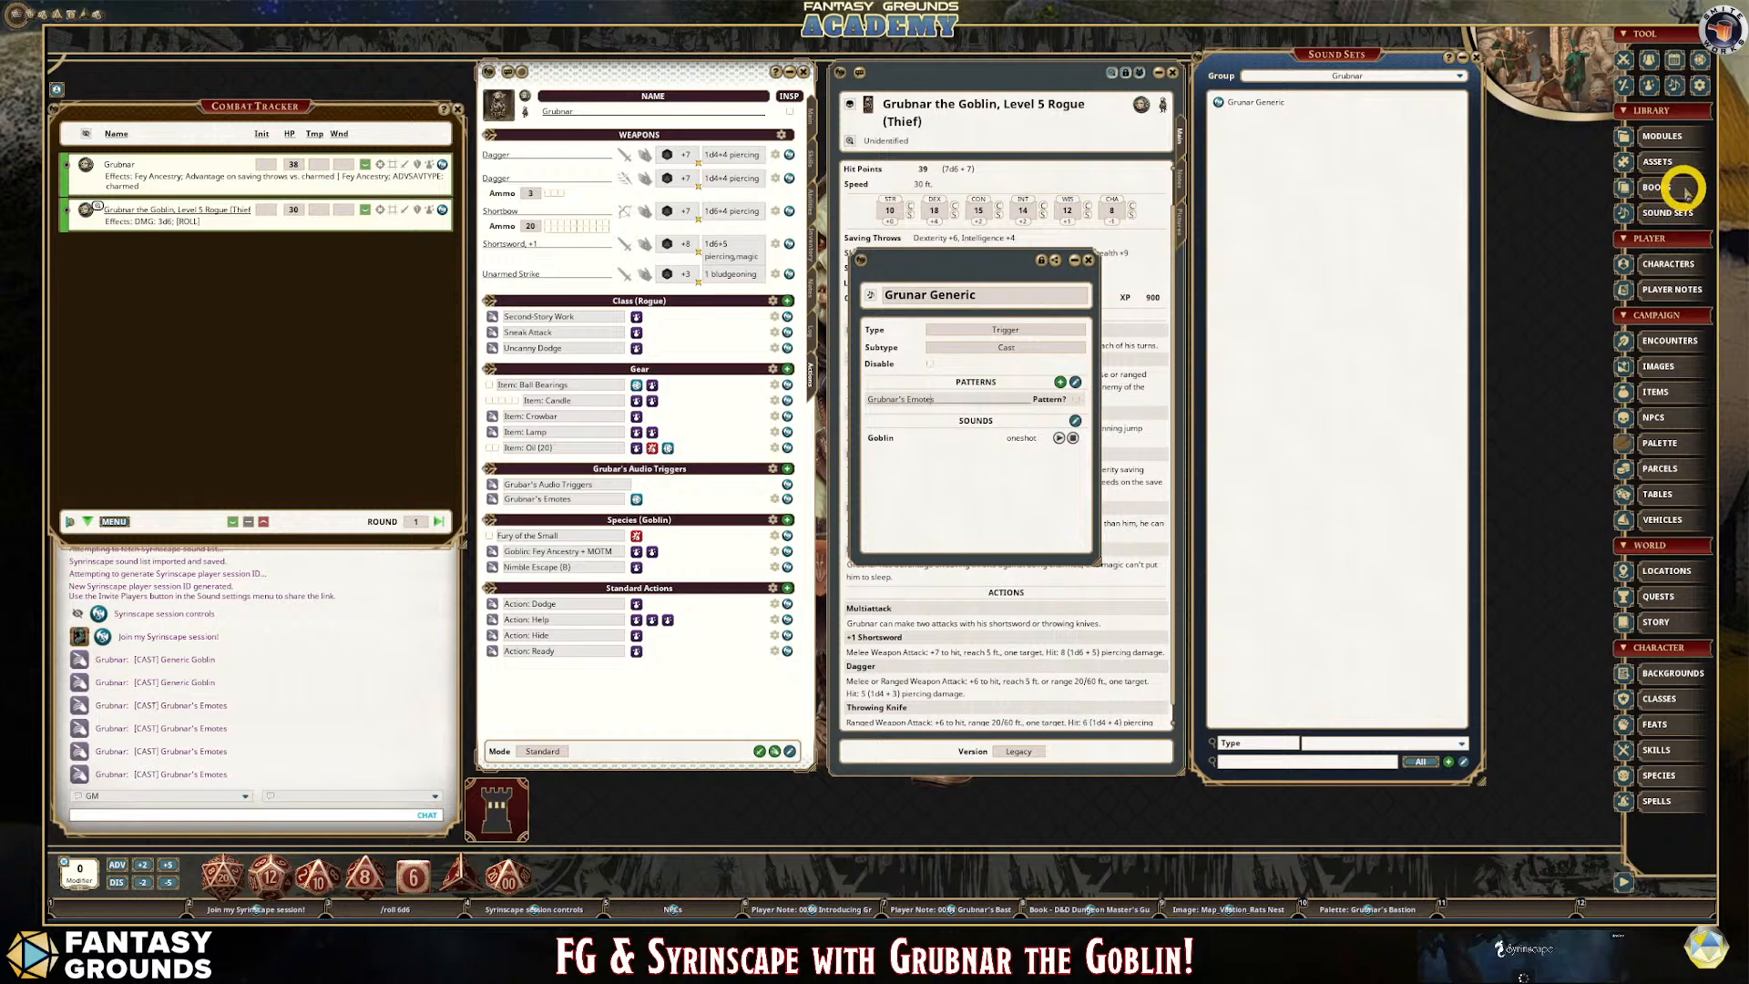
{"action": "left_click", "coordinate": [1678, 88]}
{"action": "left_click_drag", "start_coordinate": [1246, 248], "coordinate": [428, 251]}
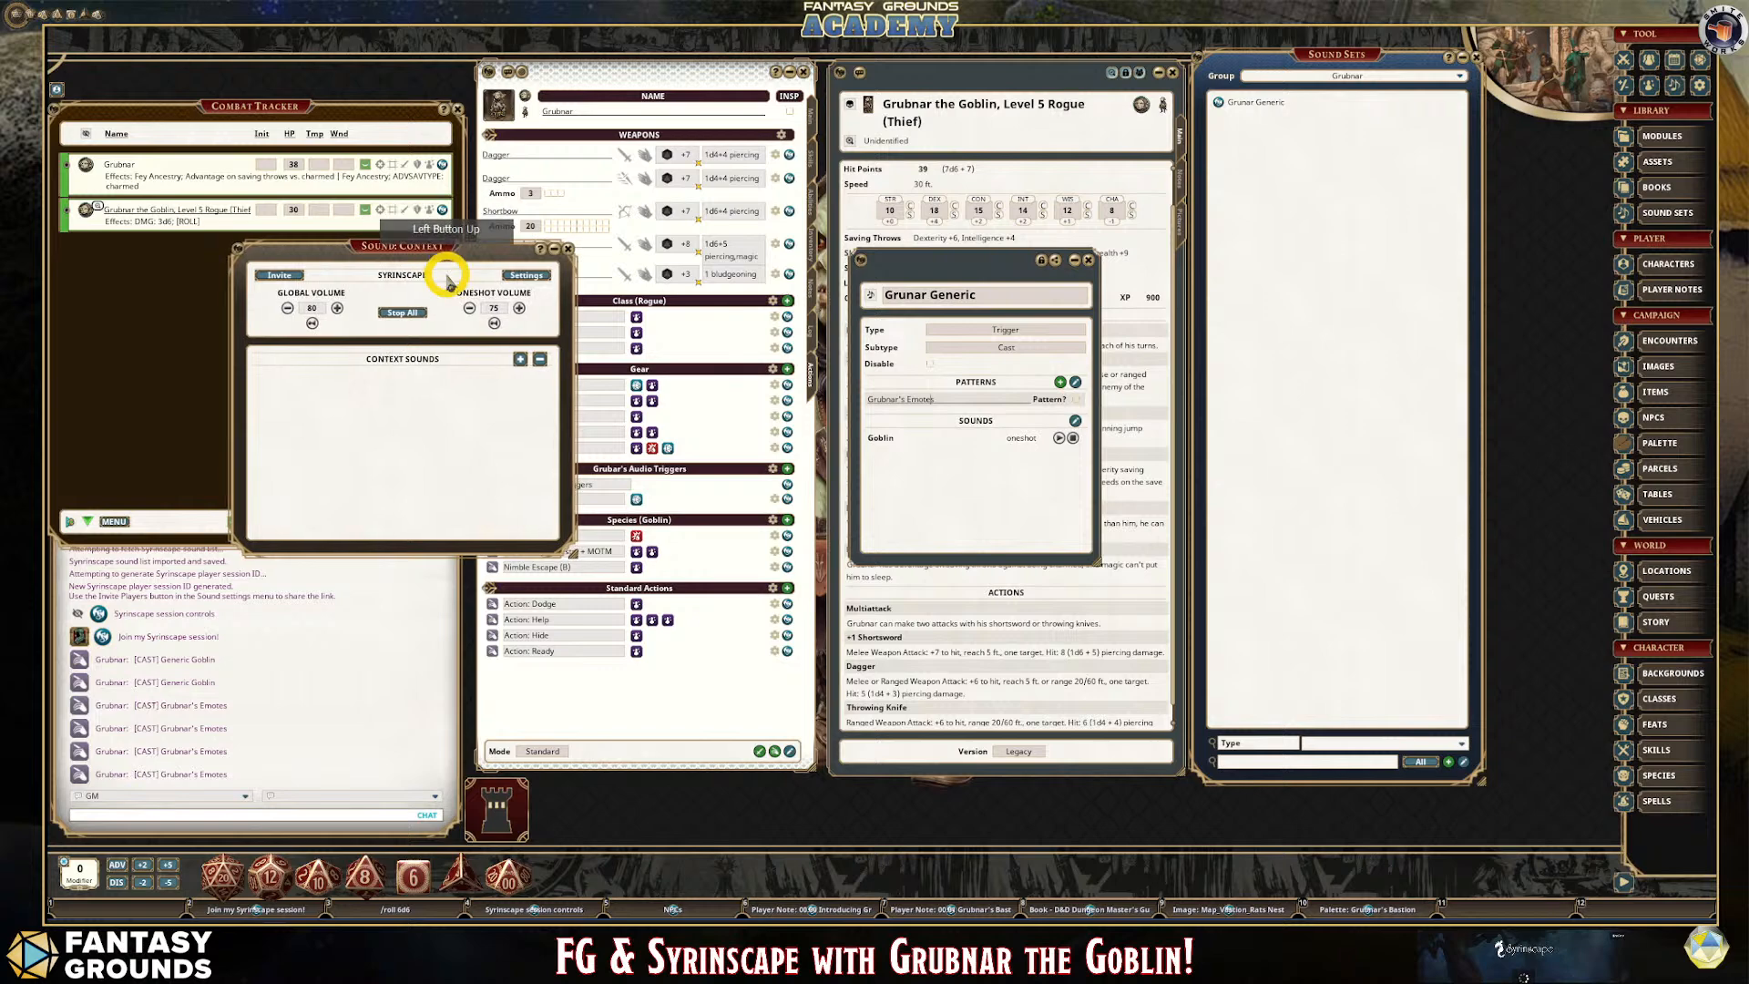
{"action": "left_click", "coordinate": [541, 275]}
{"action": "left_click_drag", "start_coordinate": [491, 65], "coordinate": [747, 99]}
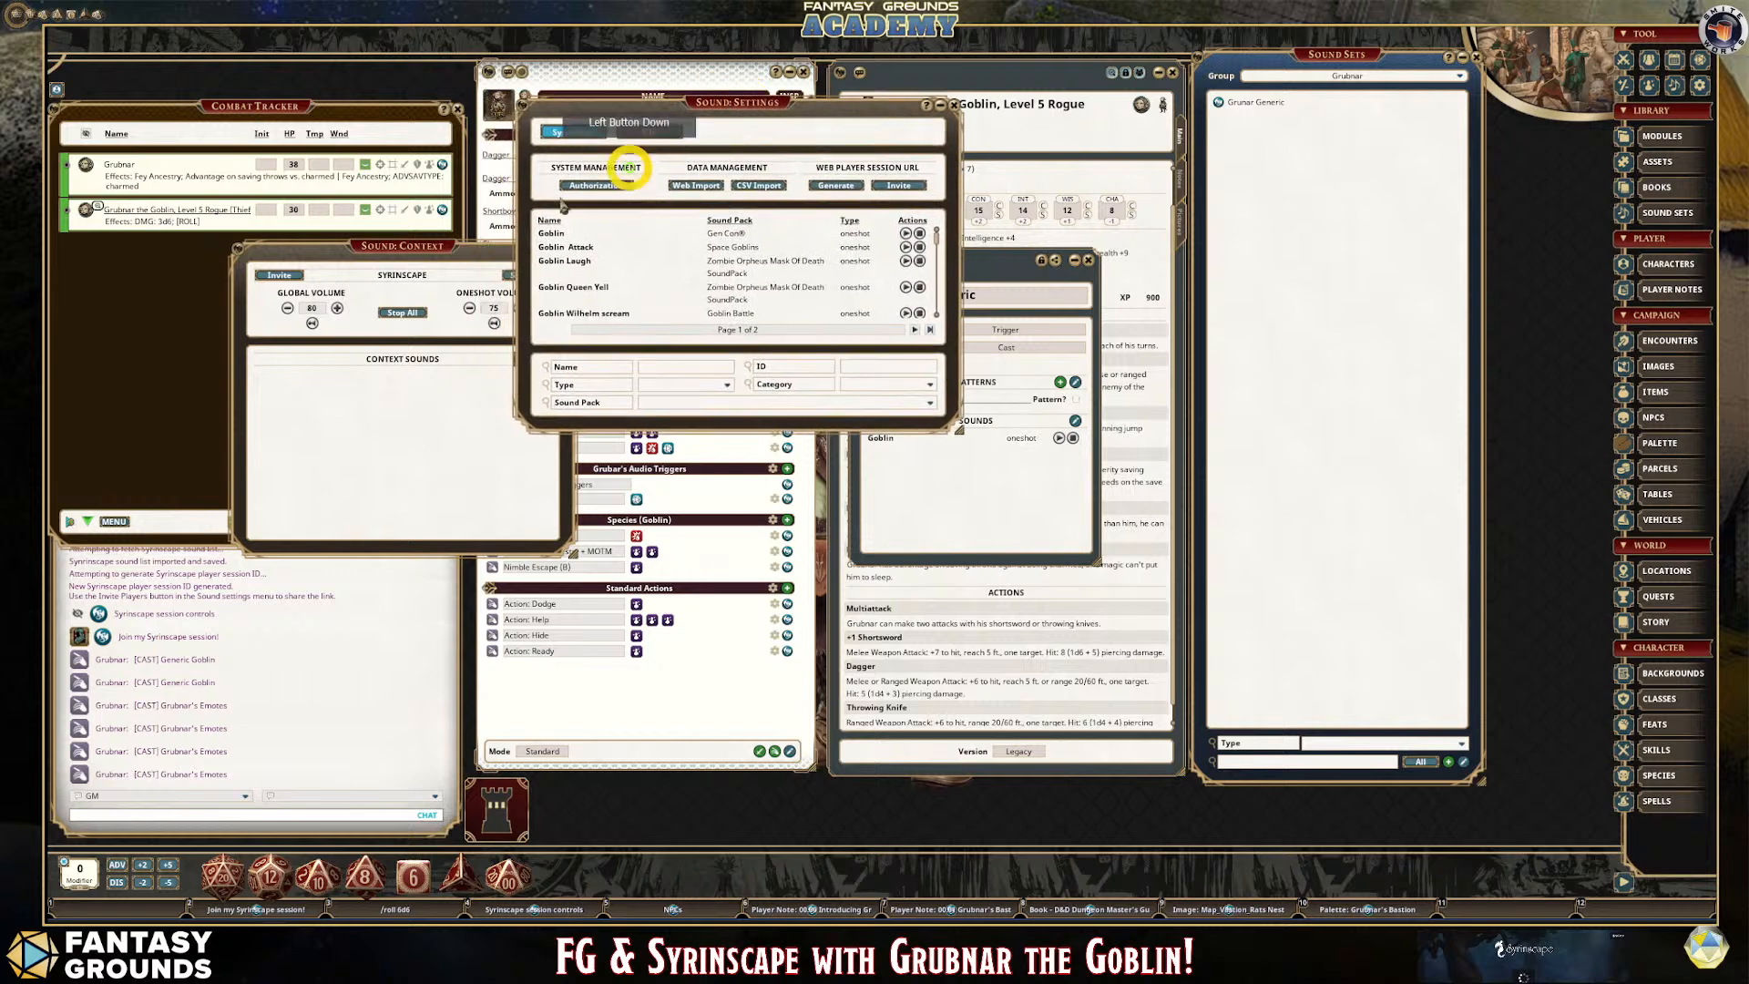
{"action": "left_click", "coordinate": [558, 255]}
{"action": "left_click", "coordinate": [566, 244]}
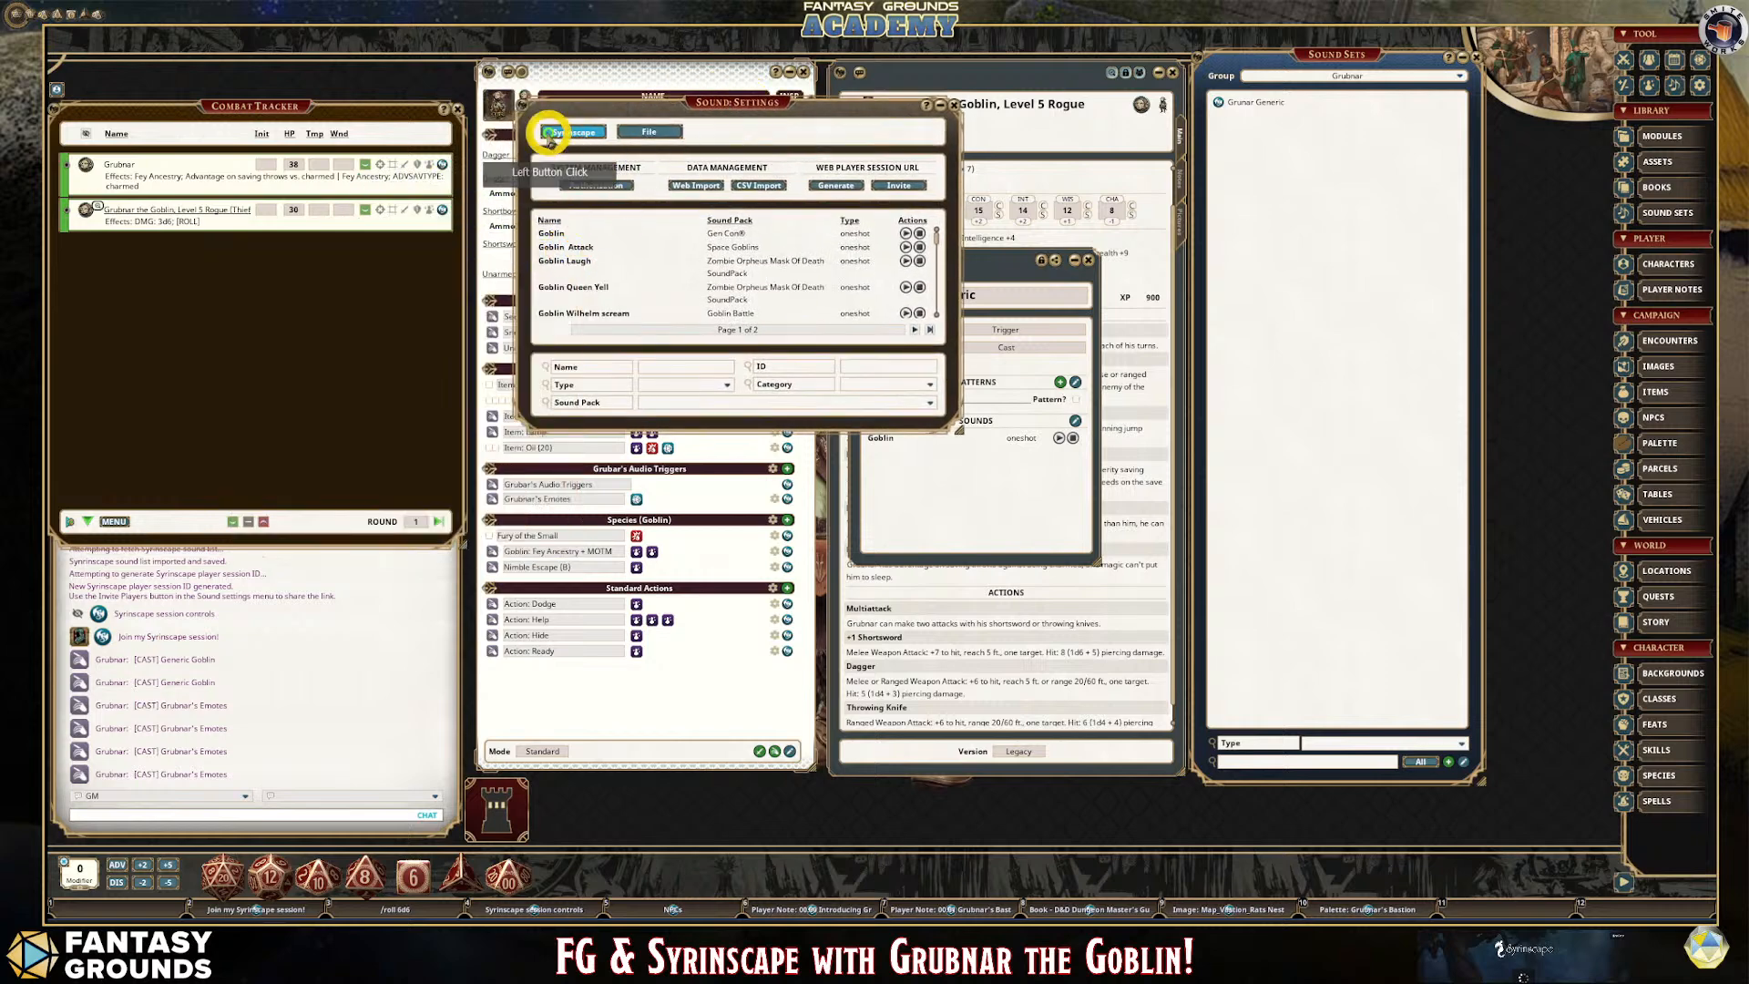
Add a Sound Settings shortcut to the hotkey bar, close the sound settings and reopen them from that shortcut.
{"action": "left_click_drag", "start_coordinate": [516, 109], "coordinate": [410, 906]}
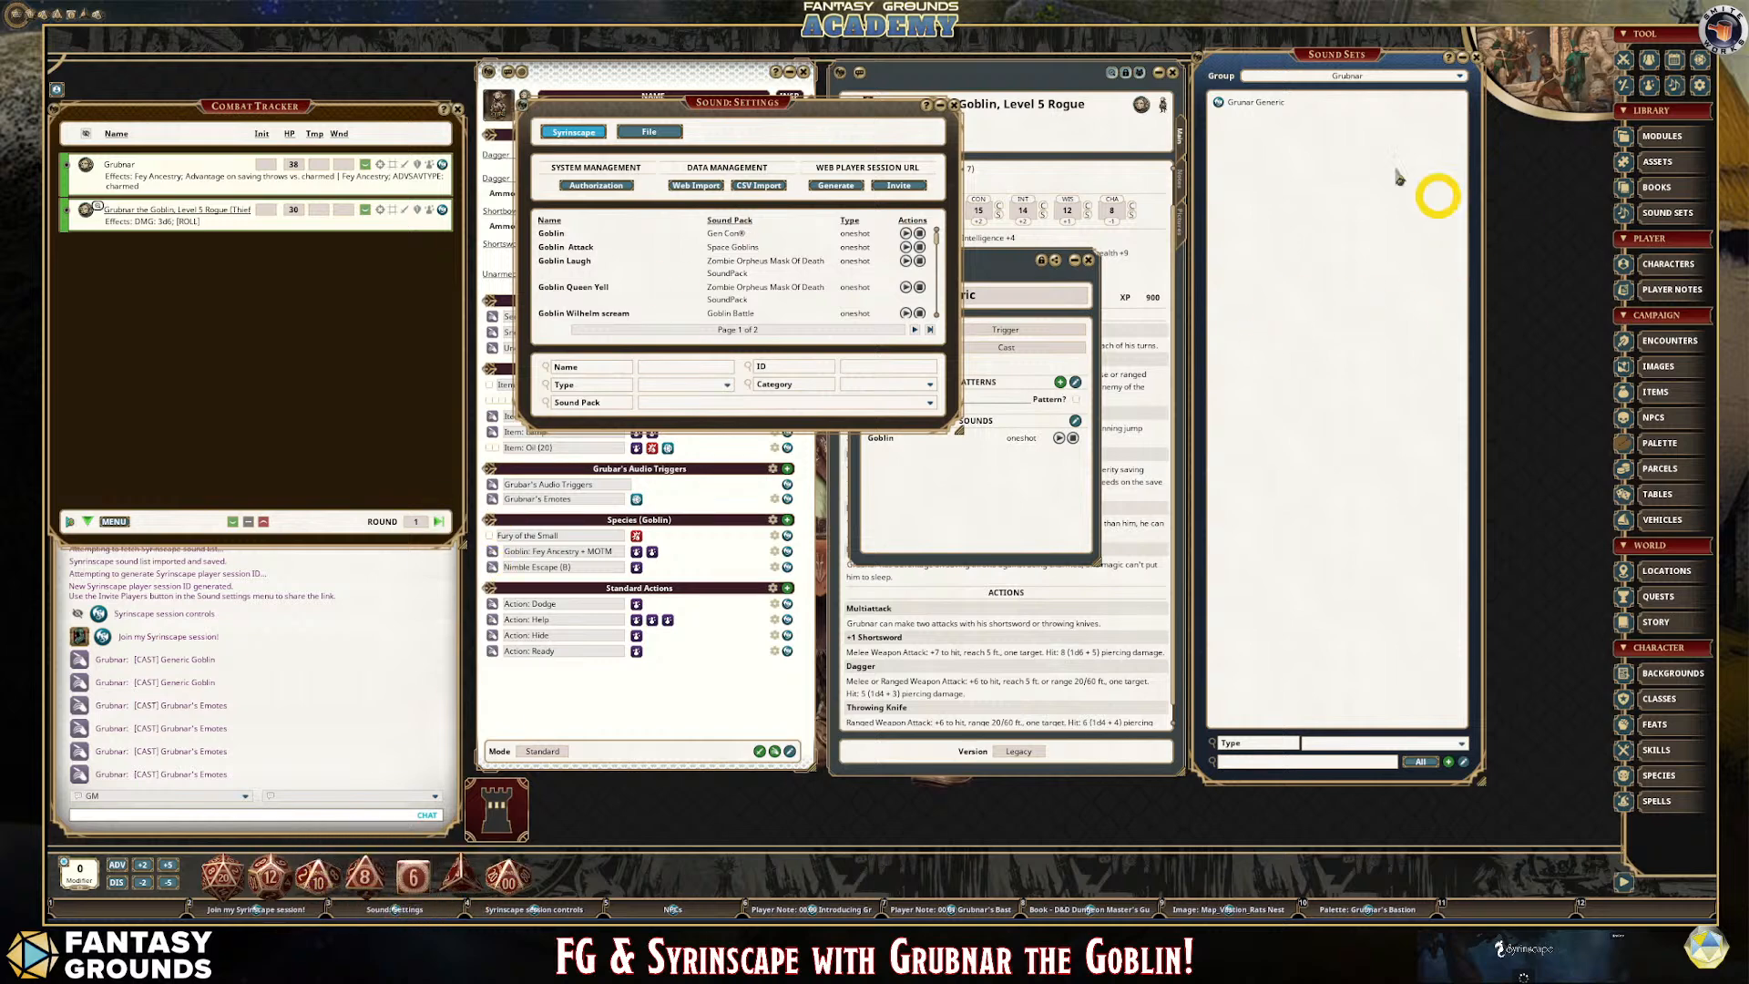
{"action": "left_click", "coordinate": [953, 106]}
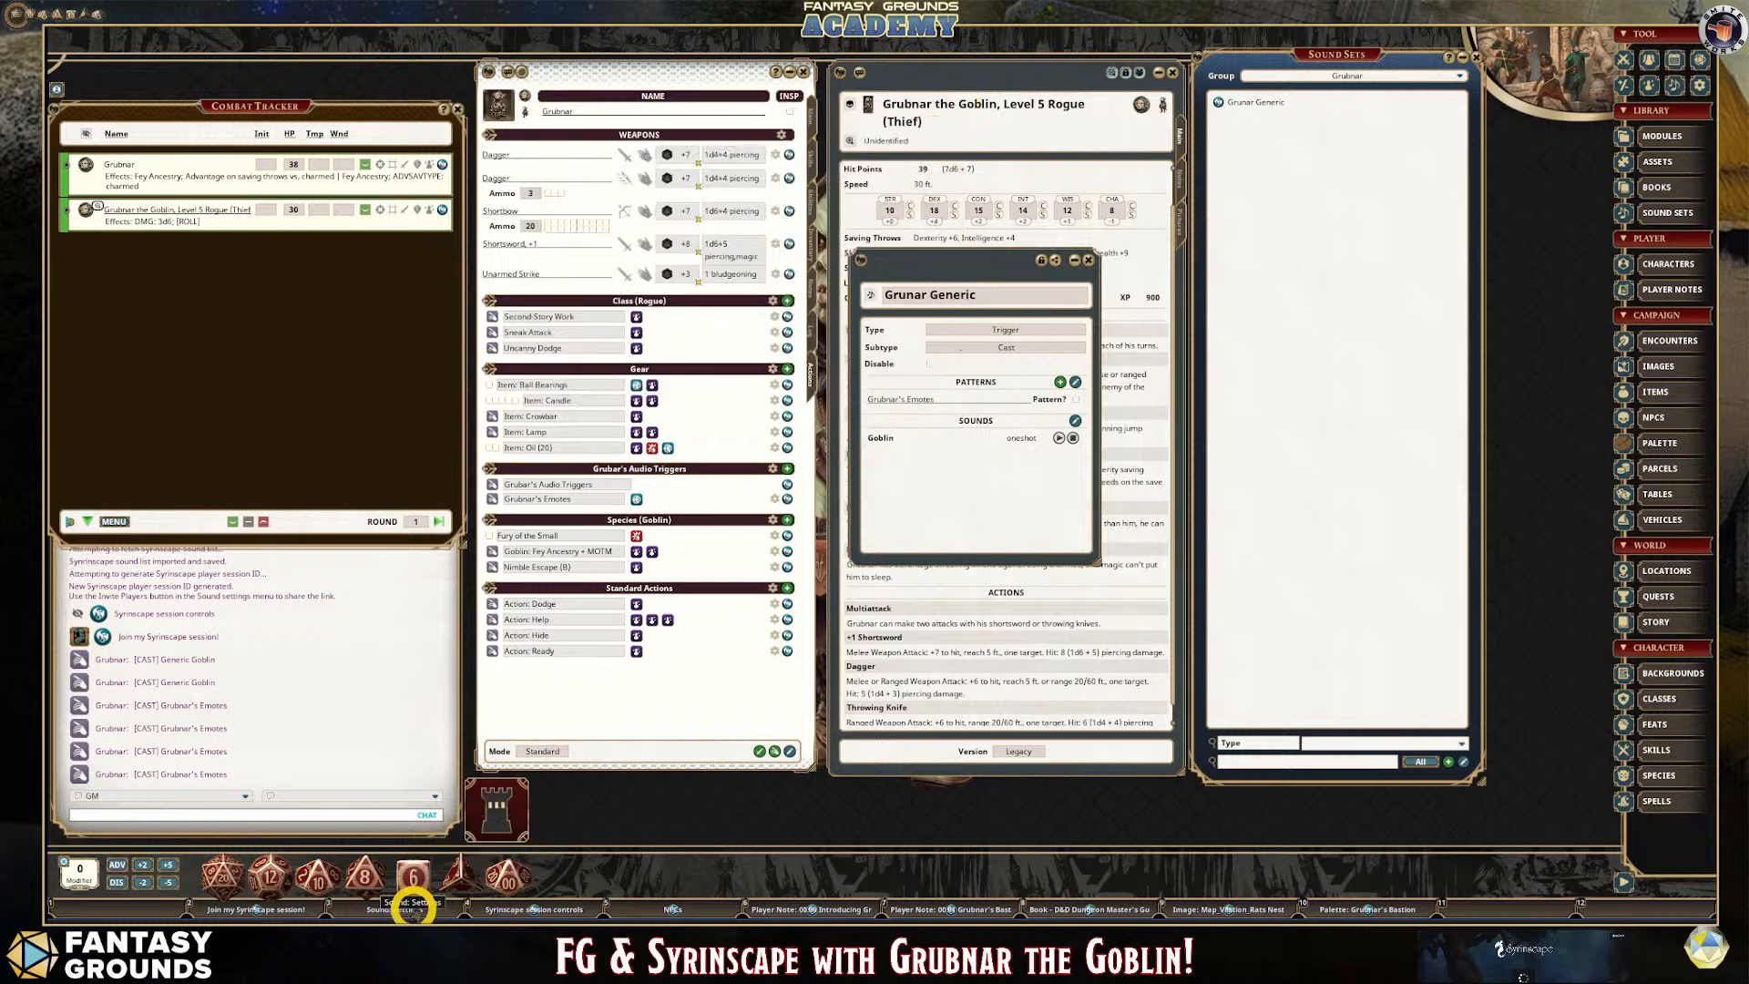
{"action": "left_click", "coordinate": [410, 906]}
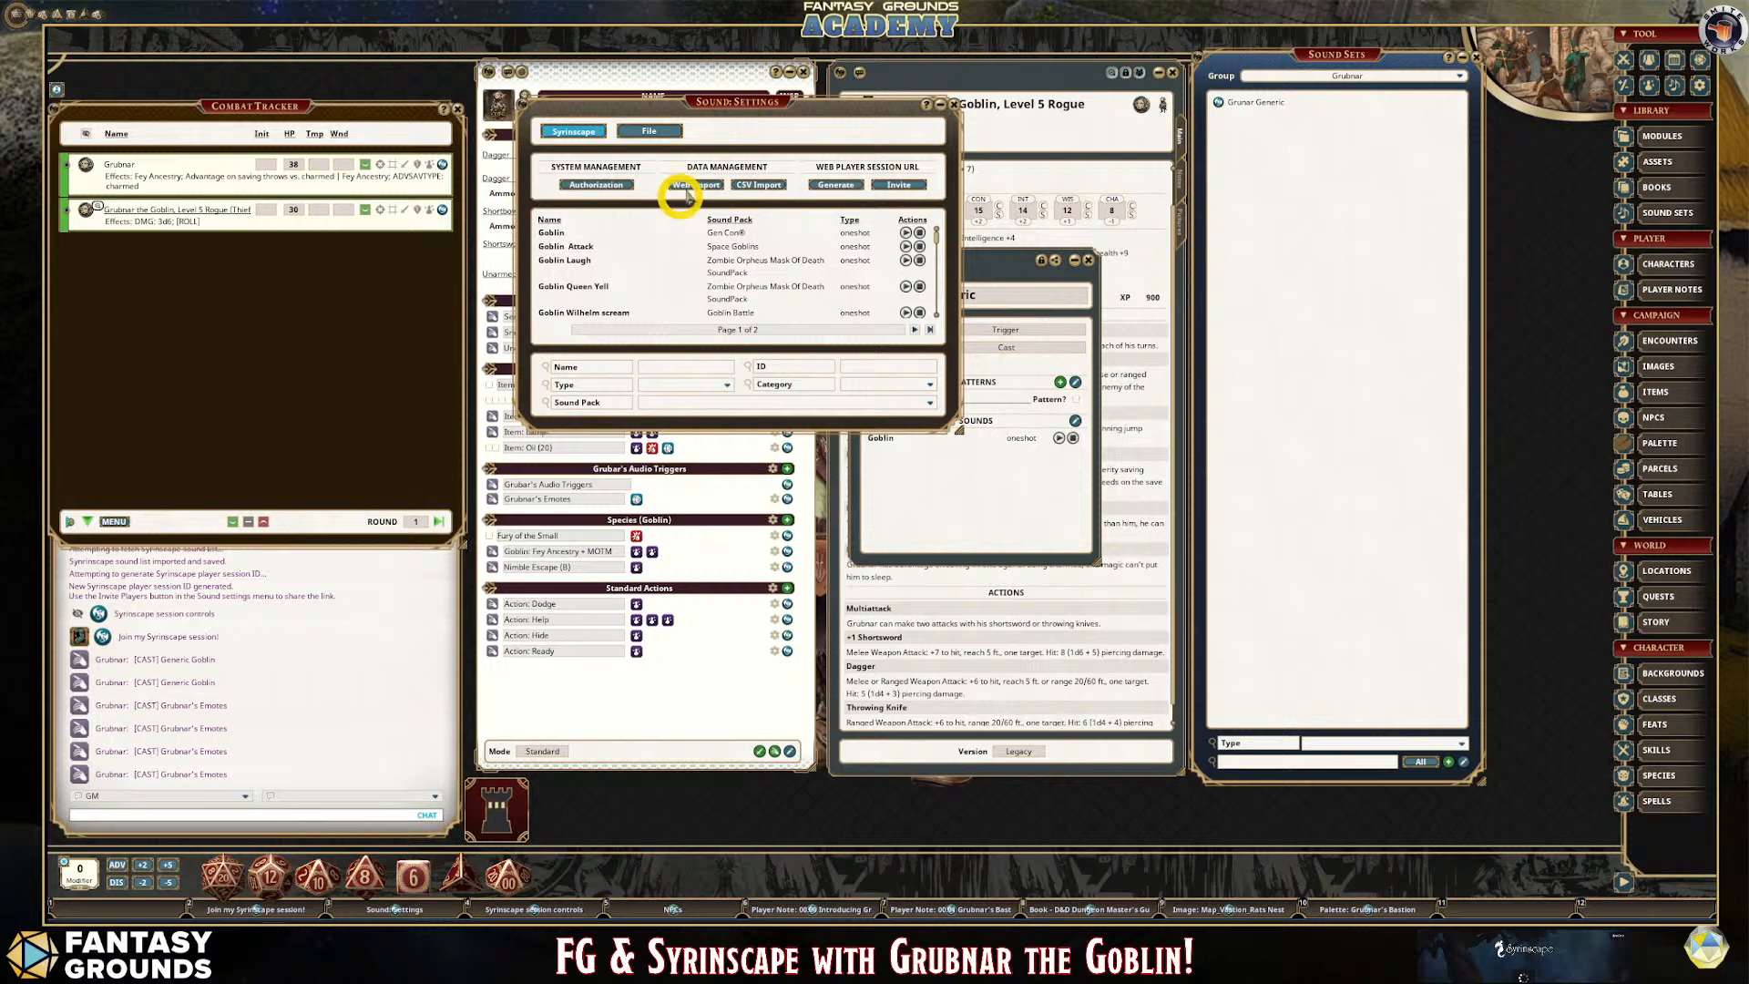
Preview the Goblin battle joy and Goblin battle roar oneshots in the Syrinscape sound list.
{"action": "left_click_drag", "start_coordinate": [712, 103], "coordinate": [661, 230]}
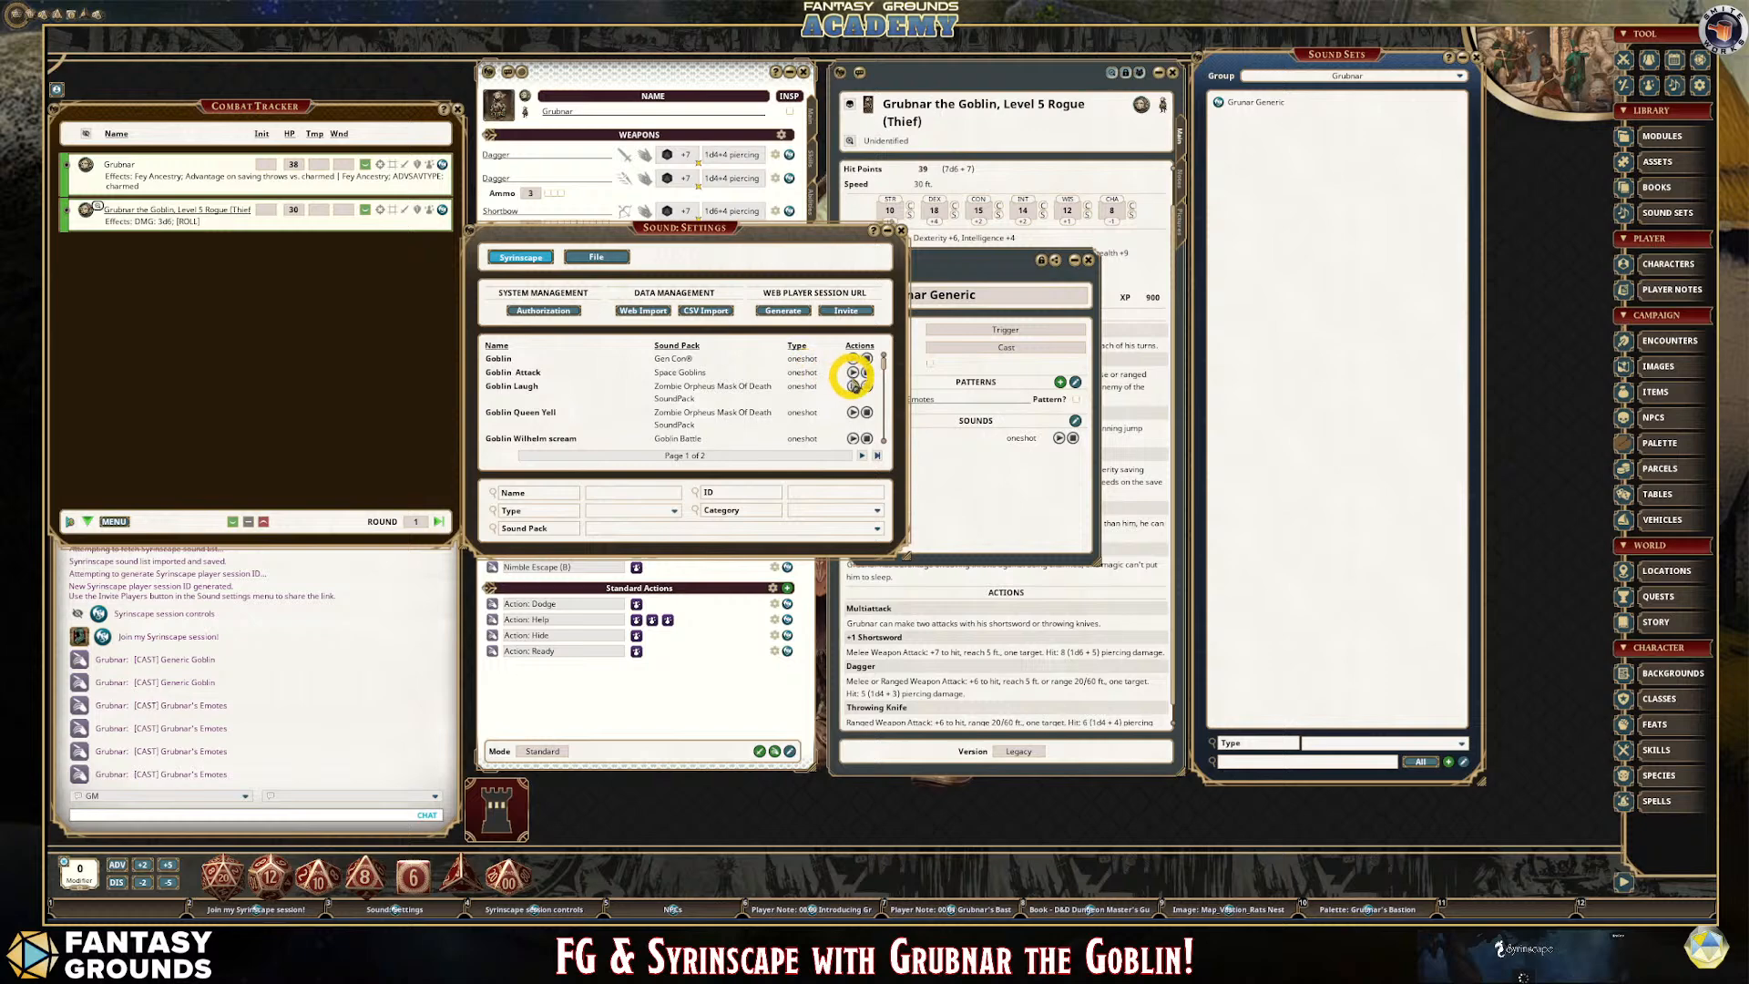
{"action": "scroll", "coordinate": [706, 396], "scroll_direction": "down", "scroll_amount": 3}
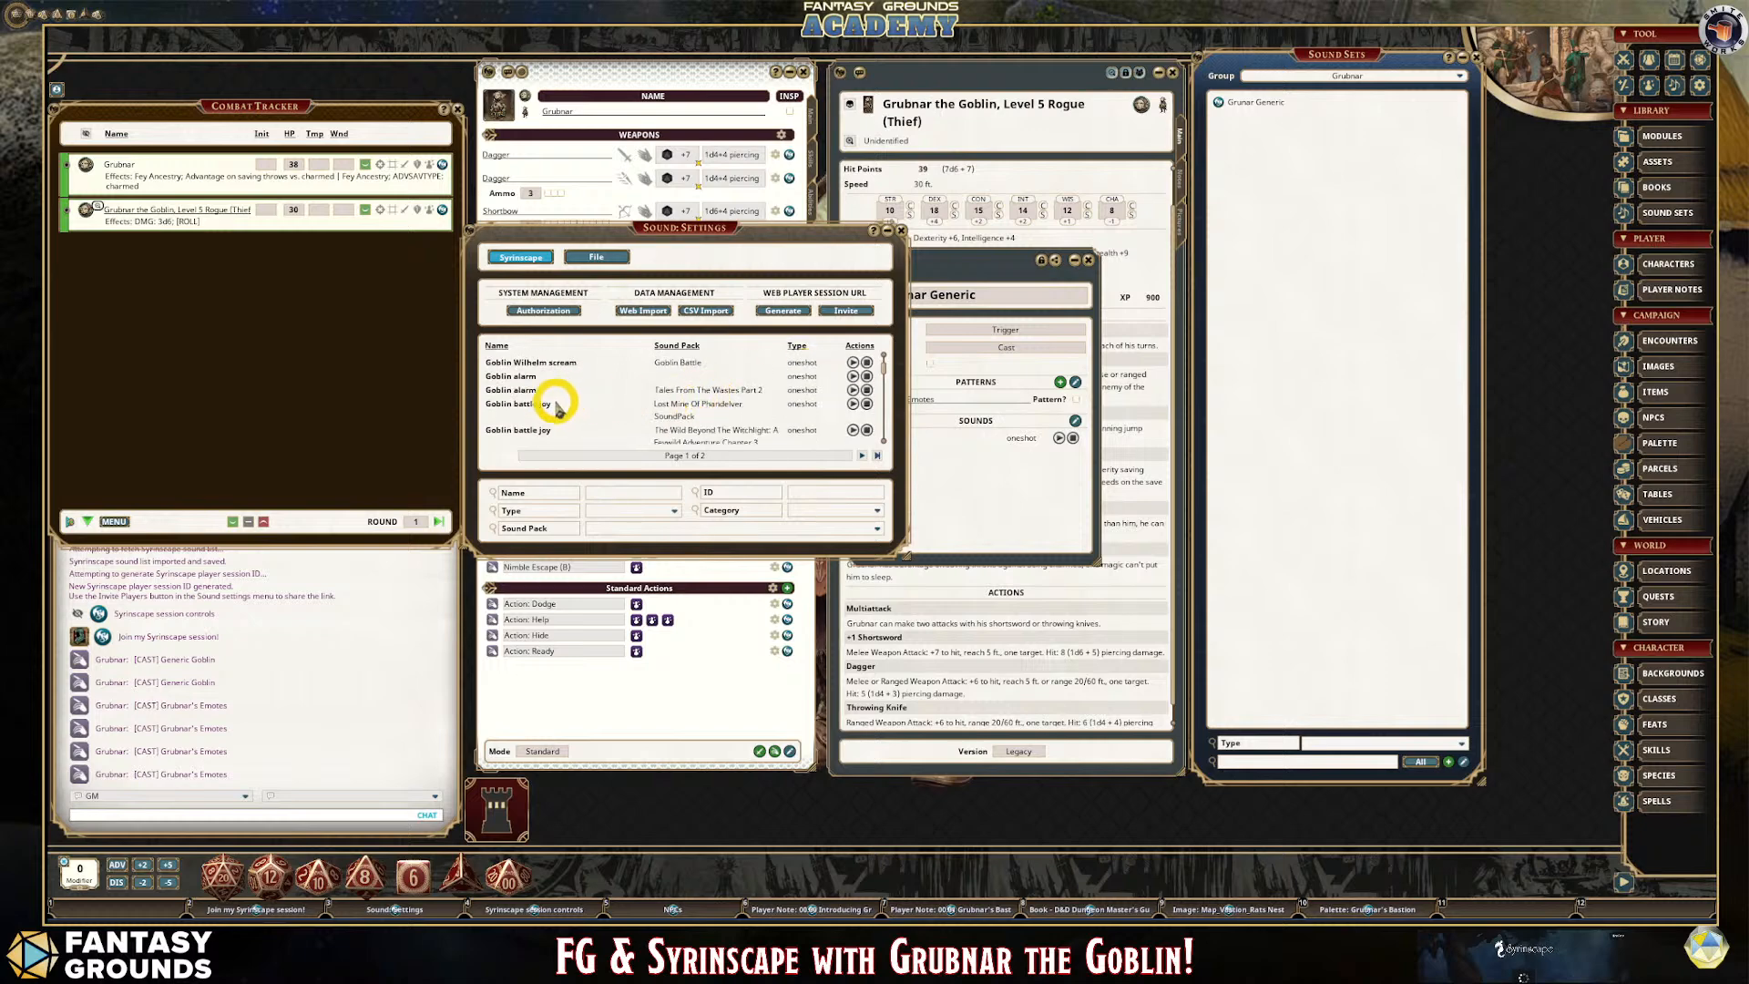
{"action": "left_click", "coordinate": [854, 403]}
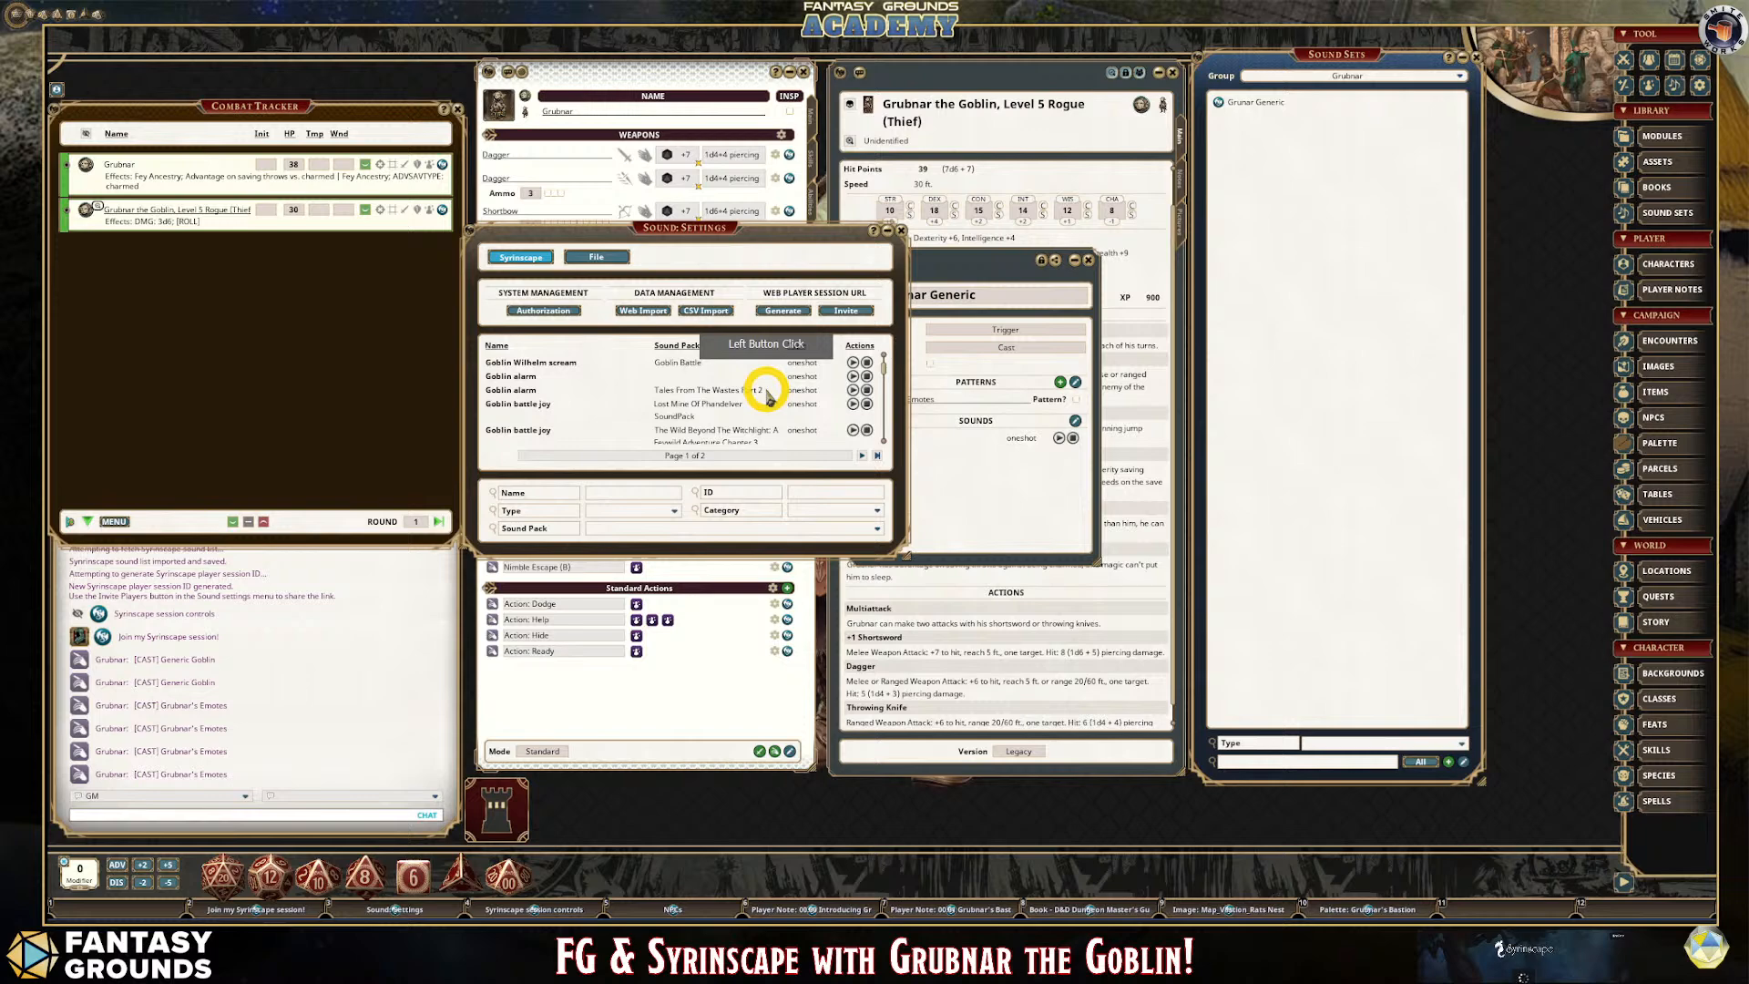
{"action": "scroll", "coordinate": [768, 397], "scroll_direction": "down", "scroll_amount": 2}
{"action": "scroll", "coordinate": [768, 397], "scroll_direction": "down", "scroll_amount": 2}
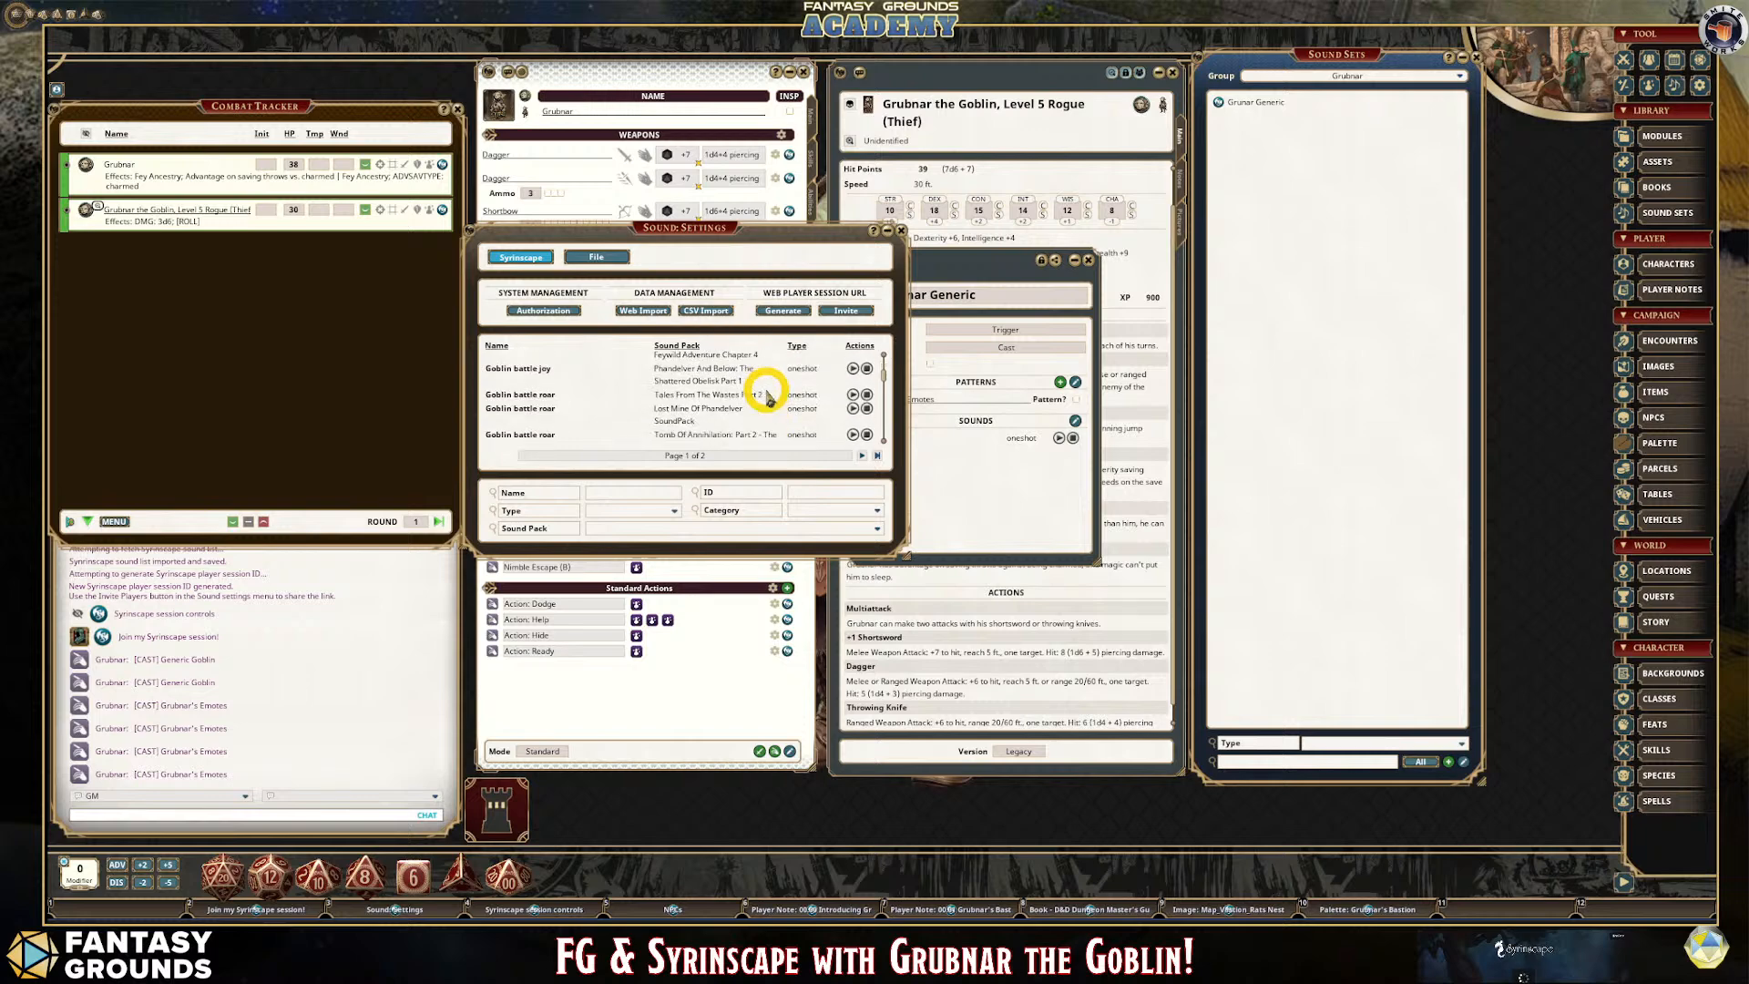
{"action": "left_click", "coordinate": [853, 395]}
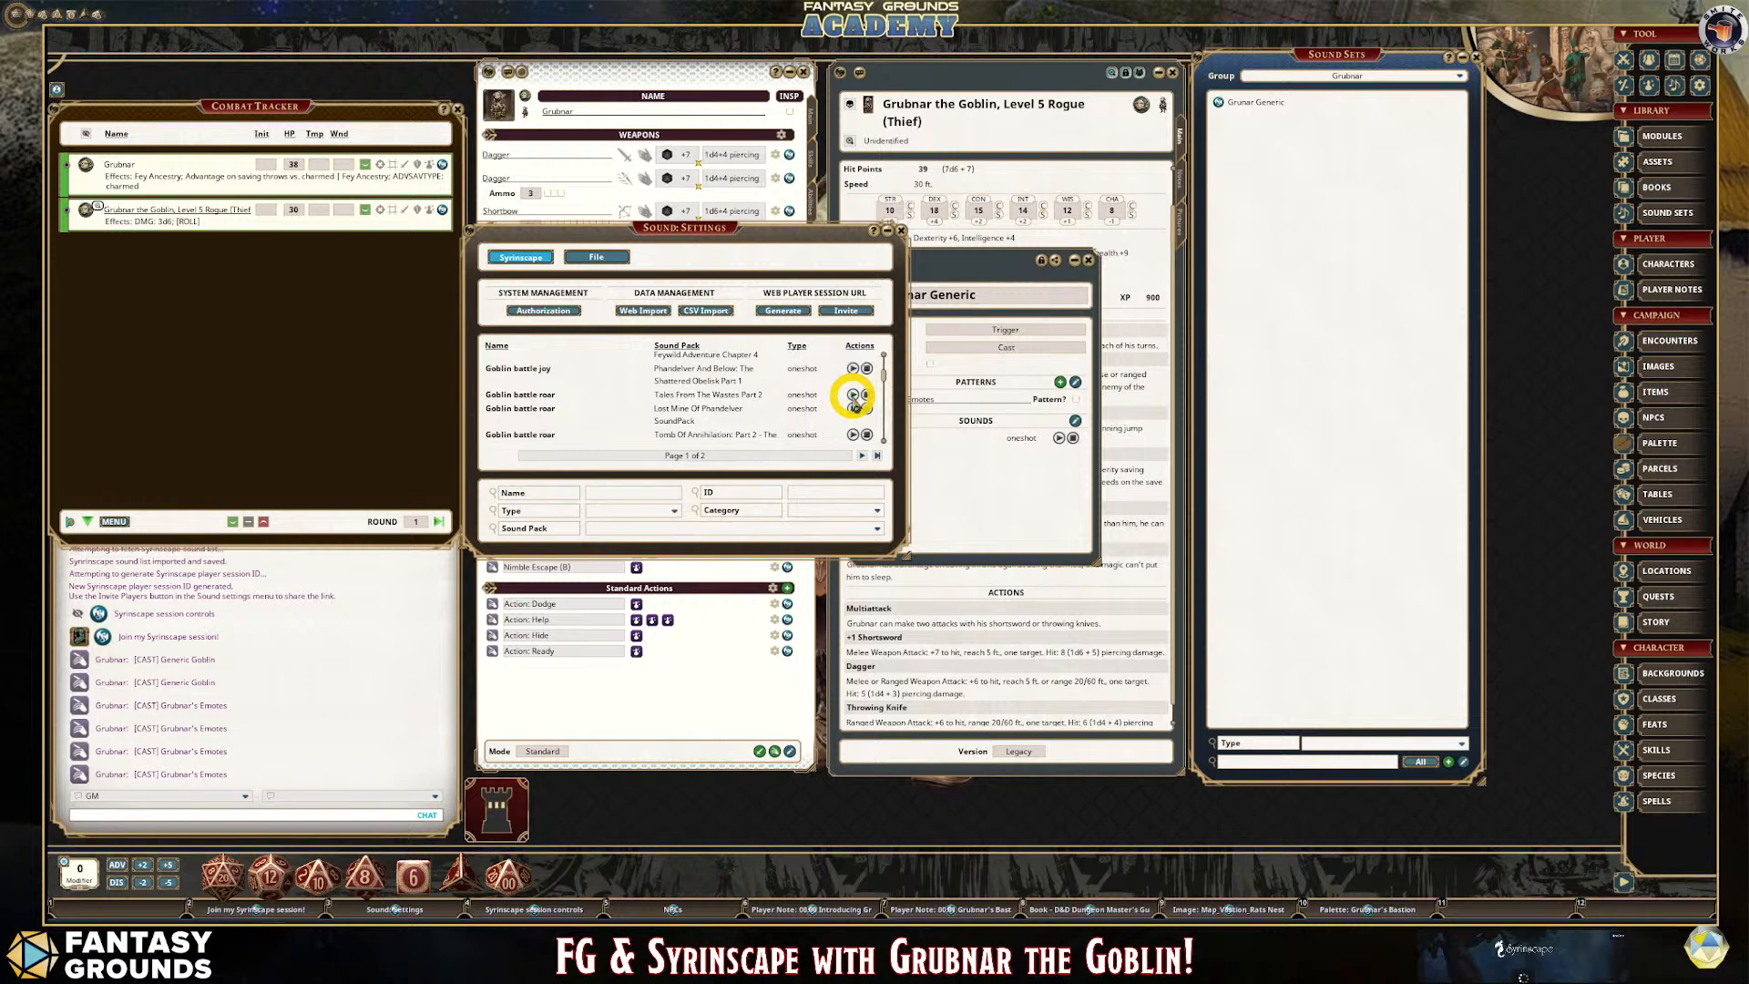
{"action": "left_click", "coordinate": [852, 395]}
{"action": "scroll", "coordinate": [770, 410], "scroll_direction": "down", "scroll_amount": 2}
{"action": "scroll", "coordinate": [768, 401], "scroll_direction": "up", "scroll_amount": 1}
{"action": "scroll", "coordinate": [768, 400], "scroll_direction": "up", "scroll_amount": 2}
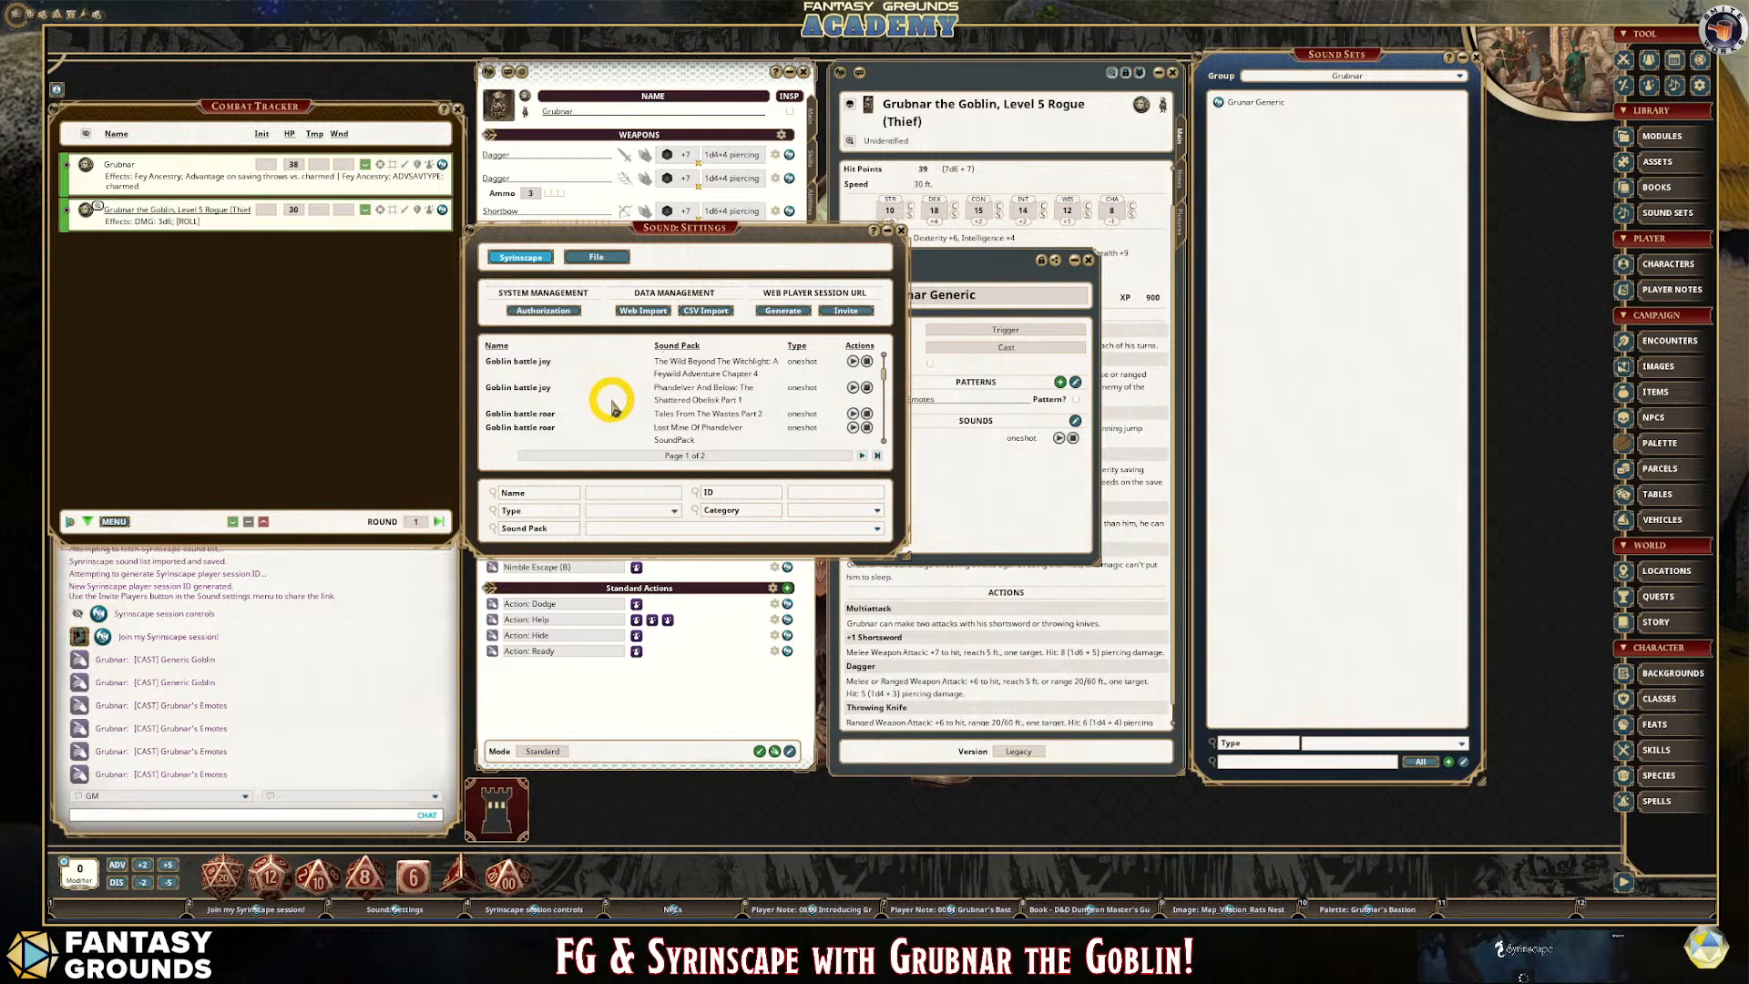
Close the Grunar Generic sound set and create a new sound set named "Grubnar Combat".
{"action": "left_click_drag", "start_coordinate": [666, 228], "coordinate": [510, 169]}
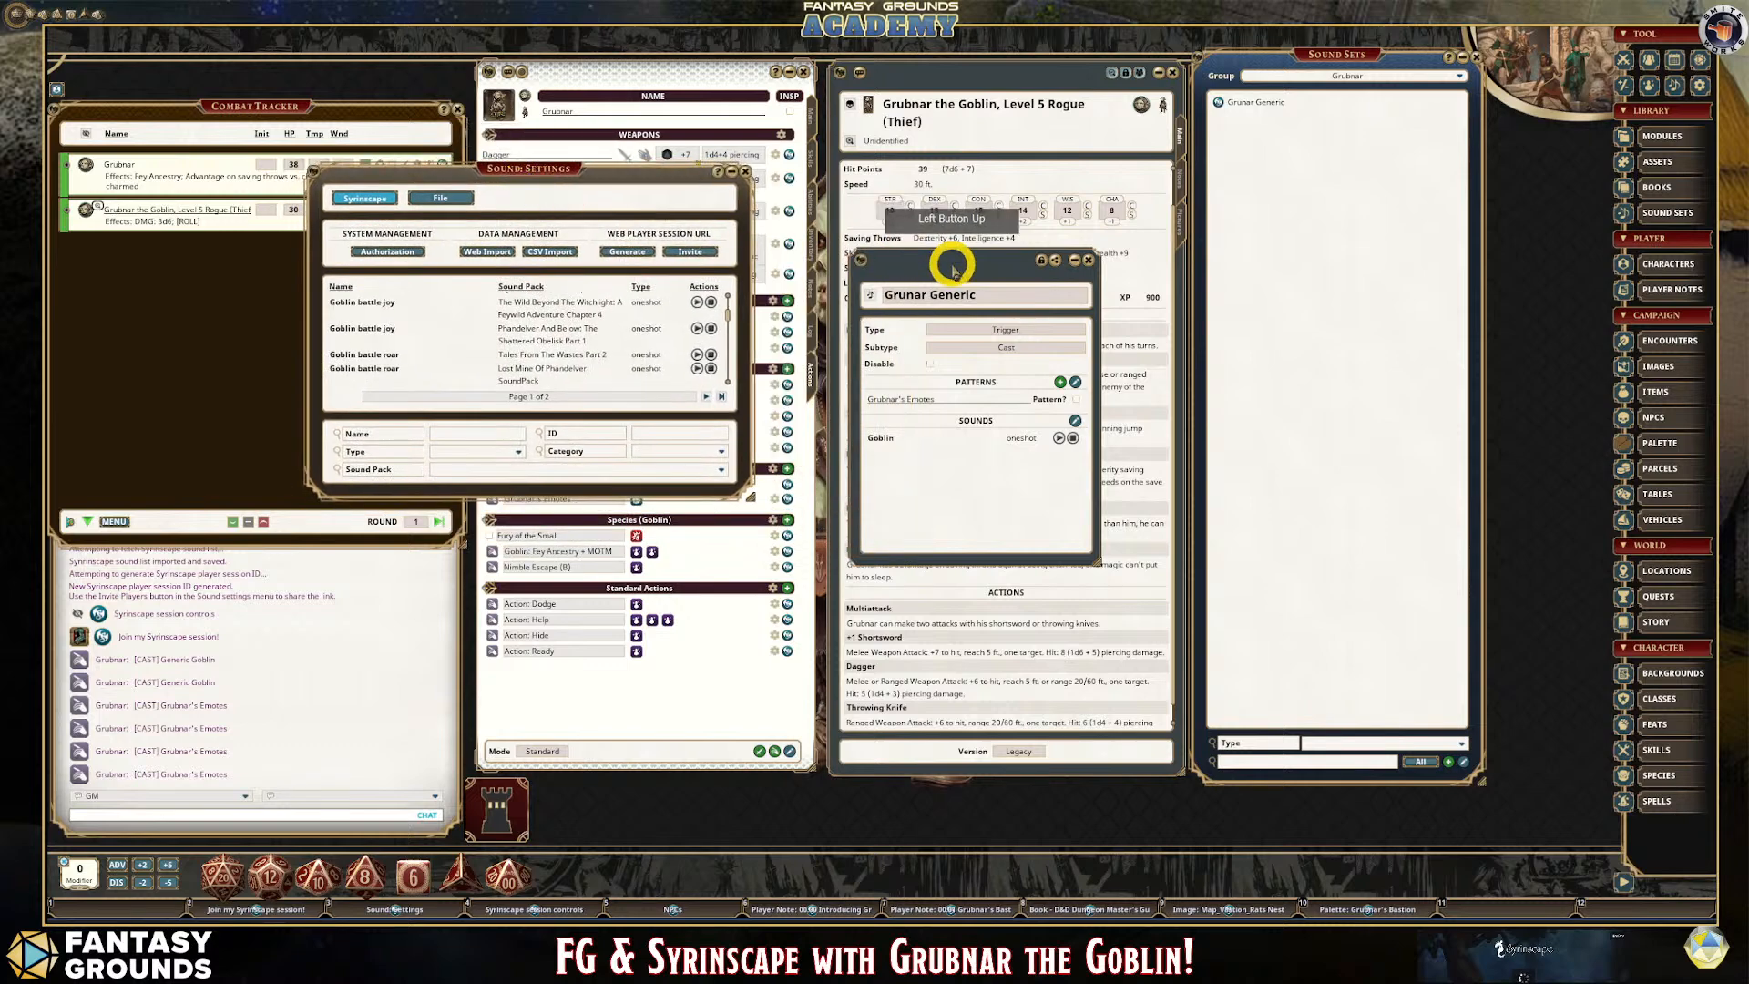
{"action": "left_click", "coordinate": [1087, 260]}
{"action": "left_click", "coordinate": [1351, 148]}
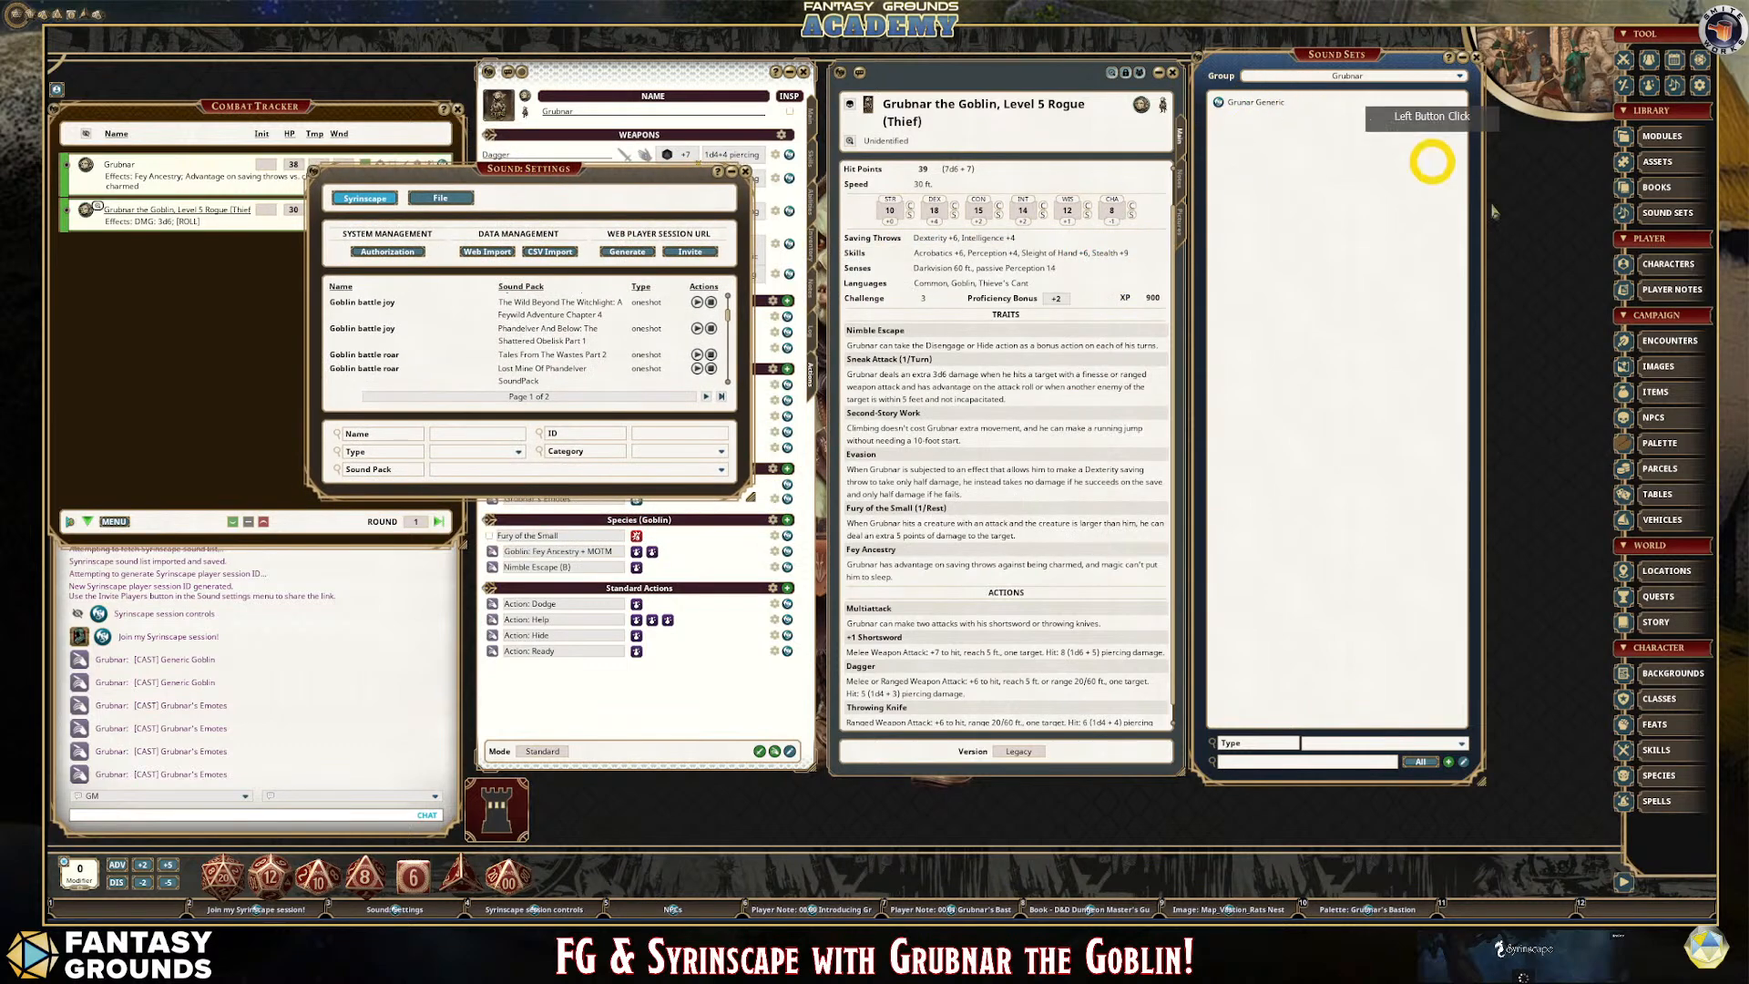
{"action": "left_click", "coordinate": [1449, 763]}
{"action": "left_click_drag", "start_coordinate": [888, 329], "coordinate": [1008, 265]}
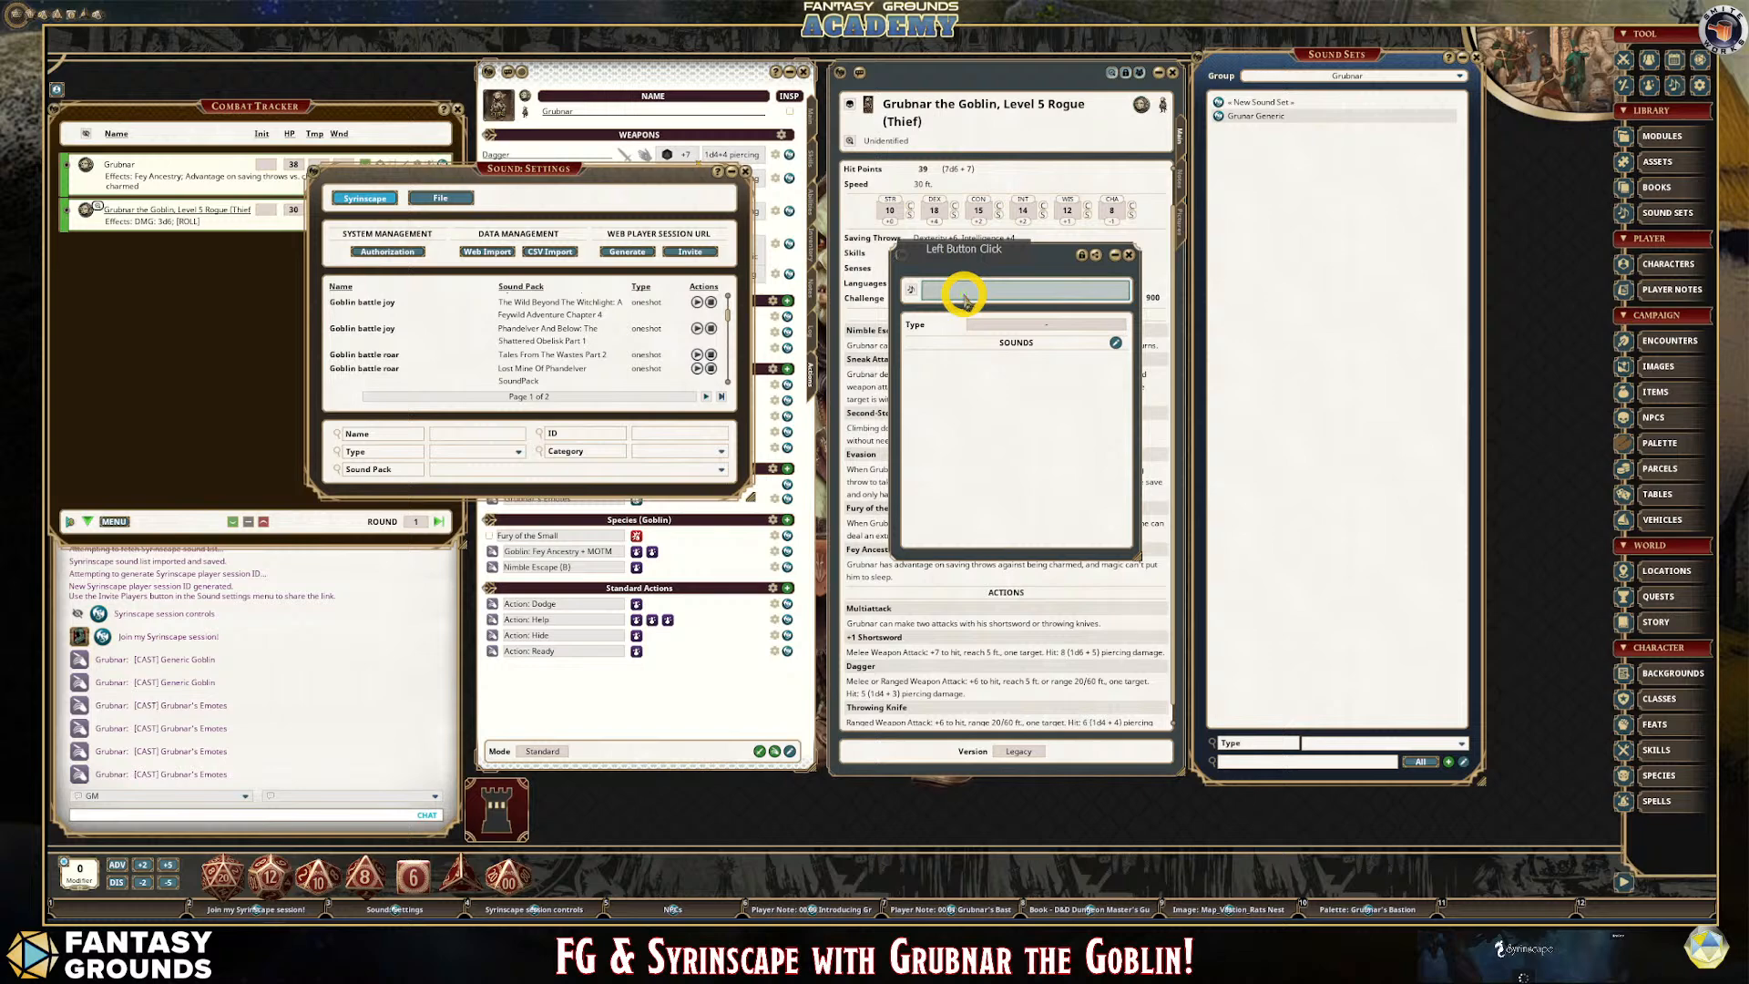
{"action": "type", "text": "Gr"}
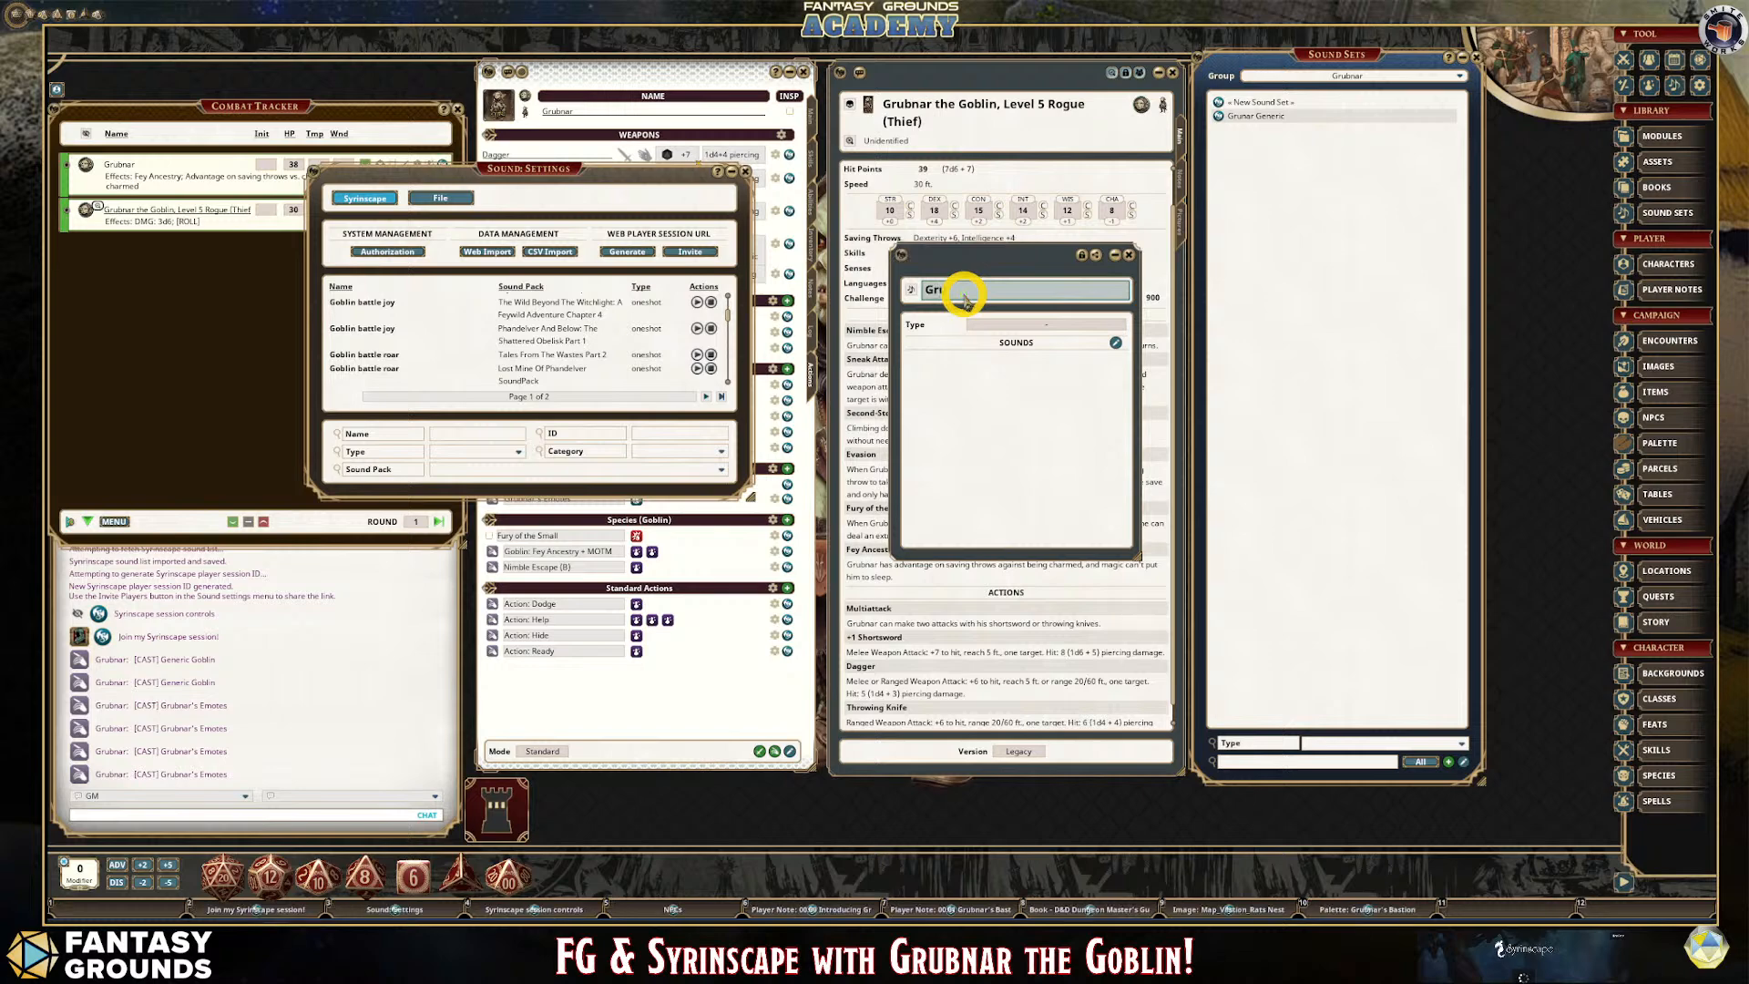
{"action": "key", "text": "shift"}
{"action": "type", "text": "ubnar Combat"}
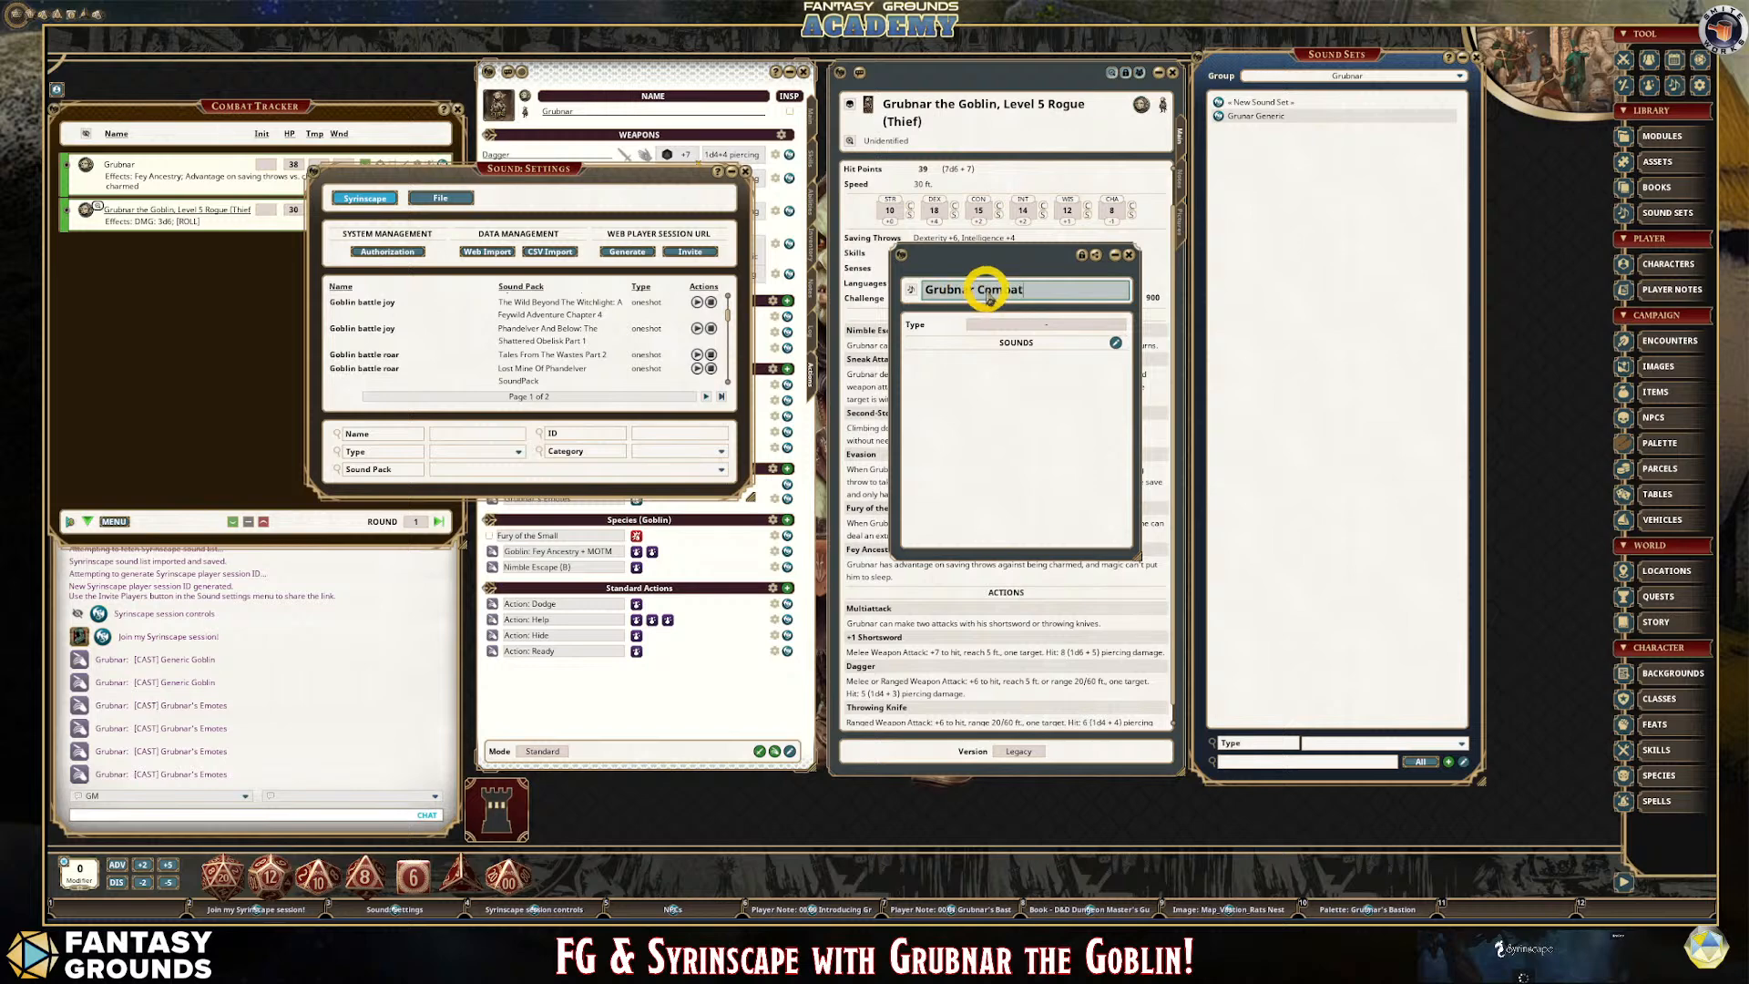
Set the Grubnar Combat sound set's type to Trigger and its subtype to Cast.
{"action": "left_click", "coordinate": [967, 330]}
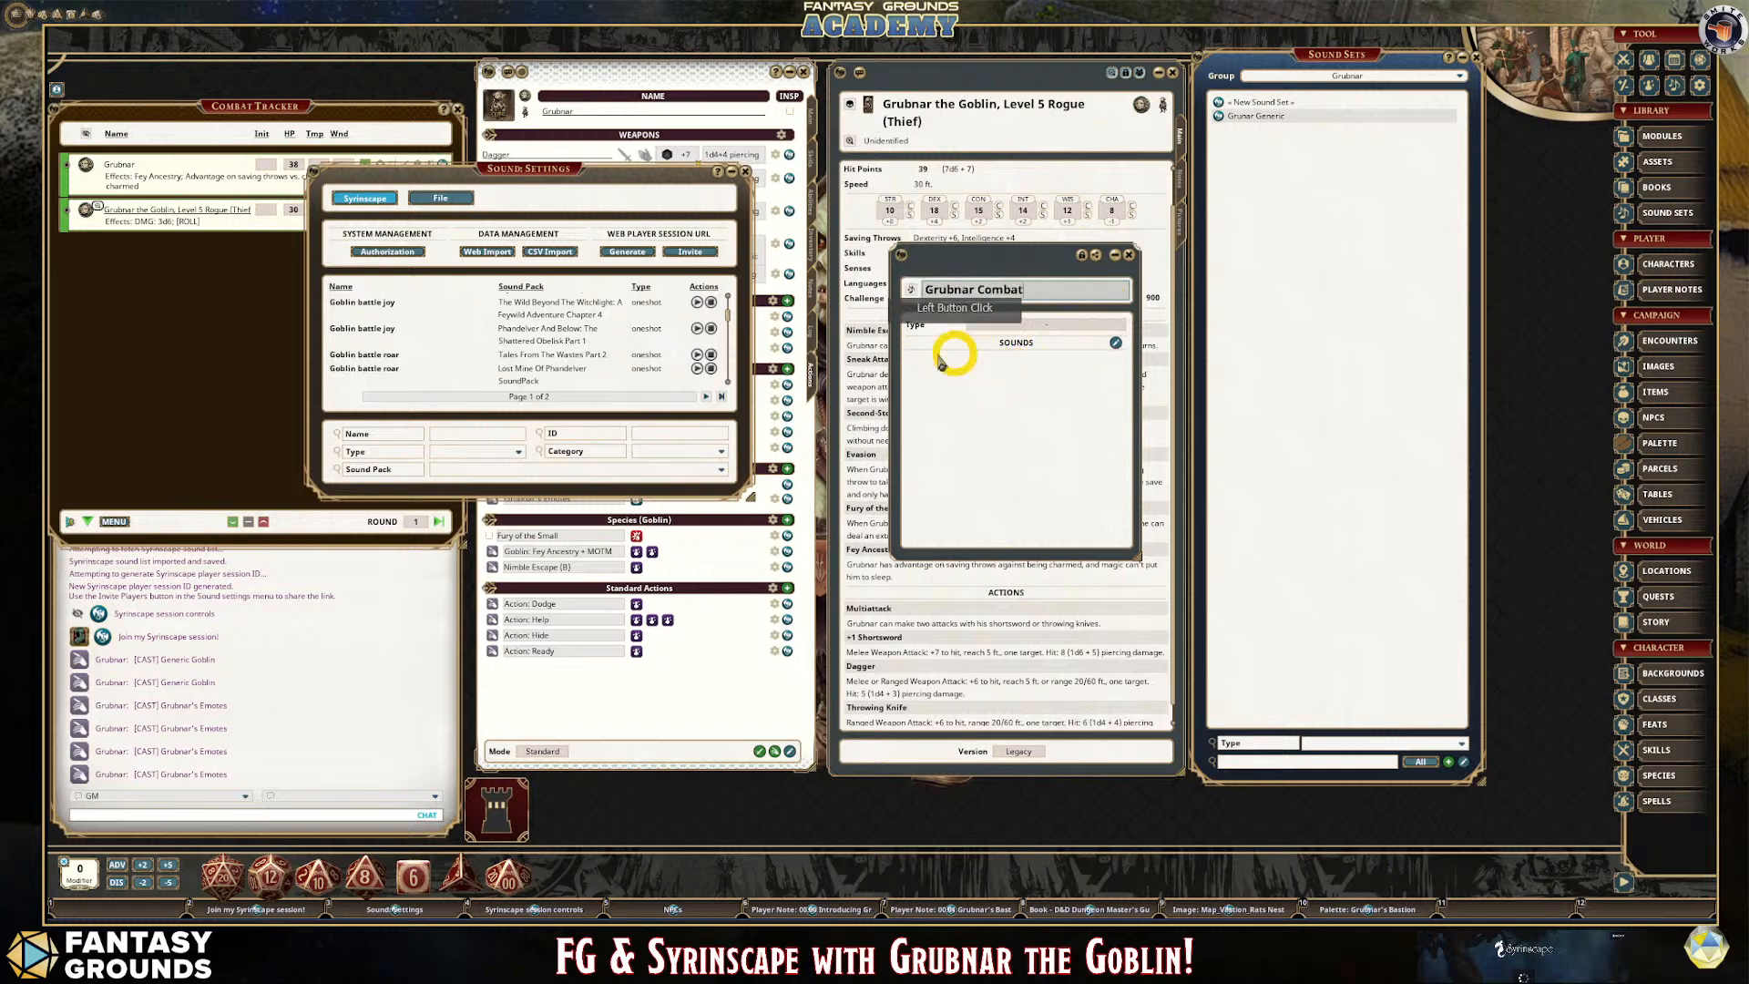
{"action": "left_click", "coordinate": [1039, 326]}
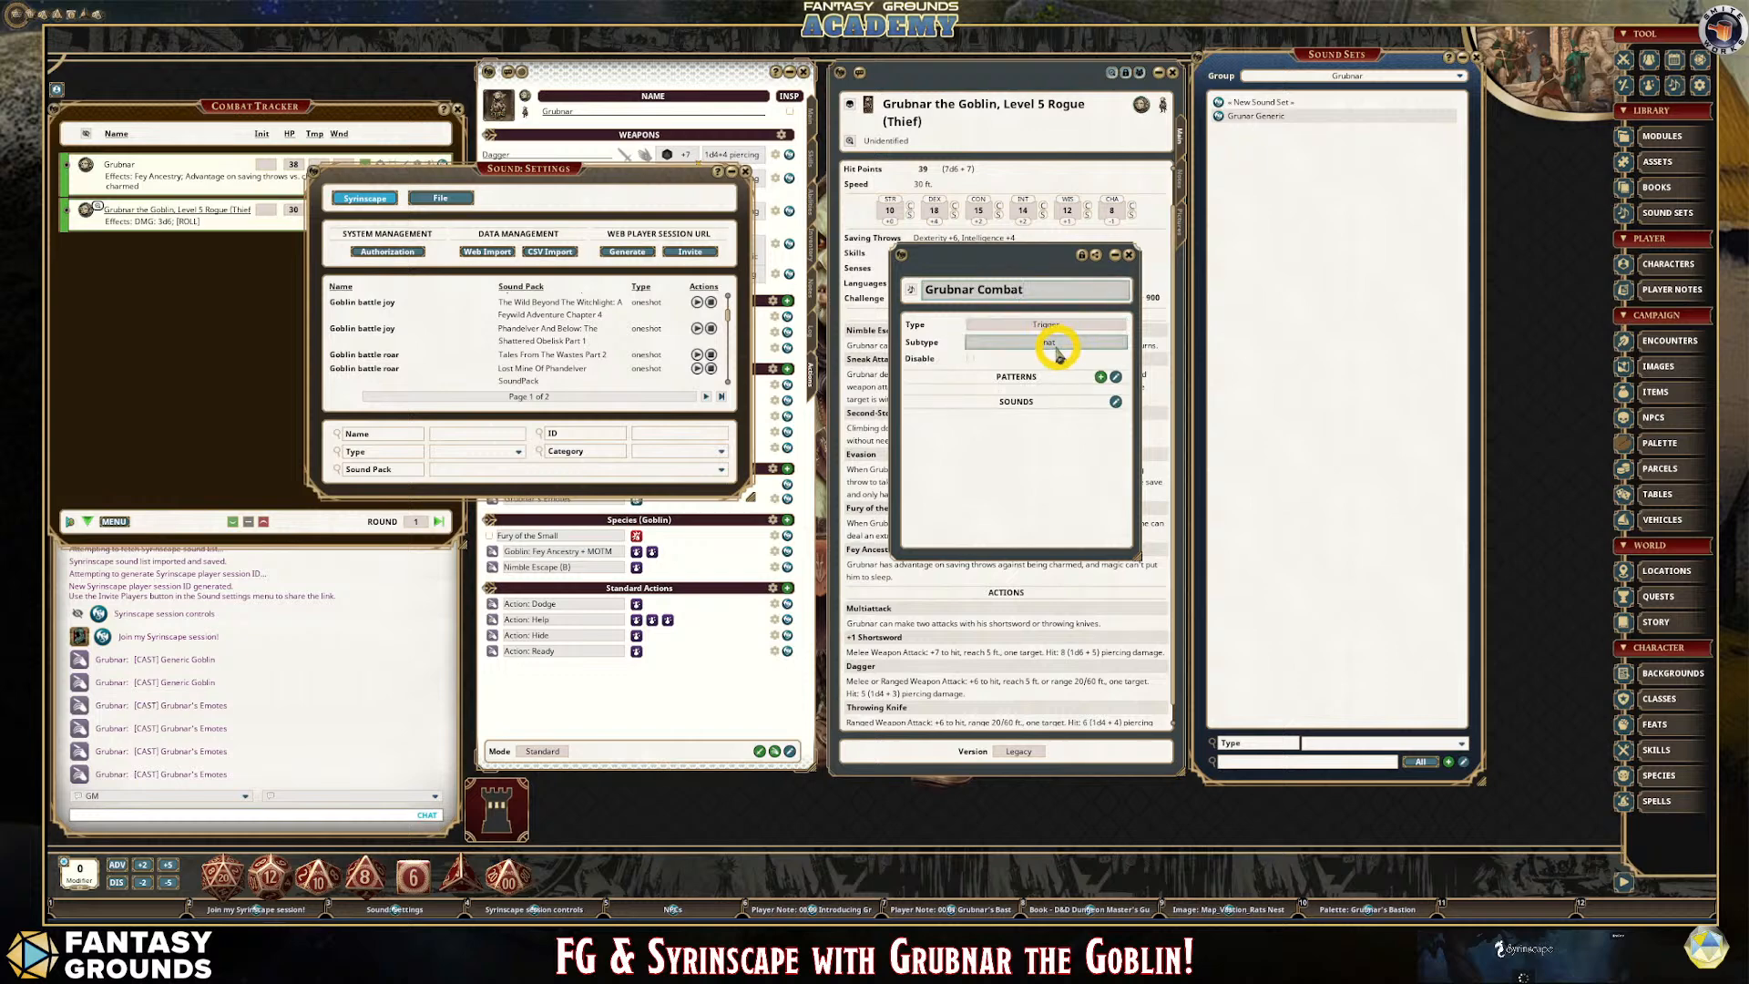
{"action": "left_click", "coordinate": [1052, 344]}
Add the Goblin battle roar oneshot to Grubnar Combat, close the sound settings and add an empty pattern entry.
{"action": "mouse_move", "coordinate": [396, 359]}
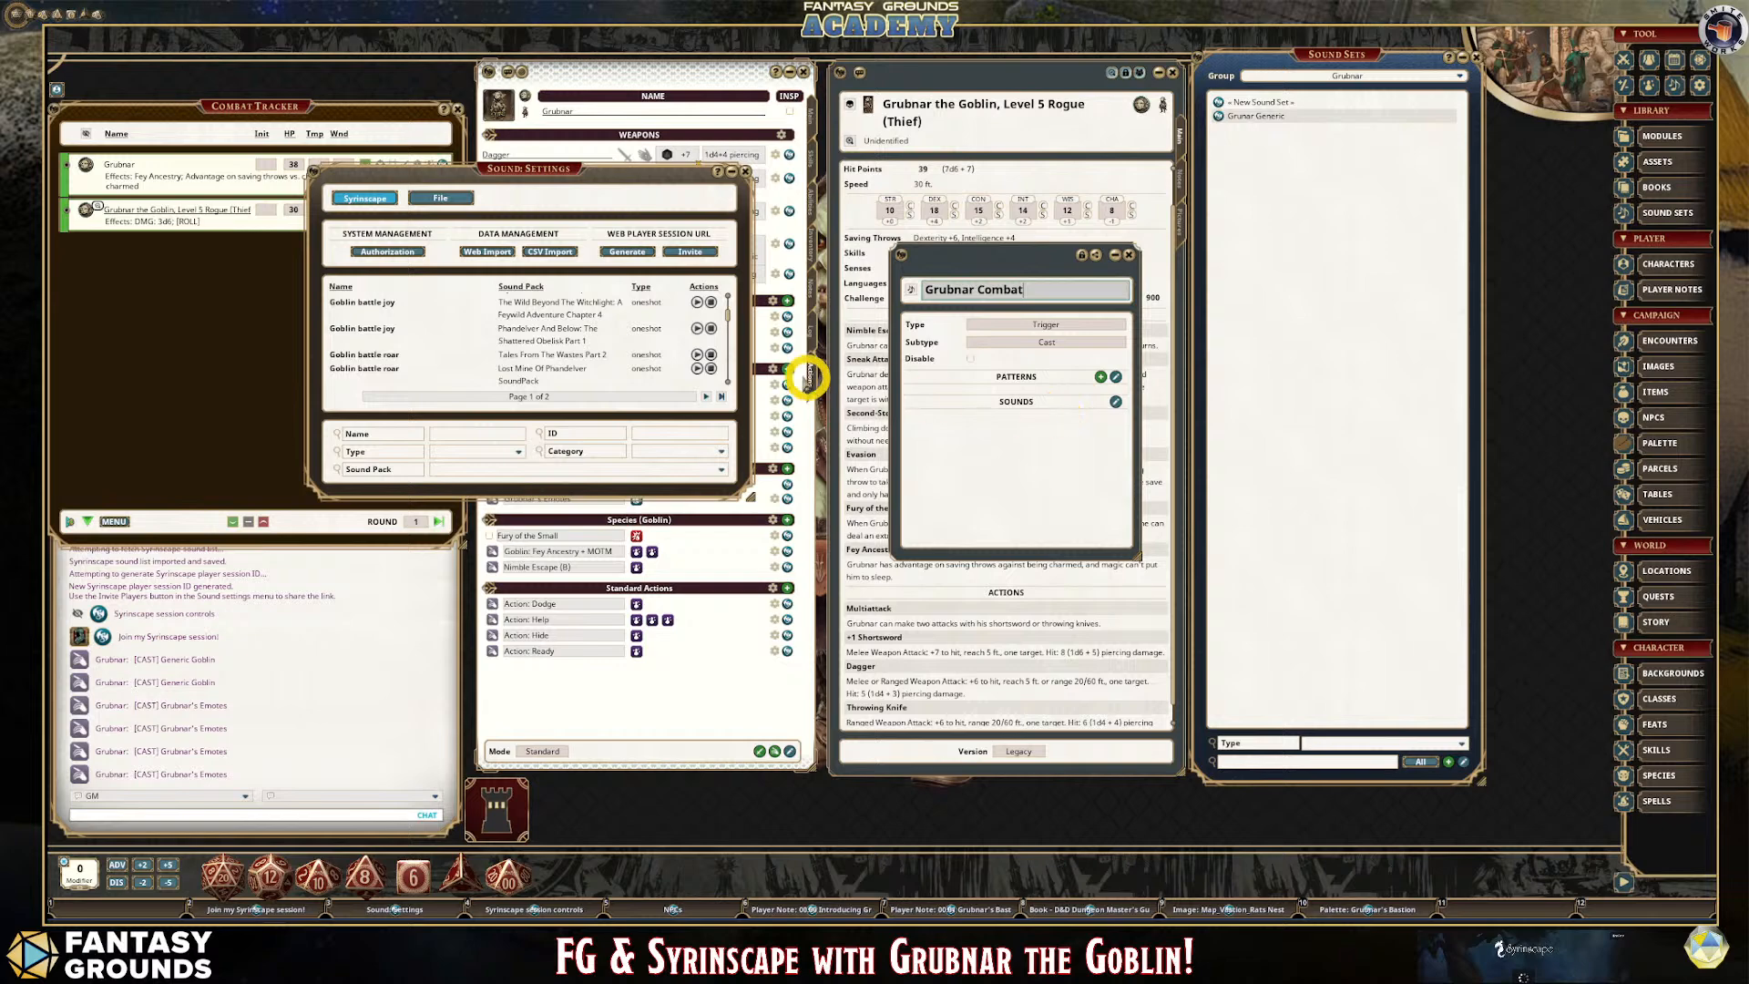
{"action": "left_click_drag", "start_coordinate": [698, 360], "coordinate": [1020, 424]}
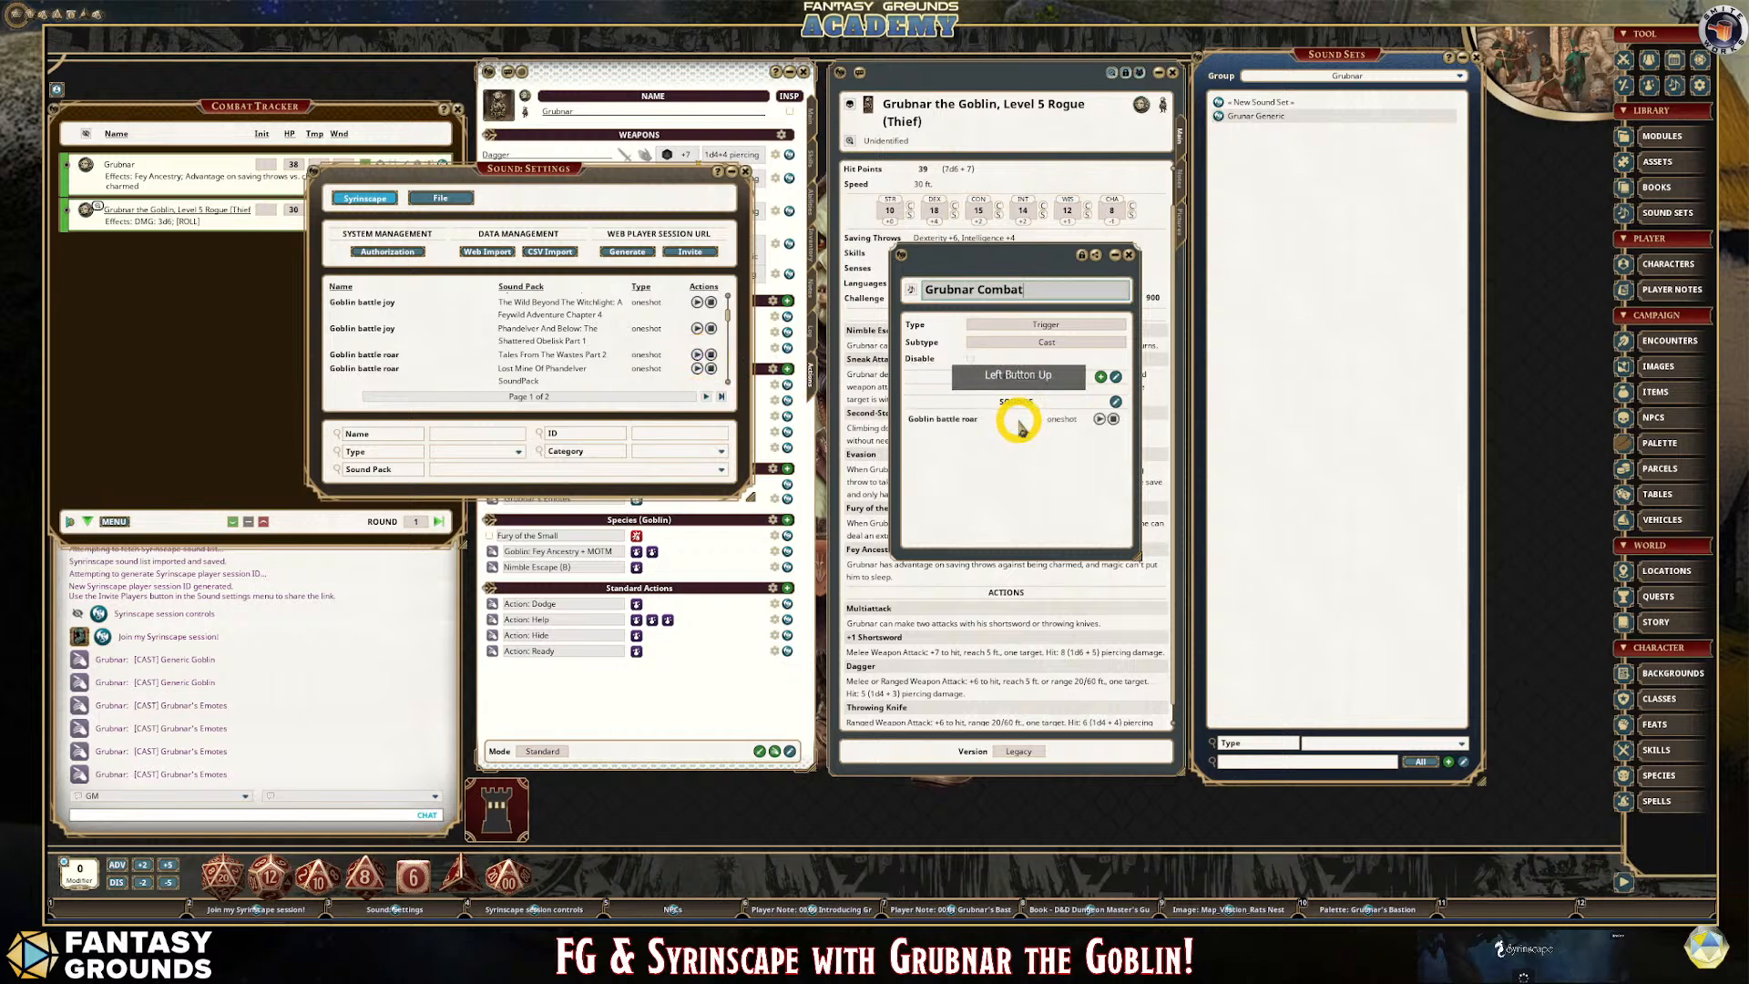
{"action": "left_click", "coordinate": [746, 172]}
{"action": "left_click", "coordinate": [1002, 390]}
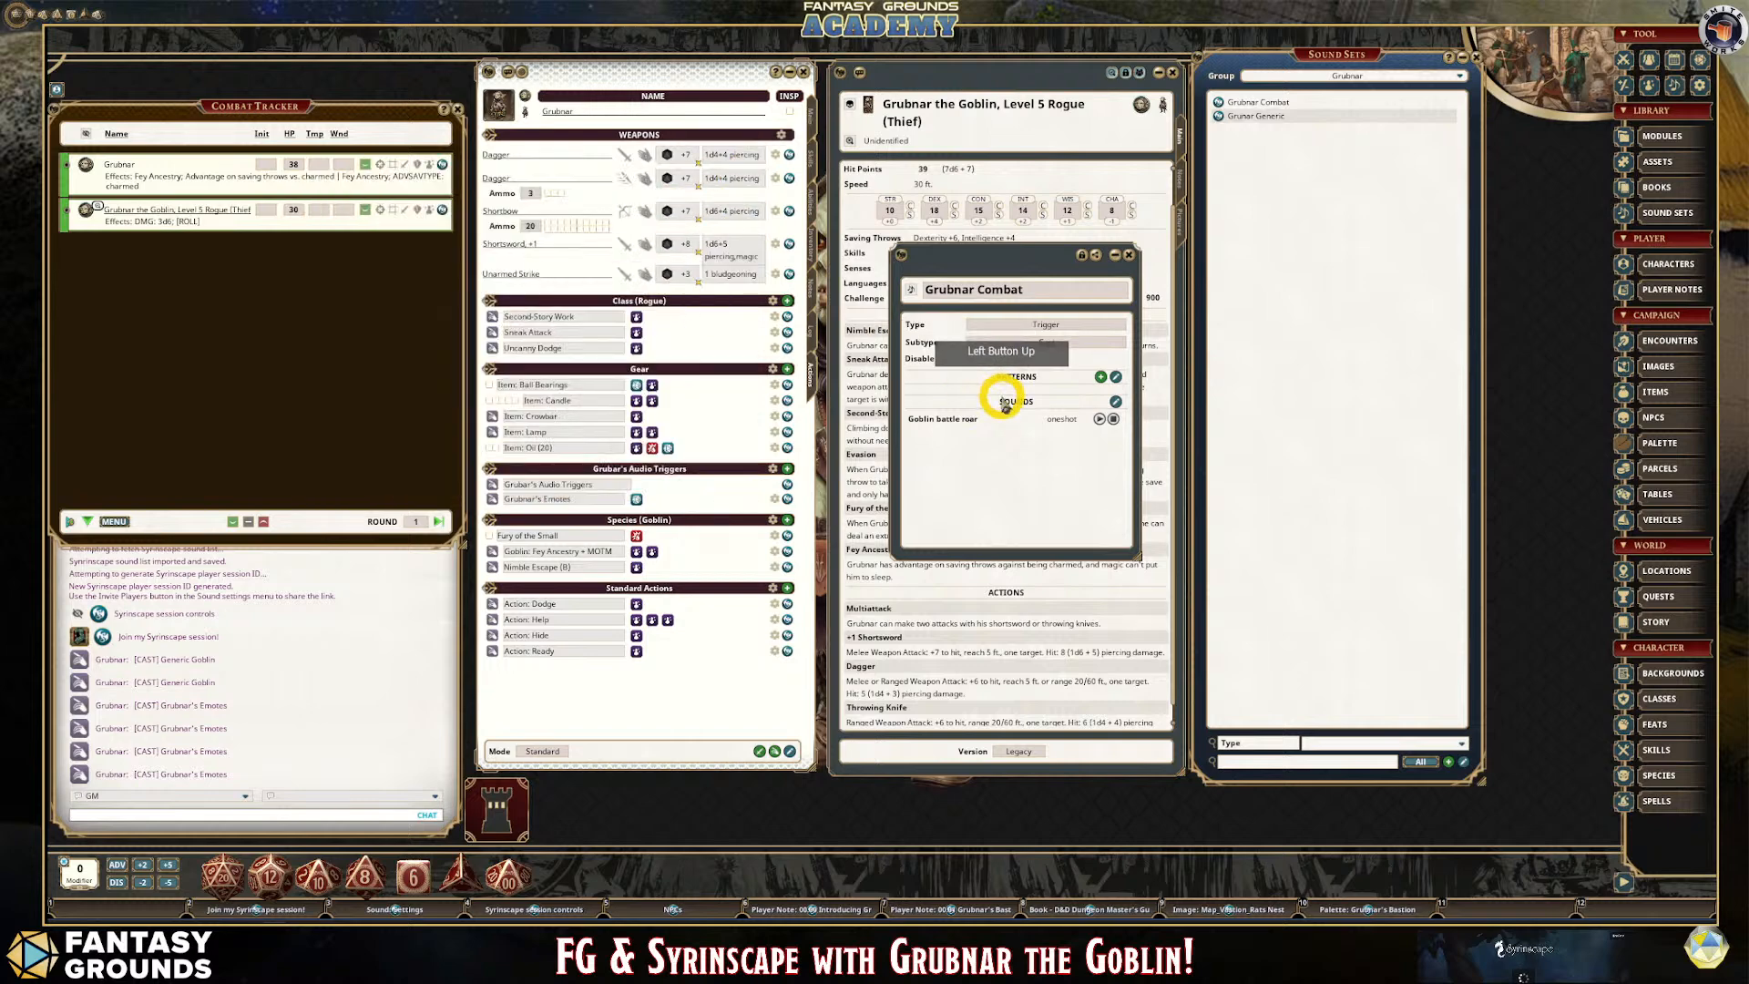
{"action": "left_click", "coordinate": [1099, 376]}
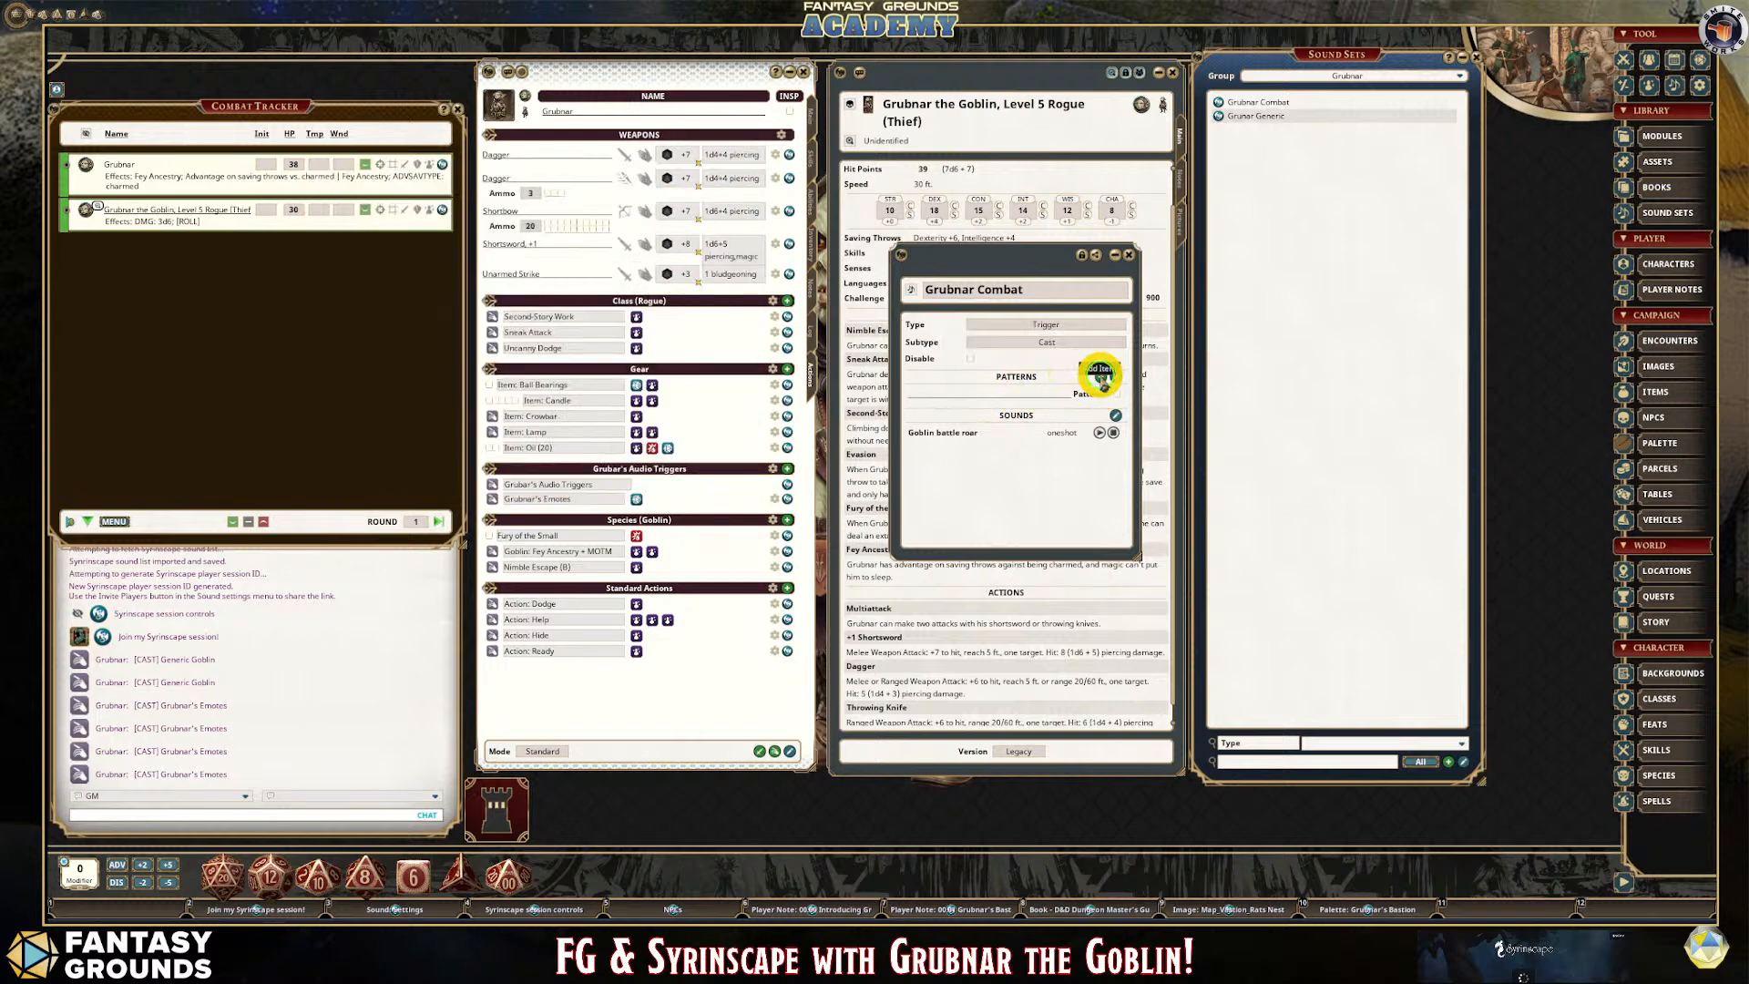
Rename the unused entry under Grubar's Audio Triggers as "Grubar's Combat" and add a Cast action to it.
{"action": "left_click_drag", "start_coordinate": [984, 258], "coordinate": [1134, 254]}
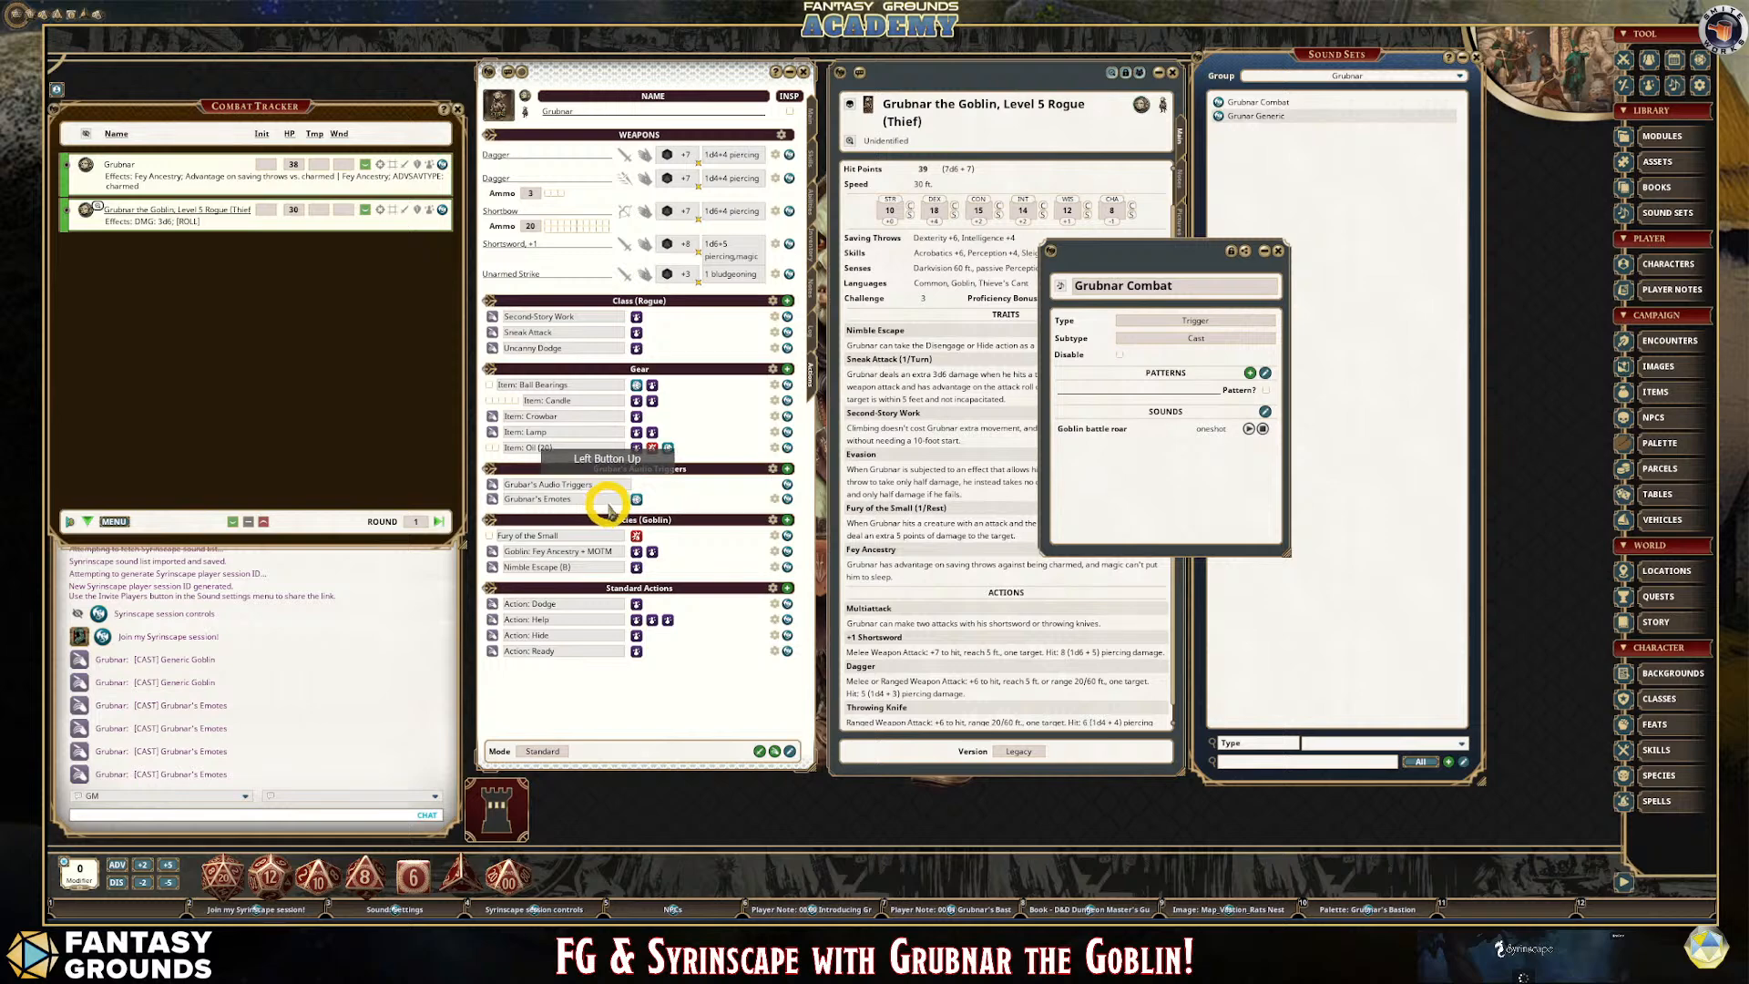
{"action": "left_click", "coordinate": [704, 500]}
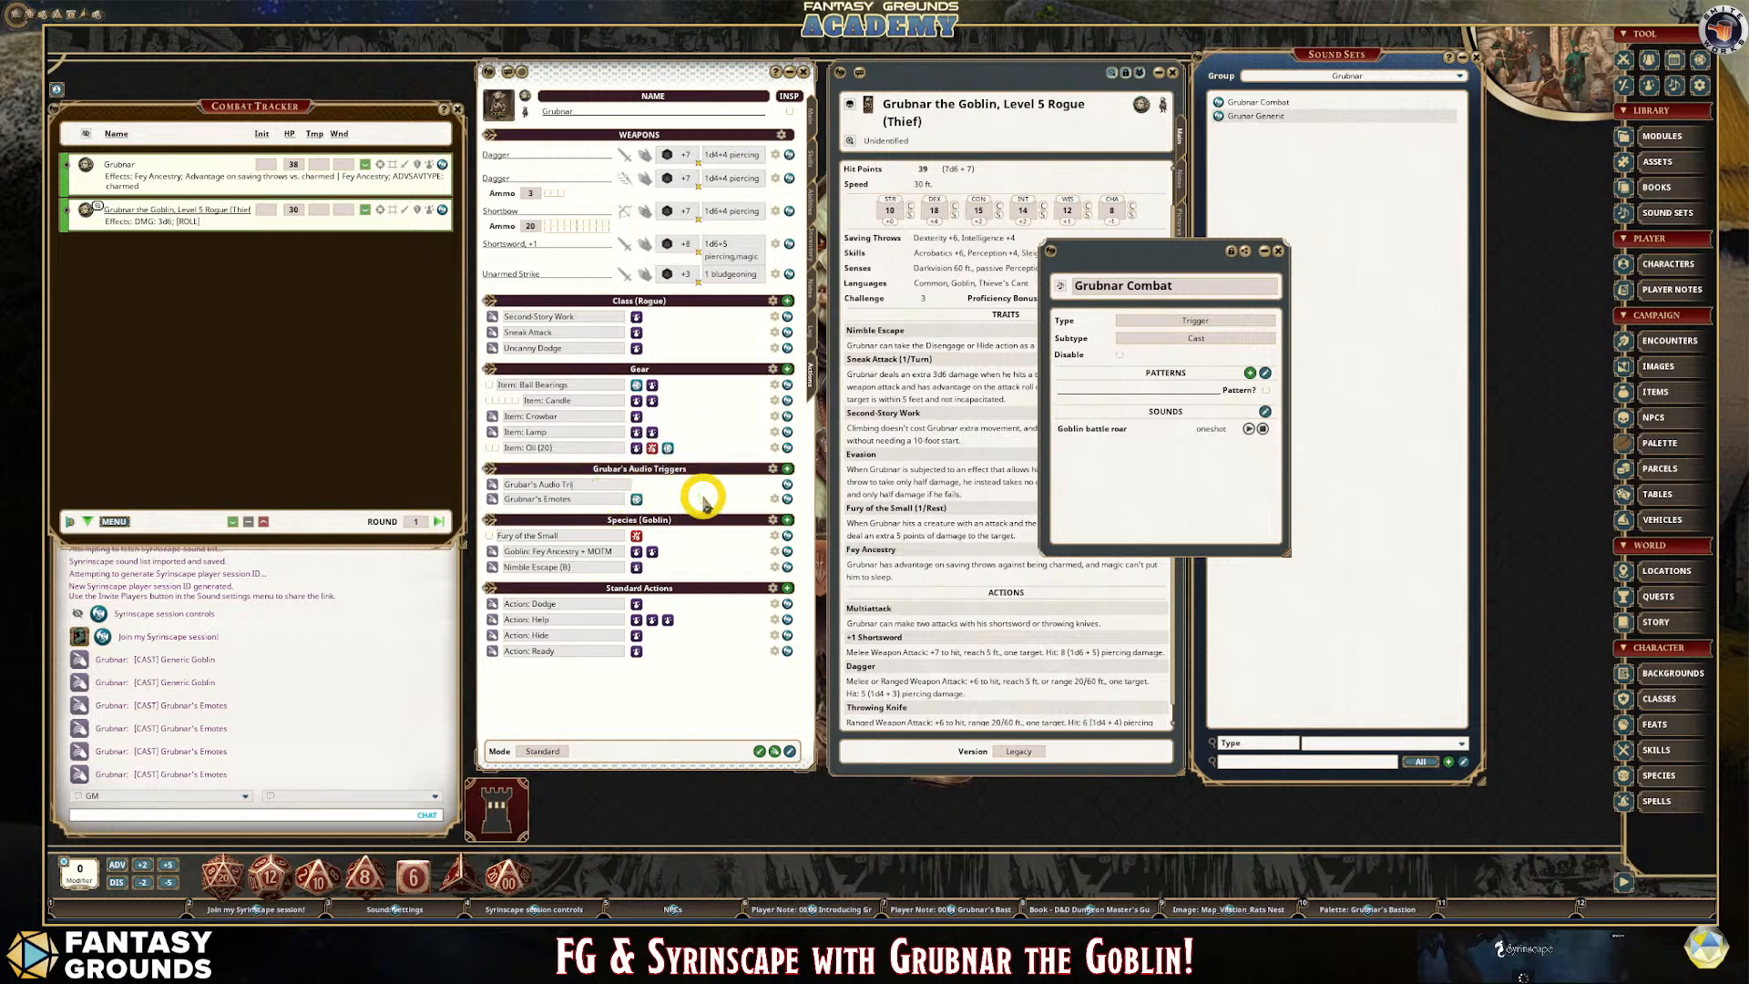
{"action": "key", "text": "shift"}
{"action": "type", "text": "Combat"}
{"action": "left_click", "coordinate": [601, 484]}
{"action": "right_click", "coordinate": [601, 485]}
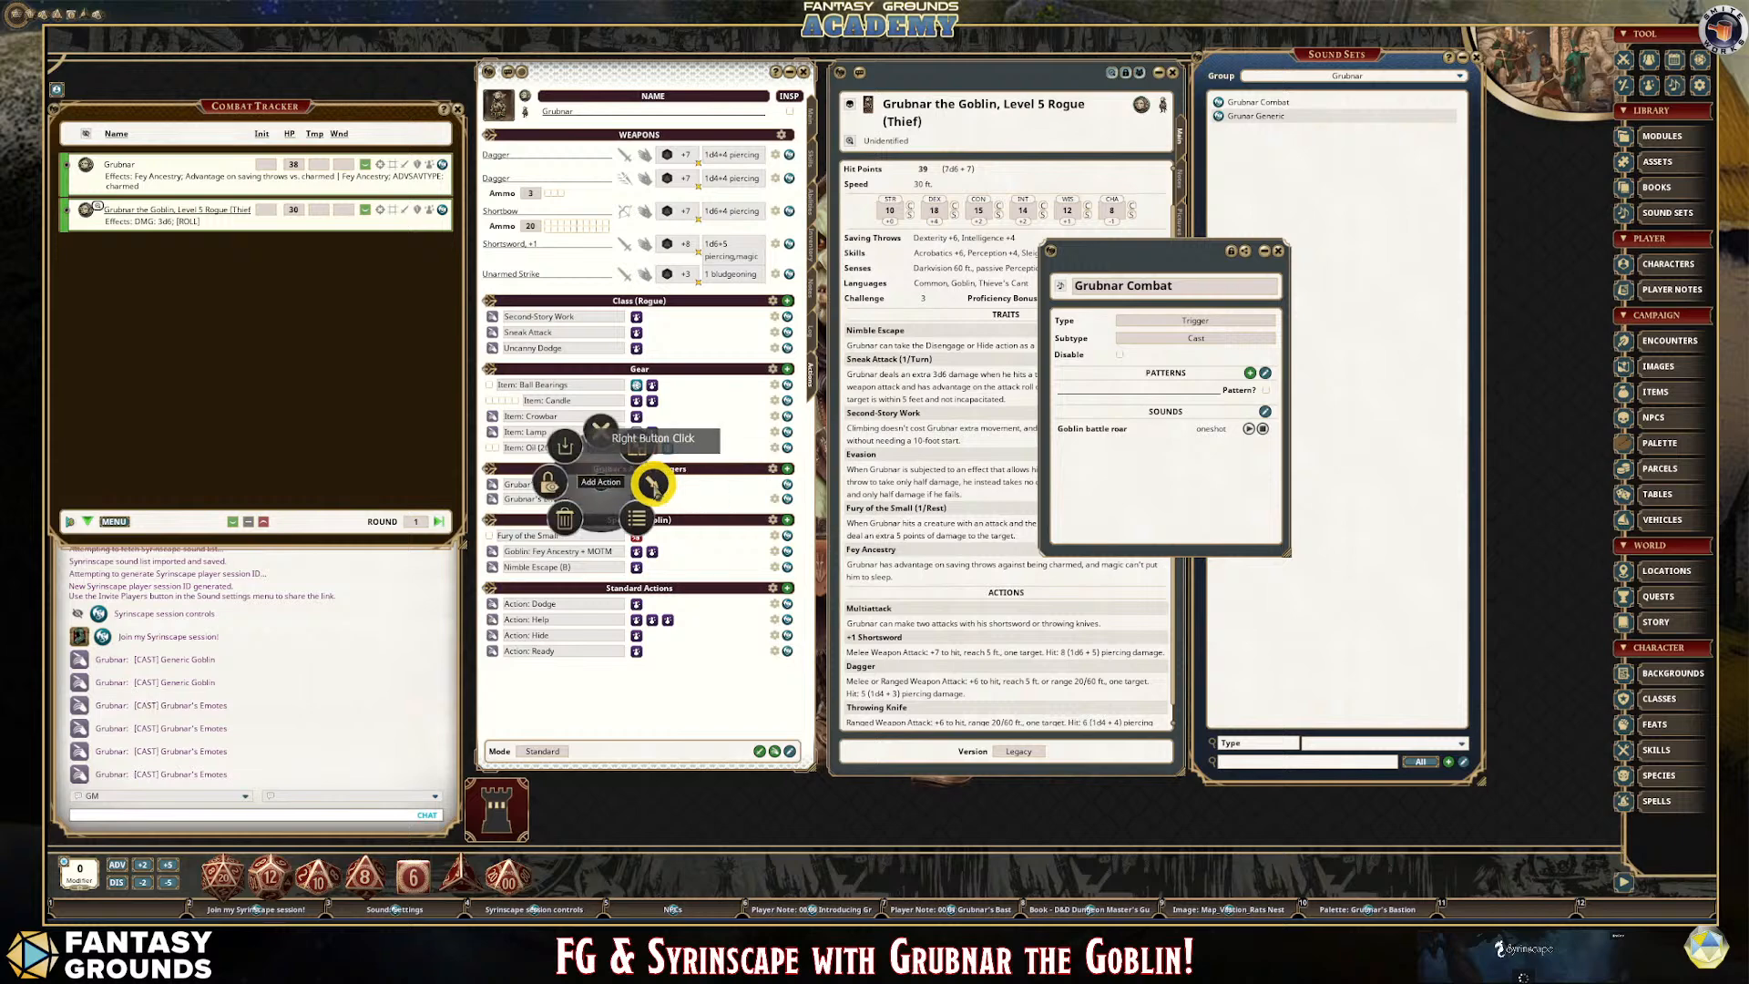
{"action": "left_click", "coordinate": [653, 484]}
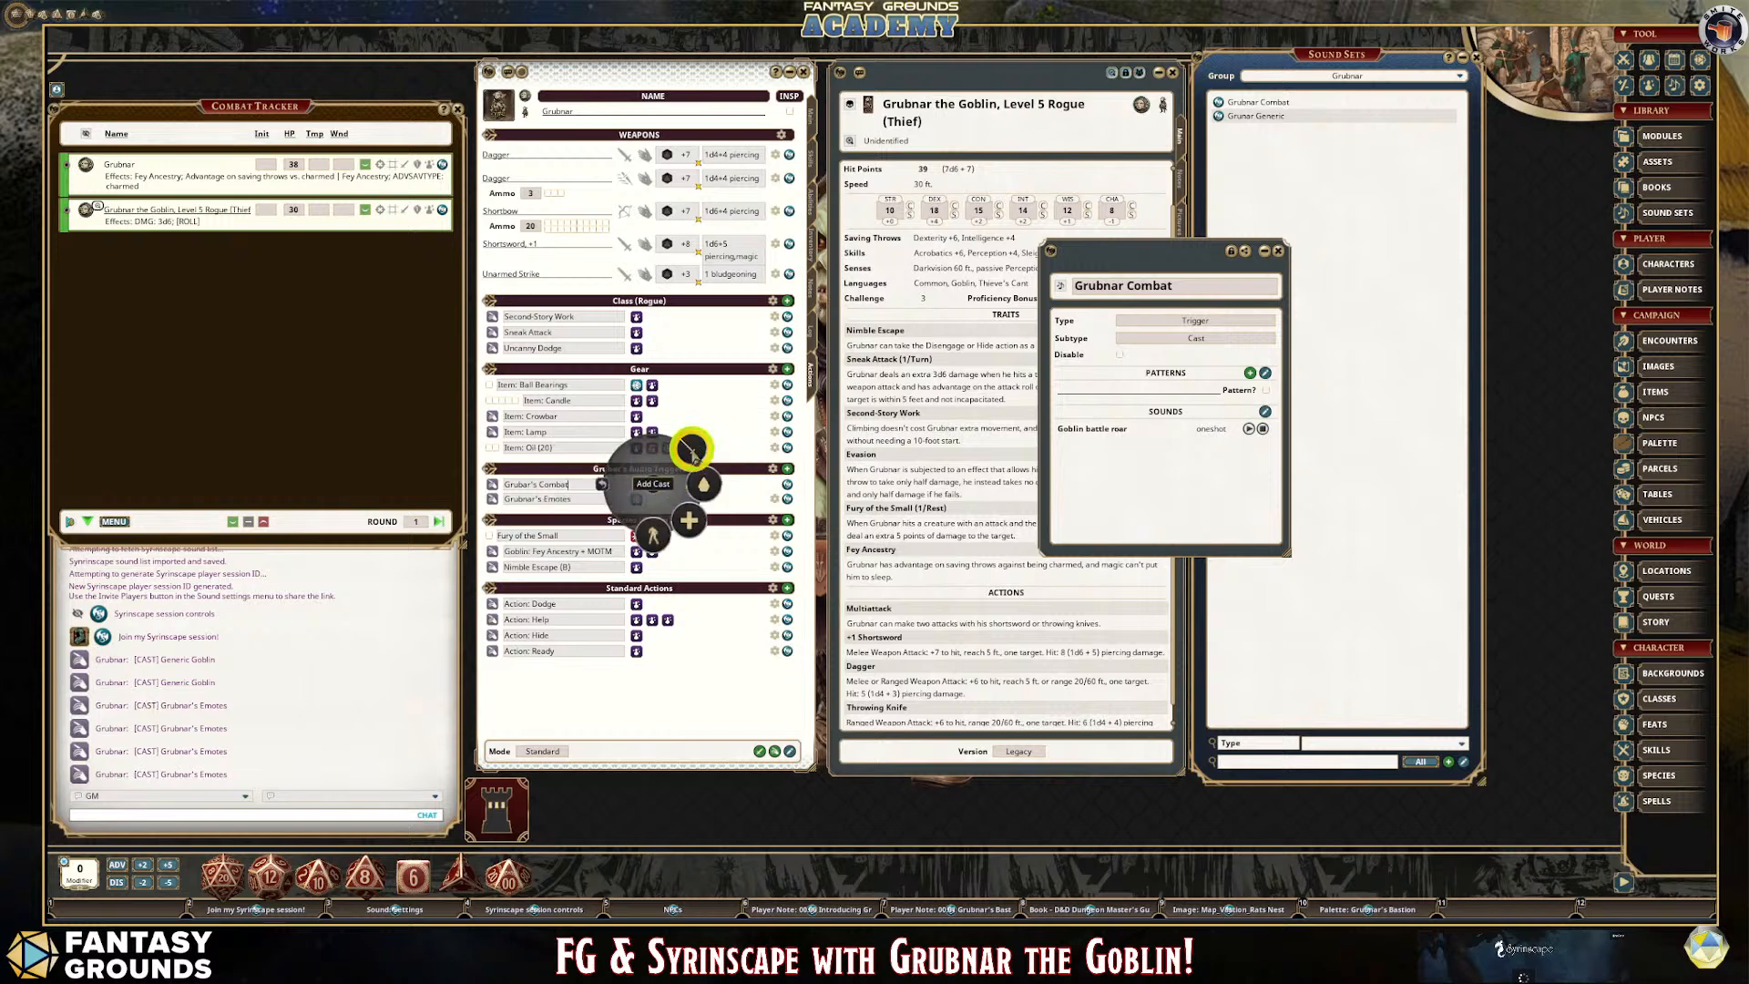
{"action": "left_click", "coordinate": [701, 478]}
{"action": "left_click", "coordinate": [521, 502]}
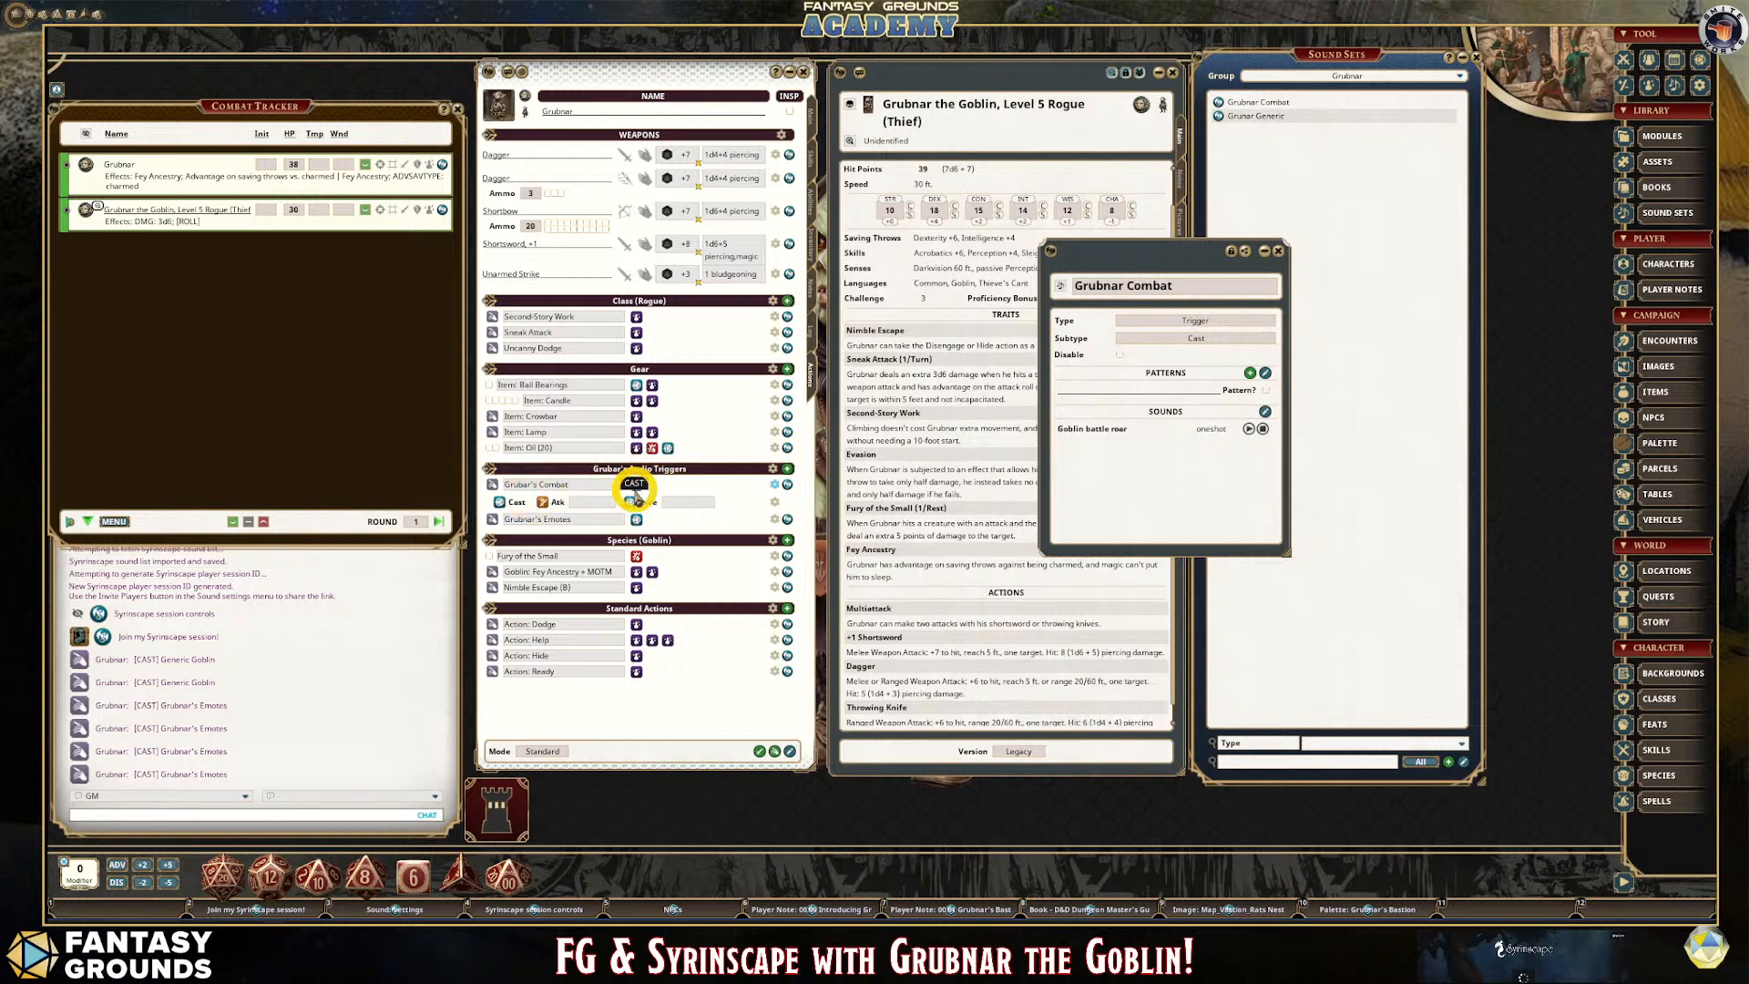
{"action": "left_click", "coordinate": [755, 485]}
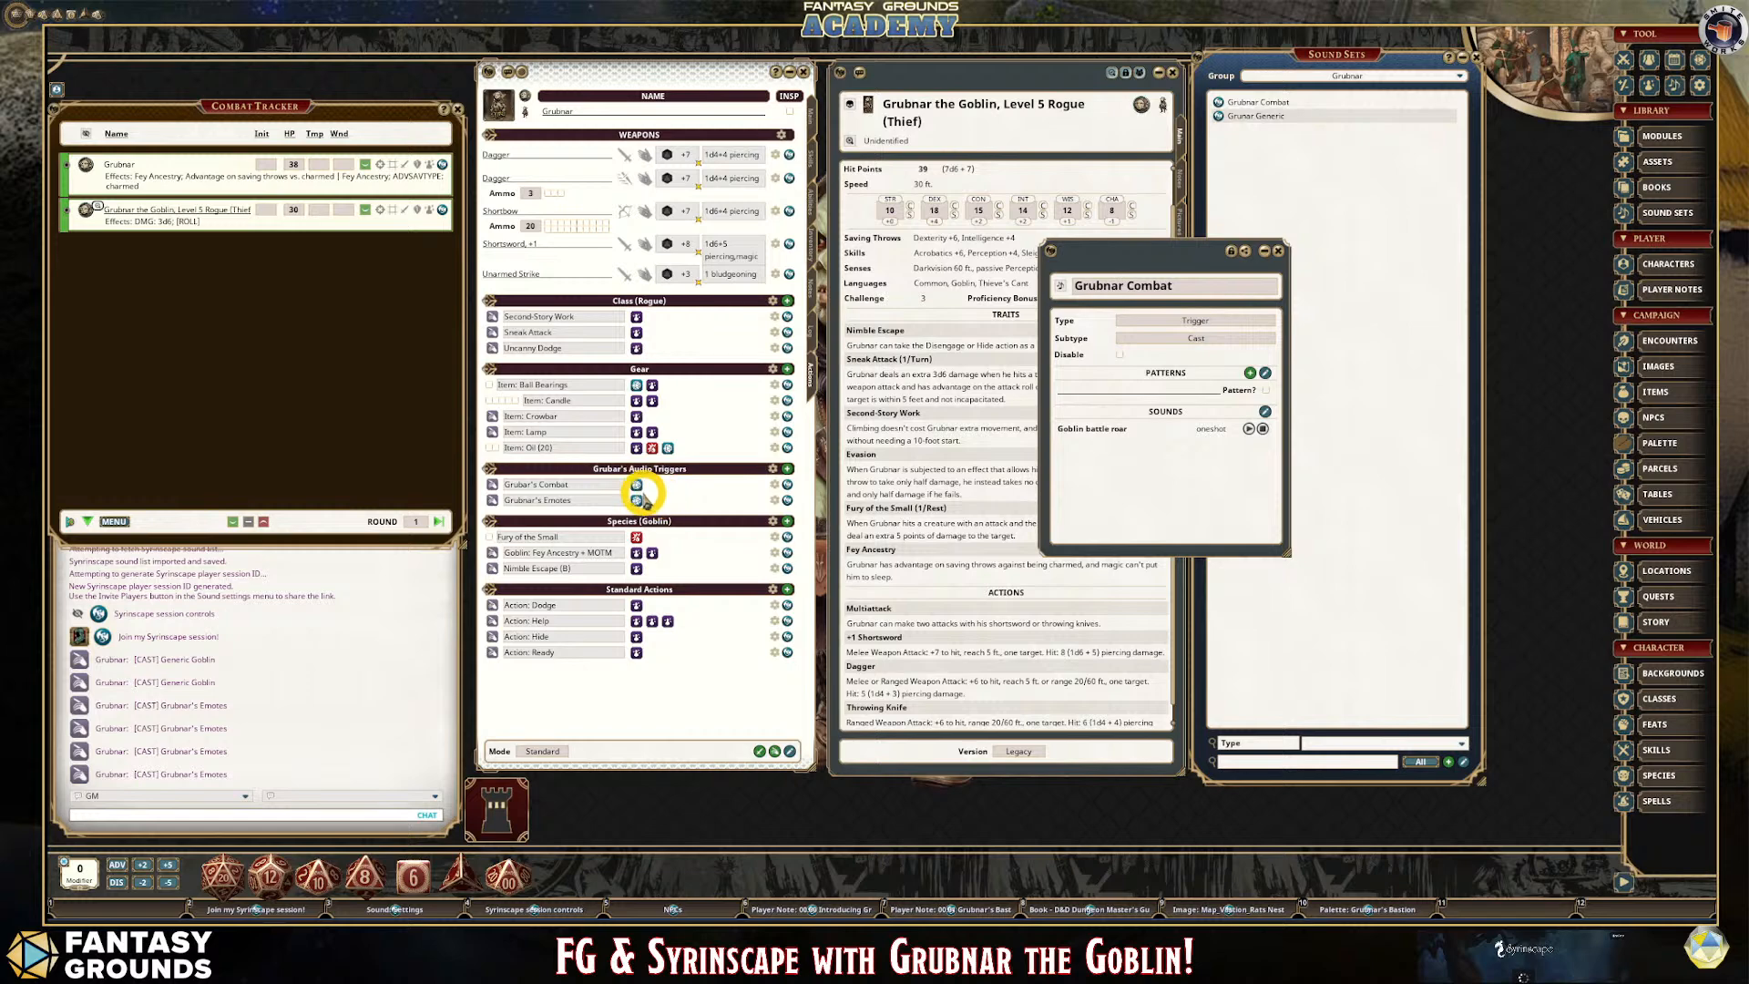
Copy the name "Grubar's Combat" into the Grubnar Combat trigger's pattern, and lock and close the sound set.
{"action": "left_click_drag", "start_coordinate": [504, 484], "coordinate": [686, 504]}
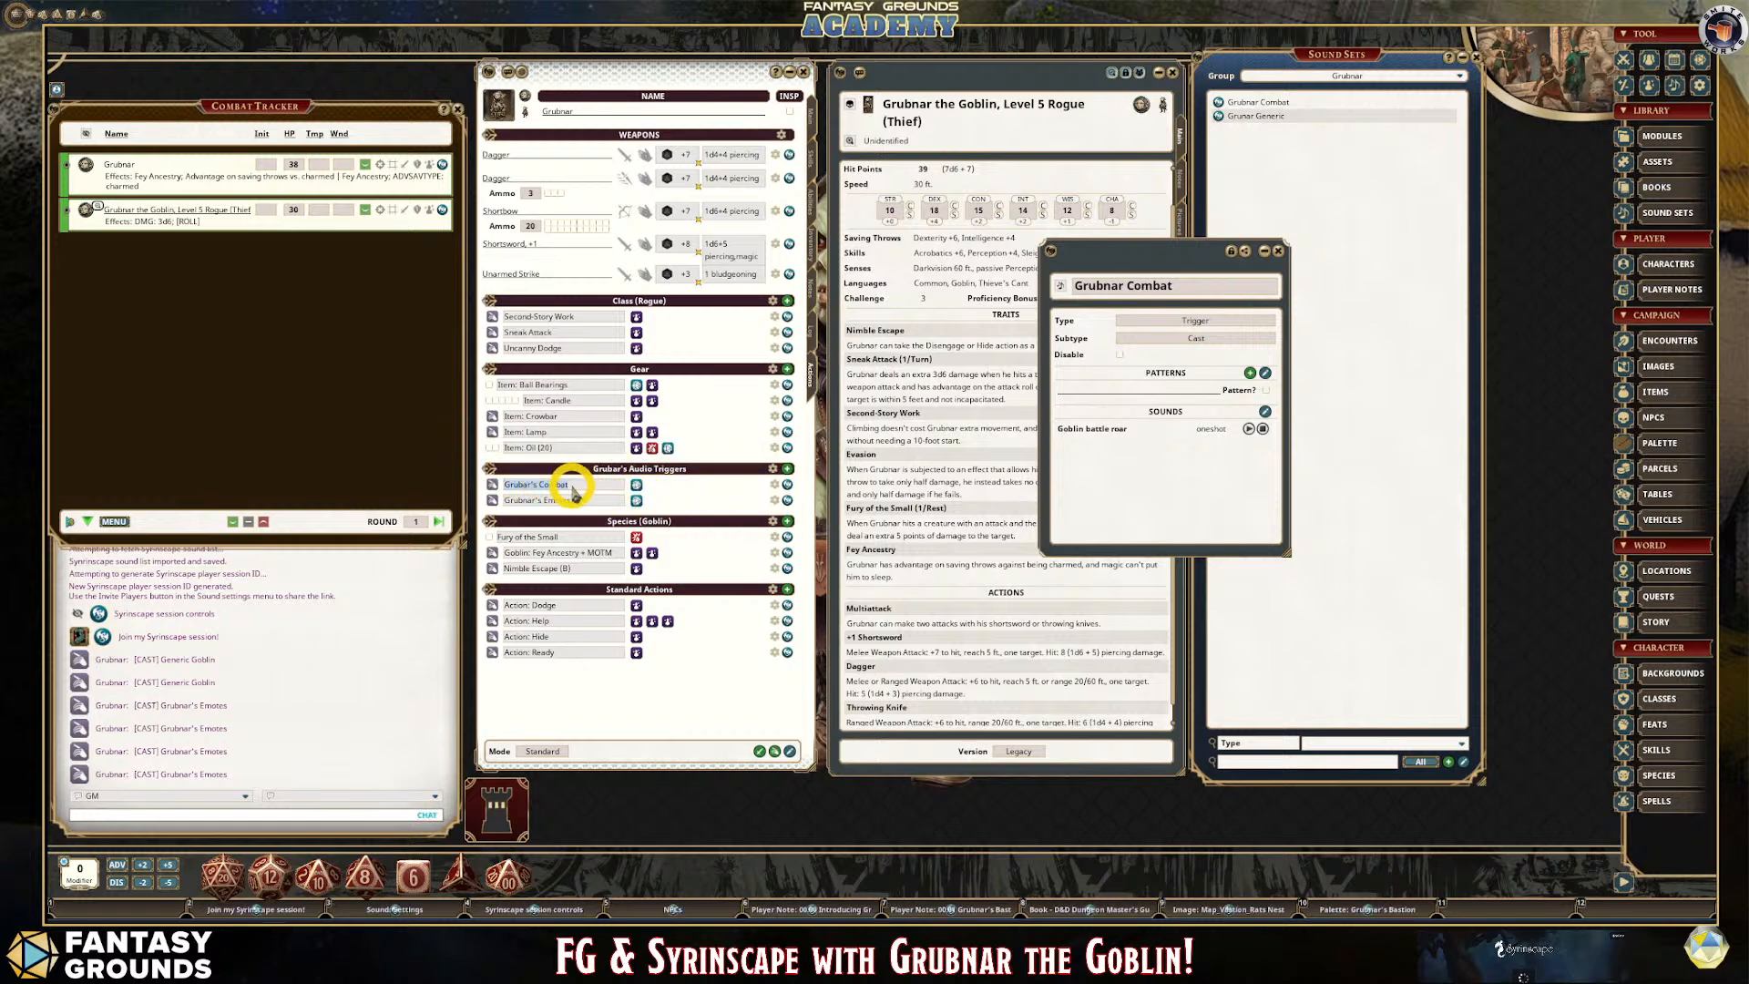
{"action": "left_click", "coordinate": [1093, 392]}
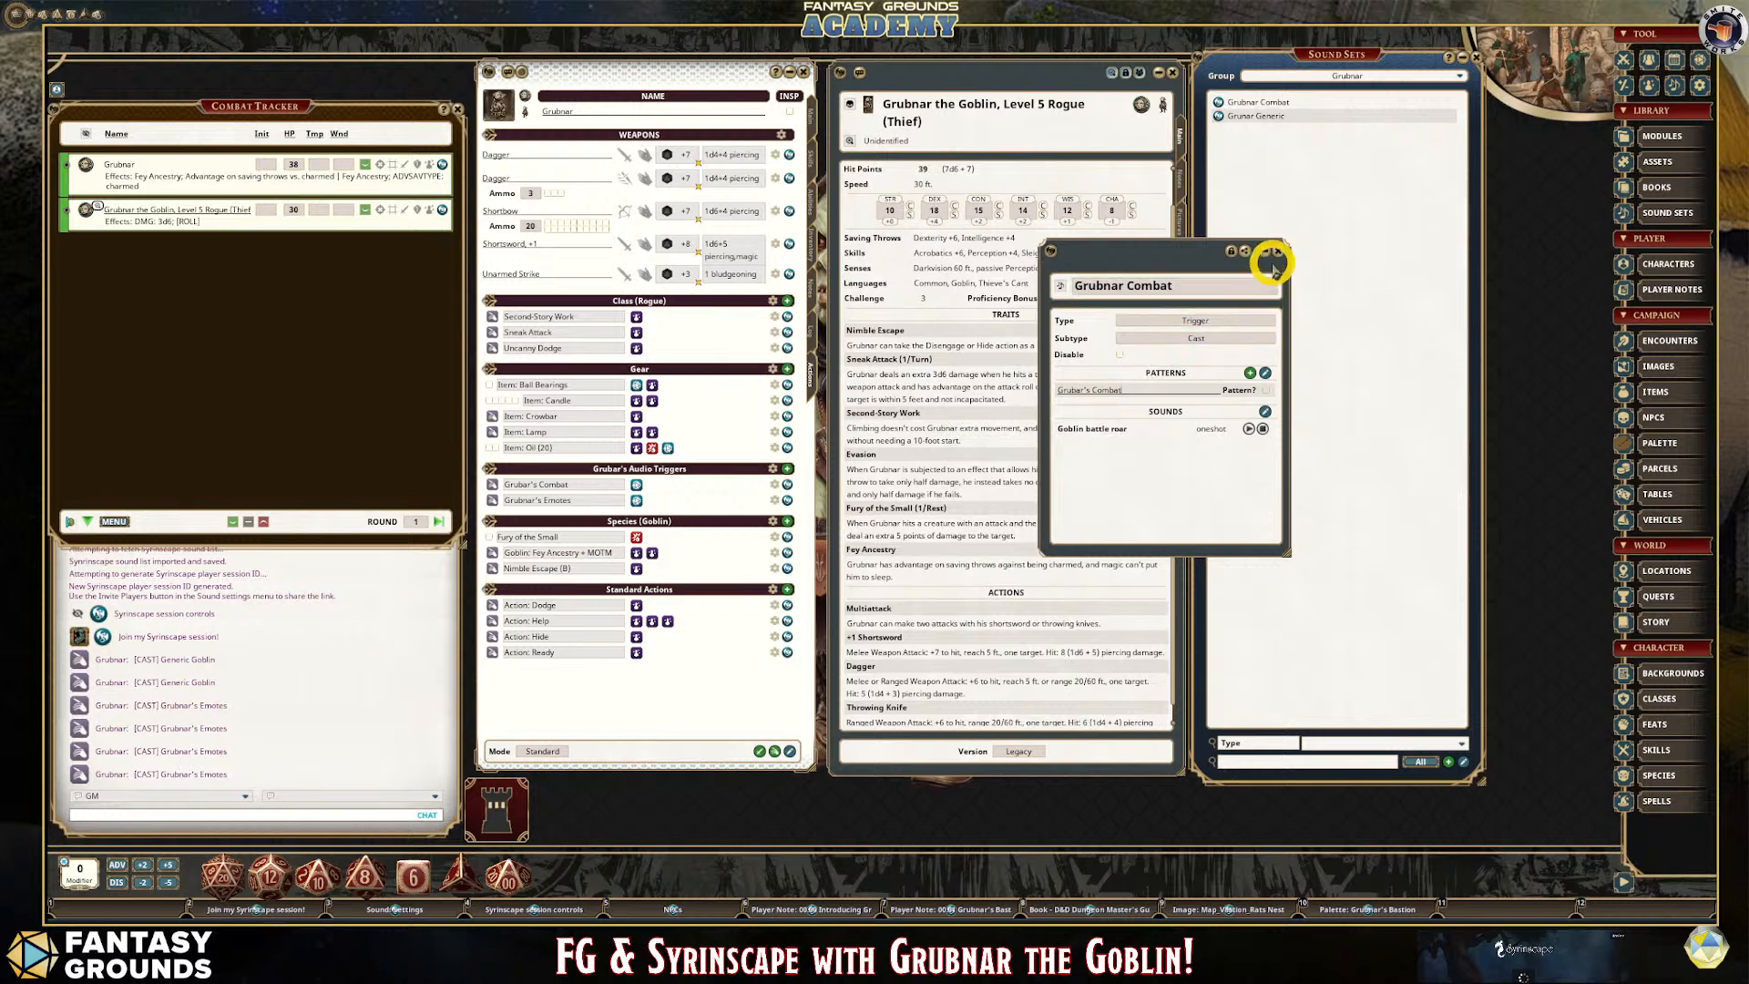
{"action": "left_click", "coordinate": [1231, 251]}
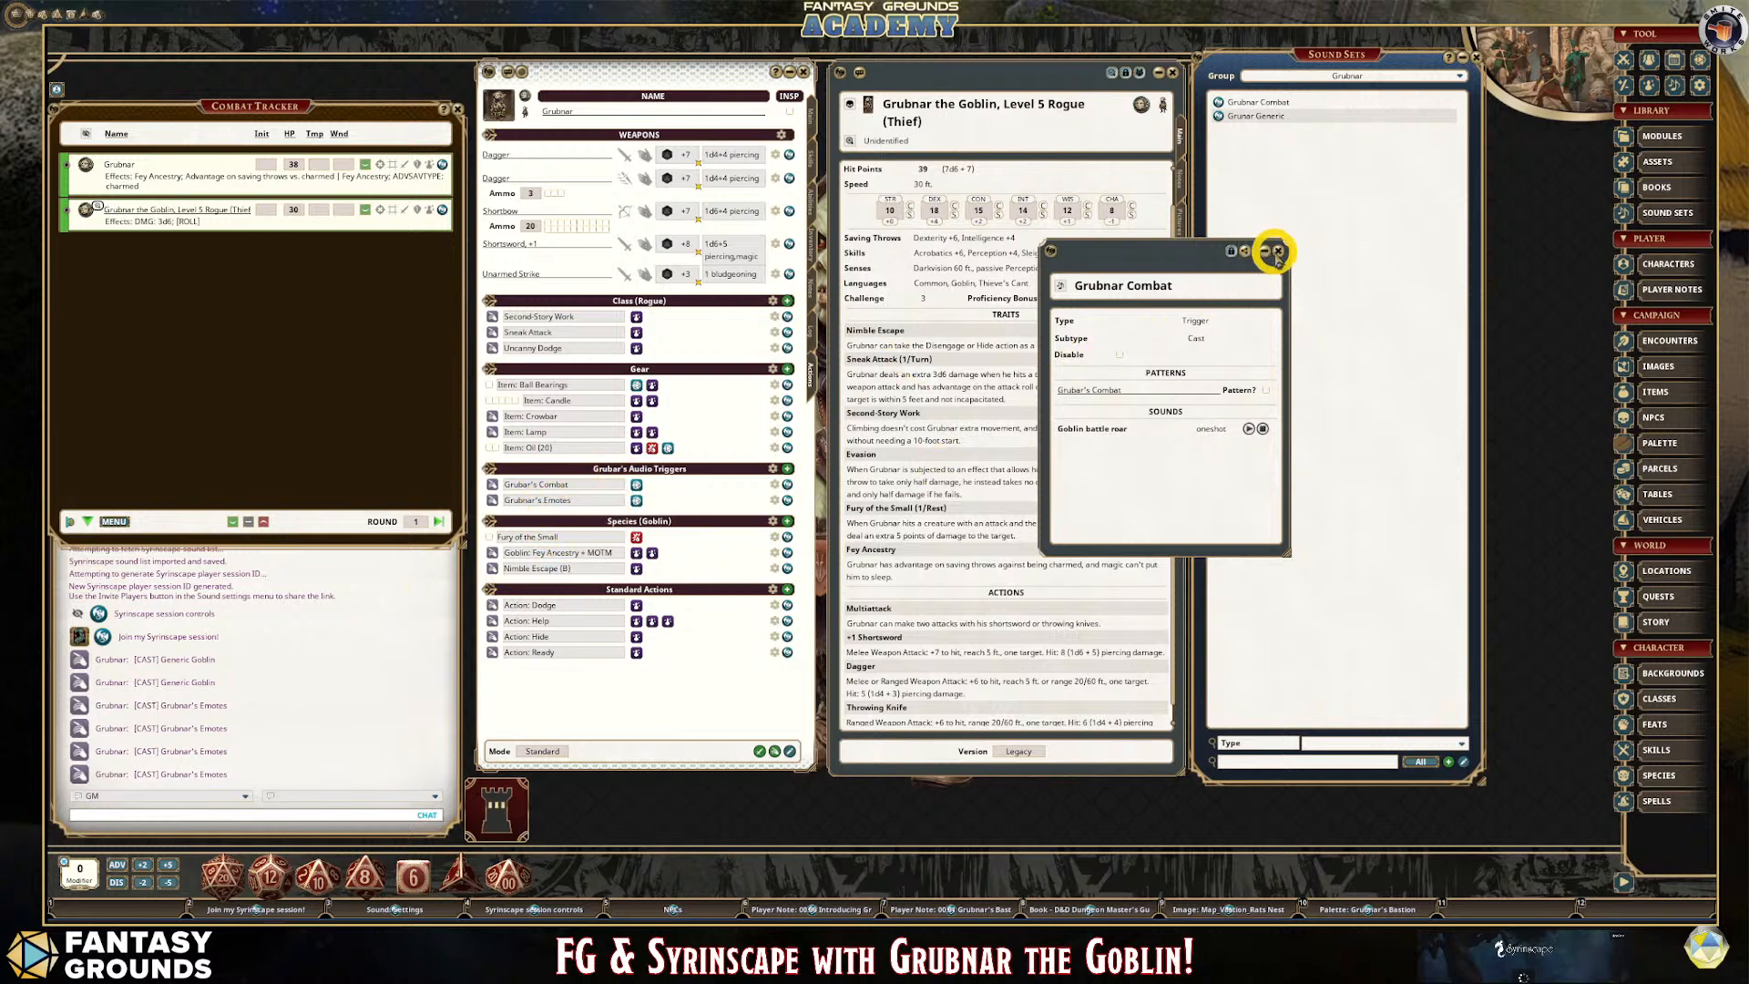
{"action": "left_click", "coordinate": [1278, 250]}
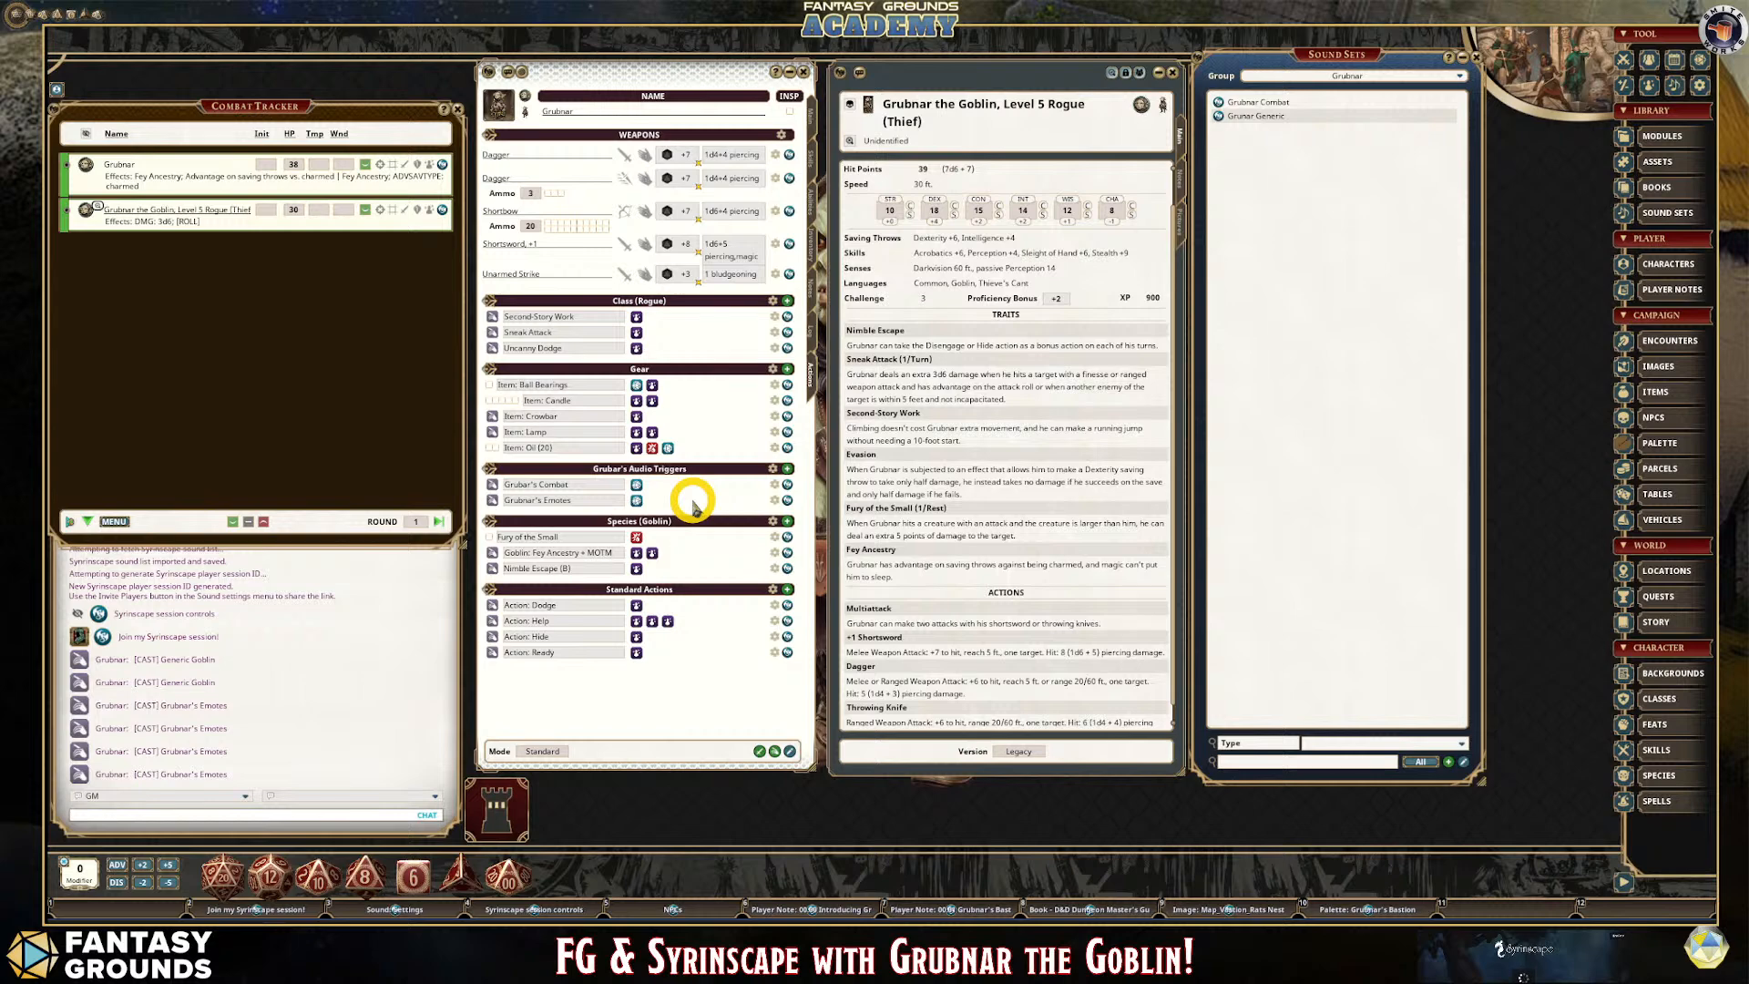
Cast Grubar's Combat once and Grubnar's Emotes three times to test the triggers, and move the Sound Sets window over the NPC sheet.
{"action": "left_click", "coordinate": [636, 486]}
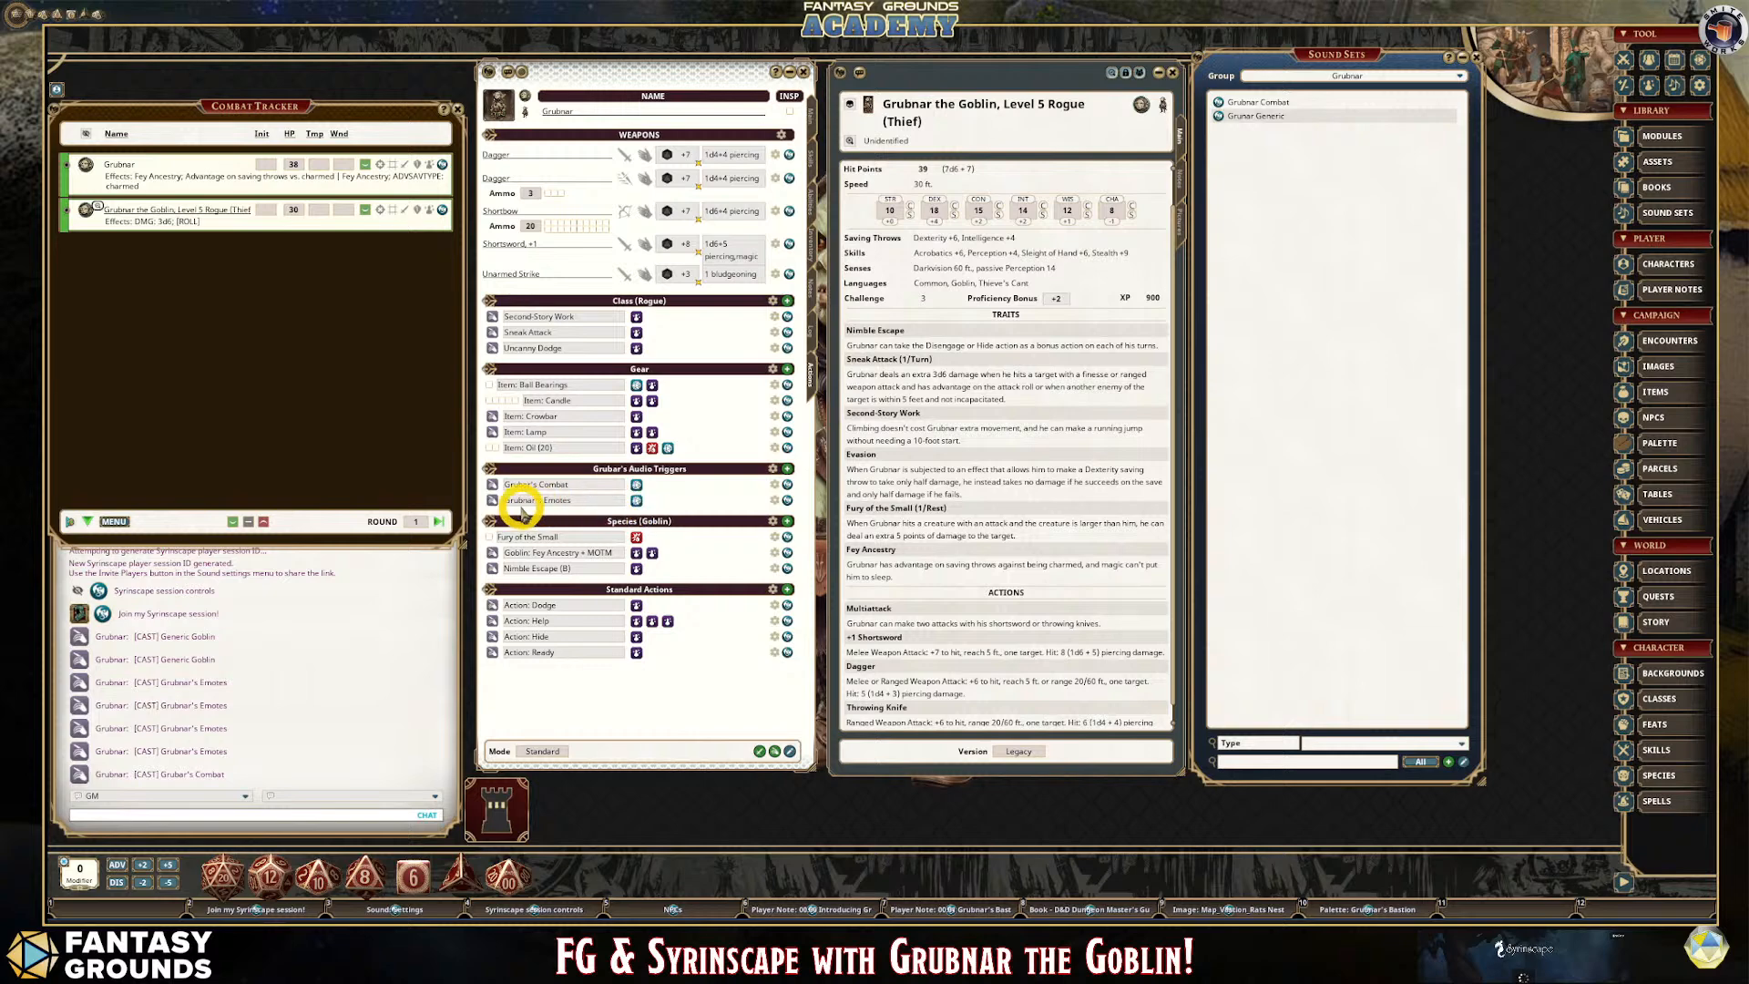
{"action": "left_click", "coordinate": [637, 500]}
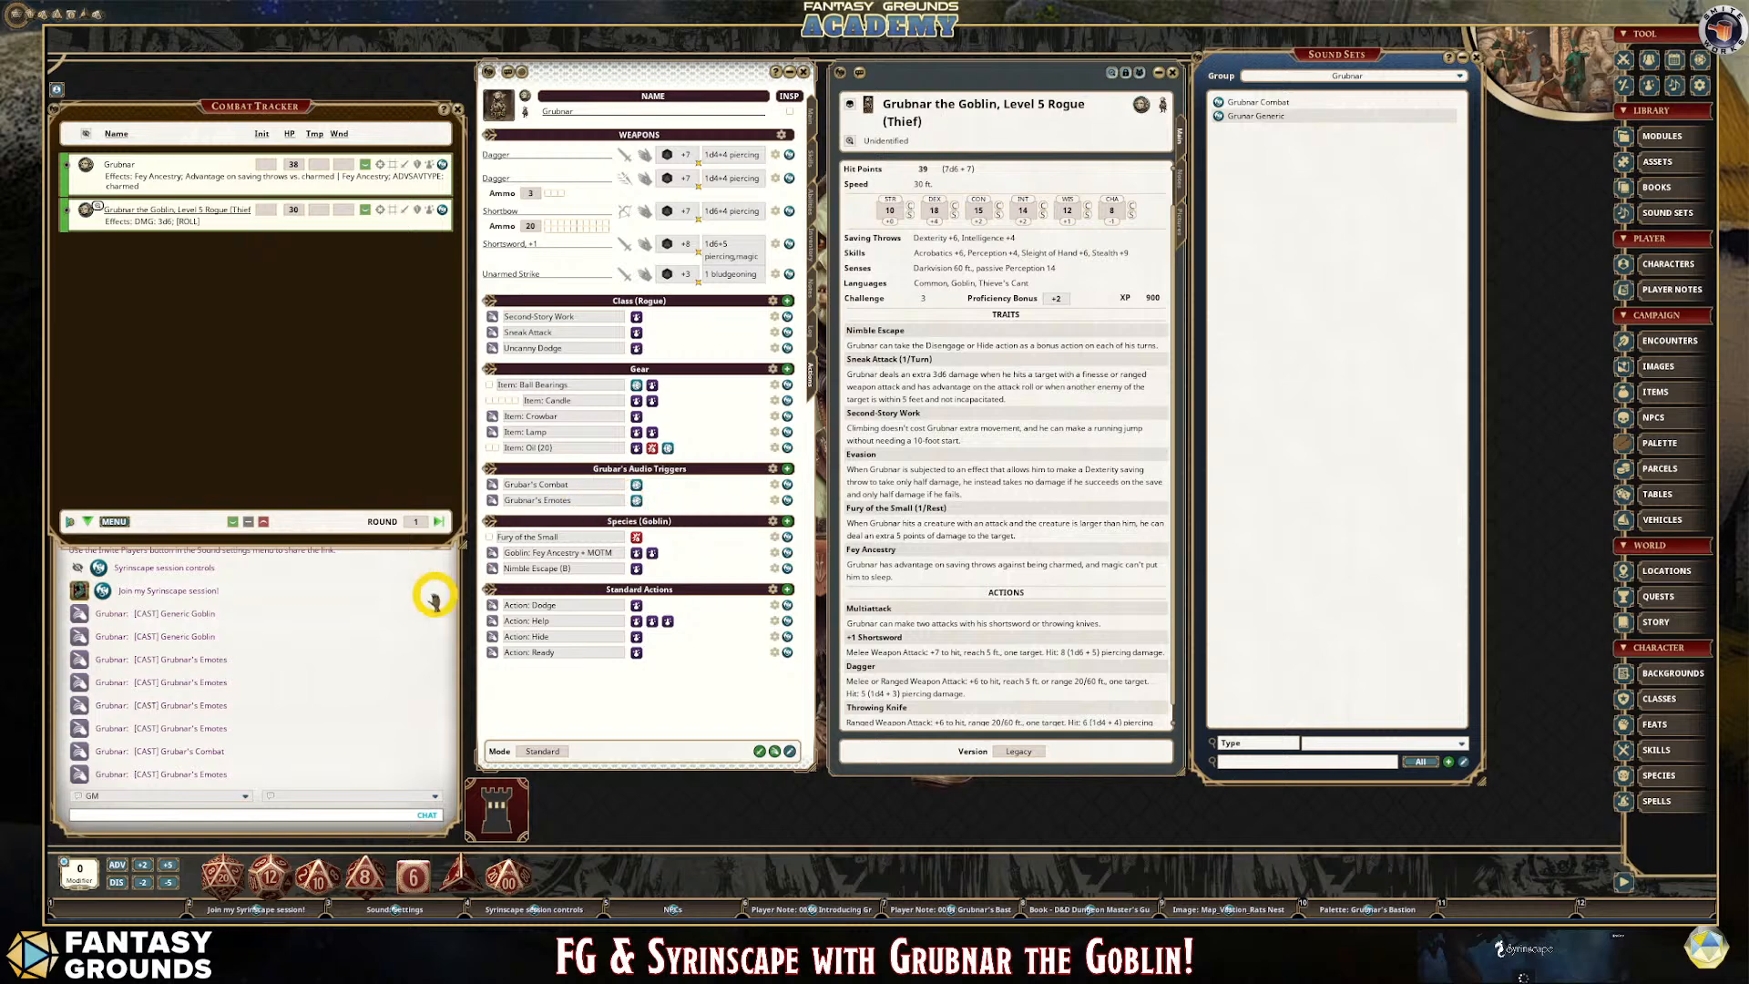
{"action": "left_click", "coordinate": [637, 501]}
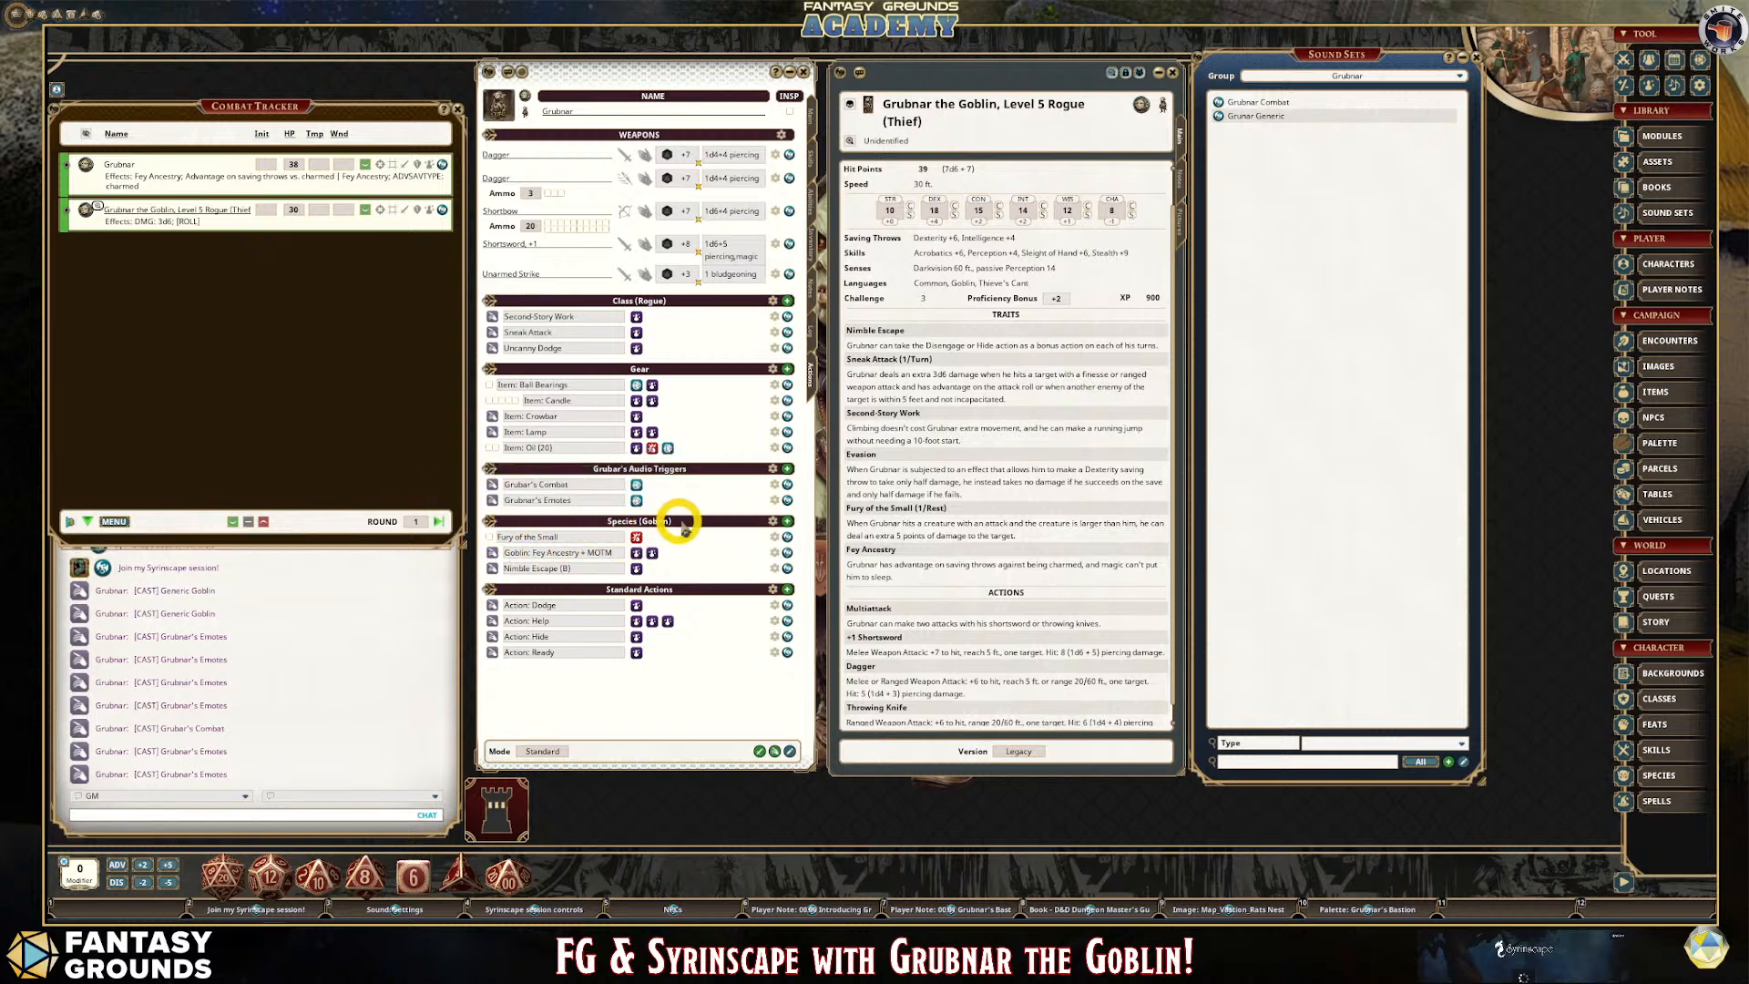
{"action": "left_click", "coordinate": [637, 500]}
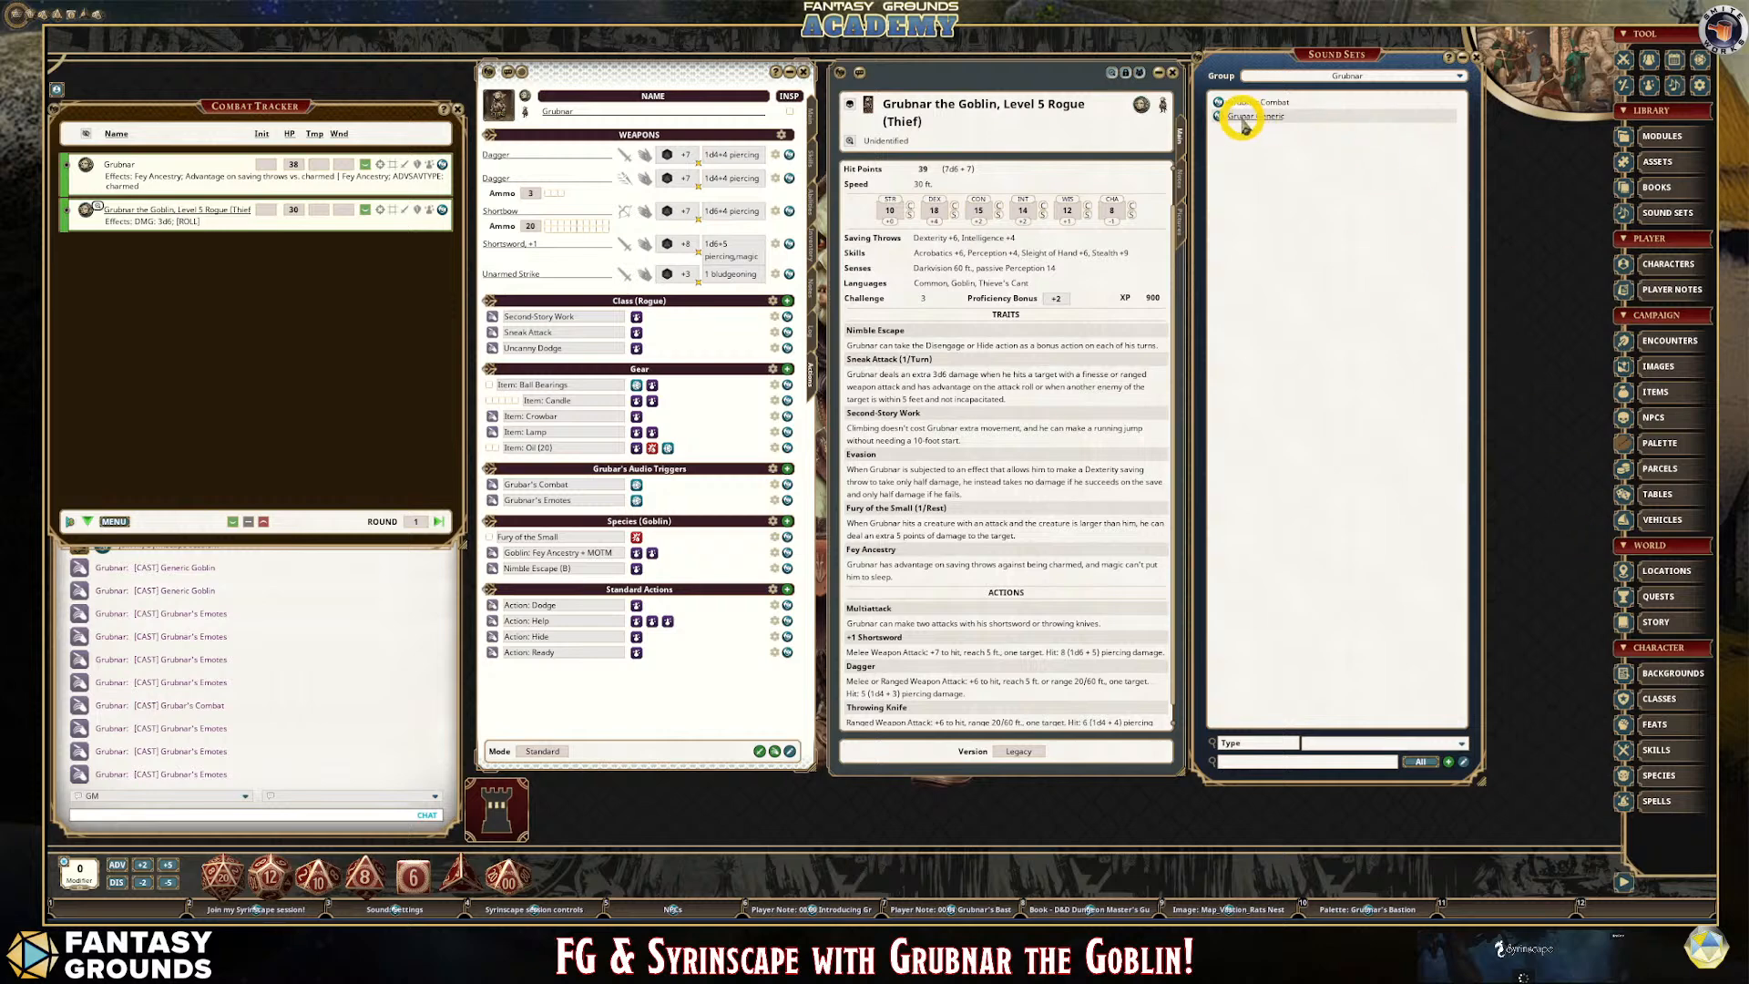
{"action": "left_click_drag", "start_coordinate": [1323, 56], "coordinate": [996, 77]}
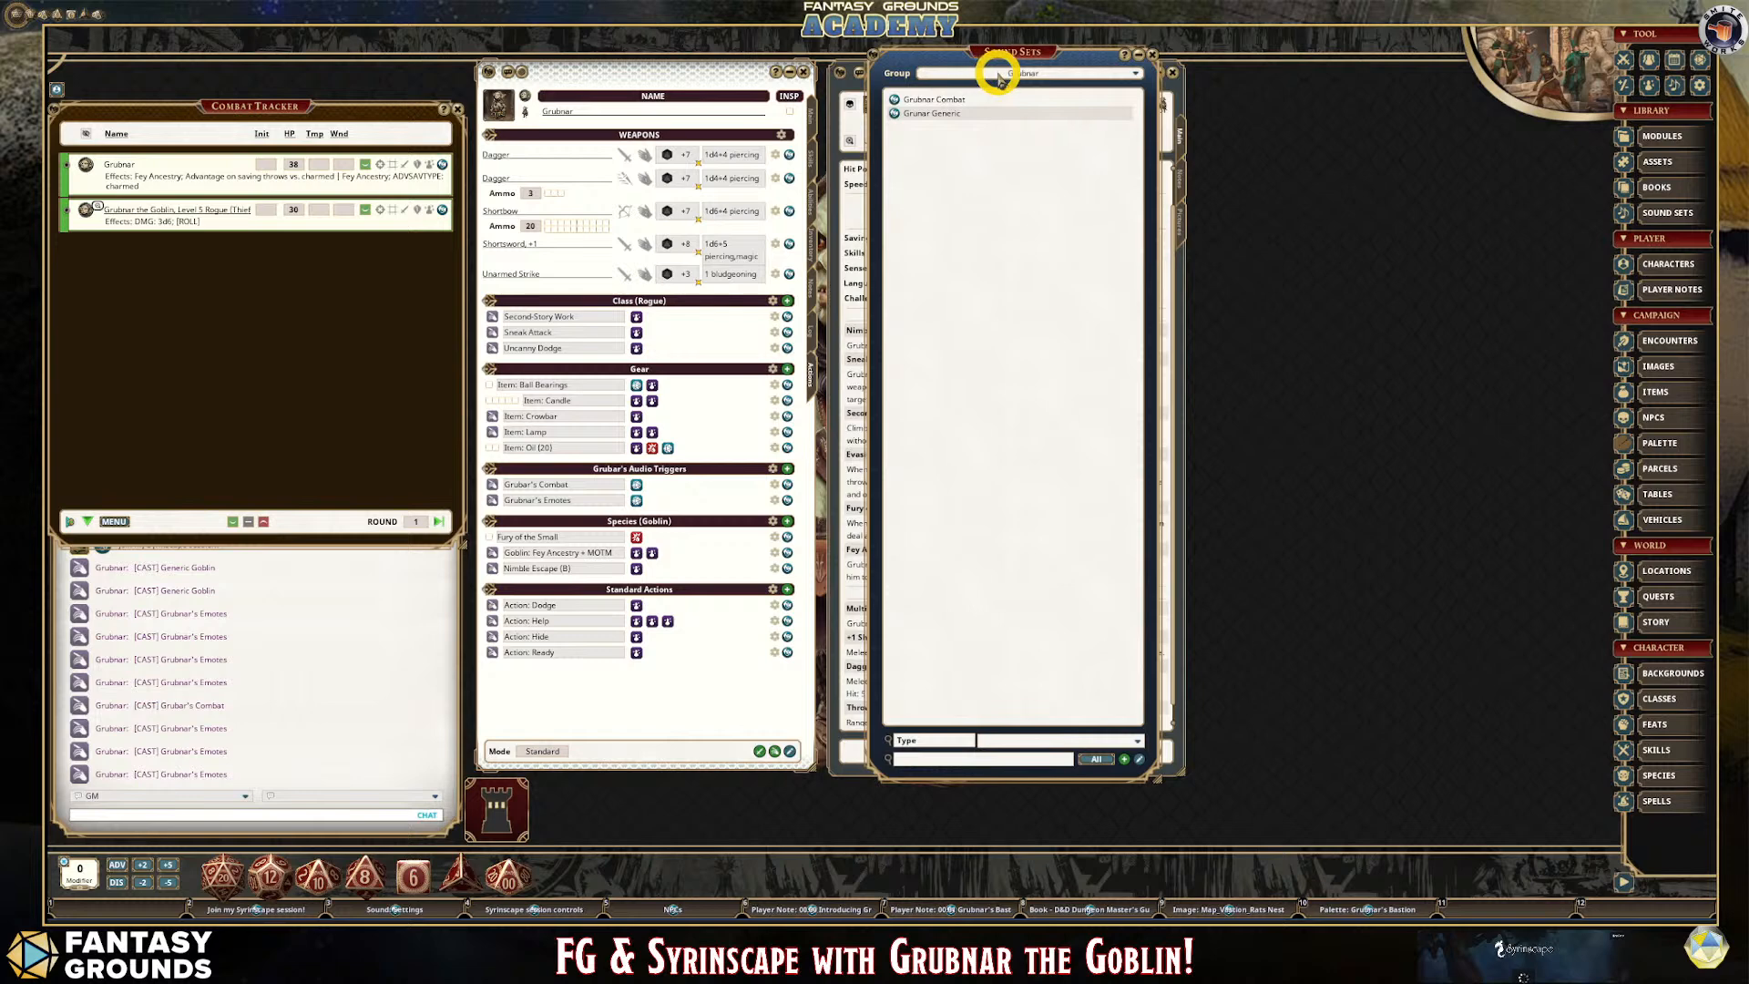
Create a new sound set group, name it "Grubnar's Bastion Sounds" and finish editing the groups.
{"action": "left_click", "coordinate": [1136, 76]}
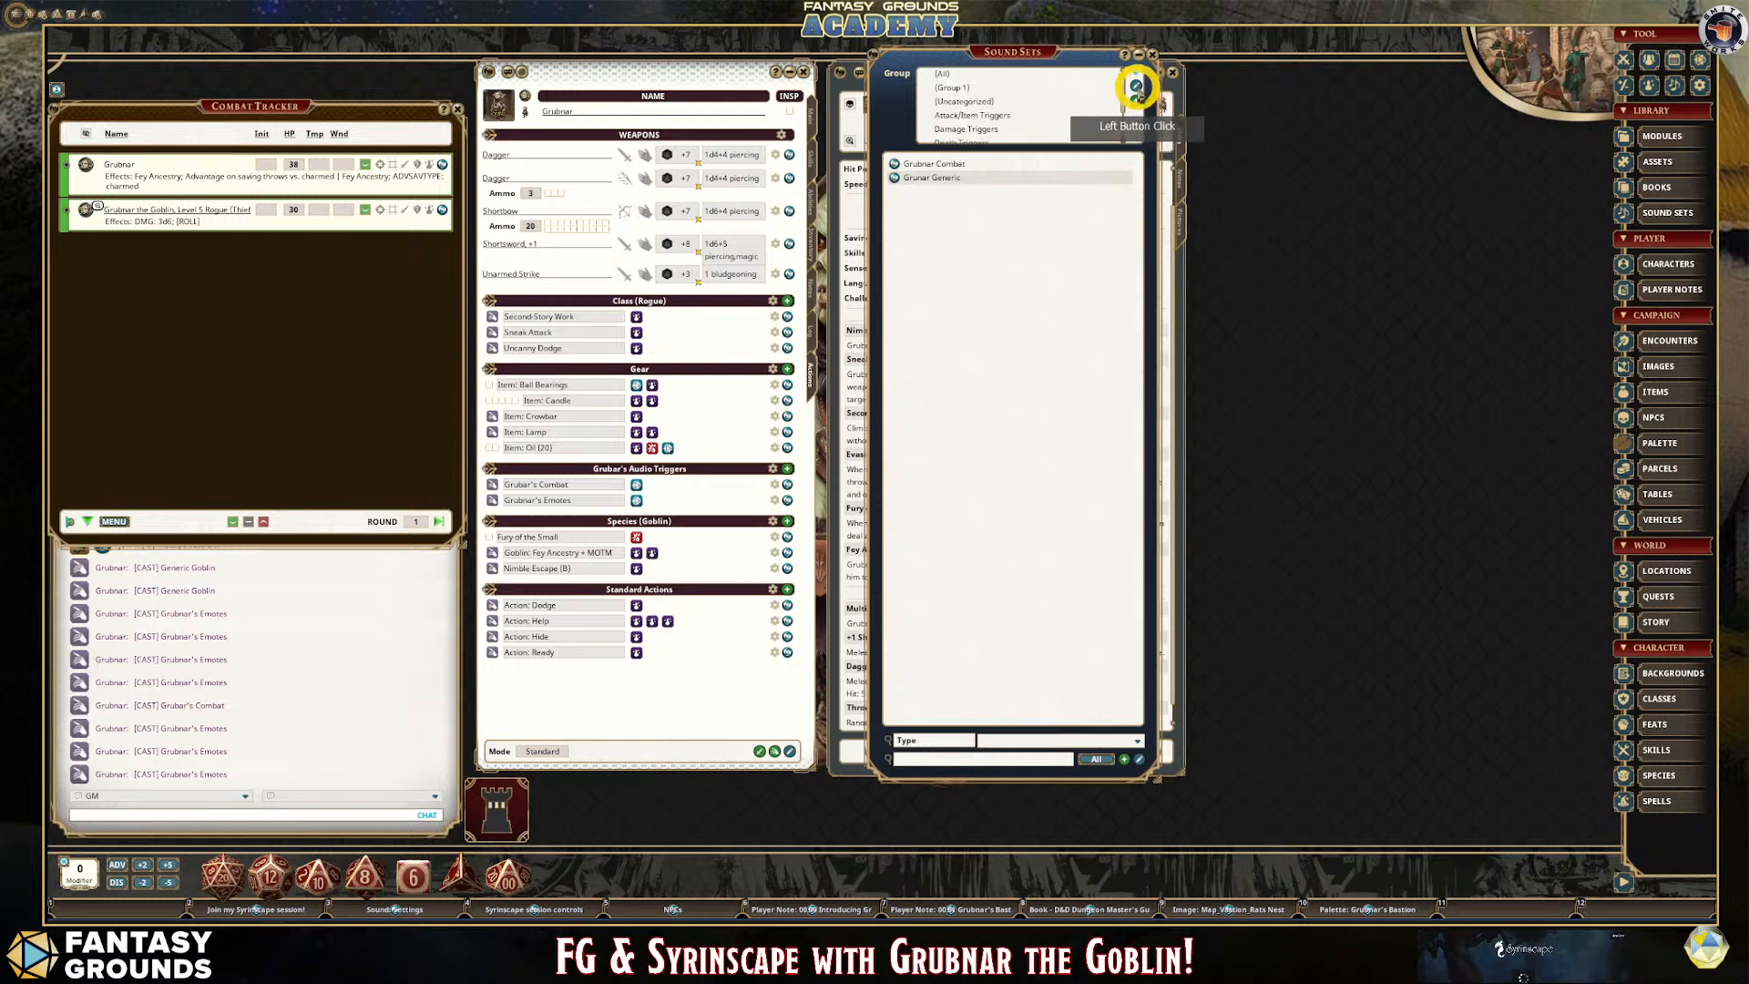
{"action": "left_click", "coordinate": [1136, 102]}
{"action": "left_click_drag", "start_coordinate": [1002, 88], "coordinate": [922, 88]}
{"action": "key", "text": "shift"}
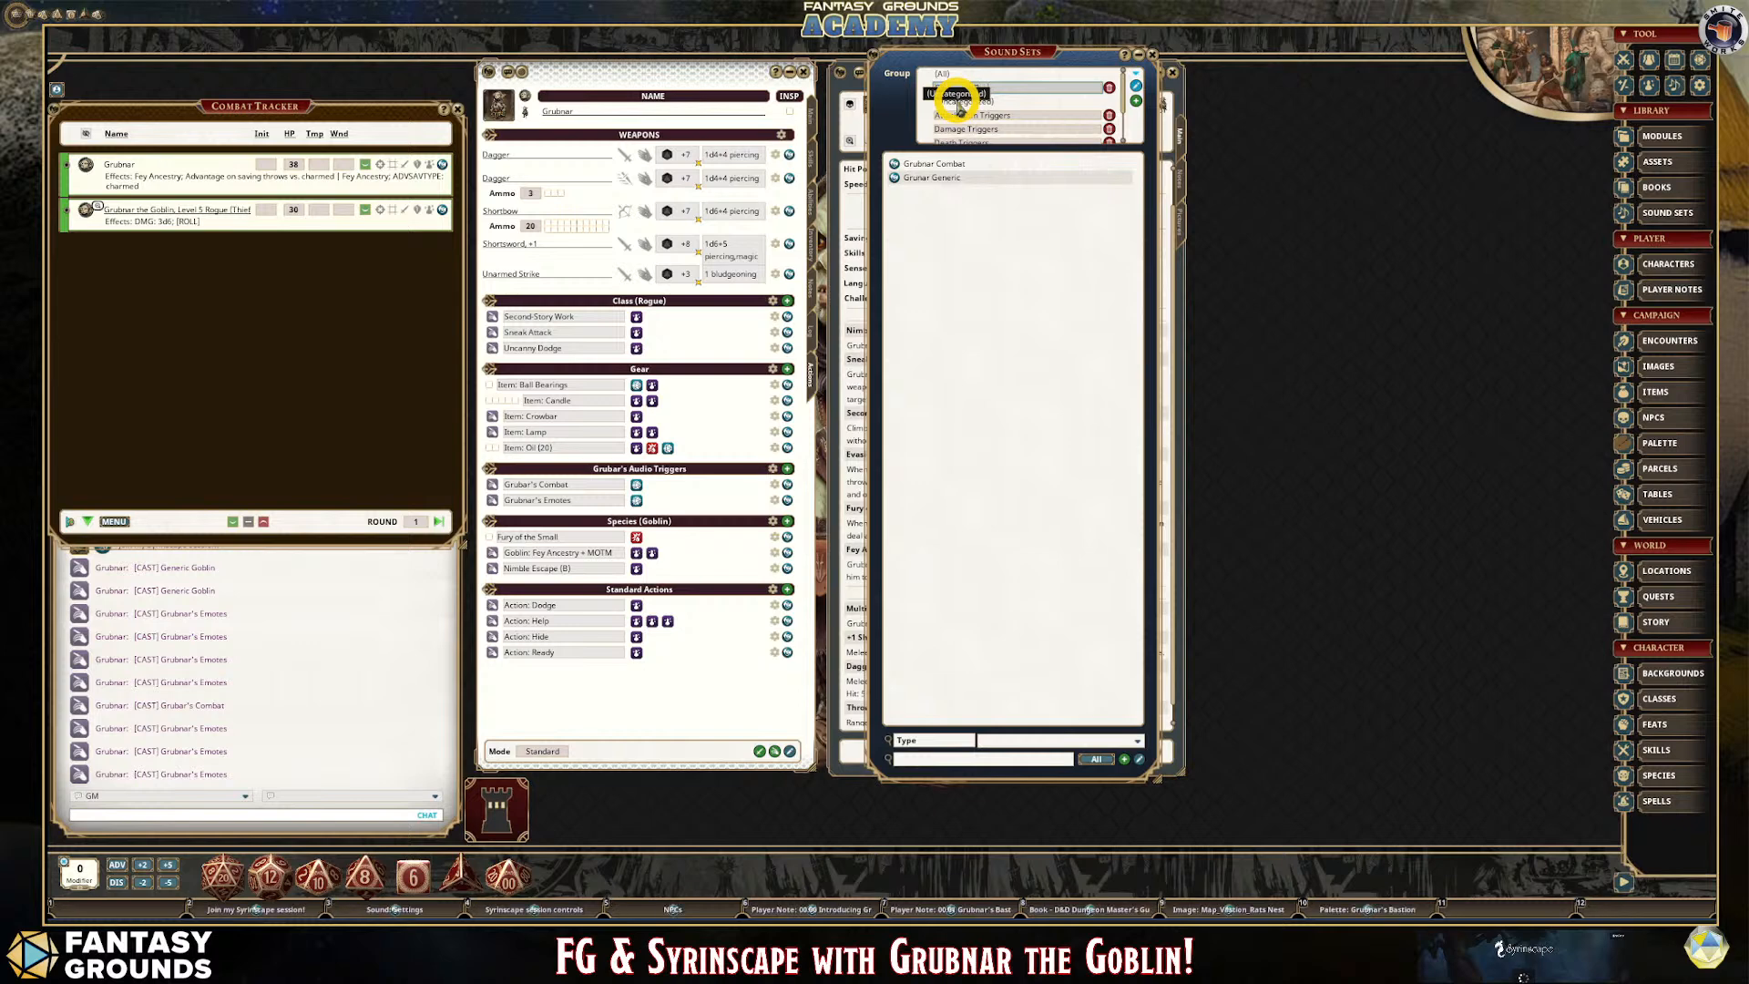
{"action": "left_click", "coordinate": [1137, 89]}
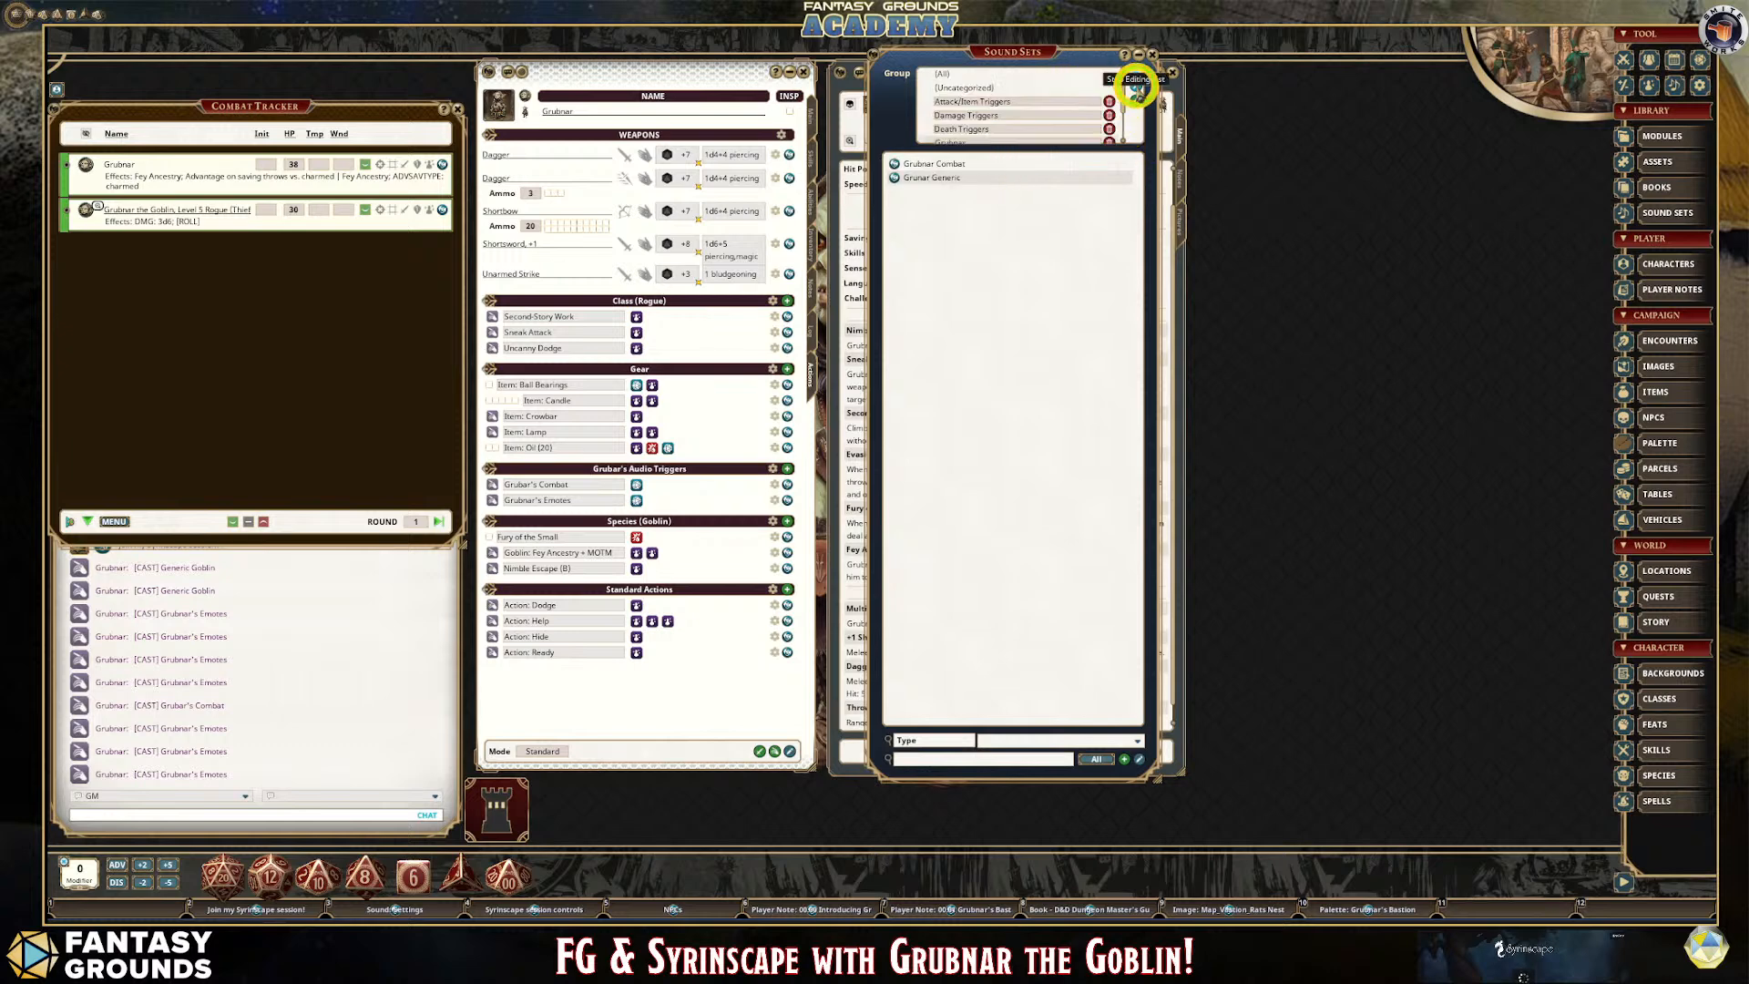
Show the sound sets of the "Grubnar's Bastion Sounds" group and shift the Sound Sets window slightly.
{"action": "scroll", "coordinate": [1052, 132], "scroll_direction": "down", "scroll_amount": 2}
{"action": "scroll", "coordinate": [1052, 132], "scroll_direction": "down", "scroll_amount": 1}
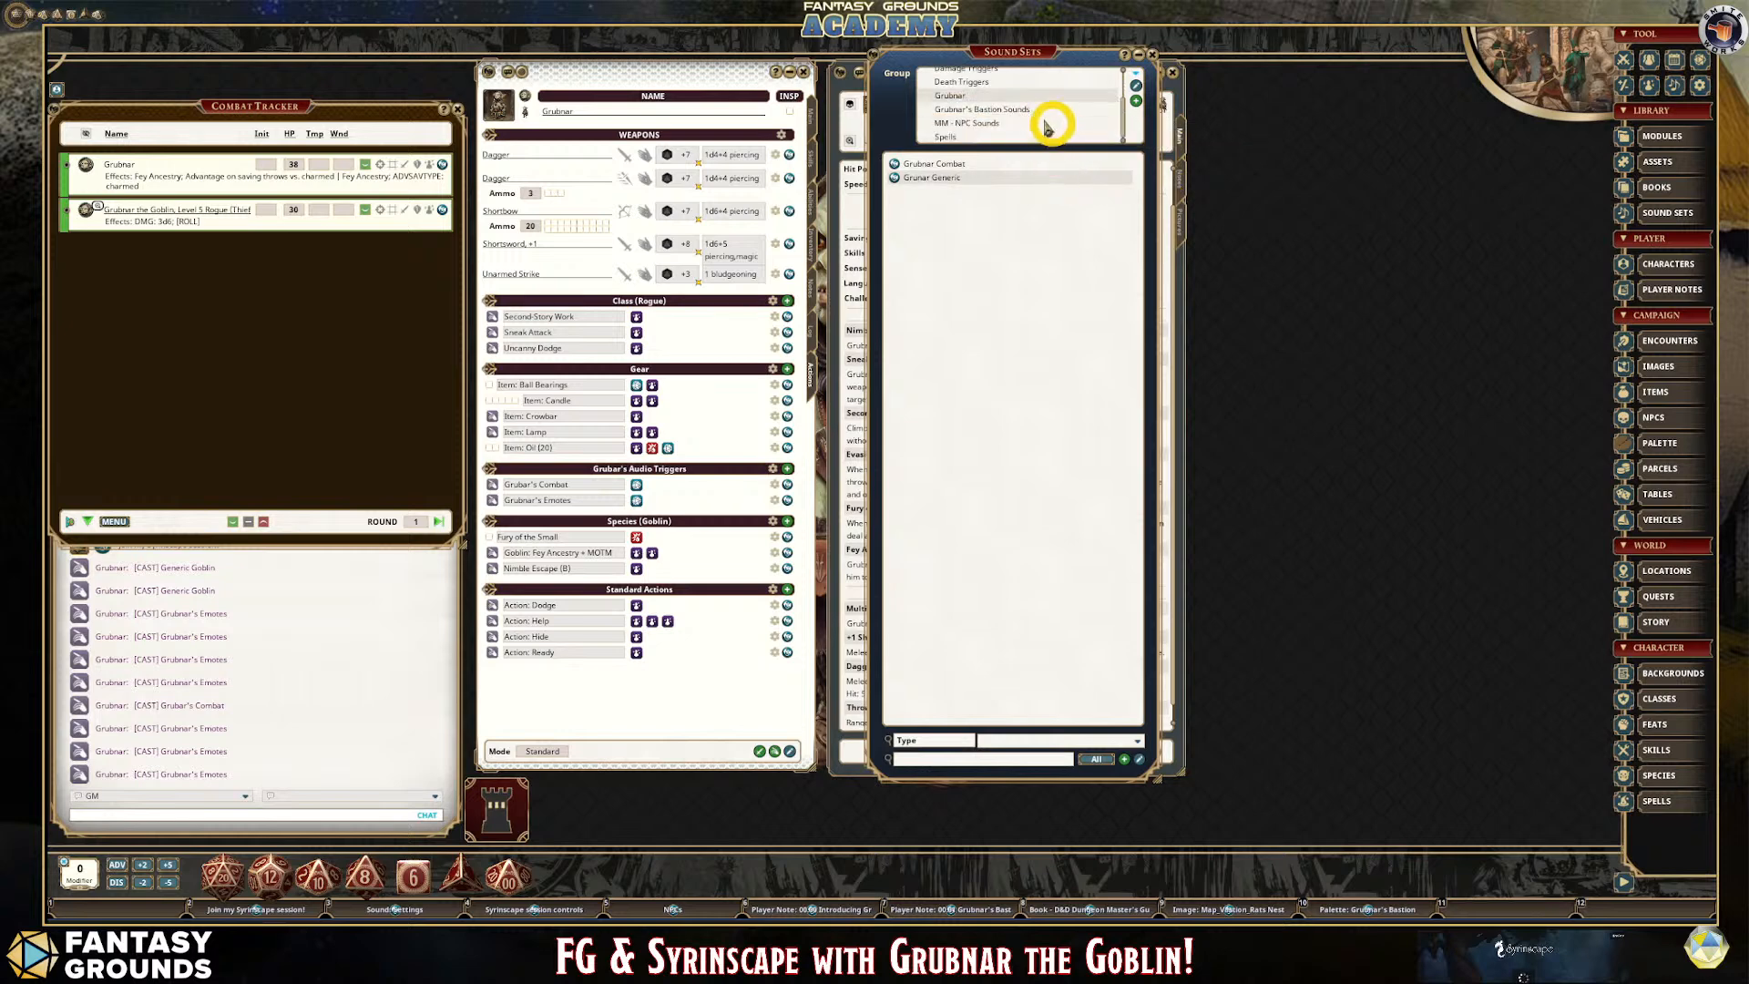
{"action": "left_click", "coordinate": [999, 110]}
{"action": "left_click_drag", "start_coordinate": [927, 68], "coordinate": [1521, 255]}
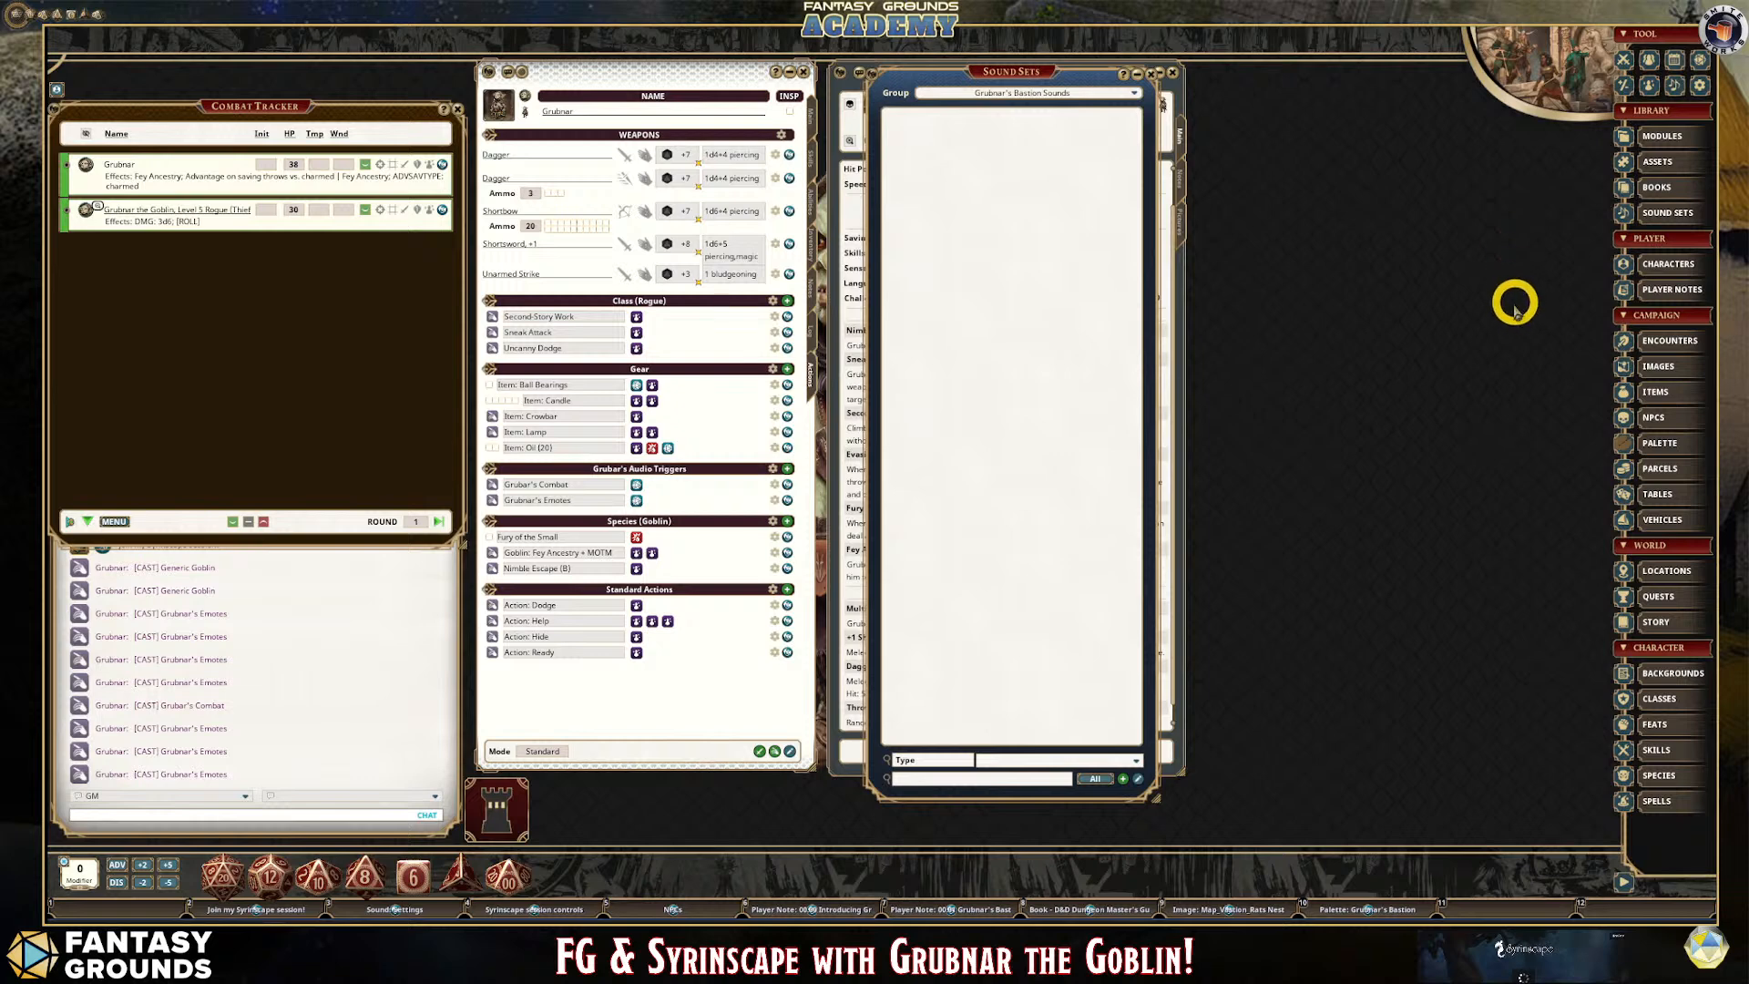
Open the Locations list, place it beside the Sound Sets window and look through all locations.
{"action": "left_click", "coordinate": [1664, 571]}
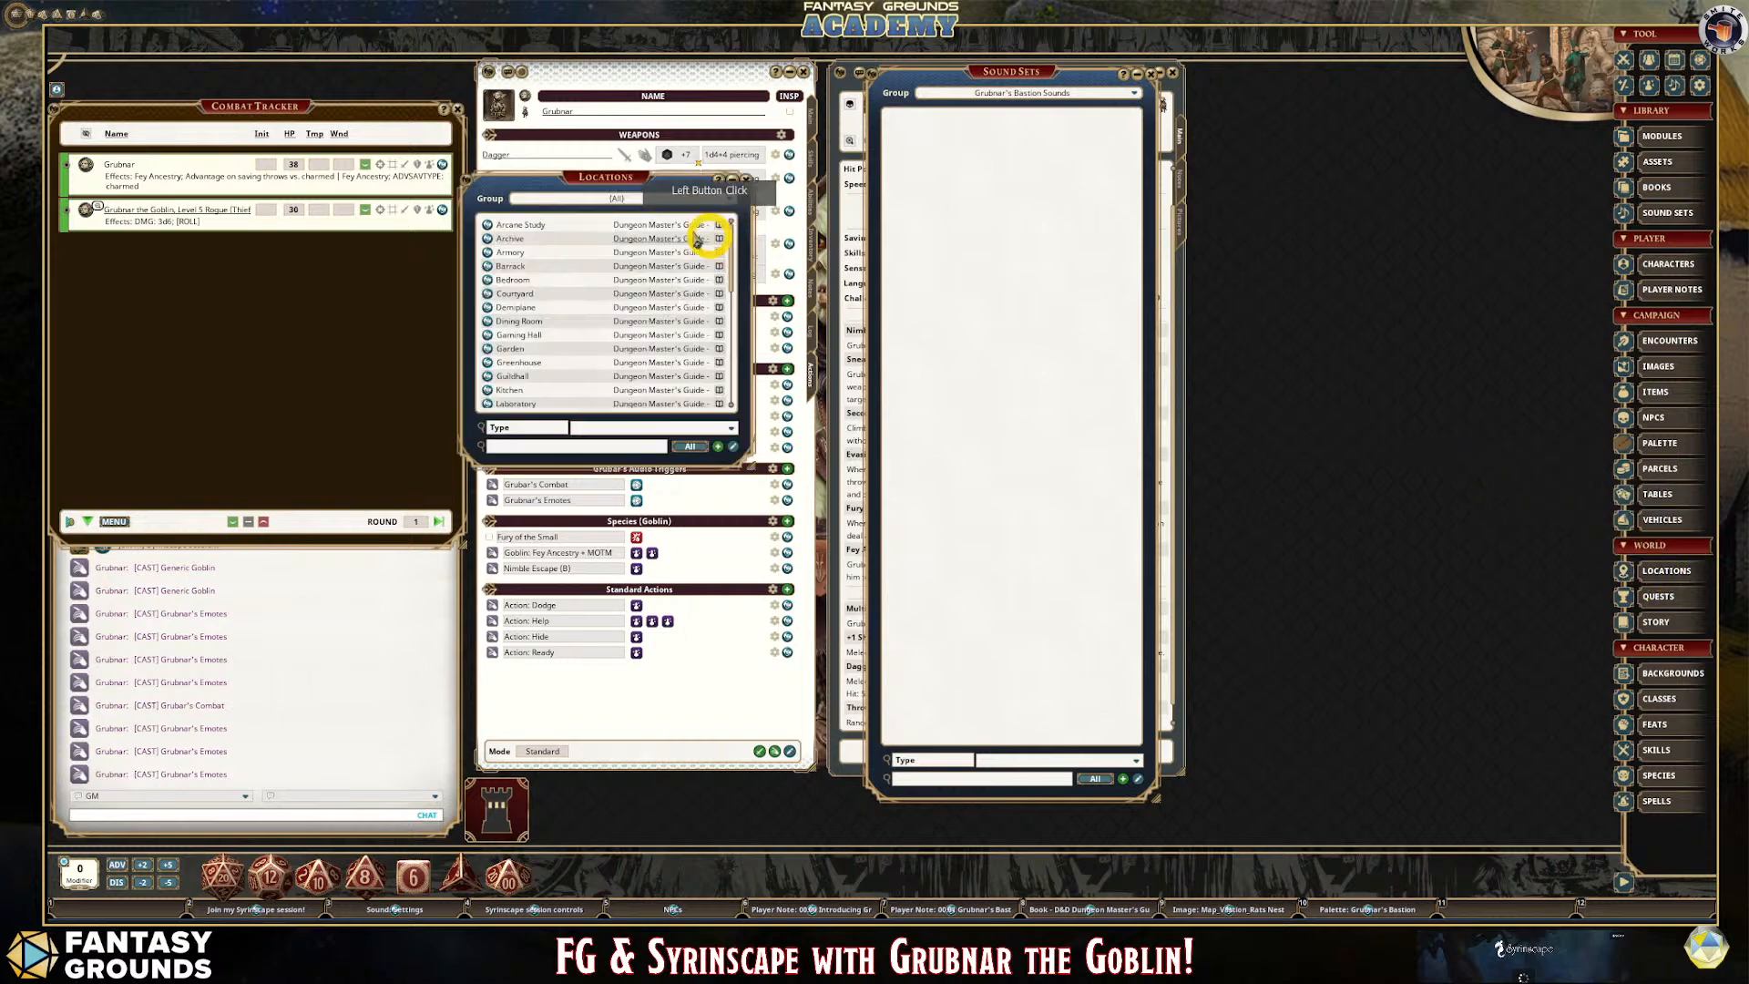
{"action": "left_click_drag", "start_coordinate": [589, 195], "coordinate": [1350, 194]}
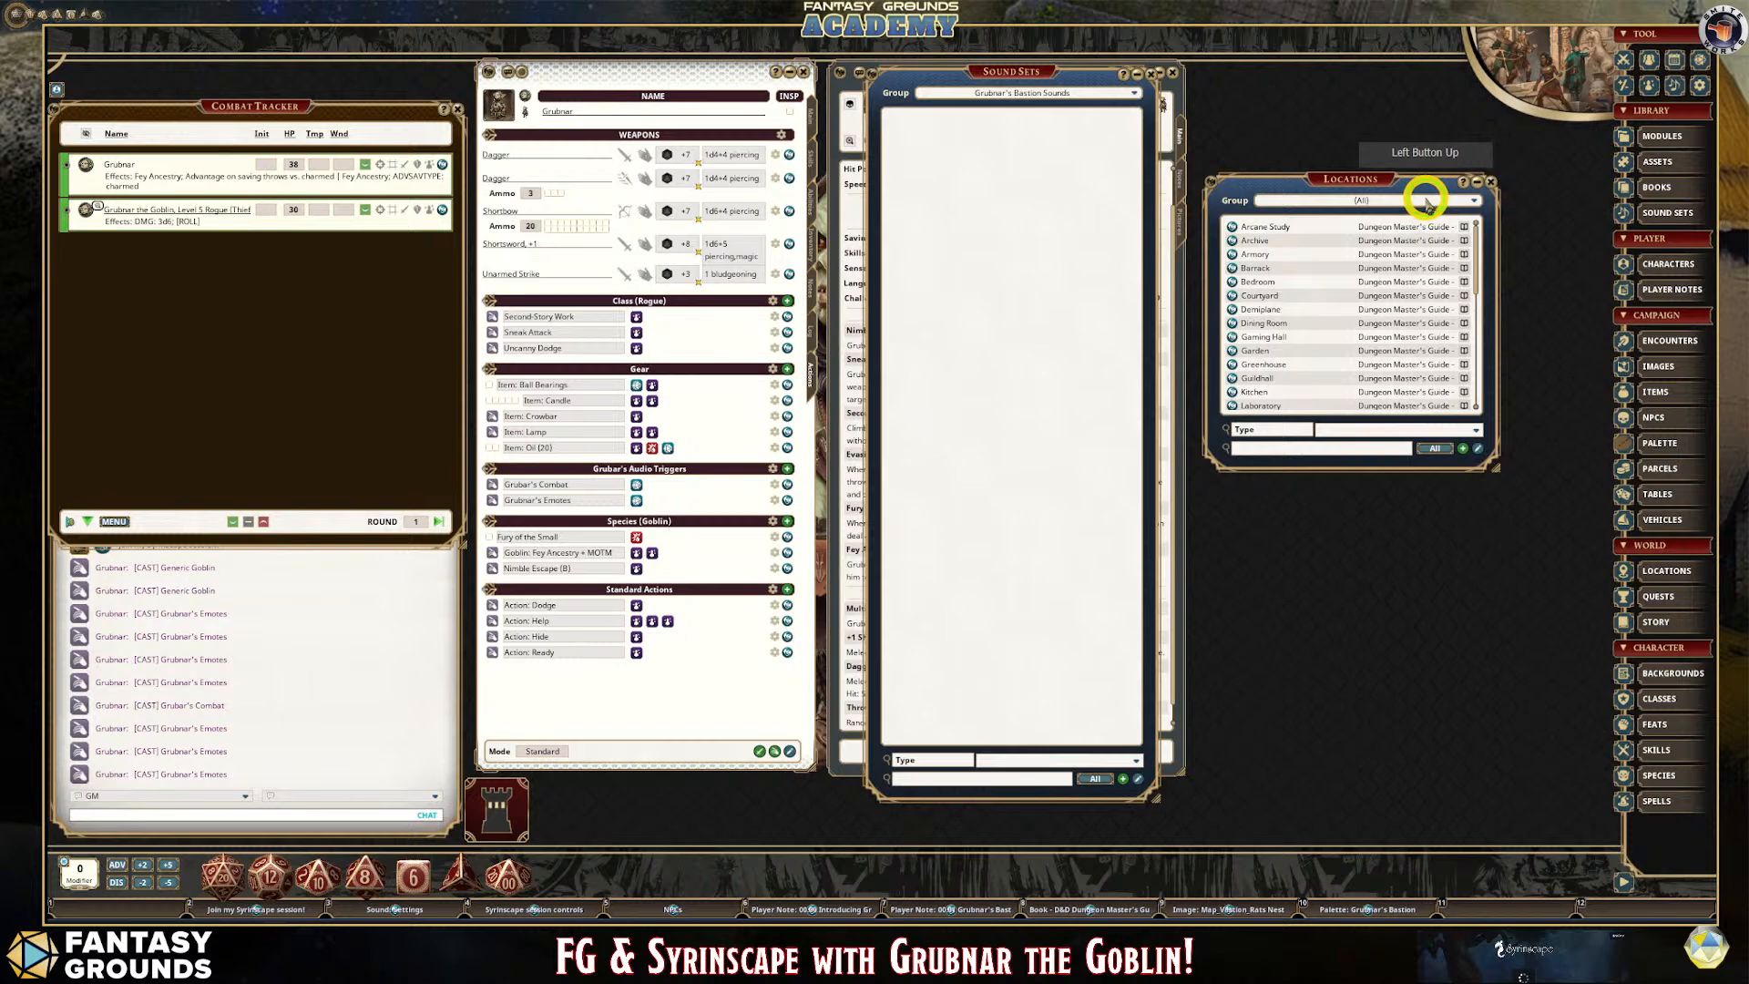
{"action": "left_click", "coordinate": [1453, 205]}
{"action": "scroll", "coordinate": [1421, 292], "scroll_direction": "down", "scroll_amount": 3}
{"action": "scroll", "coordinate": [1427, 312], "scroll_direction": "down", "scroll_amount": 6}
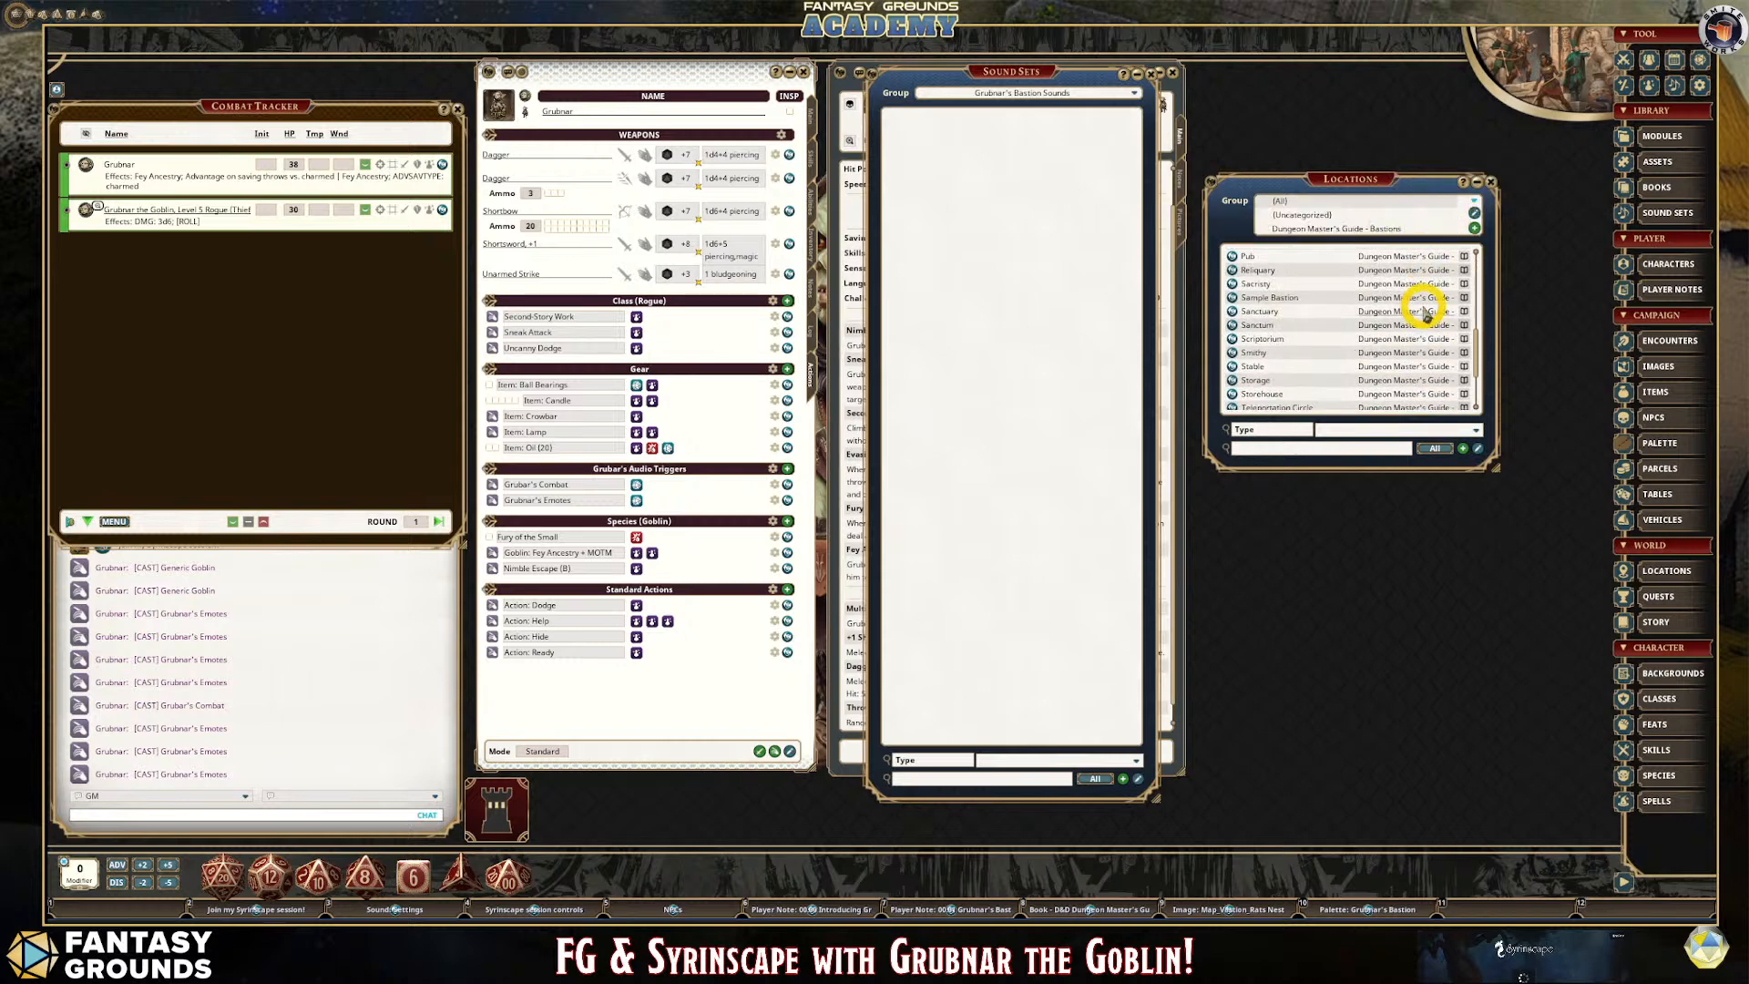
{"action": "scroll", "coordinate": [1426, 312], "scroll_direction": "up", "scroll_amount": 8}
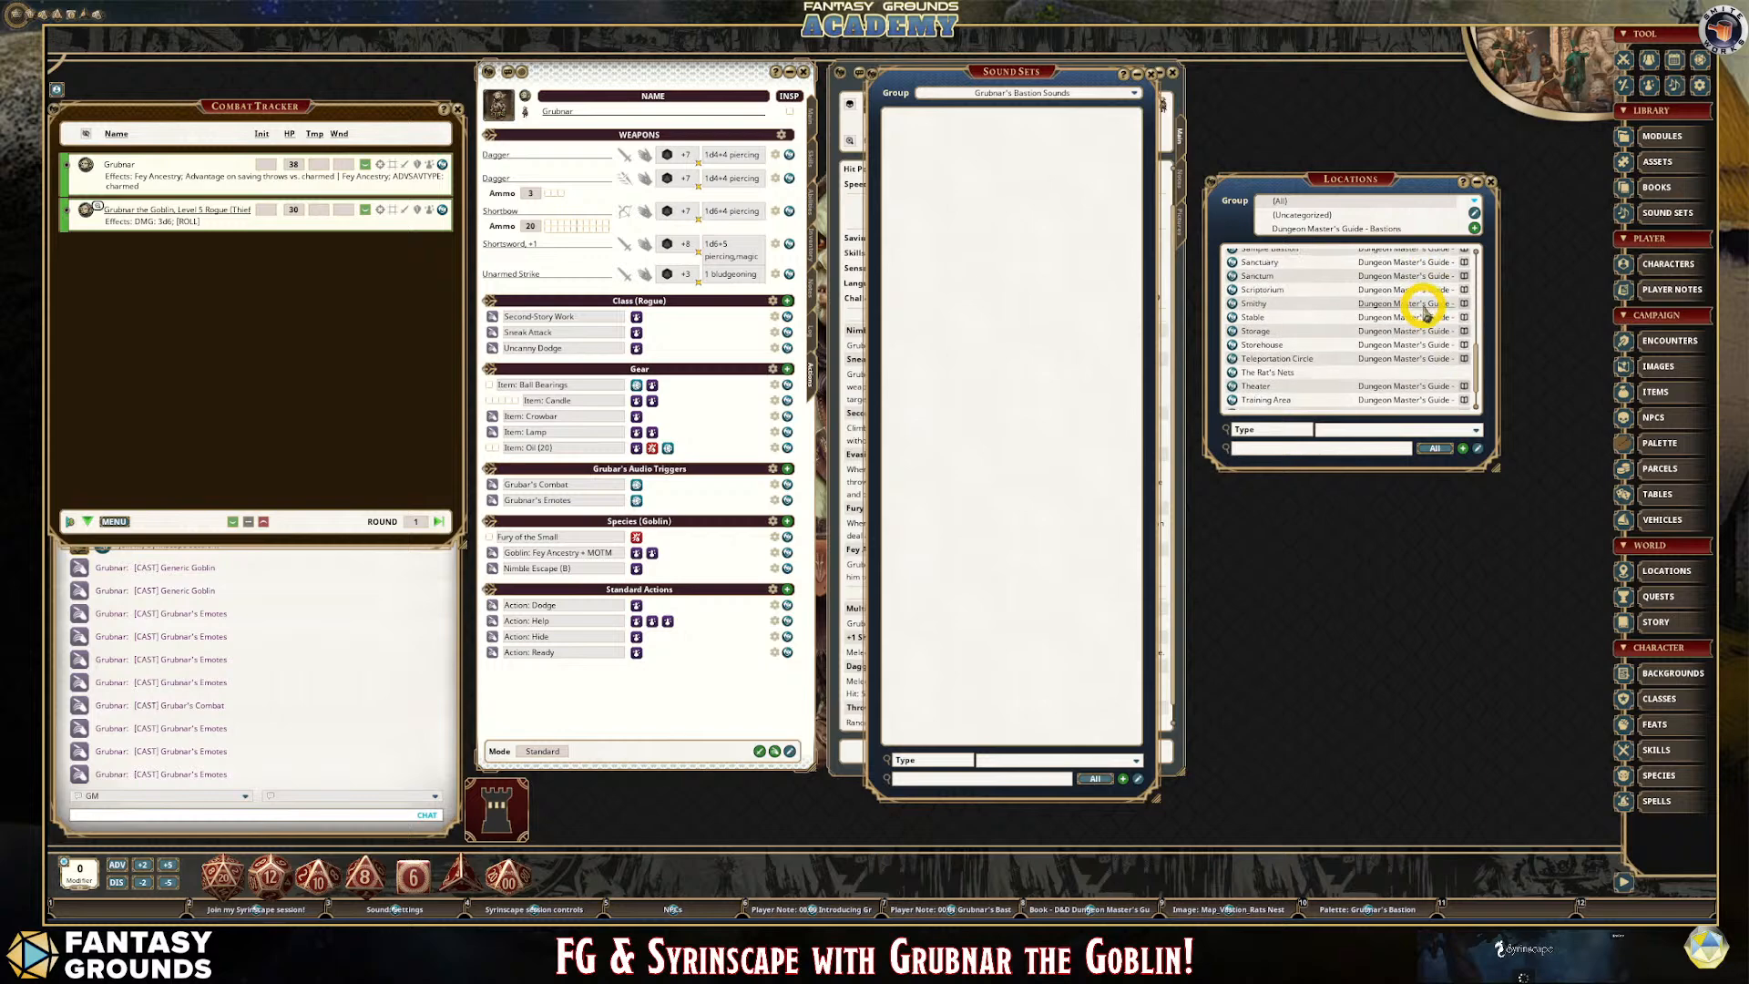
{"action": "scroll", "coordinate": [1424, 309], "scroll_direction": "up", "scroll_amount": 2}
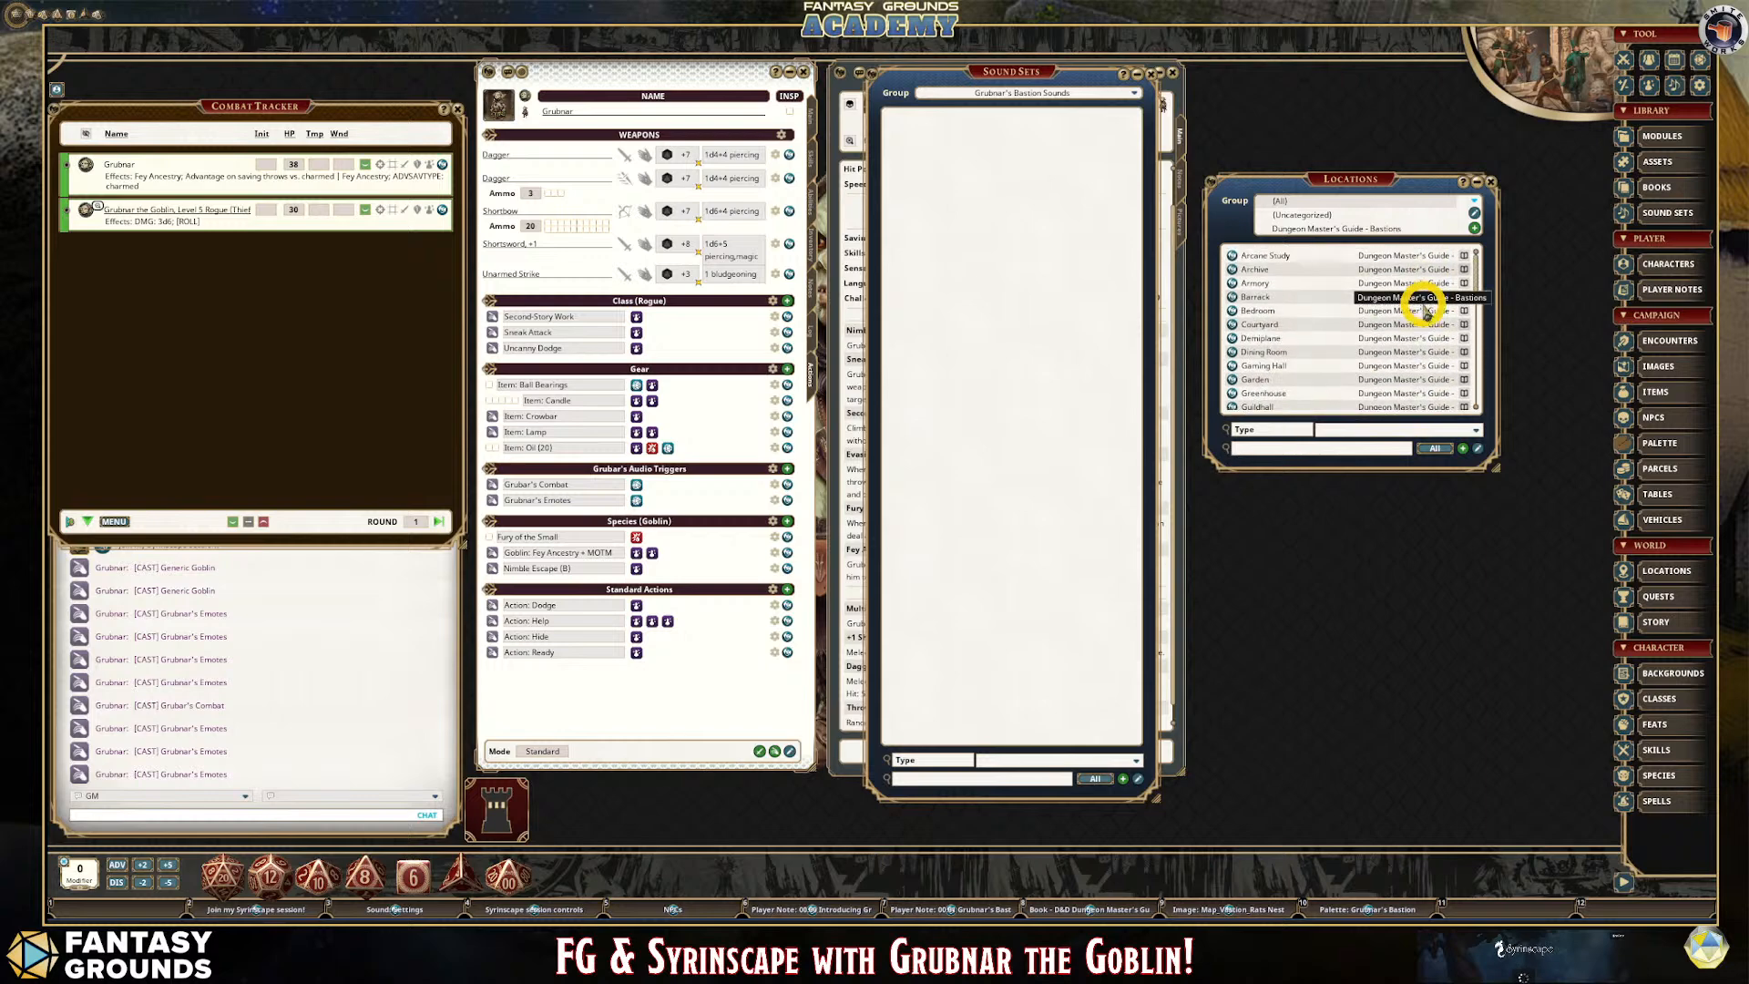
Filter the locations to "Dungeon Master's Guide - Bastions" and look through the available bastion rooms.
{"action": "left_click", "coordinate": [1343, 227]}
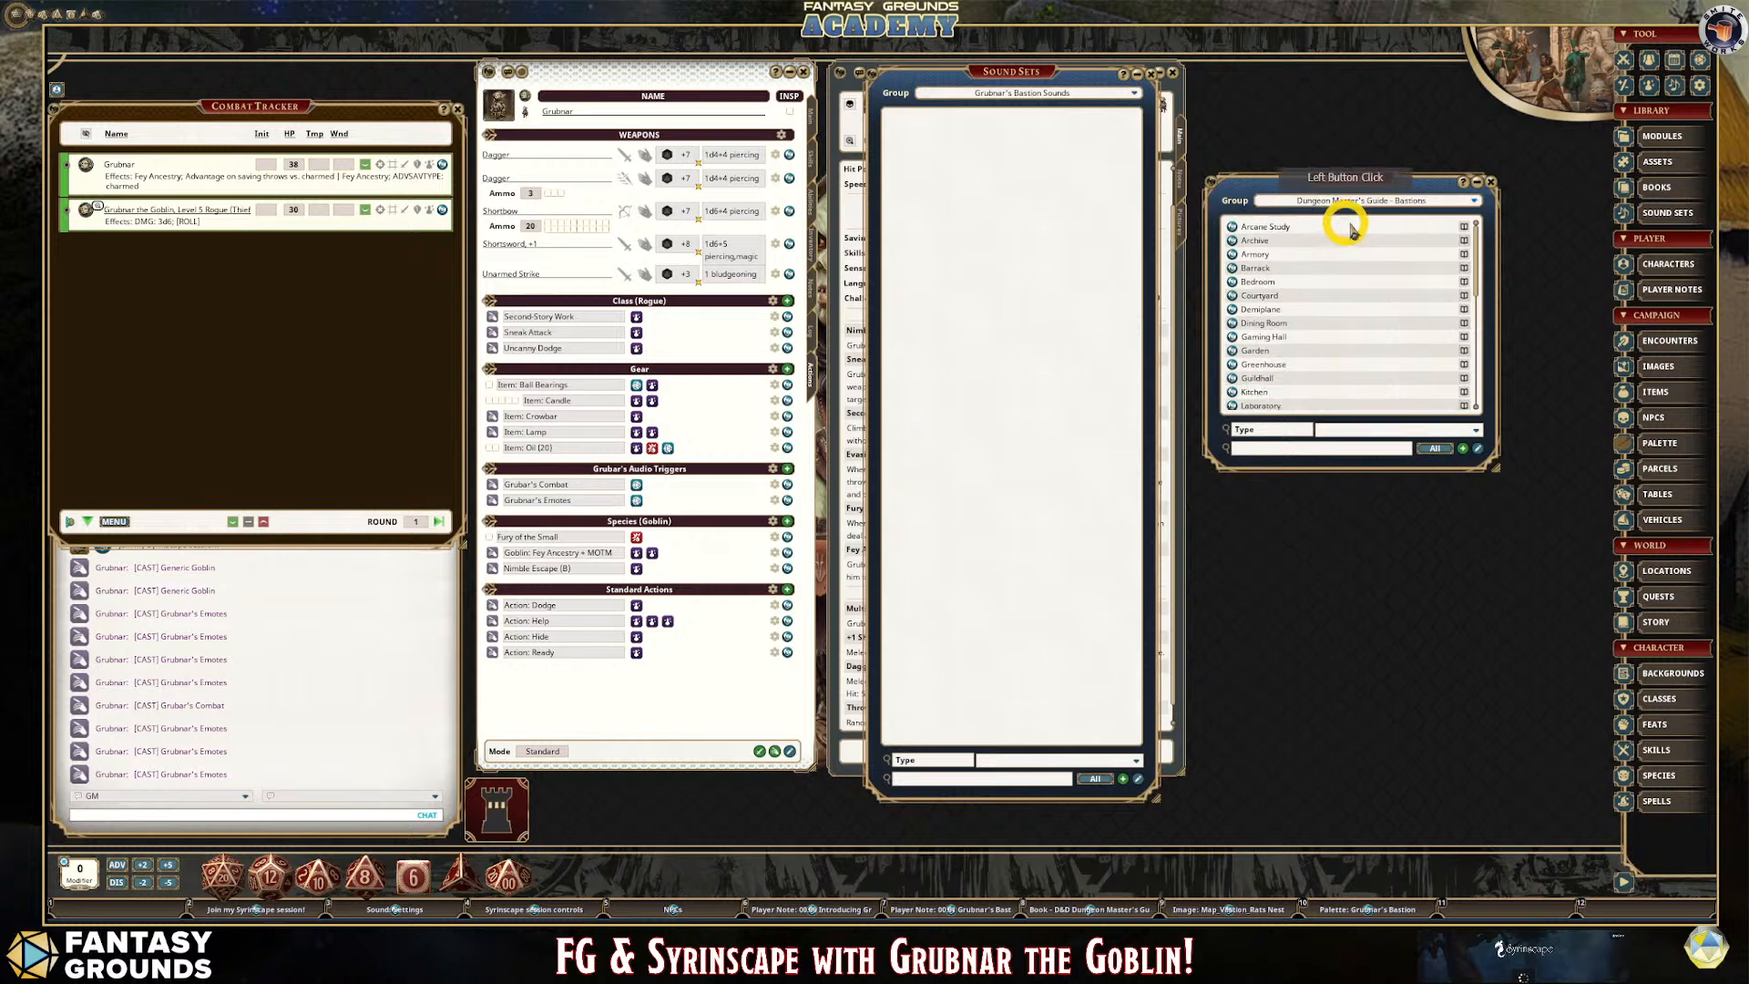
{"action": "scroll", "coordinate": [1367, 310], "scroll_direction": "down", "scroll_amount": 3}
{"action": "scroll", "coordinate": [1371, 312], "scroll_direction": "up", "scroll_amount": 1}
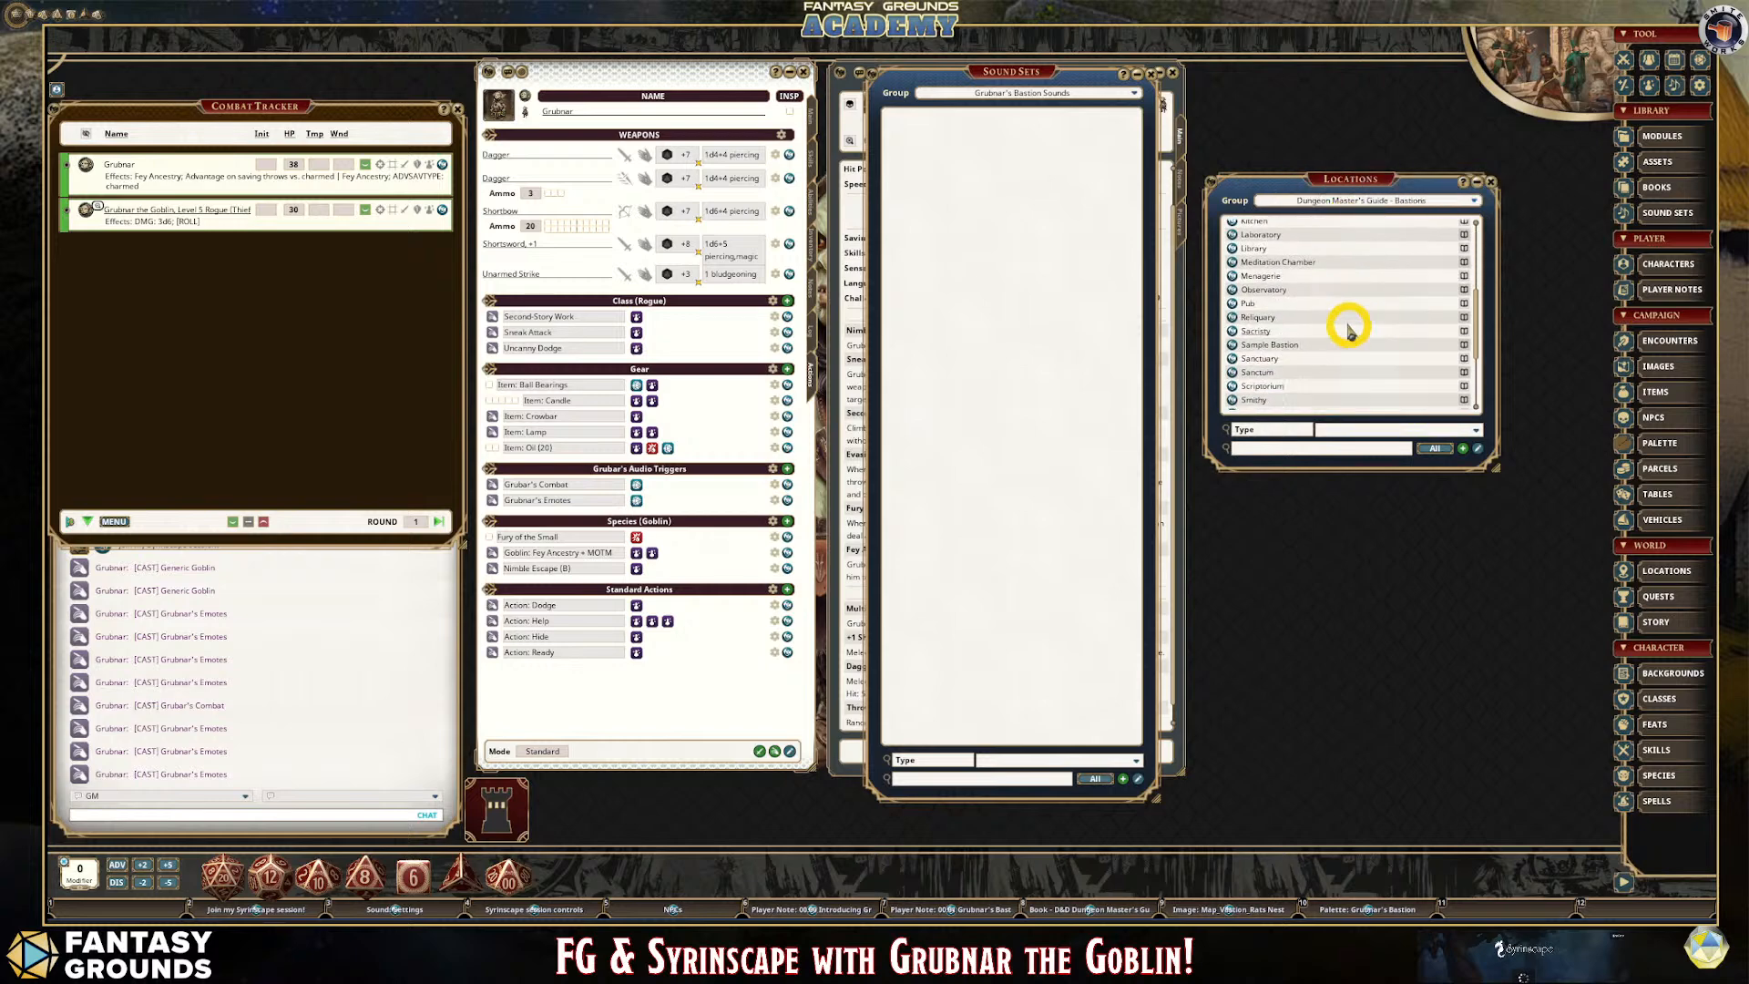
{"action": "scroll", "coordinate": [1349, 322], "scroll_direction": "up", "scroll_amount": 2}
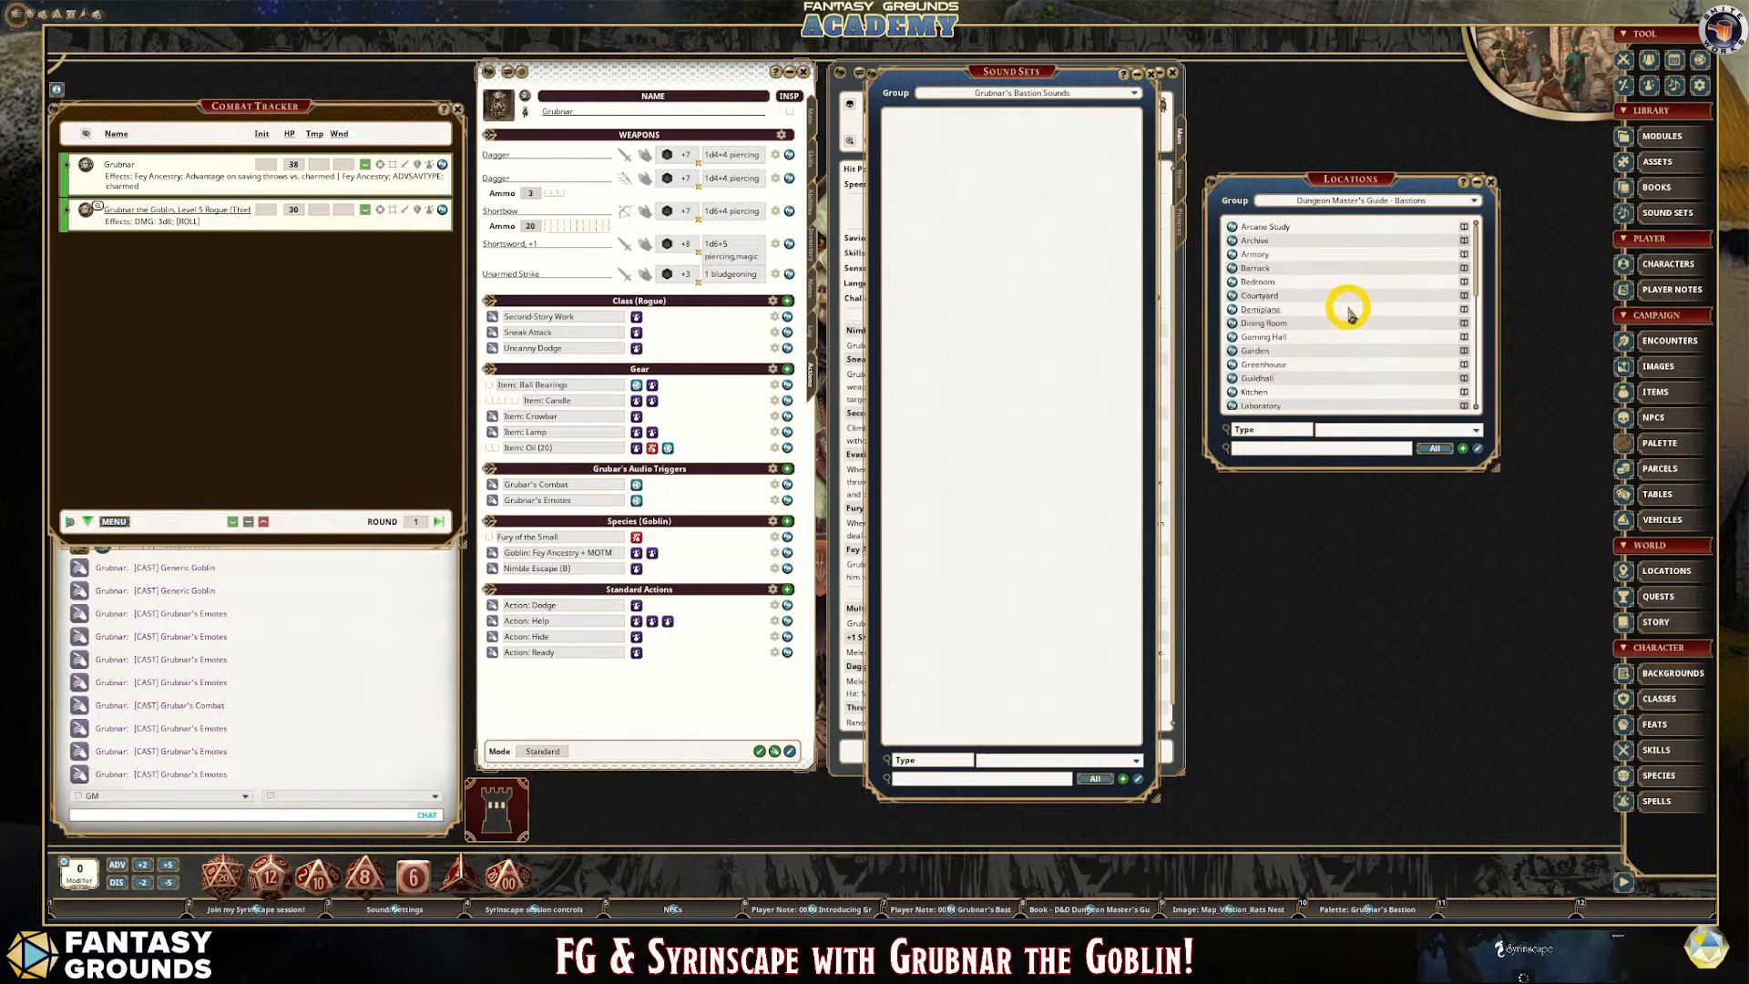
{"action": "left_click_drag", "start_coordinate": [1352, 181], "coordinate": [1358, 153]}
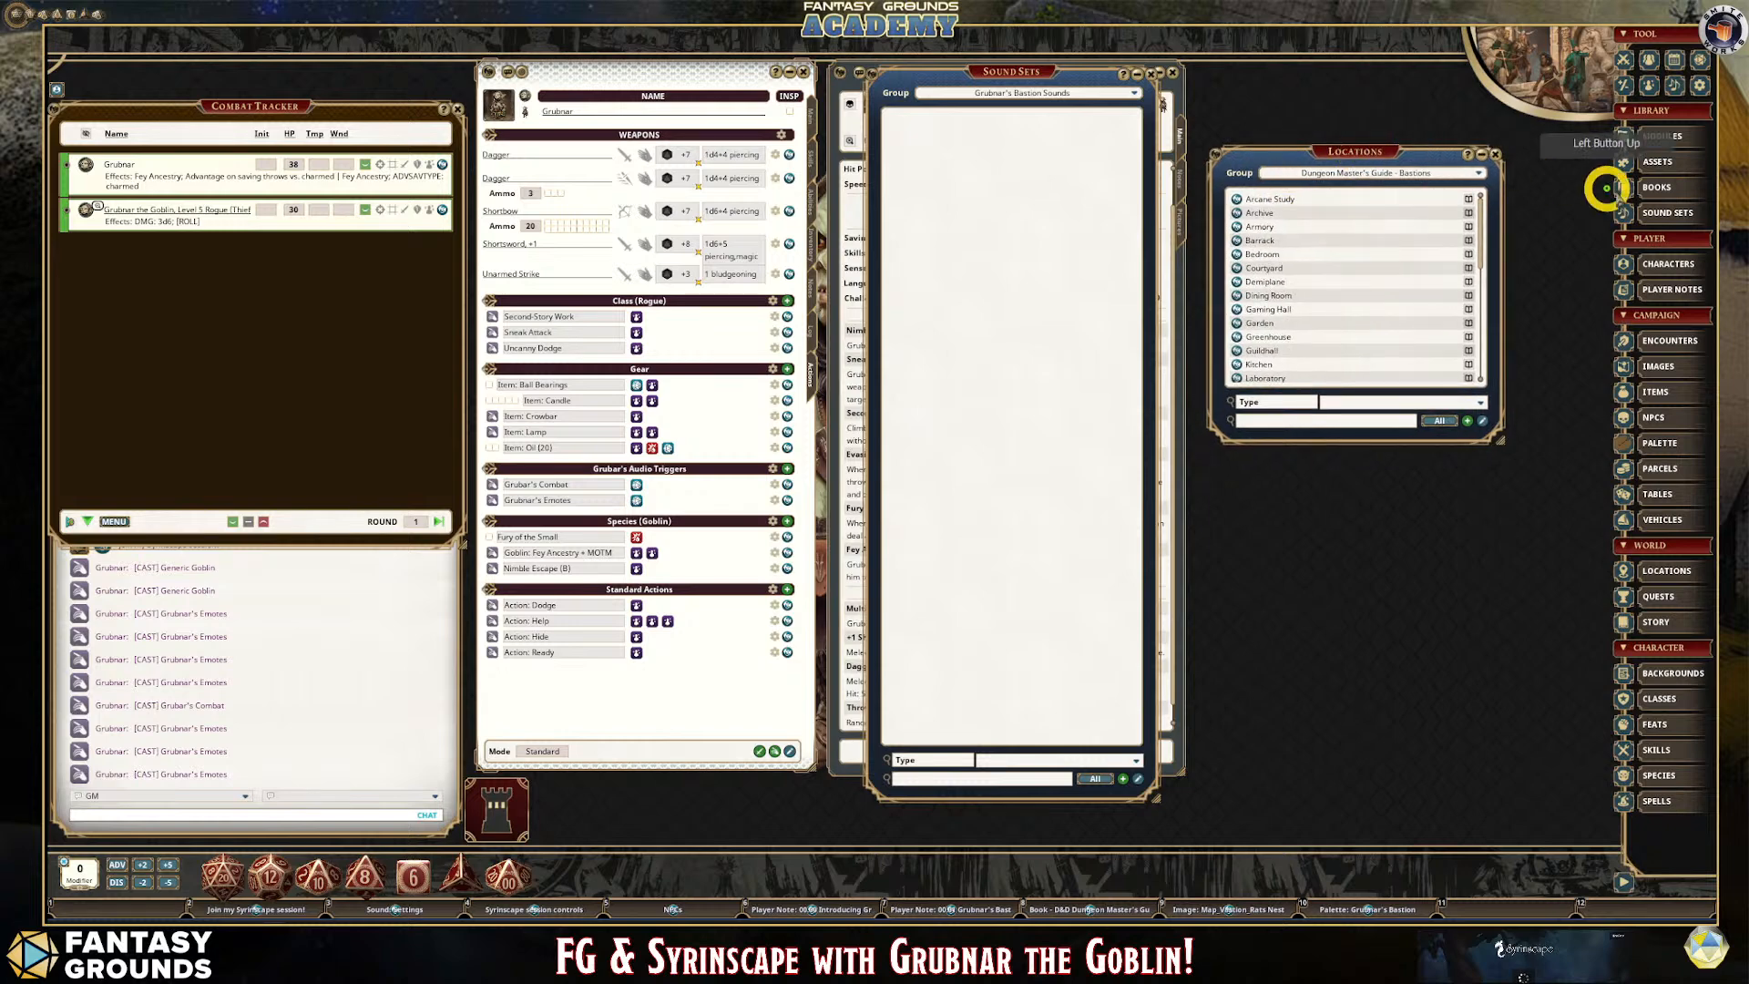
Open the Images list and filter the locations to the uncategorized group.
{"action": "left_click", "coordinate": [1667, 365]}
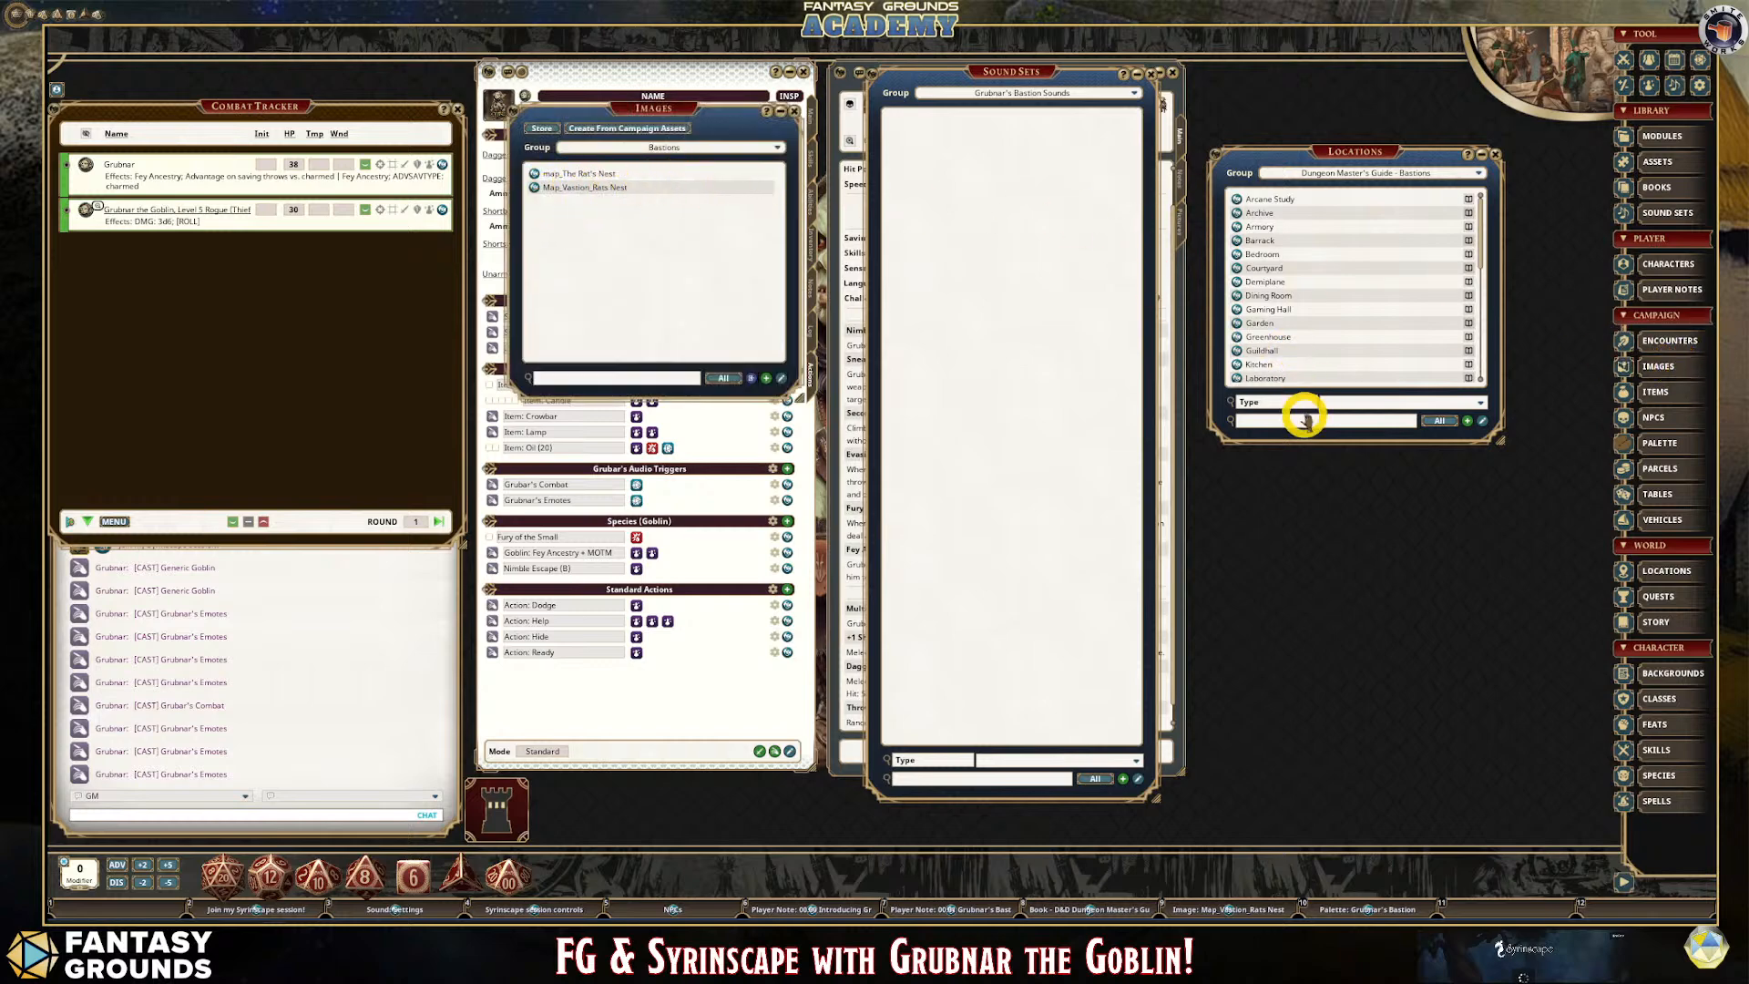
{"action": "left_click", "coordinate": [1432, 173]}
{"action": "left_click", "coordinate": [1304, 175]}
{"action": "left_click", "coordinate": [1304, 186]}
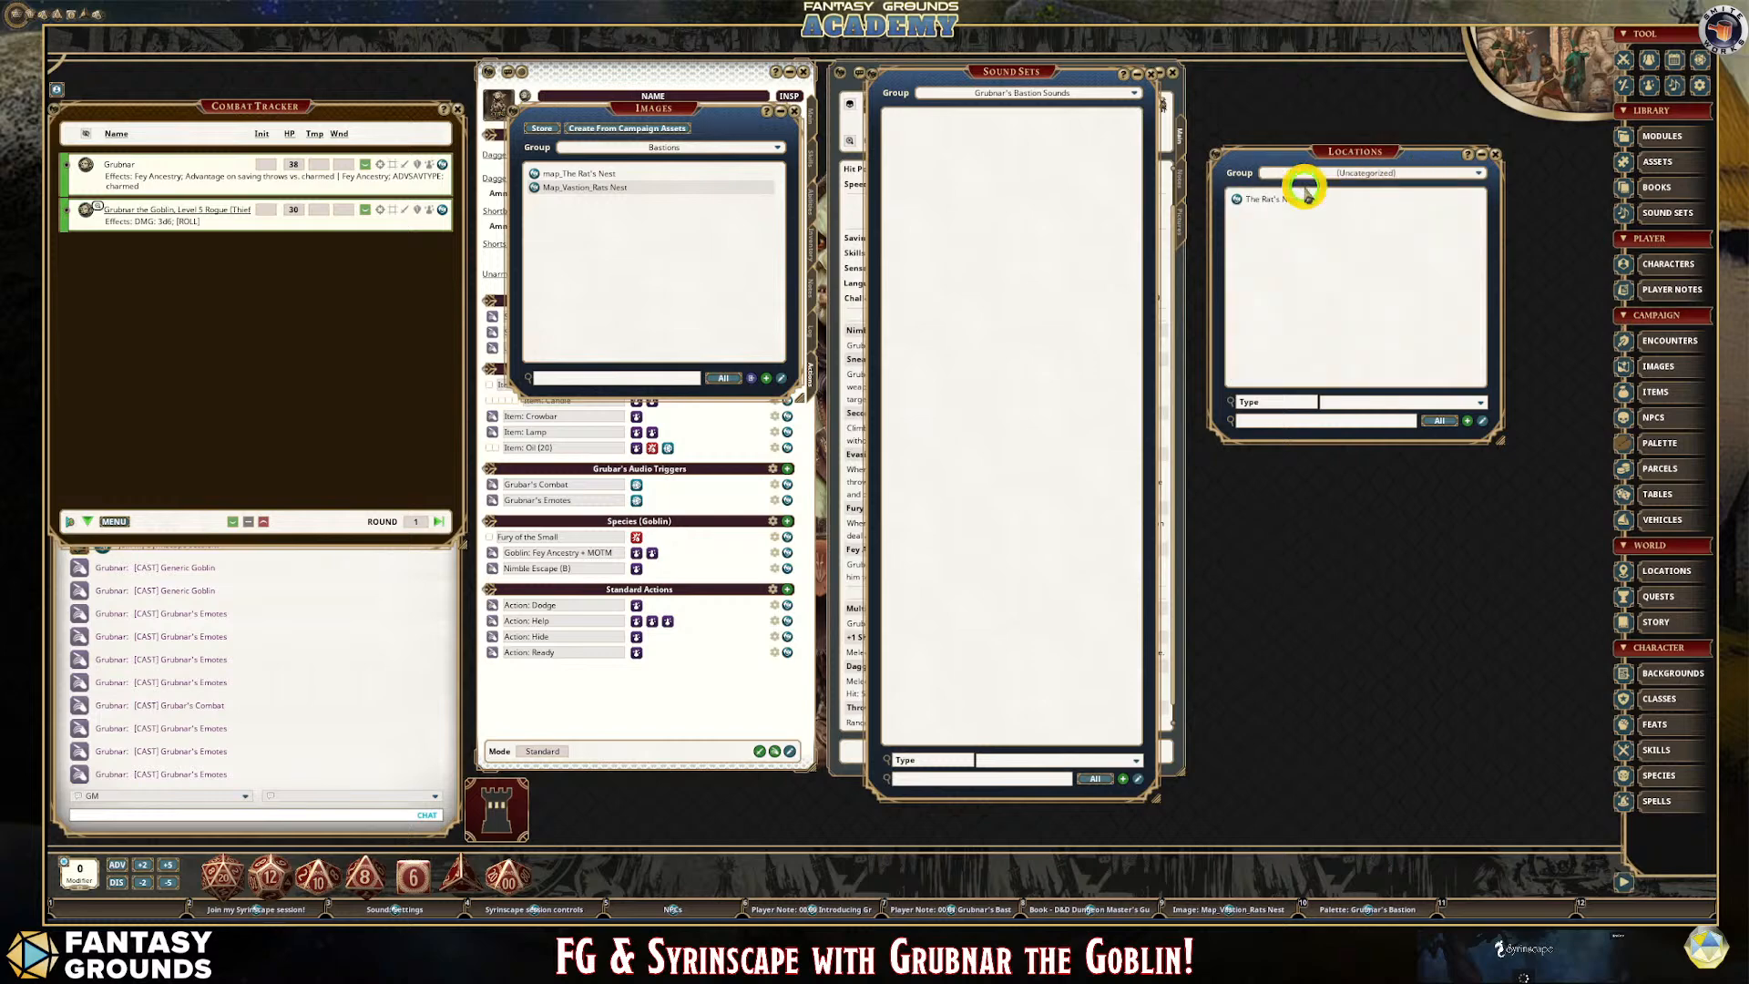
Open The Rat's Nets location, close the Locations list and look over the record's description and GM notes.
{"action": "left_click", "coordinate": [1237, 200]}
{"action": "left_click_drag", "start_coordinate": [208, 108], "coordinate": [1330, 78]}
{"action": "left_click", "coordinate": [1498, 158]}
{"action": "left_click", "coordinate": [1498, 158]}
{"action": "left_click_drag", "start_coordinate": [1241, 118], "coordinate": [726, 193]}
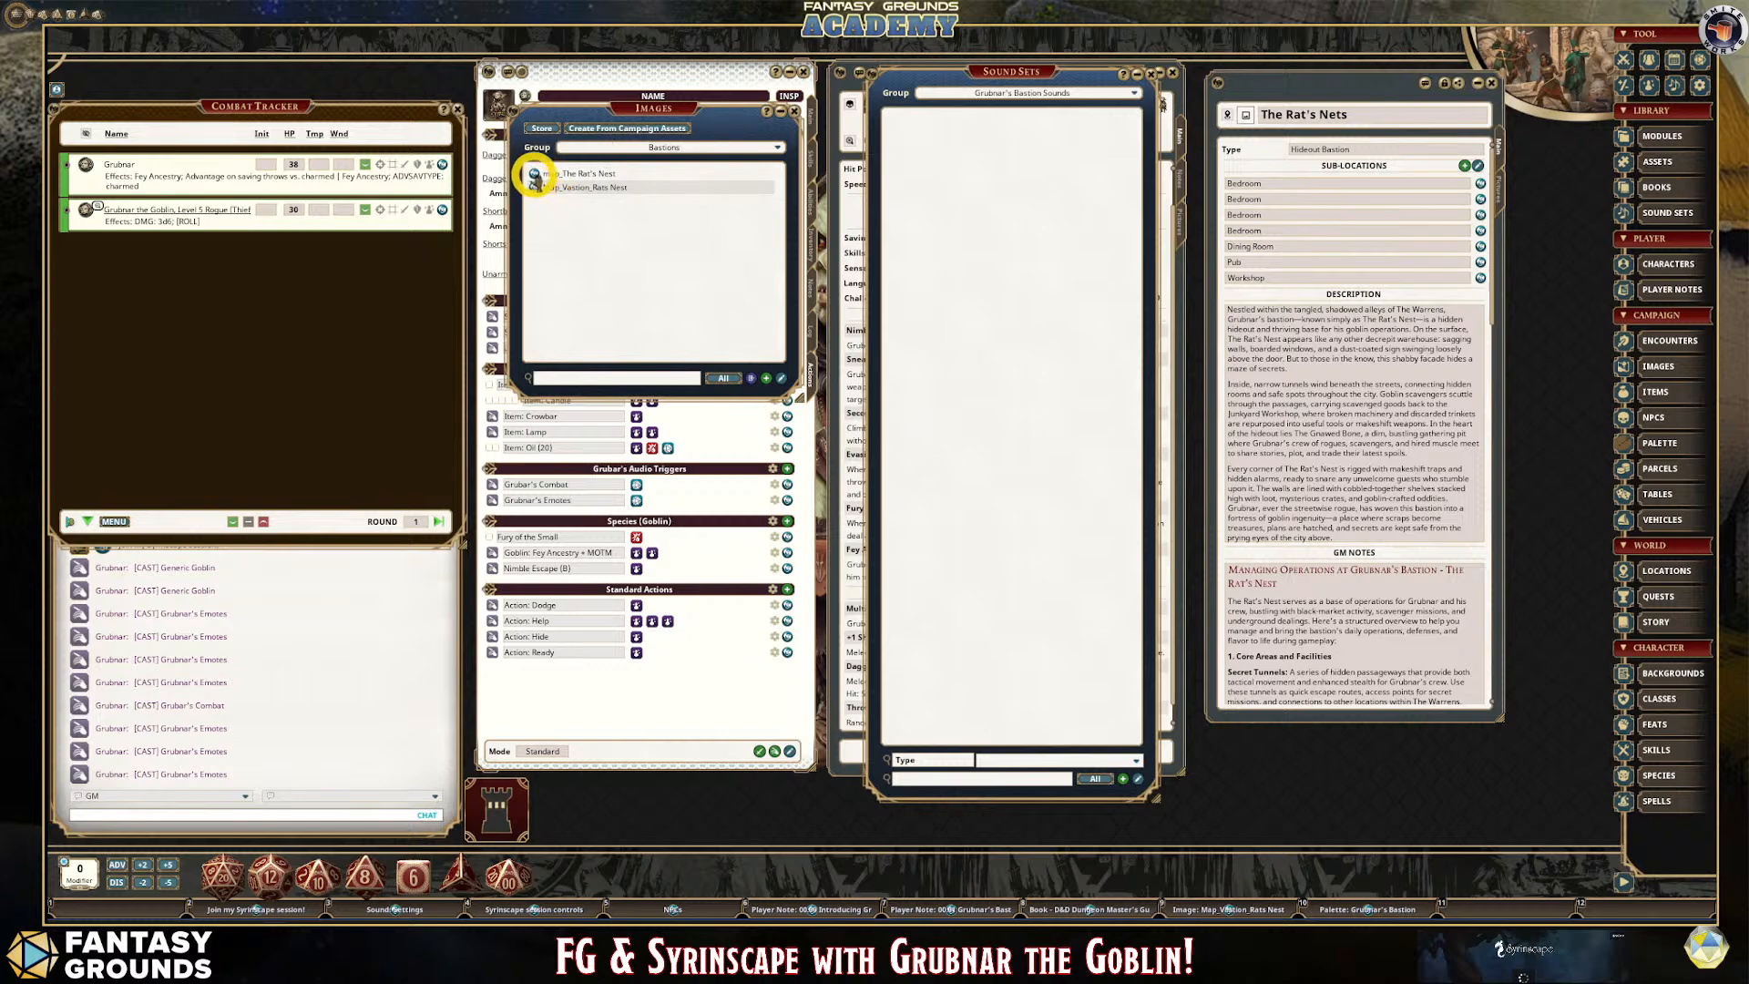
{"action": "scroll", "coordinate": [1273, 566], "scroll_direction": "down", "scroll_amount": 5}
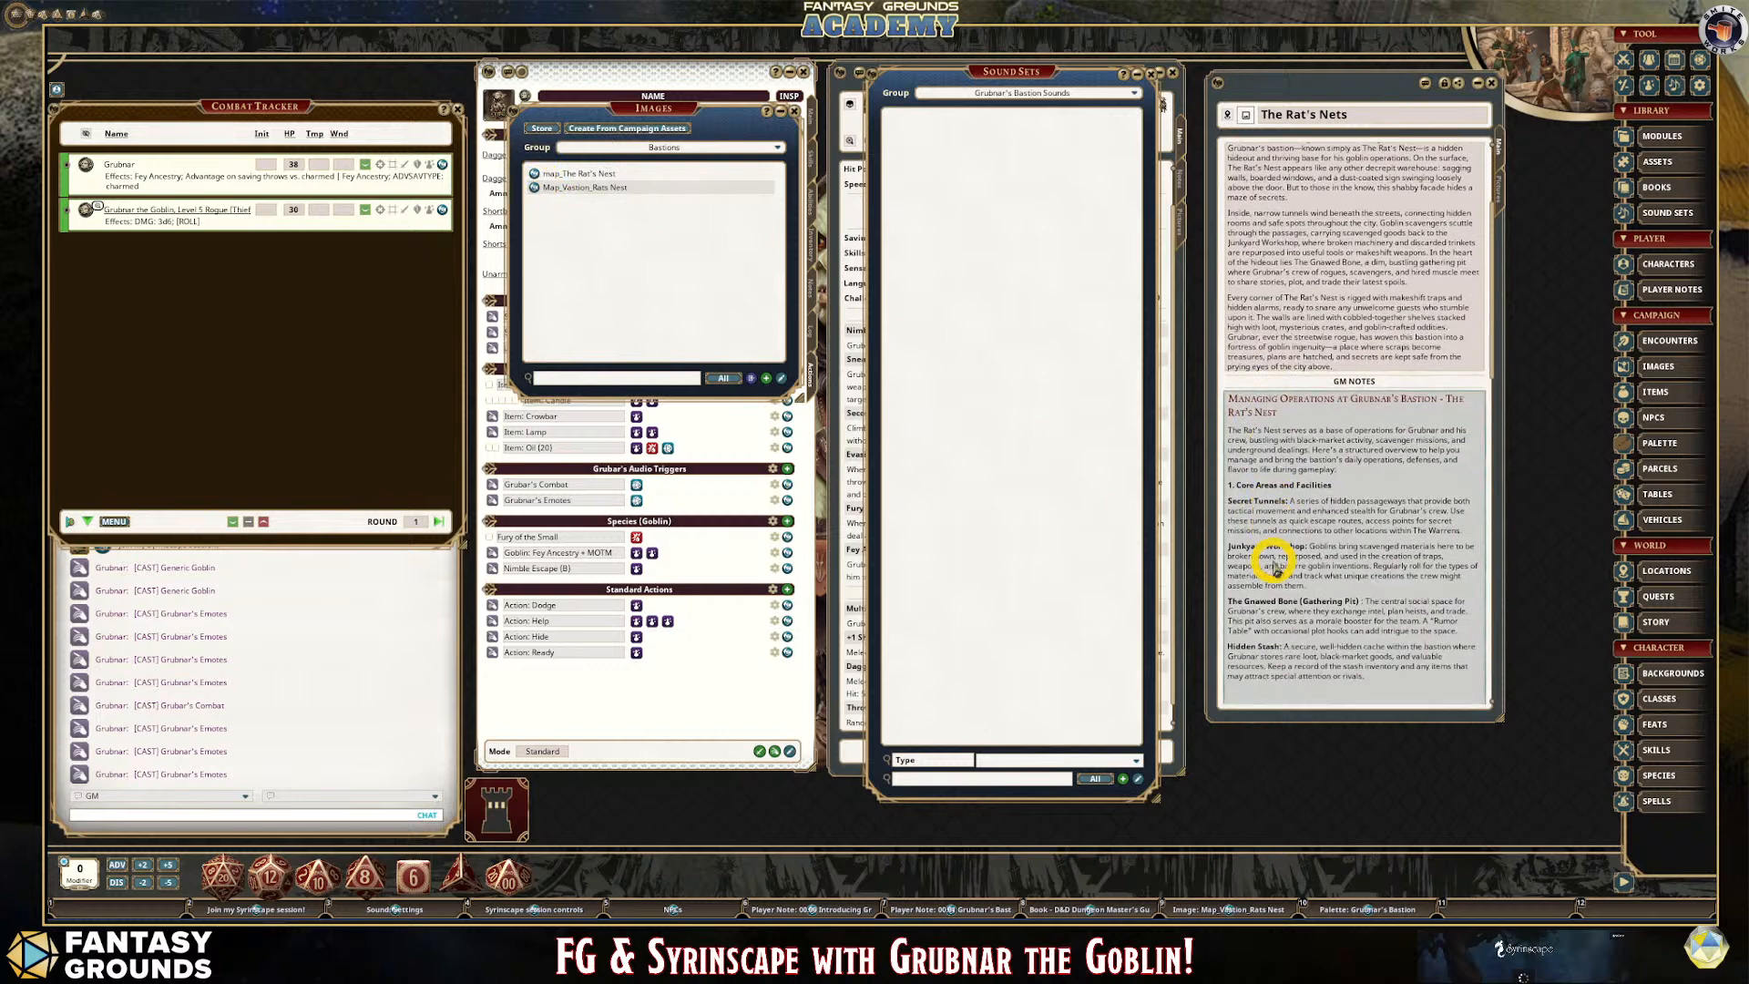
{"action": "scroll", "coordinate": [1275, 567], "scroll_direction": "up", "scroll_amount": 5}
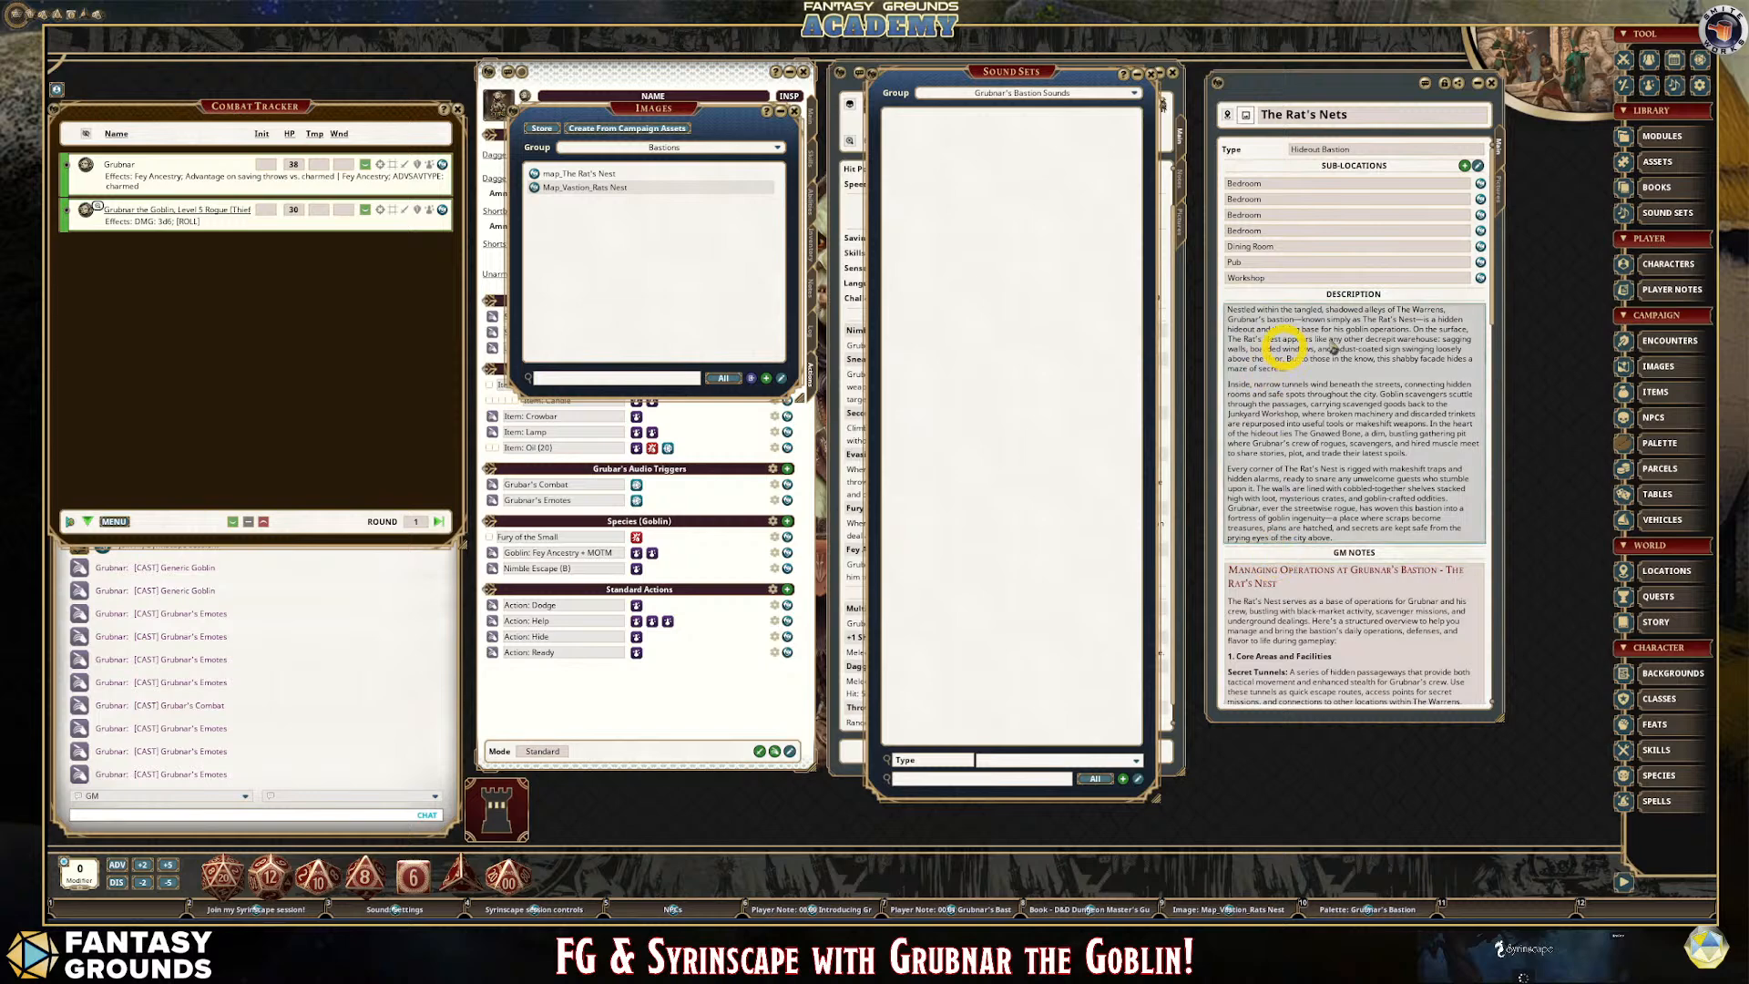
{"action": "scroll", "coordinate": [1320, 414], "scroll_direction": "down", "scroll_amount": 1}
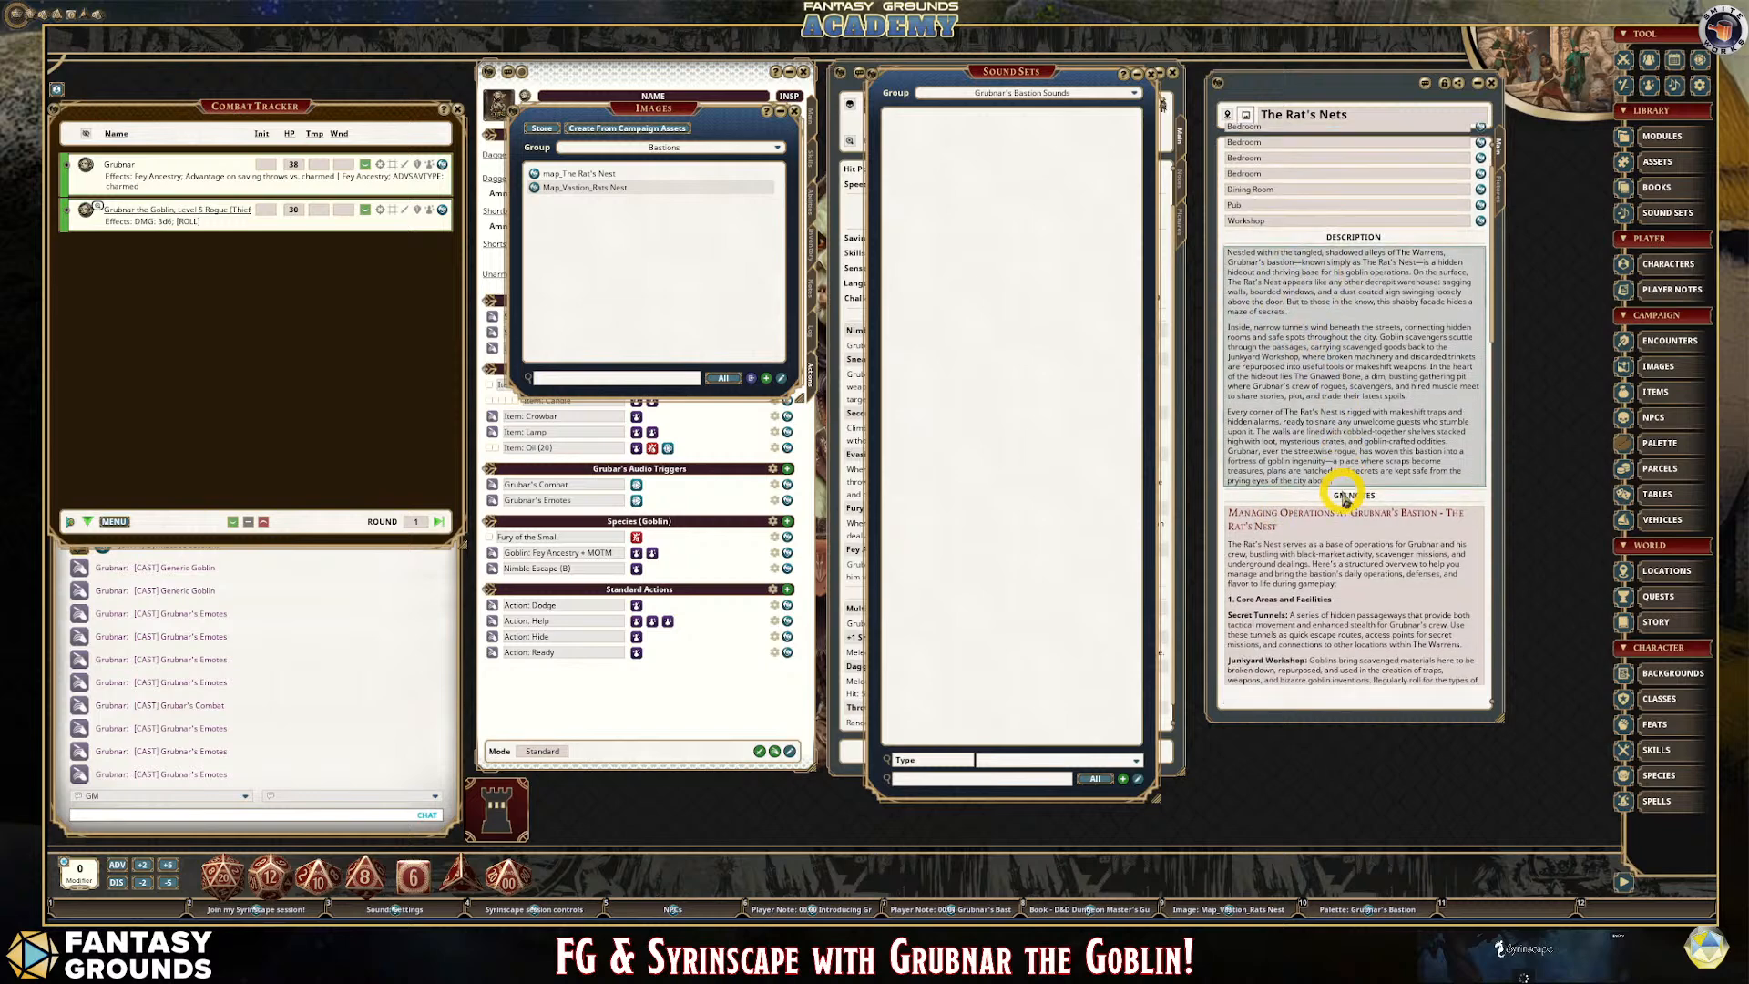
Check the Map_Vastion_Rats Nest image, close it and delete it from the Bastions images.
{"action": "left_click", "coordinate": [534, 186]}
{"action": "scroll", "coordinate": [983, 418], "scroll_direction": "down", "scroll_amount": 3}
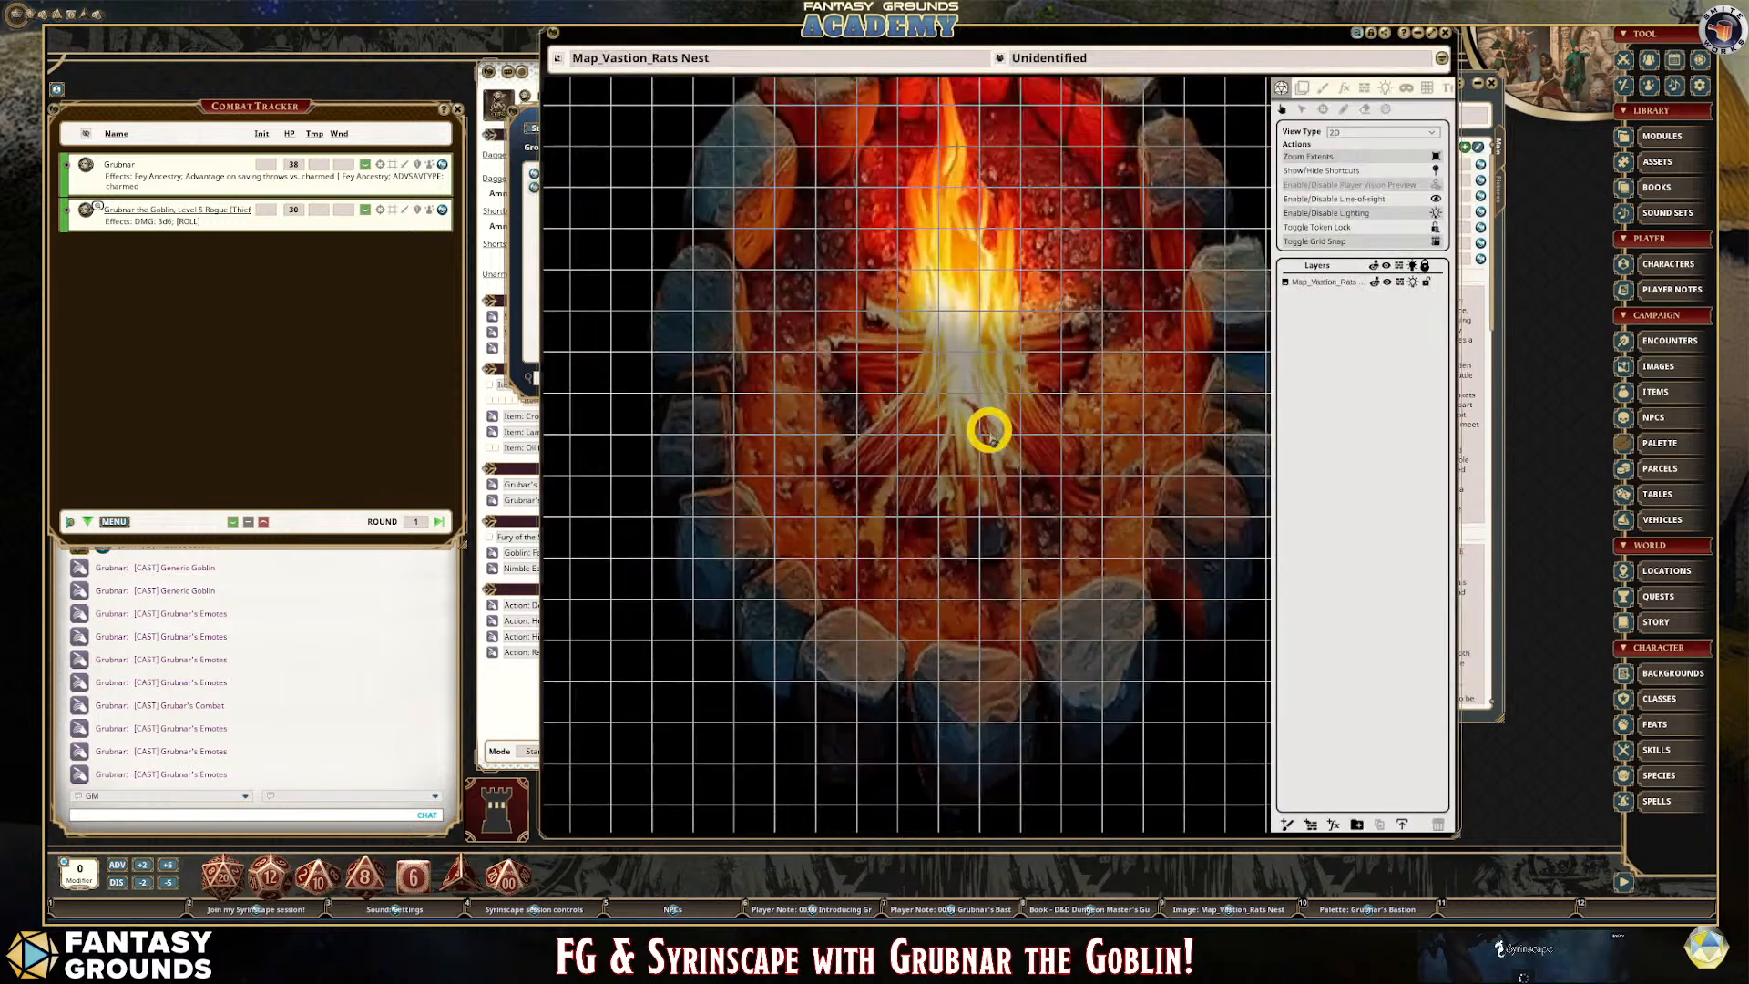
{"action": "left_click", "coordinate": [1442, 37]}
{"action": "right_click", "coordinate": [533, 185]}
{"action": "left_click", "coordinate": [440, 224]}
Open the map_The Rat's Nest image, and resize and move its window beside The Rat's Nets record.
{"action": "left_click", "coordinate": [533, 175]}
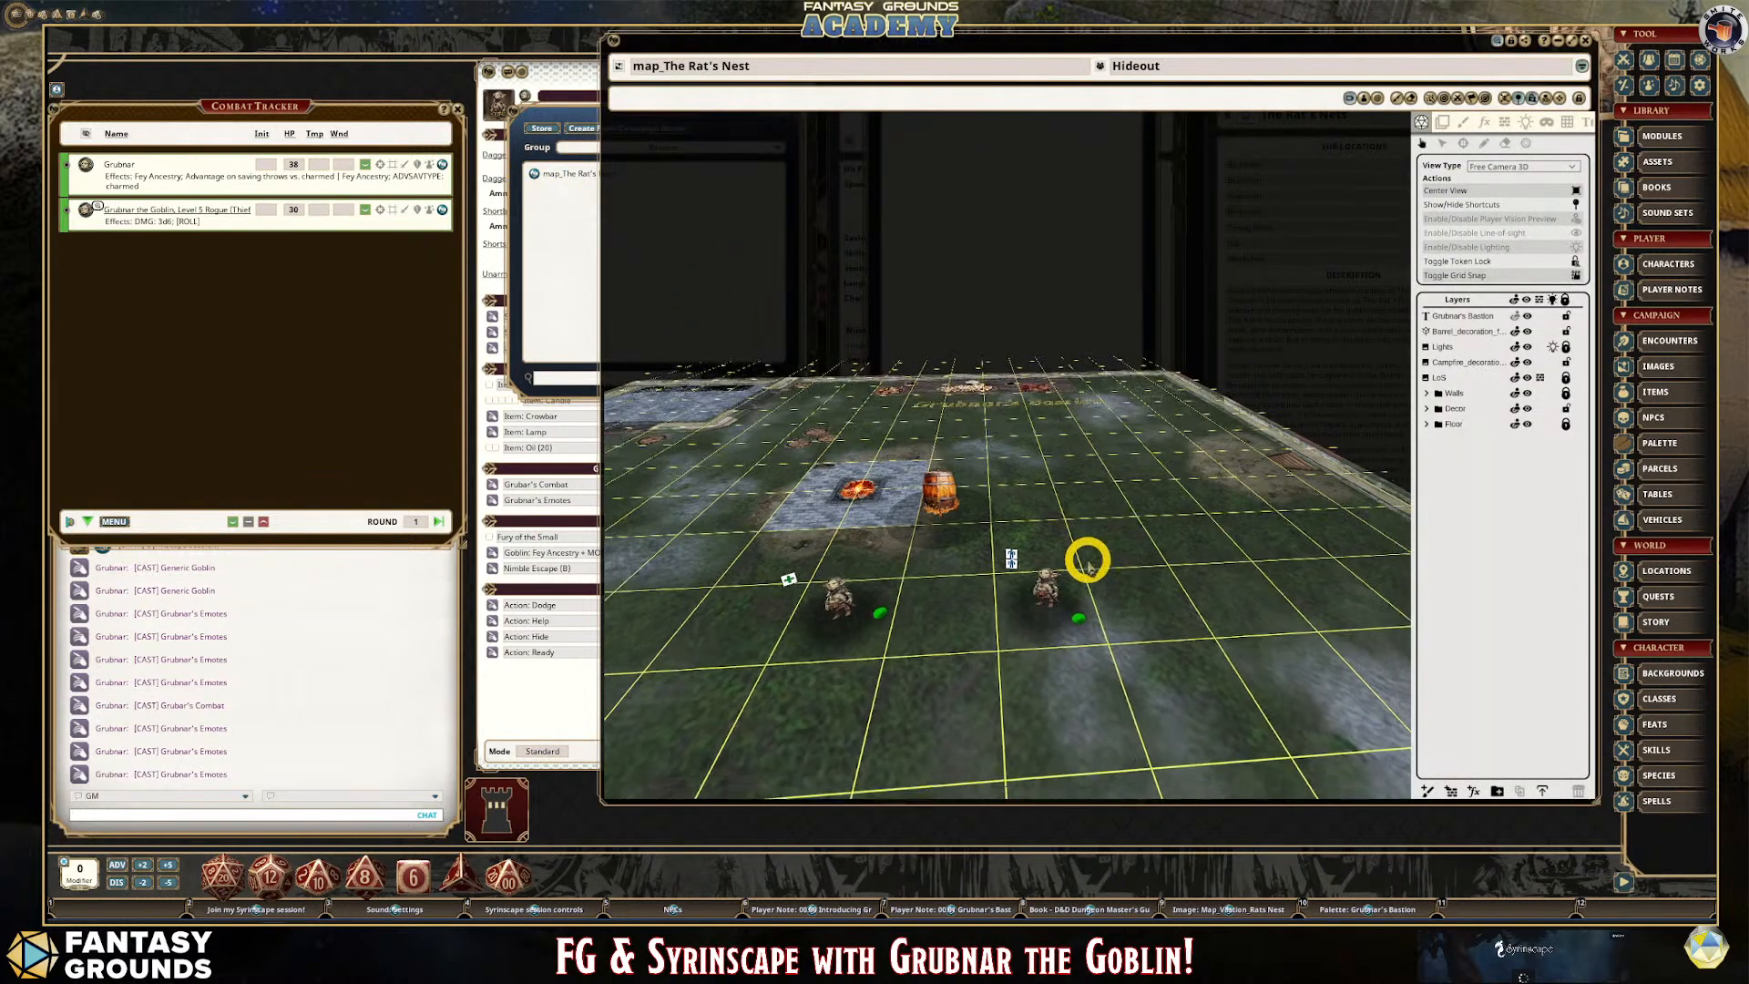
{"action": "left_click_drag", "start_coordinate": [1190, 47], "coordinate": [606, 84]}
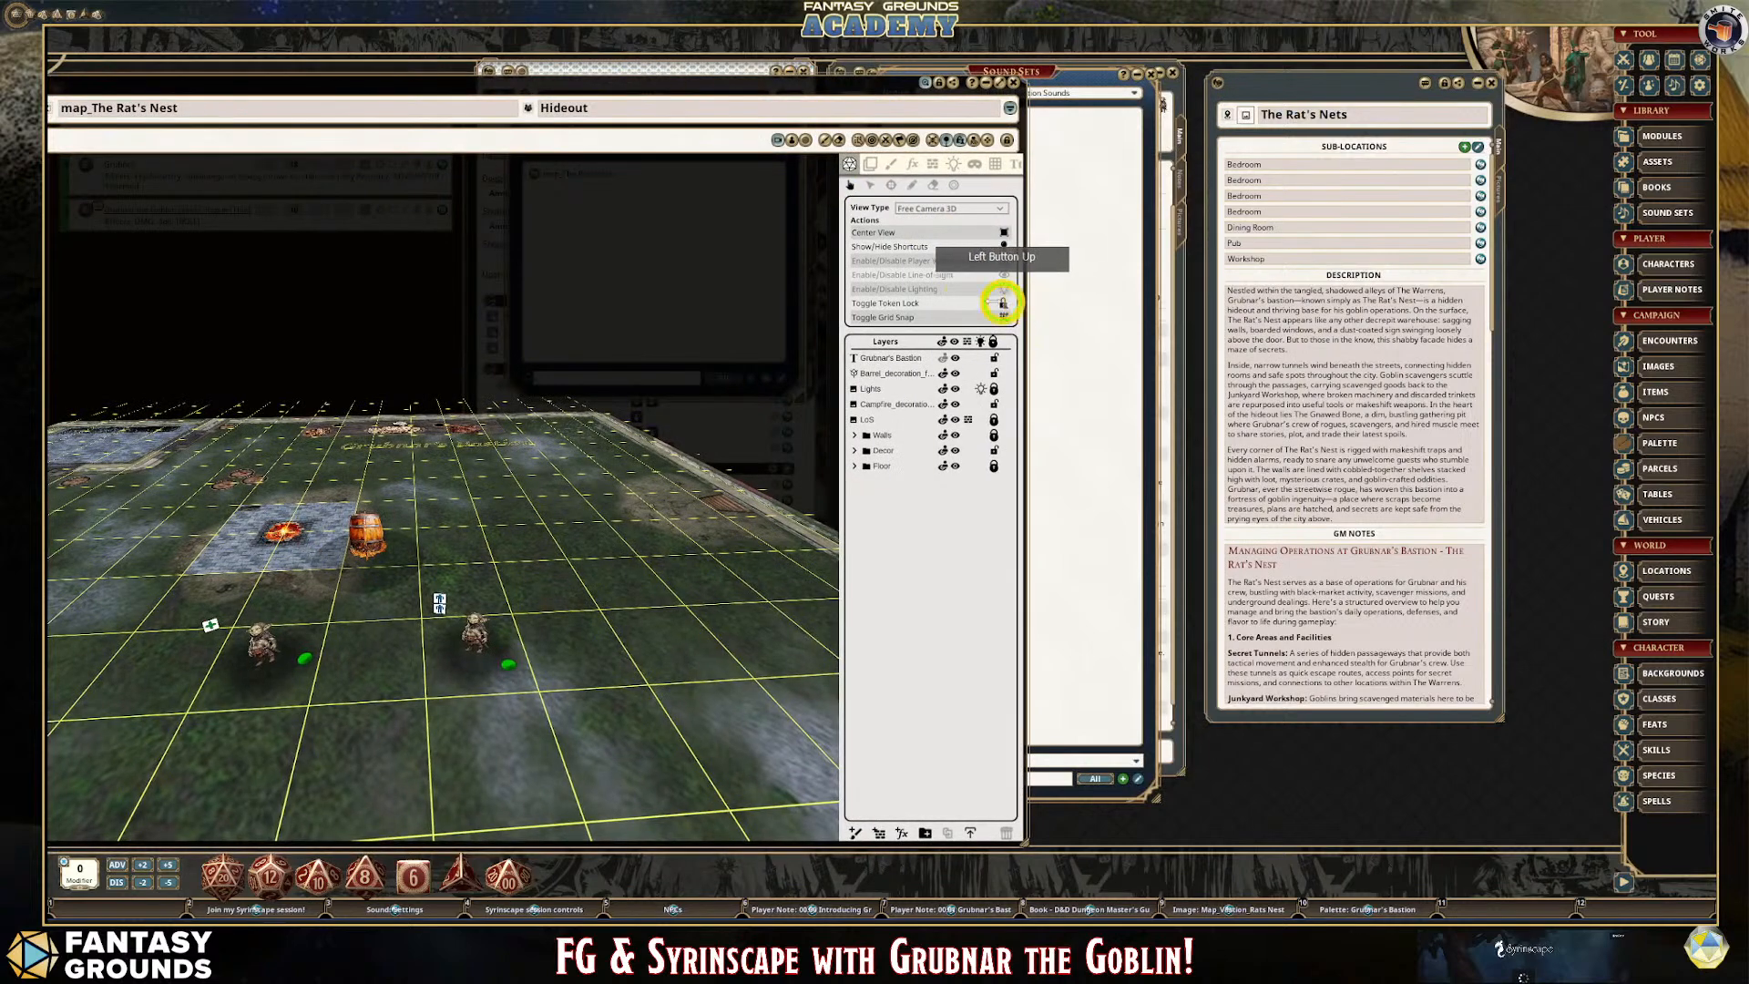
{"action": "left_click_drag", "start_coordinate": [1017, 302], "coordinate": [625, 273]}
{"action": "left_click_drag", "start_coordinate": [351, 107], "coordinate": [692, 60]}
Read through the GM notes of The Rat's Nets down to the summary tips and the links.
{"action": "scroll", "coordinate": [1348, 488], "scroll_direction": "down", "scroll_amount": 2}
{"action": "scroll", "coordinate": [1354, 493], "scroll_direction": "down", "scroll_amount": 3}
{"action": "scroll", "coordinate": [1339, 515], "scroll_direction": "down", "scroll_amount": 2}
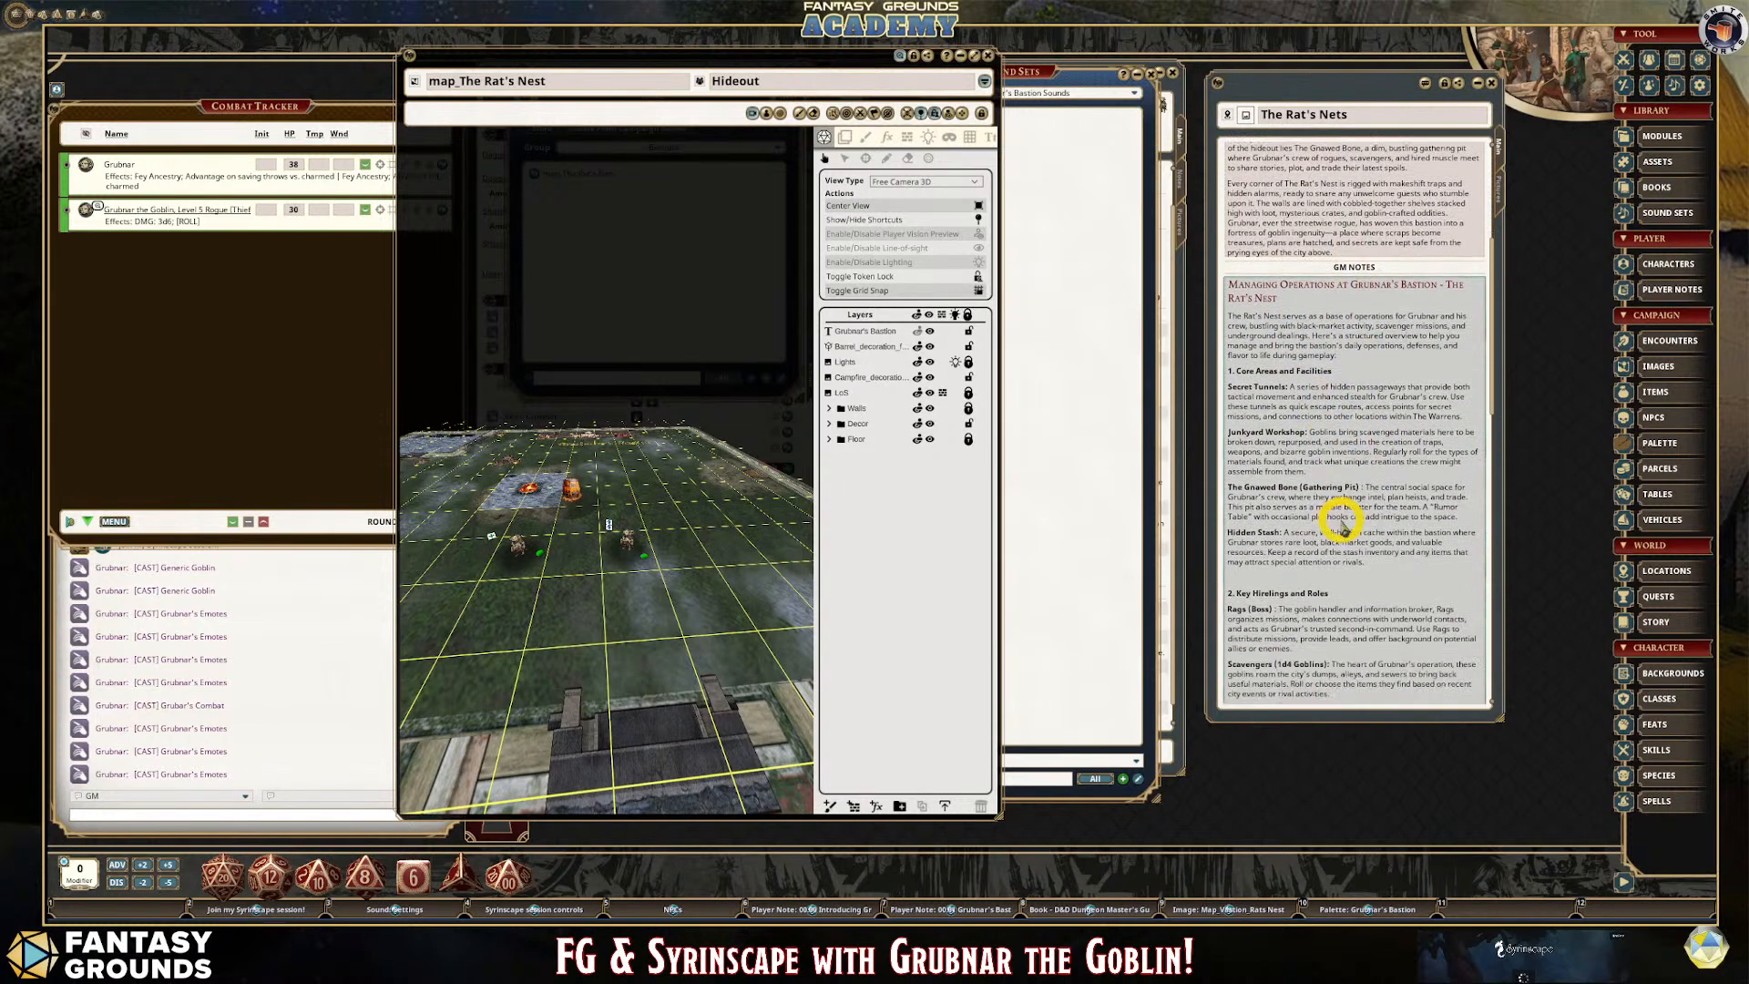
{"action": "left_click_drag", "start_coordinate": [1494, 421], "coordinate": [1508, 706]}
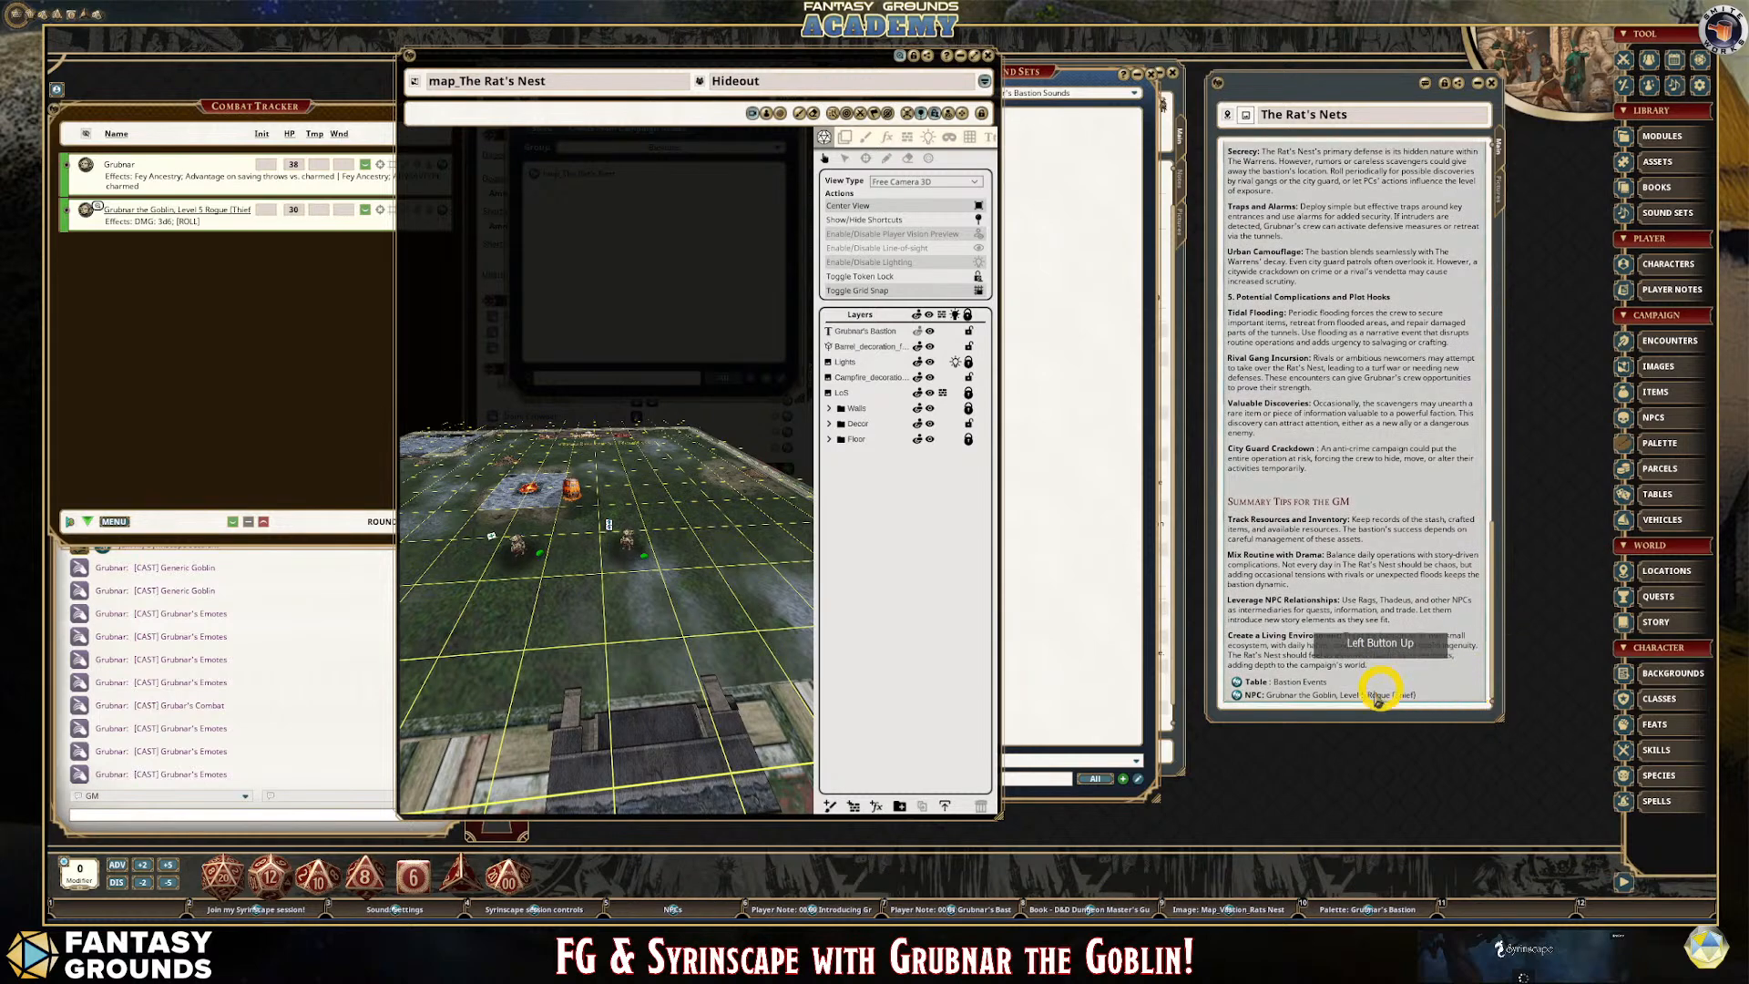
{"action": "scroll", "coordinate": [1338, 510], "scroll_direction": "up", "scroll_amount": 8}
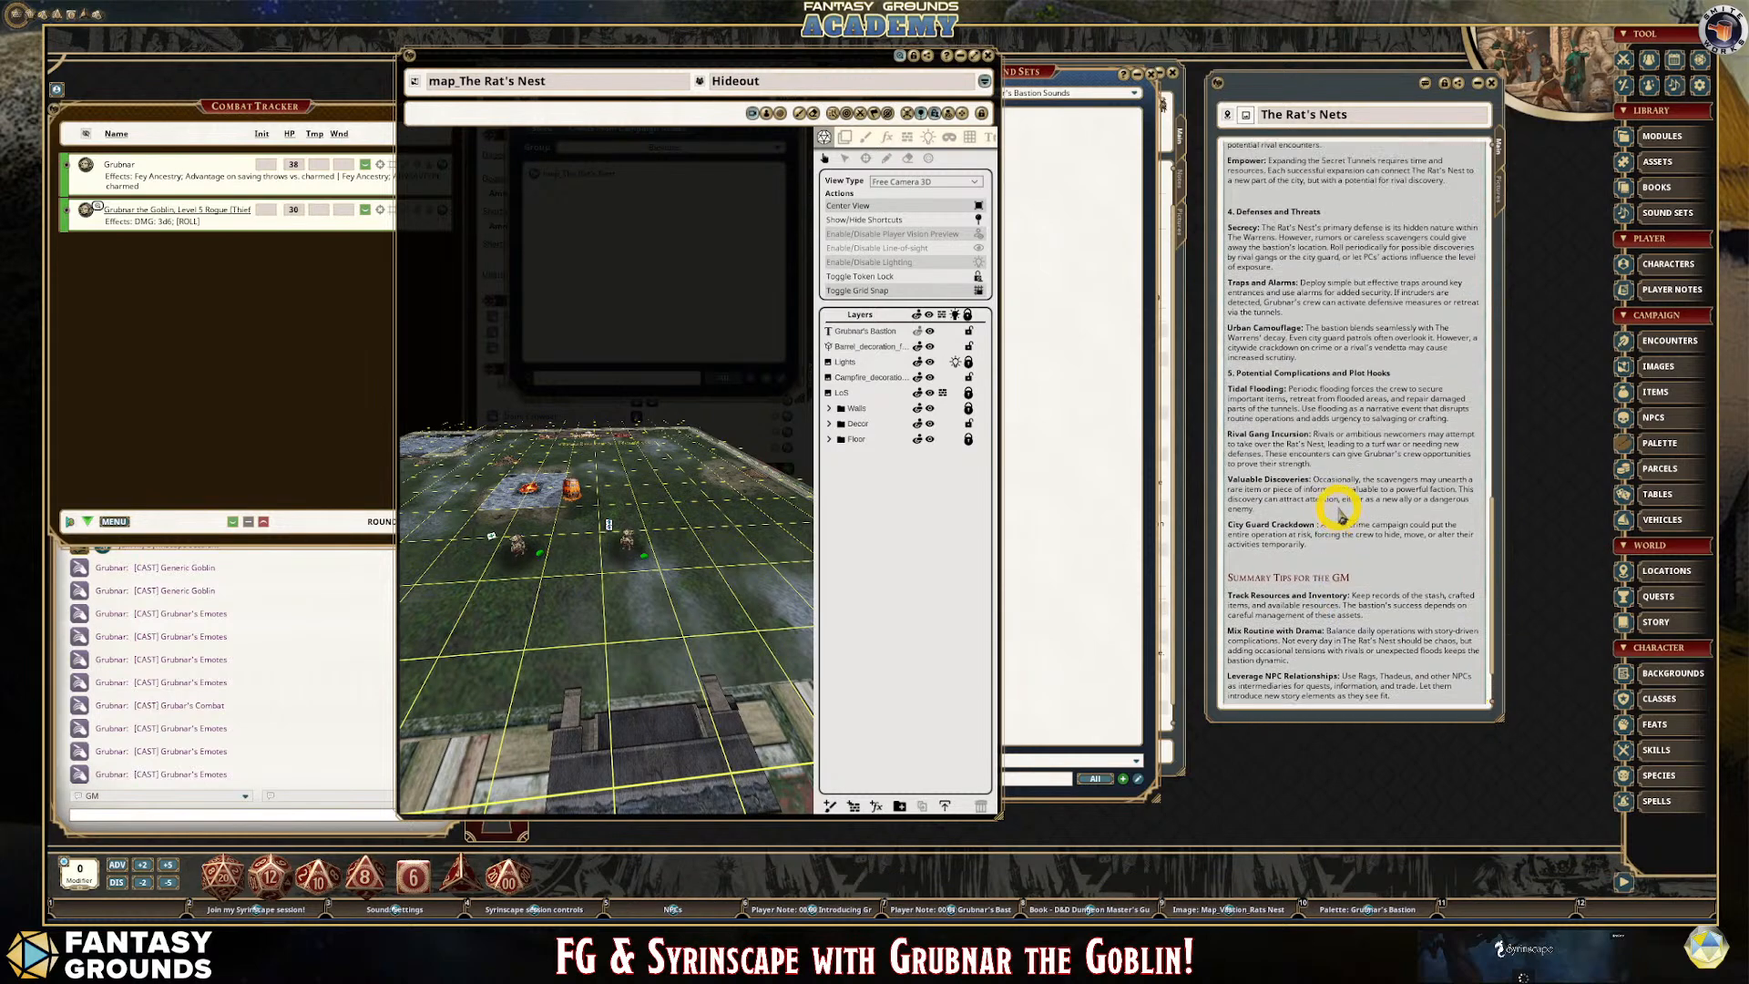
{"action": "scroll", "coordinate": [1336, 491], "scroll_direction": "up", "scroll_amount": 15}
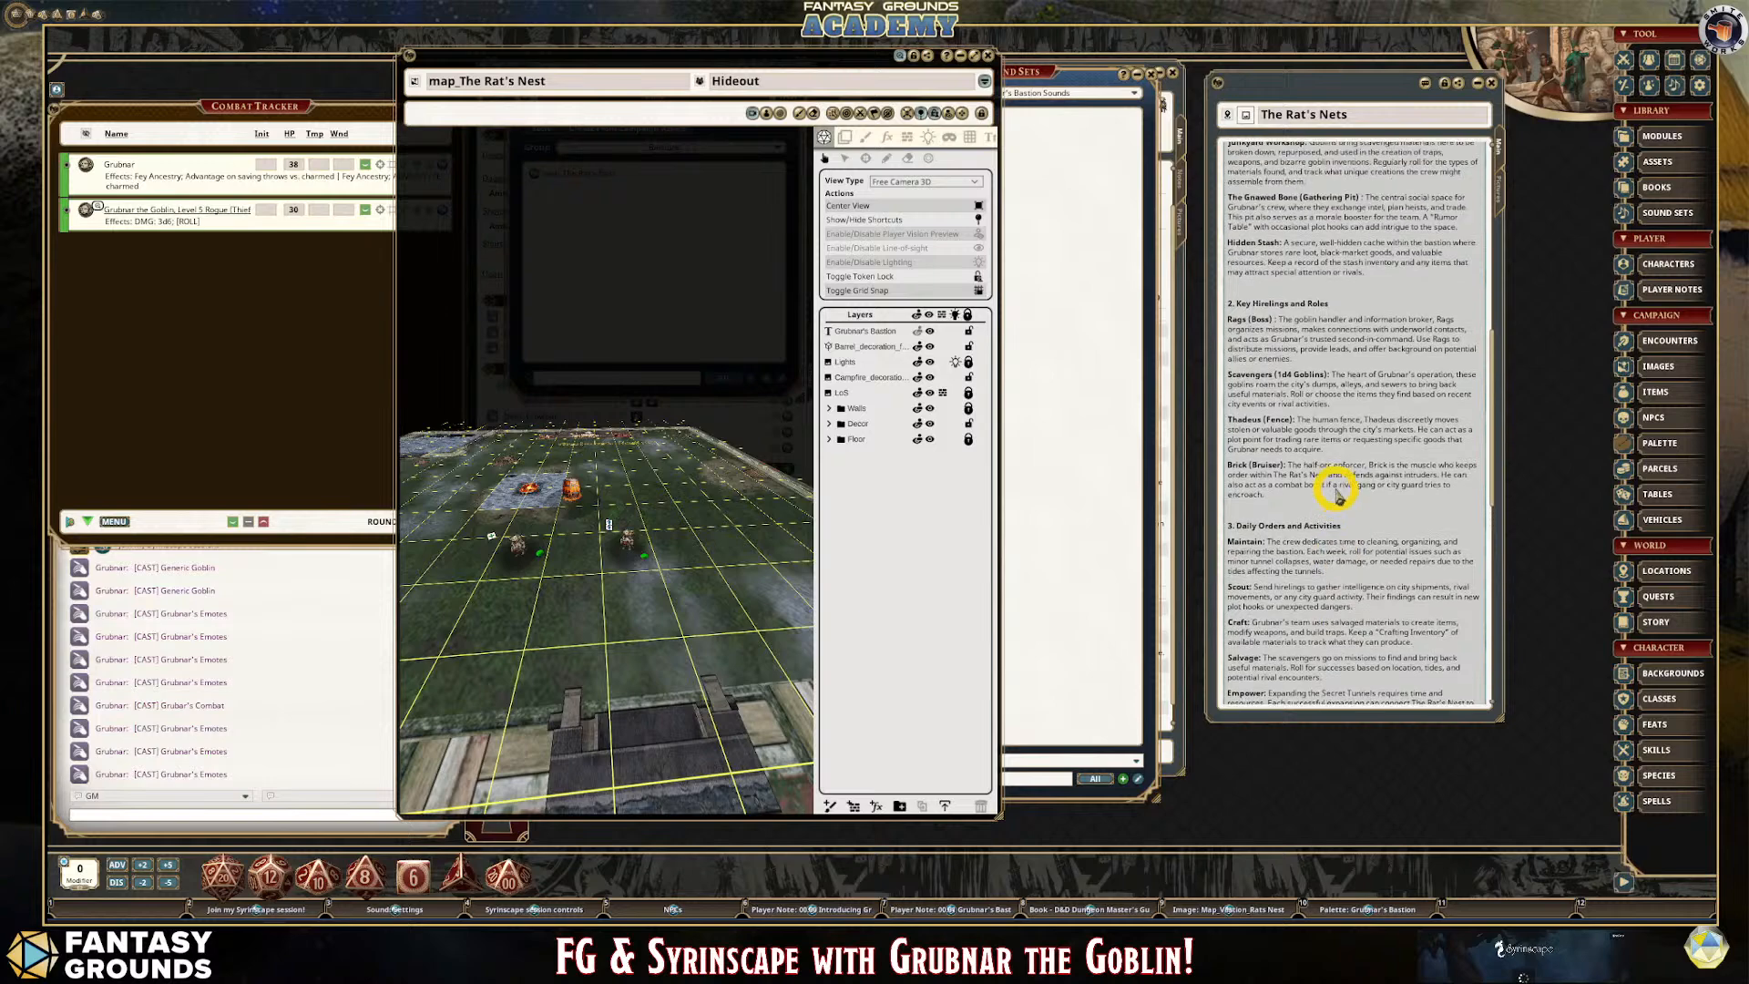
Insert a blank line below the GM notes heading of The Rat's Nets and link the map_The Rat's Nest image there.
{"action": "left_click", "coordinate": [1236, 333]}
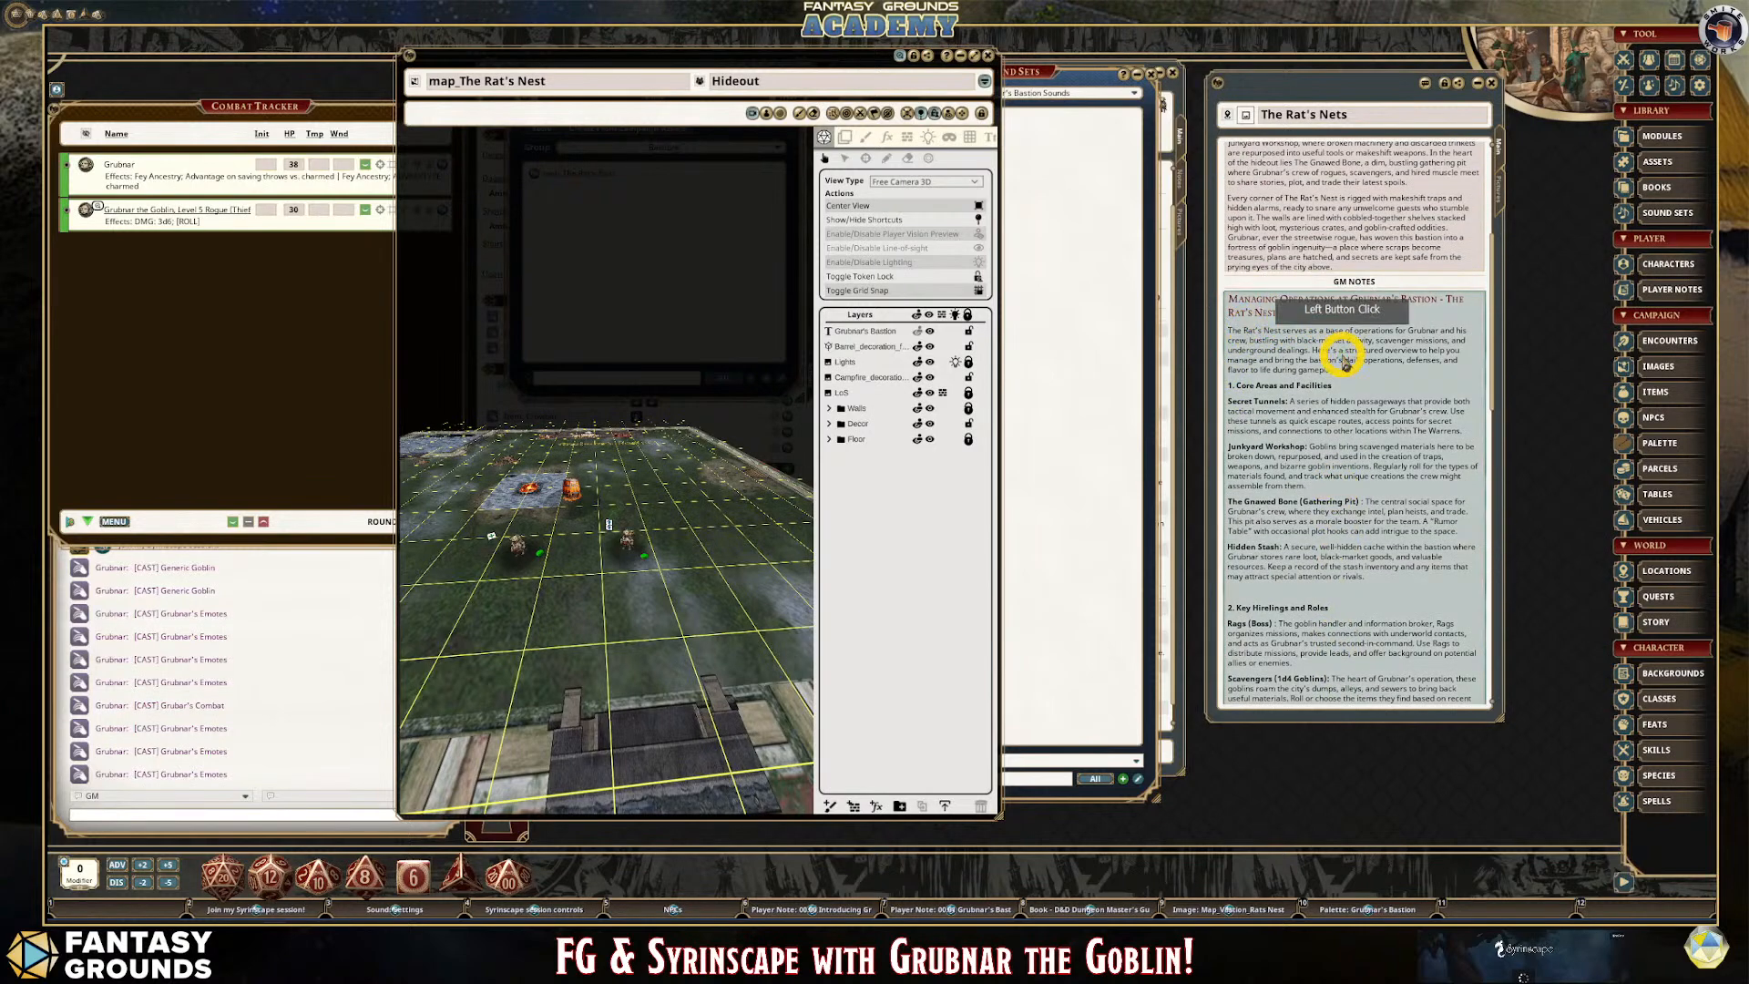
{"action": "key", "text": "Return"}
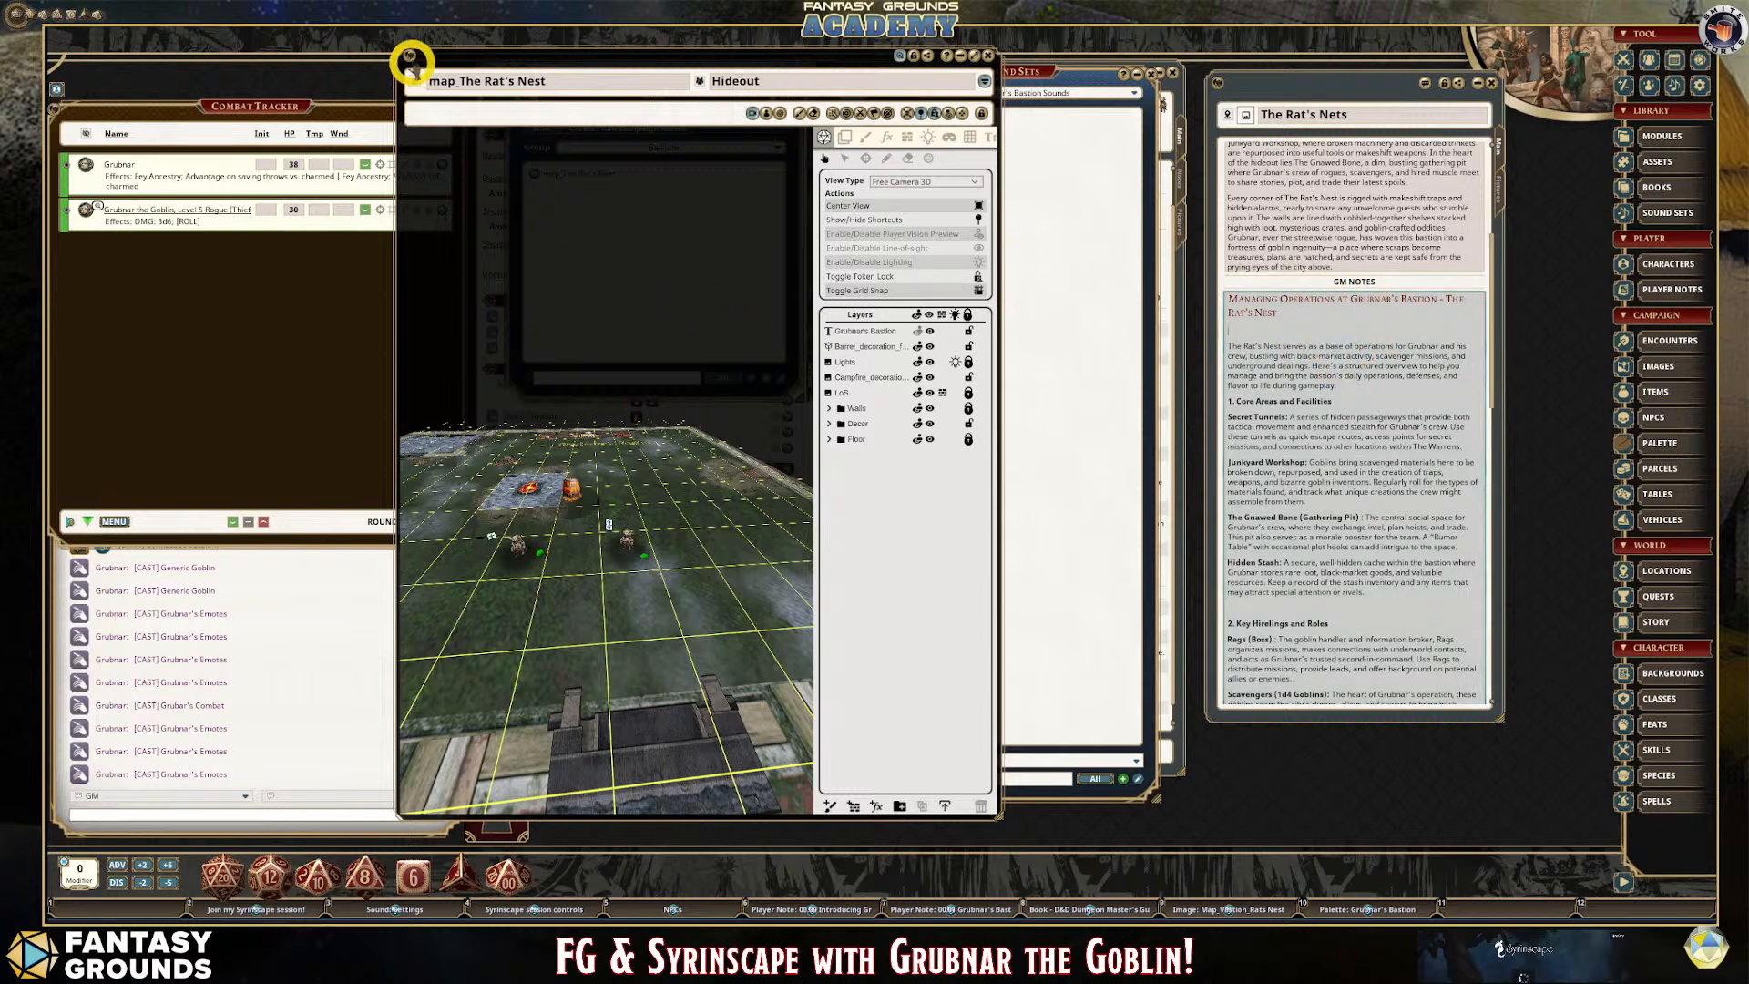
{"action": "left_click", "coordinate": [1234, 332]}
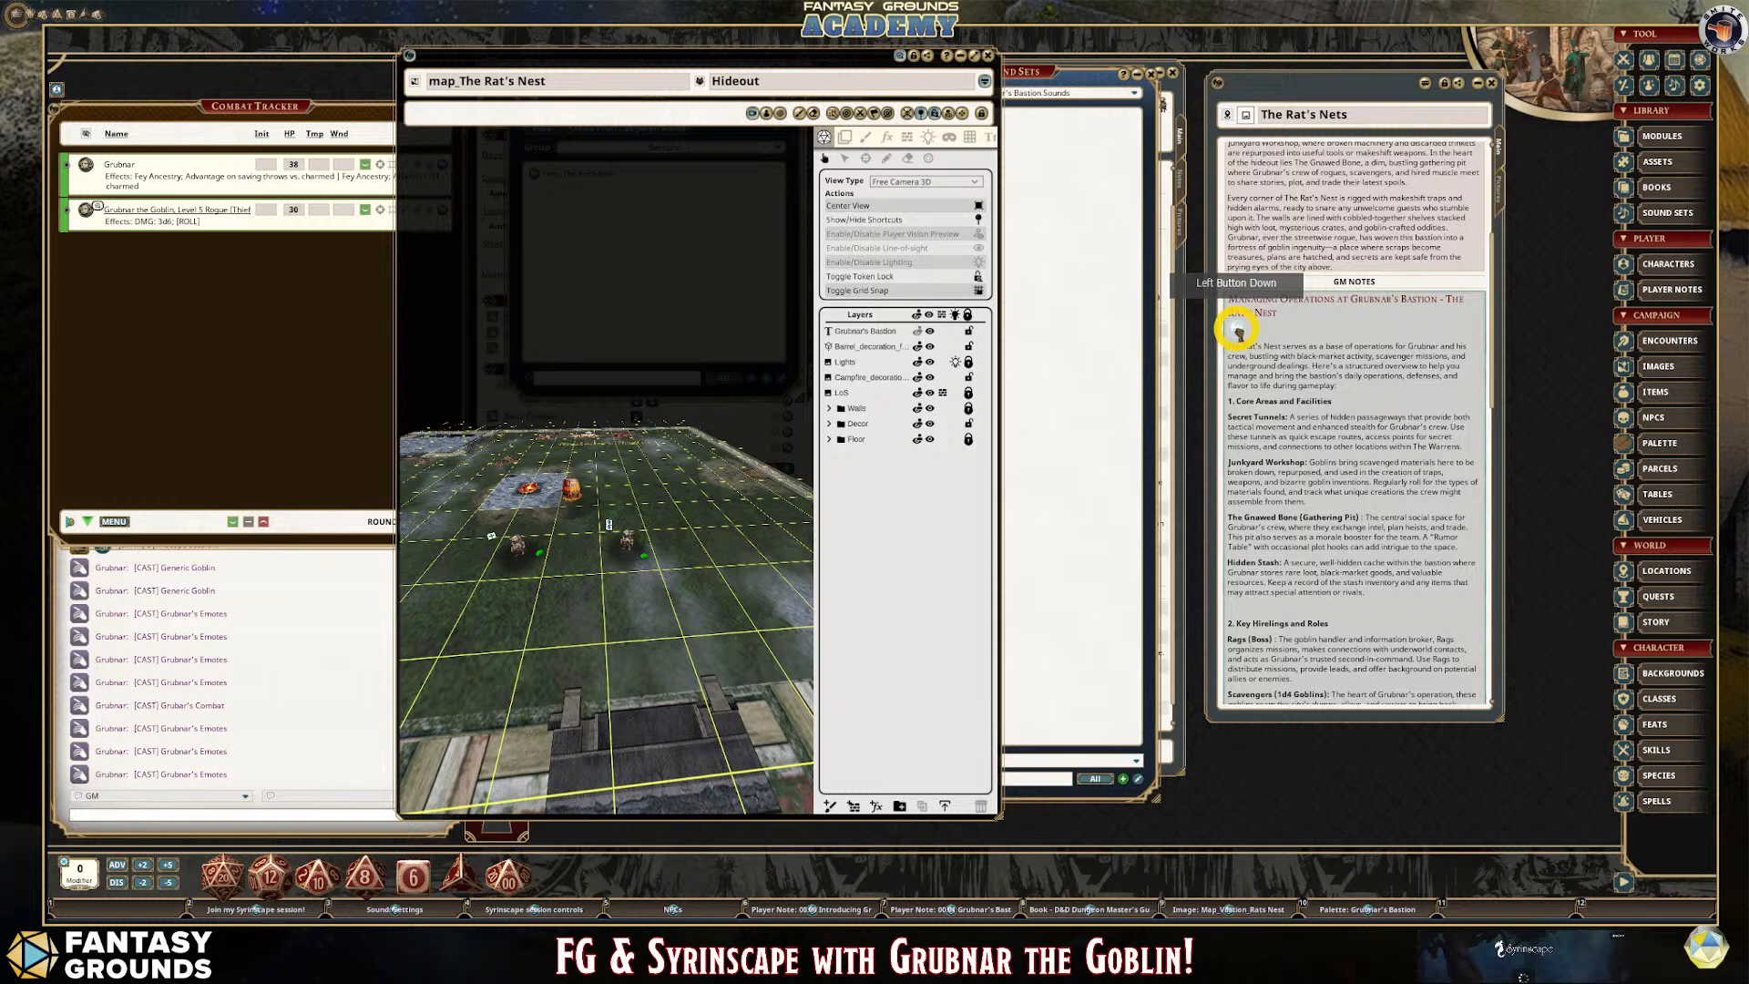
{"action": "left_click_drag", "start_coordinate": [1237, 333], "coordinate": [1236, 334]}
Turn the 3D map view toward the blue-tiled rooms, and move and widen the map window.
{"action": "scroll", "coordinate": [683, 421], "scroll_direction": "up", "scroll_amount": 1}
{"action": "scroll", "coordinate": [688, 426], "scroll_direction": "up", "scroll_amount": 2}
{"action": "scroll", "coordinate": [637, 542], "scroll_direction": "up", "scroll_amount": 2}
{"action": "left_click_drag", "start_coordinate": [622, 629], "coordinate": [564, 473]}
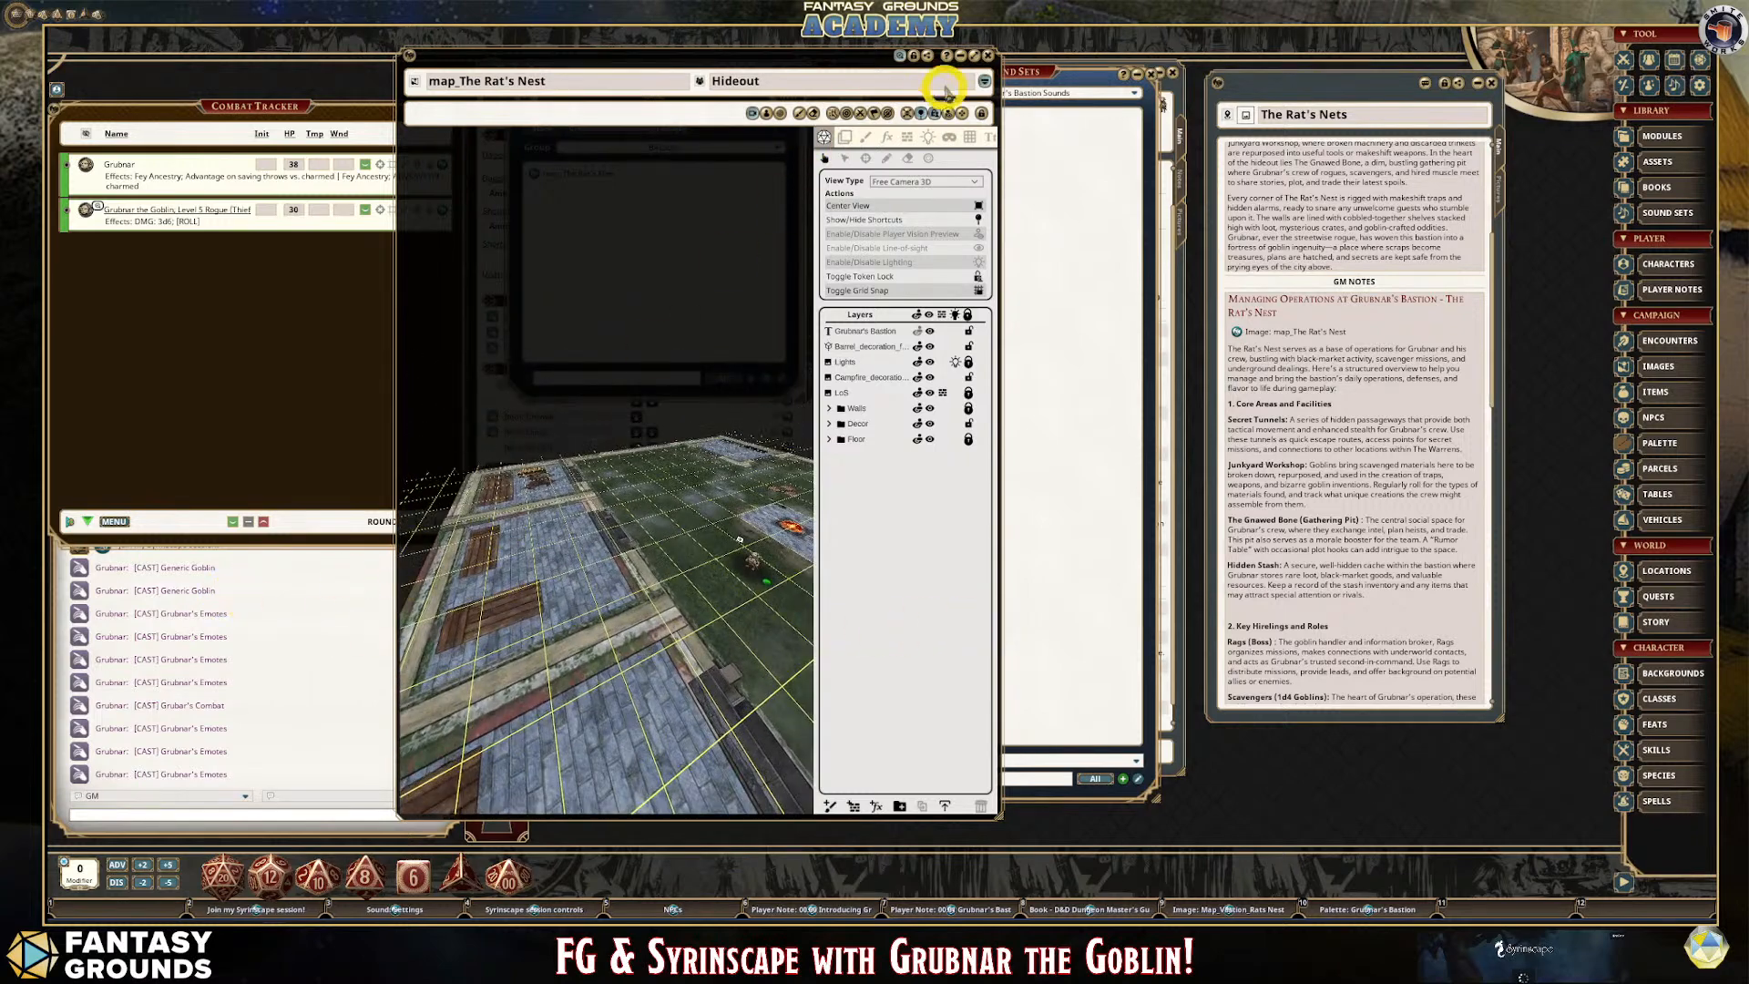
{"action": "left_click_drag", "start_coordinate": [804, 73], "coordinate": [697, 10]}
{"action": "left_click_drag", "start_coordinate": [891, 749], "coordinate": [1226, 681]}
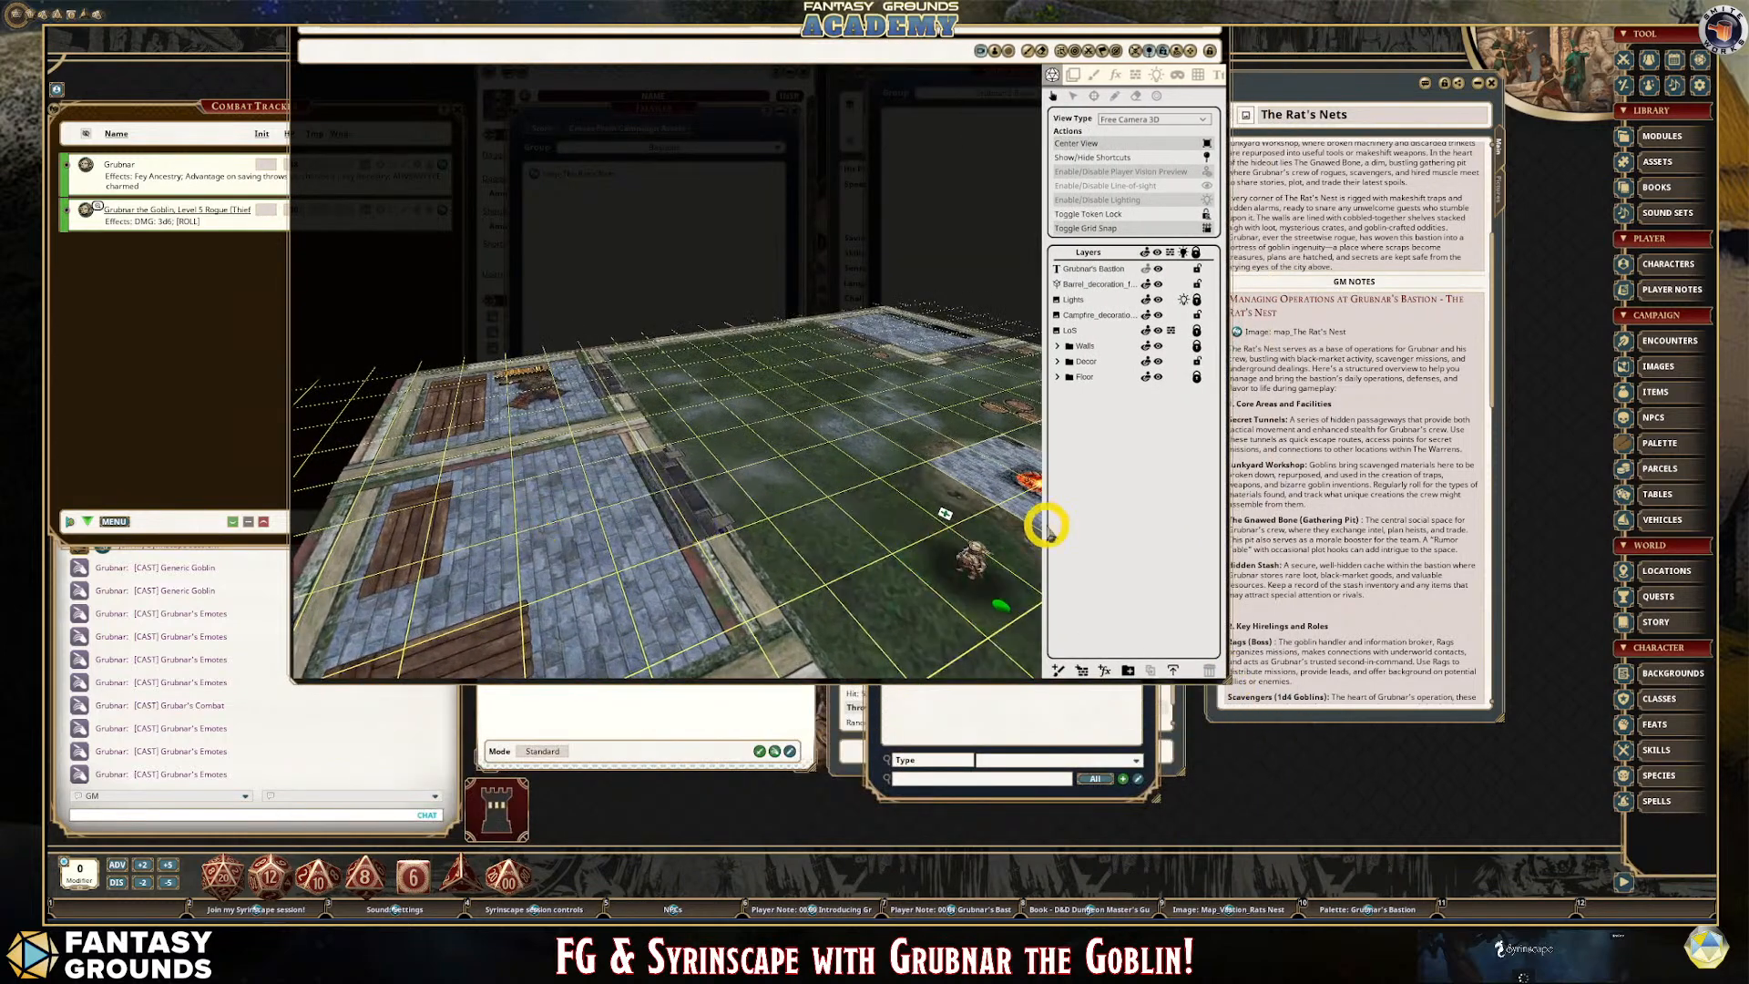
Orbit the 3D map over the bastion and zoom it to fit so the whole layout can be examined.
{"action": "left_click_drag", "start_coordinate": [761, 558], "coordinate": [725, 596]}
{"action": "scroll", "coordinate": [725, 596], "scroll_direction": "up", "scroll_amount": 2}
{"action": "scroll", "coordinate": [751, 592], "scroll_direction": "down", "scroll_amount": 1}
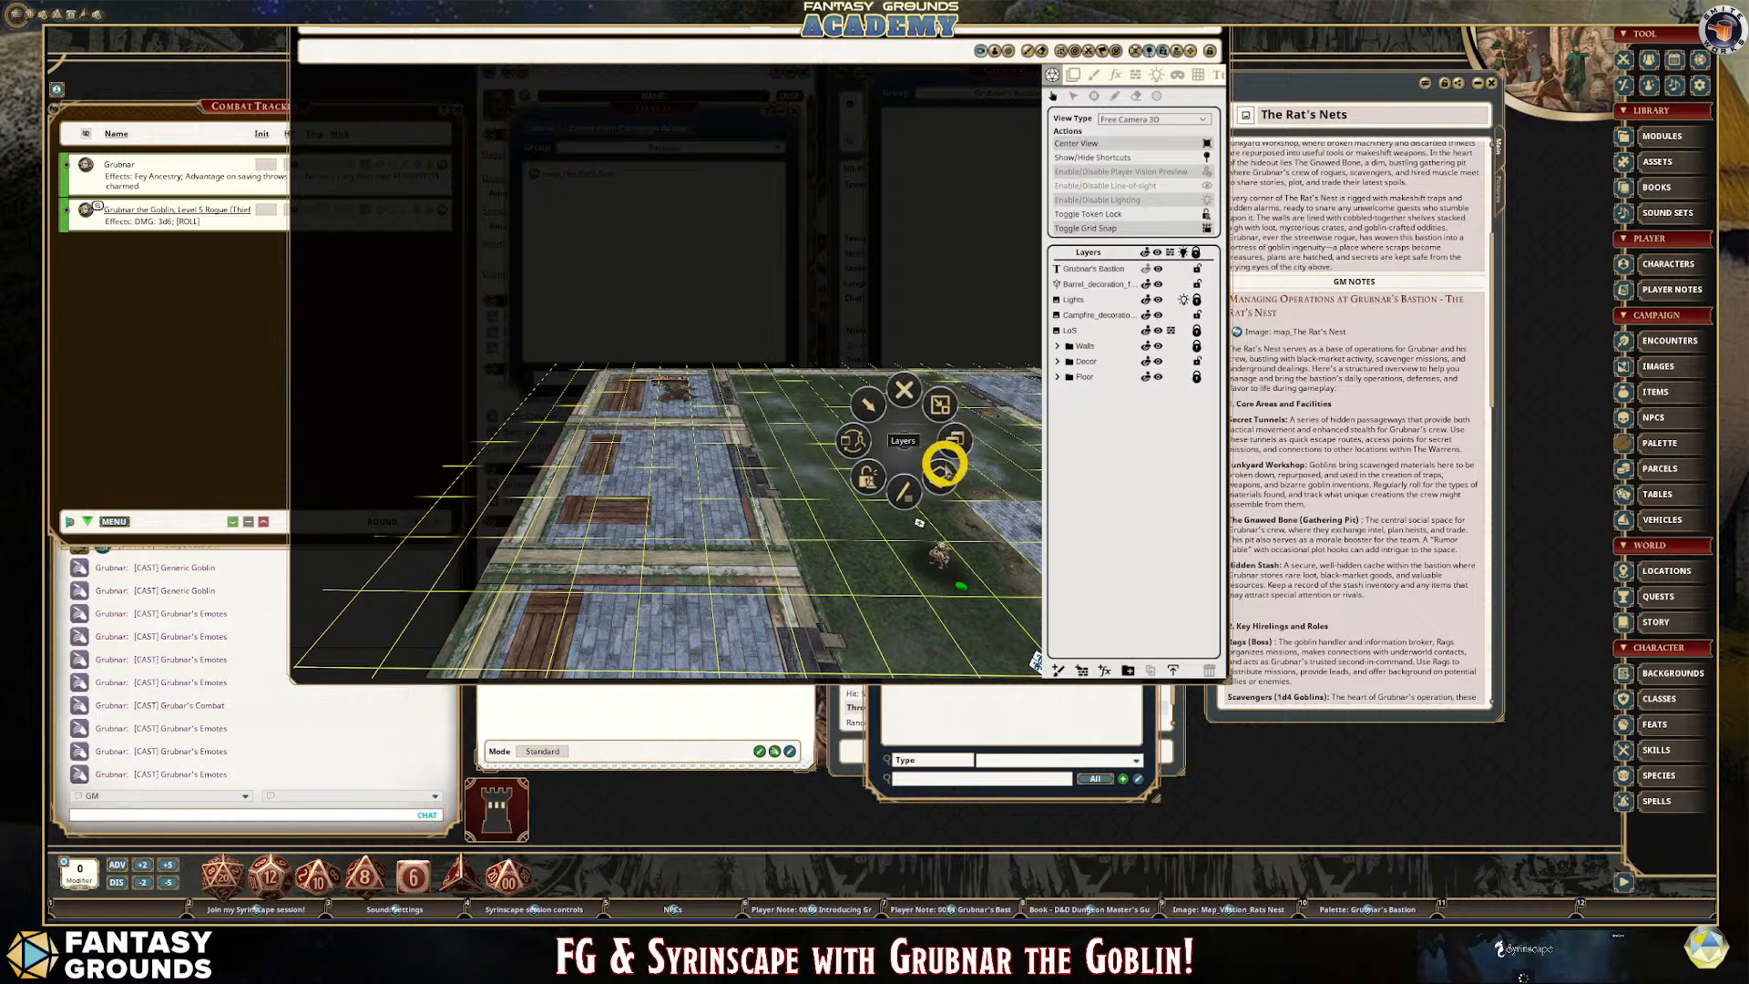
{"action": "left_click", "coordinate": [954, 436]}
{"action": "right_click", "coordinate": [927, 439]}
{"action": "left_click", "coordinate": [977, 438]}
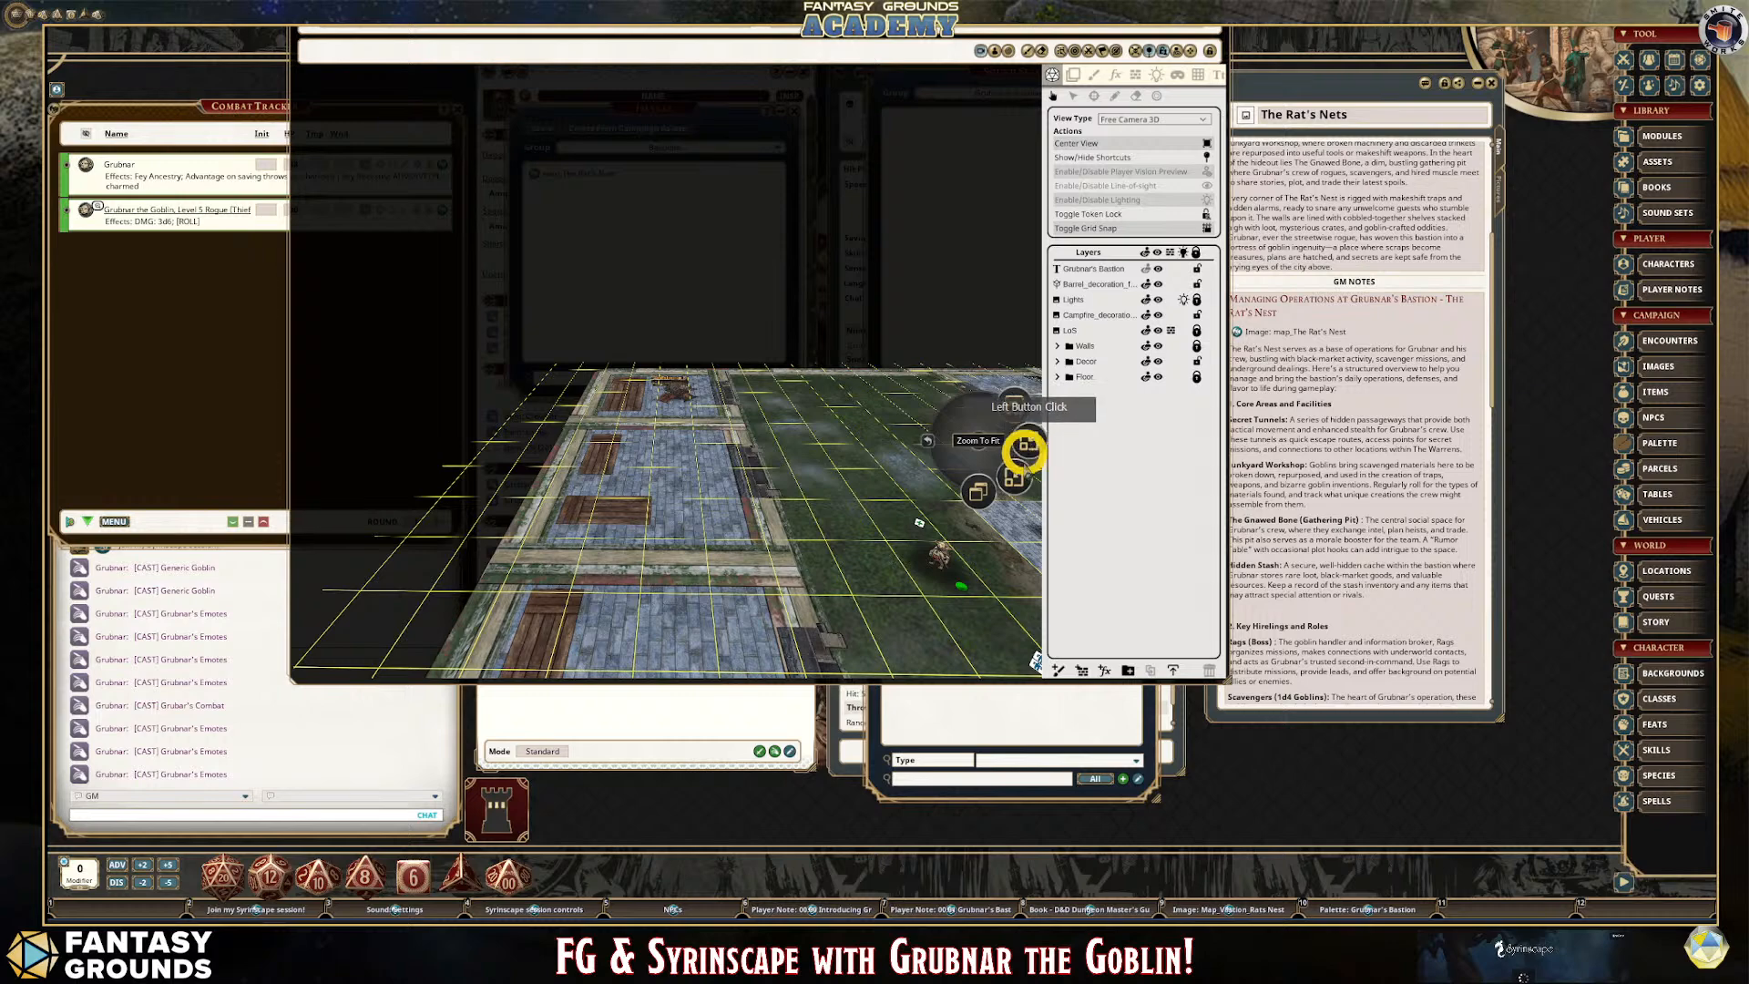
{"action": "left_click", "coordinate": [1016, 480]}
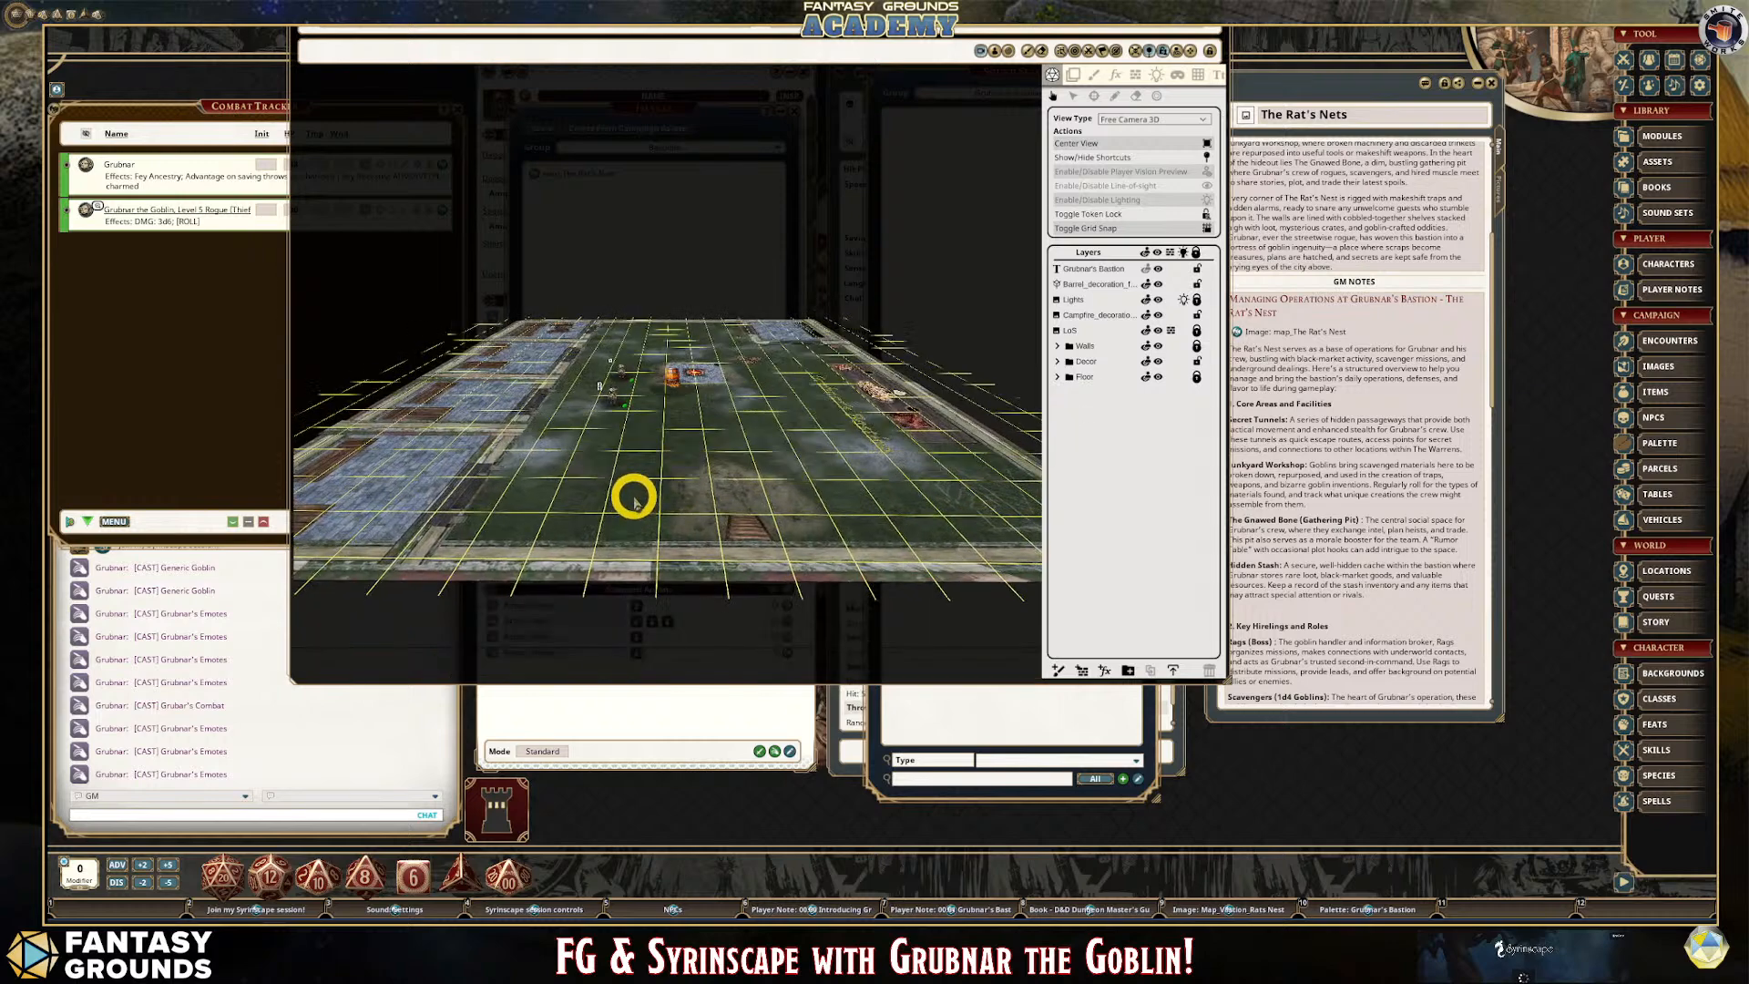
Check the Picture page of The Rat's Nets location and return to its main page at the sub-locations list.
{"action": "left_click_drag", "start_coordinate": [635, 488], "coordinate": [516, 407]}
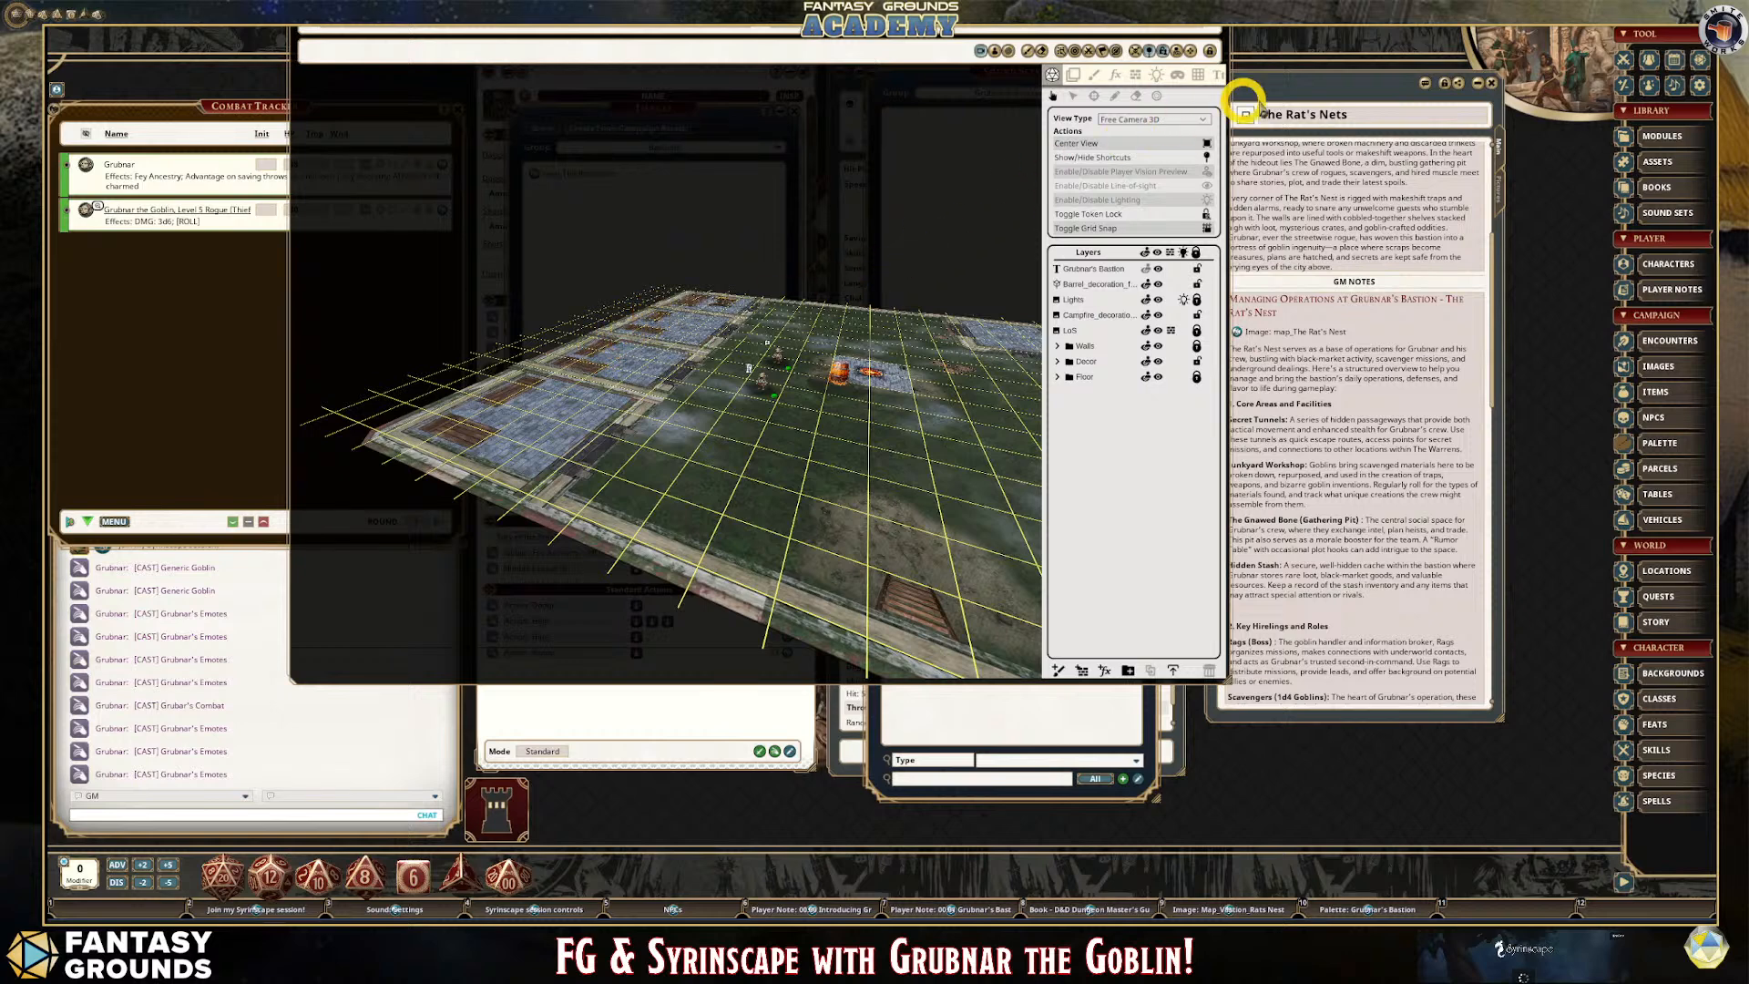
{"action": "left_click", "coordinate": [1342, 91]}
{"action": "scroll", "coordinate": [1458, 164], "scroll_direction": "up", "scroll_amount": 3}
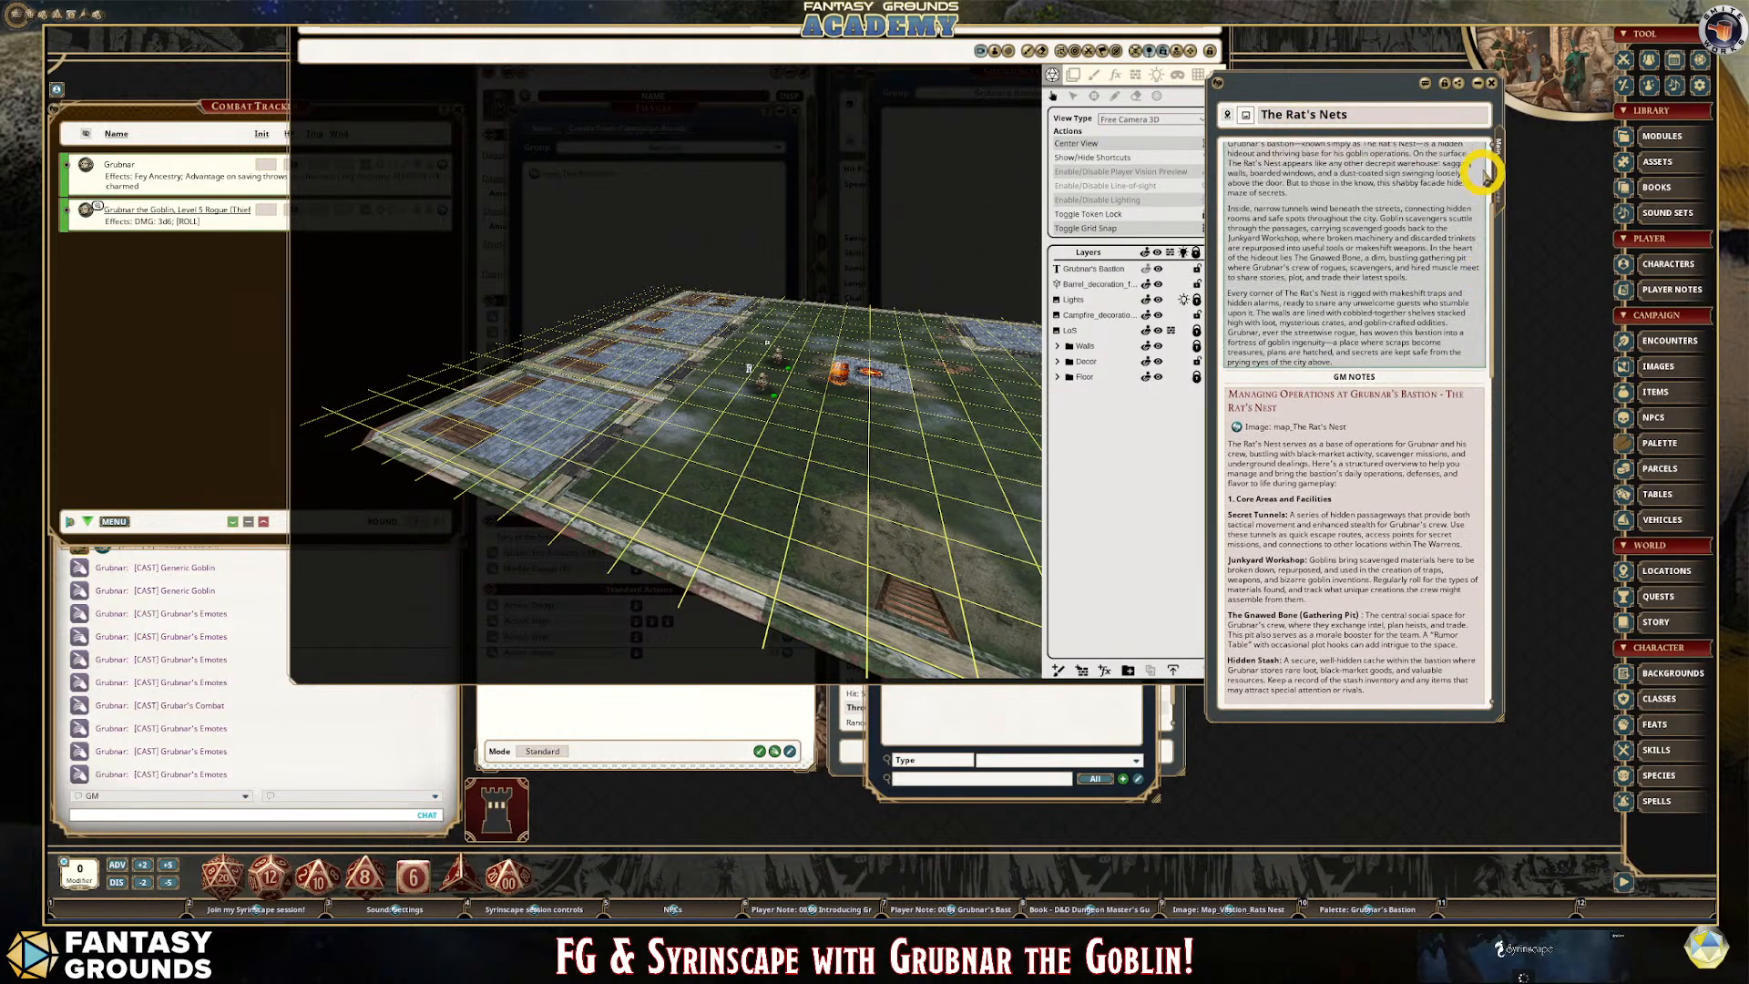
{"action": "left_click", "coordinate": [1501, 146]}
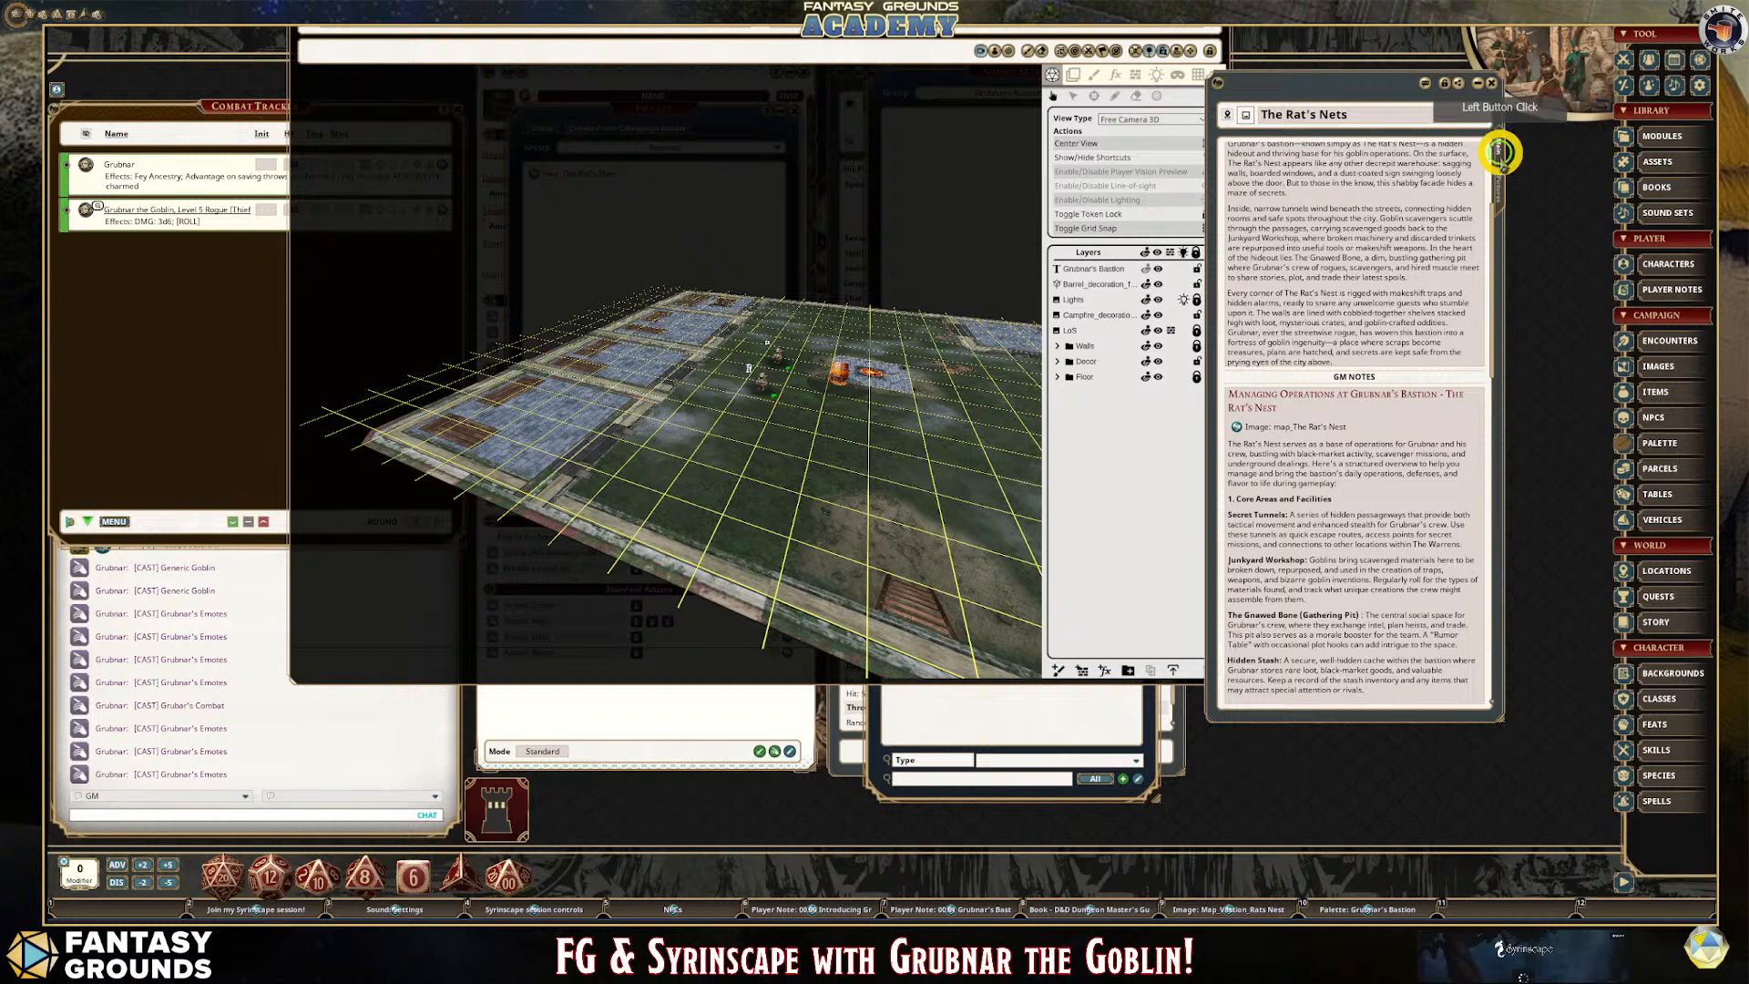
{"action": "left_click", "coordinate": [1500, 185]}
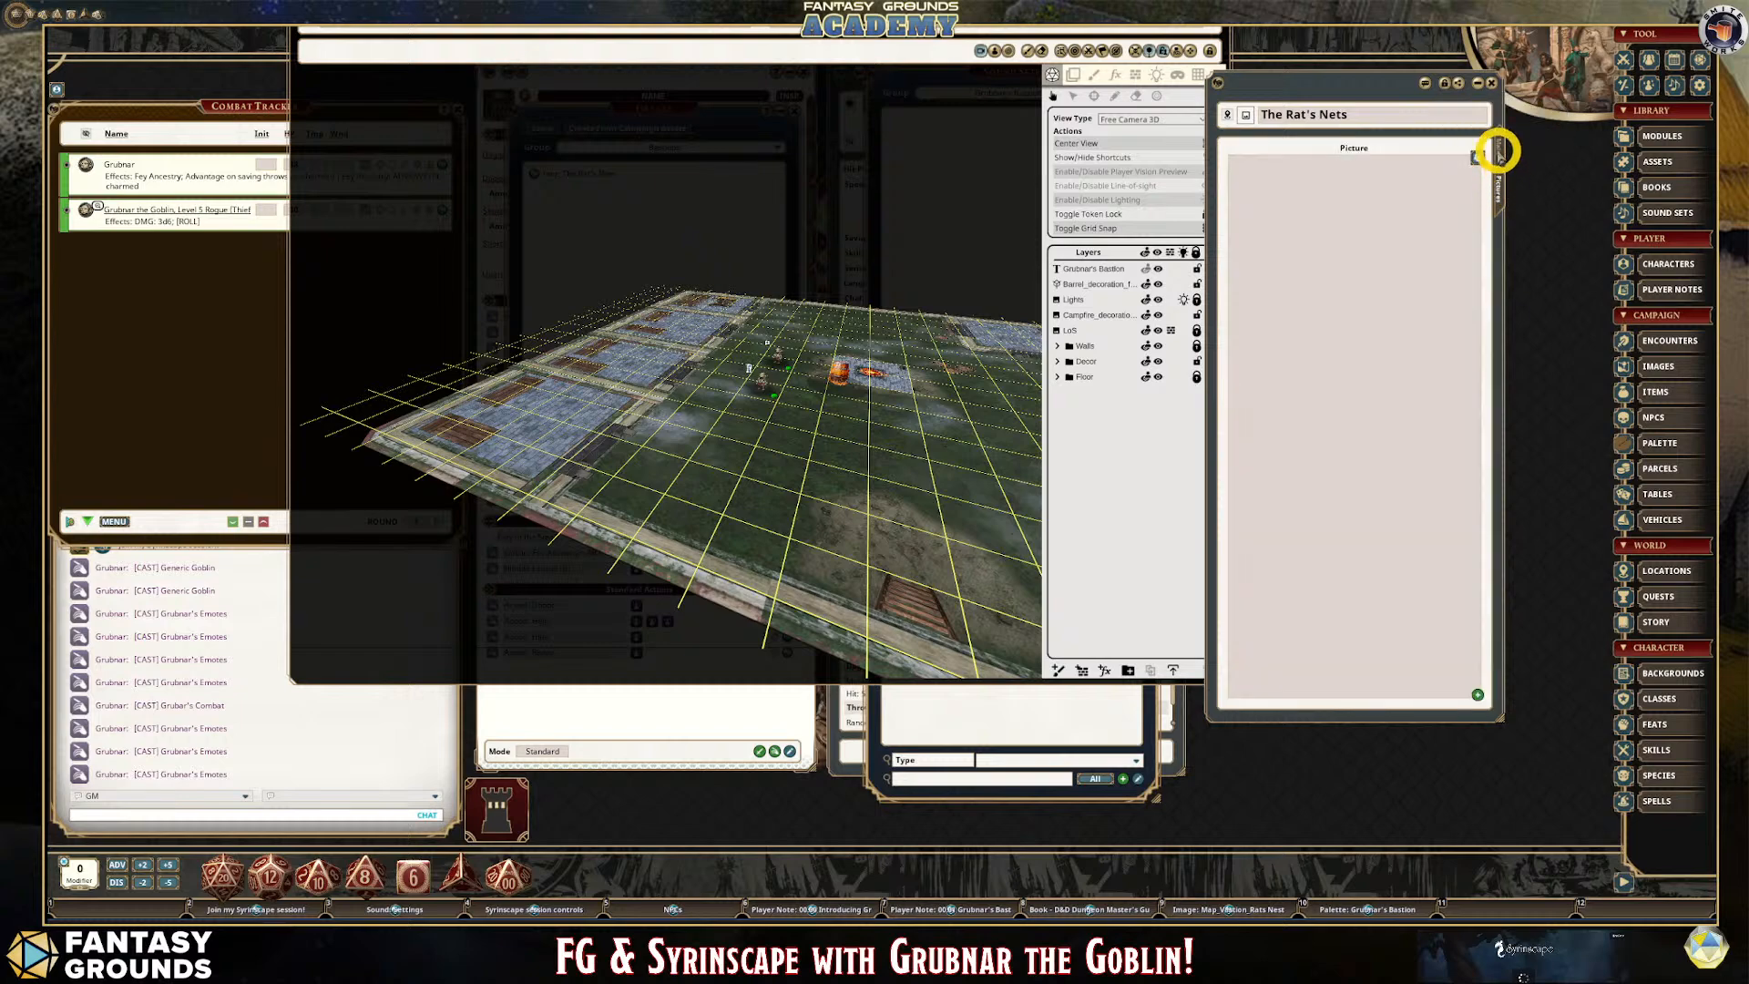
{"action": "left_click", "coordinate": [1501, 146]}
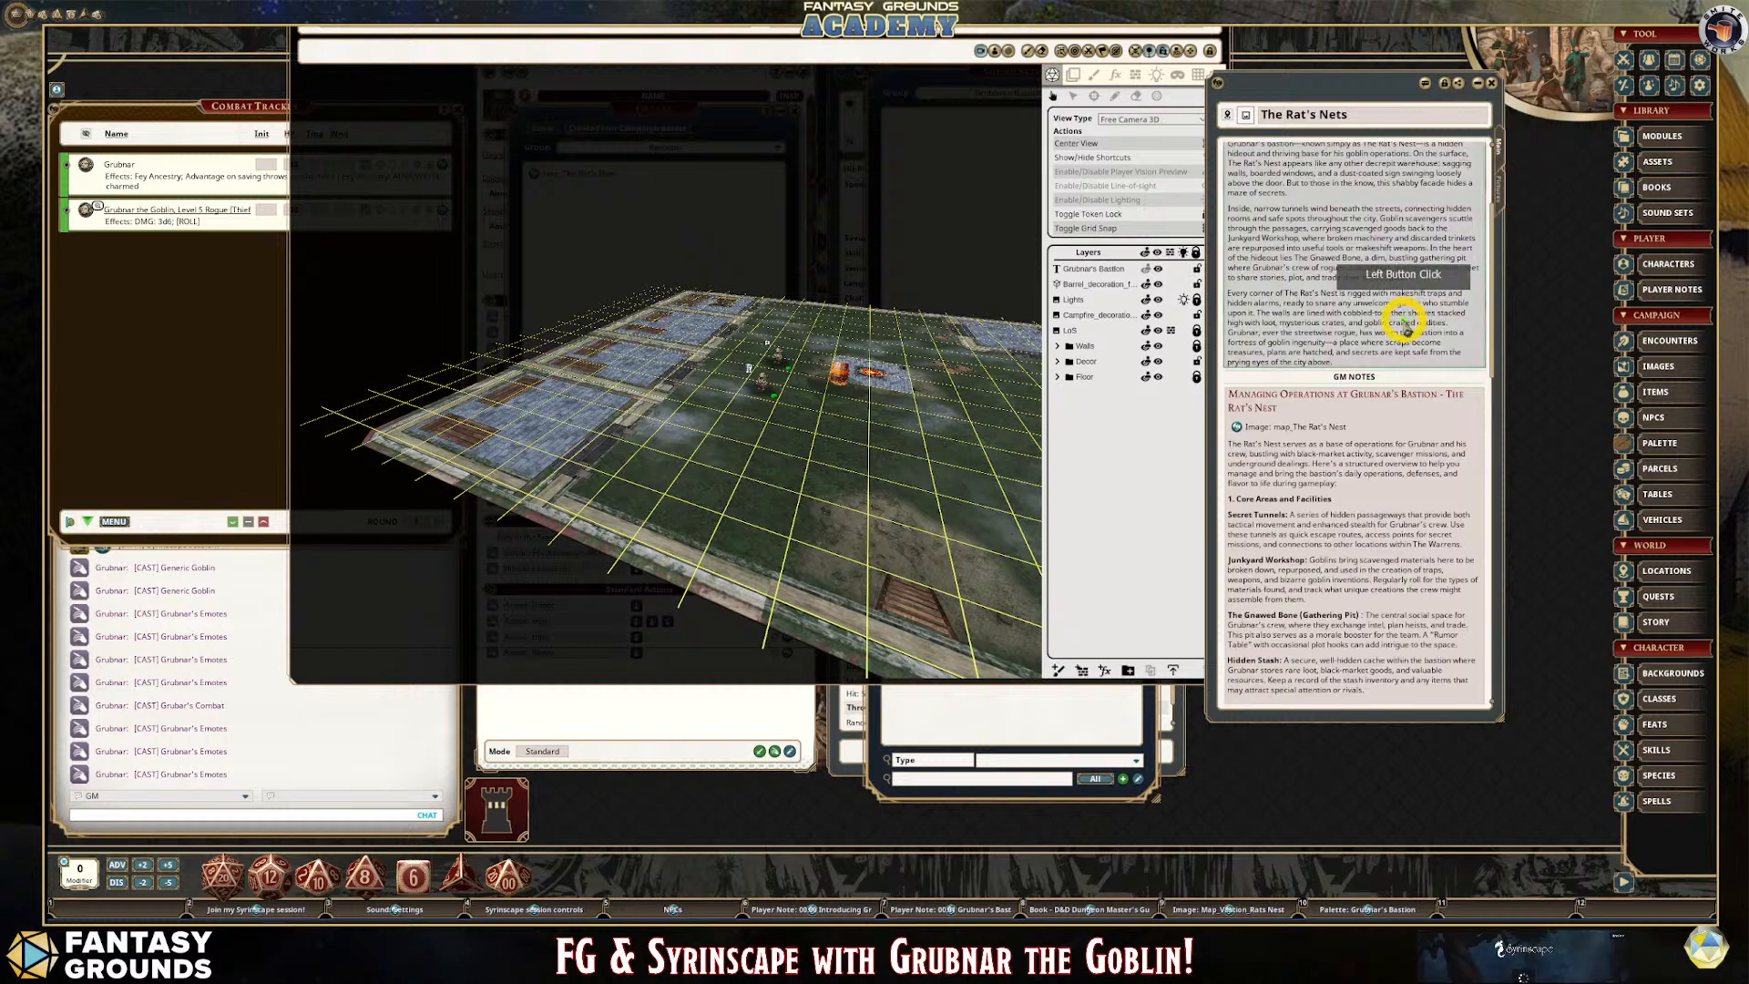
{"action": "scroll", "coordinate": [1439, 300], "scroll_direction": "up", "scroll_amount": 2}
{"action": "scroll", "coordinate": [1480, 391], "scroll_direction": "up", "scroll_amount": 2}
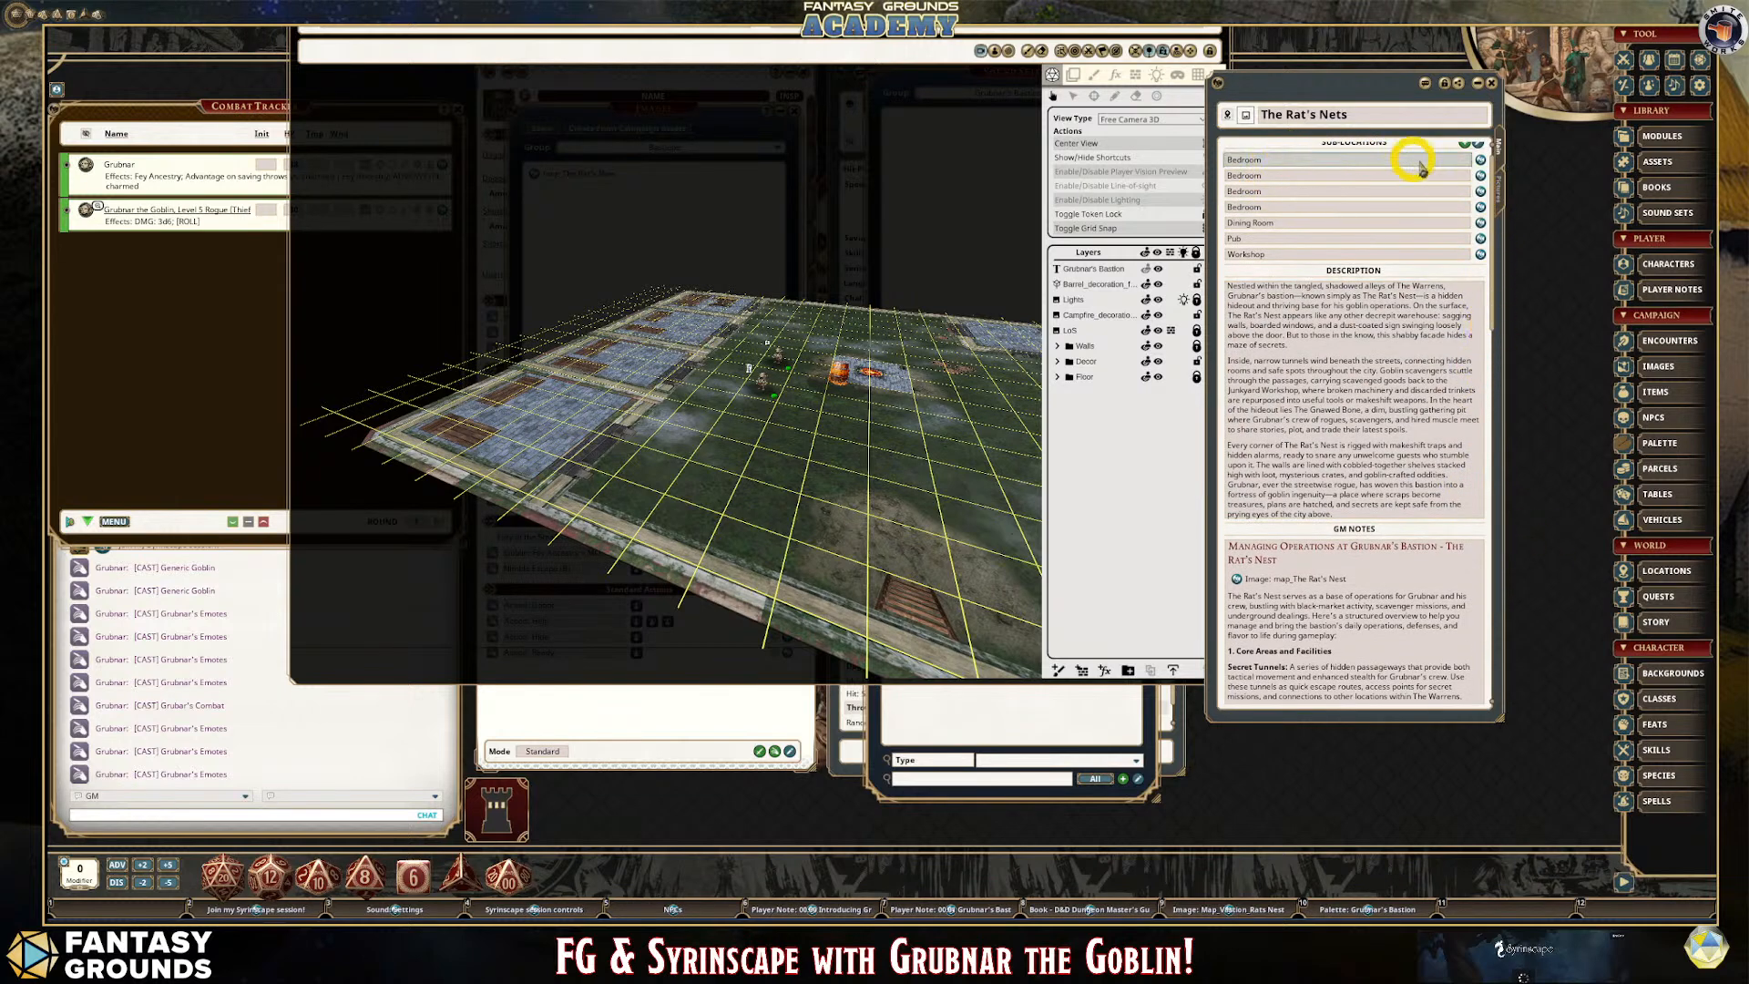
Pin the Bedroom sub-location links of The Rat's Nets onto the blue-tiled rooms of the 3D map.
{"action": "left_click_drag", "start_coordinate": [1480, 162], "coordinate": [582, 413]}
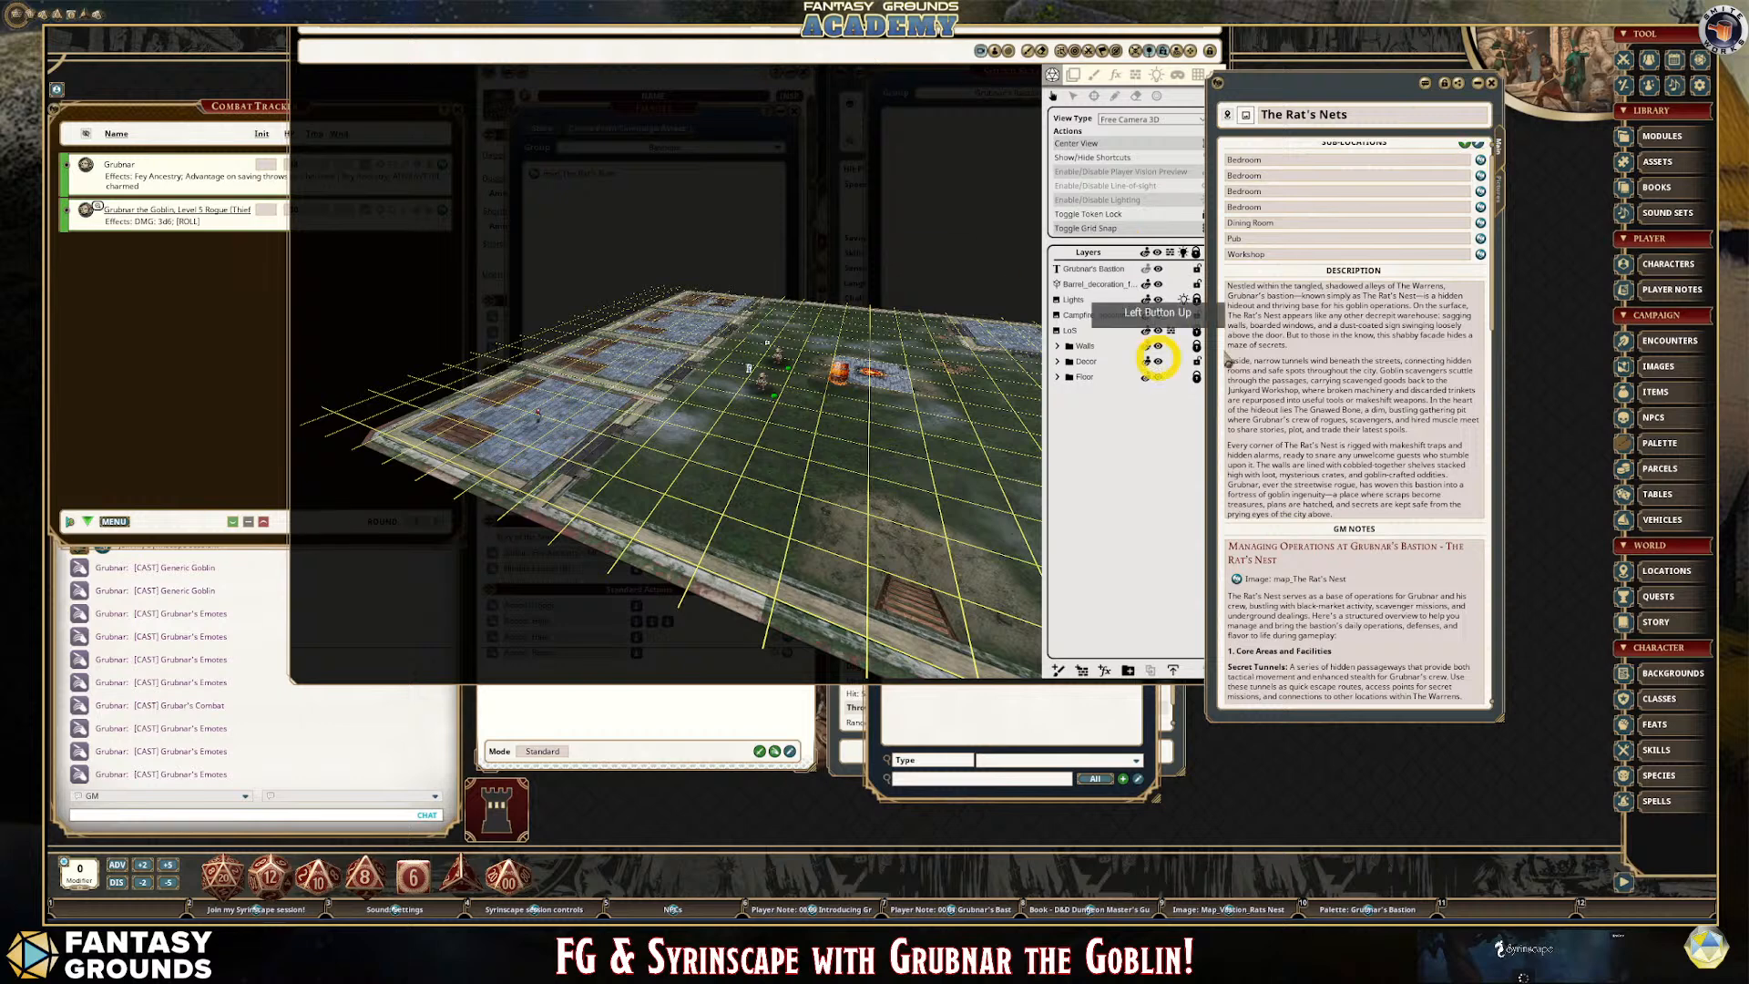
{"action": "left_click_drag", "start_coordinate": [1478, 162], "coordinate": [635, 356]}
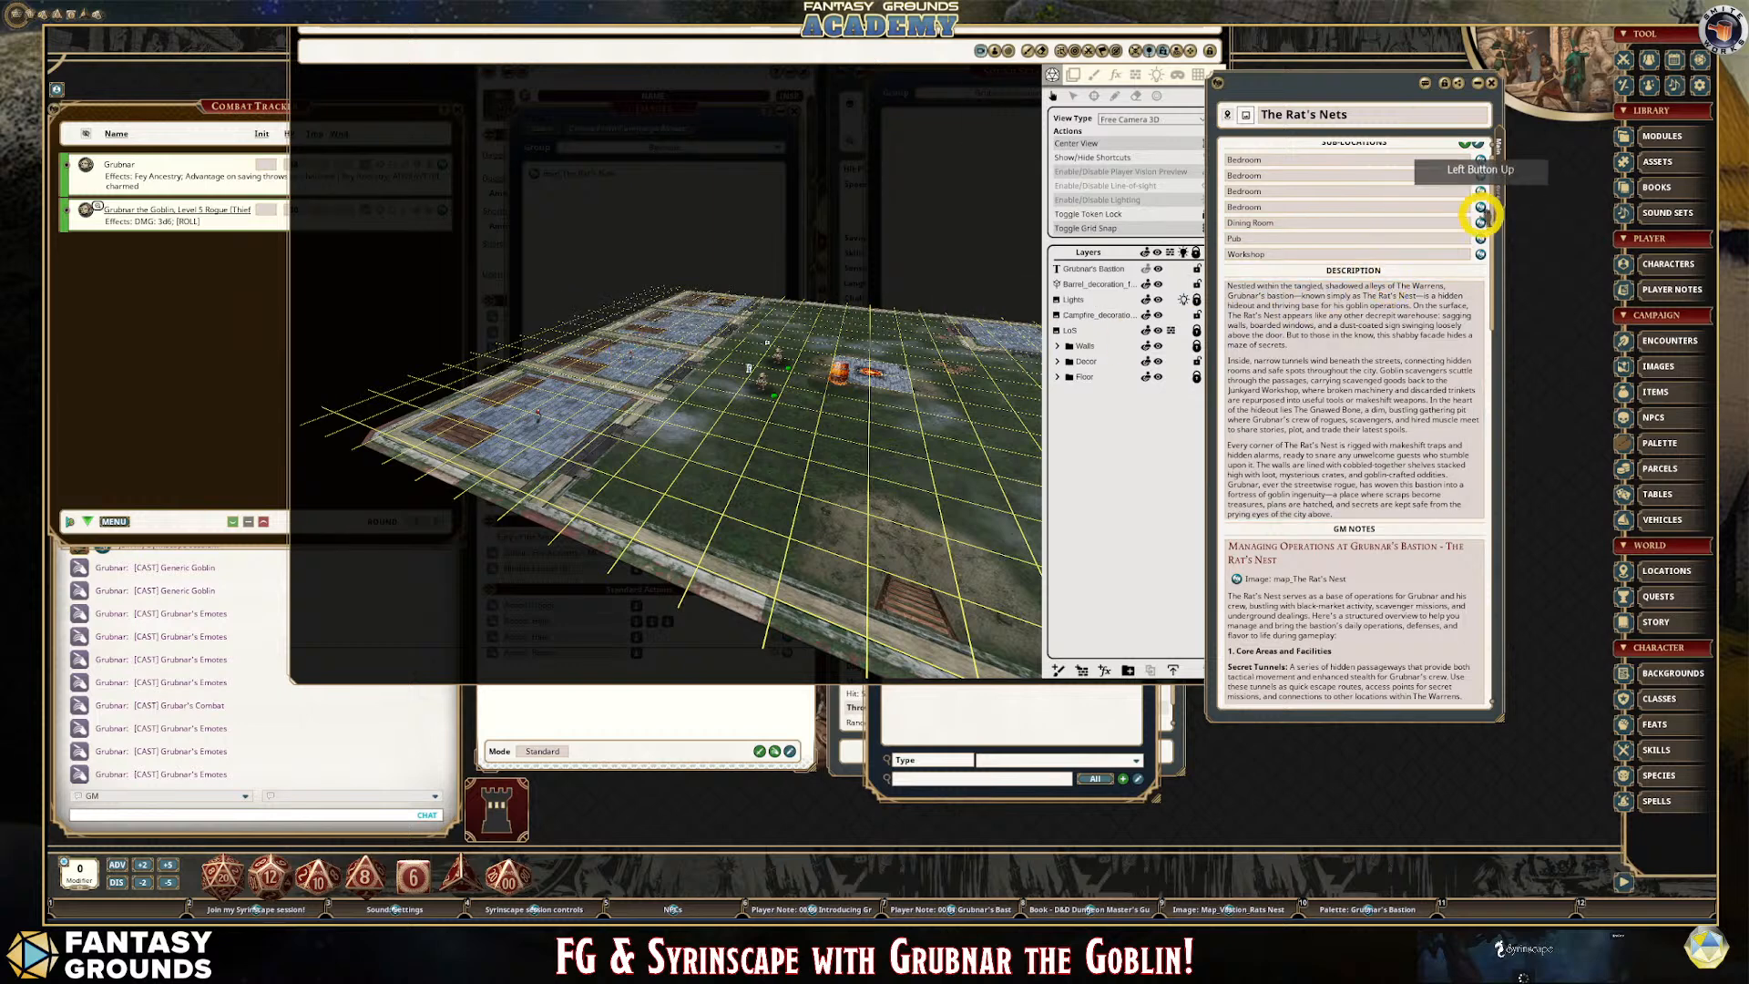
{"action": "left_click_drag", "start_coordinate": [1480, 191], "coordinate": [676, 318]}
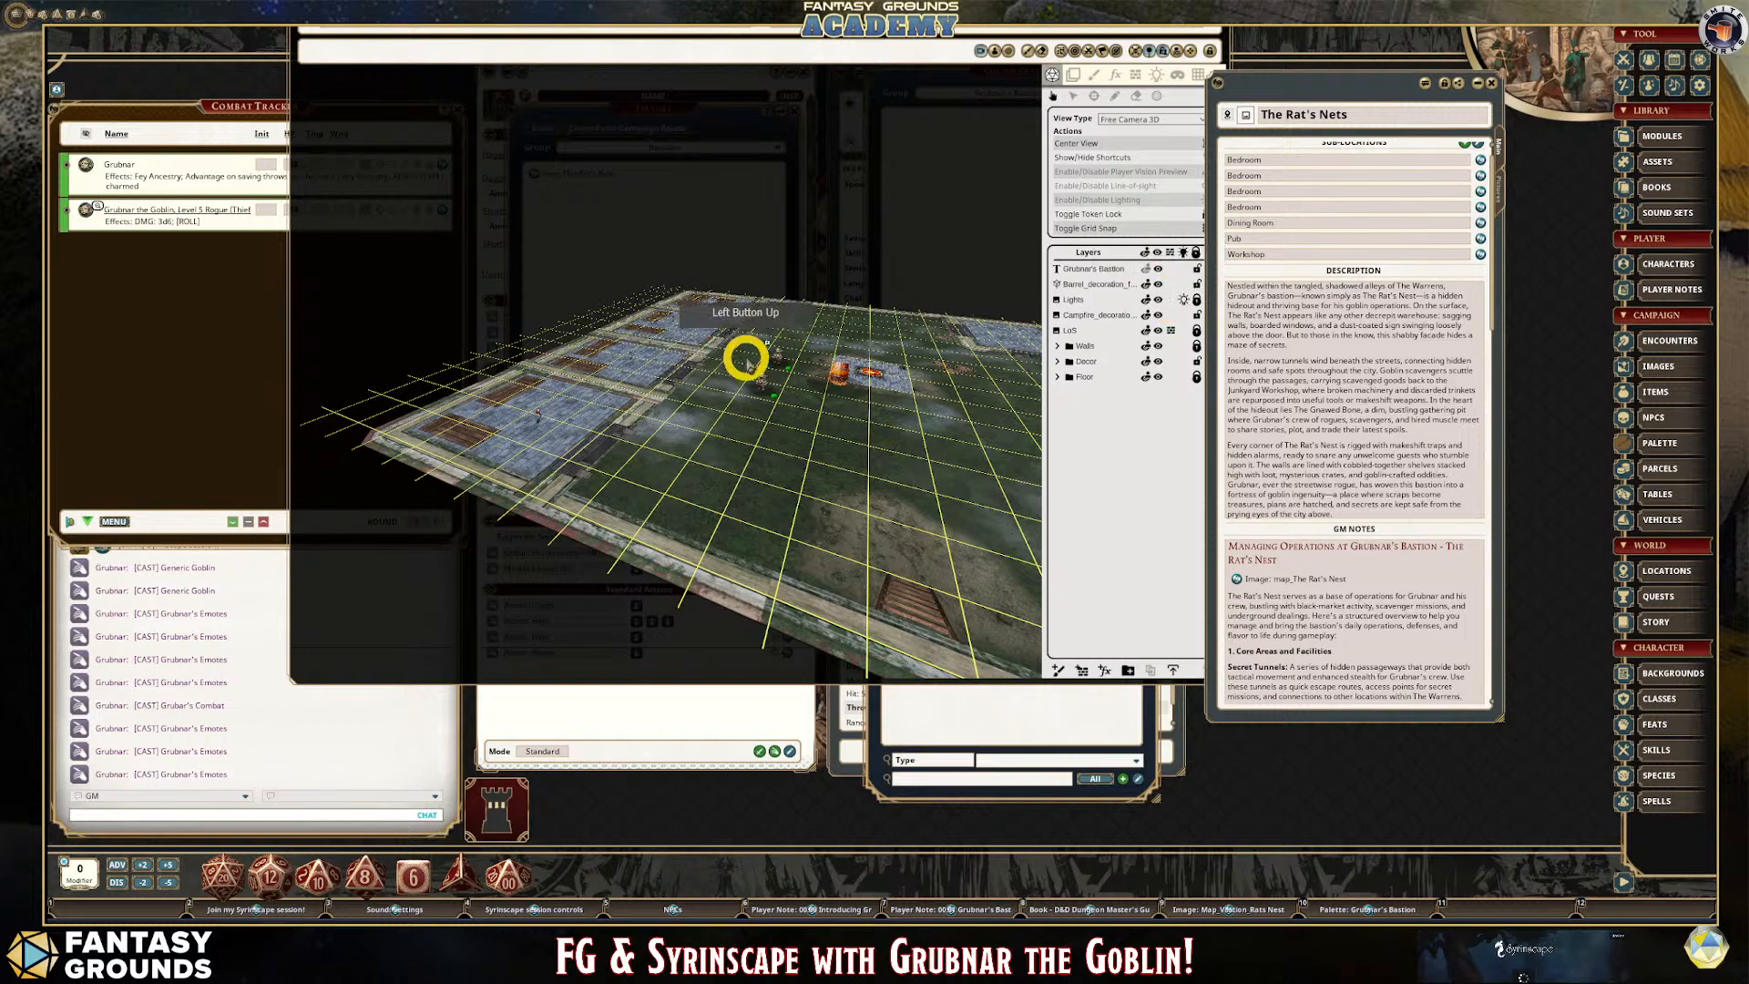
{"action": "scroll", "coordinate": [740, 337], "scroll_direction": "up", "scroll_amount": 4}
{"action": "left_click_drag", "start_coordinate": [792, 336], "coordinate": [1237, 340]}
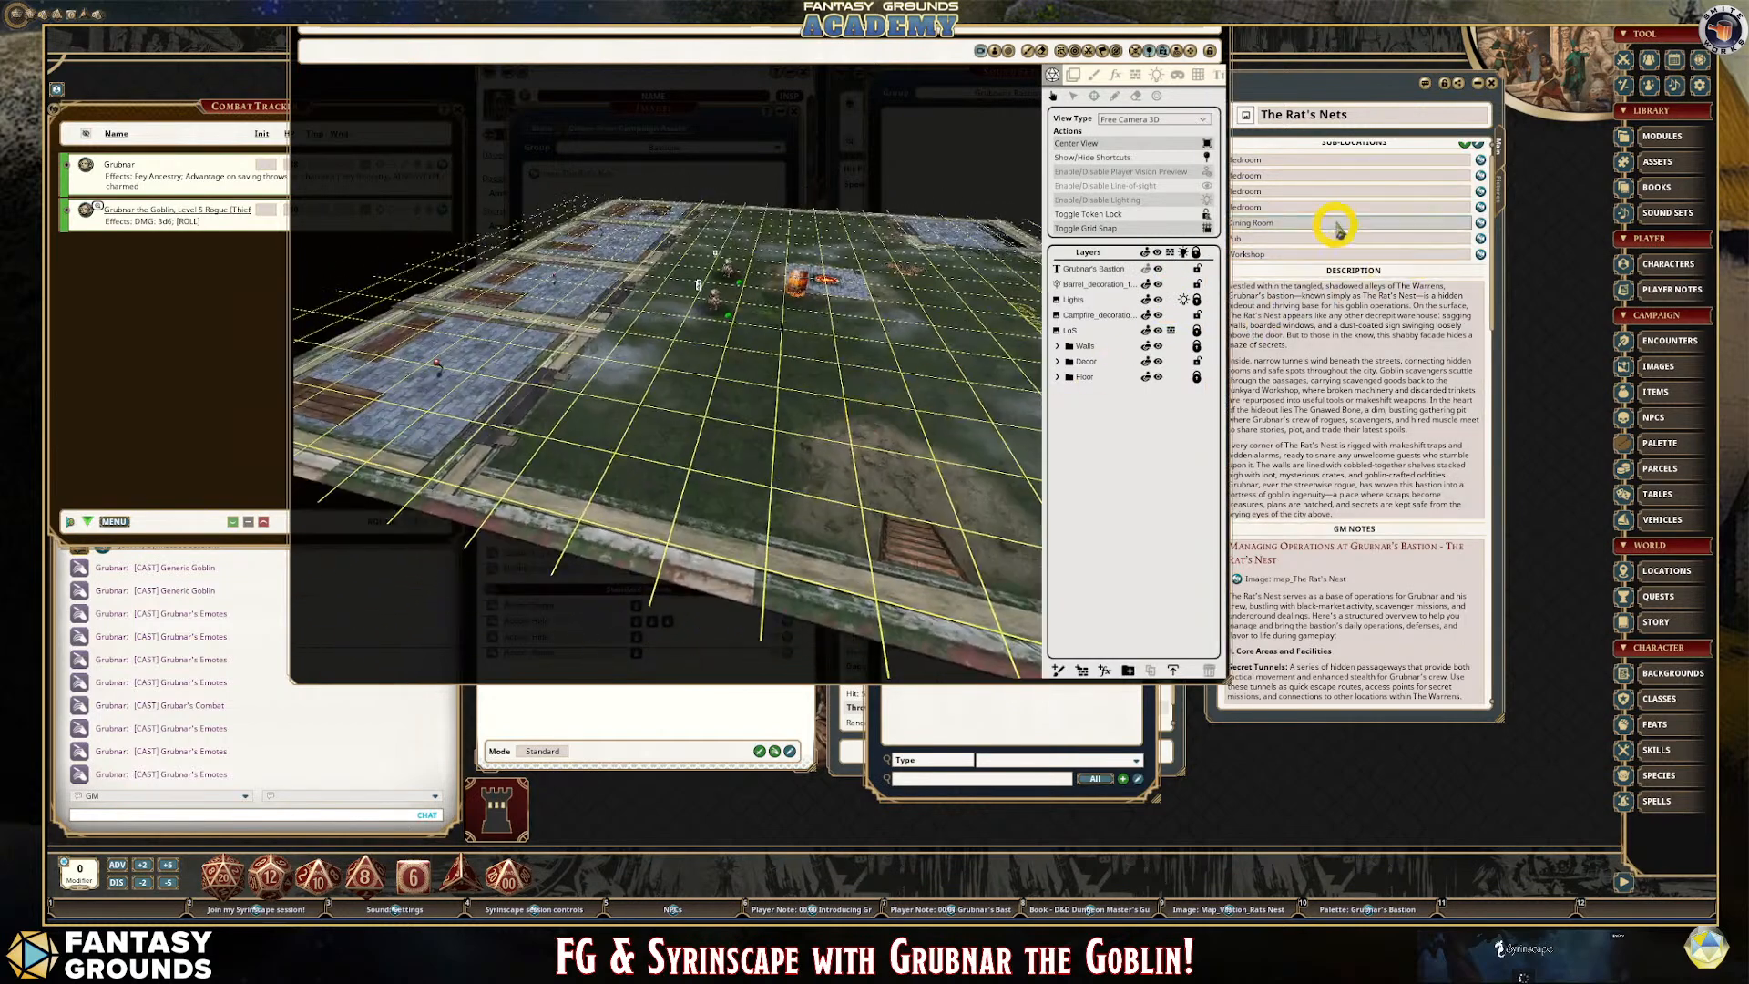
{"action": "left_click", "coordinate": [1328, 98]}
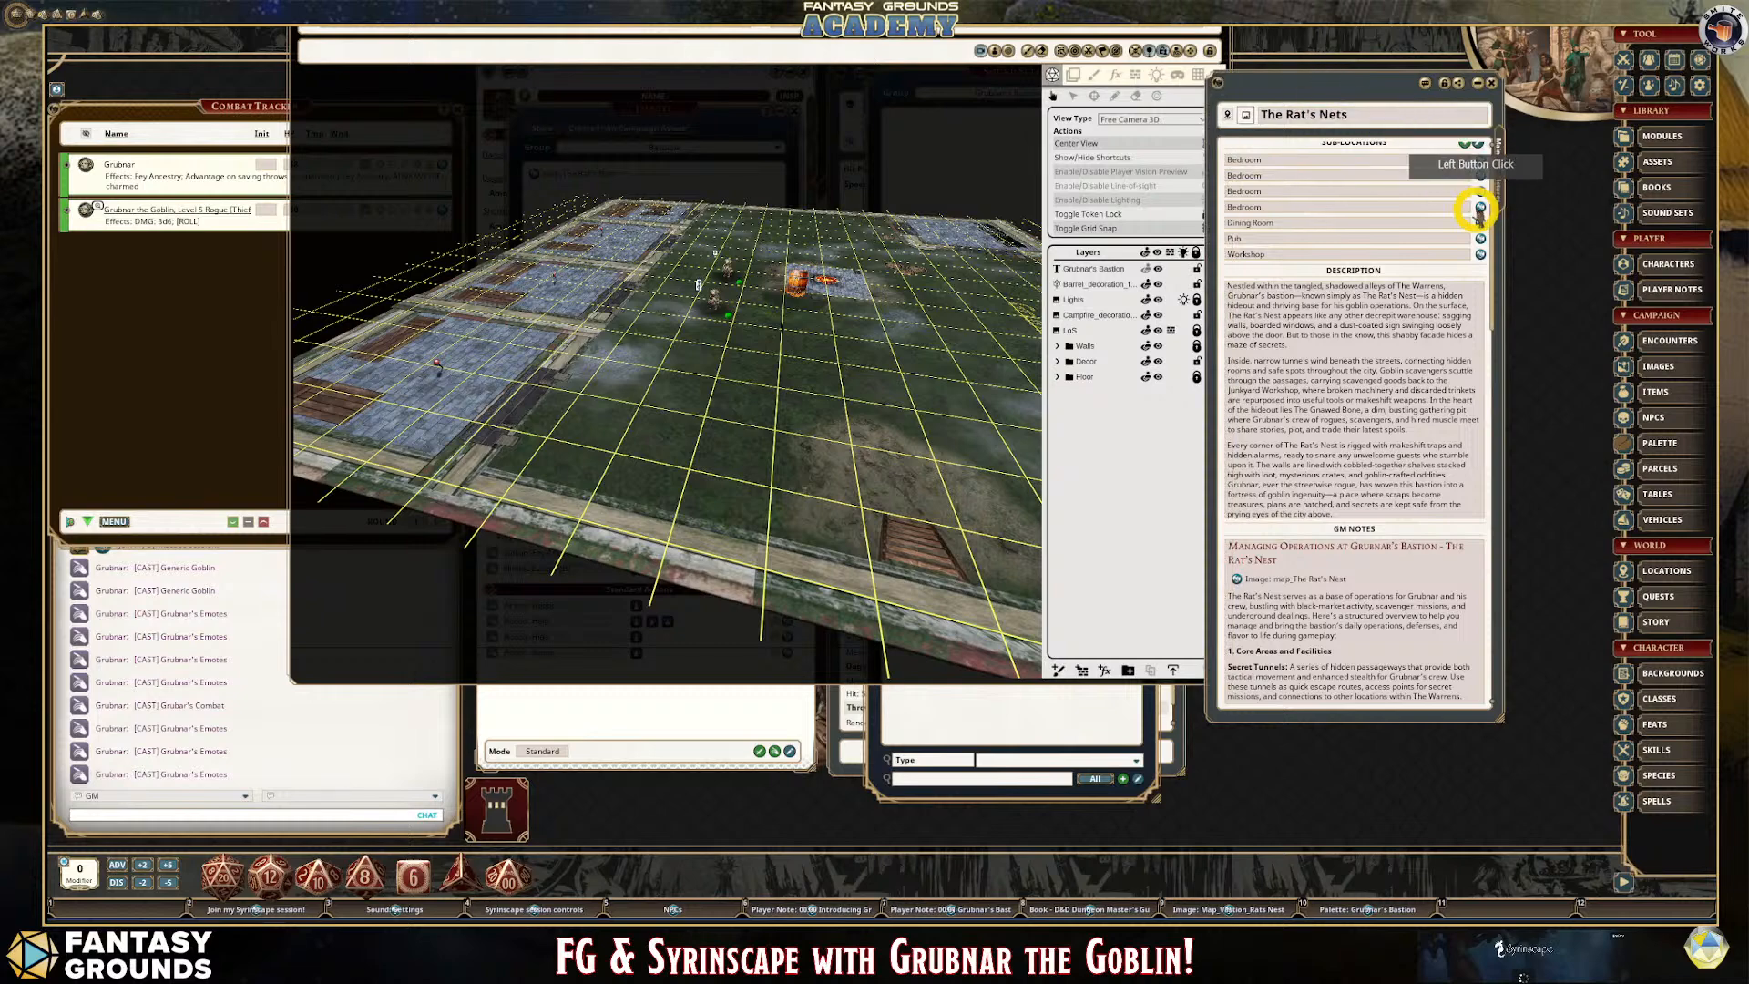
{"action": "left_click", "coordinate": [789, 196]}
{"action": "left_click_drag", "start_coordinate": [789, 196], "coordinate": [535, 284]}
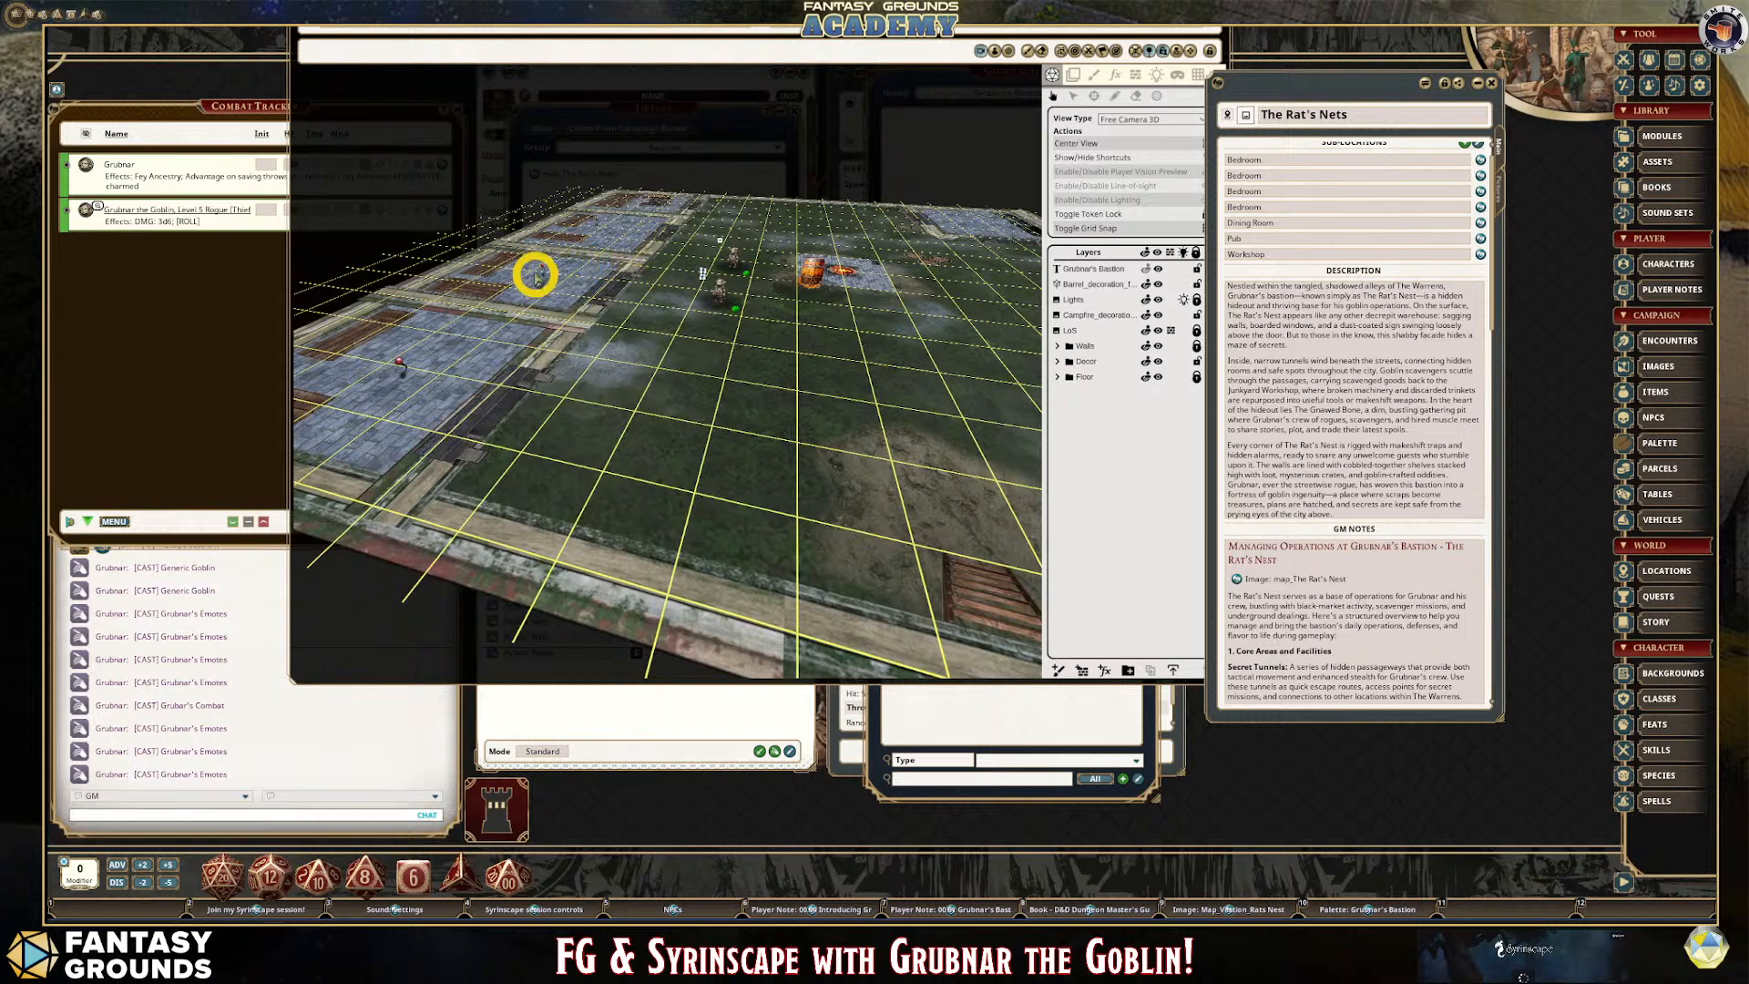
Open a Bedroom record from its pin on the map to review its facility details, and close it.
{"action": "left_click", "coordinate": [542, 266]}
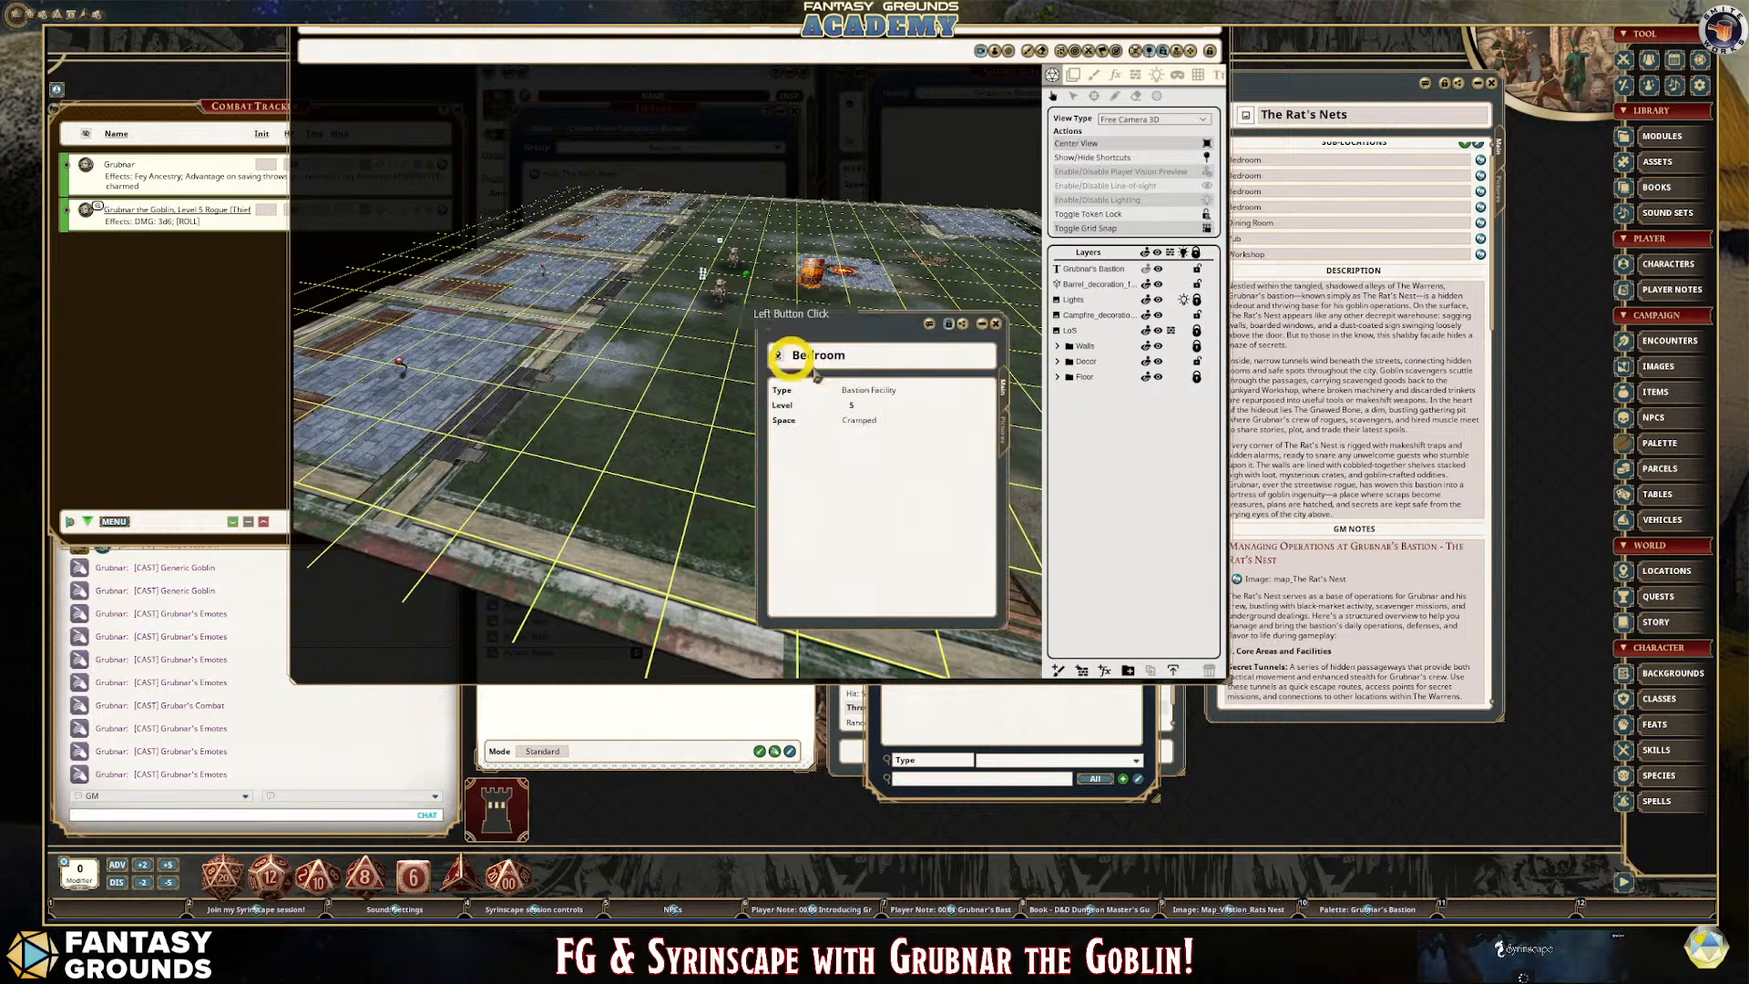
{"action": "left_click", "coordinate": [1002, 436]}
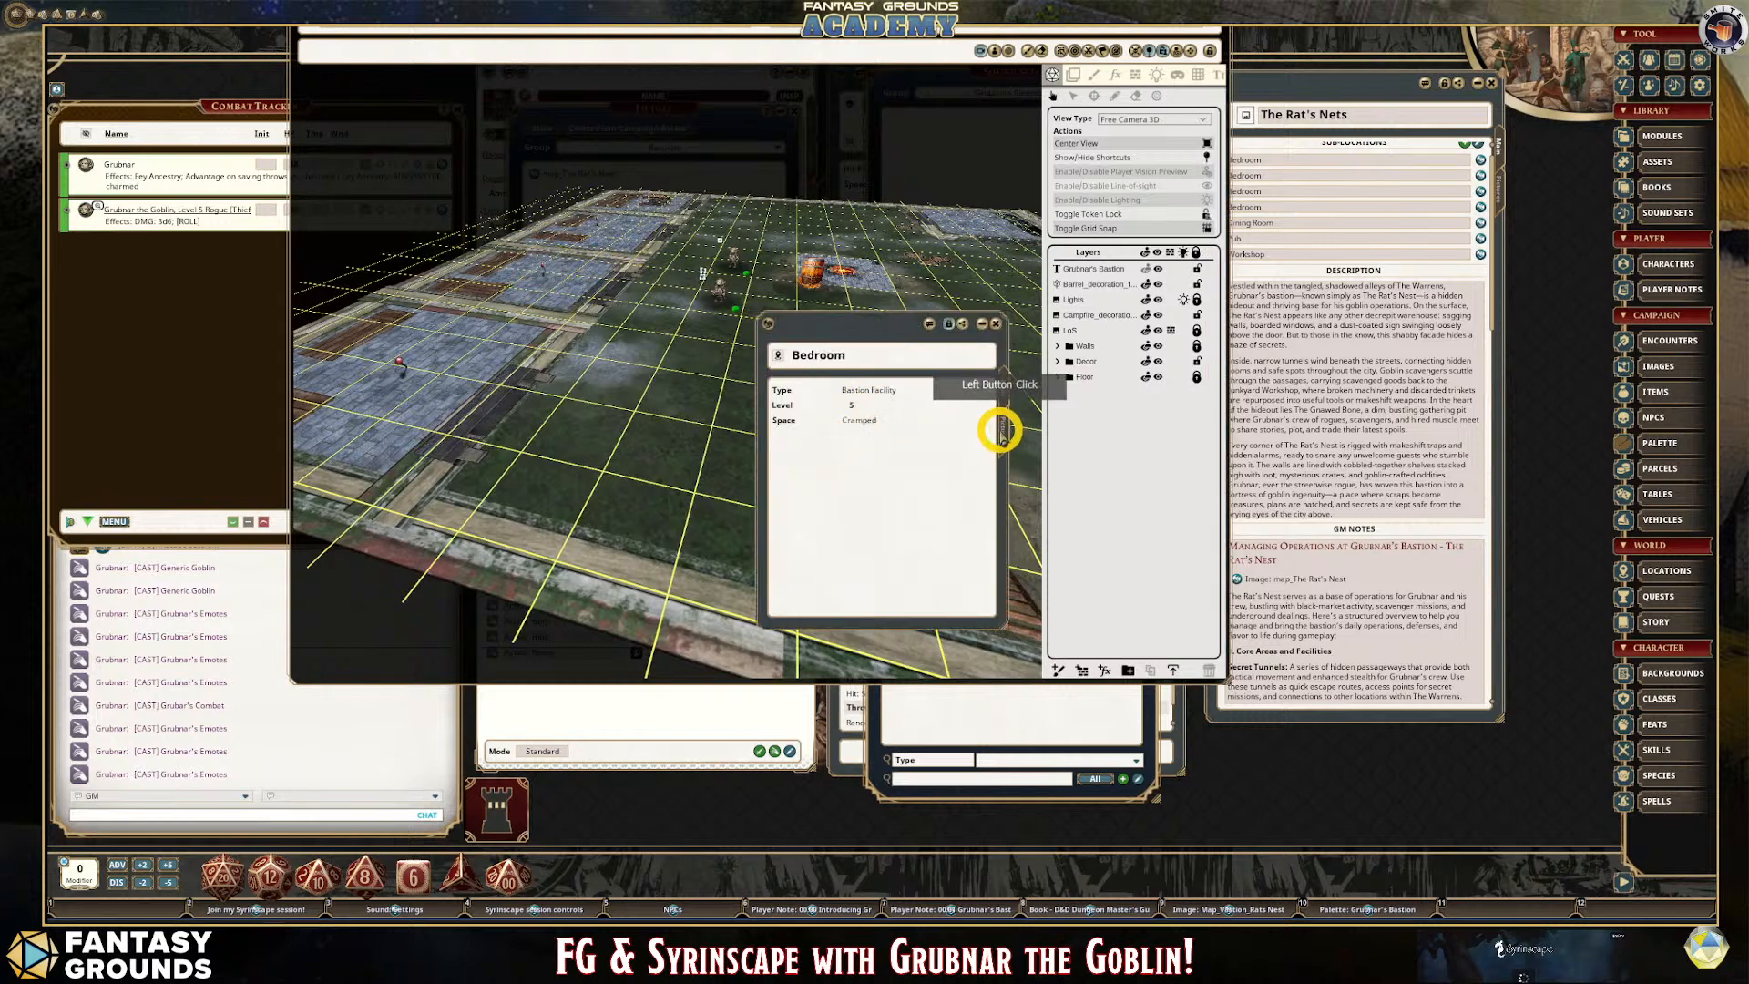
{"action": "left_click", "coordinate": [993, 384]}
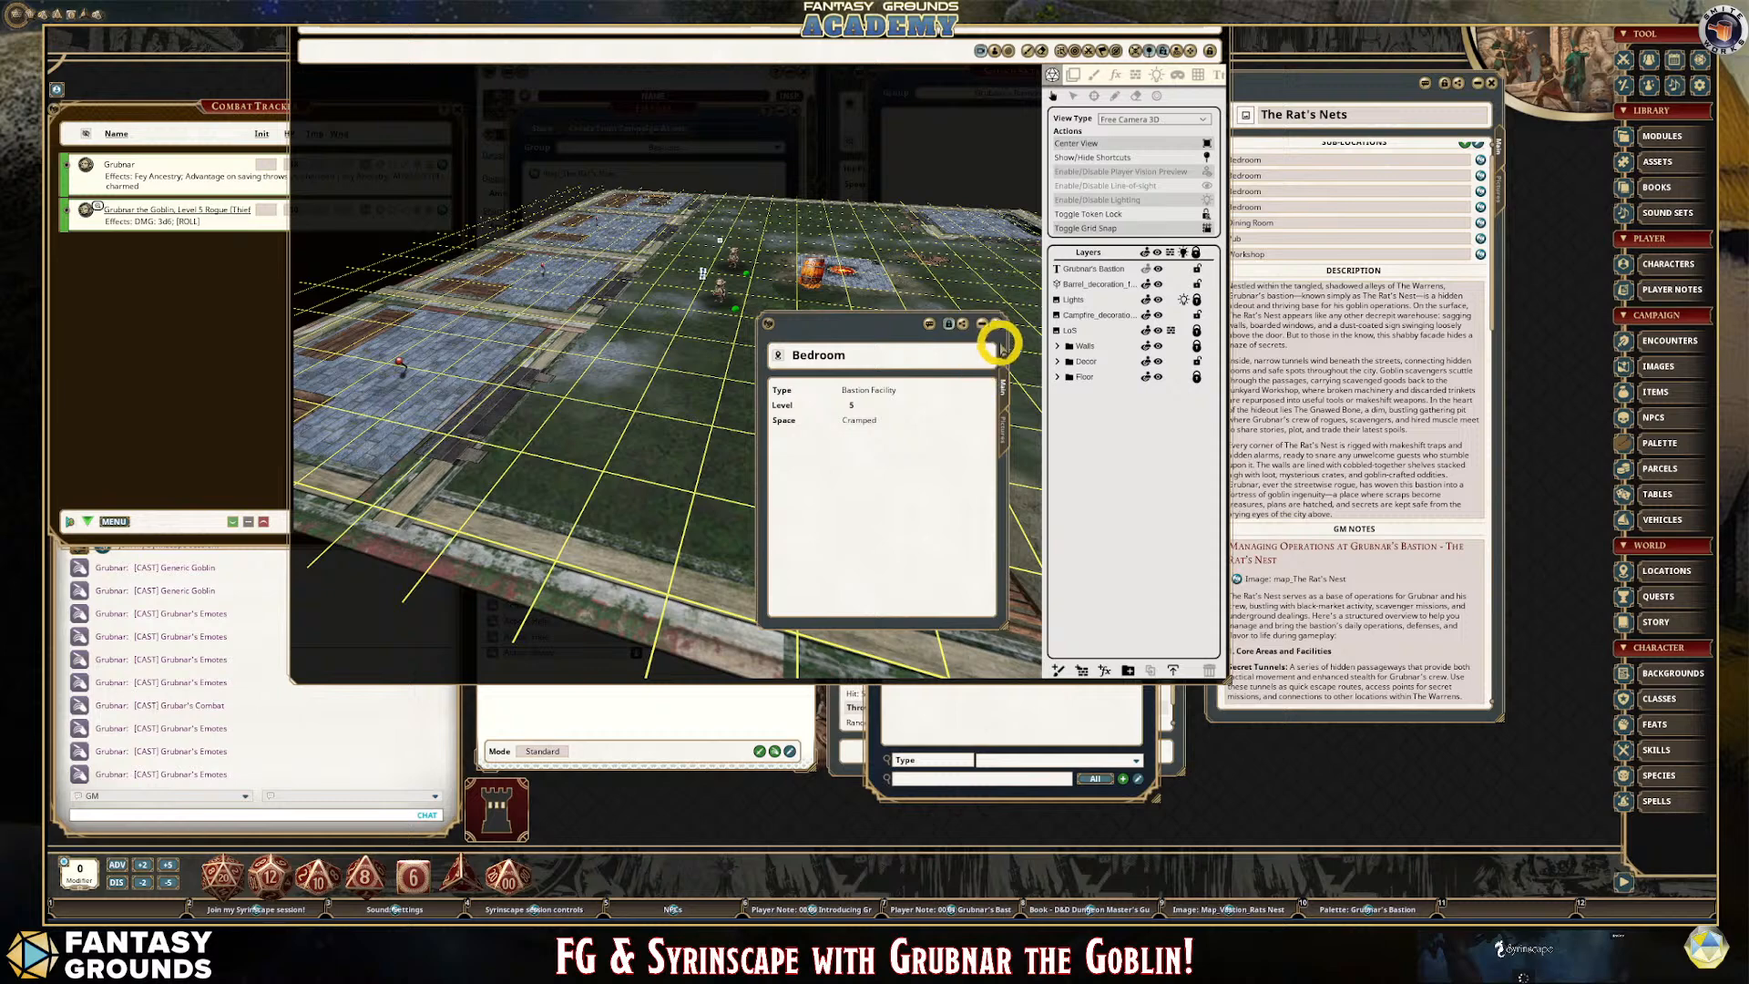
{"action": "left_click", "coordinate": [995, 324]}
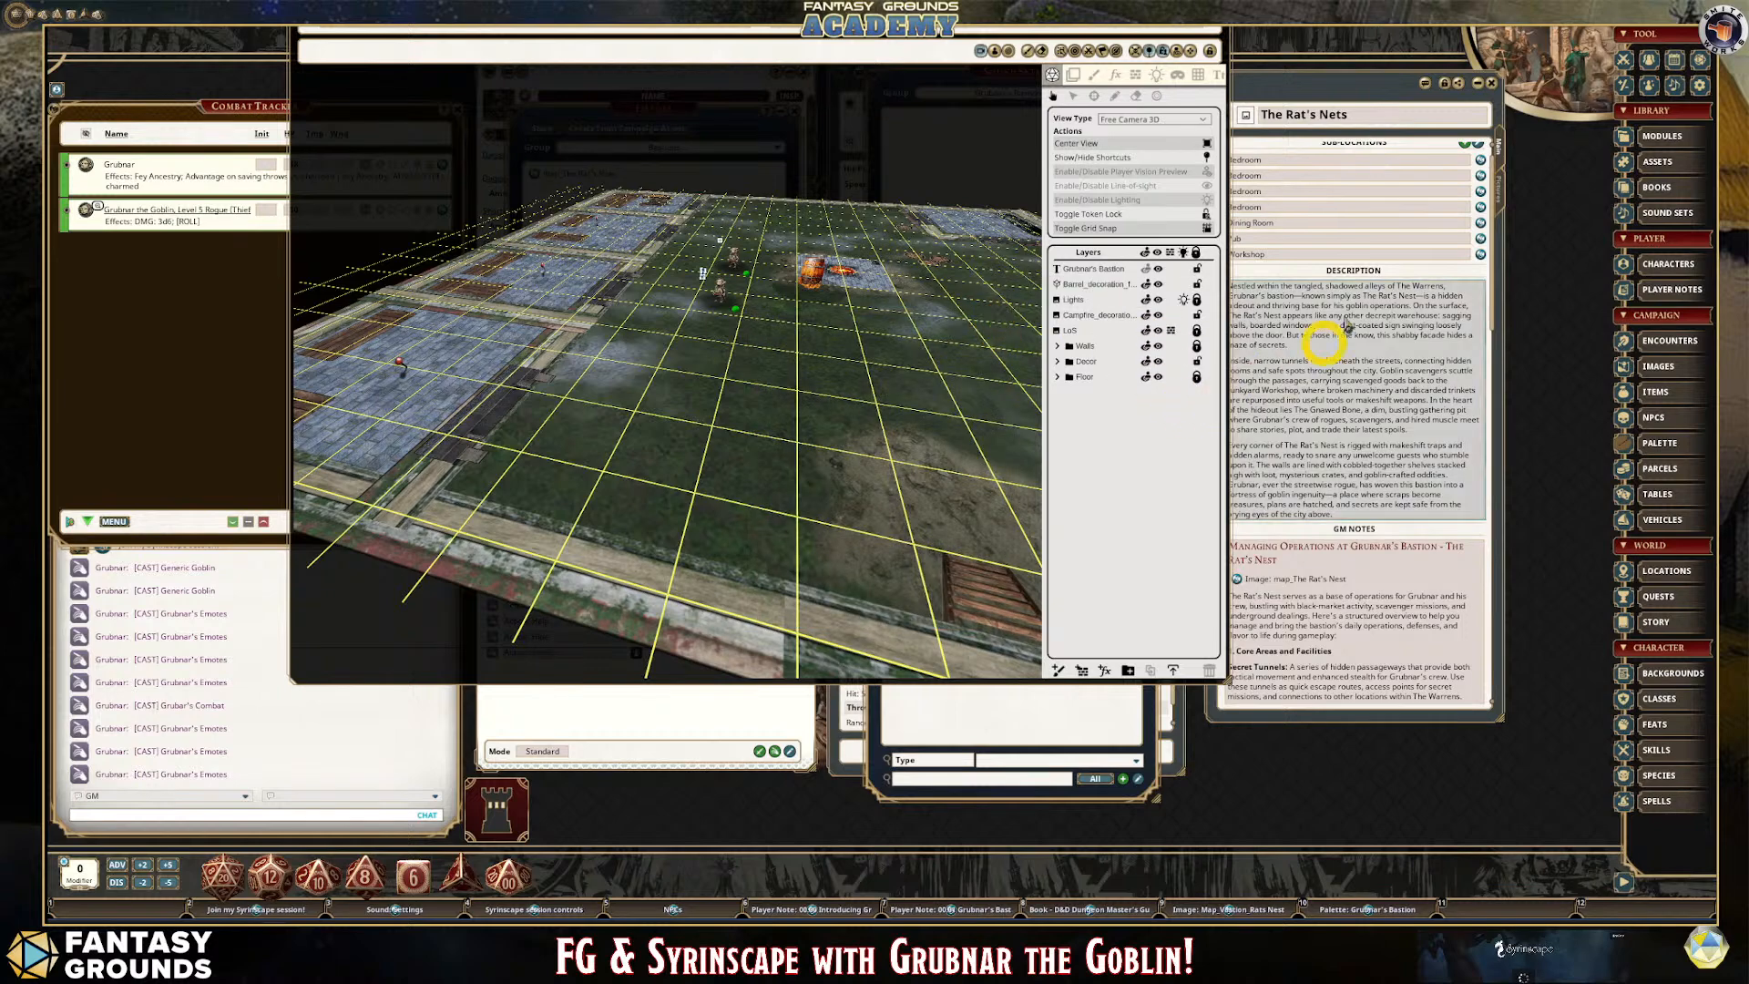
Open the first Bedroom from the sub-locations list, unlock it to view its editable description and GM notes fields, and close it.
{"action": "left_click", "coordinate": [1347, 162]}
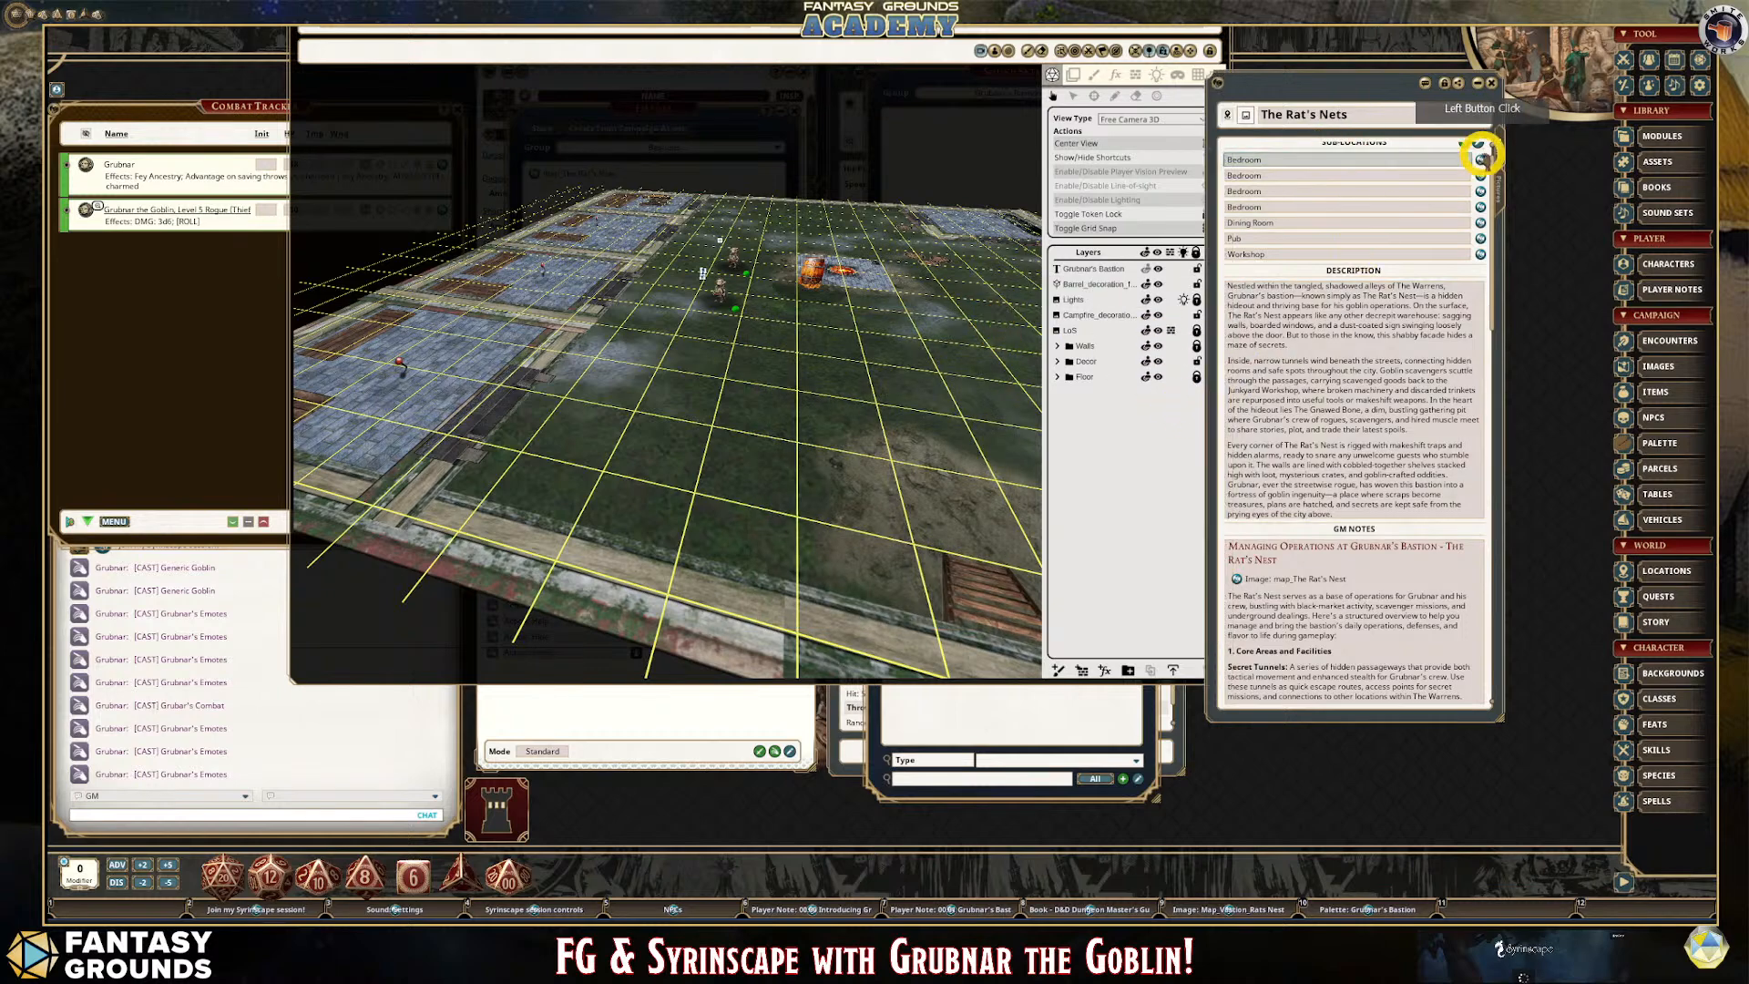
{"action": "left_click", "coordinate": [1479, 160]}
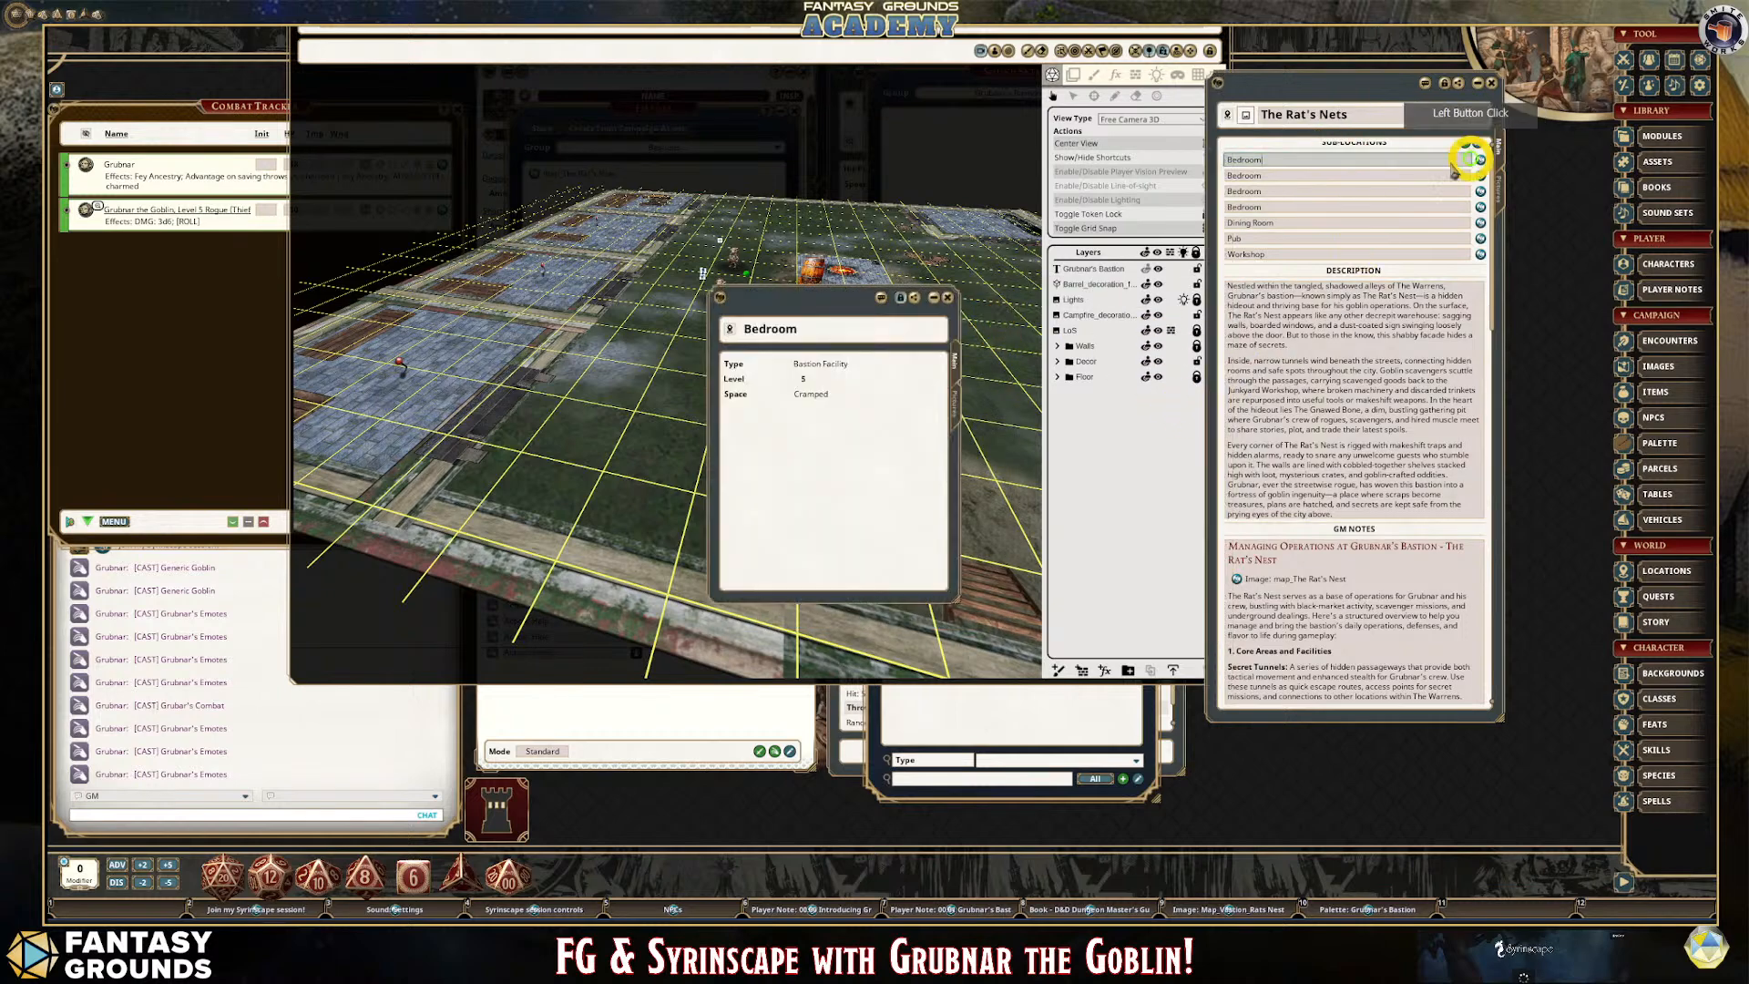
{"action": "left_click", "coordinate": [897, 298]}
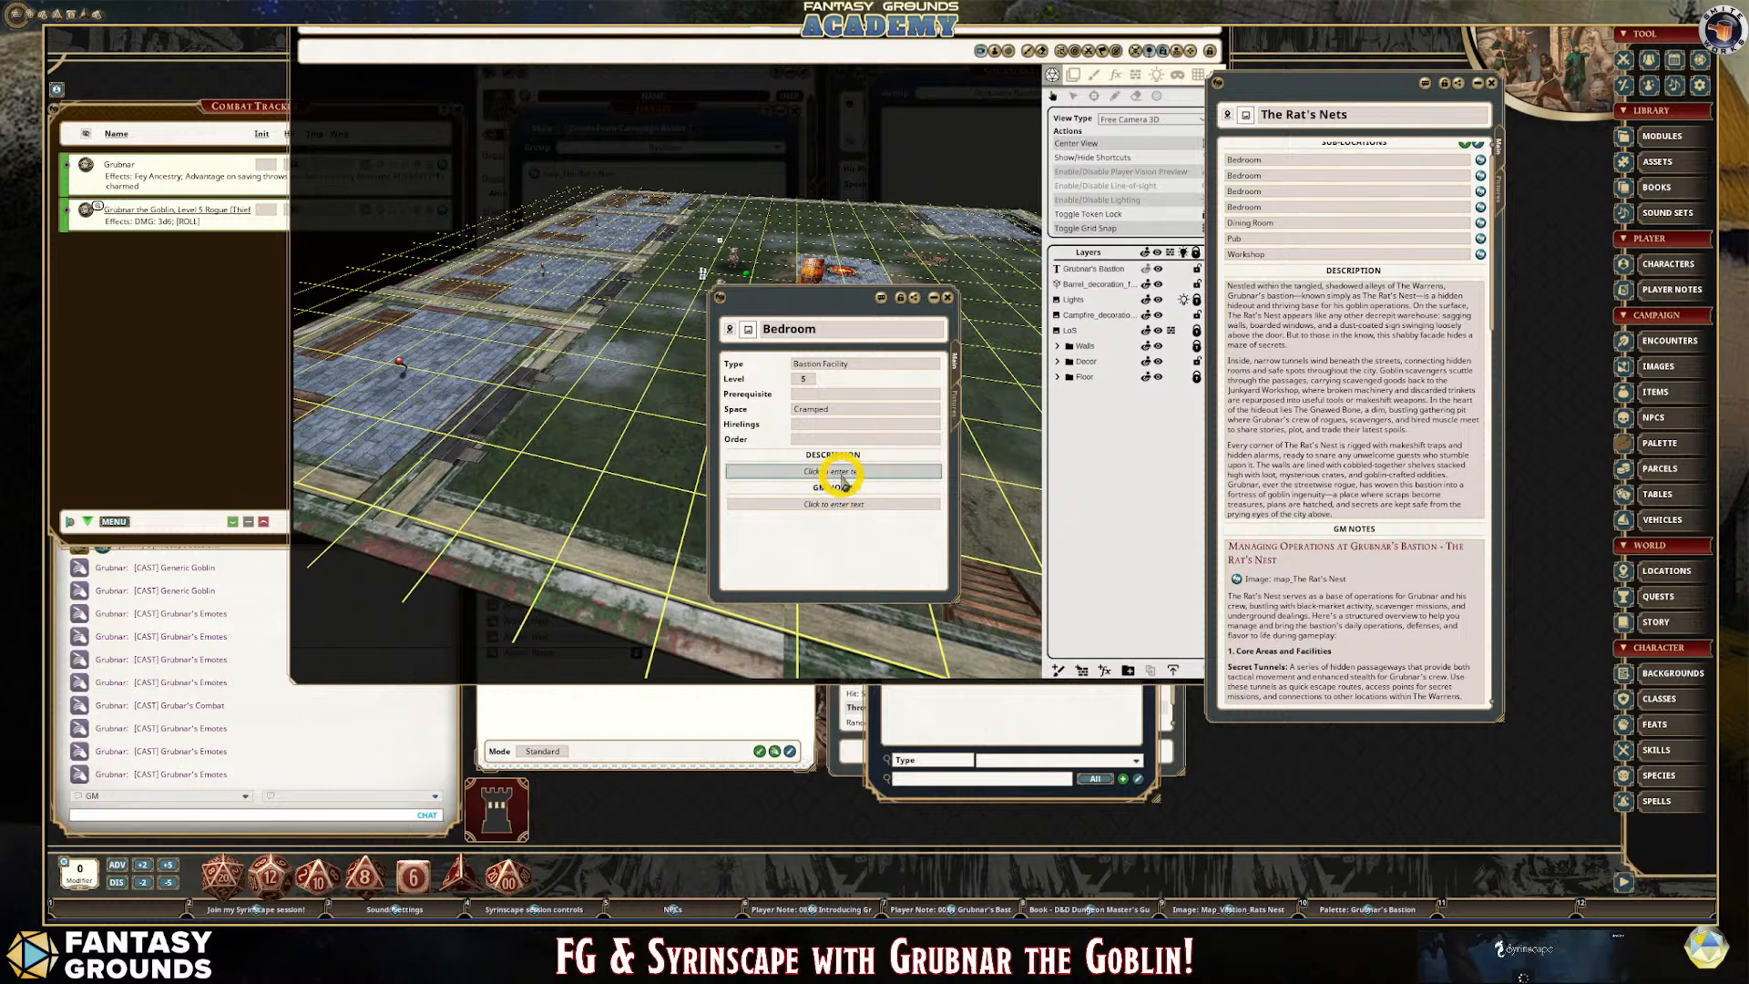
{"action": "left_click", "coordinate": [947, 300]}
Move the map window fully into view and change the map's alternate name to Grubnar's Hideout.
{"action": "scroll", "coordinate": [558, 328], "scroll_direction": "up", "scroll_amount": 3}
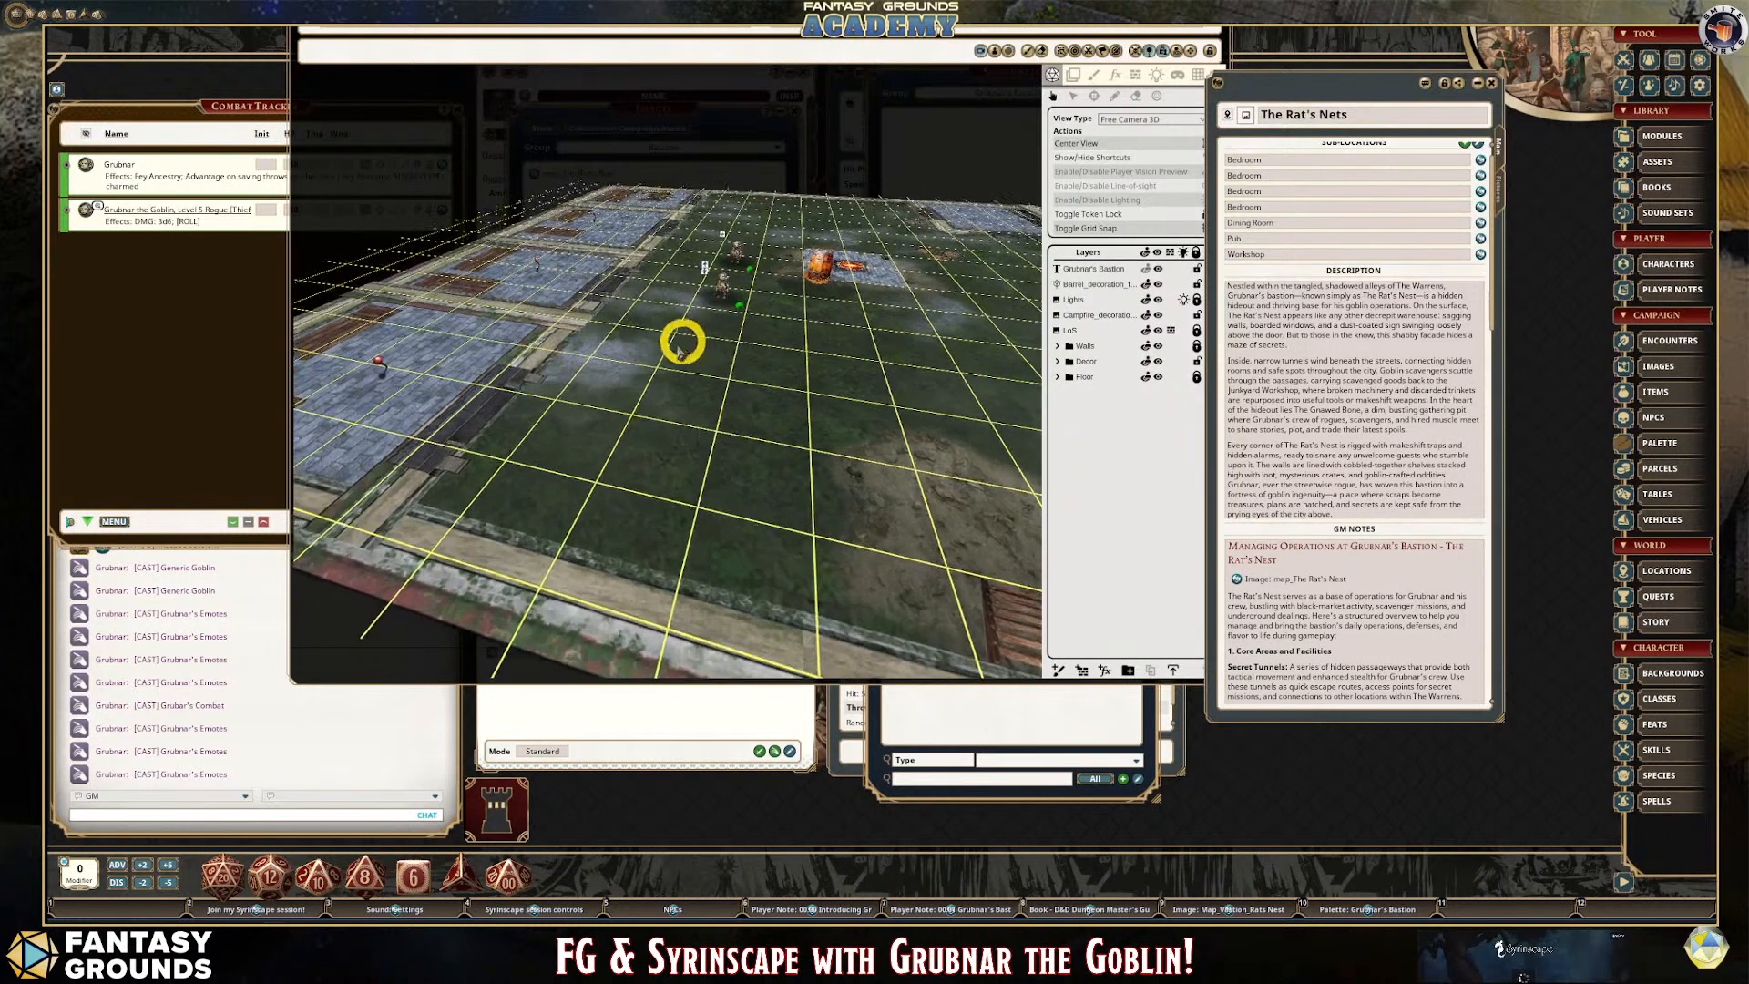
{"action": "left_click_drag", "start_coordinate": [741, 378], "coordinate": [610, 269]}
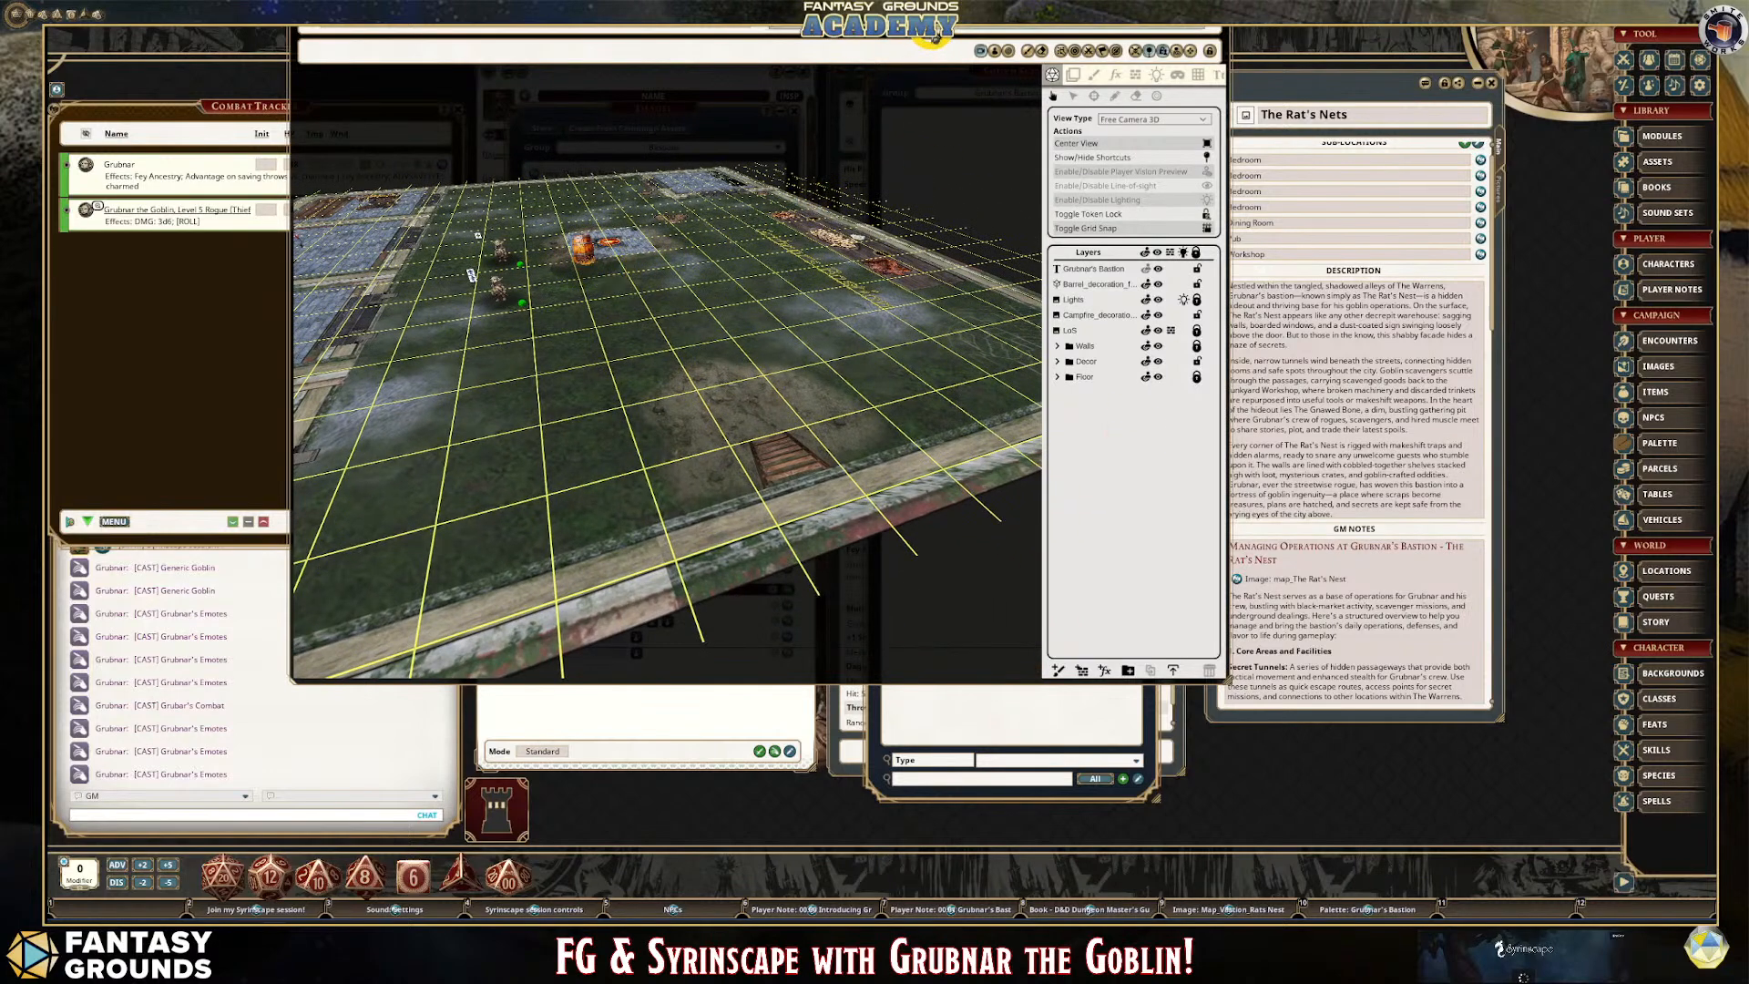
{"action": "left_click_drag", "start_coordinate": [760, 36], "coordinate": [852, 129]}
{"action": "left_click_drag", "start_coordinate": [552, 110], "coordinate": [388, 112]}
{"action": "left_click_drag", "start_coordinate": [943, 107], "coordinate": [831, 110]}
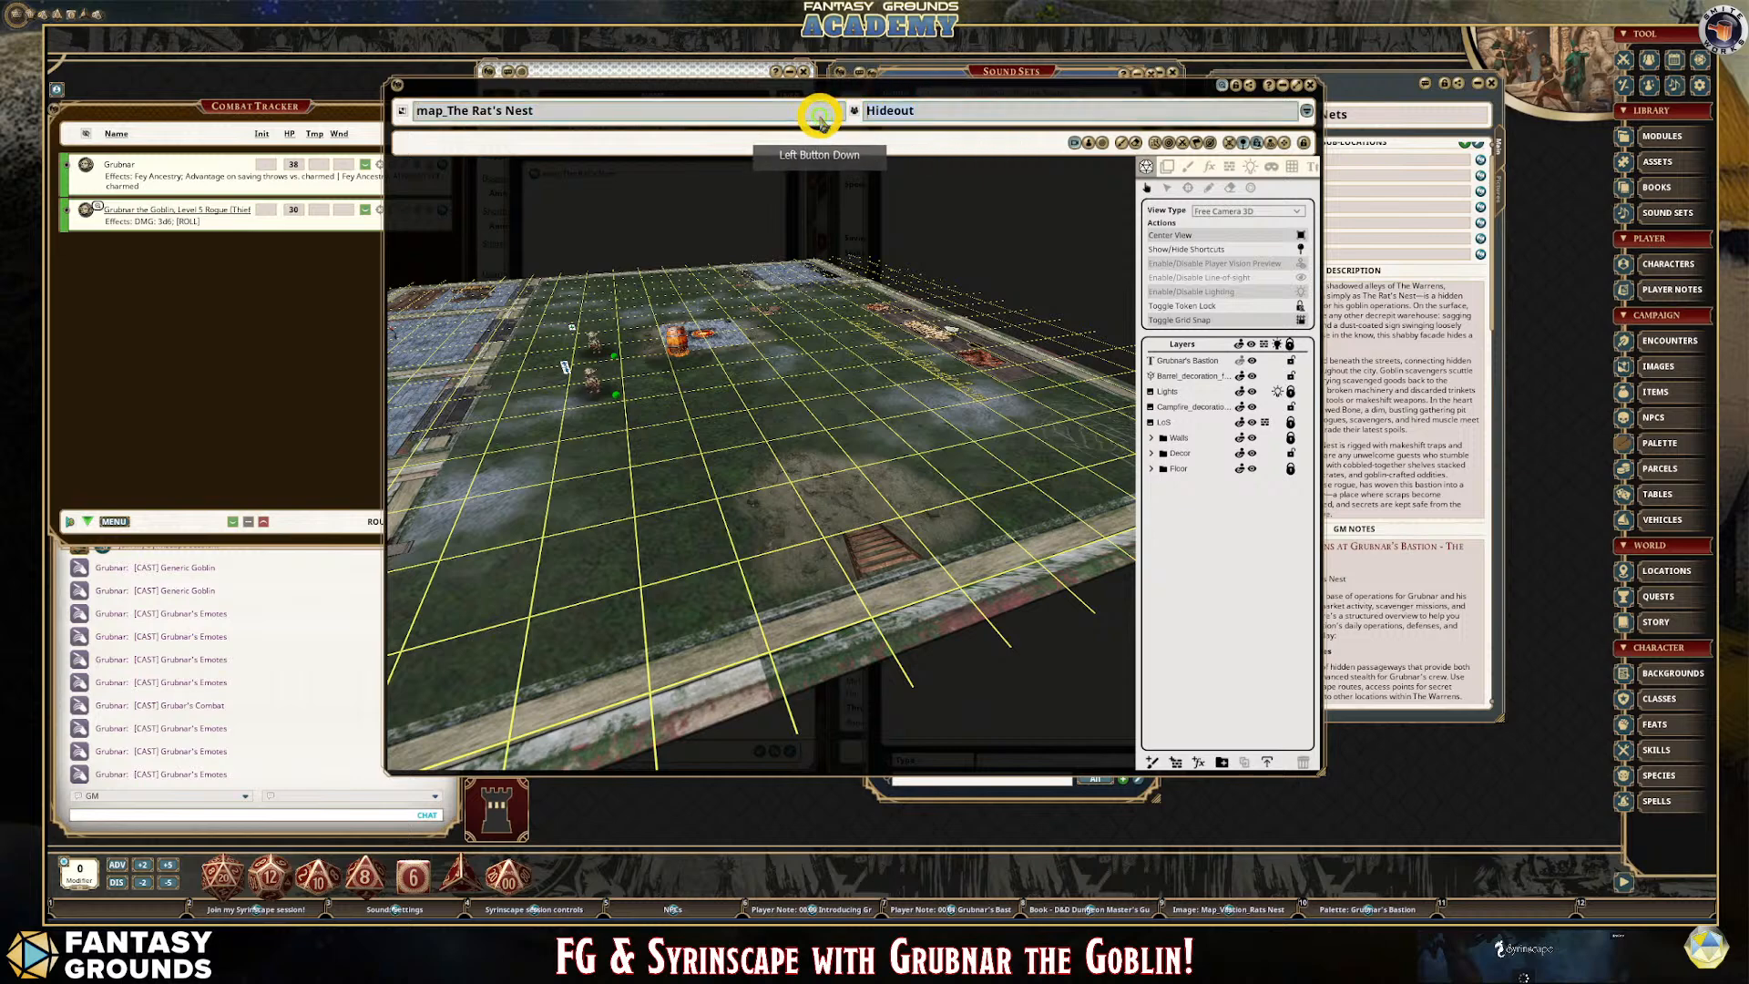
{"action": "left_click", "coordinate": [961, 136]}
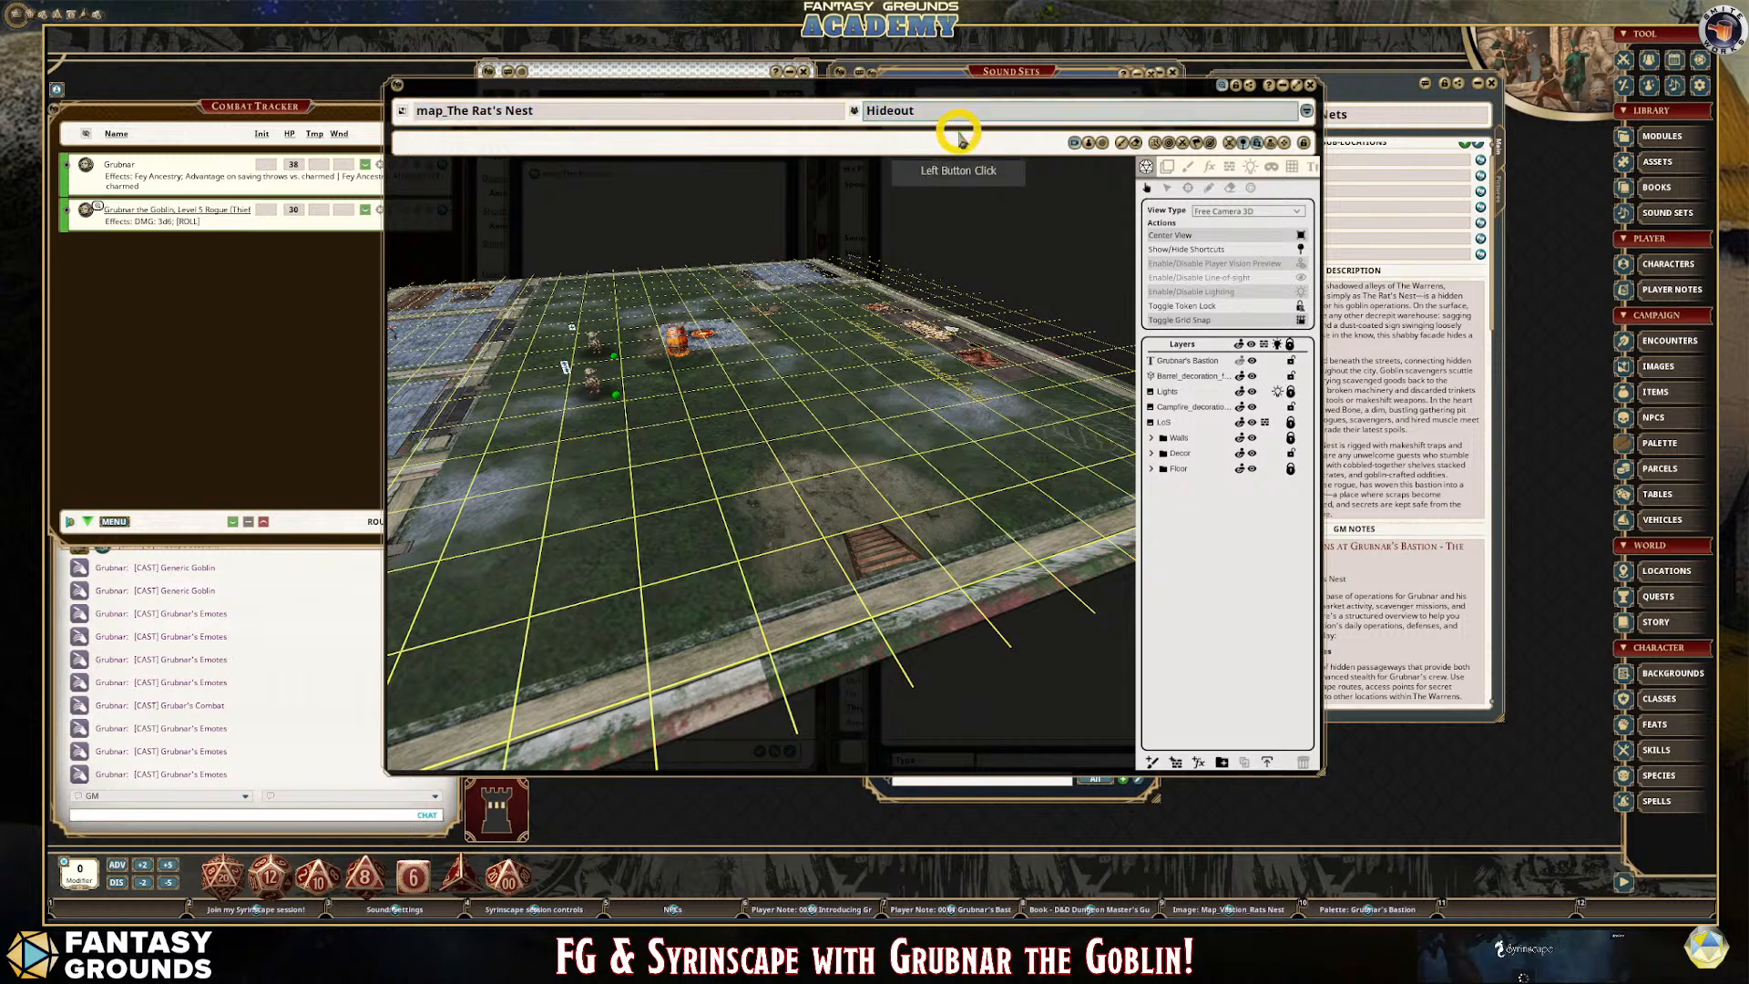
{"action": "type", "text": "Grubnar's"}
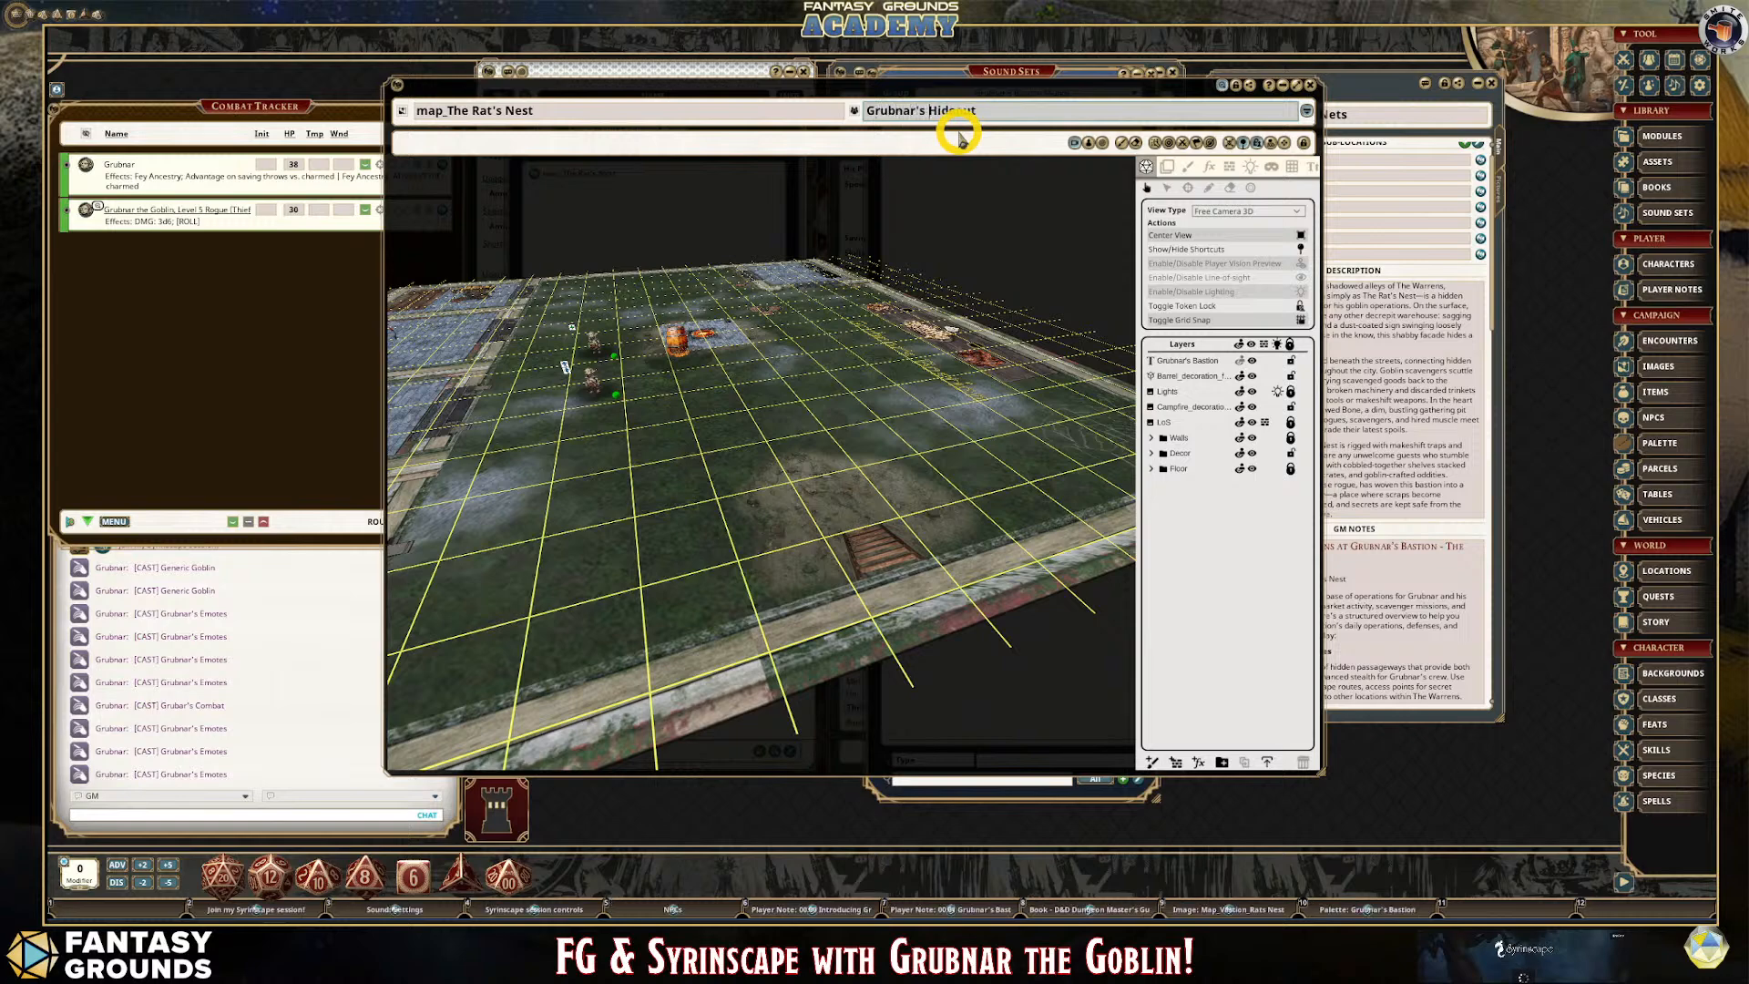
{"action": "left_click", "coordinate": [873, 108]}
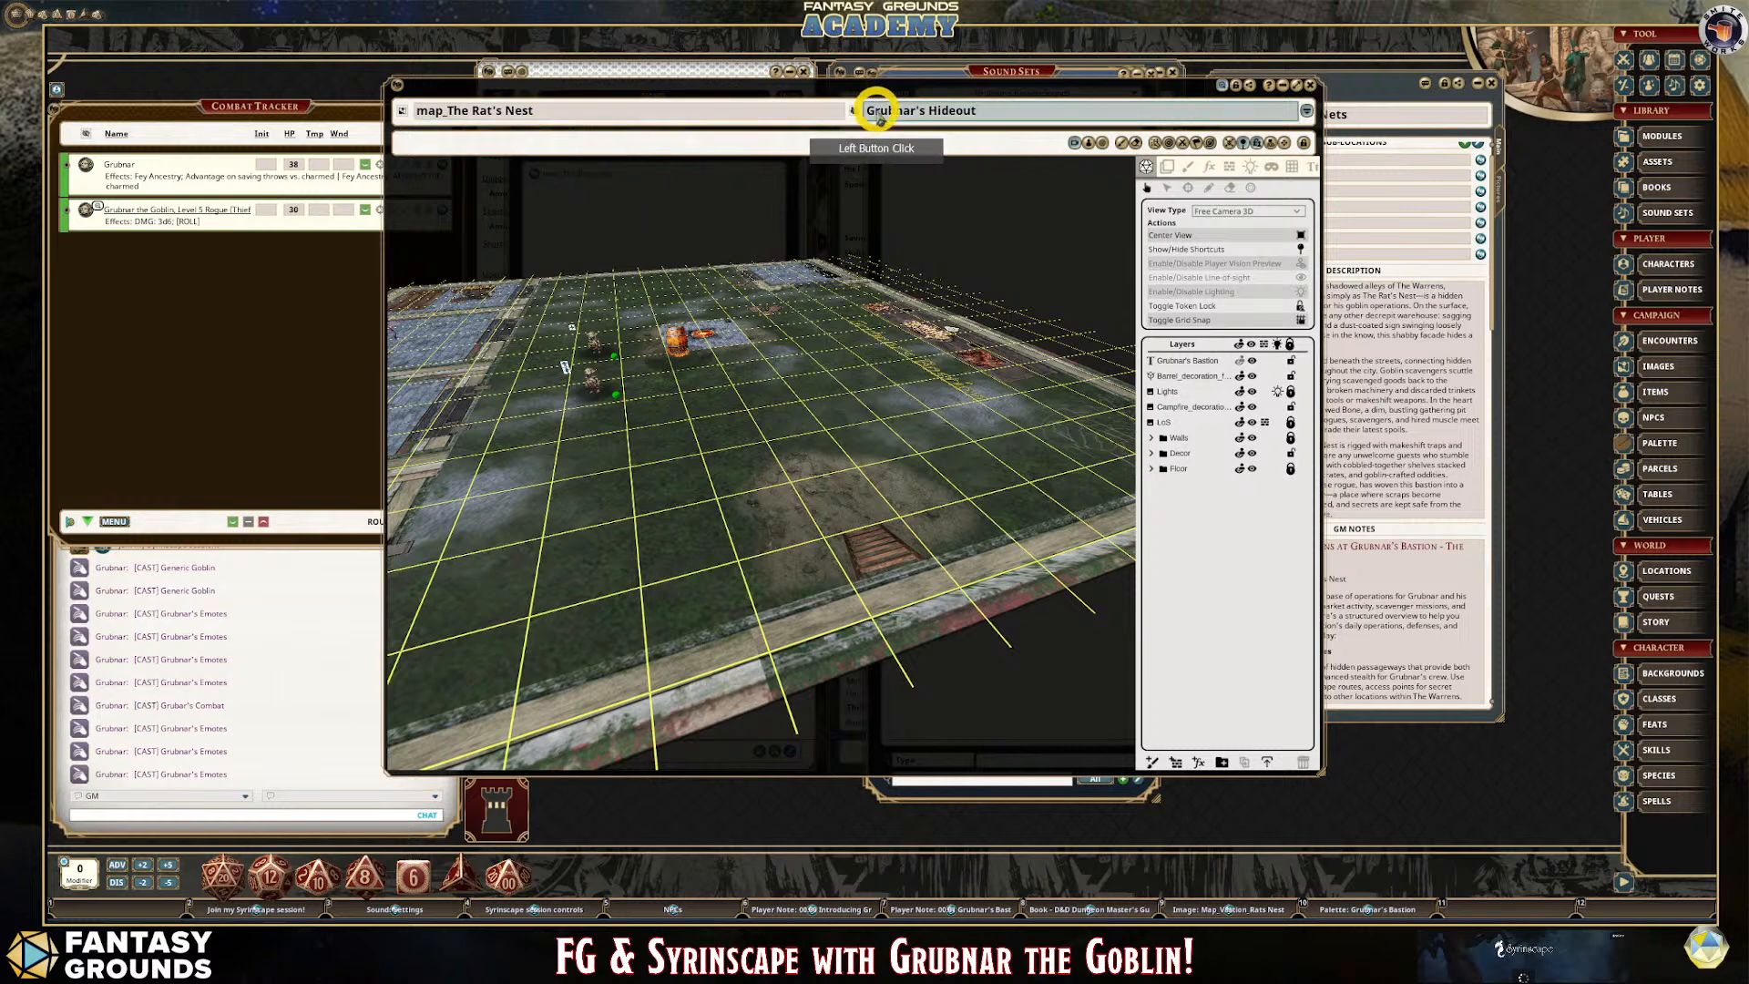
Lock the map against editing and place its window beside The Rat's Nets location.
{"action": "left_click", "coordinate": [1248, 87]}
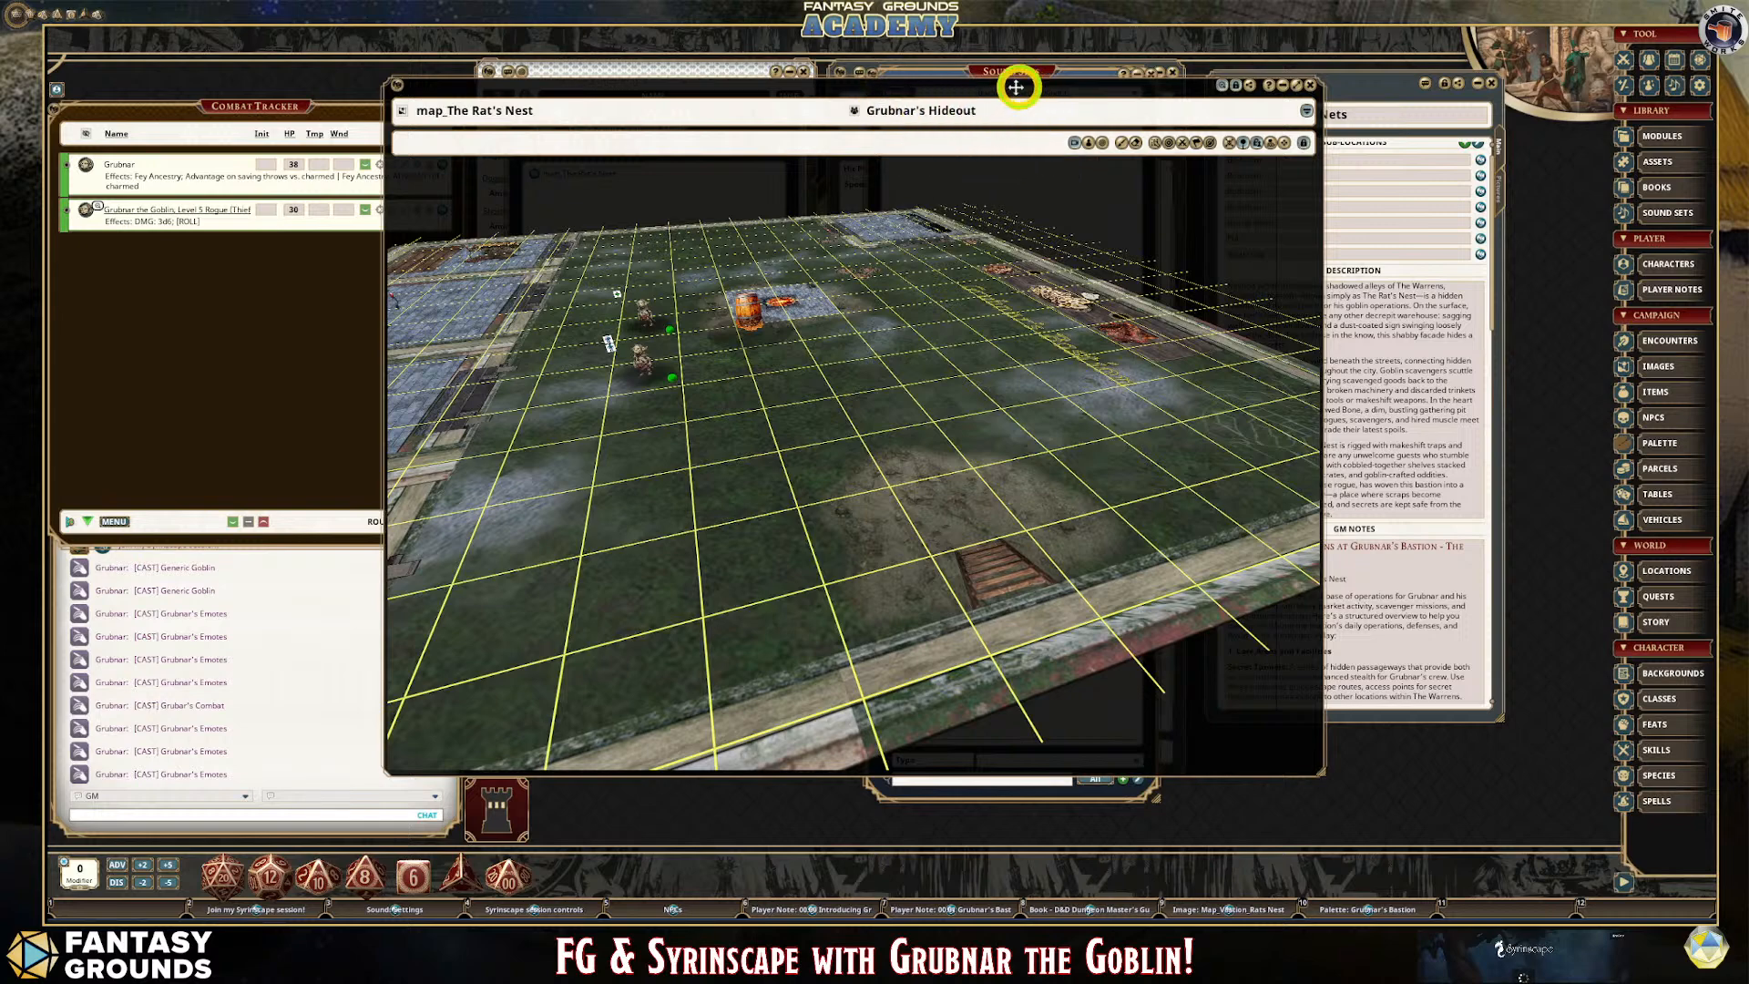
{"action": "left_click_drag", "start_coordinate": [1028, 89], "coordinate": [891, 81]}
{"action": "left_click", "coordinate": [872, 100]}
{"action": "left_click", "coordinate": [1329, 78]}
{"action": "scroll", "coordinate": [1366, 337], "scroll_direction": "down", "scroll_amount": 3}
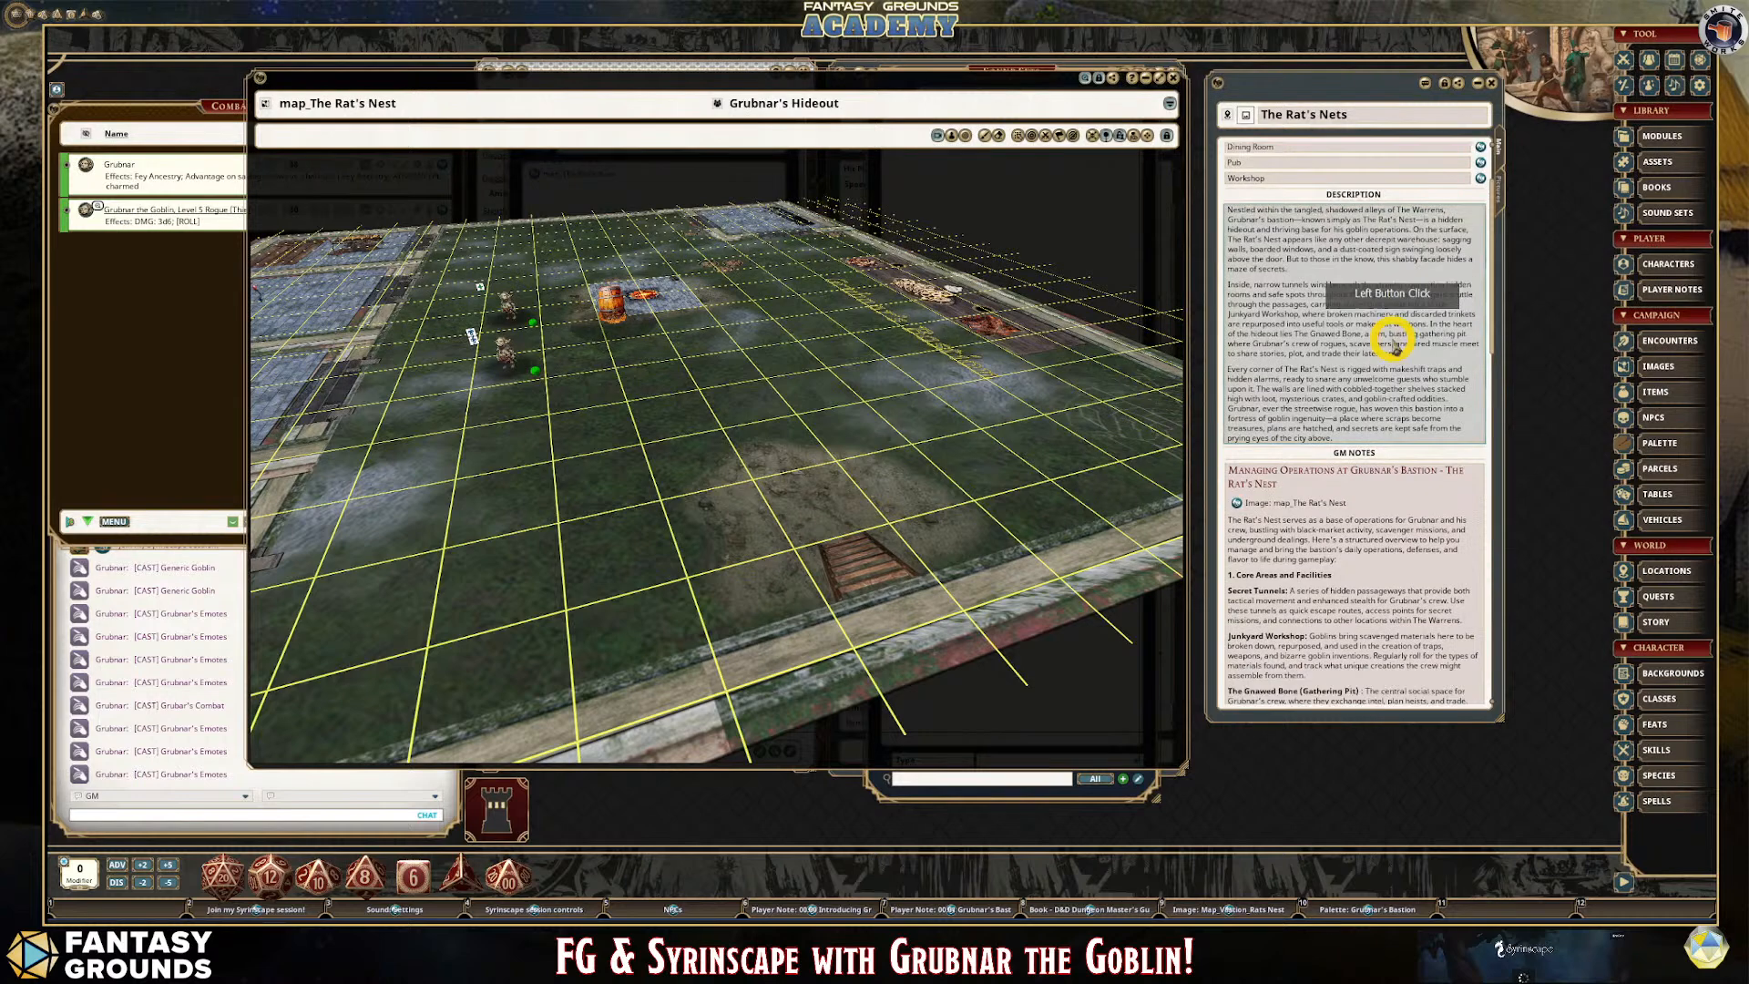
{"action": "scroll", "coordinate": [1353, 332], "scroll_direction": "up", "scroll_amount": 4}
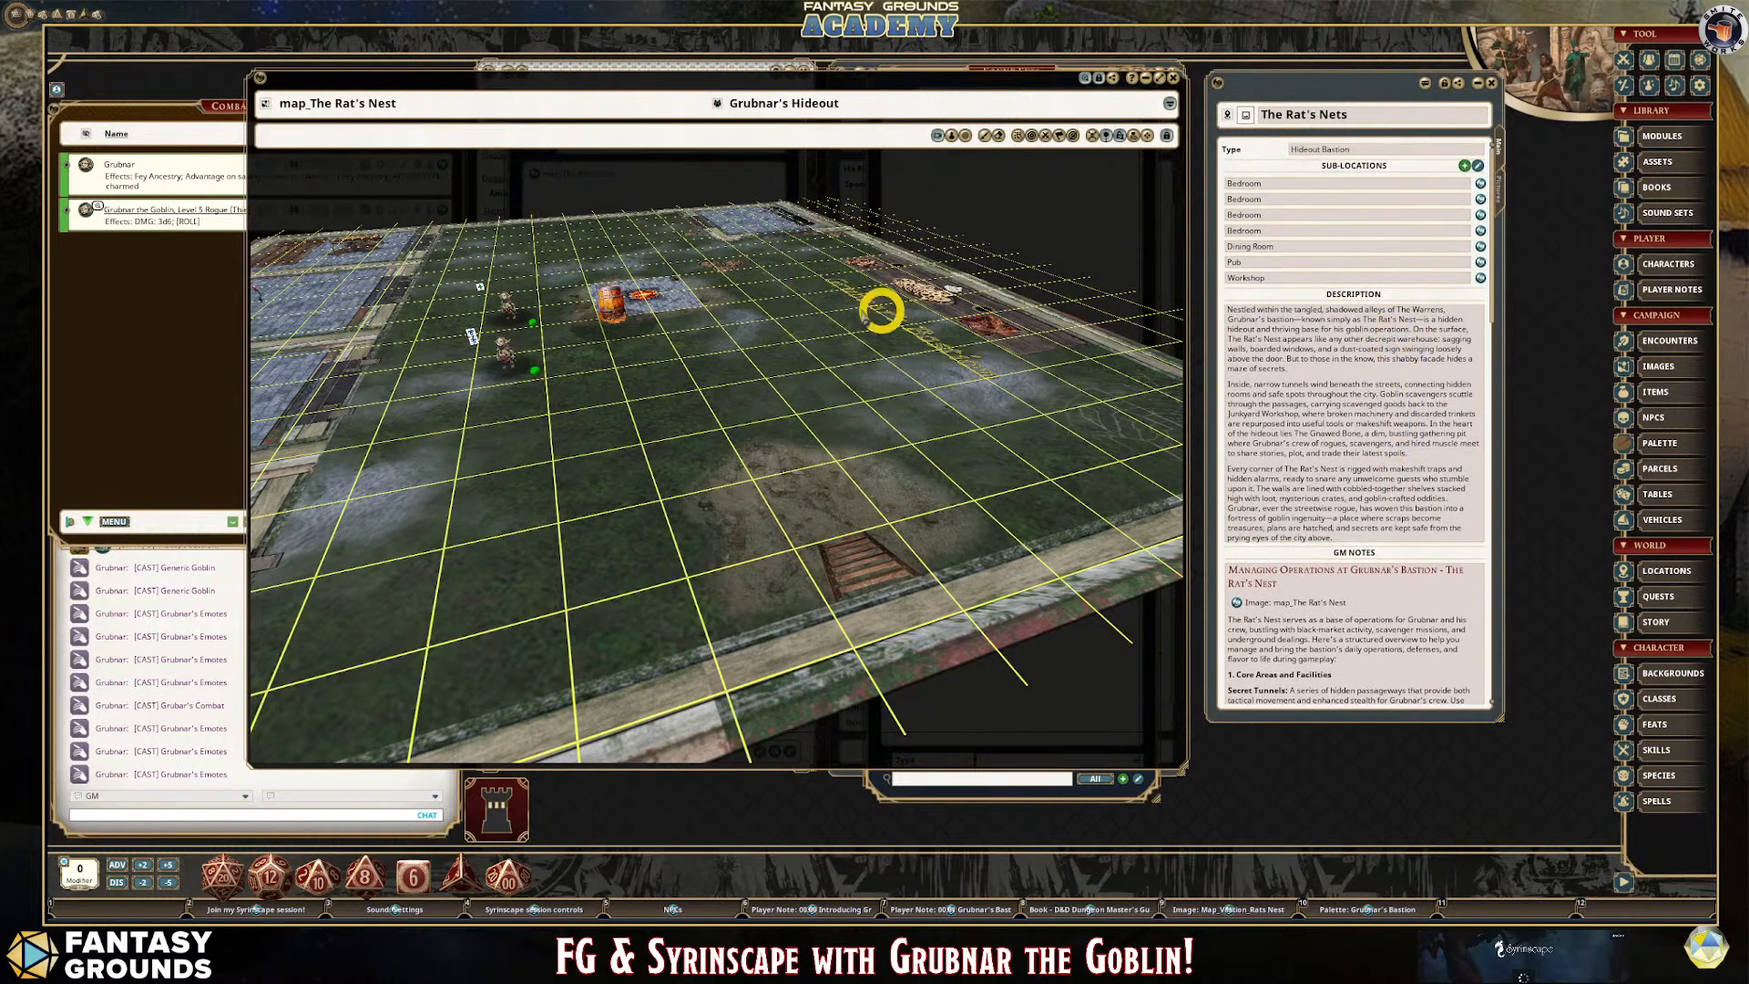
{"action": "left_click_drag", "start_coordinate": [832, 403], "coordinate": [1132, 320]}
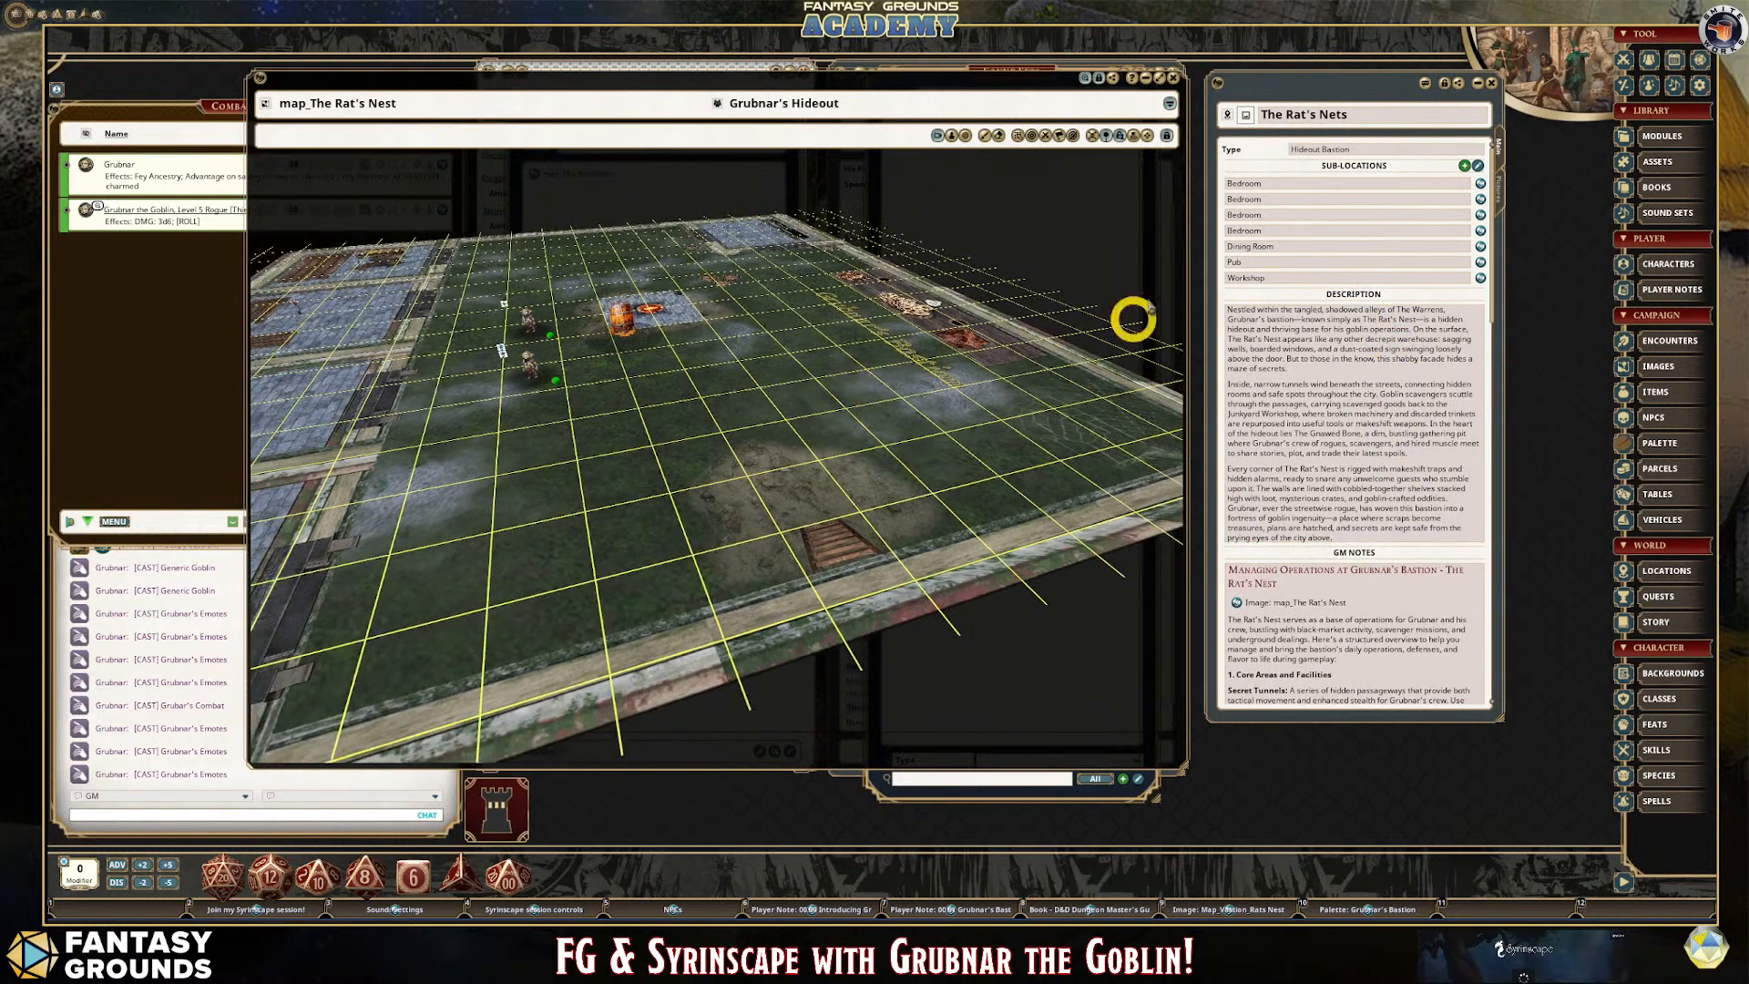
Create a sound set named The Rat's Nest Basement in the Grubnar's Bastion Sounds group and set its type to Trigger.
{"action": "left_click", "coordinate": [1682, 215]}
{"action": "left_click_drag", "start_coordinate": [973, 76], "coordinate": [1305, 52]}
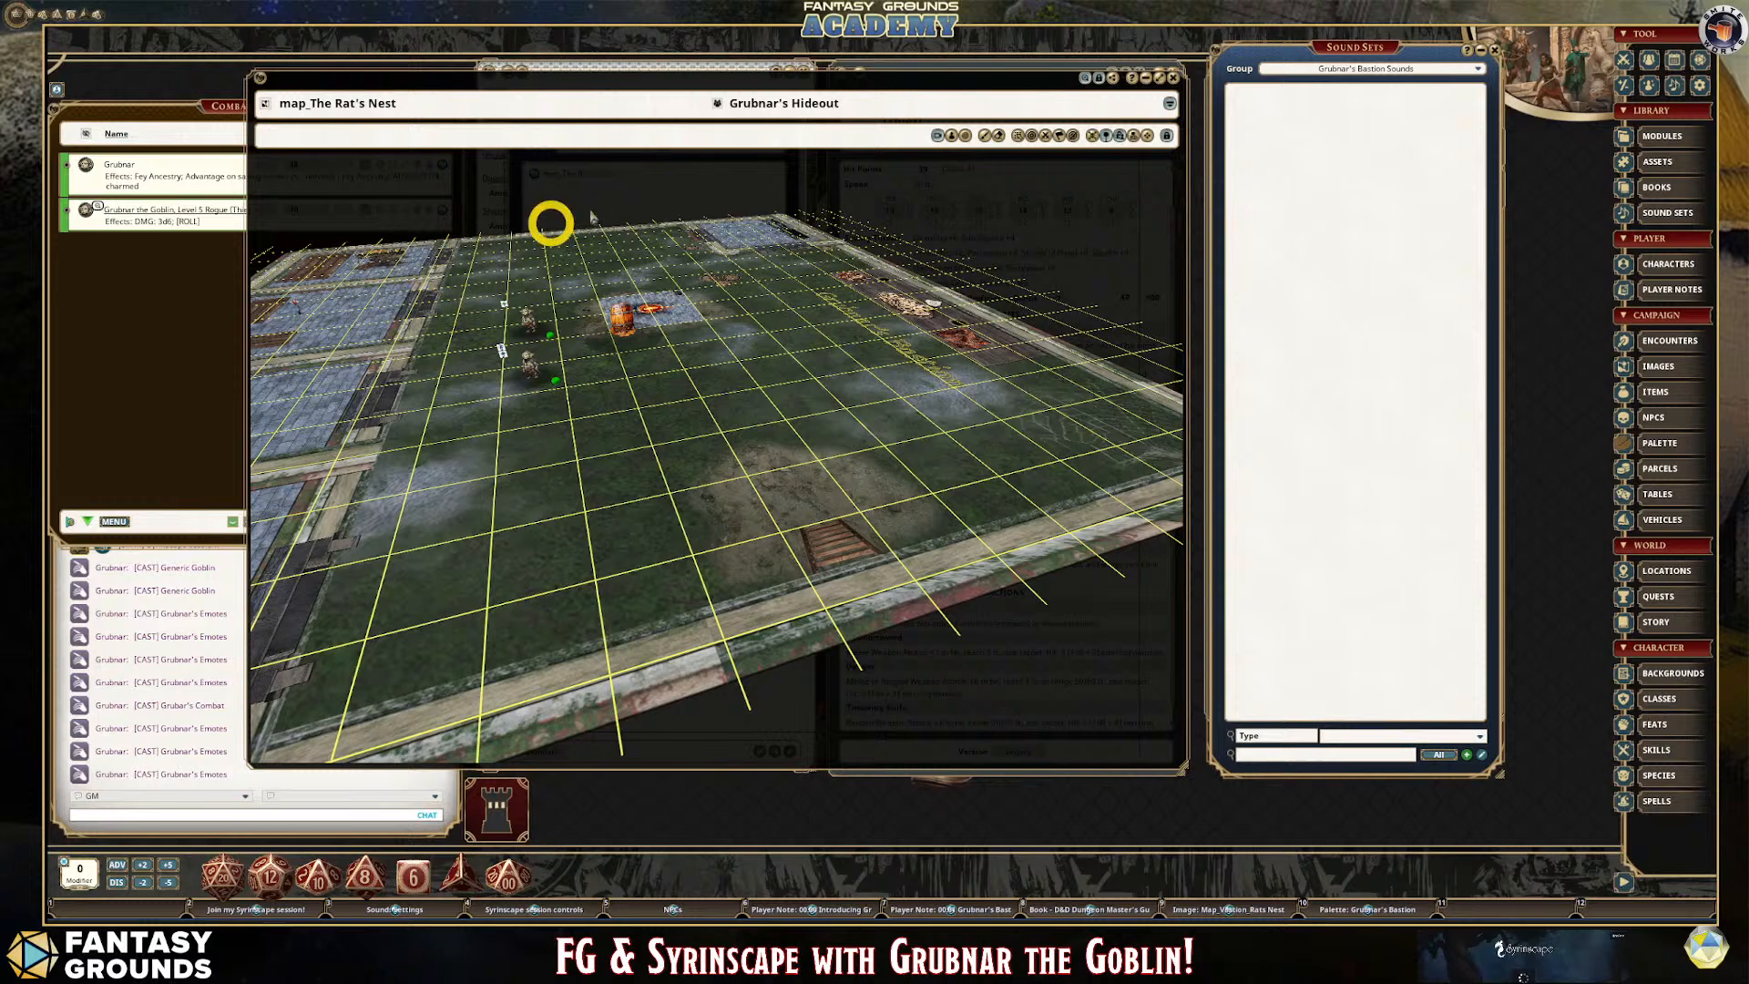
{"action": "left_click", "coordinate": [1468, 754]}
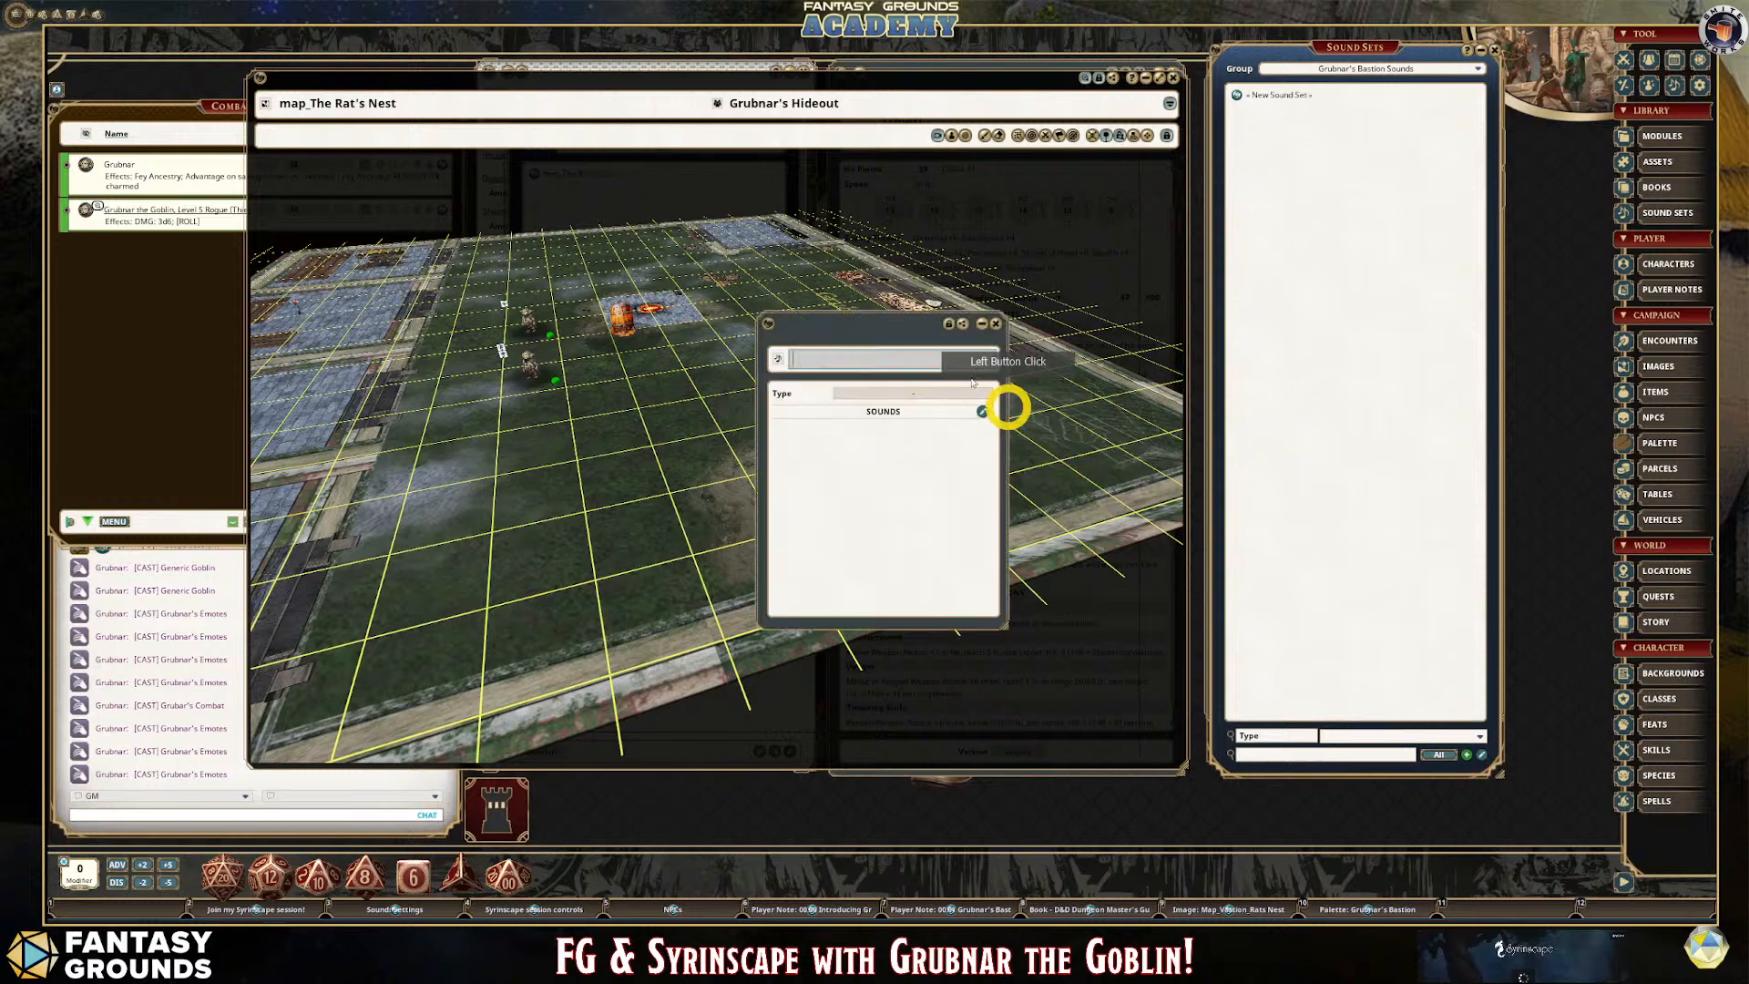
{"action": "left_click_drag", "start_coordinate": [819, 326], "coordinate": [1250, 226]}
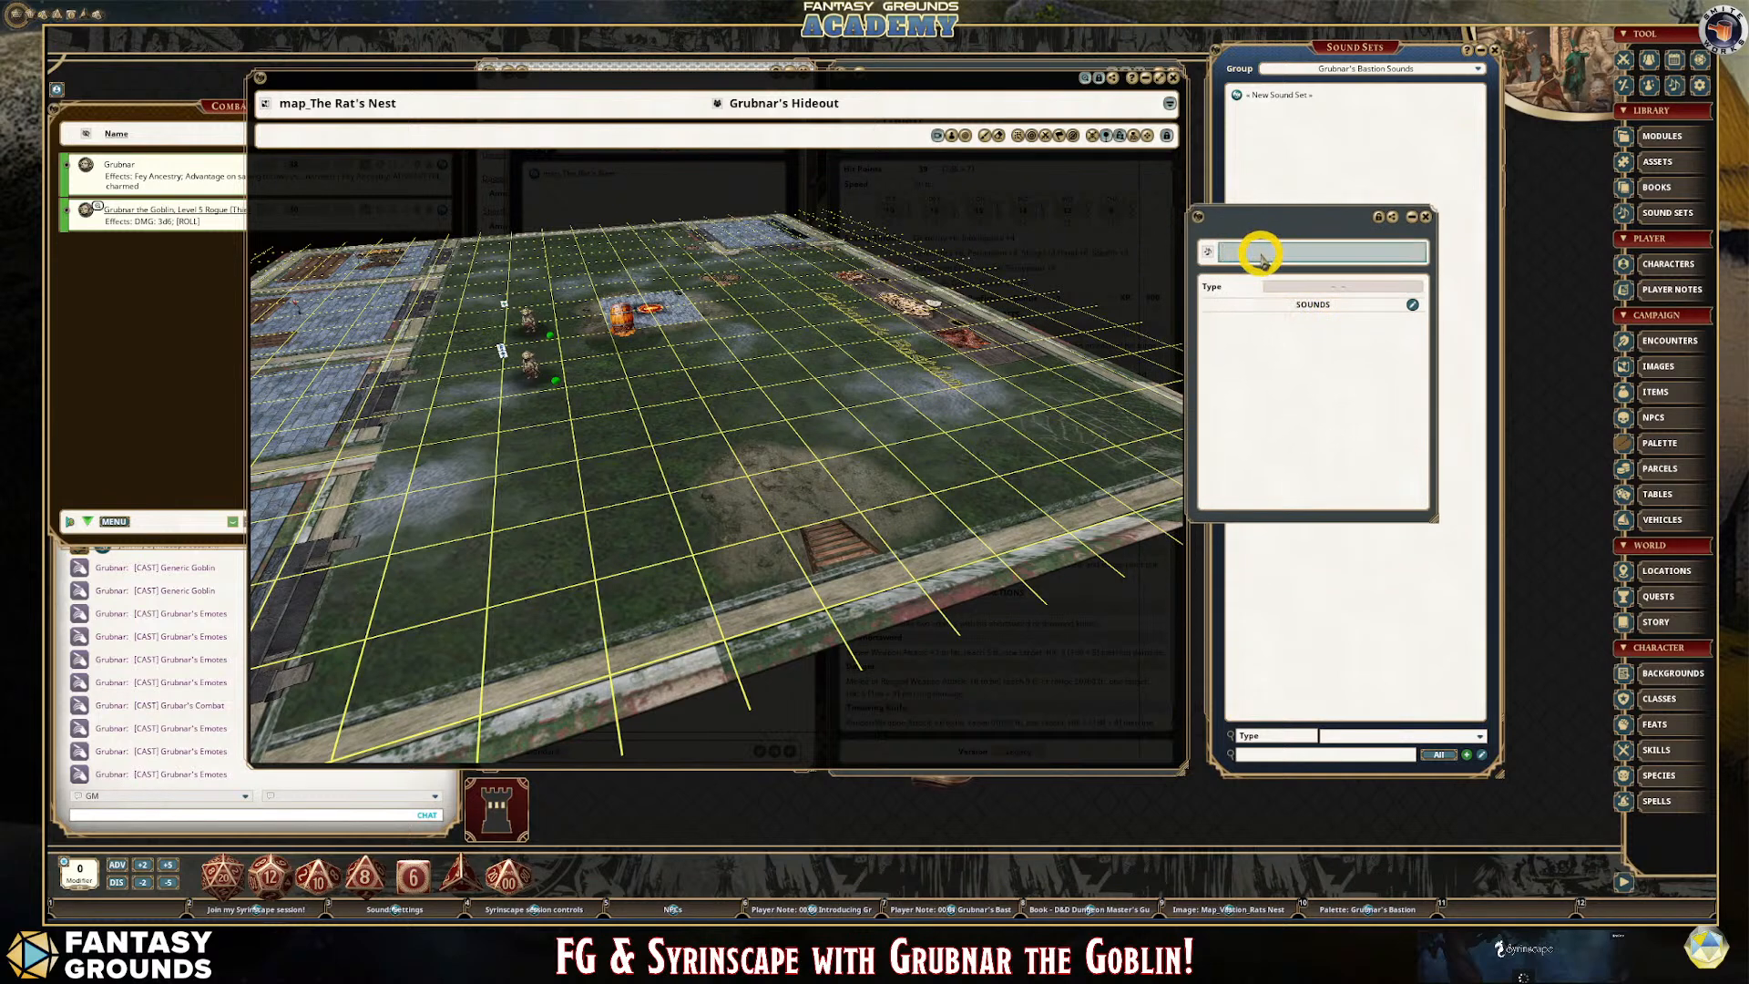
{"action": "type", "text": "The Rat's Nest"}
{"action": "left_click_drag", "start_coordinate": [656, 396], "coordinate": [768, 448]}
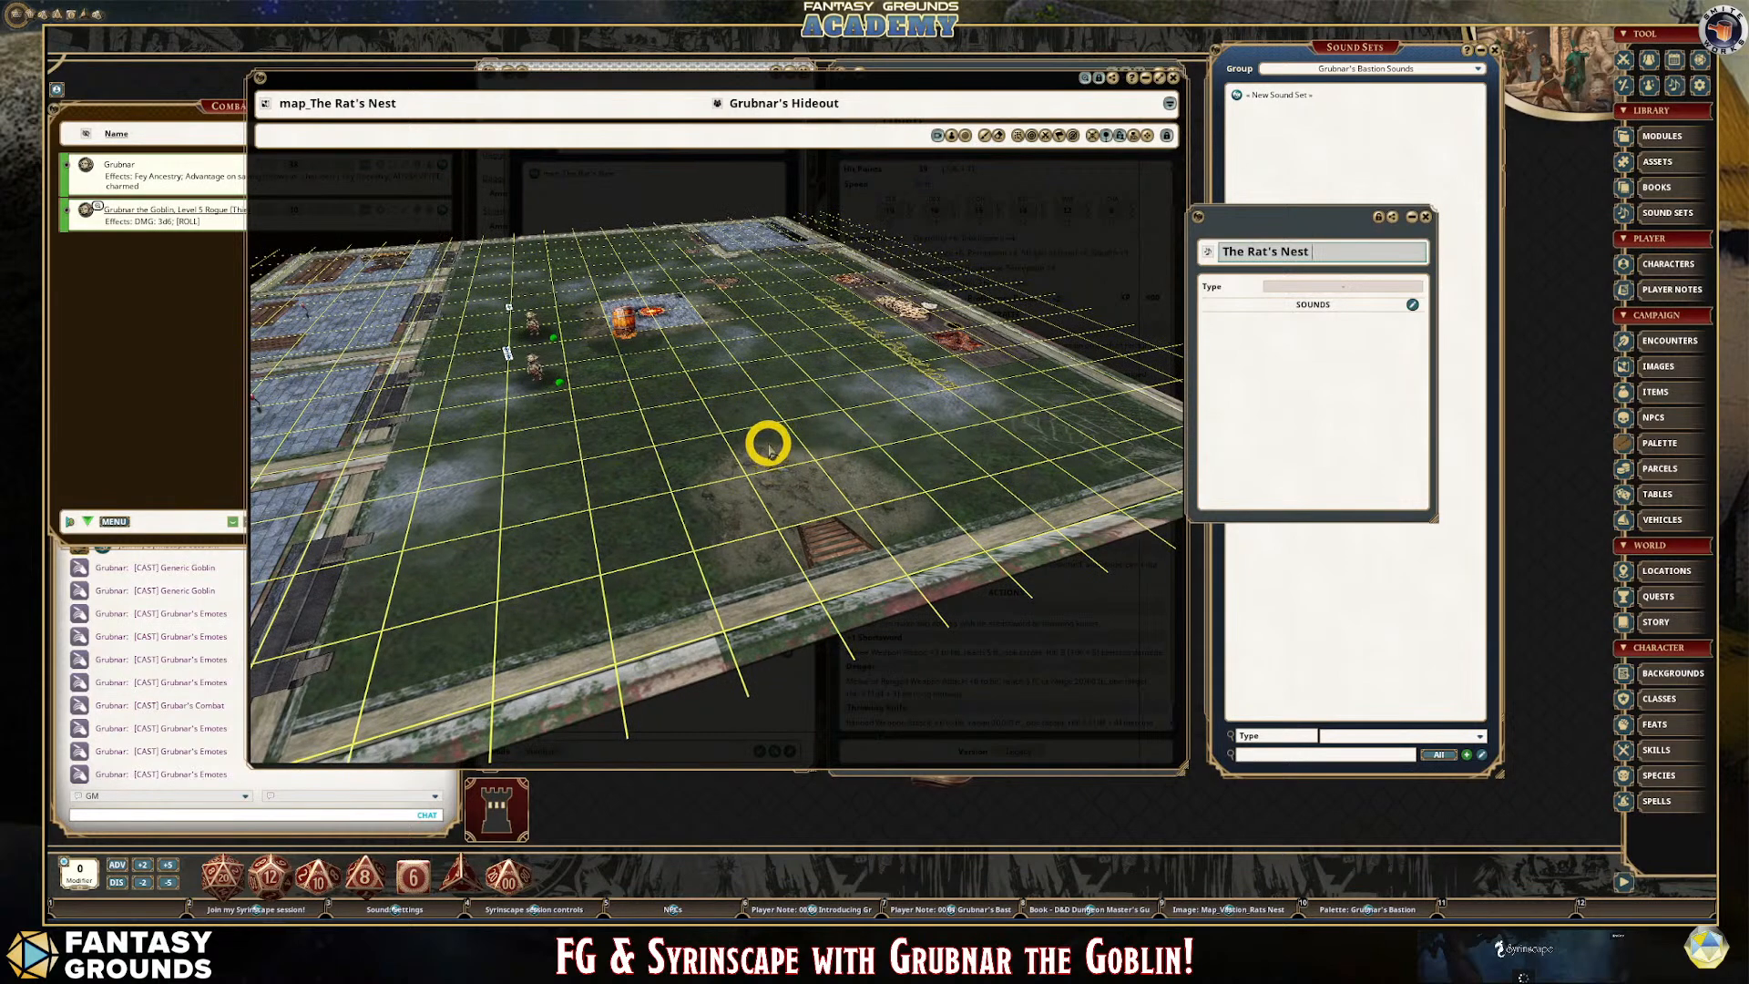
{"action": "type", "text": "Basement"}
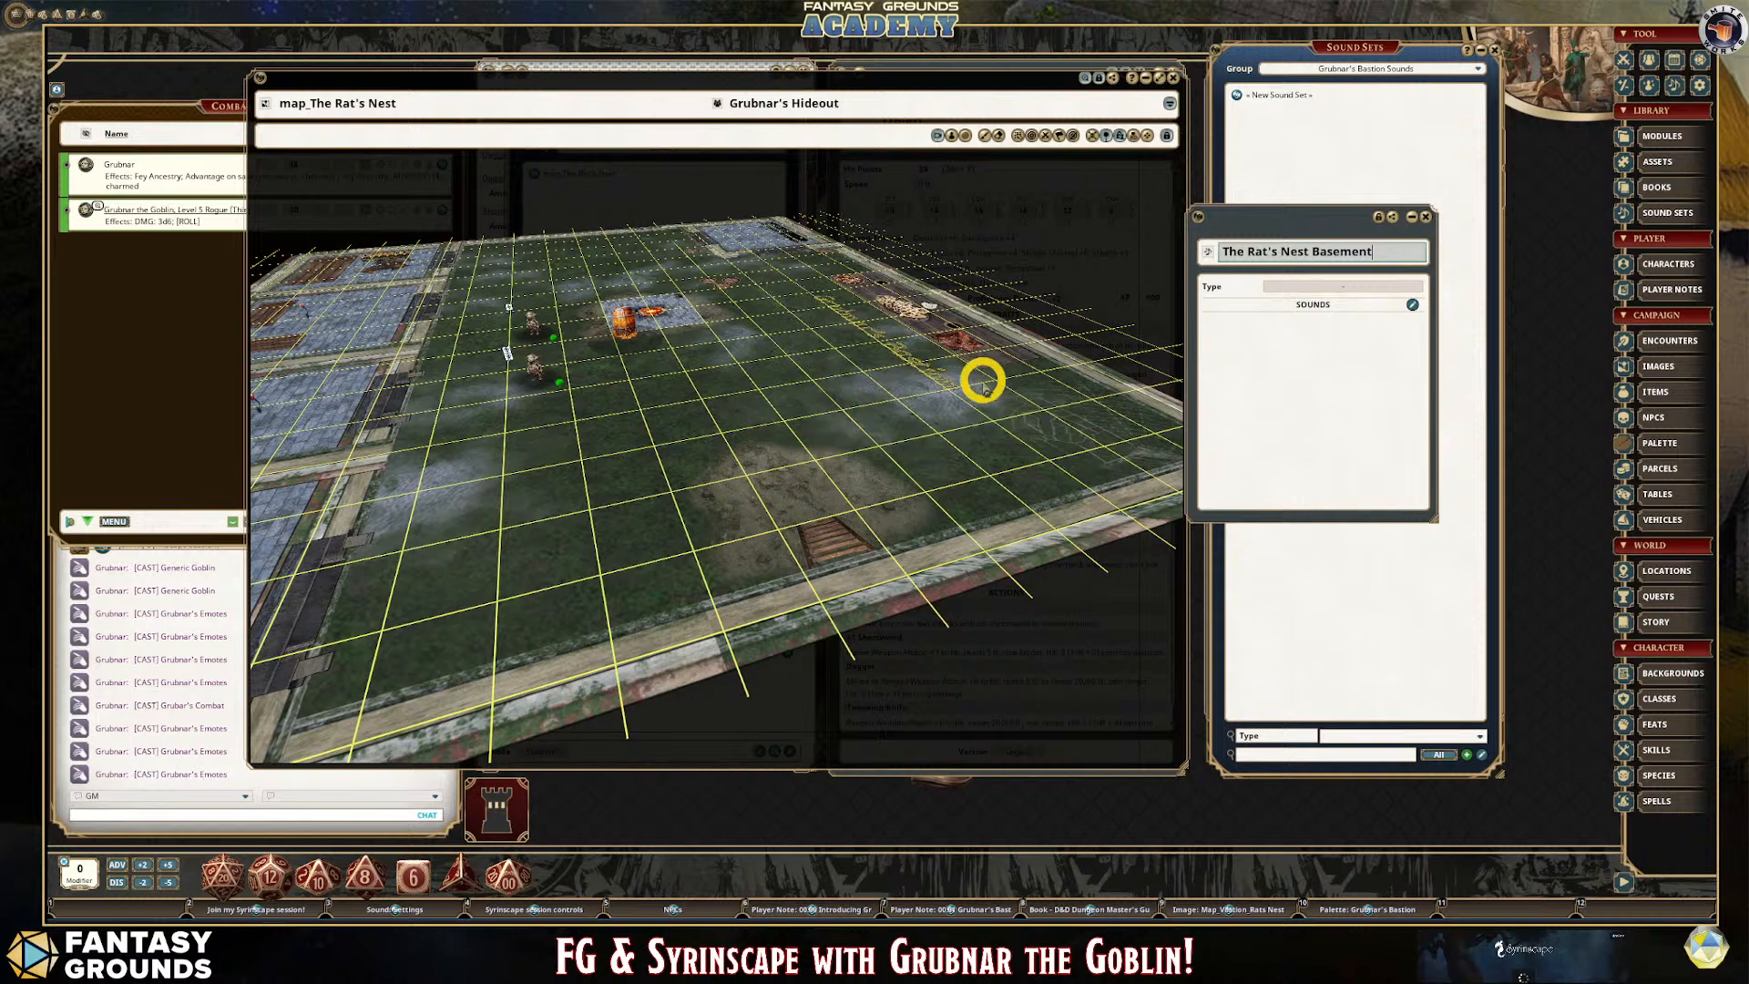
{"action": "left_click", "coordinate": [1346, 286]}
{"action": "left_click", "coordinate": [1363, 289]}
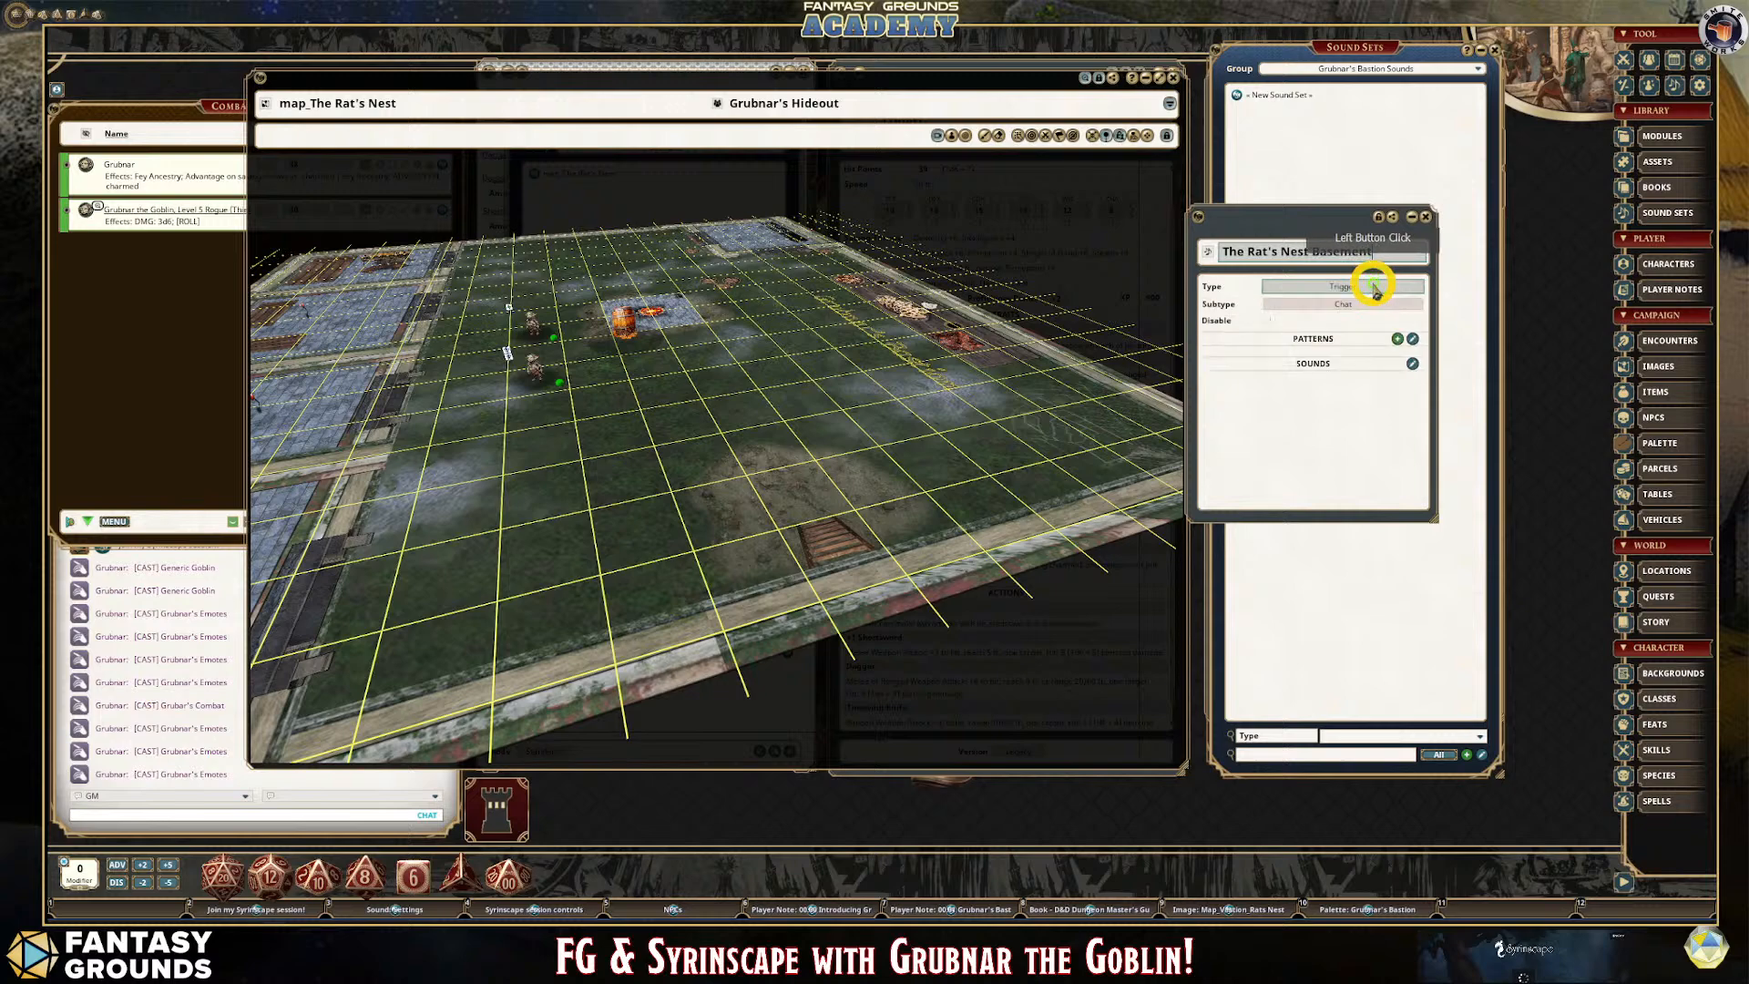
Set The Rat's Nest Basement sound set's type to Content and its subtype to Image.
{"action": "left_click", "coordinate": [1346, 307]}
{"action": "left_click", "coordinate": [1375, 349]}
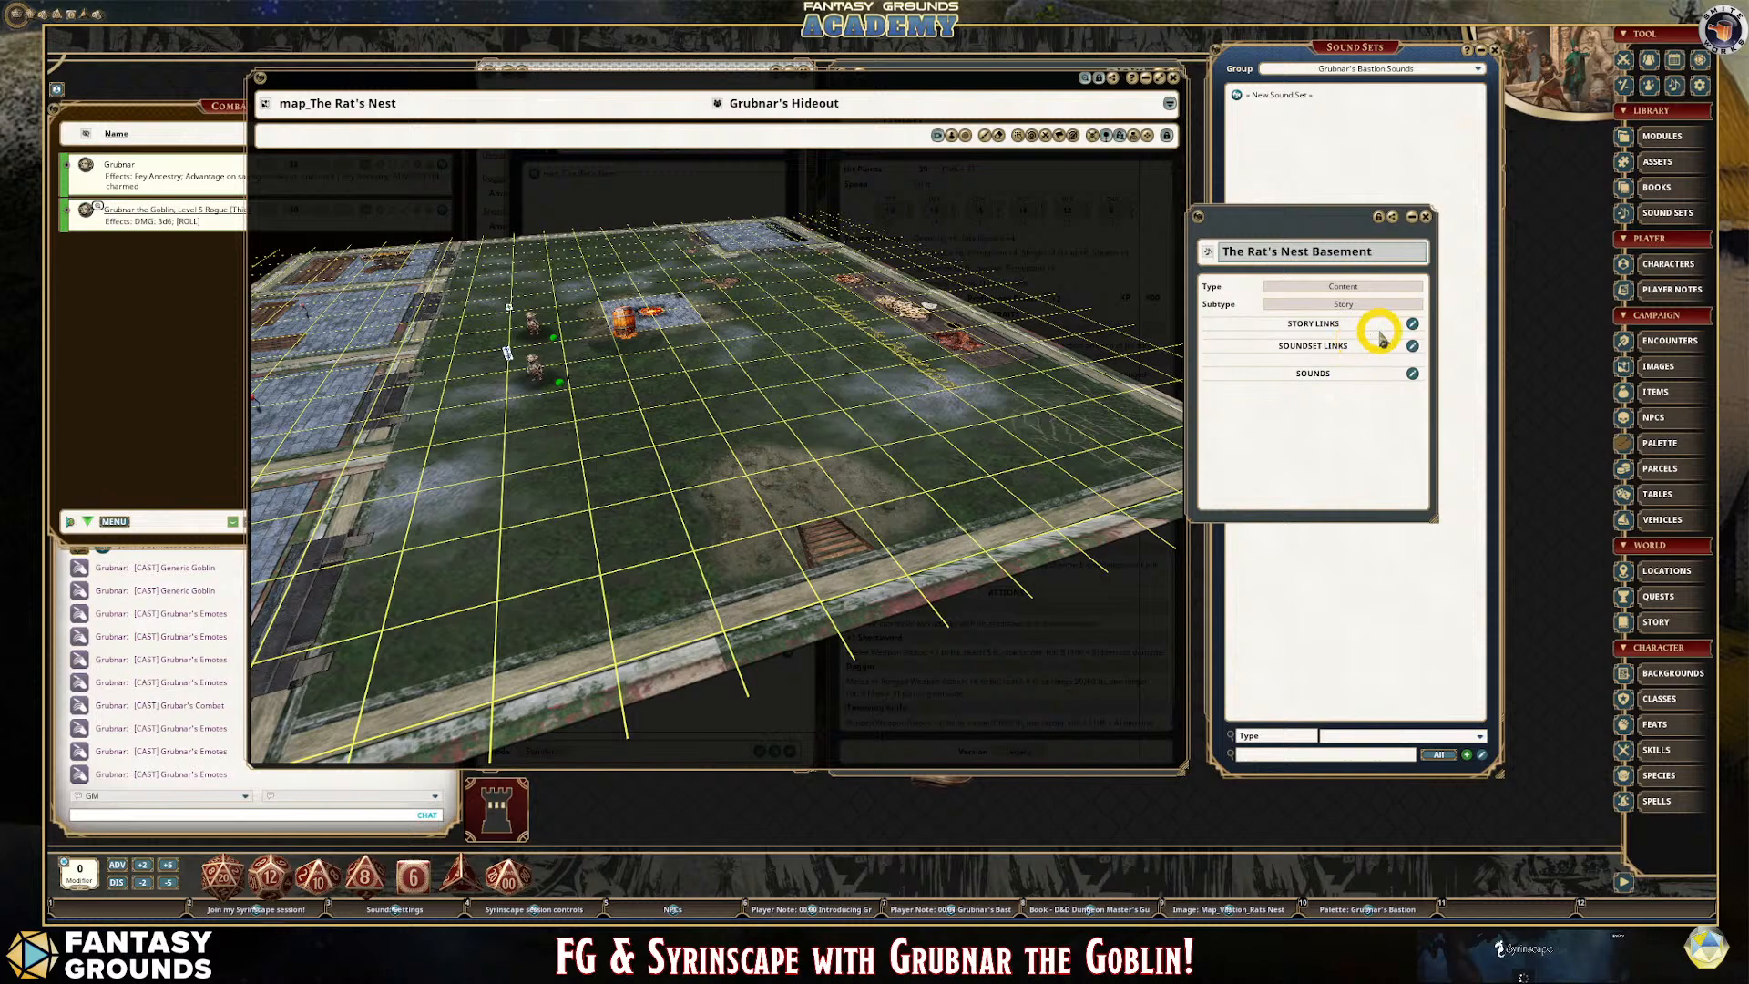
{"action": "left_click", "coordinate": [1373, 286]}
{"action": "left_click", "coordinate": [1392, 283]}
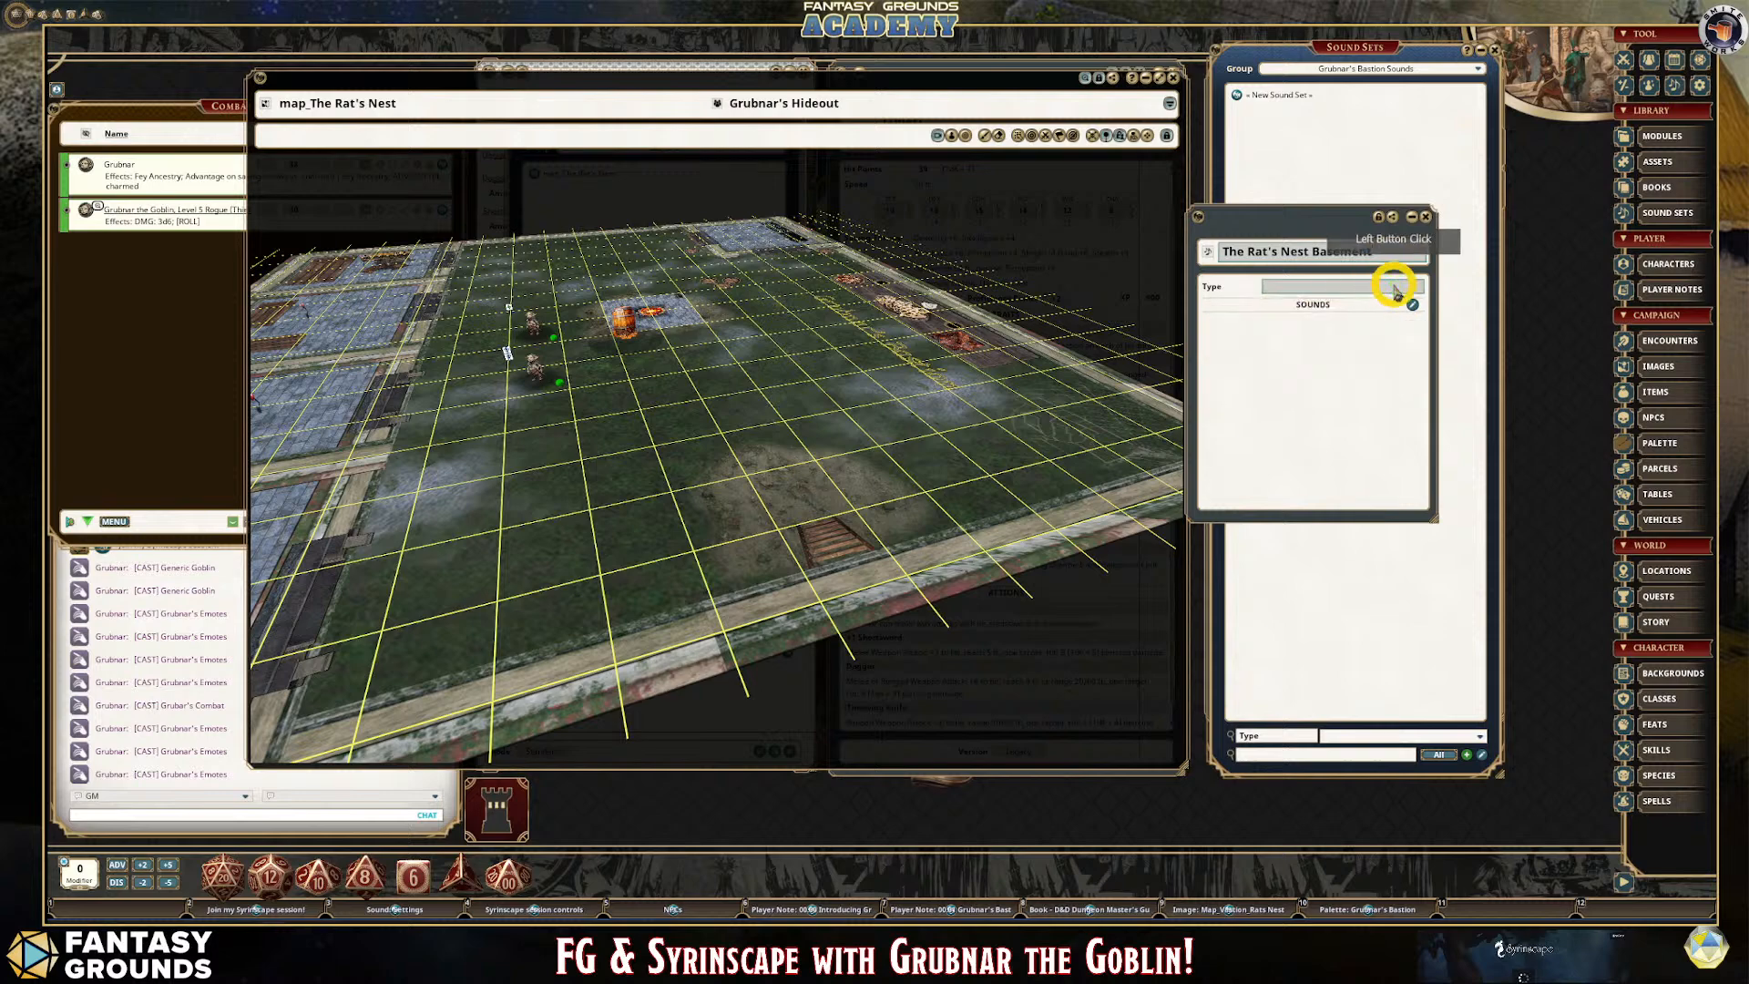
{"action": "left_click", "coordinate": [1380, 307]}
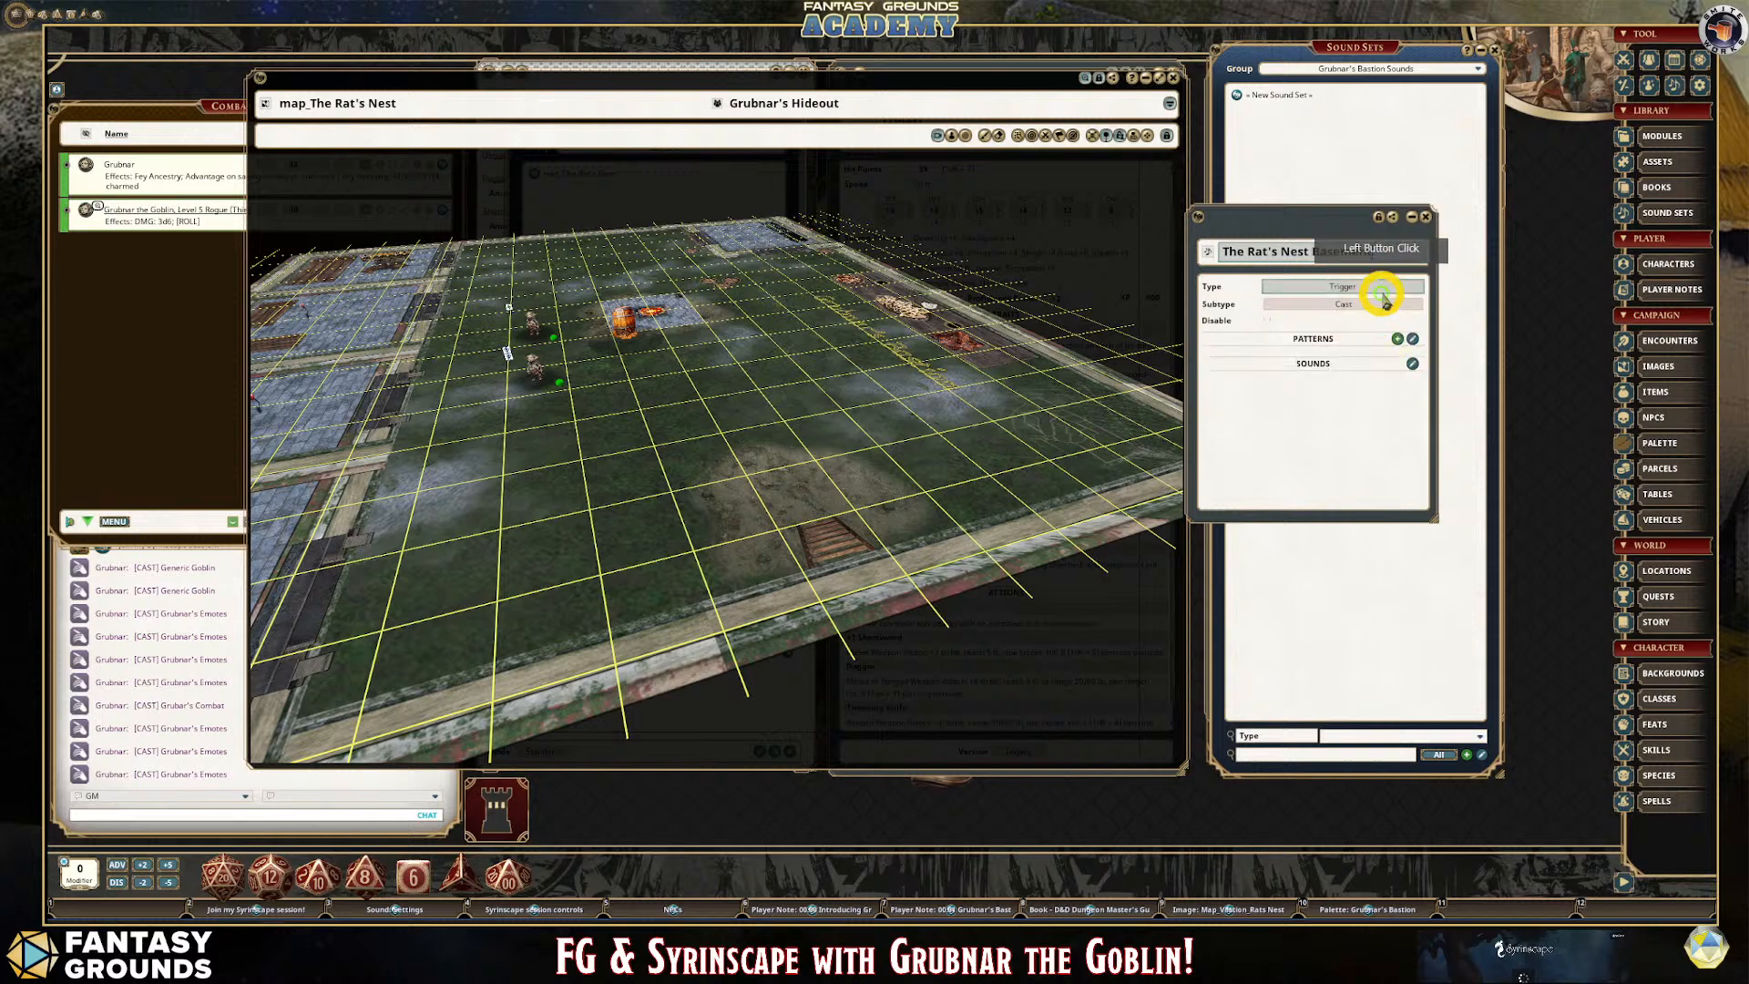
{"action": "left_click", "coordinate": [1384, 308]}
{"action": "left_click", "coordinate": [1388, 310]}
{"action": "left_click", "coordinate": [1386, 308]}
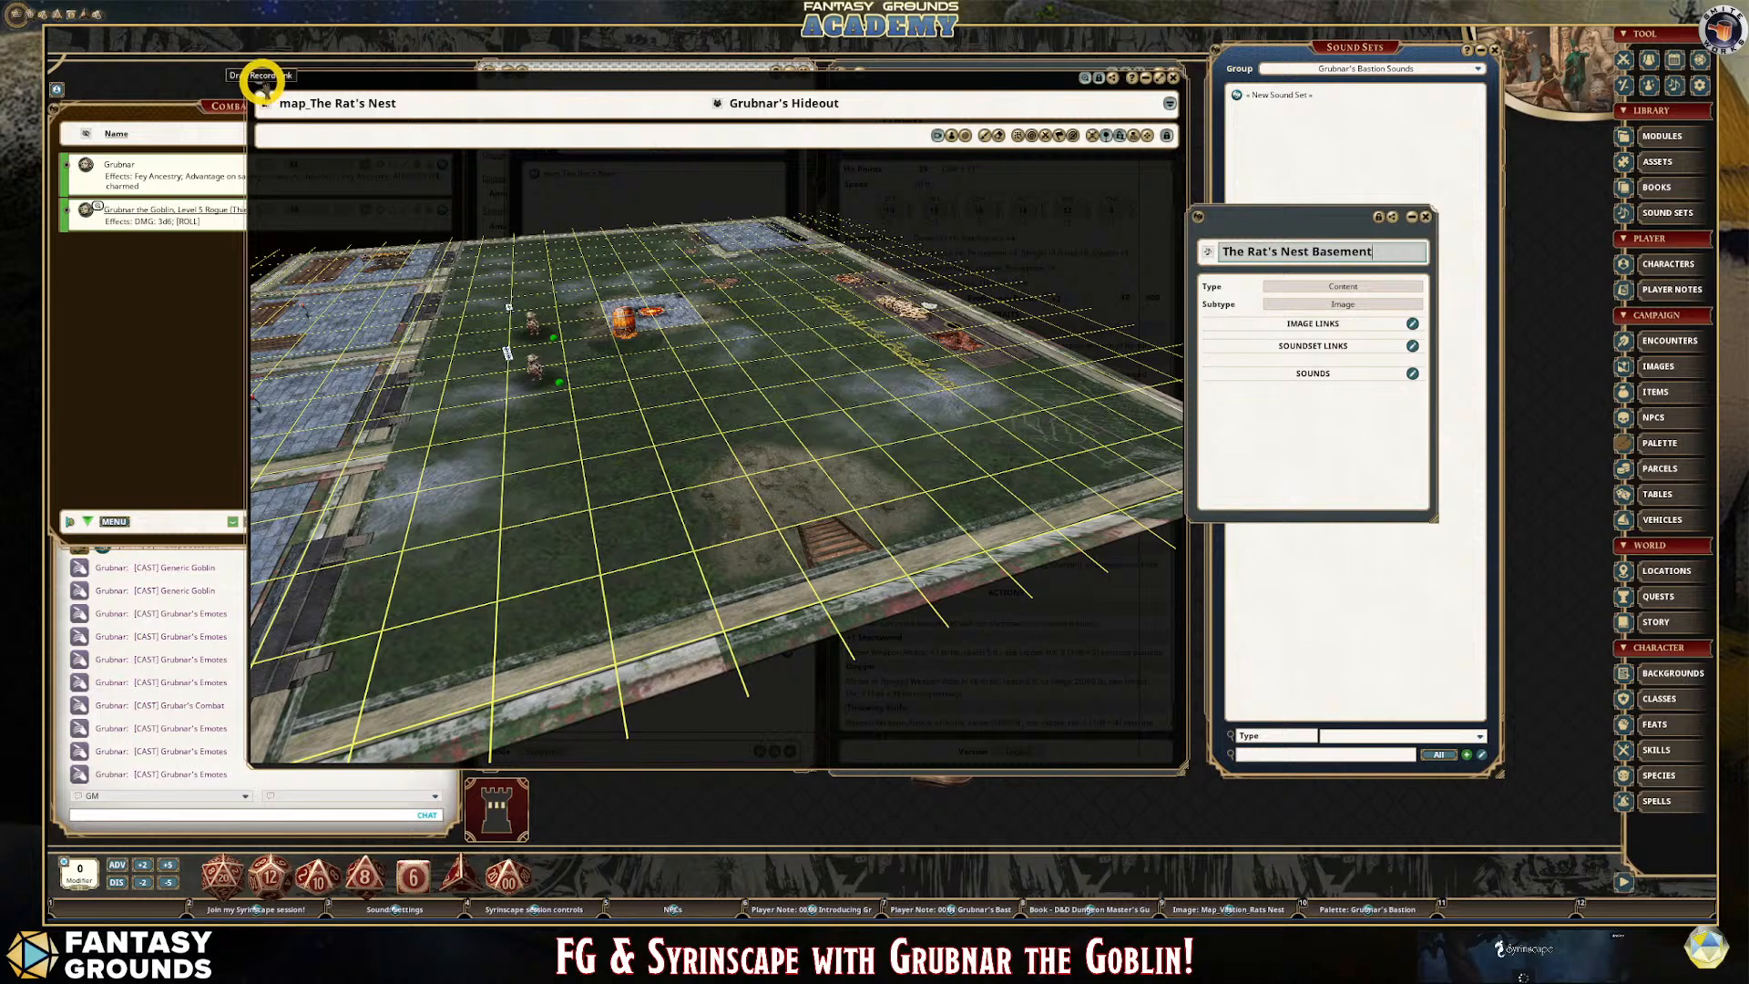
Add map_The Rat's Nest to the sound set's image links and pin the sound set on the map's dirt patch near the stairs.
{"action": "left_click_drag", "start_coordinate": [263, 84], "coordinate": [1303, 333]}
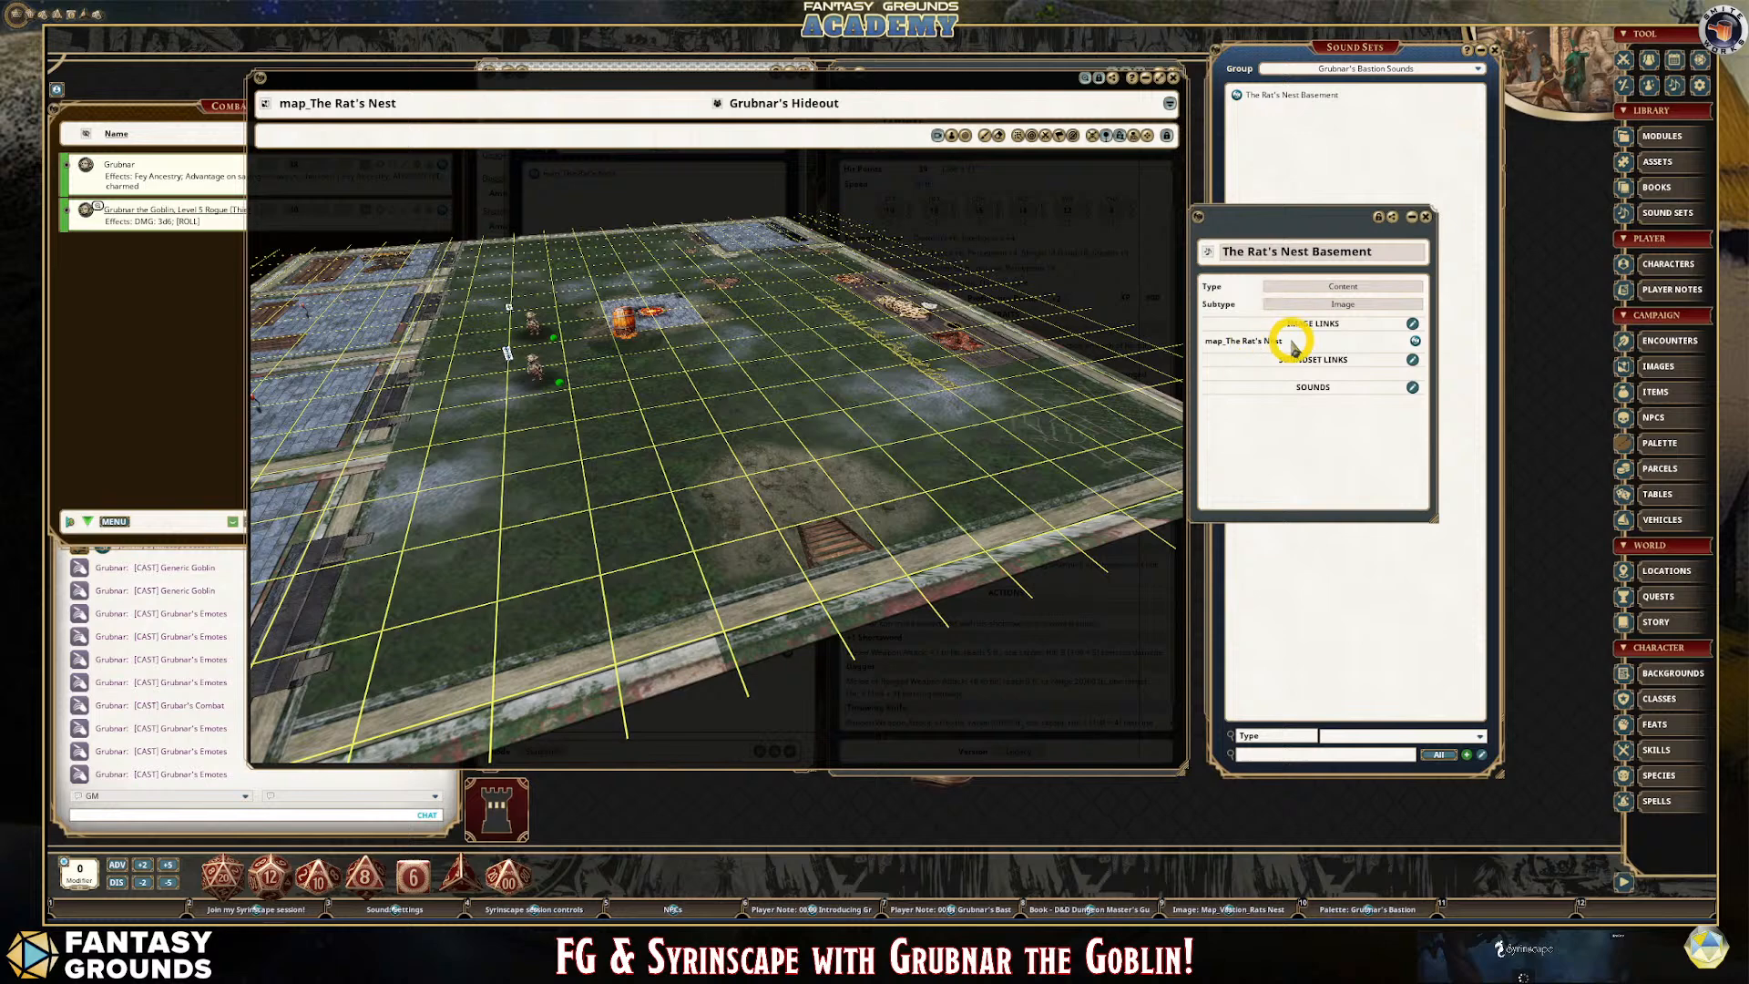
{"action": "mouse_move", "coordinate": [1199, 219]}
{"action": "left_mouse_down"}
{"action": "mouse_move", "coordinate": [726, 401]}
{"action": "mouse_move", "coordinate": [843, 500]}
{"action": "mouse_move", "coordinate": [899, 510]}
{"action": "mouse_move", "coordinate": [898, 478]}
{"action": "left_mouse_up"}
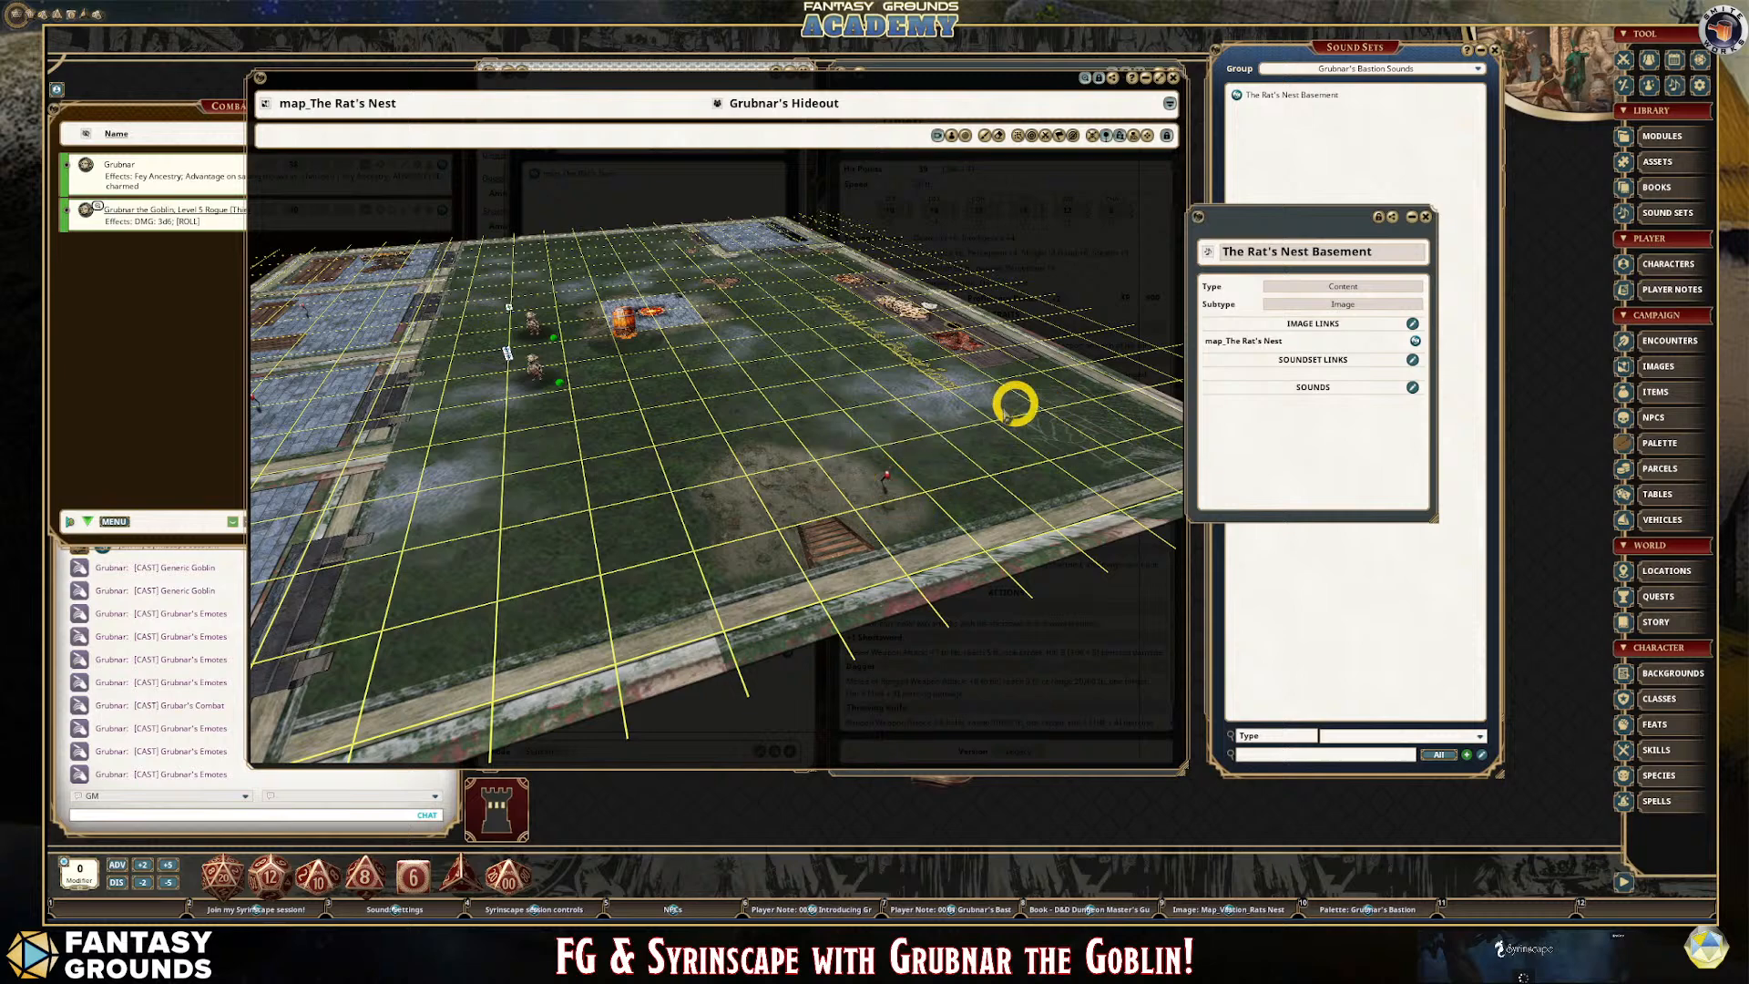
{"action": "scroll", "coordinate": [808, 519], "scroll_direction": "up", "scroll_amount": 1}
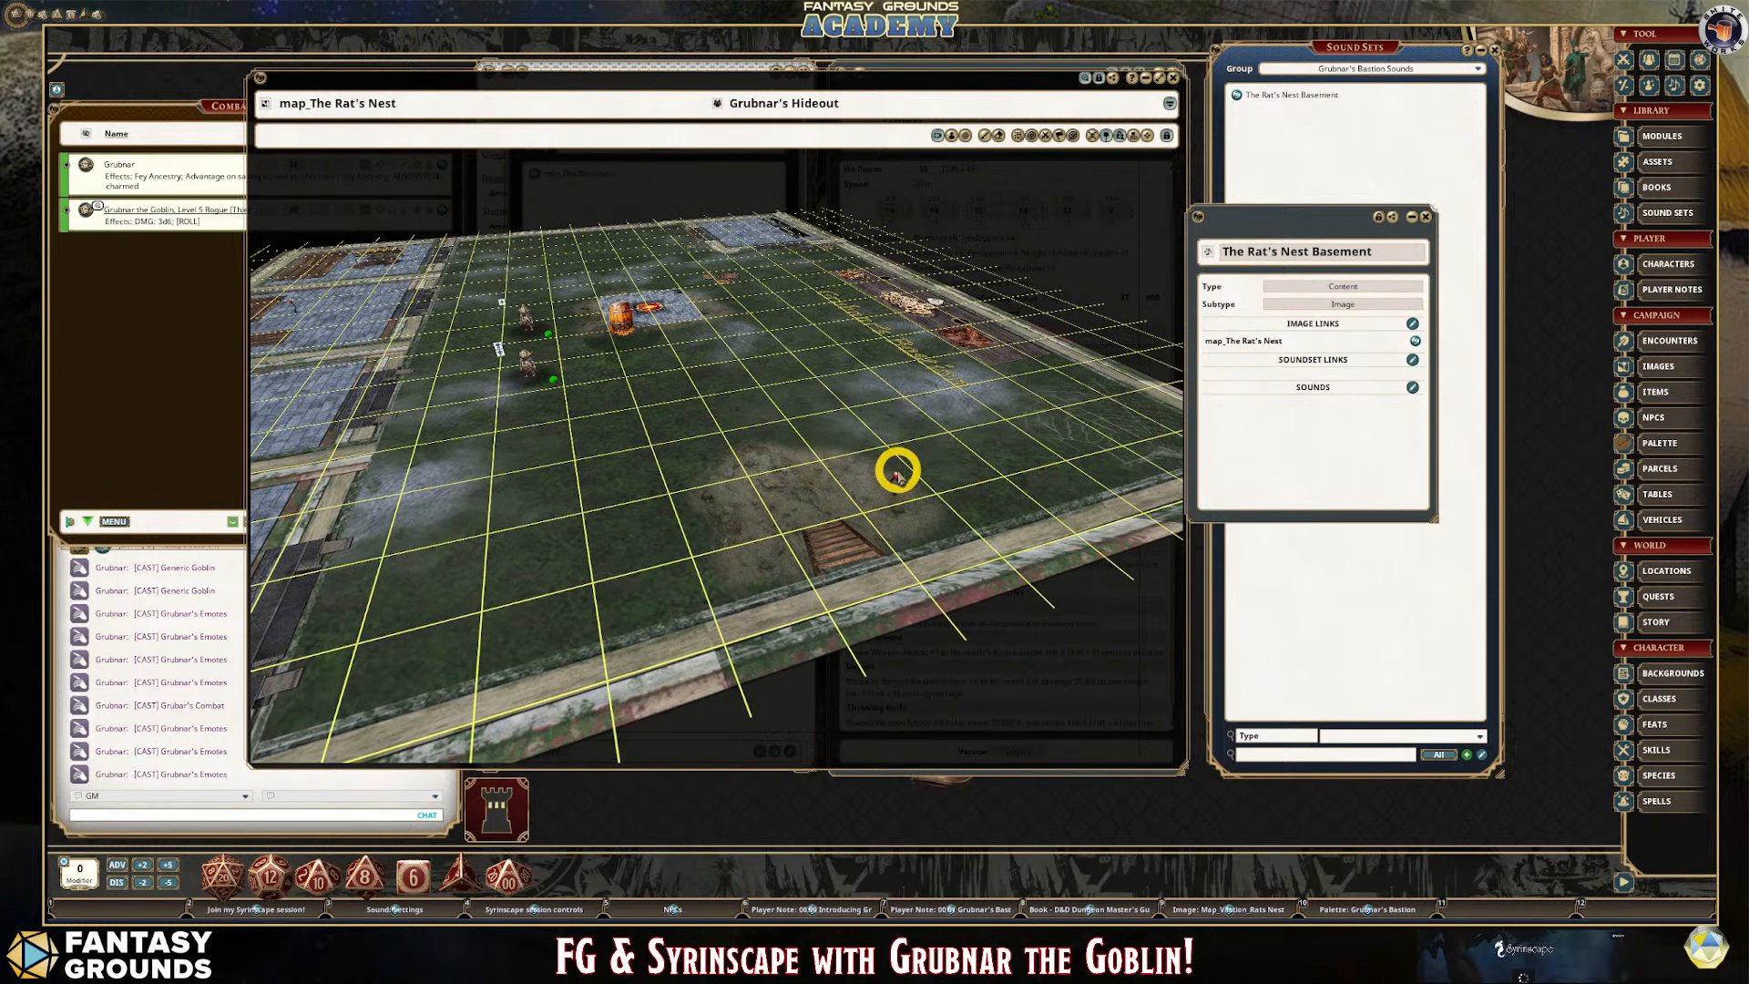
{"action": "left_click", "coordinate": [896, 474]}
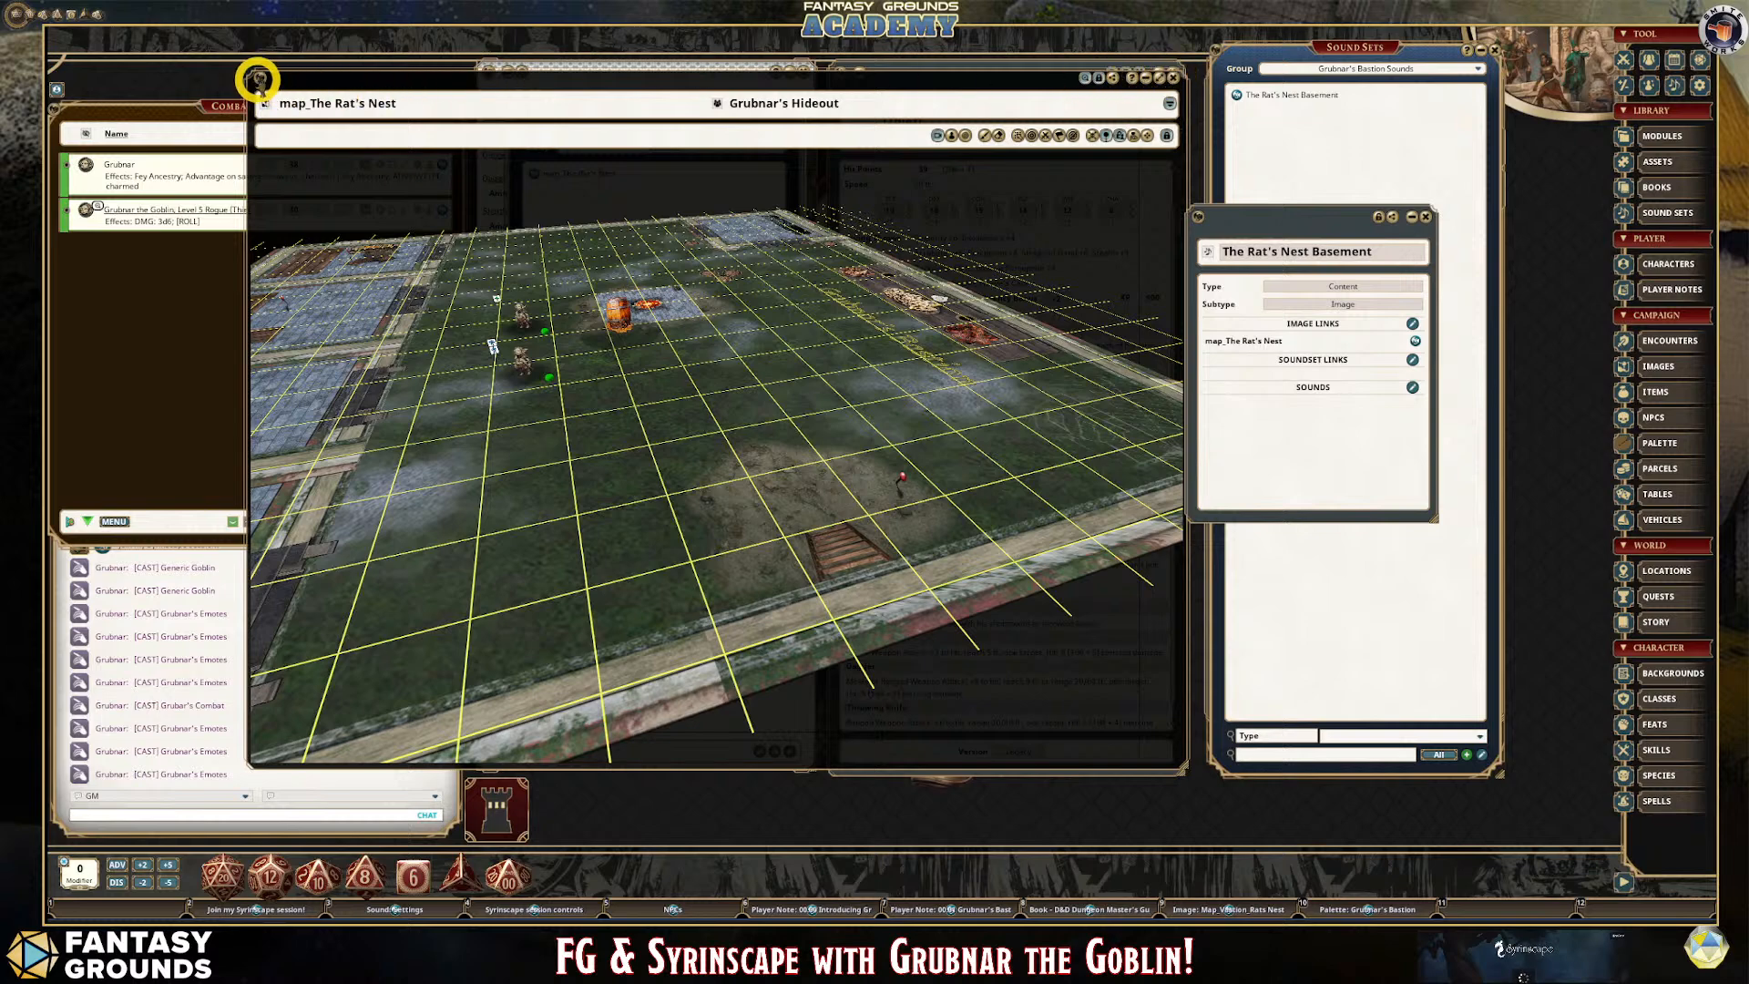
Assign the Rat's Nest map to the first hotkey slot and close the map and the images list.
{"action": "left_click", "coordinate": [135, 908]}
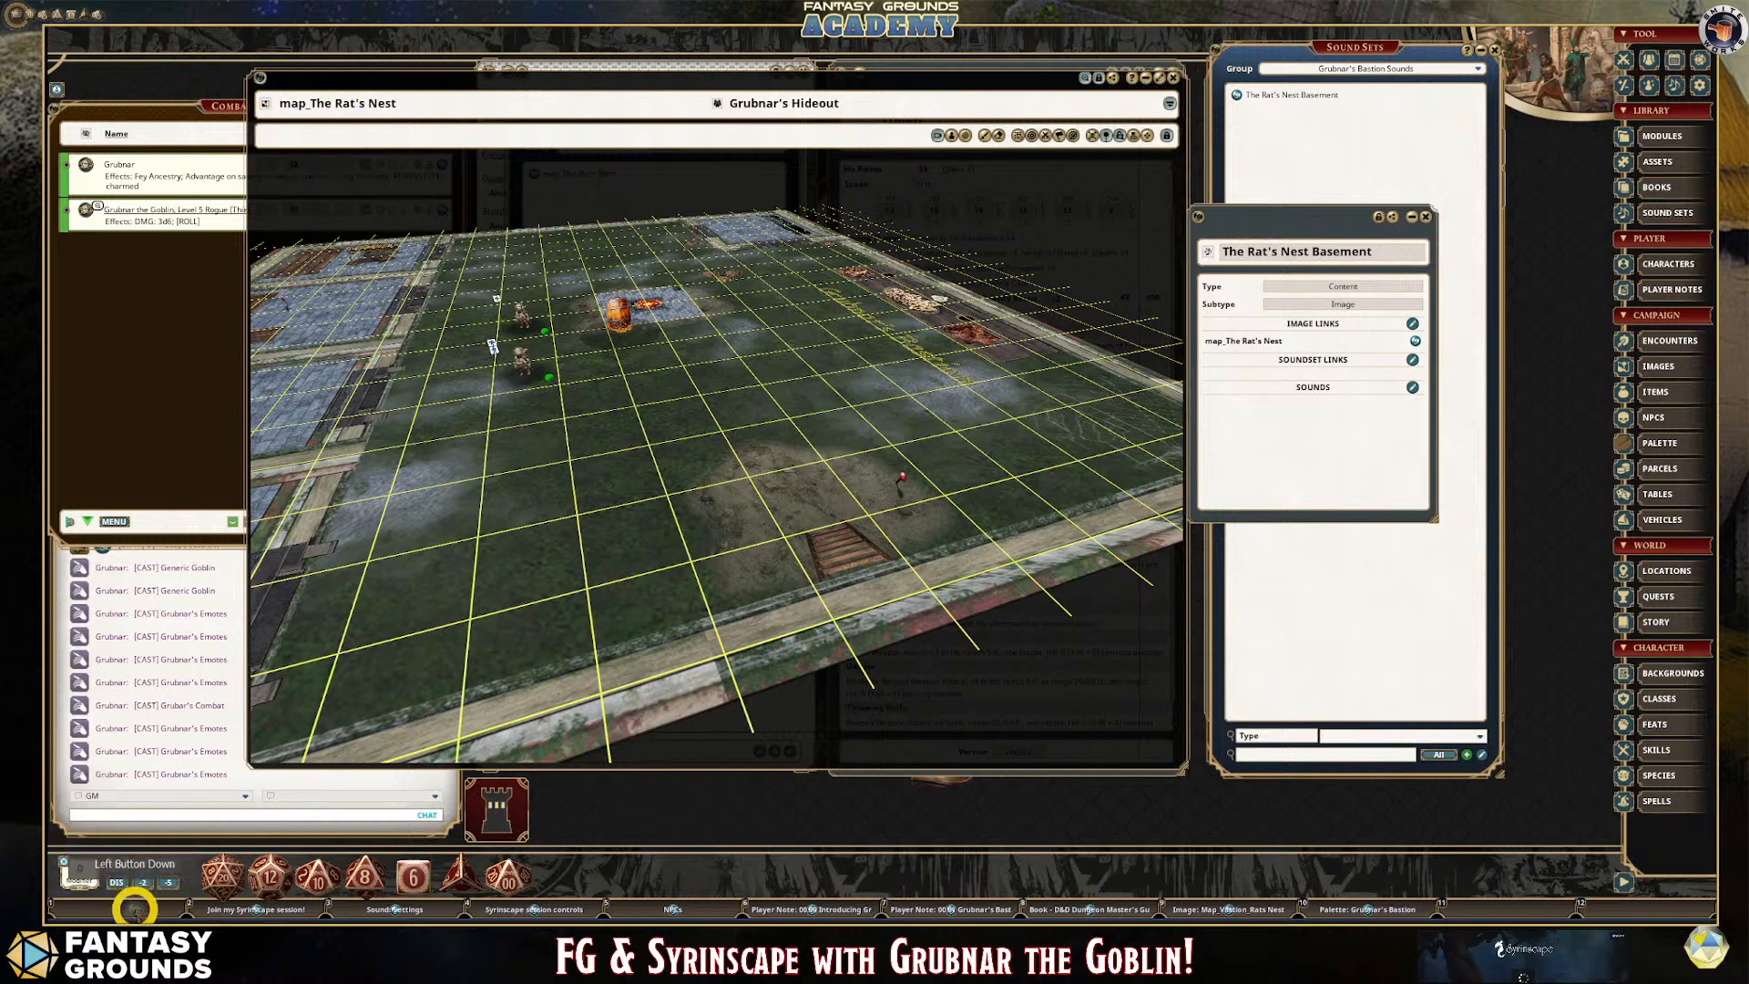
{"action": "left_click", "coordinate": [1173, 77]}
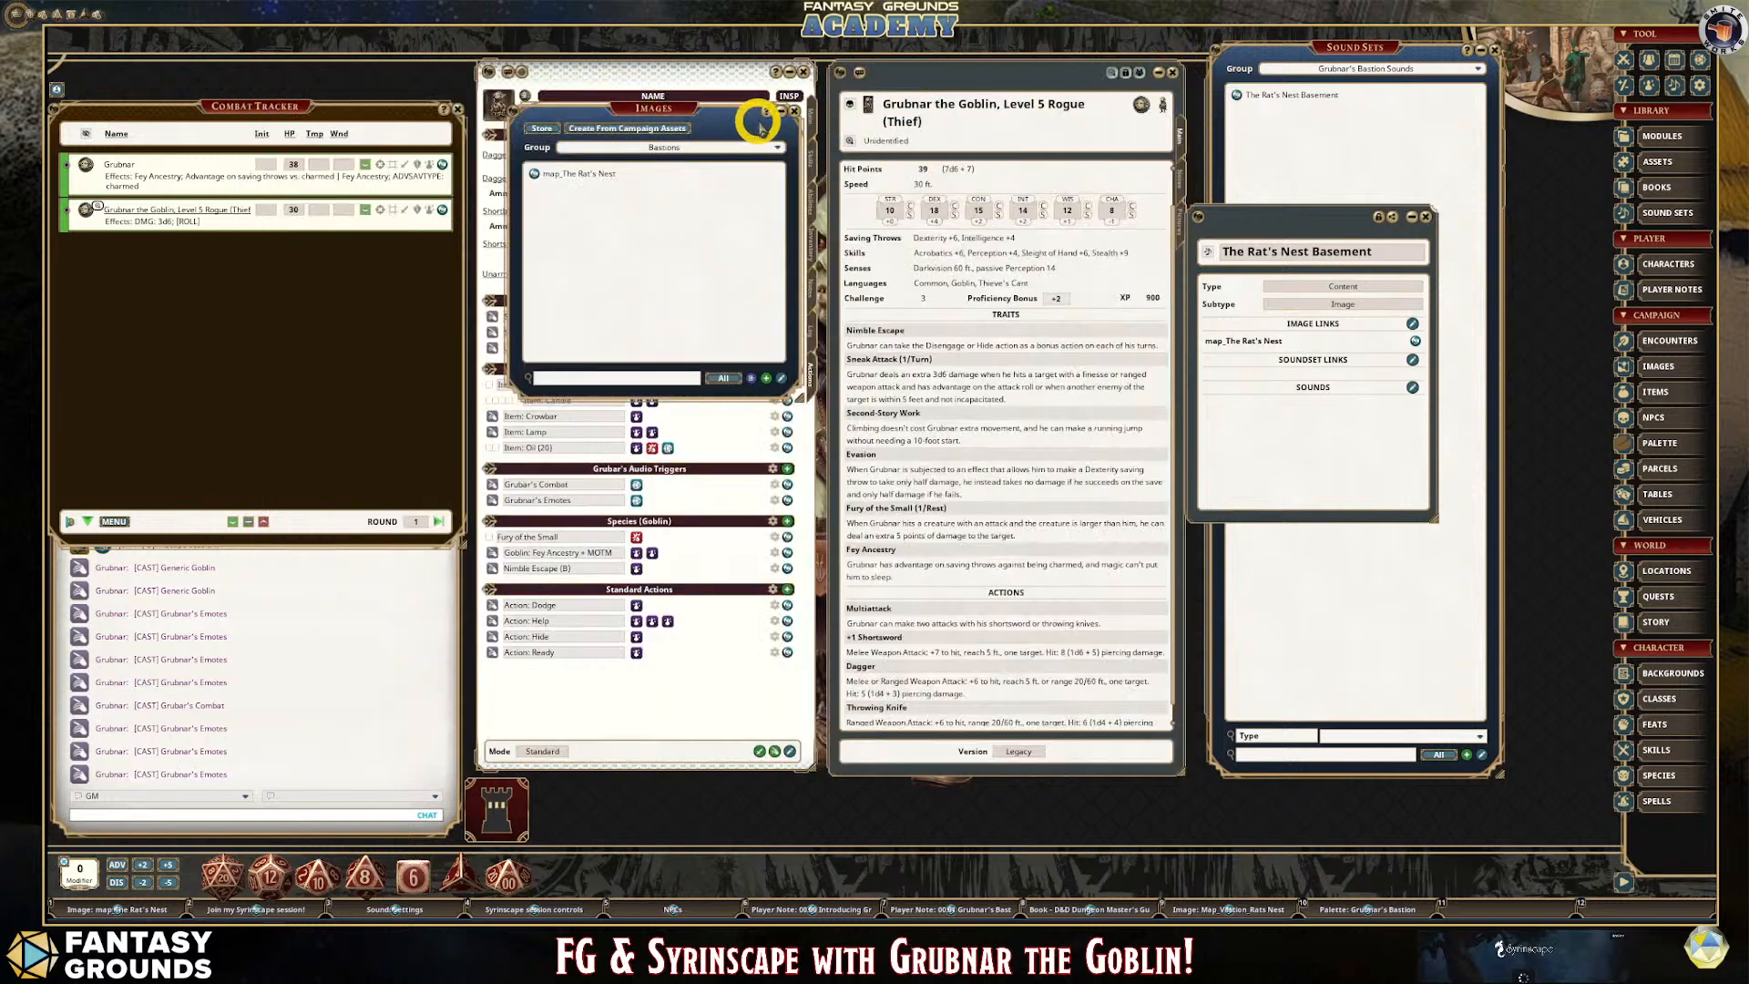
{"action": "left_click", "coordinate": [795, 112]}
Move the sound set window over Grubnar's NPC sheet, close the sound sets list, and shift The Rat's Nets location window slightly upward.
{"action": "left_click_drag", "start_coordinate": [1294, 219], "coordinate": [934, 129]}
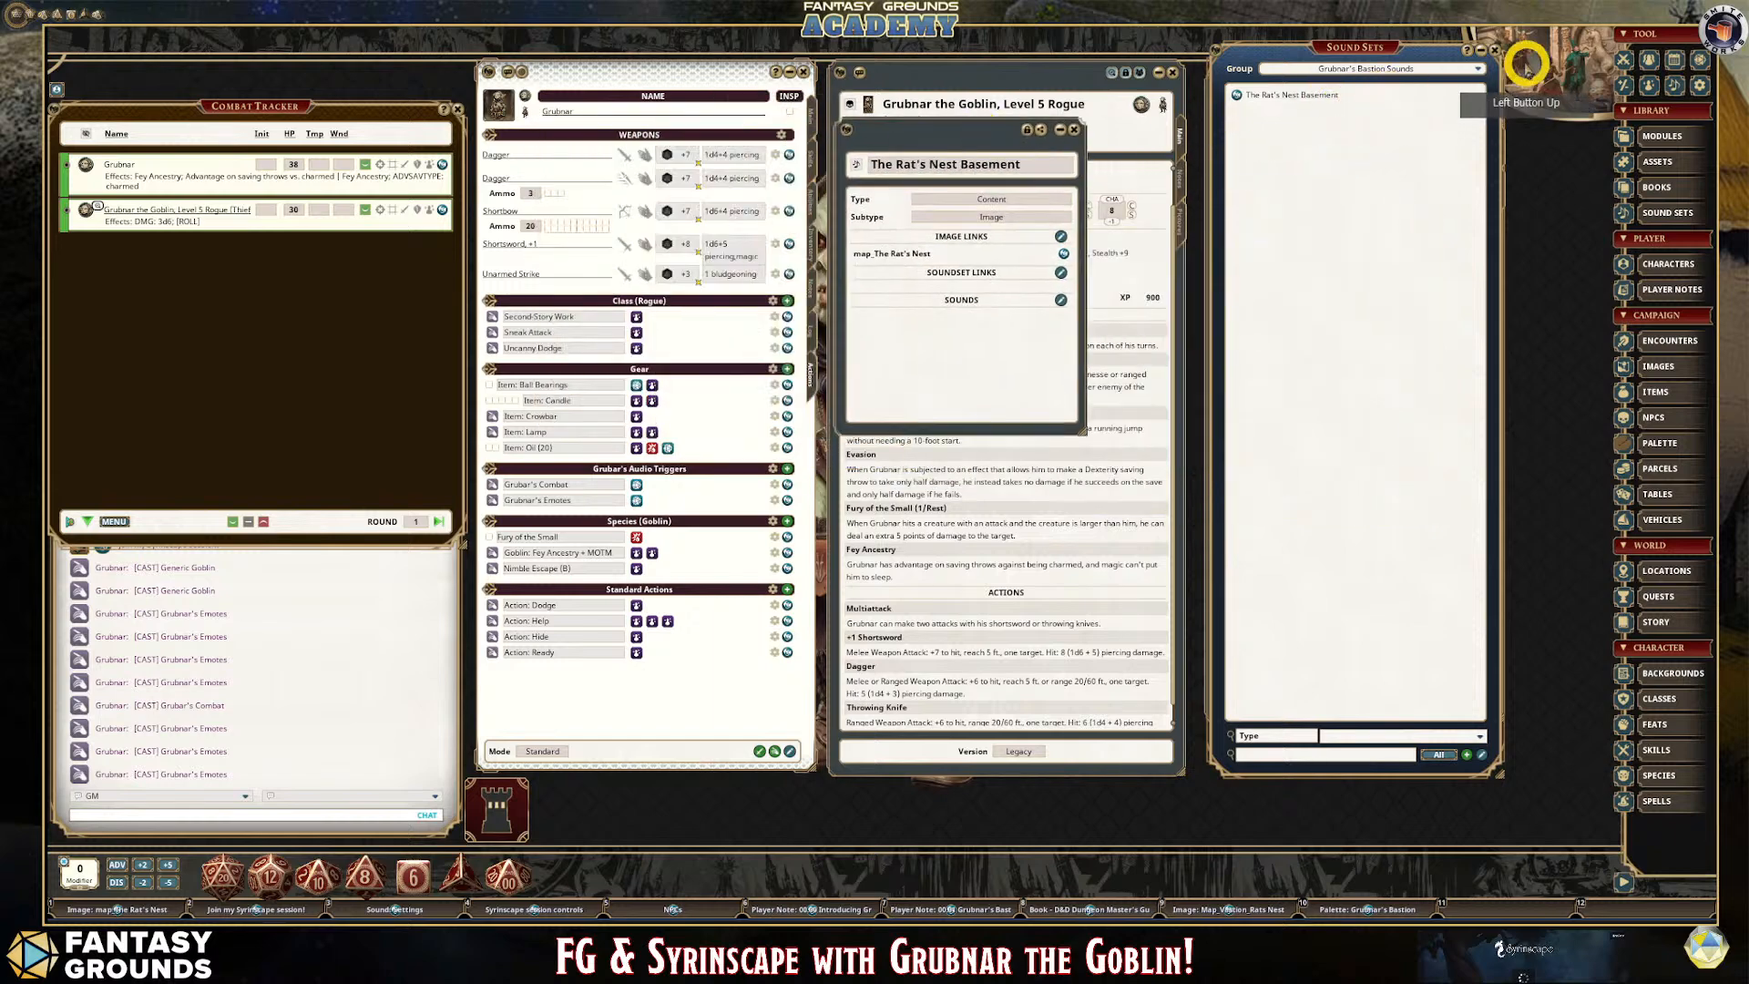
{"action": "left_click", "coordinate": [1494, 50]}
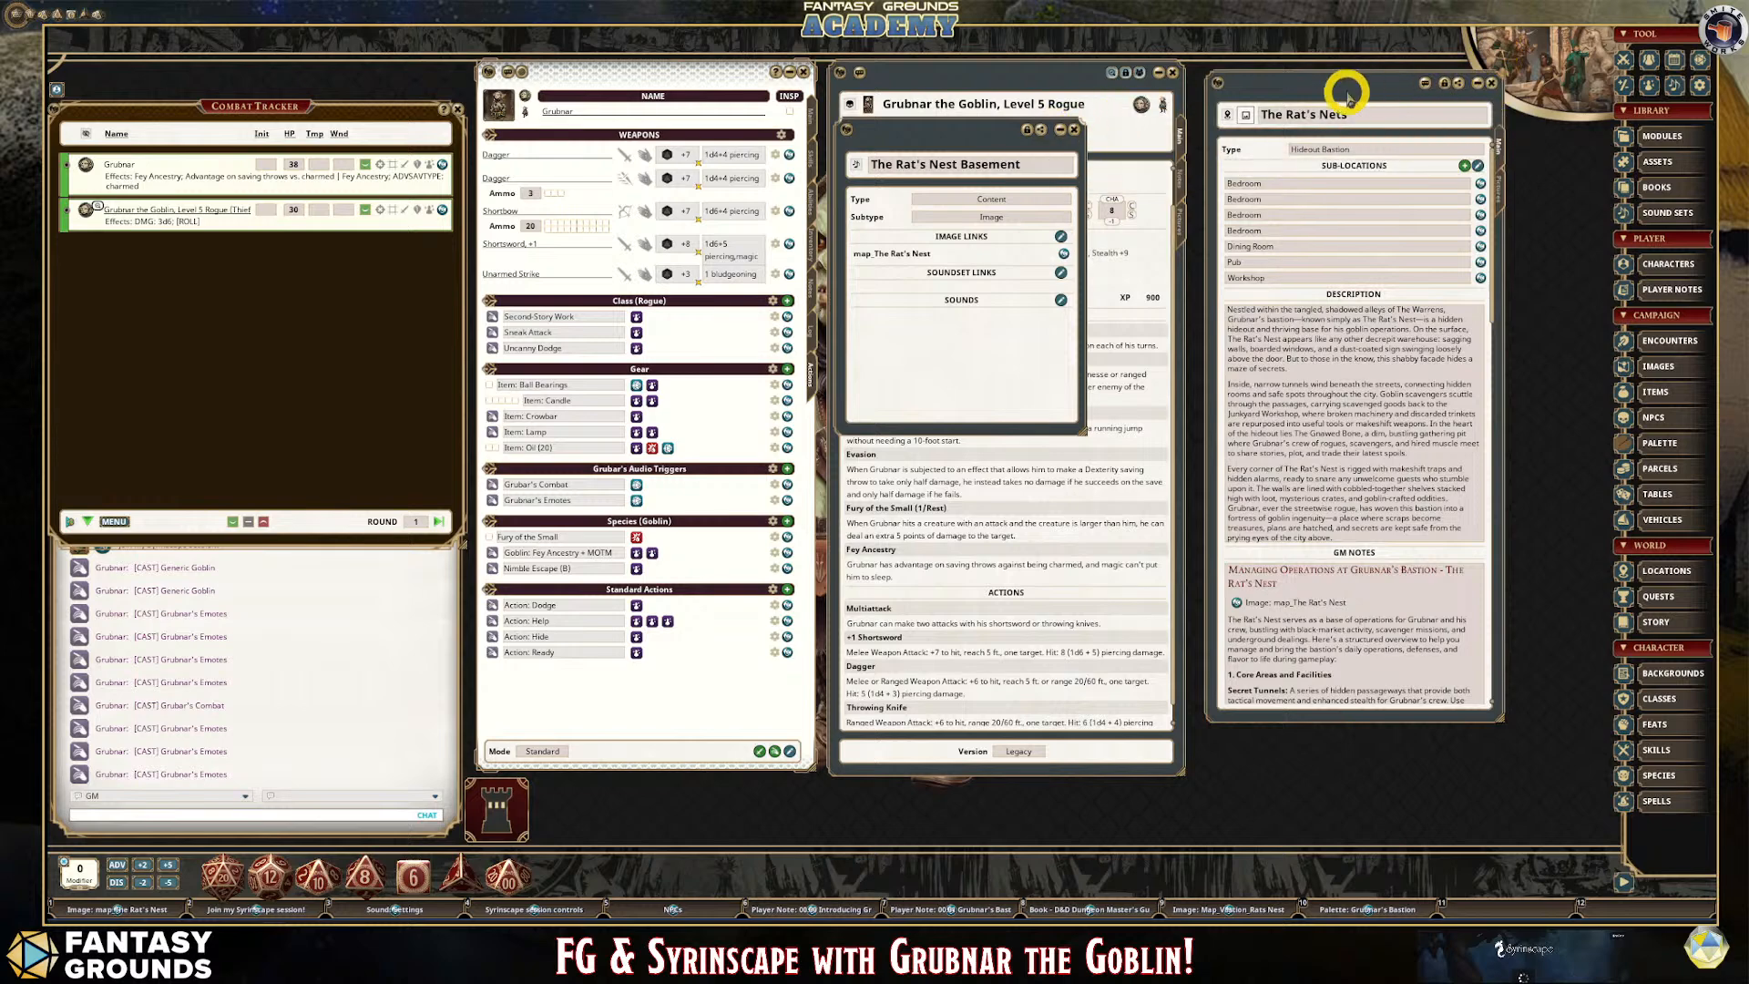
{"action": "left_click_drag", "start_coordinate": [1344, 85], "coordinate": [1339, 54]}
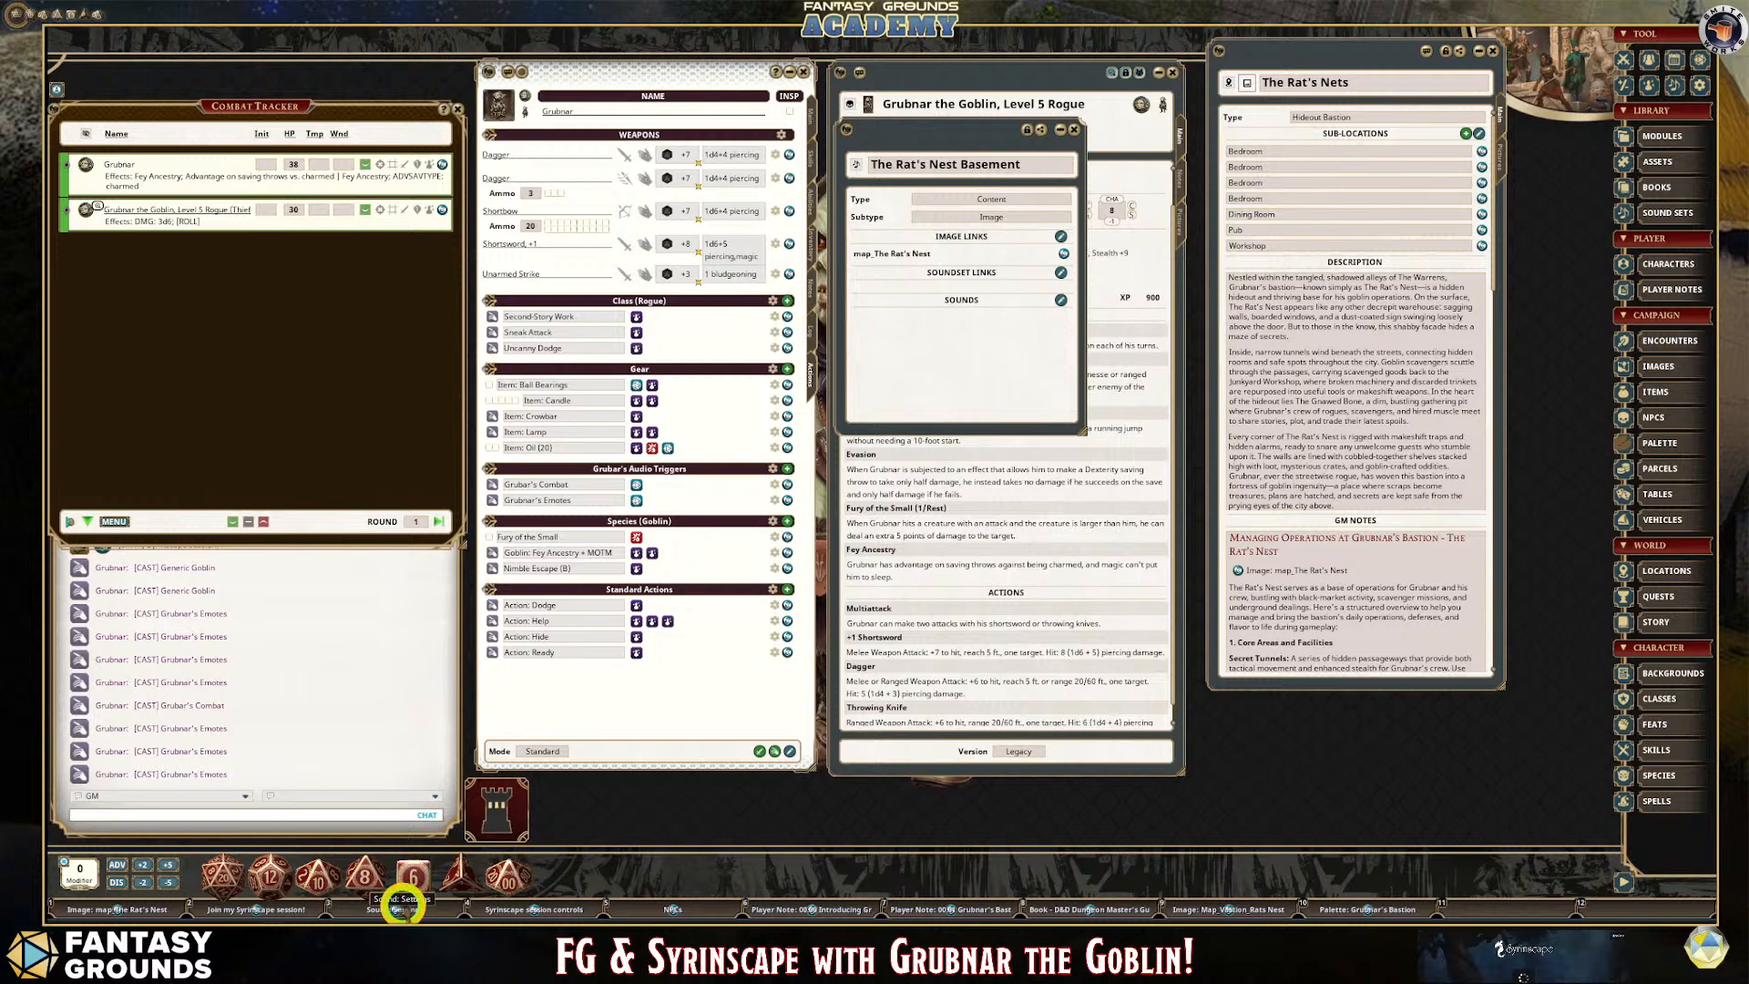
Open the sound settings and search the Syrinscape sounds for mood entries named Goblin.
{"action": "left_click", "coordinate": [401, 908]}
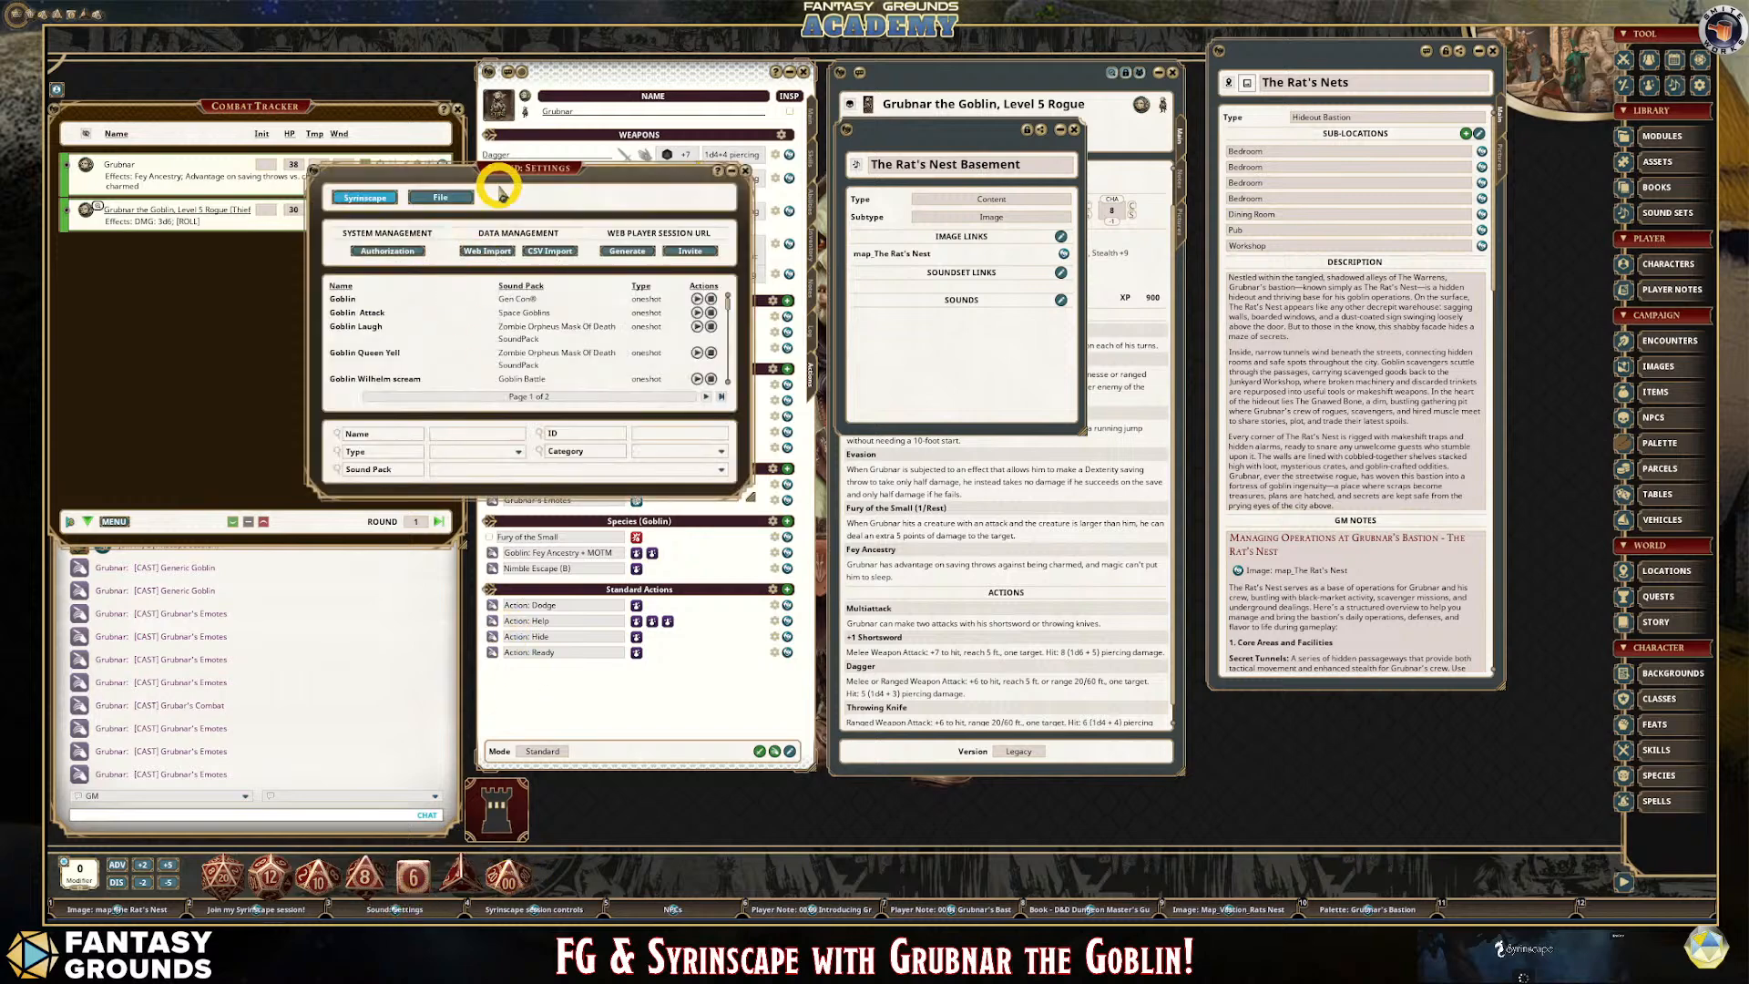
{"action": "left_click", "coordinate": [466, 439]}
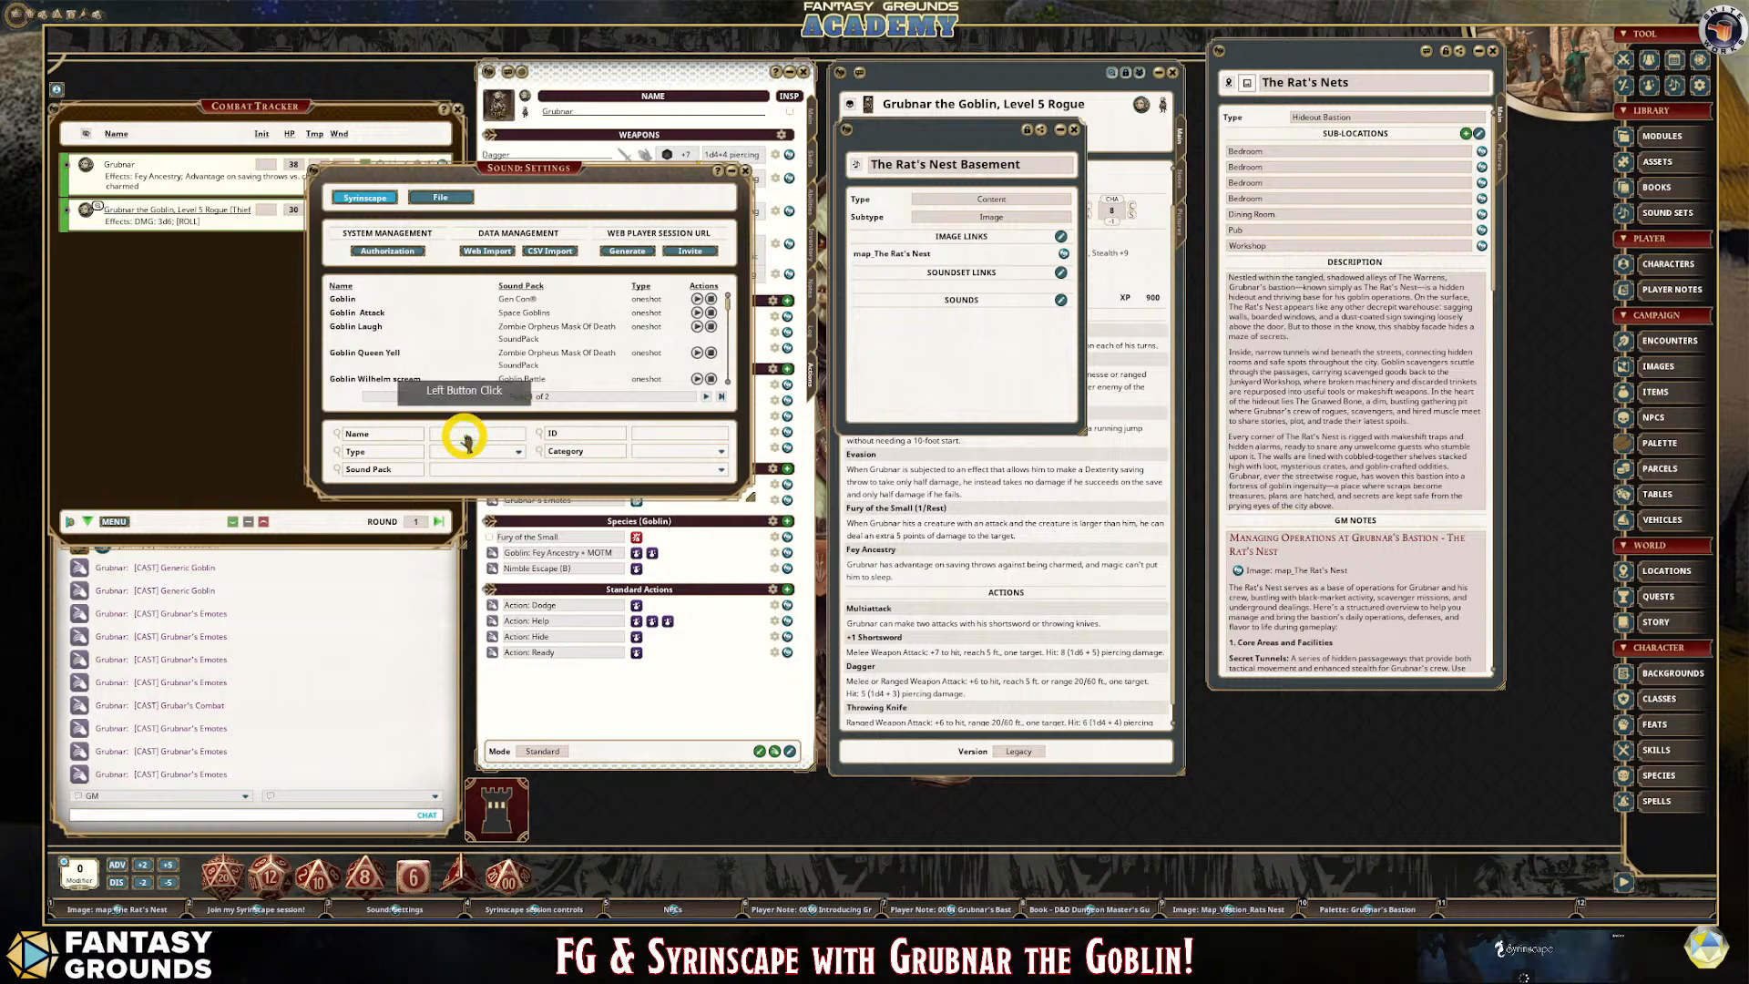
{"action": "left_click", "coordinate": [519, 456]}
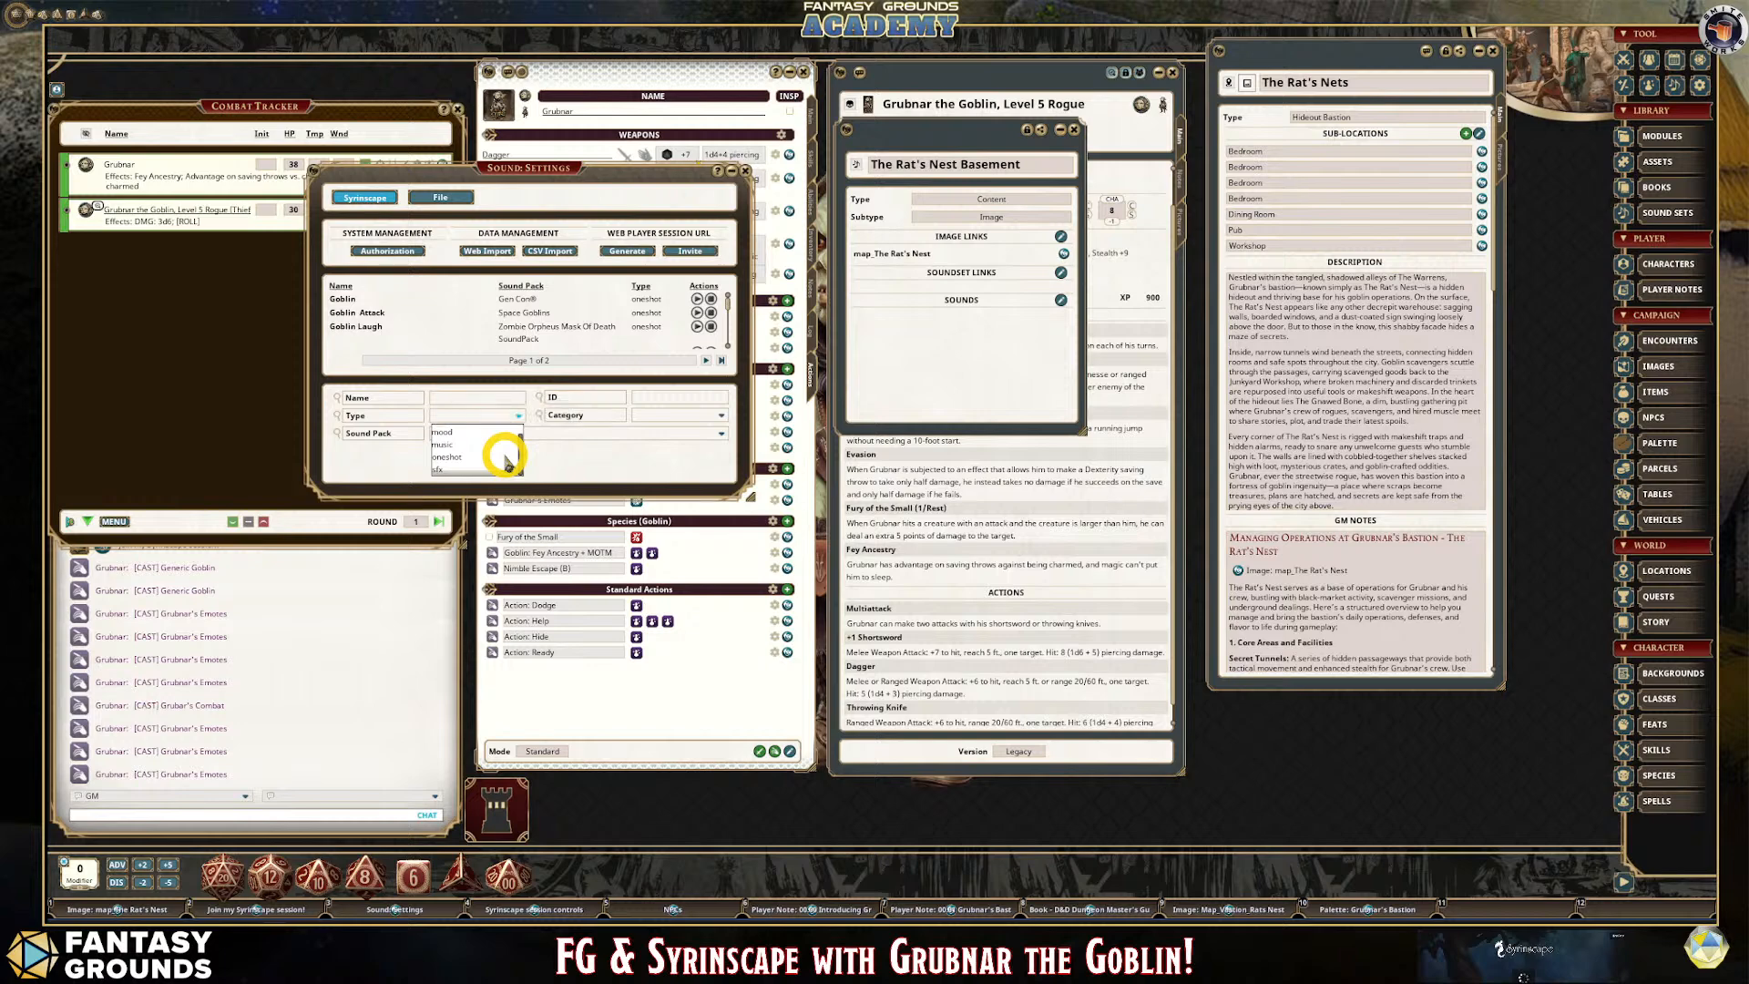
{"action": "left_click", "coordinate": [443, 434]}
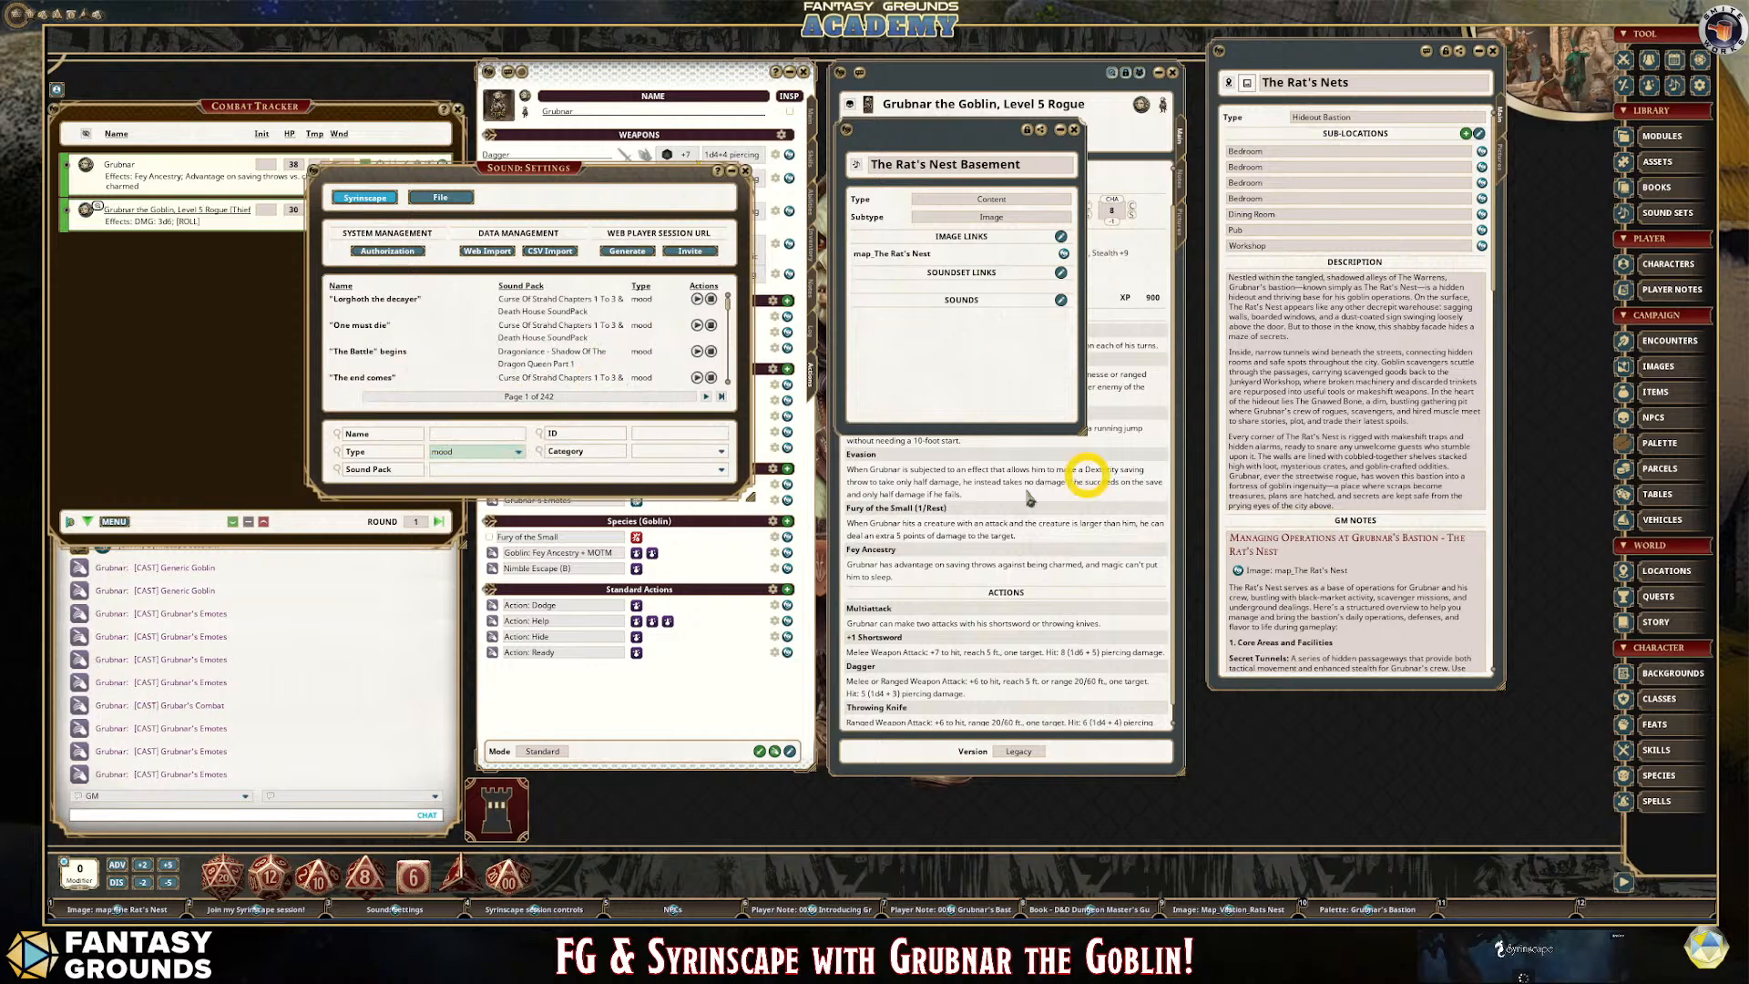
{"action": "left_click", "coordinate": [488, 435]}
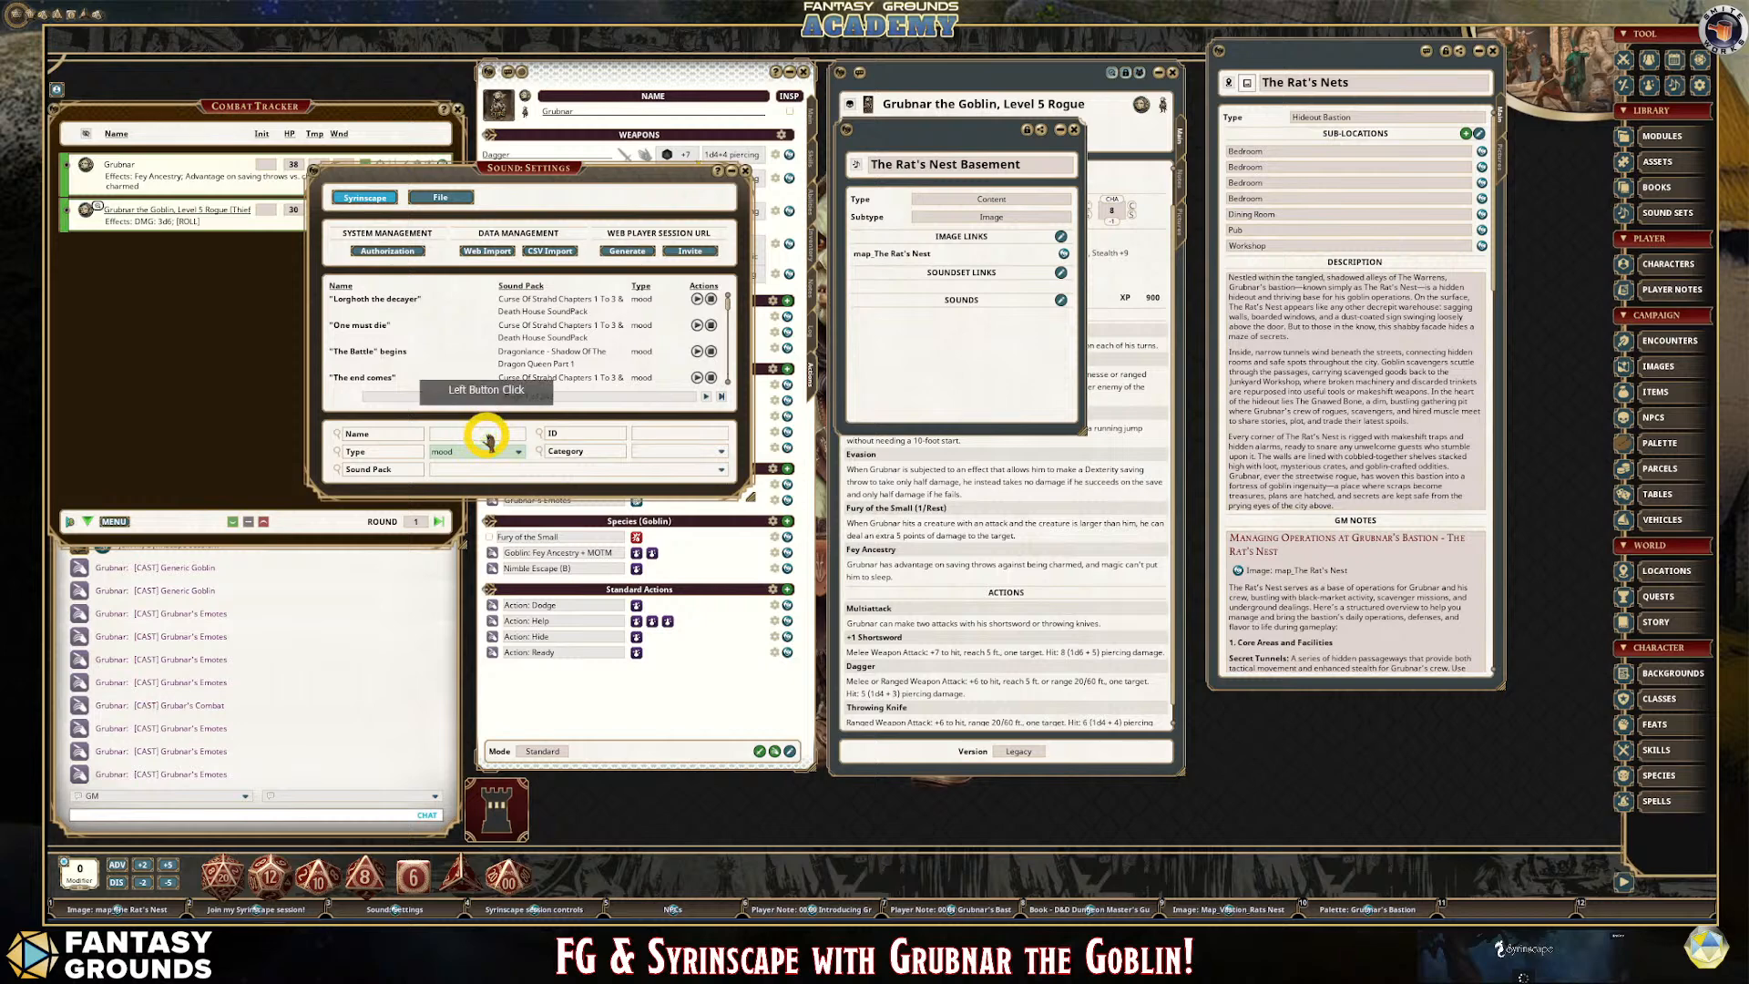
{"action": "type", "text": "Goblin"}
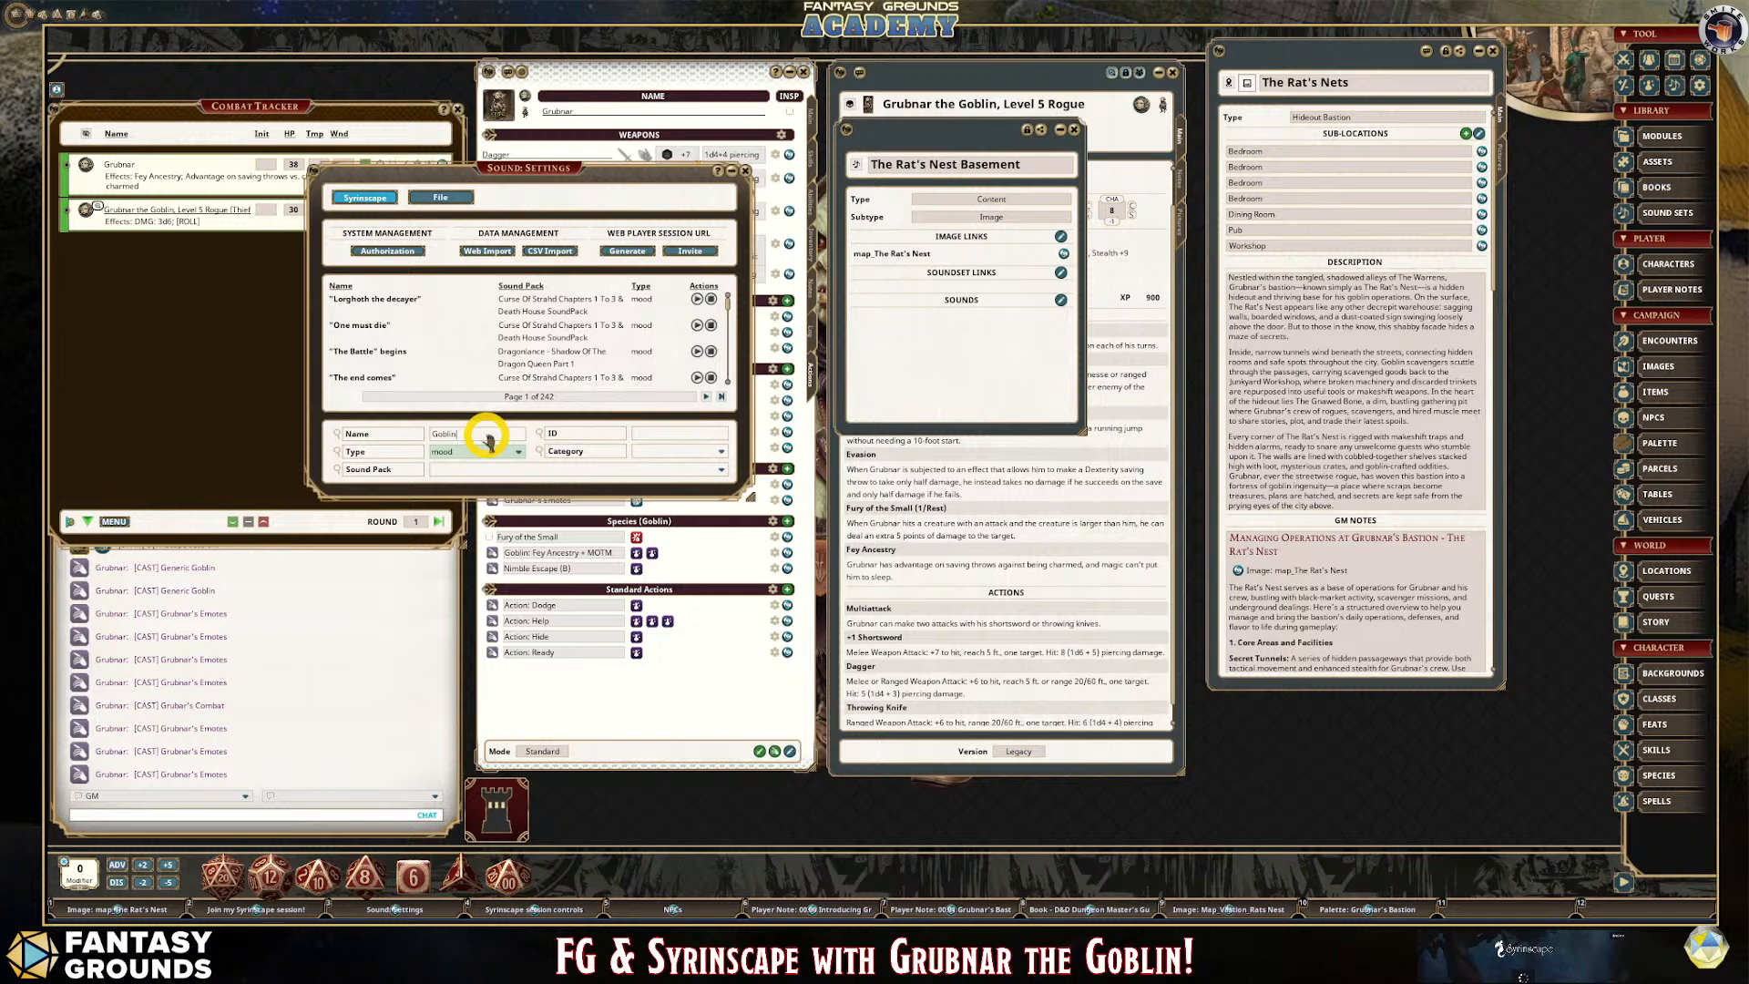
{"action": "key", "text": "Return"}
Look through the goblin moods and preview Goblin camp (night).
{"action": "scroll", "coordinate": [555, 359], "scroll_direction": "down", "scroll_amount": 1}
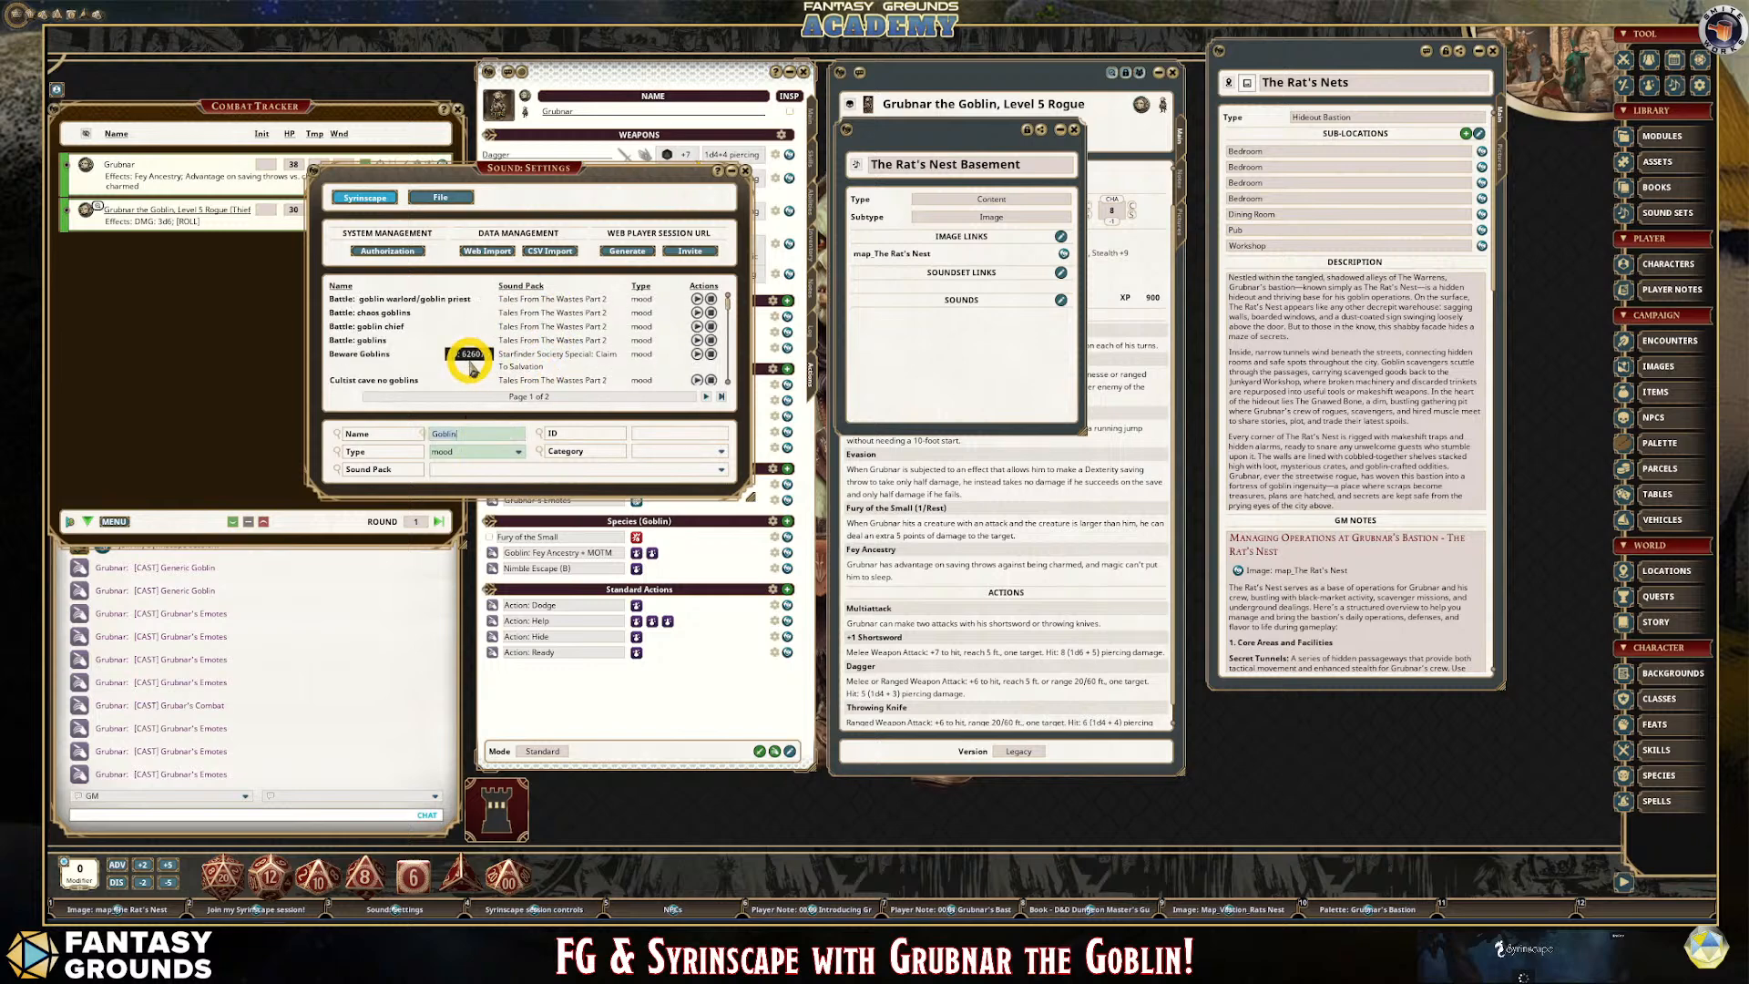
{"action": "scroll", "coordinate": [472, 368], "scroll_direction": "up", "scroll_amount": 1}
{"action": "scroll", "coordinate": [472, 368], "scroll_direction": "down", "scroll_amount": 3}
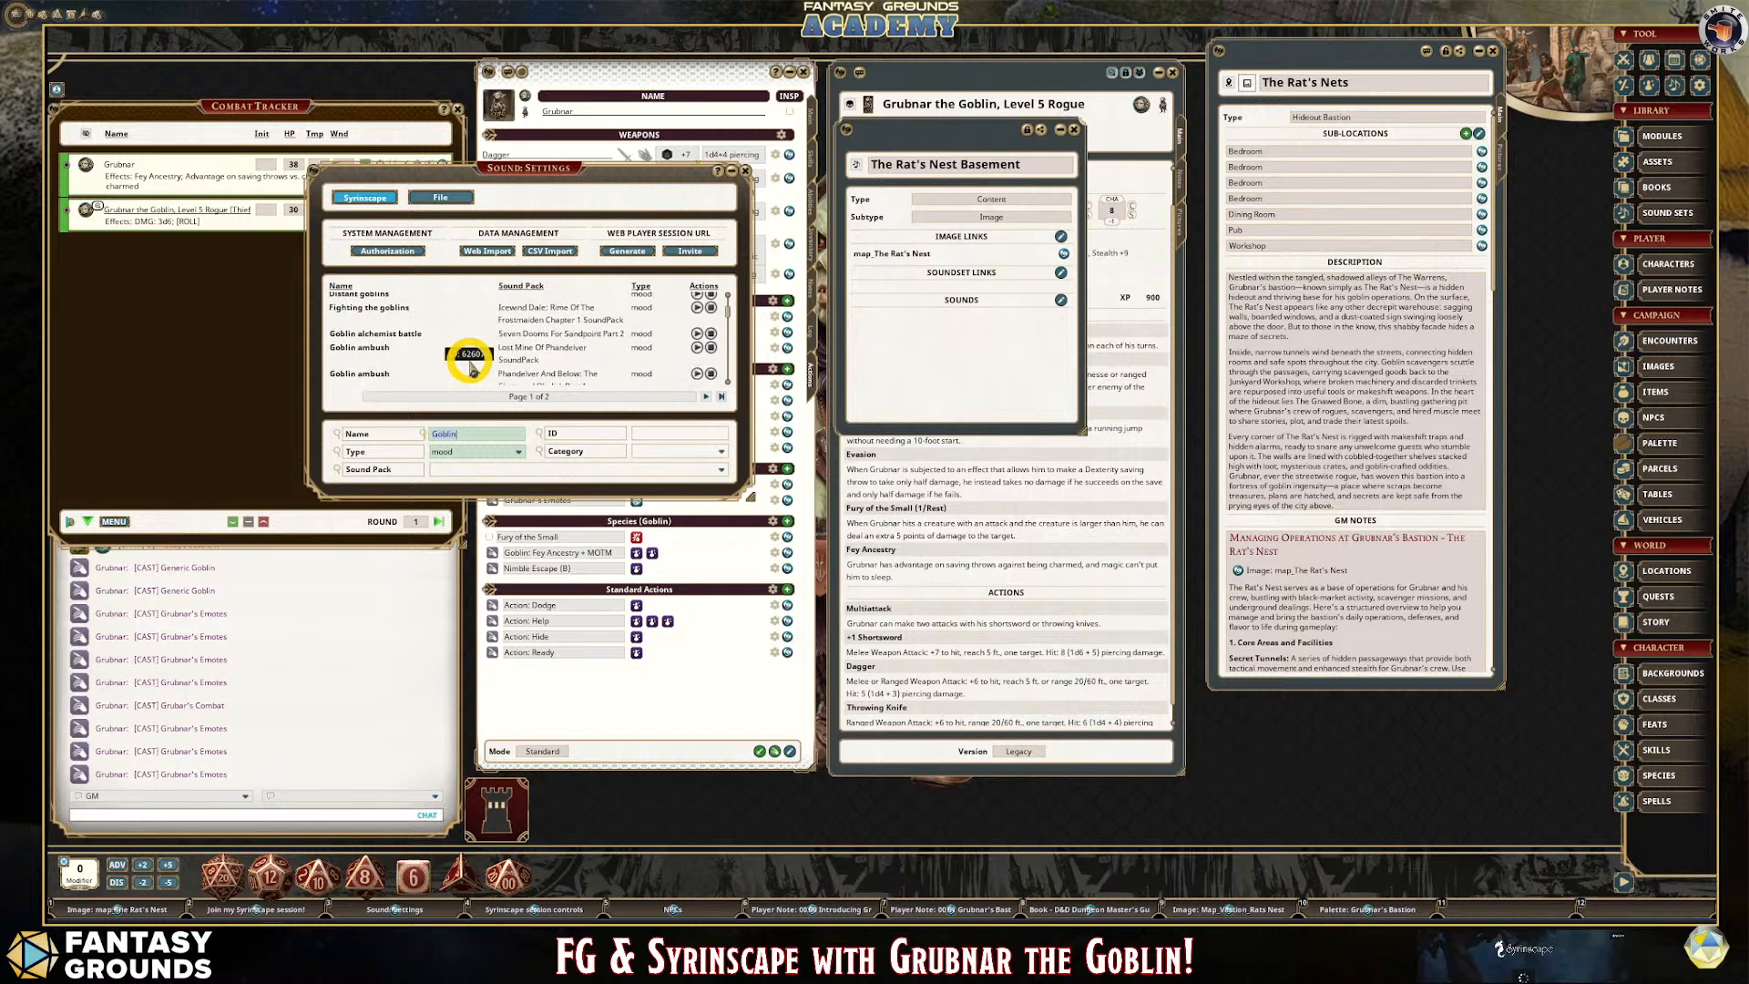
{"action": "scroll", "coordinate": [471, 368], "scroll_direction": "down", "scroll_amount": 1}
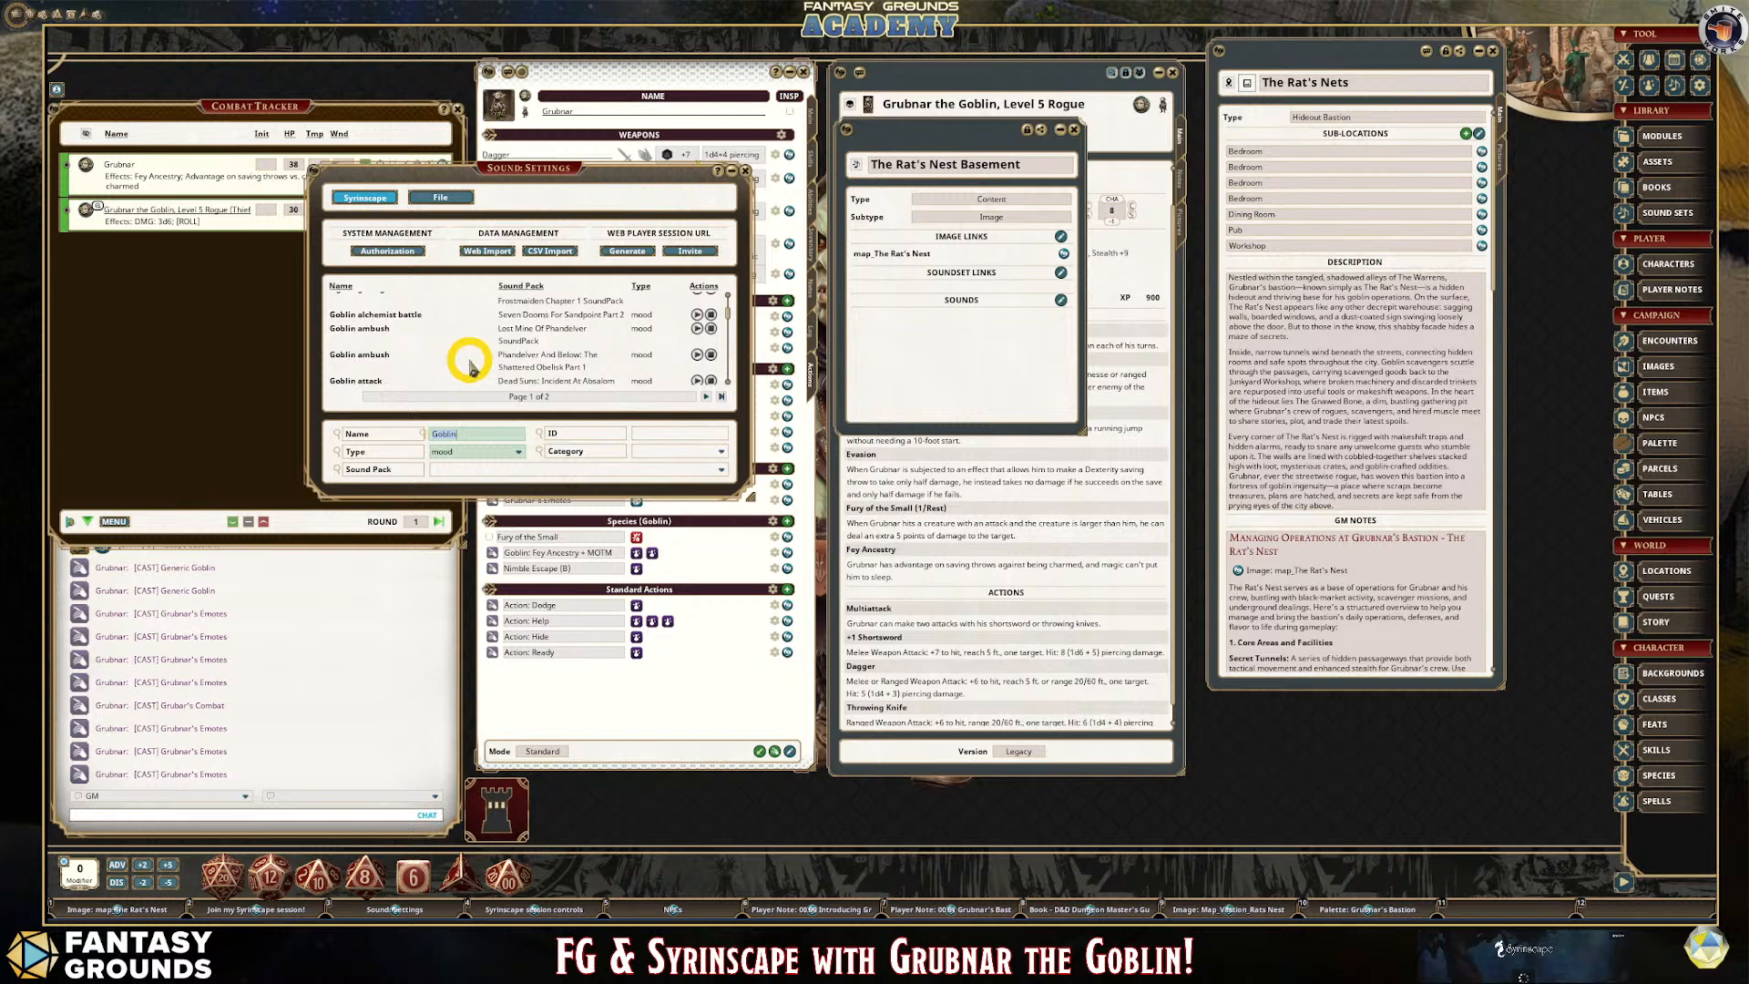
{"action": "scroll", "coordinate": [472, 368], "scroll_direction": "up", "scroll_amount": 2}
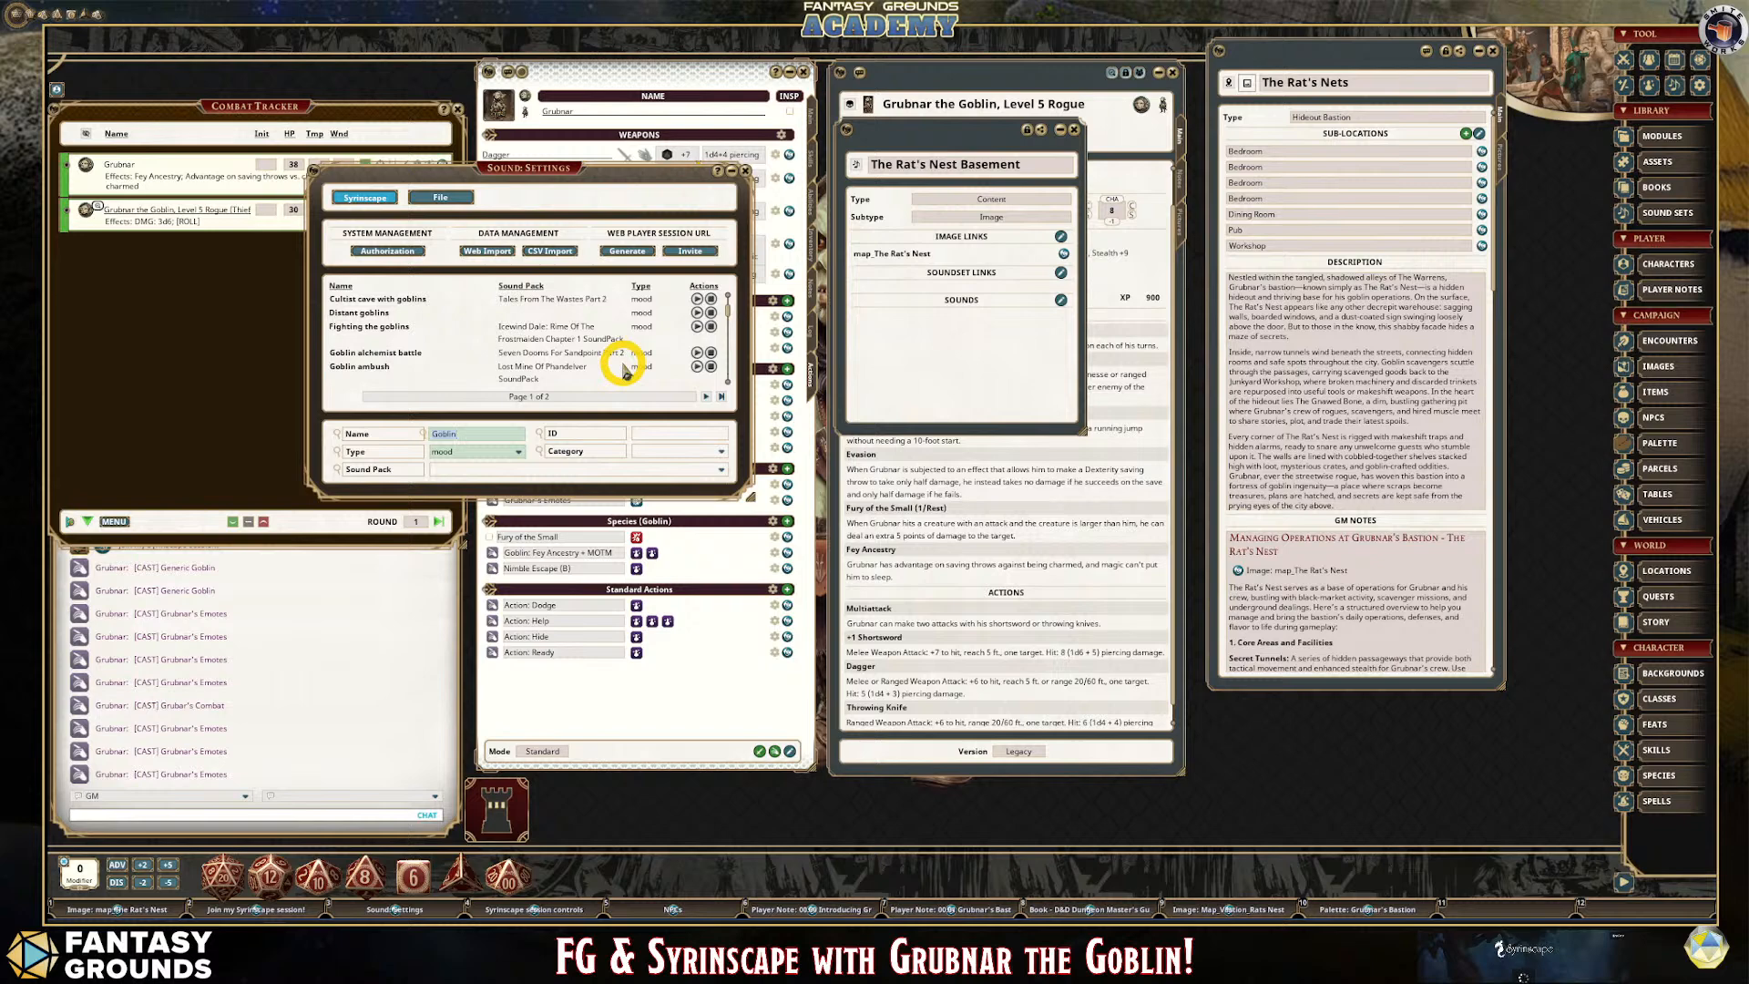
{"action": "scroll", "coordinate": [579, 362], "scroll_direction": "down", "scroll_amount": 2}
{"action": "scroll", "coordinate": [578, 362], "scroll_direction": "down", "scroll_amount": 4}
{"action": "scroll", "coordinate": [578, 362], "scroll_direction": "down", "scroll_amount": 4}
{"action": "scroll", "coordinate": [576, 360], "scroll_direction": "down", "scroll_amount": 2}
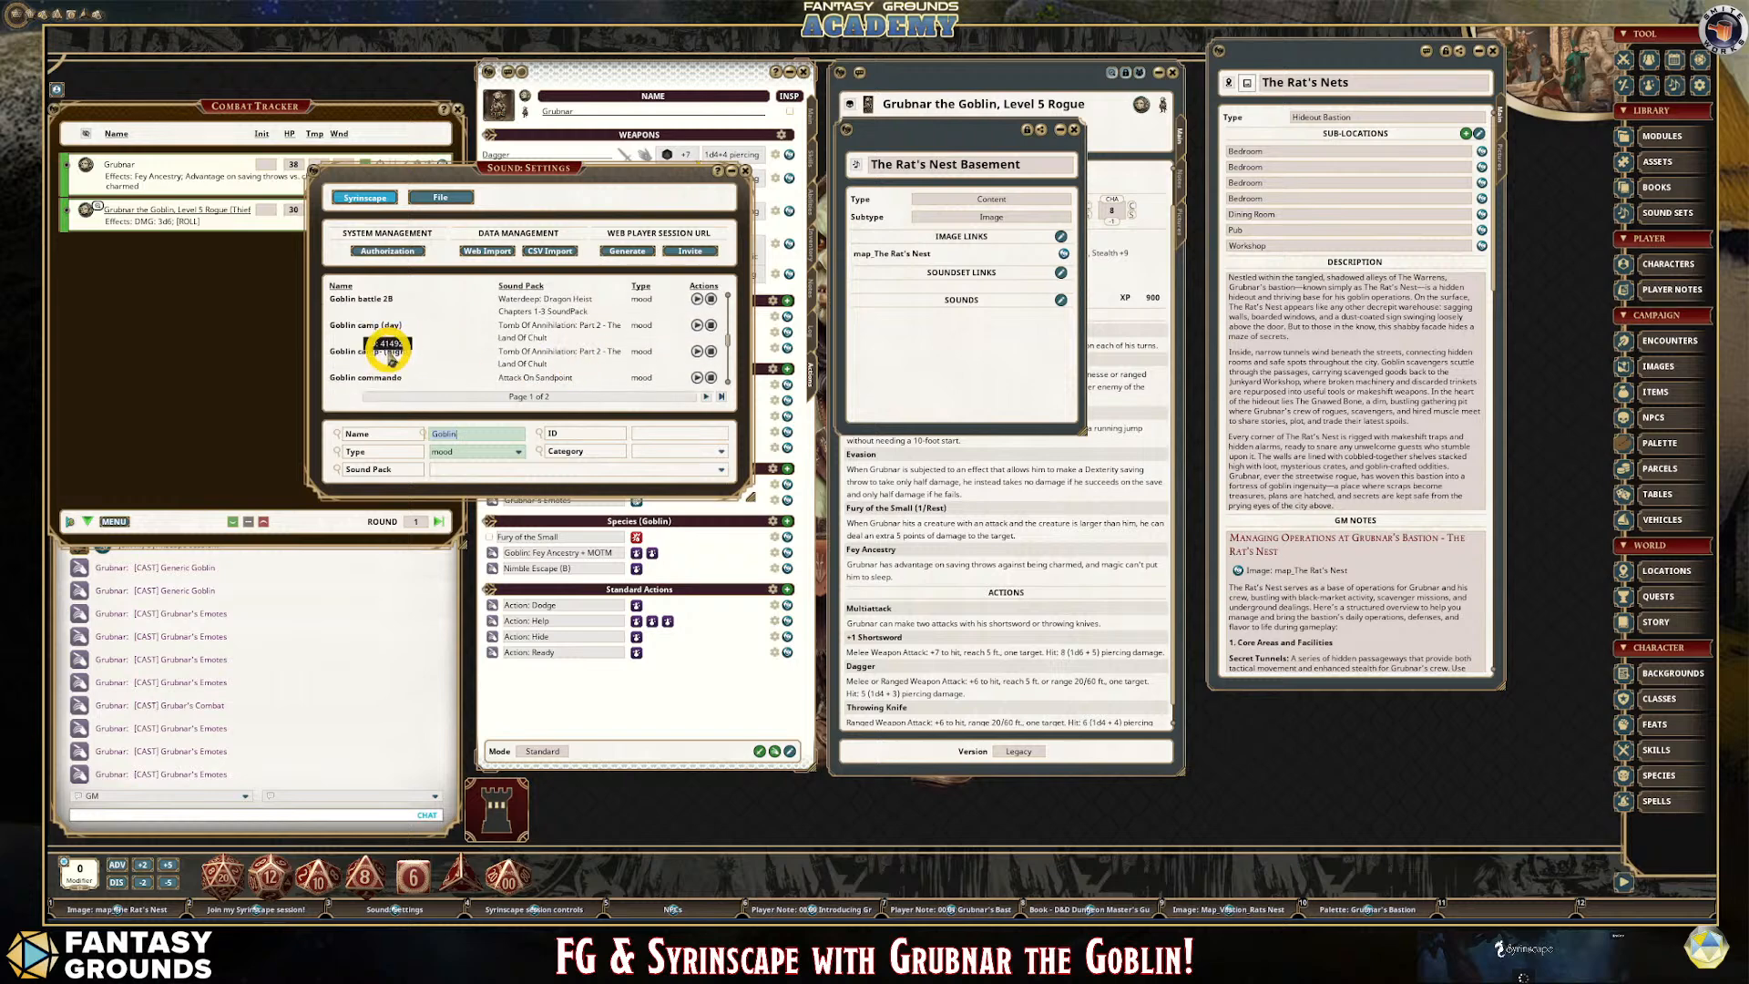
{"action": "left_click", "coordinate": [697, 352]}
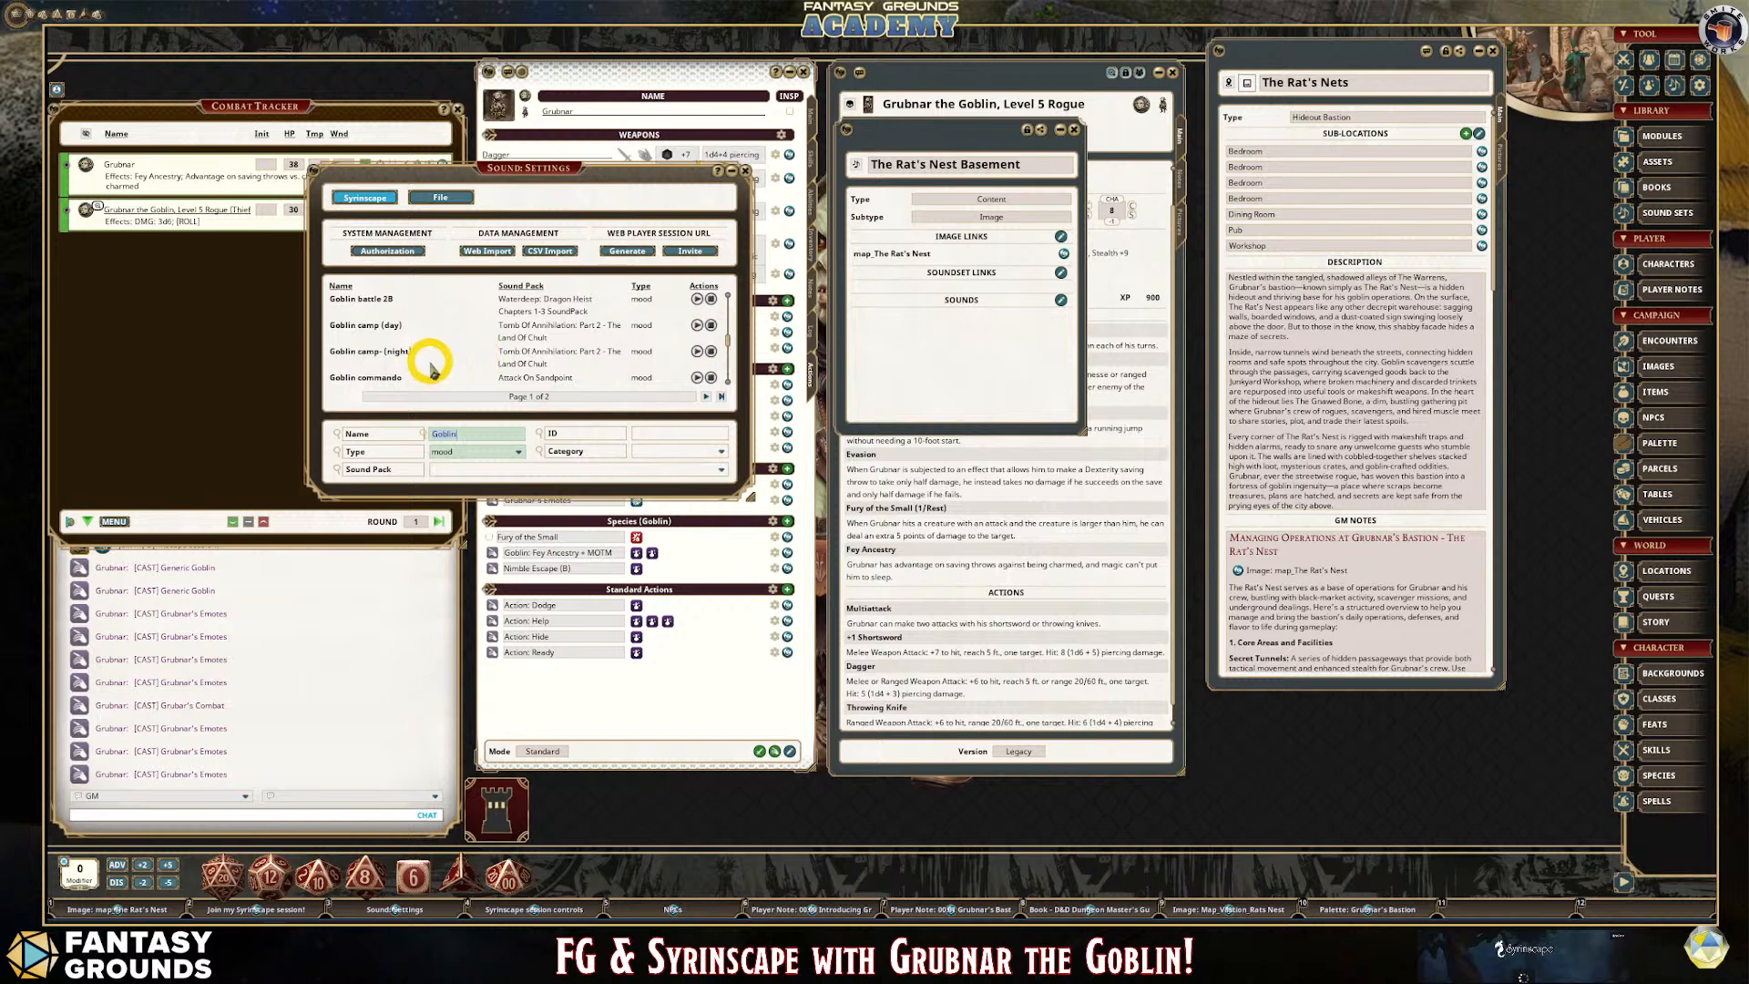
Review the rest of the first results page, go to page 2, and preview the Goblin rooms mood.
{"action": "scroll", "coordinate": [433, 369], "scroll_direction": "down", "scroll_amount": 3}
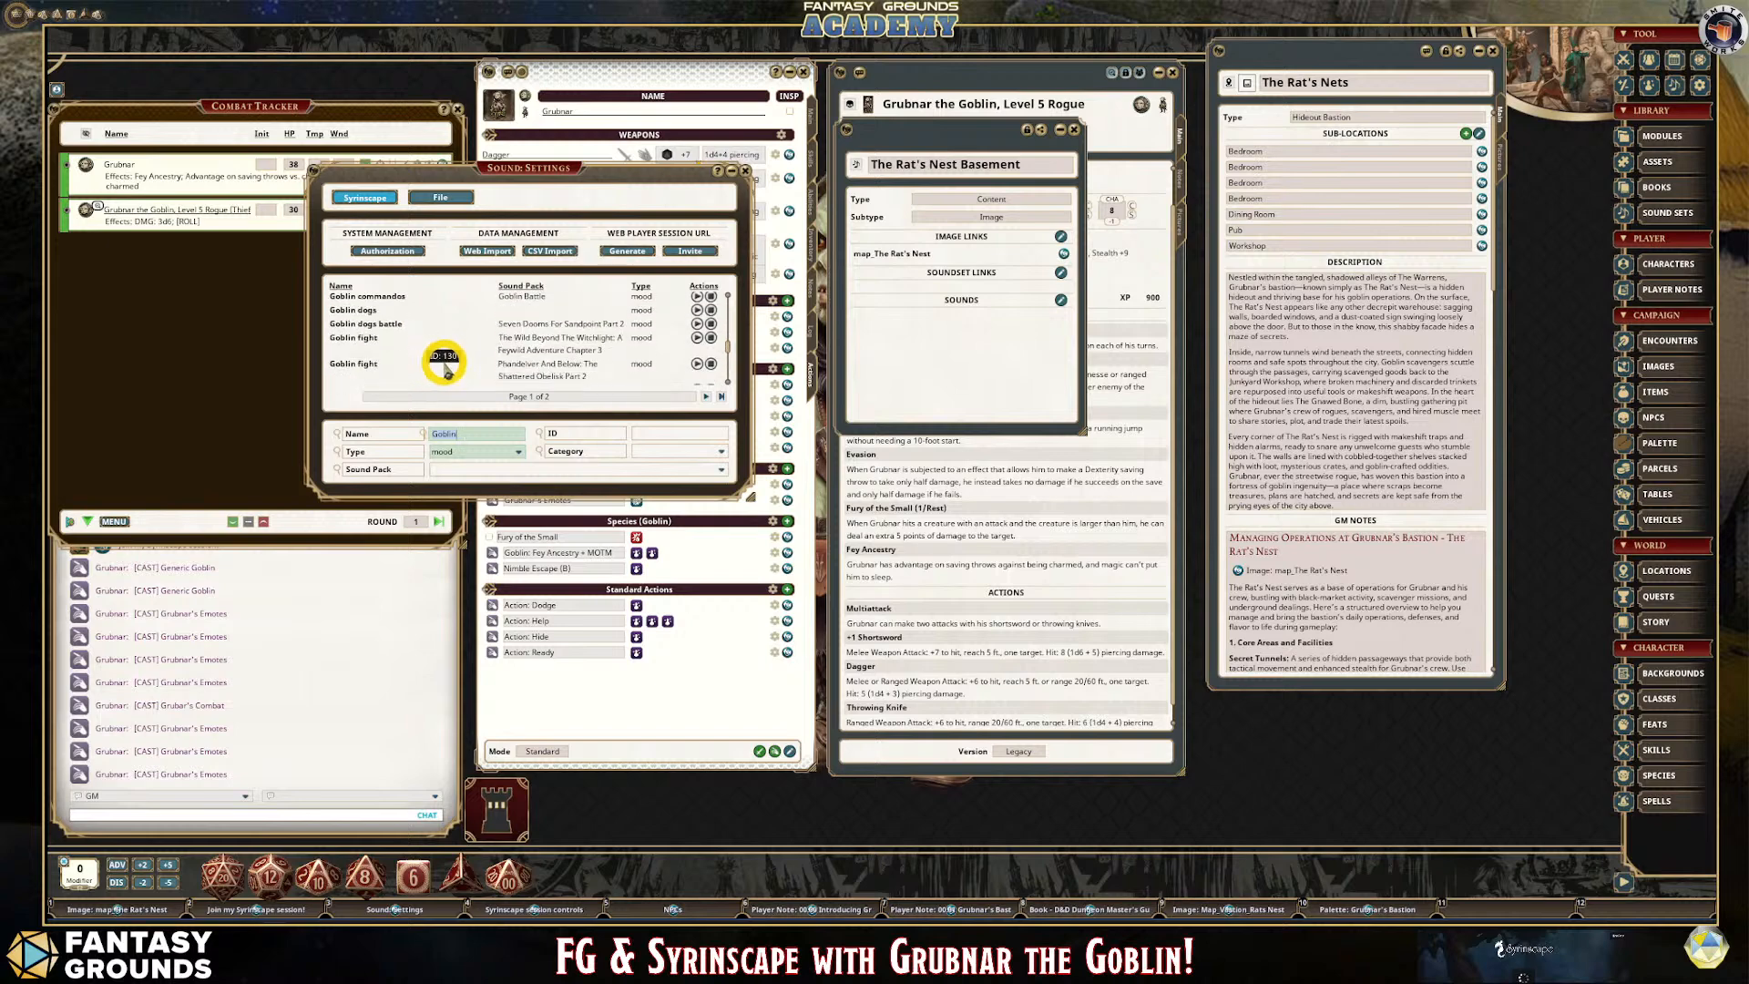
{"action": "scroll", "coordinate": [447, 369], "scroll_direction": "down", "scroll_amount": 4}
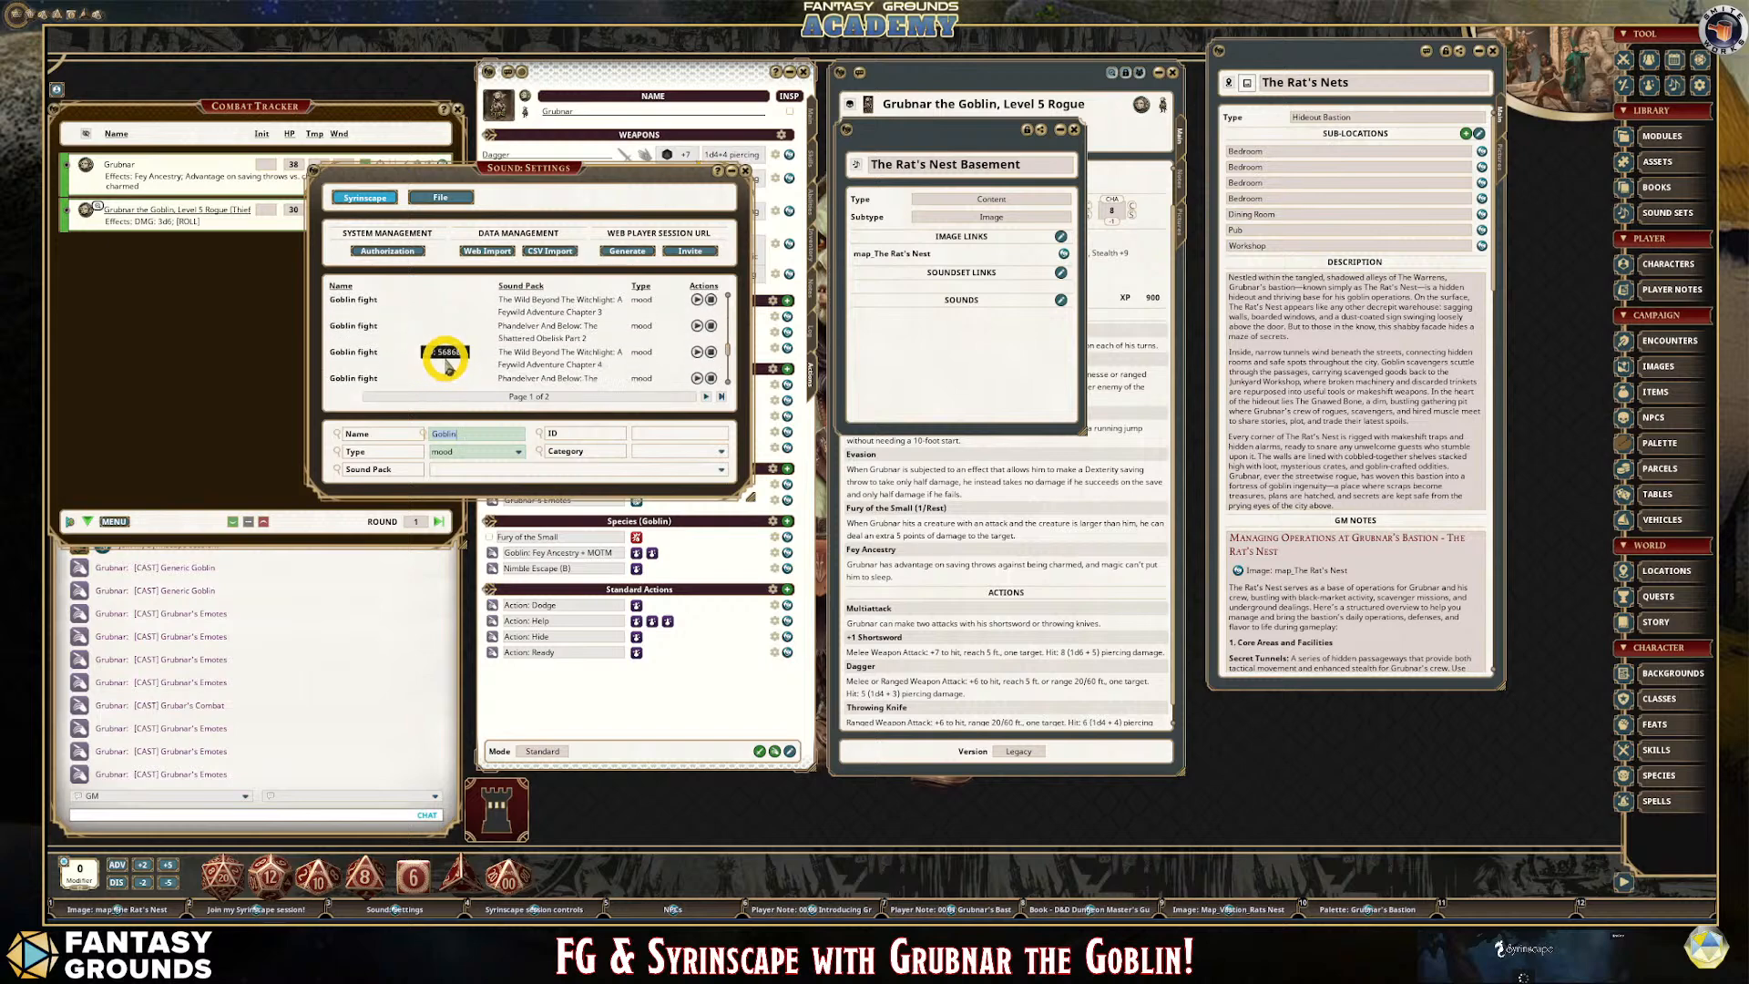
{"action": "scroll", "coordinate": [447, 362], "scroll_direction": "down", "scroll_amount": 5}
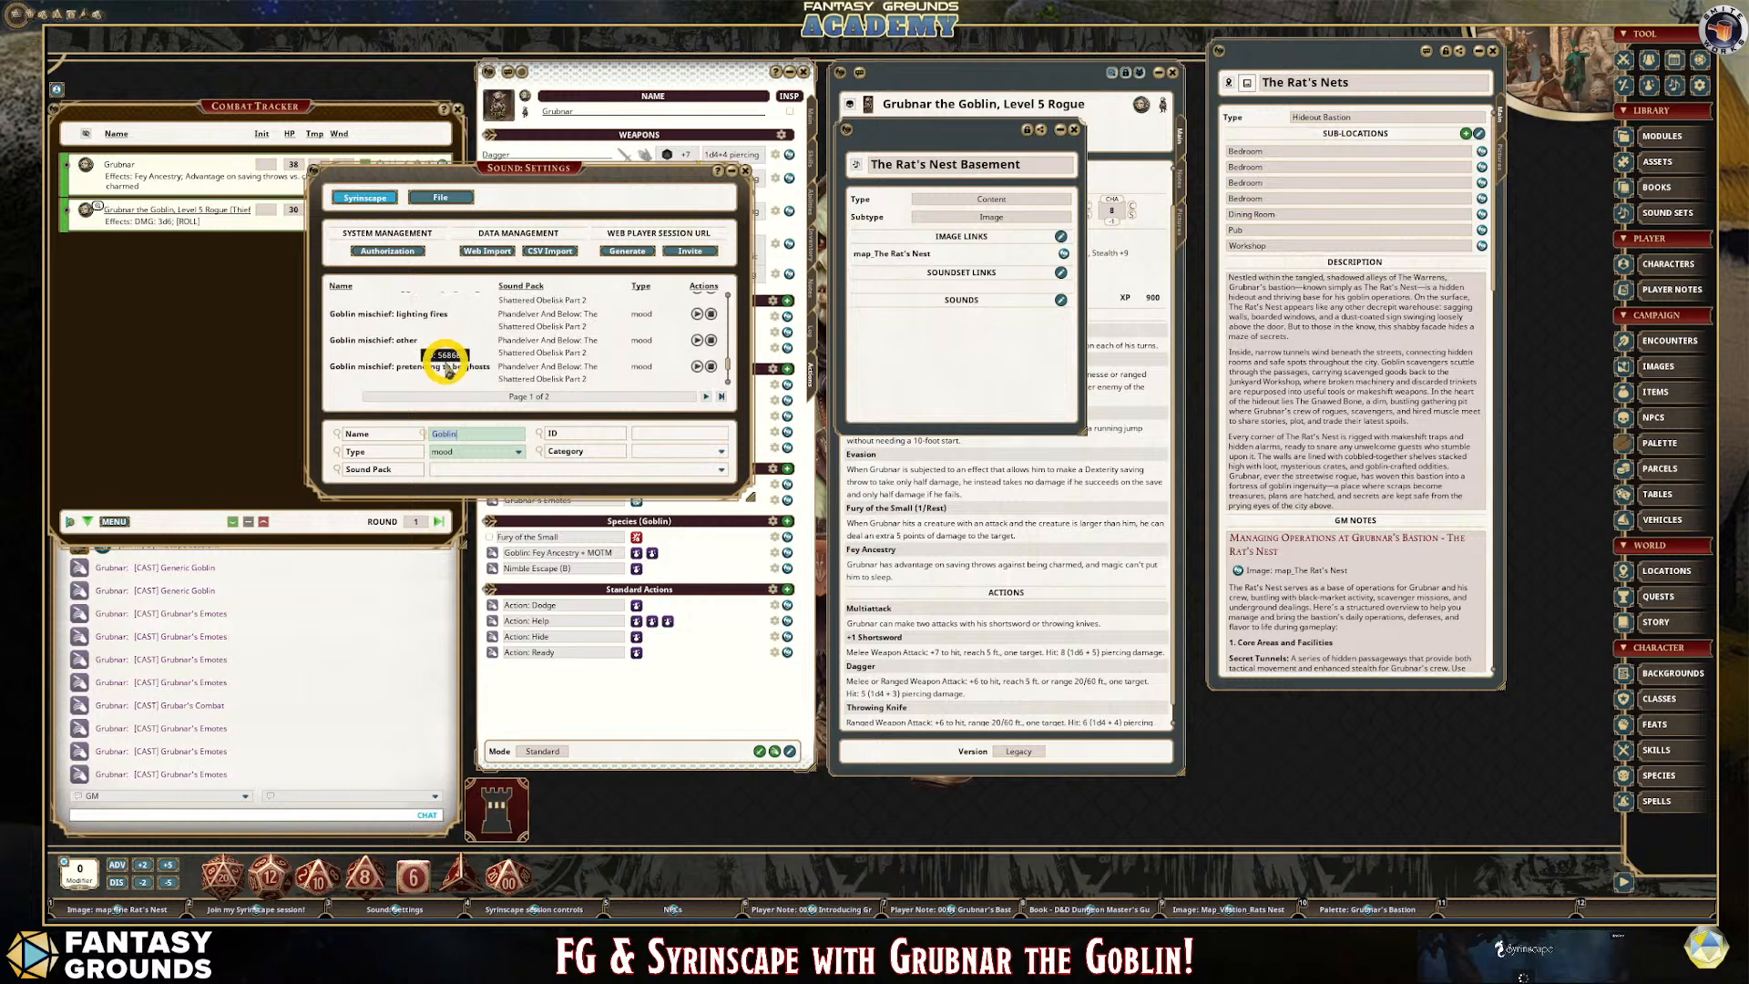
{"action": "scroll", "coordinate": [446, 362], "scroll_direction": "down", "scroll_amount": 5}
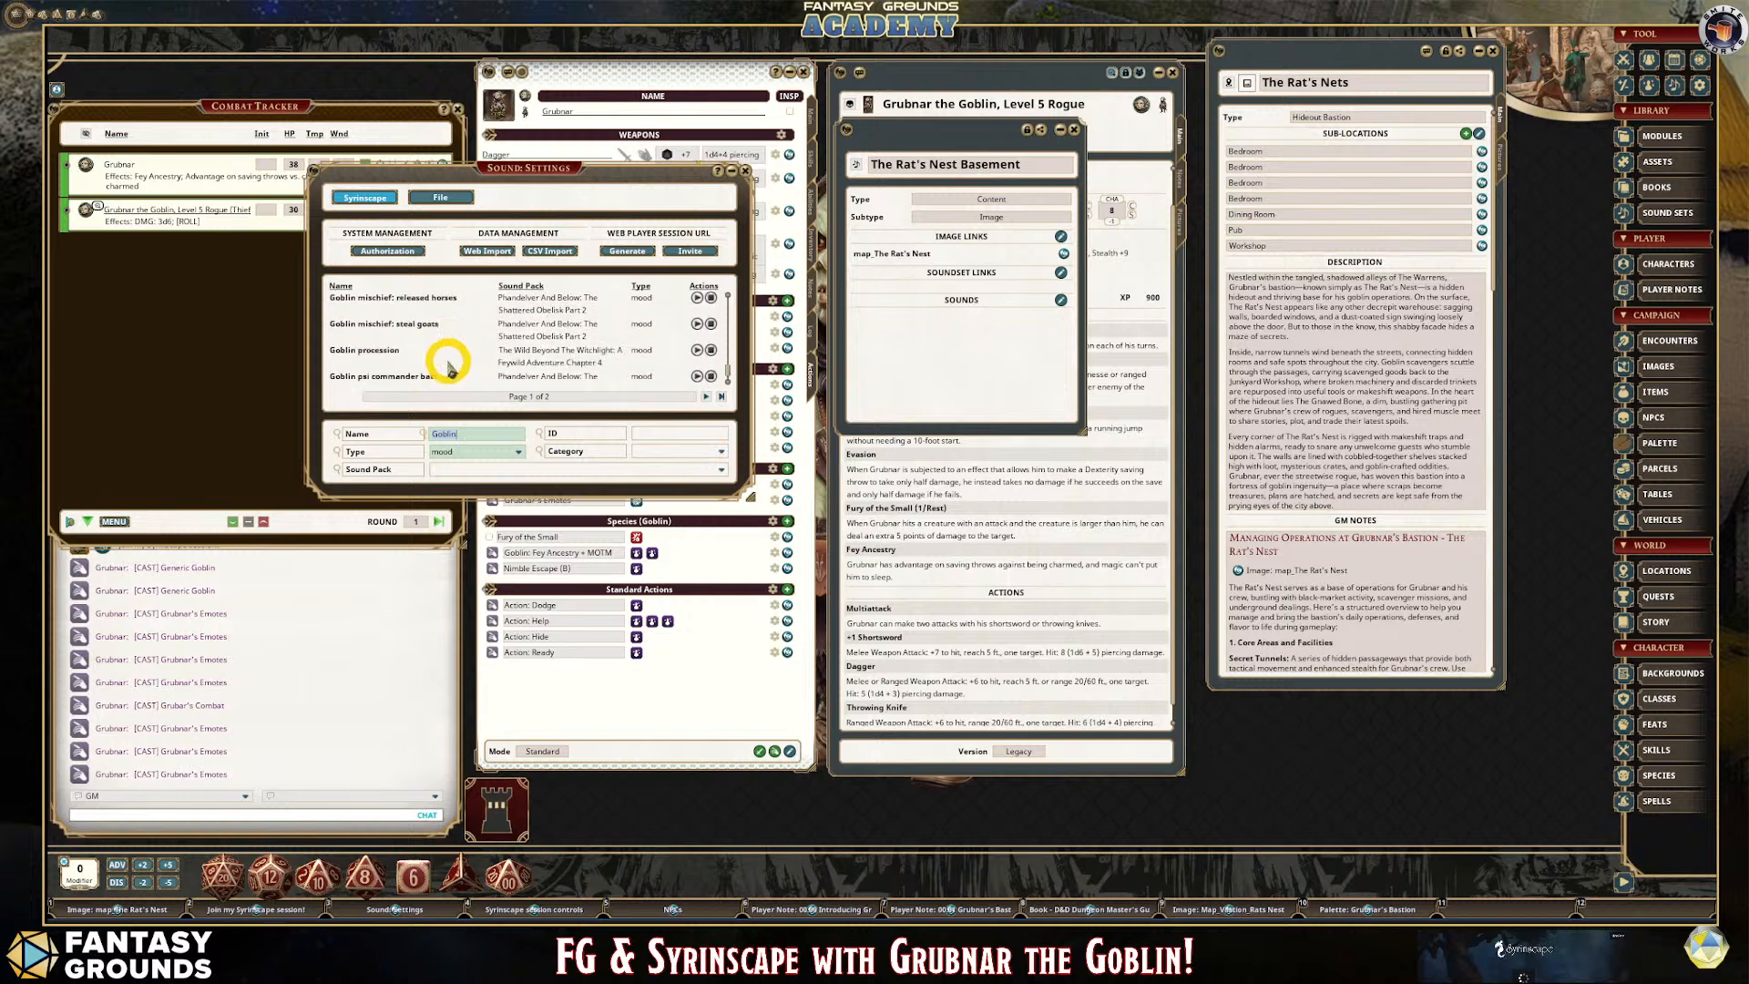
{"action": "left_click", "coordinate": [705, 397]}
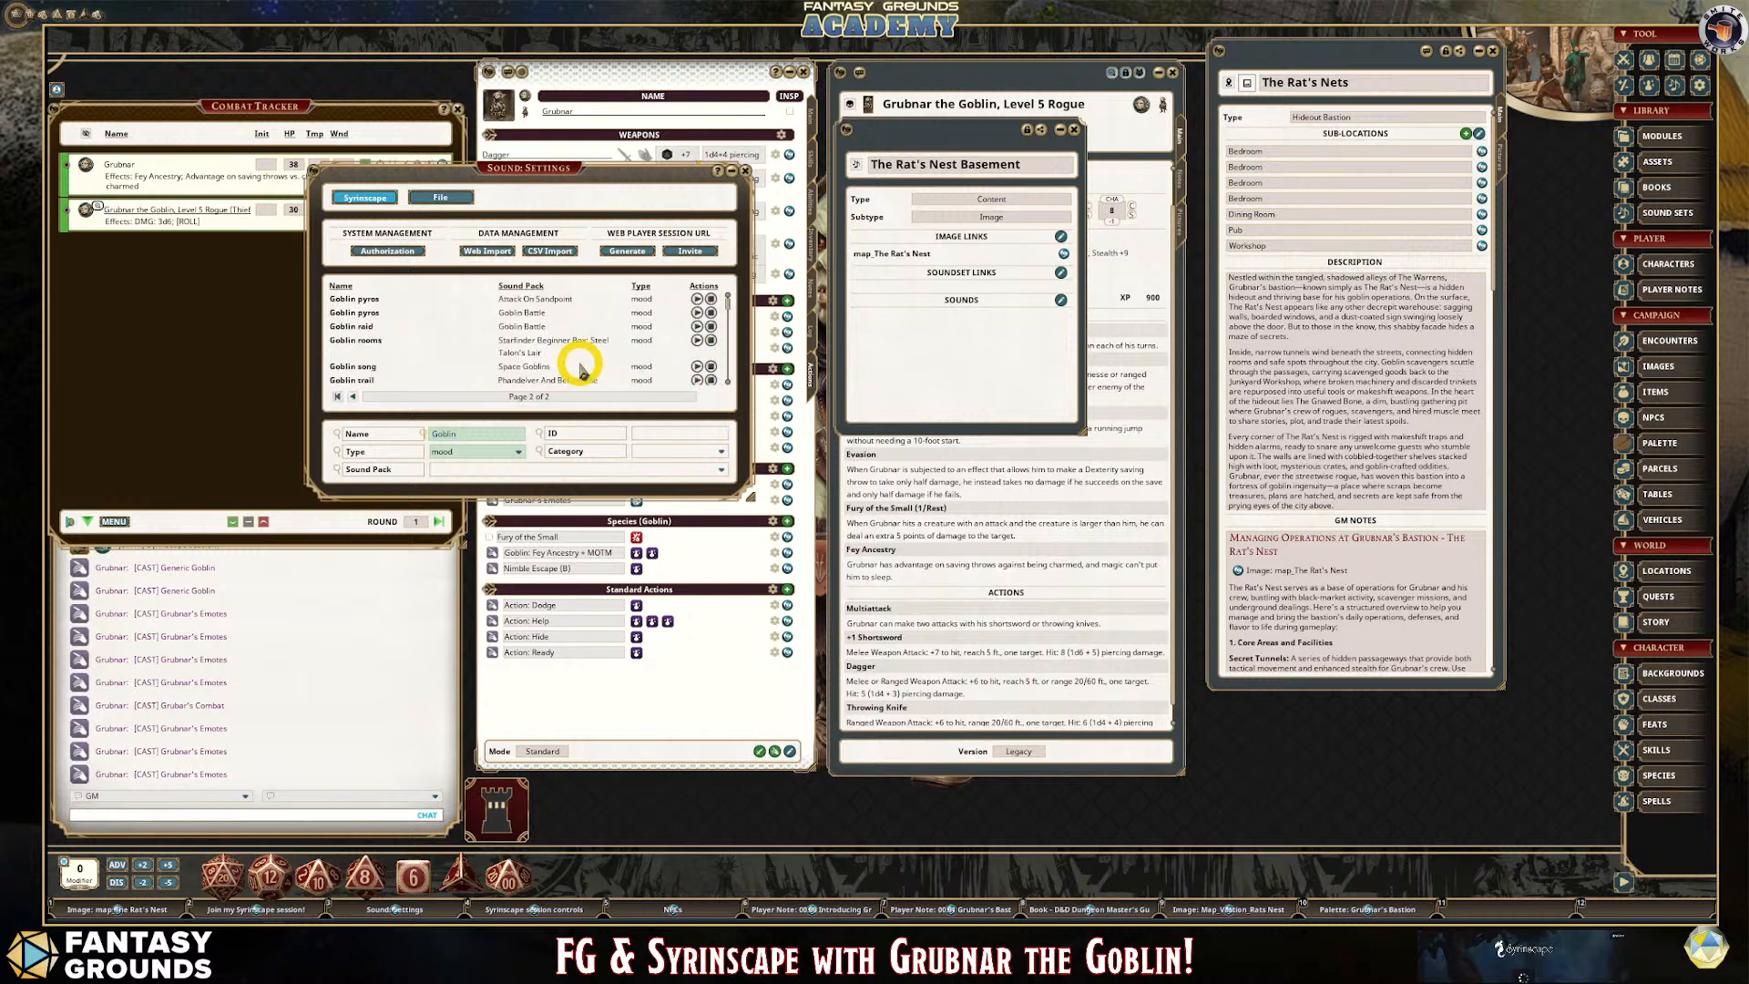
{"action": "left_click", "coordinate": [696, 341]}
Look through the goblin mood entries on page 2 of the Syrinscape results.
{"action": "scroll", "coordinate": [615, 343], "scroll_direction": "down", "scroll_amount": 1}
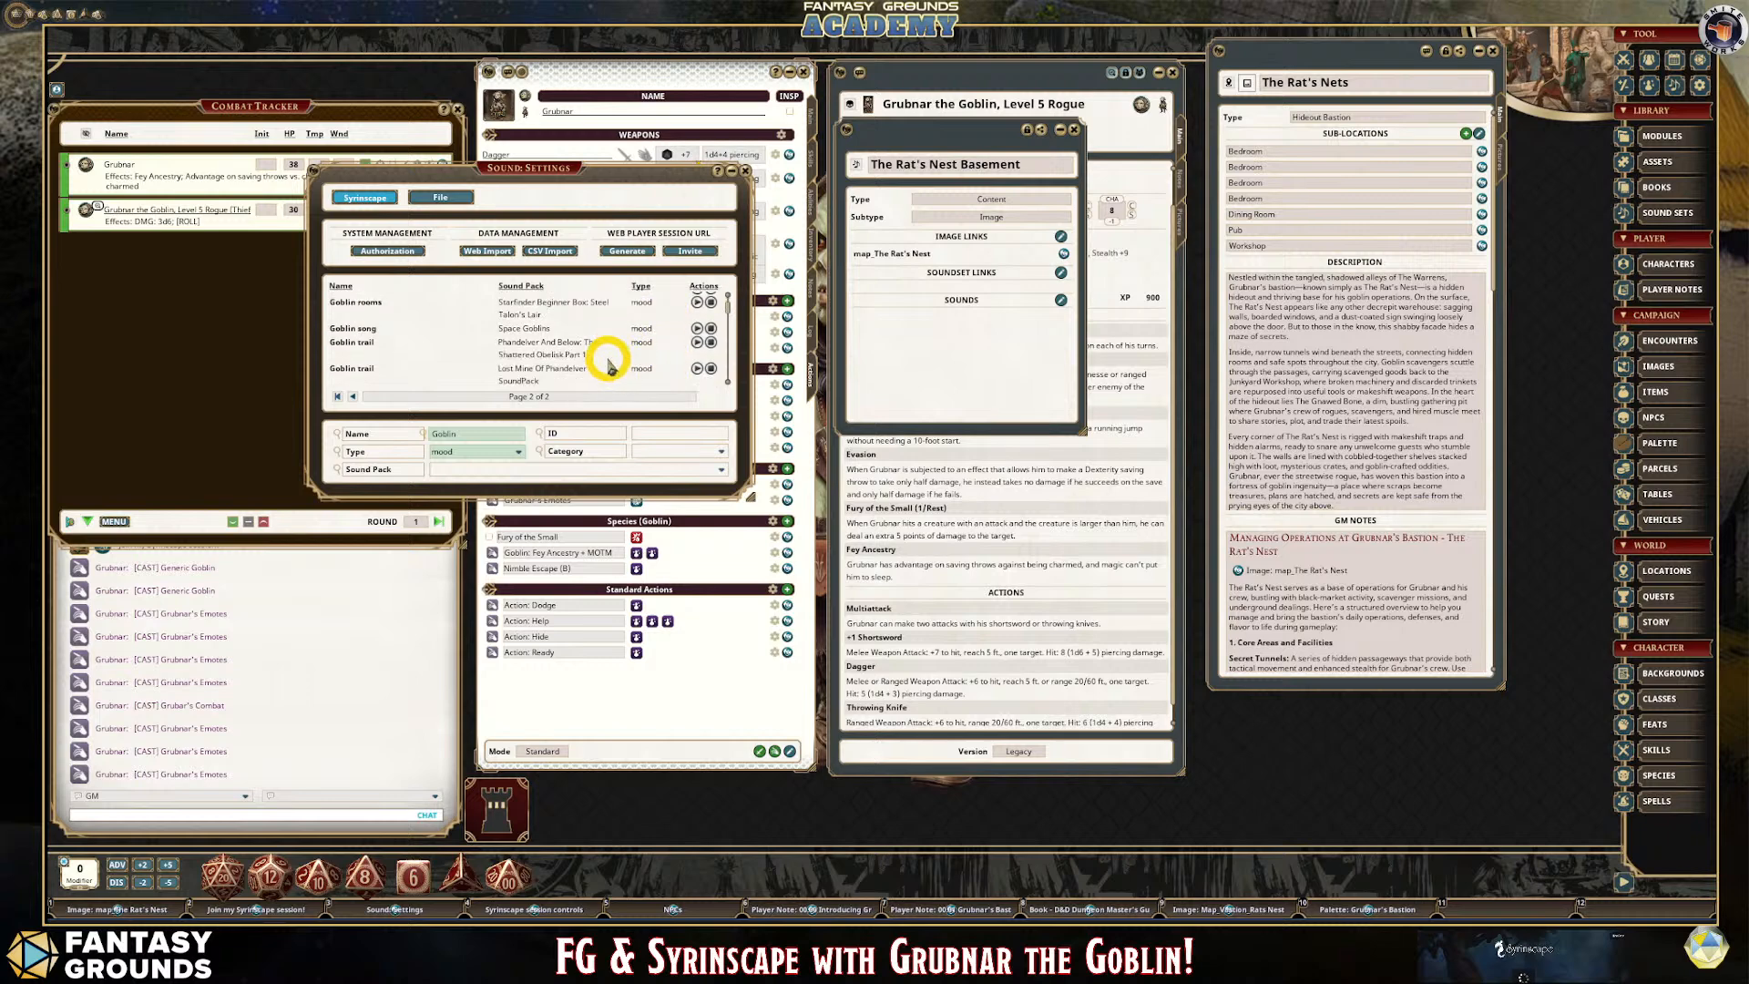
{"action": "scroll", "coordinate": [607, 360], "scroll_direction": "down", "scroll_amount": 2}
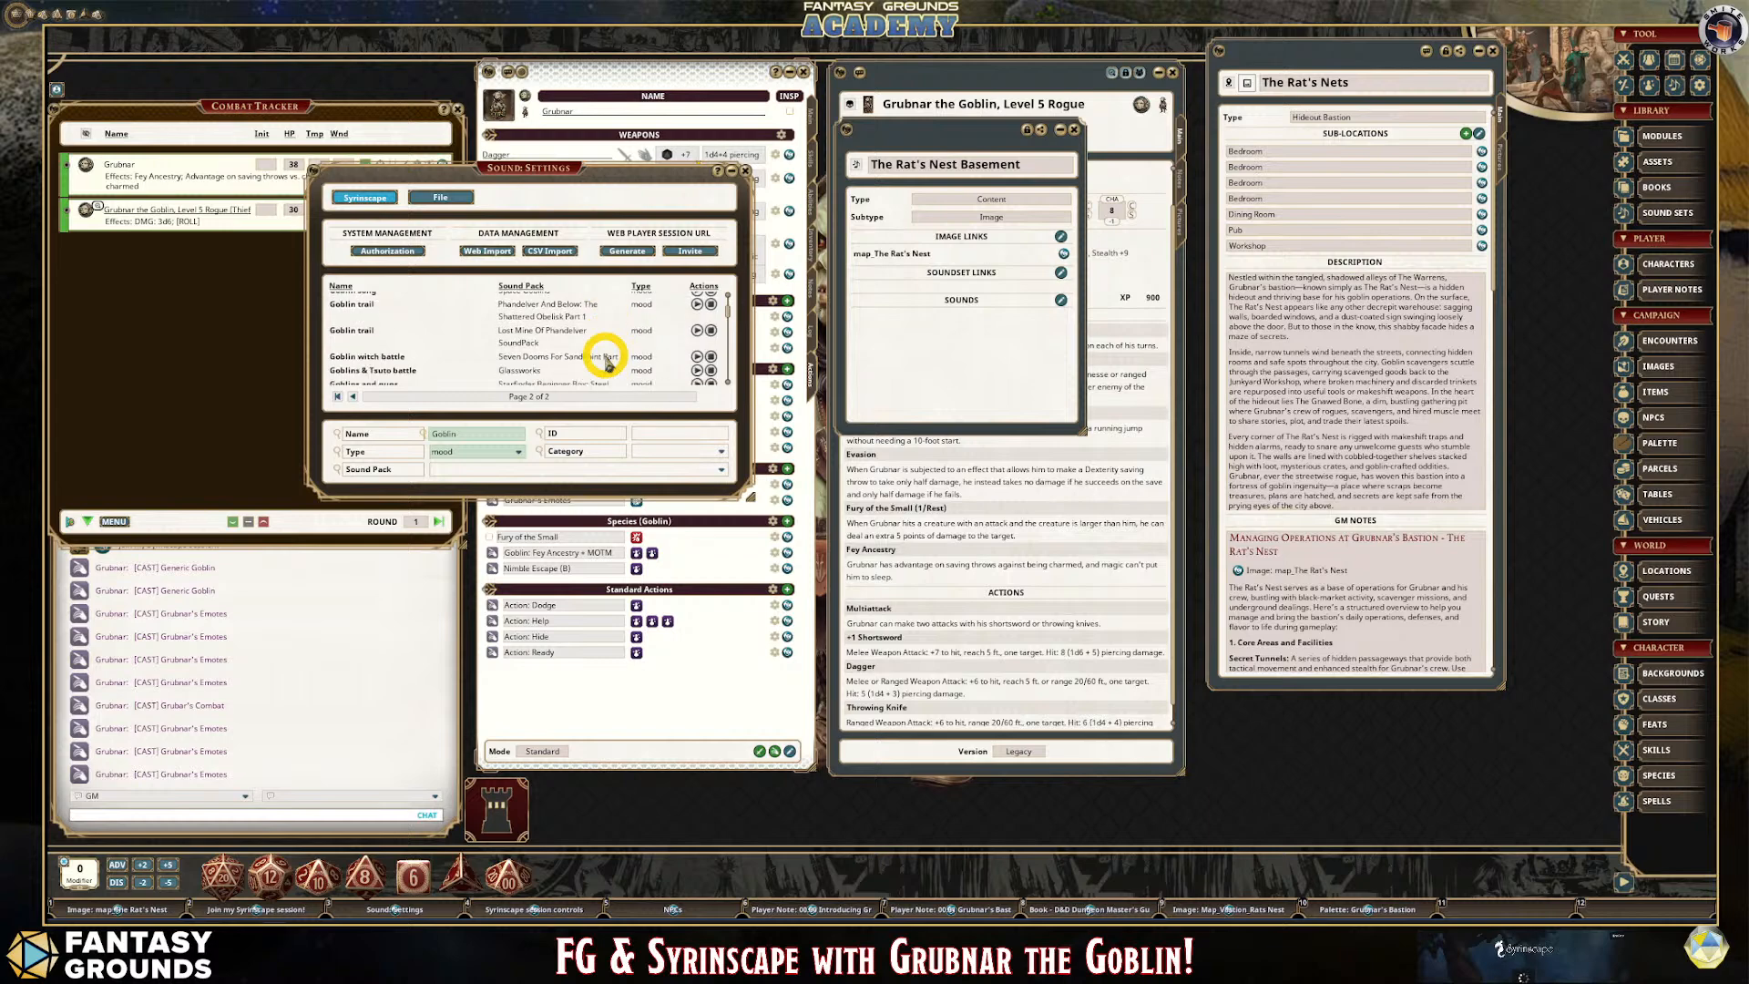
{"action": "scroll", "coordinate": [606, 361], "scroll_direction": "up", "scroll_amount": 3}
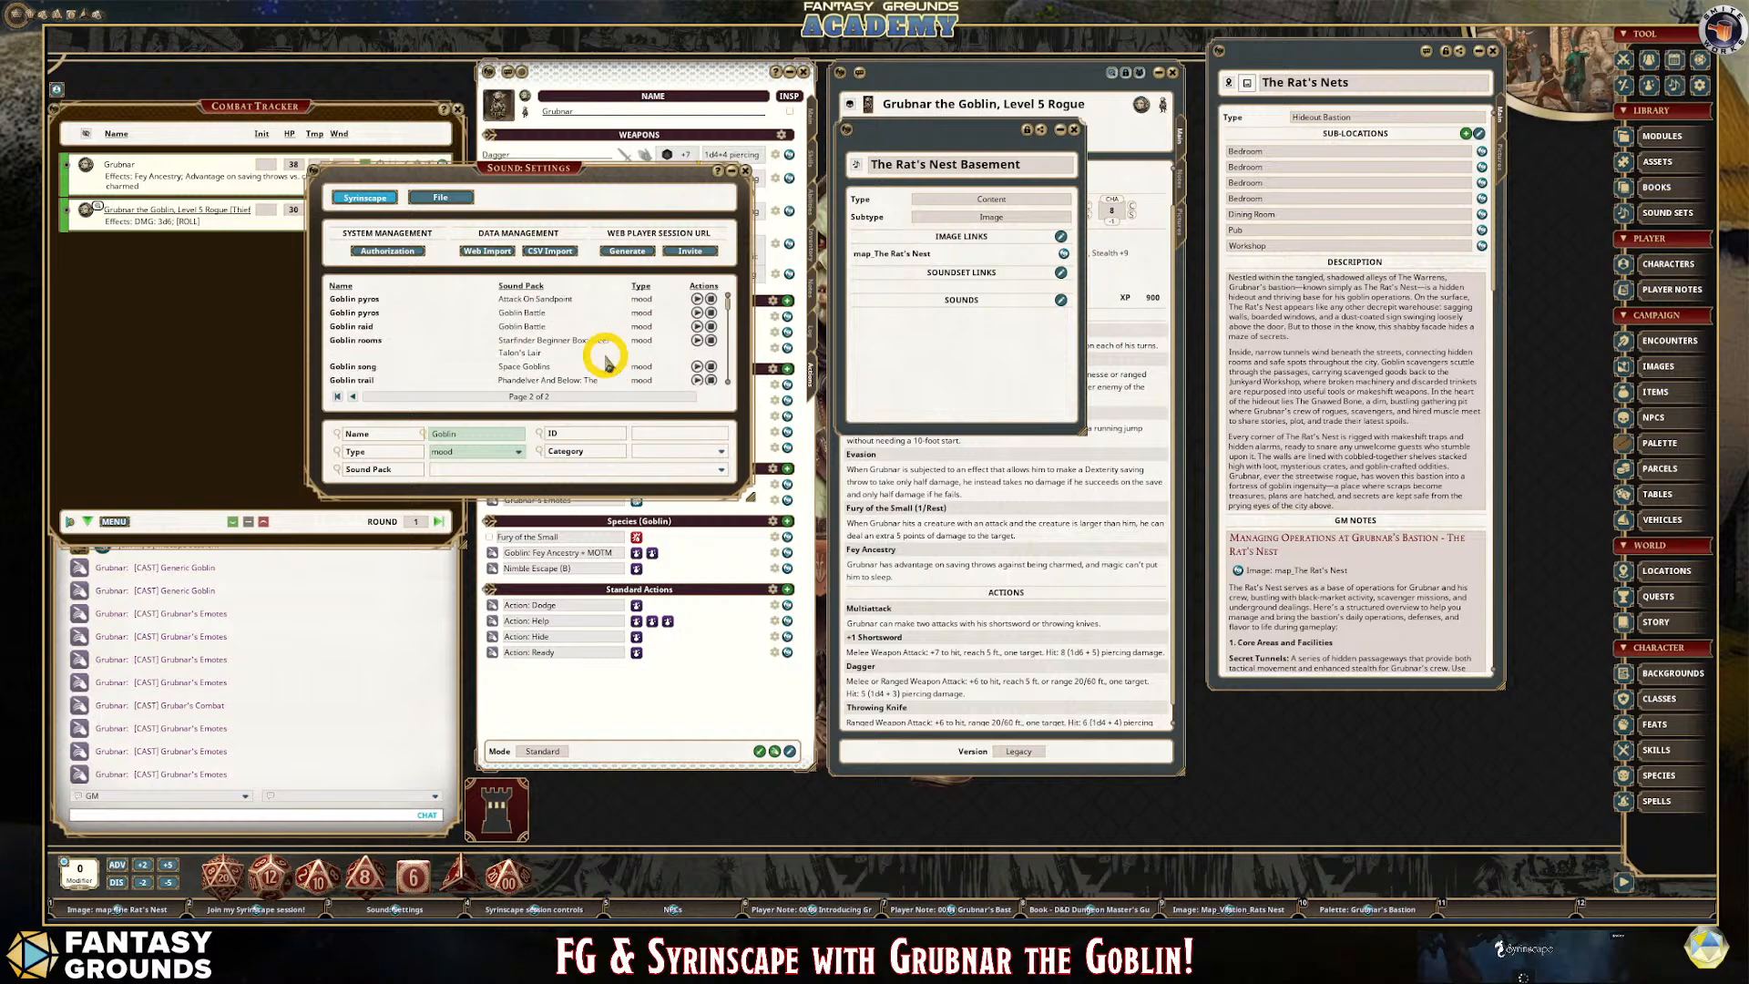
{"action": "scroll", "coordinate": [605, 360], "scroll_direction": "down", "scroll_amount": 3}
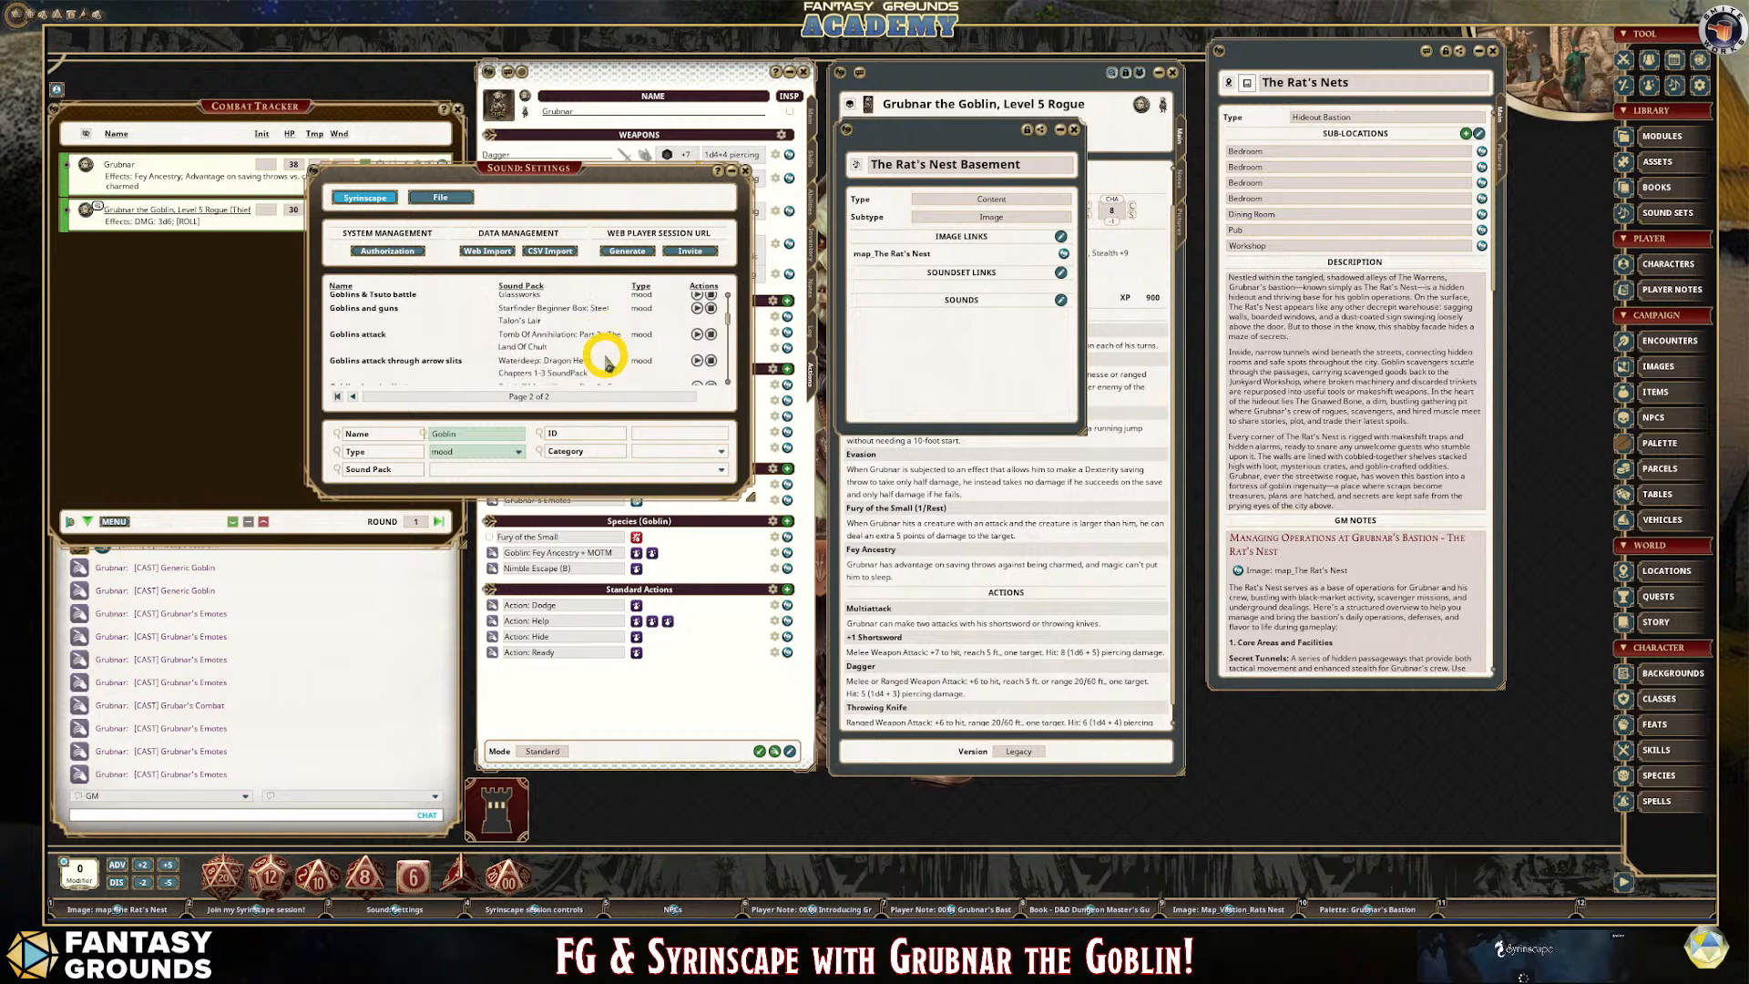
{"action": "scroll", "coordinate": [608, 361], "scroll_direction": "down", "scroll_amount": 1}
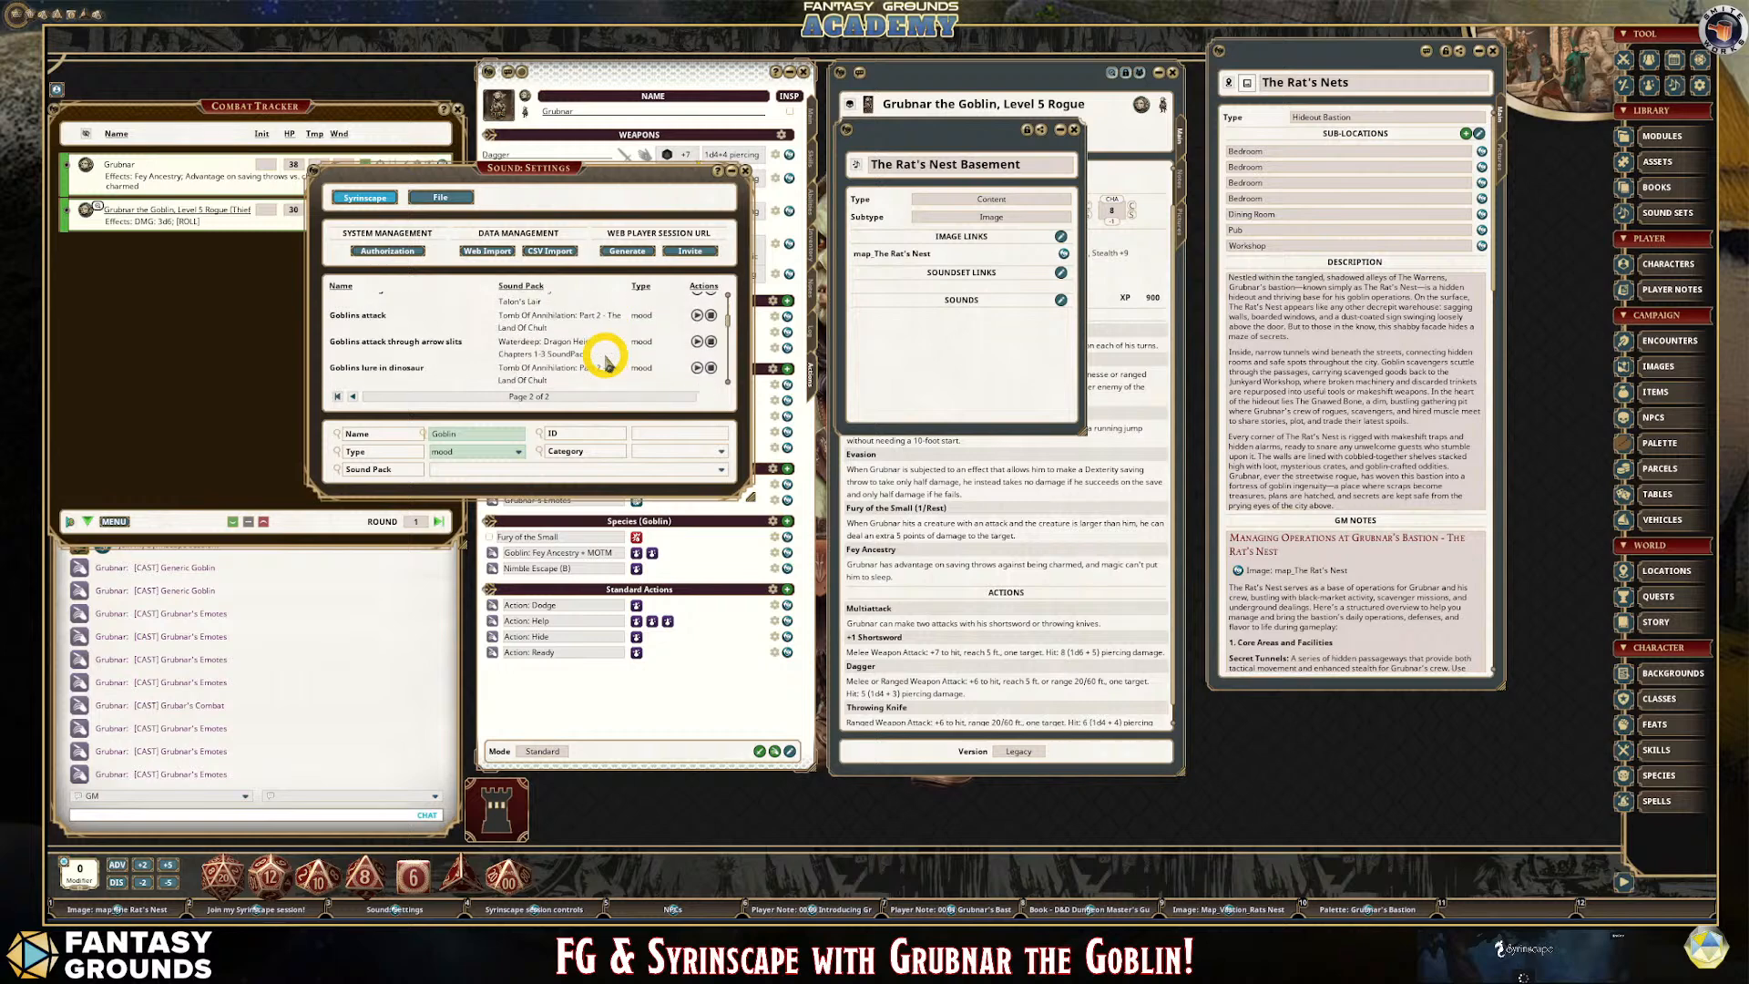
{"action": "scroll", "coordinate": [607, 361], "scroll_direction": "down", "scroll_amount": 1}
{"action": "scroll", "coordinate": [608, 363], "scroll_direction": "down", "scroll_amount": 1}
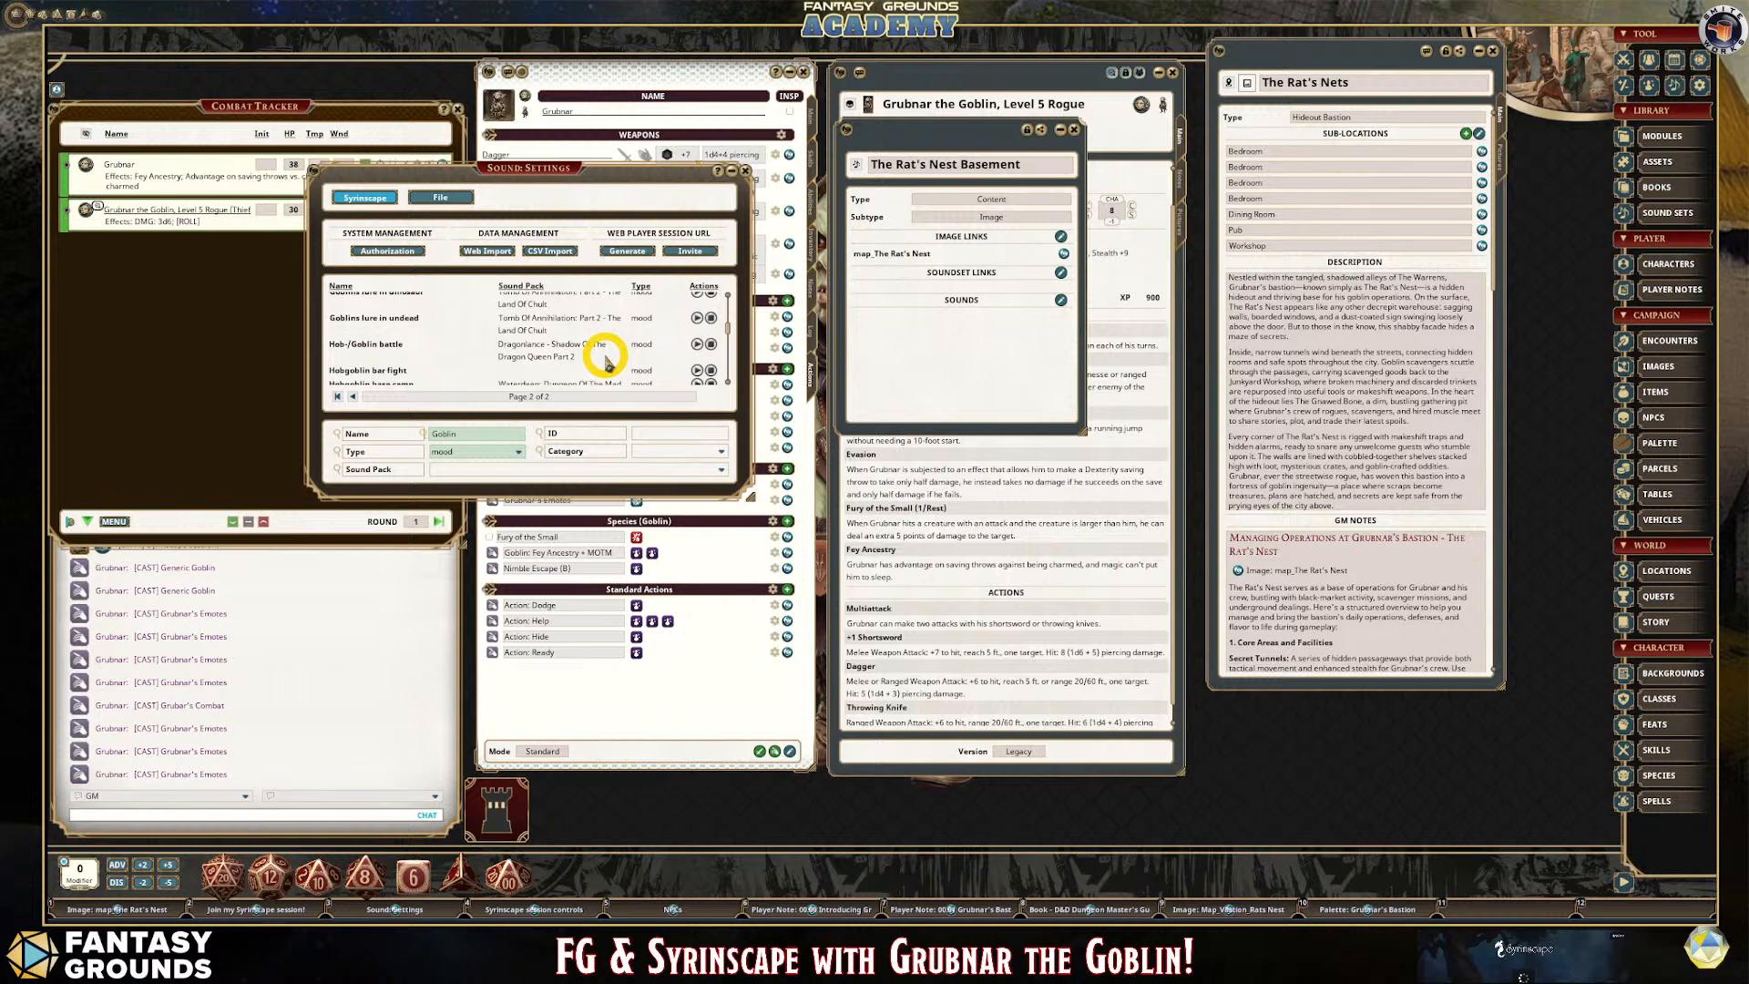
{"action": "scroll", "coordinate": [607, 362], "scroll_direction": "down", "scroll_amount": 5}
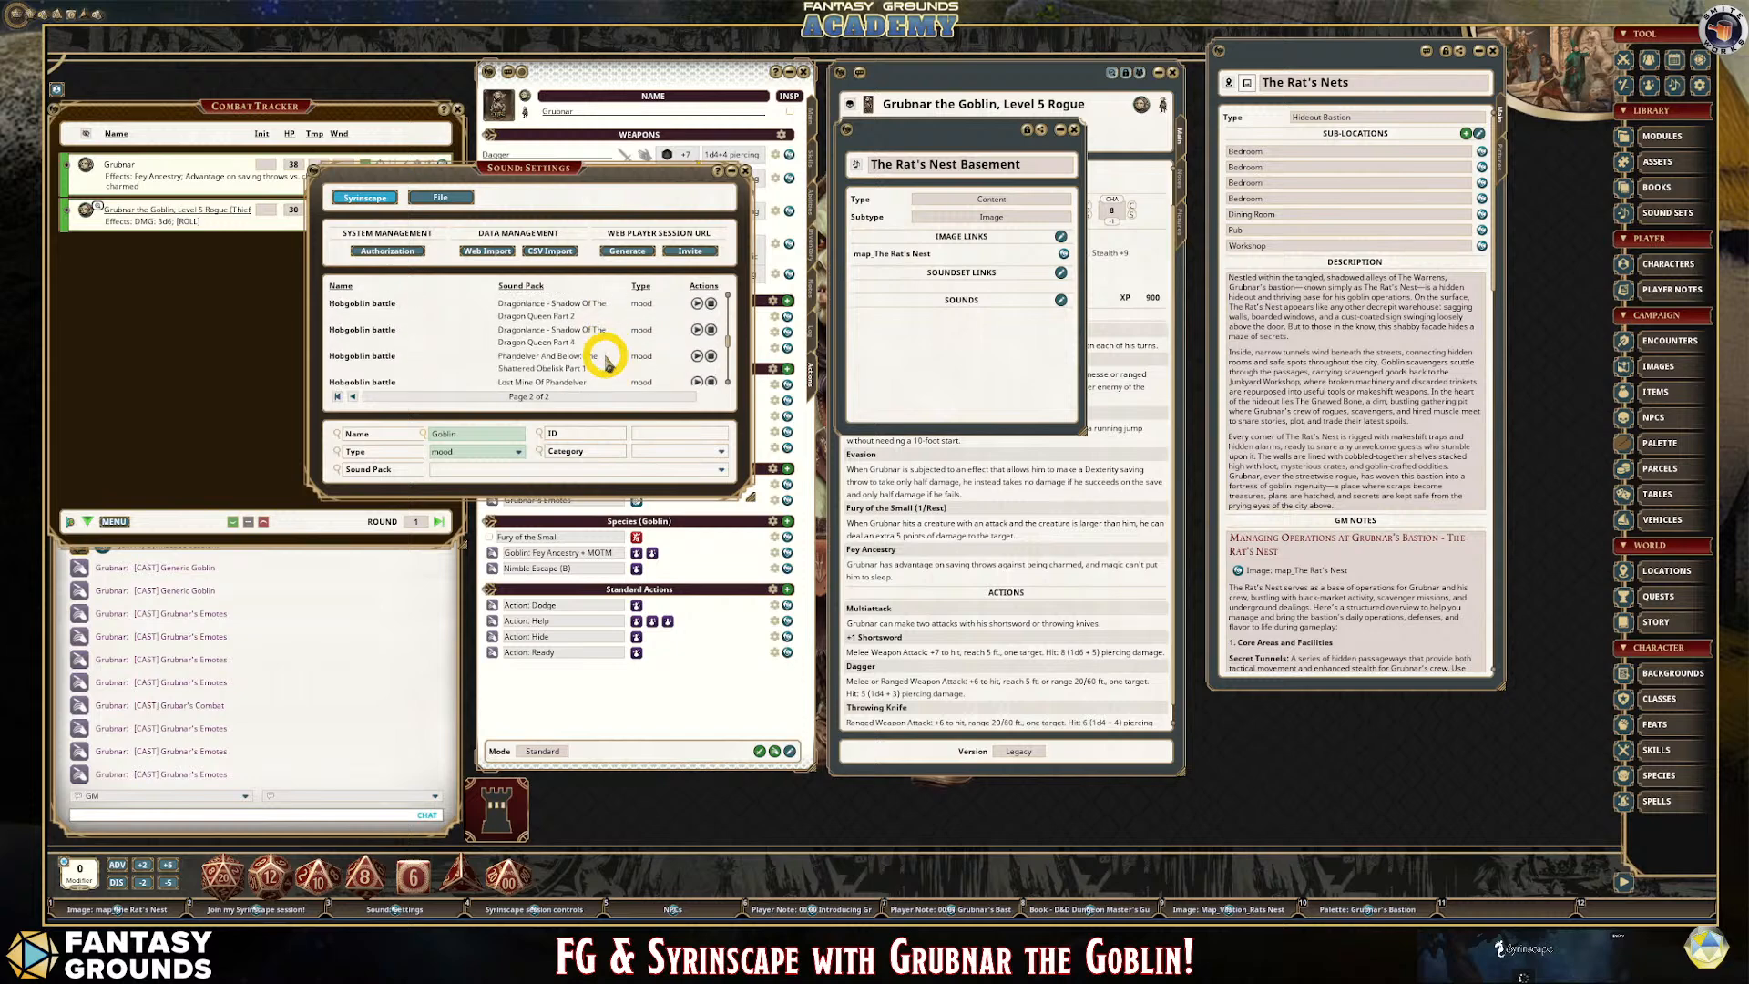
{"action": "scroll", "coordinate": [605, 362], "scroll_direction": "down", "scroll_amount": 3}
{"action": "scroll", "coordinate": [606, 362], "scroll_direction": "down", "scroll_amount": 6}
{"action": "scroll", "coordinate": [606, 362], "scroll_direction": "up", "scroll_amount": 3}
{"action": "scroll", "coordinate": [606, 360], "scroll_direction": "up", "scroll_amount": 3}
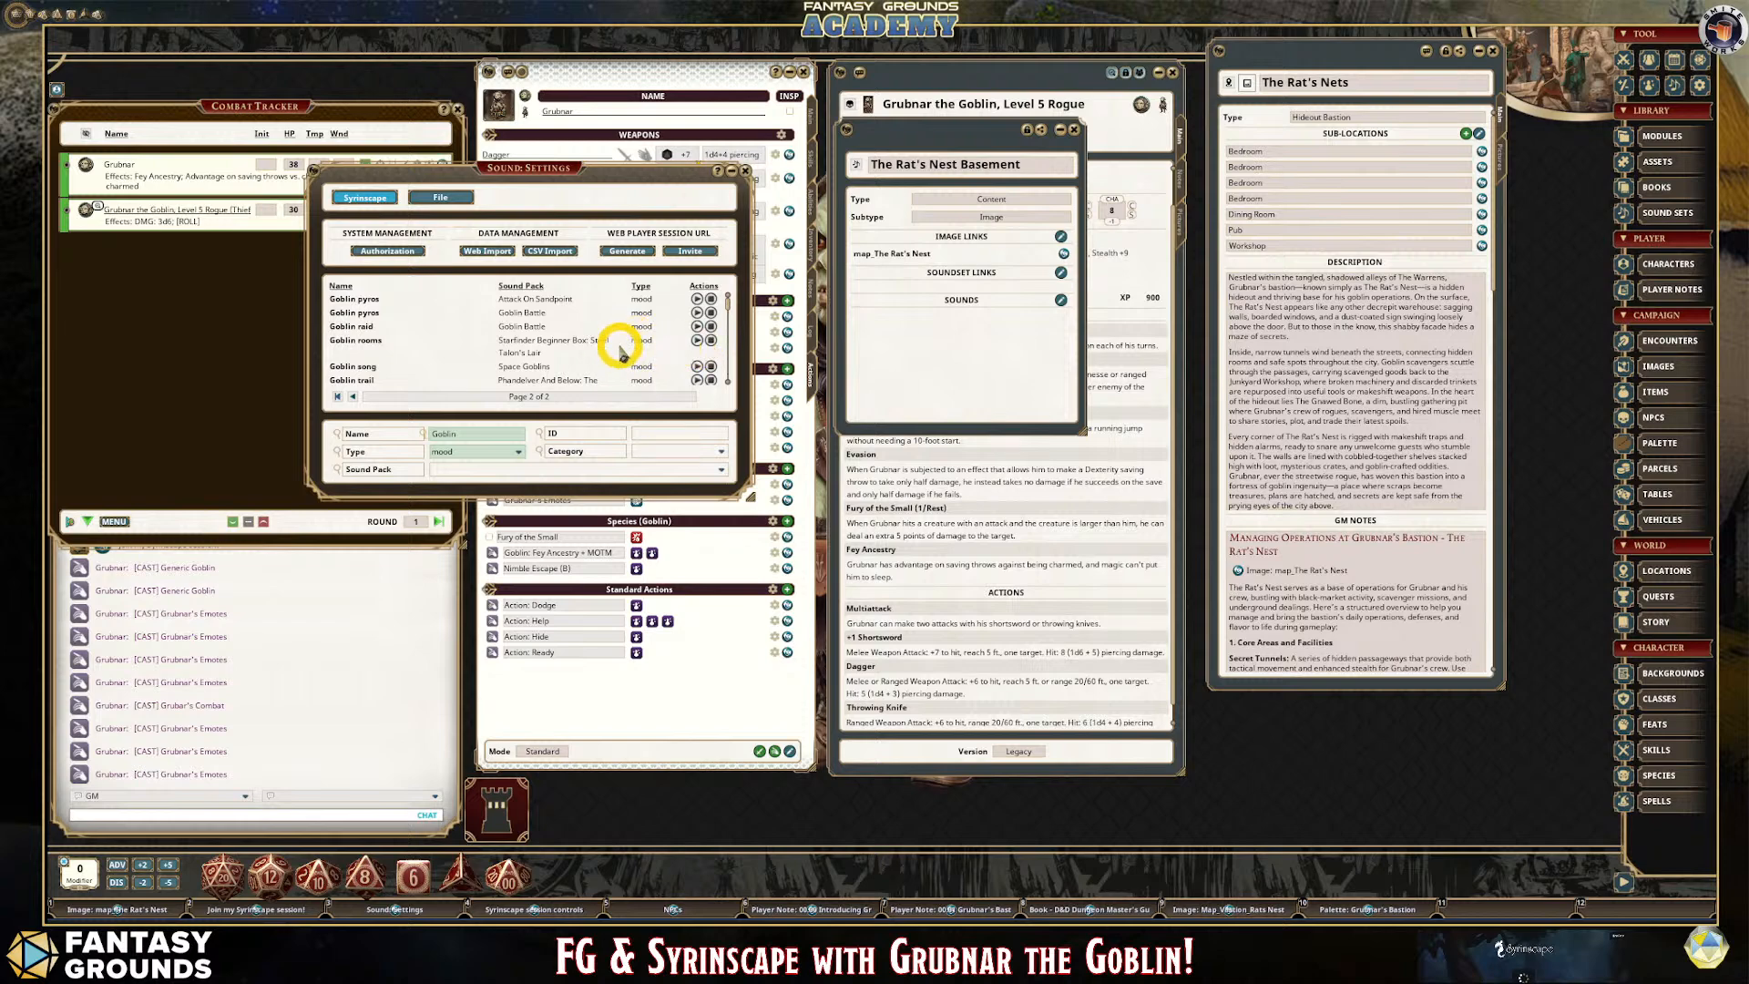
Find the Hobgoblin base camp mood in the results and preview it.
{"action": "scroll", "coordinate": [603, 353], "scroll_direction": "down", "scroll_amount": 1}
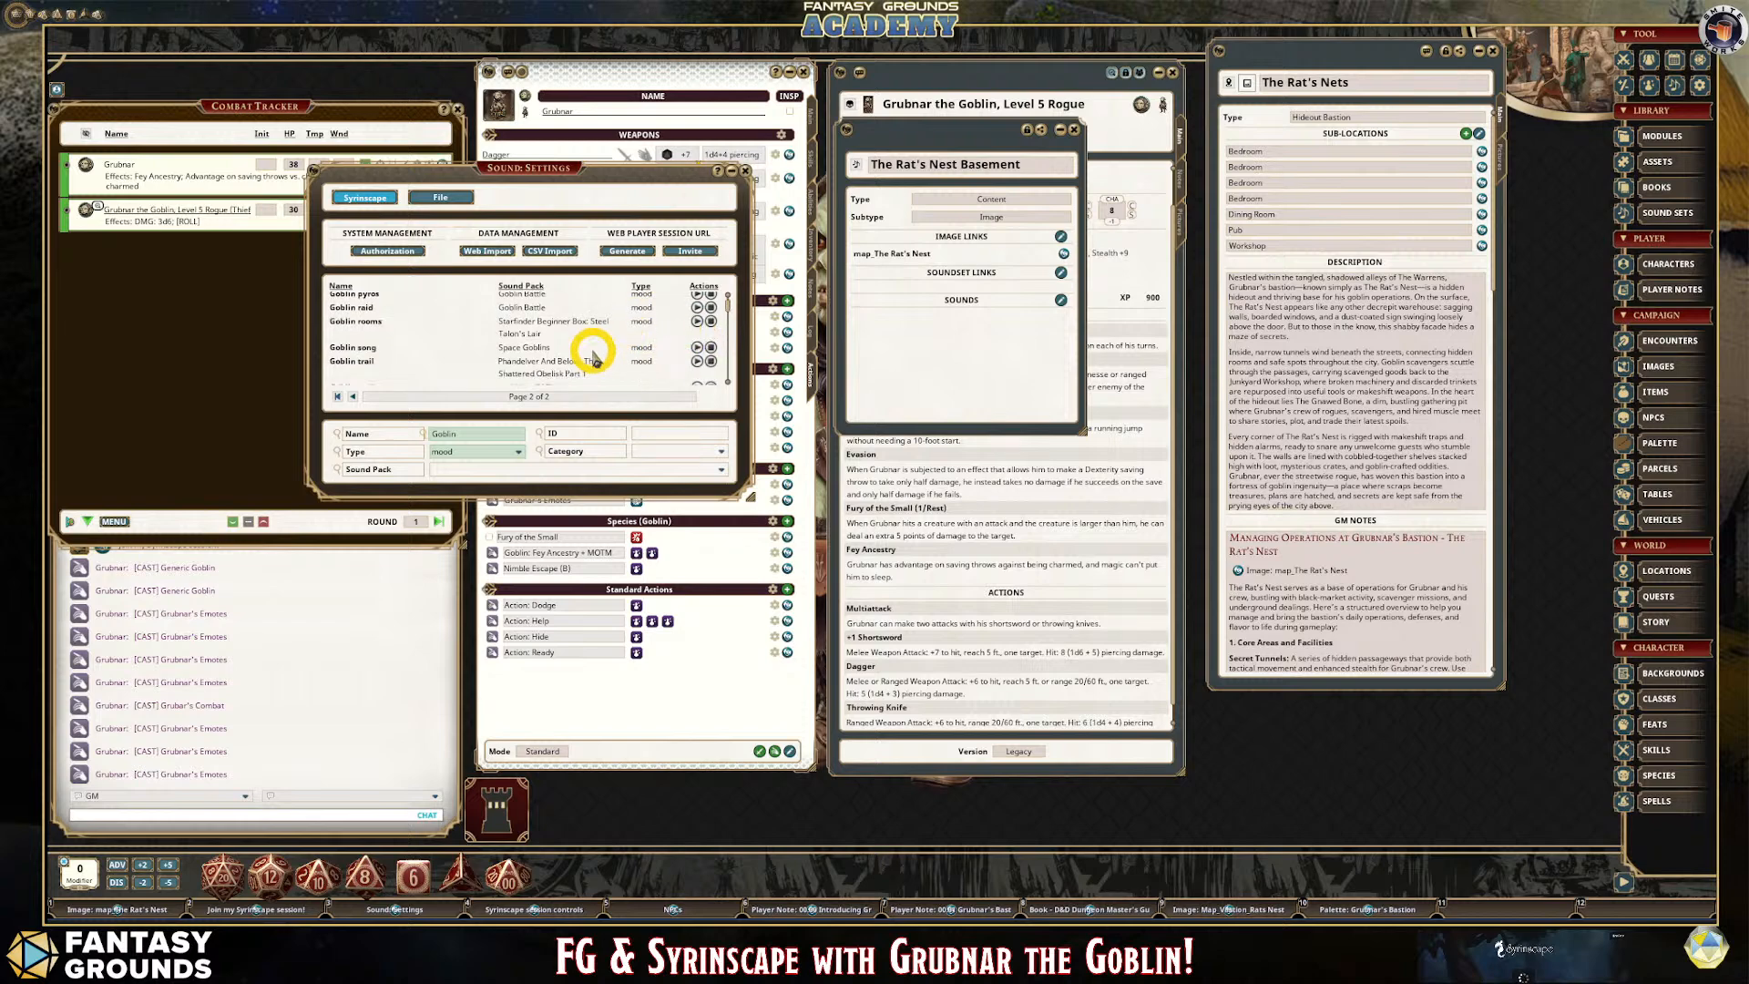
{"action": "scroll", "coordinate": [593, 355], "scroll_direction": "down", "scroll_amount": 1}
{"action": "scroll", "coordinate": [593, 355], "scroll_direction": "down", "scroll_amount": 3}
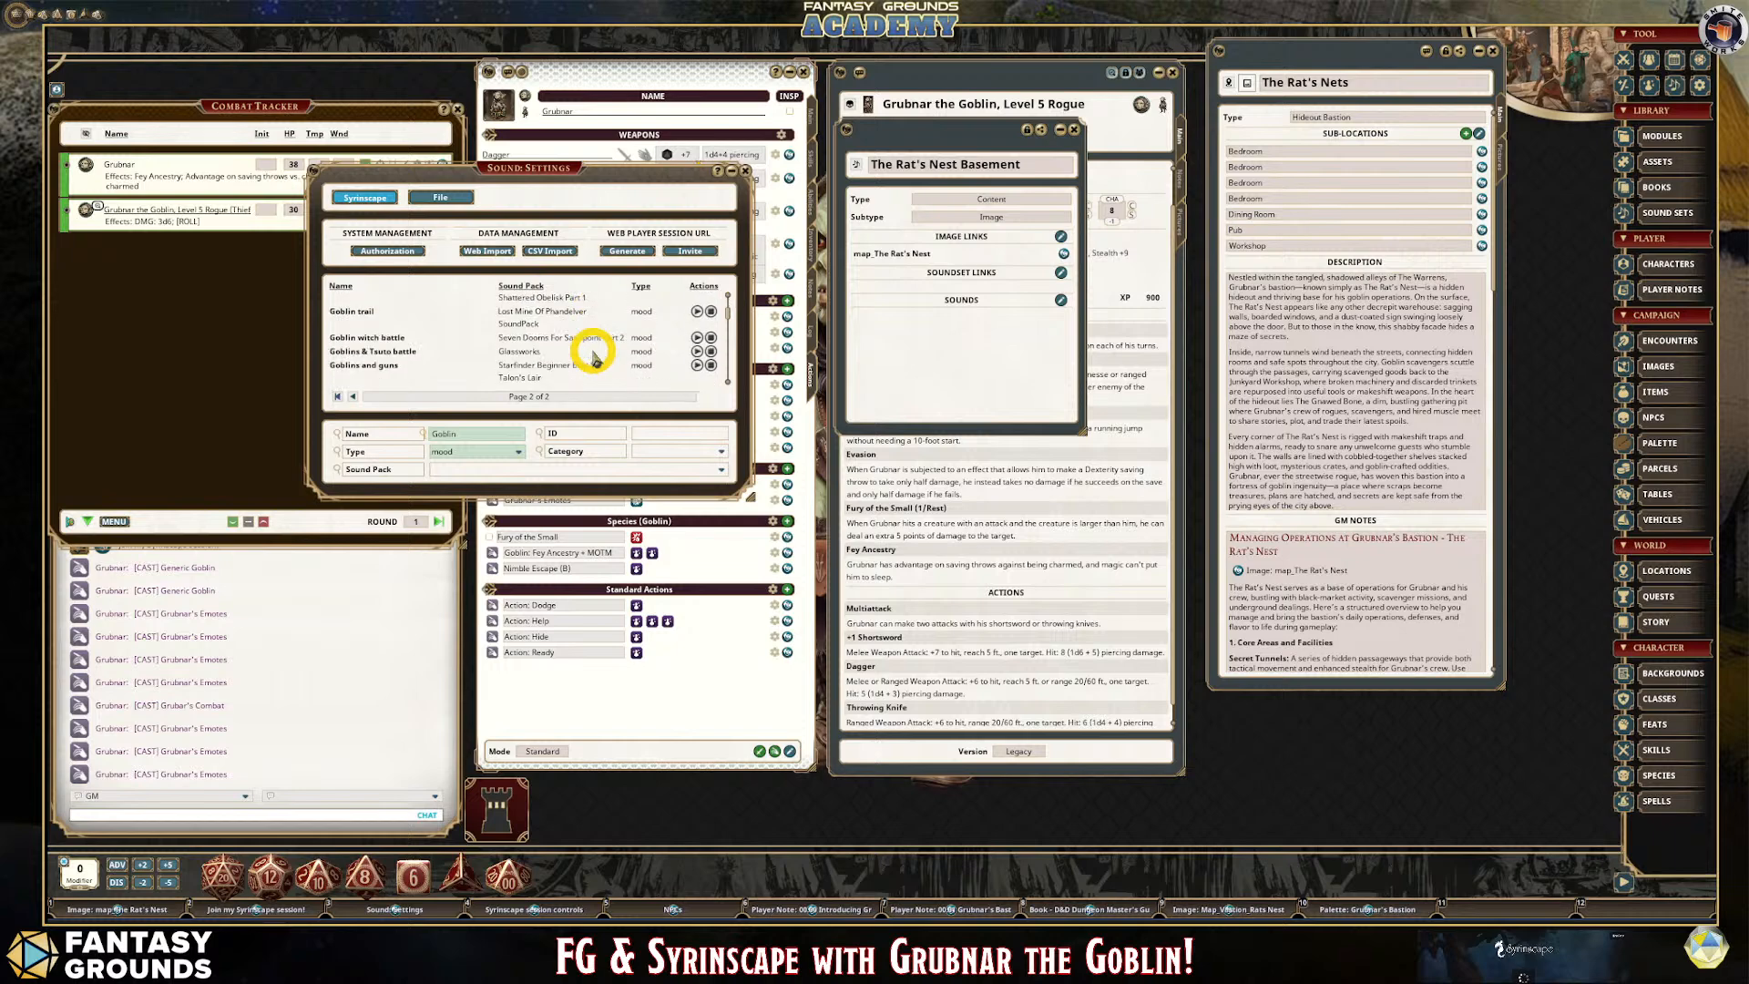
{"action": "scroll", "coordinate": [593, 356], "scroll_direction": "down", "scroll_amount": 2}
{"action": "scroll", "coordinate": [593, 357], "scroll_direction": "down", "scroll_amount": 2}
{"action": "scroll", "coordinate": [592, 357], "scroll_direction": "down", "scroll_amount": 2}
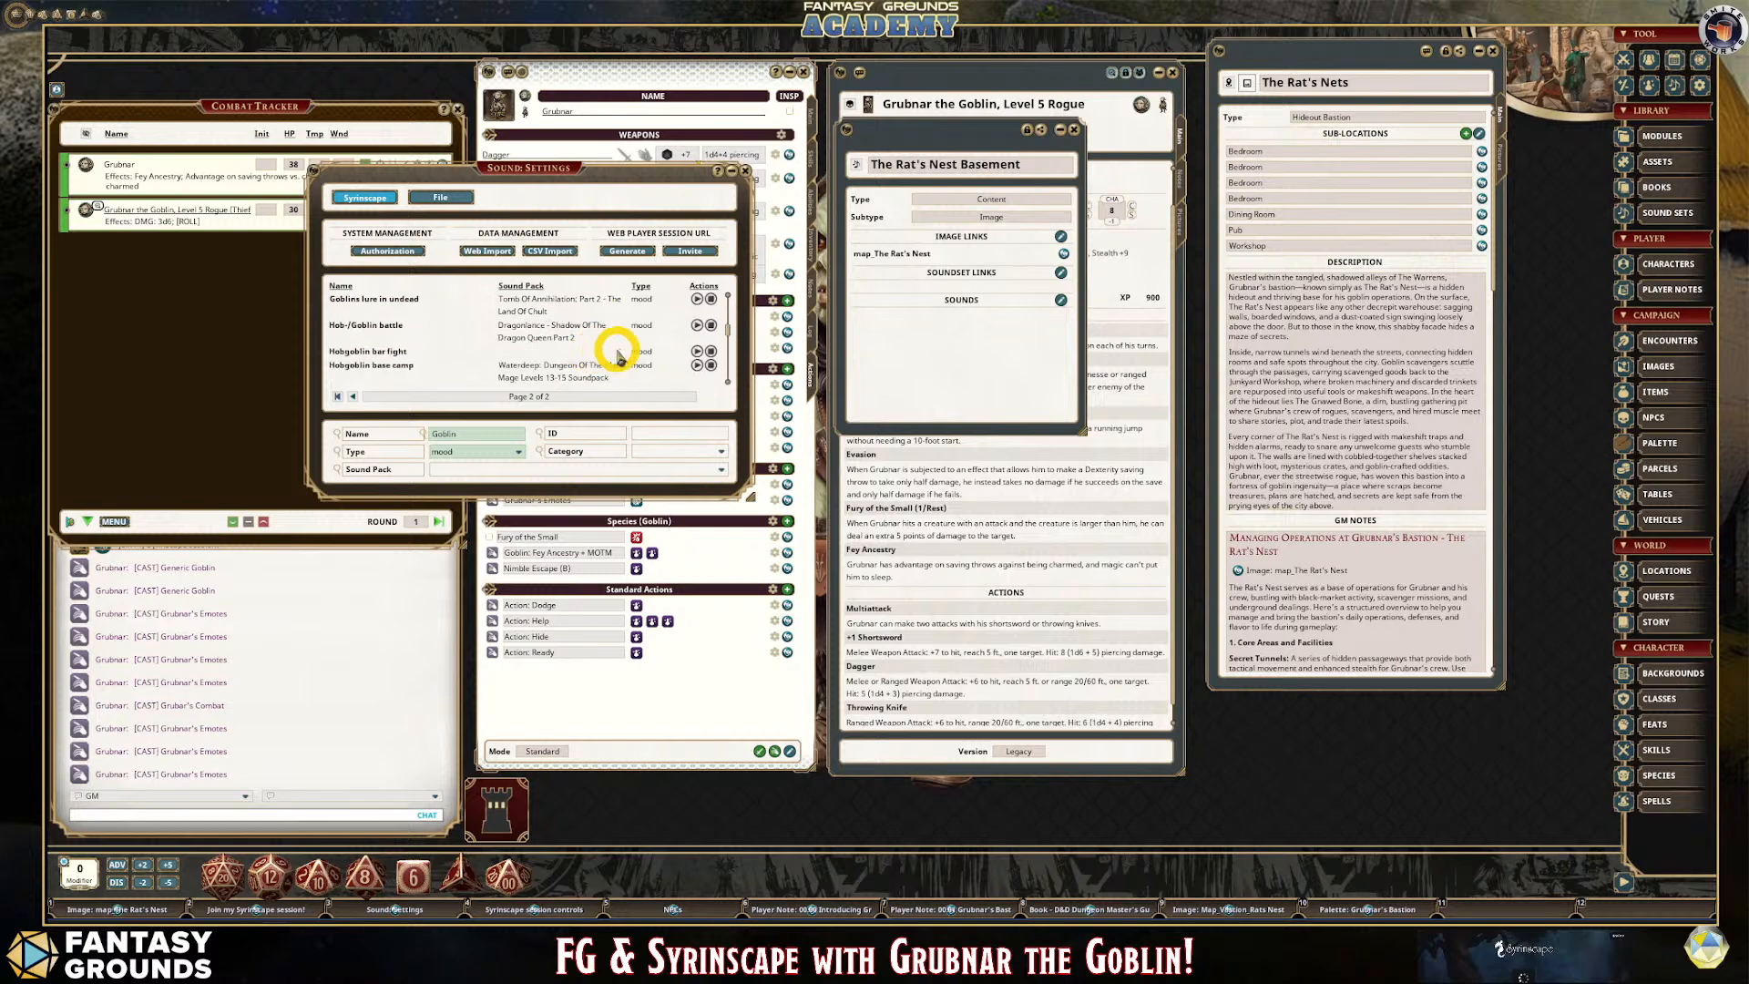
{"action": "scroll", "coordinate": [424, 362], "scroll_direction": "down", "scroll_amount": 2}
{"action": "scroll", "coordinate": [430, 364], "scroll_direction": "up", "scroll_amount": 1}
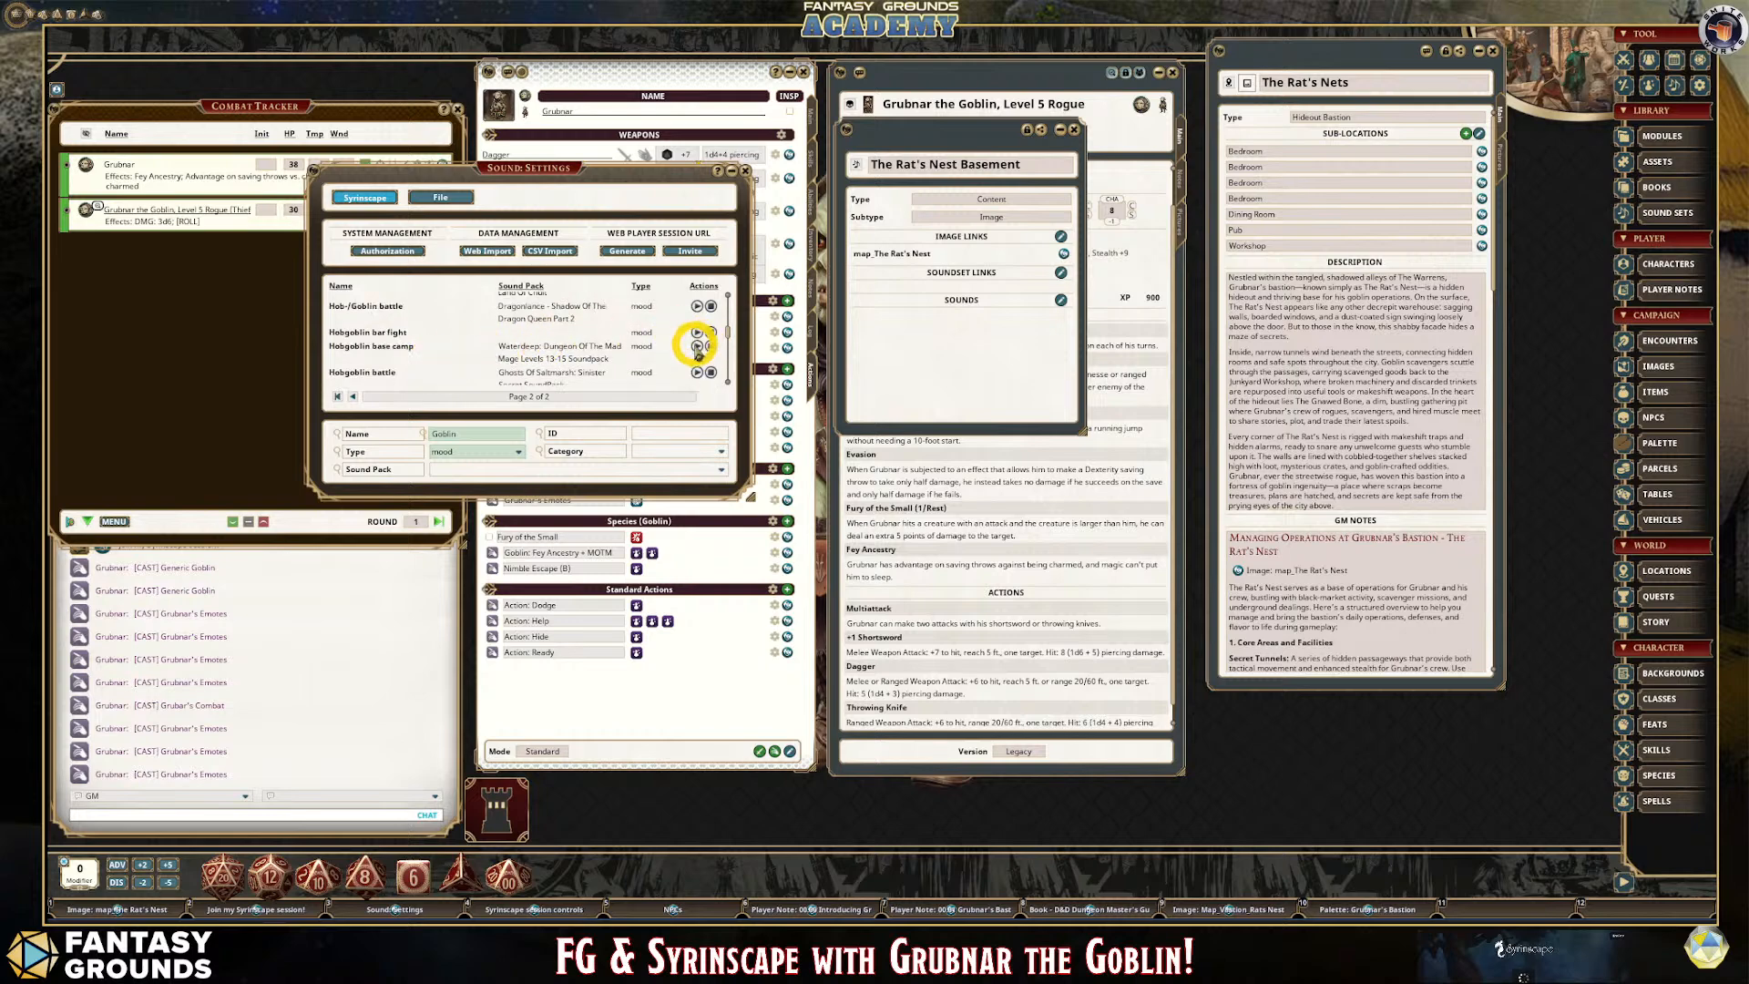
{"action": "left_click", "coordinate": [697, 347]}
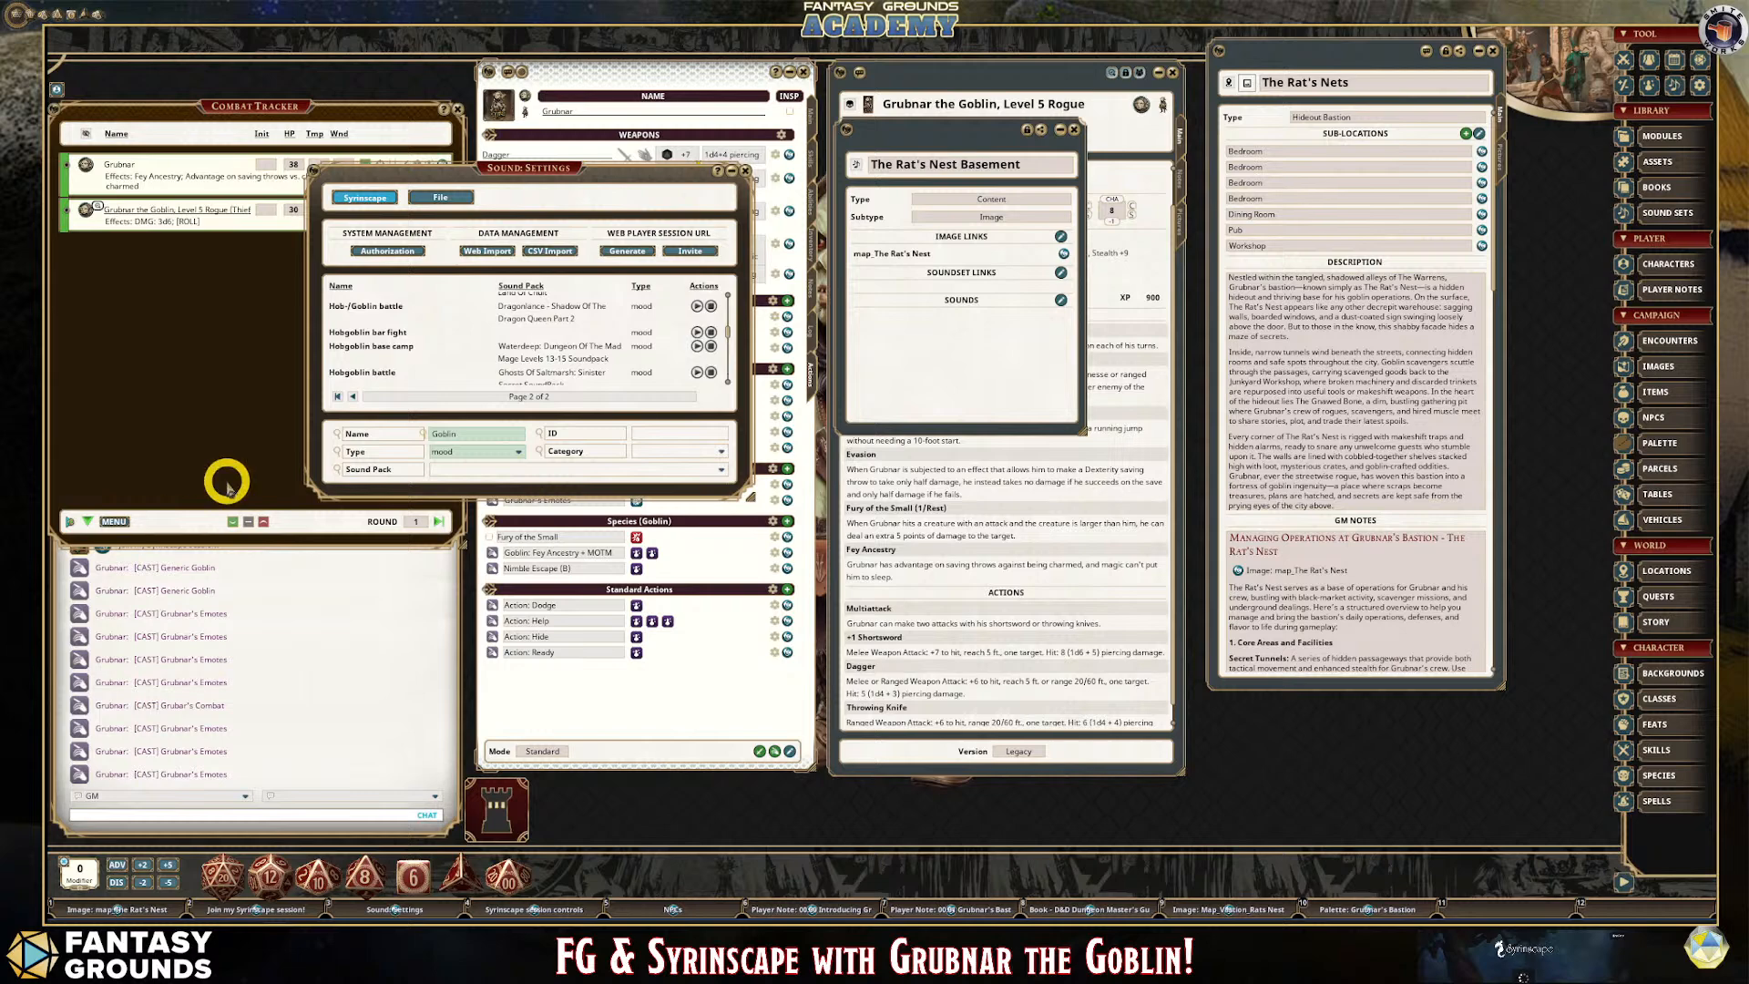
Add the Hobgoblin base camp mood to The Rat's Nest Basement's sounds, and close the sound settings and the basement record.
{"action": "scroll", "coordinate": [492, 356], "scroll_direction": "up", "scroll_amount": 2}
{"action": "scroll", "coordinate": [492, 355], "scroll_direction": "up", "scroll_amount": 2}
{"action": "scroll", "coordinate": [492, 355], "scroll_direction": "up", "scroll_amount": 5}
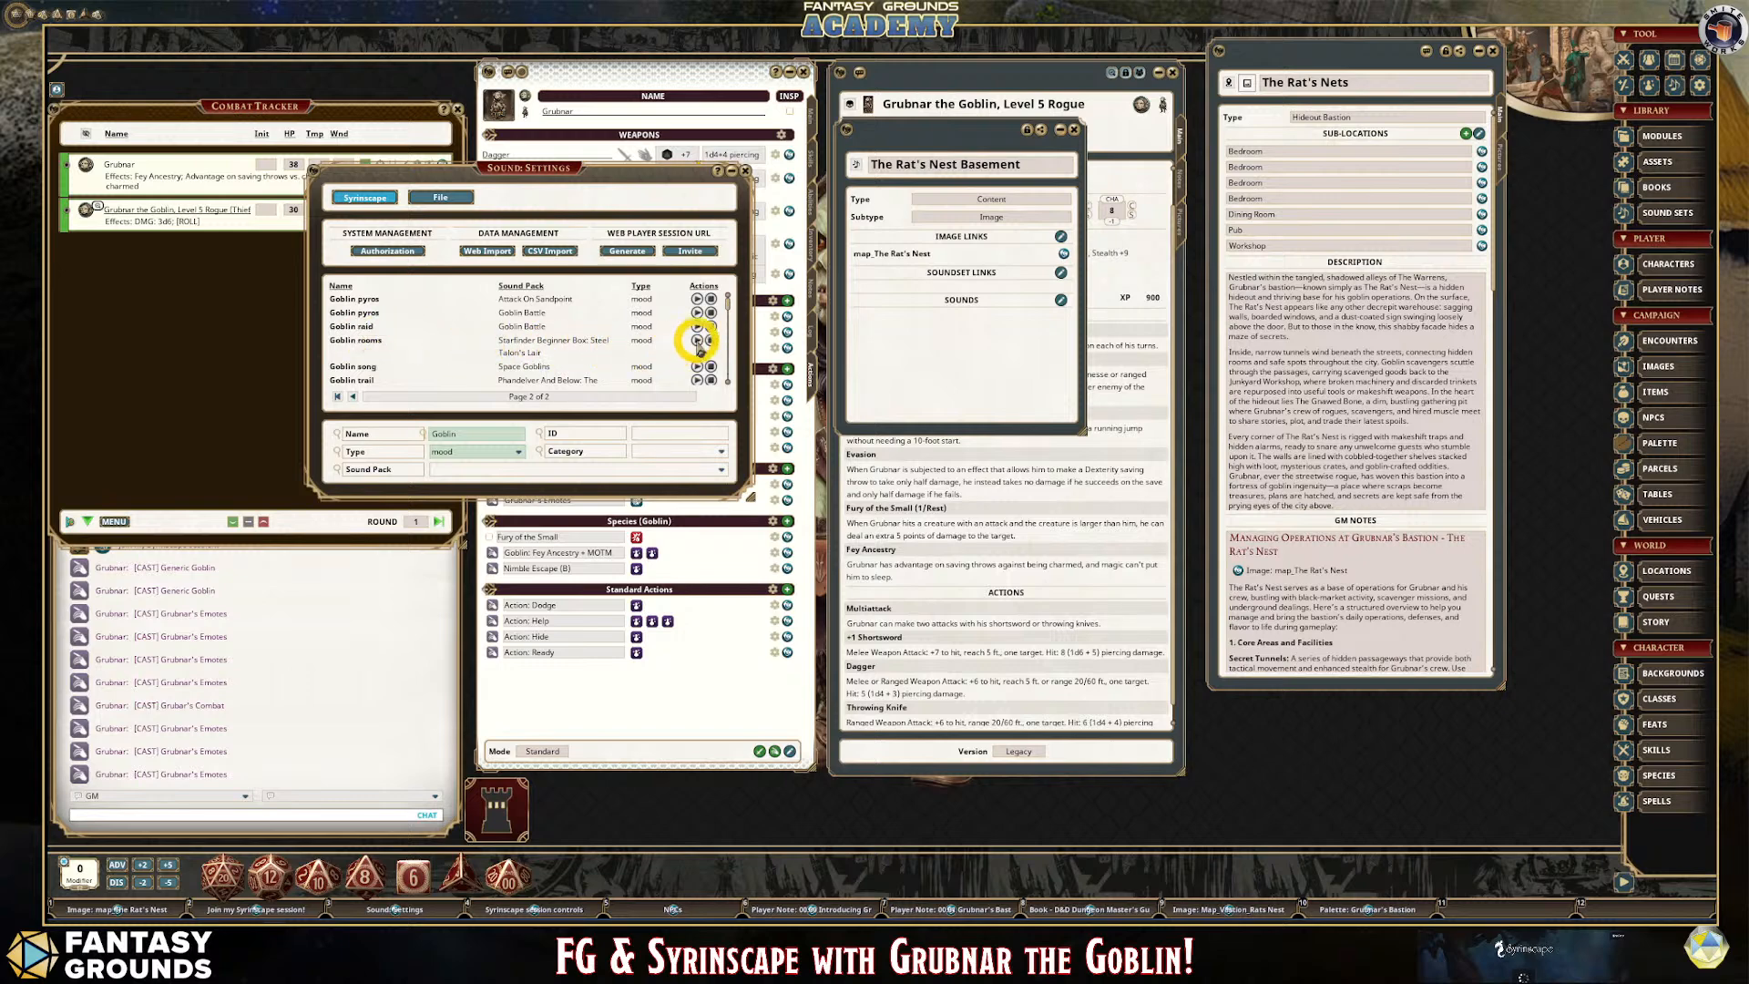
{"action": "scroll", "coordinate": [598, 351], "scroll_direction": "down", "scroll_amount": 5}
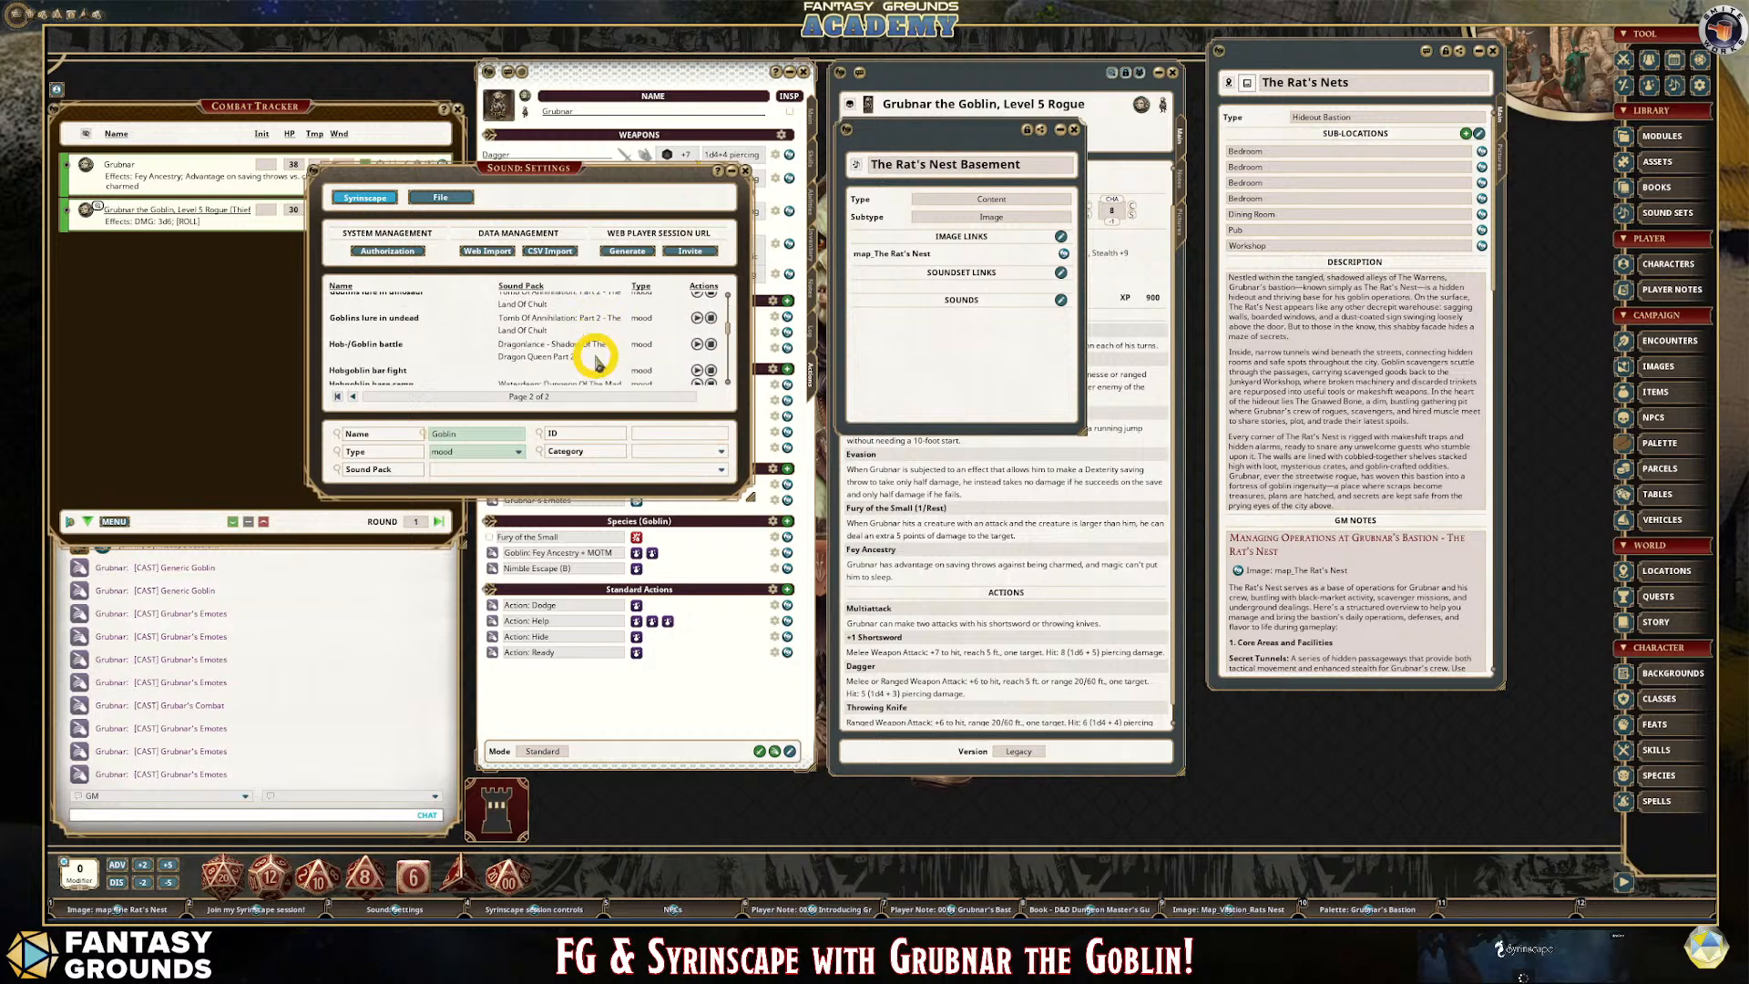
{"action": "scroll", "coordinate": [597, 361], "scroll_direction": "down", "scroll_amount": 1}
{"action": "scroll", "coordinate": [594, 355], "scroll_direction": "down", "scroll_amount": 1}
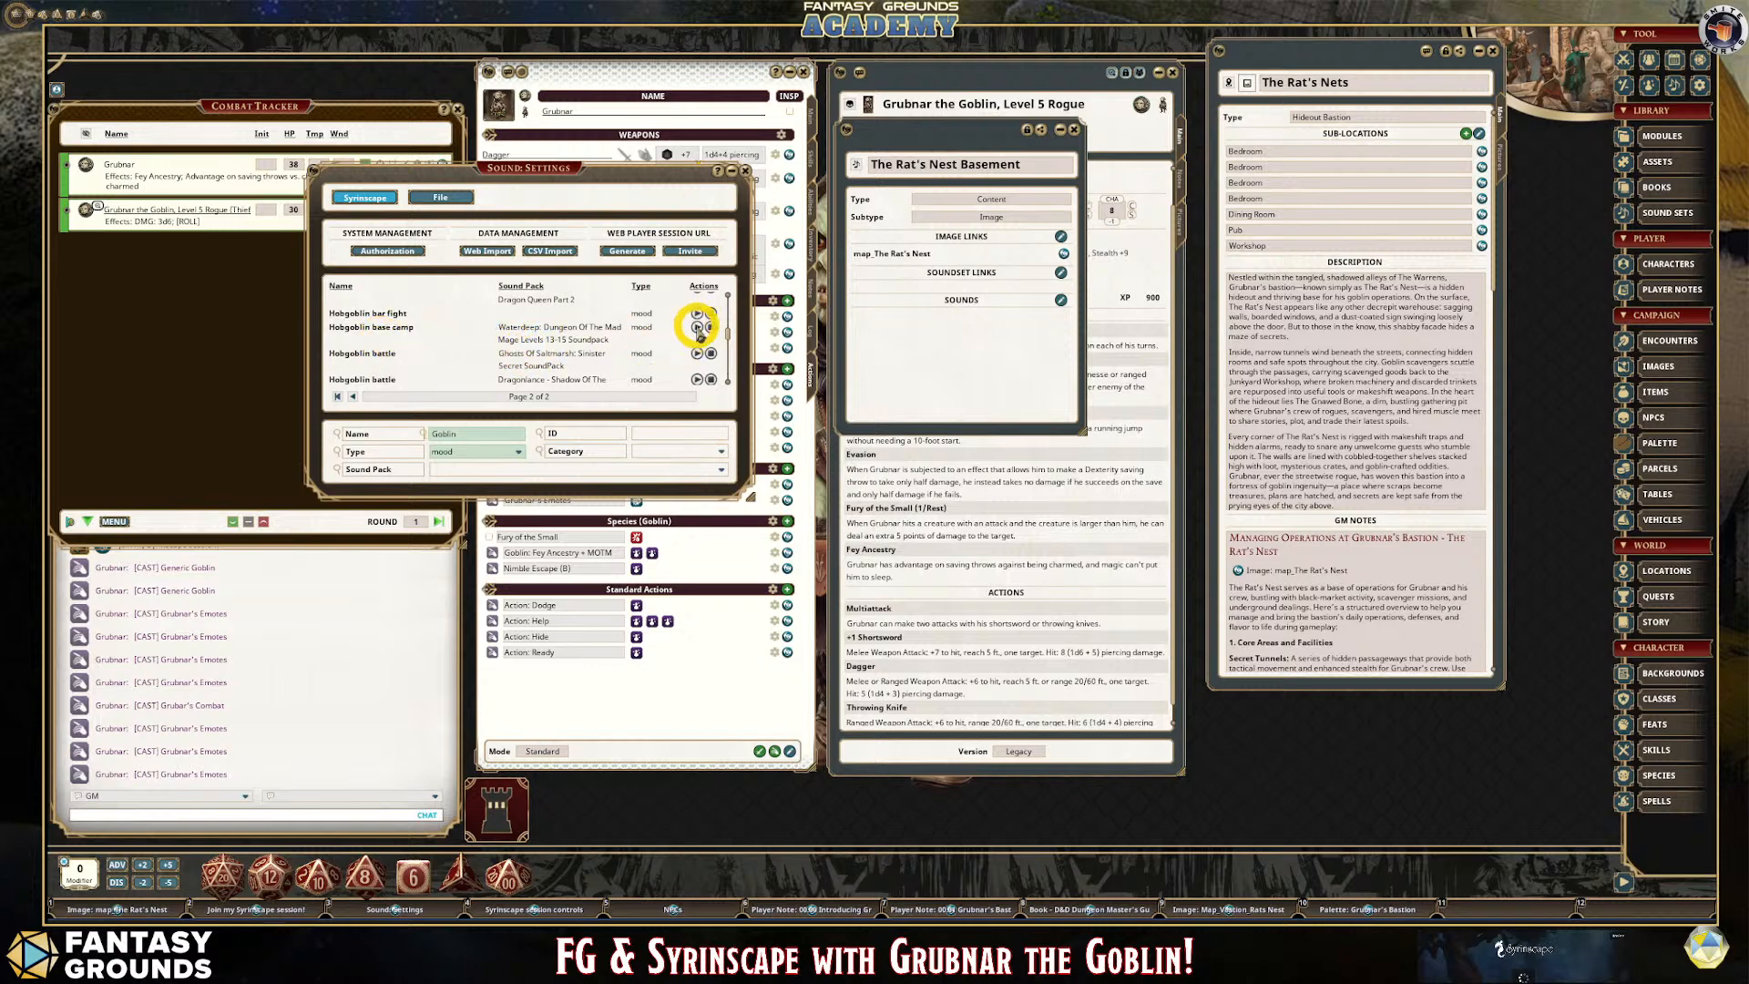
{"action": "left_click_drag", "start_coordinate": [698, 329], "coordinate": [994, 321]}
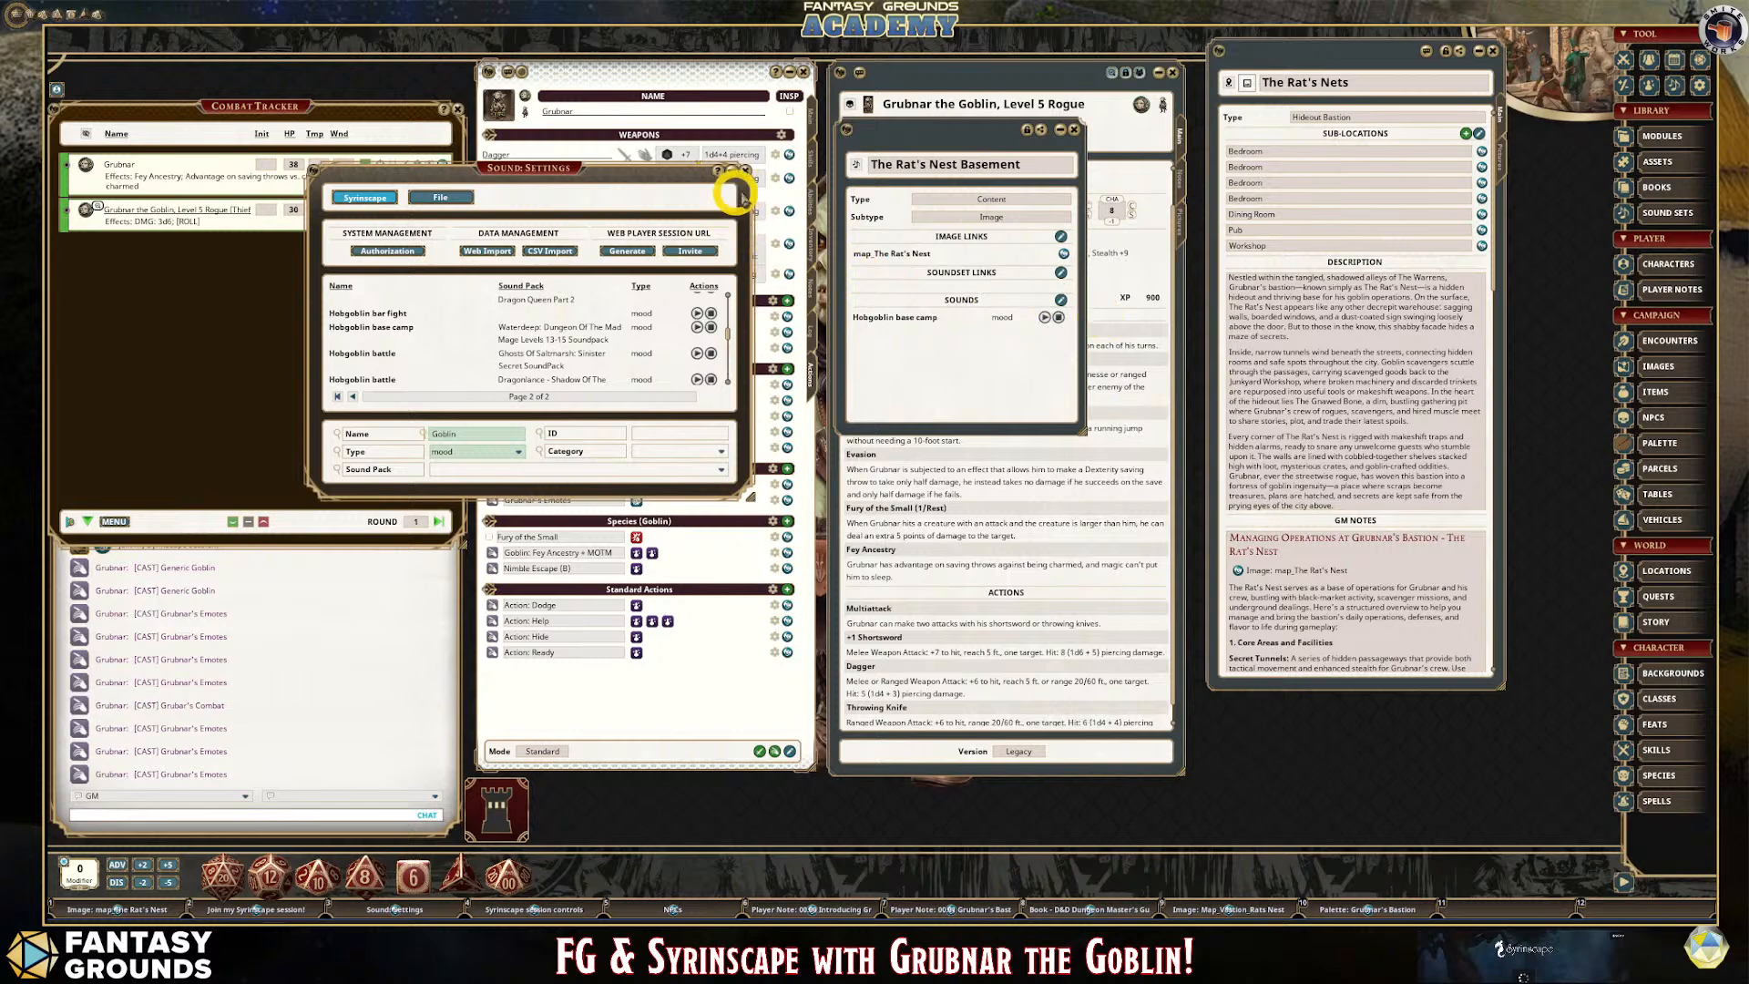
{"action": "left_click", "coordinate": [746, 175]}
{"action": "left_click_drag", "start_coordinate": [1044, 130], "coordinate": [833, 130]}
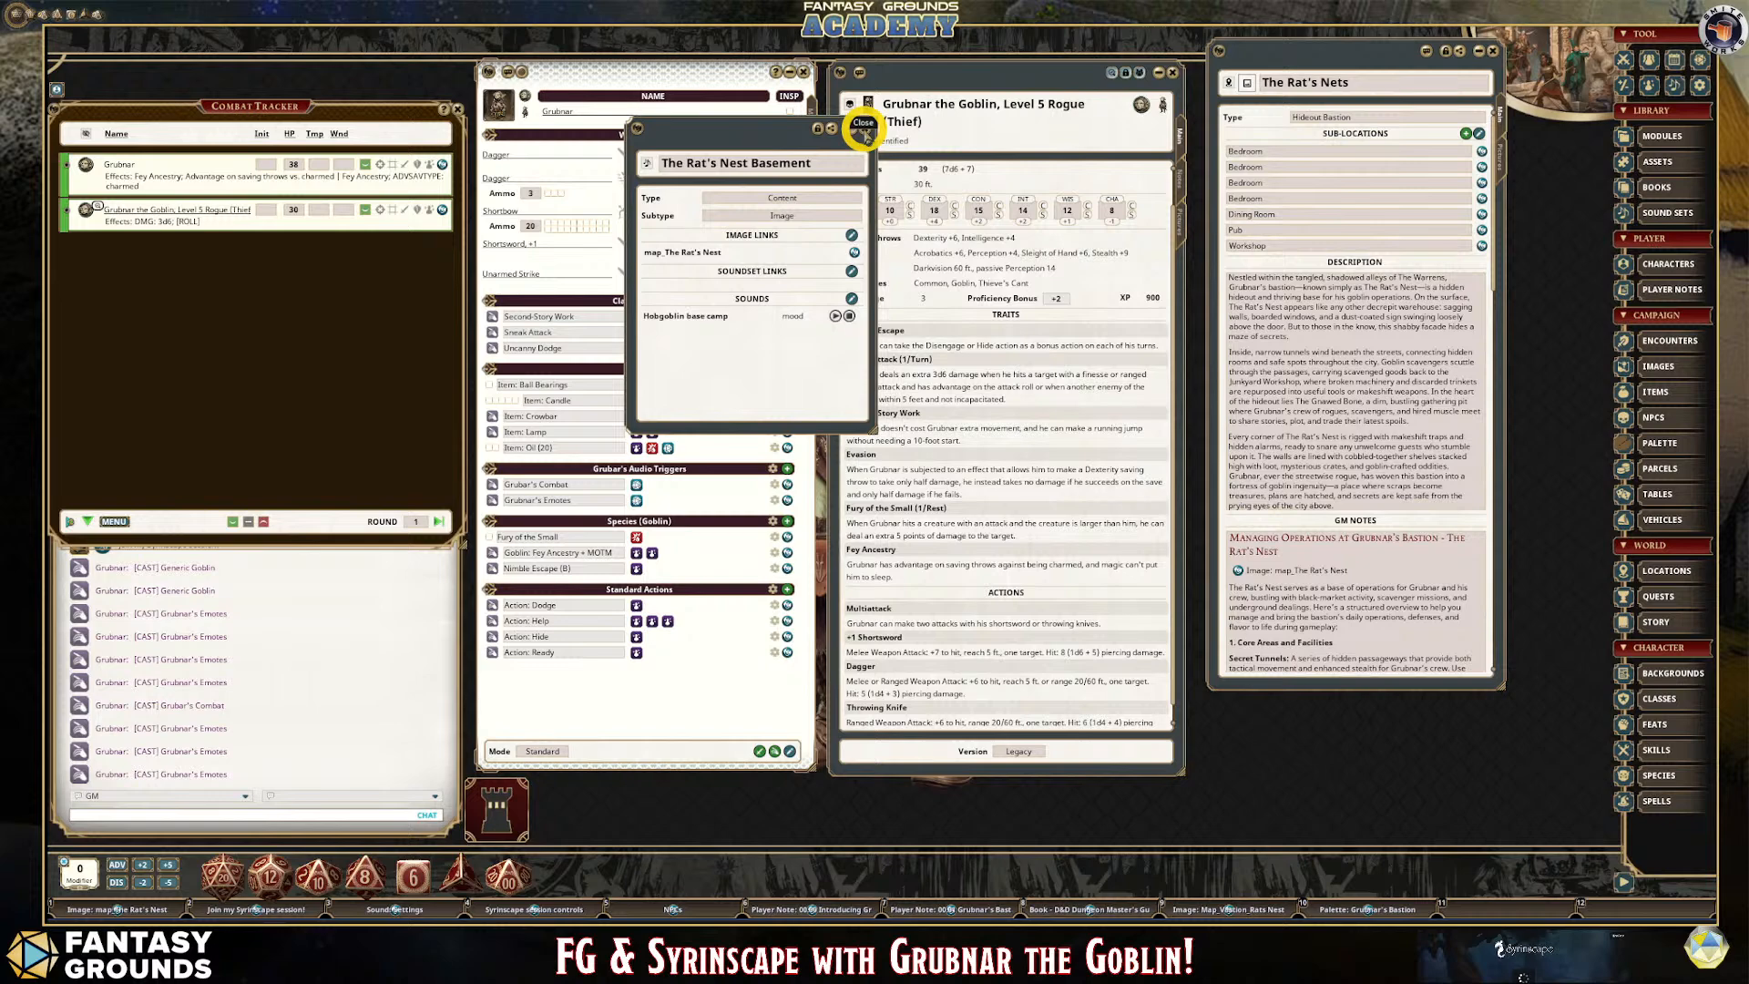
{"action": "left_click", "coordinate": [864, 133]}
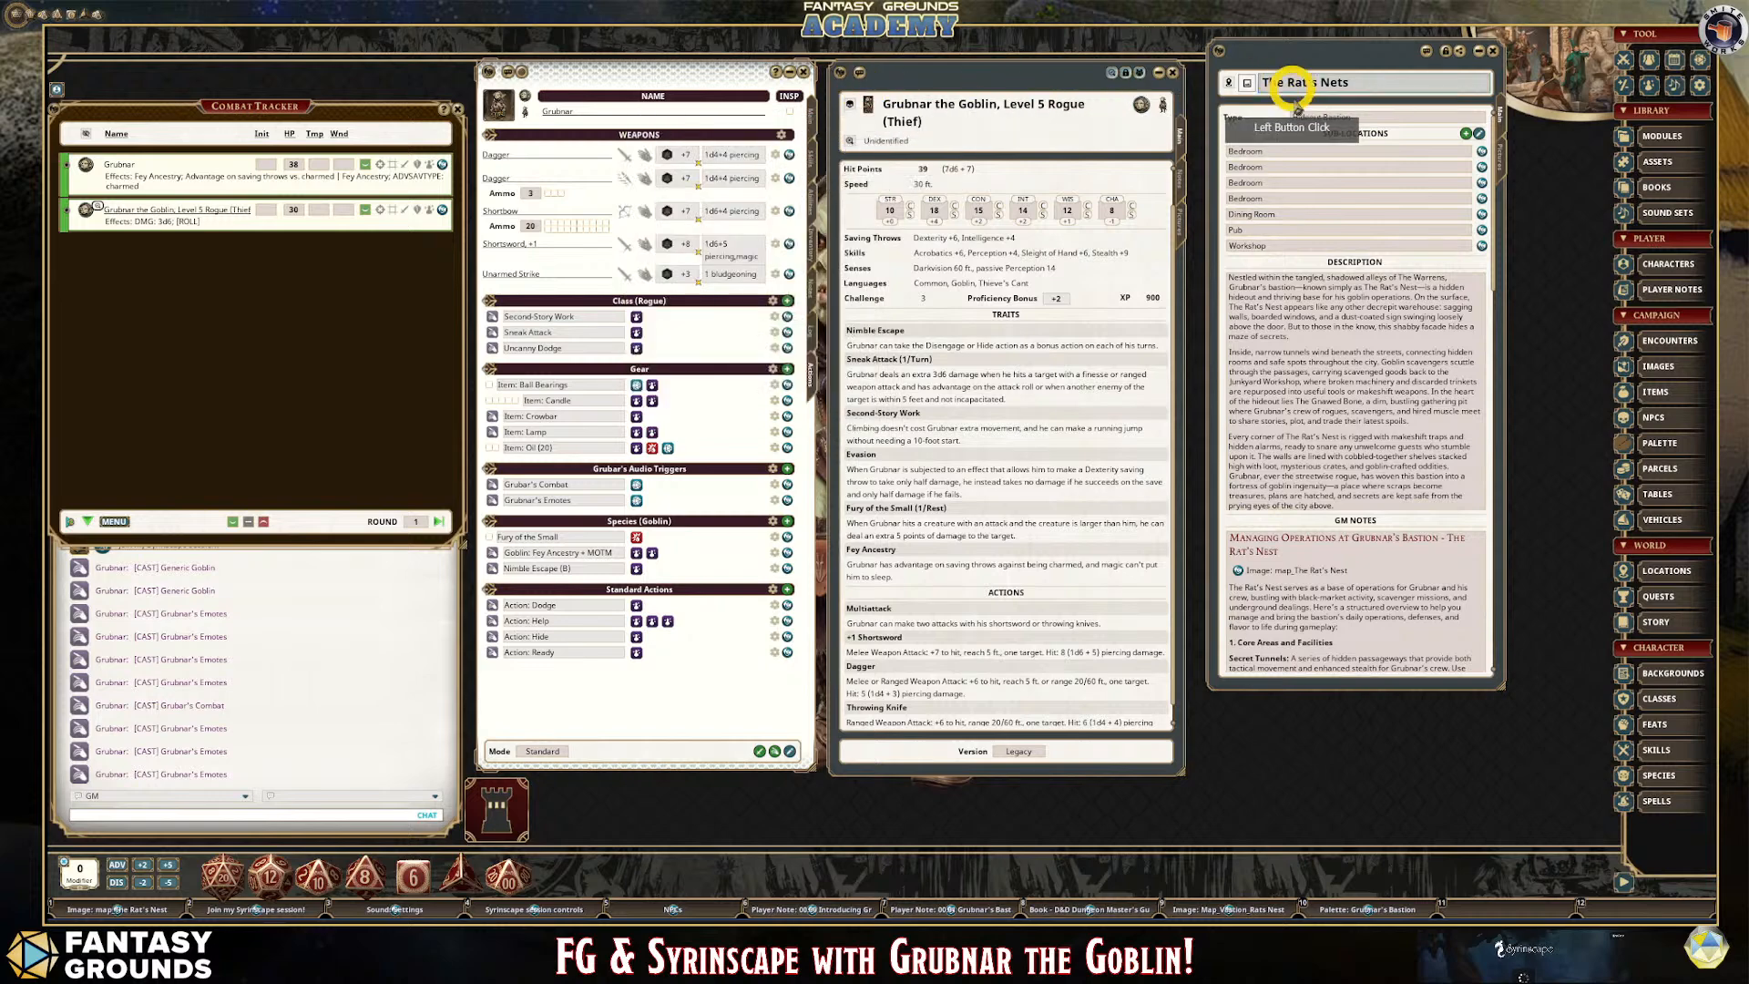
Open the map_The Rat's Nest image and check the basement record linked to its existing pin.
{"action": "left_click_drag", "start_coordinate": [1394, 54], "coordinate": [1201, 86]}
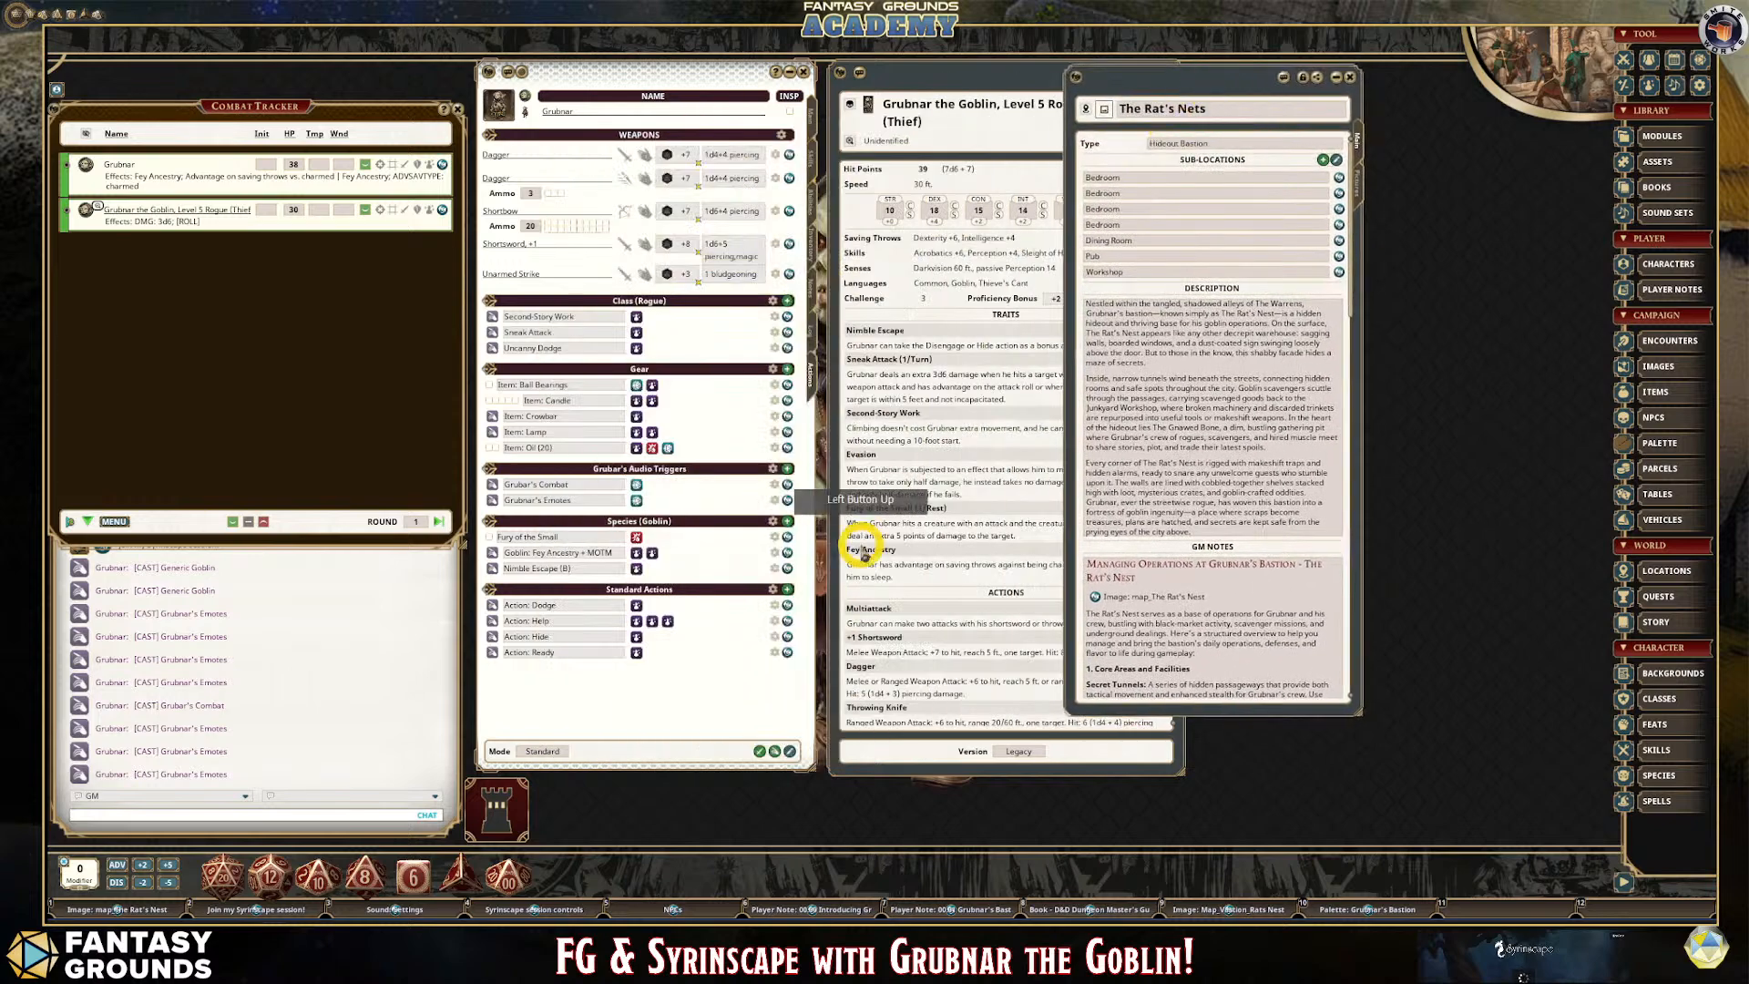
{"action": "left_click", "coordinate": [164, 907]}
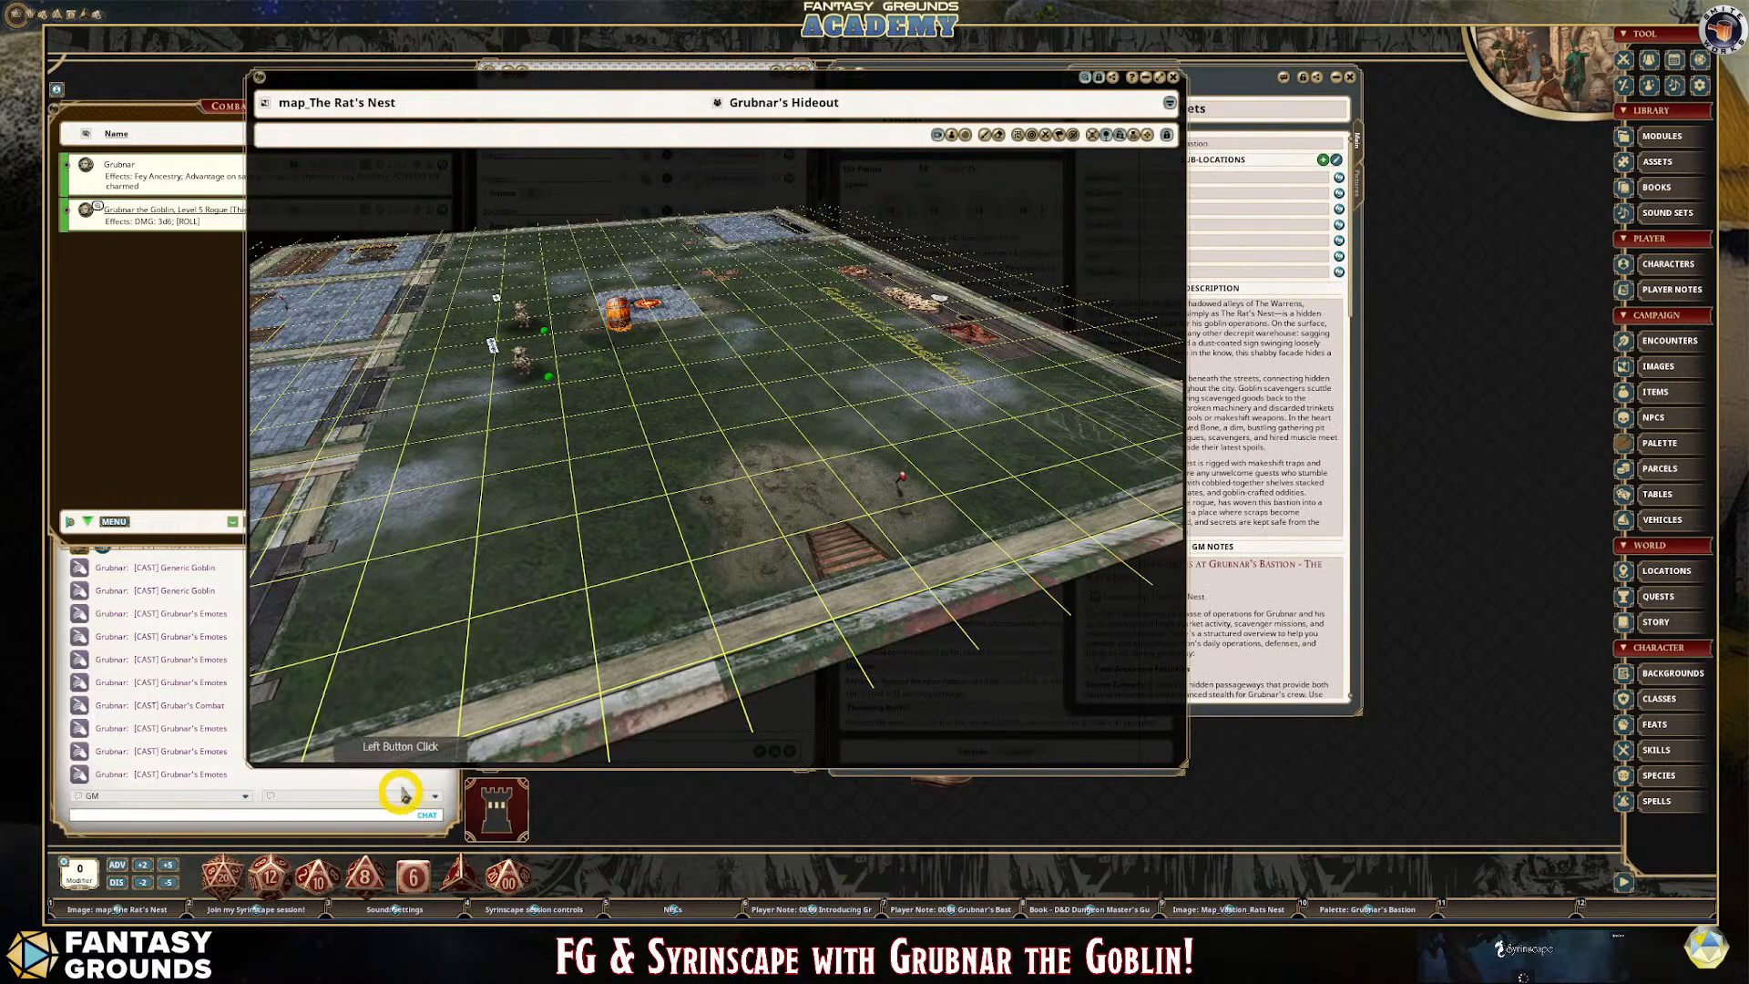
{"action": "left_click", "coordinate": [904, 477]}
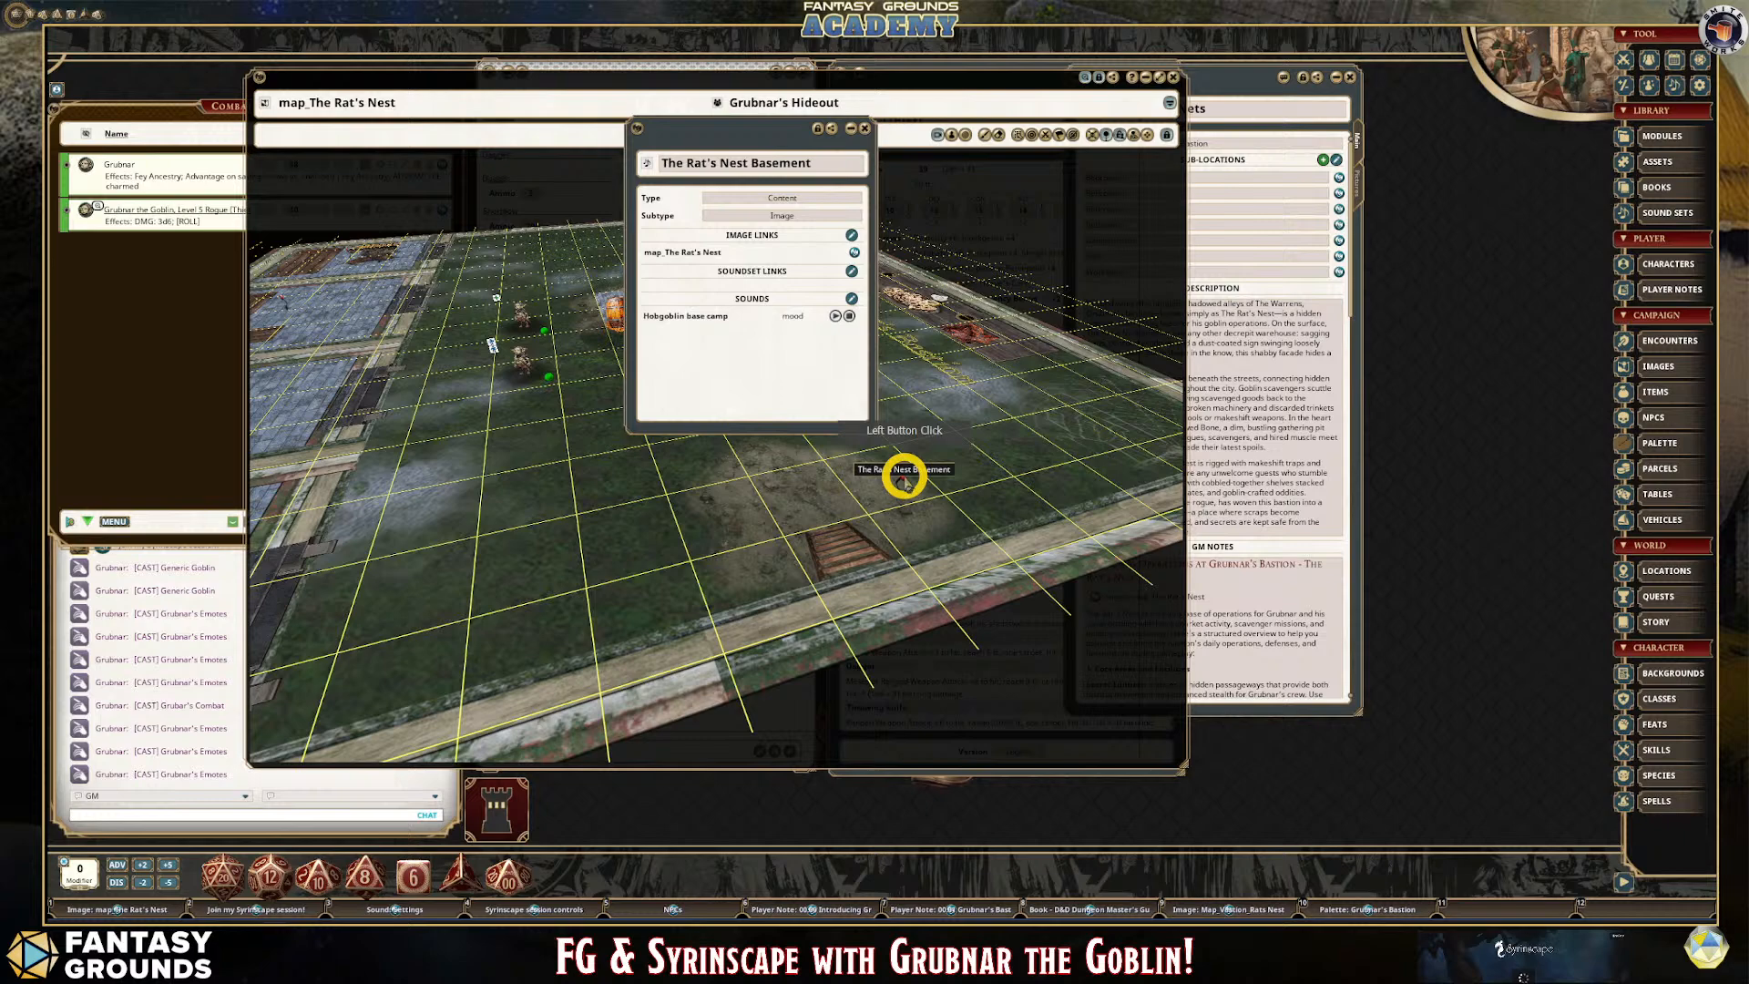
{"action": "left_click", "coordinate": [865, 128]}
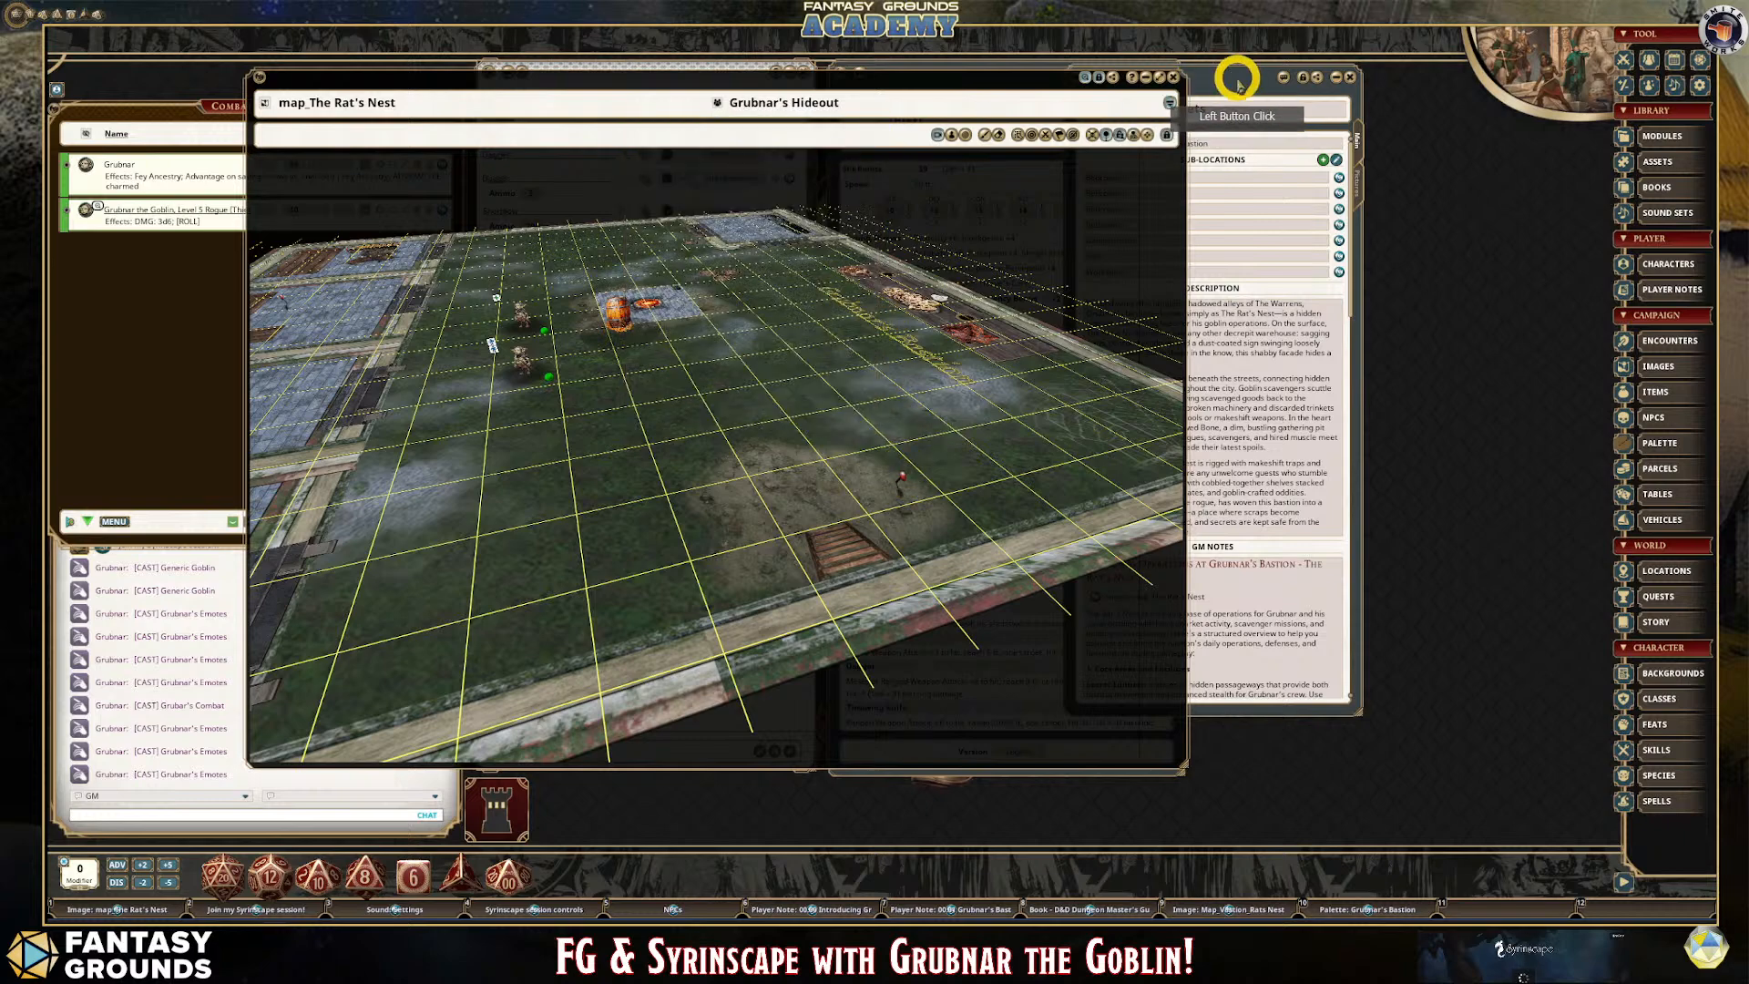
Pin The Rat's Nets location on the map beside the basement pin, and close the location window.
{"action": "left_click_drag", "start_coordinate": [1239, 81], "coordinate": [1425, 70]}
{"action": "left_click", "coordinate": [1030, 458]}
{"action": "left_click_drag", "start_coordinate": [1031, 458], "coordinate": [1002, 492]}
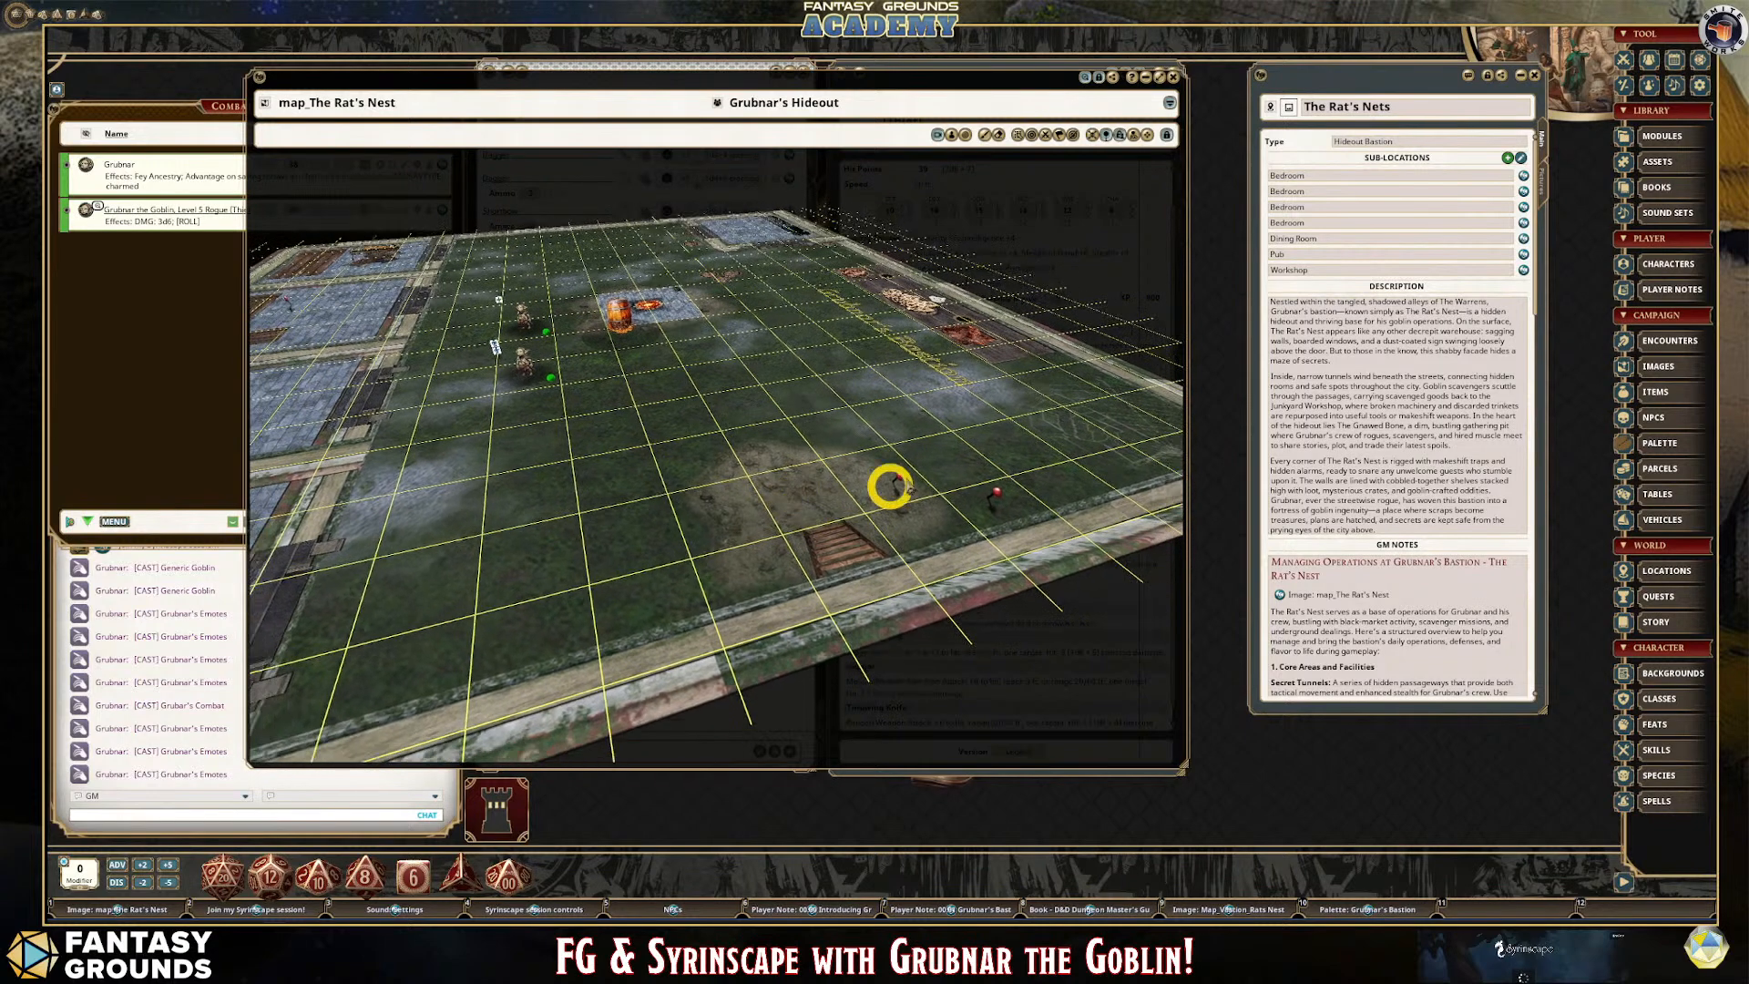
{"action": "left_click", "coordinate": [1535, 76]}
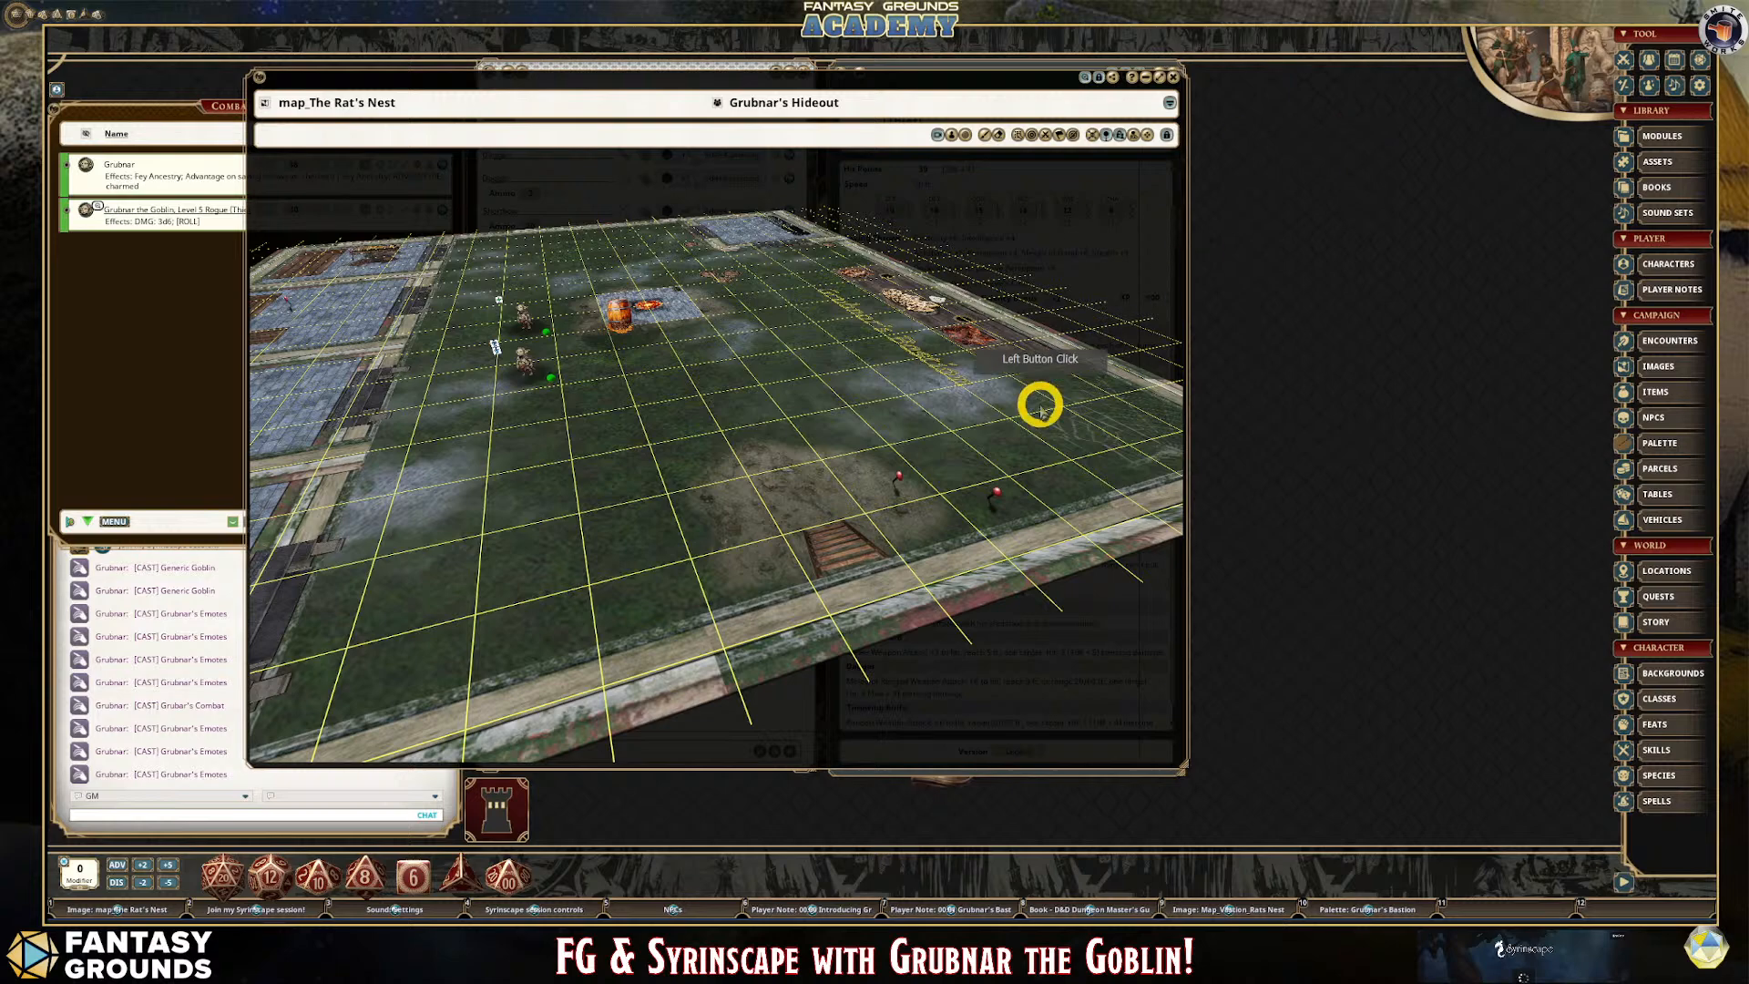
Close the Rat's Nest map and Grubnar's NPC sheet.
{"action": "left_click_drag", "start_coordinate": [702, 73], "coordinate": [923, 48]}
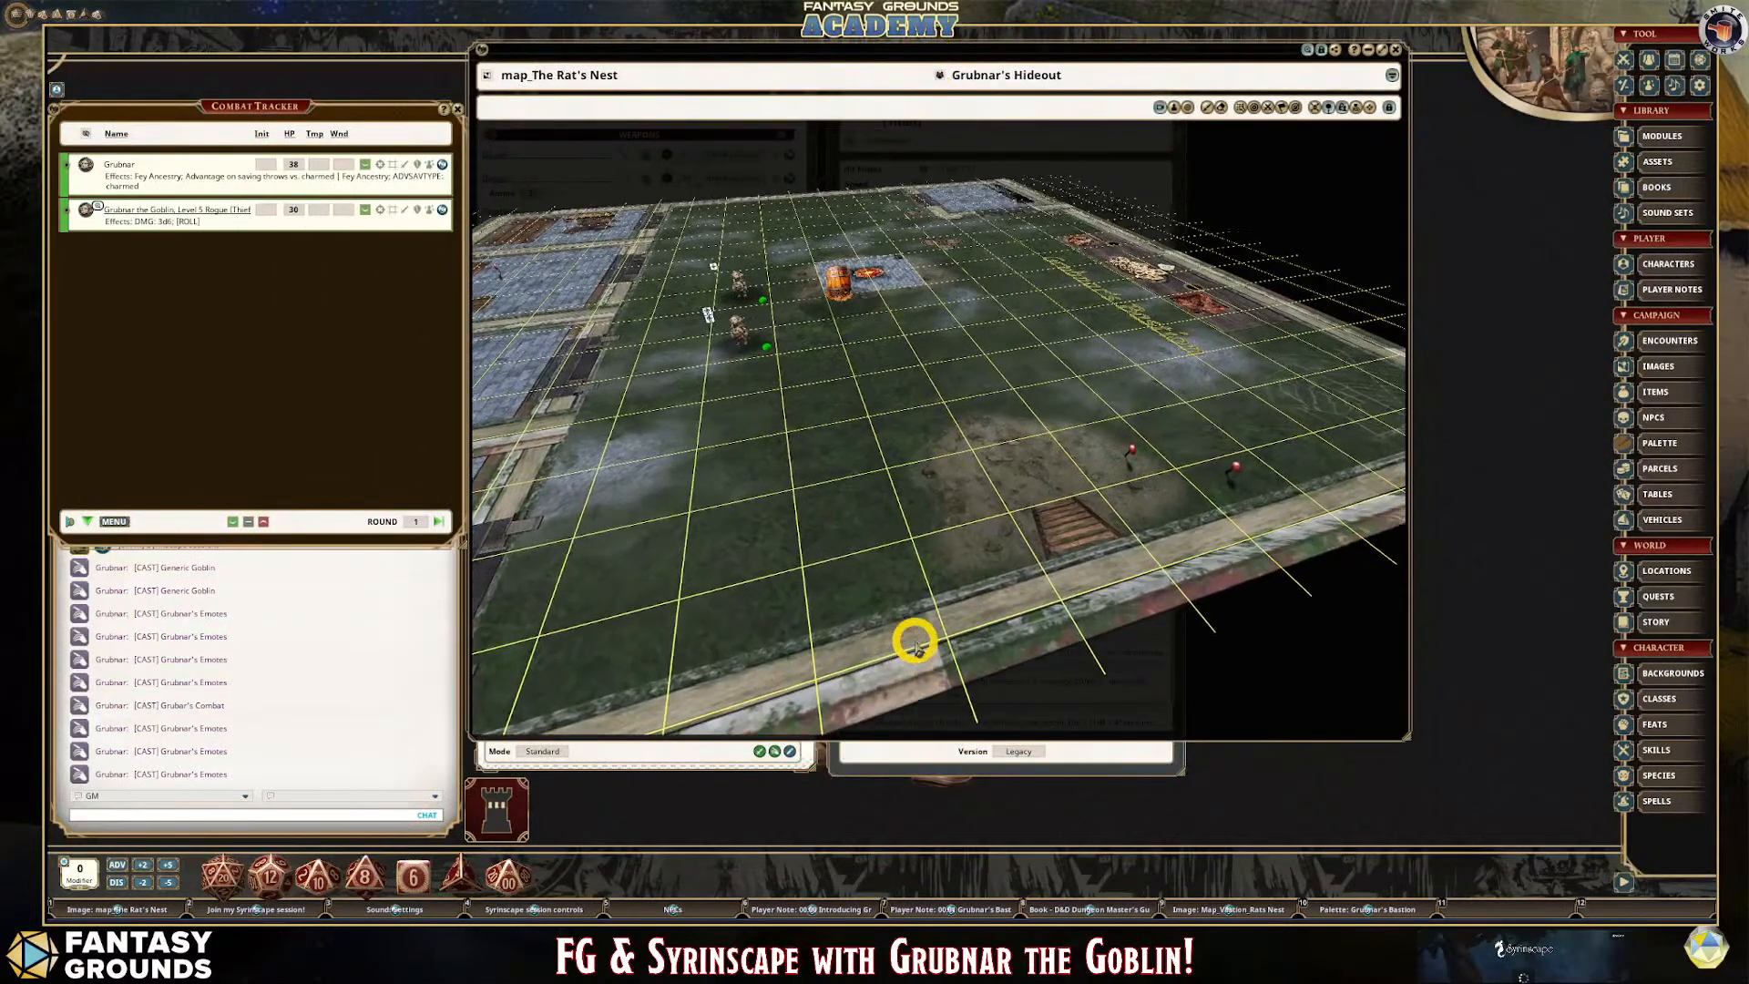
{"action": "left_click", "coordinate": [1395, 50]}
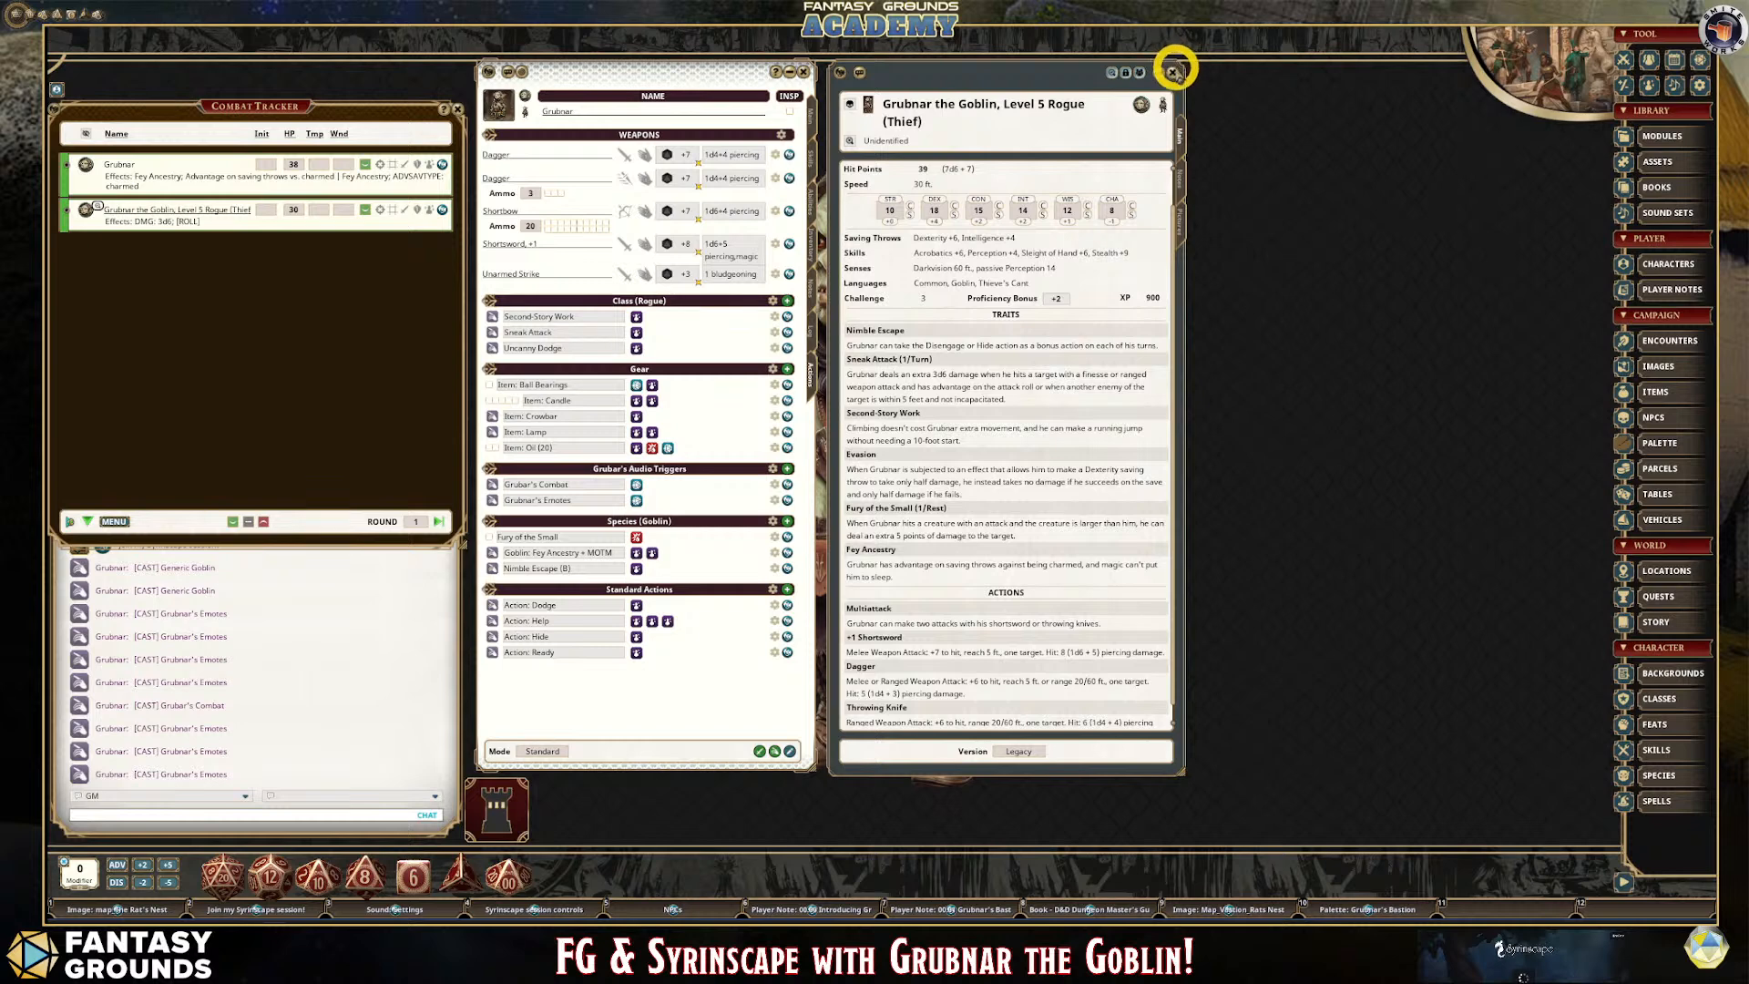
{"action": "left_click", "coordinate": [1172, 72]}
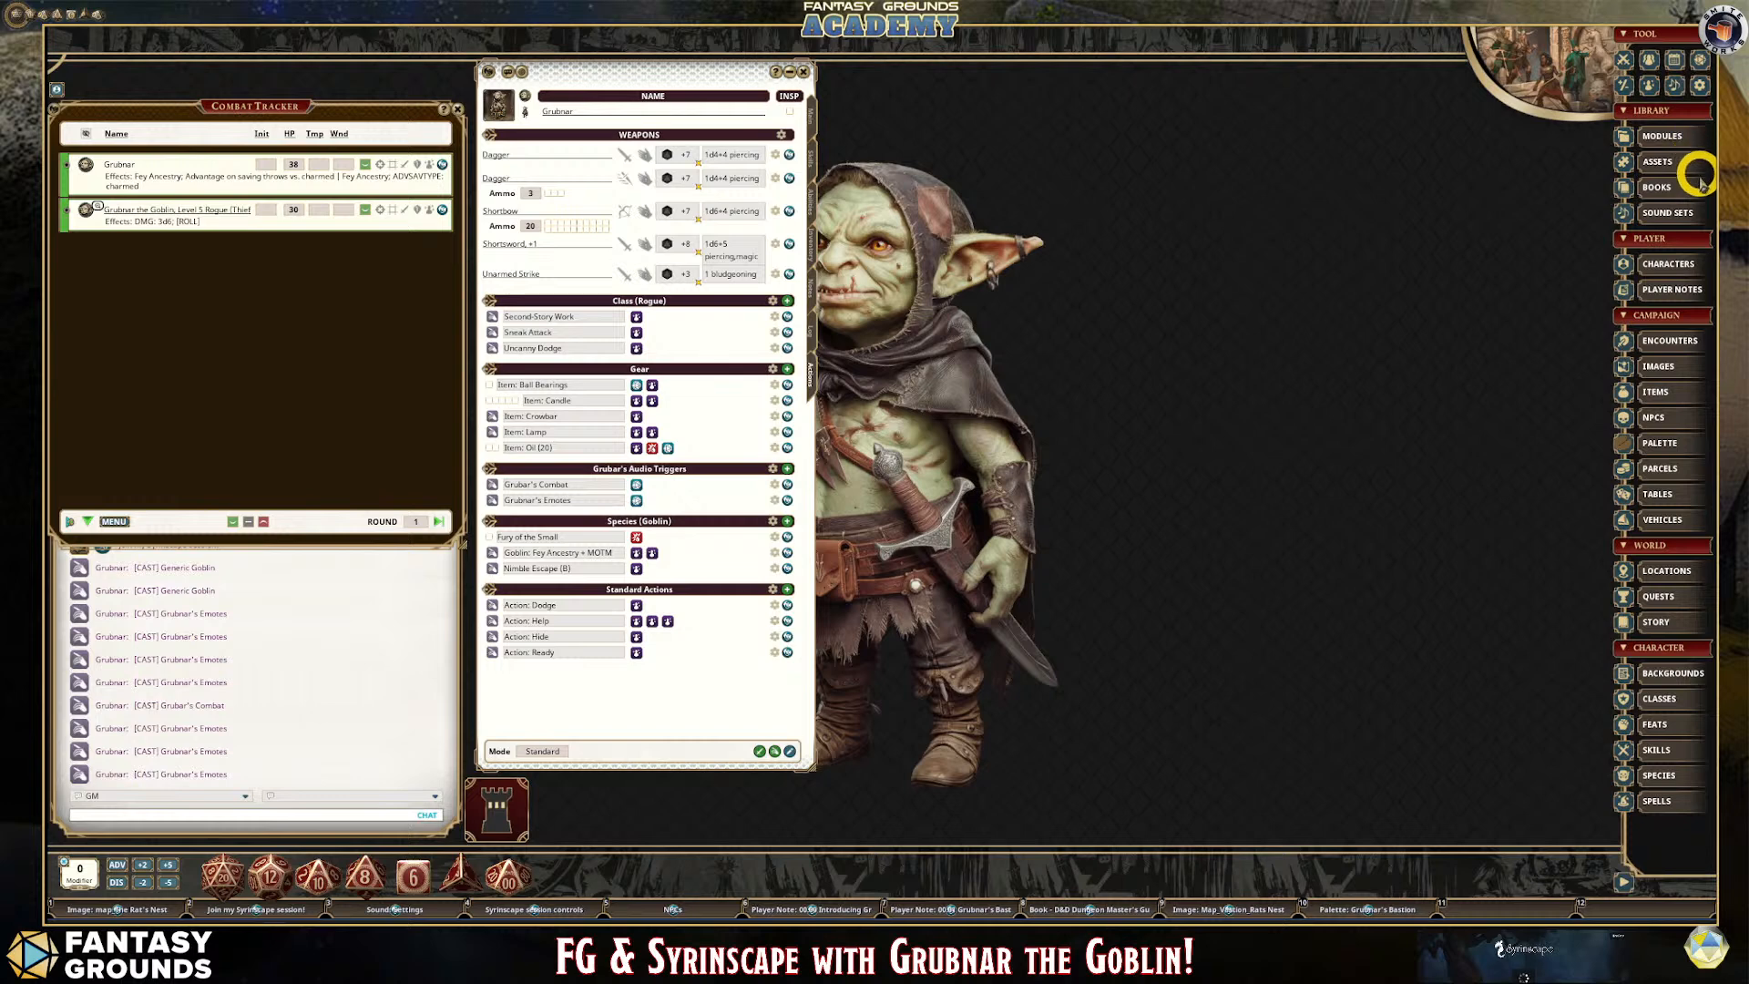
Open the Sound Context window, stop the playing Hobgoblin base camp mood, and move the window clear of the map area.
{"action": "left_click", "coordinate": [1674, 85]}
{"action": "left_click_drag", "start_coordinate": [387, 257], "coordinate": [1031, 180]}
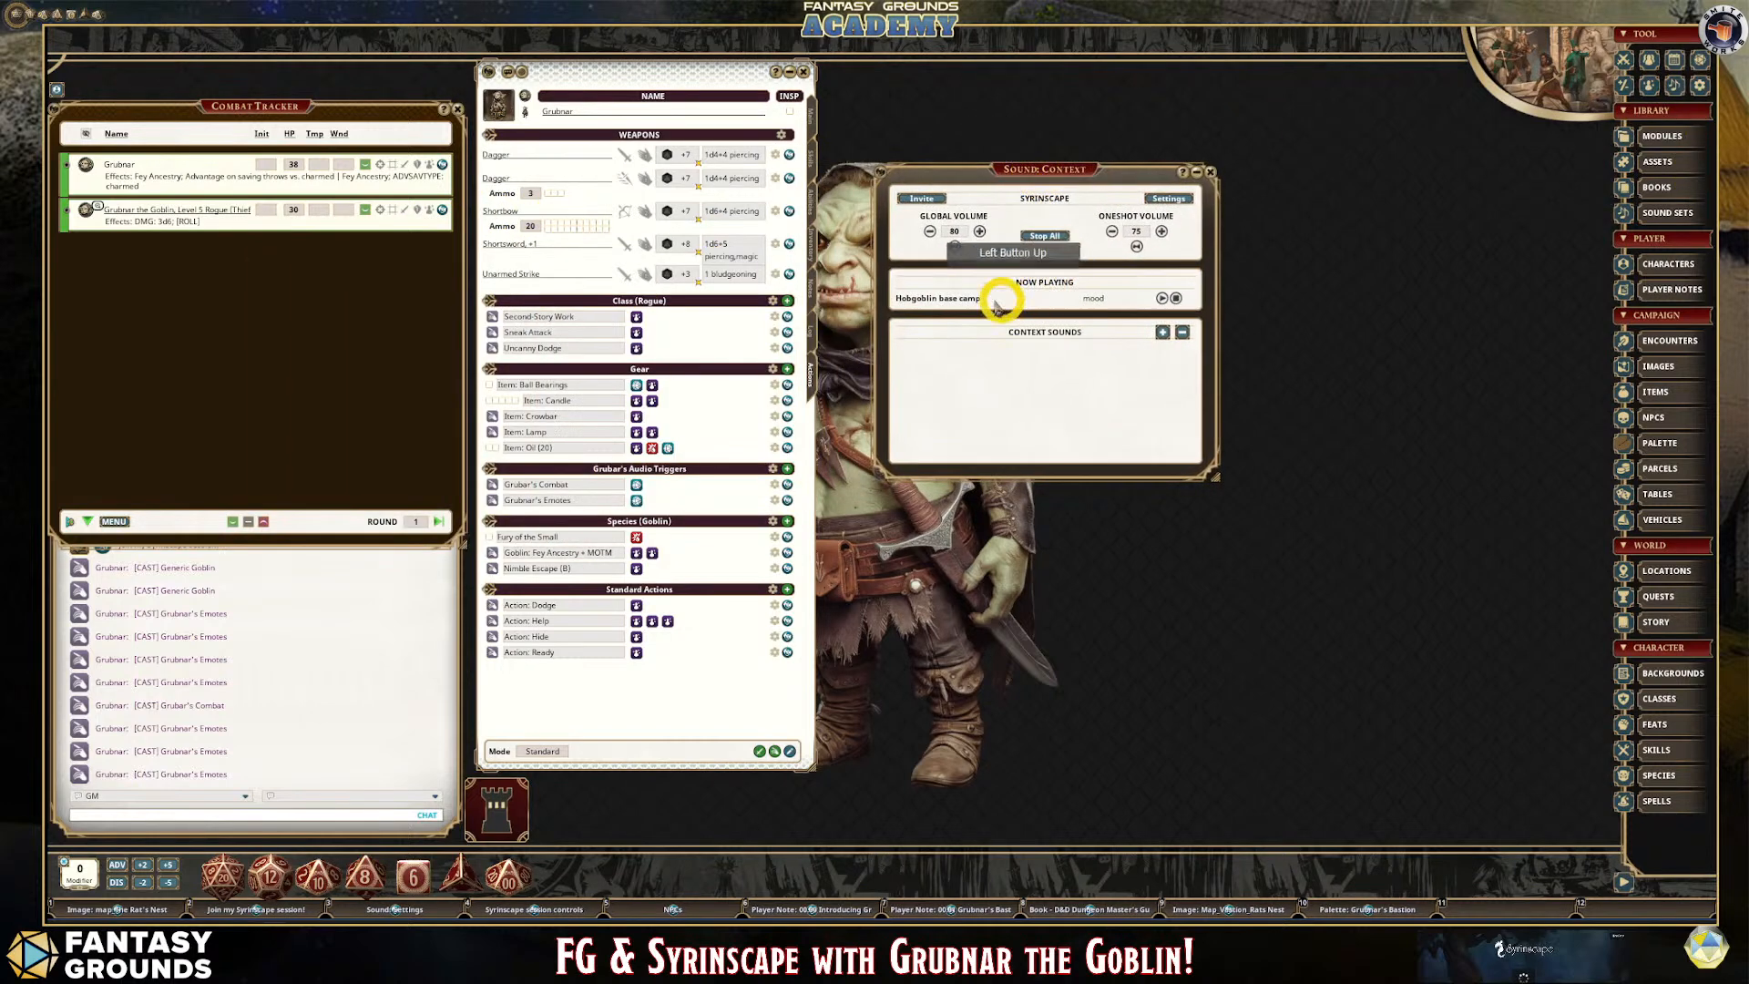
{"action": "left_click", "coordinate": [1175, 298]}
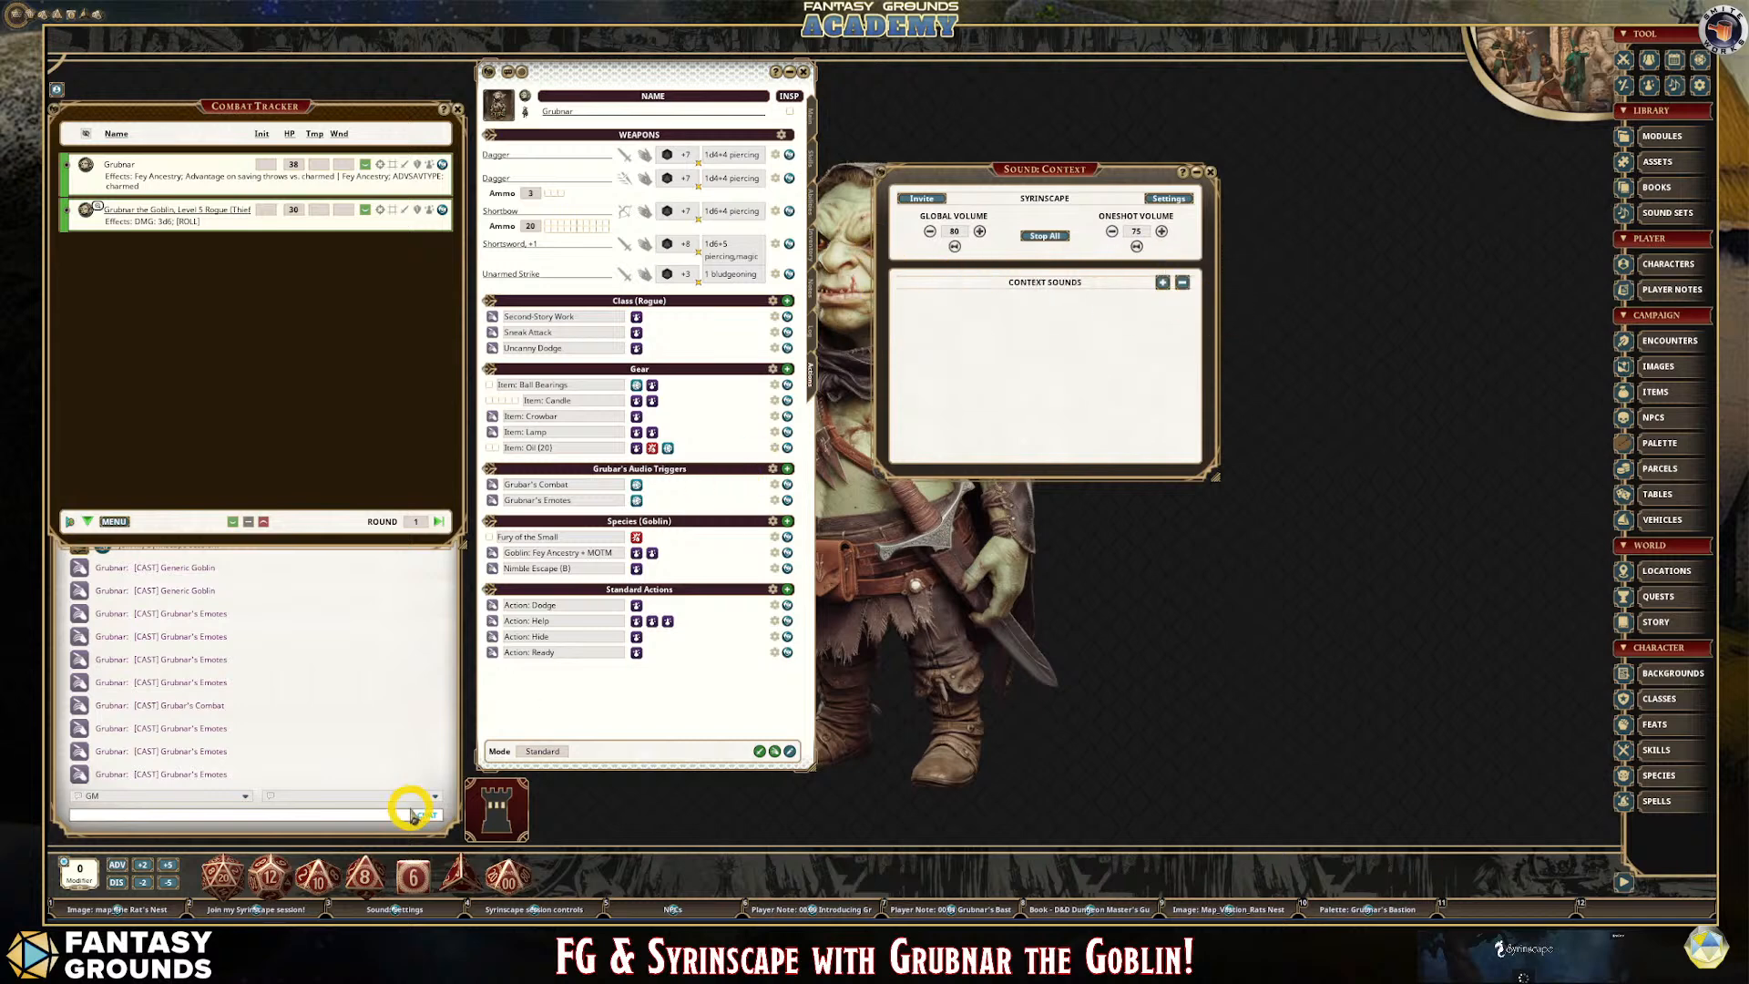
{"action": "left_click_drag", "start_coordinate": [1048, 168], "coordinate": [1359, 240]}
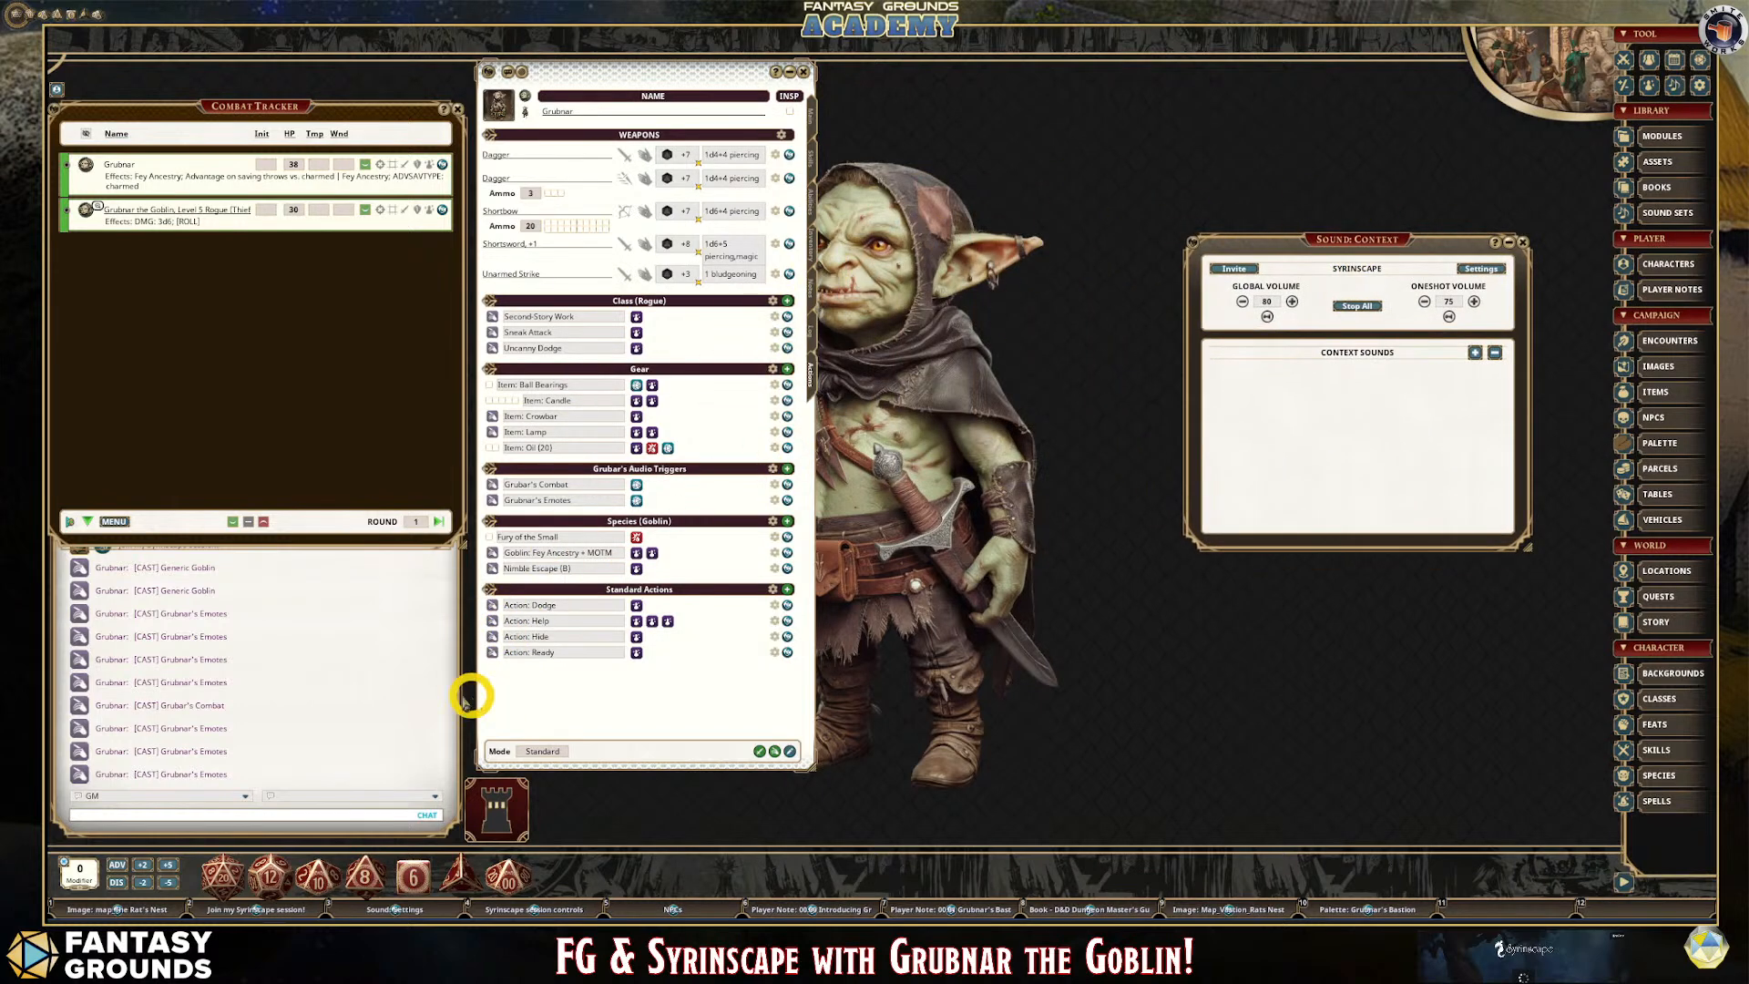
{"action": "left_click_drag", "start_coordinate": [1361, 235], "coordinate": [1436, 579]}
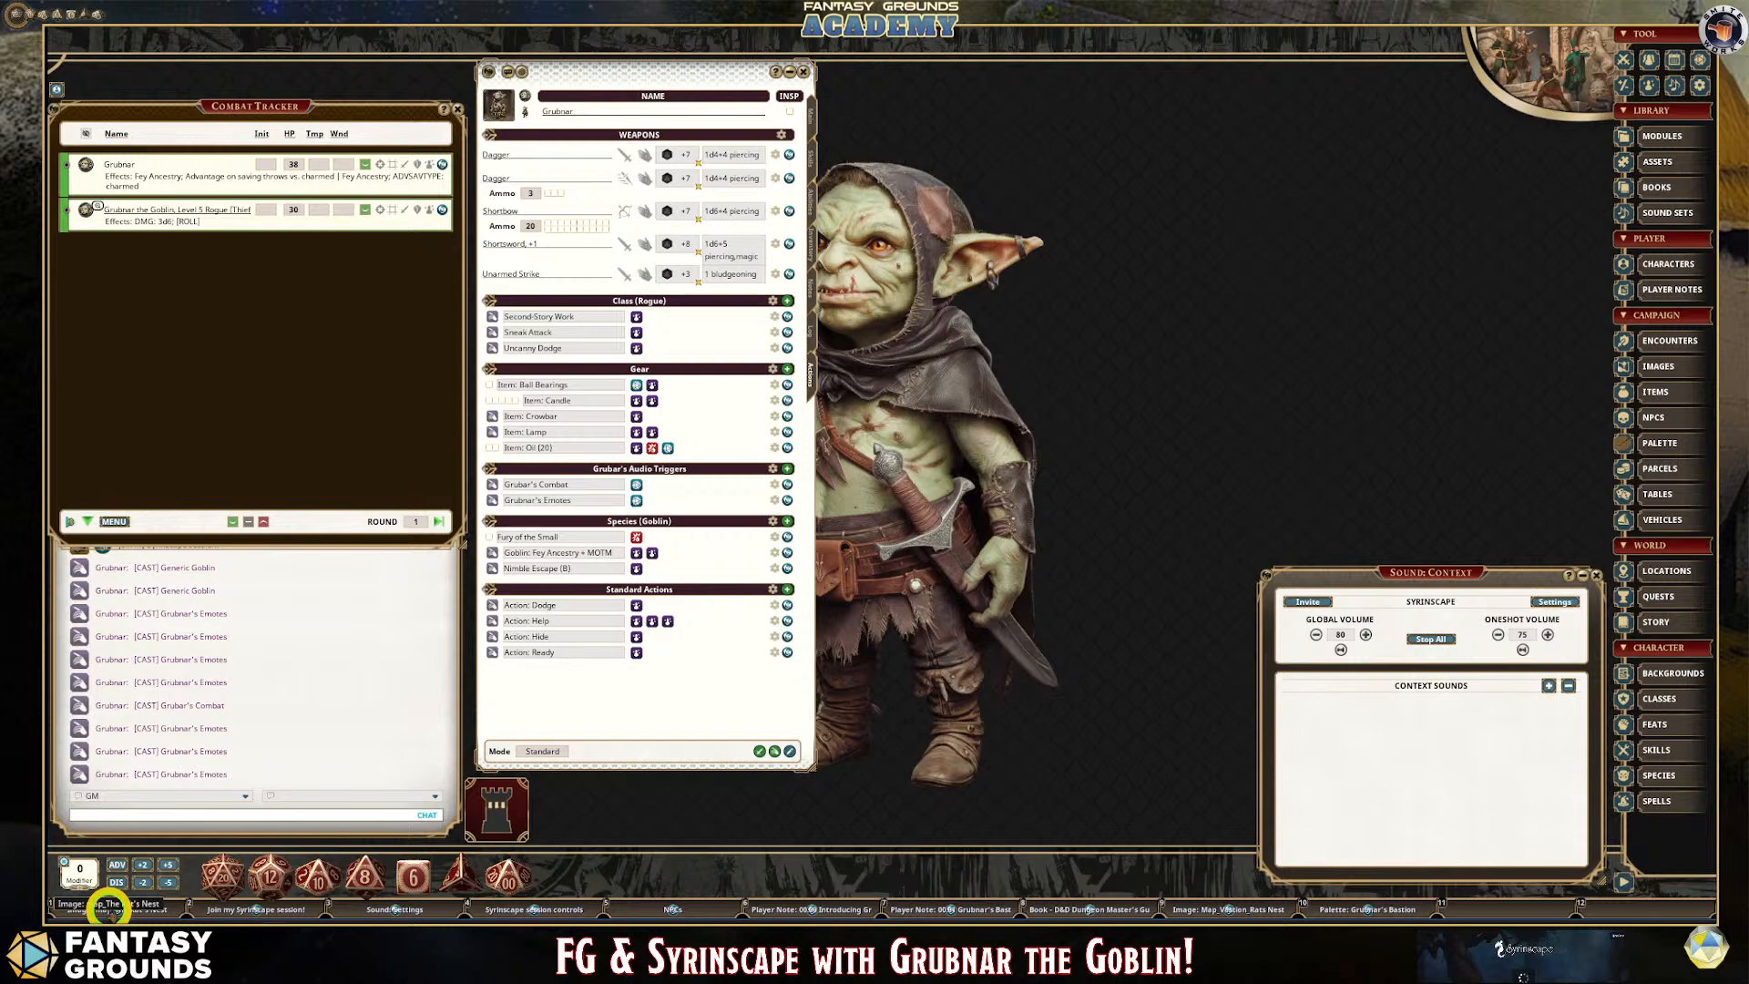
Reopen the Rat's Nest map and play the Hobgoblin base camp mood from its context sounds.
{"action": "left_click", "coordinate": [108, 909]}
{"action": "left_click", "coordinate": [1488, 578]}
{"action": "left_click", "coordinate": [1410, 740]}
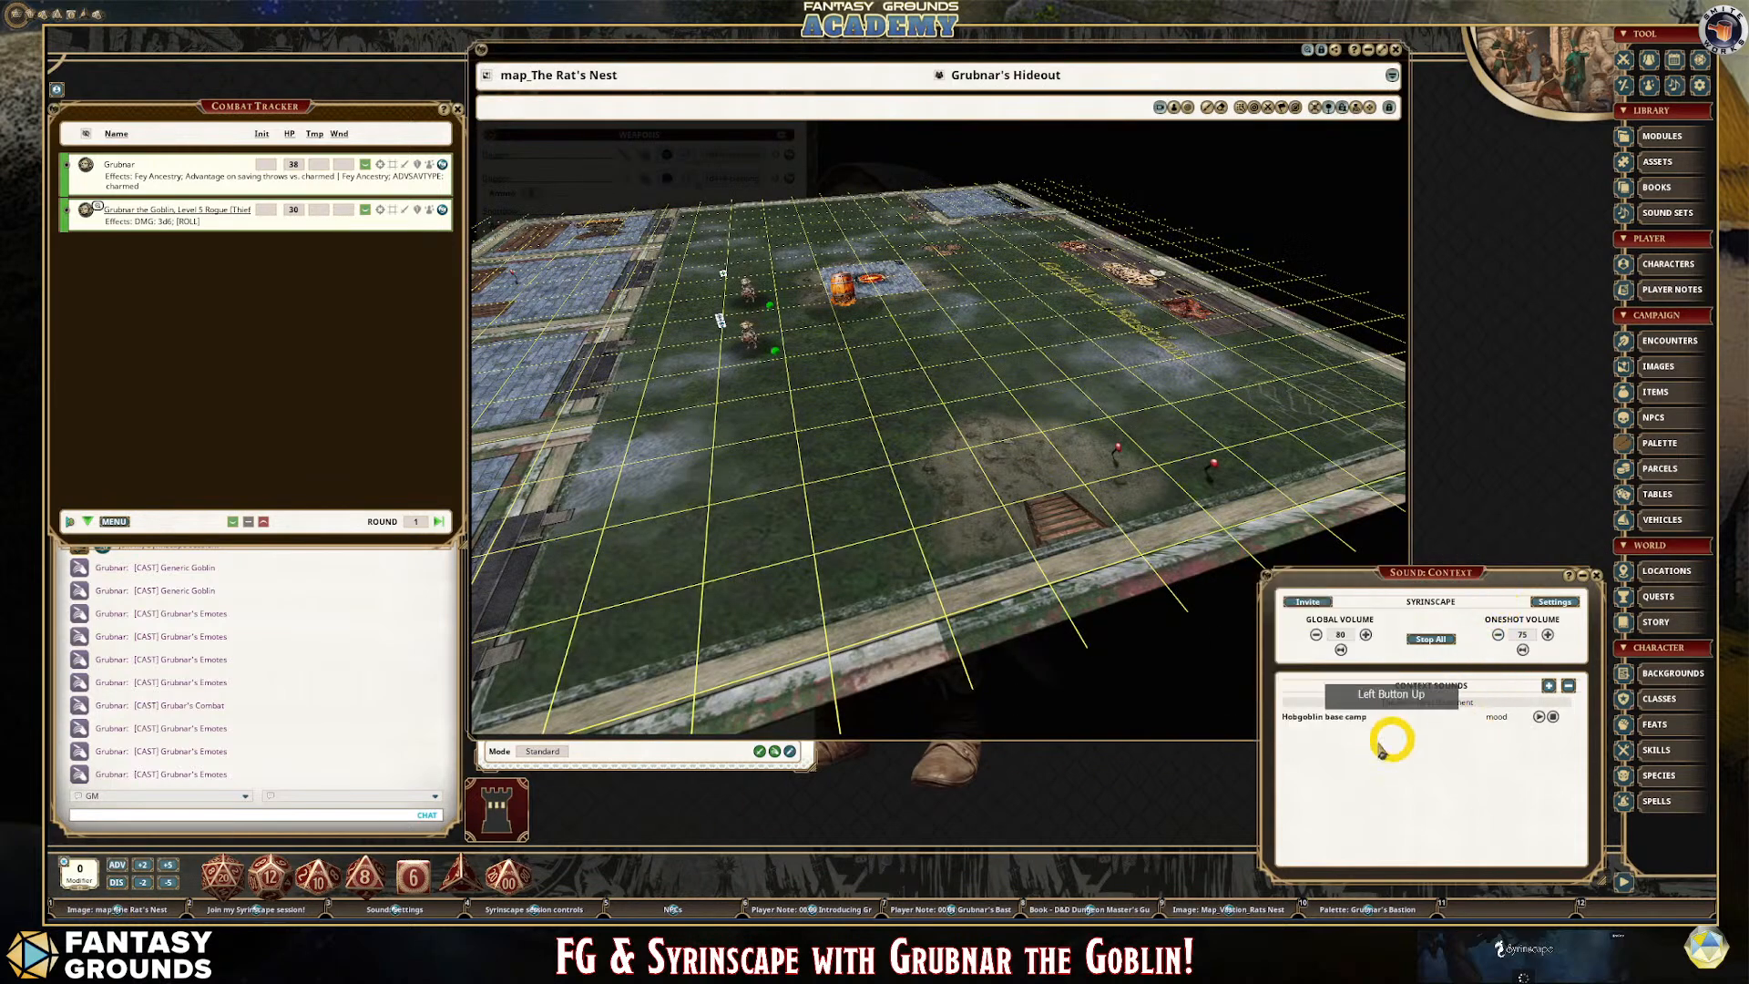
{"action": "left_click", "coordinate": [1539, 717]}
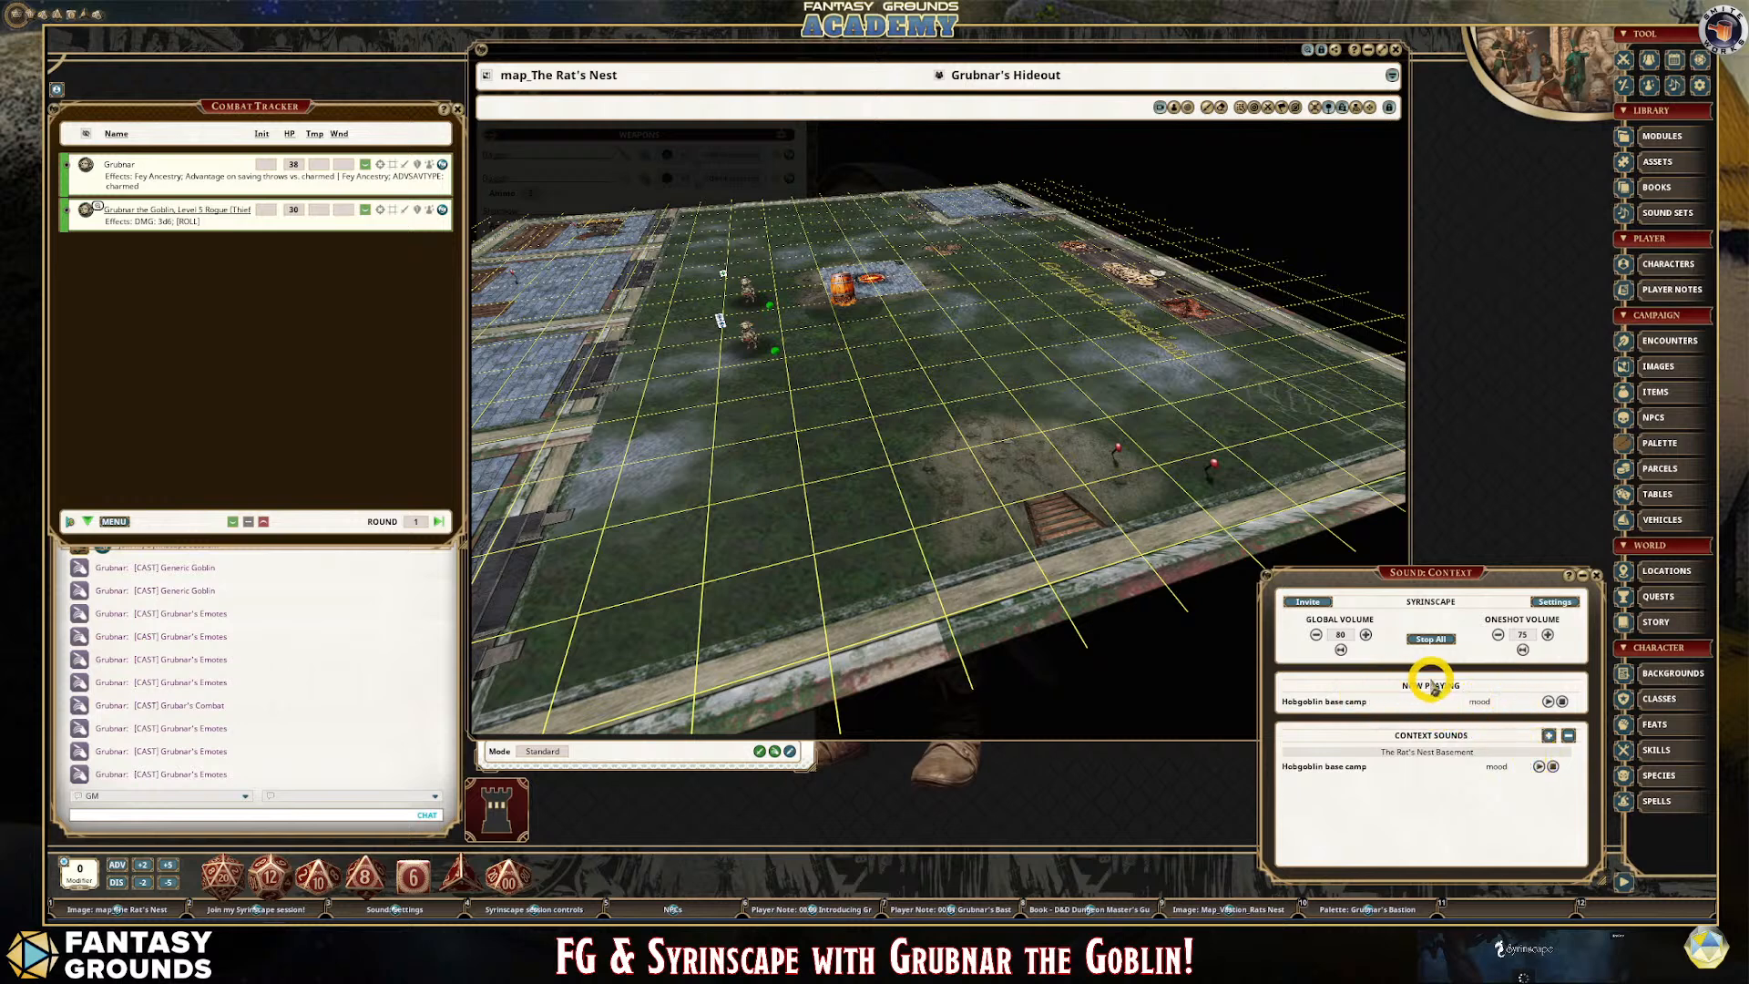
Open The Rat's Nest Basement sound context from its map pin to check its linked mood, and close it.
{"action": "double_click", "coordinate": [1116, 446]}
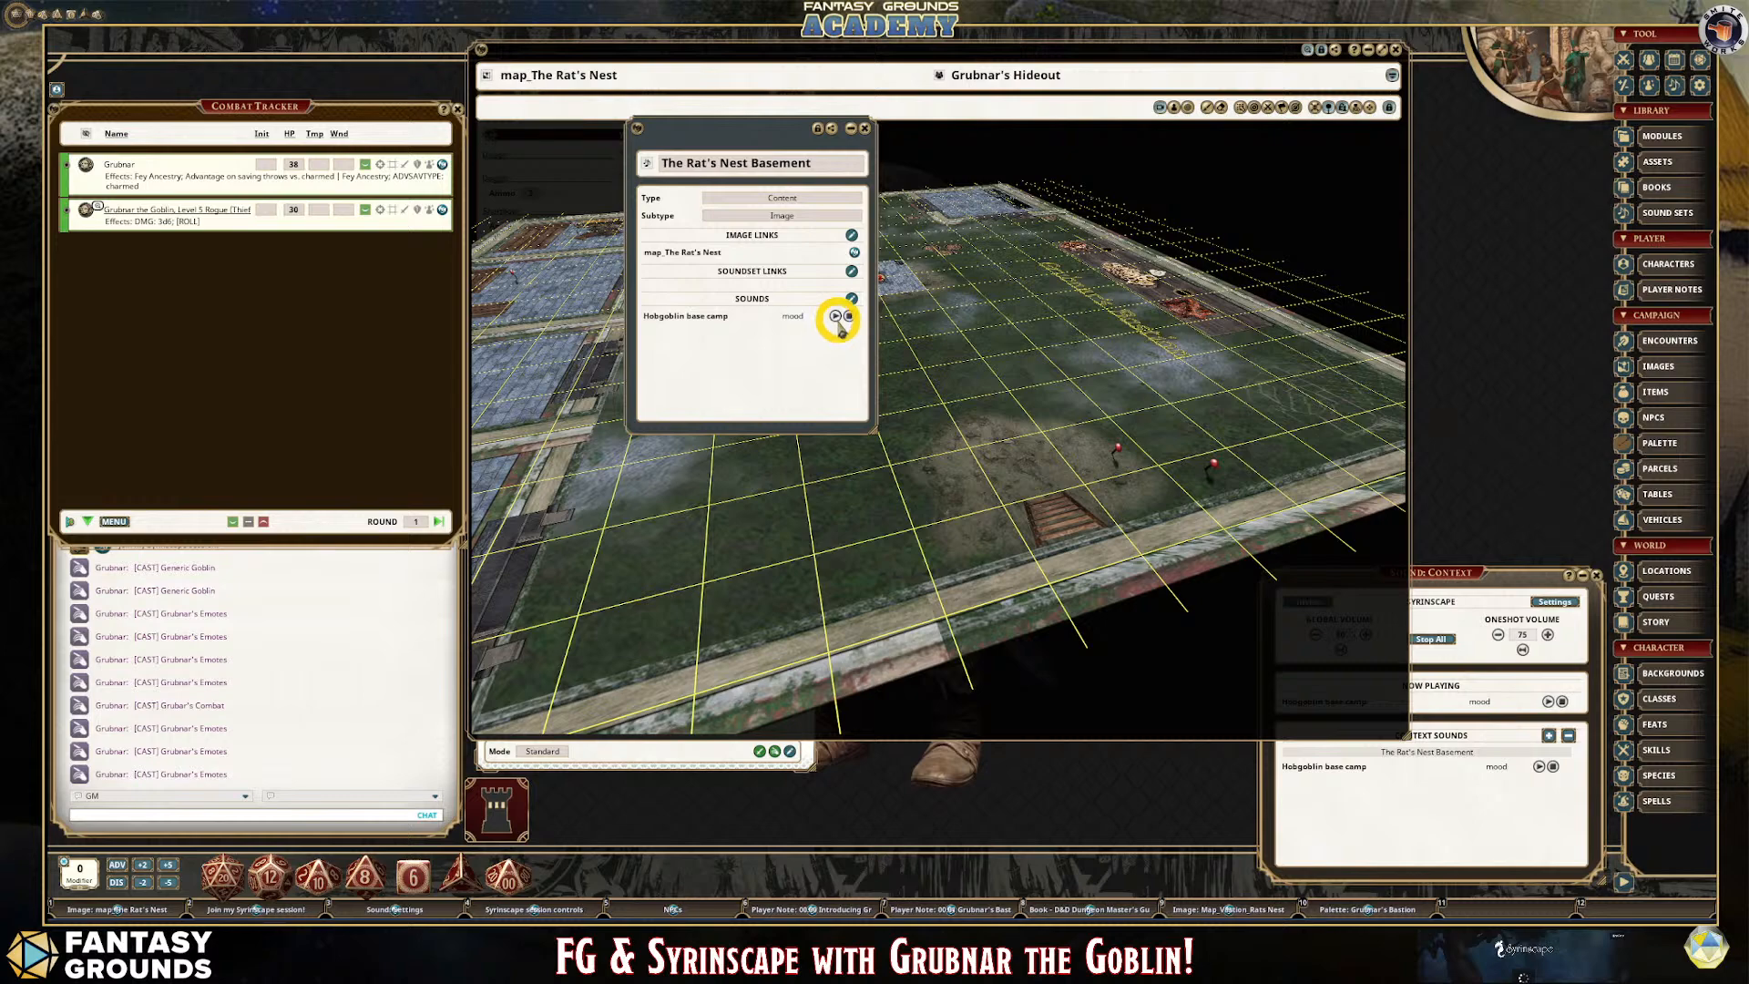
{"action": "left_click", "coordinate": [864, 127]}
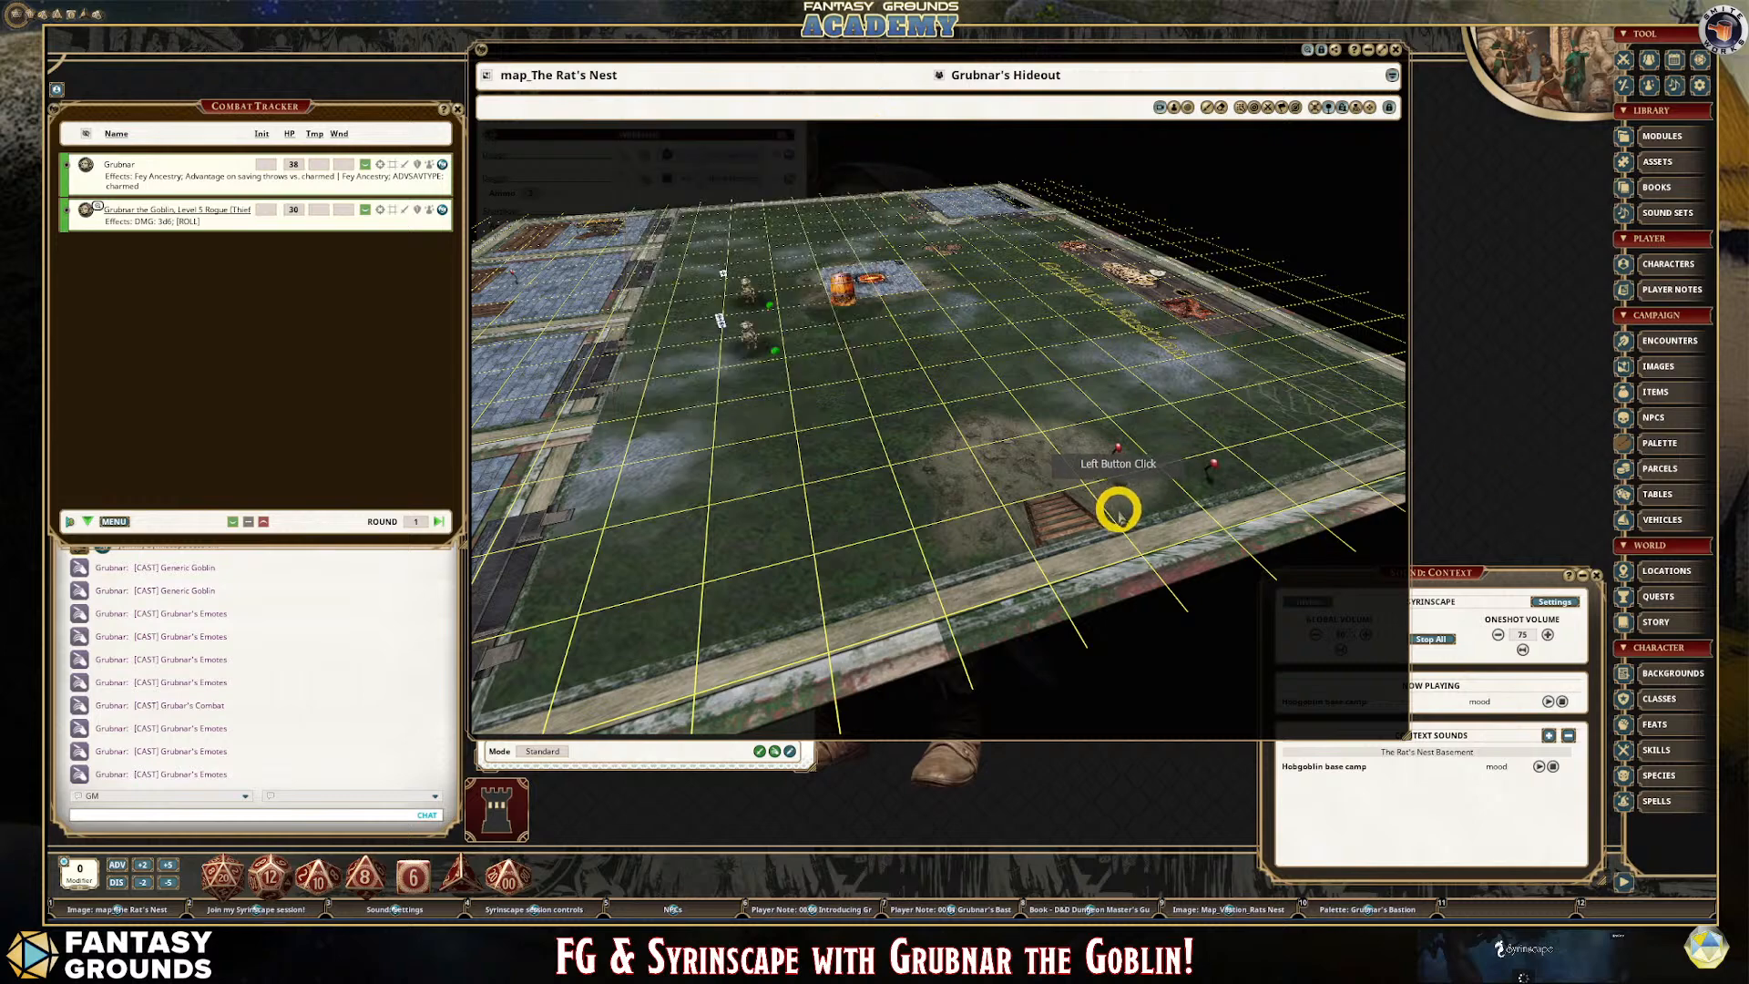
{"action": "left_click_drag", "start_coordinate": [1323, 501], "coordinate": [1280, 519]}
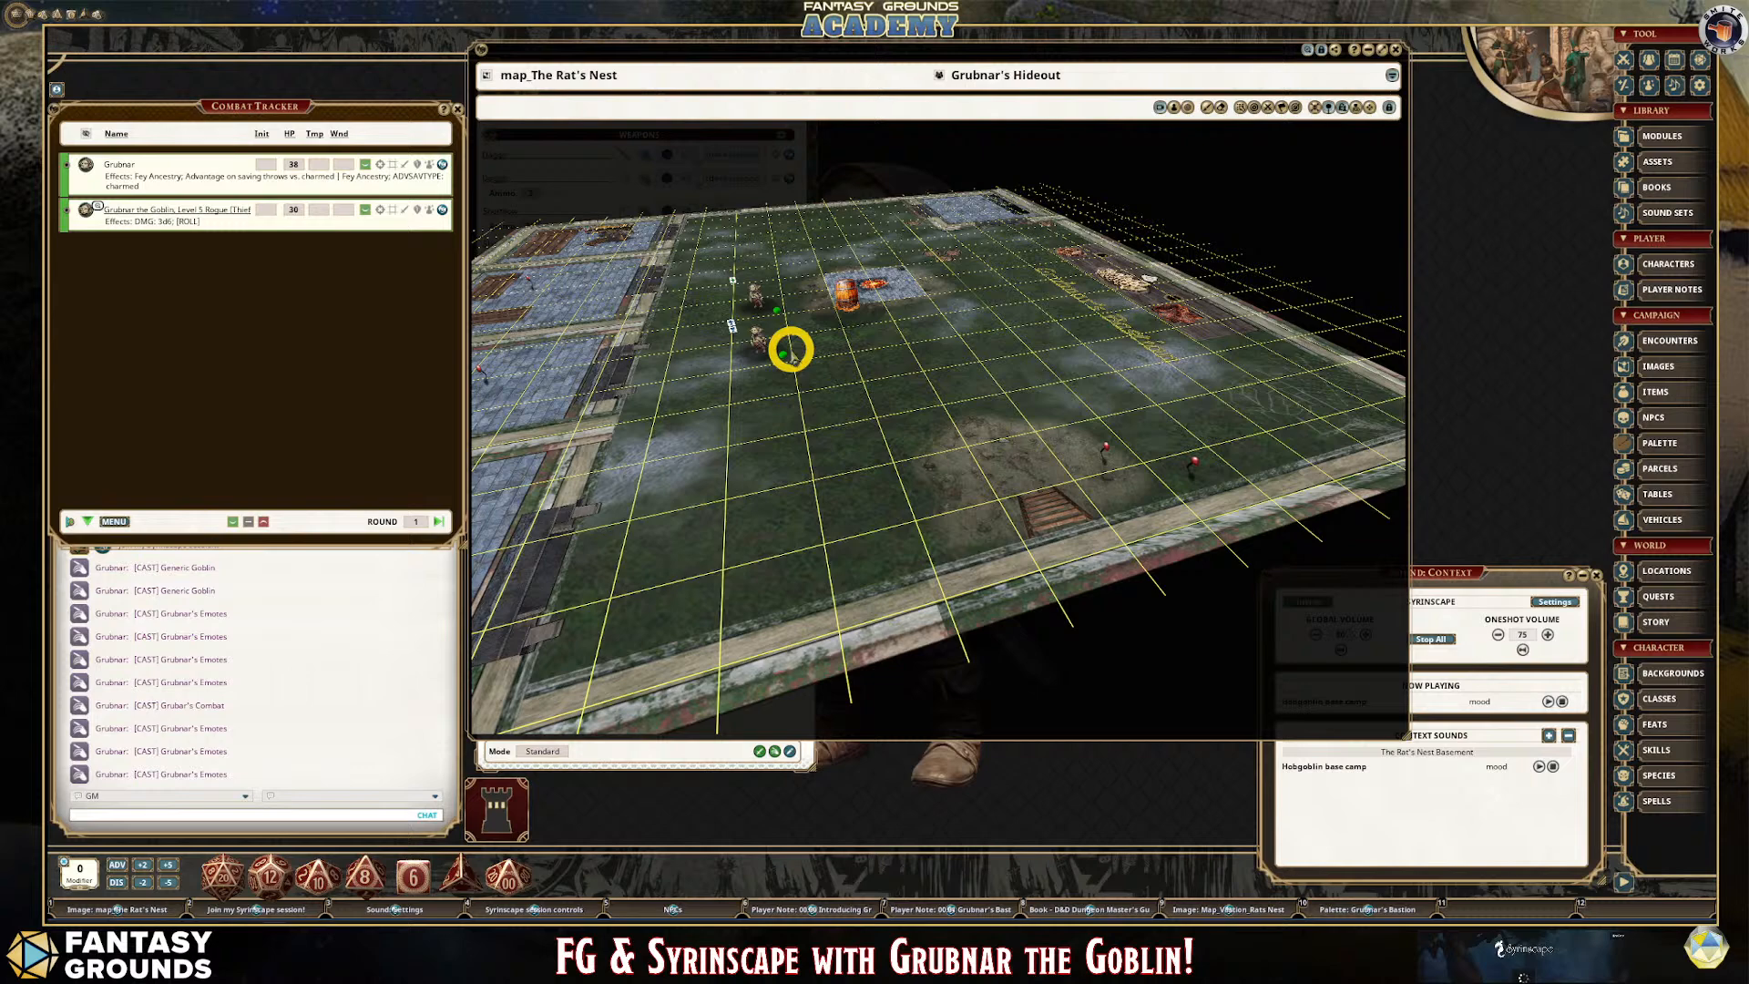
{"action": "scroll", "coordinate": [791, 349], "scroll_direction": "up", "scroll_amount": 5}
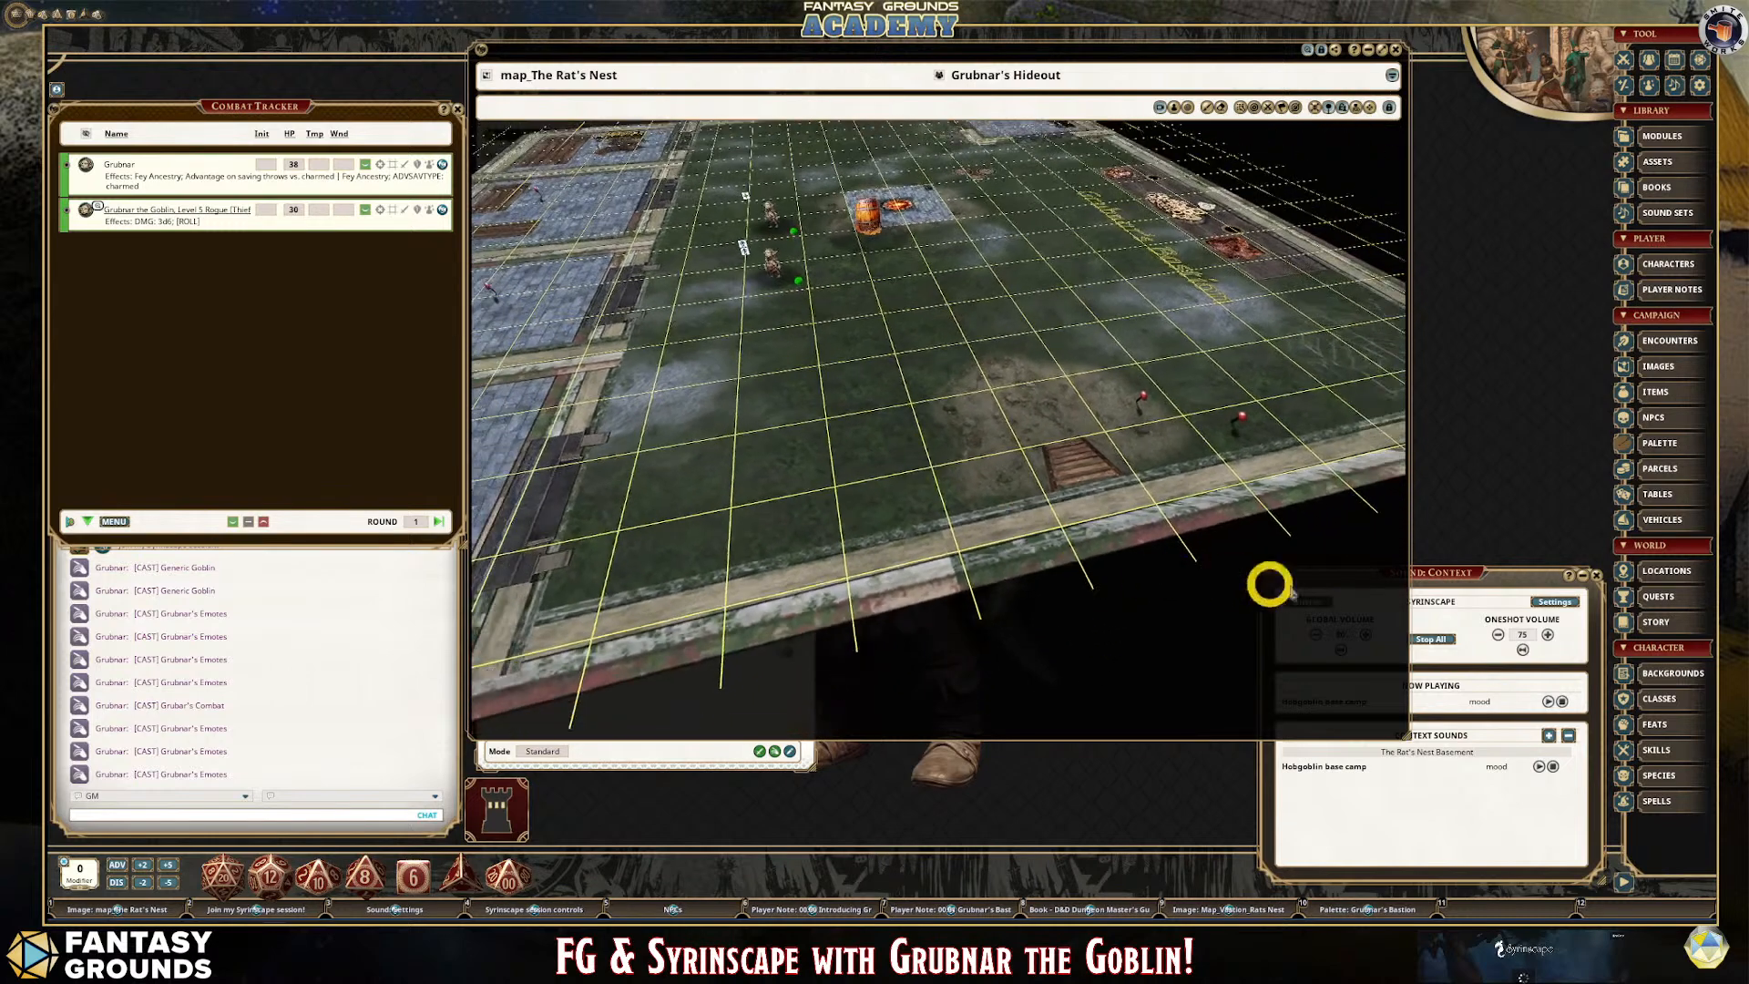
Close the Rat's Nest map and place the Sound Context window beside Grubnar's character sheet.
{"action": "left_click_drag", "start_coordinate": [1488, 576], "coordinate": [1318, 388]}
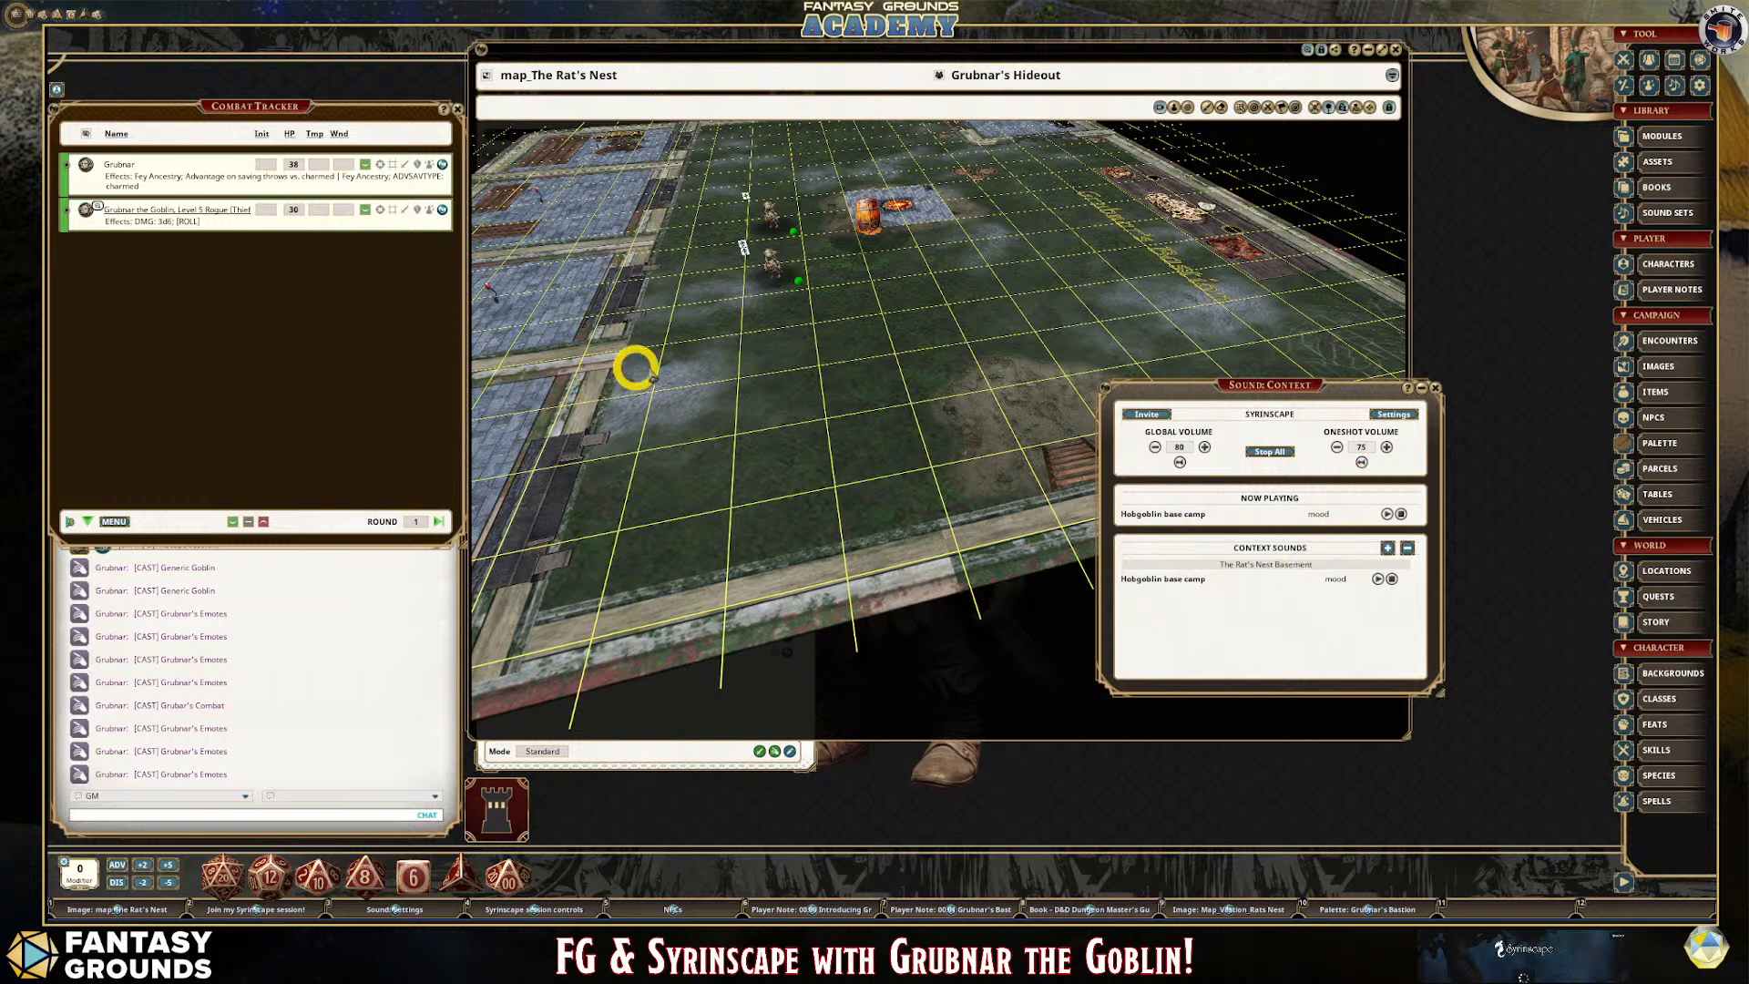
{"action": "scroll", "coordinate": [945, 461], "scroll_direction": "up", "scroll_amount": 1}
{"action": "scroll", "coordinate": [944, 466], "scroll_direction": "up", "scroll_amount": 2}
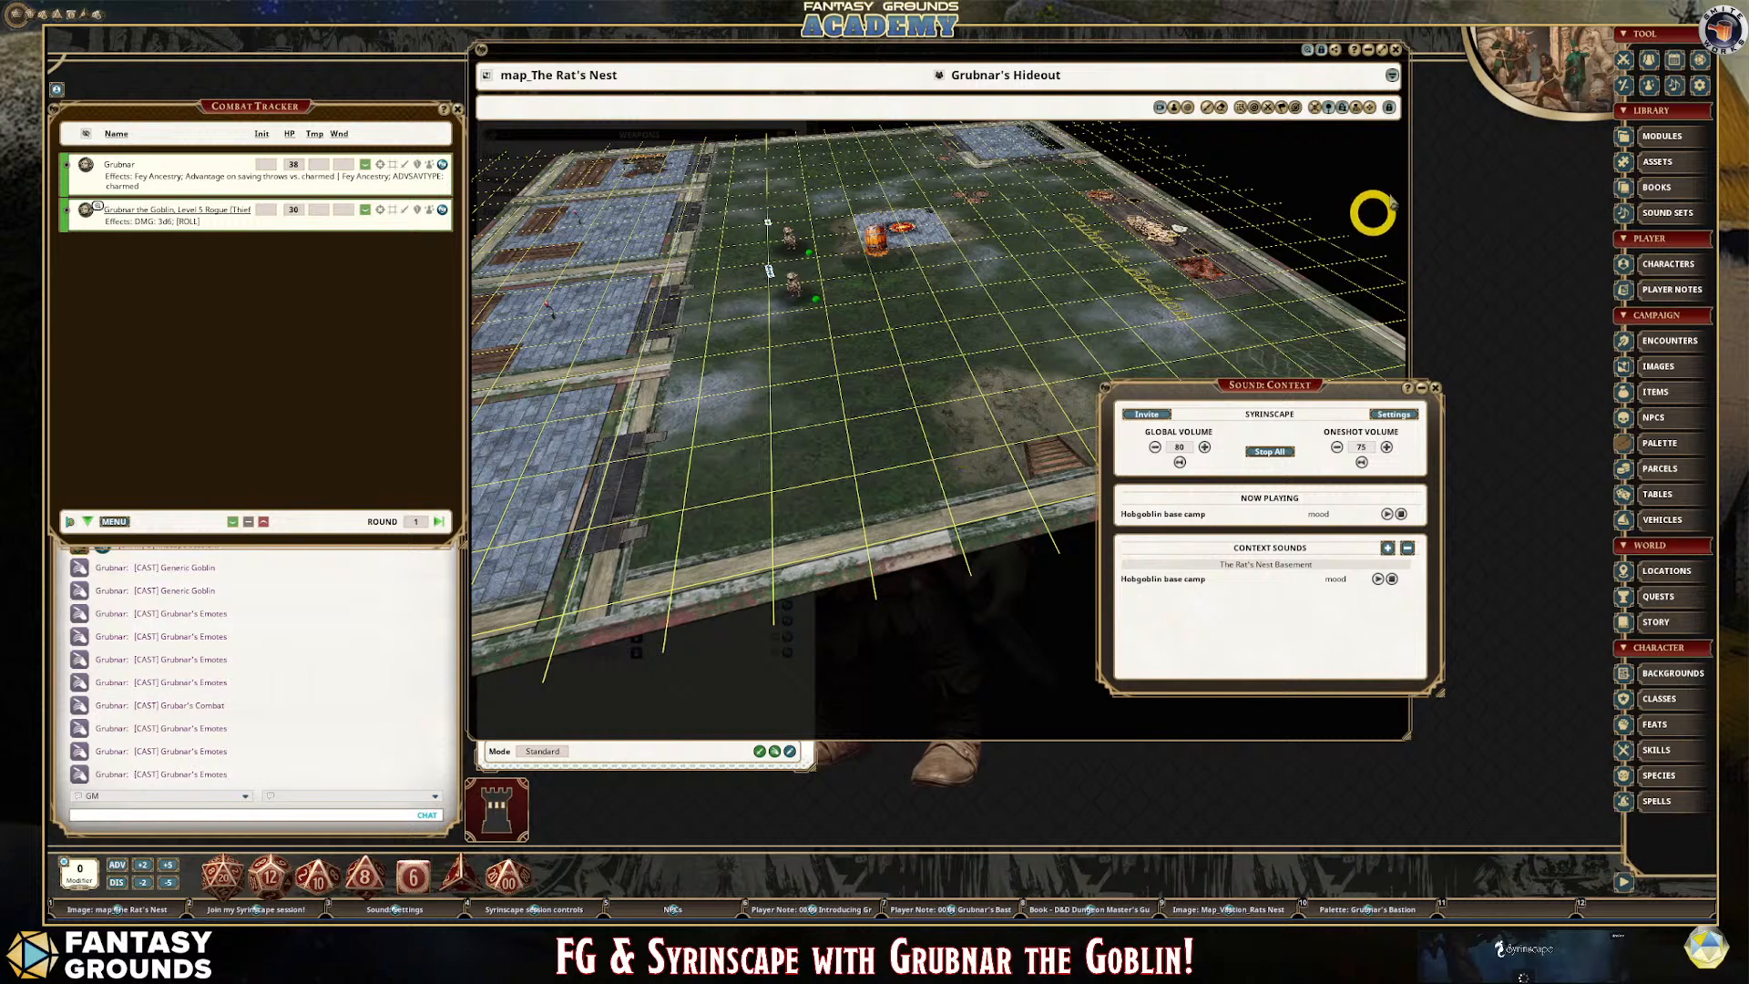
{"action": "left_click_drag", "start_coordinate": [882, 352], "coordinate": [770, 383]}
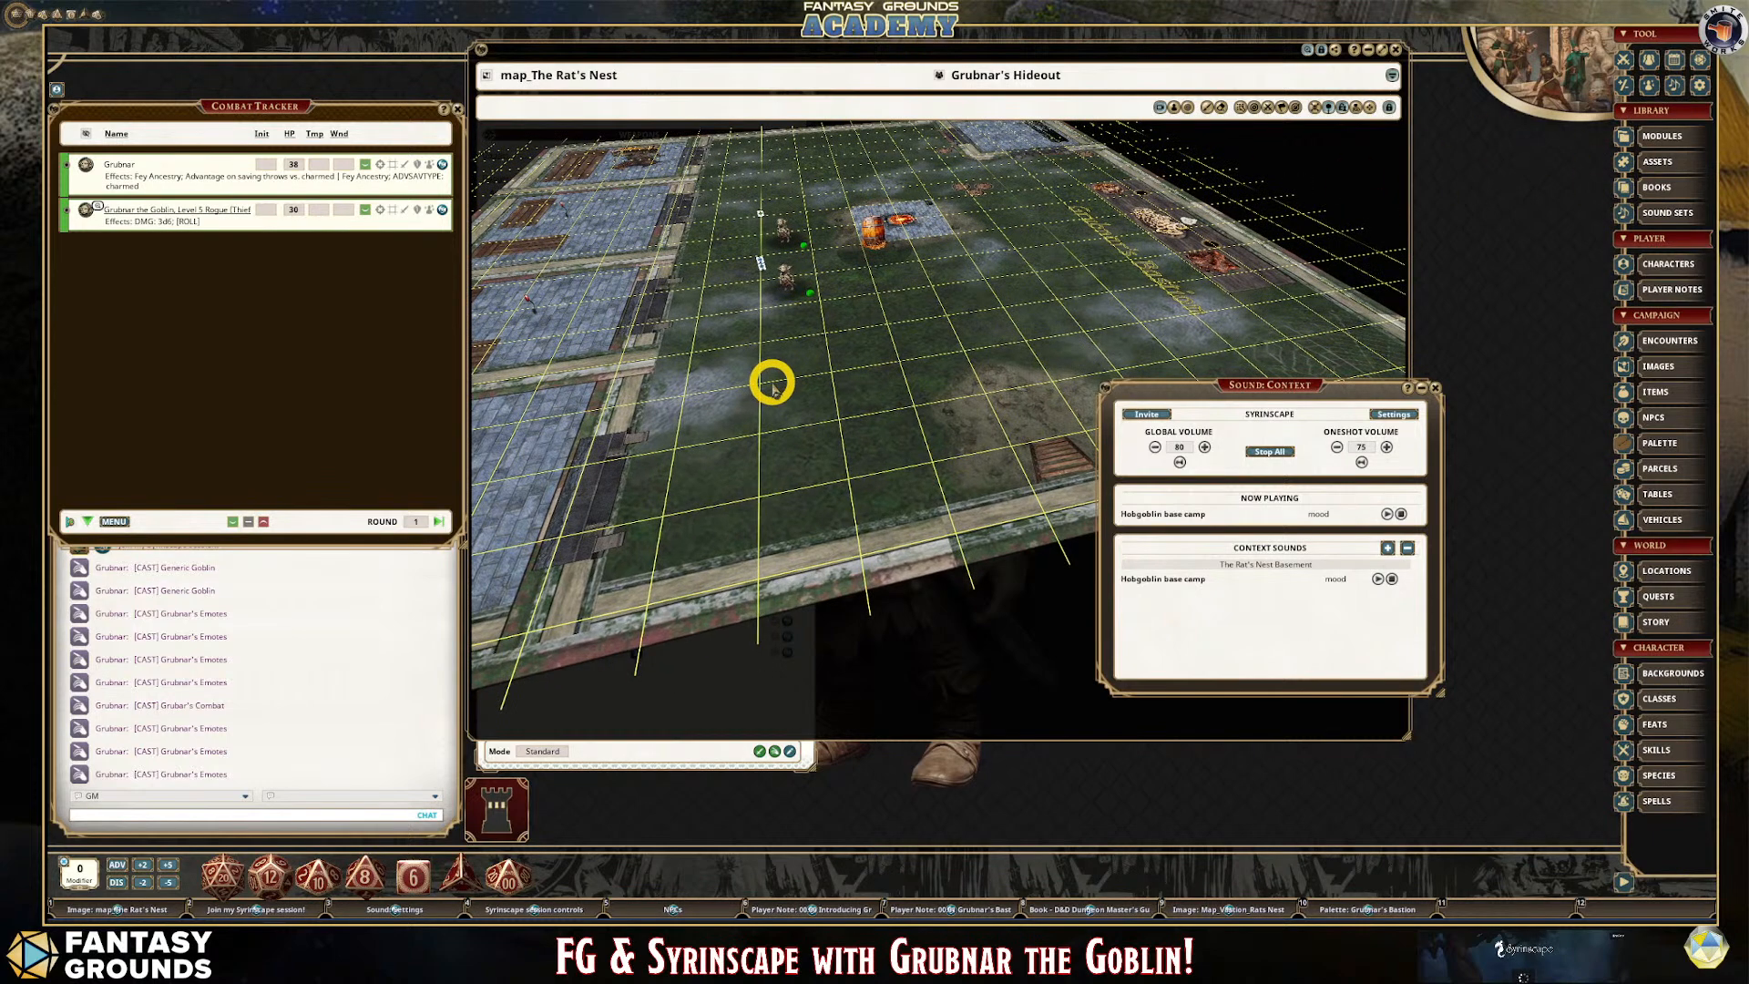
{"action": "scroll", "coordinate": [938, 340], "scroll_direction": "up", "scroll_amount": 3}
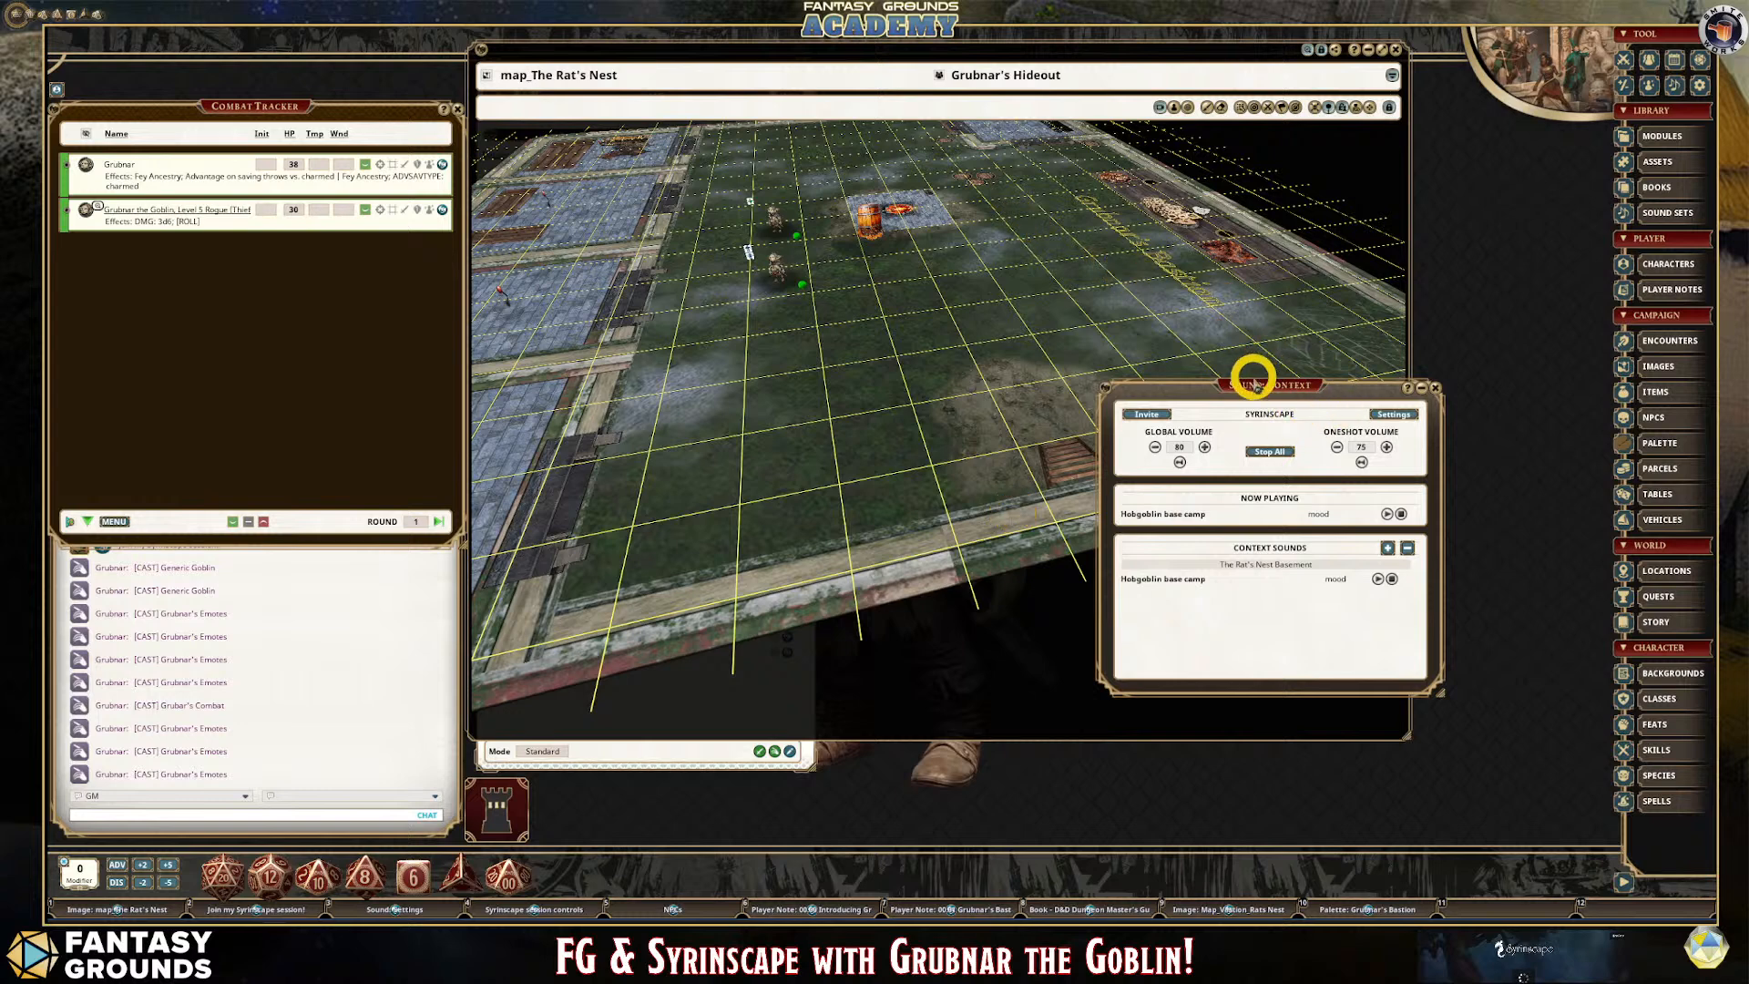
{"action": "left_click_drag", "start_coordinate": [1252, 384], "coordinate": [1387, 287]}
{"action": "left_click", "coordinate": [1395, 50]}
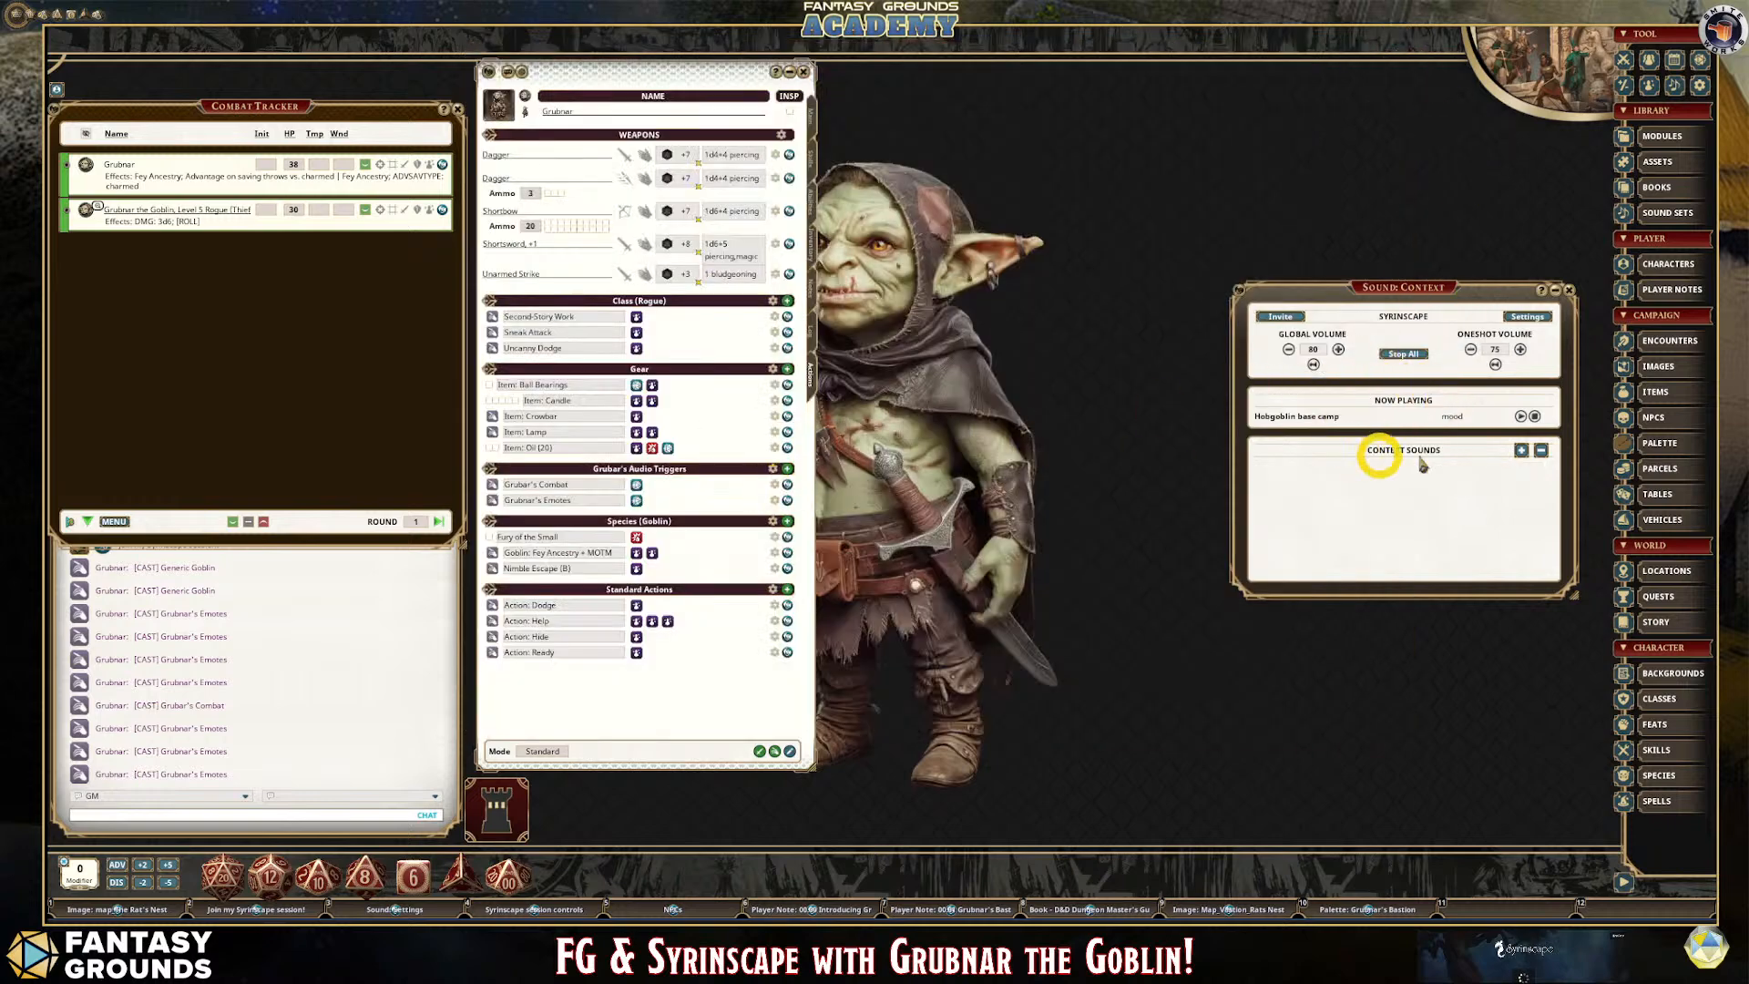
{"action": "left_click_drag", "start_coordinate": [1398, 291], "coordinate": [1077, 205]}
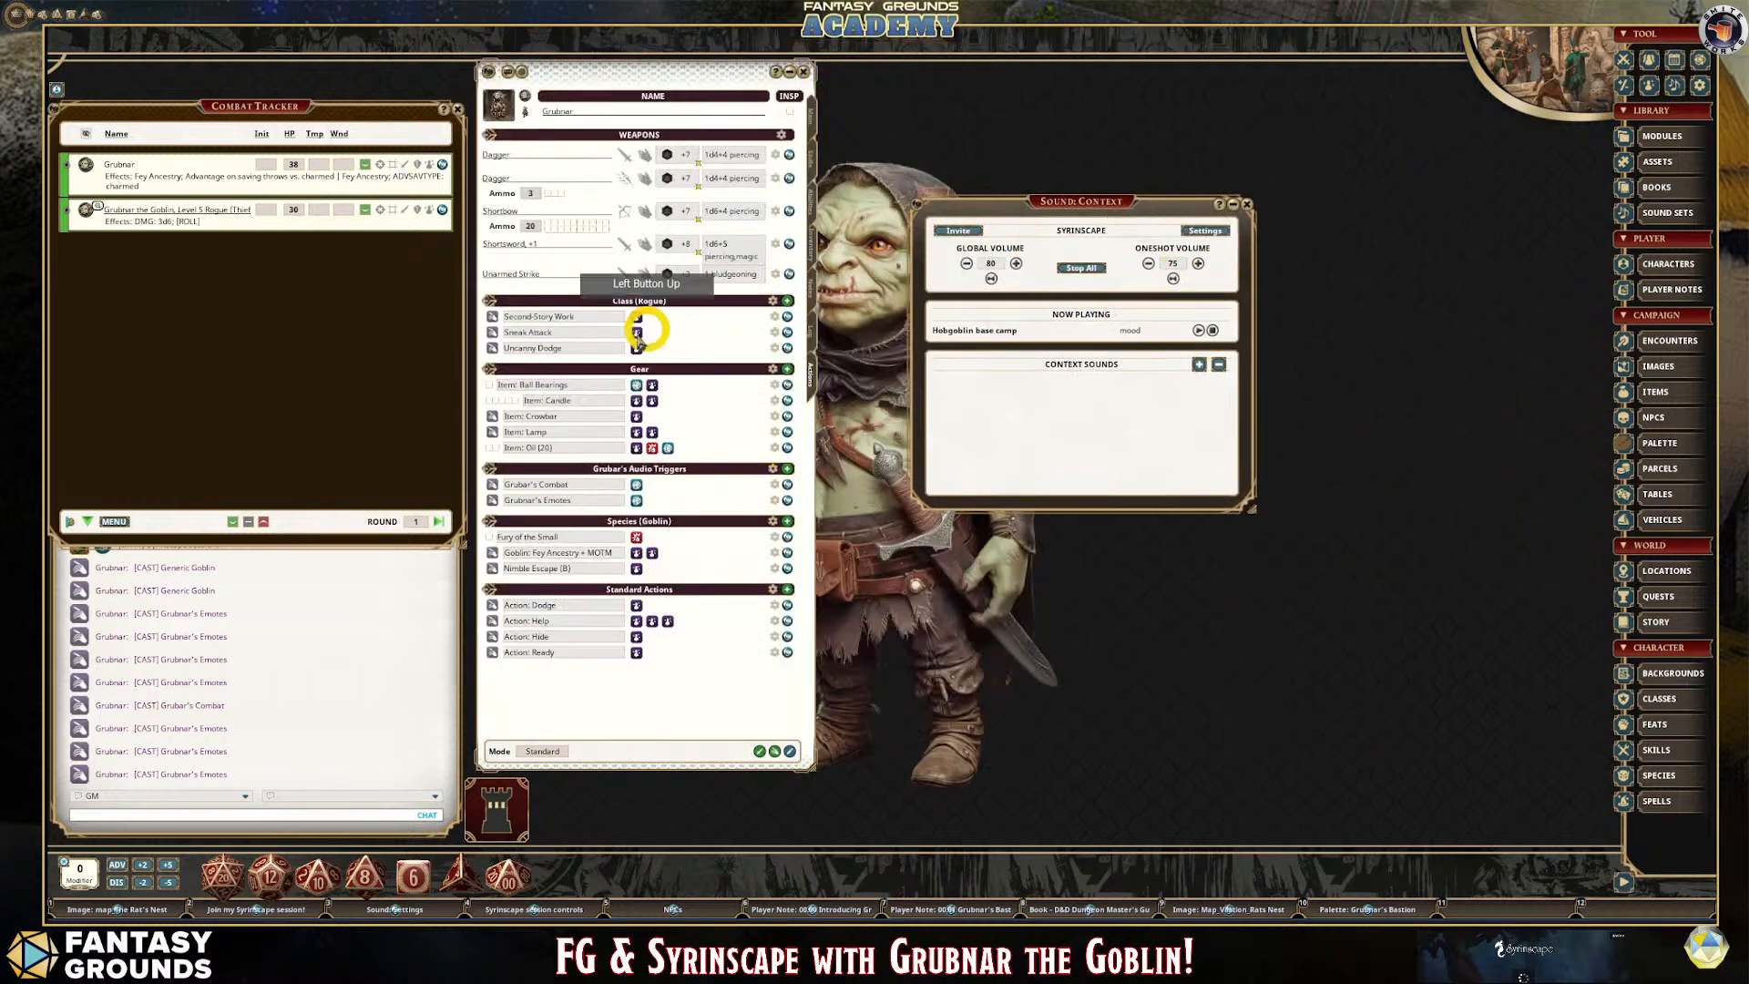
Stop the Hobgoblin base camp mood and all other Syrinscape sounds, and set the oneshot volume to 70.
{"action": "left_click", "coordinate": [1212, 329]}
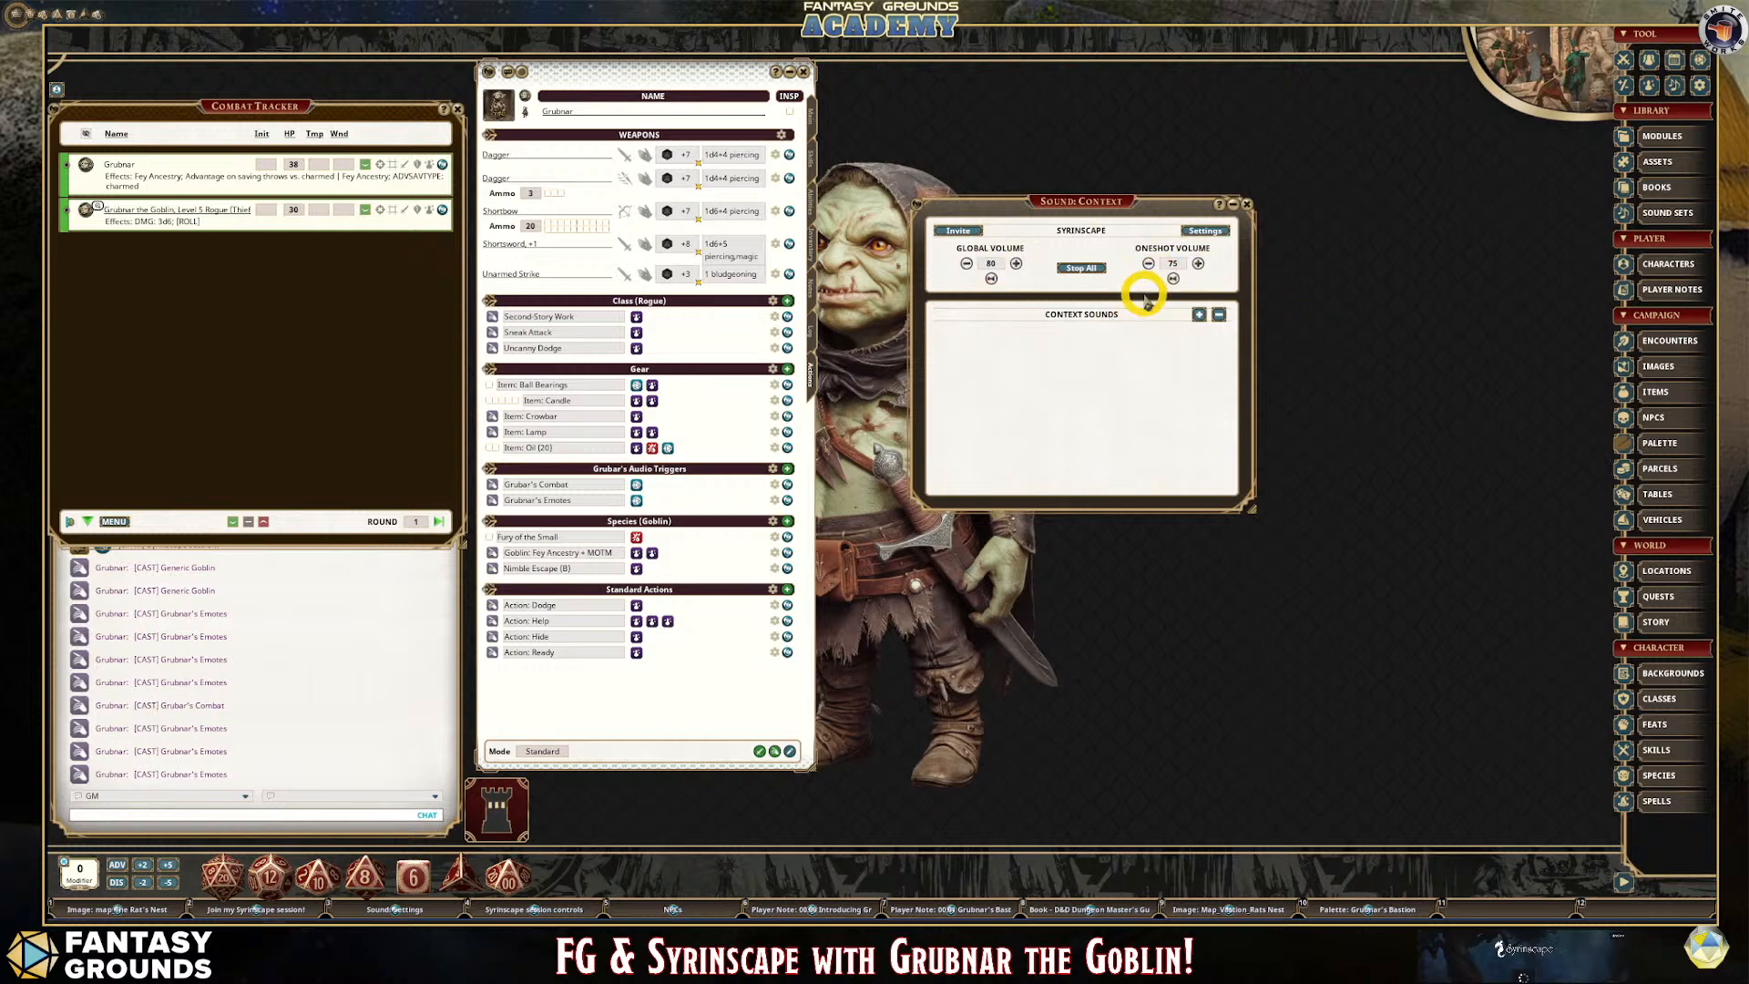
{"action": "left_click", "coordinate": [1082, 270]}
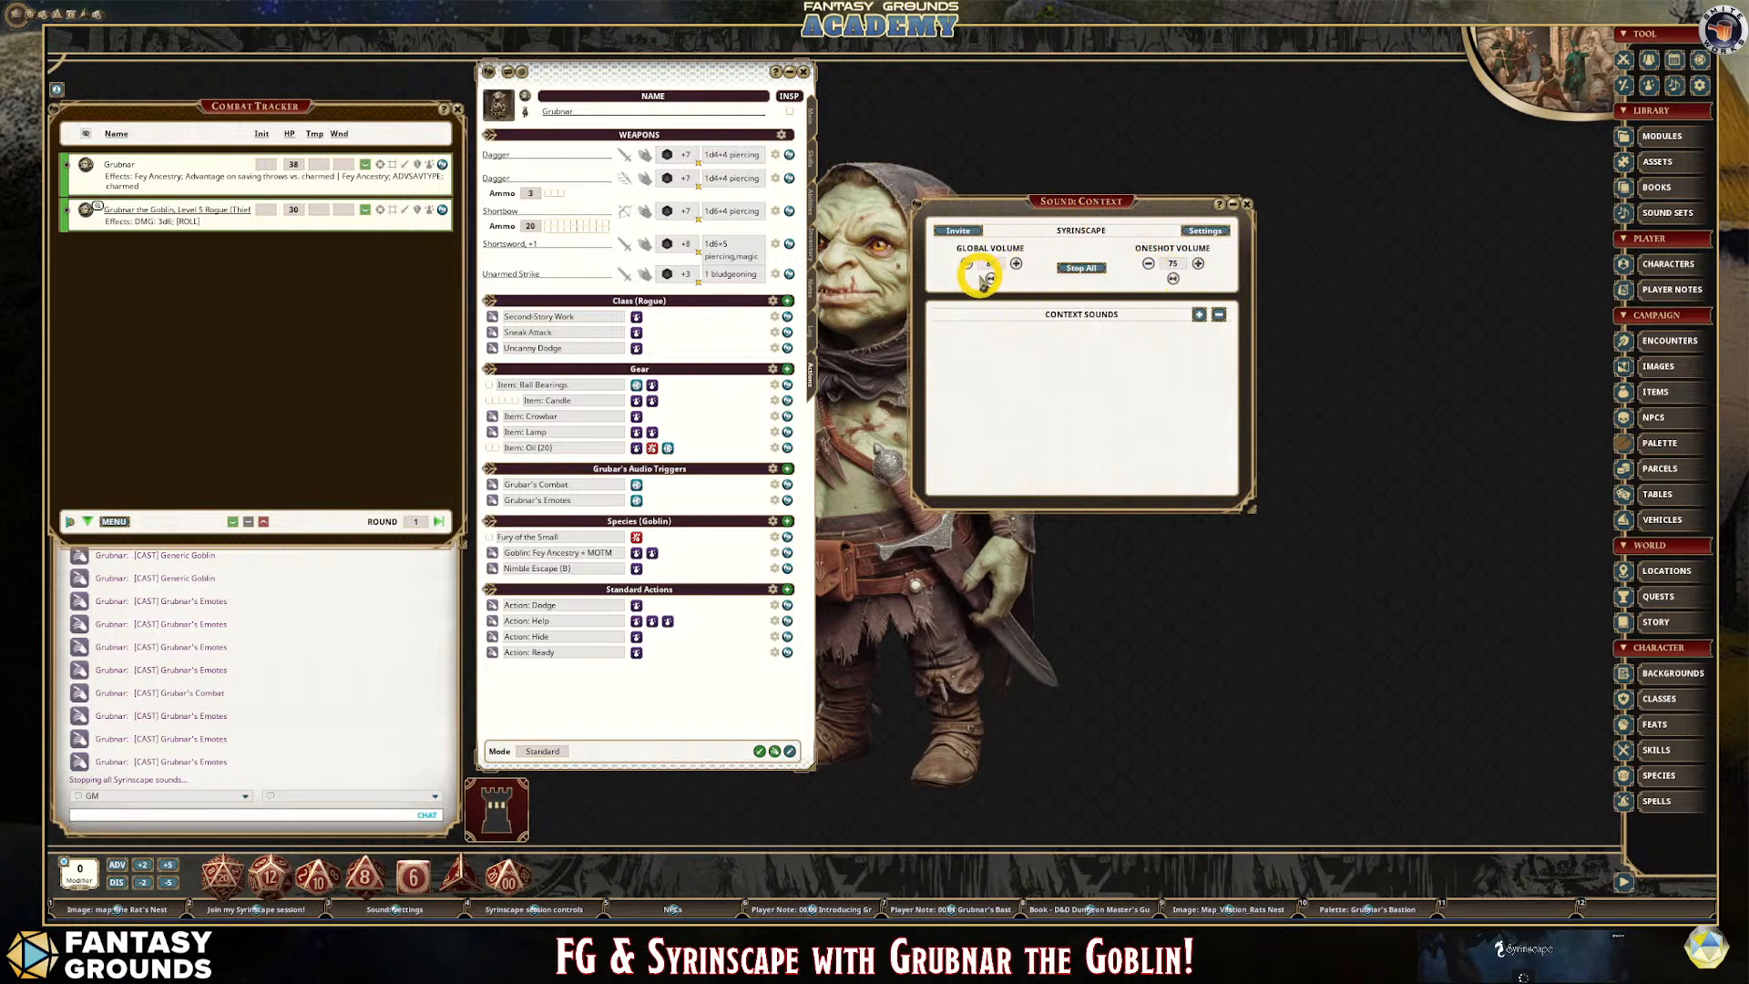
{"action": "left_click", "coordinate": [1174, 264]}
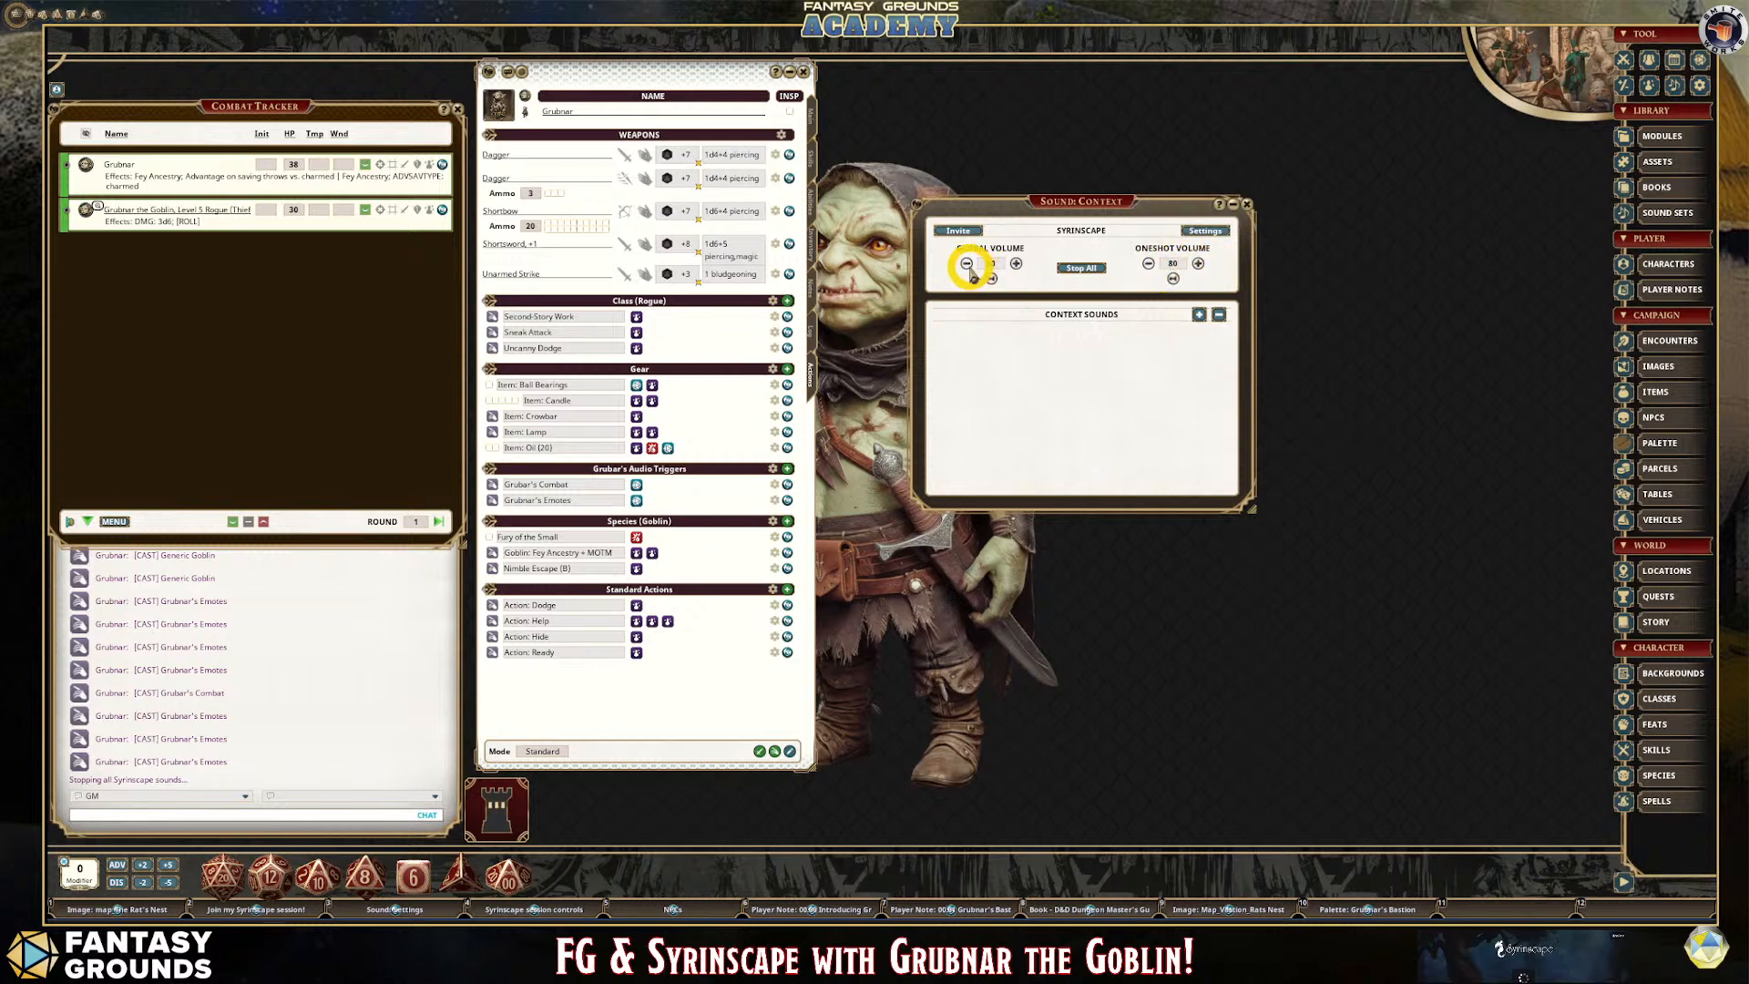
{"action": "left_click", "coordinate": [1149, 264]}
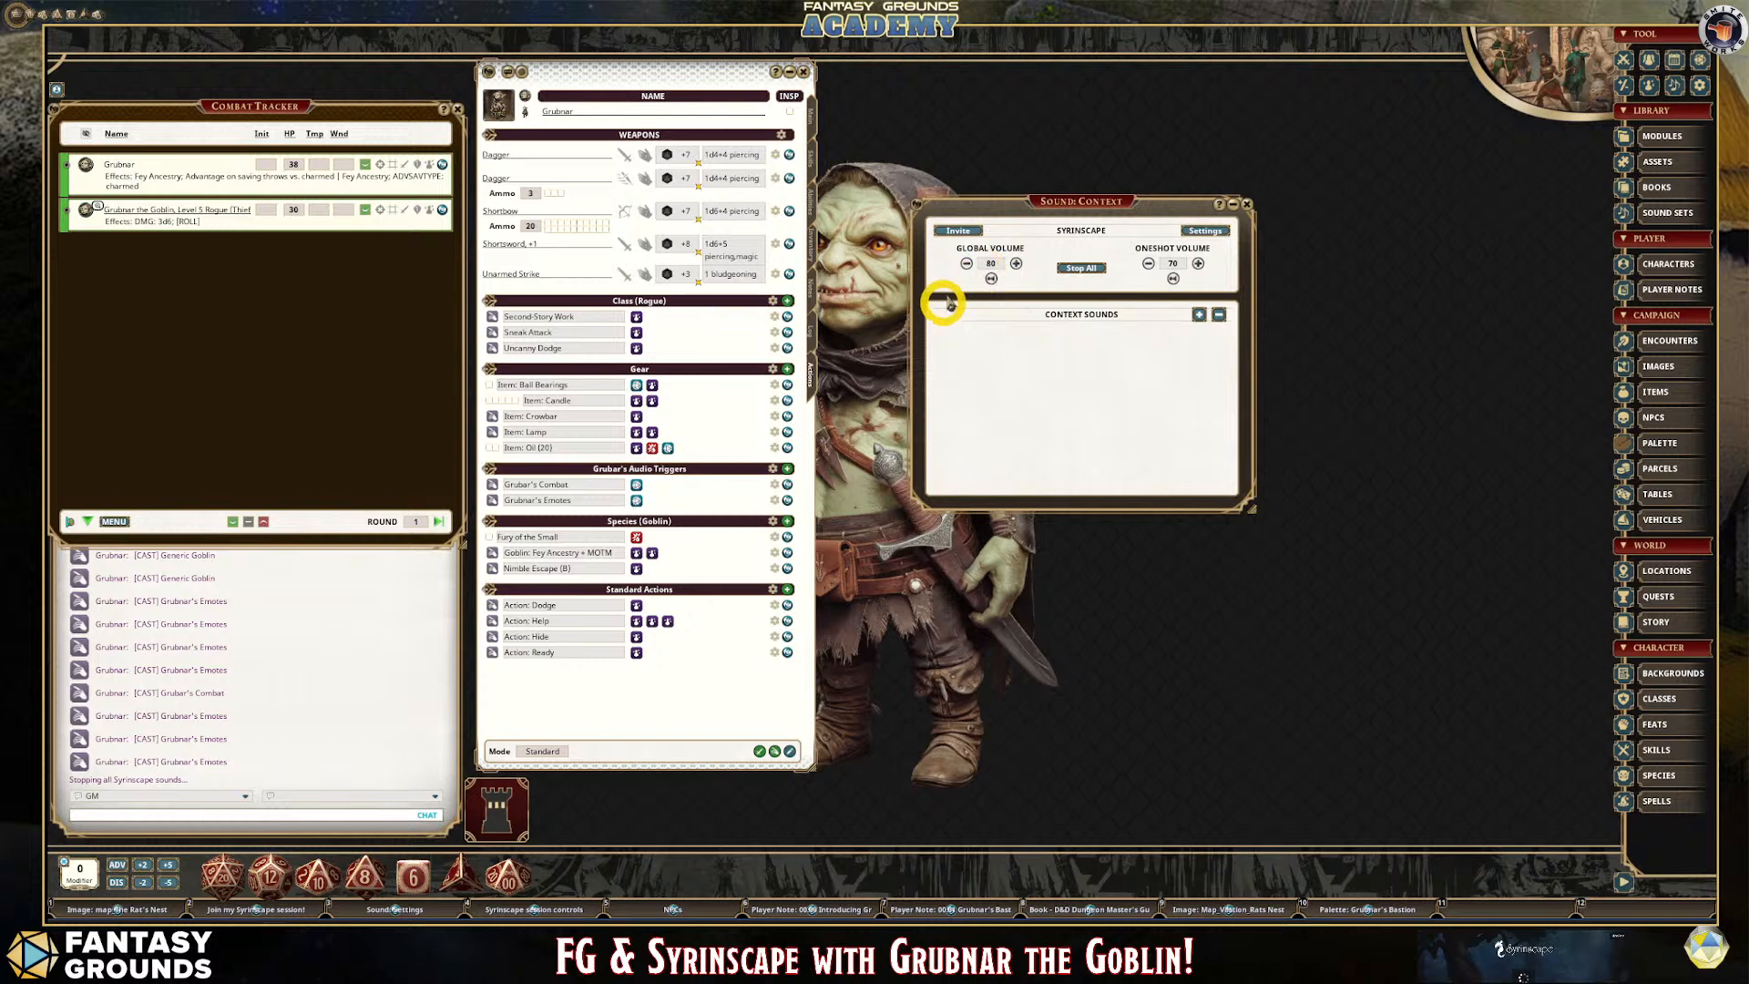
{"action": "left_click_drag", "start_coordinate": [1078, 197], "coordinate": [993, 110]}
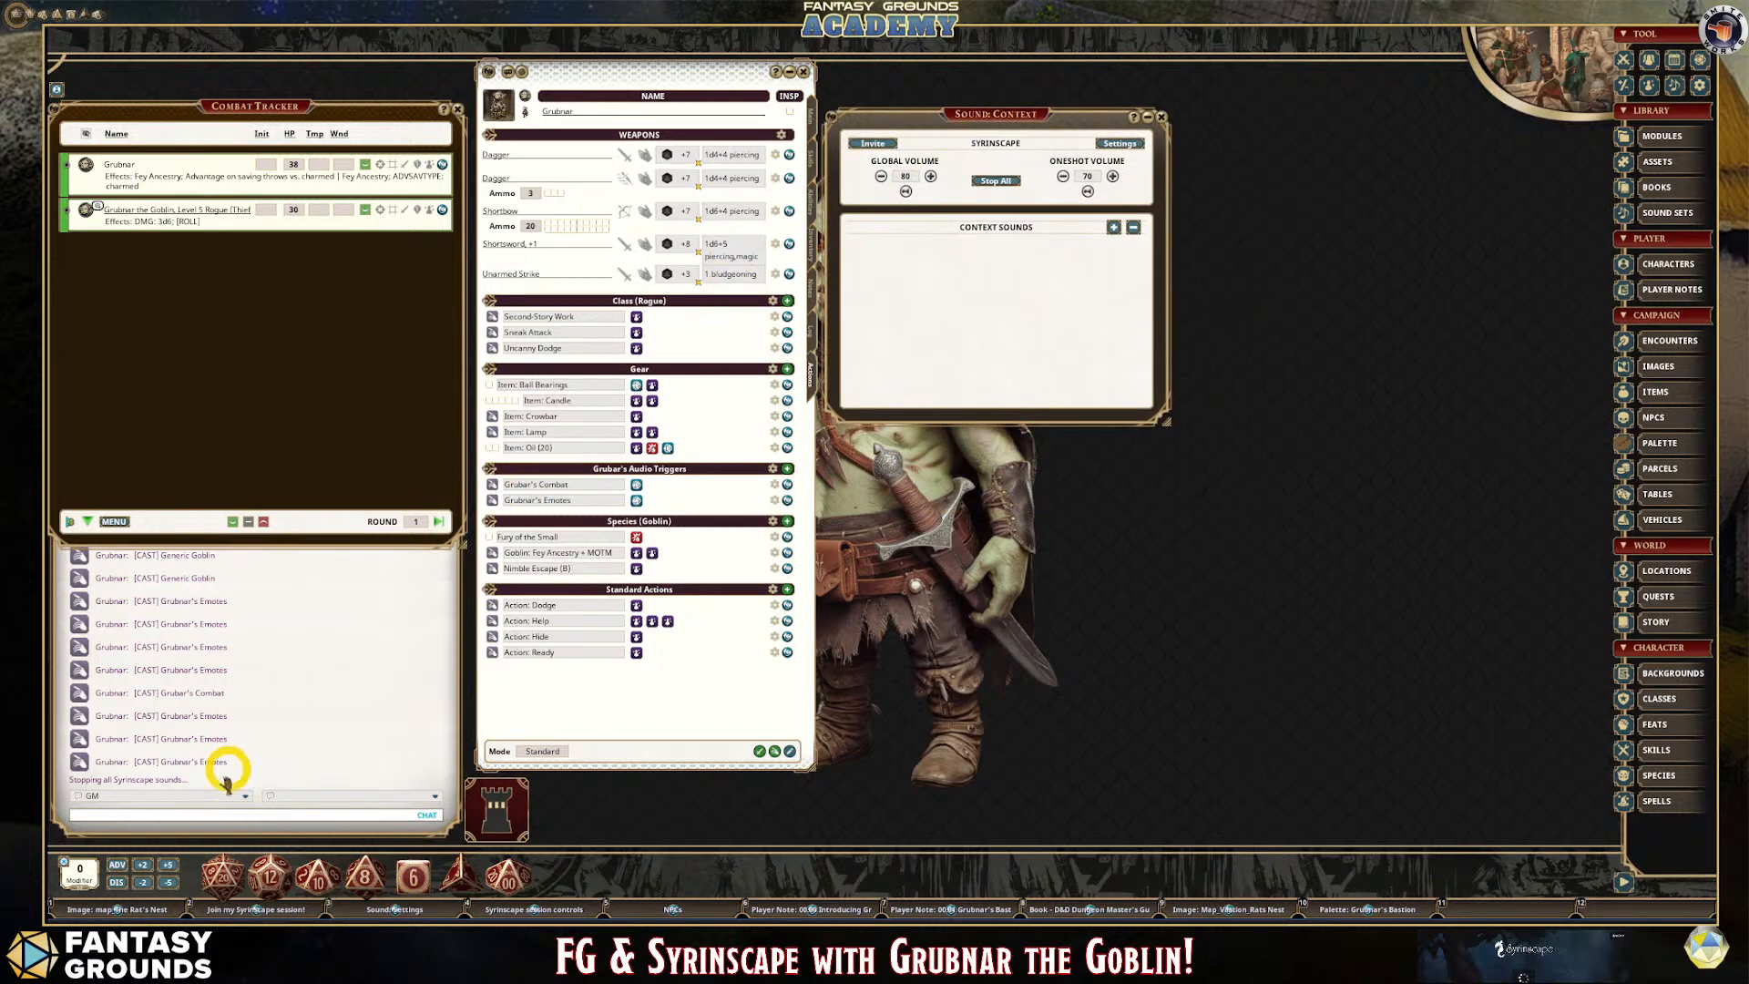
Open the Syrinscape web player through the session link, examine its page address, and return to Fantasy Grounds.
{"action": "left_click", "coordinate": [244, 906]}
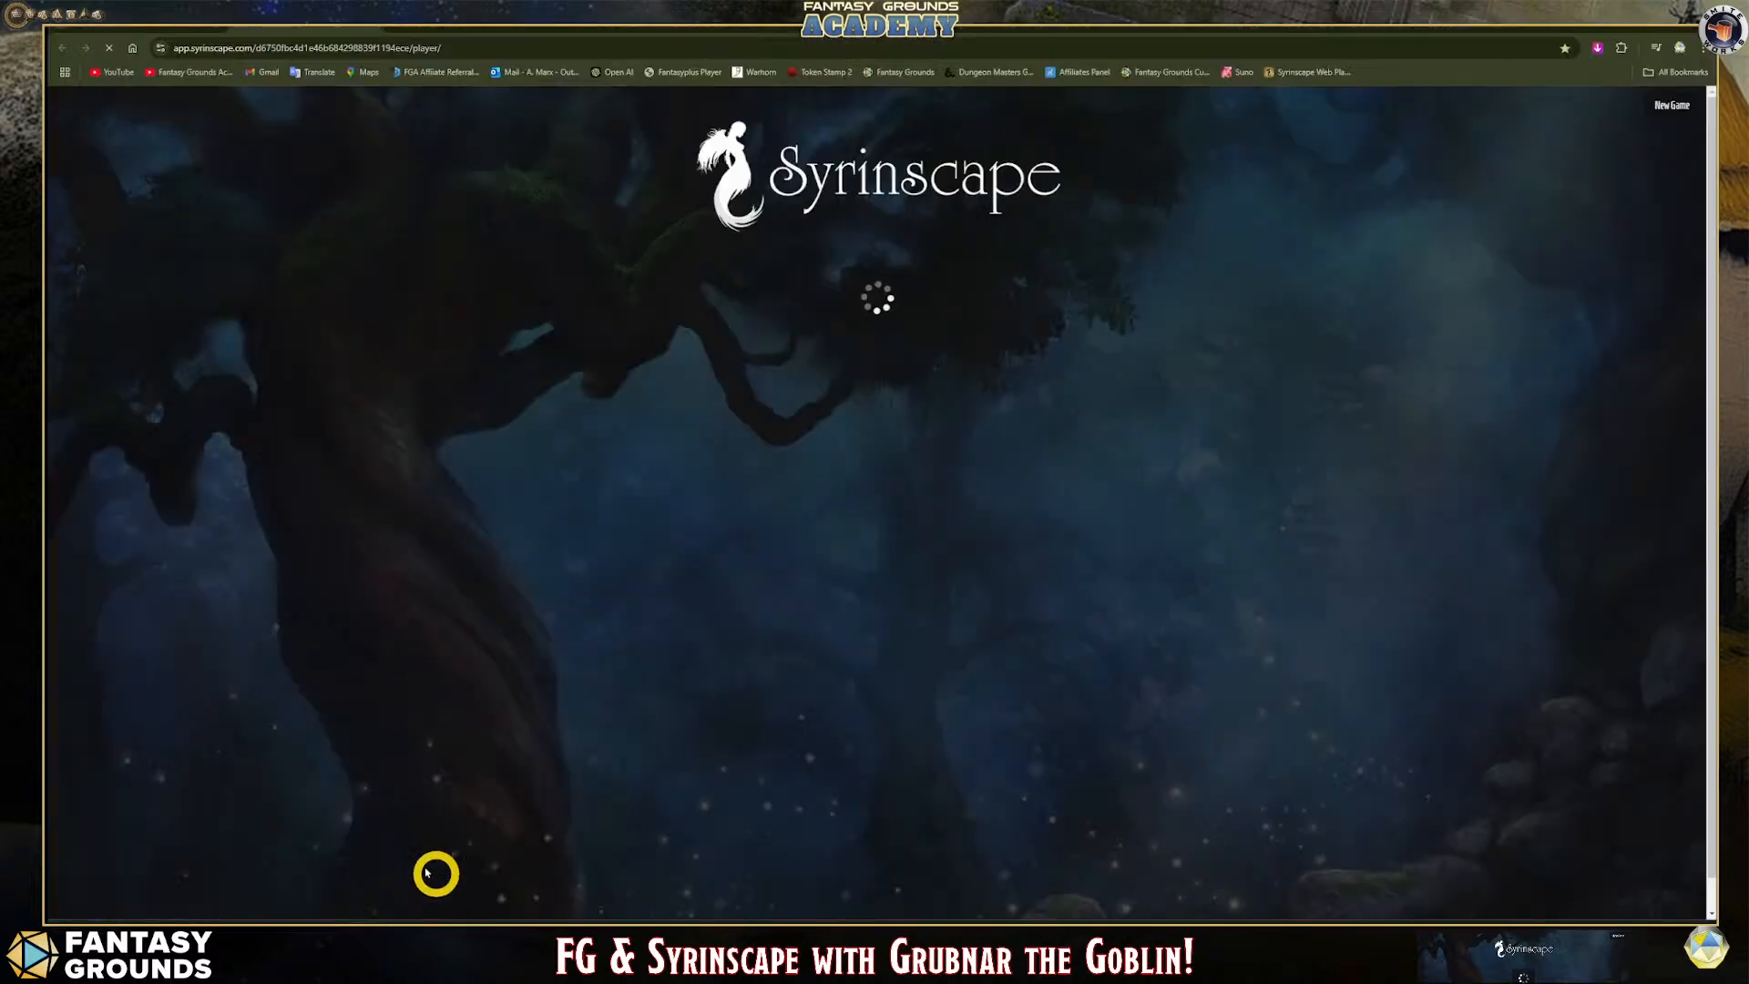
{"action": "left_click", "coordinate": [507, 50]}
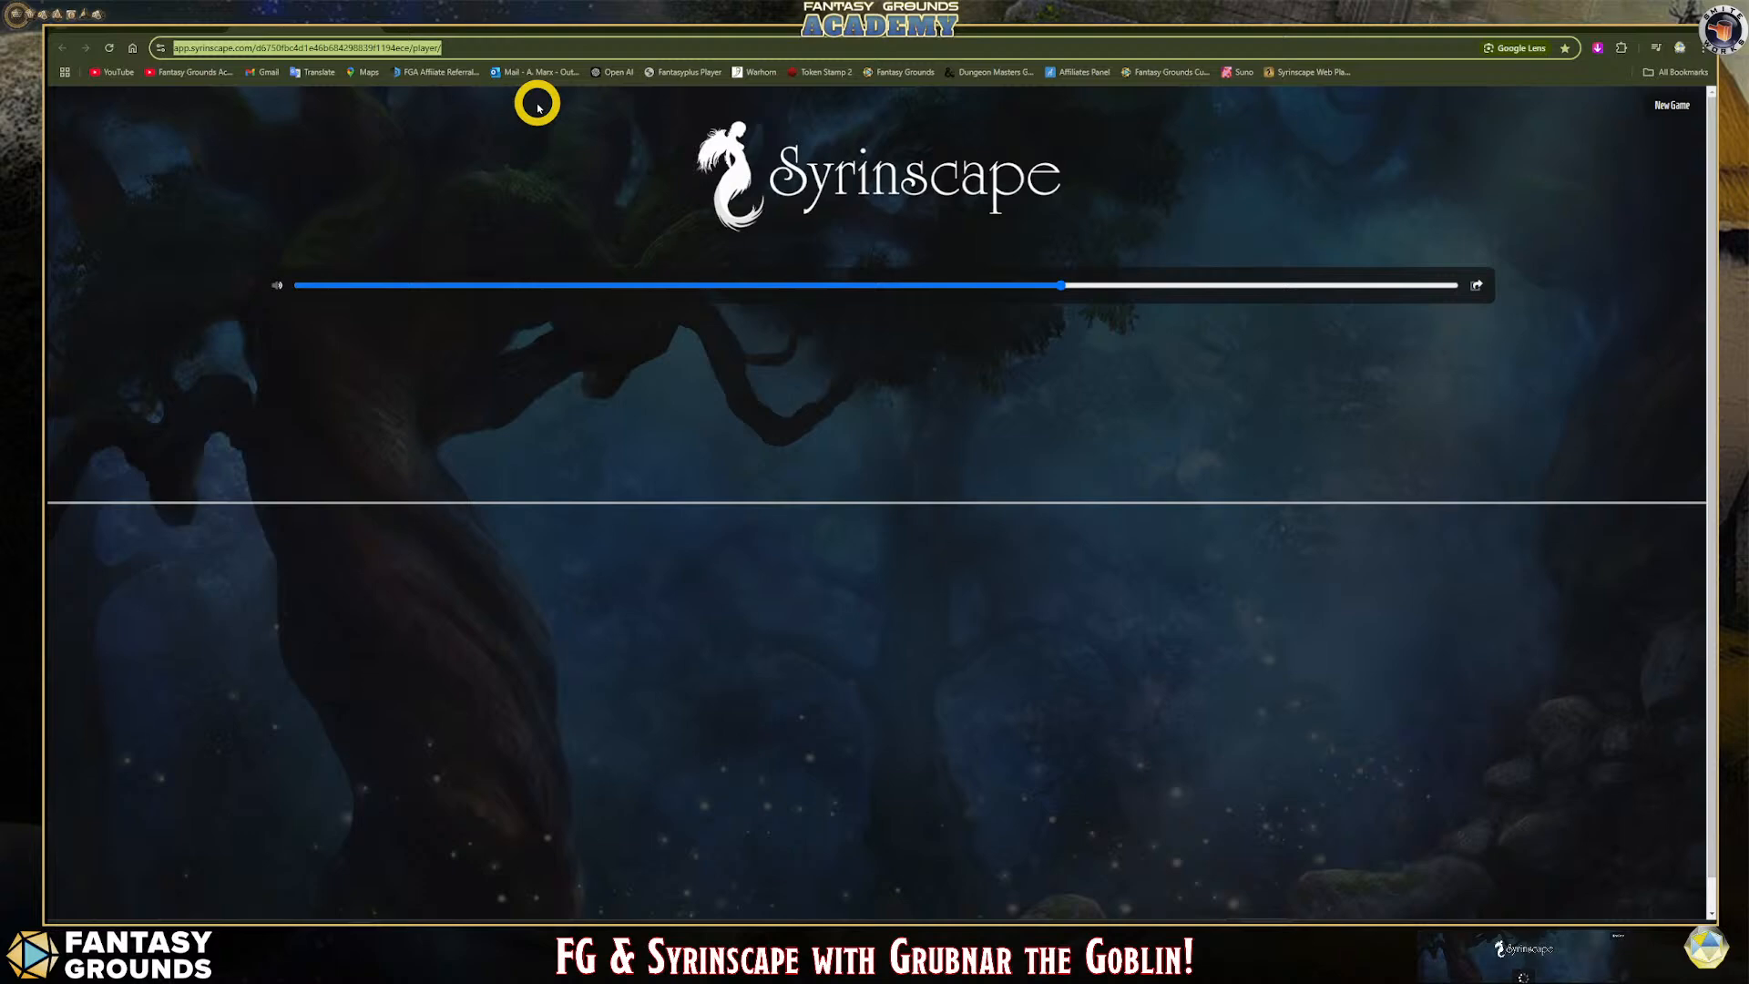
{"action": "left_click", "coordinate": [1644, 25]}
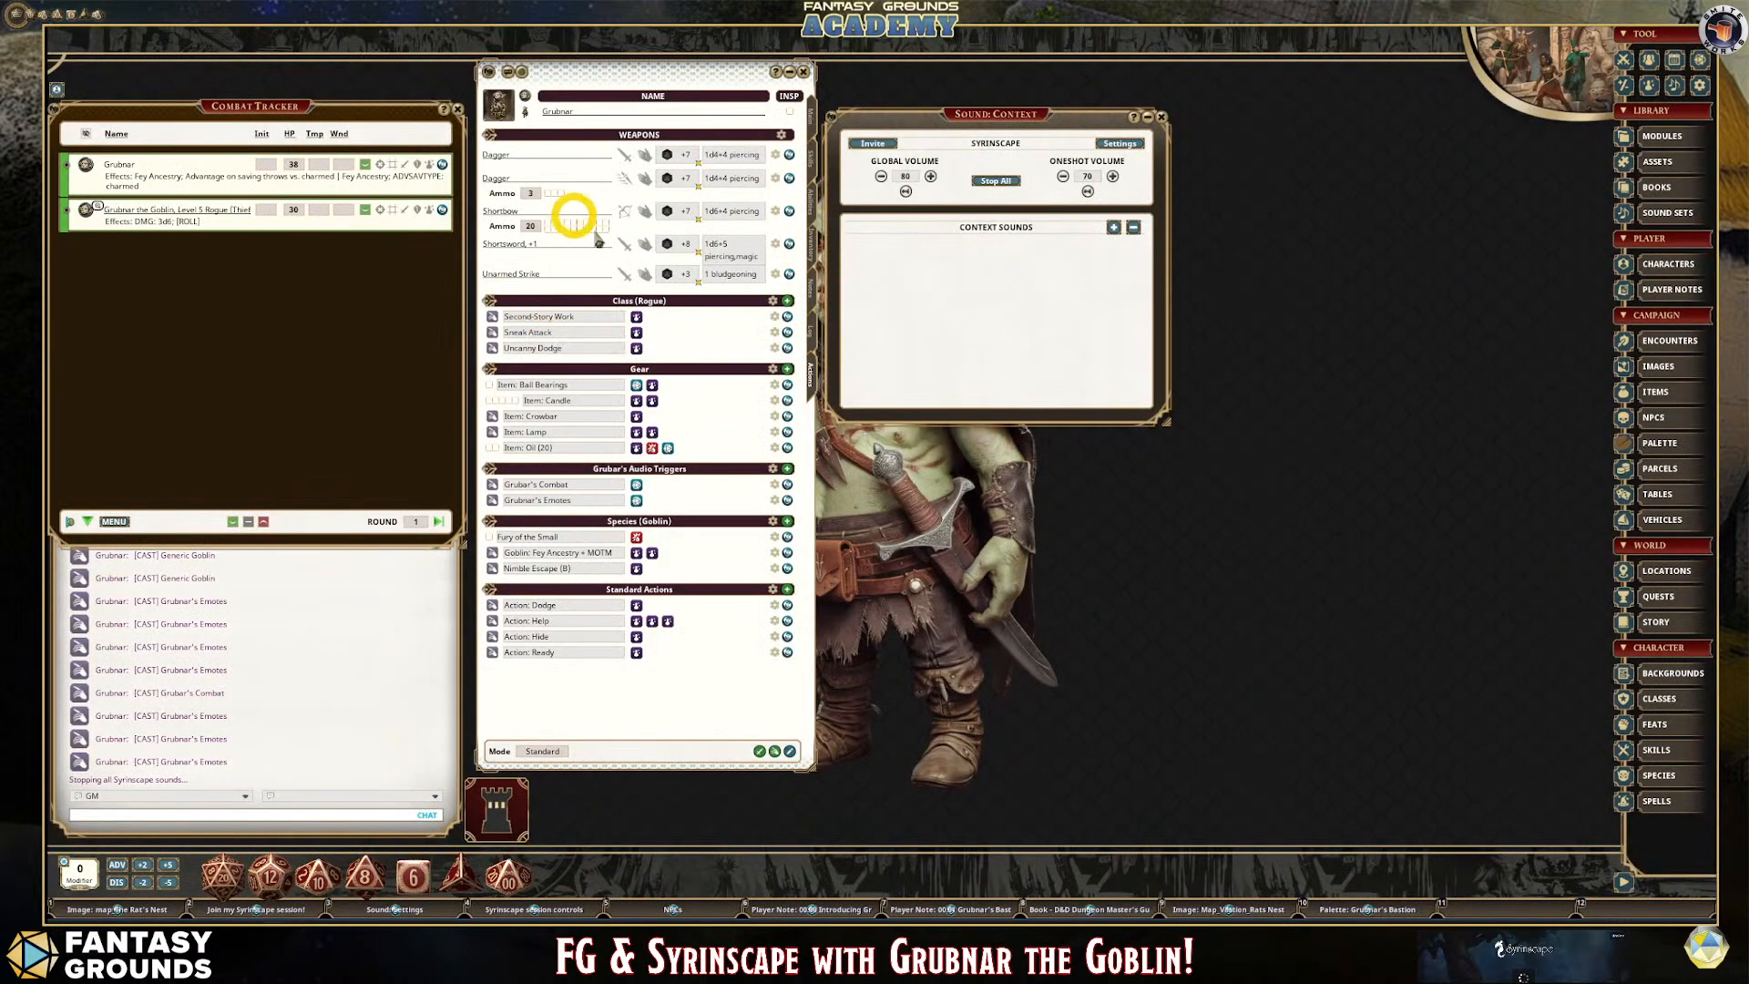
{"action": "left_click", "coordinate": [357, 935]}
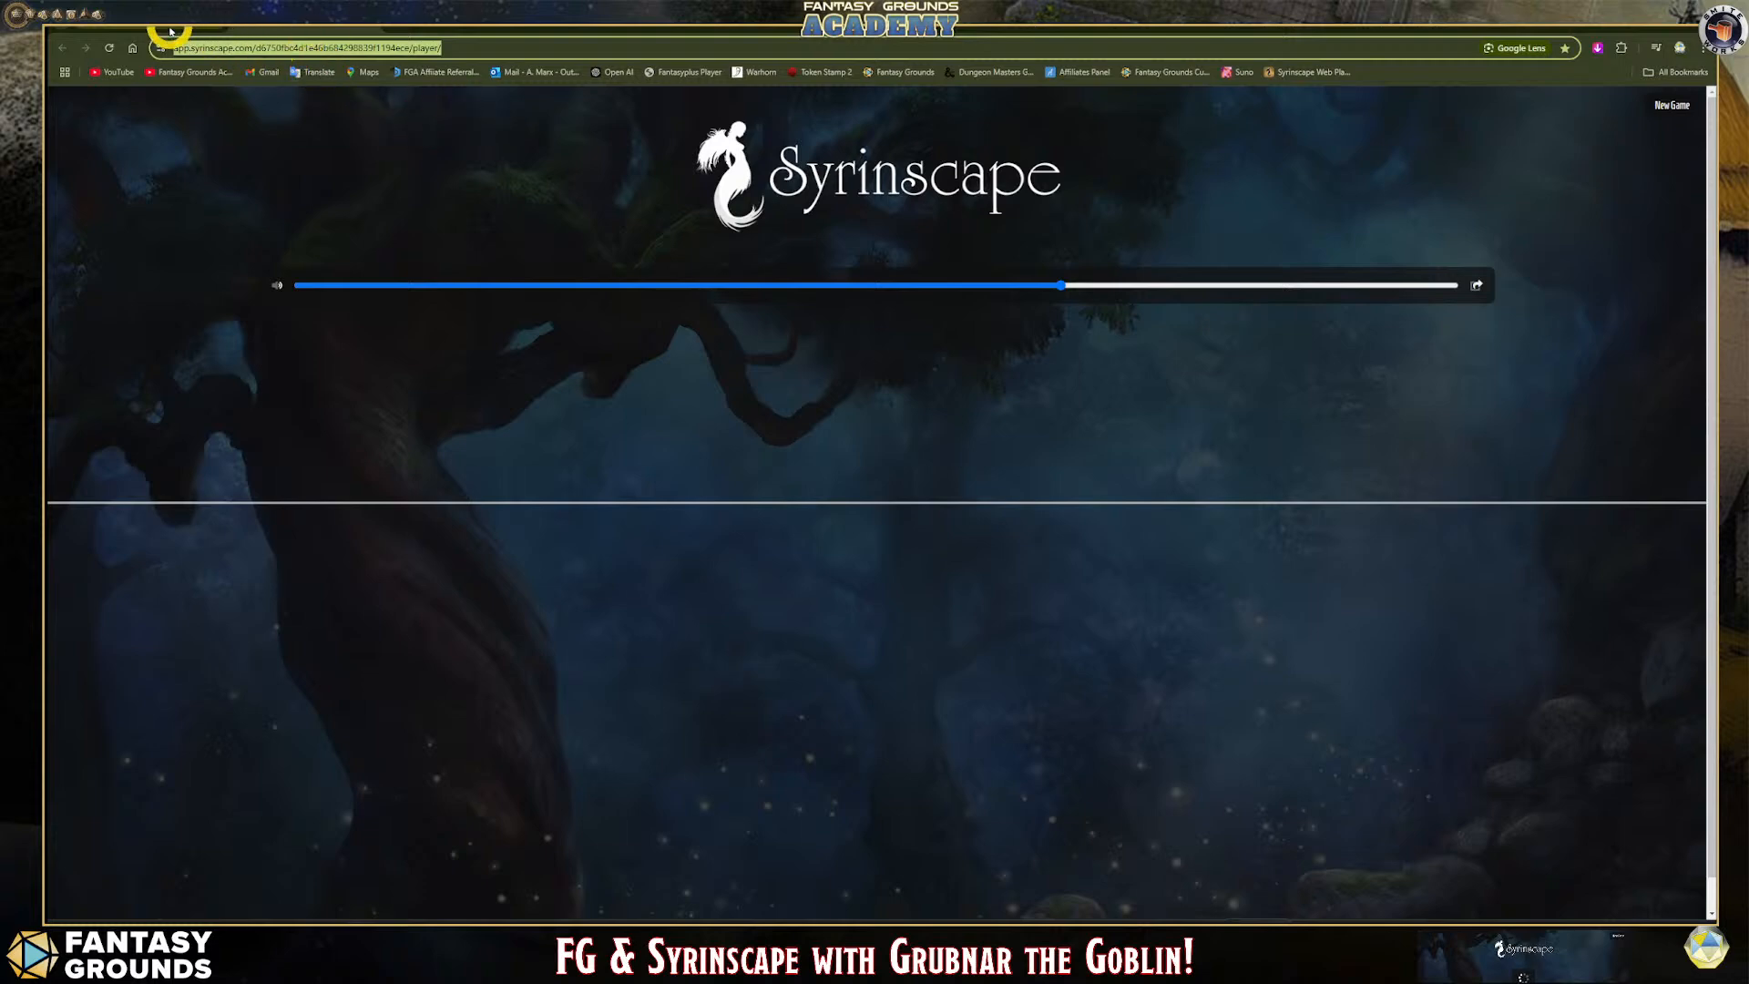
{"action": "left_click", "coordinate": [235, 37]}
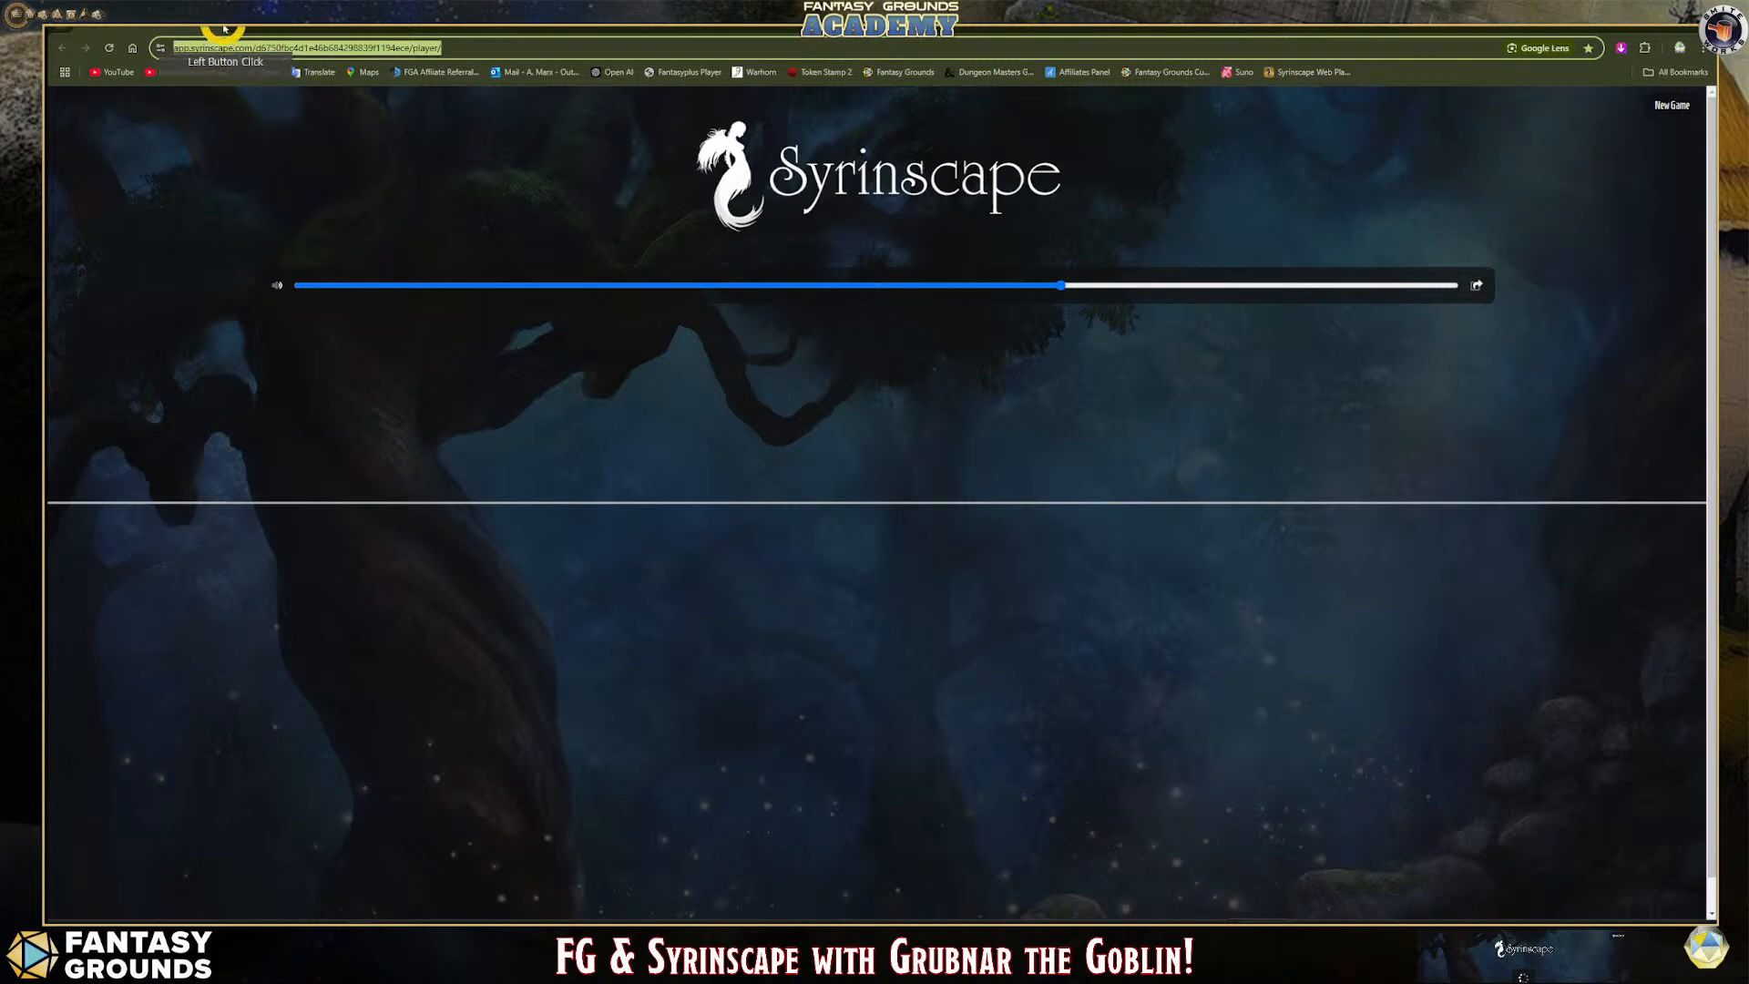
{"action": "left_click", "coordinate": [492, 47]}
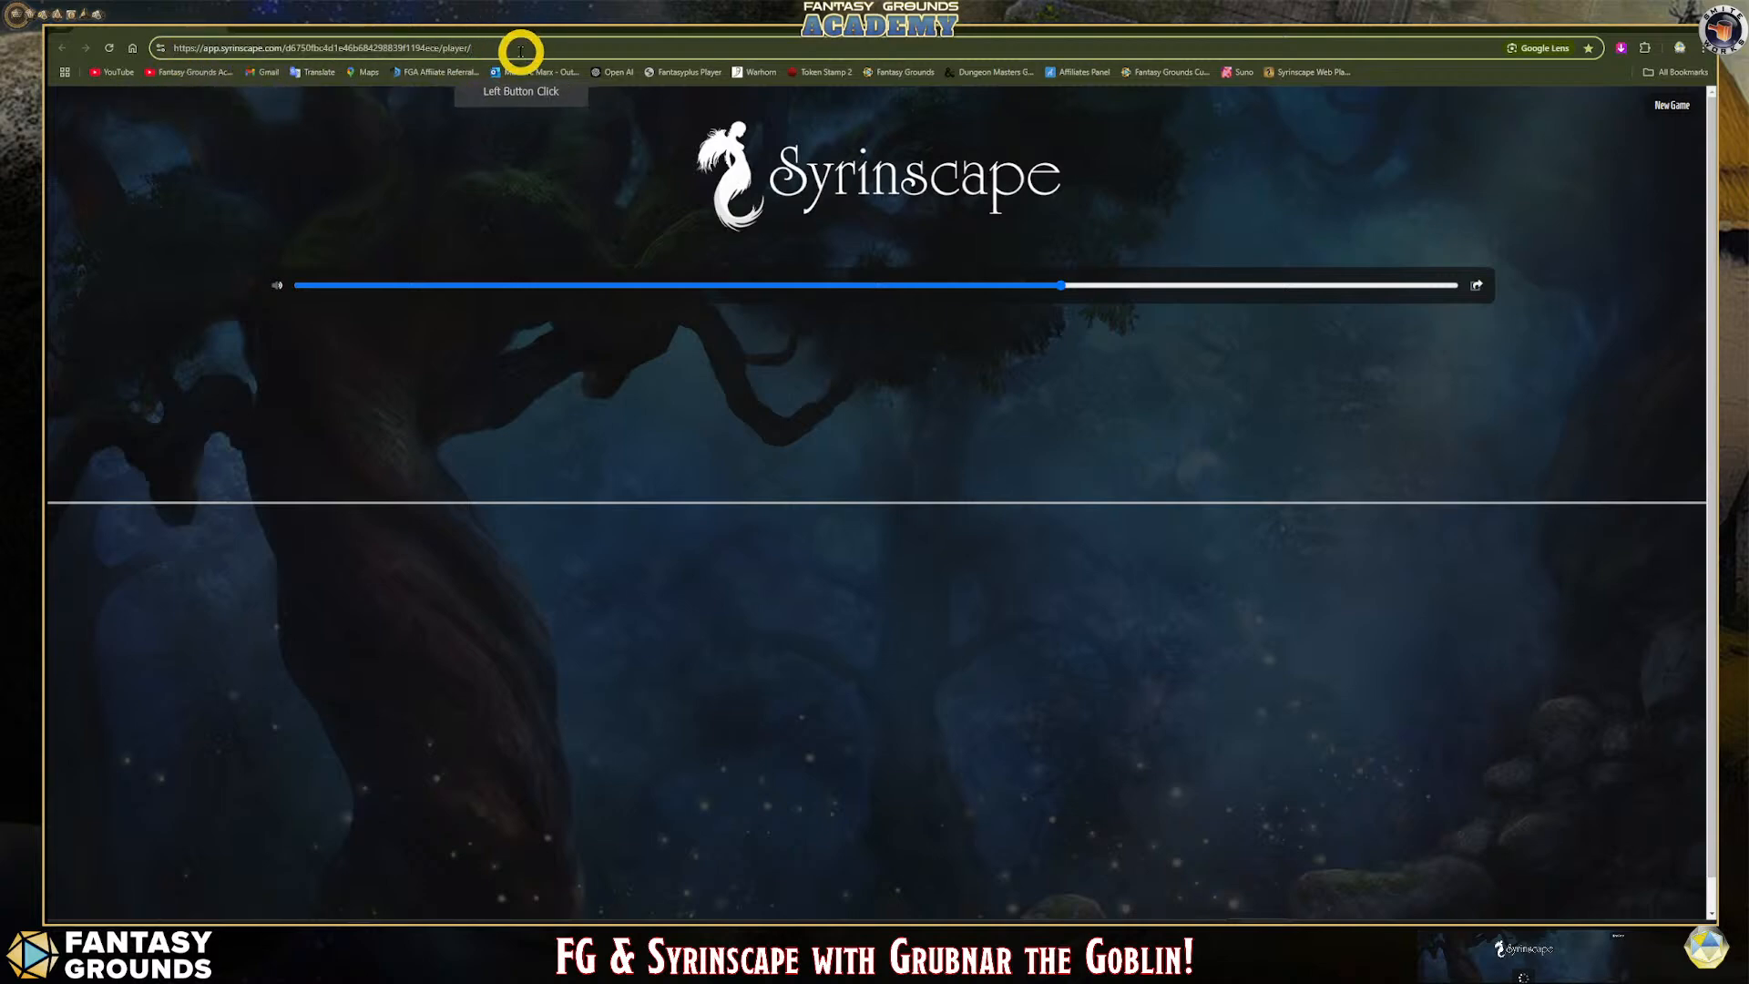
{"action": "left_click", "coordinate": [1645, 42]}
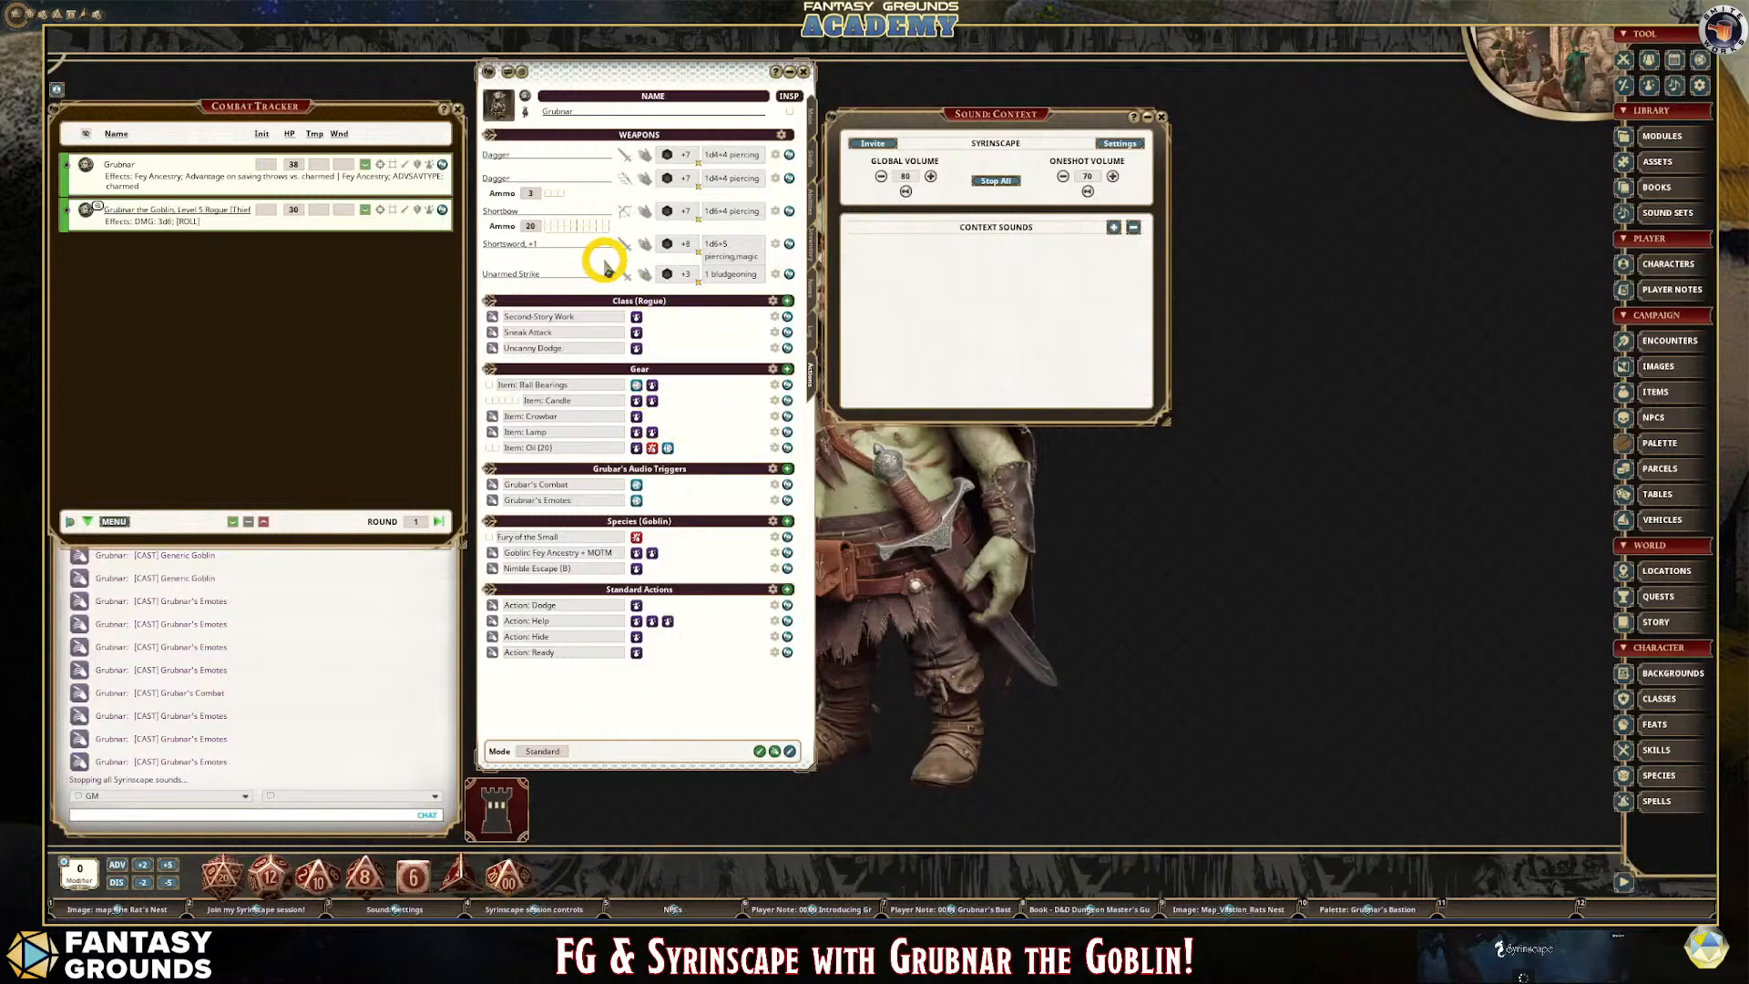
Trigger Grubnar's Combat sound, check its playback in the Syrinscape web player, and return to Fantasy Grounds.
{"action": "left_click", "coordinate": [635, 487]}
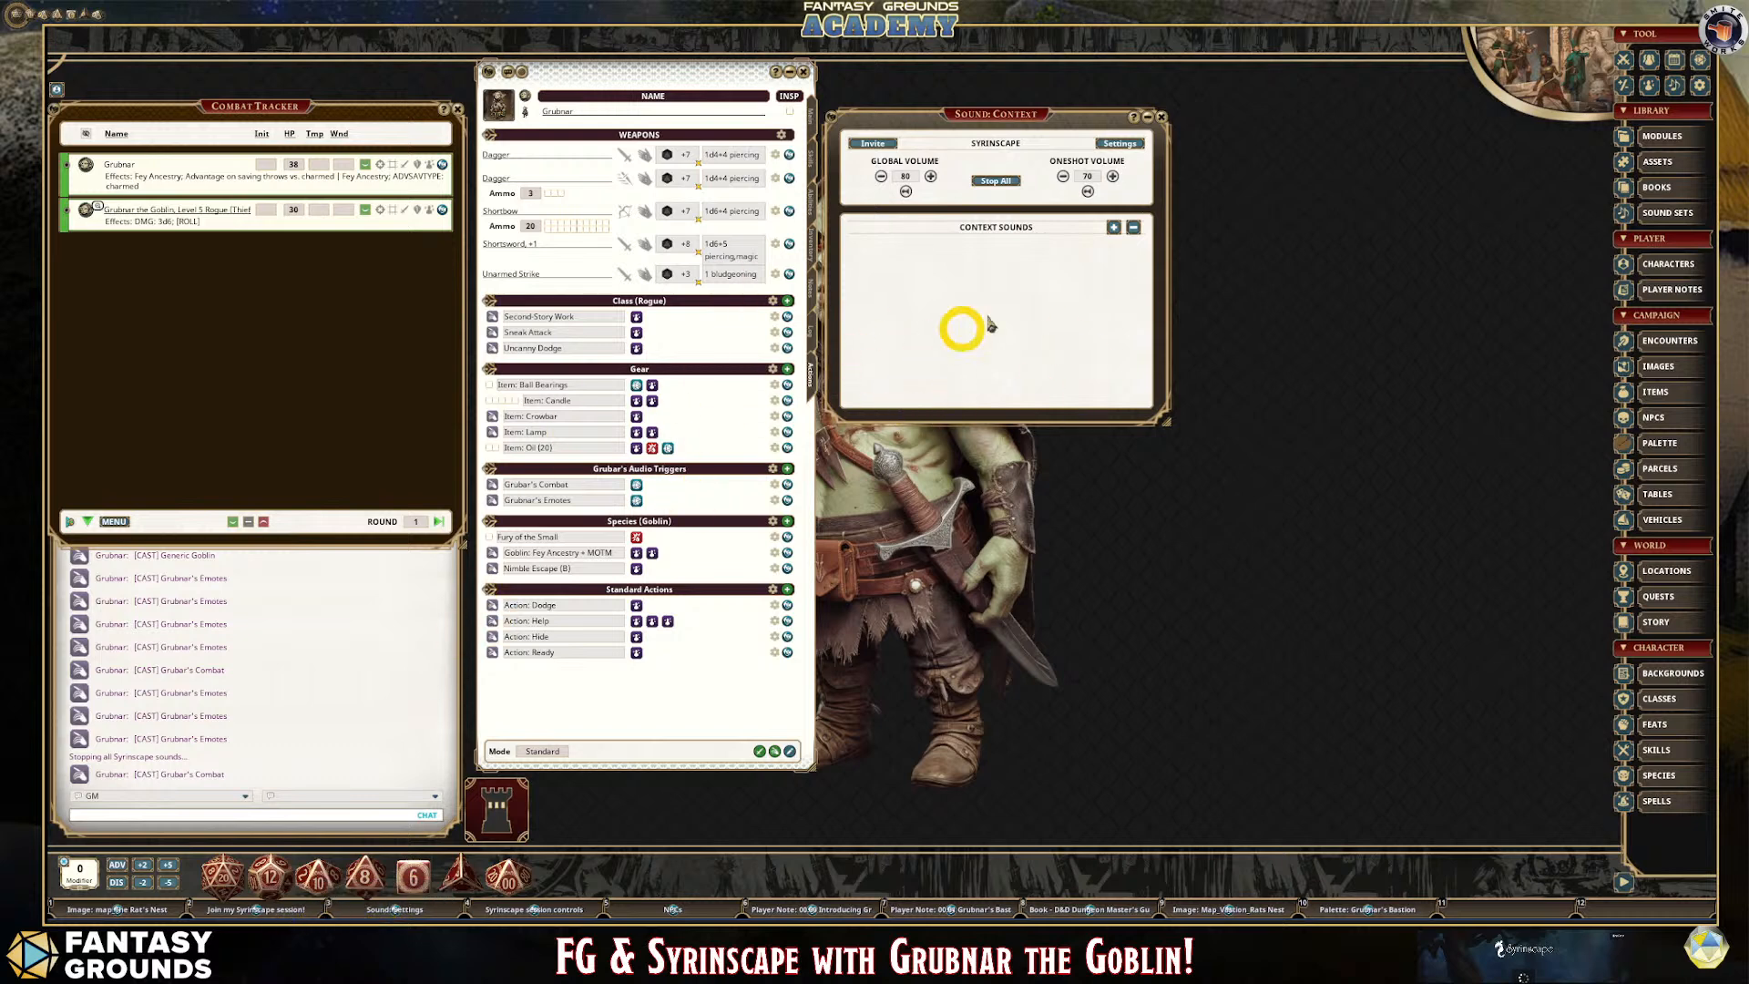
{"action": "left_click", "coordinate": [355, 922]}
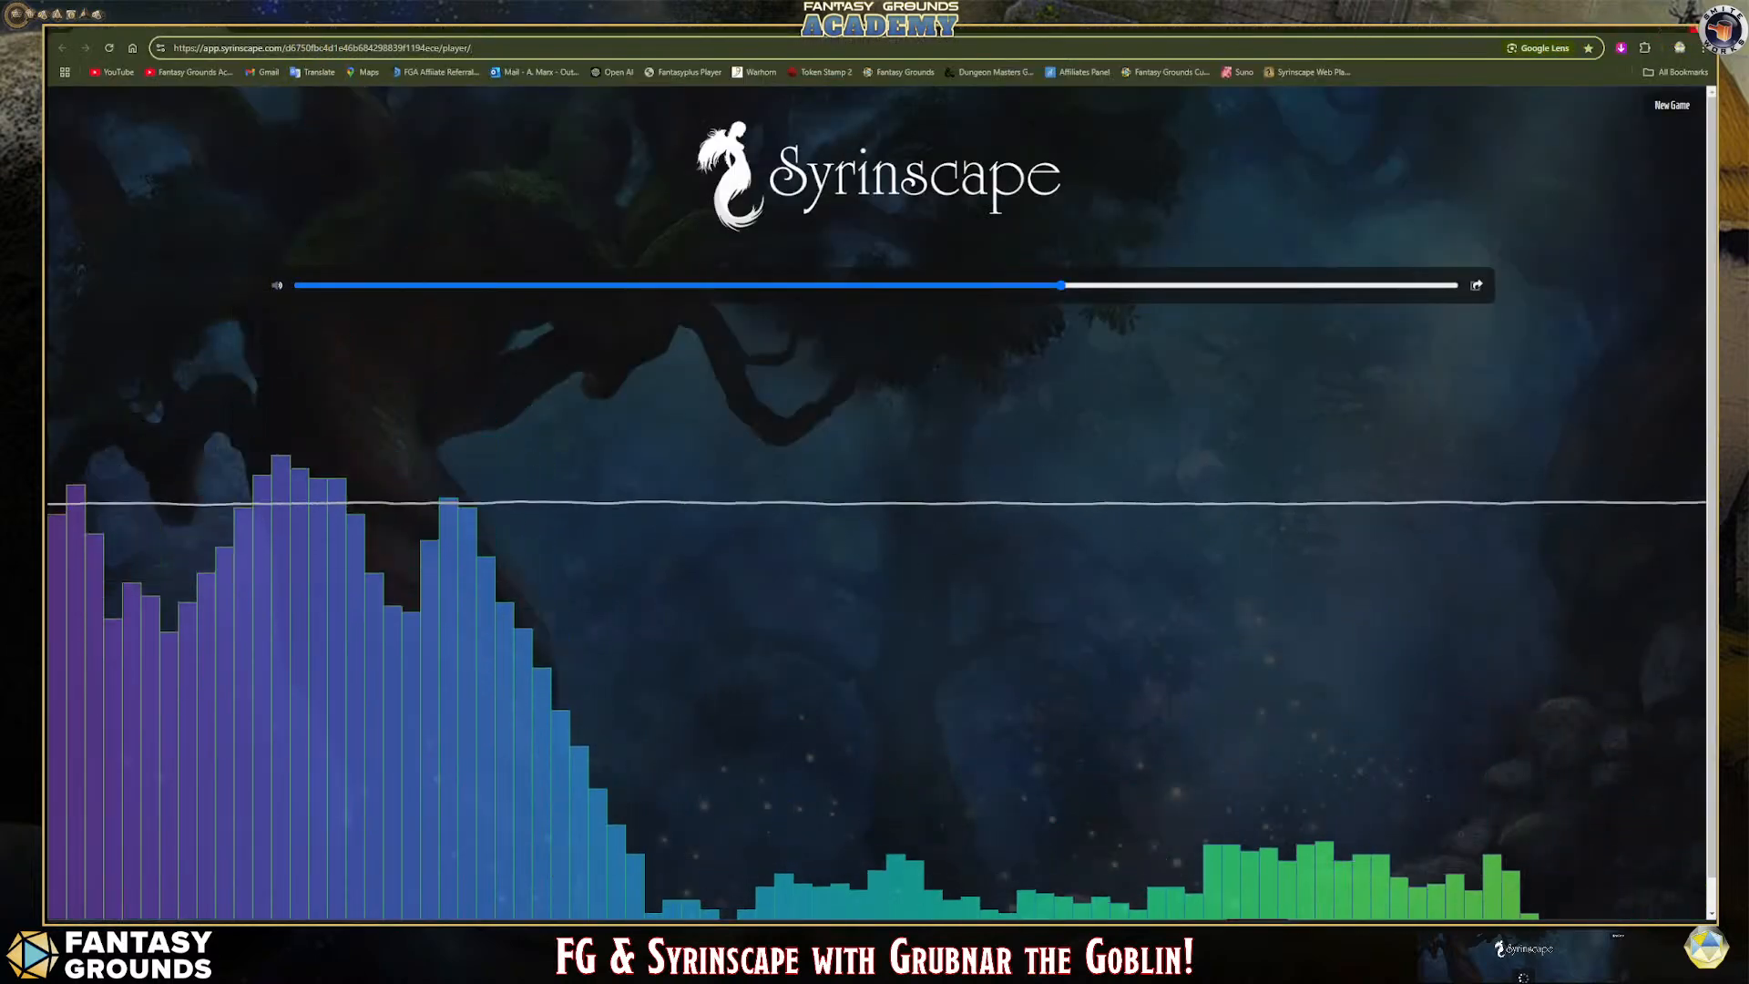
{"action": "left_click", "coordinate": [1612, 30]}
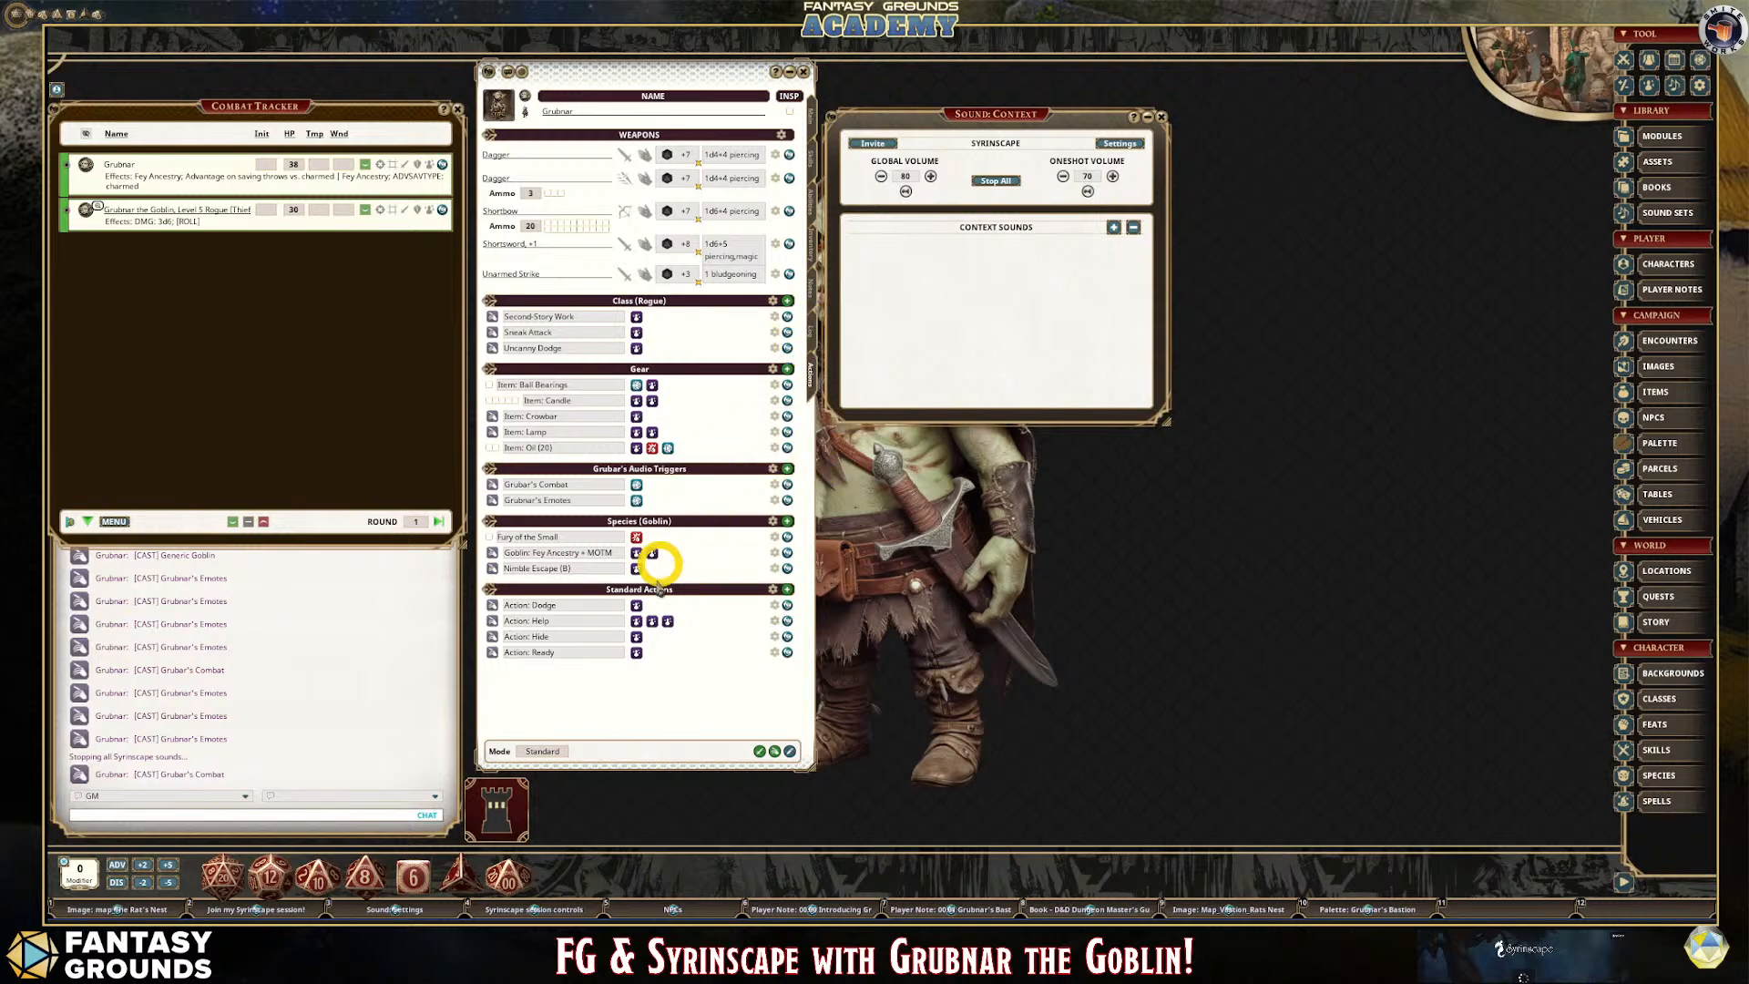
Reopen the Rat's Nest map beside the Sound Context window and play the Hobgoblin base camp mood from its context sounds.
{"action": "left_click", "coordinate": [130, 909]}
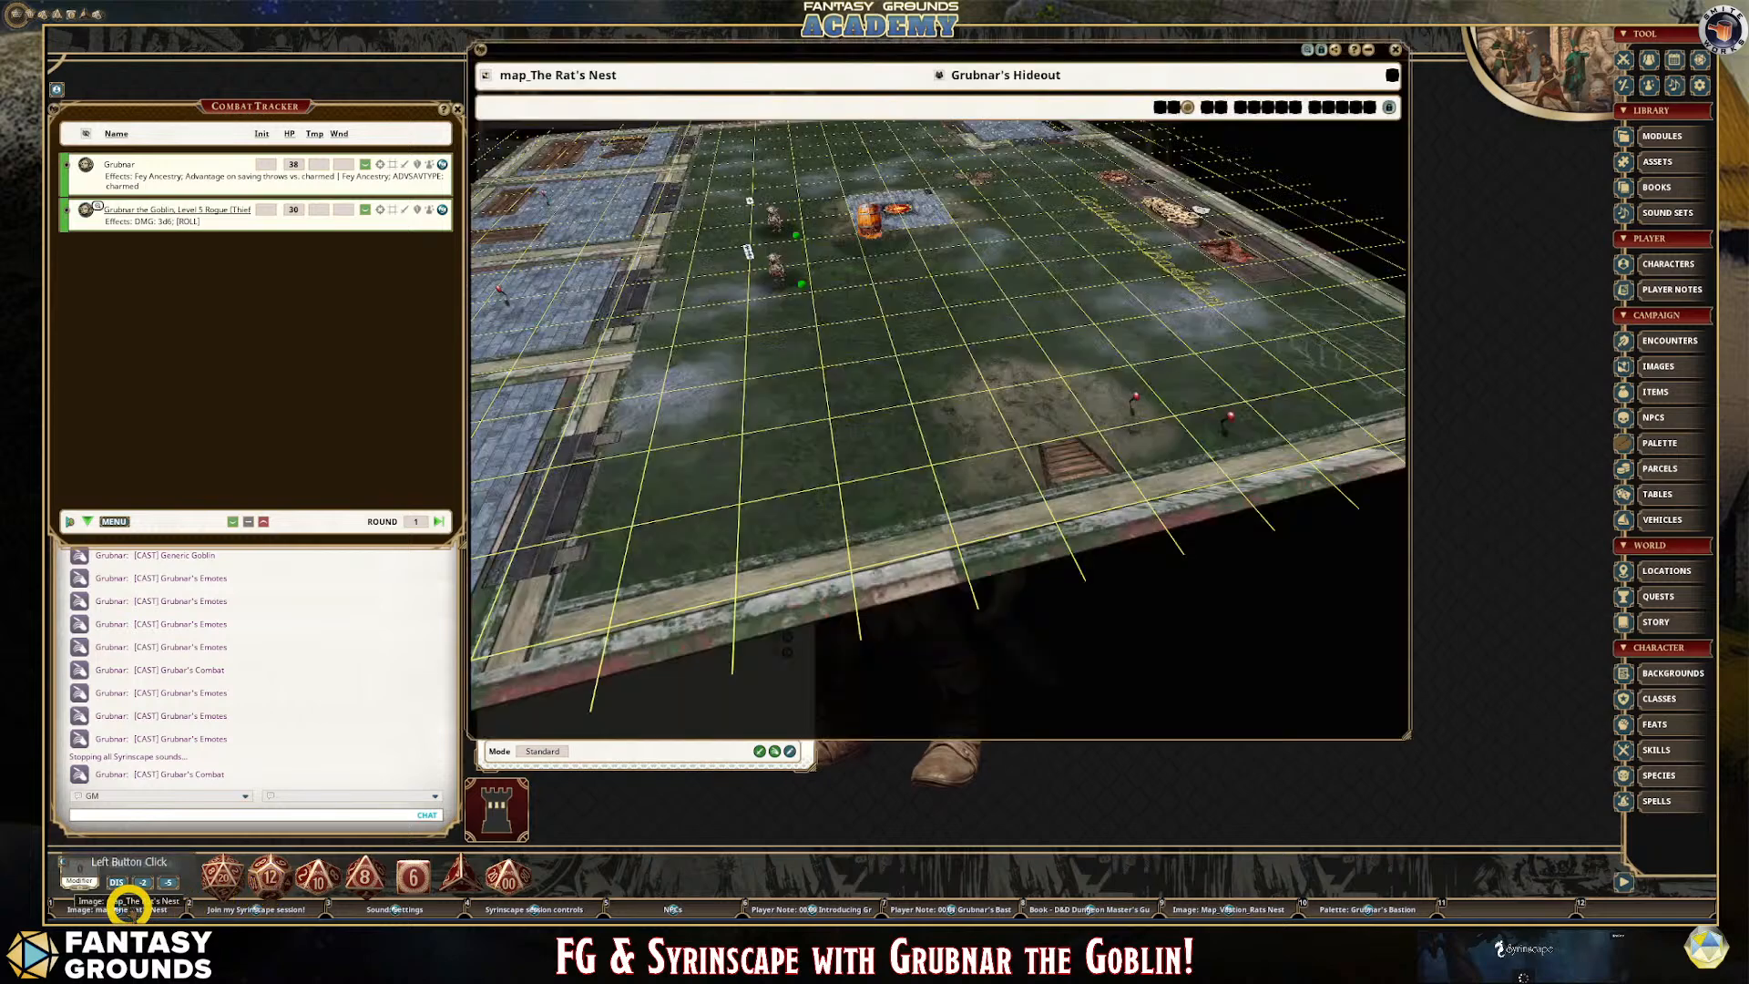
{"action": "left_click_drag", "start_coordinate": [978, 45], "coordinate": [528, 91]}
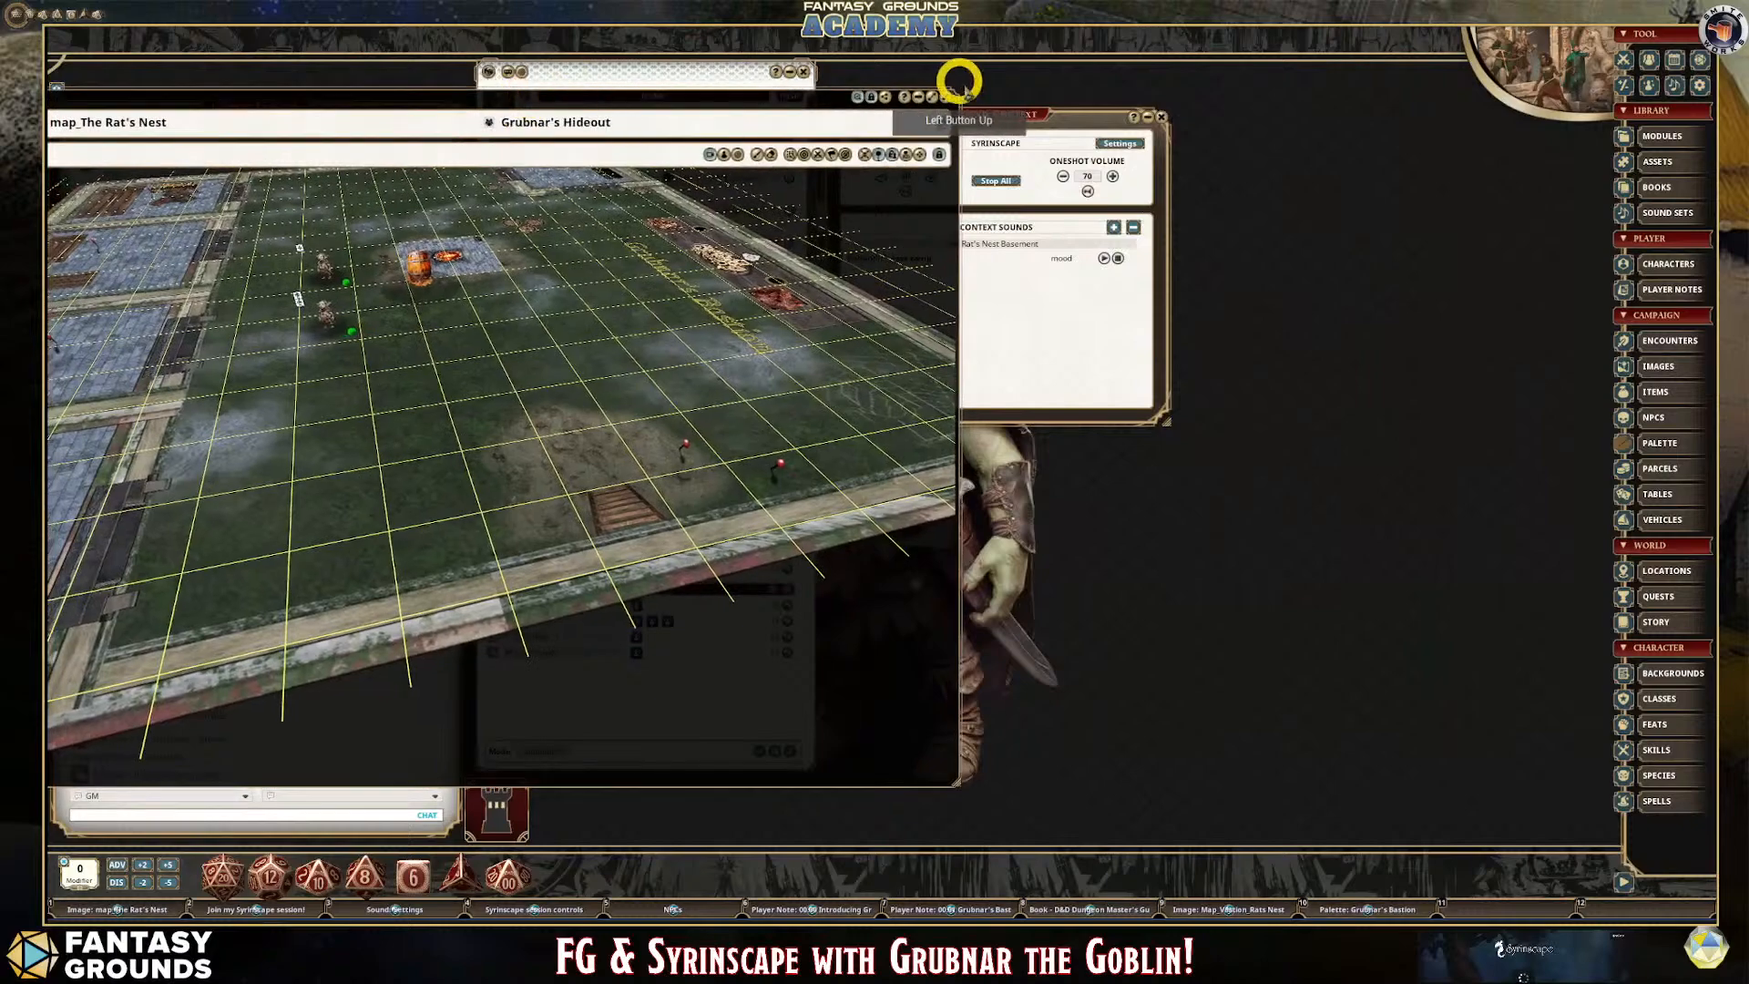
{"action": "left_click_drag", "start_coordinate": [779, 99], "coordinate": [967, 48]}
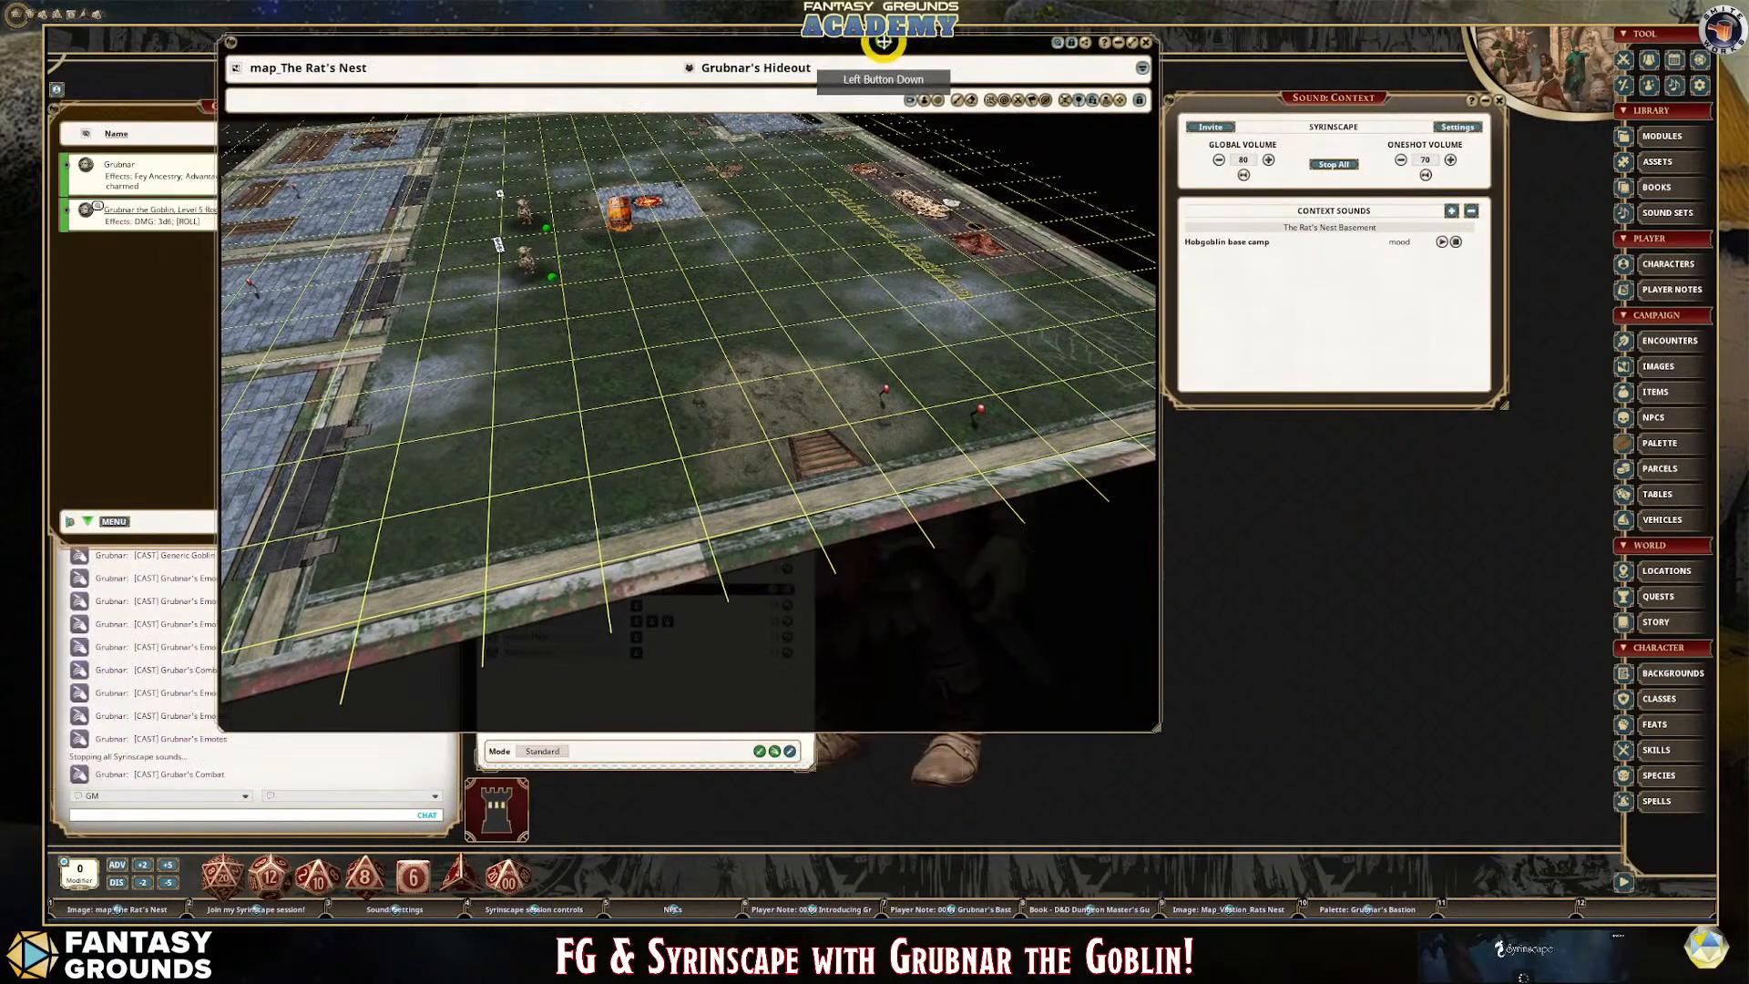
{"action": "left_click", "coordinate": [1288, 118]}
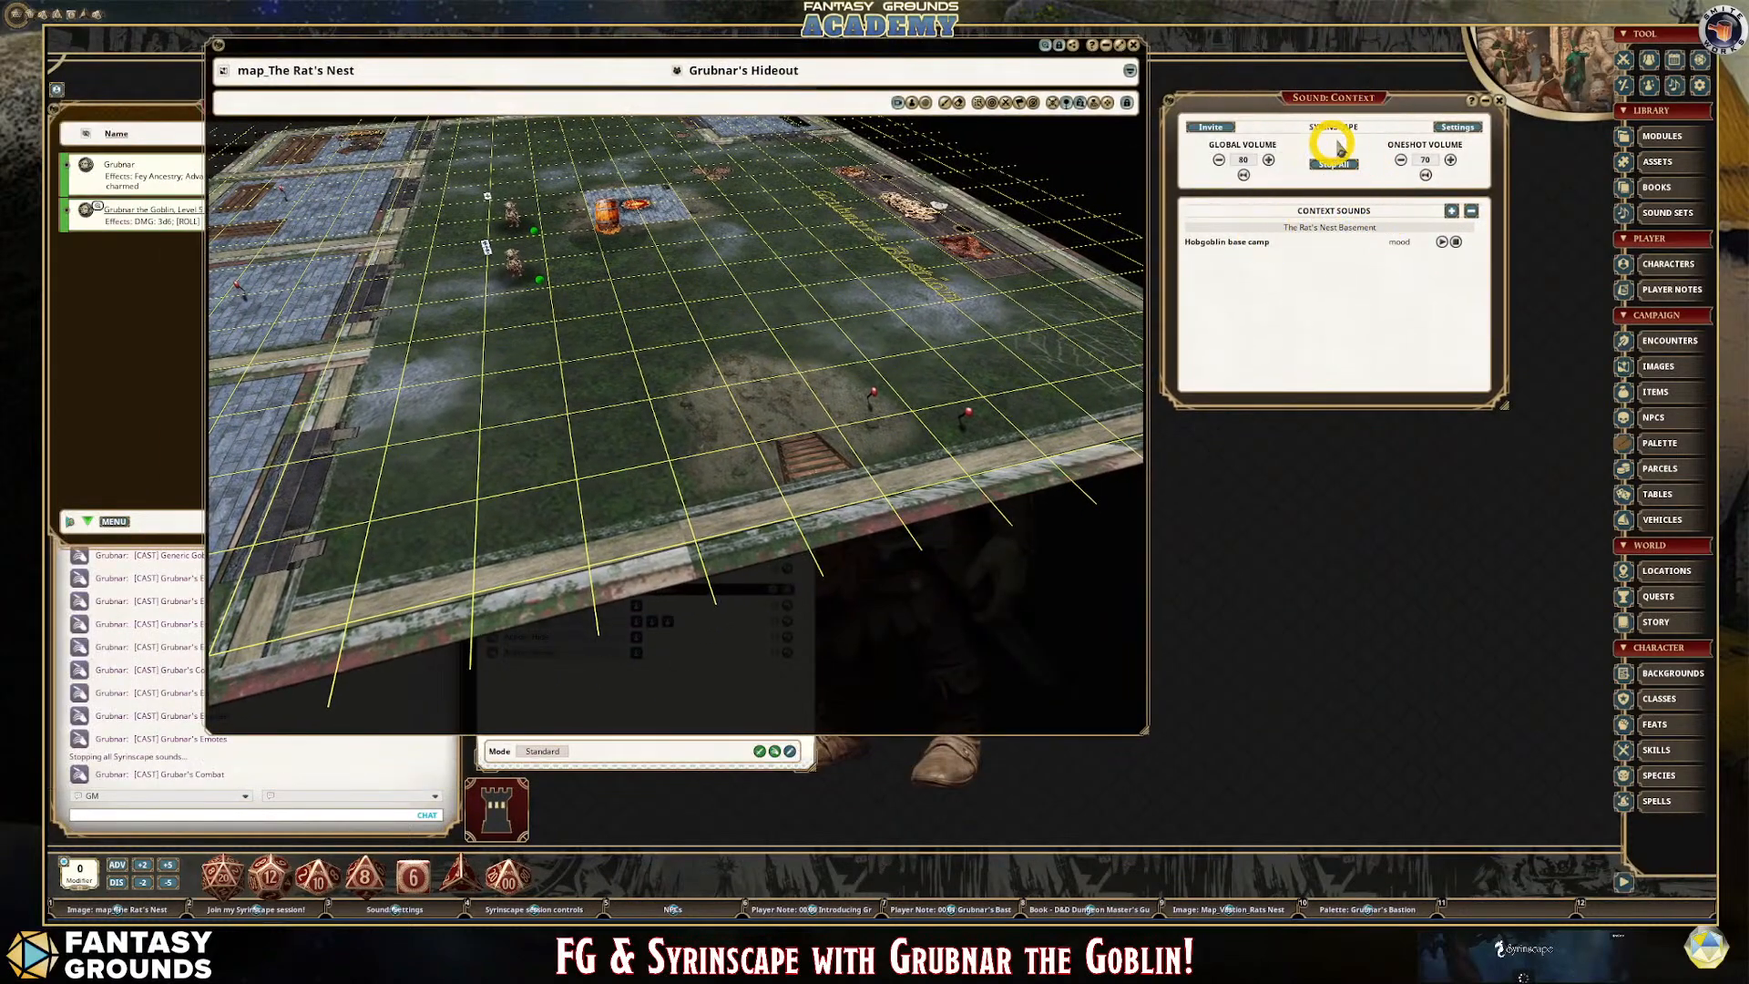
{"action": "left_click", "coordinate": [1442, 242]}
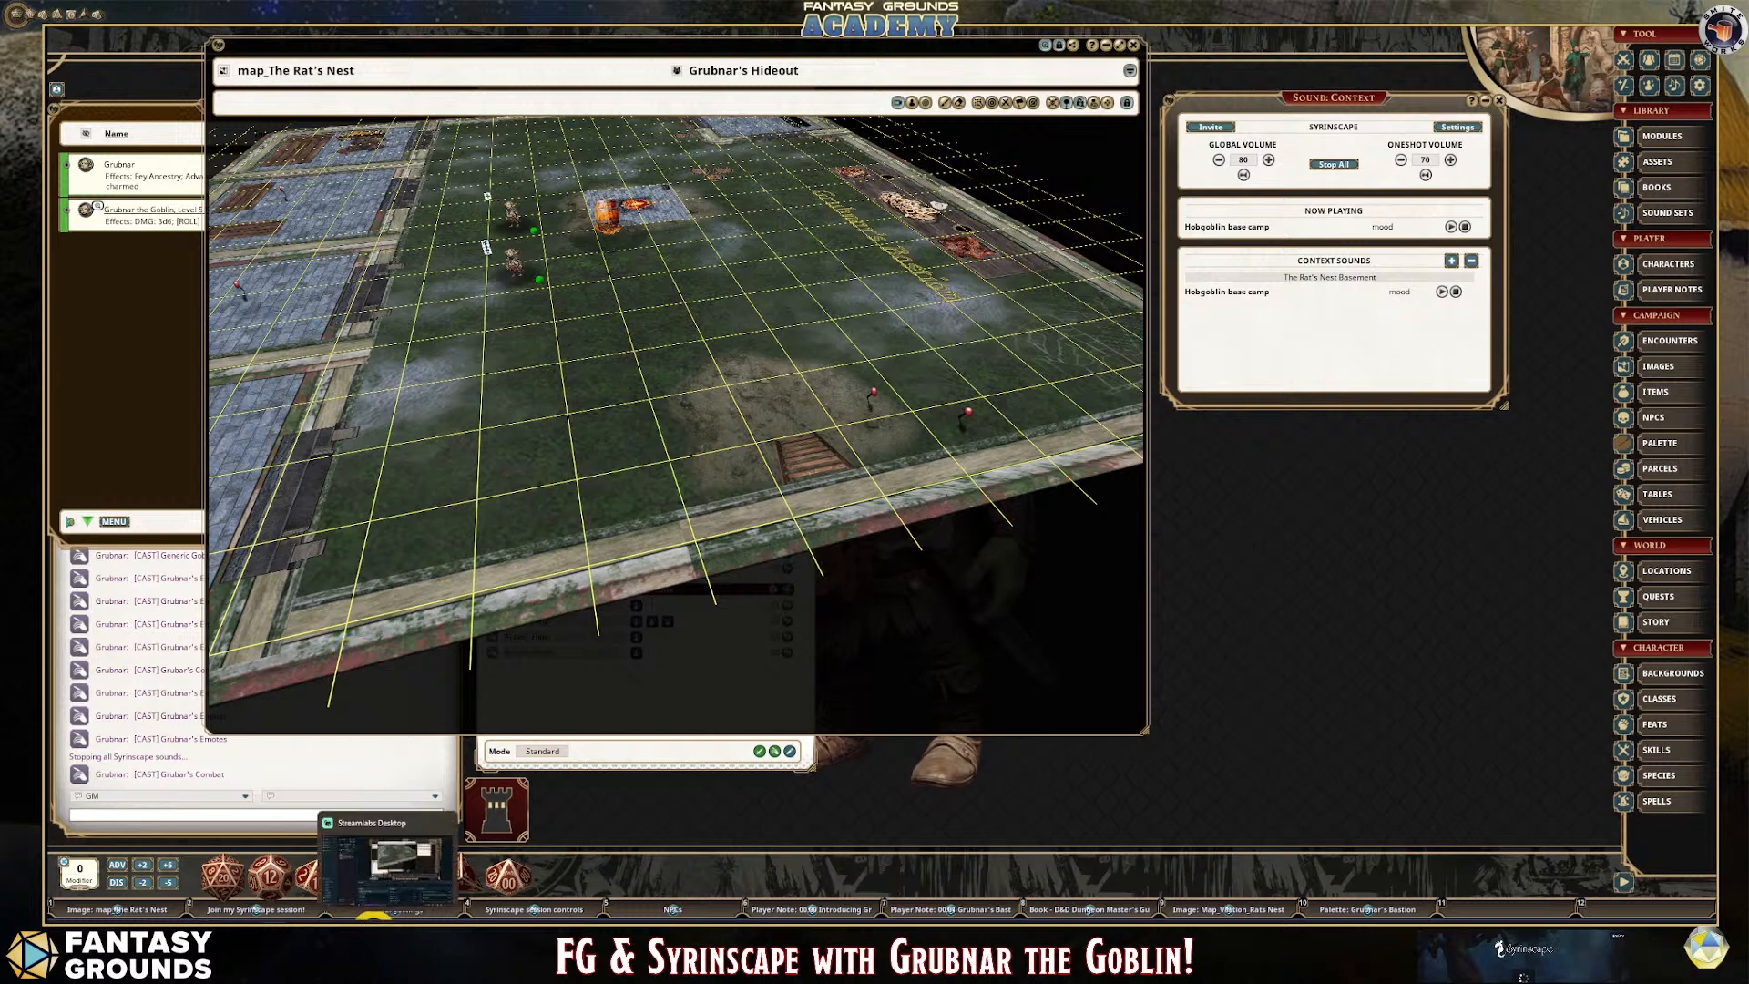
In the Syrinscape web player, raise the volume to maximum, lower it partway, and return to Fantasy Grounds.
{"action": "mouse_move", "coordinate": [384, 914]}
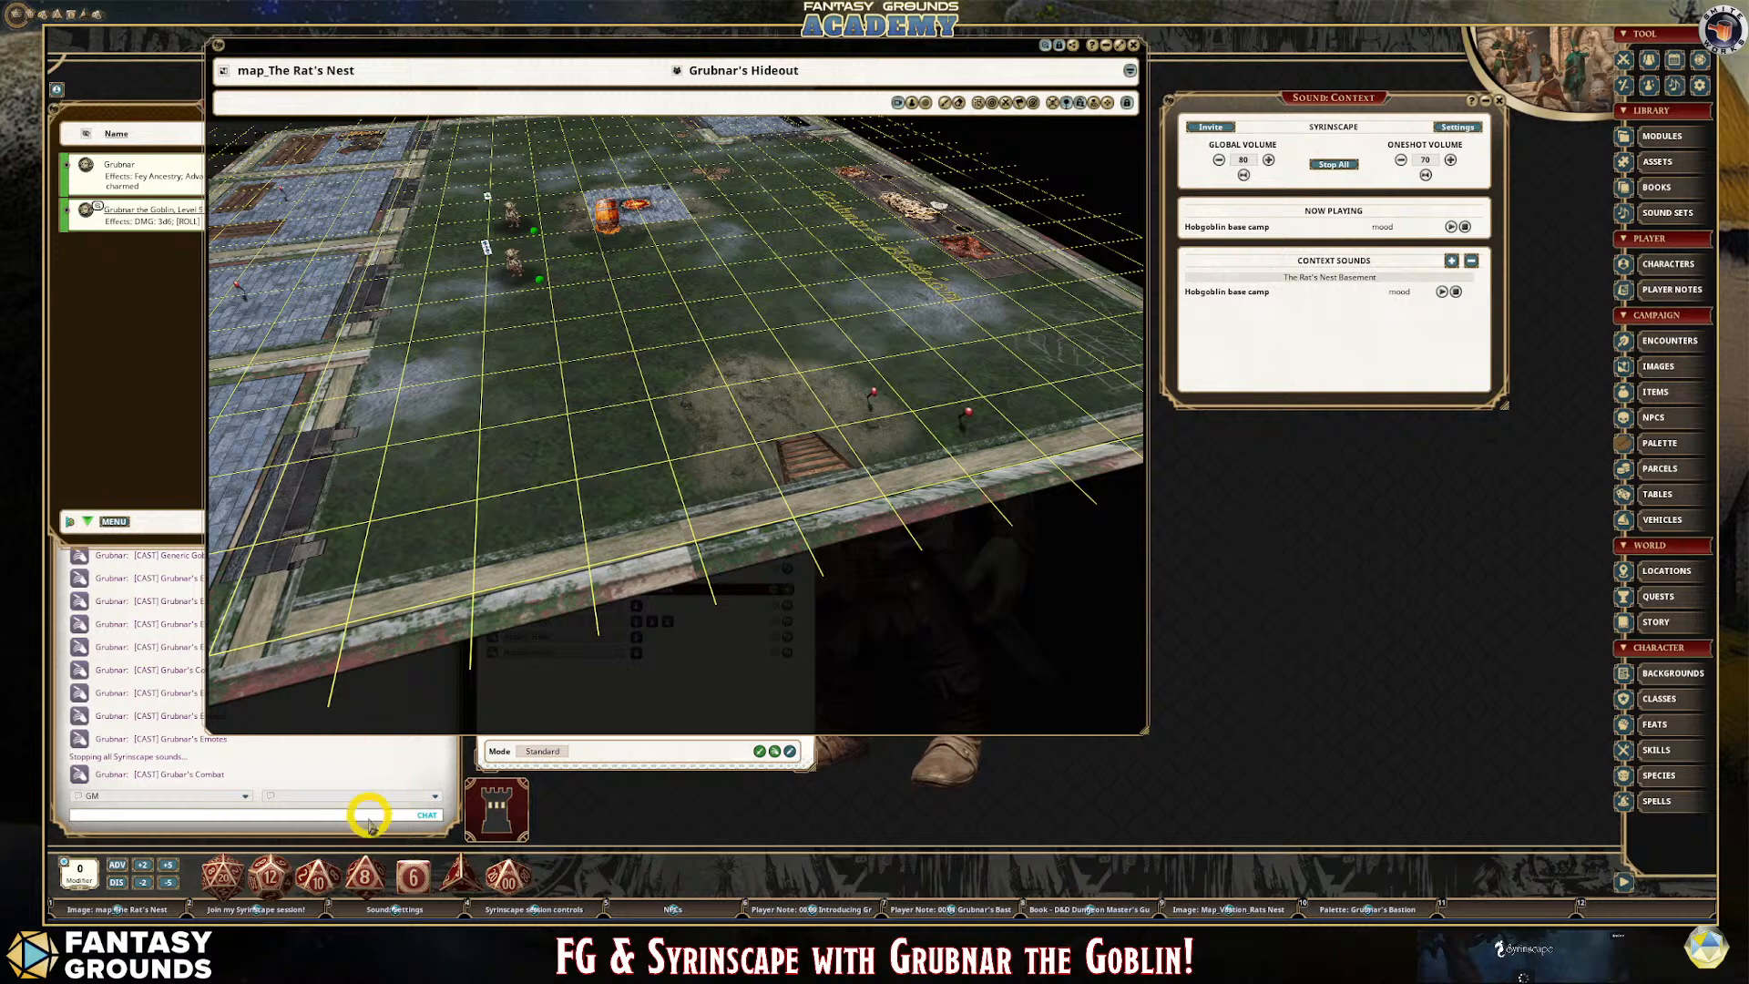
{"action": "left_click", "coordinate": [243, 906]}
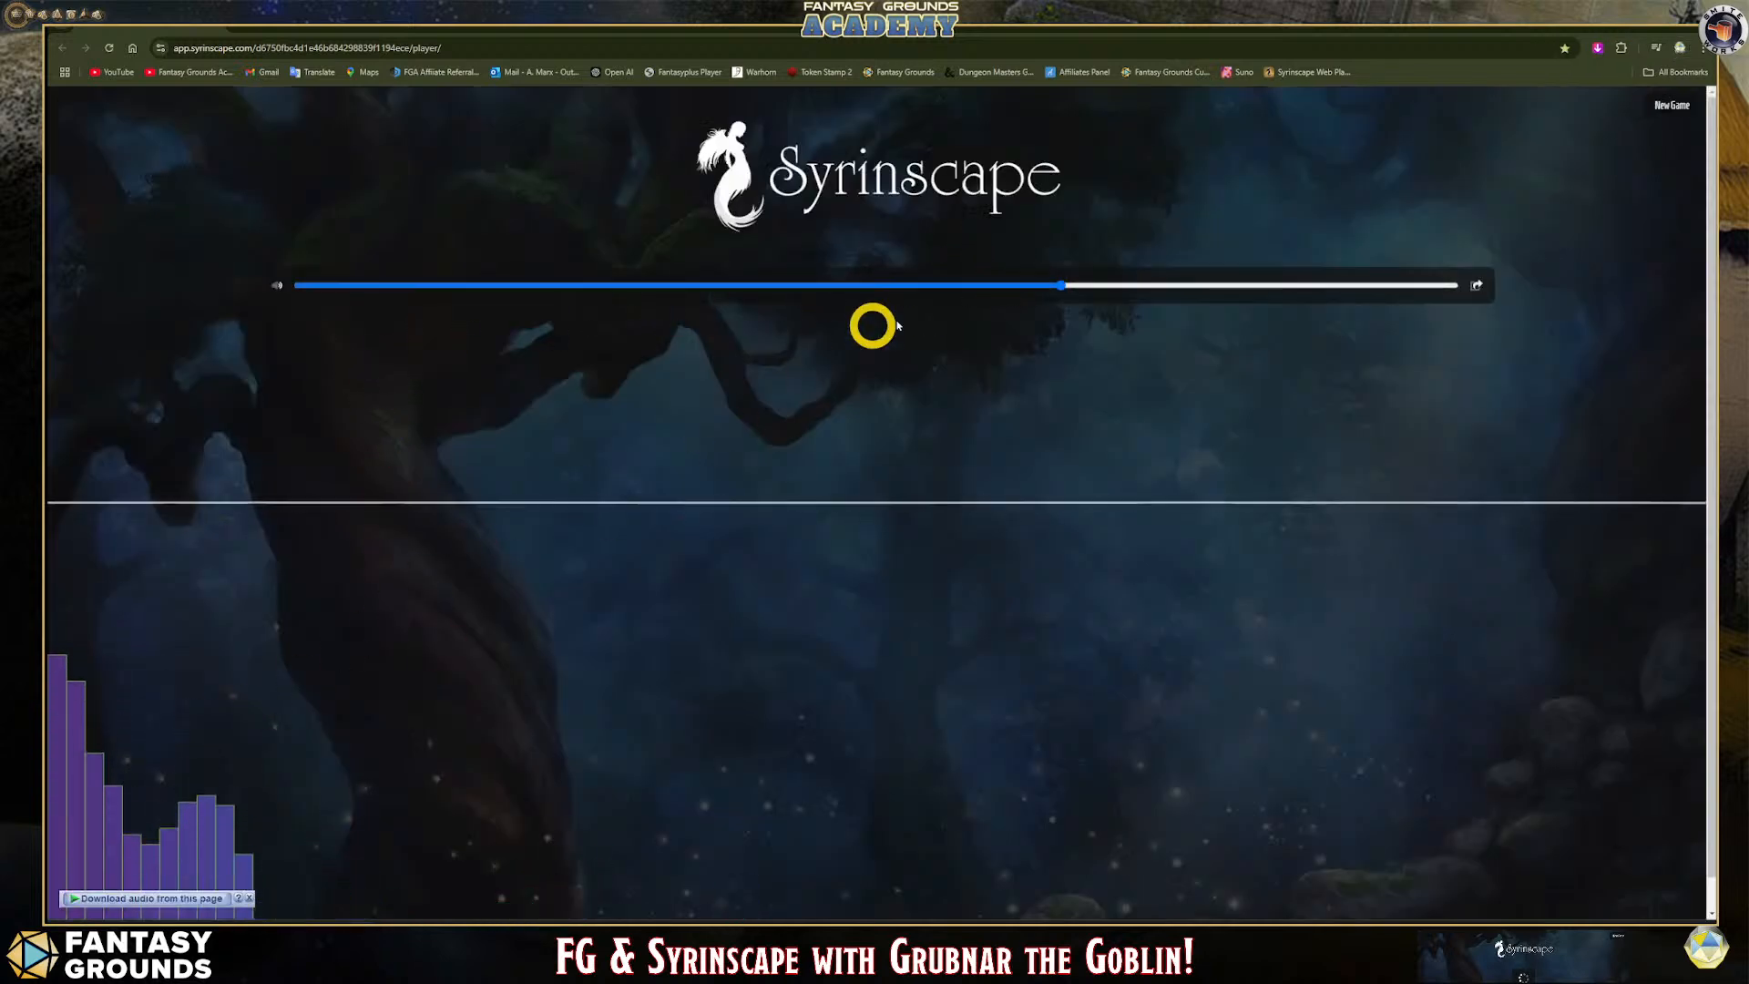
{"action": "mouse_move", "coordinate": [1062, 285]}
{"action": "left_click_drag", "start_coordinate": [1062, 285], "coordinate": [1485, 300]}
{"action": "mouse_move", "coordinate": [882, 283]}
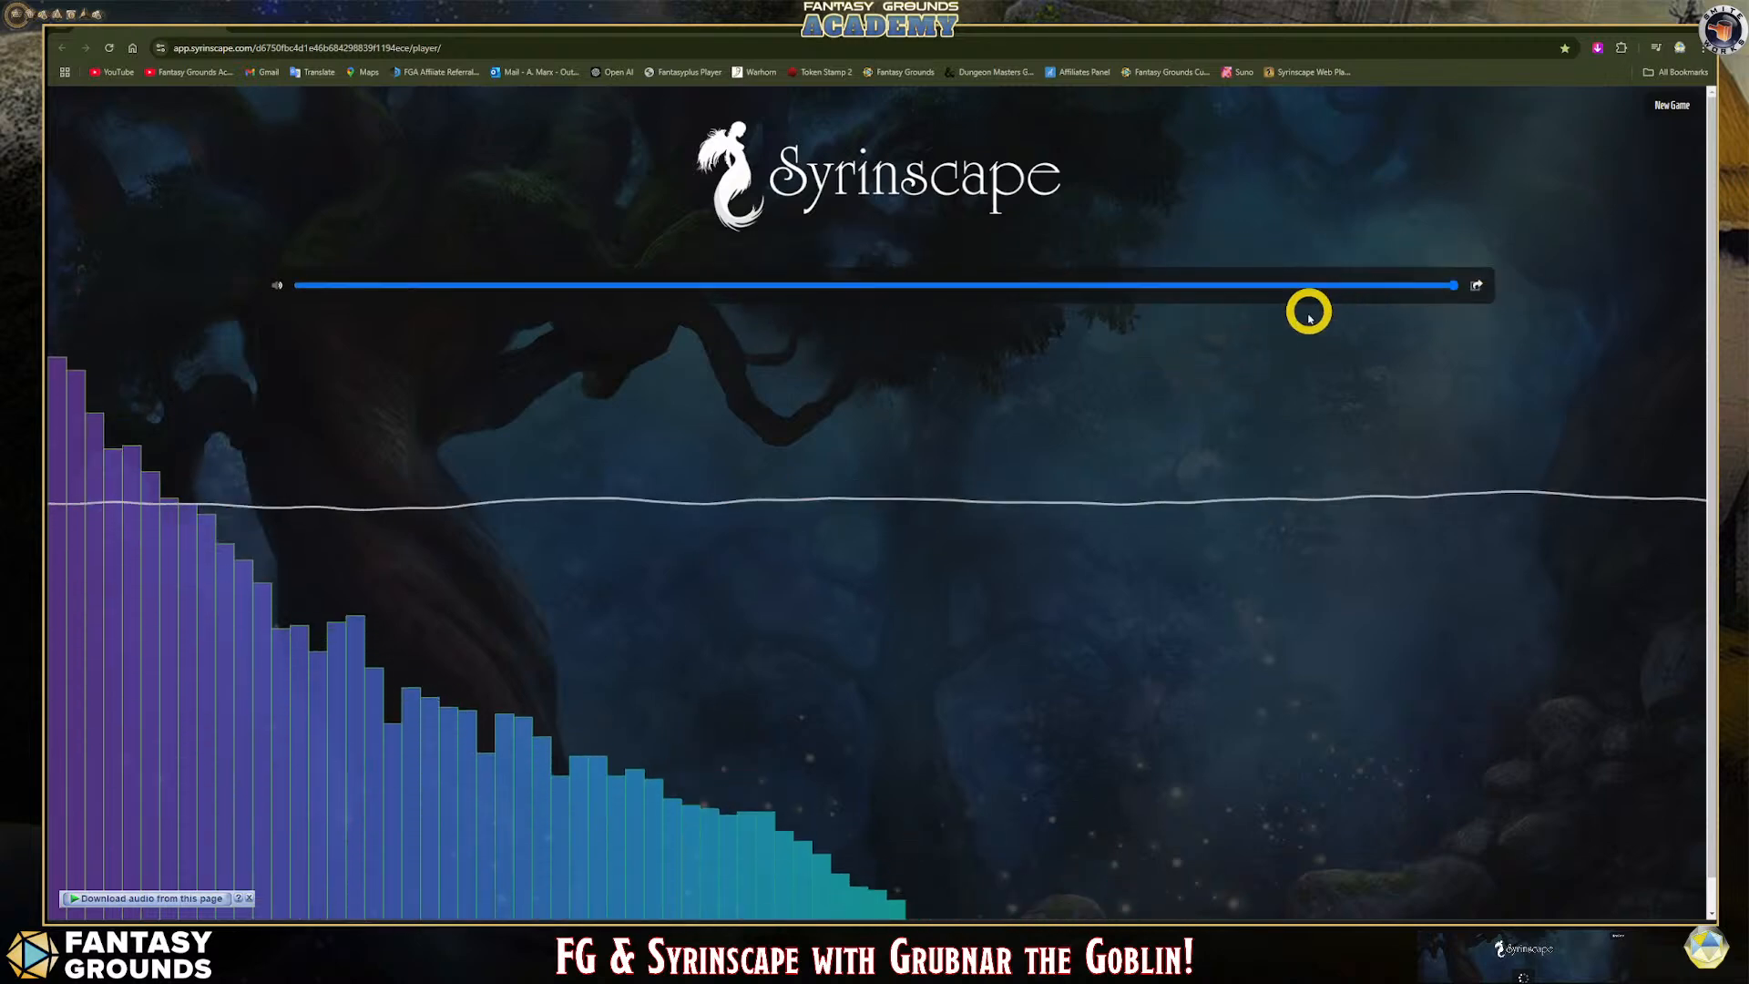
{"action": "left_click_drag", "start_coordinate": [1448, 285], "coordinate": [1289, 285]}
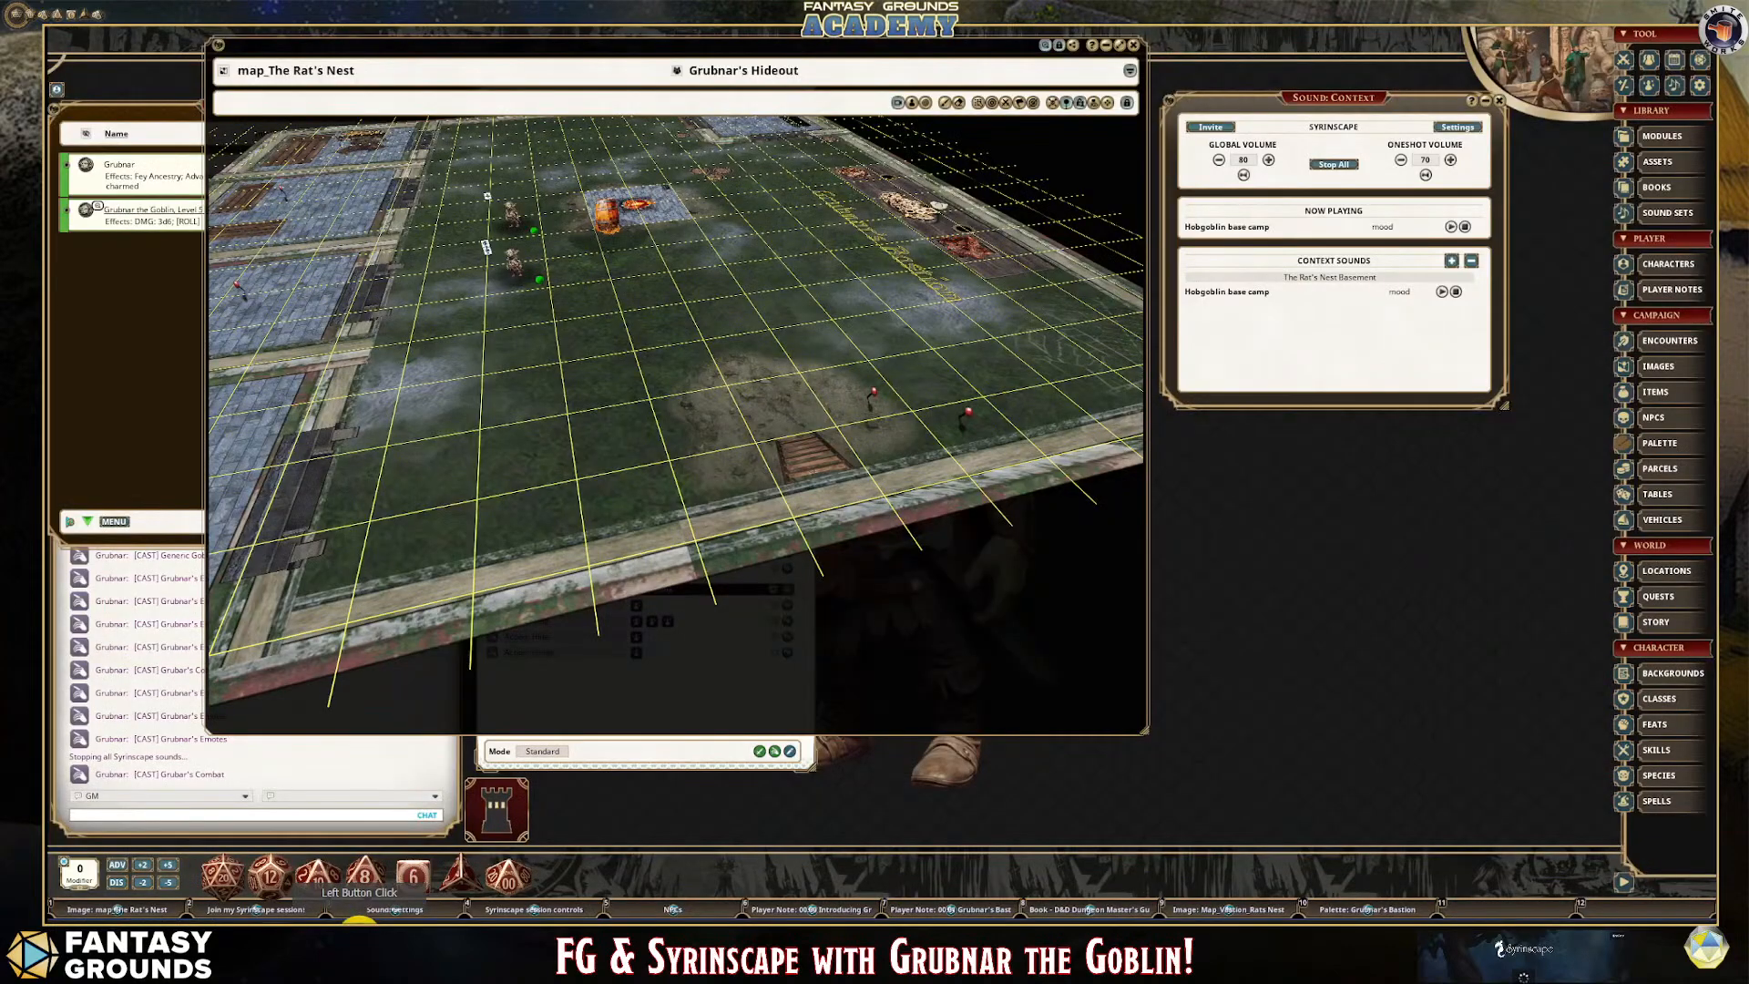
{"action": "left_click", "coordinate": [444, 745]}
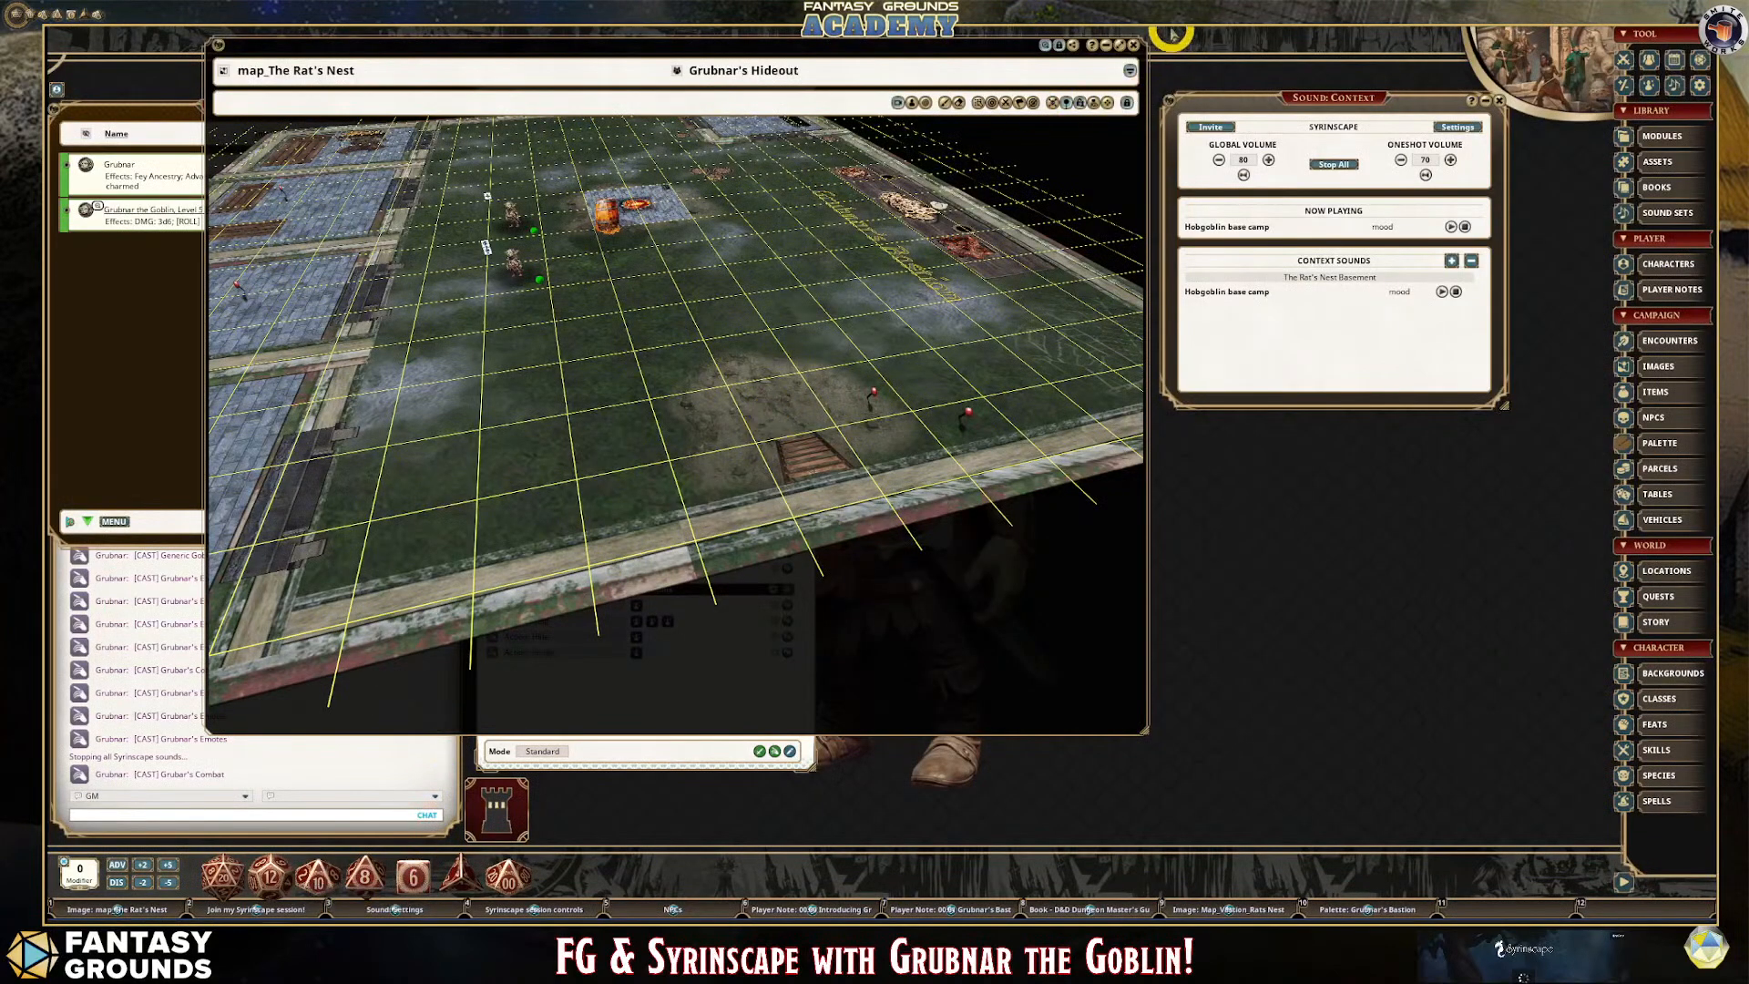
Close the Rat's Nest map, lengthen the Sound Context window beside Grubnar's sheet, and close that window.
{"action": "left_click", "coordinate": [1134, 45]}
{"action": "left_click_drag", "start_coordinate": [1273, 99], "coordinate": [947, 62]}
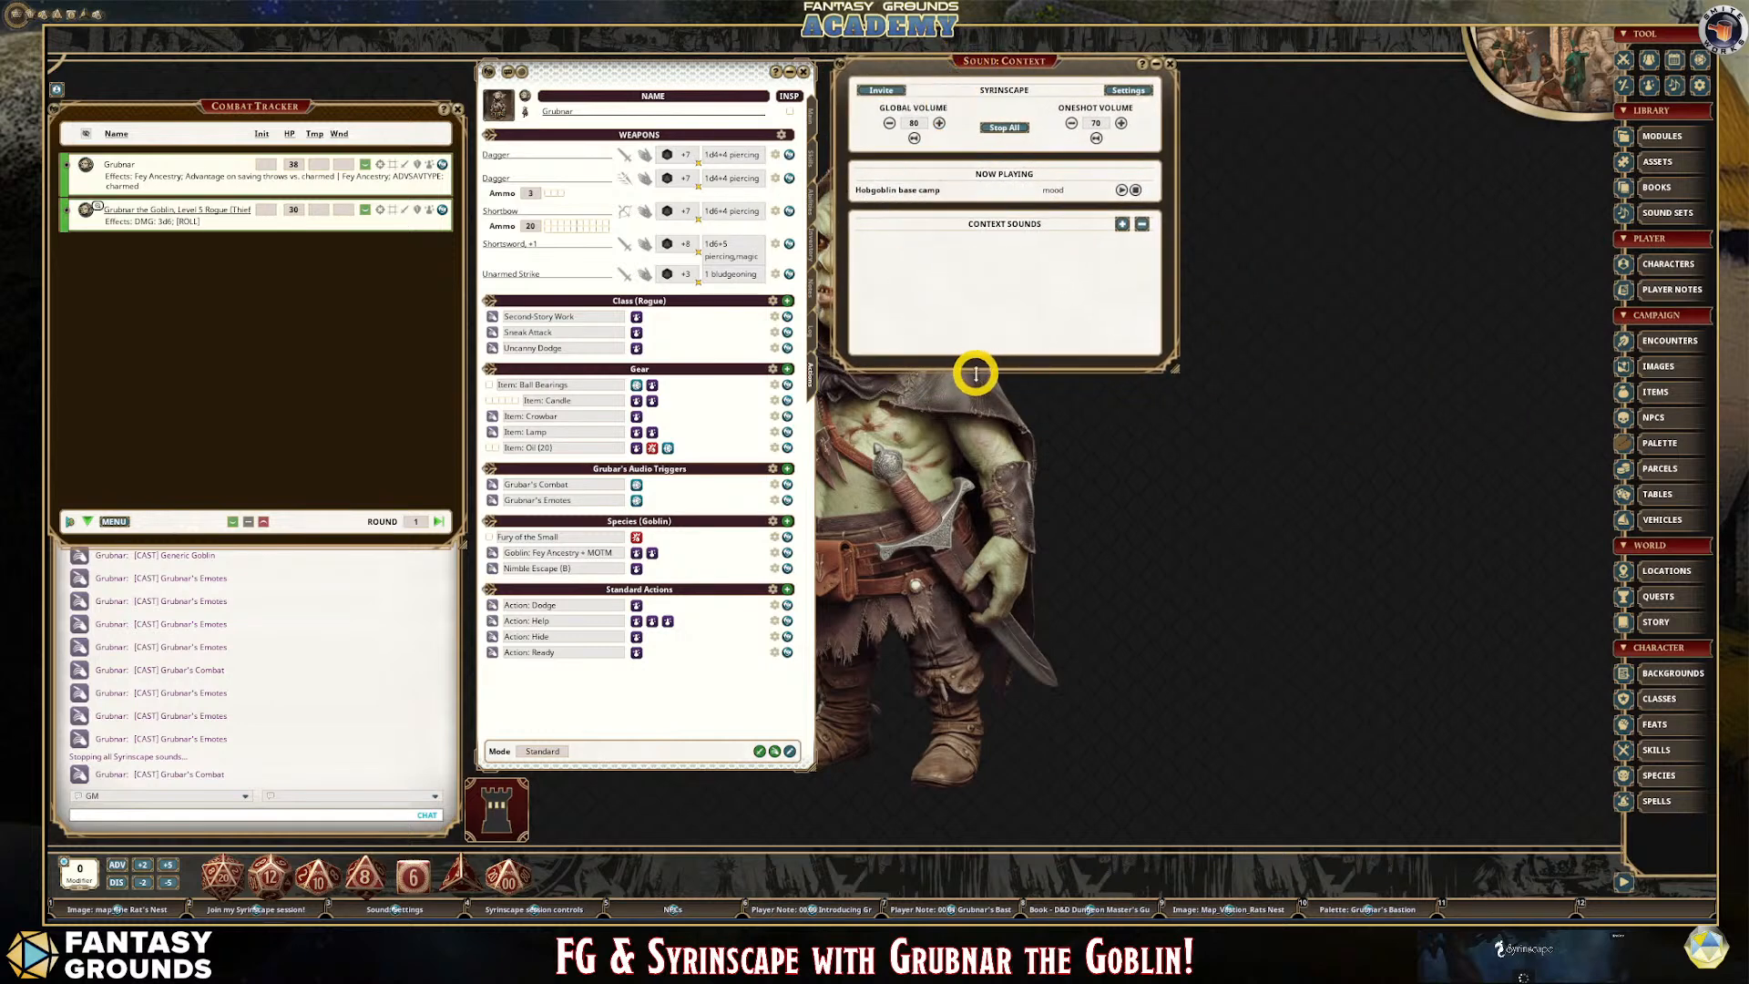
{"action": "left_click_drag", "start_coordinate": [977, 374], "coordinate": [1001, 772]}
{"action": "left_click", "coordinate": [1309, 692]}
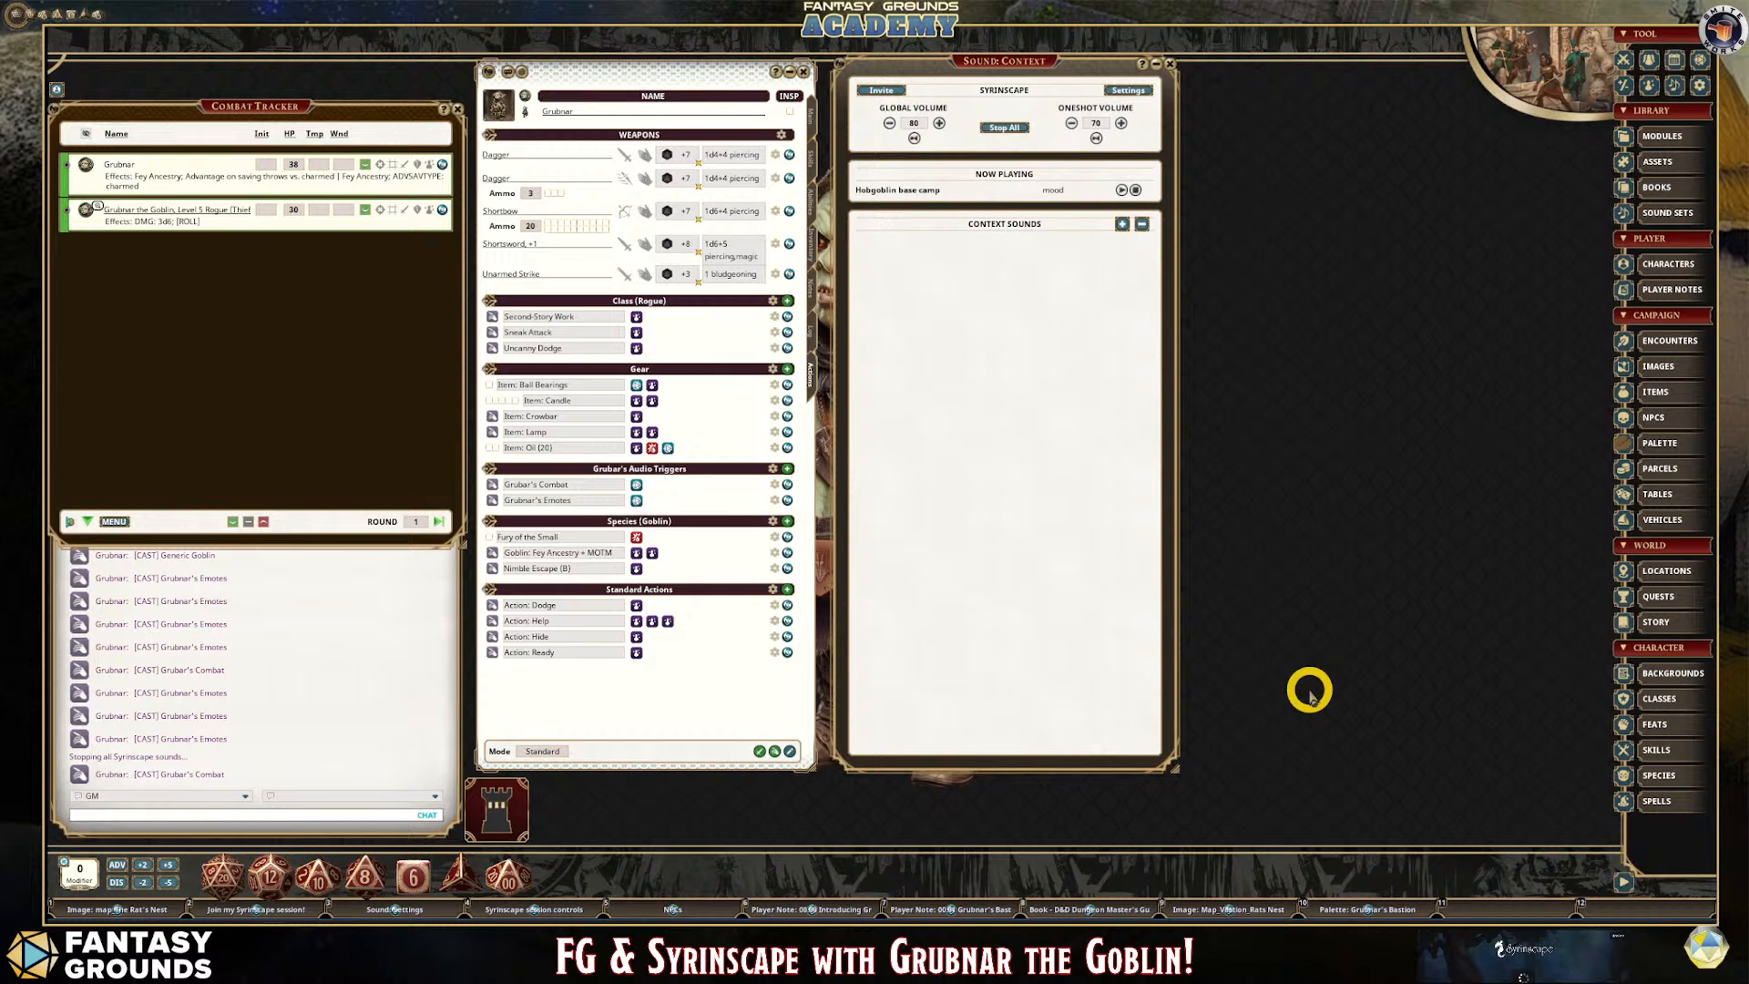
{"action": "mouse_move", "coordinate": [980, 539]}
{"action": "left_mouse_down"}
{"action": "mouse_move", "coordinate": [1002, 535]}
{"action": "mouse_move", "coordinate": [980, 538]}
{"action": "left_mouse_up"}
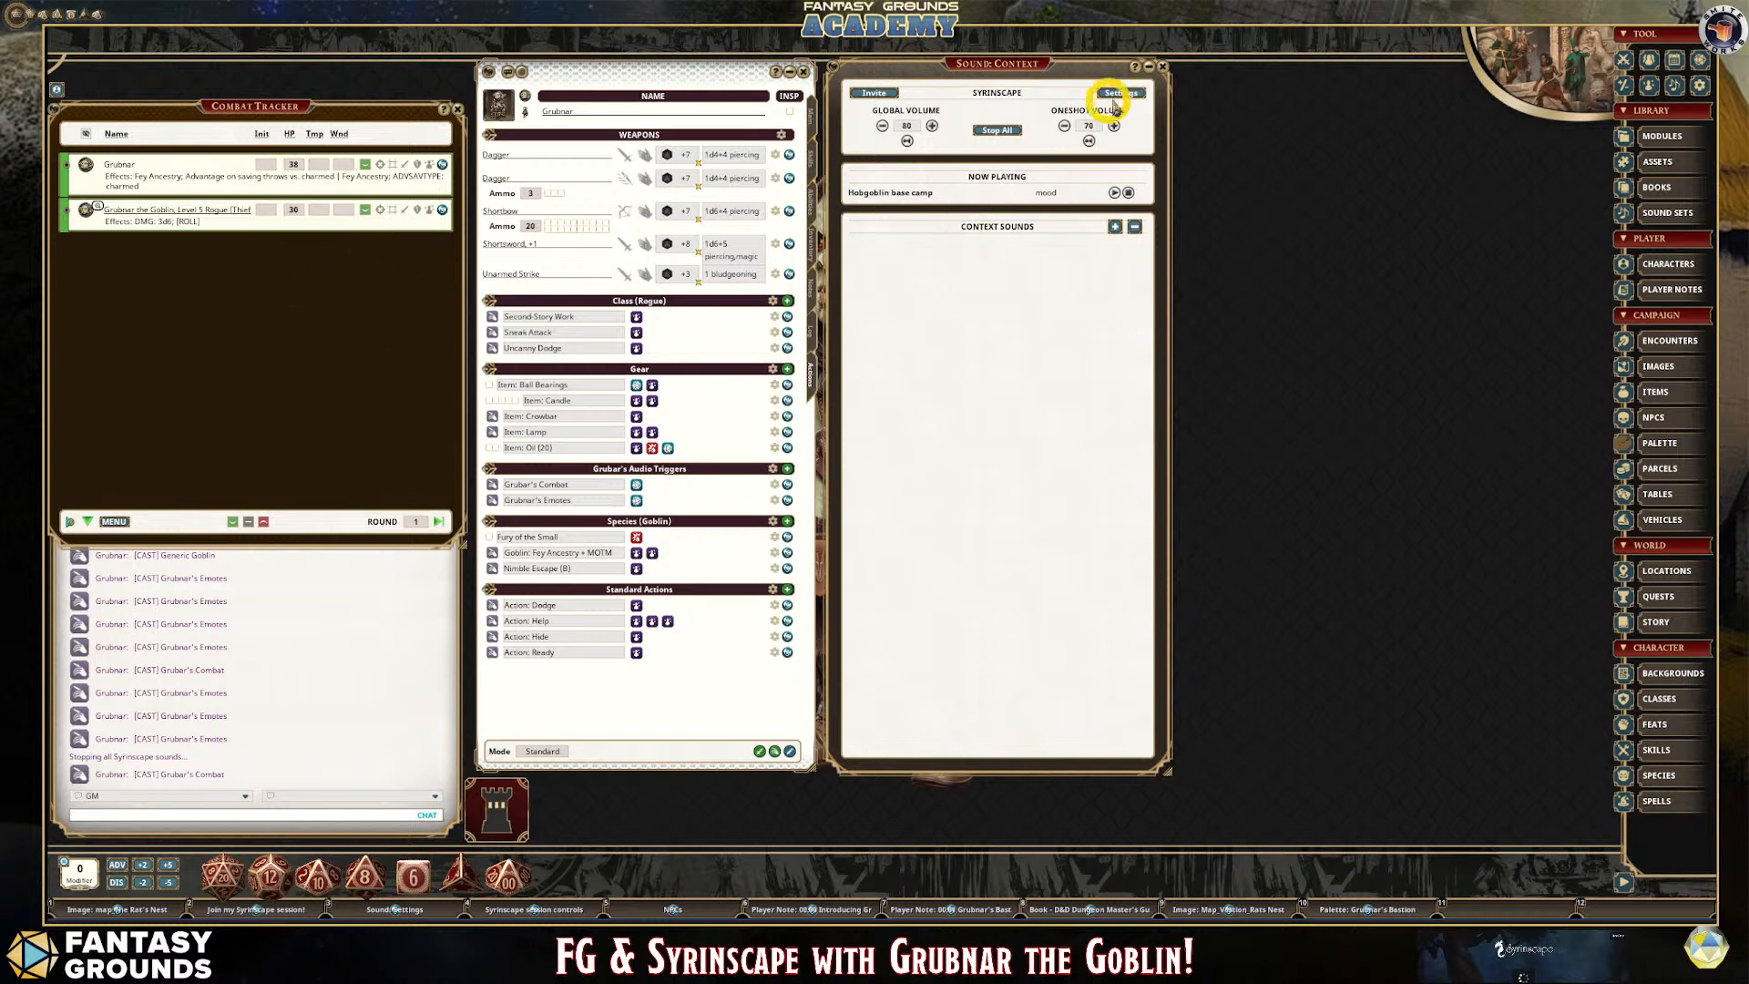
{"action": "left_click", "coordinate": [1163, 67]}
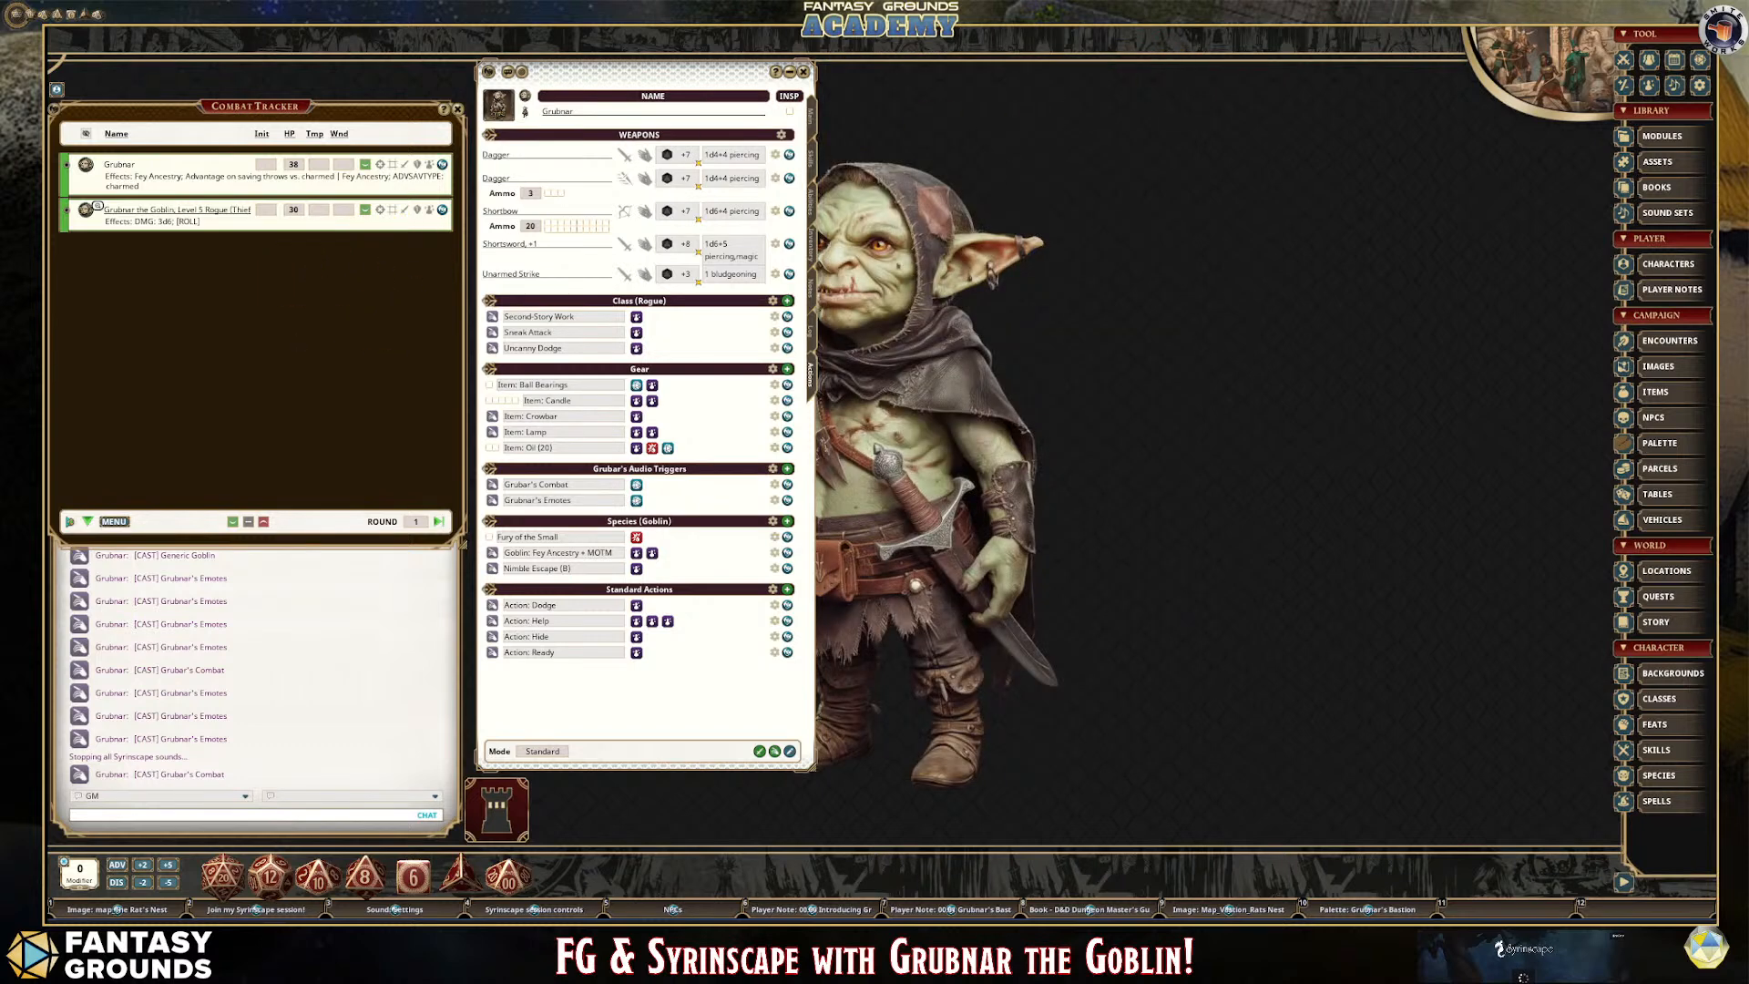